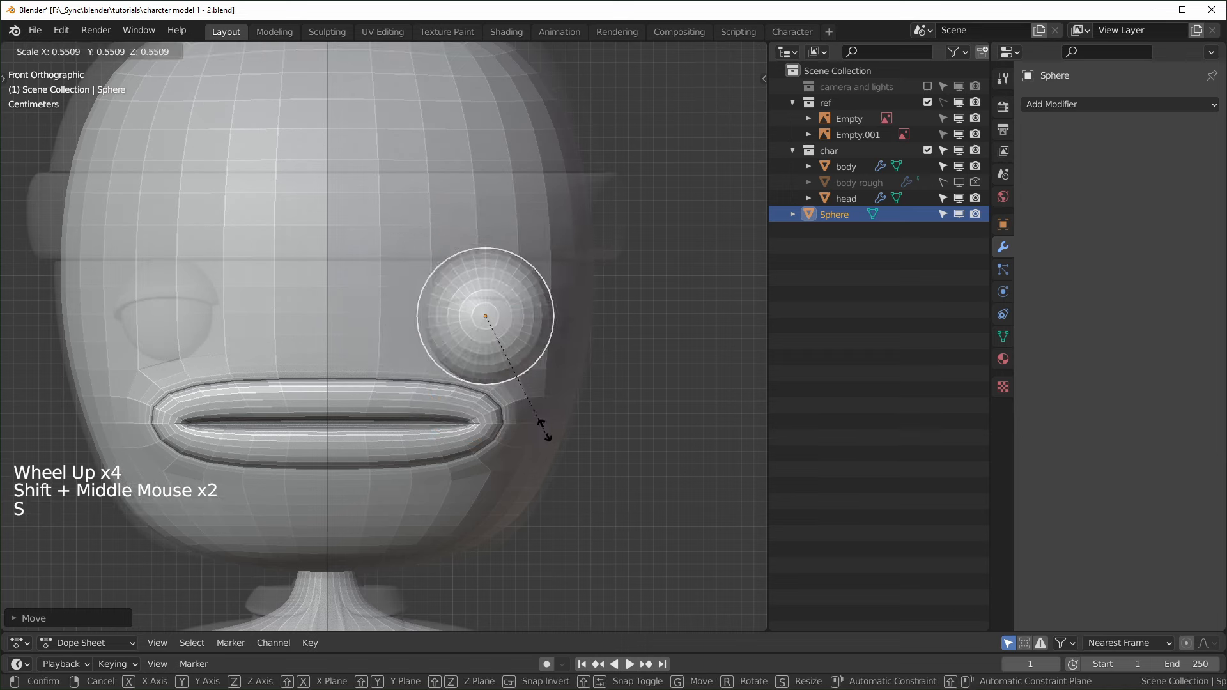
- Scale the eye sphere down to about 0.55 to match the eye in the front reference
left_click(544, 391)
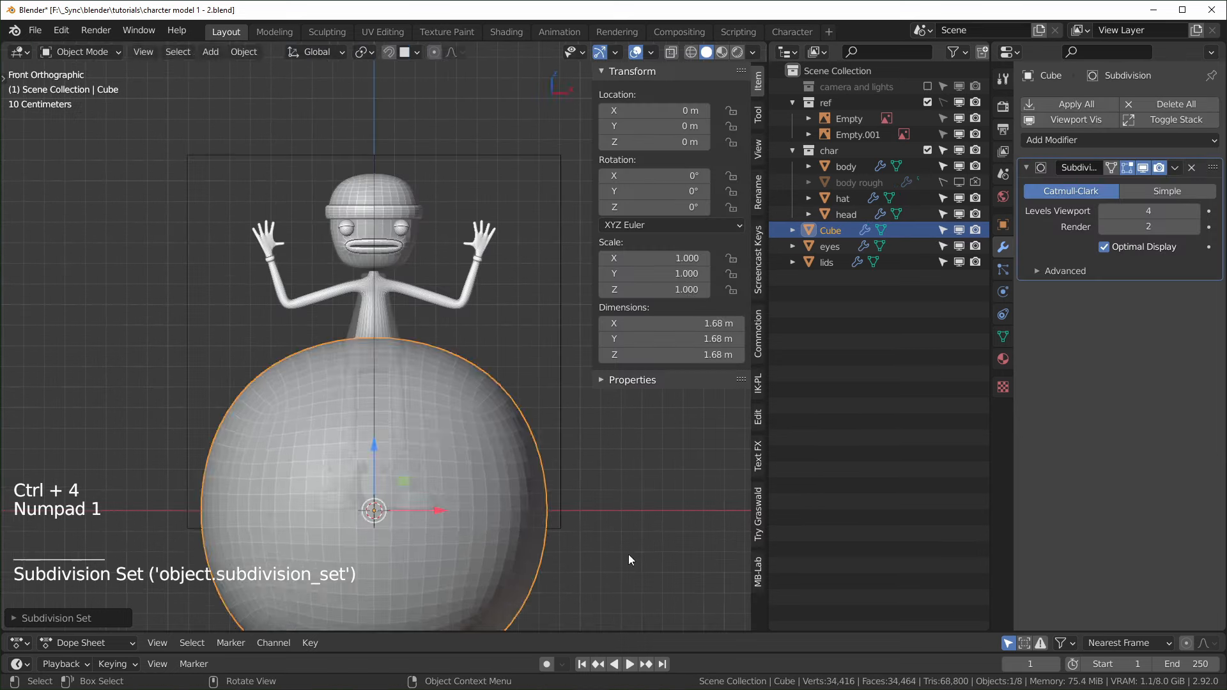
- Scale down the subdivided cube and delete its top and bottom faces to start the vest
key("s")
left_click(439, 512)
key("Tab")
scroll(385, 233, "down", 3)
middle_click_drag(438, 512, 403, 173)
key("3")
left_click(385, 233)
left_click(439, 436, "shift")
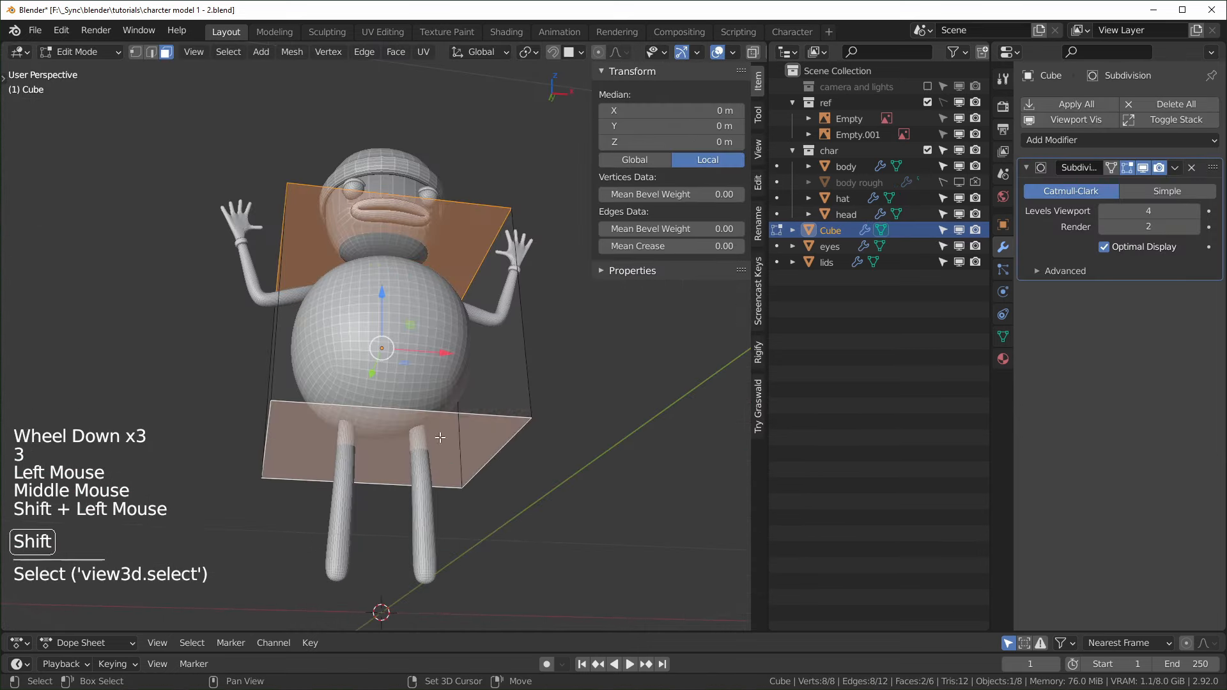
key("x")
left_click(486, 455)
- Bevel the vest's front centre edge into a narrow strip and delete that face to open the front
key("ctrl+b")
left_click(511, 461)
key("x")
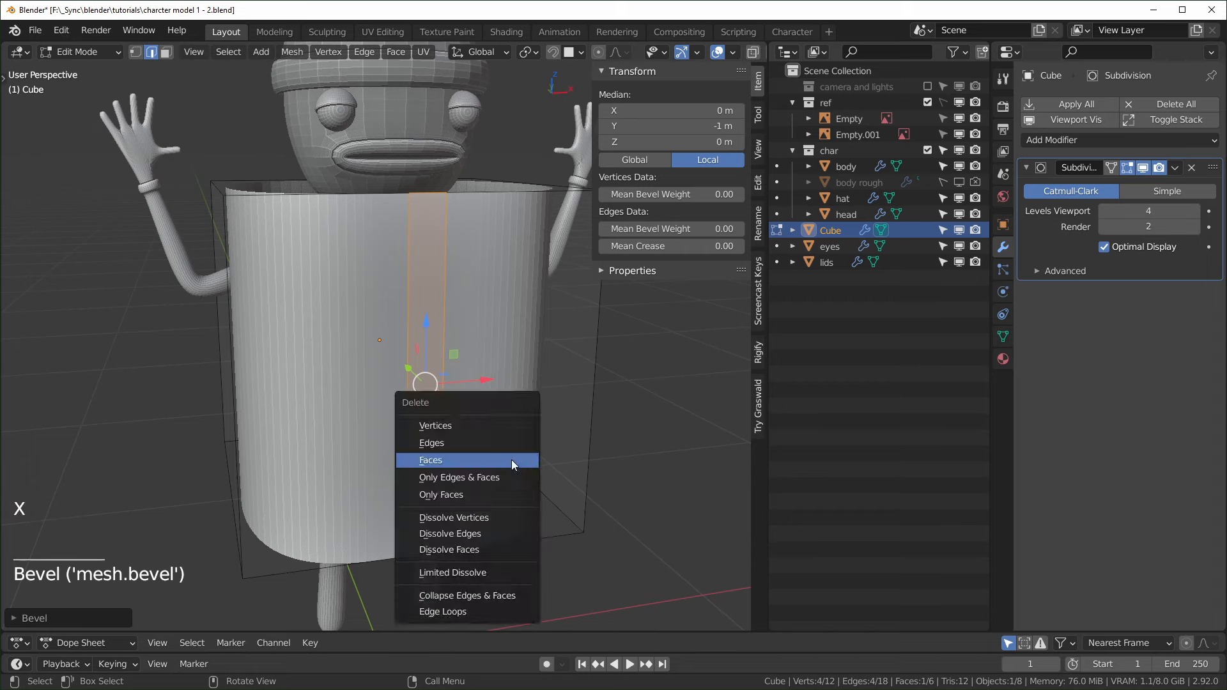
left_click(512, 464)
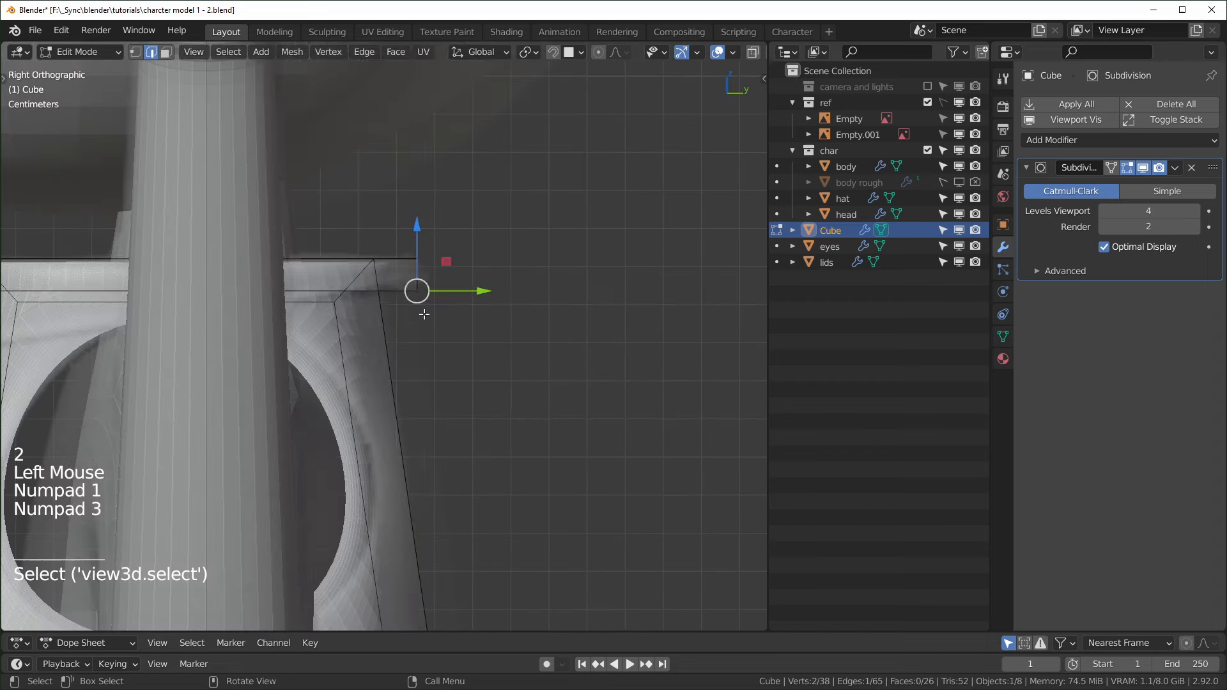
- Shift the edge at the vest's collar slightly along Y to shape the neckline
left_click_drag(422, 294, 404, 293)
middle_click_drag(404, 307, 486, 315)
scroll(486, 314, "down", 2)
middle_click_drag(447, 319, 384, 345, "shift")
middle_click_drag(377, 349, 396, 353)
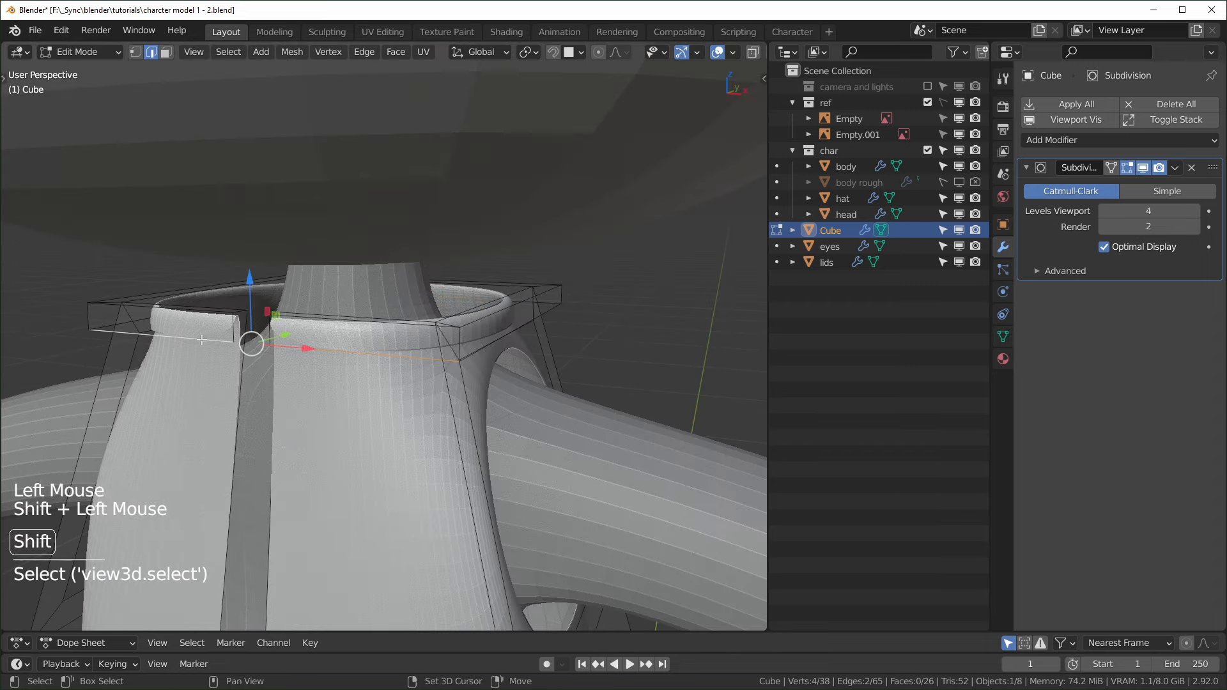
key("KP_3")
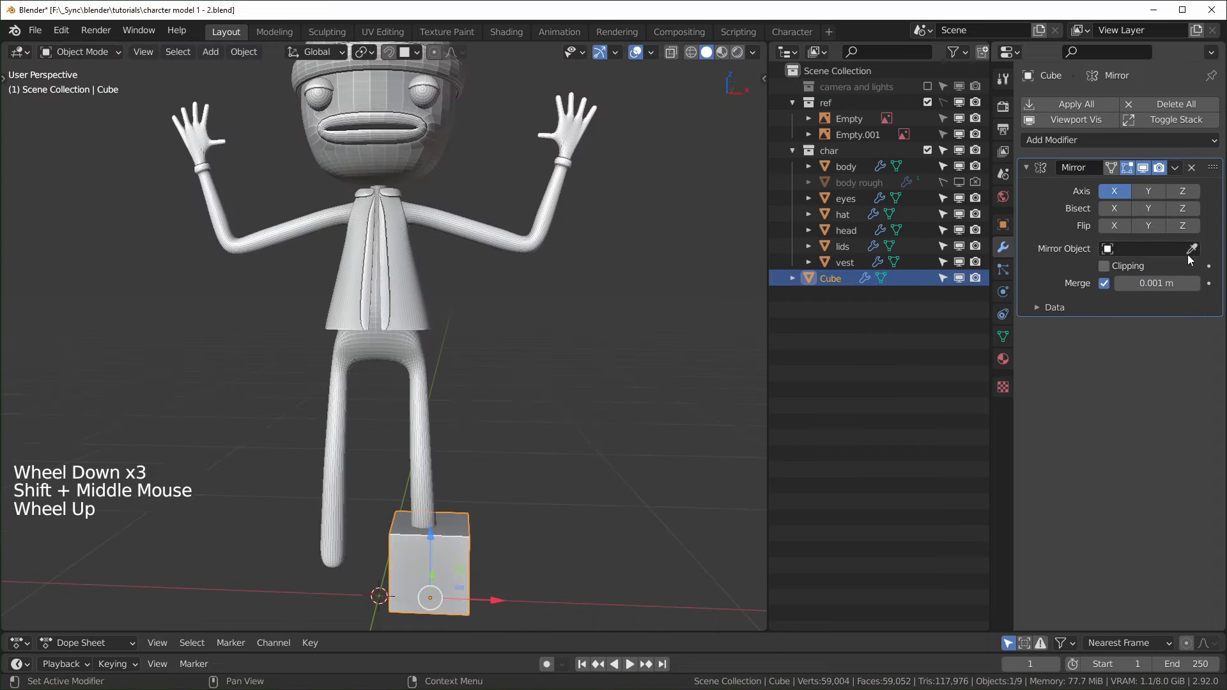
- Set the head as the mirror object for the shoe cube's Mirror modifier
left_click(1191, 249)
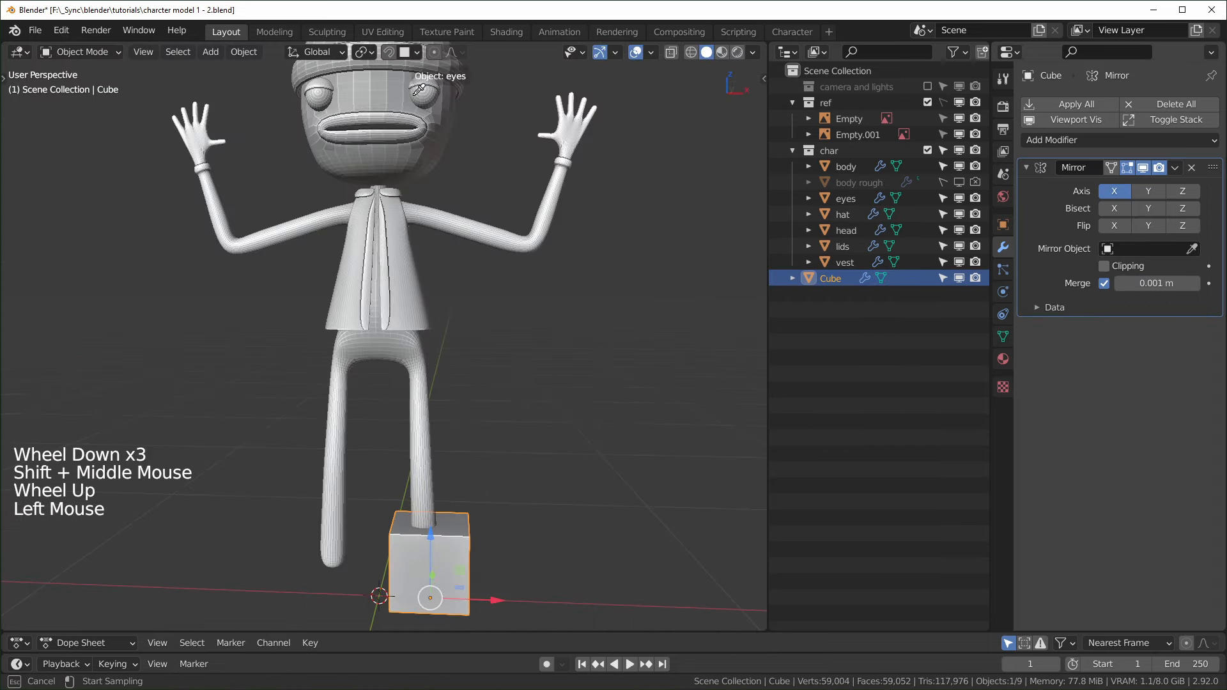
left_click(397, 83)
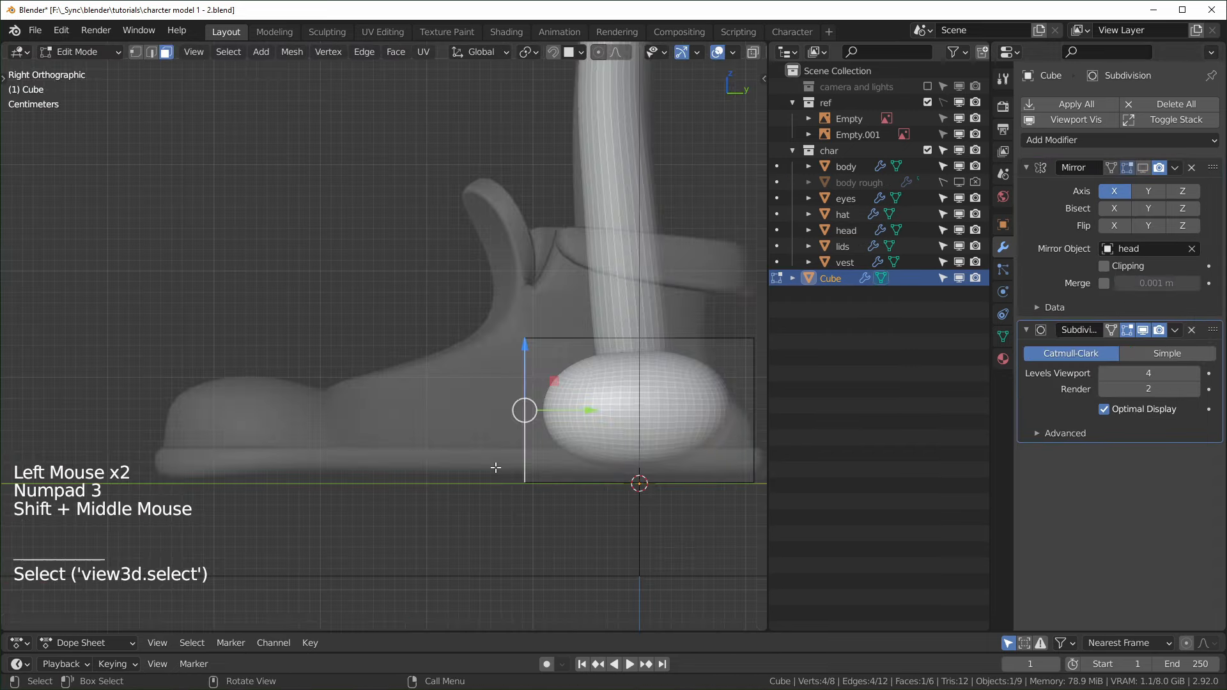
- Extrude the shoe forward and up at the ankle to match the reference, and extrude the folded cuff edges down about 0.03 m
key("e")
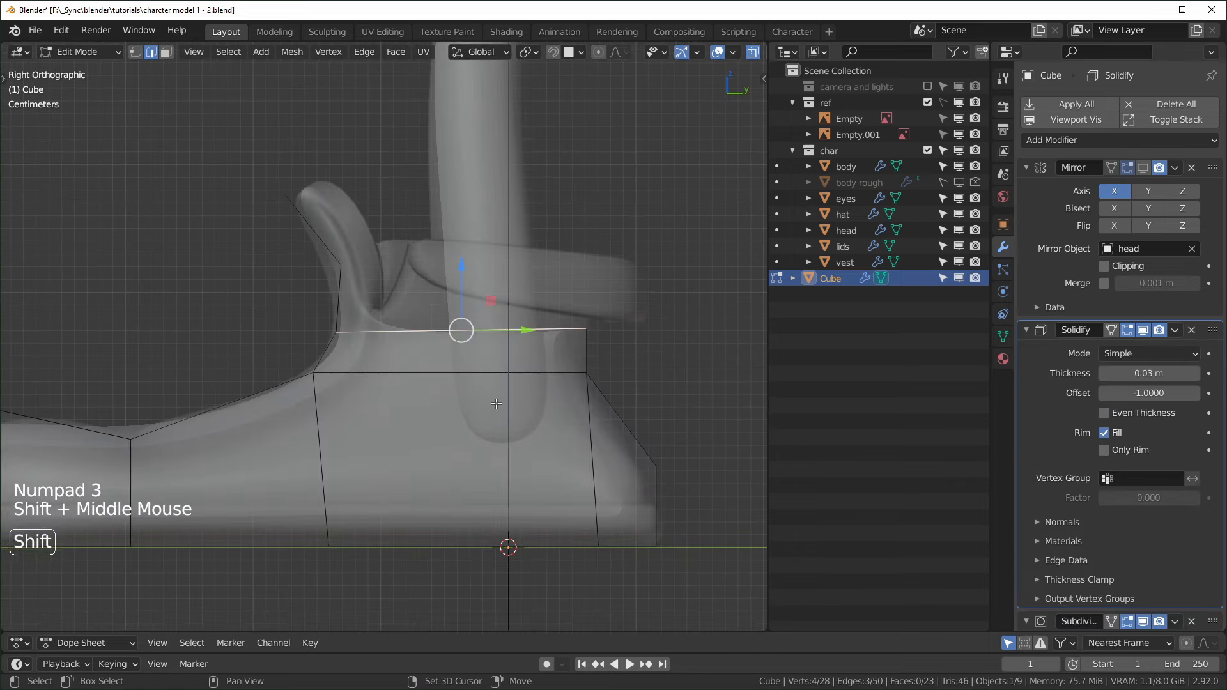
key("e")
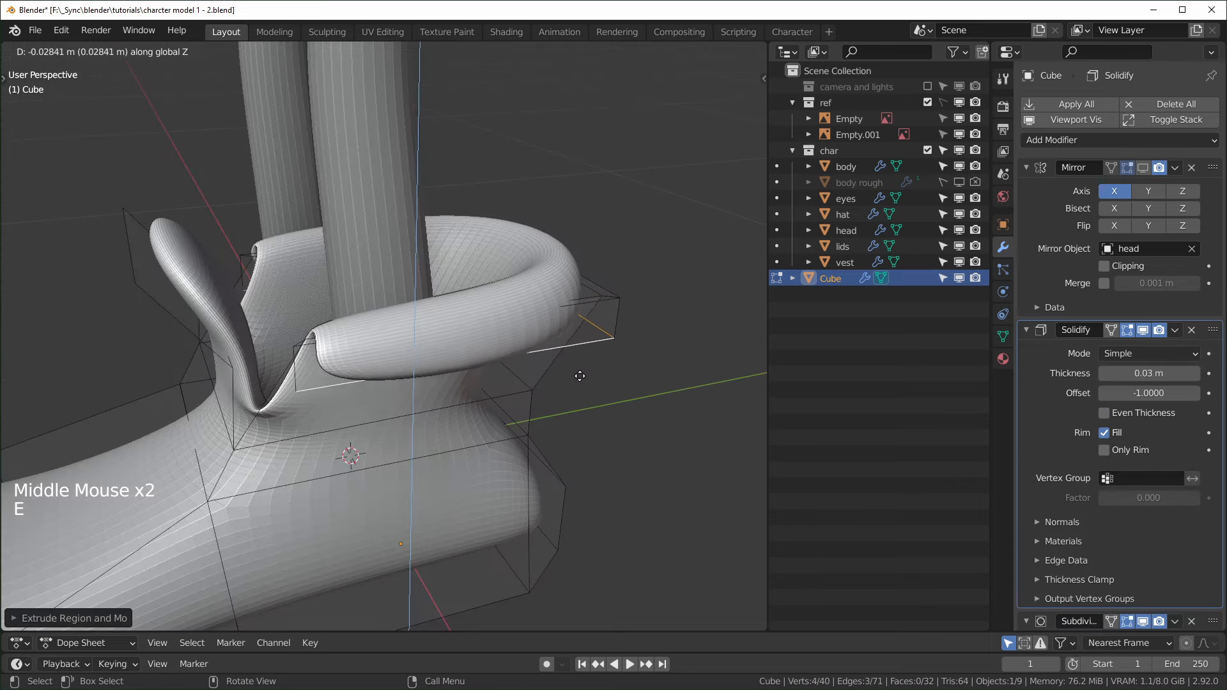
left_click(579, 376)
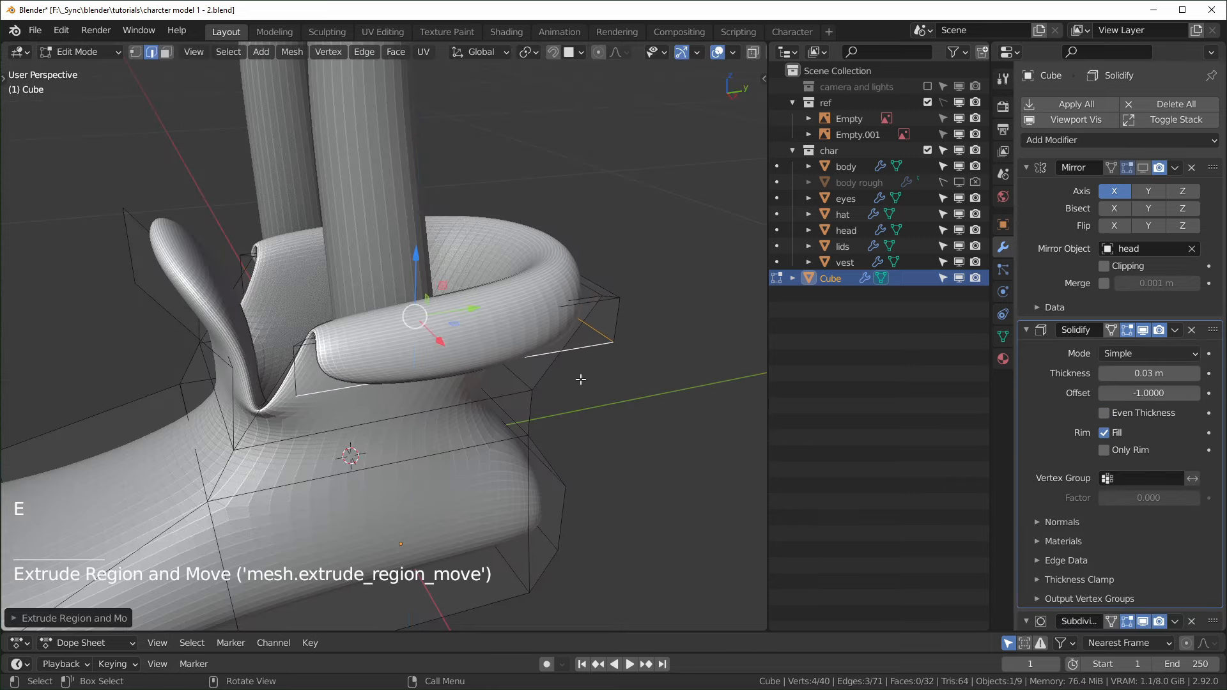
middle_click_drag(580, 376, 434, 381)
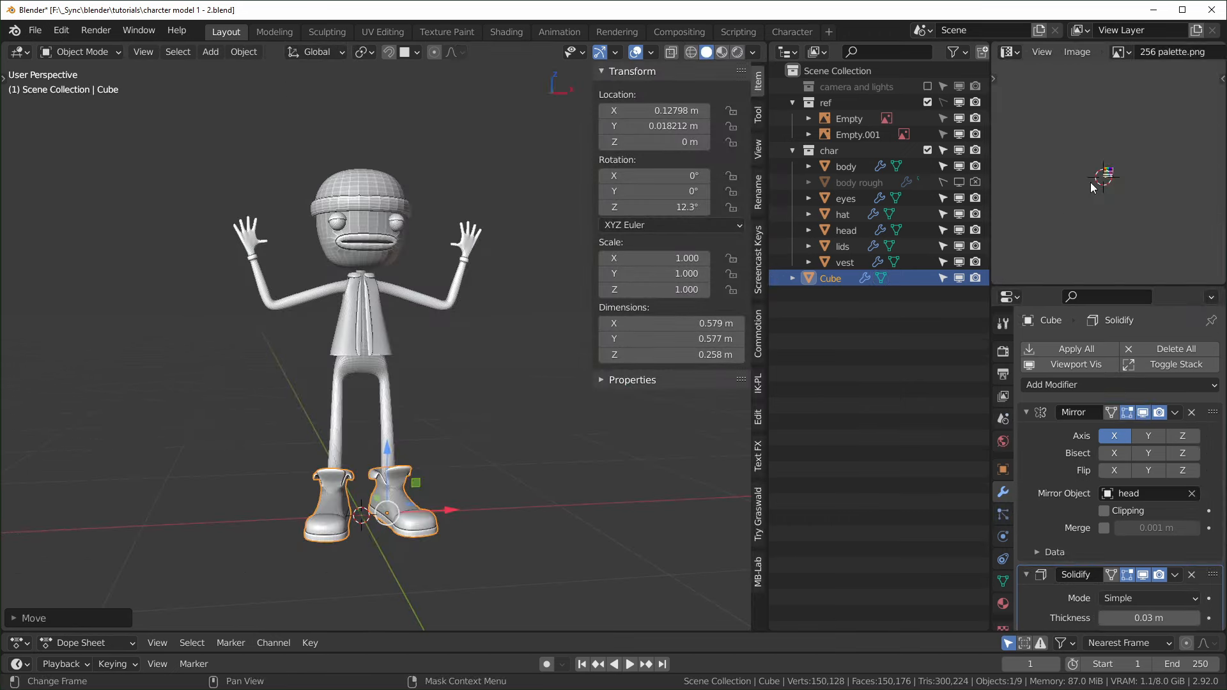
- Link the head's 256 palette.png material to all the selected character parts
scroll(1118, 179, "up", 11)
scroll(1125, 181, "up", 1)
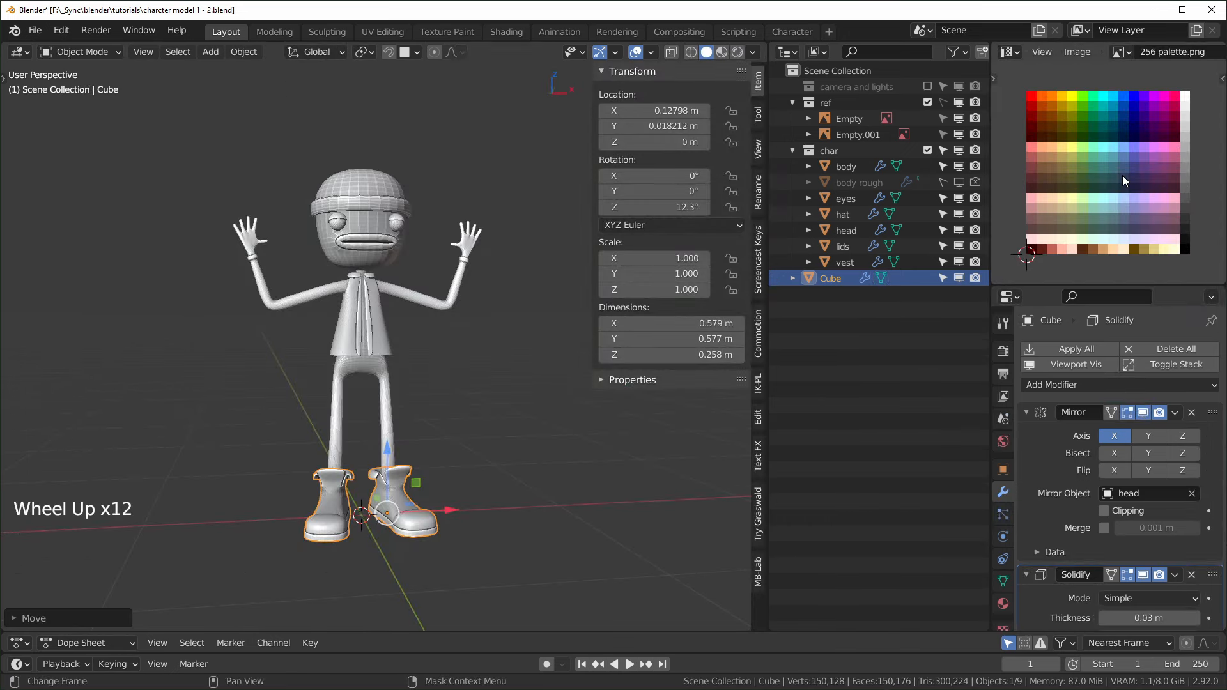
key("ctrl+l")
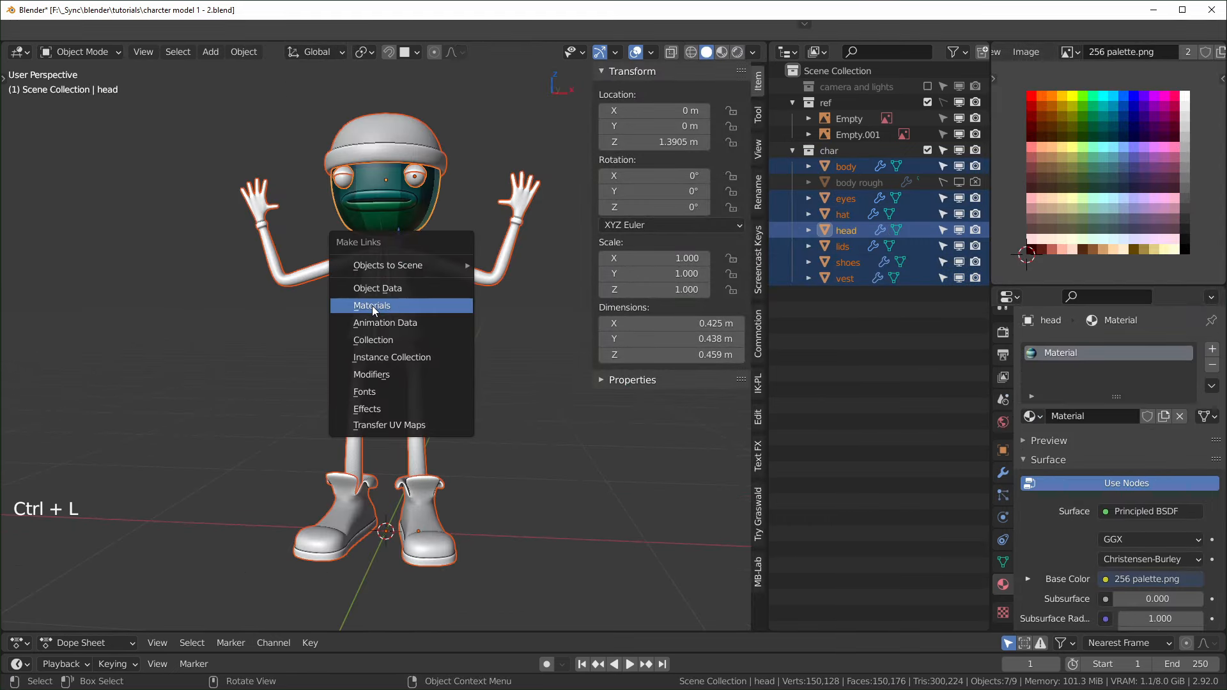
left_click(372, 306)
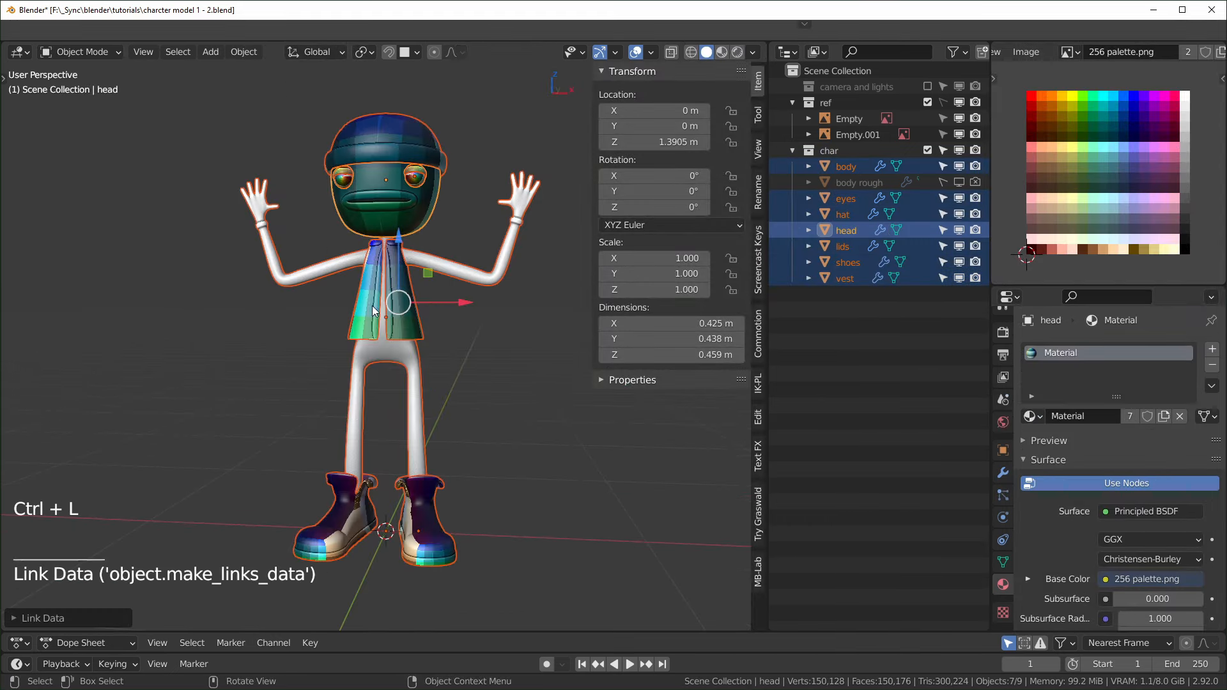
- Move the head's UVs over the colour palette and shrink them onto a single swatch
key("g")
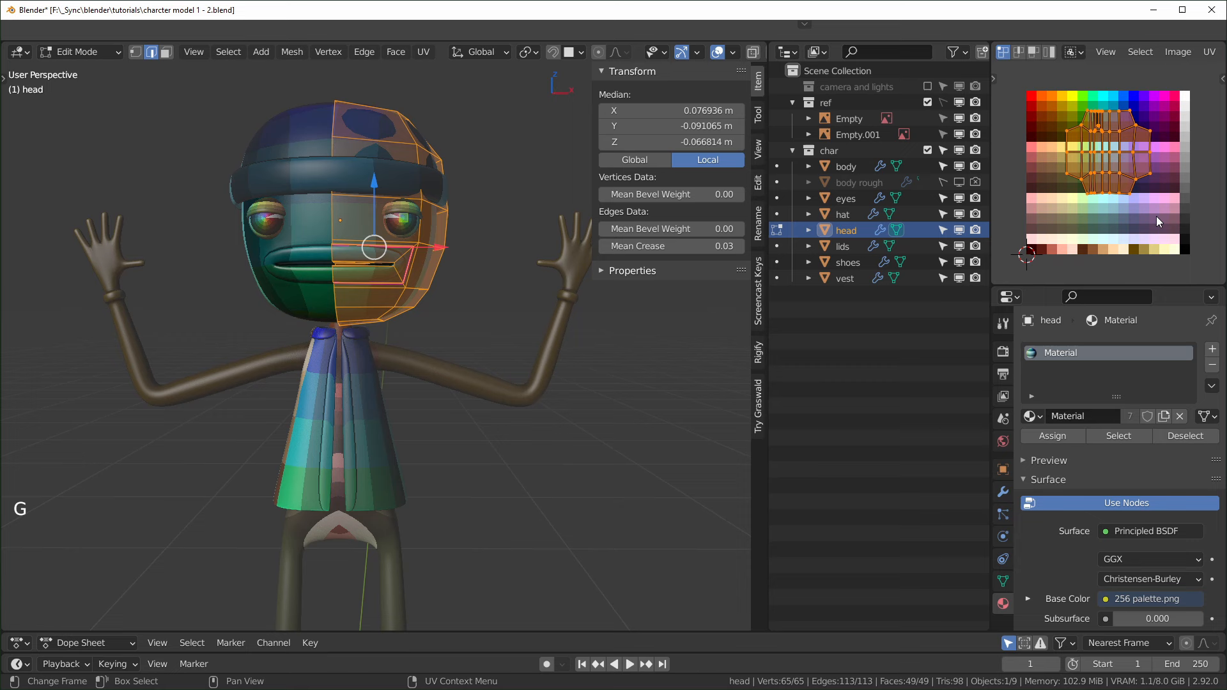
key("s")
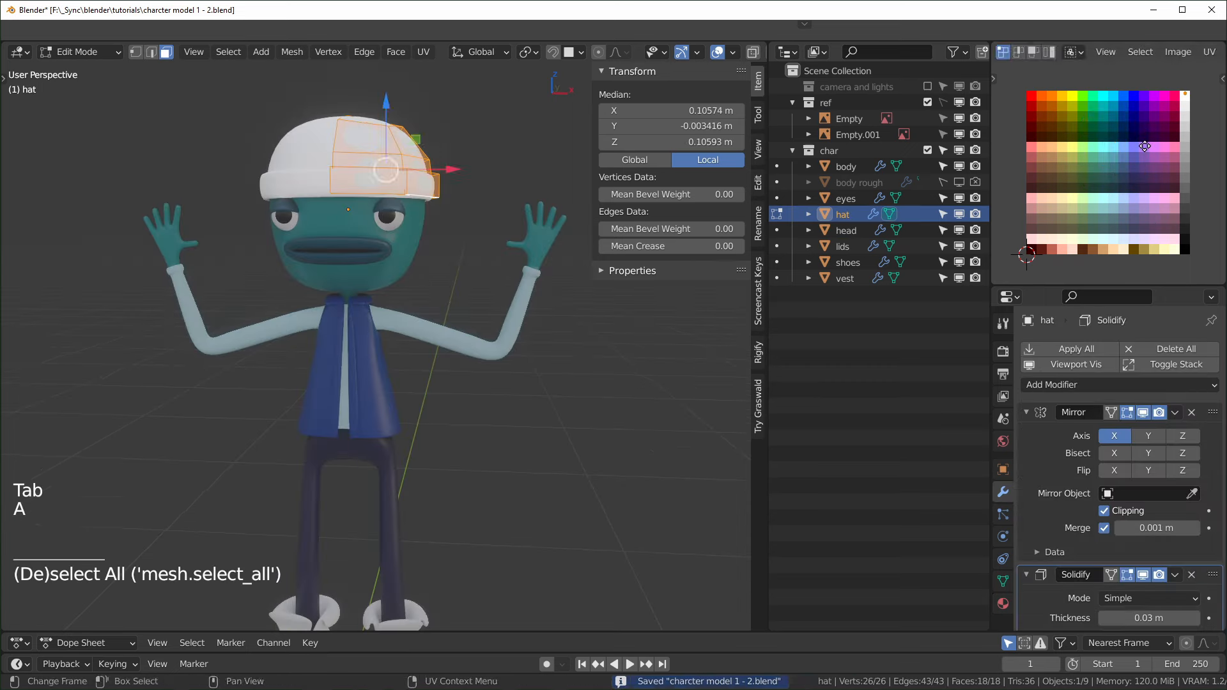
- Recolour the hat and the shoe uppers by moving their UVs to the yellow swatches of the palette
key("g")
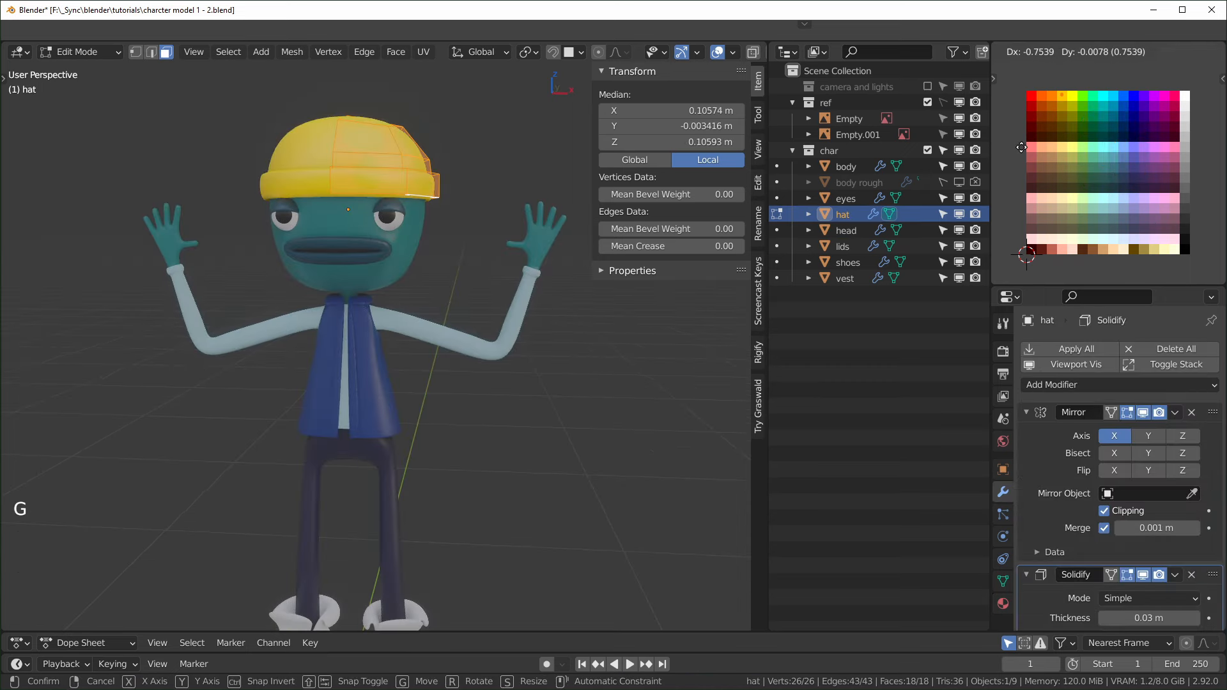
key("g")
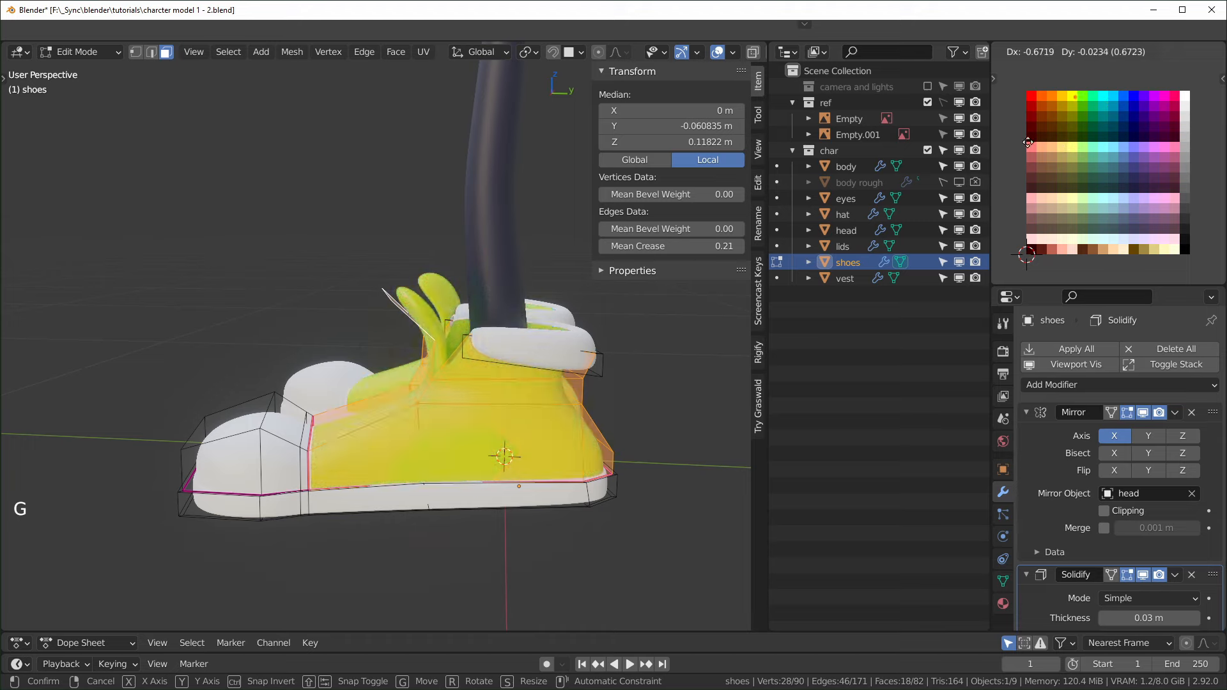
left_click(1015, 142)
middle_click_drag(409, 358, 486, 345)
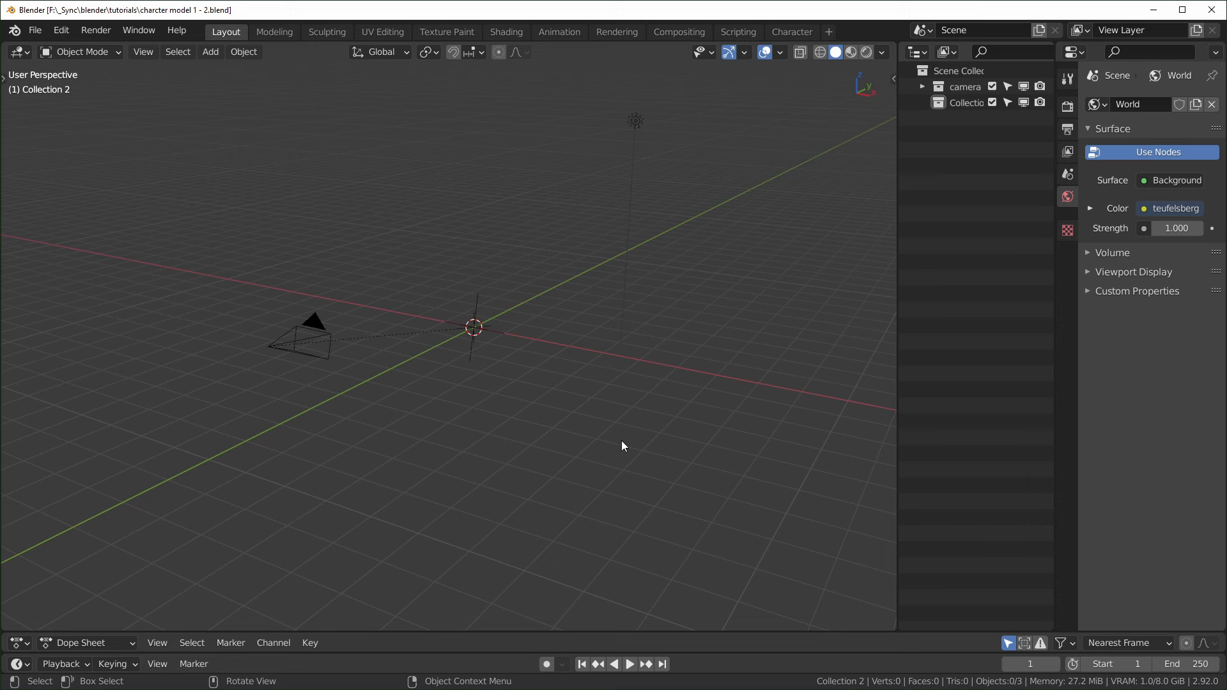
- Widen the outliner and exclude the camera and lights collection from the view layer
left_click(487, 514)
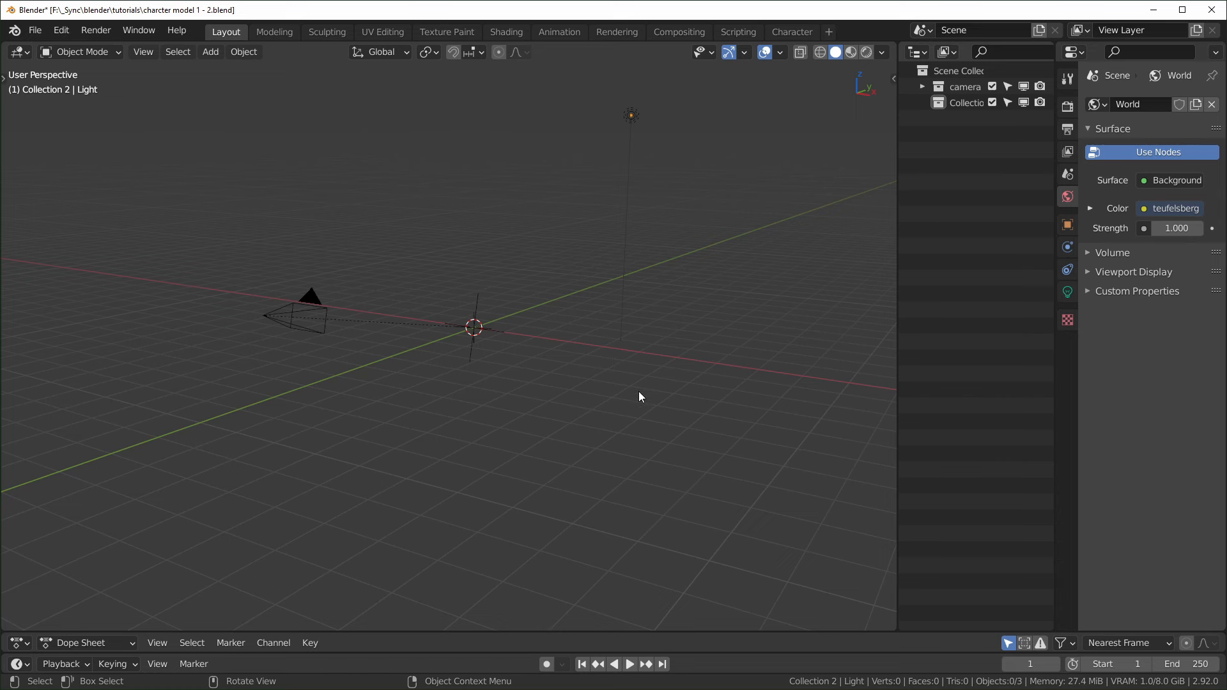
left_click_drag(898, 183, 852, 184)
left_click(992, 86)
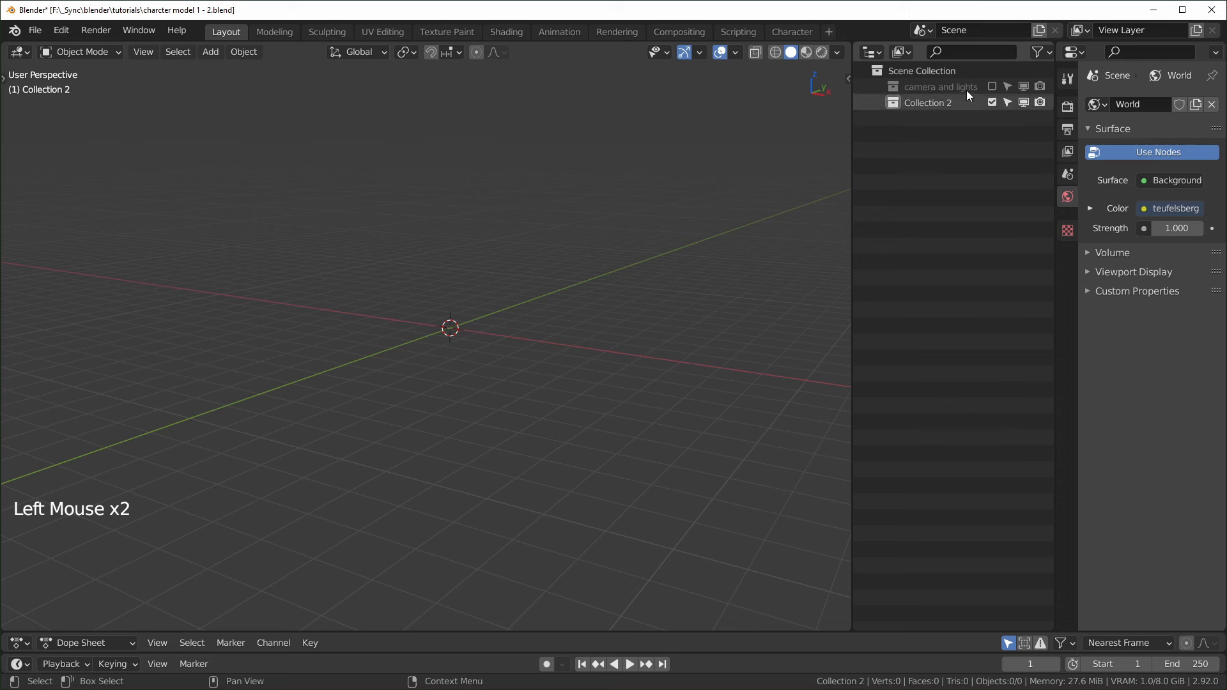
left_click(941, 103)
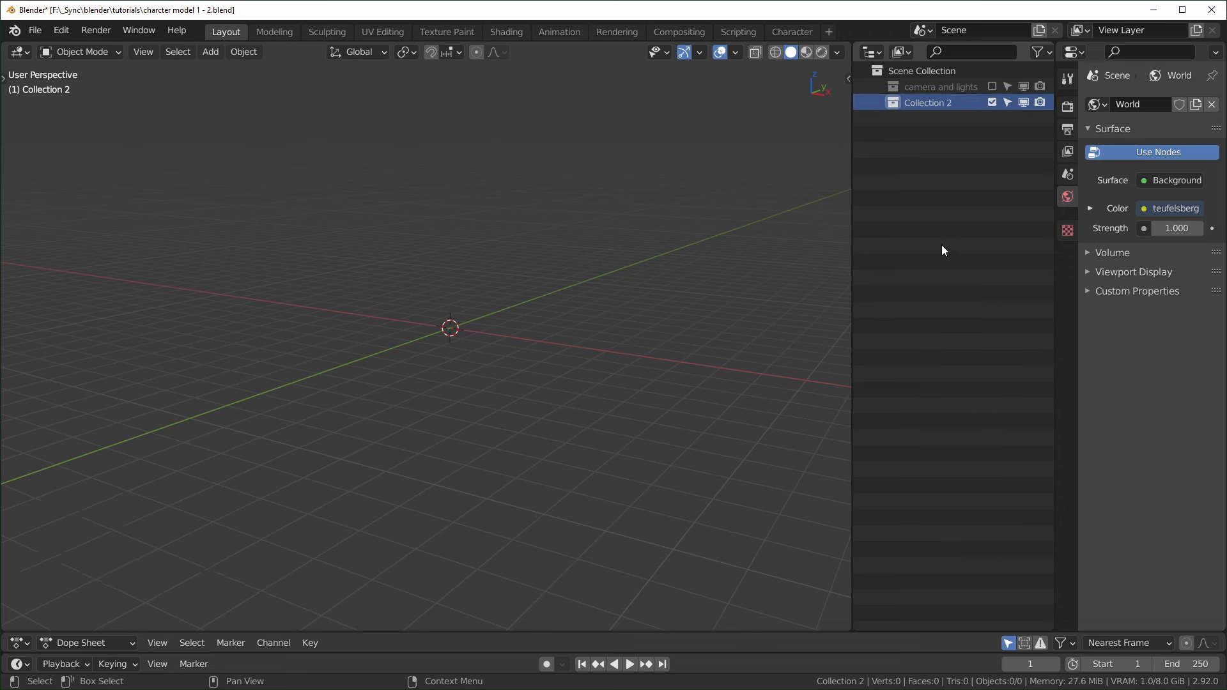
key("c")
key("ctrl+z")
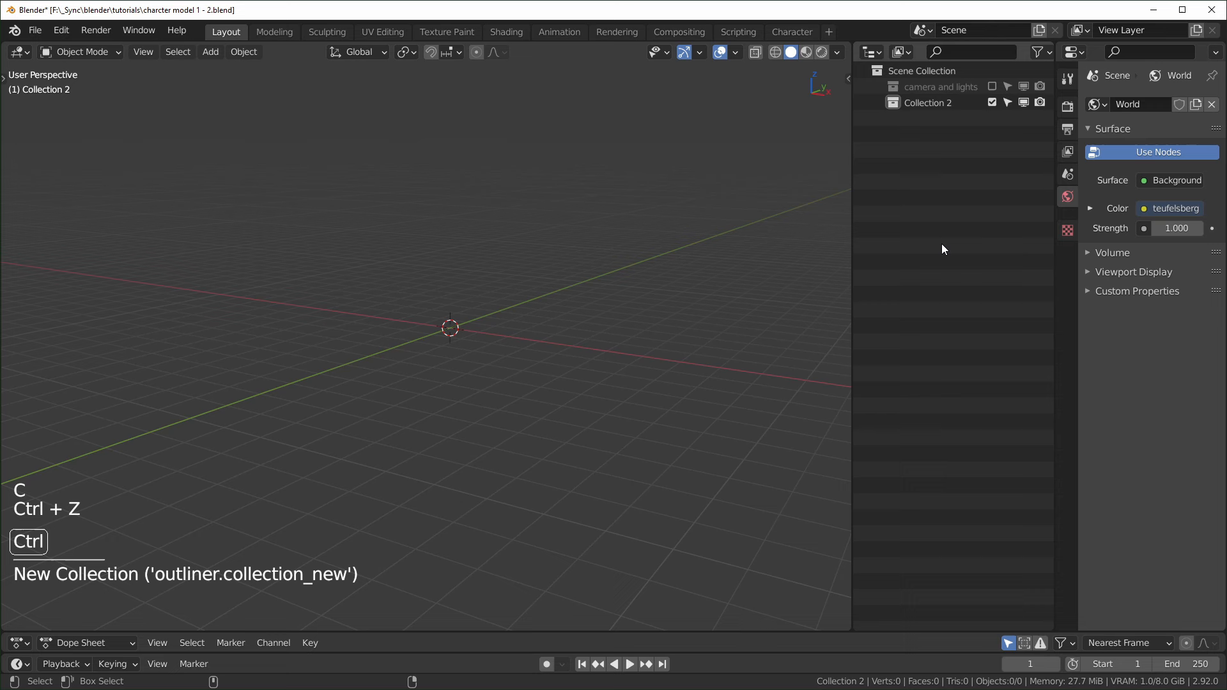
- Rename Collection 2 as ref
left_click(926, 102)
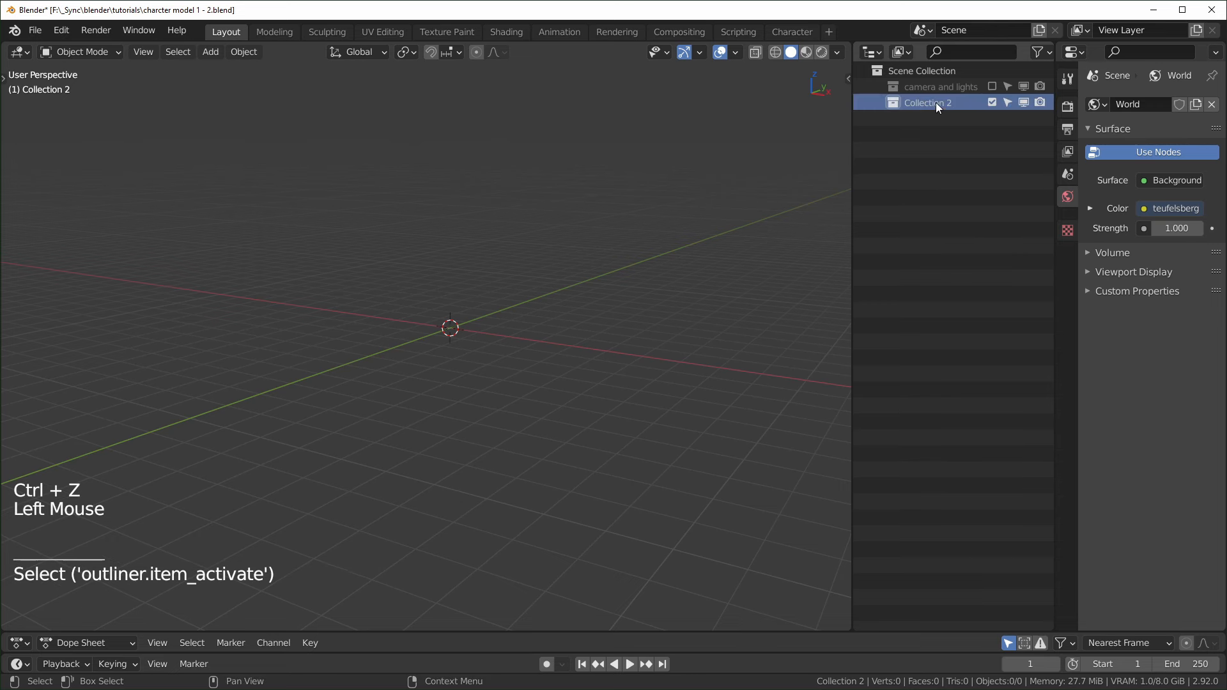
double_click(936, 103)
type("ref")
key("Return")
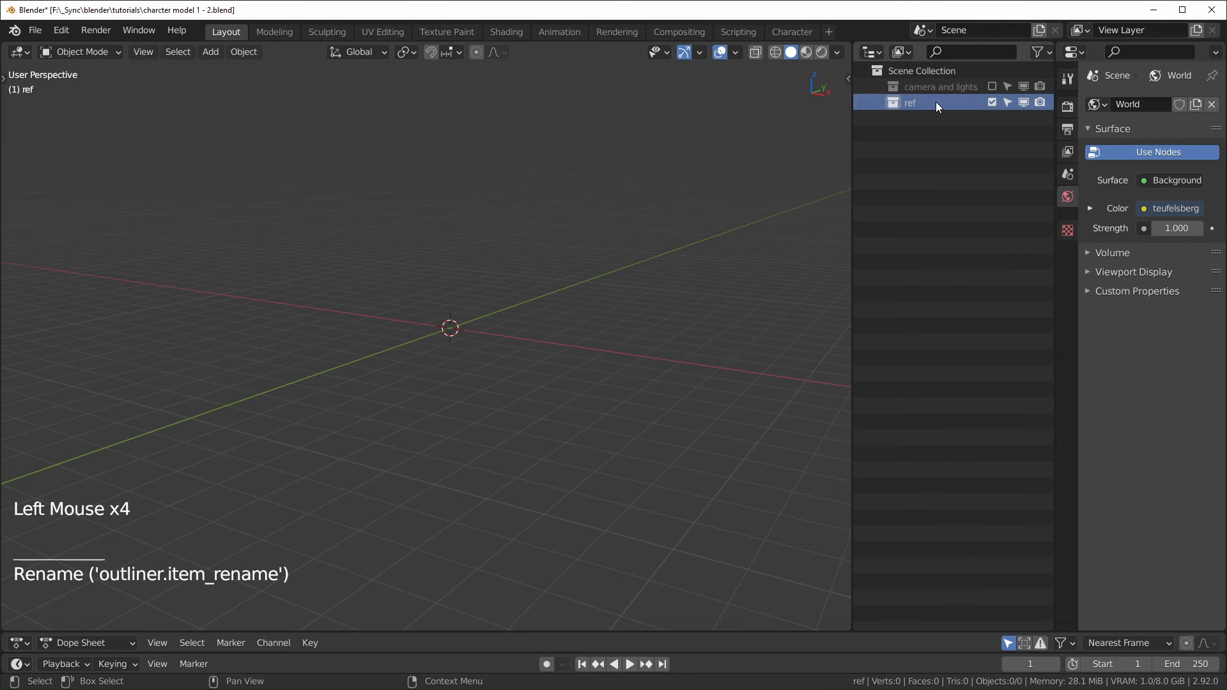
- Switch to File Explorer and bring front.png and side.png from the temp folder into the 3D scene as reference images
key("alt+Tab")
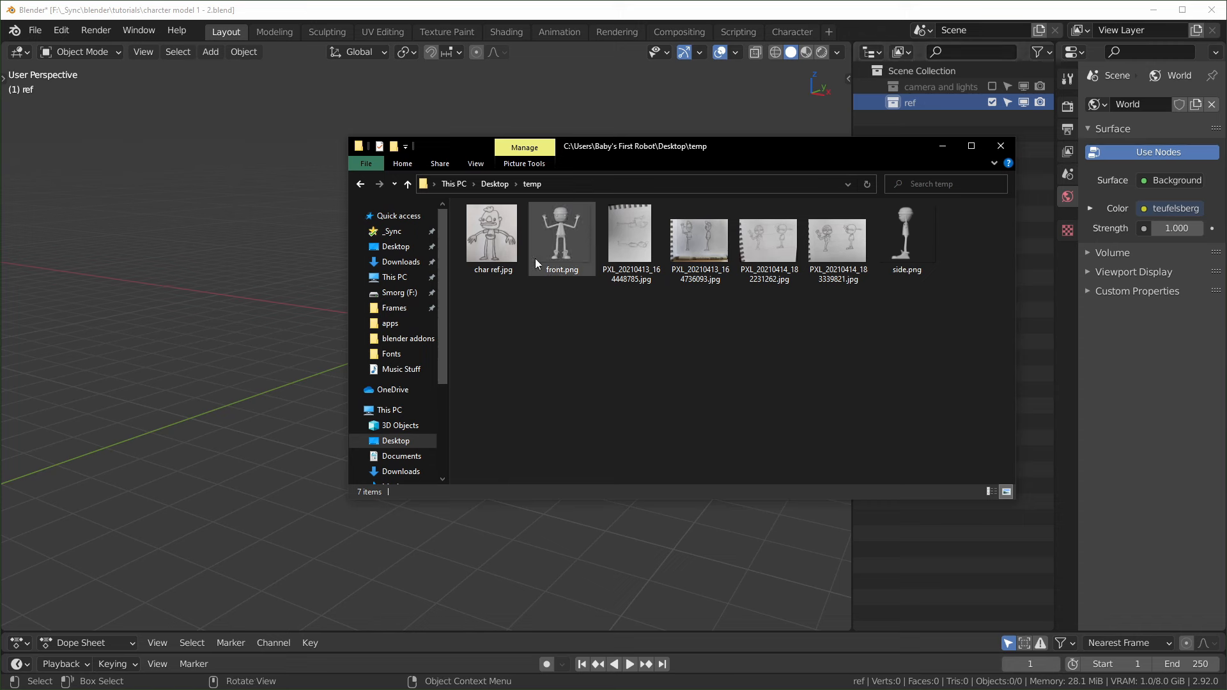
left_click_drag(535, 258, 312, 382)
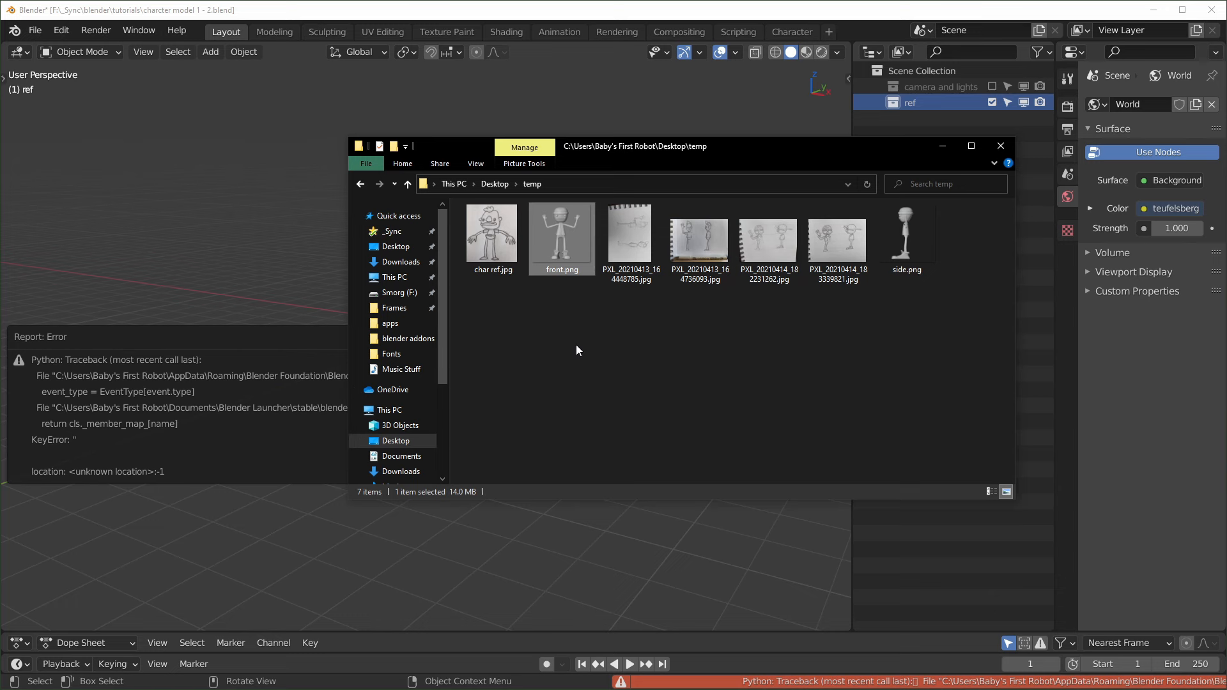
left_click_drag(539, 282, 278, 429)
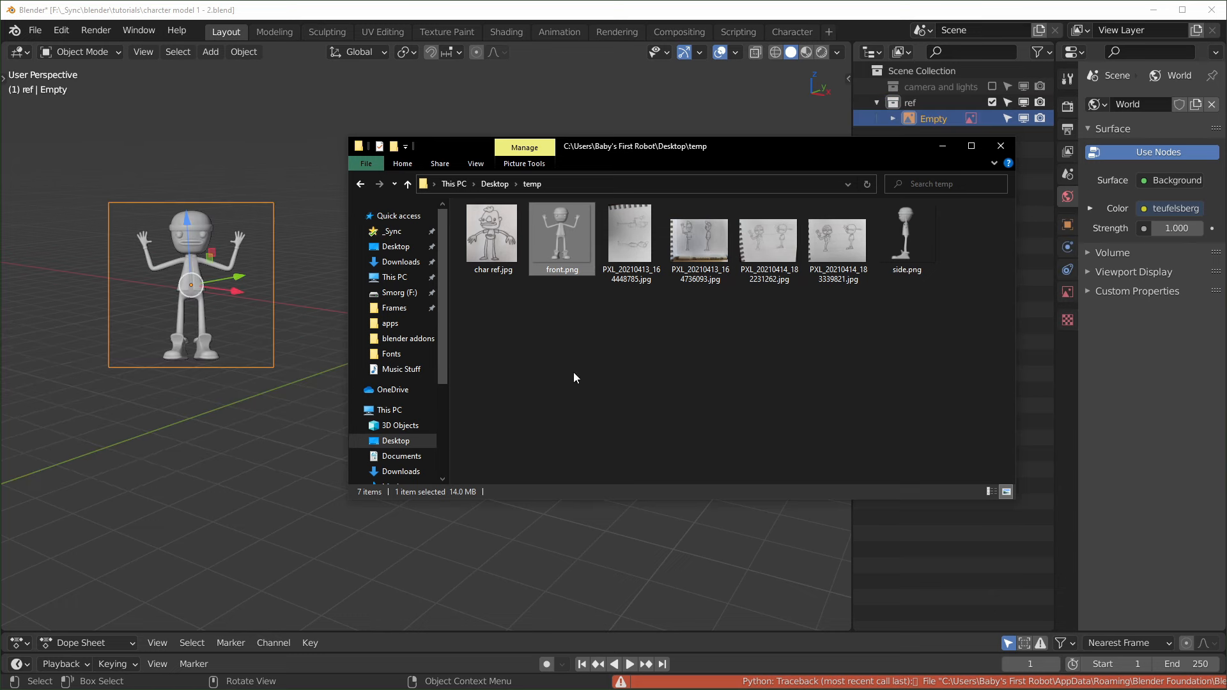
left_click_drag(908, 237, 245, 469)
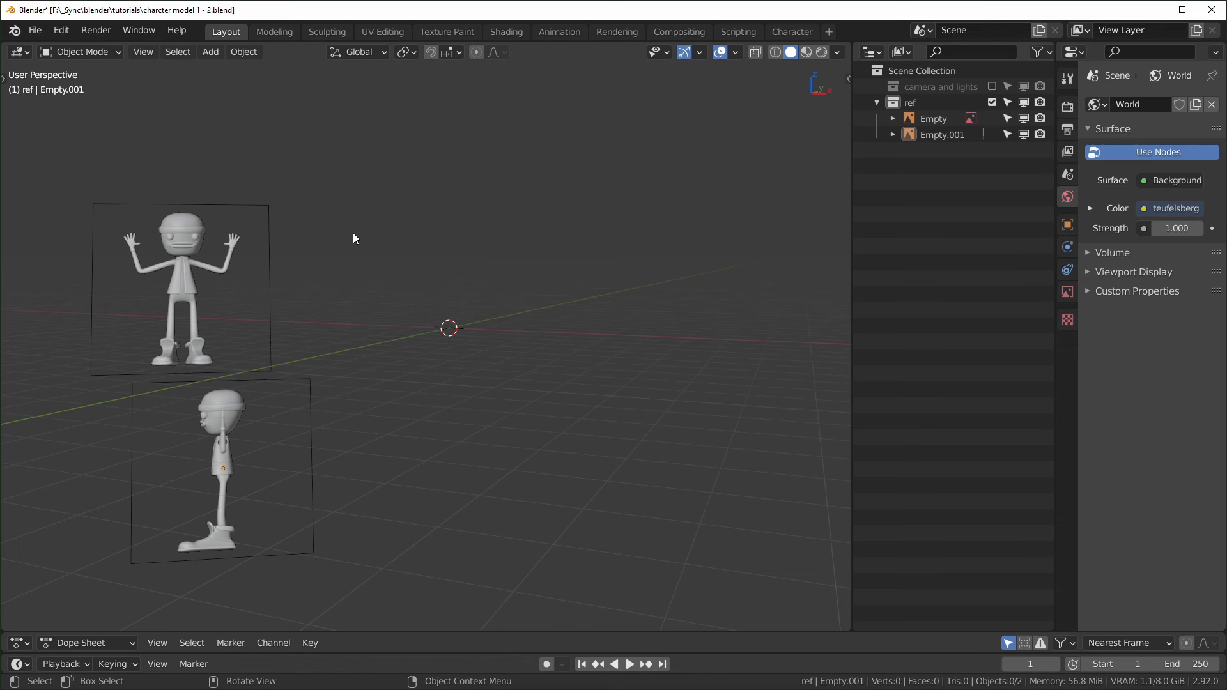
- Clear the location and rotation of both reference images and show their transform values
left_click_drag(353, 229, 108, 473)
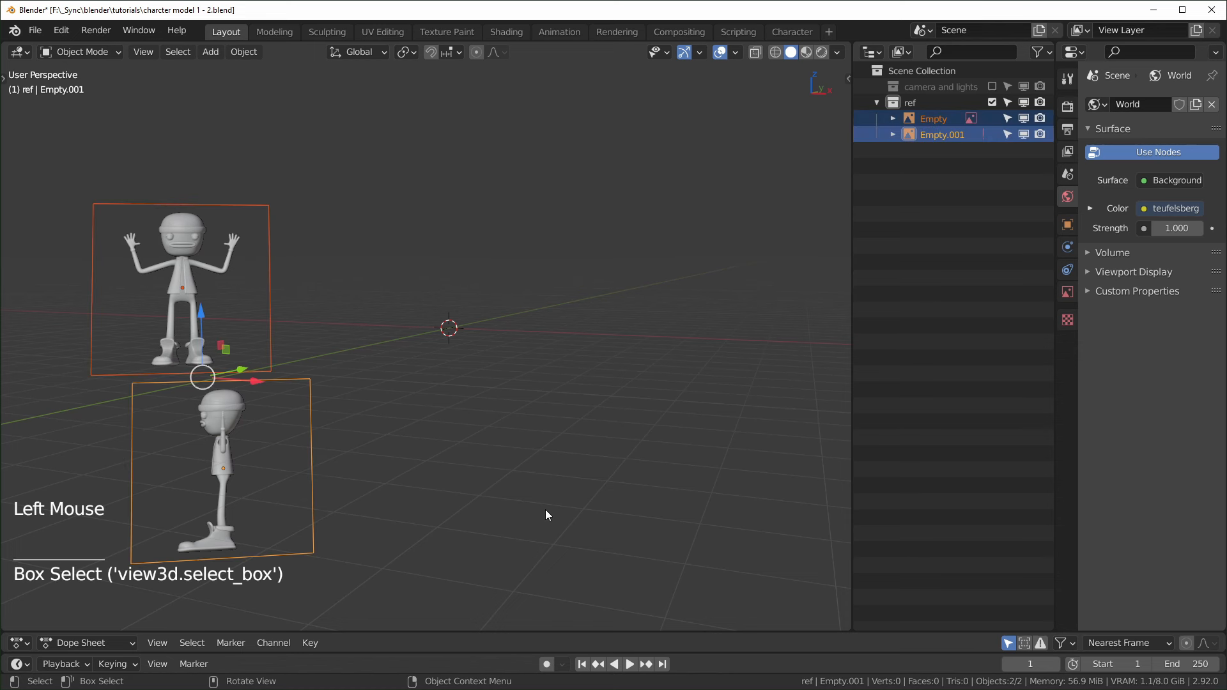
key("alt+g")
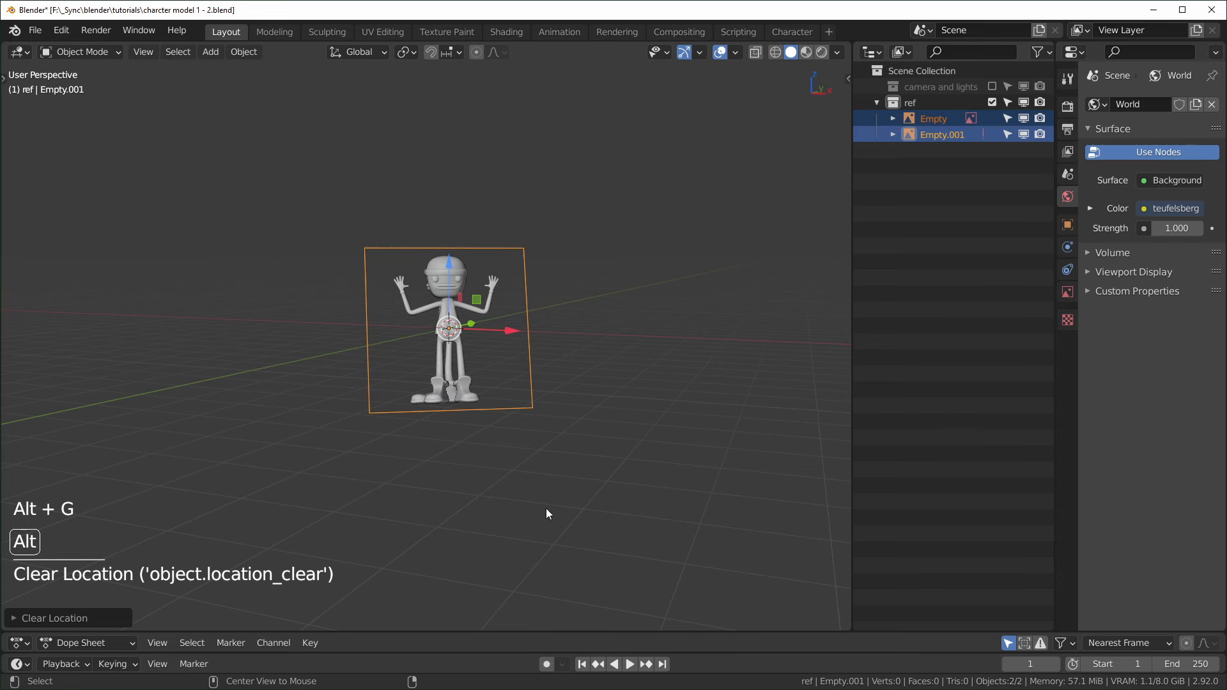
key("alt+r")
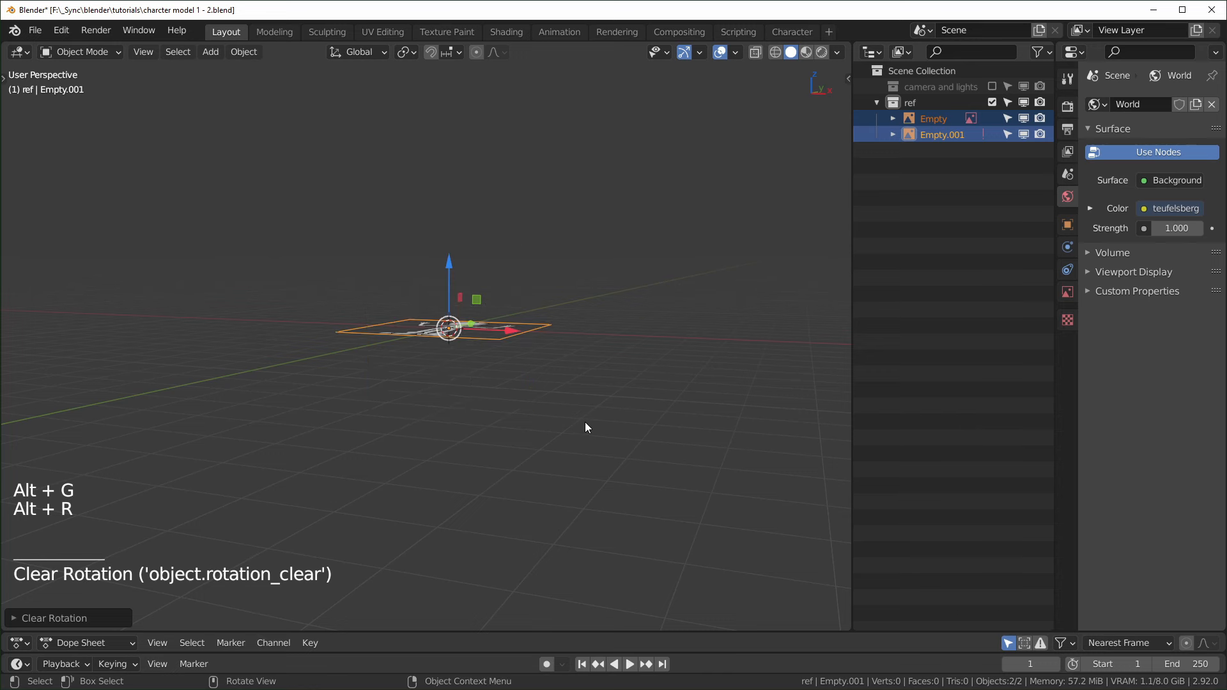
middle_click_drag(586, 427, 499, 444)
key("n")
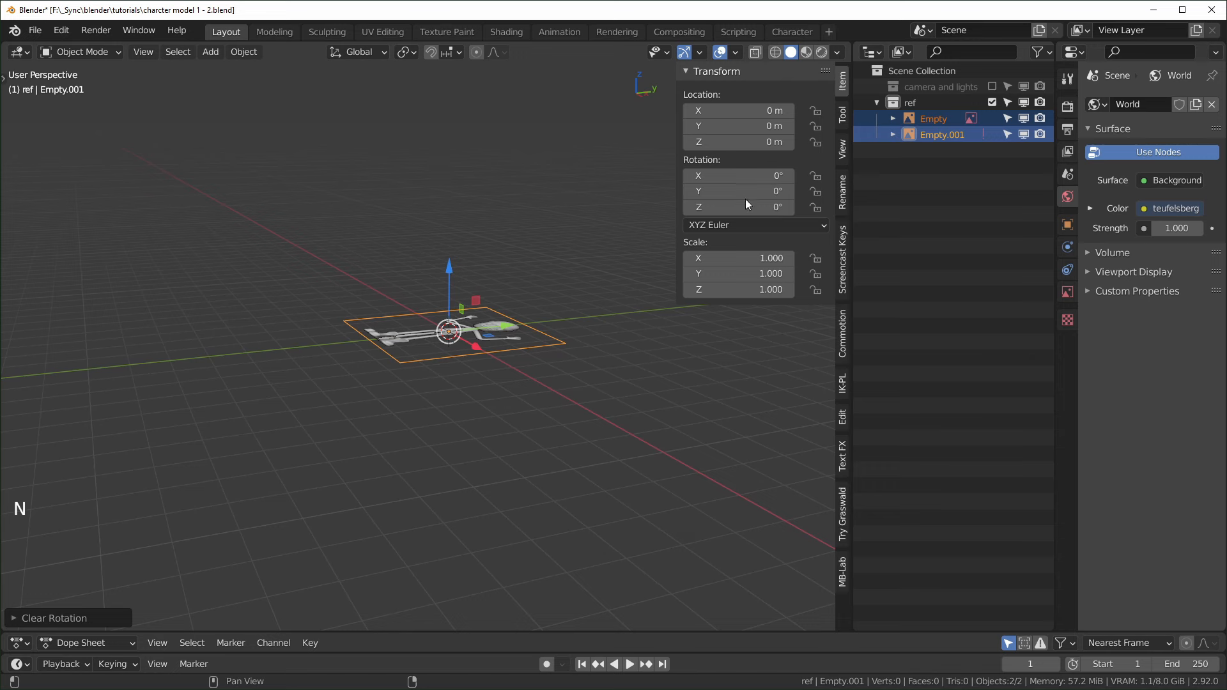
middle_click_drag(521, 392, 575, 452)
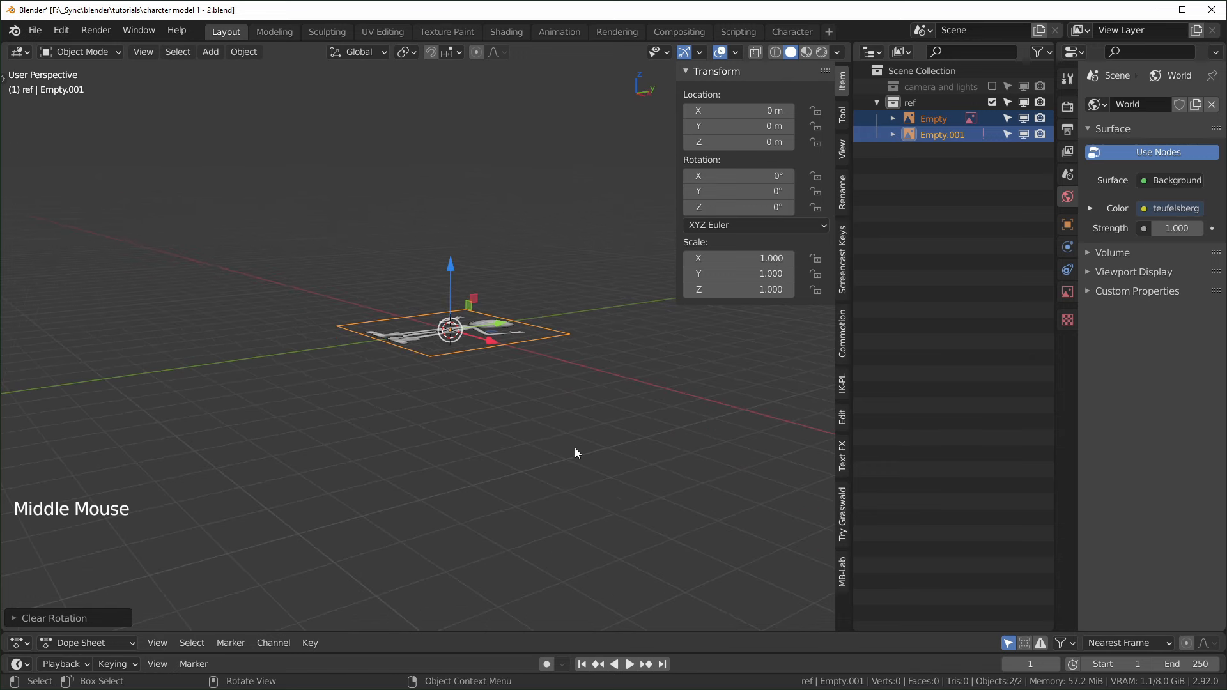
- Rotate both reference images 90° about the X axis so they stand upright, and show them in front view
type("rx")
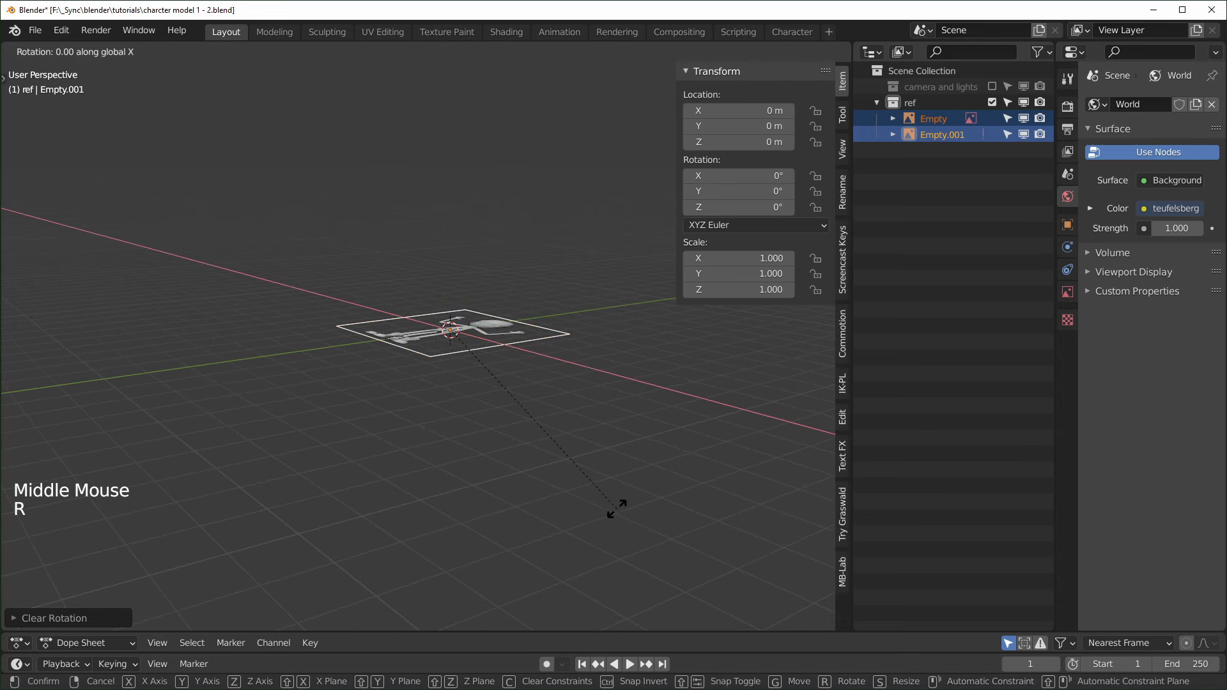
type("90")
key("Return")
key("KP_1")
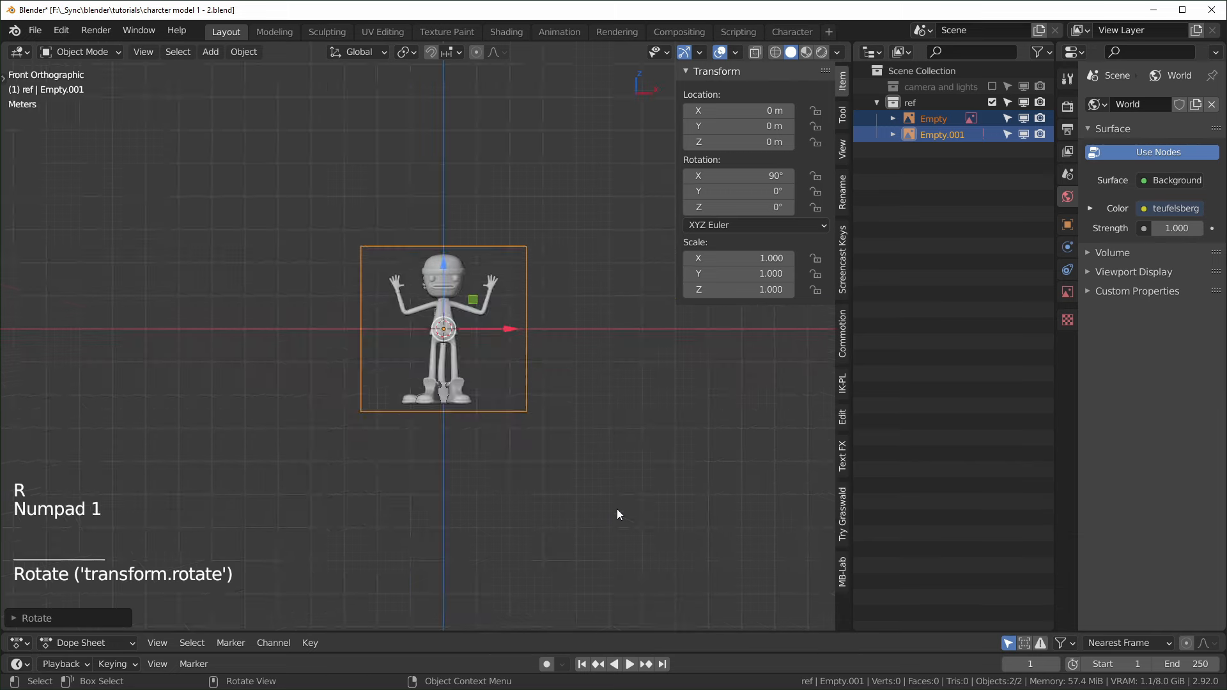
- Scale both reference images to 0.362 and raise them to about 0.819 m on Z so the feet rest on the ground line
scroll(616, 508, "up", 5)
middle_click_drag(616, 509, 577, 510, "shift")
scroll(577, 517, "down", 1)
key("s")
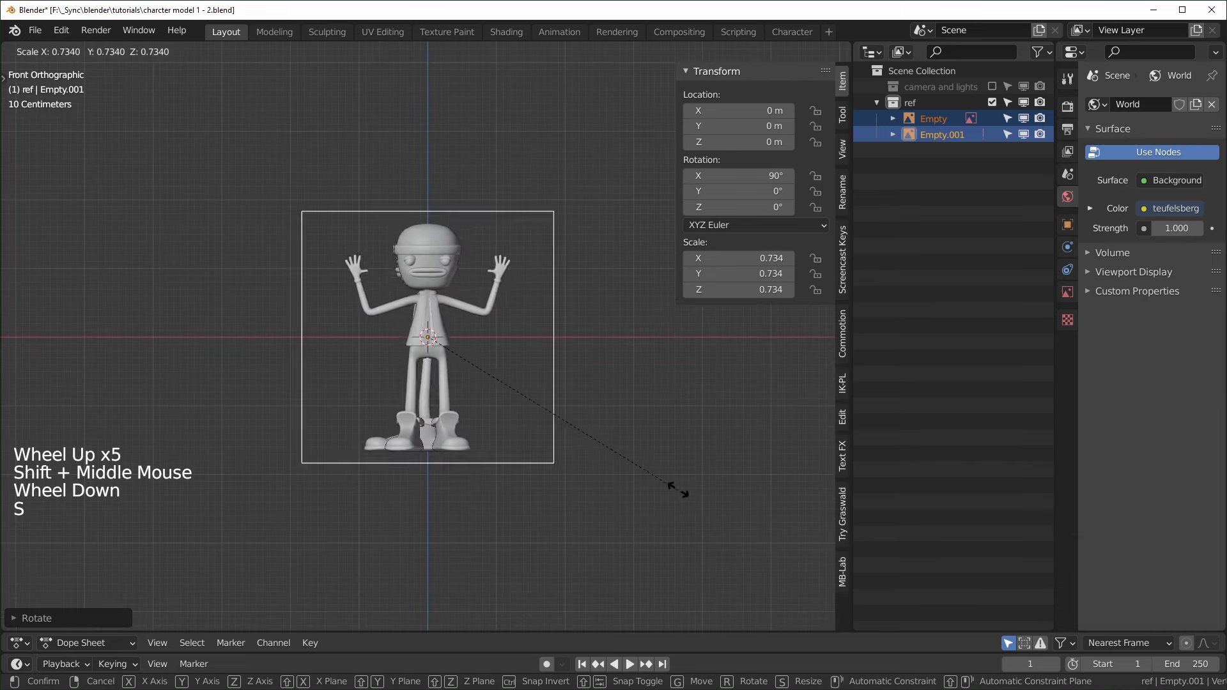
left_click(539, 409)
left_click_drag(427, 281, 434, 211)
key("s")
left_click(512, 251)
scroll(434, 218, "up", 6)
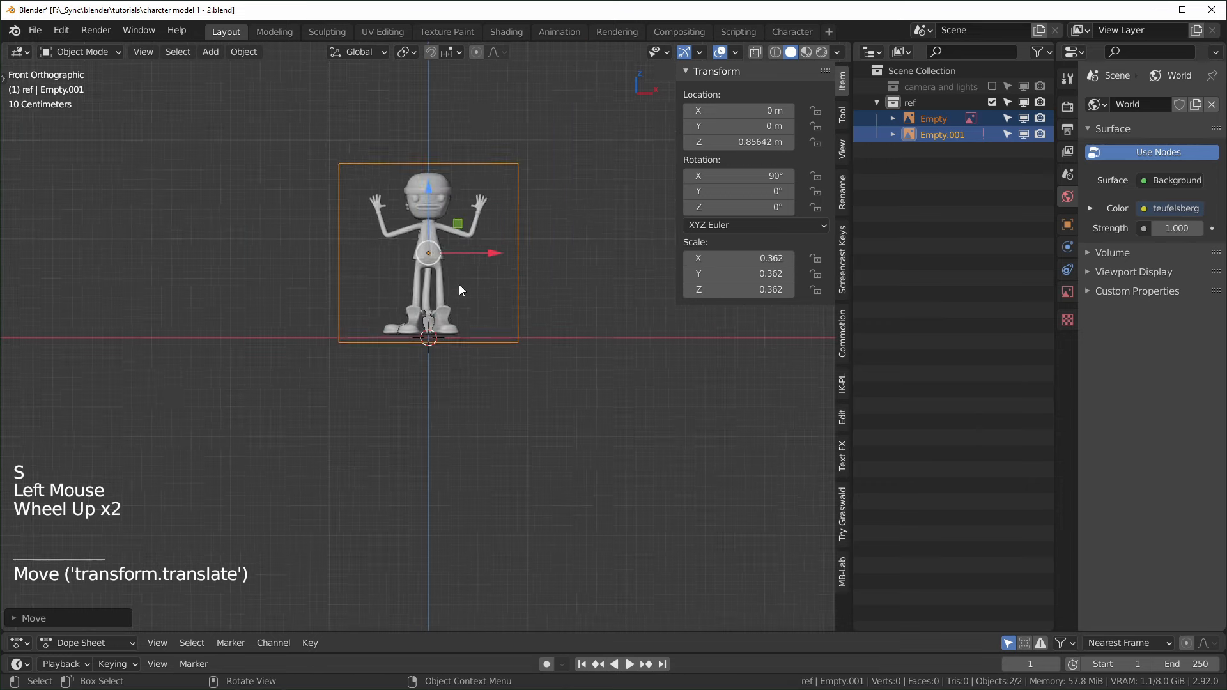
middle_click_drag(424, 75, 424, 209, "shift")
left_click_drag(427, 231, 427, 244)
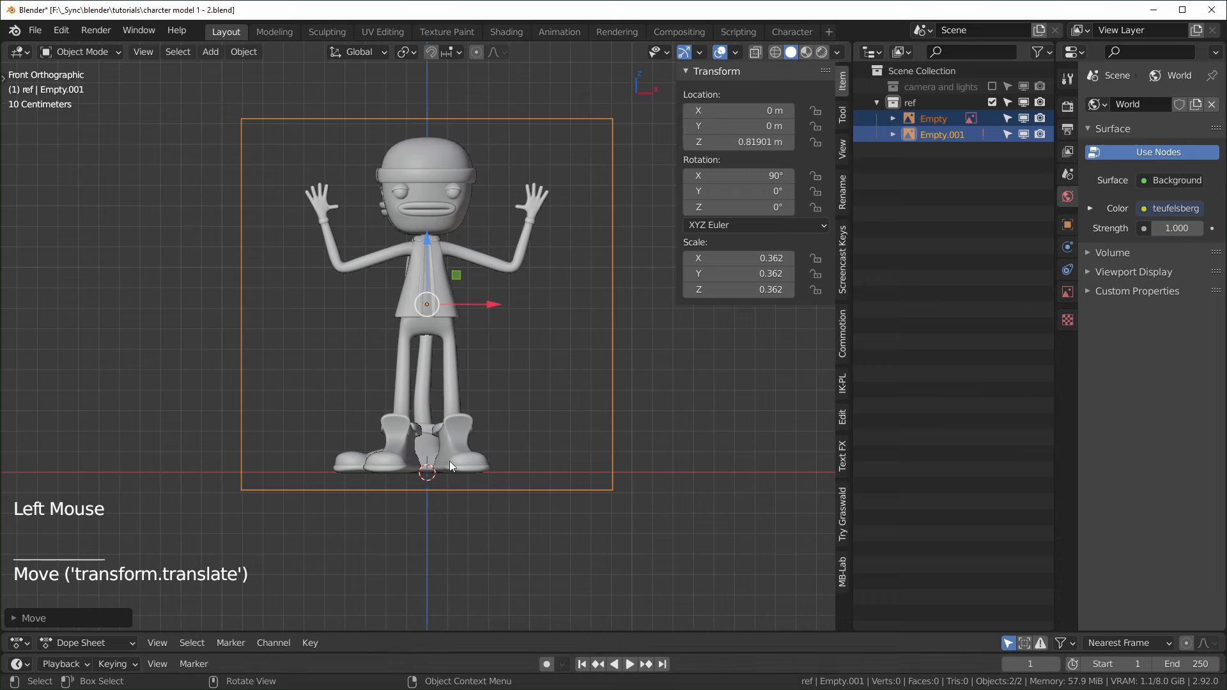
- Rotate only the side reference image 90° about the Z axis and check it in the right and front views
left_click(934, 136)
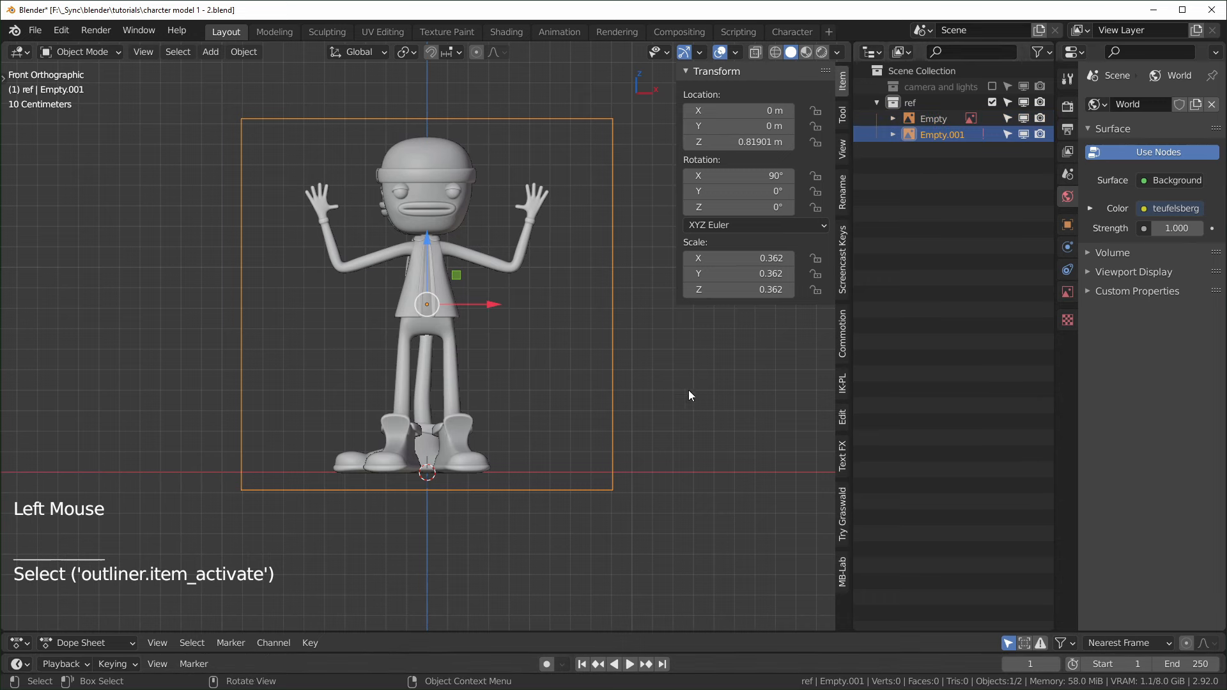
key("r")
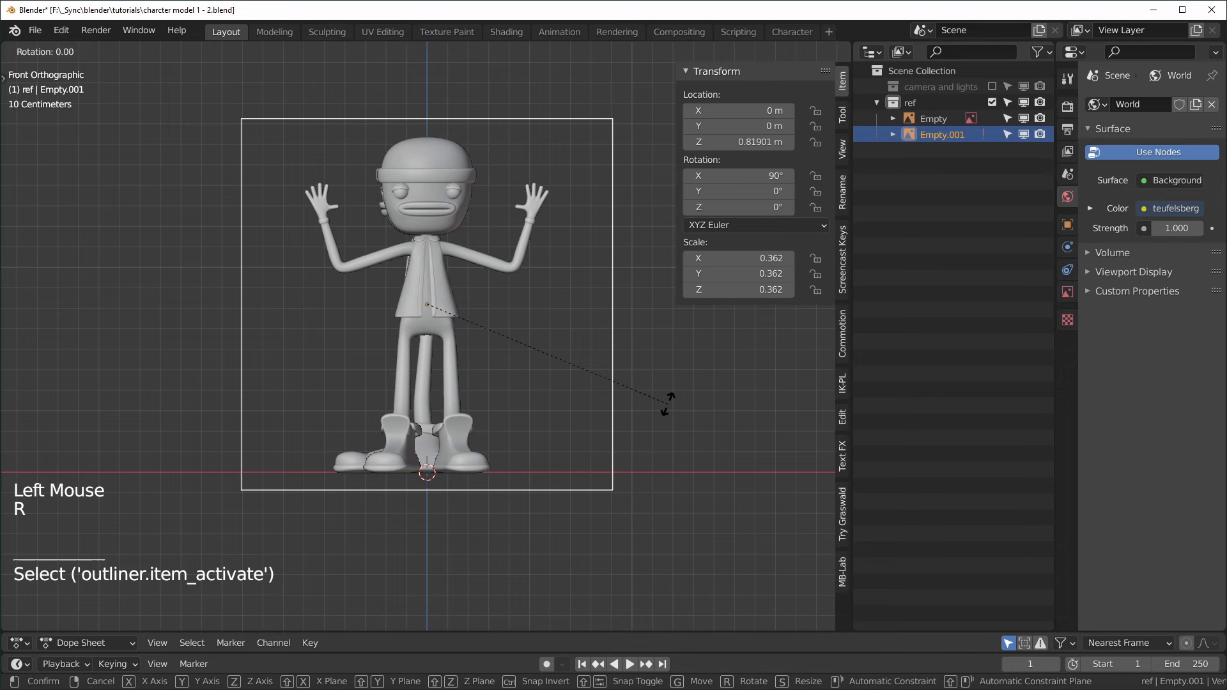
type("z90")
key("Return")
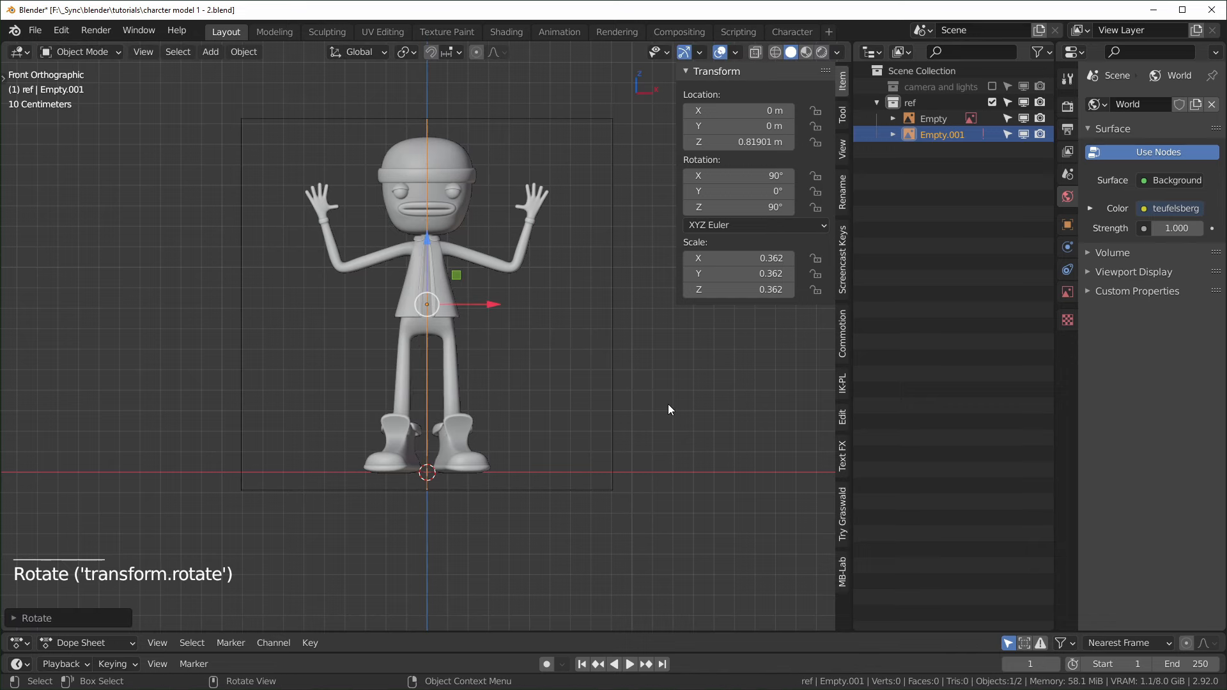
key("KP_3")
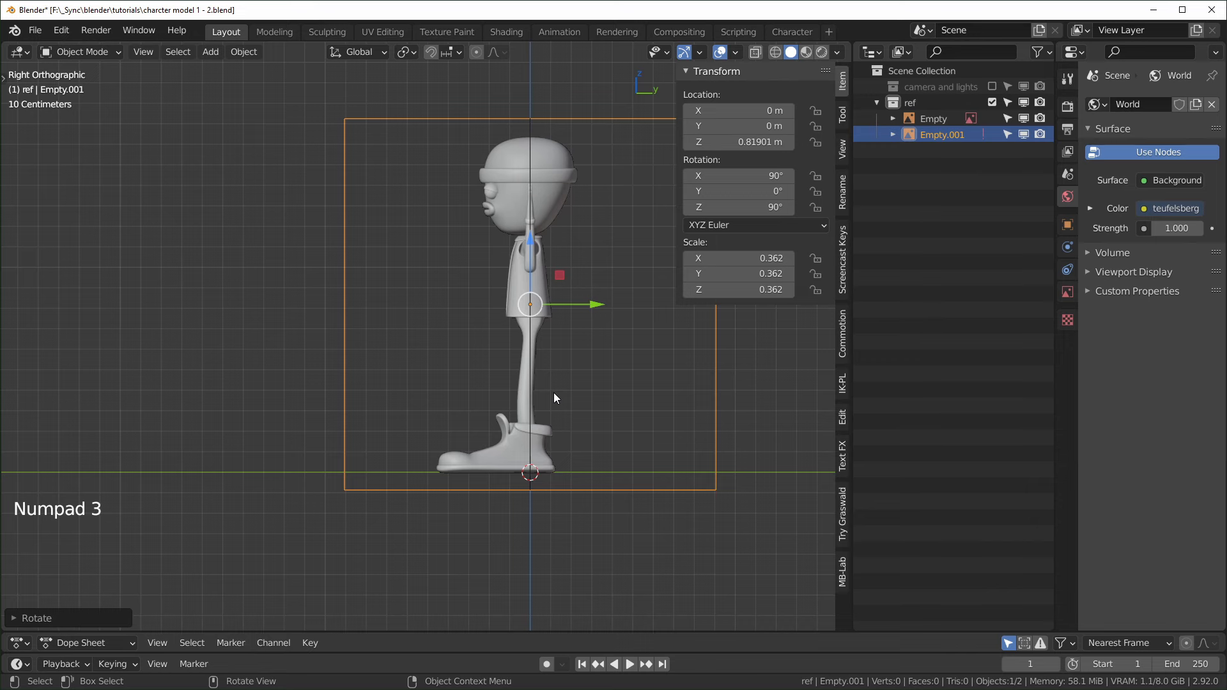
key("KP_1")
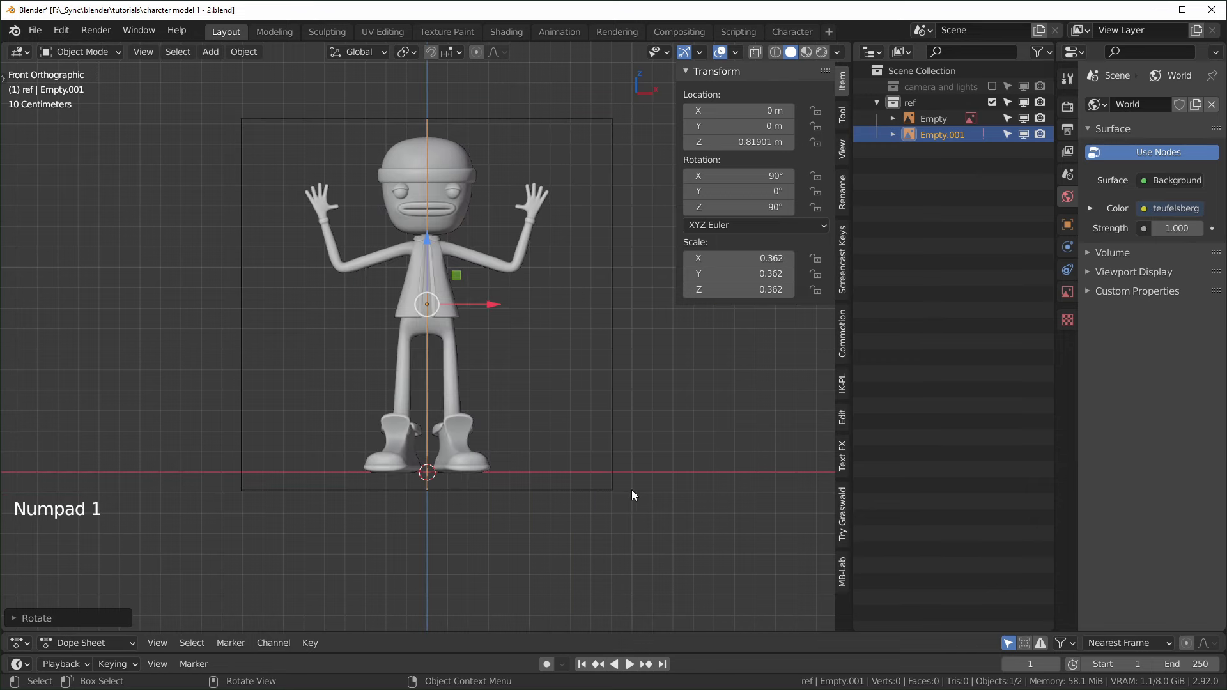
- Hide the transform sidebar, widen the properties area and disable perspective display for the front reference image
middle_click_drag(632, 490, 586, 525, "shift")
left_click(742, 343)
key("n")
left_click(412, 233)
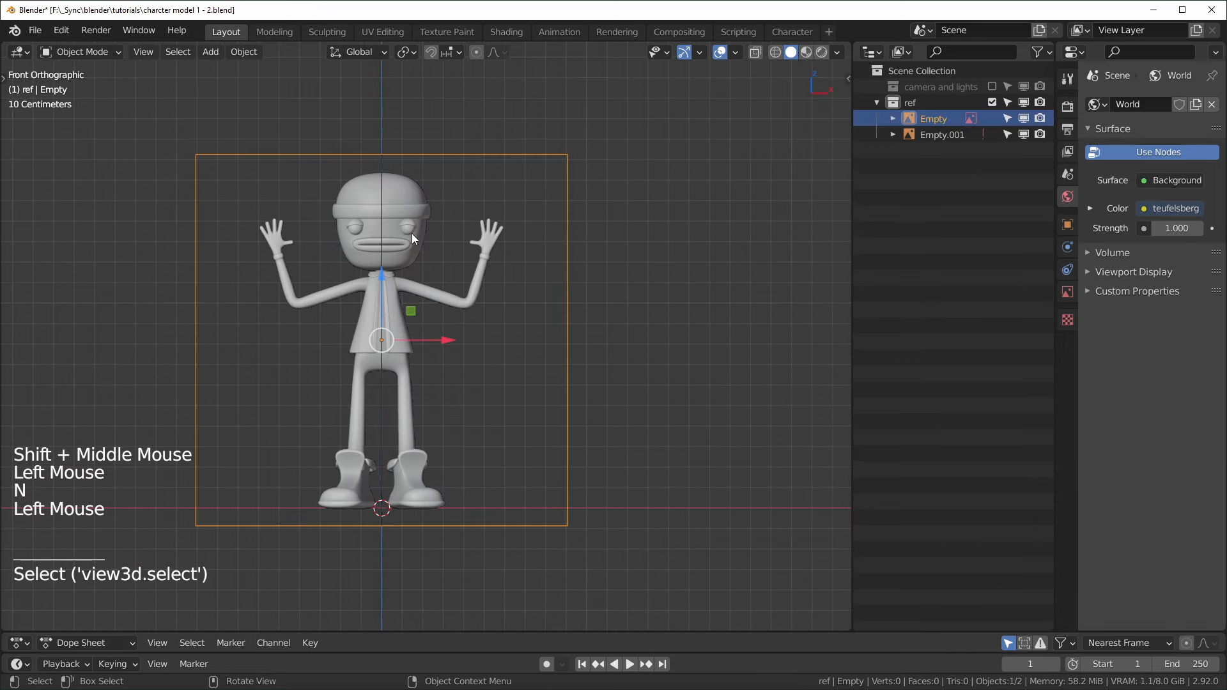
left_click(1069, 299)
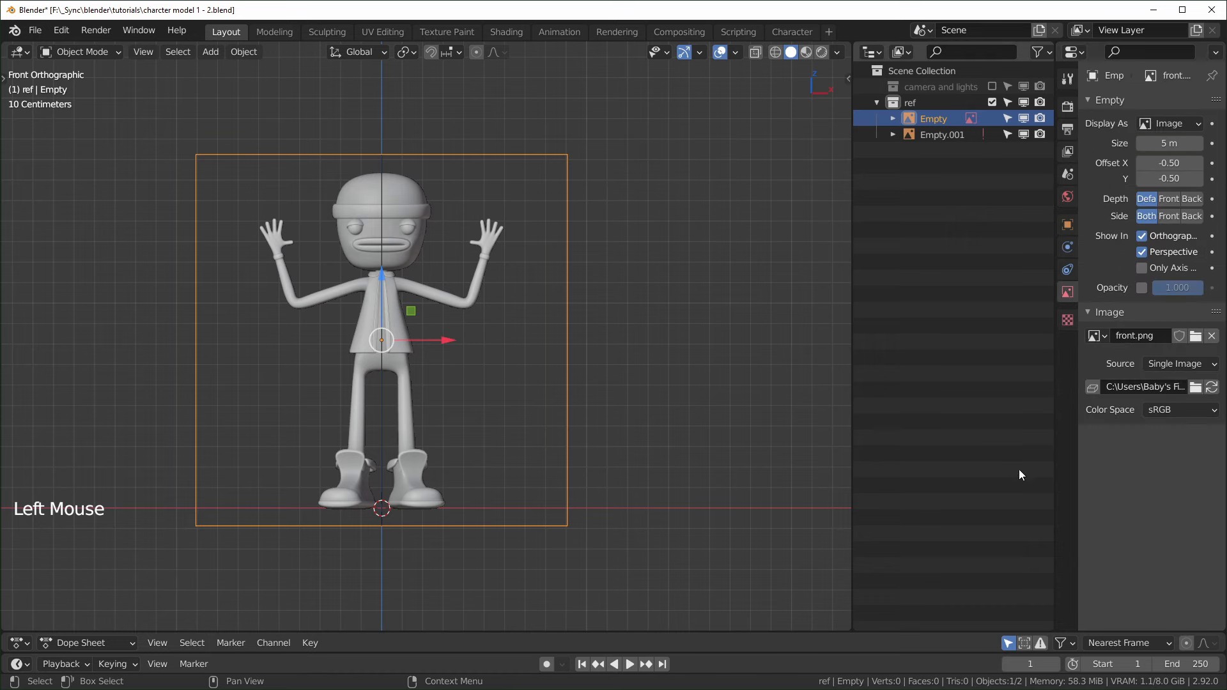
left_click_drag(1056, 406, 992, 406)
middle_click_drag(735, 351, 630, 356)
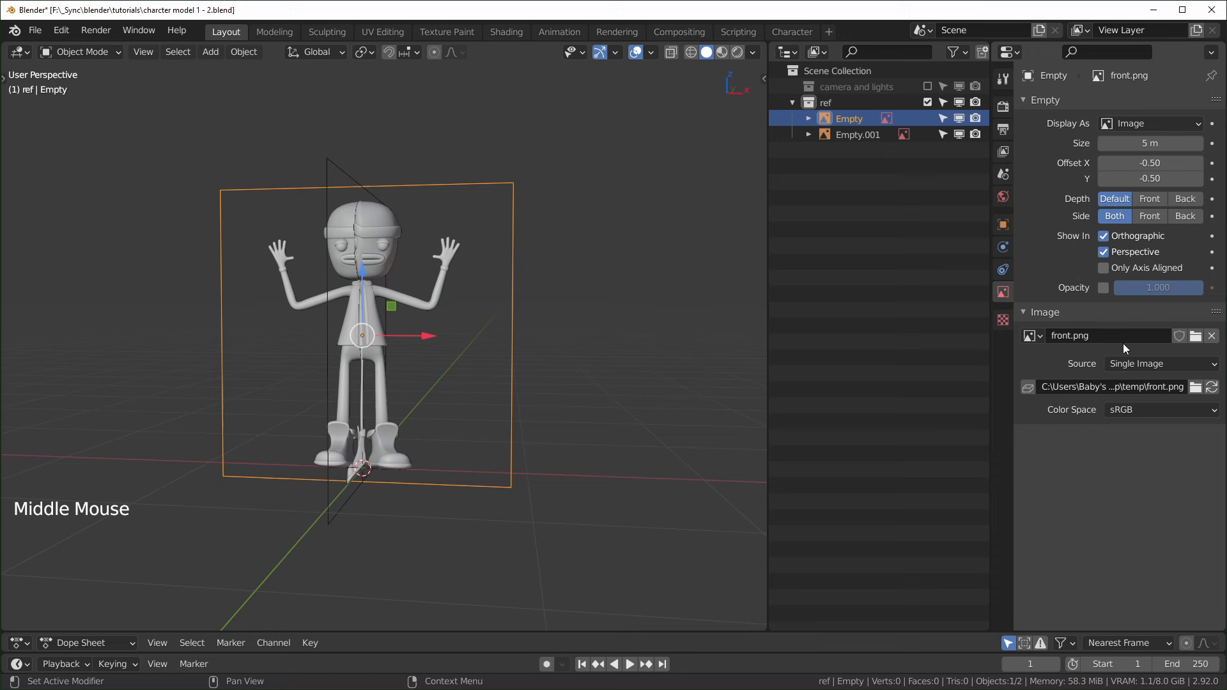
left_click(1103, 252)
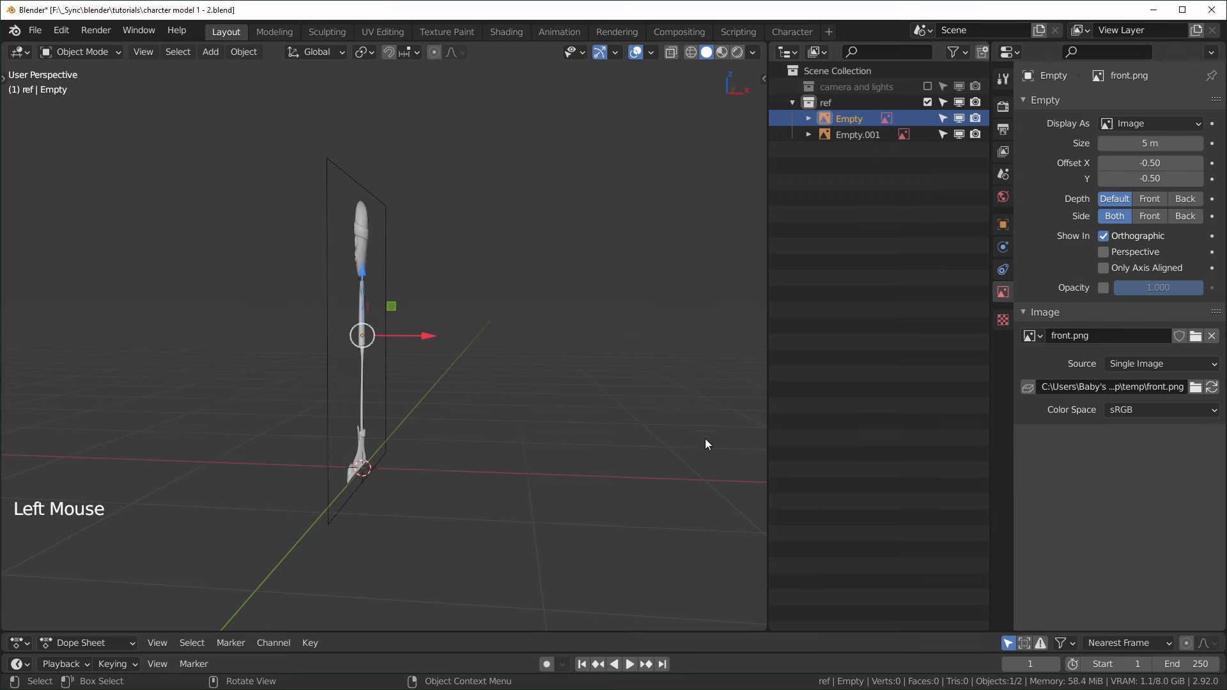
key("KP_1")
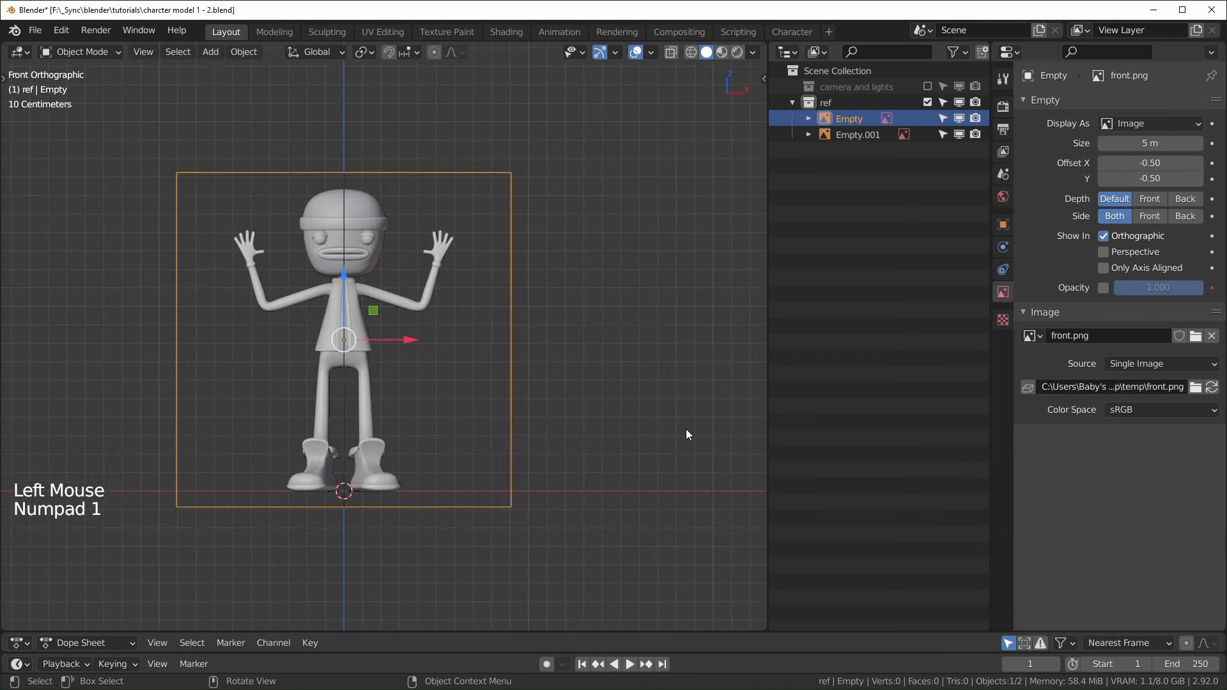
- Disable perspective display for the side reference image and return to front view
left_click(842, 136)
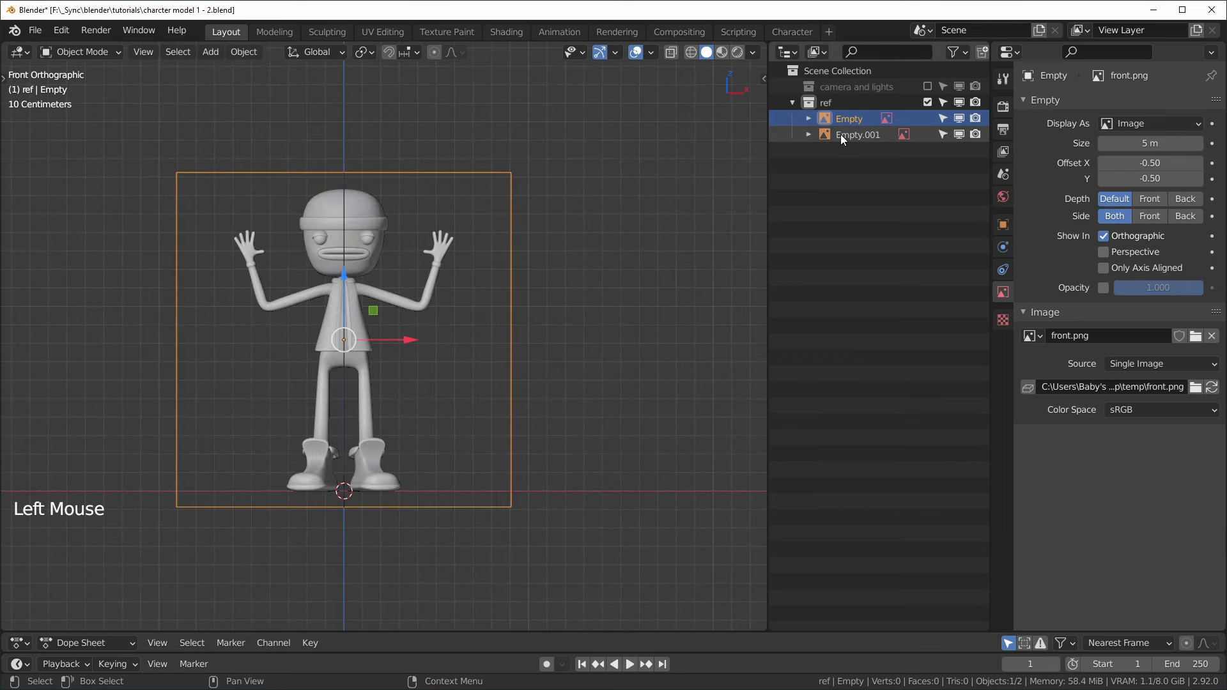
middle_click_drag(575, 301, 1179, 301)
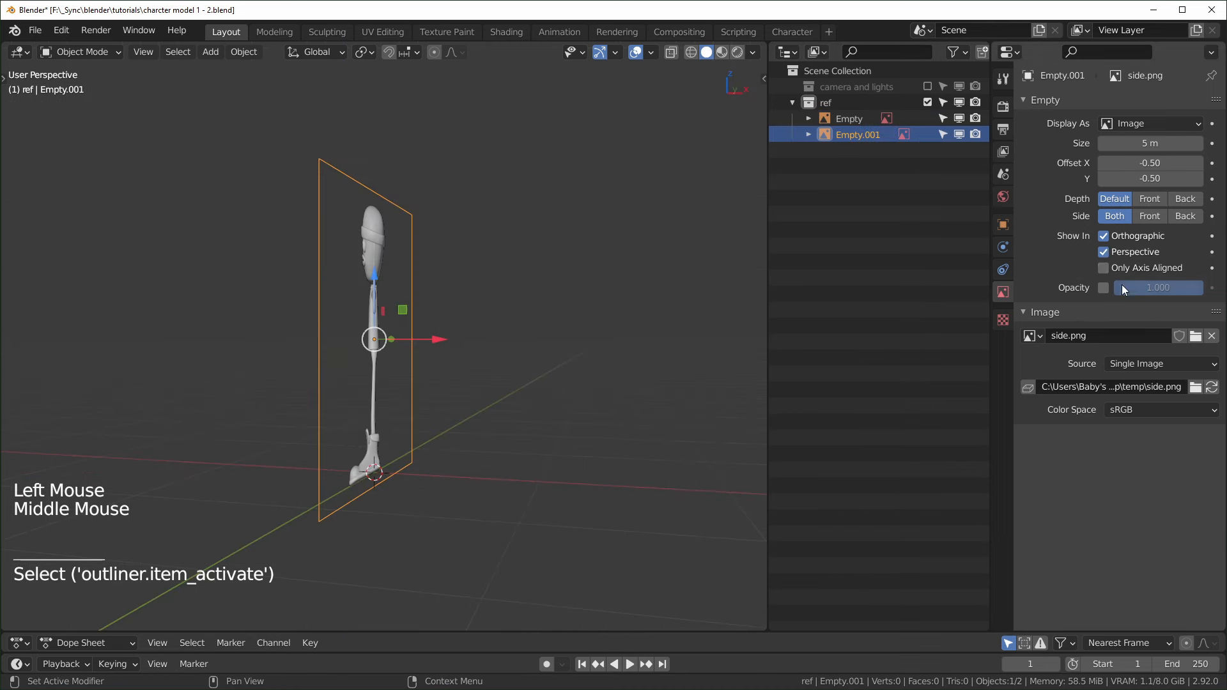
left_click(1104, 252)
key("KP_1")
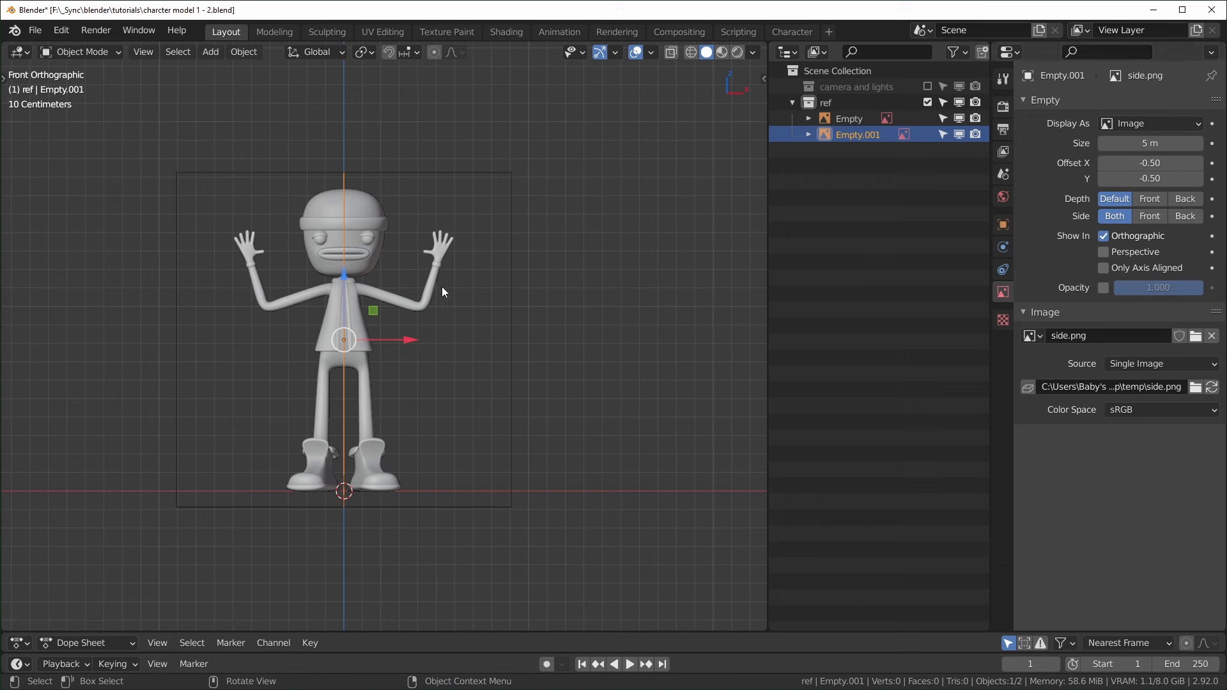
- Set the side reference image's depth to Front and enable its opacity at 0.2
left_click(1157, 202)
left_click(1104, 289)
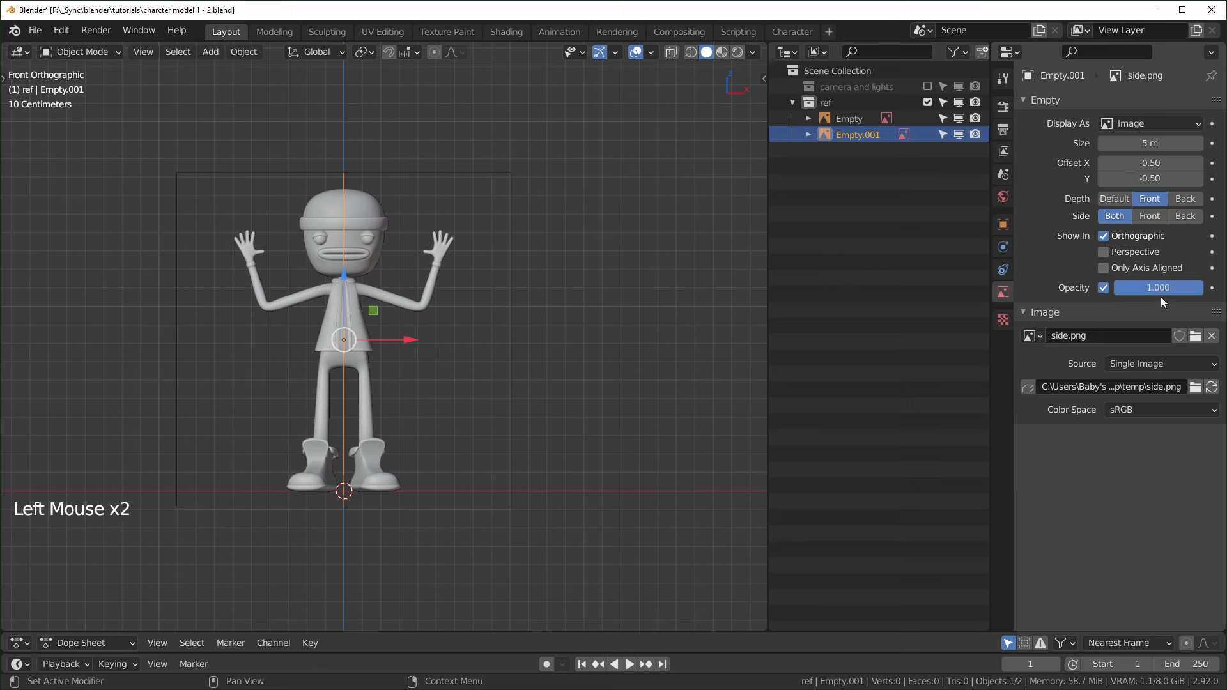
left_click(1163, 289)
type("0.2")
key("Return")
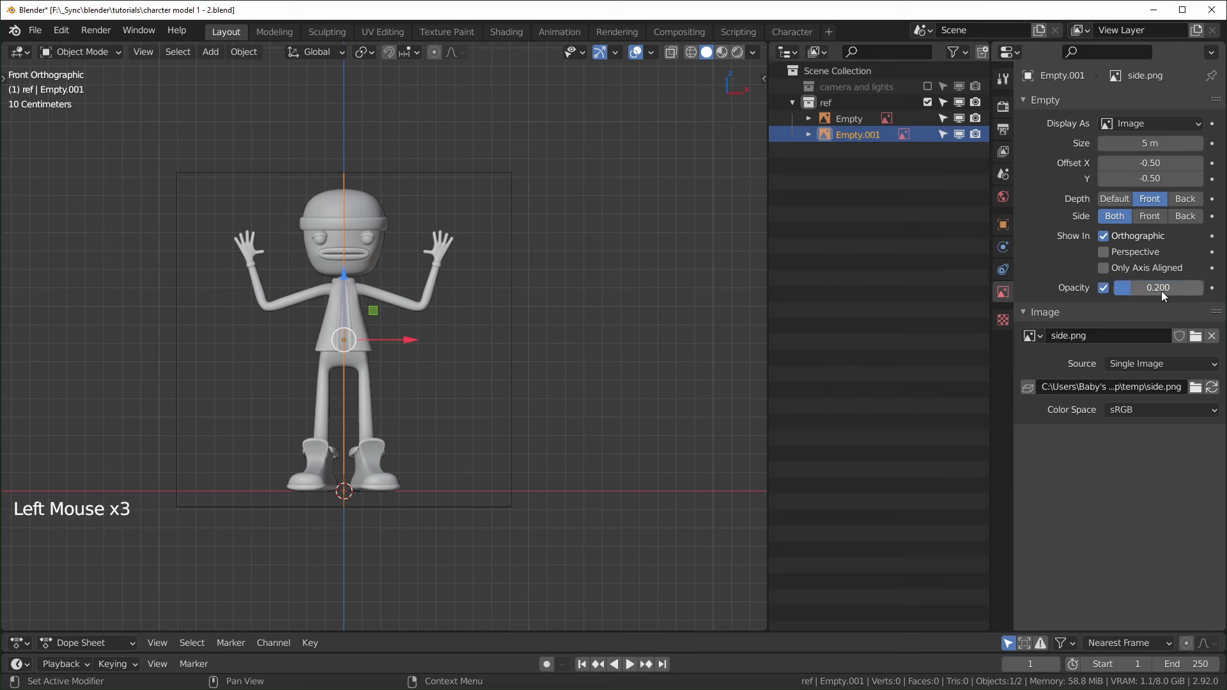
- Set the front reference image's depth to Front and enable its opacity at 0.2
left_click(849, 118)
left_click(1161, 203)
left_click(1104, 288)
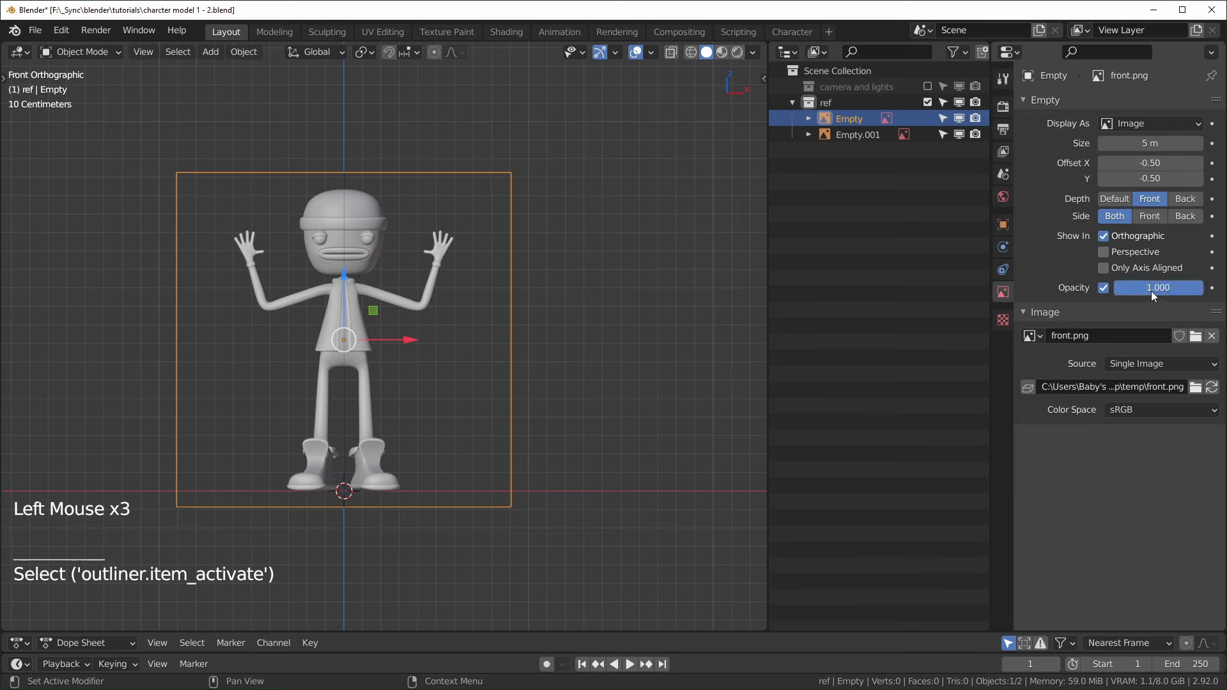
left_click(1154, 289)
type(".2")
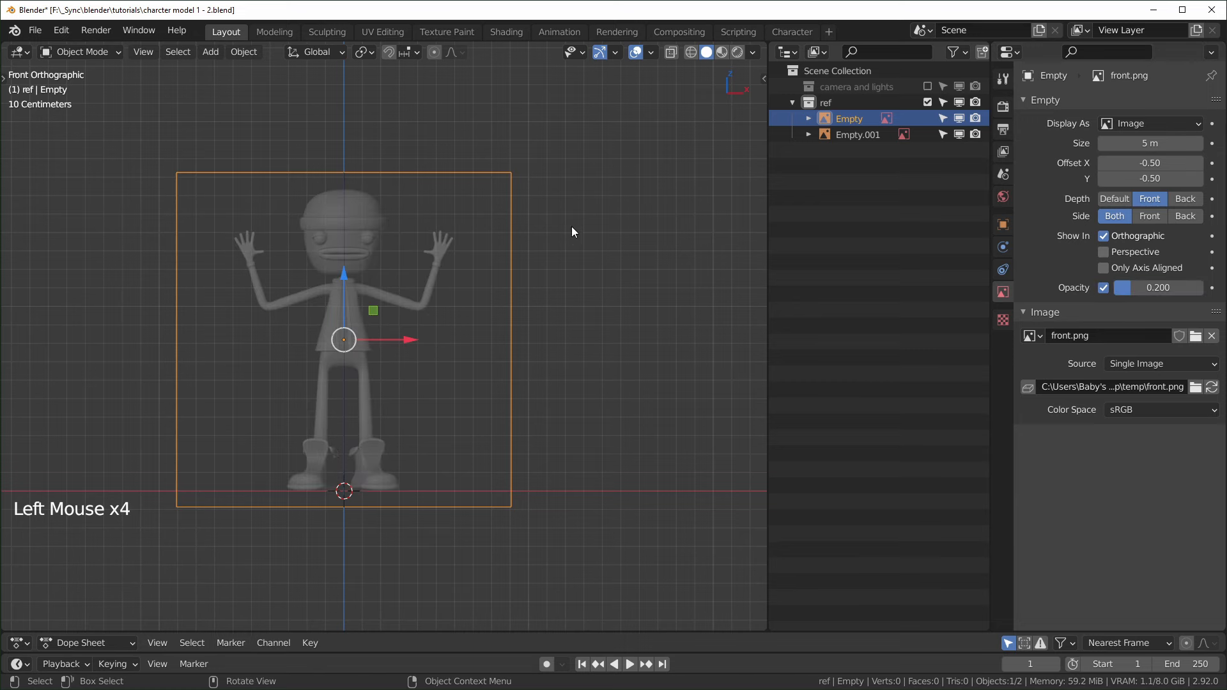
middle_click_drag(572, 226, 544, 279)
key("KP_1")
- Deselect the reference images, make the ref collection unselectable and show where the outliner's Selectable restriction toggle is enabled
left_click(608, 251)
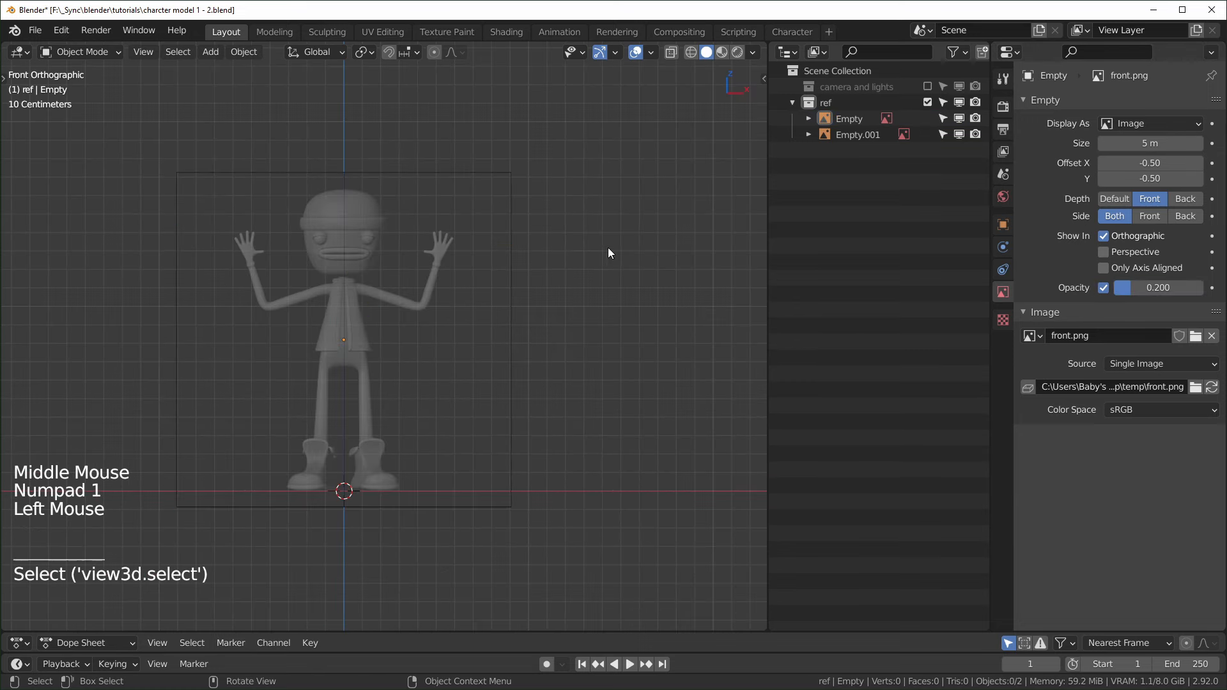
left_click(330, 228)
left_click(638, 273)
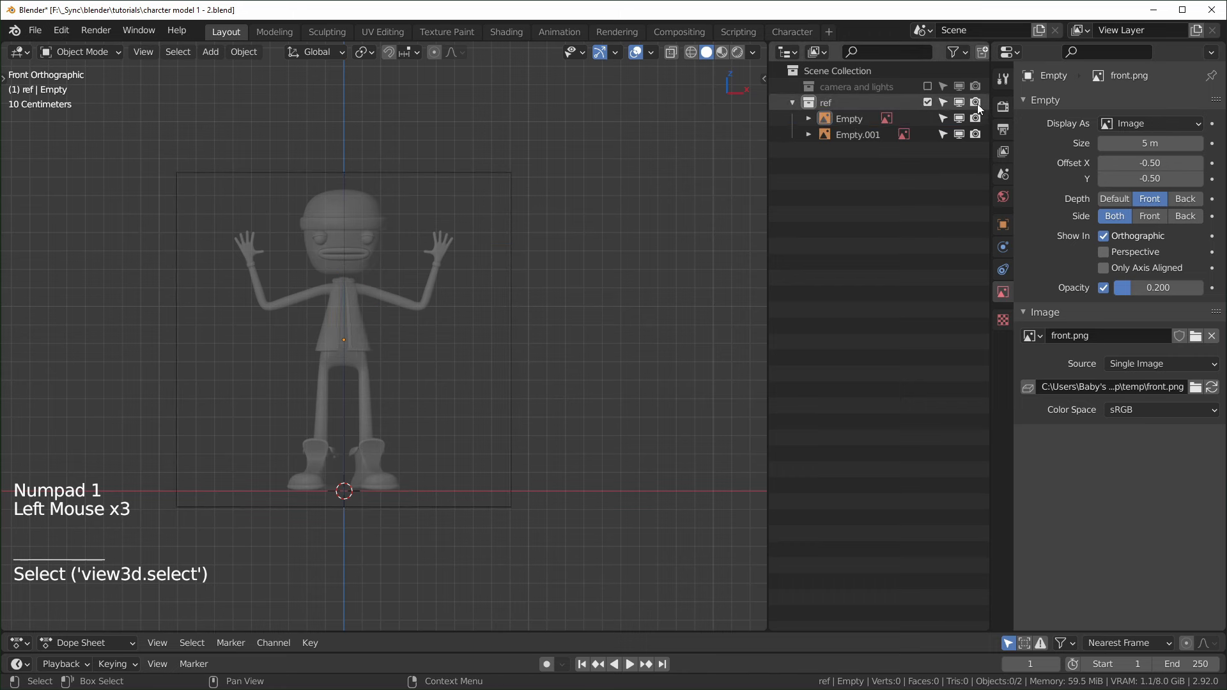
left_click(945, 102)
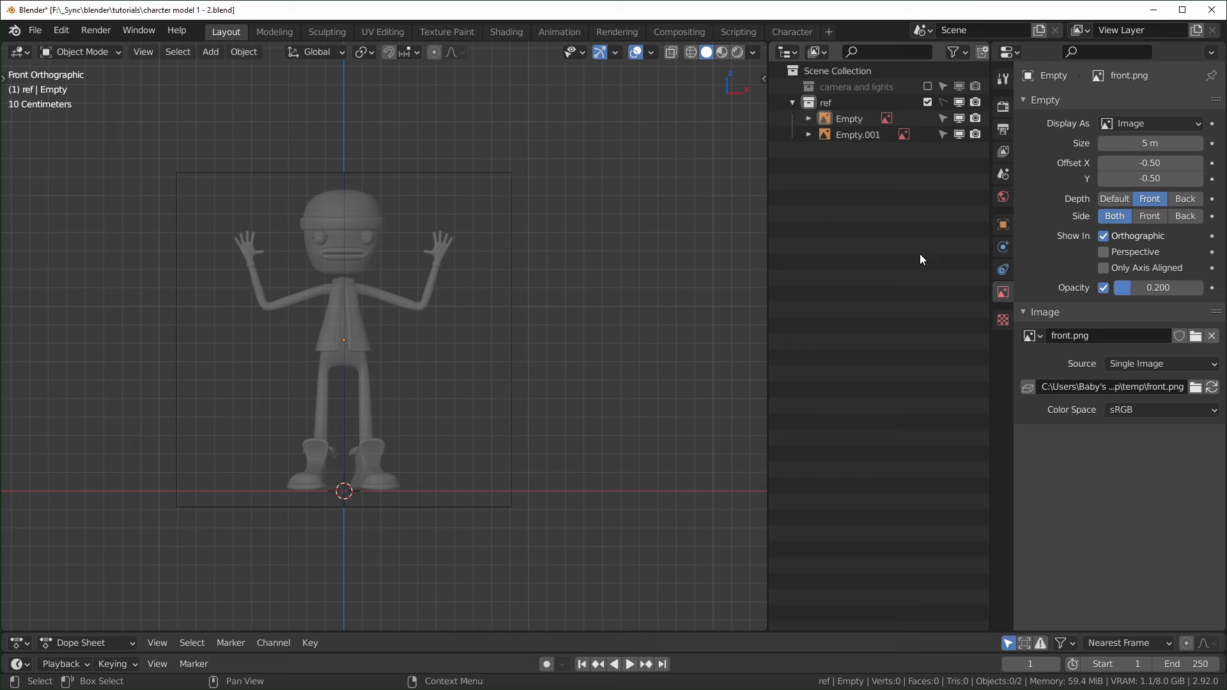
left_click(959, 52)
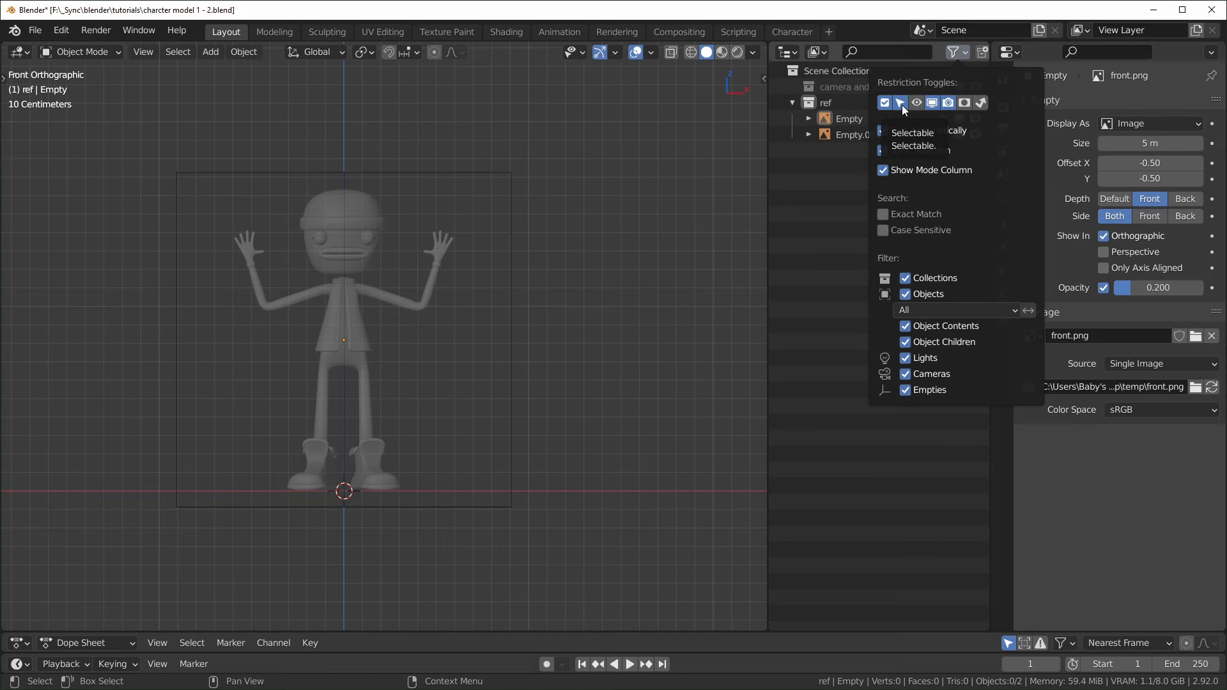
key("KP_1")
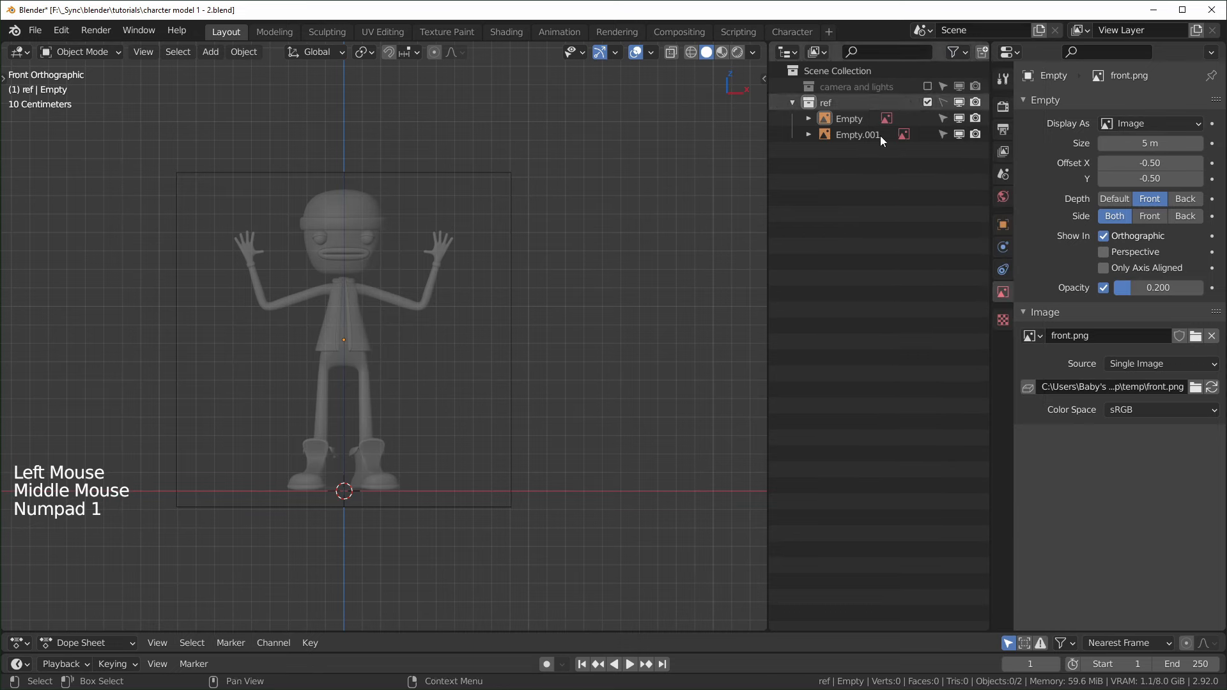
- Test whether the reference images can still be selected in the viewport, individually and with a box selection
left_click(317, 258)
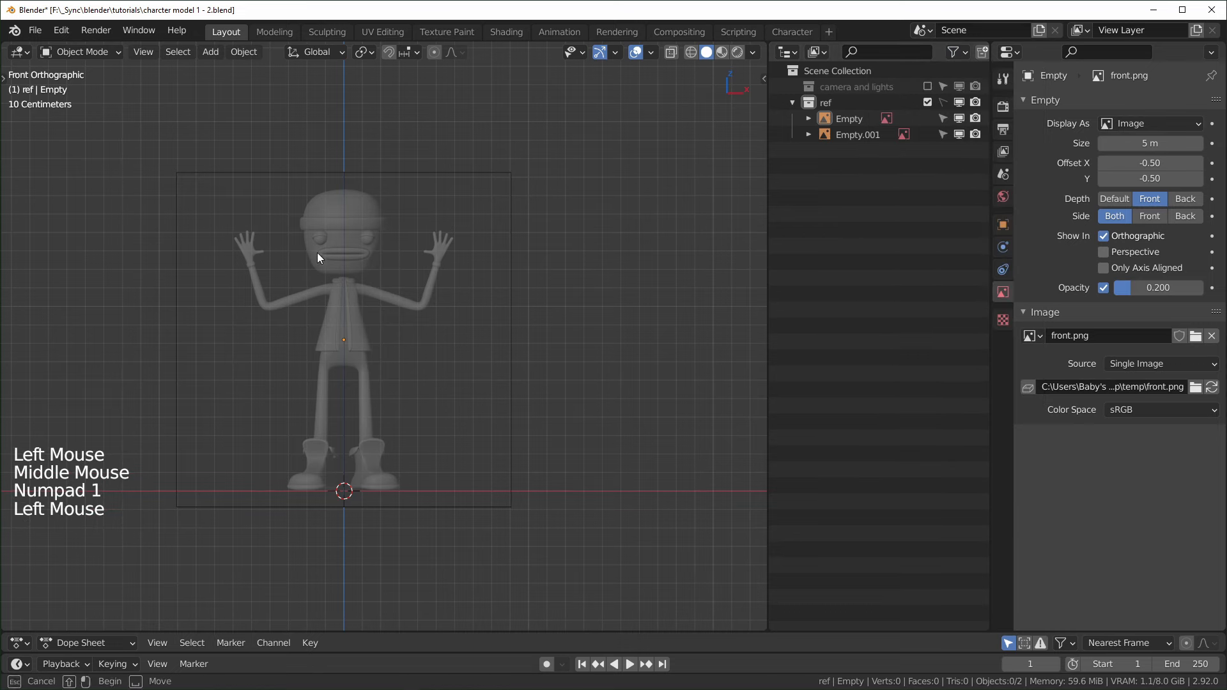
left_click_drag(318, 257, 200, 255)
left_click(268, 281)
left_click(333, 300)
left_click_drag(382, 325, 406, 364)
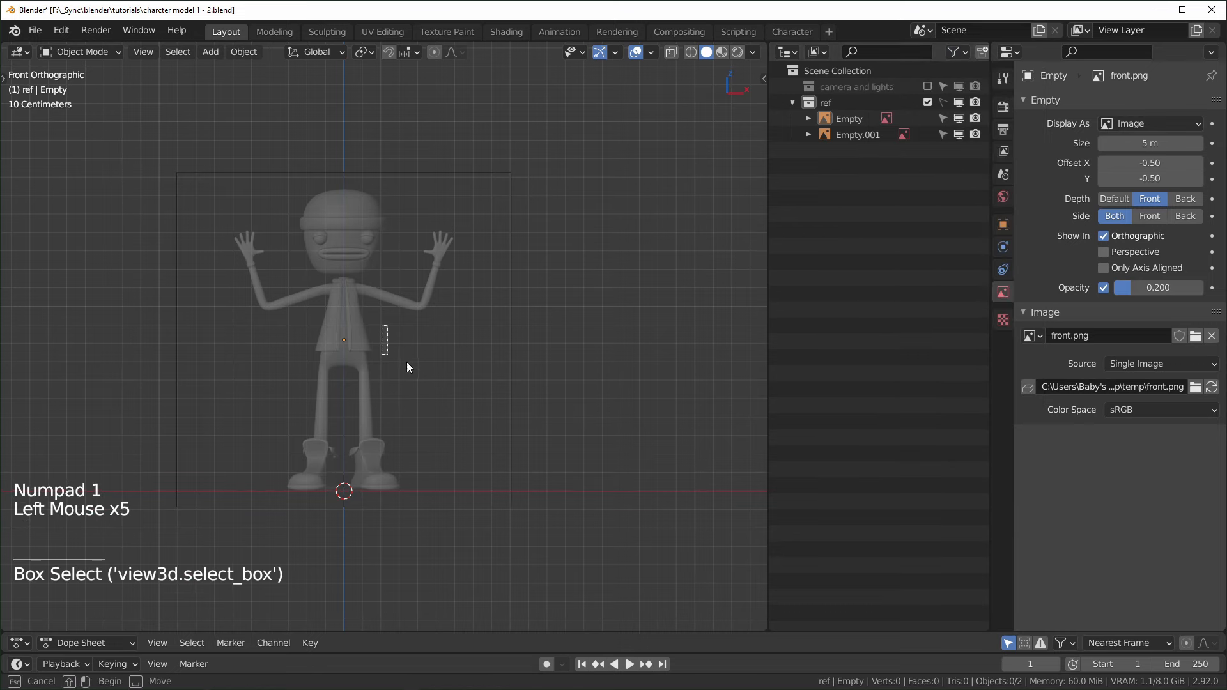
left_click(942, 102)
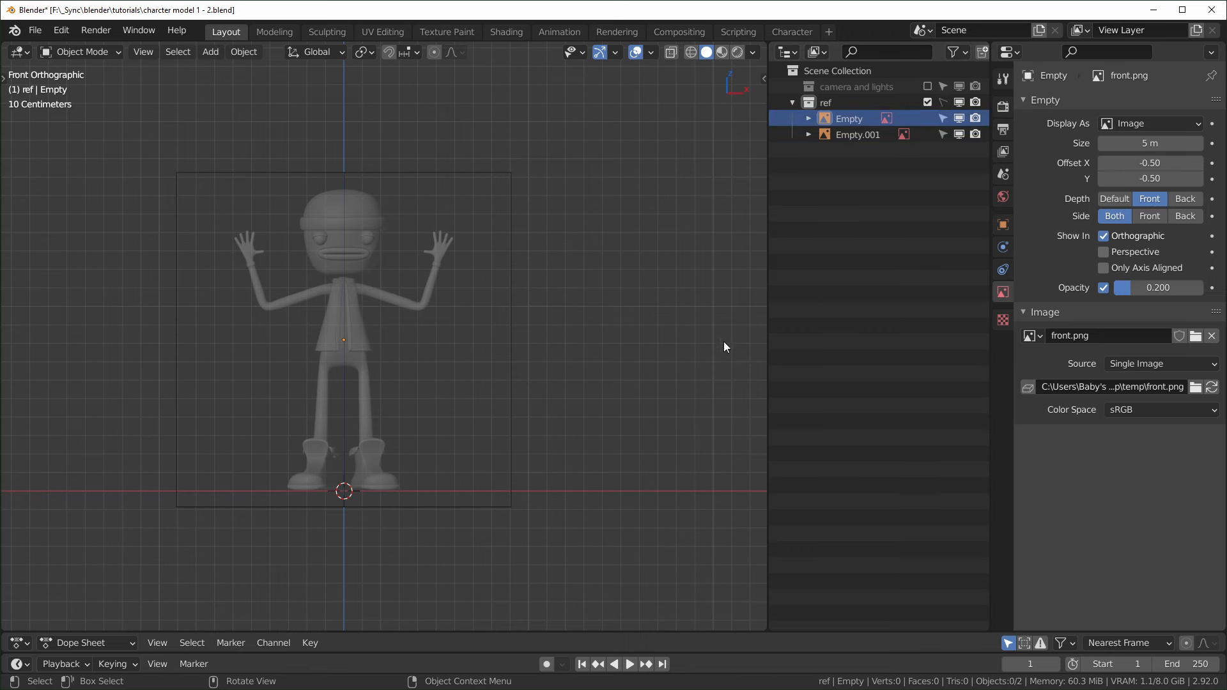
left_click(861, 253)
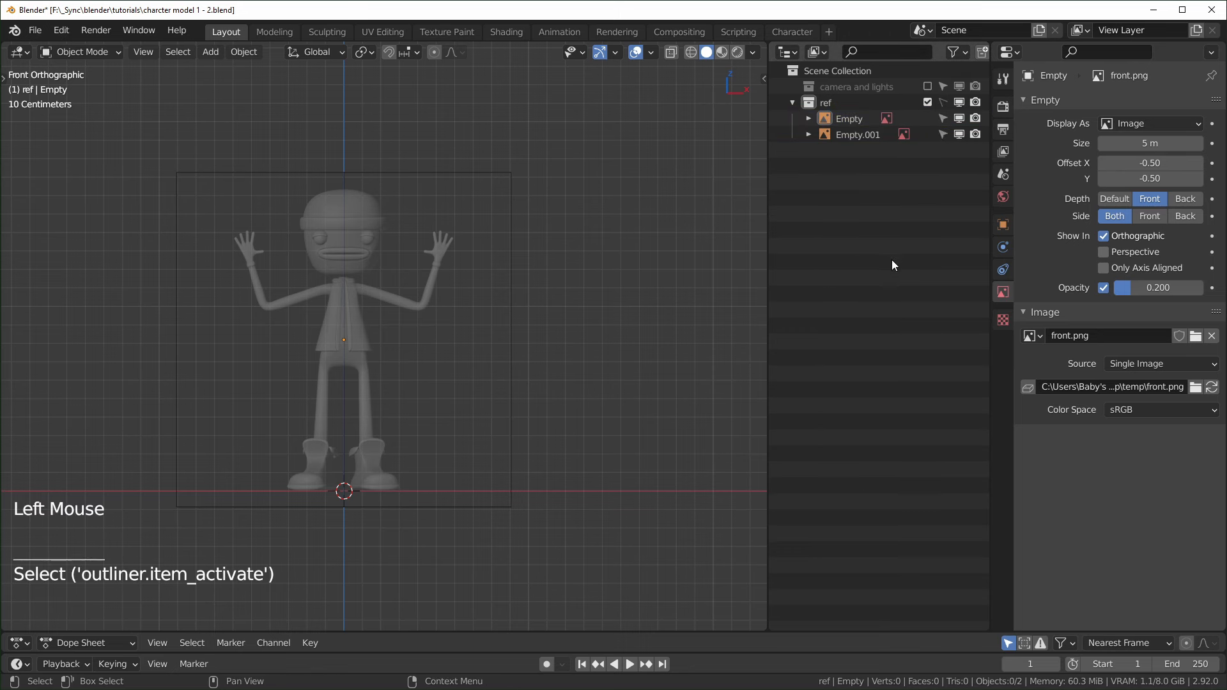
- Create a new collection in the scene and rename it char
key("c")
left_click(847, 151)
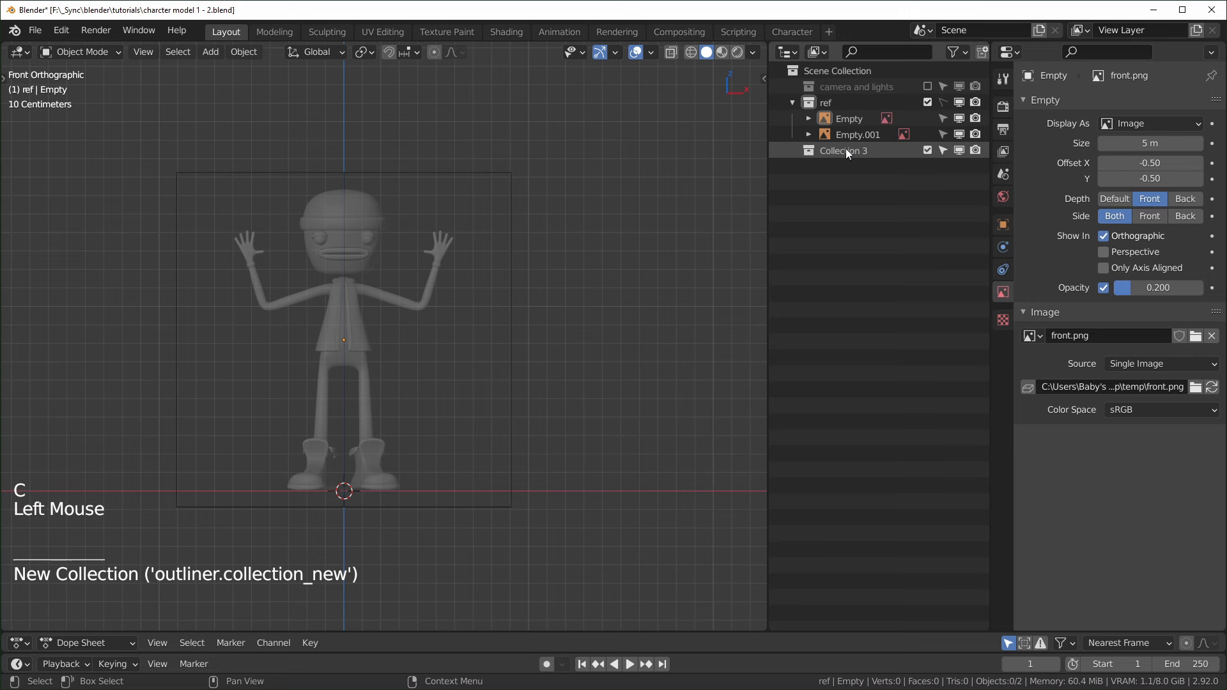
double_click(846, 149)
type("c")
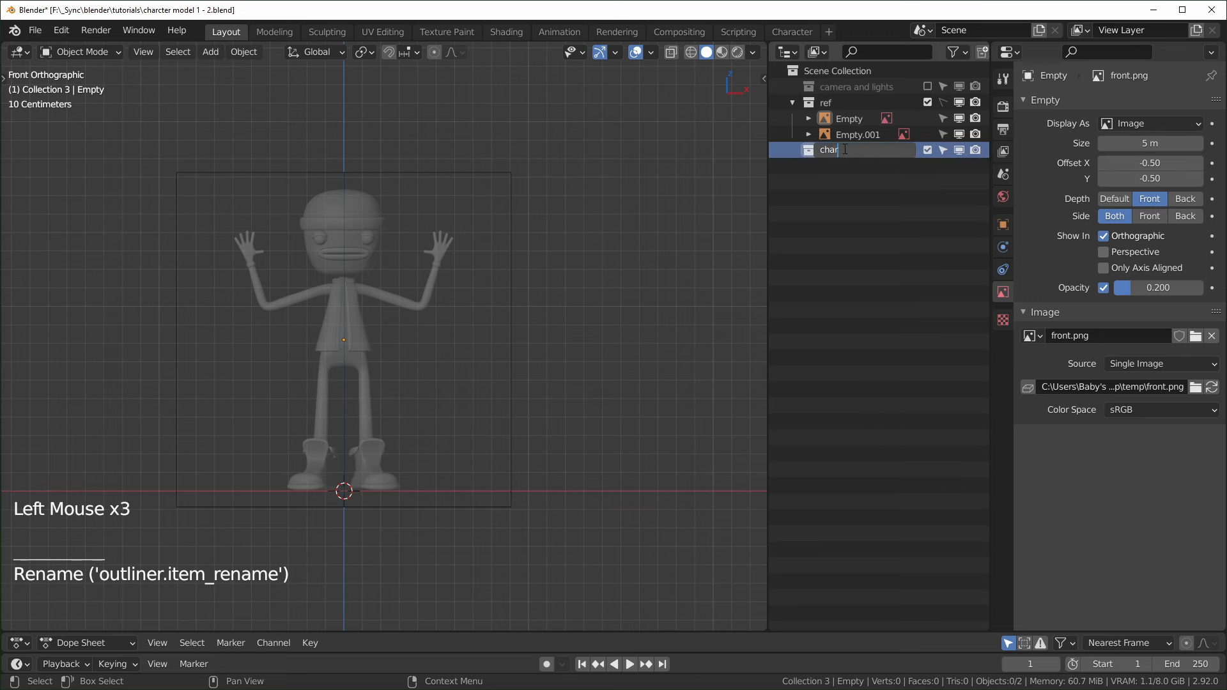
type("har")
left_click(618, 321)
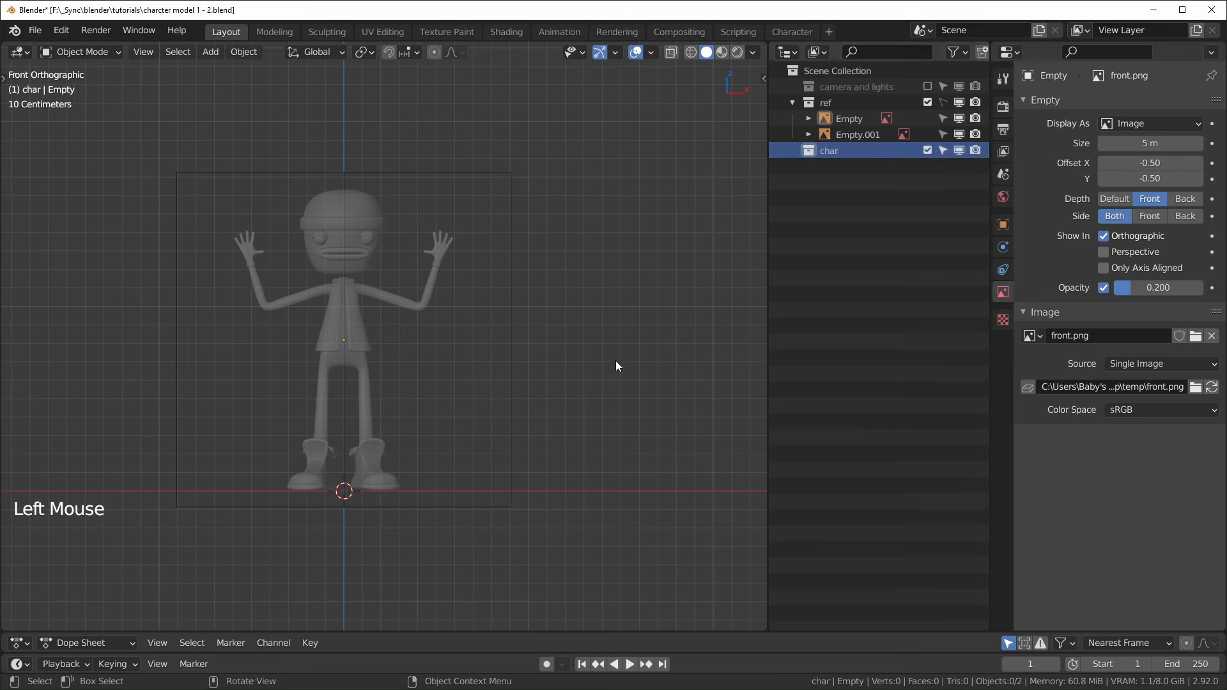
- Add a plane mesh to the char collection and collapse its four vertices into a single vertex in Edit Mode
key("shift+a")
mouse_move(638, 370)
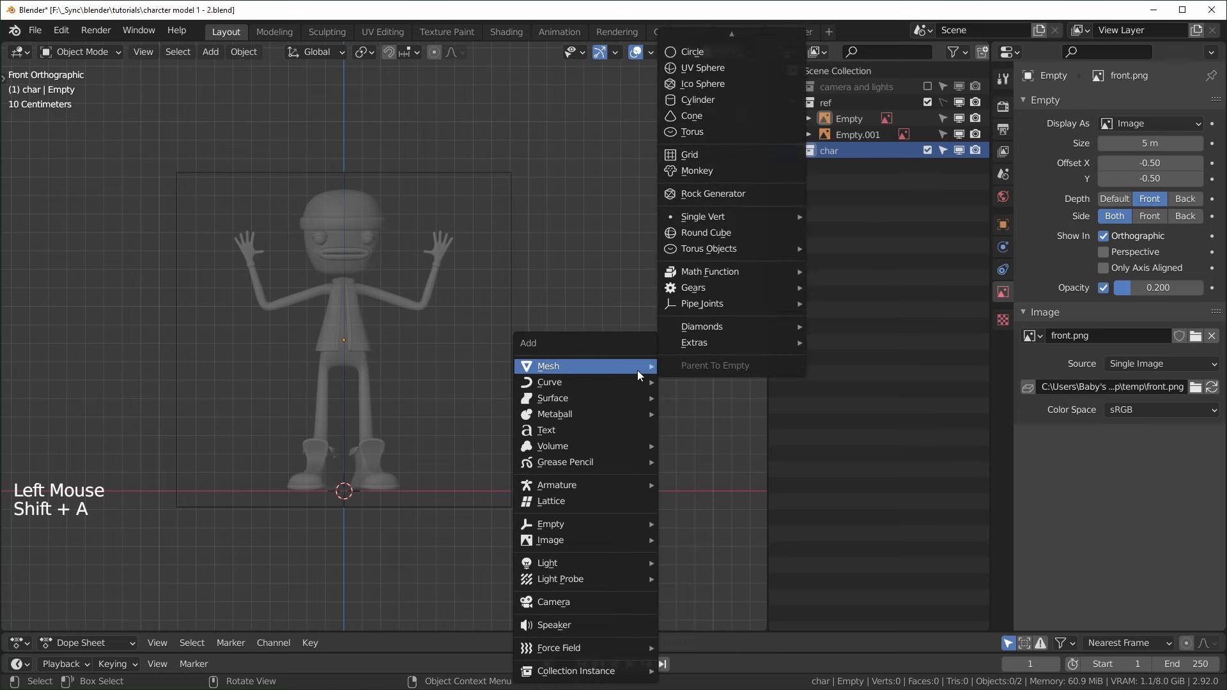
key("p")
middle_click_drag(638, 371, 612, 426)
middle_click_drag(583, 471, 584, 469)
key("Tab")
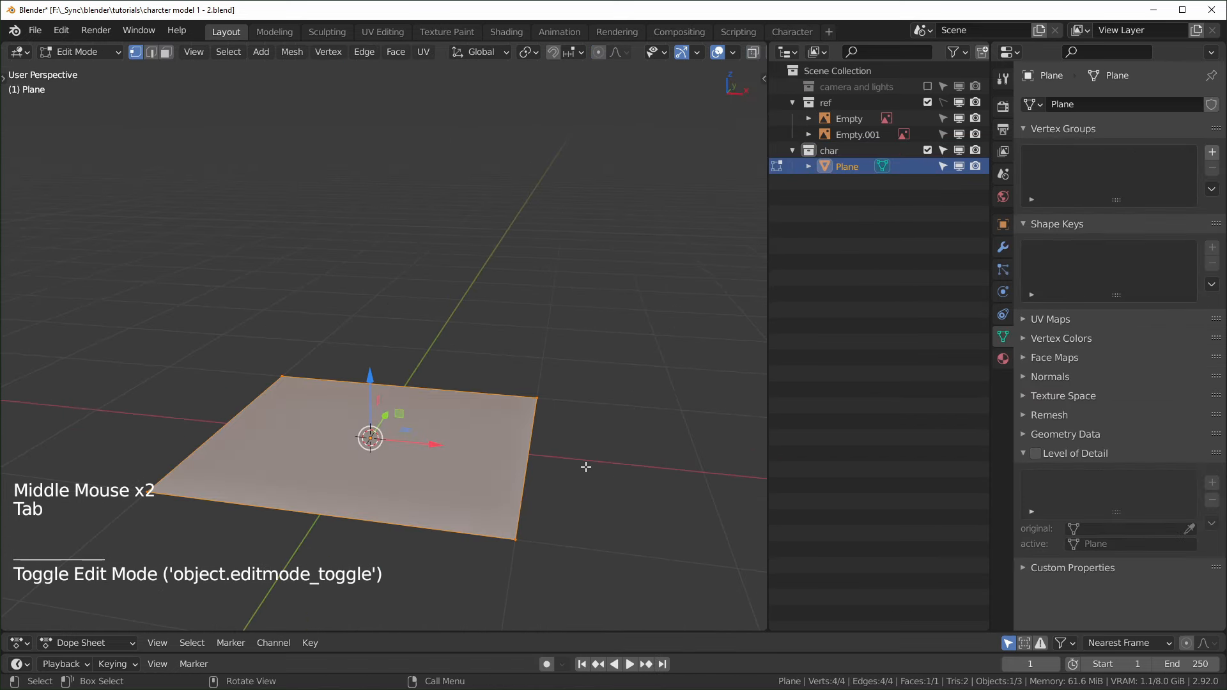
key("m")
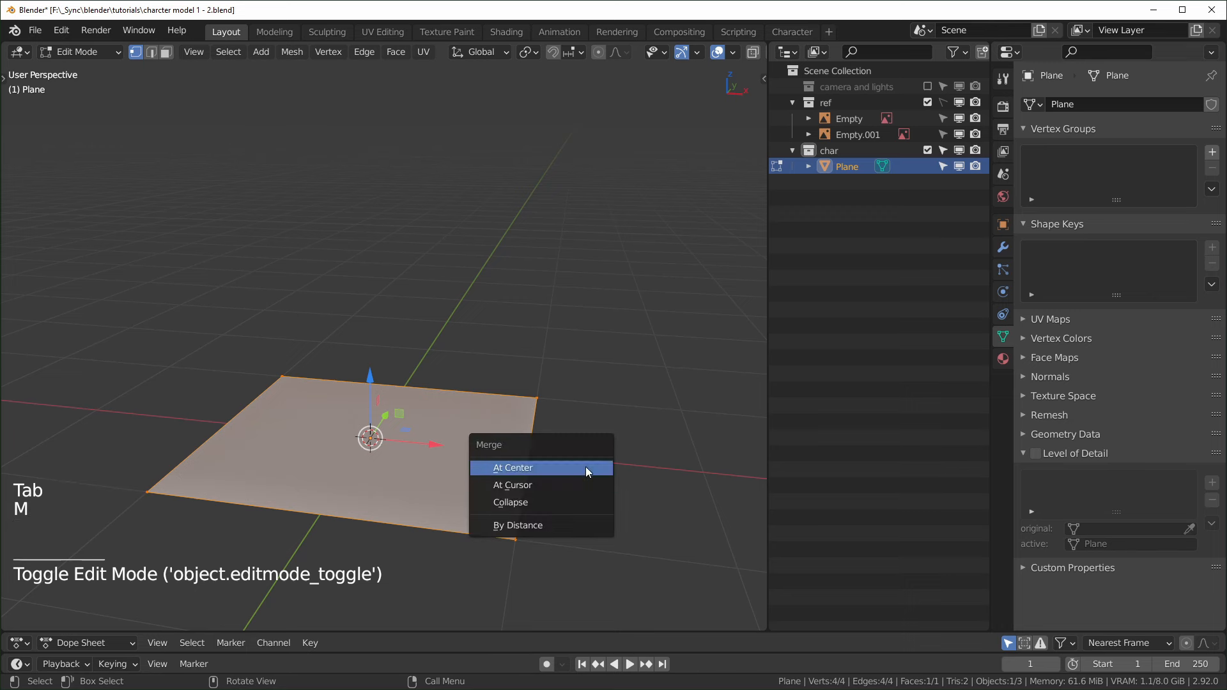
left_click(548, 499)
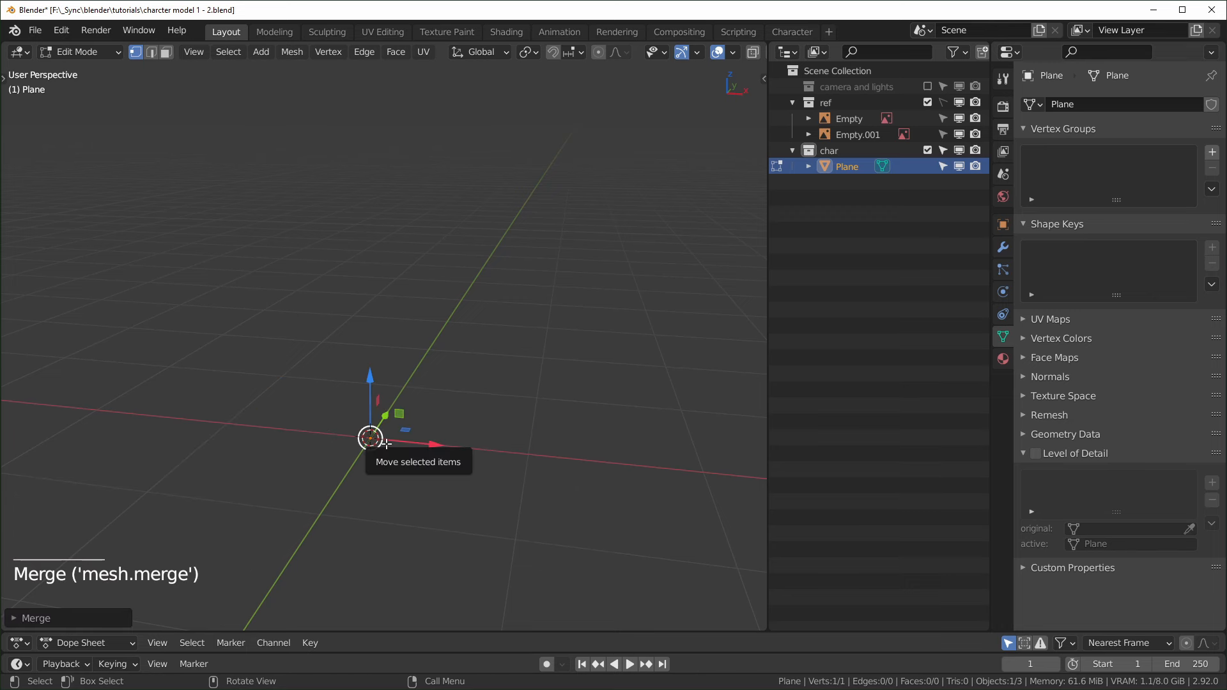
- In front view, move the single vertex straight up along Z to the reference character's hips, just below the jacket hem
key("KP_1")
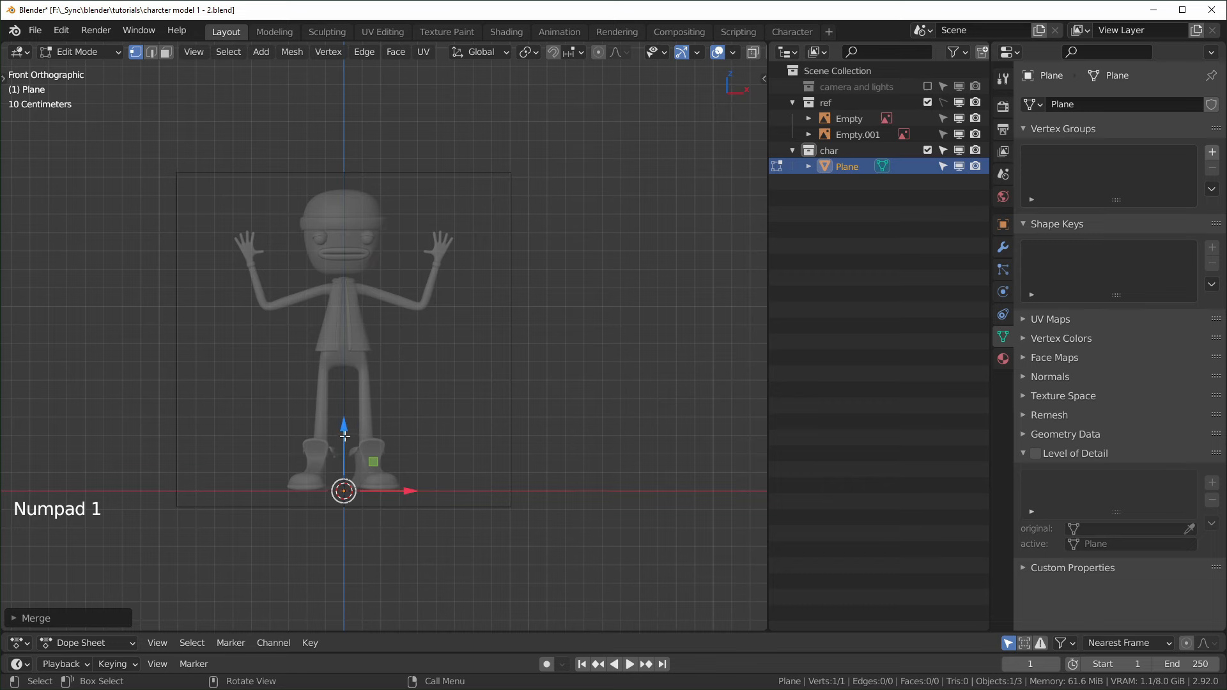
left_click_drag(345, 436, 345, 370)
left_click_drag(347, 303, 347, 306)
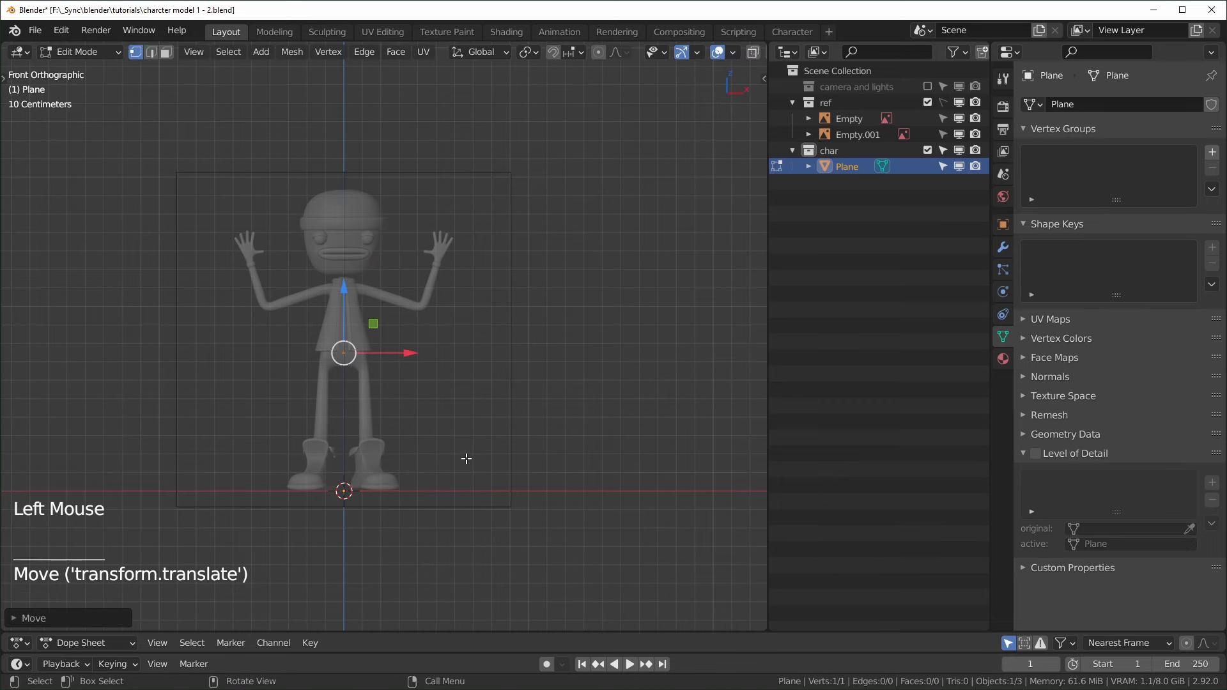
scroll(466, 458, "up", 2)
middle_click_drag(466, 457, 573, 452, "shift")
scroll(573, 453, "up", 1)
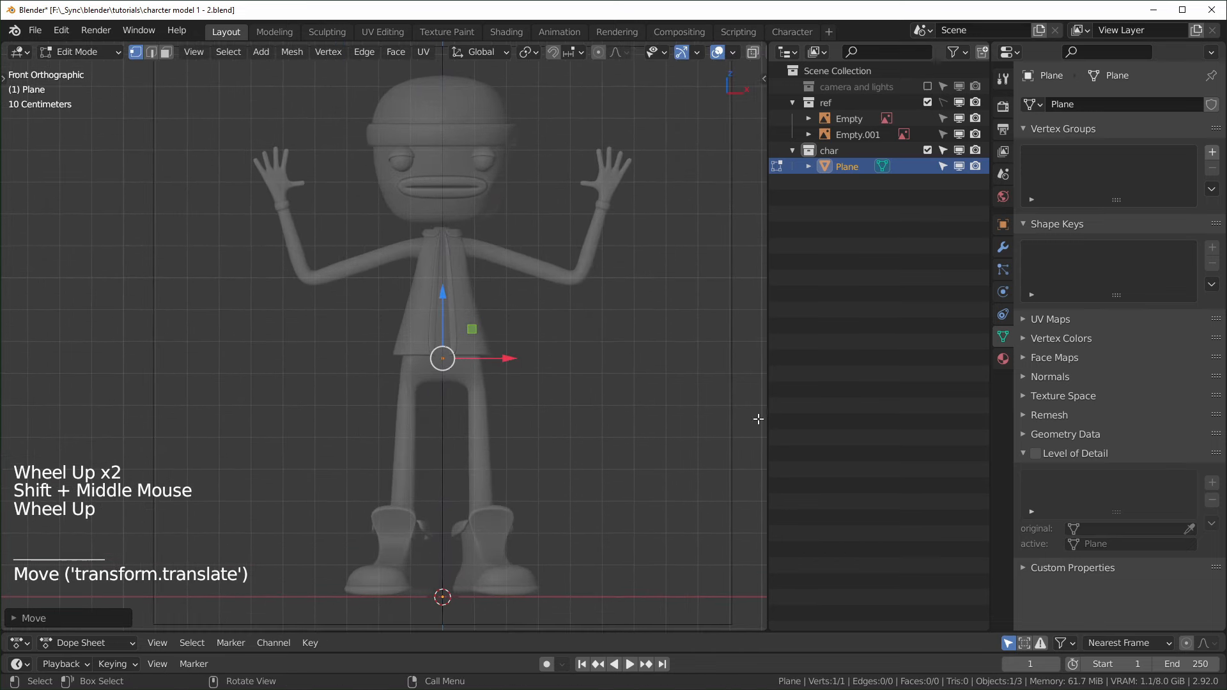
- Add Mirror, Skin and Subdivision Surface modifiers to the plane object, in that order
left_click(1003, 247)
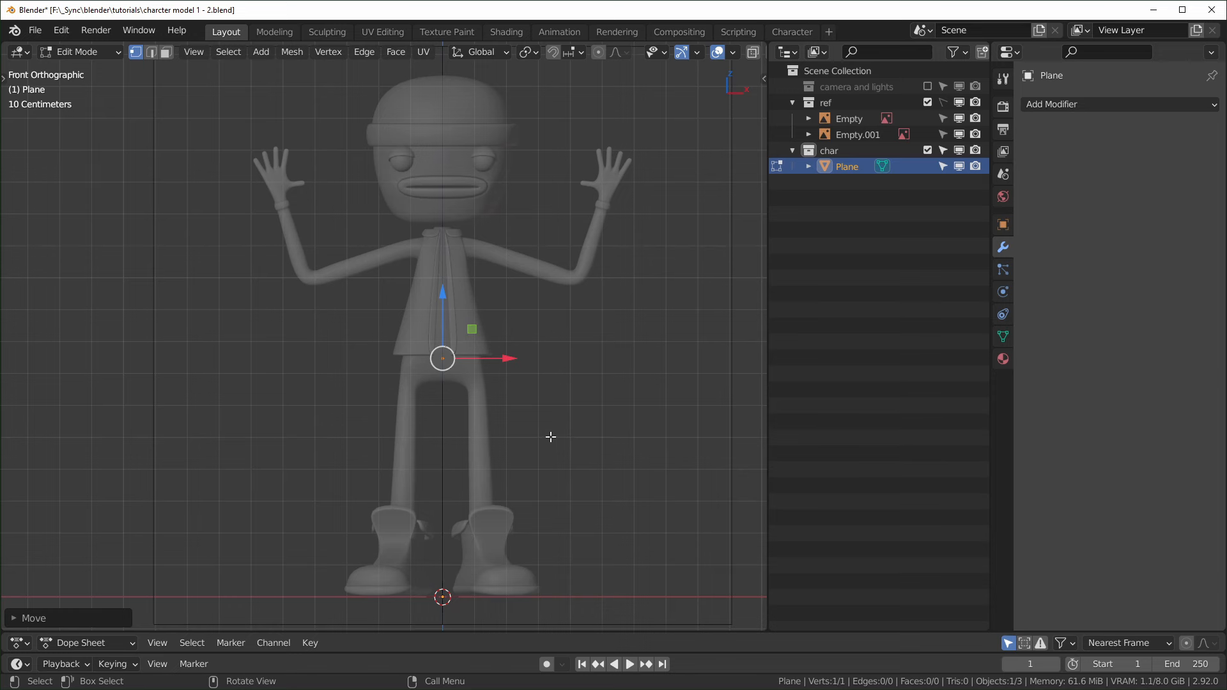
left_click(1118, 104)
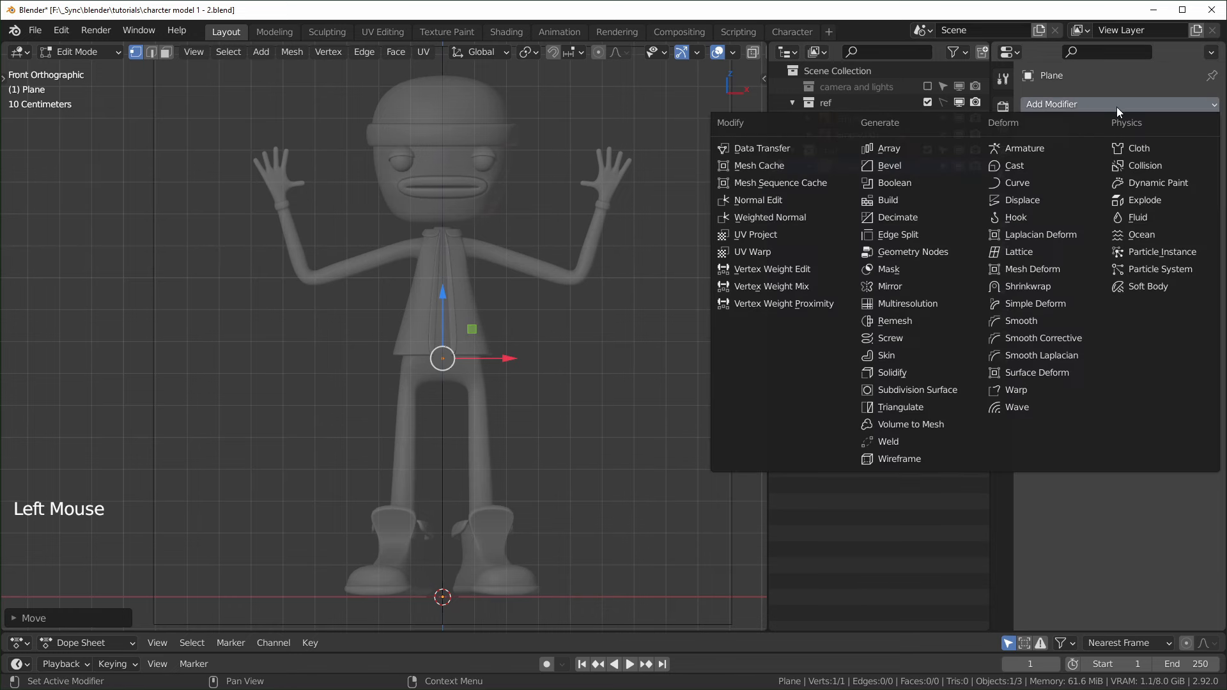
left_click(928, 286)
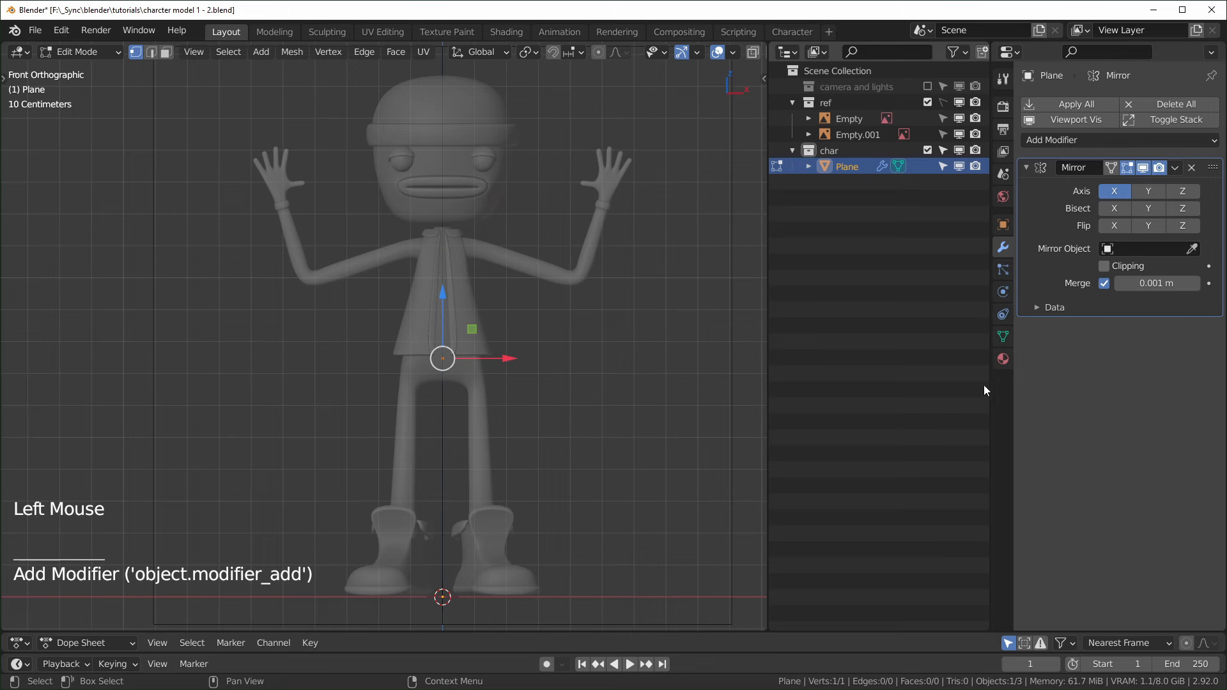
left_click(1130, 139)
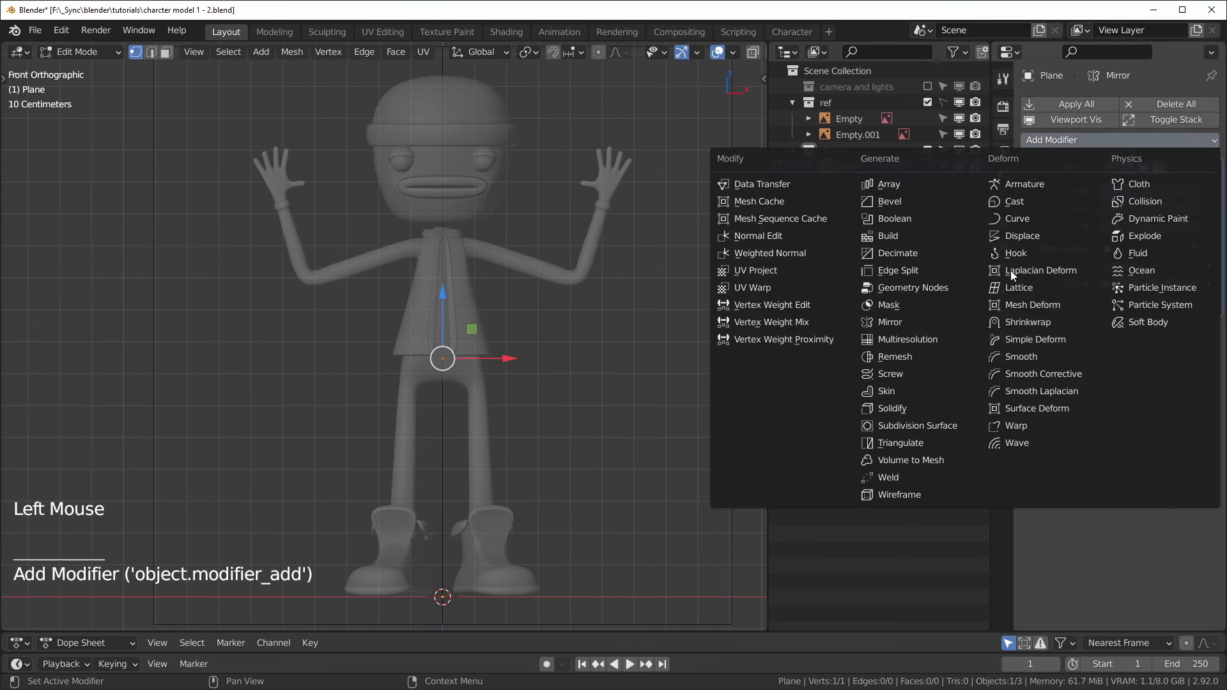
left_click(901, 394)
left_click(1135, 139)
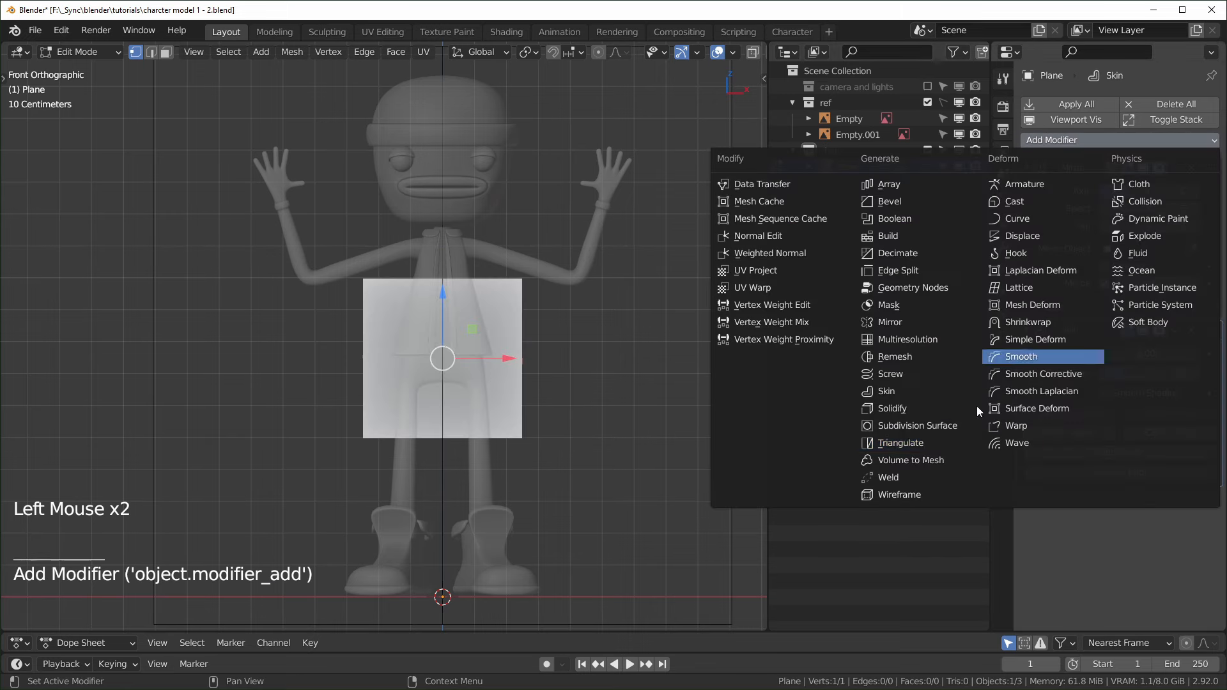
left_click(918, 426)
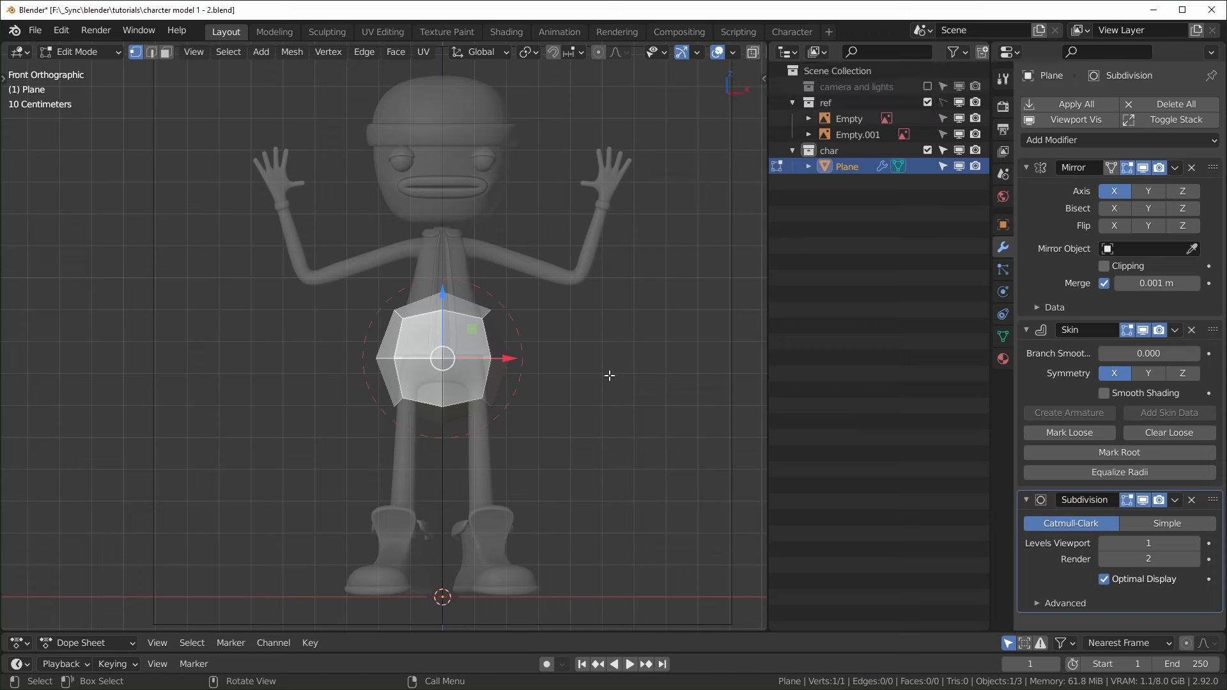
- Turn on X-ray and shrink the hip vertex's skin radius until it fits well inside the reference body
key("alt+z")
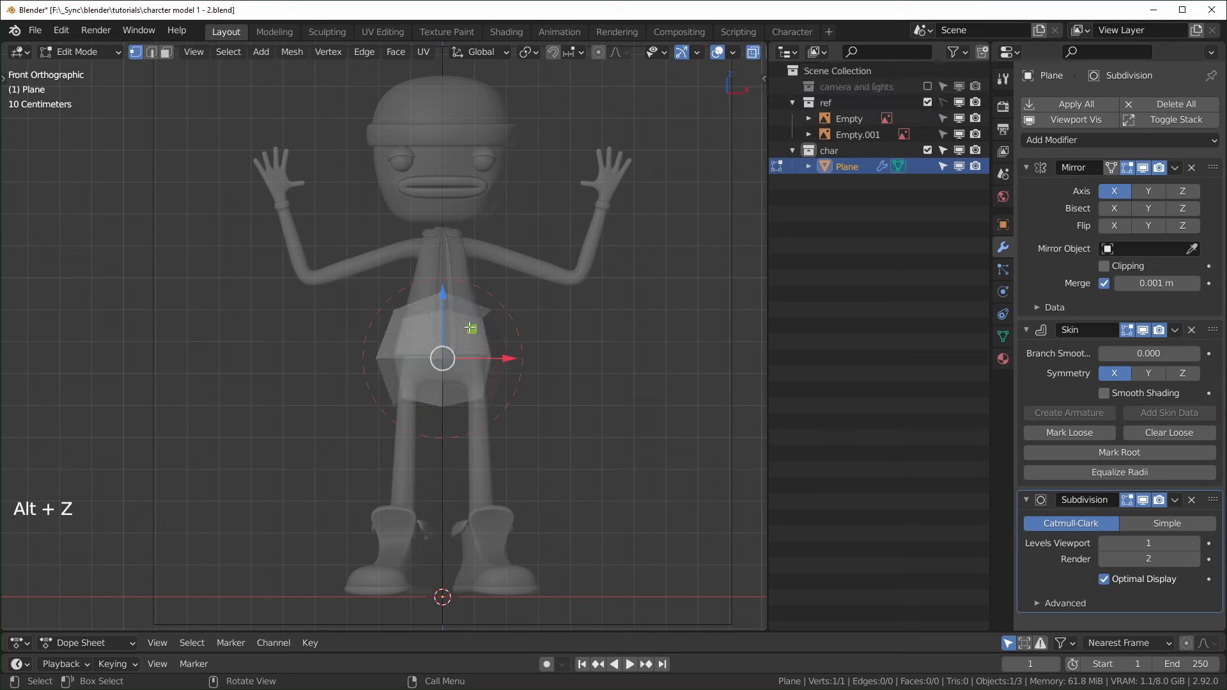
key("a")
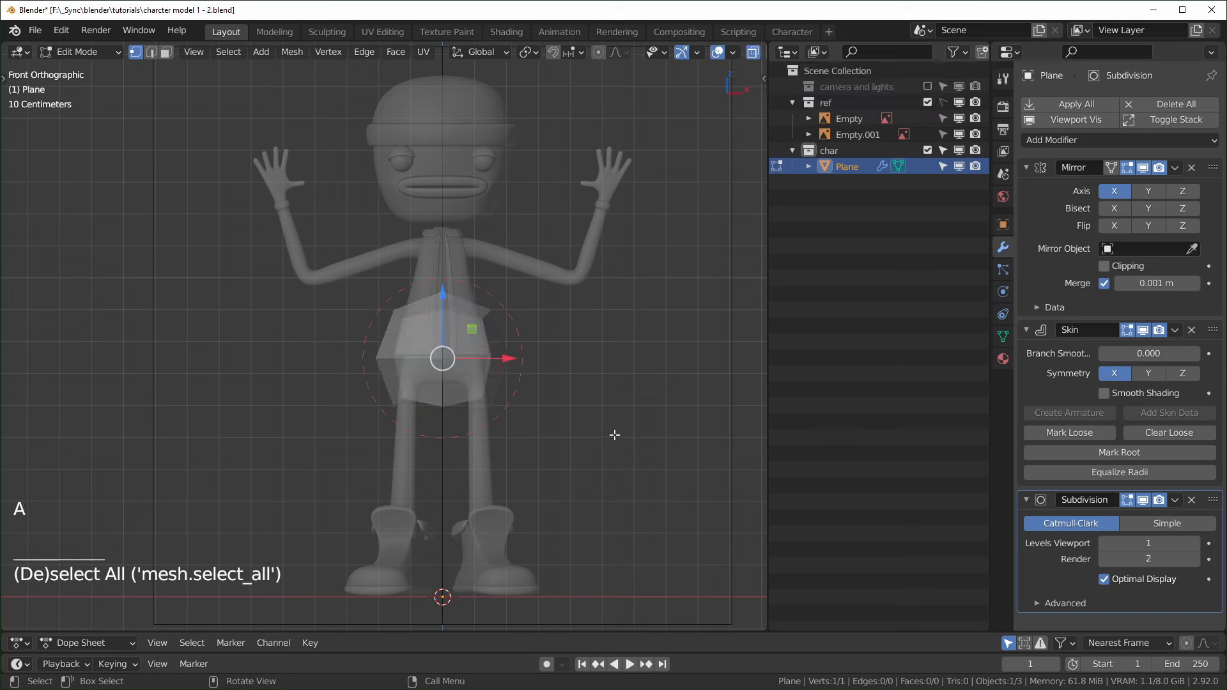
key("ctrl+a")
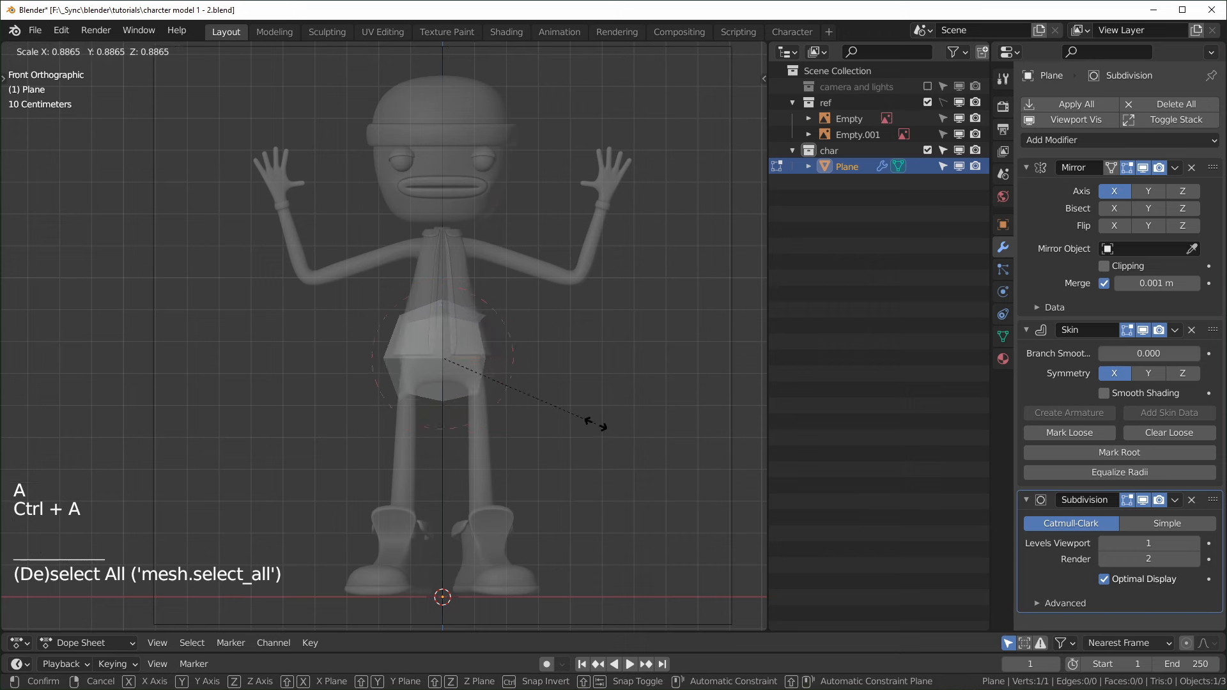
left_click(467, 367)
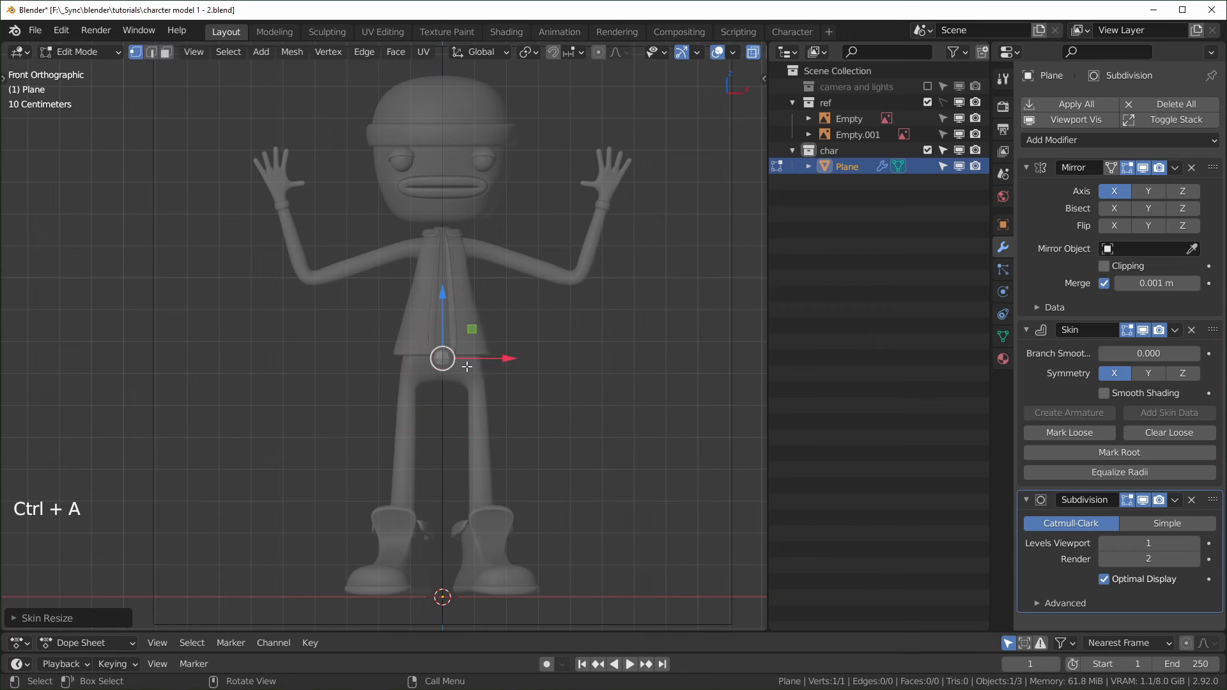
- Extrude the hip vertex straight up to just below the jacket collar to form the torso
left_click_drag(415, 337, 515, 429)
key("e")
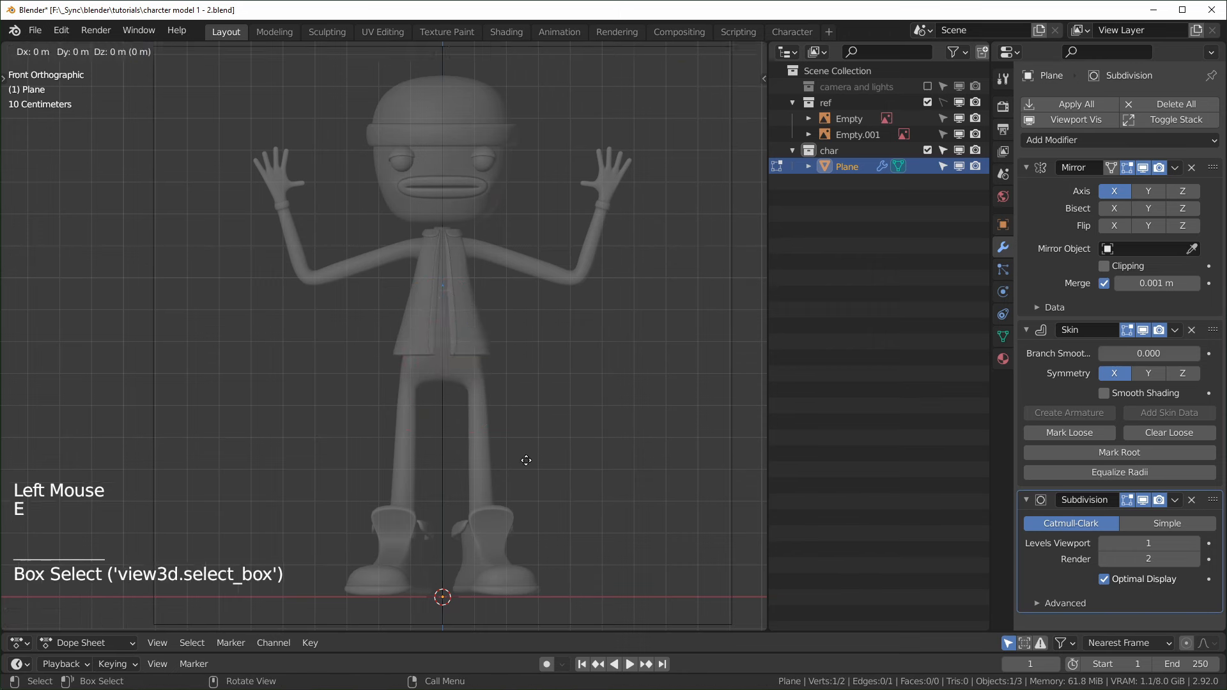
left_click(521, 341)
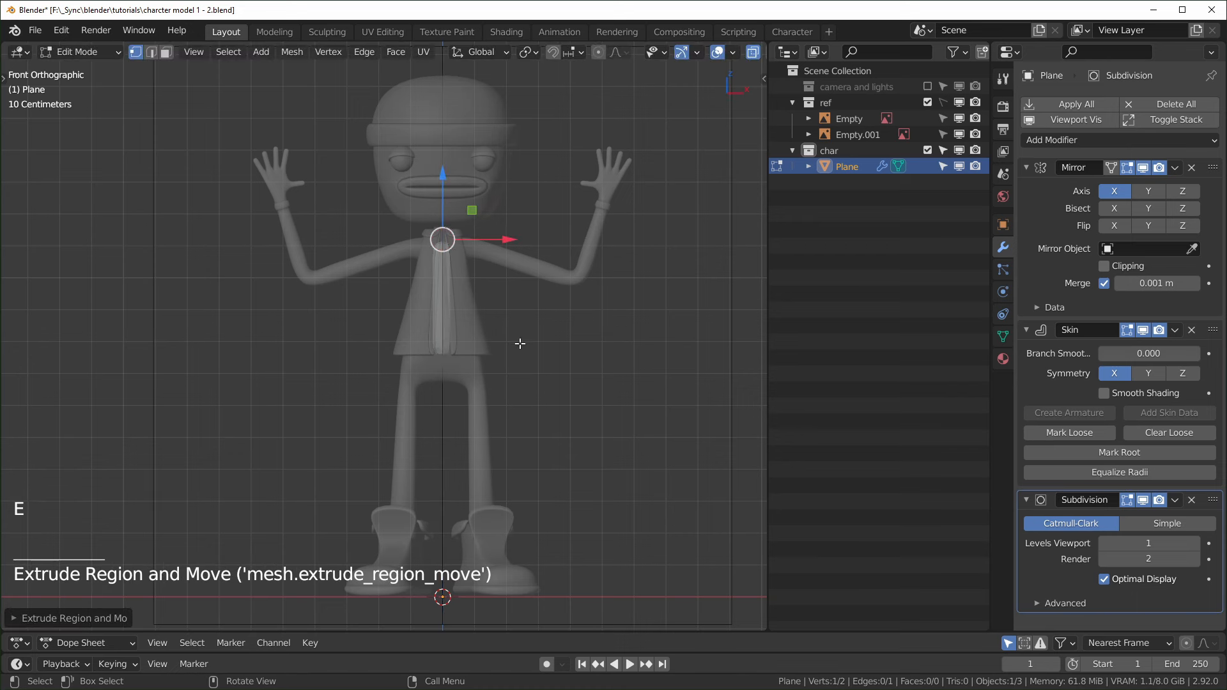
- Extrude the hip vertex out to the top of the leg, and from there about 0.62 m down into the boot
left_click_drag(422, 349, 503, 377)
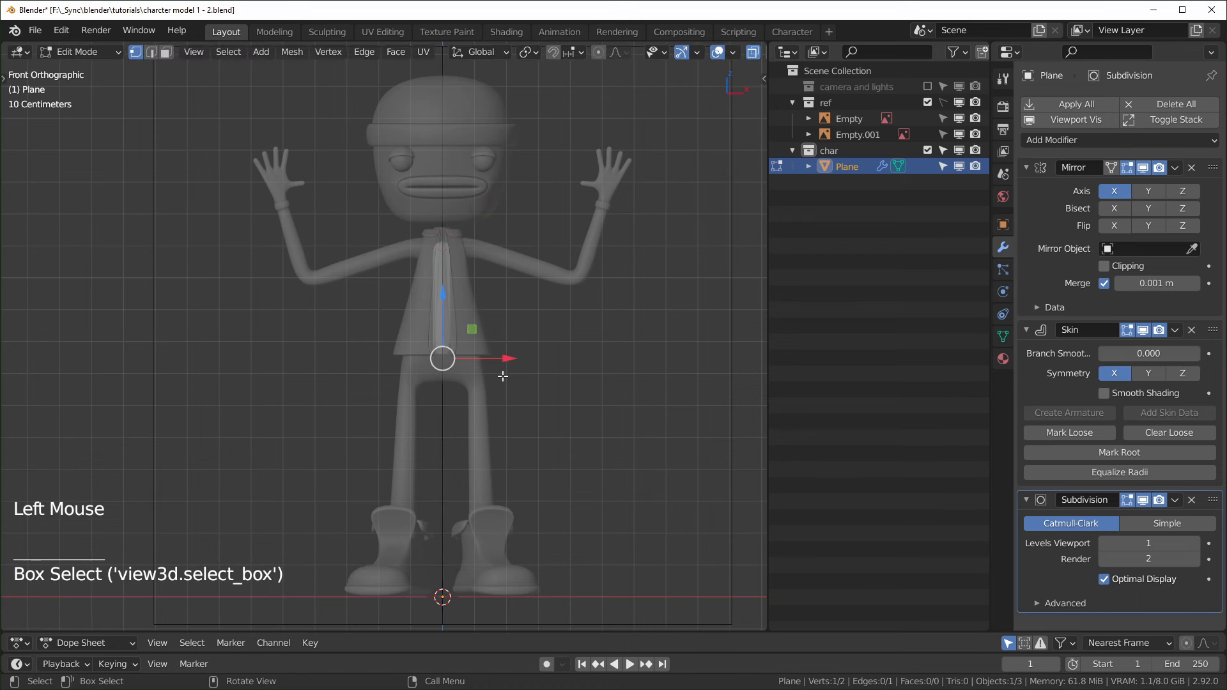
key("e")
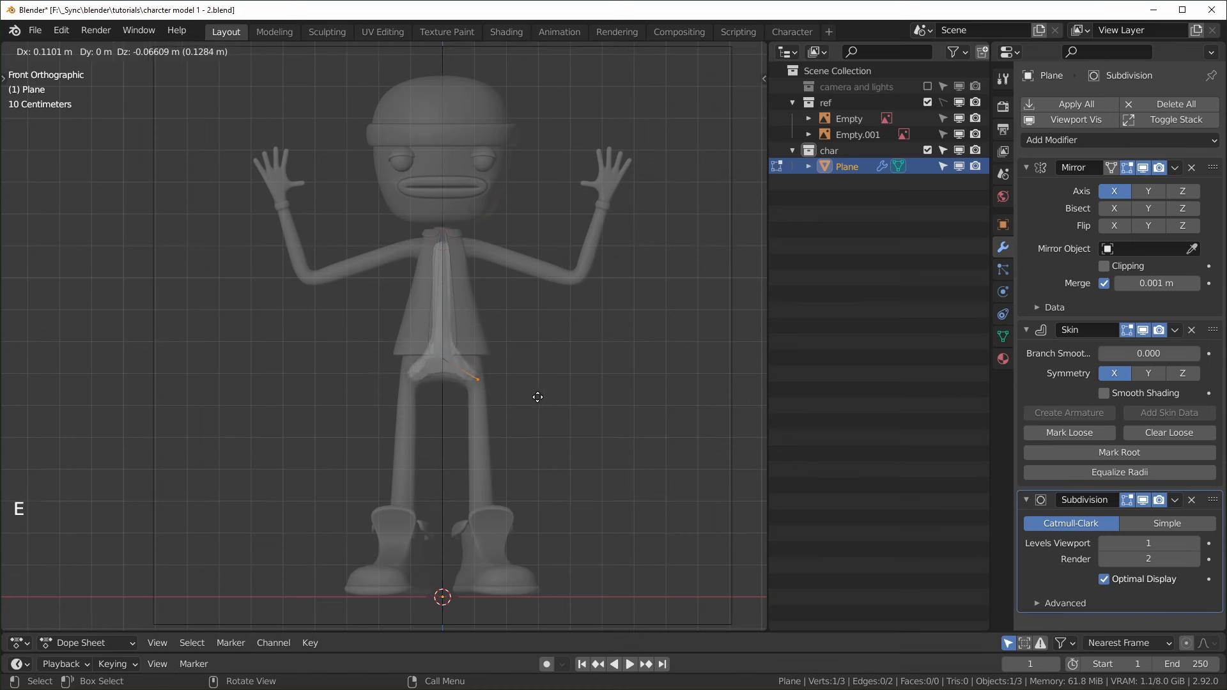
left_click(537, 388)
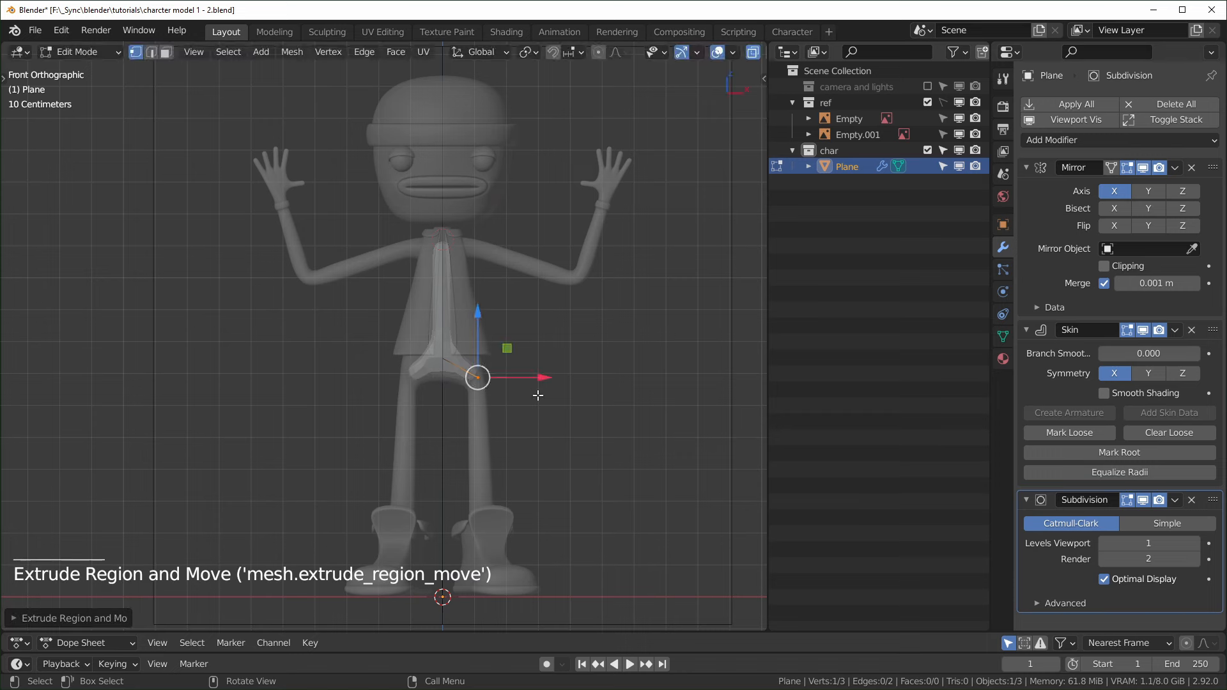
key("e")
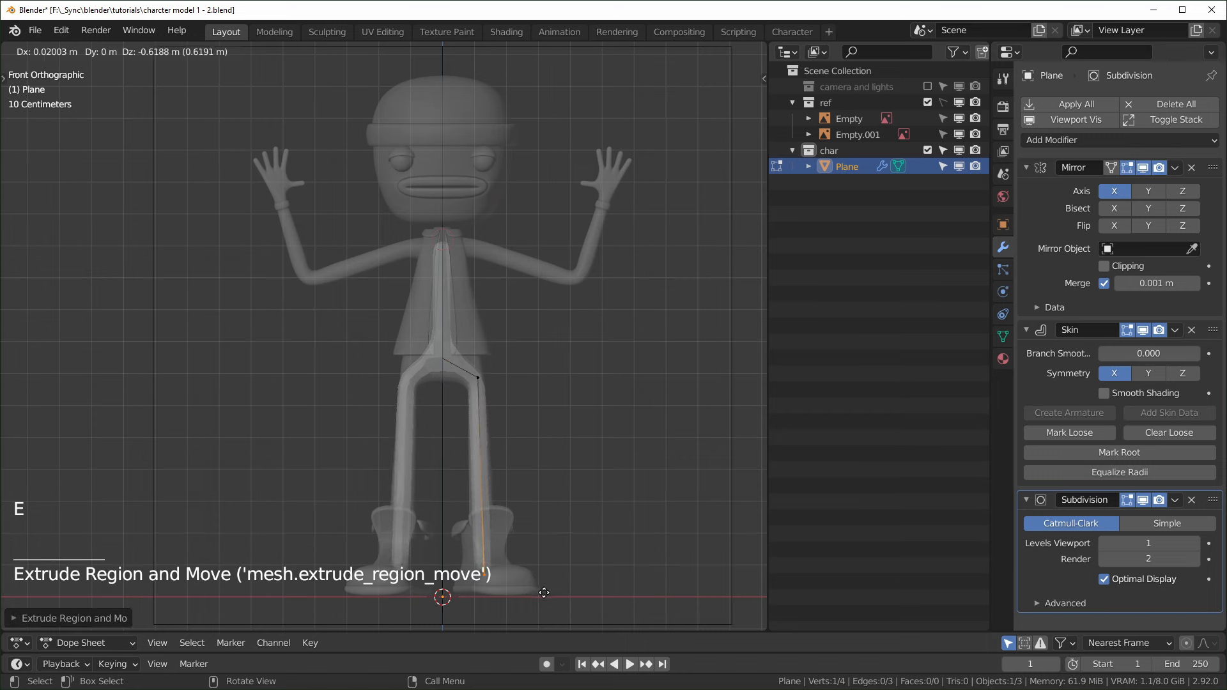
left_click(546, 593)
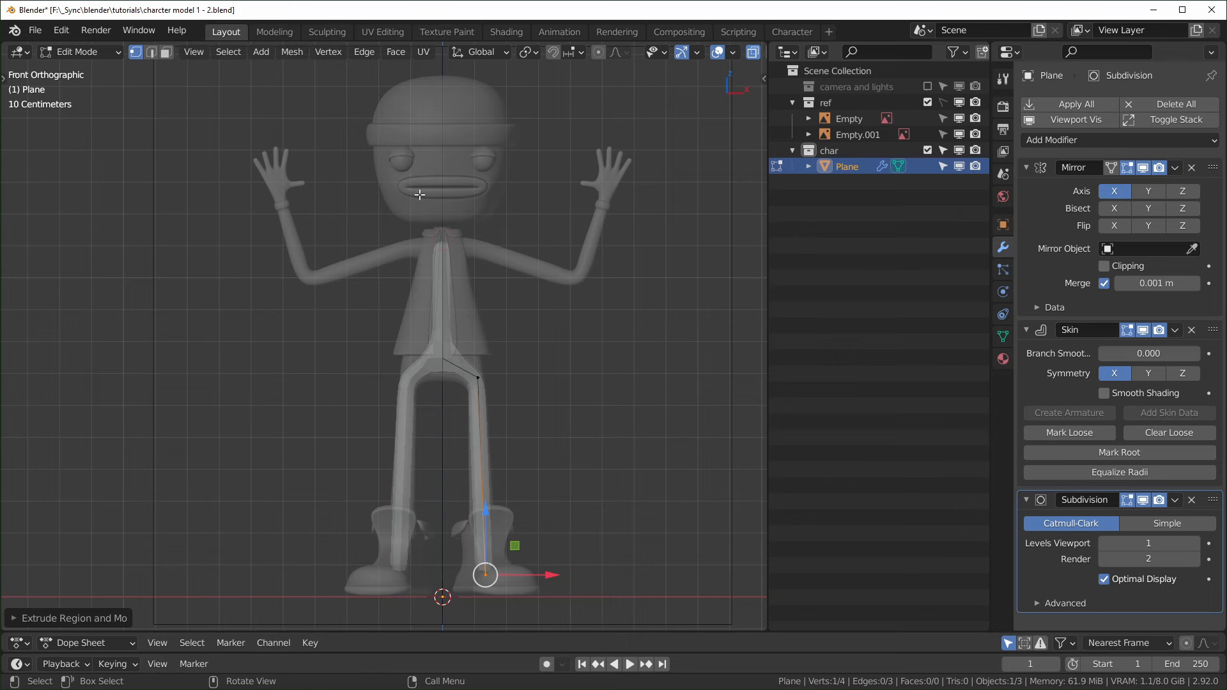
- Select the hip vertex and mark it as the root of the Skin modifier
scroll(451, 246, "up", 8)
middle_click_drag(460, 260, 386, 501, "shift")
scroll(501, 372, "up", 1)
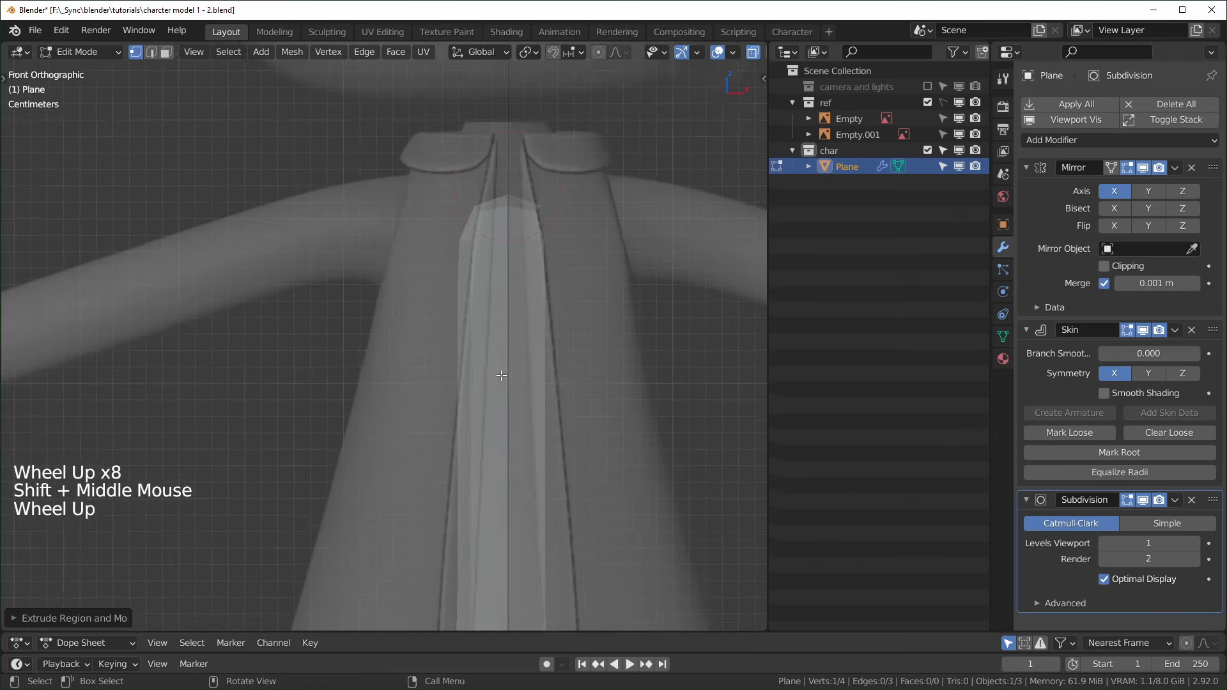
middle_click_drag(501, 372, 441, 308, "shift")
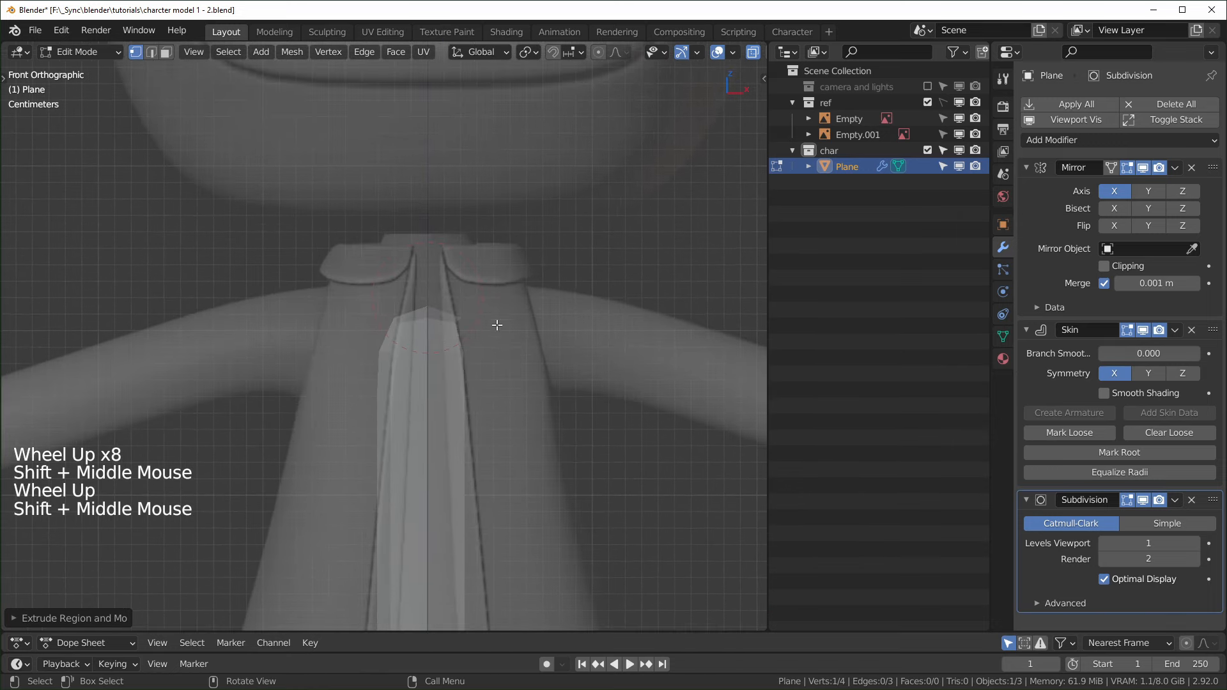
scroll(447, 383, "down", 8)
middle_click_drag(438, 392, 496, 430, "shift")
scroll(492, 417, "up", 2)
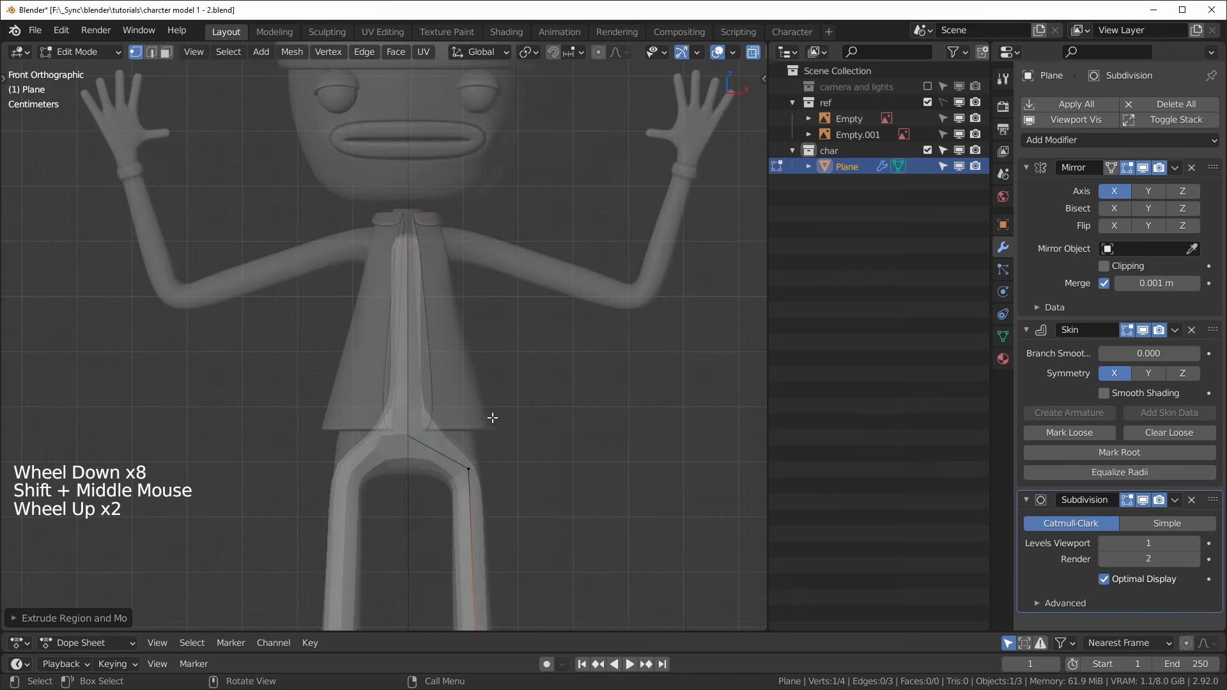
left_click_drag(374, 405, 435, 476)
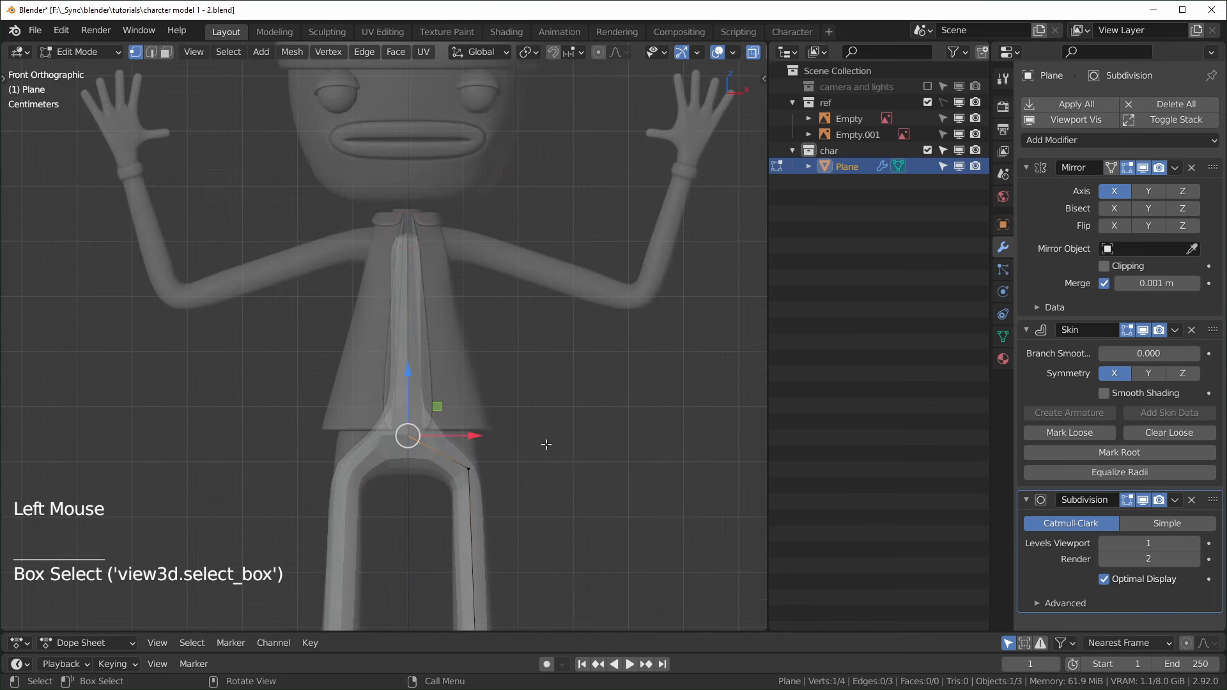
left_click_drag(359, 434, 411, 438)
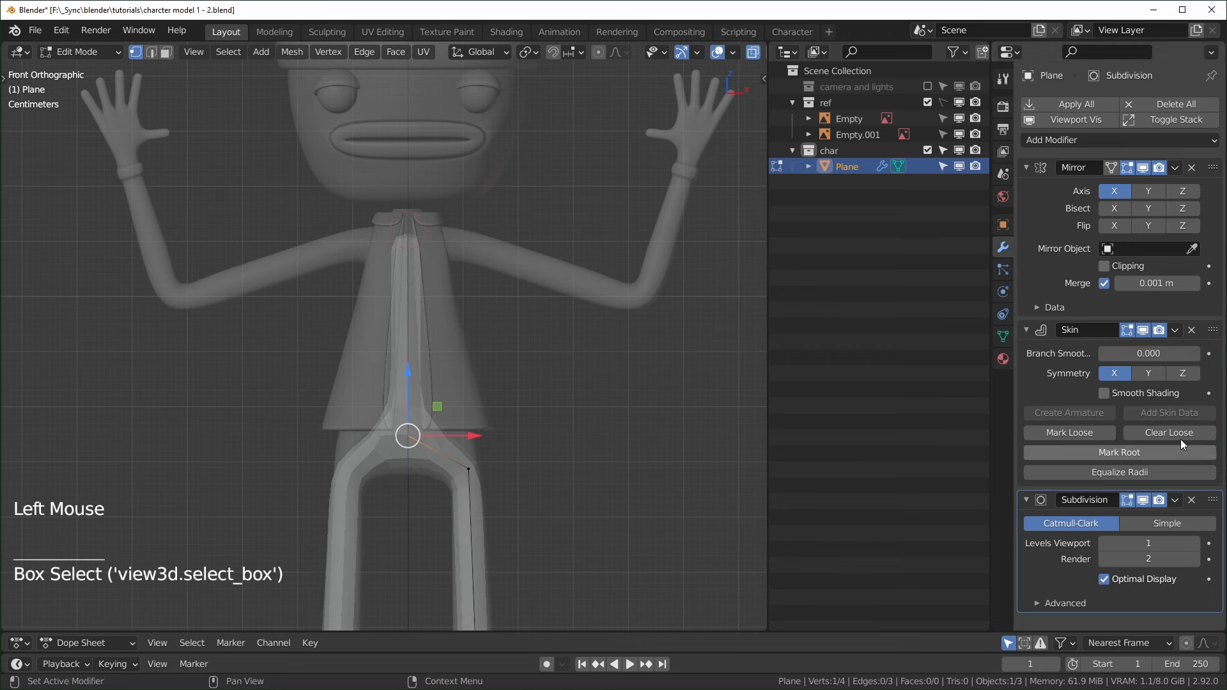
left_click(1110, 453)
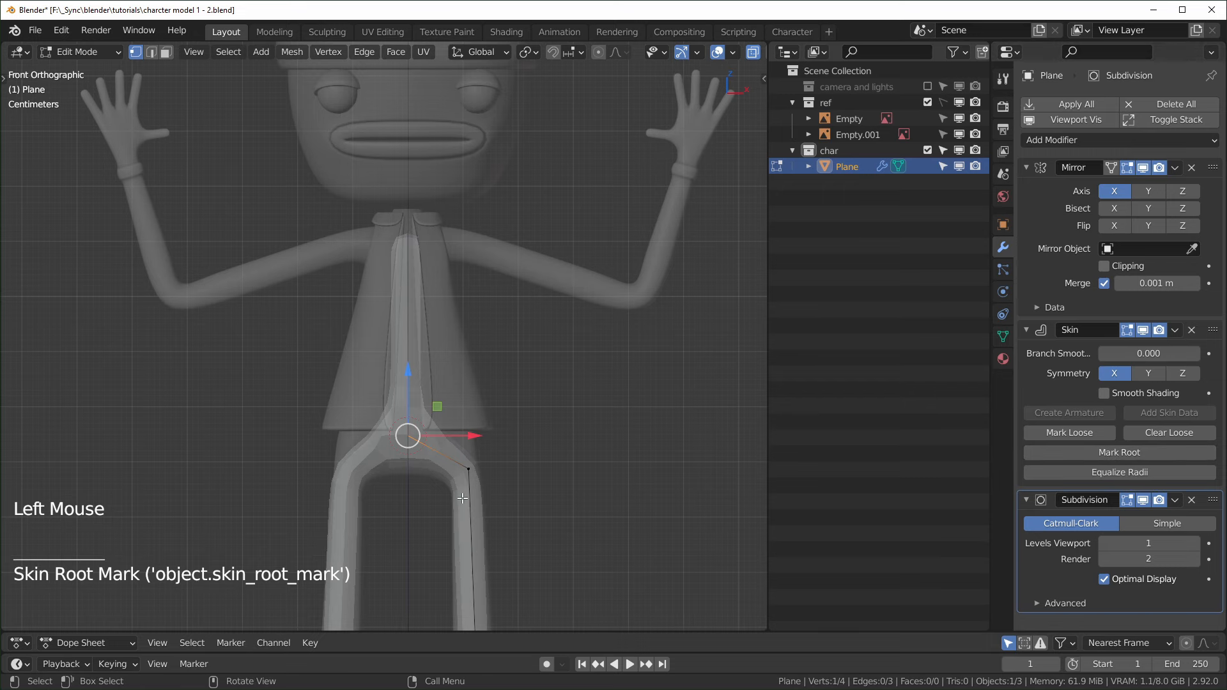
- Raise the top torso vertex slightly, extrude a short neck segment straight up along Z from it, and reselect the vertex at shoulder level
scroll(422, 505, "up", 4)
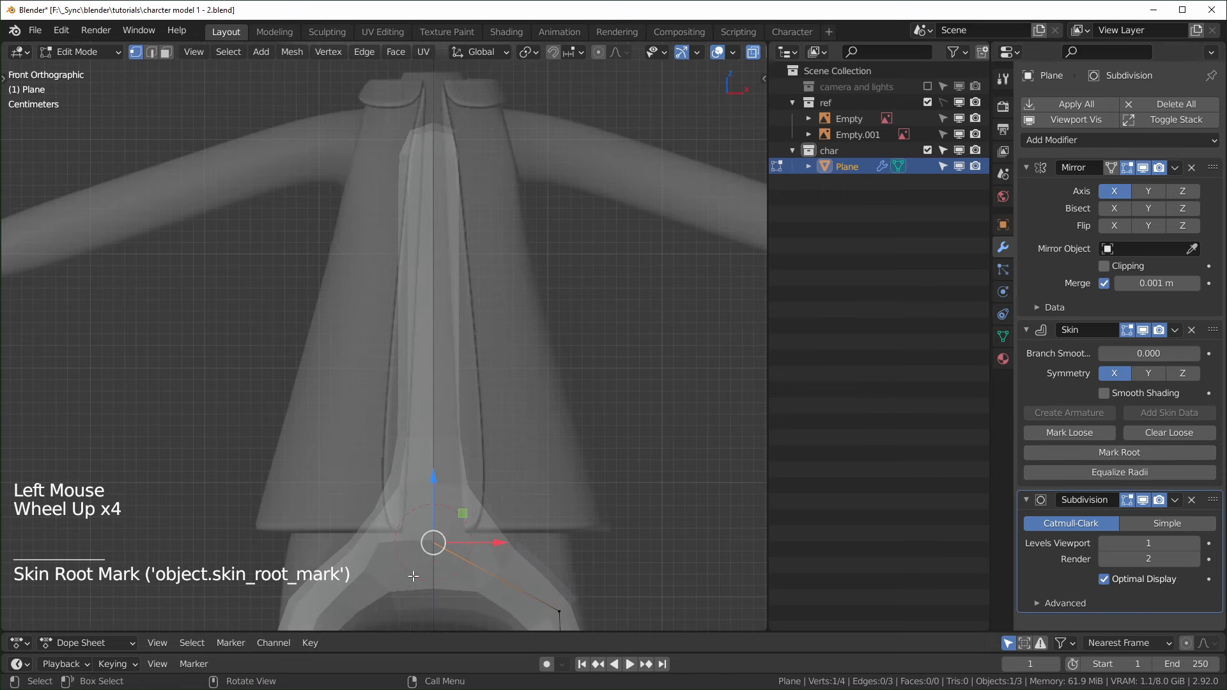
middle_click_drag(412, 540, 348, 463)
scroll(288, 450, "up", 3)
scroll(349, 463, "up", 3)
key("KP_Decimal")
scroll(403, 263, "down", 16)
scroll(520, 359, "down", 4)
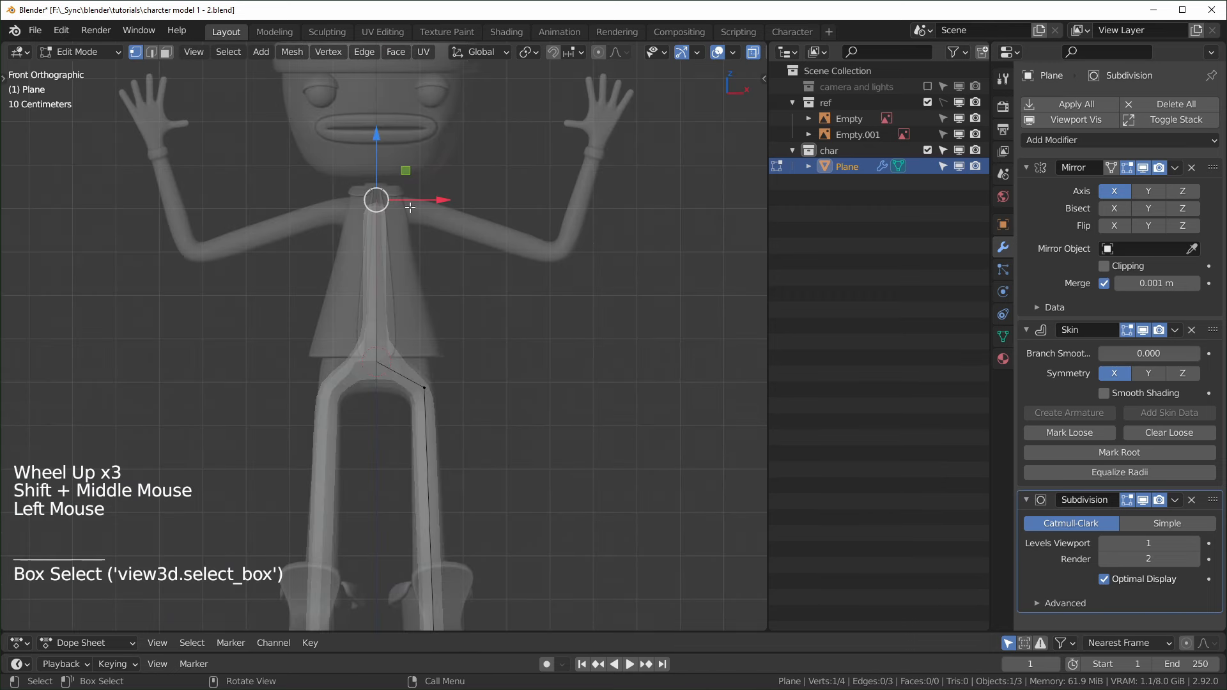
left_click_drag(383, 142, 385, 137)
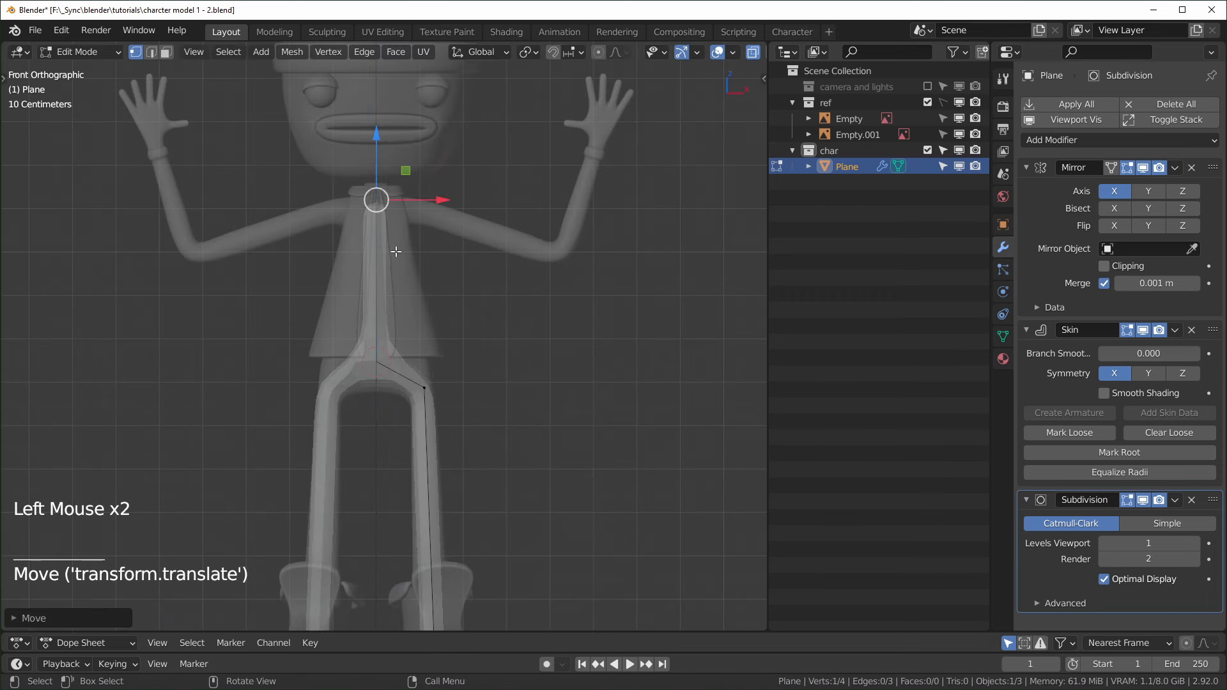
key("e")
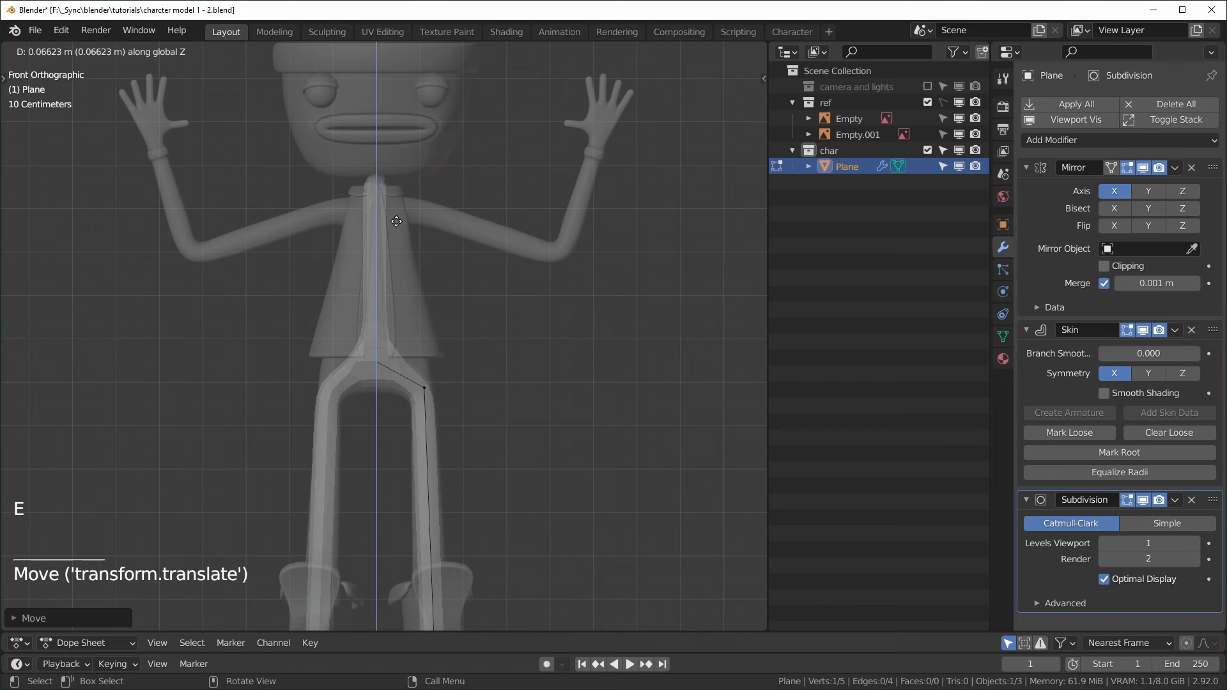
left_click(396, 217)
left_click(397, 226)
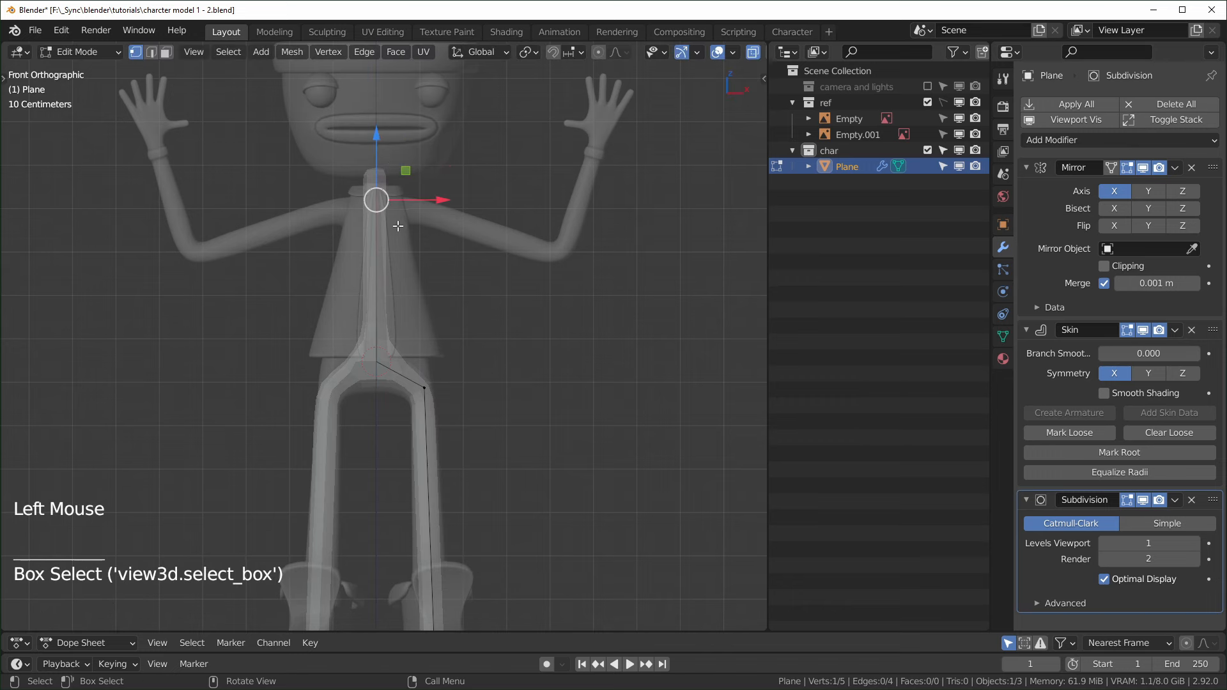
- Extrude the arm from the upper torso vertex: about 0.13 m to the shoulder, 0.30 m to the elbow and 0.25 m to the wrist
key("e")
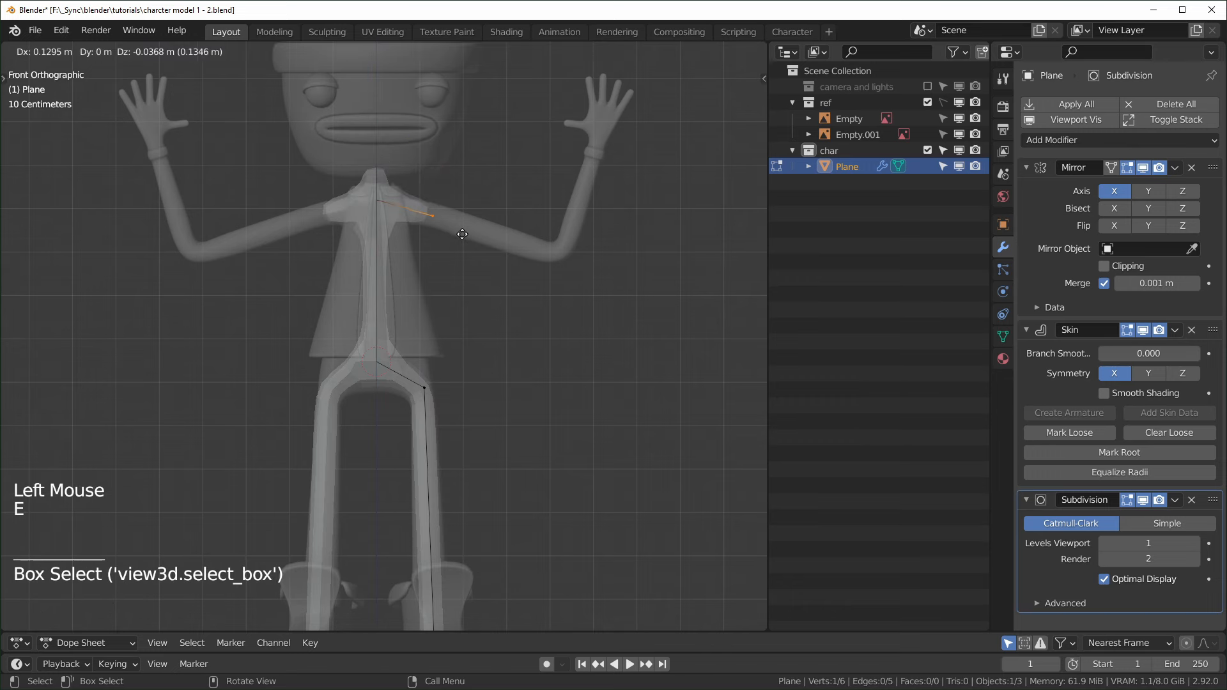
left_click(465, 234)
key("e")
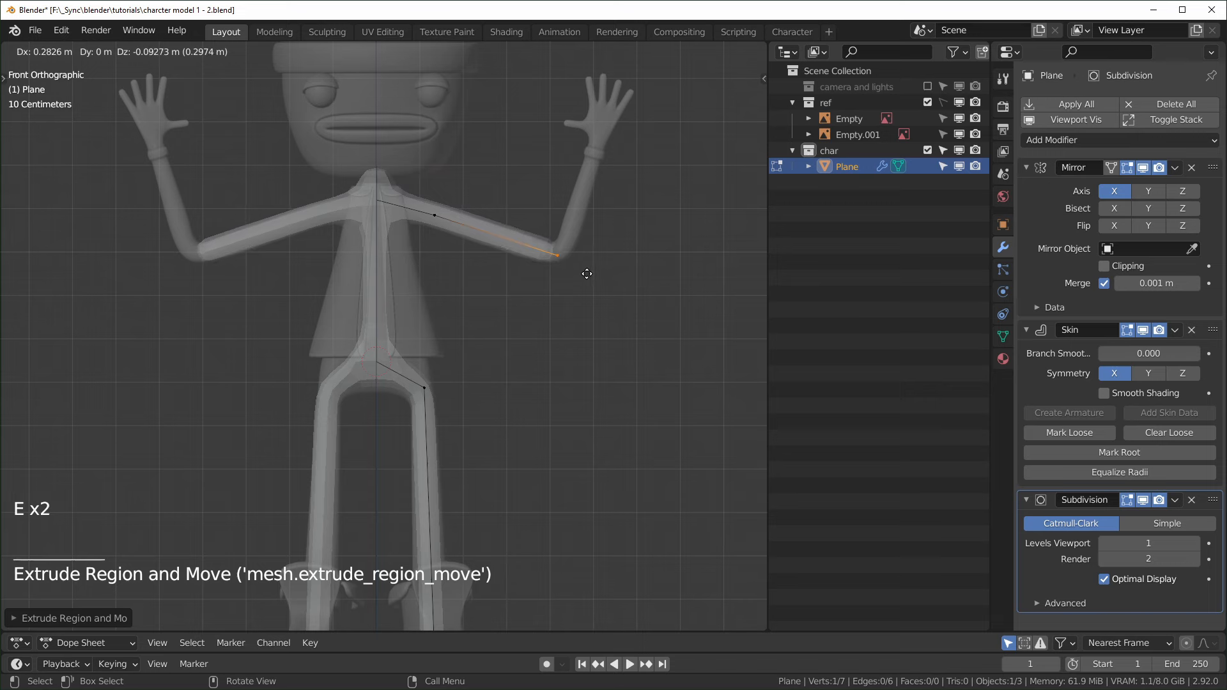
left_click(586, 275)
key("e")
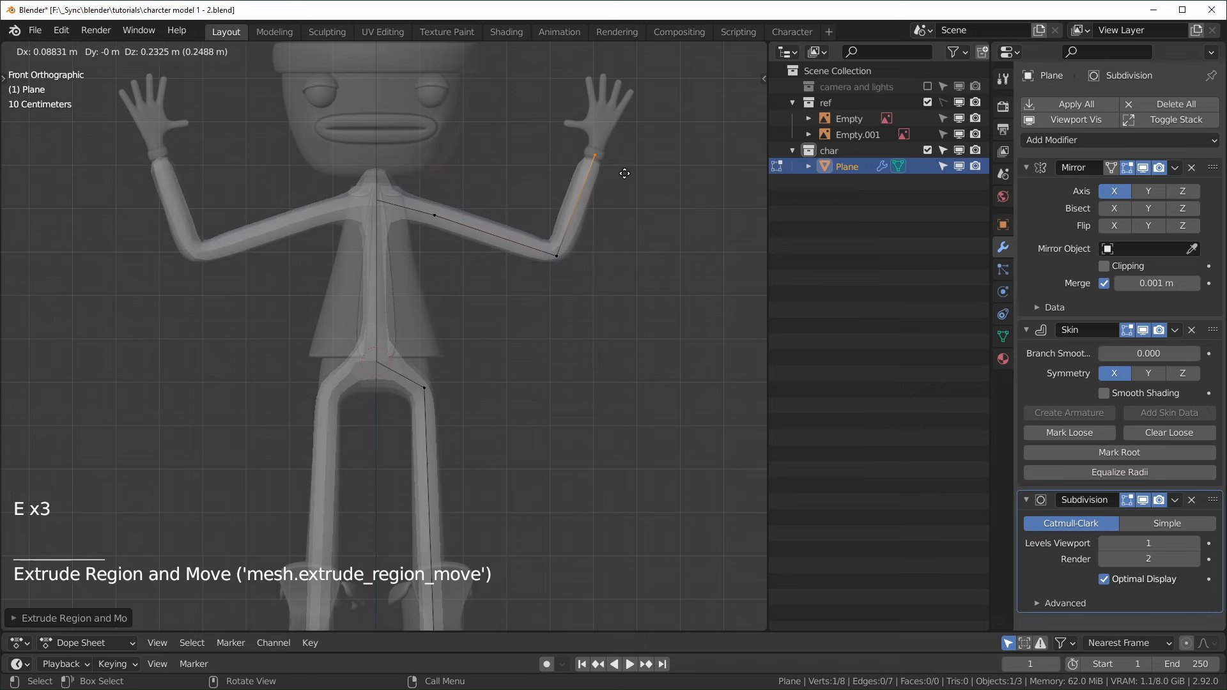
left_click(625, 172)
- Extrude a short segment about 0.025 m from the wrist into the base of the hand and shrink its skin radius
middle_click_drag(625, 172, 409, 435, "shift")
key("KP_Decimal")
scroll(565, 271, "down", 2)
scroll(409, 434, "up", 1)
key("e")
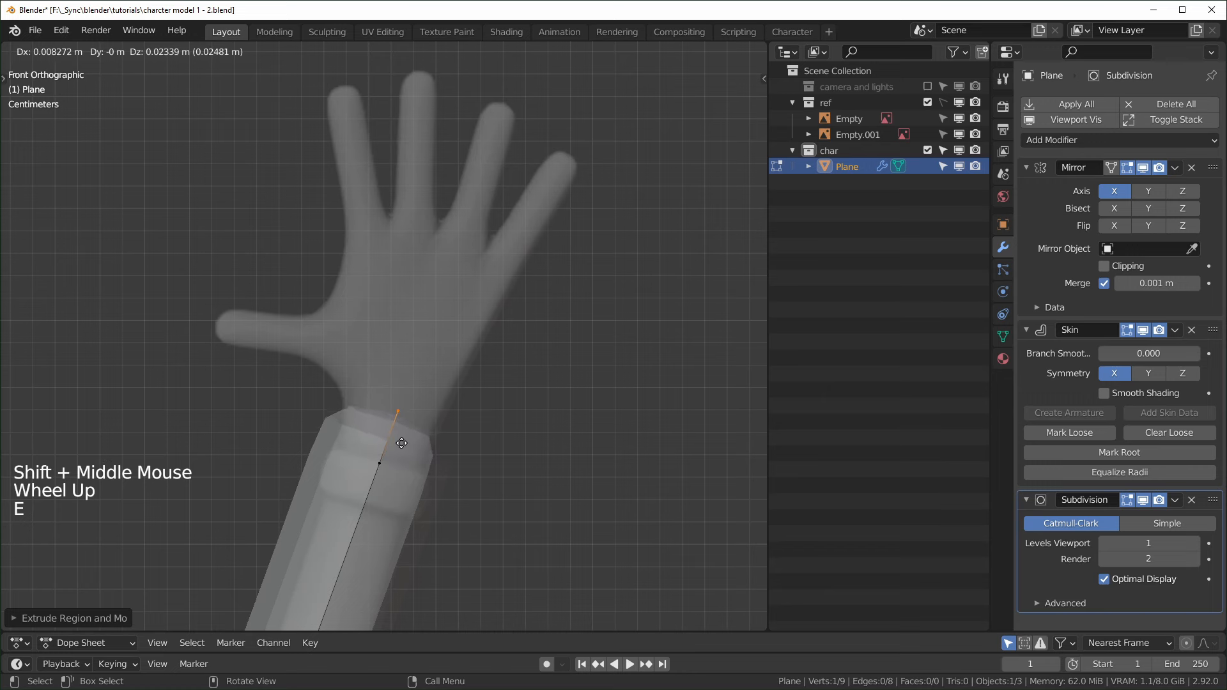
left_click(402, 442)
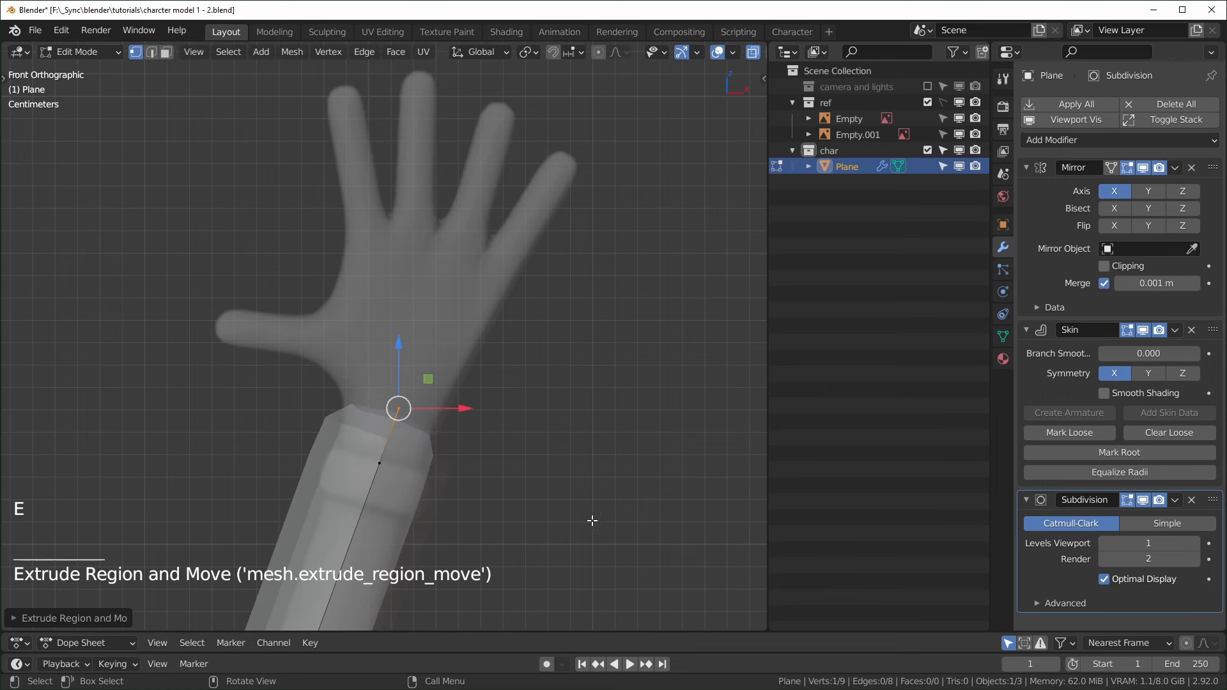
key("ctrl+a")
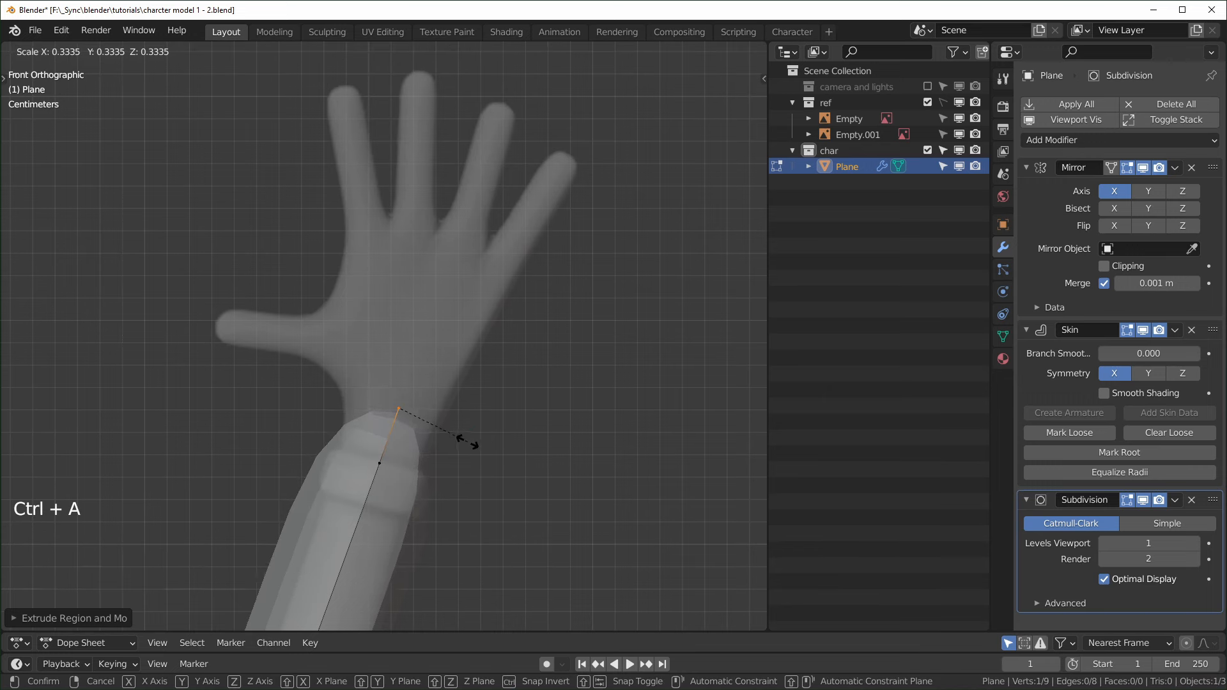
left_click(459, 436)
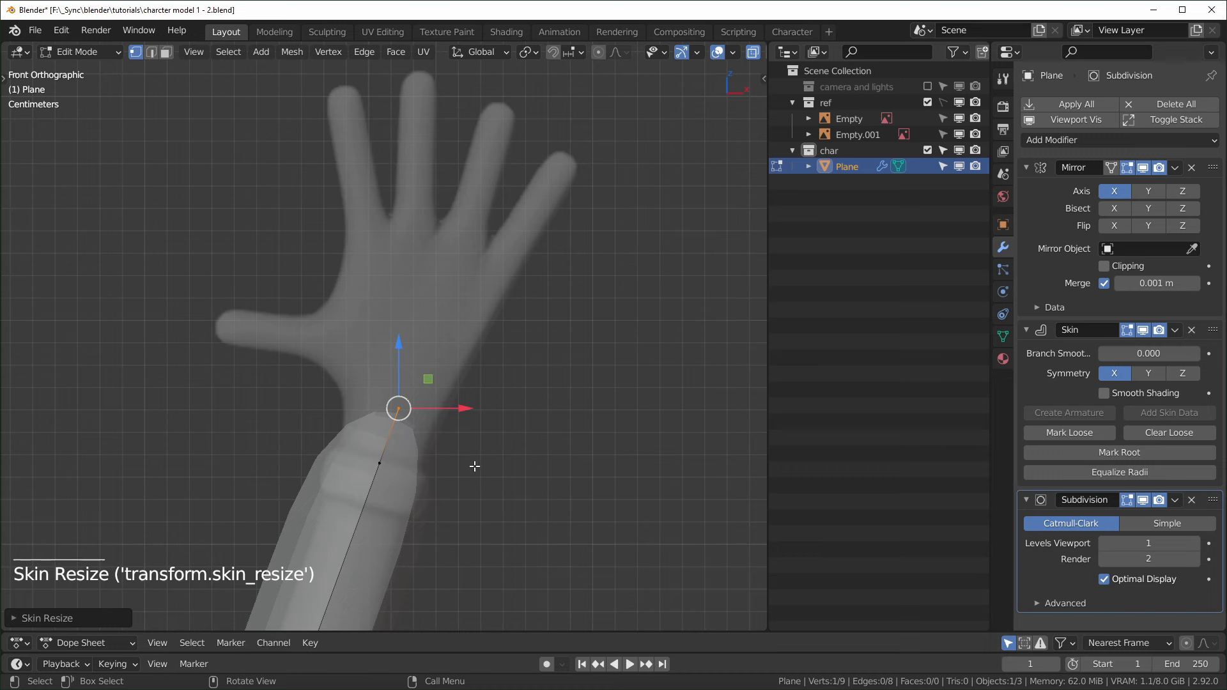
- From the hand base vertex, extrude one branch about 0.05 m to the thumb base and another to the index knuckle
key("e")
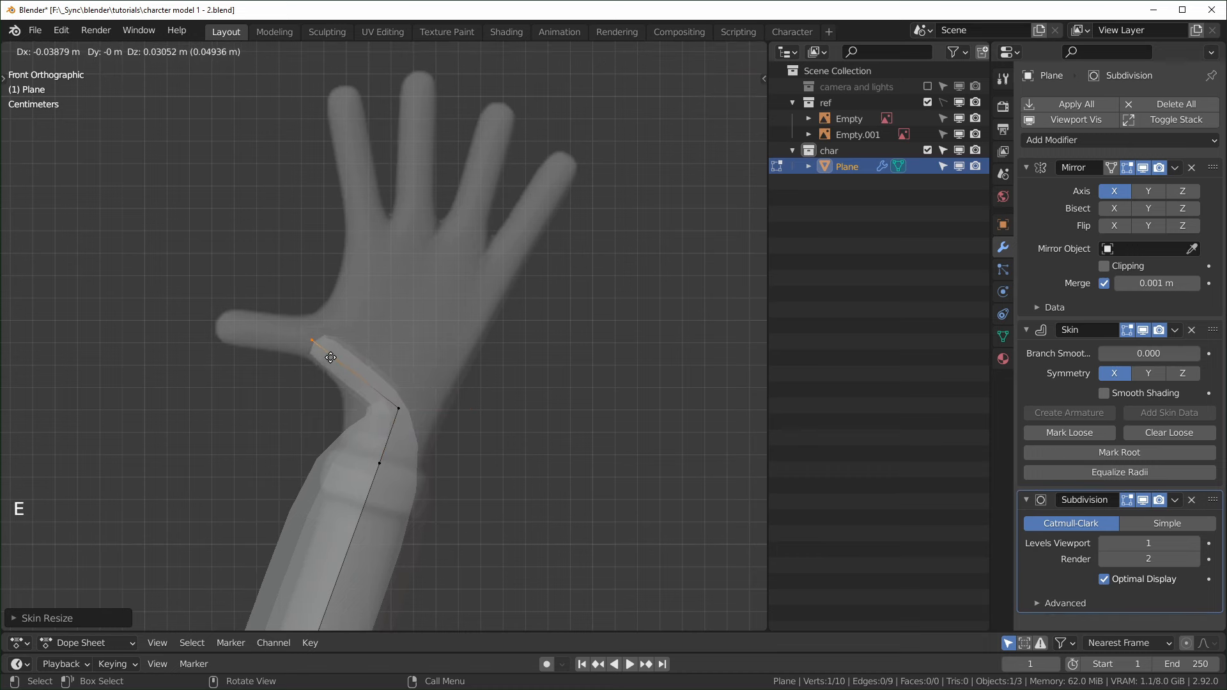
left_click(328, 352)
left_click(399, 406)
key("e")
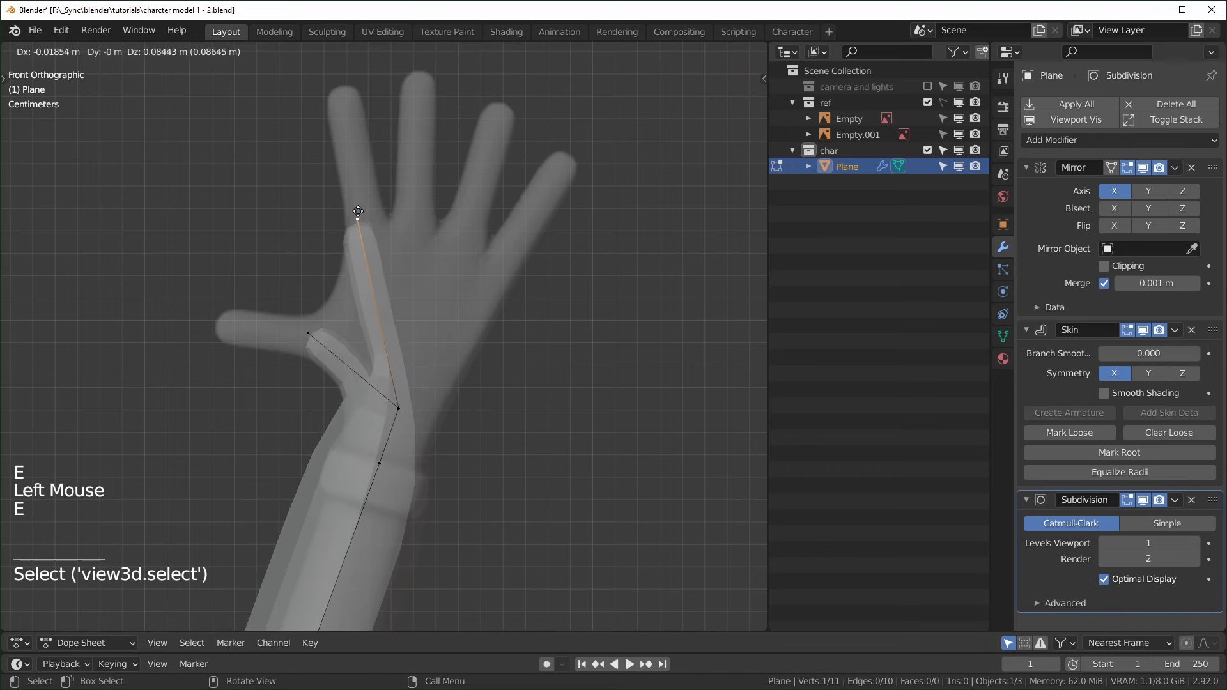
left_click(367, 225)
- Extrude three more branches from the hand base vertex to the middle, ring and little finger knuckles of the reference
left_click(400, 407)
key("e")
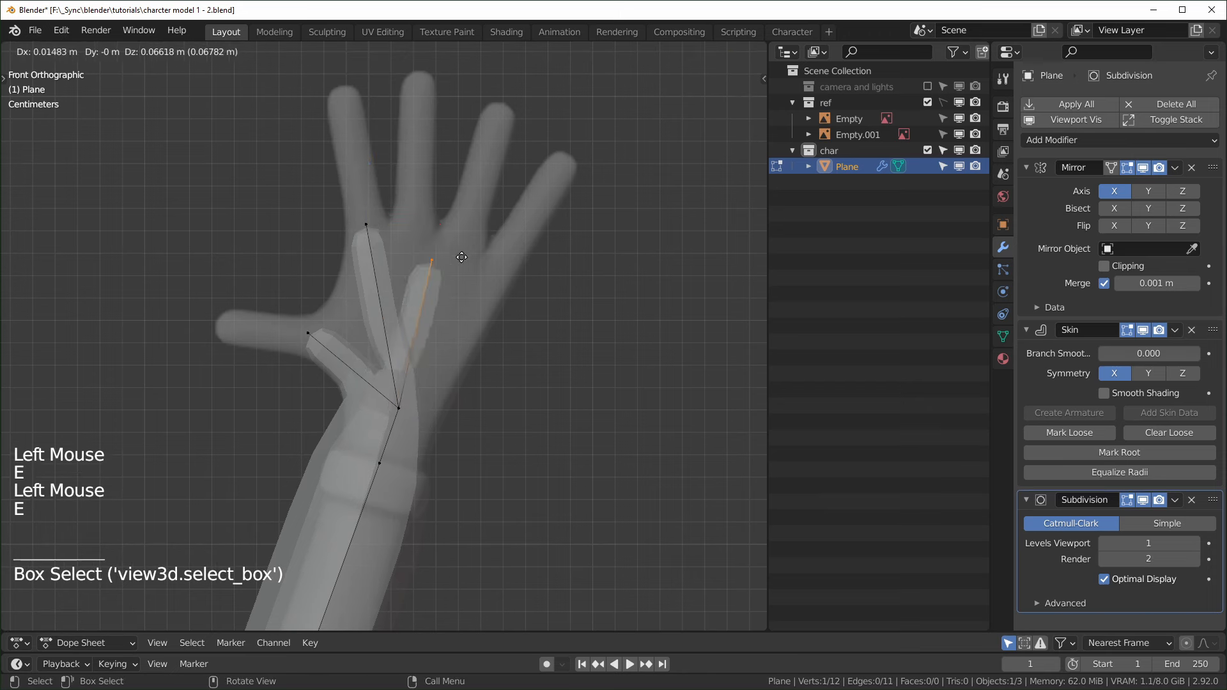
left_click(443, 241)
left_click(400, 406)
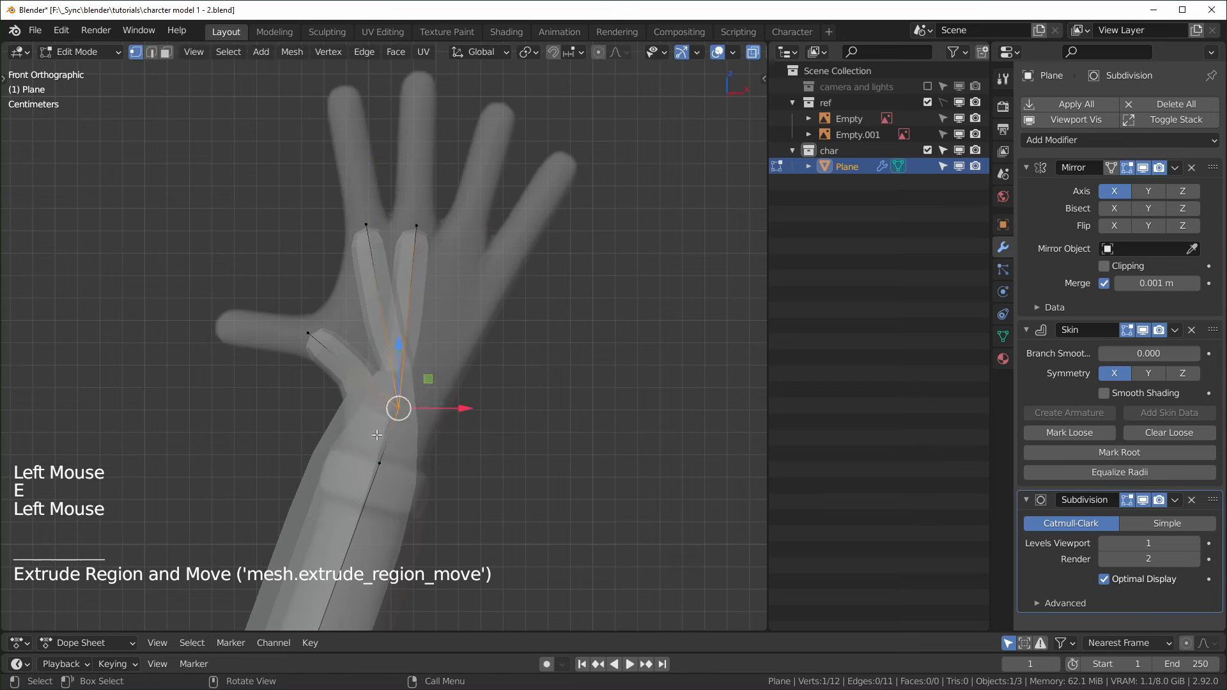
key("e")
left_click(466, 237)
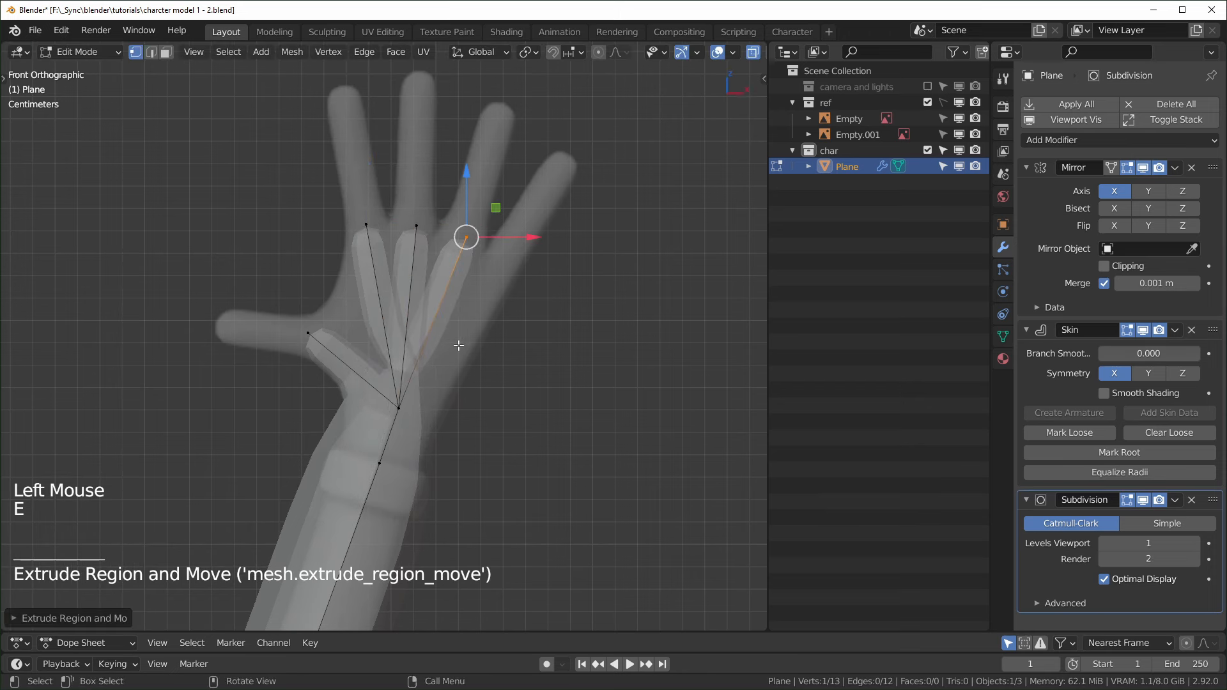
left_click(400, 407)
key("e")
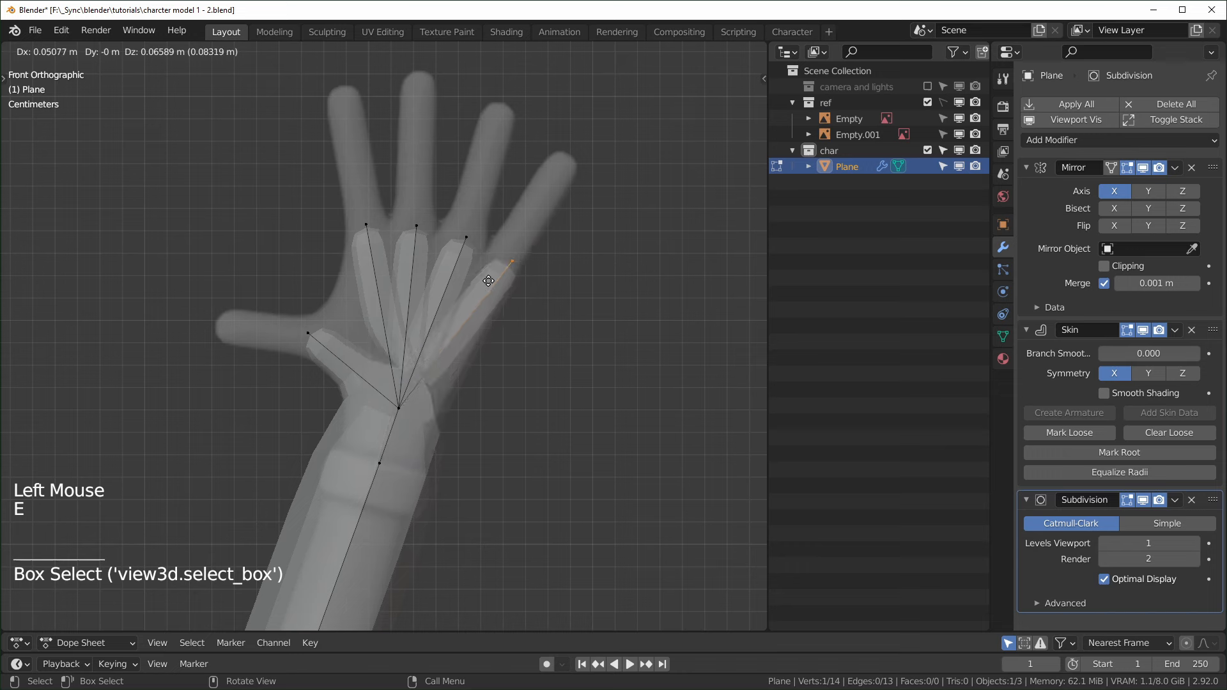
left_click(485, 281)
- Extrude all four knuckle vertices together about 0.06 m to the fingertips and scale the new ends apart to fan out the fingers
left_click_drag(323, 186, 562, 275)
key("e")
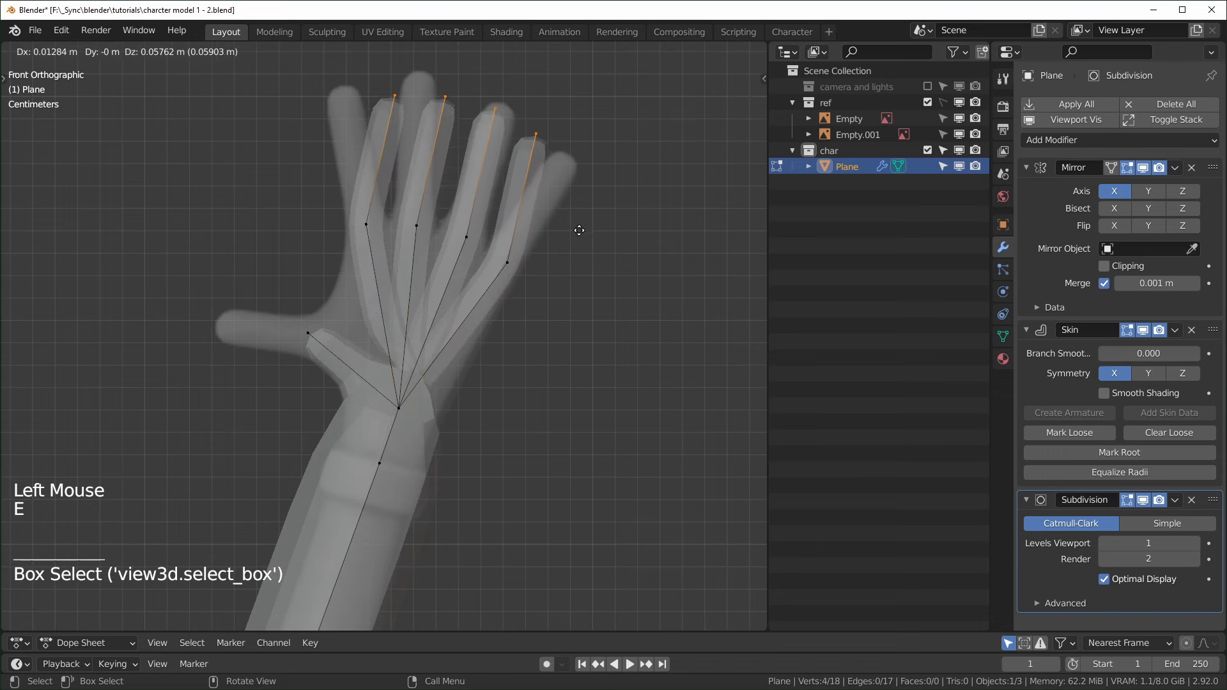
left_click(726, 269)
key("s")
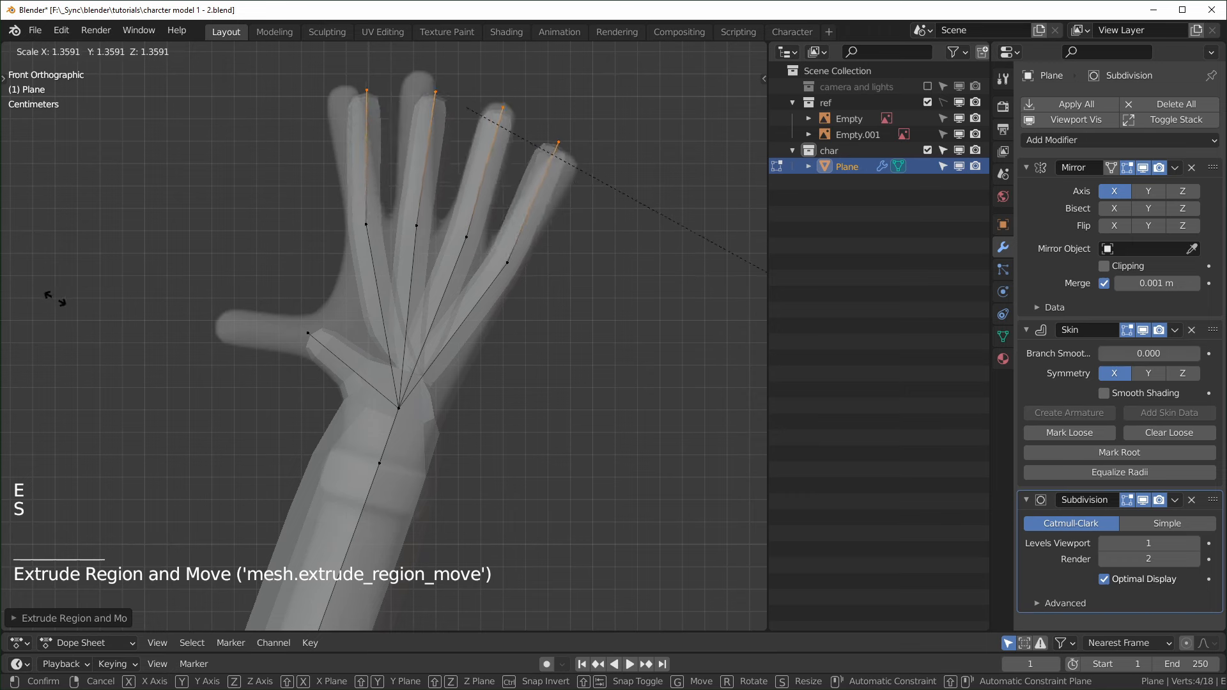
left_click(171, 313)
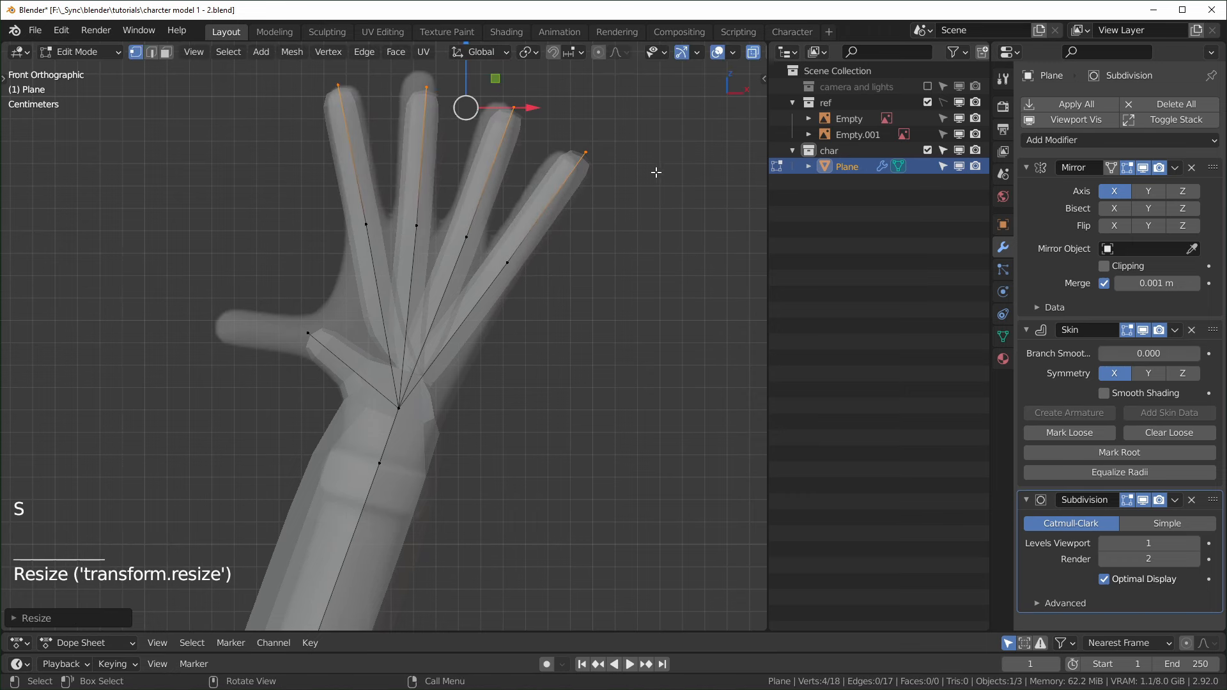
- Move the middle, ring and little fingertip vertices individually onto the ends of the reference fingers
middle_click_drag(655, 173, 649, 205, "shift")
left_click_drag(412, 102, 437, 145)
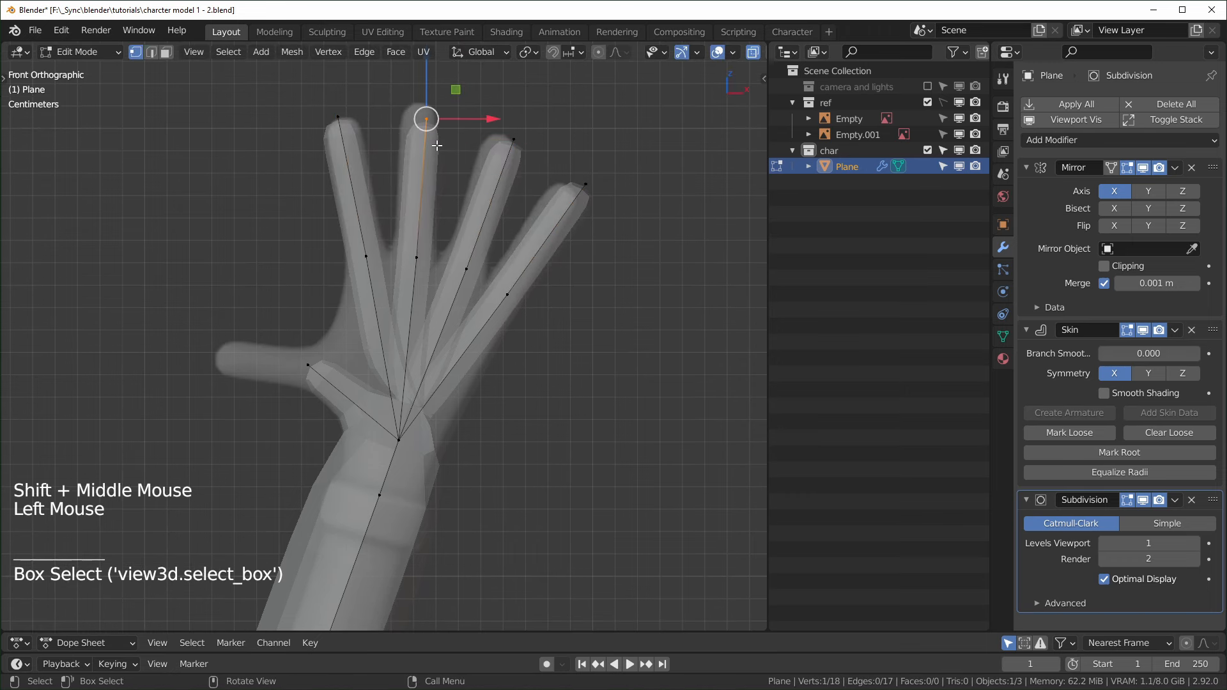
key("g")
left_click(431, 127)
left_click_drag(498, 123, 592, 193)
key("g")
left_click(521, 150)
key("g")
left_click(597, 208)
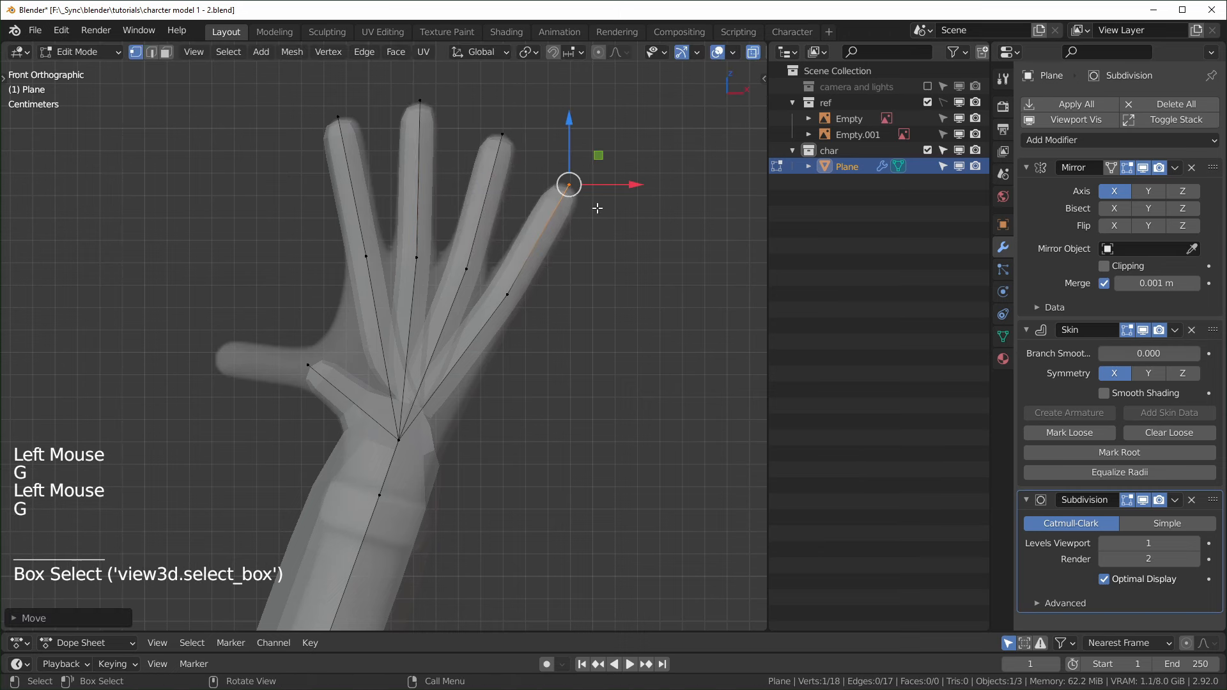
- Nudge the little and ring finger knuckle vertices to centre them in the reference fingers
left_click_drag(548, 286, 432, 262)
key("g")
left_click(507, 291)
key("g")
left_click(431, 262)
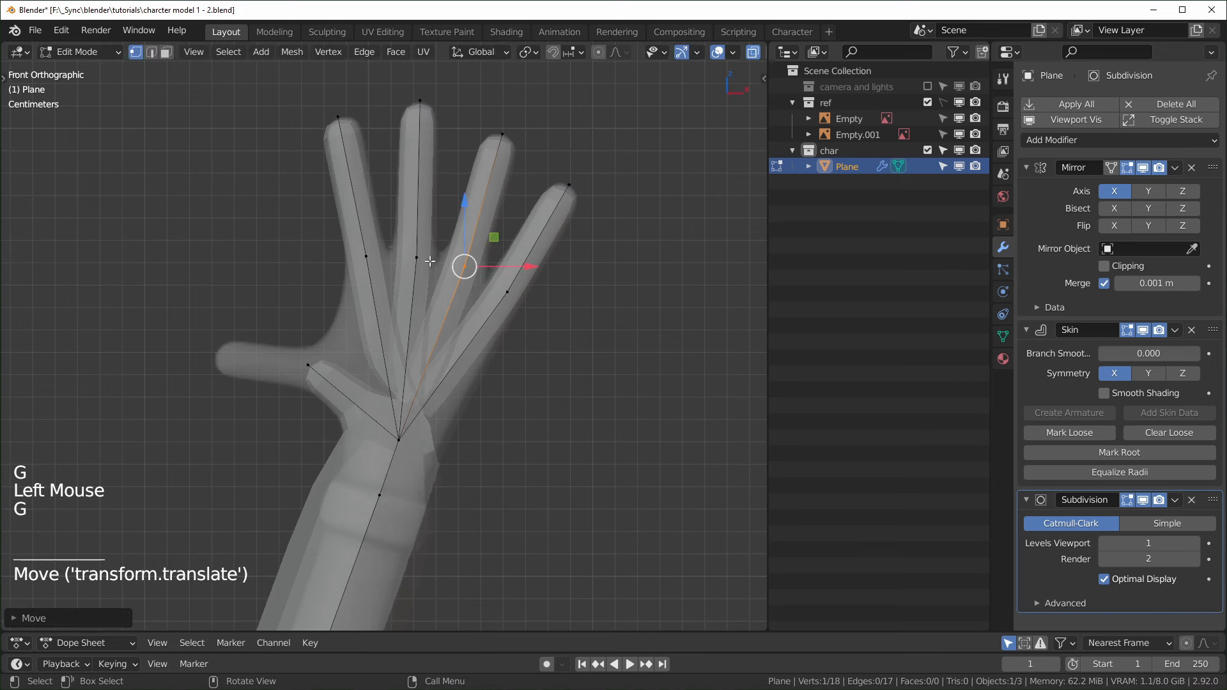
- Extrude the thumb base vertex about 0.04 m out to the tip of the reference thumb
left_click_drag(298, 353, 318, 376)
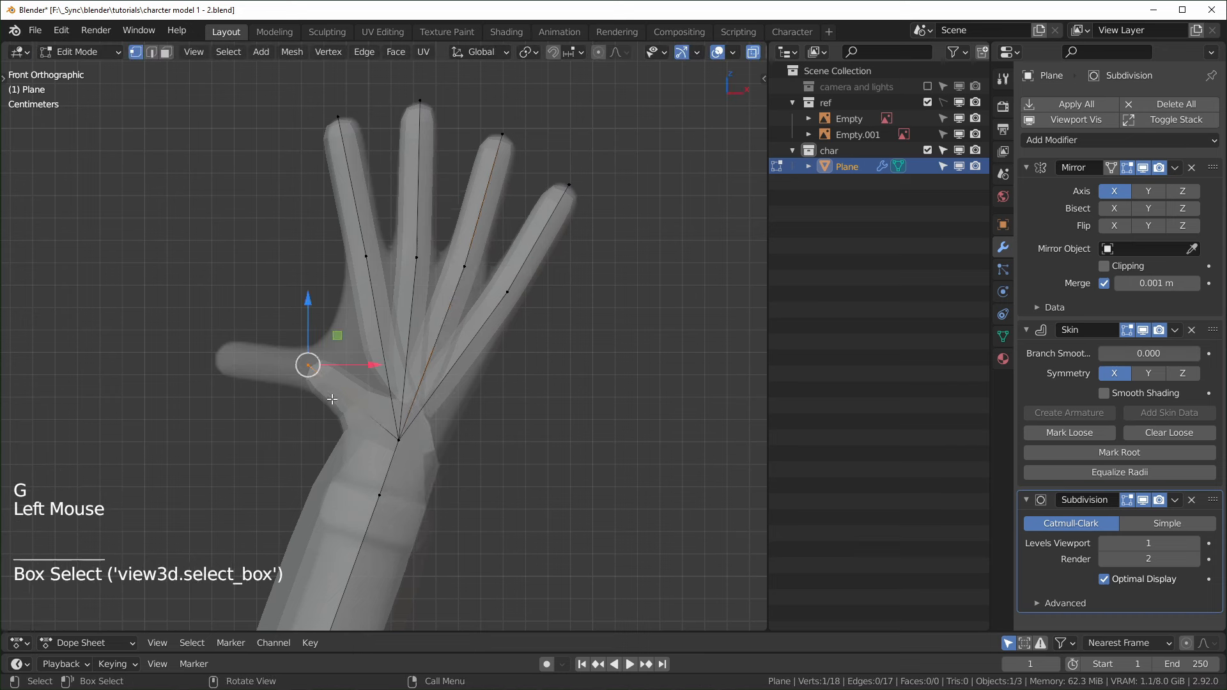
key("e")
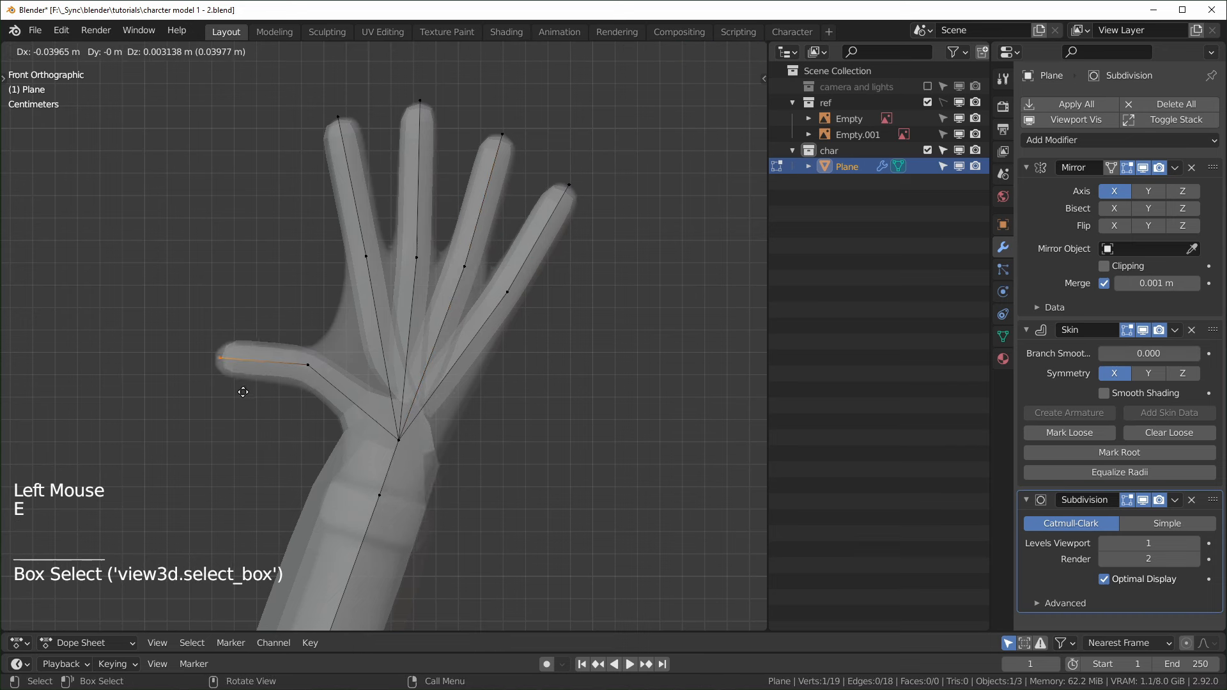
left_click(240, 393)
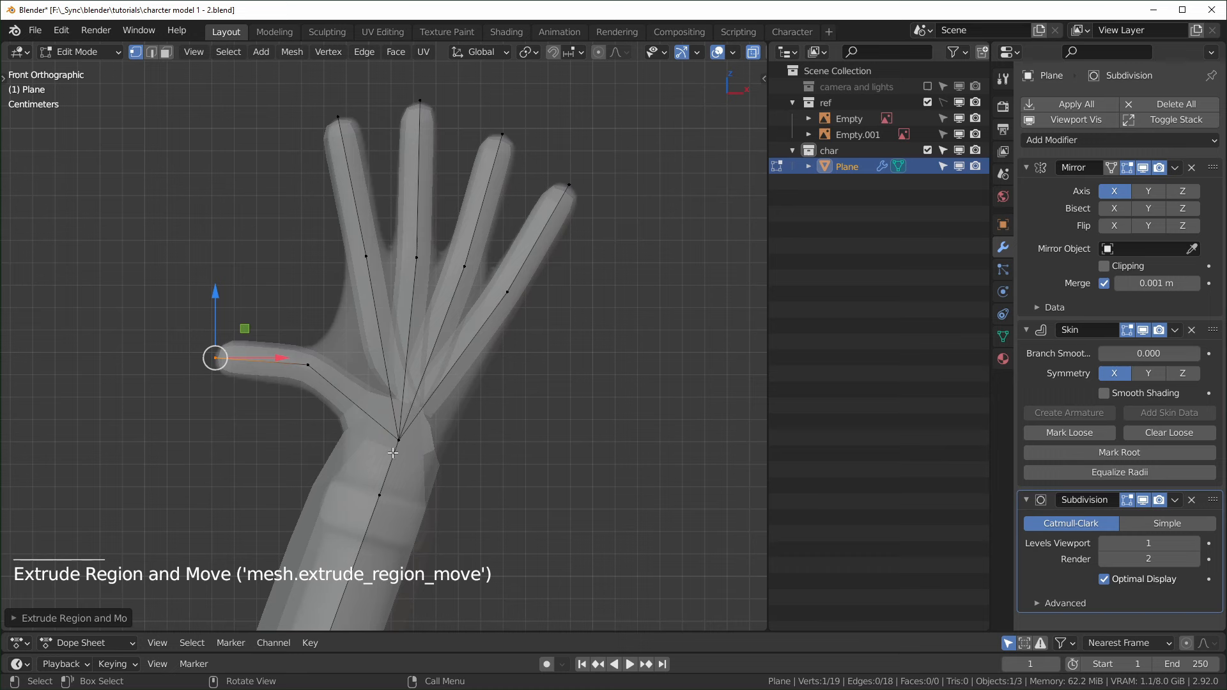
- Enlarge the skin radius at the hand base vertex to fill out the palm, and check the hand from other angles
left_click_drag(354, 450, 422, 429)
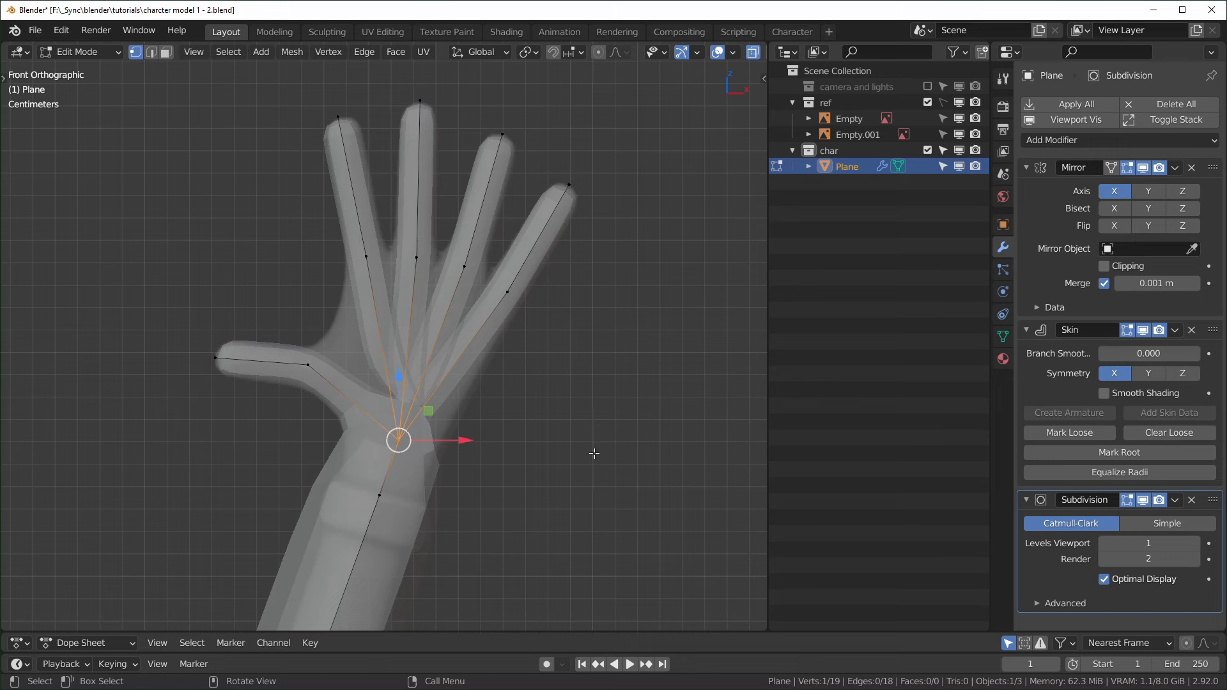
key("ctrl")
key("ctrl+a")
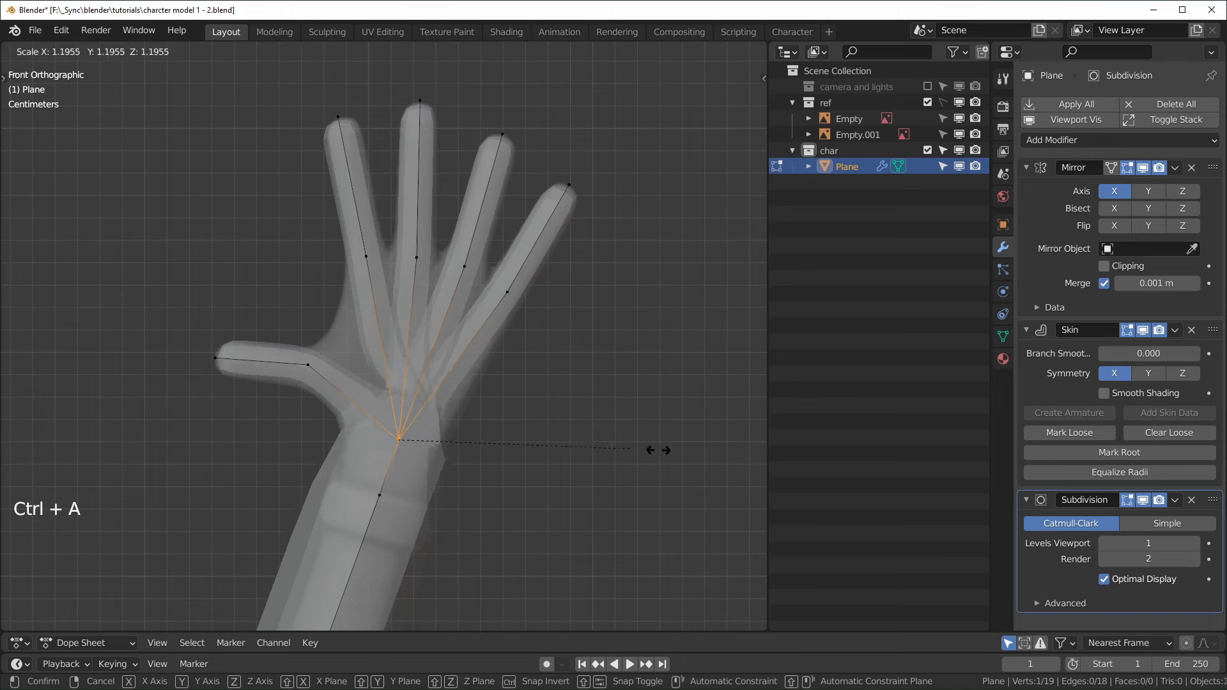
left_click(288, 356)
middle_click_drag(288, 356, 497, 388)
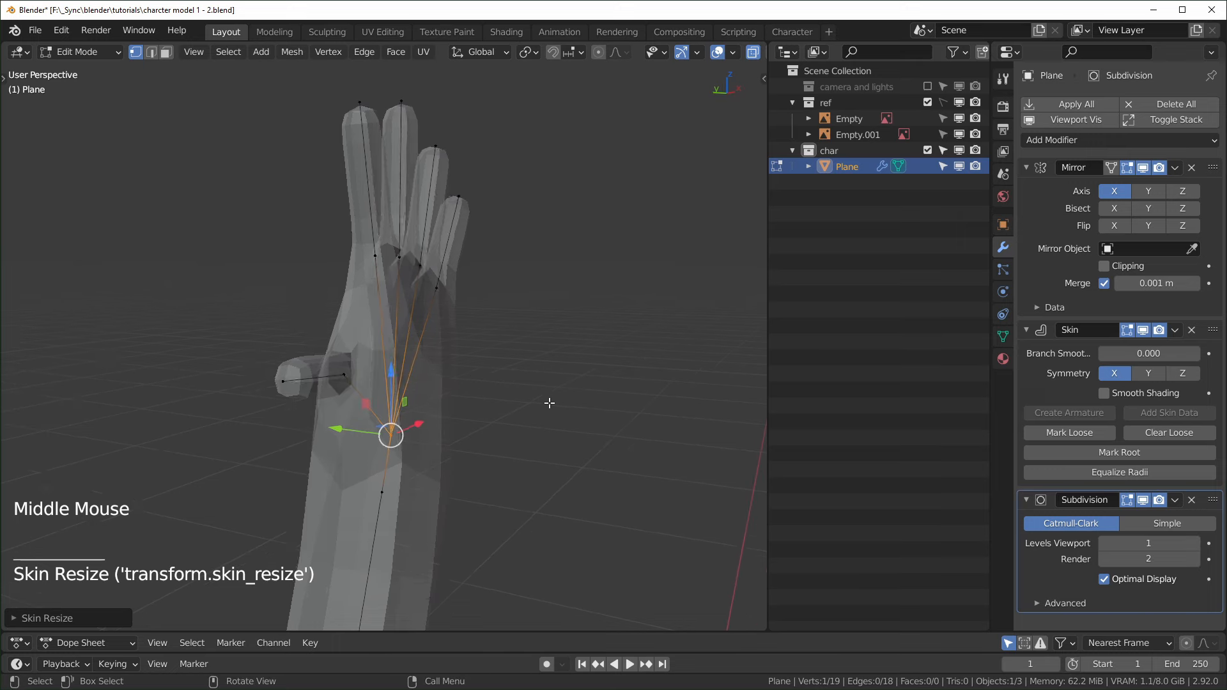
key("alt+z")
middle_click_drag(574, 419, 460, 400)
key("KP_3")
key("KP_1")
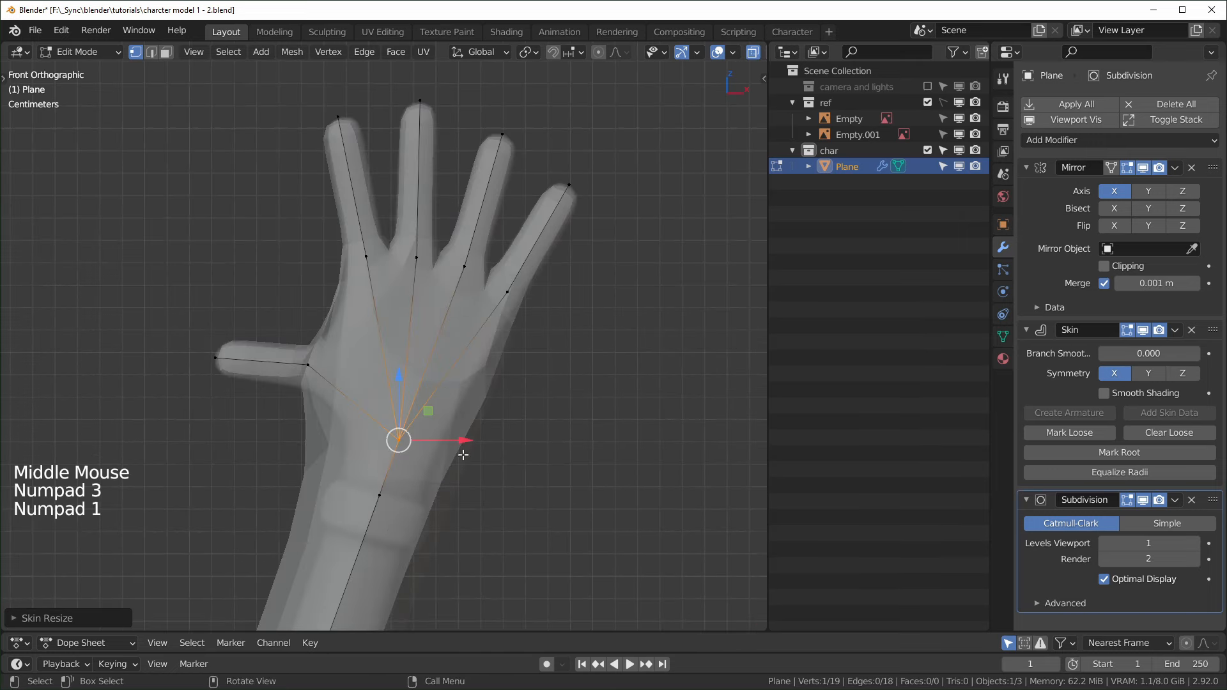
- Move the hand base vertex up into the outer palm and shift the thumb base vertex about 0.01 m inward
left_click_drag(439, 421, 505, 455)
key("g")
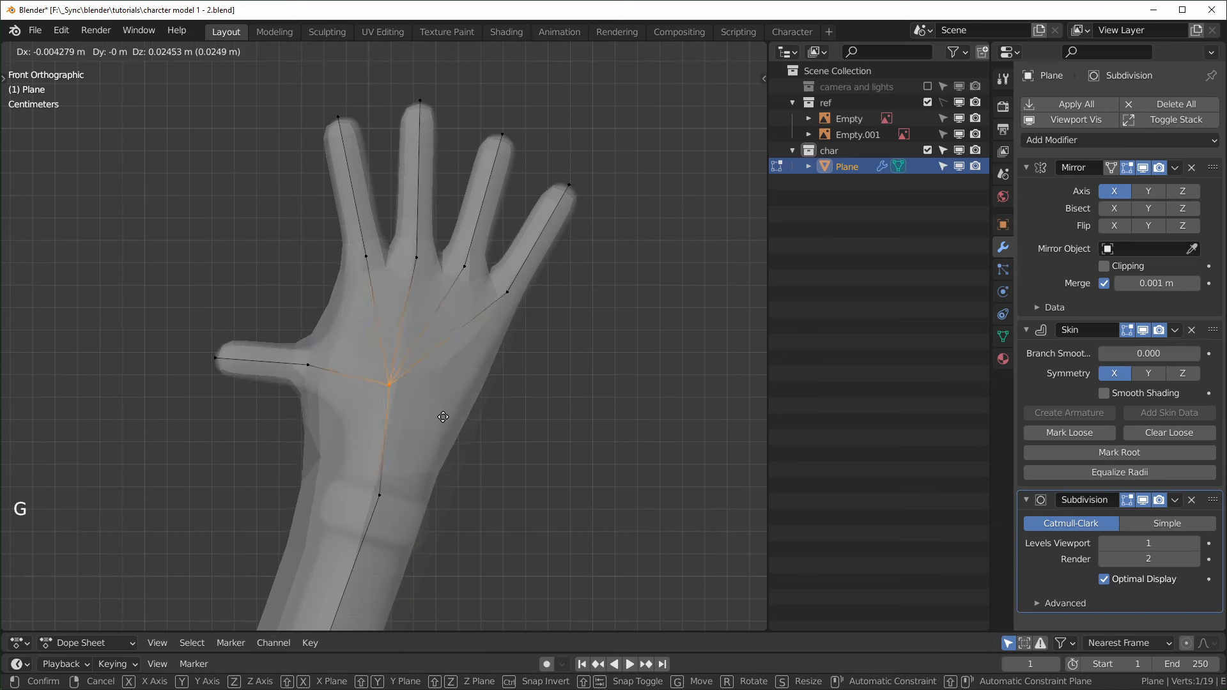
left_click(475, 403)
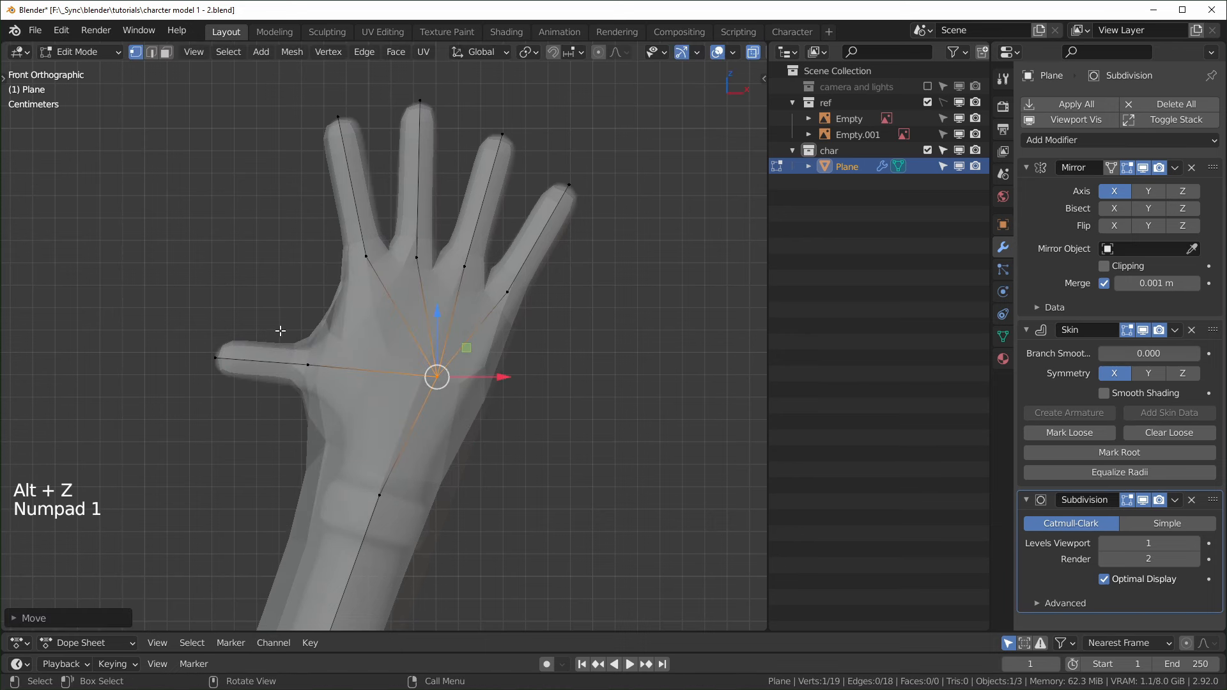
left_click_drag(281, 329, 329, 394)
key("g")
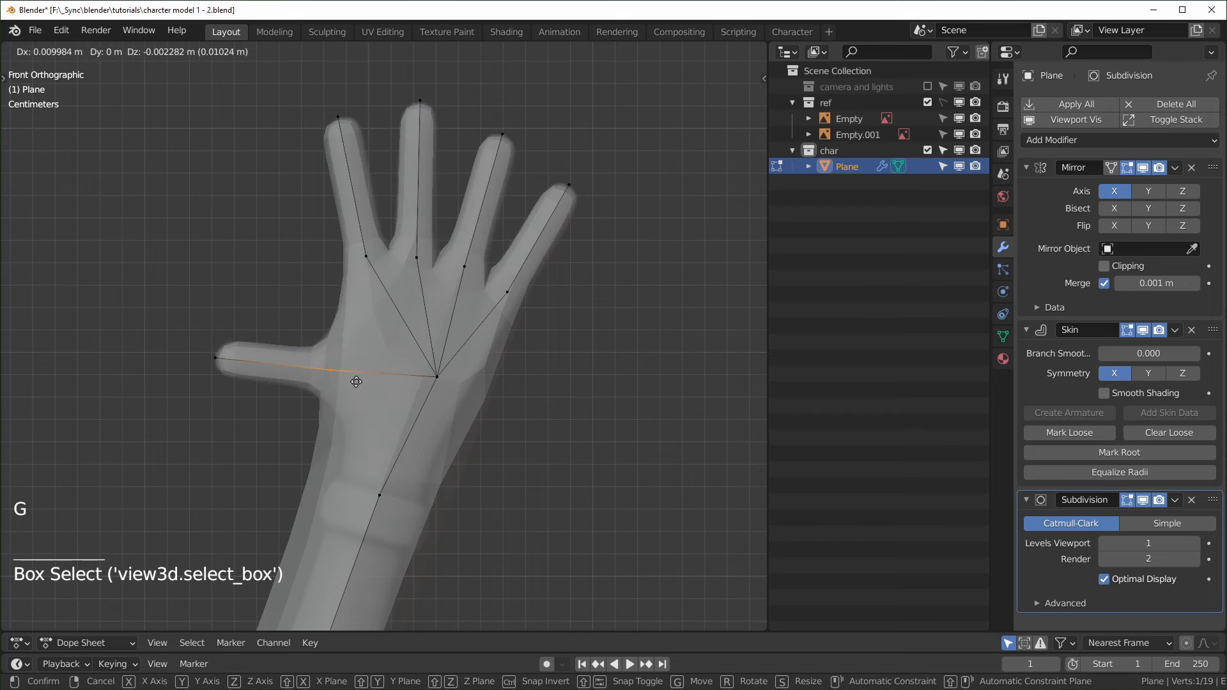
left_click(356, 383)
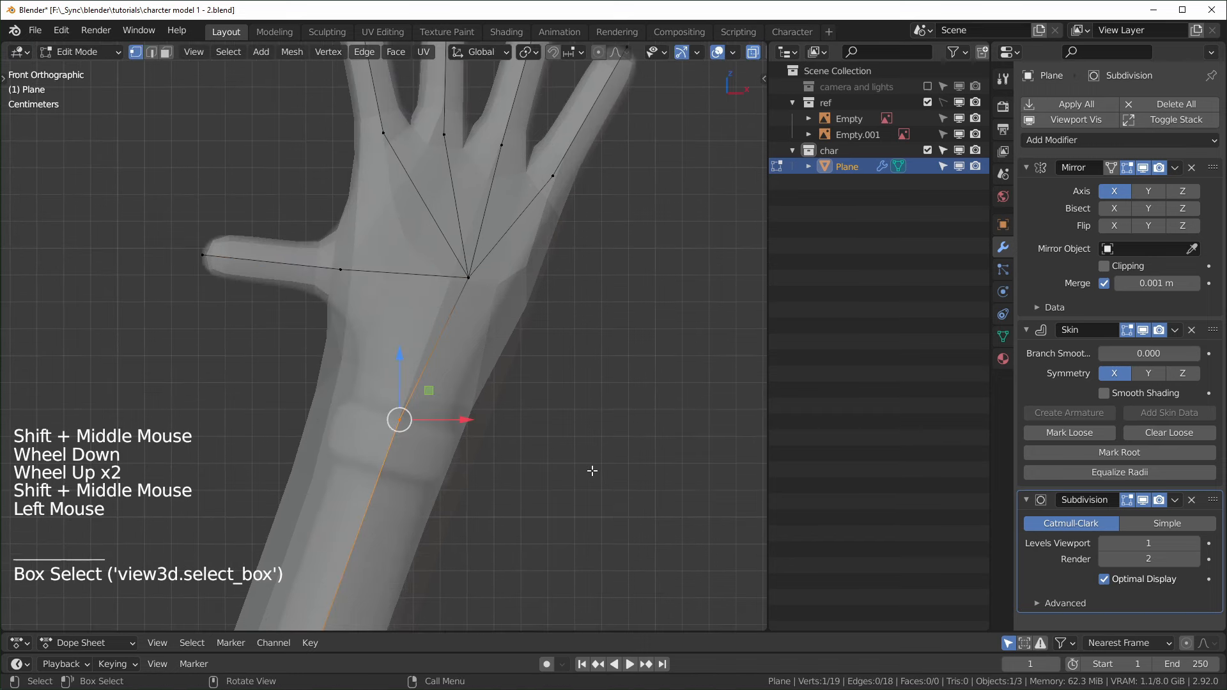
- Shrink the skin radius at the wrist vertex and nudge the vertex slightly up and outward
key("ctrl+a")
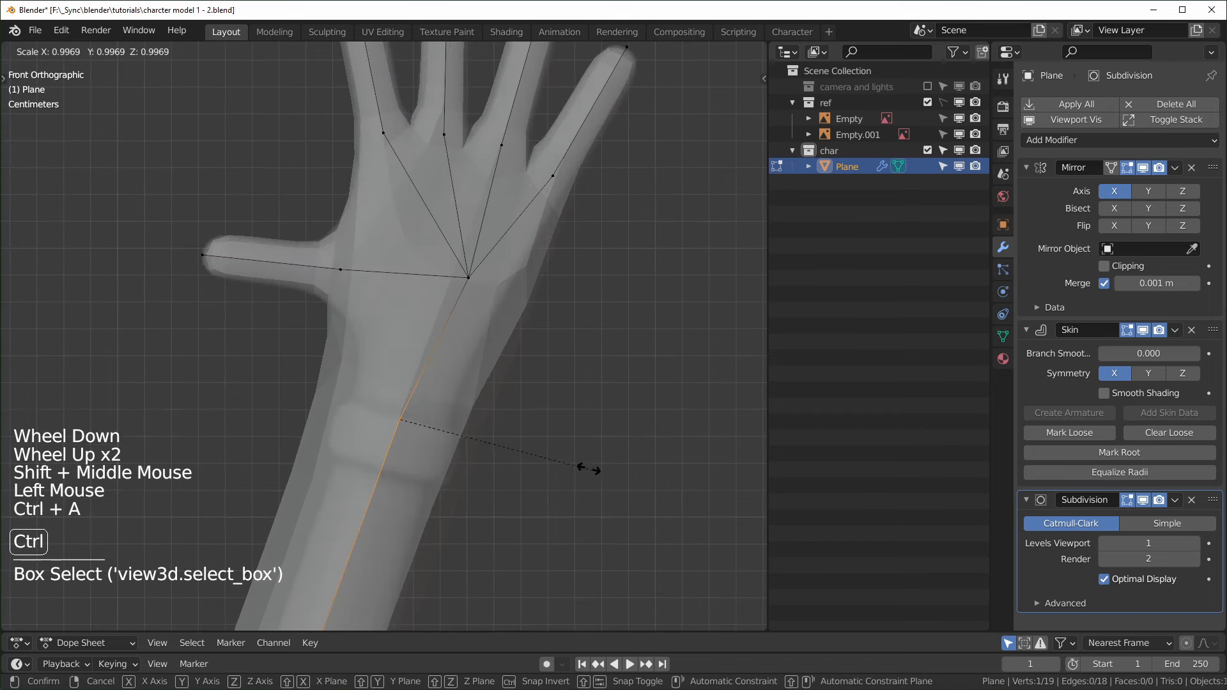
left_click(499, 441)
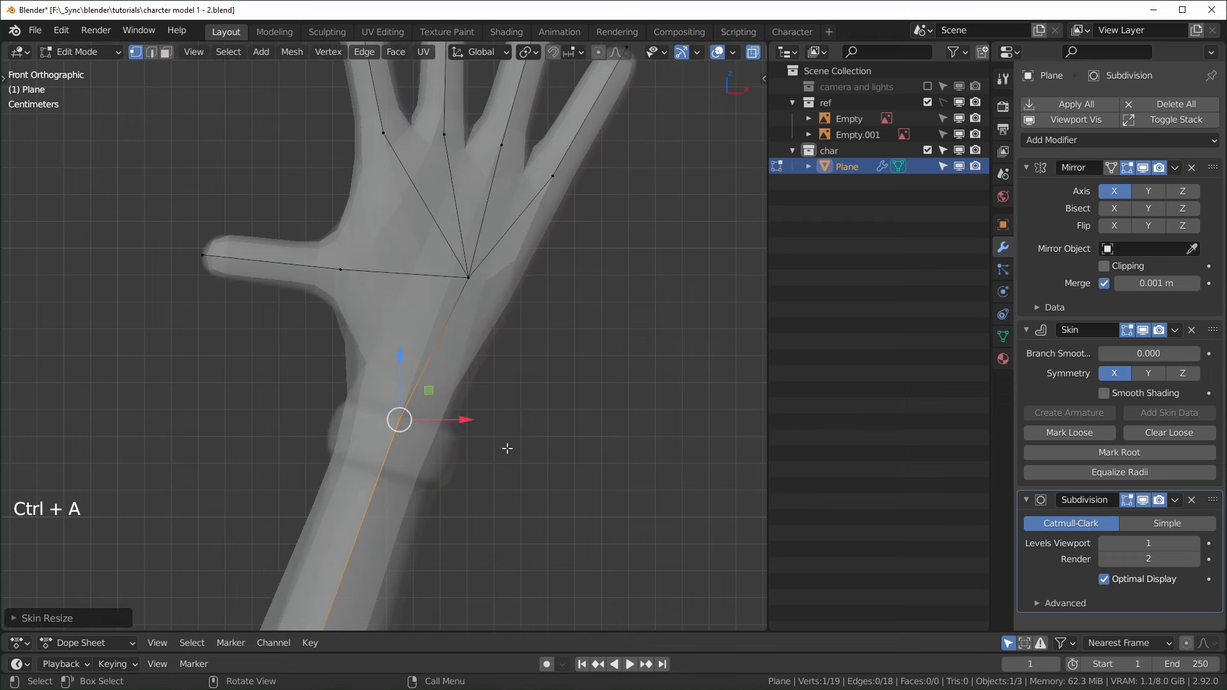
key("g")
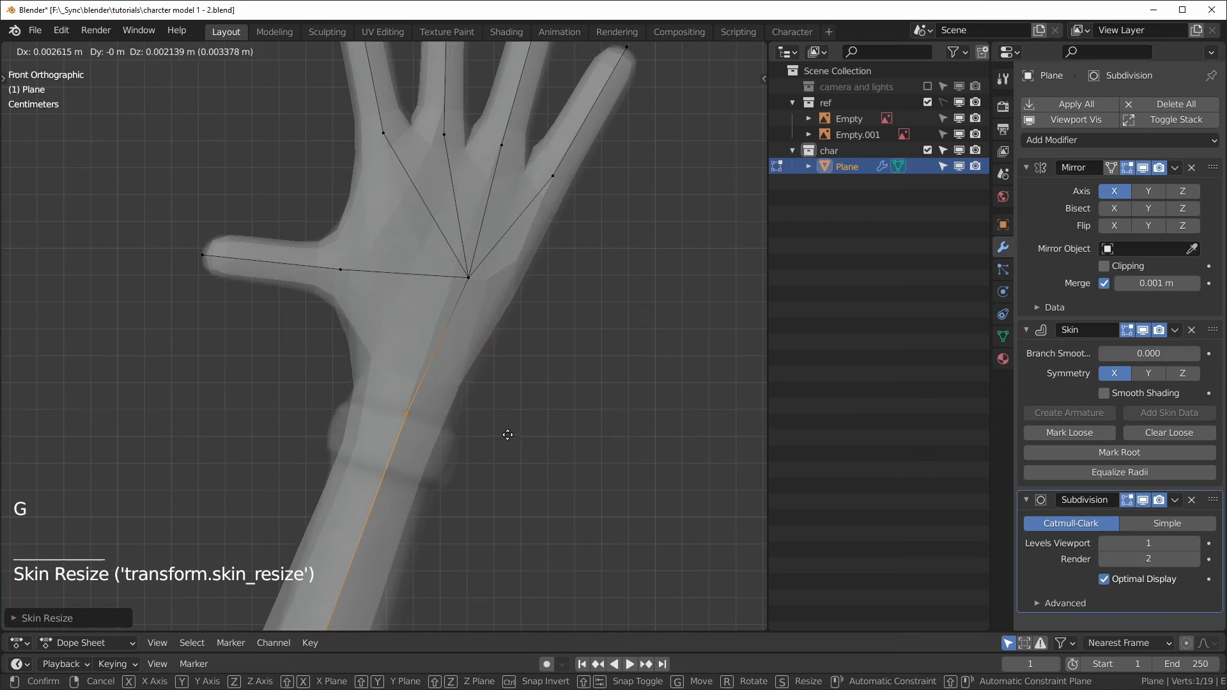
left_click(508, 433)
- Slide the wrist vertex along the arm toward the hand so it sits just above the reference cuff
key("g")
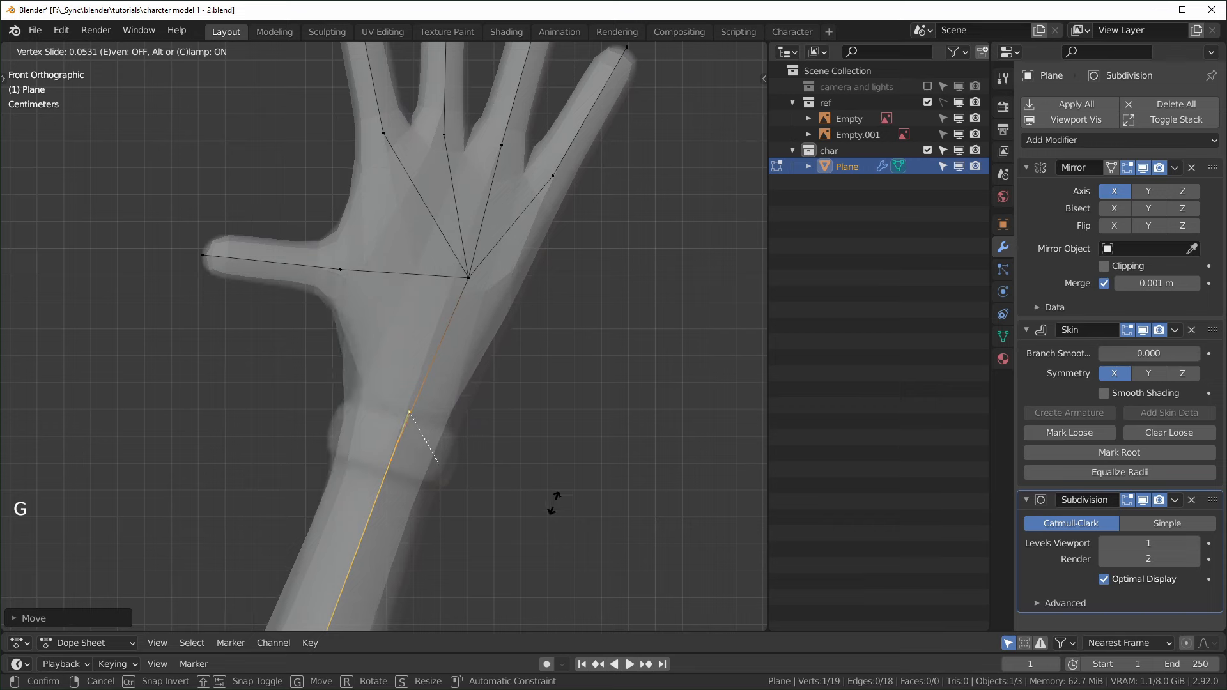
left_click(505, 444)
key("g")
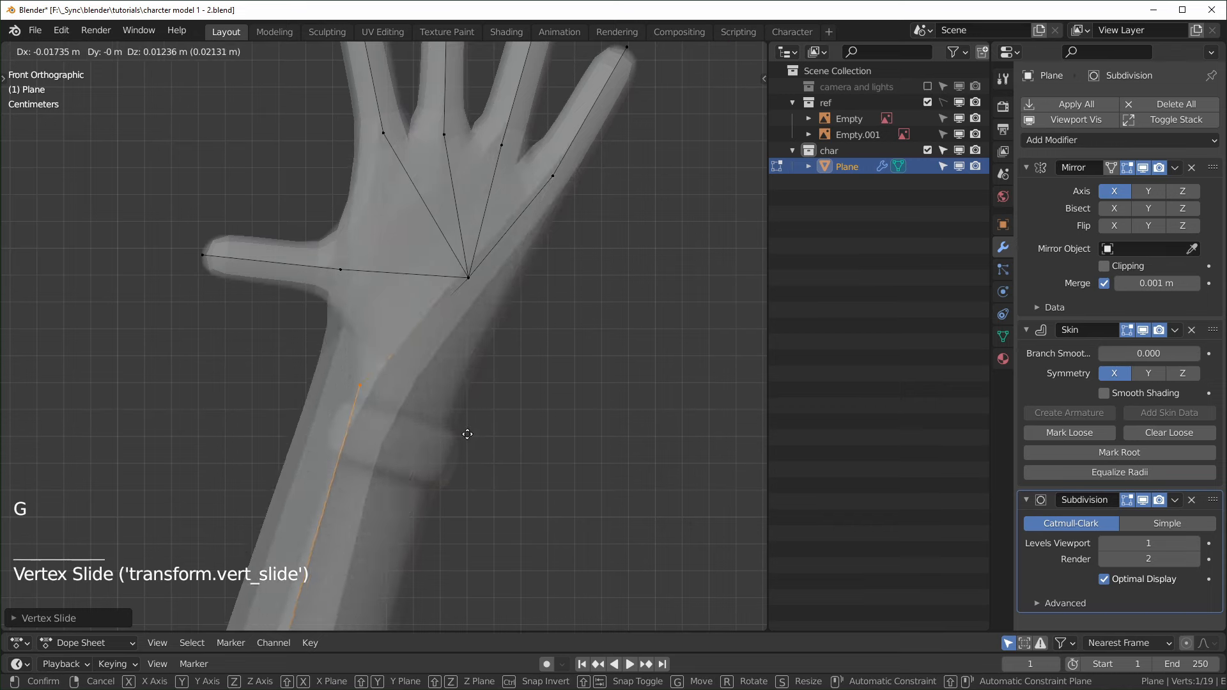
right_click(527, 452)
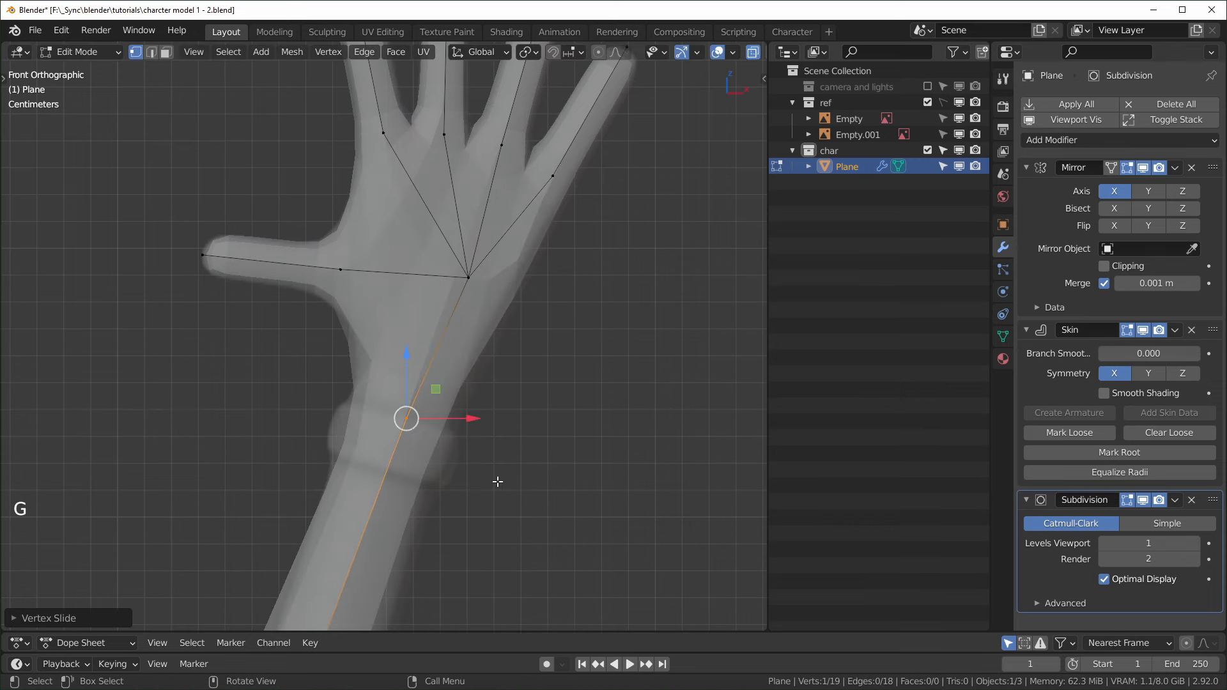
key("g")
key("g")
left_click(469, 337)
- Move the elbow vertex slightly outward and down to match the elbow in the reference image
scroll(469, 337, "down", 2)
scroll(474, 497, "down", 3)
mouse_move(474, 498)
middle_mouse_down("shift")
mouse_move(482, 482)
mouse_move(419, 501)
mouse_move(480, 504)
middle_mouse_up("shift")
scroll(420, 501, "up", 1)
left_click_drag(341, 486, 422, 539)
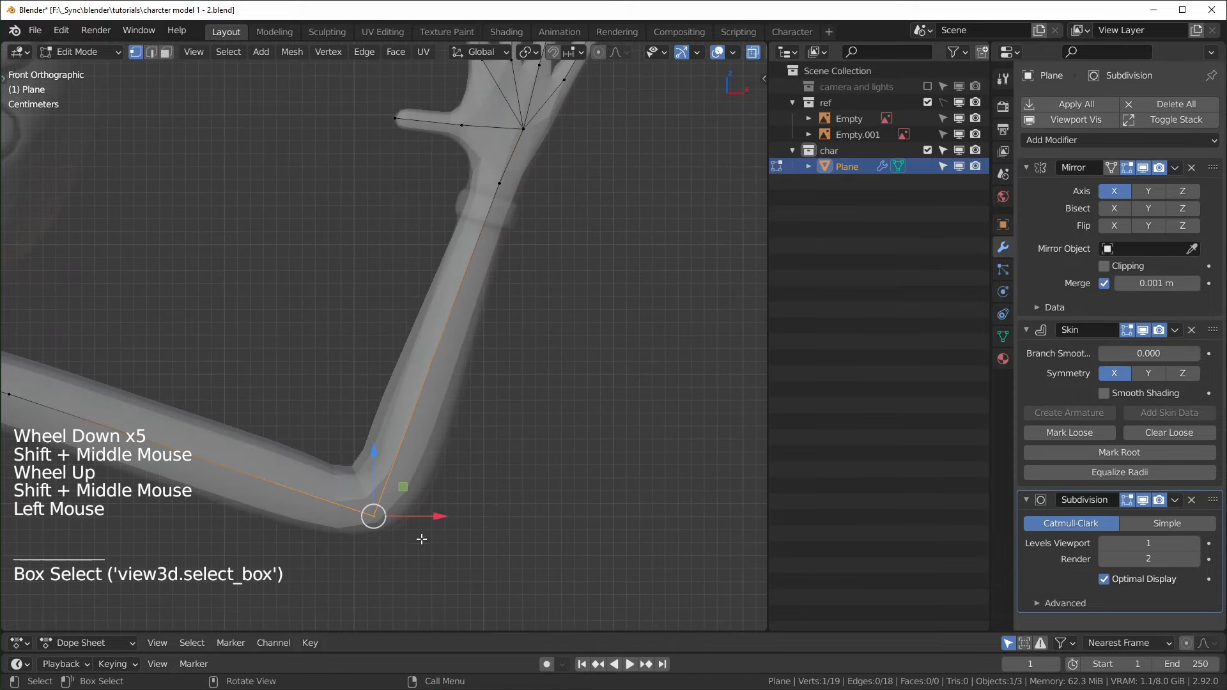
key("g")
left_click(424, 539)
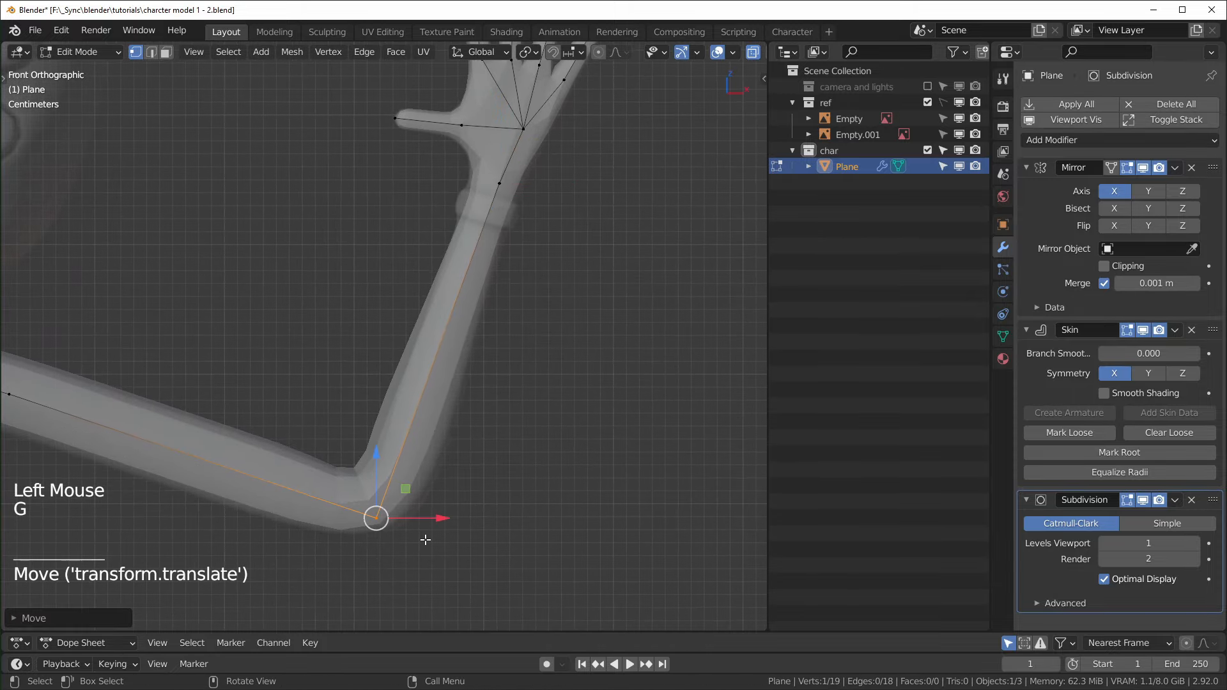
key("g")
left_click(437, 539)
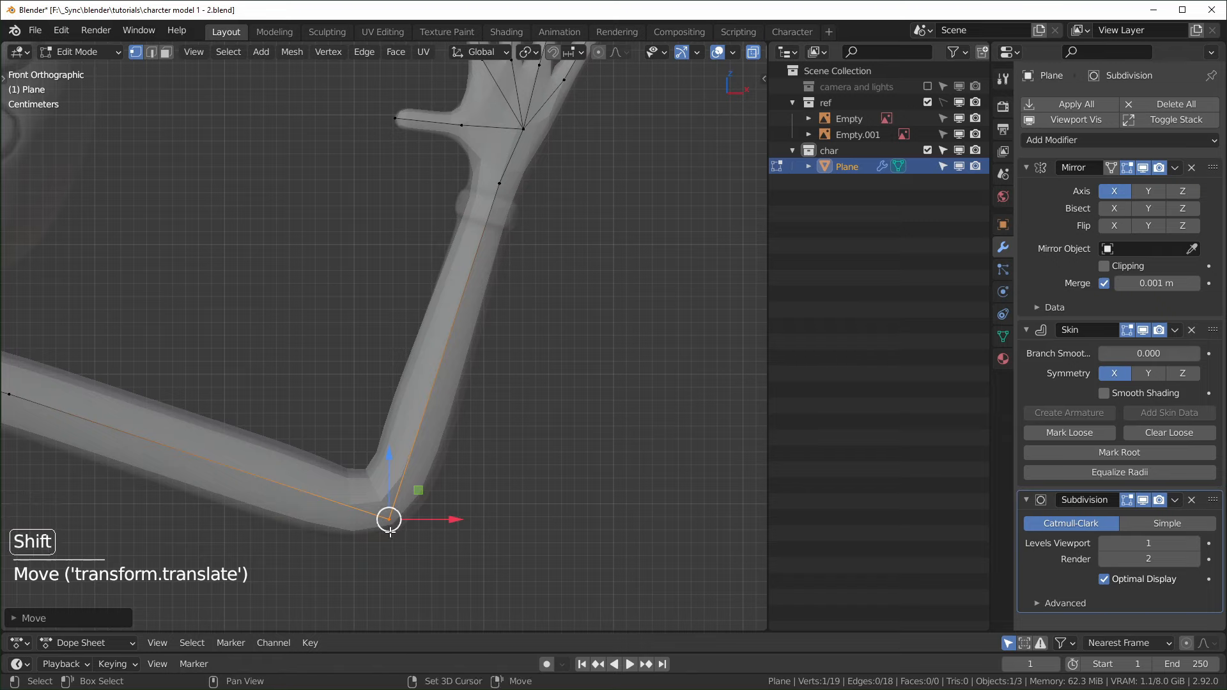
- Lower the central chest vertex between the shoulders slightly along the Z axis
middle_click_drag(438, 540, 728, 567, "shift")
left_click_drag(271, 376, 377, 455)
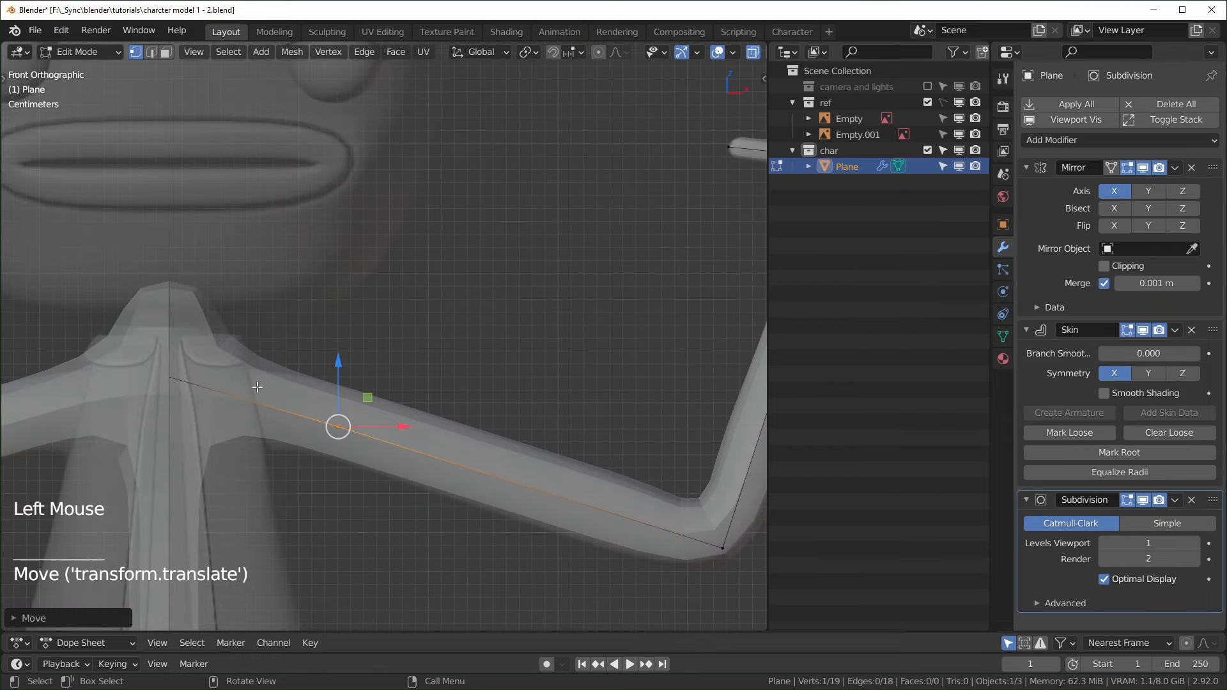
left_click_drag(143, 361, 193, 375)
left_click_drag(169, 324, 170, 345)
- Shrink the skin radius at the top vertex of the neck
middle_click_drag(180, 368, 301, 388, "shift")
left_click_drag(239, 288, 312, 317)
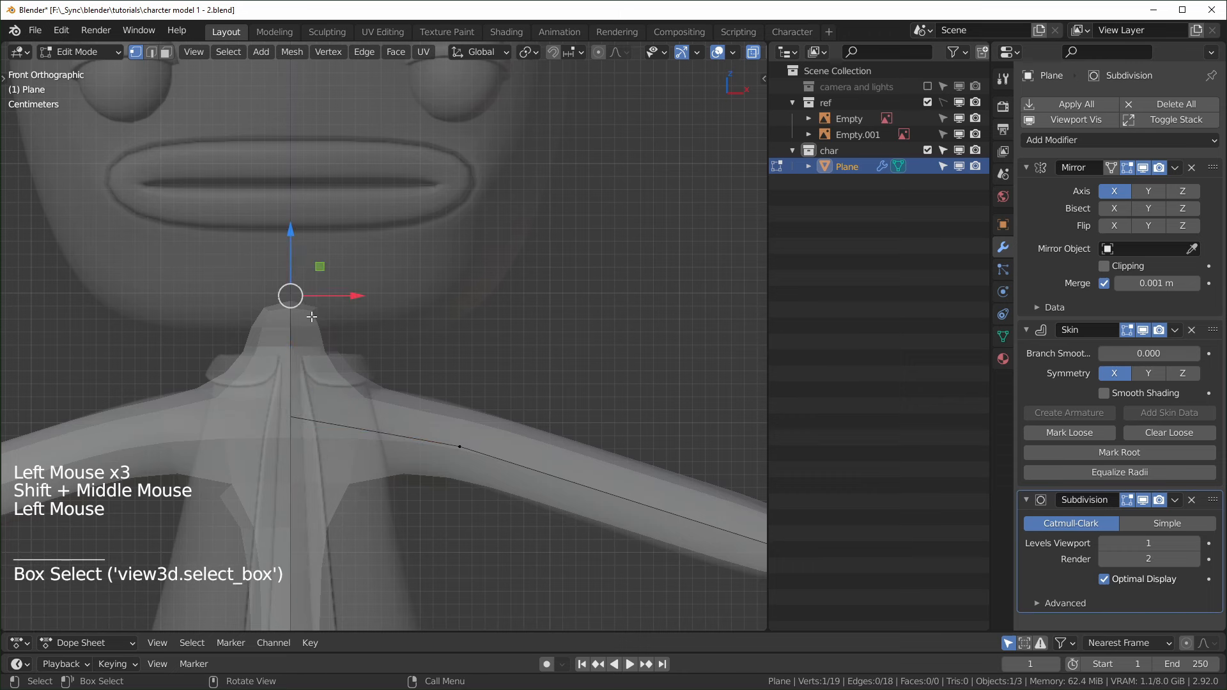
key("ctrl+a")
left_click(427, 364)
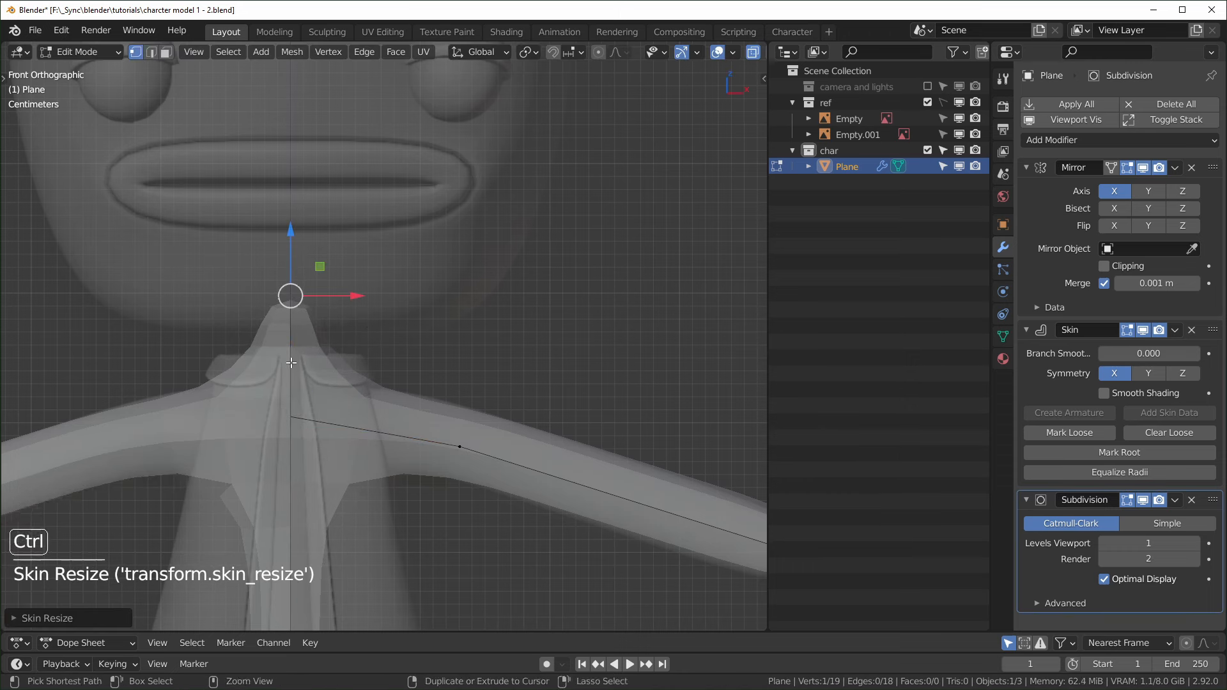
- Insert a vertex in the neck edge, lower it to the collar and fit its skin radius to the neck base
key("ctrl+r")
left_click(284, 308)
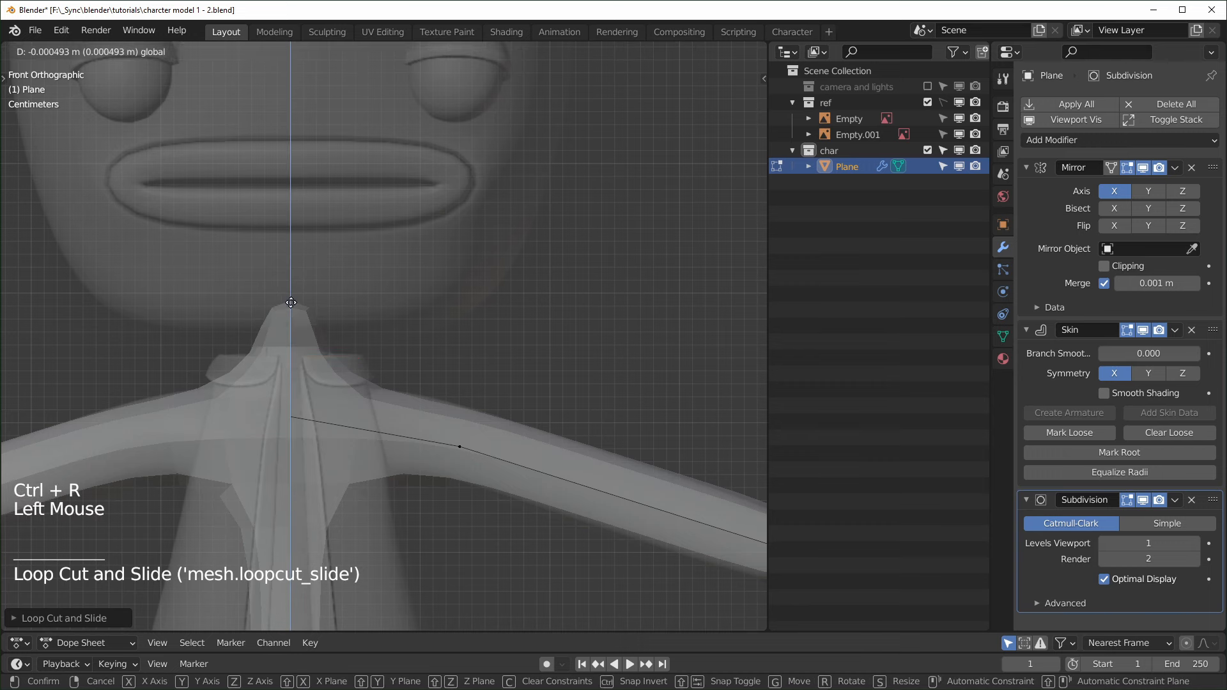
left_click(294, 323)
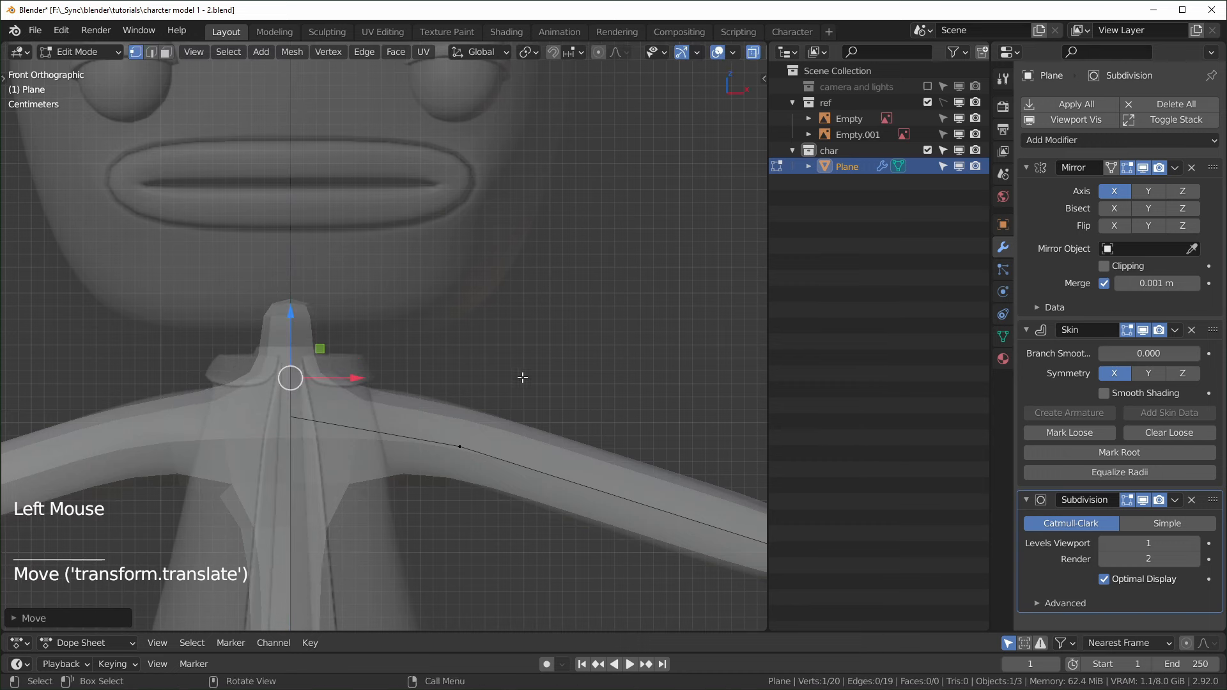
key("ctrl+a")
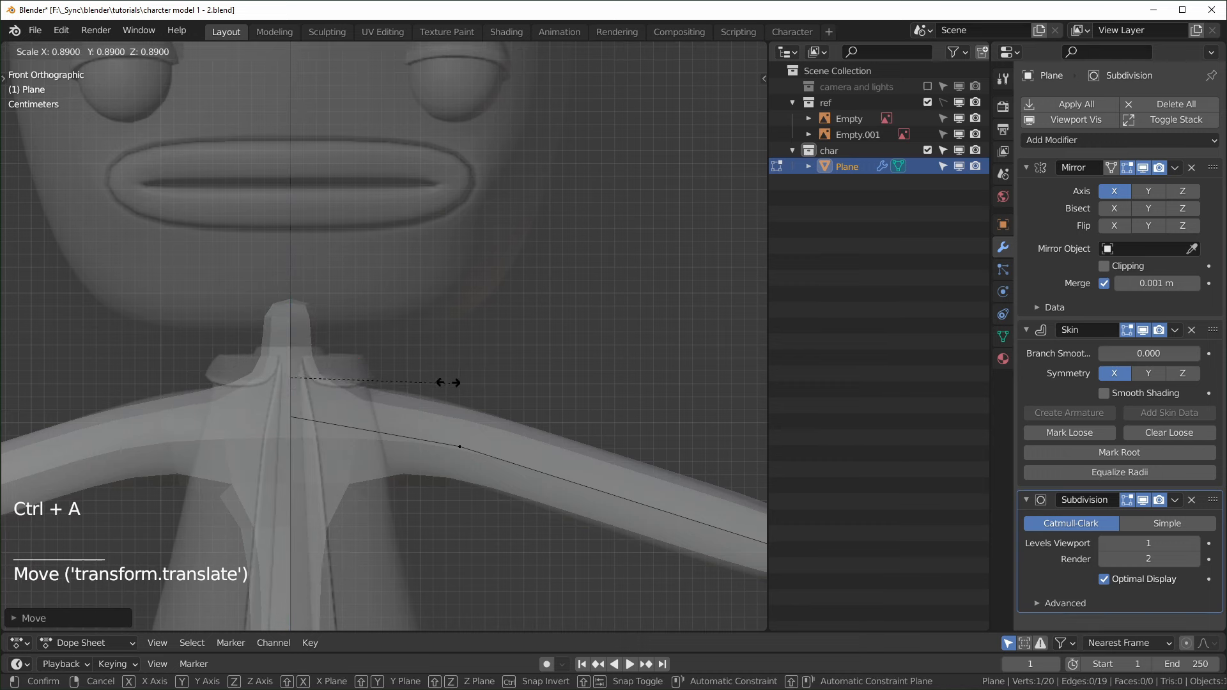
left_click(509, 396)
middle_click_drag(509, 396, 526, 384, "shift")
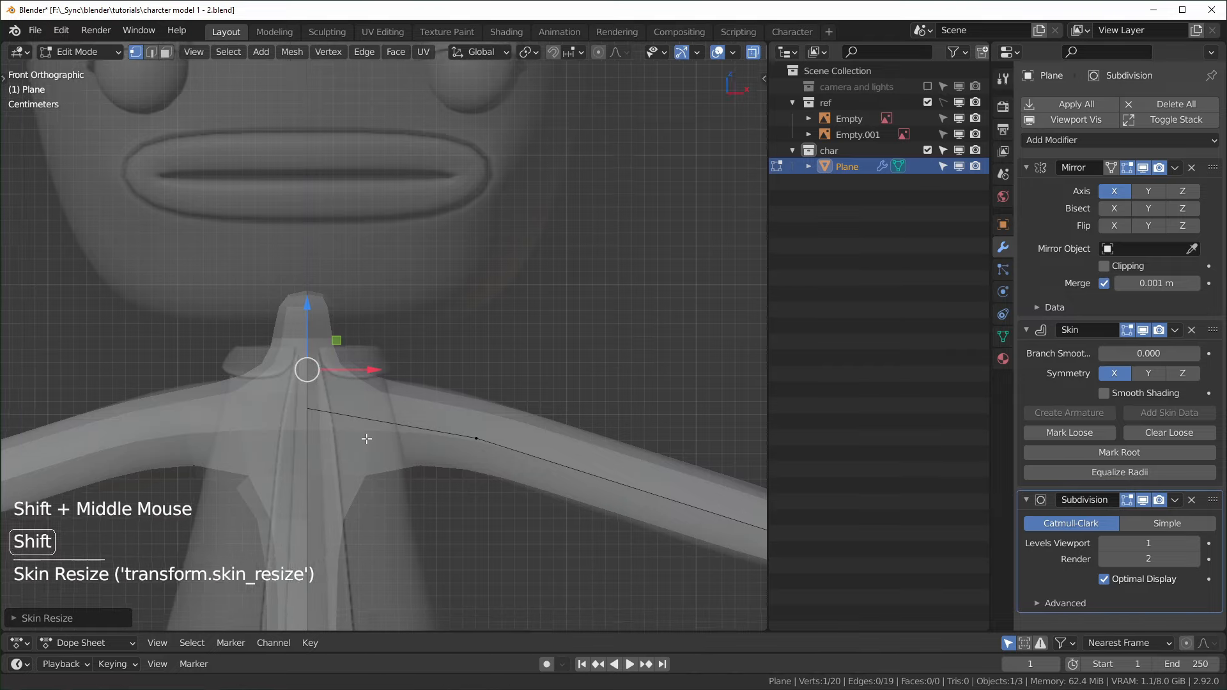
- Enlarge the skin radius at the central pelvis vertex to fill out the hips of the reference
scroll(525, 384, "down", 2)
middle_click_drag(486, 498, 474, 332, "shift")
middle_click_drag(505, 402, 444, 382, "shift")
key("KP_1")
scroll(455, 432, "down", 4)
scroll(430, 403, "up", 2)
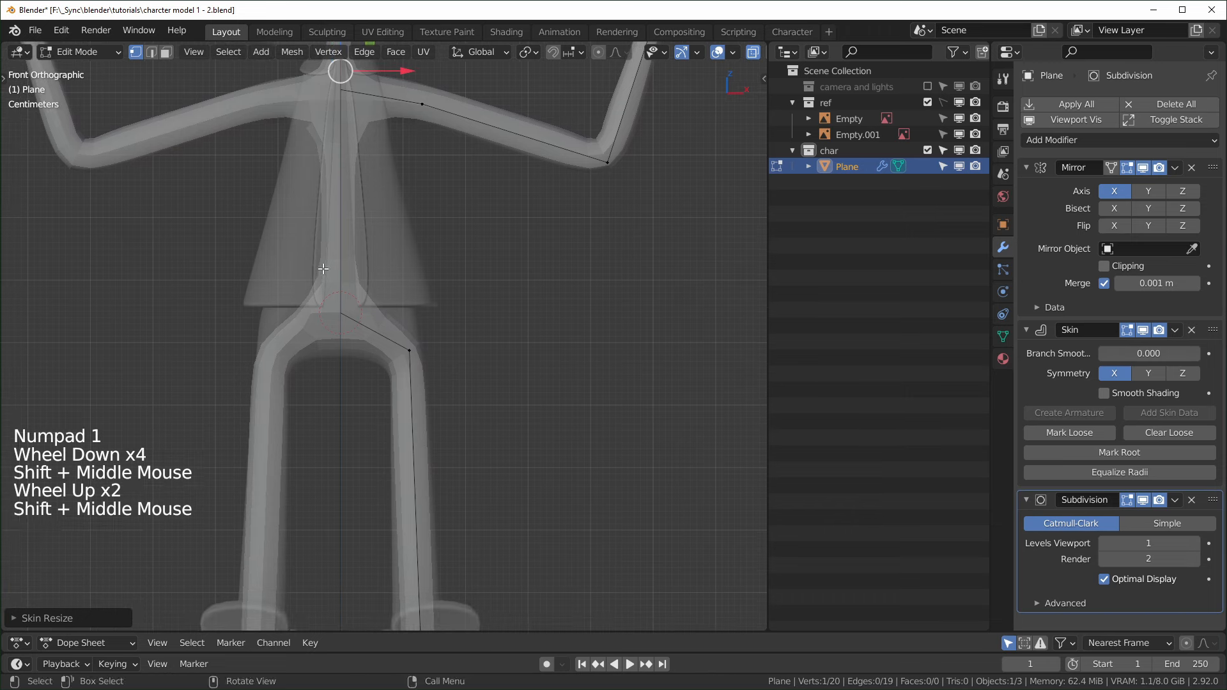
left_click_drag(301, 275, 374, 338)
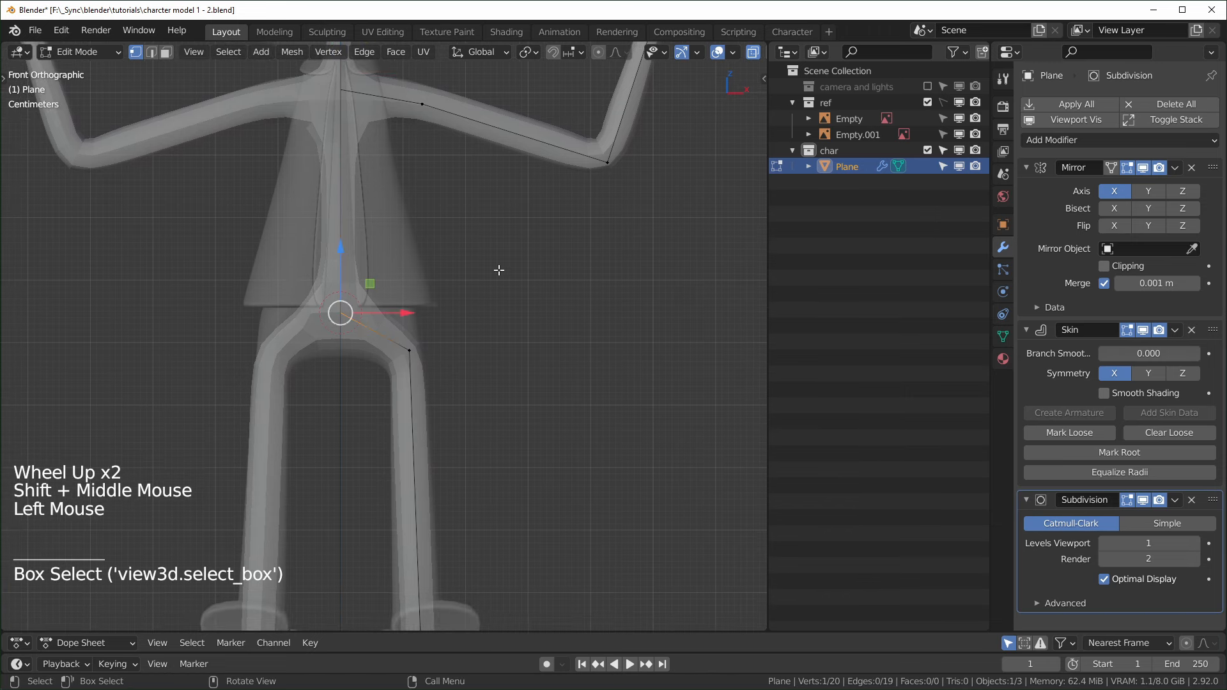
key("ctrl+a")
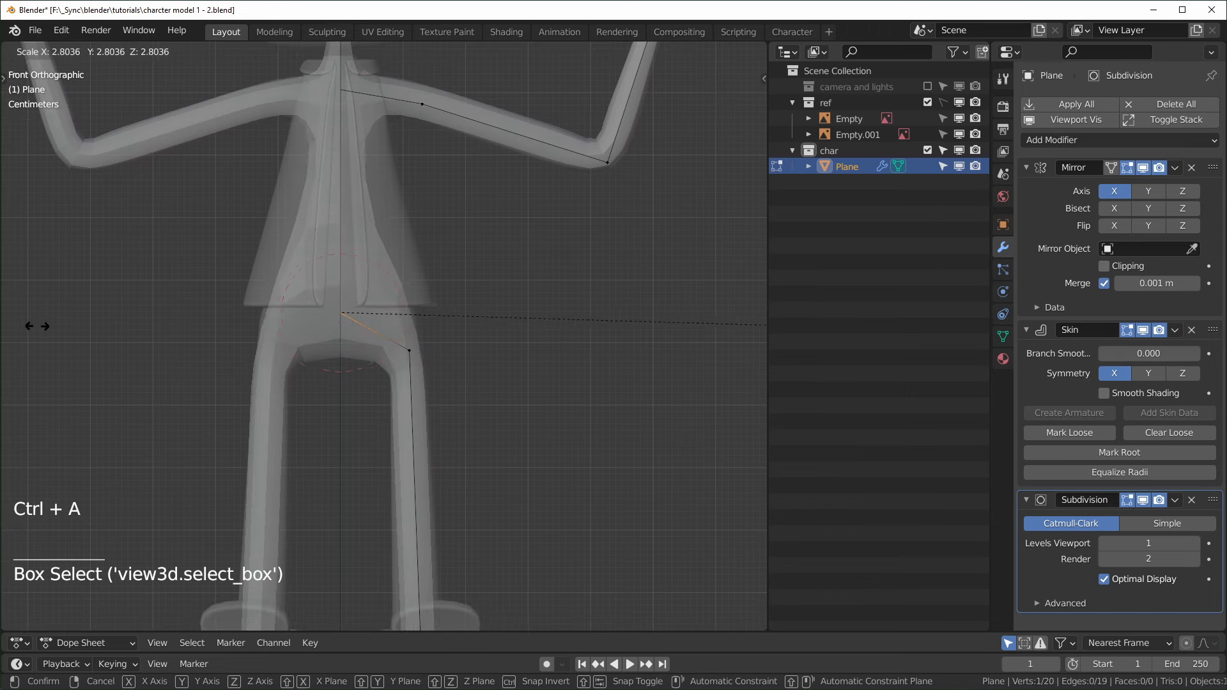
left_click(79, 334)
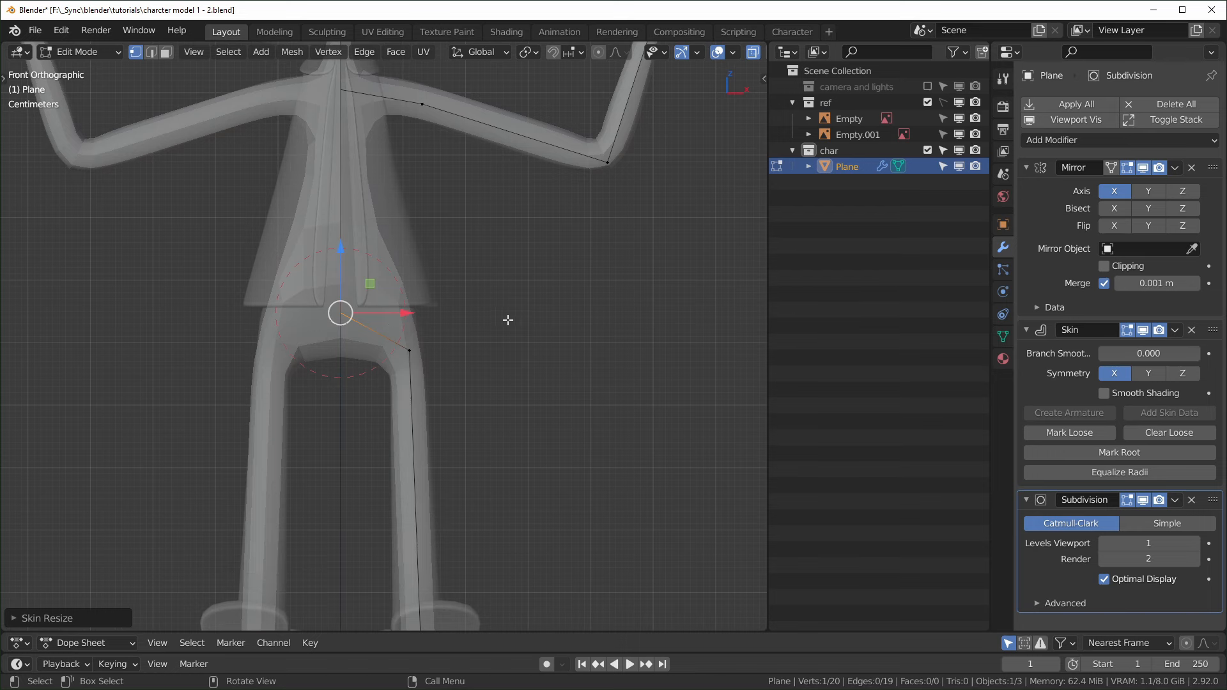
- Insert a vertex midway along the torso edge, enlarge its skin radius about 1.7 times and check the torso from the side
middle_click_drag(421, 298, 432, 344, "shift")
middle_click_drag(423, 158, 426, 180, "shift")
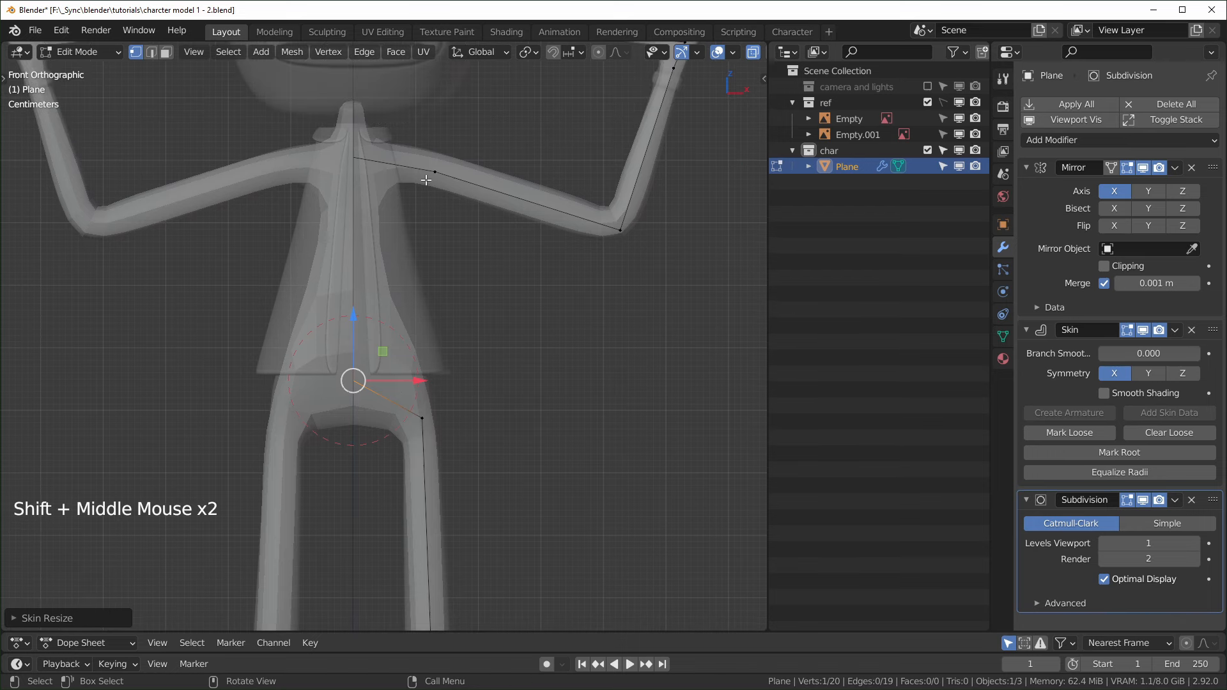
key("ctrl+r")
left_click(361, 283)
key("alt+z")
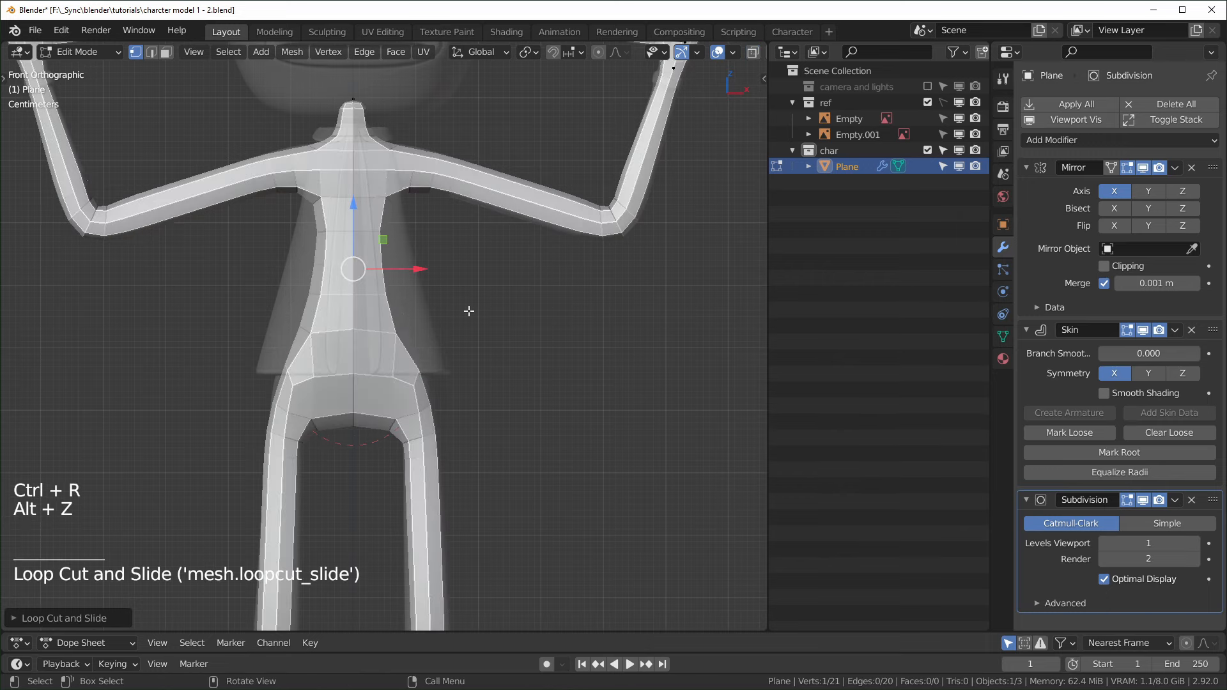
key("KP_3")
key("KP_1")
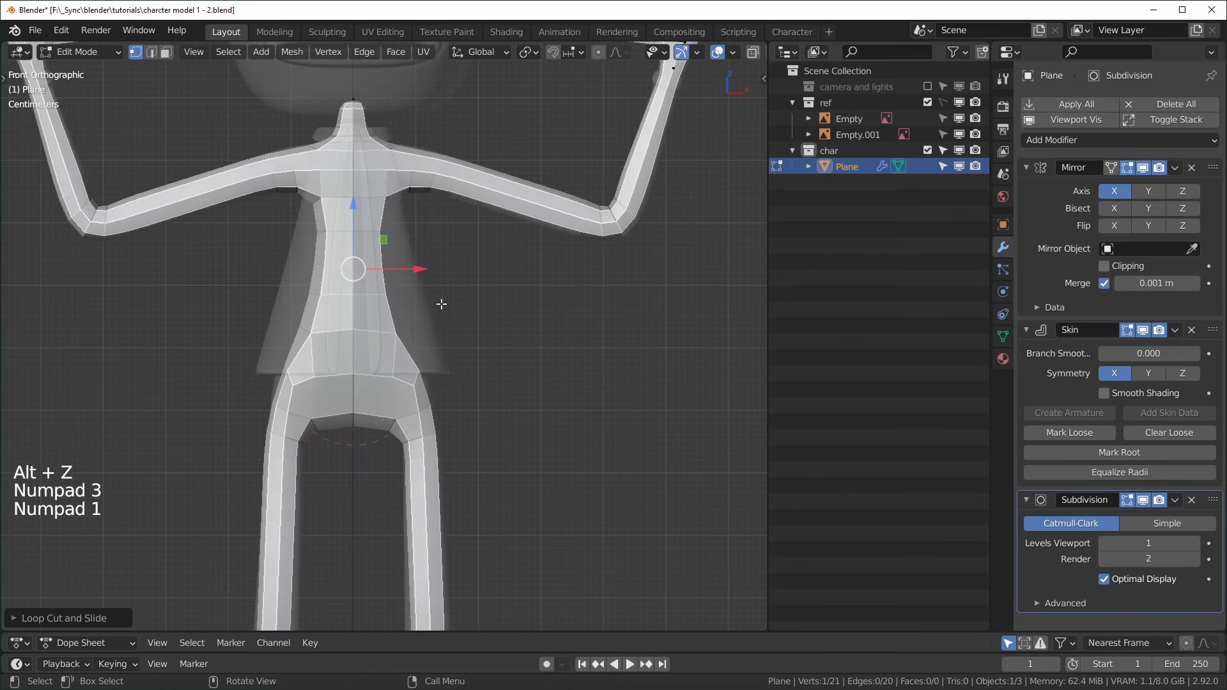
key("ctrl+a")
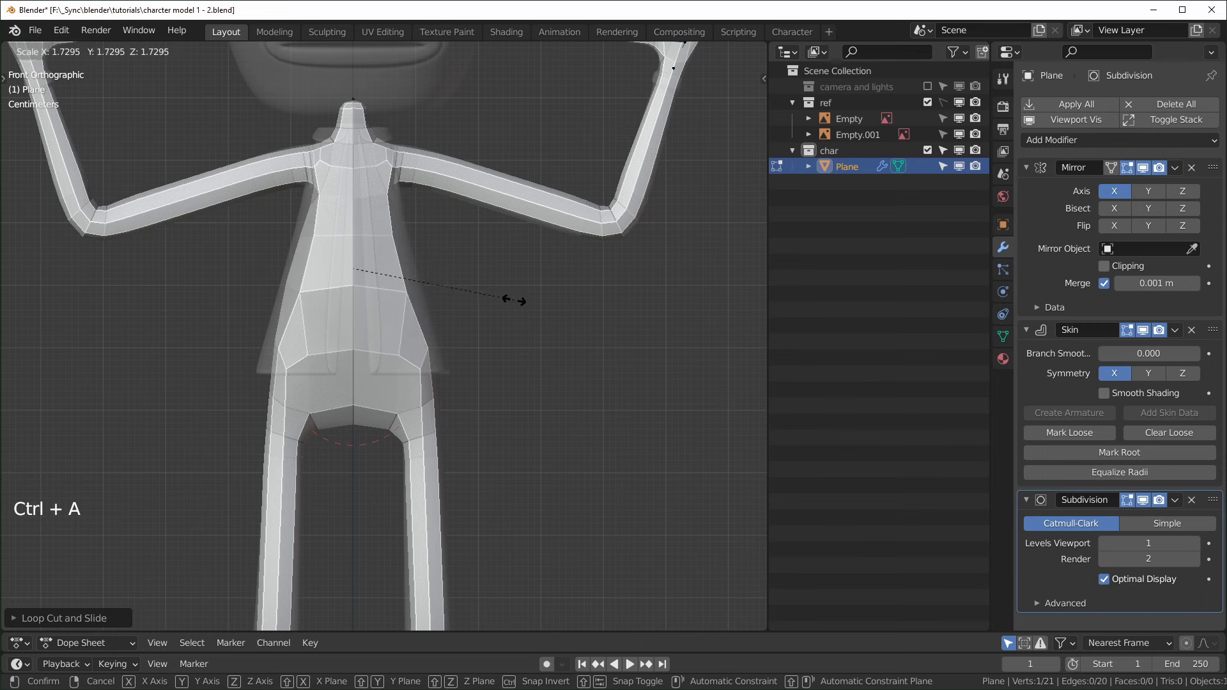
left_click(515, 300)
key("KP_3")
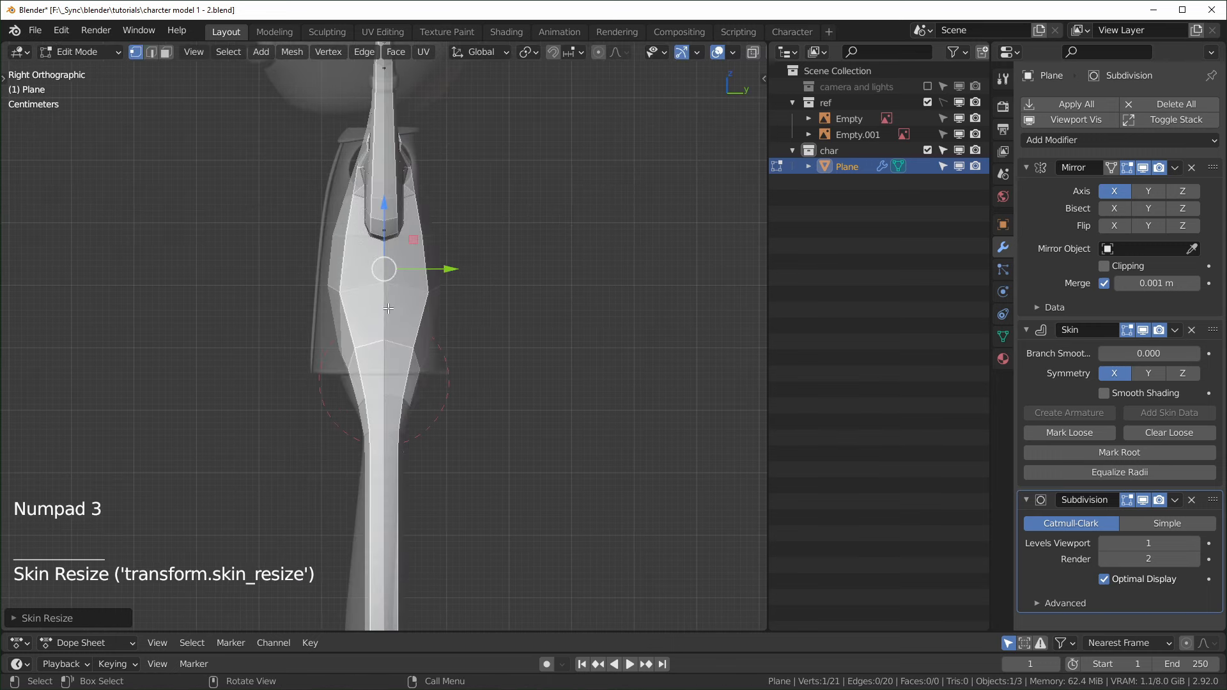
- Lower the mid-torso vertex along the Z axis to just above the pelvis vertex, checking the shape from other angles
left_click_drag(387, 215, 391, 269)
key("alt+z")
middle_click_drag(391, 269, 347, 273)
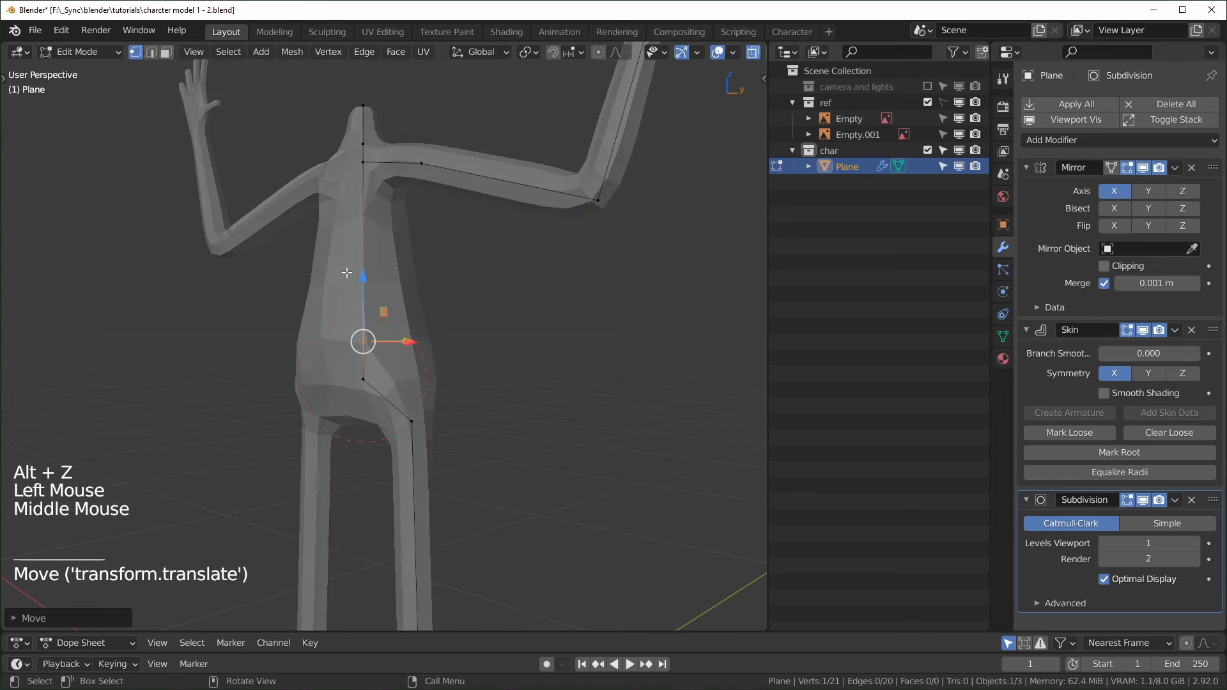
left_click_drag(363, 276, 386, 290)
key("KP_3")
key("KP_1")
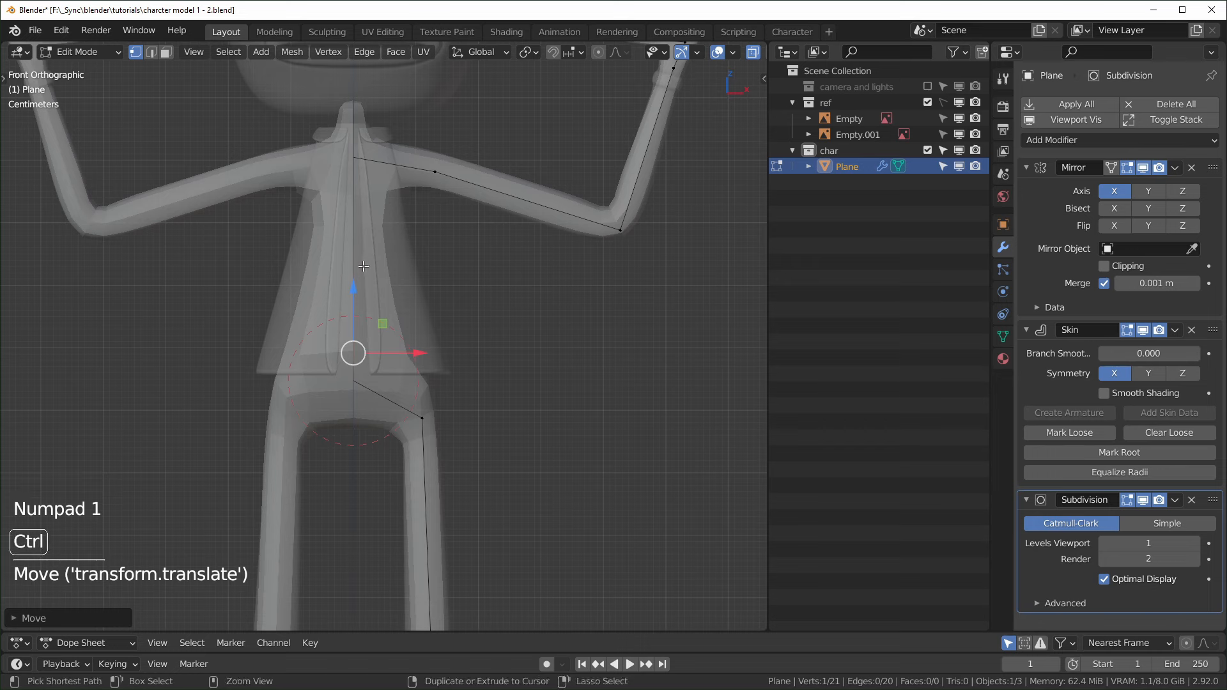
- Insert a vertex in the upper torso edge, raise it to about Z 0.998 m and adjust its skin radius
key("ctrl+r")
left_click(358, 205)
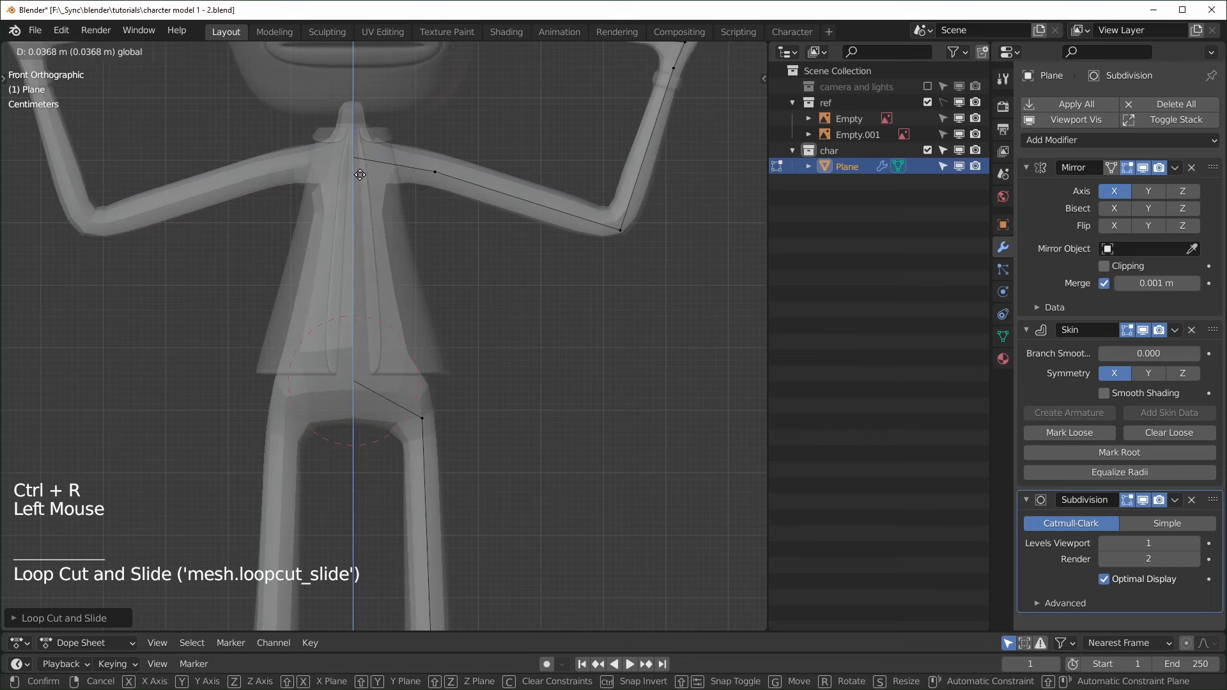
left_click_drag(360, 174, 358, 160)
key("ctrl+a")
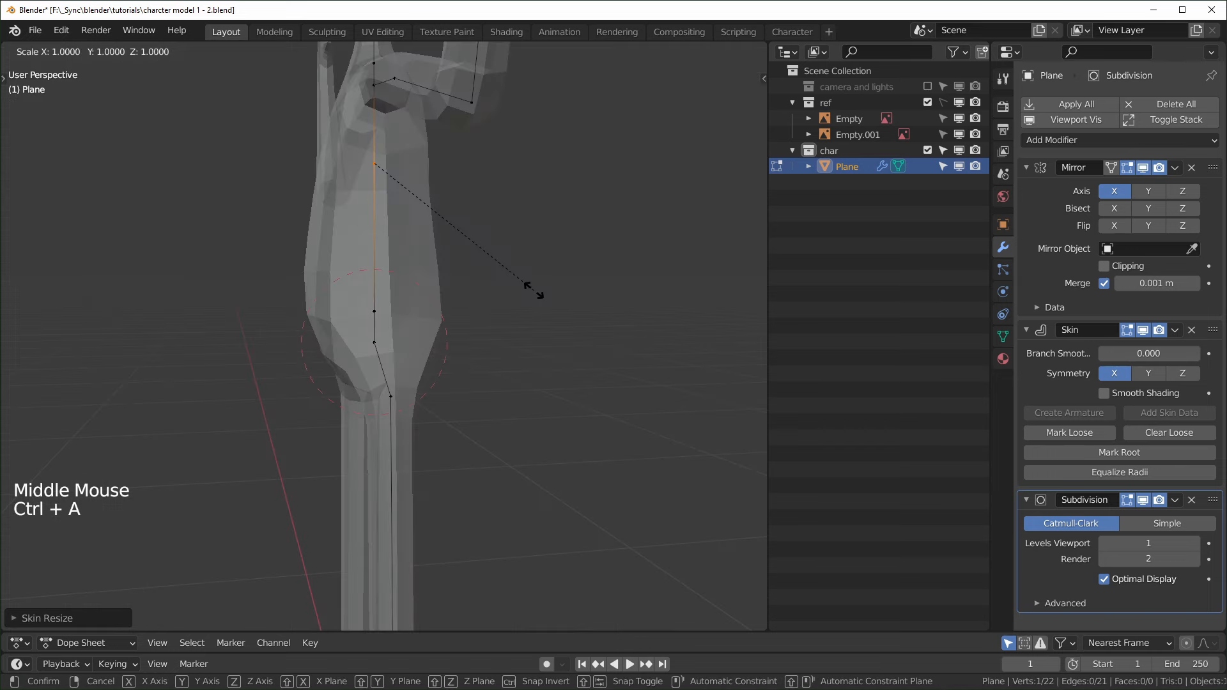
left_click(534, 267)
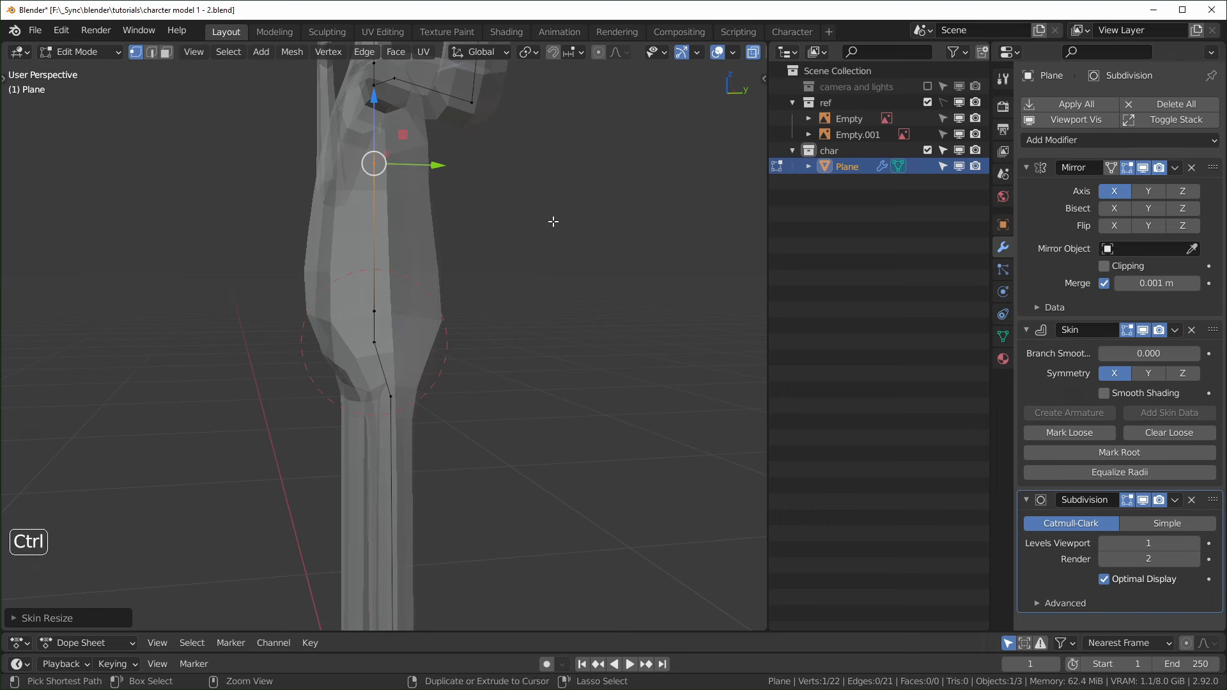
- Try to resize the skin radius of the upper torso vertex along only the X or Y axis
key("ctrl+a")
key("x")
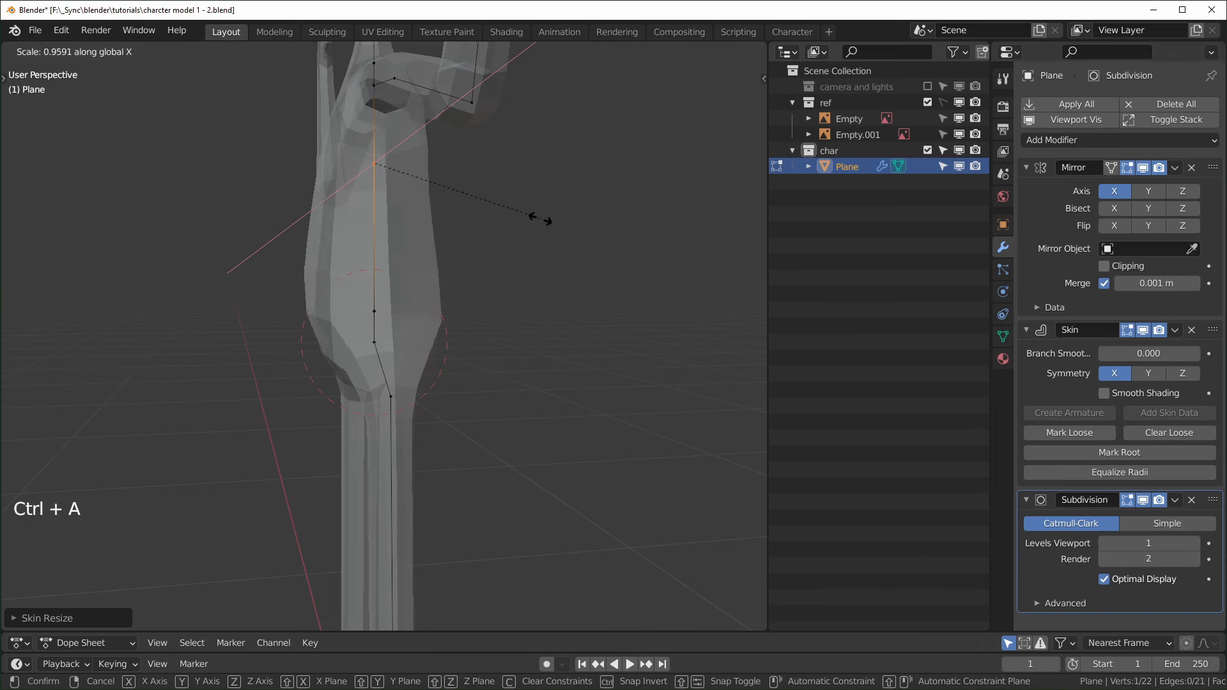
key("y")
left_click(519, 214)
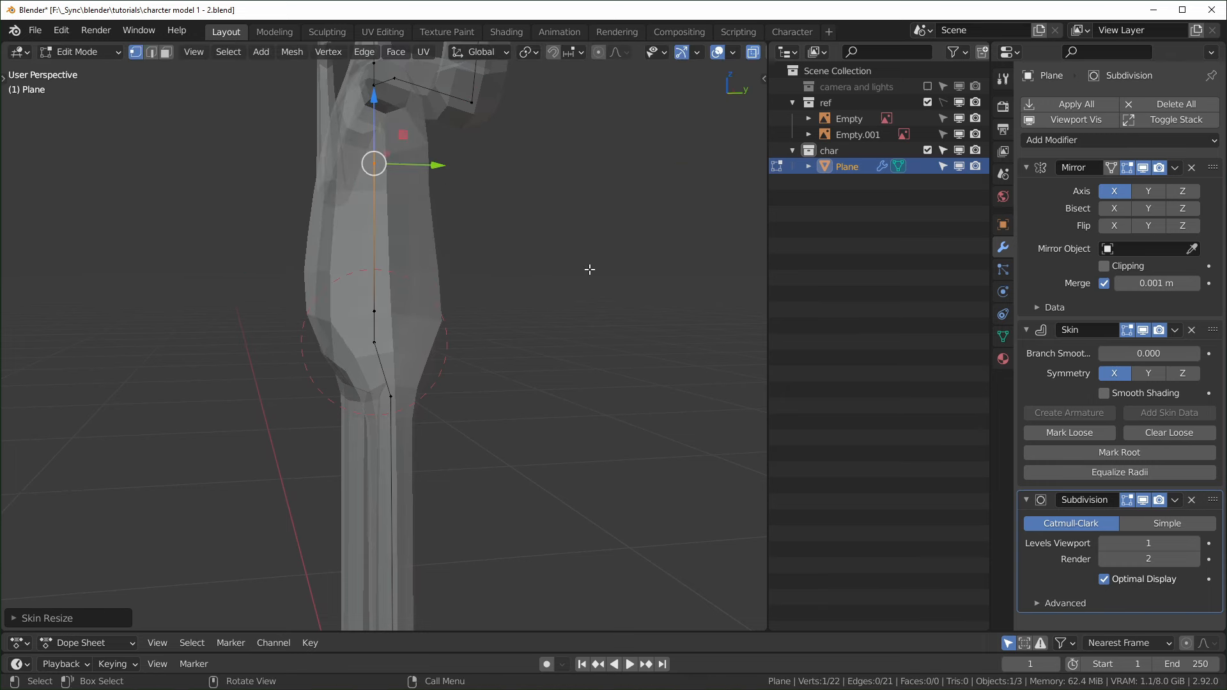
- Set the upper torso vertex's skin radius to 0.080 in X and 0.064 in Y
key("n")
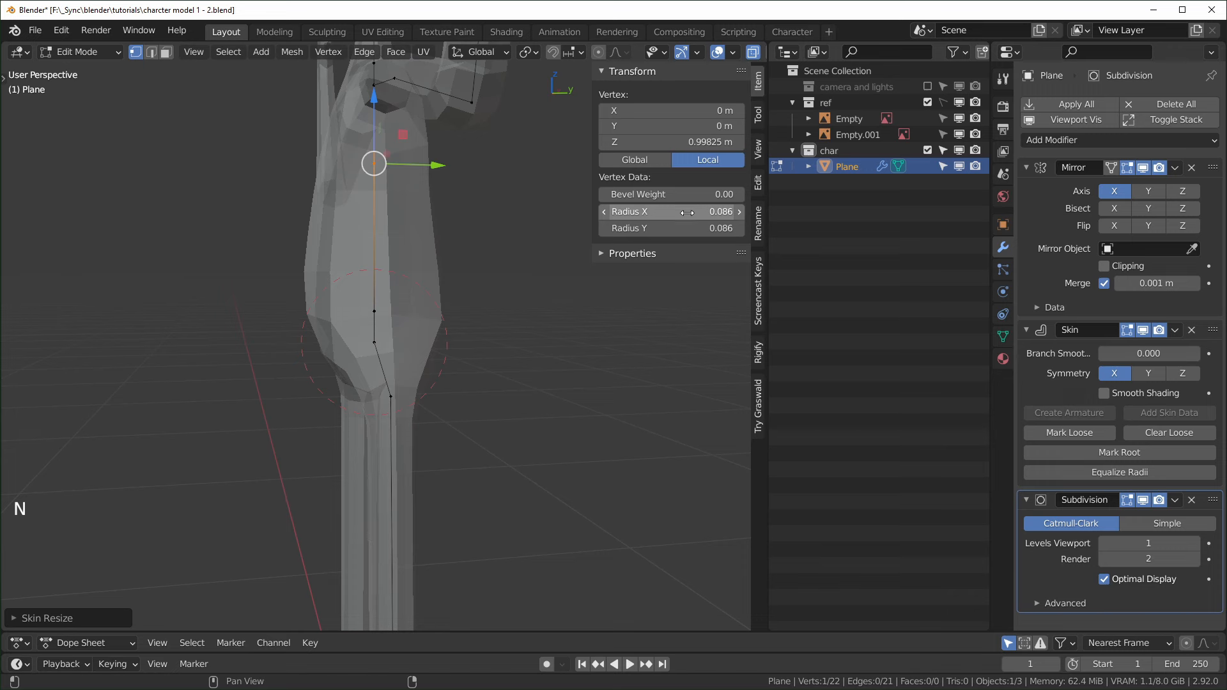
left_click_drag(695, 212, 673, 228)
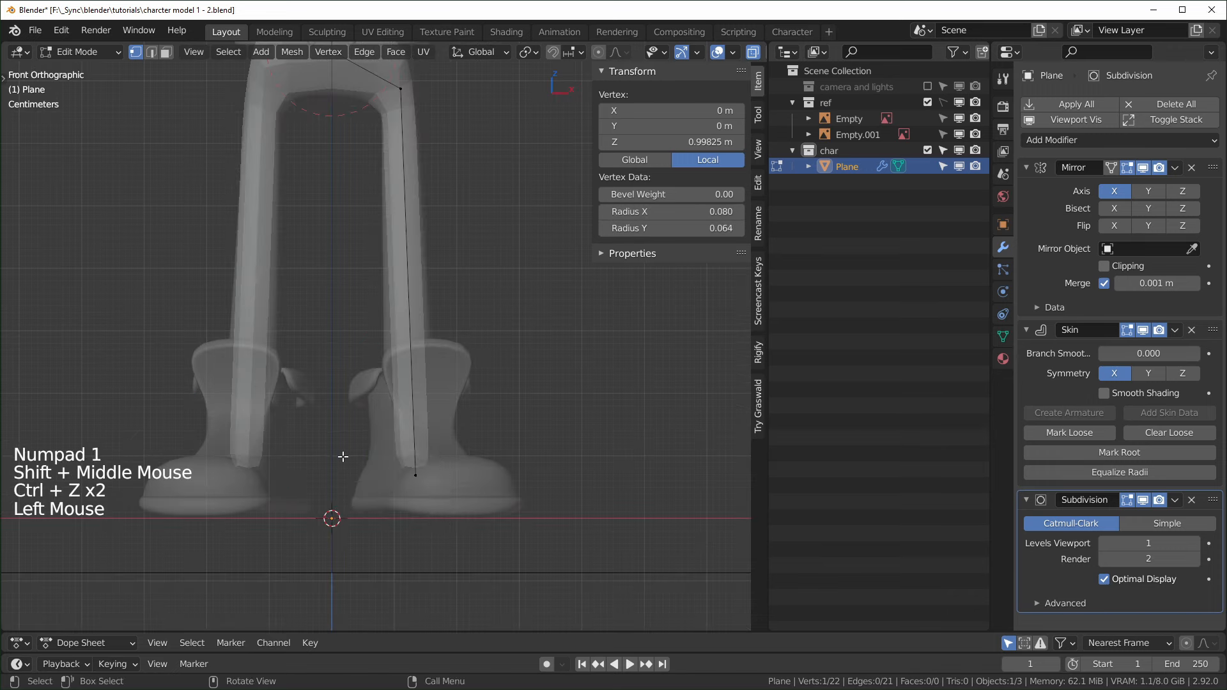
- Enlarge the skin radius at the ankle vertex to 0.047 and check the legs without see-through display
left_click_drag(342, 452, 451, 524)
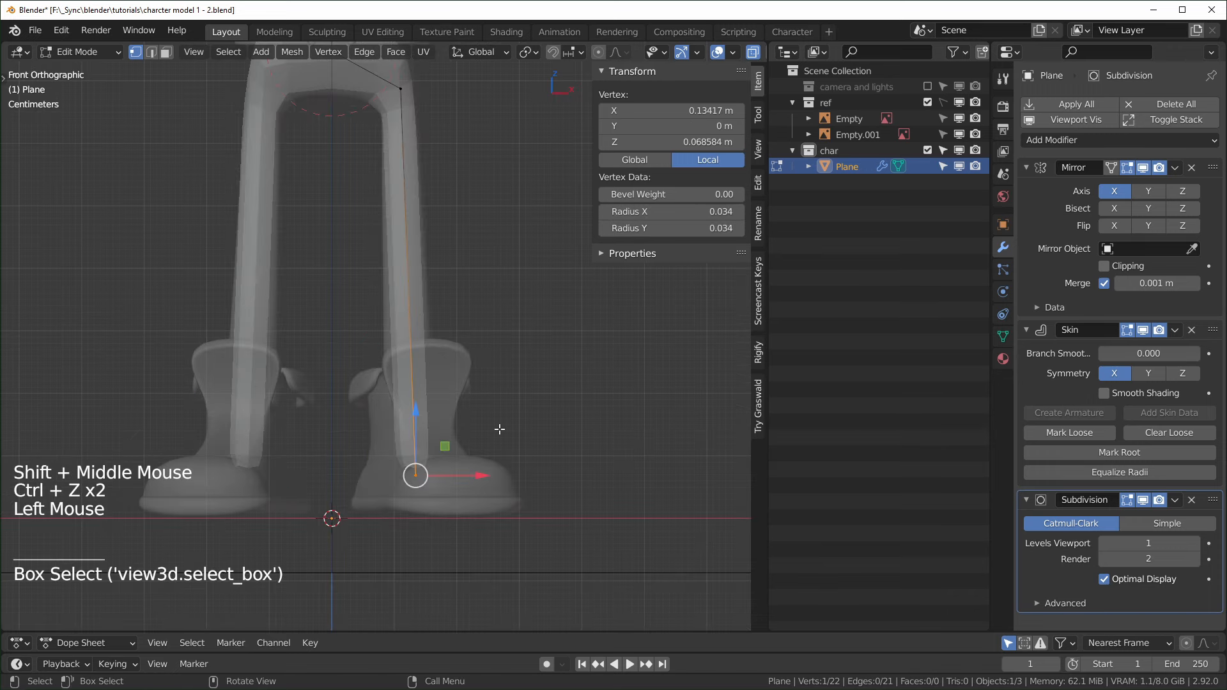
key("ctrl+a")
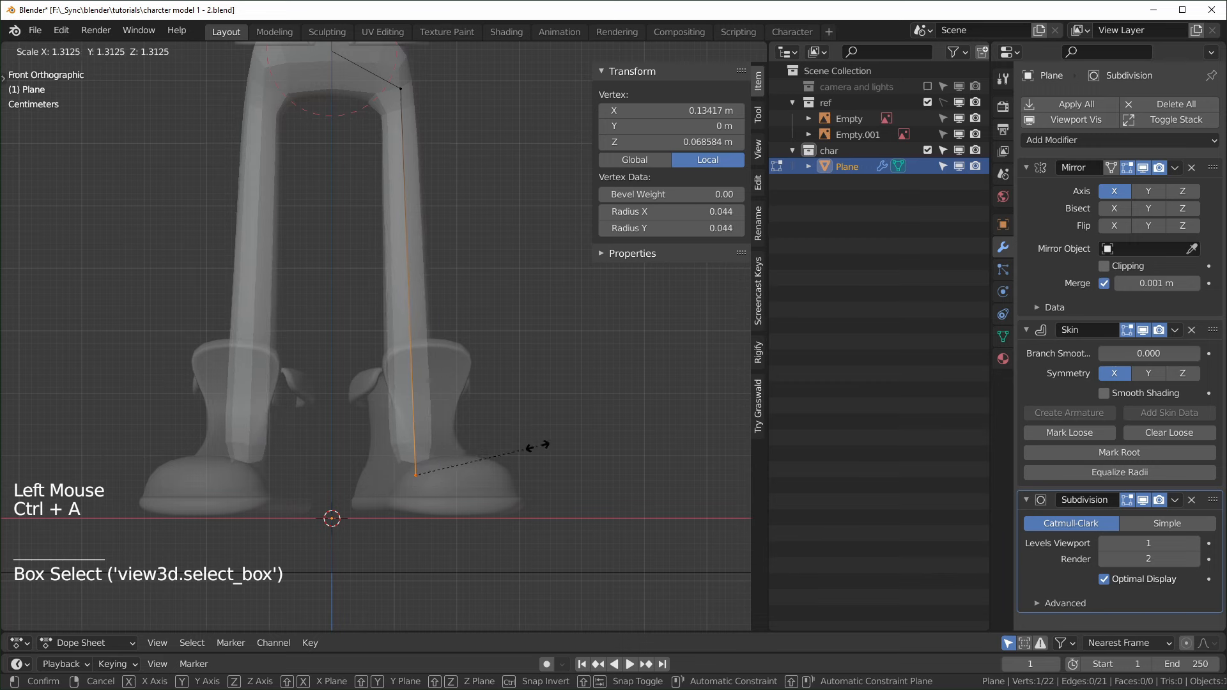
left_click(547, 453)
key("alt+z")
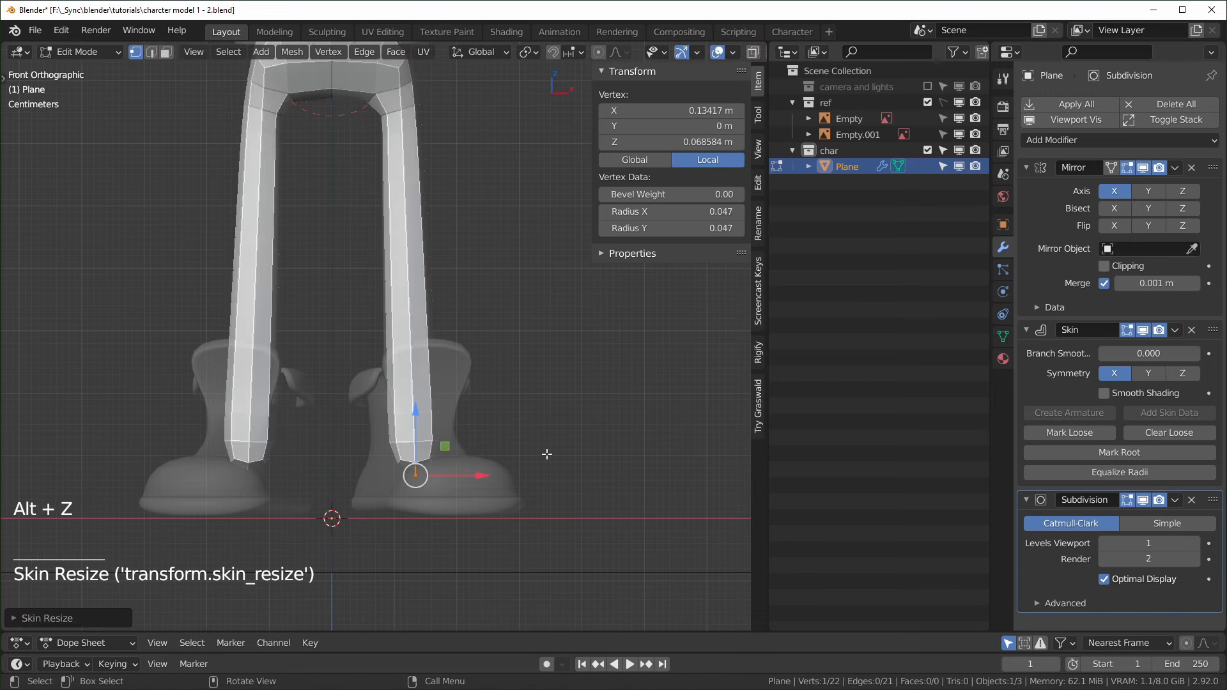
key("alt+z")
middle_click_drag(443, 144, 452, 252, "shift")
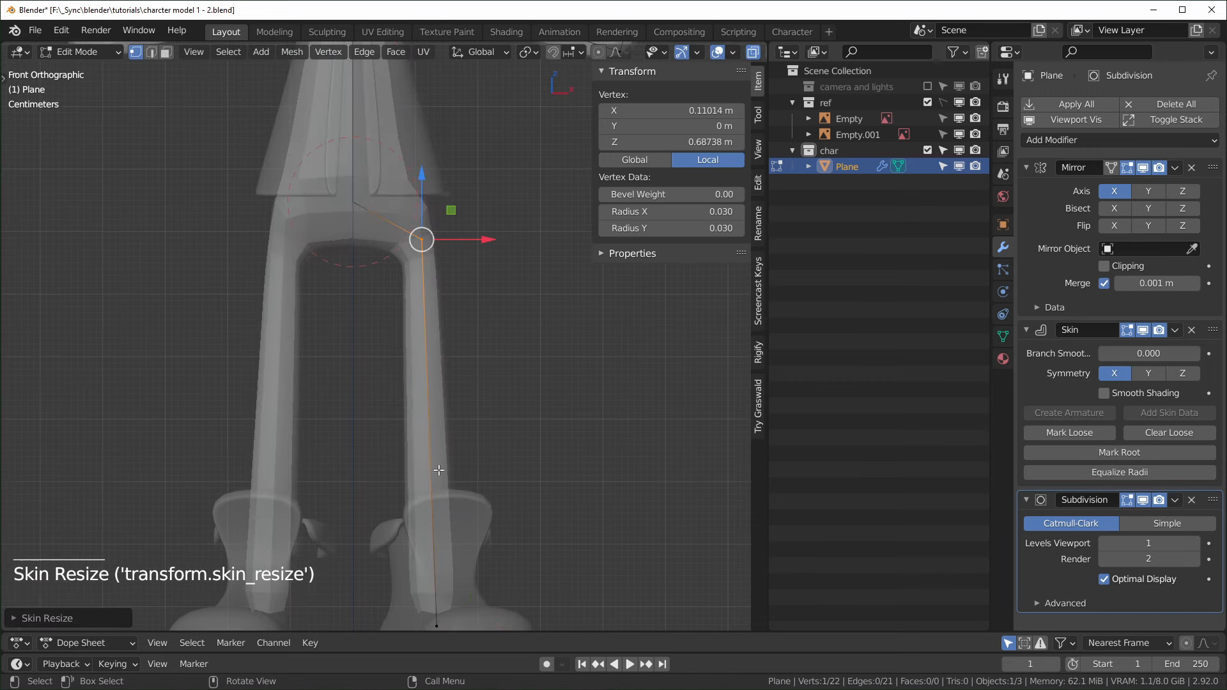
- Insert a loop cut along the leg edge between hip and ankle, working from the side view
key("KP_3")
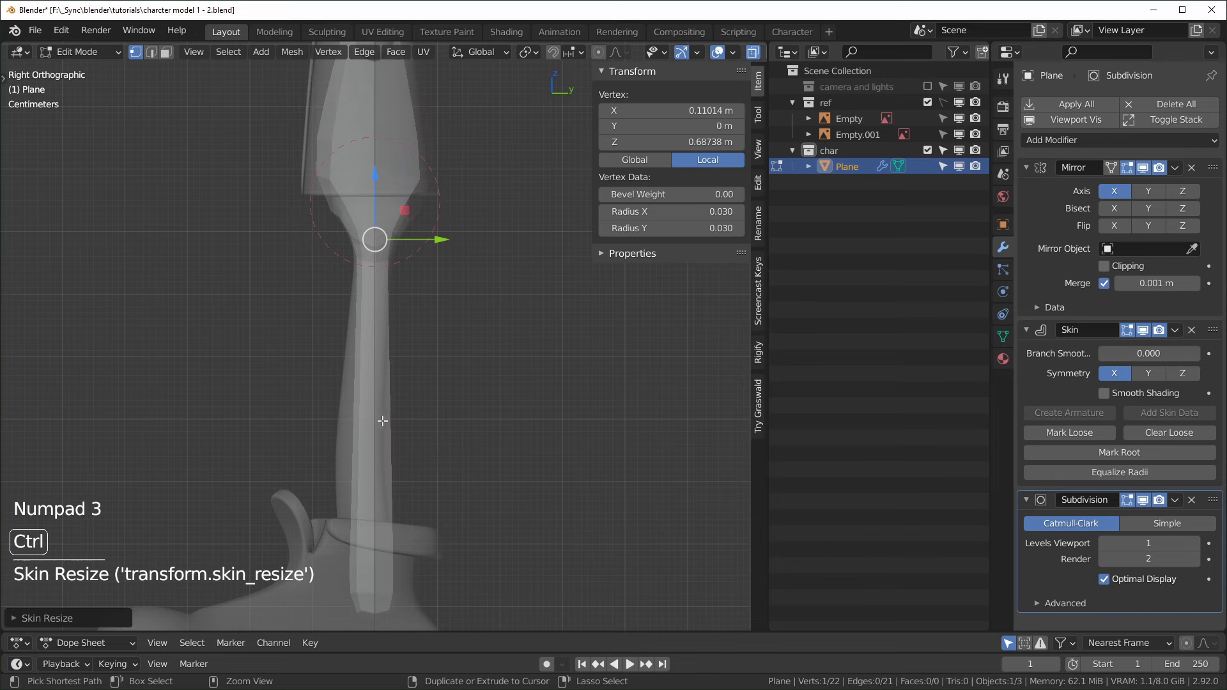
key("ctrl+r")
left_click(428, 436)
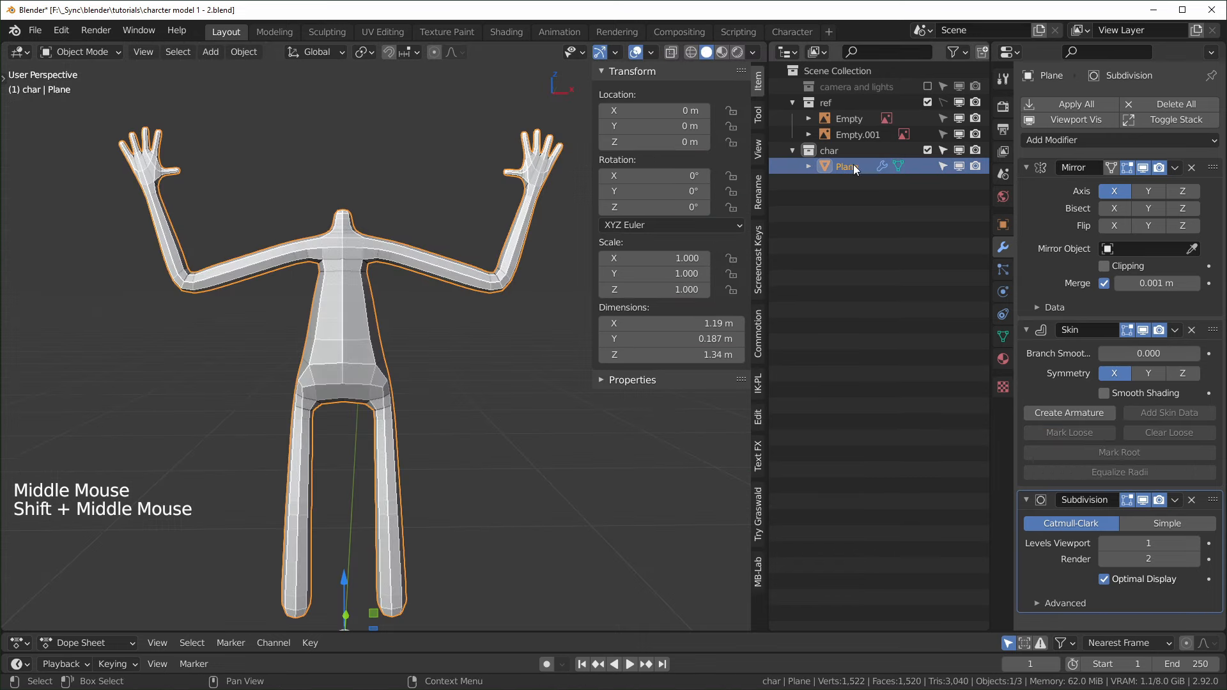
- Rename the Plane object as "body rough"
left_click(850, 164)
double_click(850, 164)
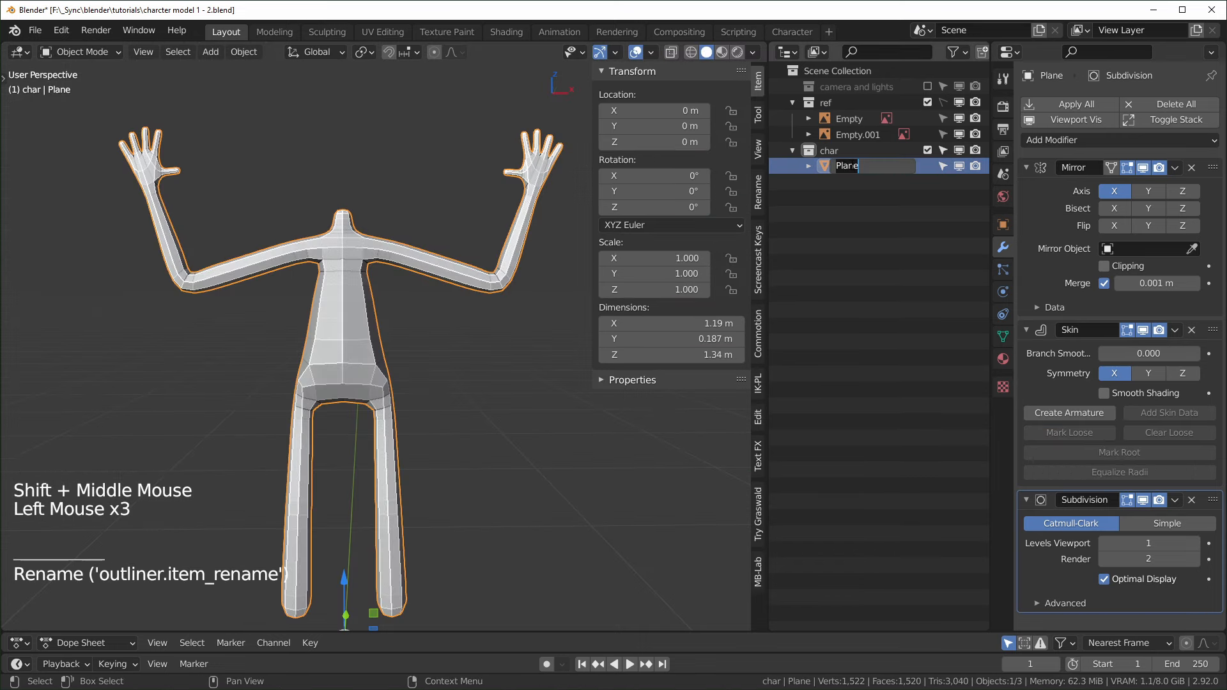
type("body rough")
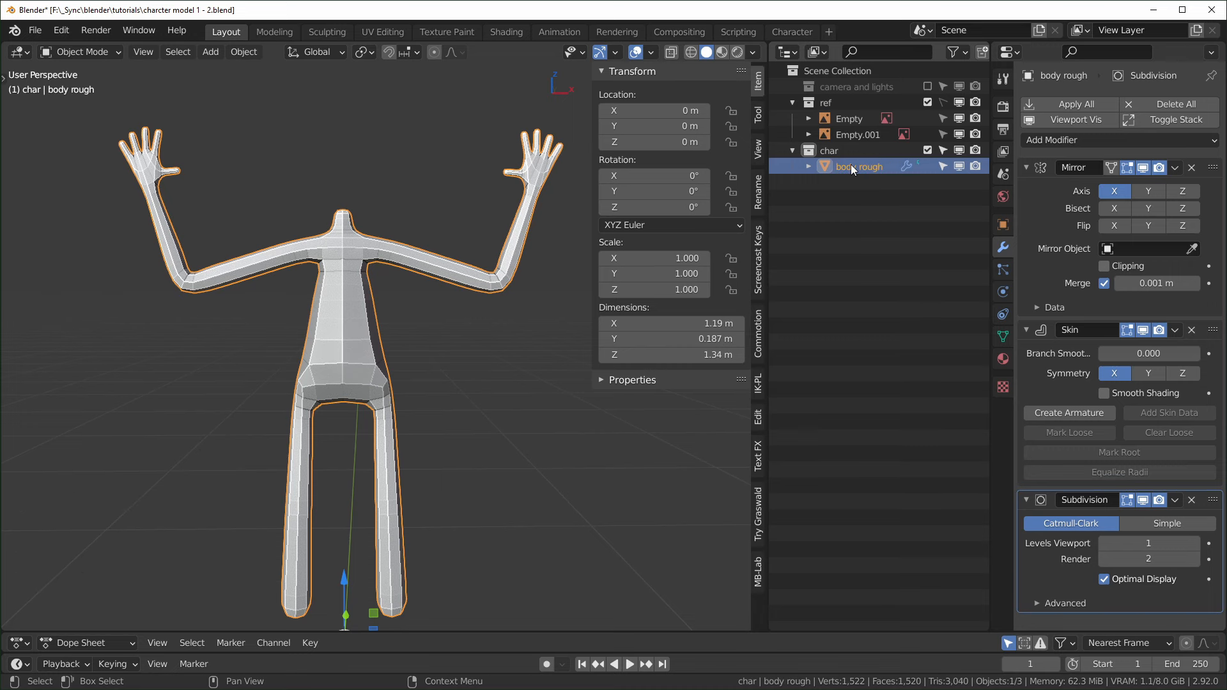
key("Return")
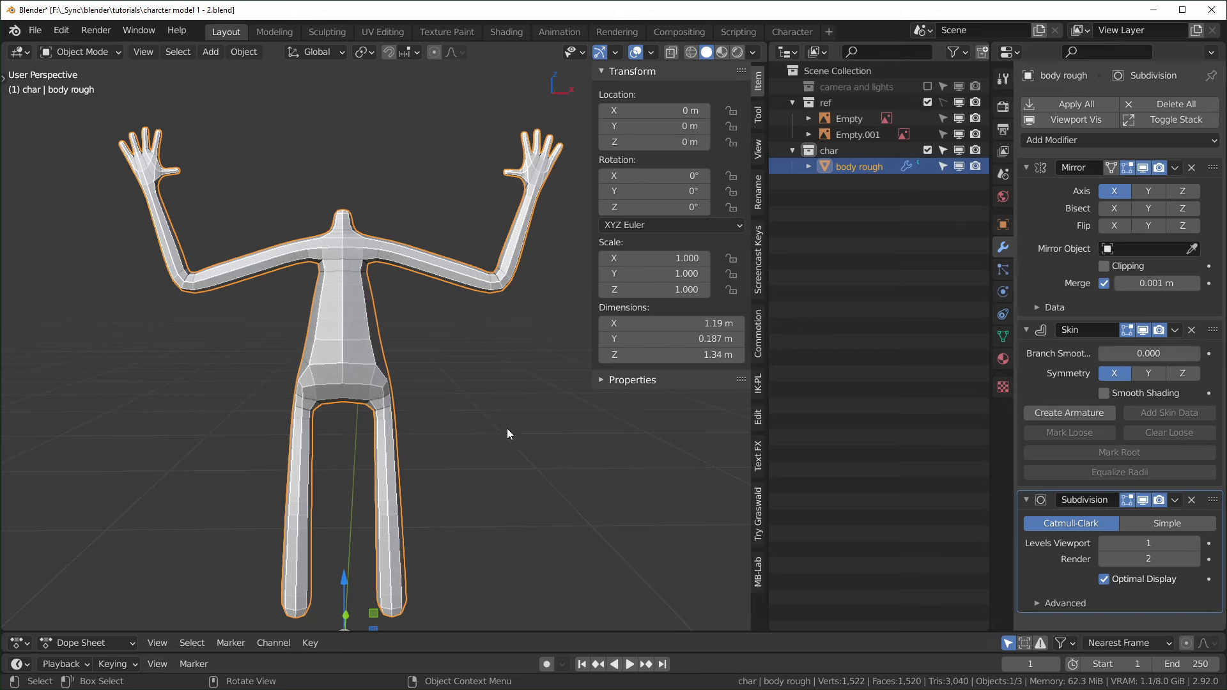
- Duplicate body rough in place and disable the original for selection, viewport display and rendering
key("shift+d")
right_click(466, 425)
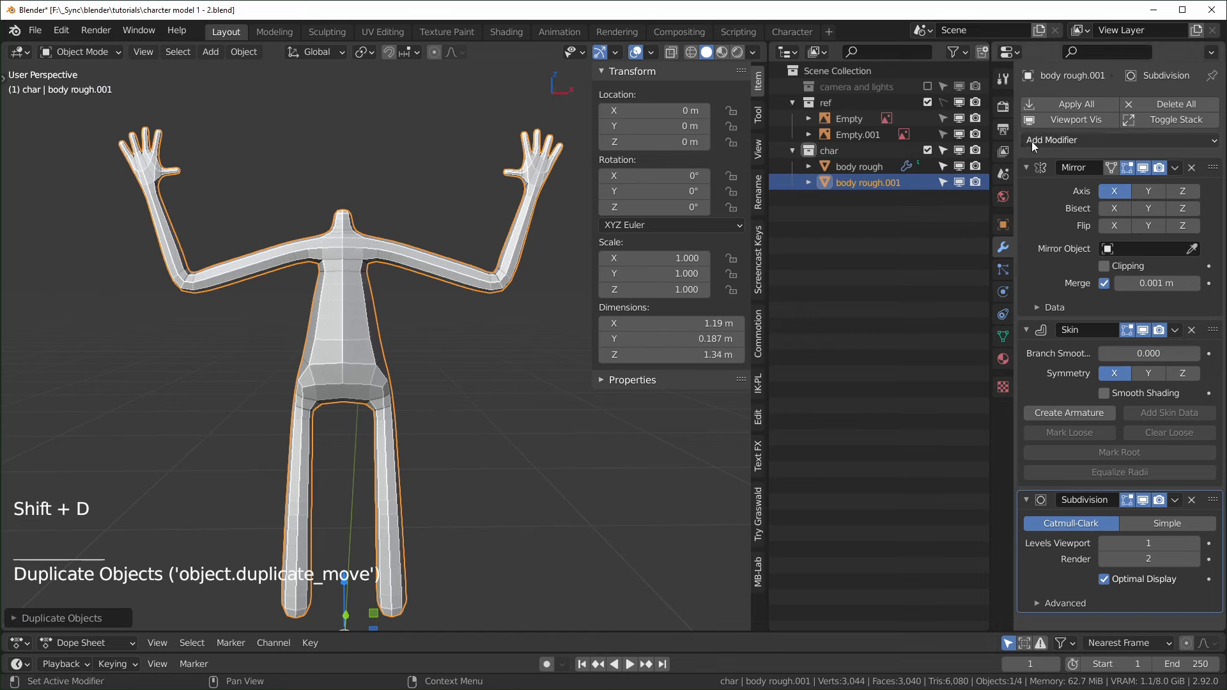
left_click_drag(946, 166, 975, 166)
- Rename the duplicate as "body" and apply all of its modifiers
double_click(887, 182)
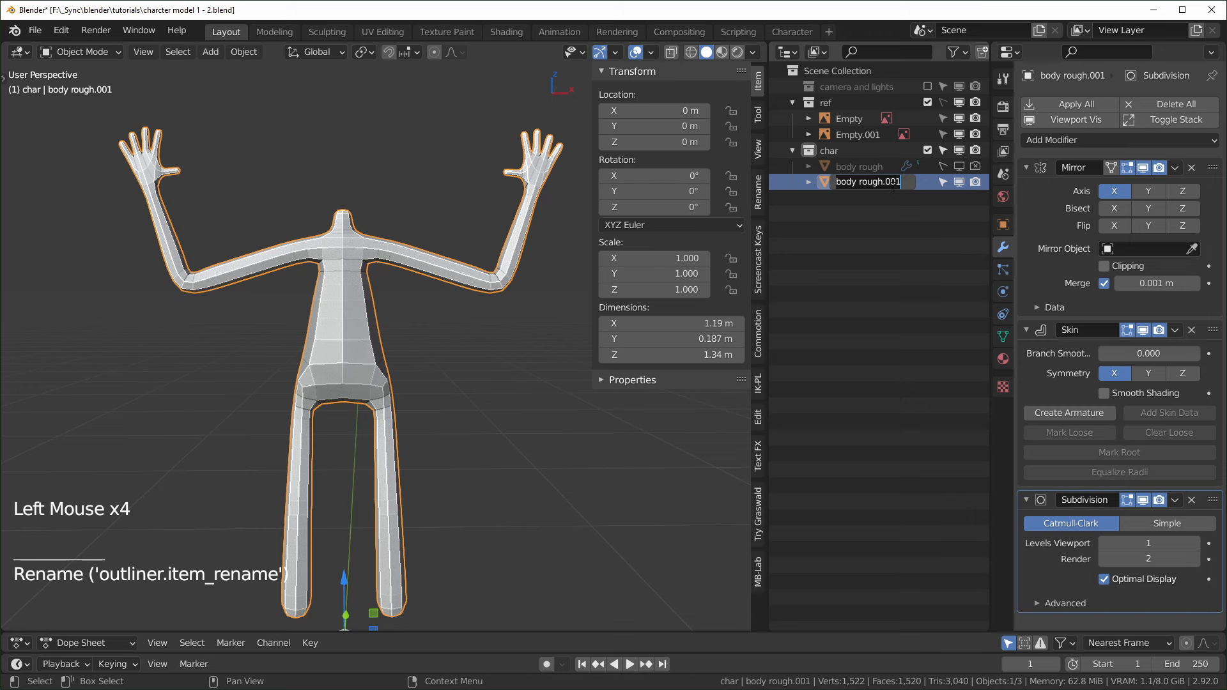
key("Return")
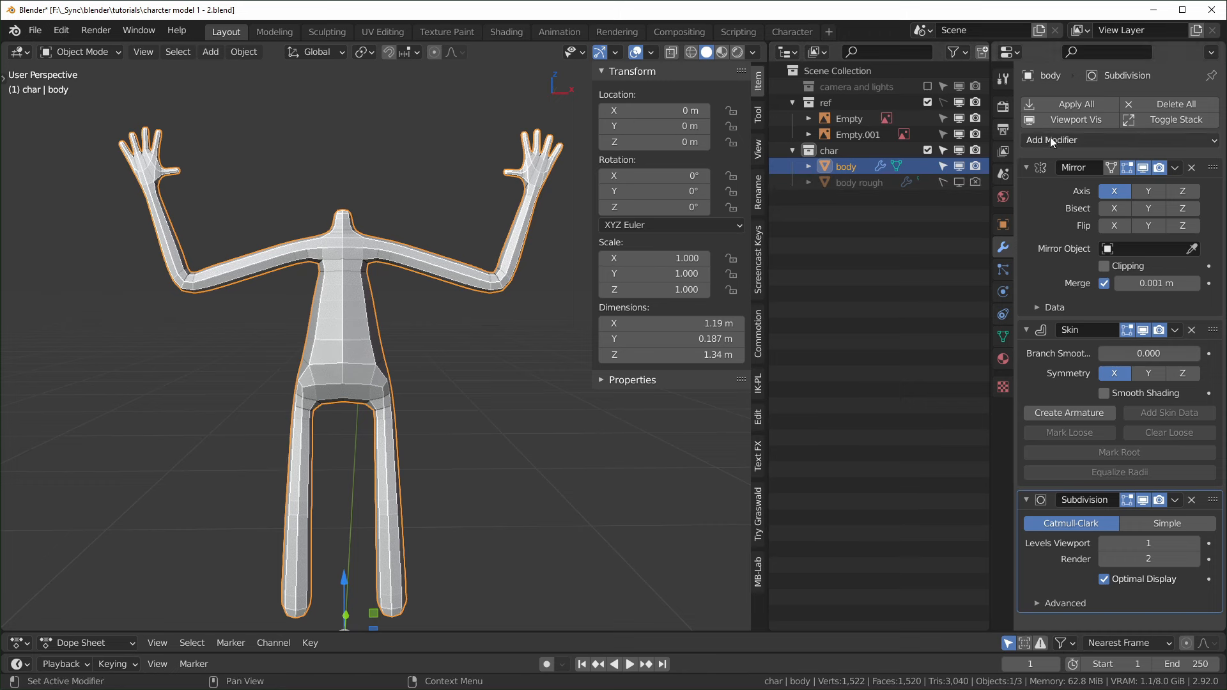
left_click(1074, 106)
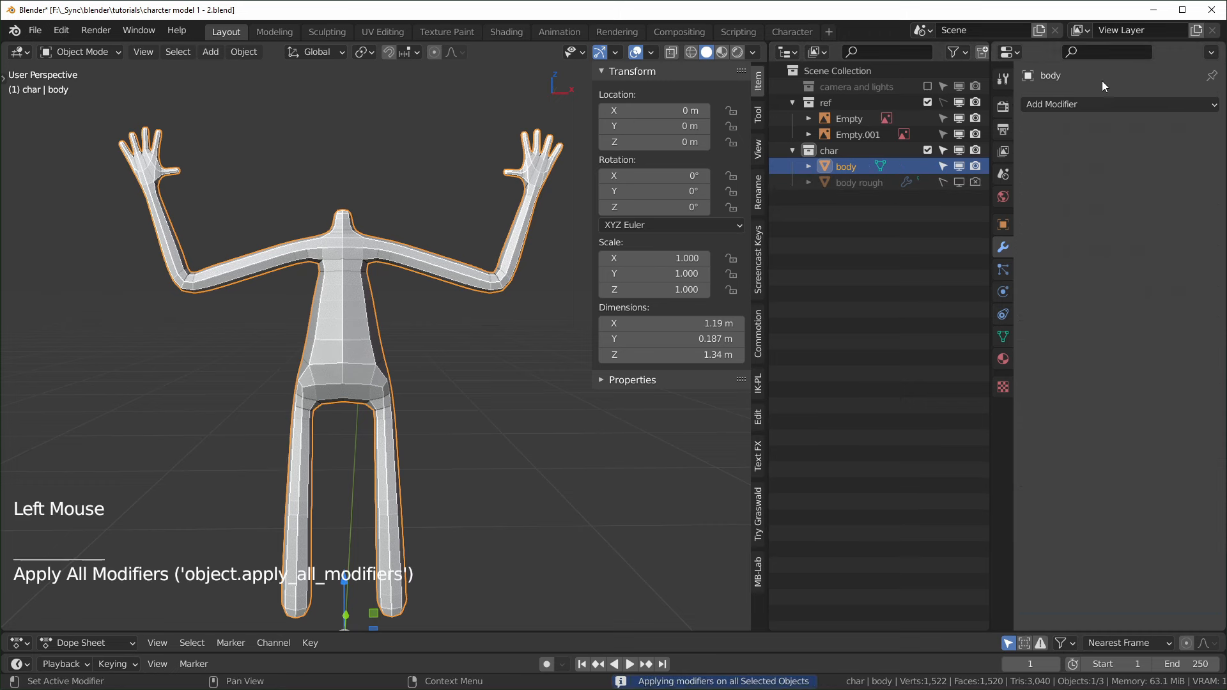
- Search the add-on preferences for "modifier" to check the Modifier Tools add-on, and close the preferences
left_click(62, 31)
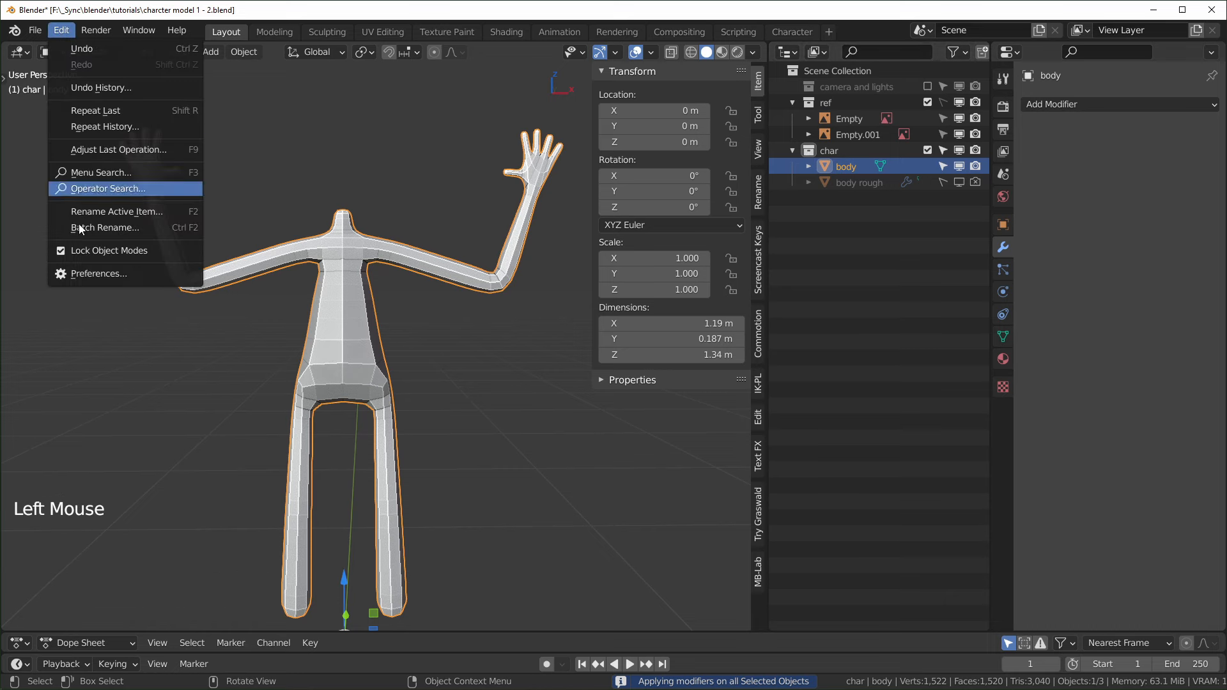
left_click(79, 273)
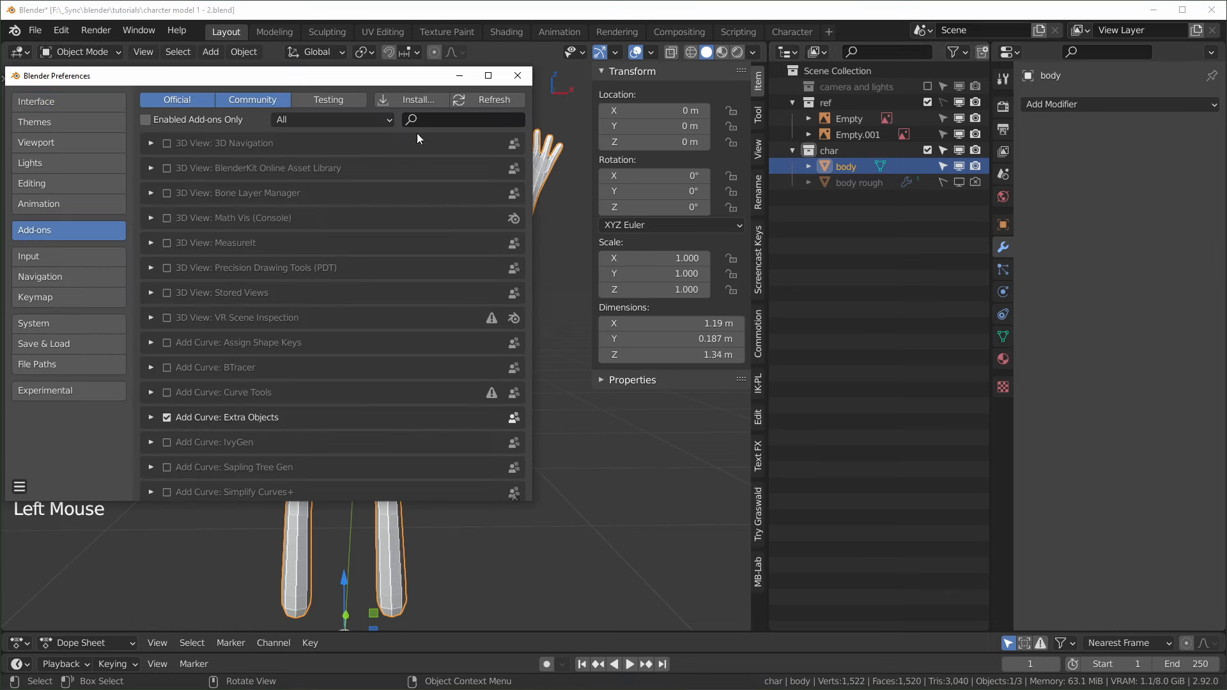
type("modifier")
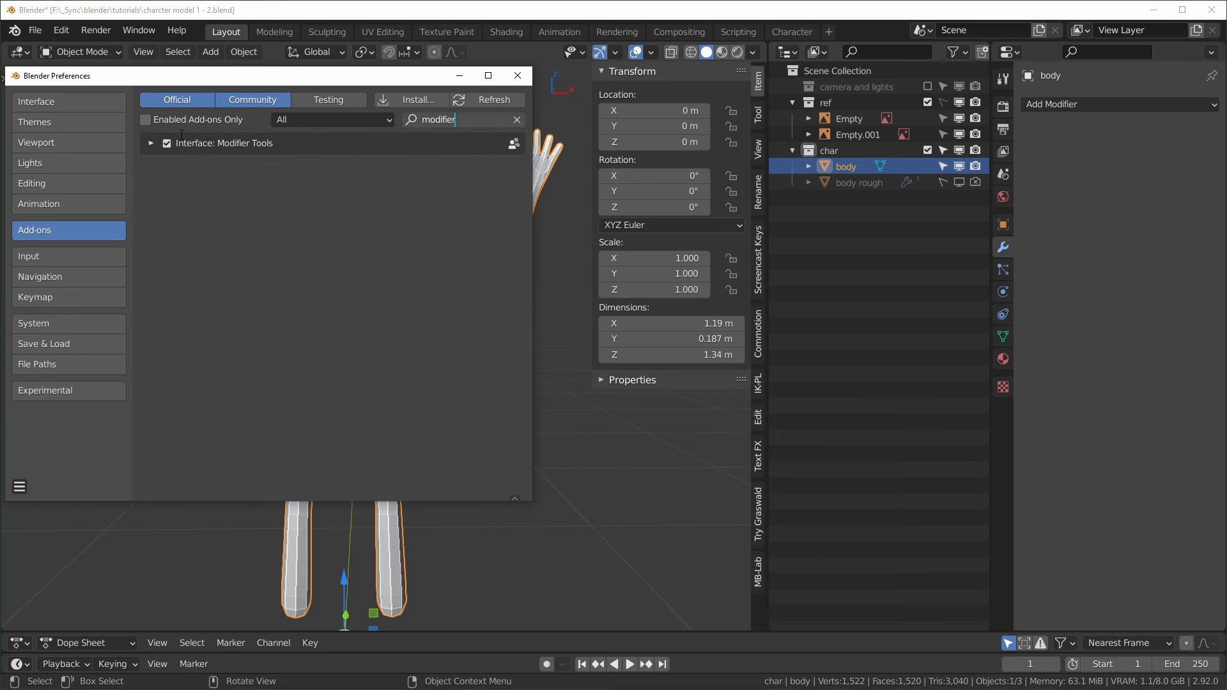
left_click(517, 76)
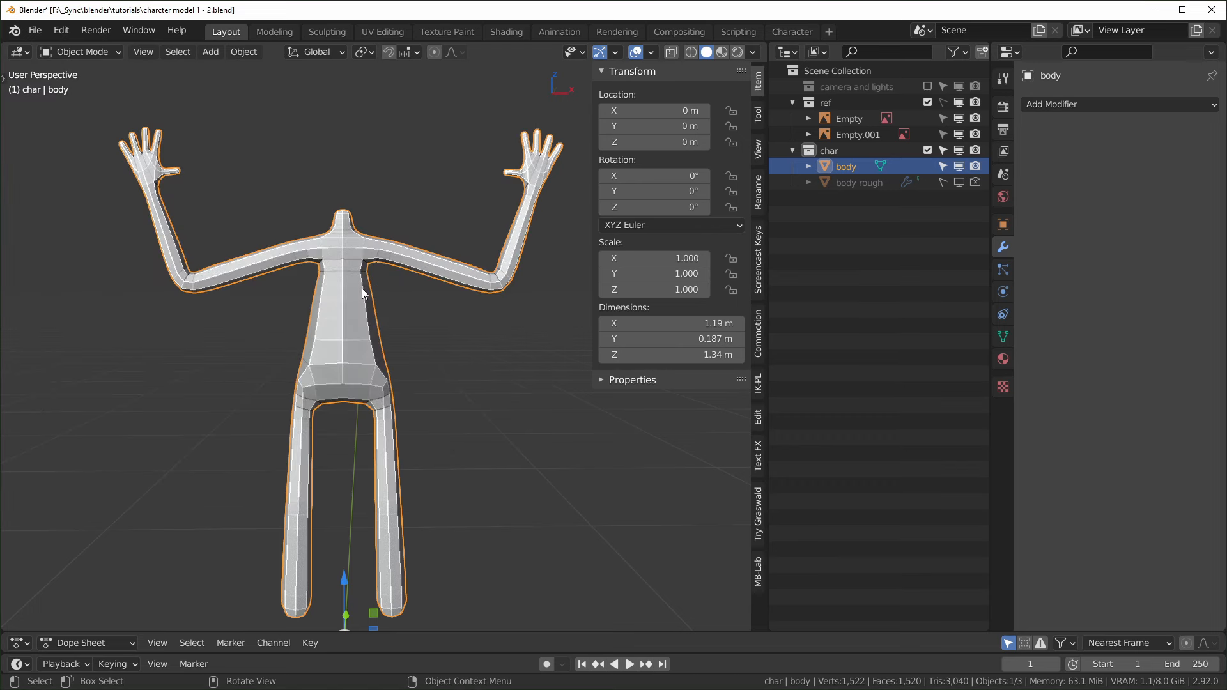
- Add a Subdivision Surface modifier to the body with a viewport level of 2
left_click(1045, 106)
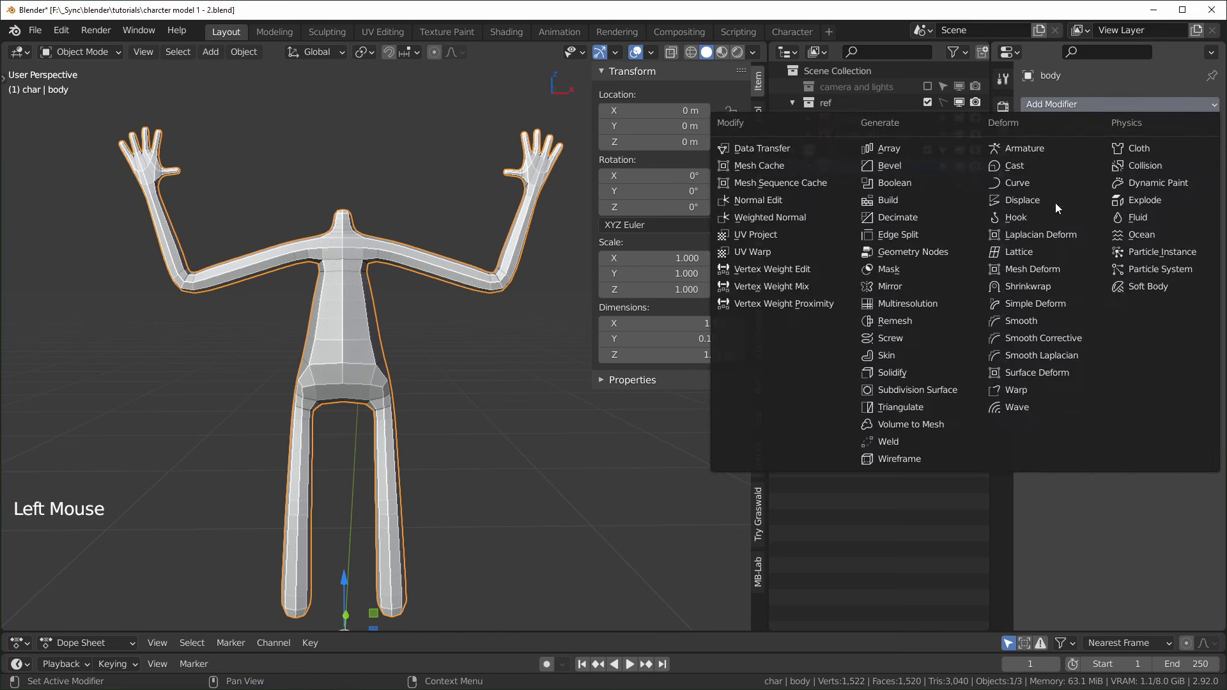
left_click(895, 390)
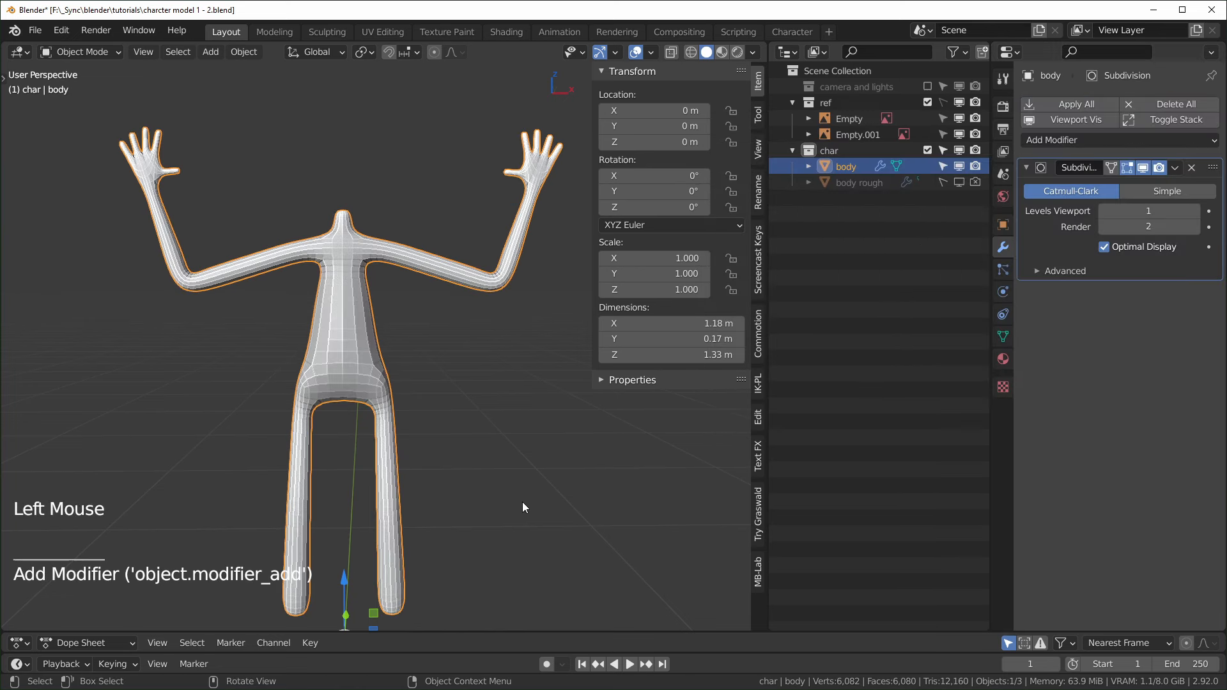
left_click(1196, 211)
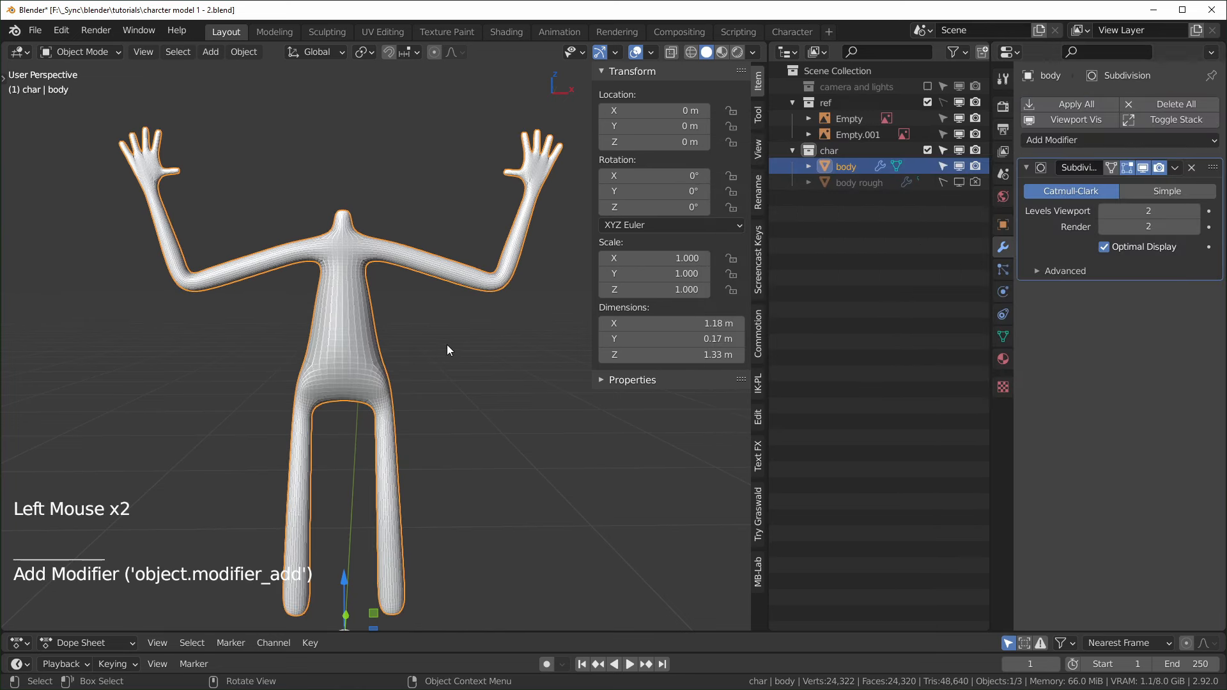
- Delete all body vertices on the negative X side of the centre line, selecting them see-through in front view
key("Tab")
key("KP_1")
middle_click_drag(446, 344, 324, 396, "shift")
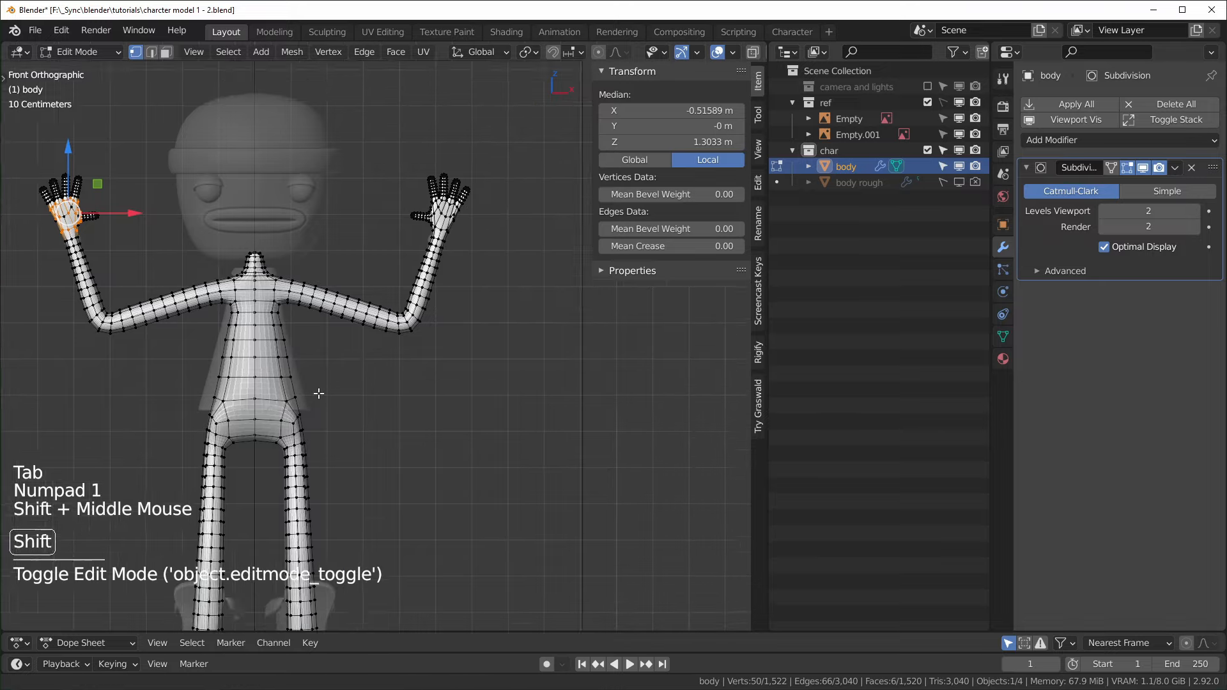
scroll(372, 358, "up", 5)
scroll(373, 358, "down", 6)
middle_click_drag(373, 358, 403, 307, "shift")
key("alt+z")
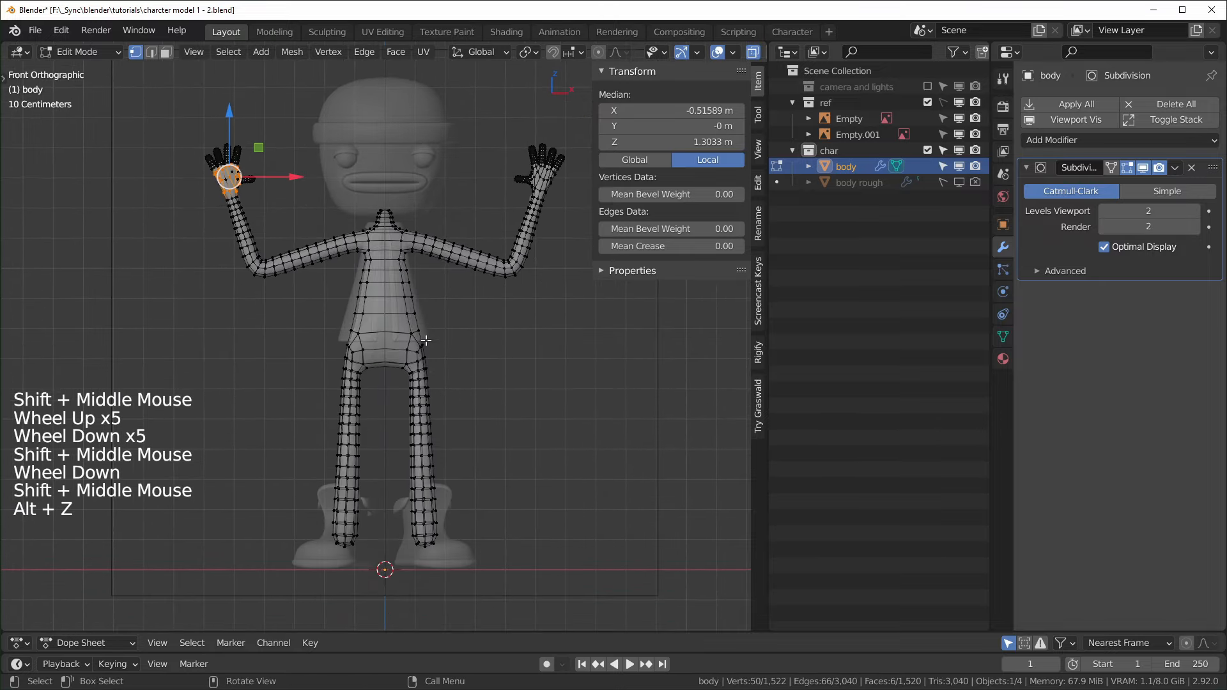
left_click_drag(121, 75, 383, 621)
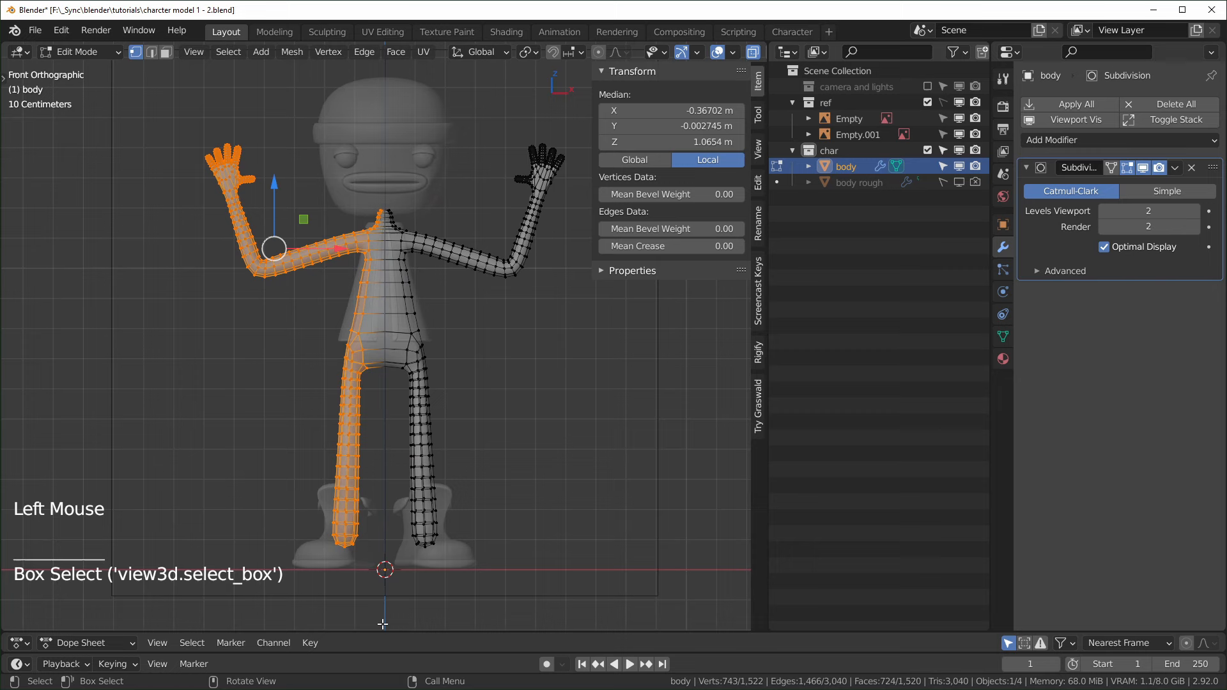
key("x")
left_click(426, 484)
scroll(527, 333, "up", 2)
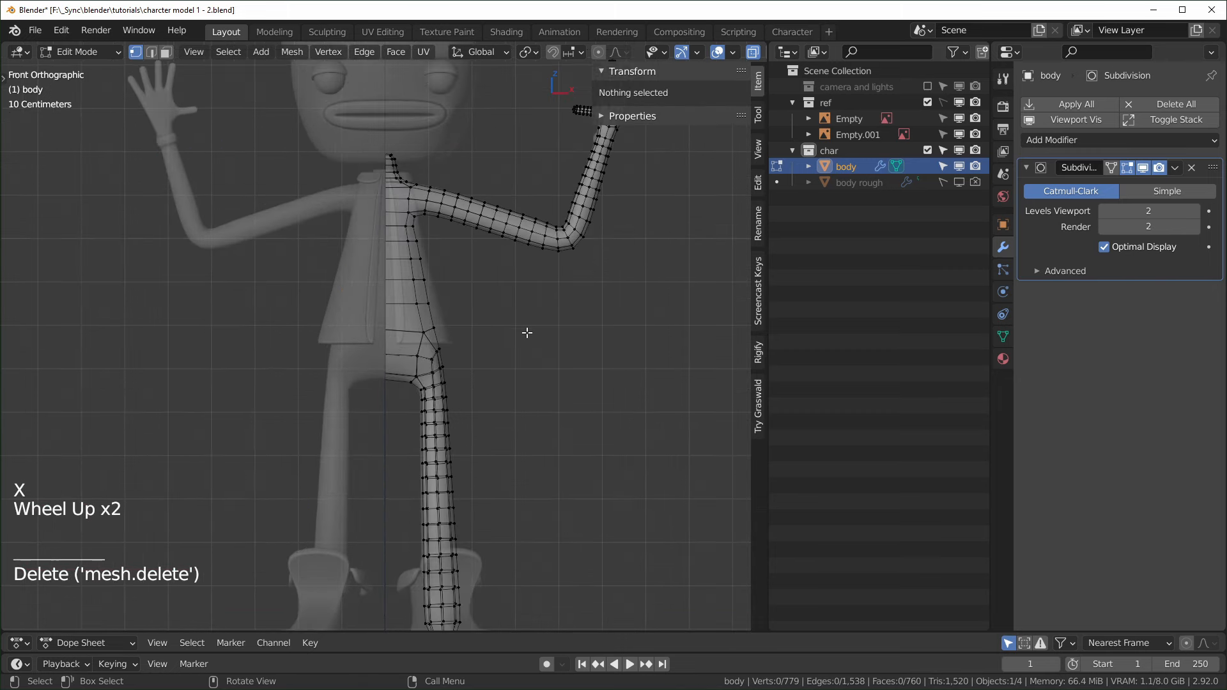
- Add an X-axis Mirror modifier to the body, place it above the Subdivision modifier and turn off see-through display
key("Tab")
left_click(1124, 139)
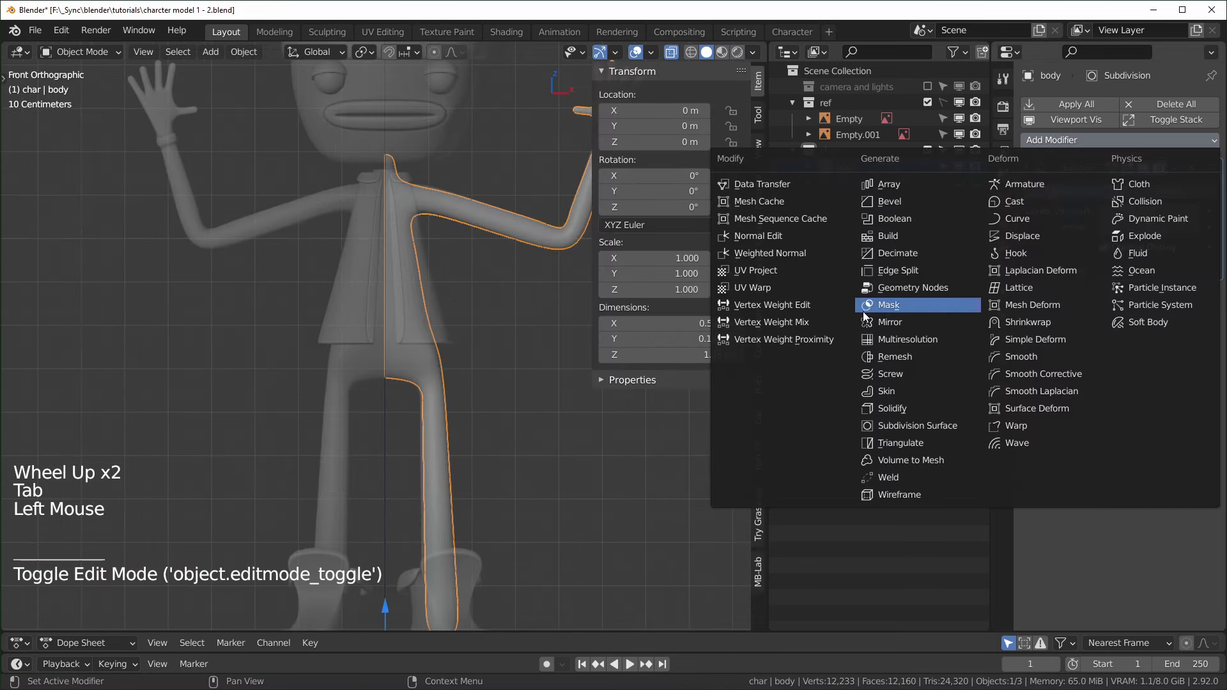
left_click(899, 322)
left_click_drag(1211, 301, 1211, 168)
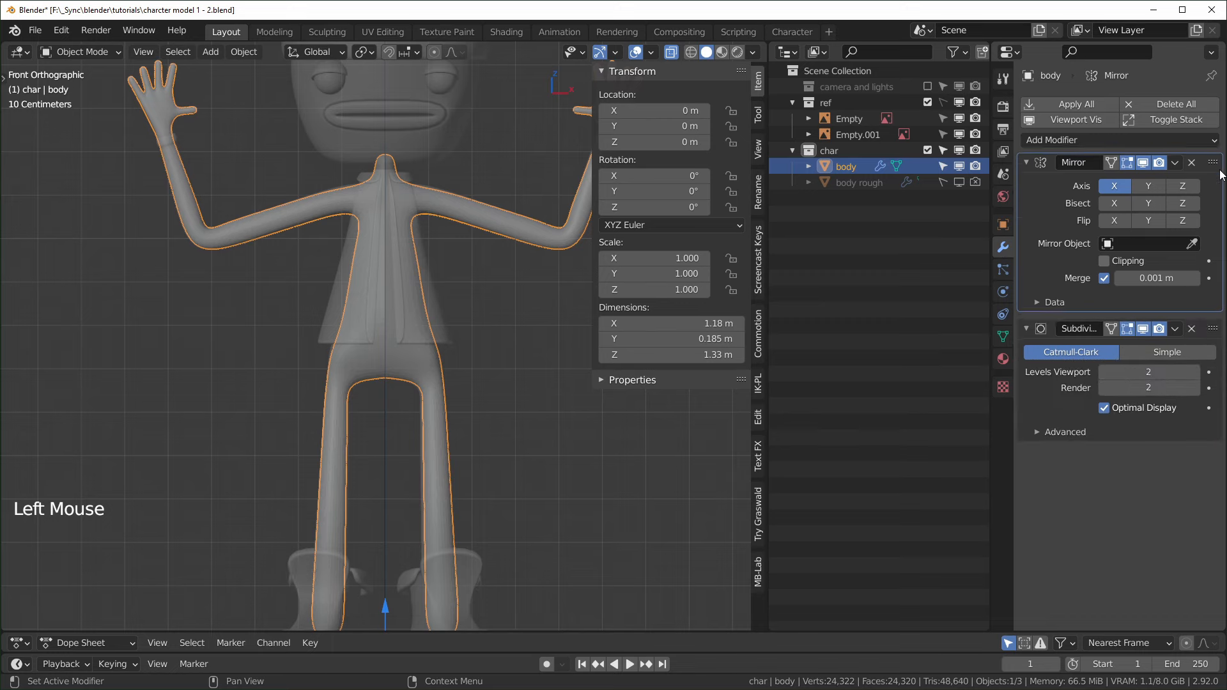
key("alt+z")
- Try the Mirror modifier below the Subdivision modifier in the stack
middle_click_drag(529, 396, 613, 383)
left_click_drag(1213, 168, 1222, 338)
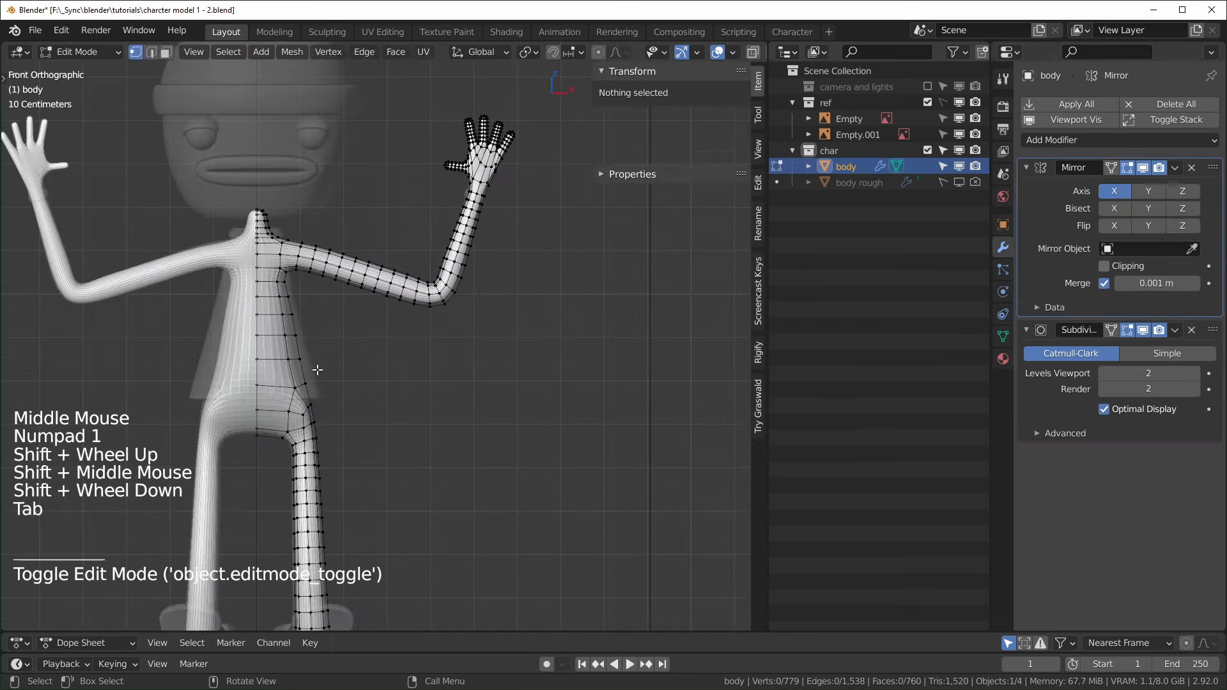
- Extrude the face loop around the wrist outward along its normals by about 0.004 m and check the smoothed band
scroll(471, 331, "up", 4)
middle_click_drag(471, 332, 333, 396, "shift")
scroll(487, 324, "up", 2)
scroll(429, 397, "up", 6)
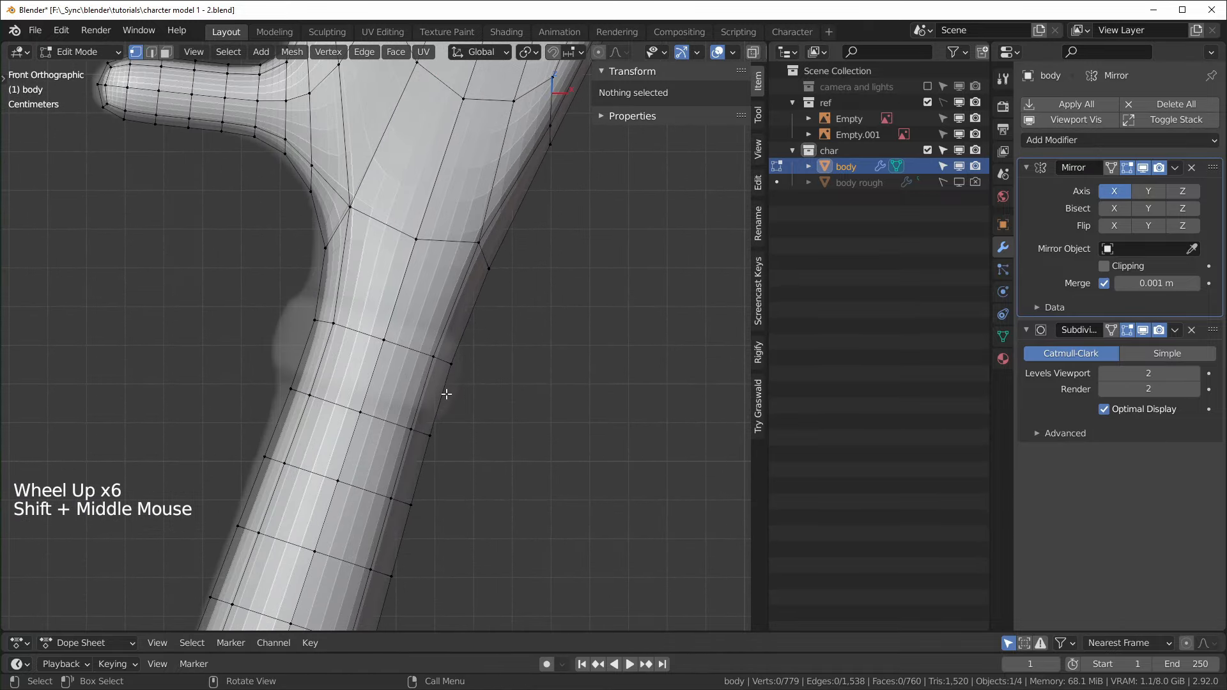
key("3")
left_click(448, 419, "alt")
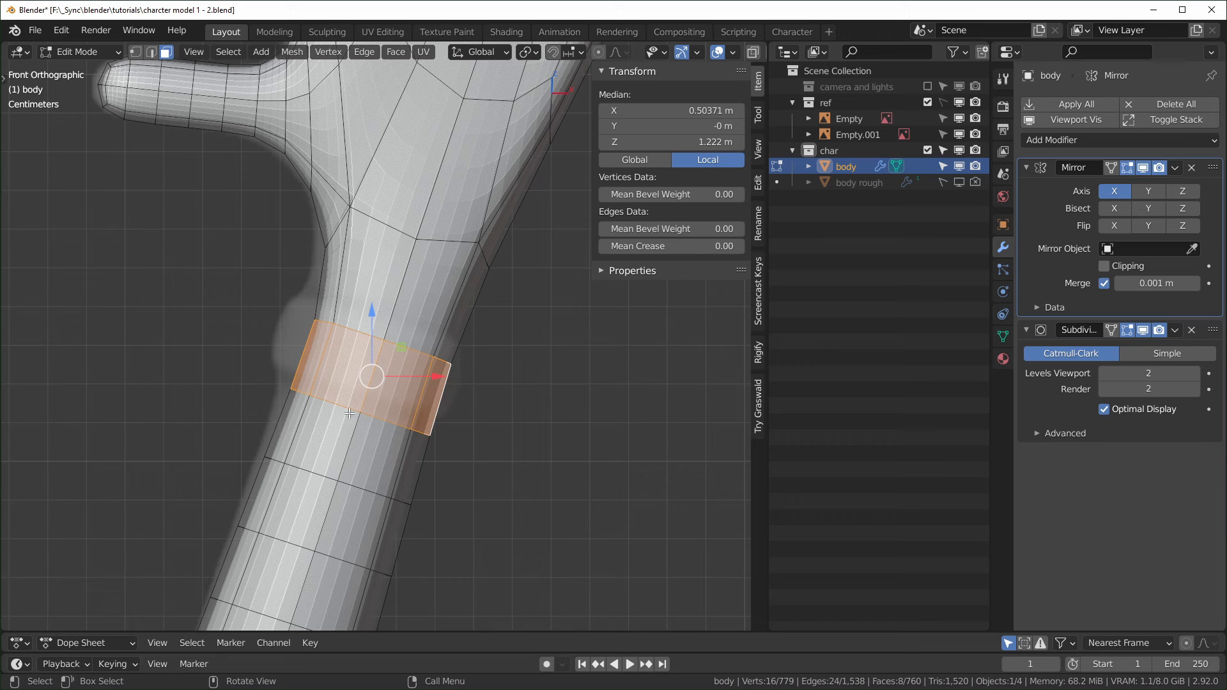
left_click(449, 411)
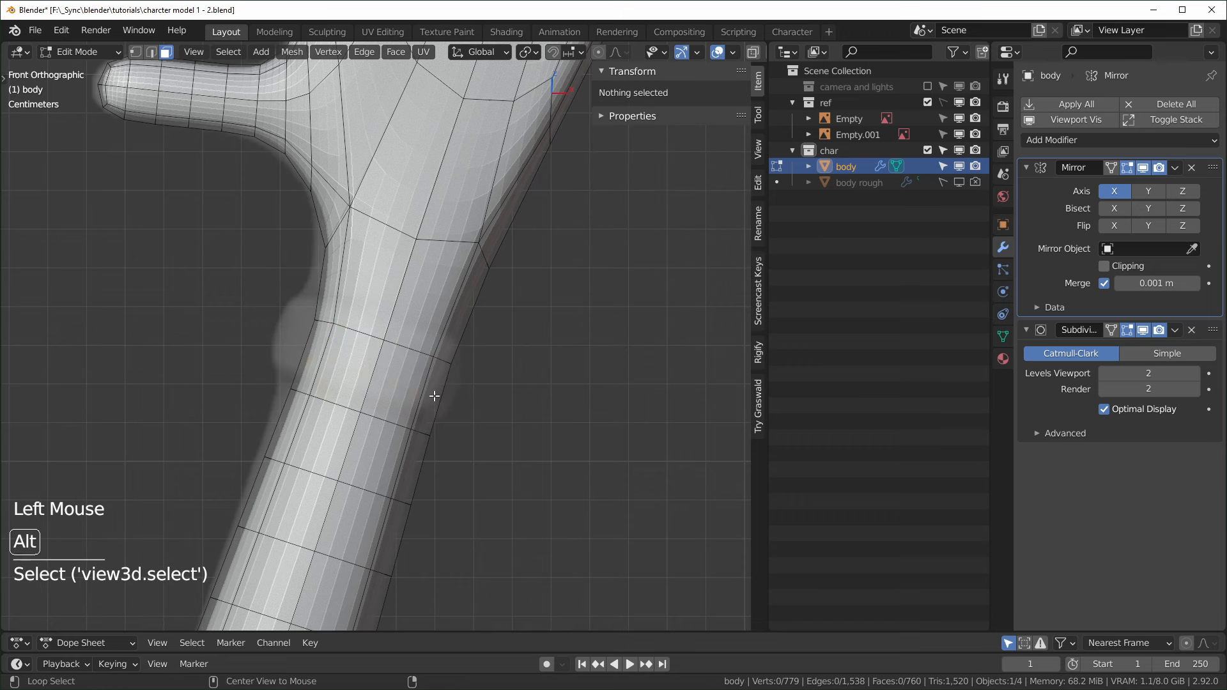
left_click(441, 401, "alt")
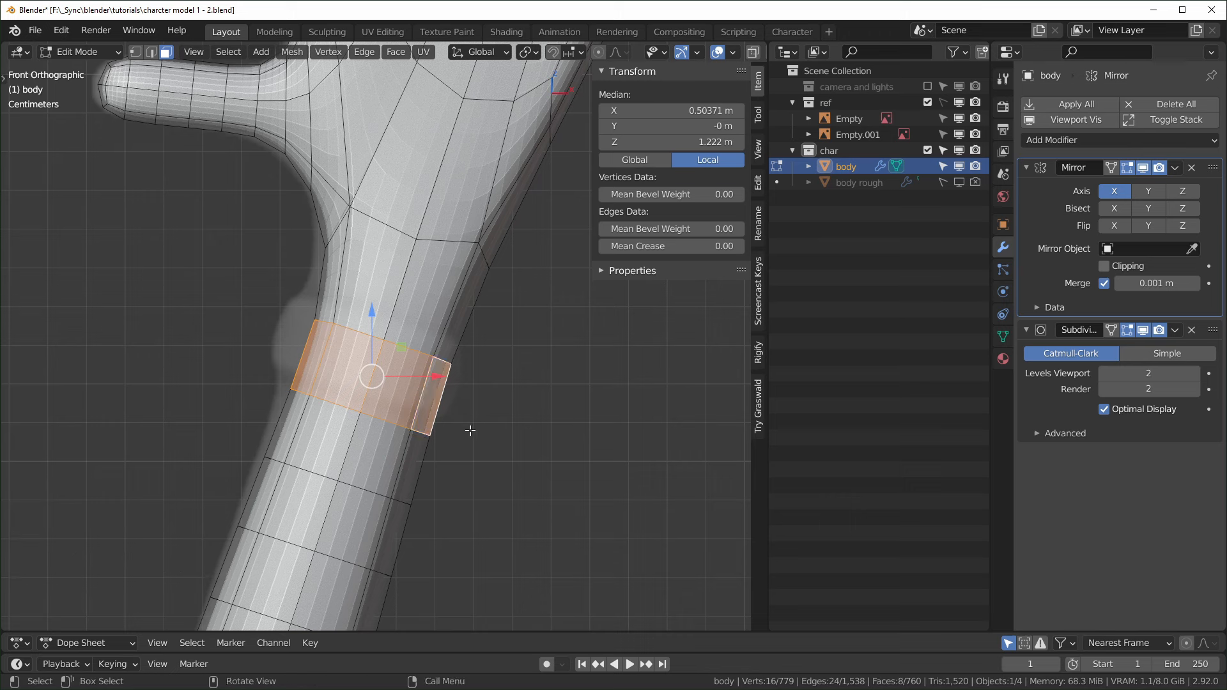
key("alt+e")
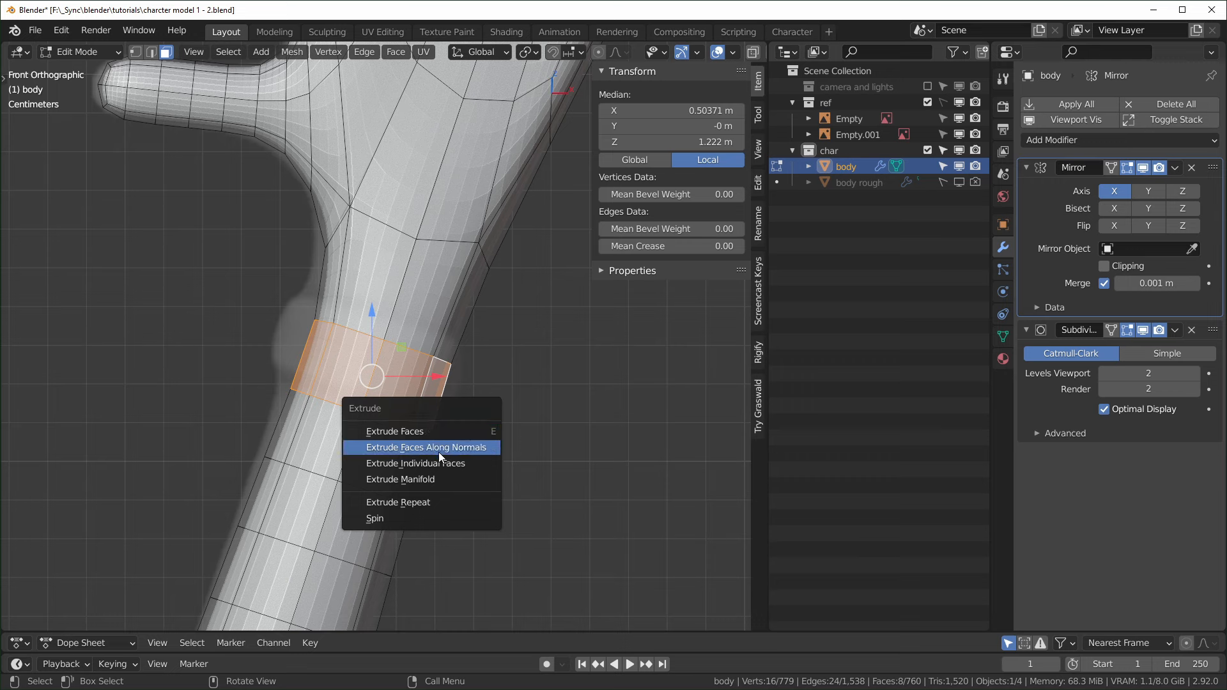
left_click(452, 447)
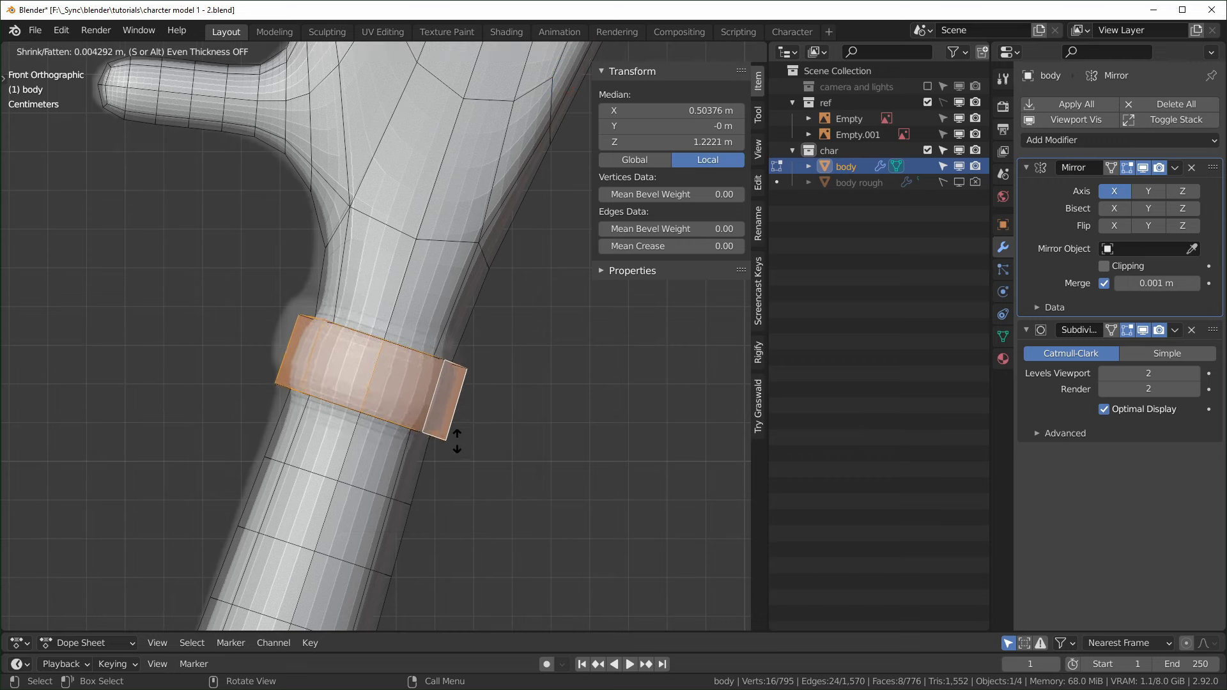
left_click(461, 434)
mouse_move(461, 433)
middle_mouse_down()
mouse_move(485, 439)
mouse_move(470, 452)
middle_mouse_up()
key("Tab")
middle_click_drag(386, 447, 480, 346)
key("Tab")
- Try adding a loop cut on the arm just above the wrist band, and undo it
key("ctrl+r")
left_click(471, 359)
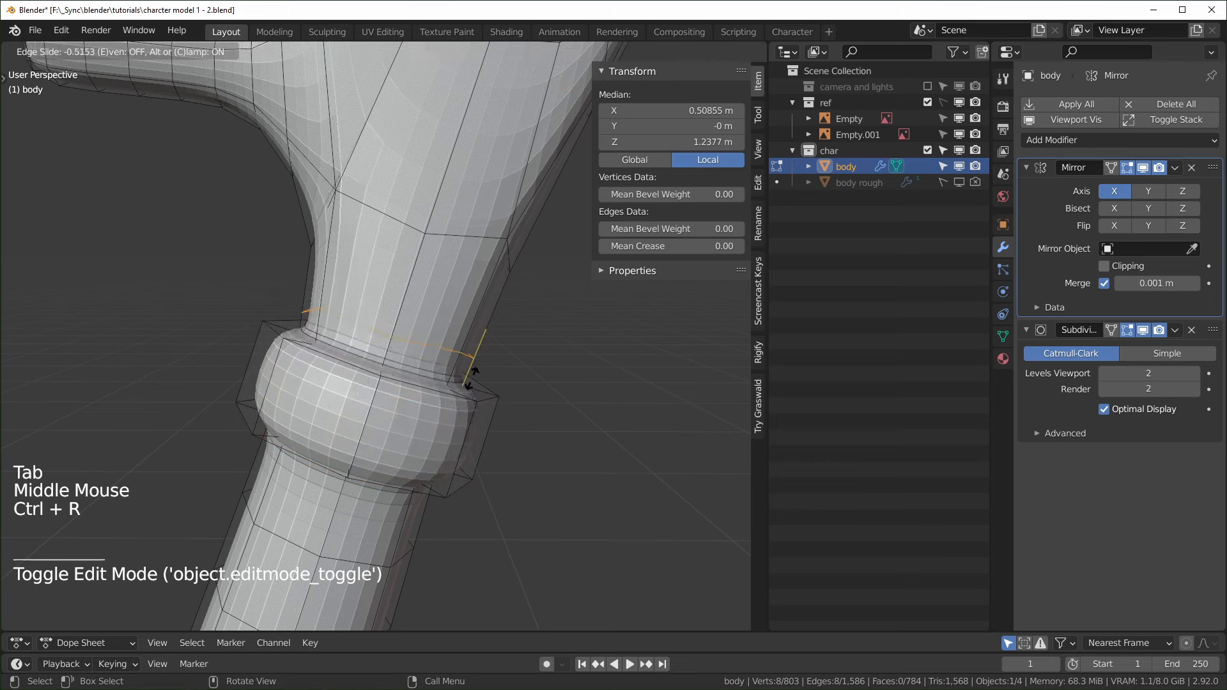
left_click(449, 375)
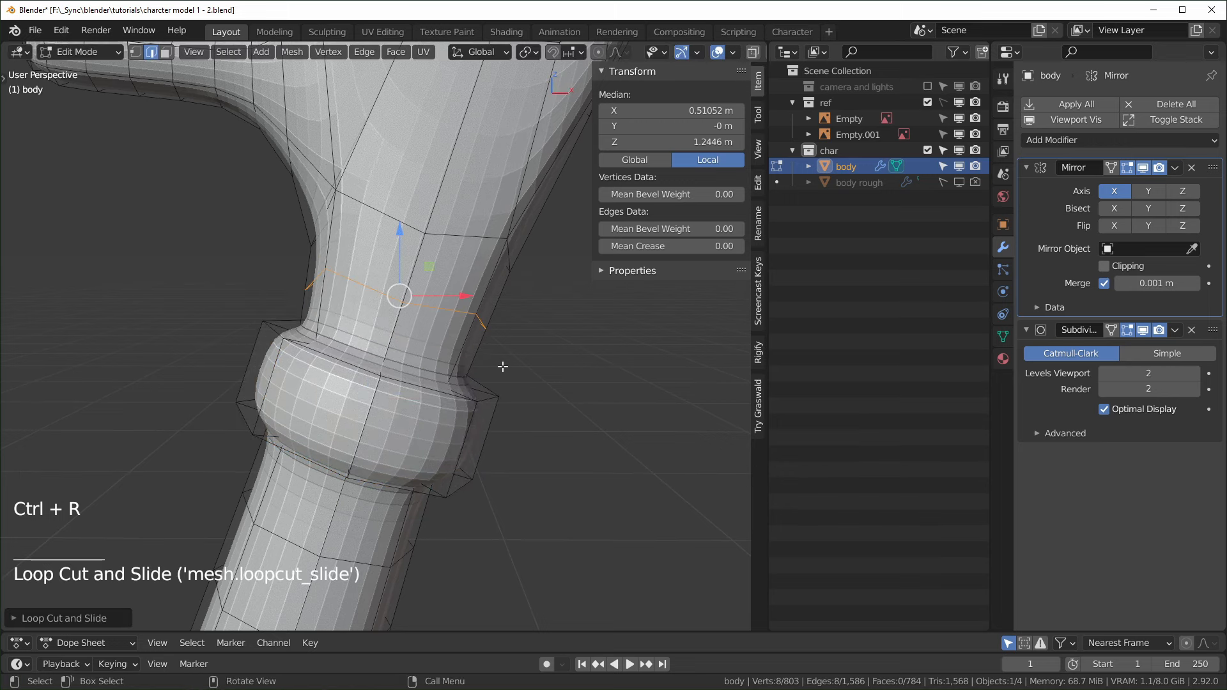
key("ctrl+z")
- Raise the mean crease of the edge loop where the wrist band's hand side meets the arm
middle_click_drag(503, 366, 395, 404)
key("alt+z")
key("2")
left_click(387, 403, "alt")
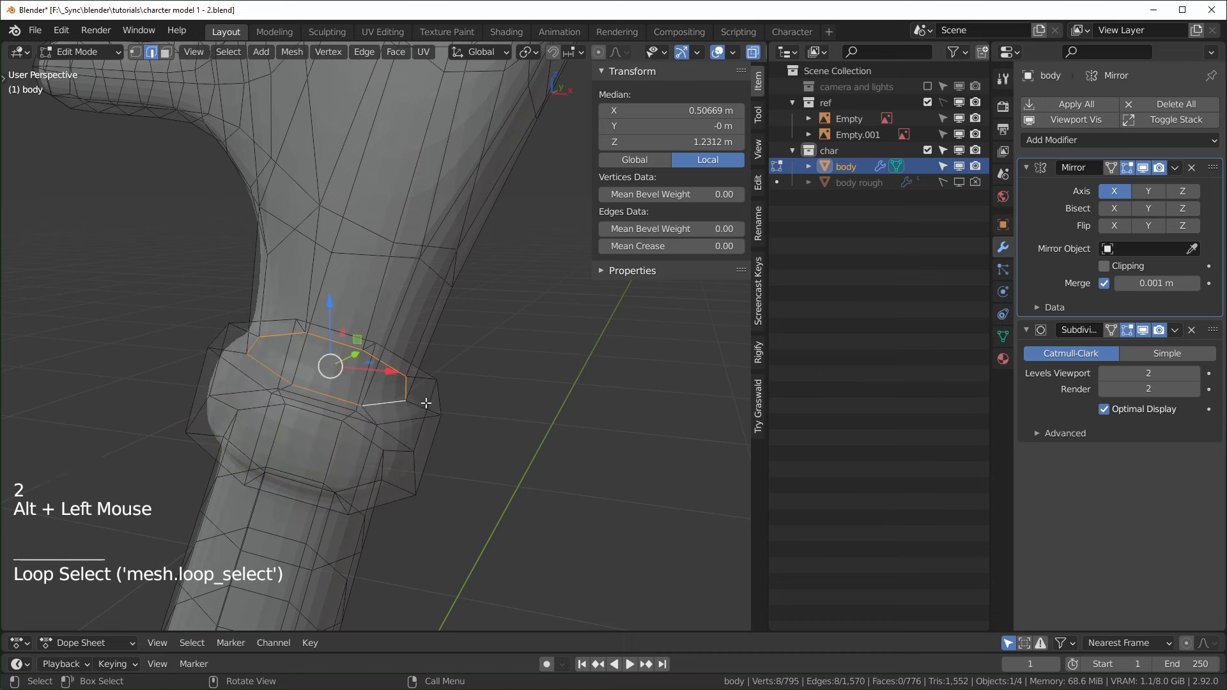
key("alt+z")
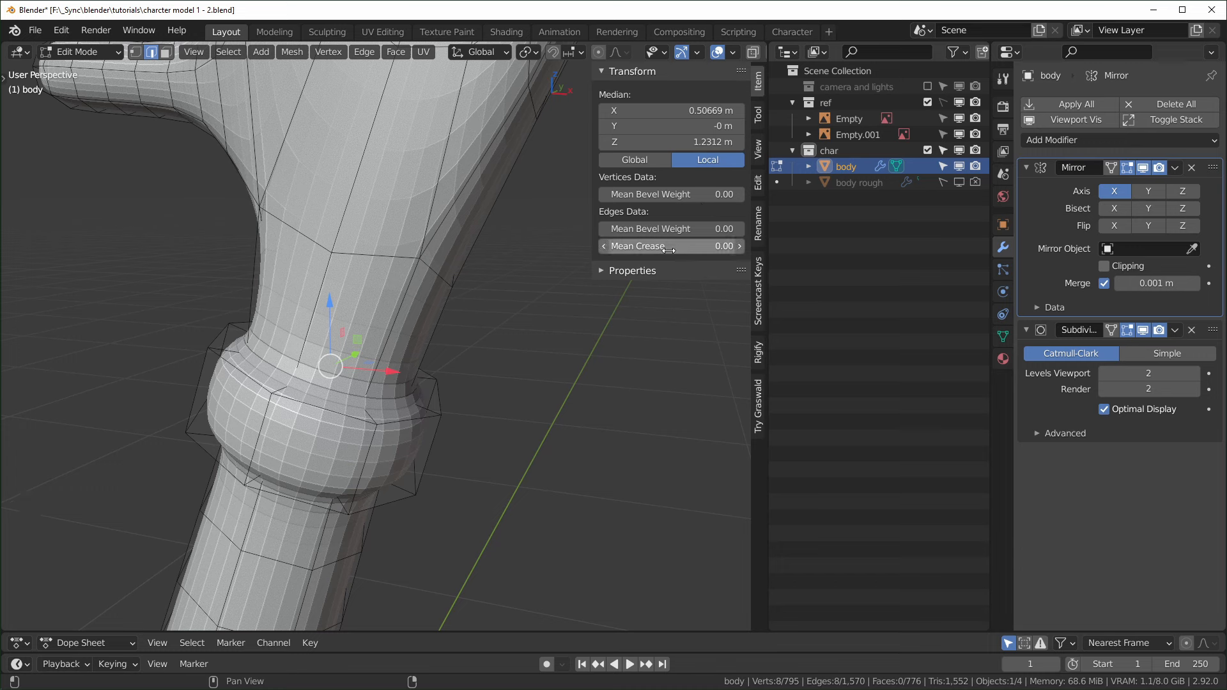
left_click_drag(667, 247, 728, 246)
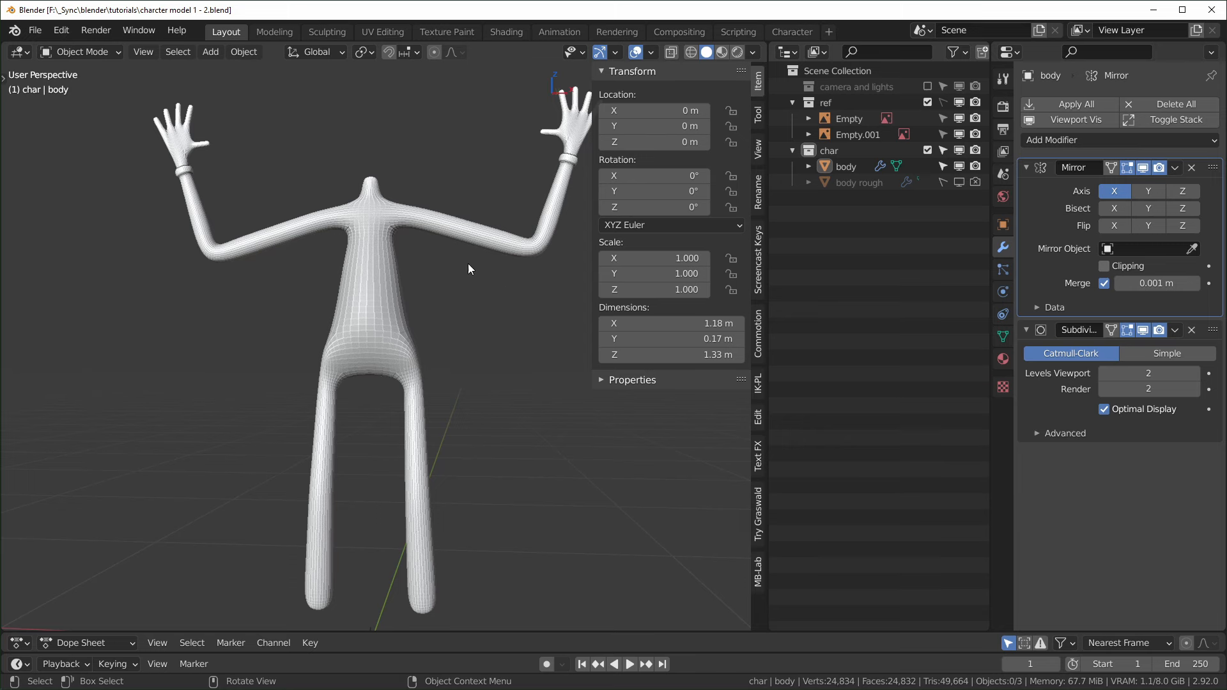
key("KP_1")
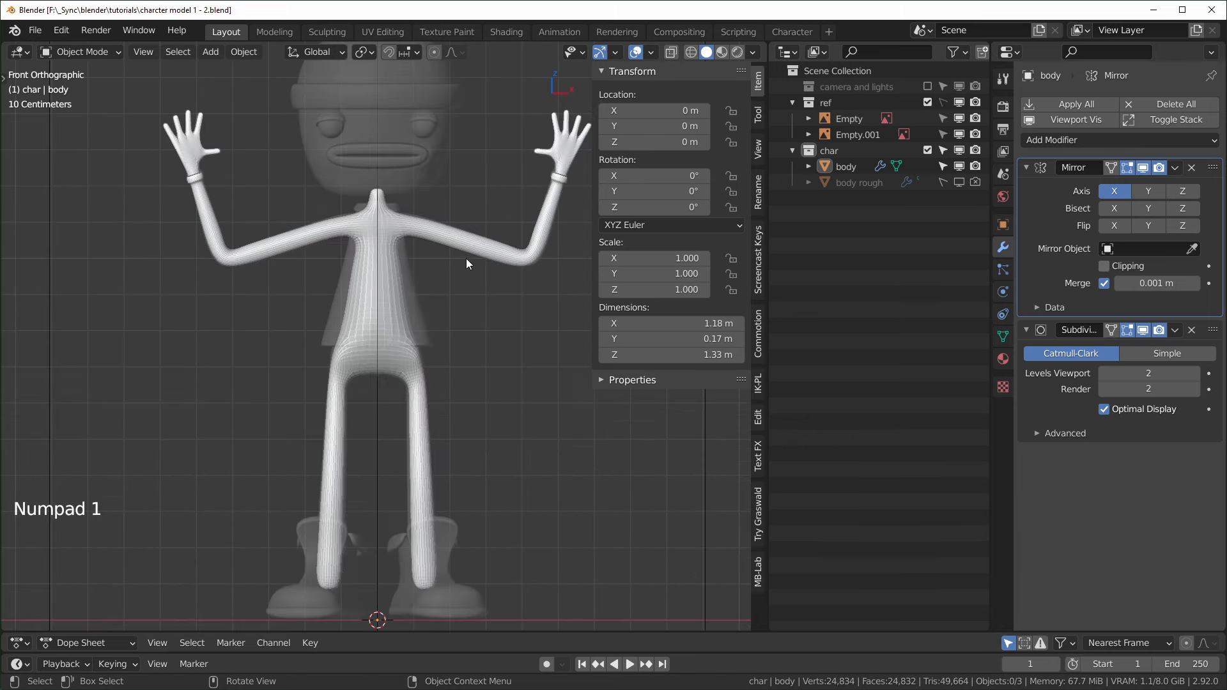
- Add a cube mesh at the character's feet and give it a level-4 subdivision surface
scroll(492, 265, "up", 1)
scroll(509, 274, "down", 3)
key("n")
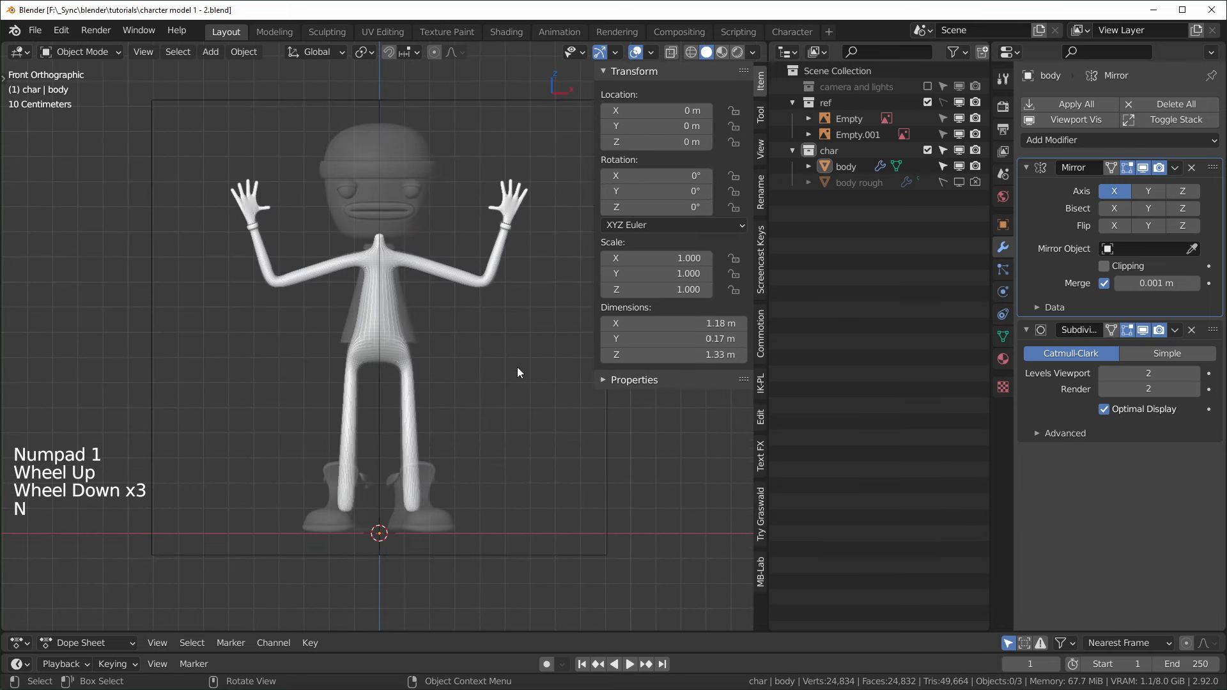
key("shift+a")
mouse_move(523, 370)
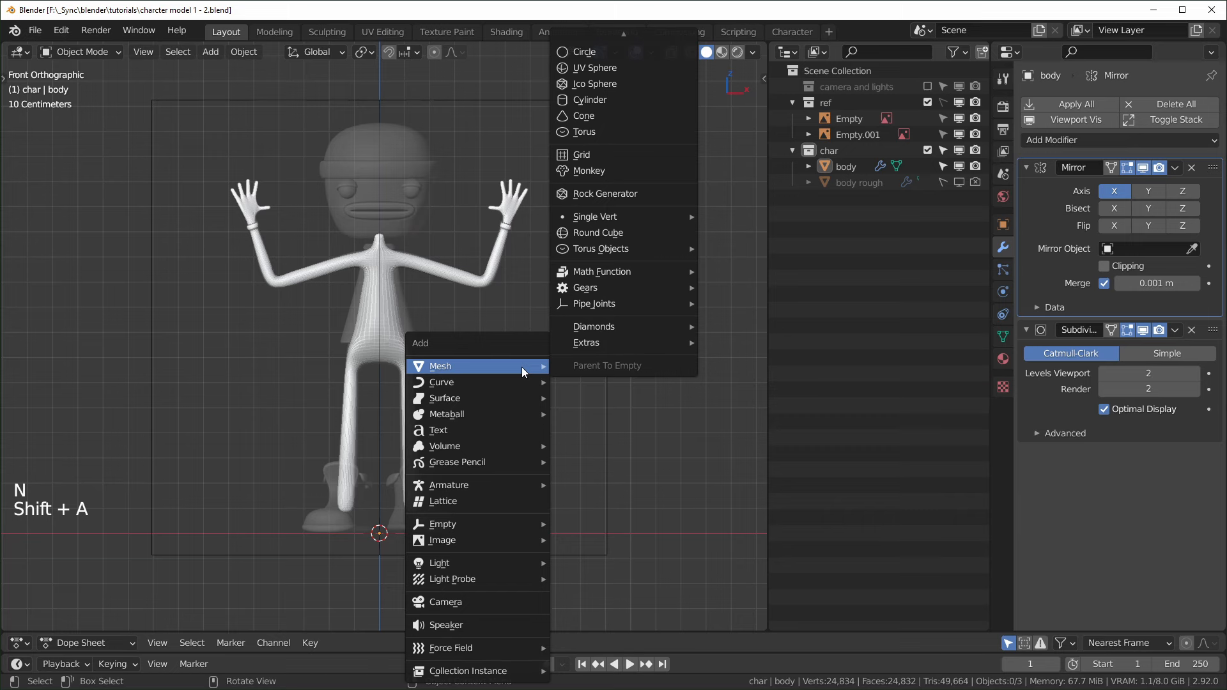
key("c")
scroll(582, 509, "down", 2)
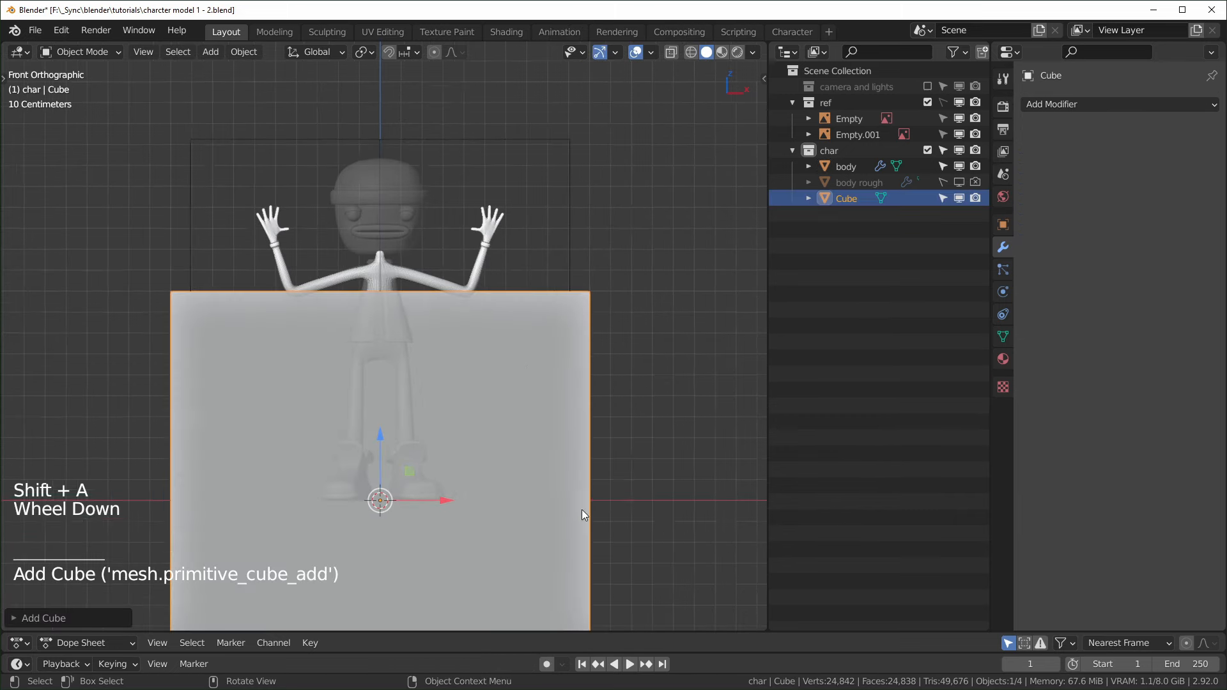
scroll(588, 510, "up", 1)
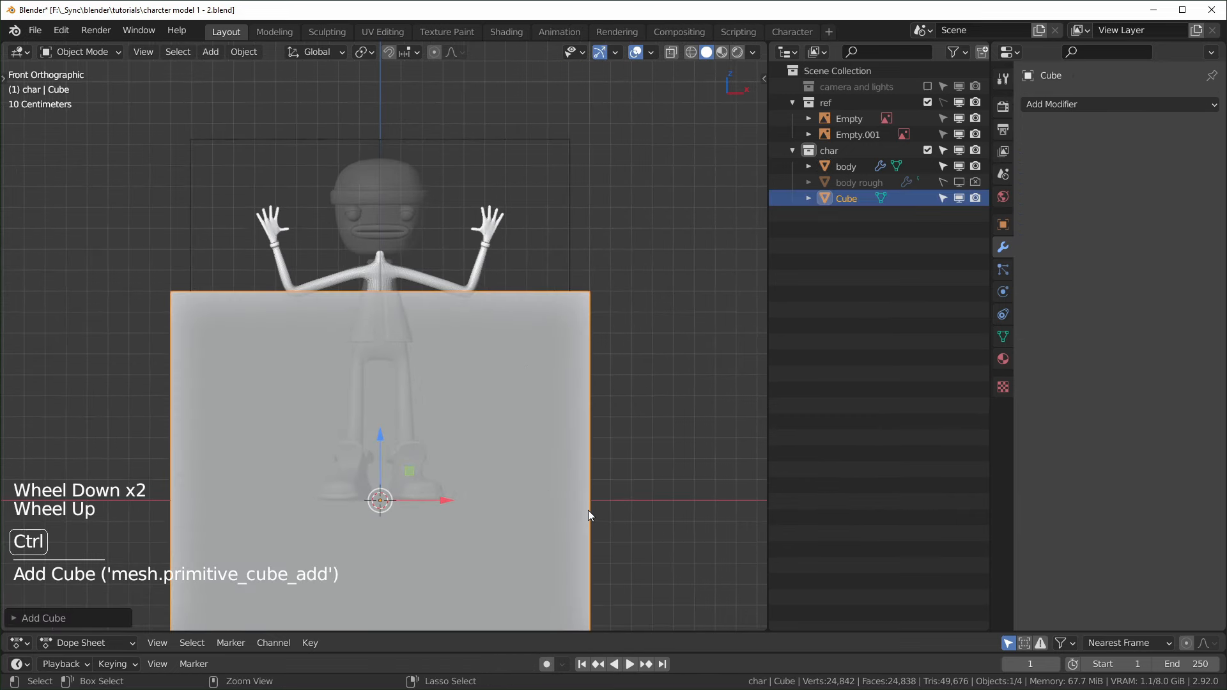
key("ctrl+4")
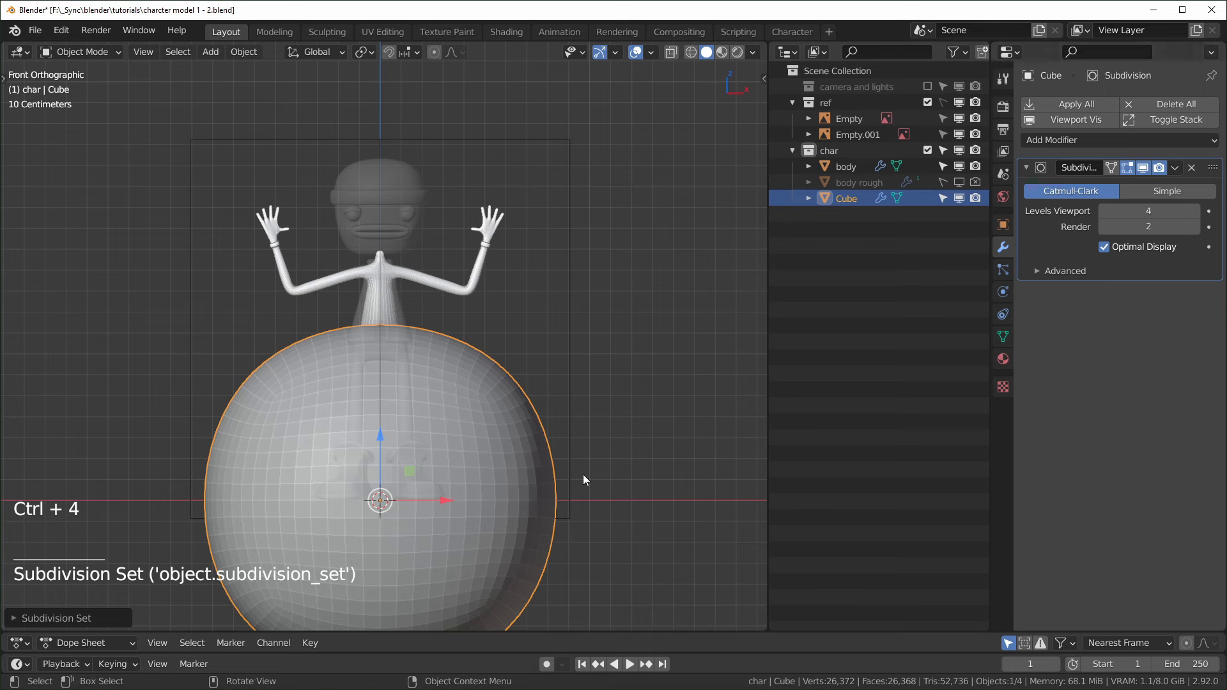
- Scale the cube down to head size, raise it over the reference head, and apply its scale
key("s")
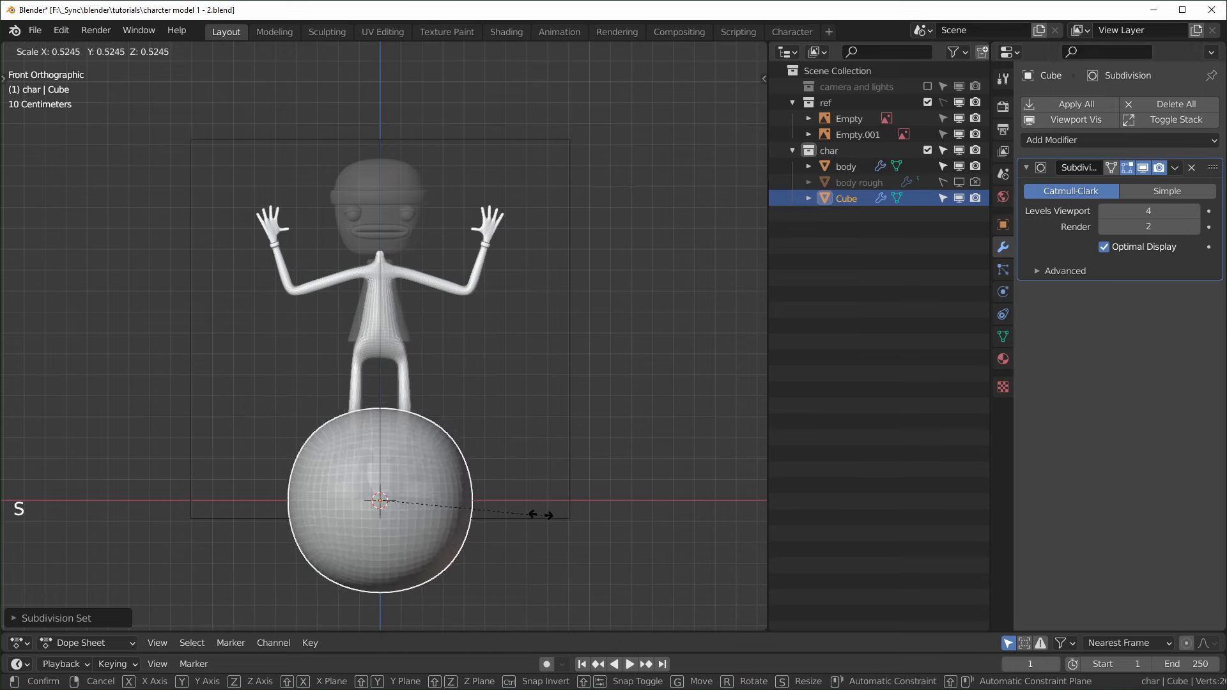
left_click(478, 502)
left_click_drag(378, 450, 379, 154)
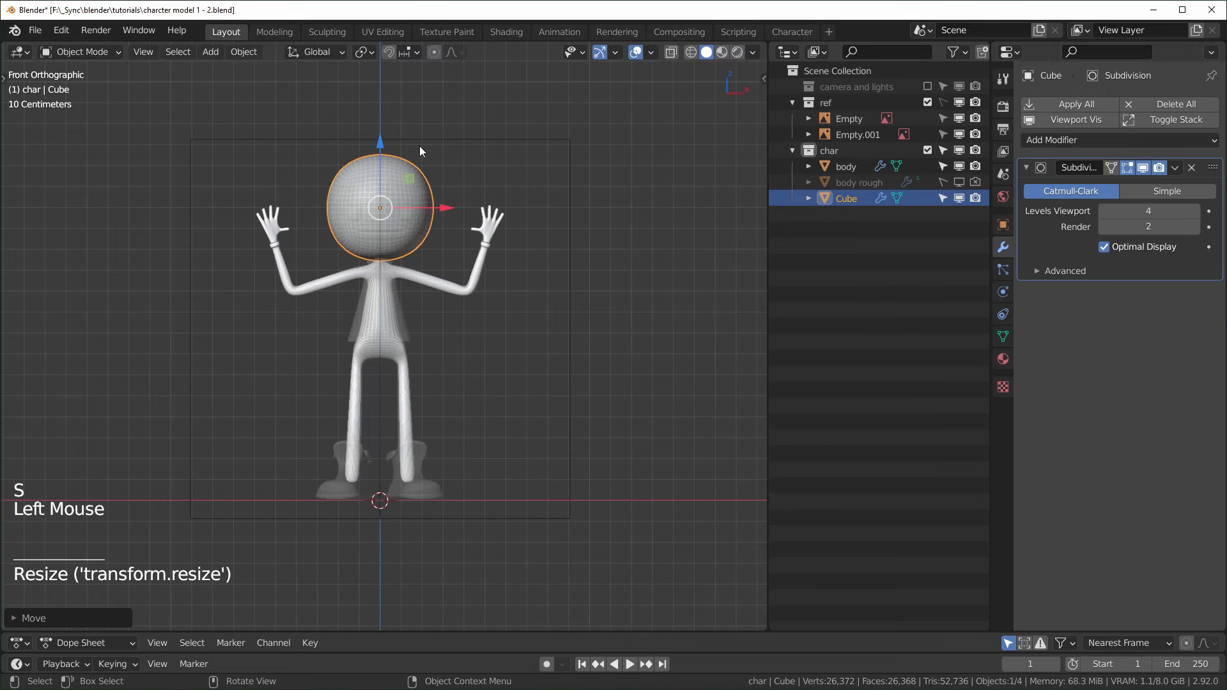
key("s")
left_click(611, 341)
left_click_drag(373, 209, 375, 241)
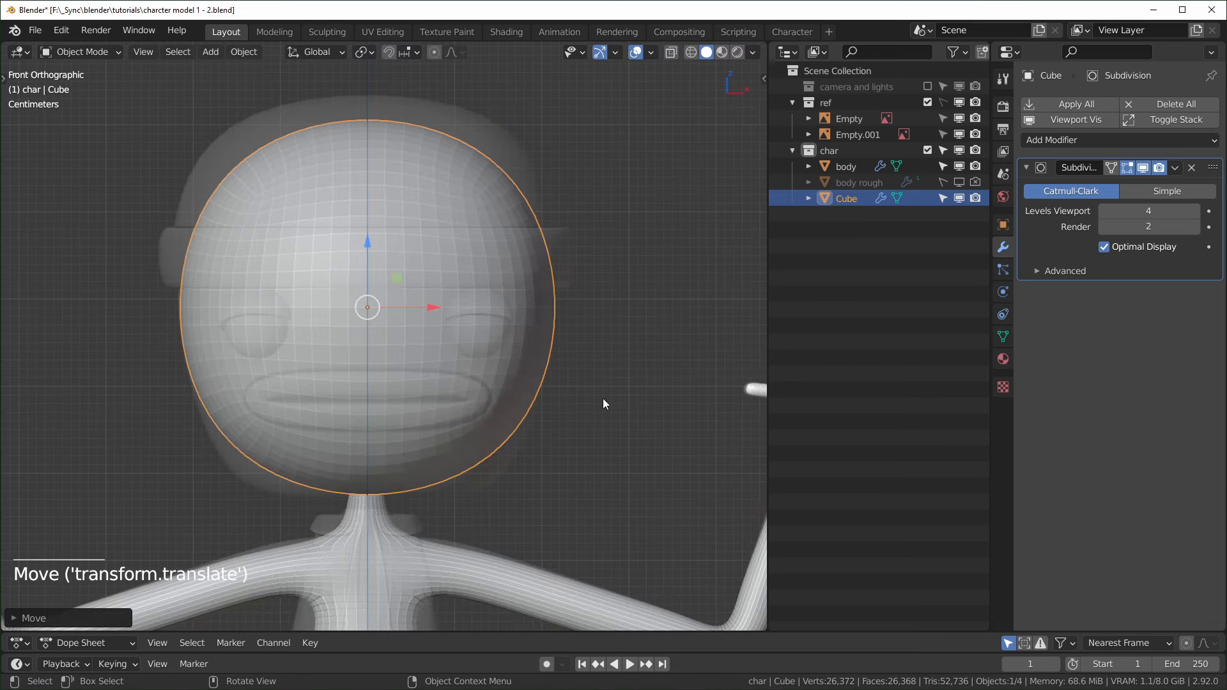
key("ctrl+a")
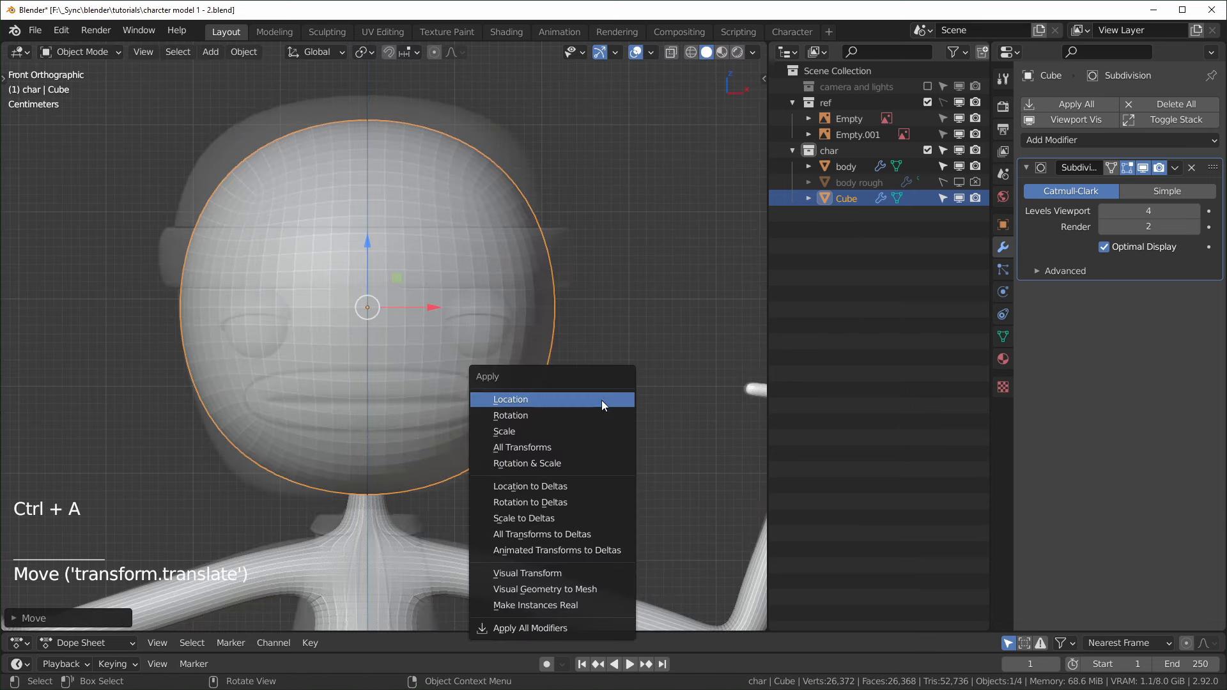
left_click(565, 433)
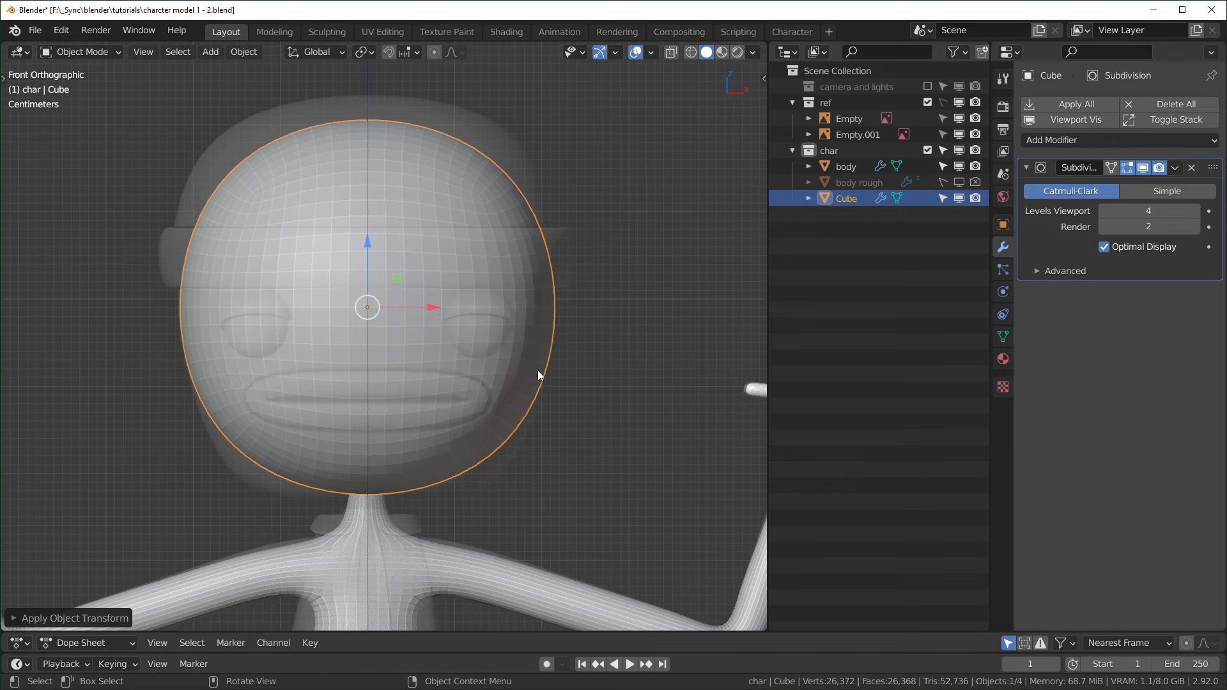
- Add a centred horizontal loop cut around the head cube
key("Tab")
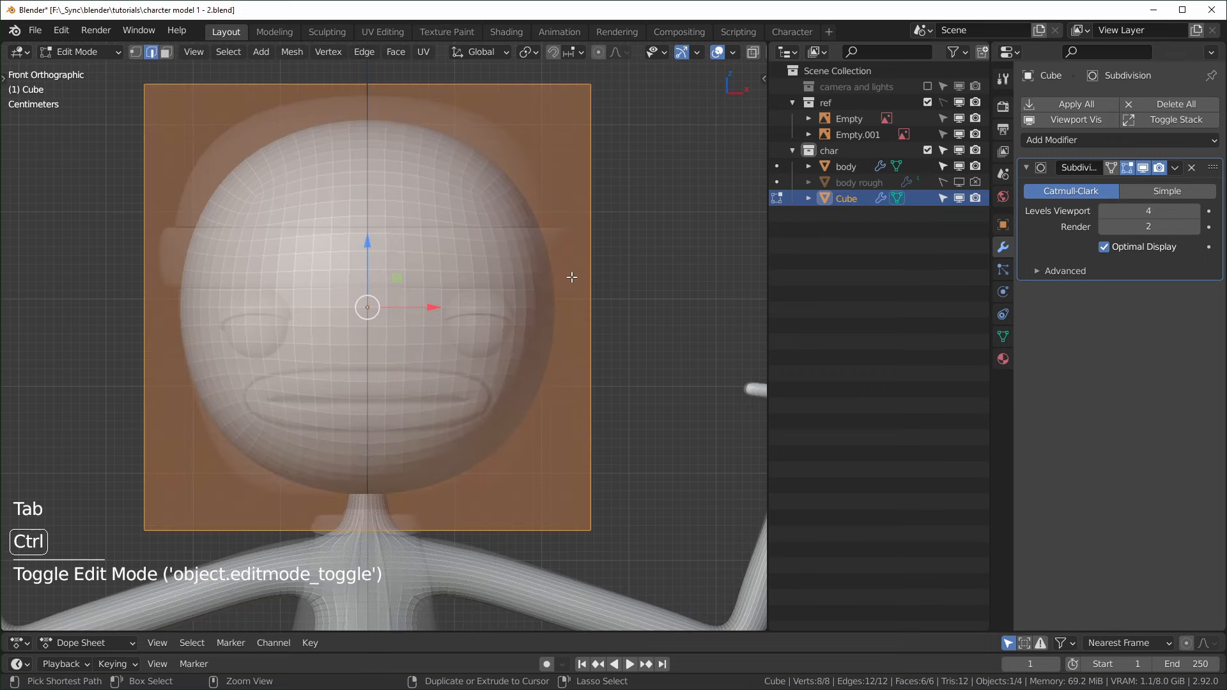
key("ctrl+r")
left_click(588, 262)
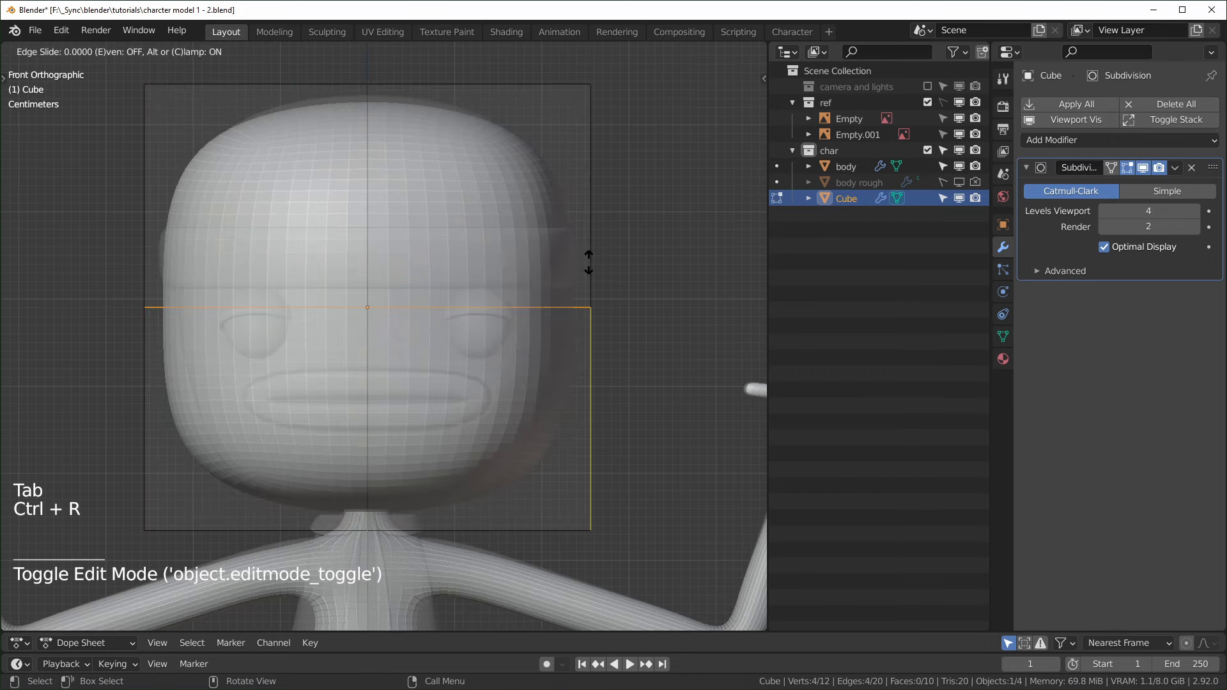
right_click(595, 331)
- Scale the head cube's top face down slightly and raise it to match the reference crown
scroll(524, 281, "down", 3)
middle_click_drag(458, 217, 455, 258)
key("3")
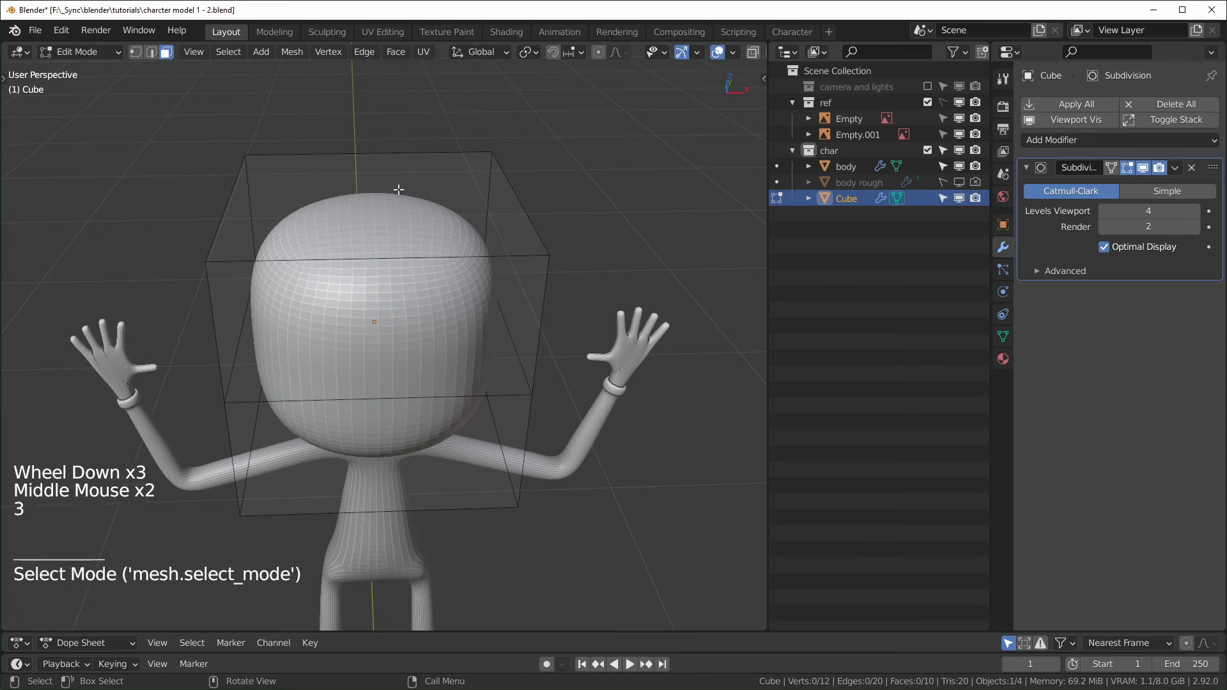
left_click(400, 190)
key("KP_1")
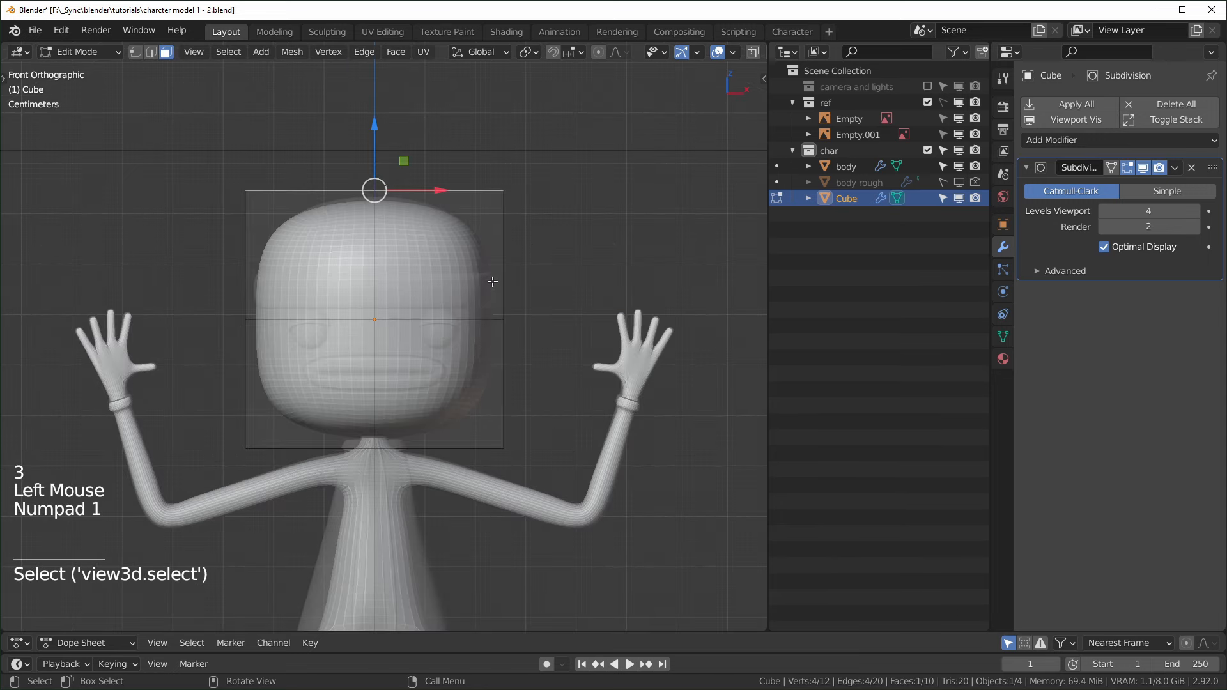
key("s")
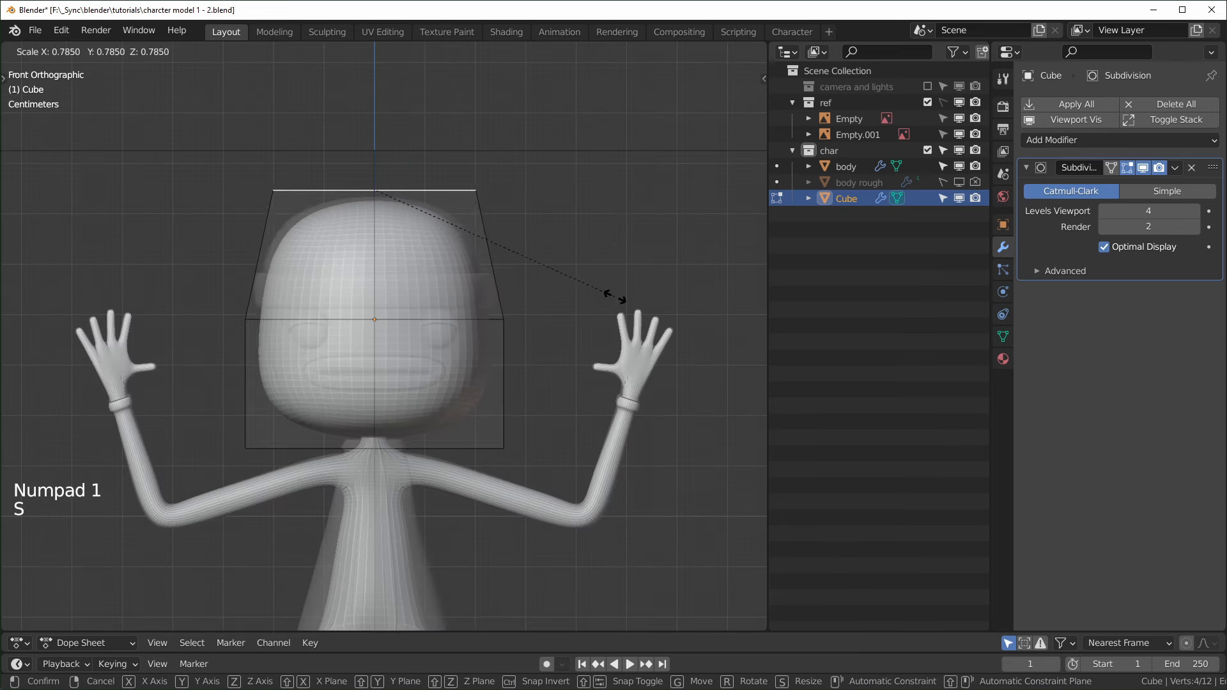
left_click(642, 306)
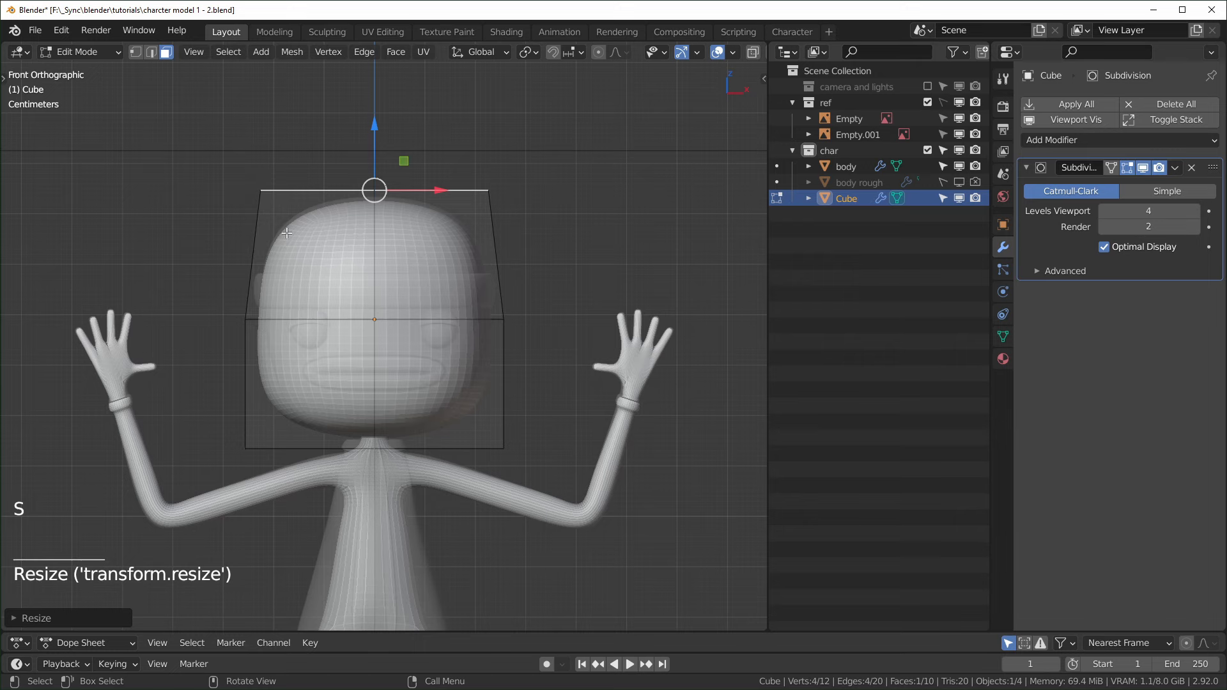
left_click_drag(375, 125, 378, 115)
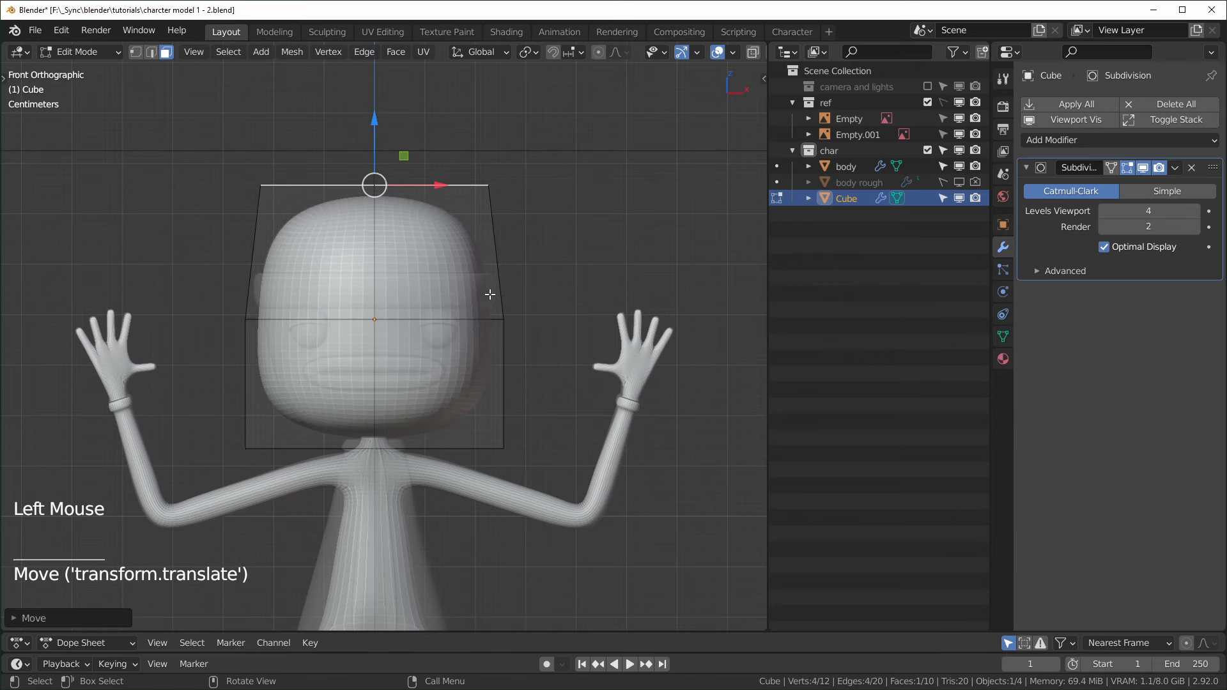
- Scale down the head cube's bottom face to taper the head toward the neck
scroll(525, 378, "up", 2)
middle_click_drag(525, 378, 471, 471)
left_click(567, 484)
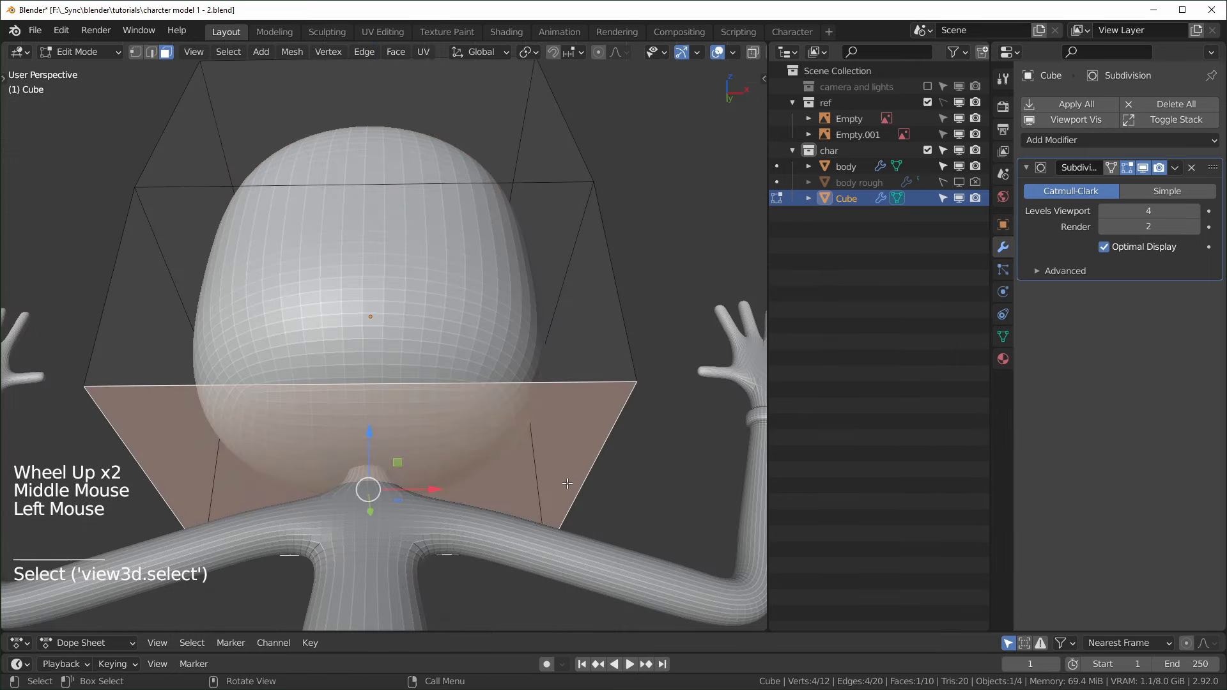
key("KP_1")
key("s")
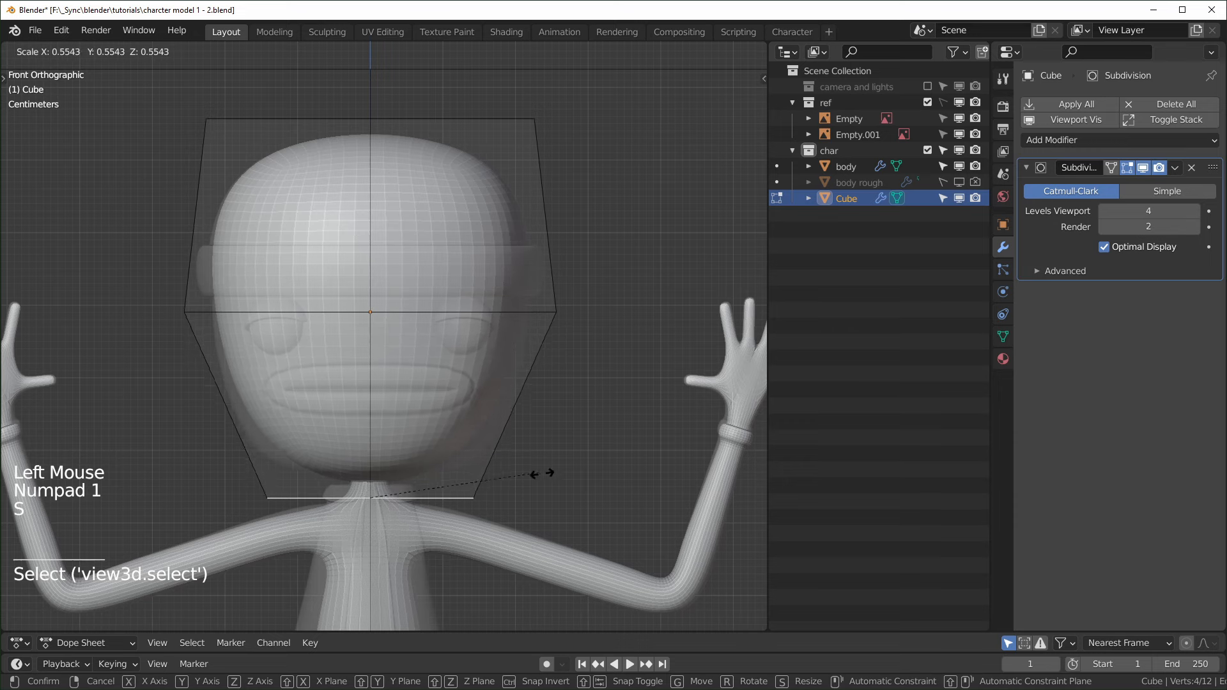
left_click(575, 480)
- Add a horizontal loop cut in the lower half of the head cage, slid down toward the chin
key("ctrl+r")
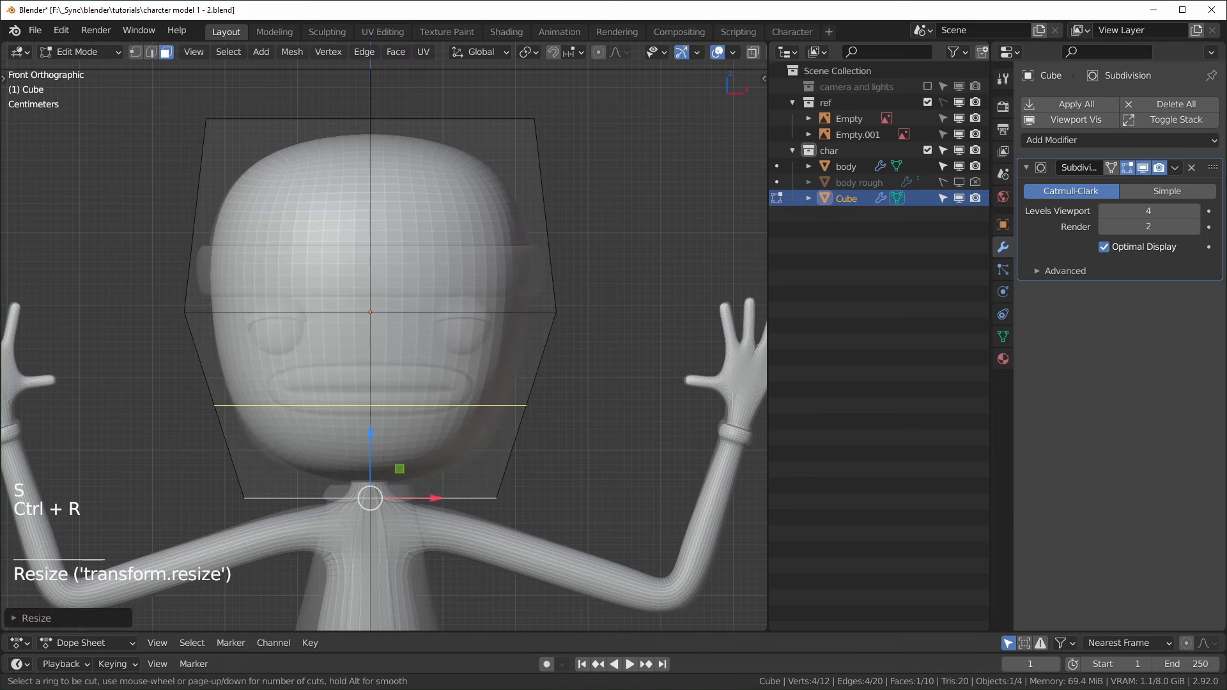
left_click(530, 412)
left_click(537, 419)
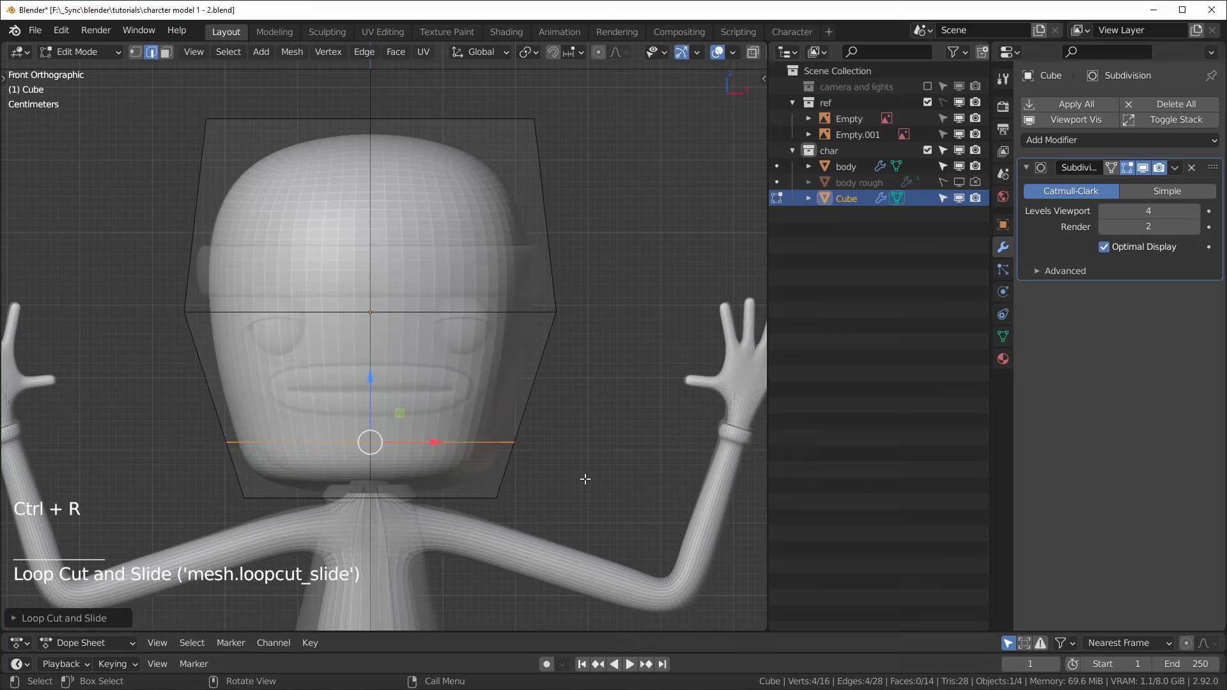
- Shrink the head's bottom face further in two scalings to round off the chin
middle_click_drag(535, 479, 436, 508)
key("3")
left_click(433, 506)
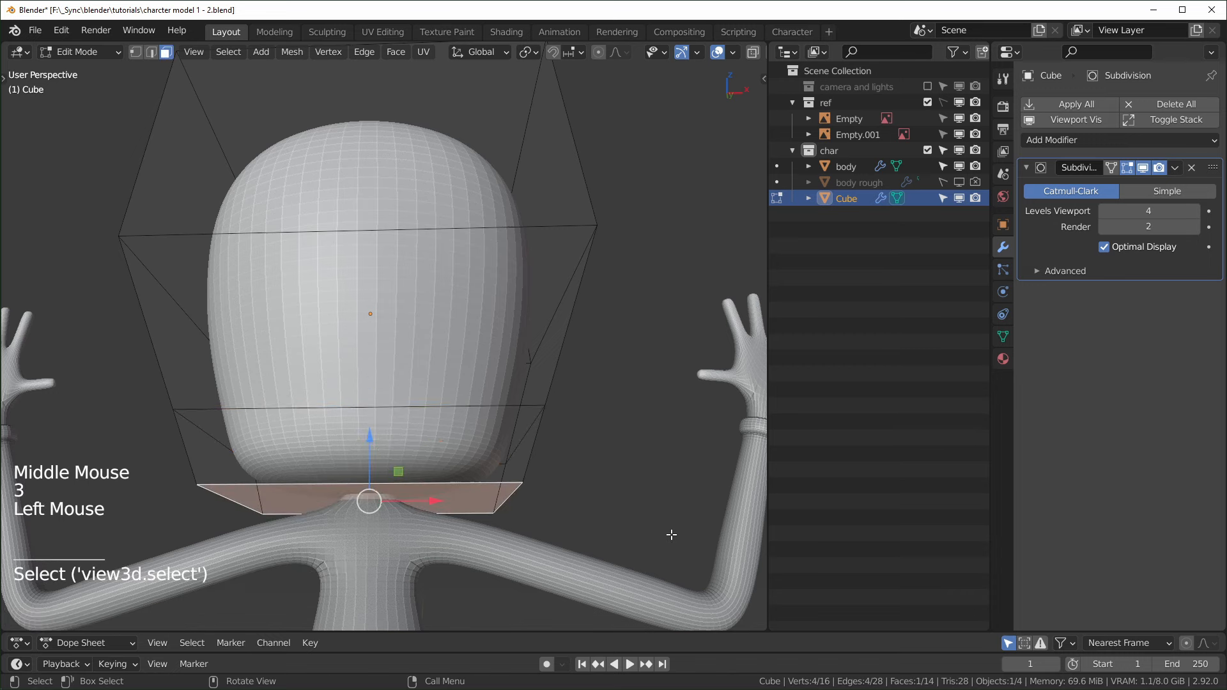
key("s")
left_click(601, 508)
key("KP_1")
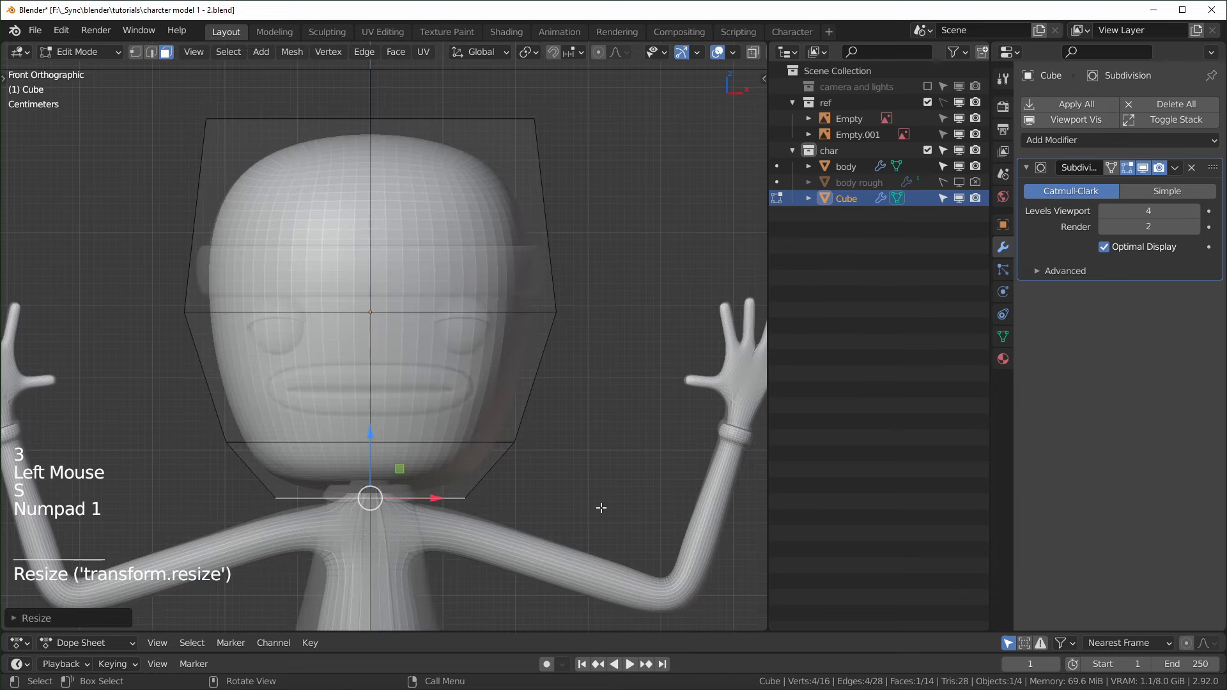
key("s")
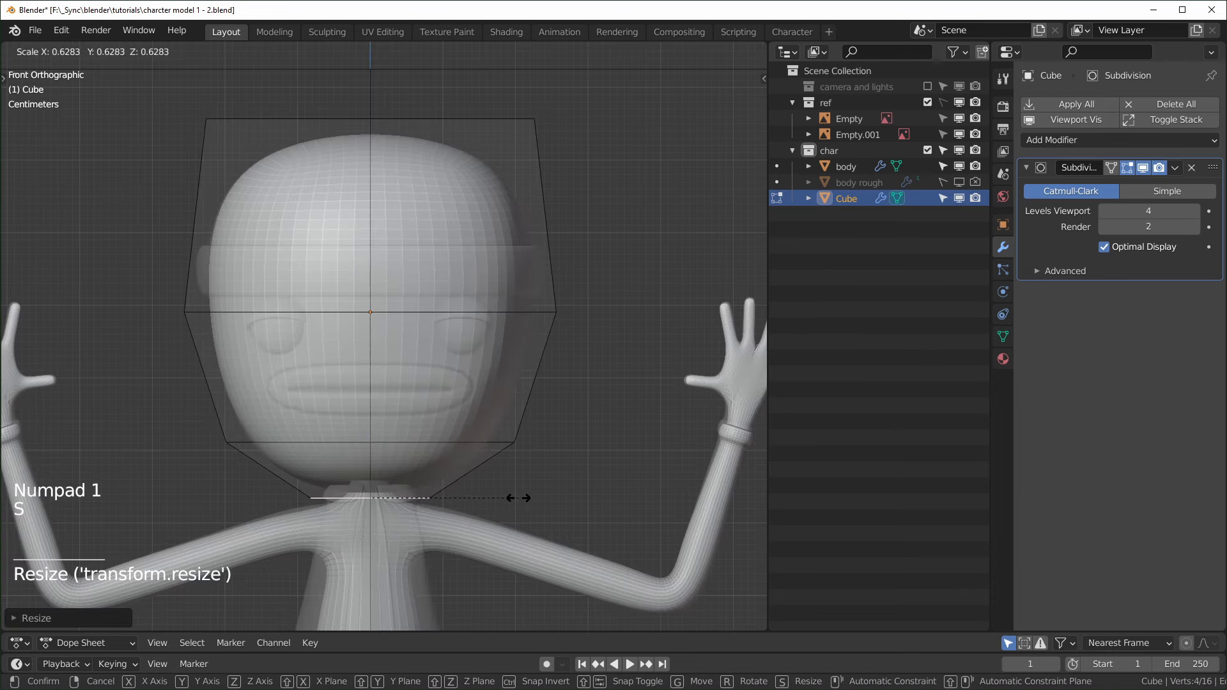
left_click(510, 498)
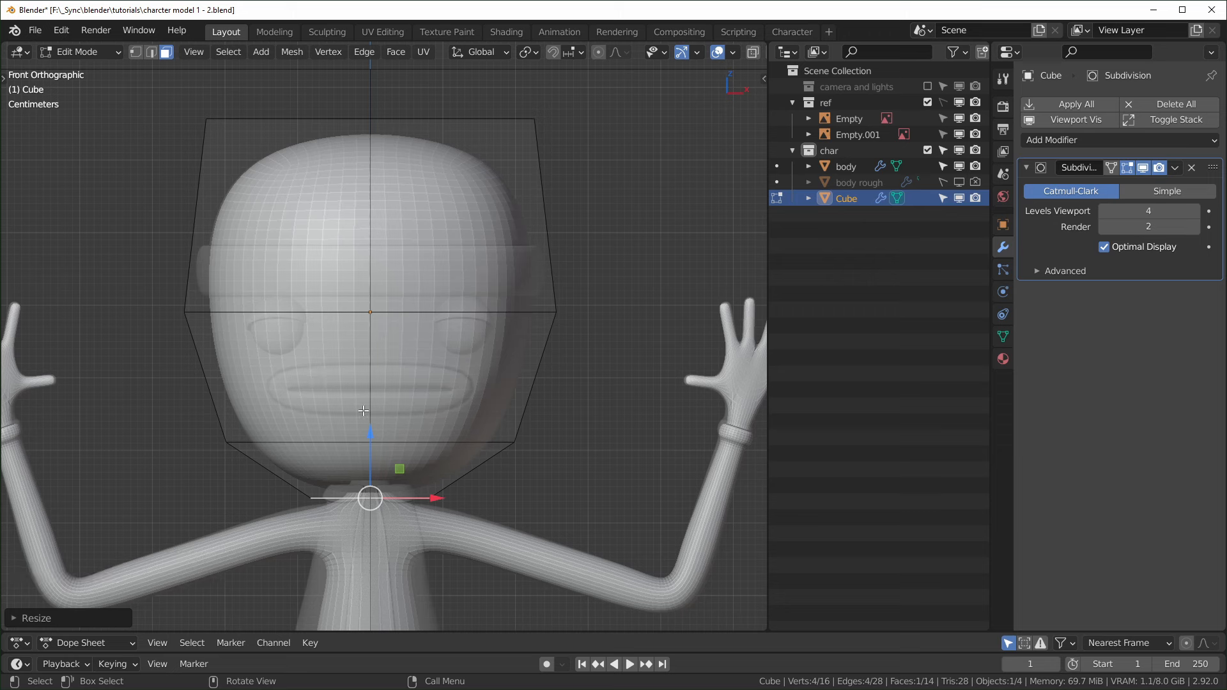
- Lower the head's Subdivision viewport level to 1
left_click(1105, 208)
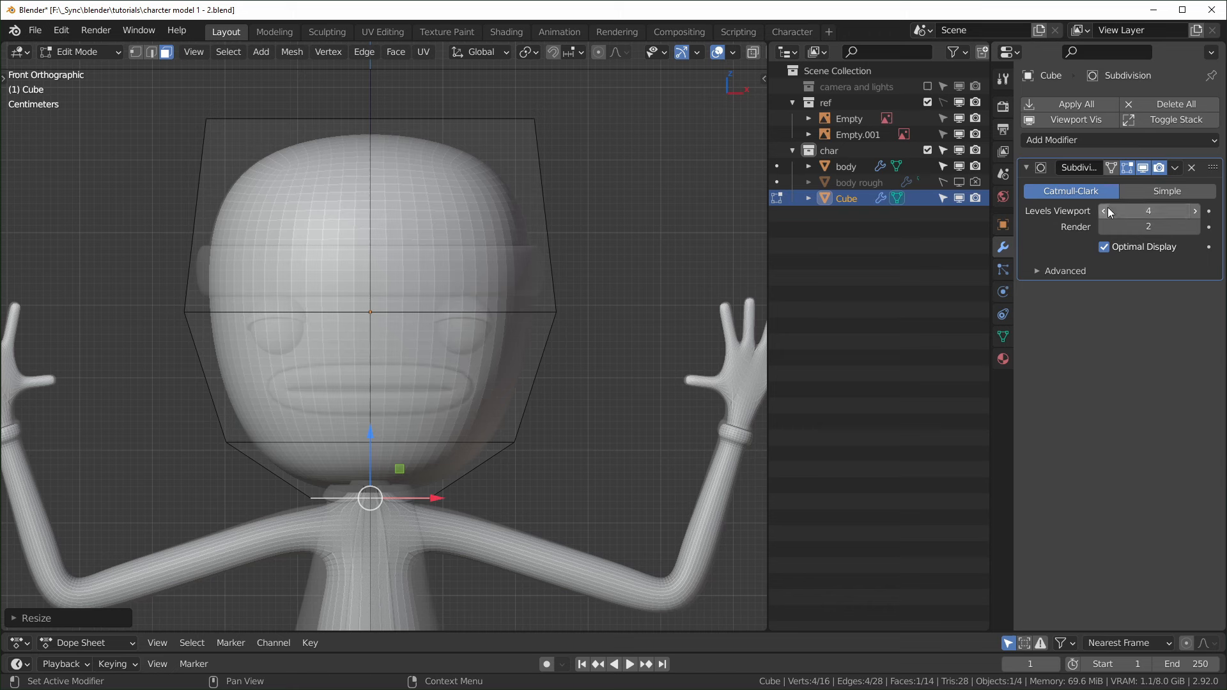
left_click(1106, 209)
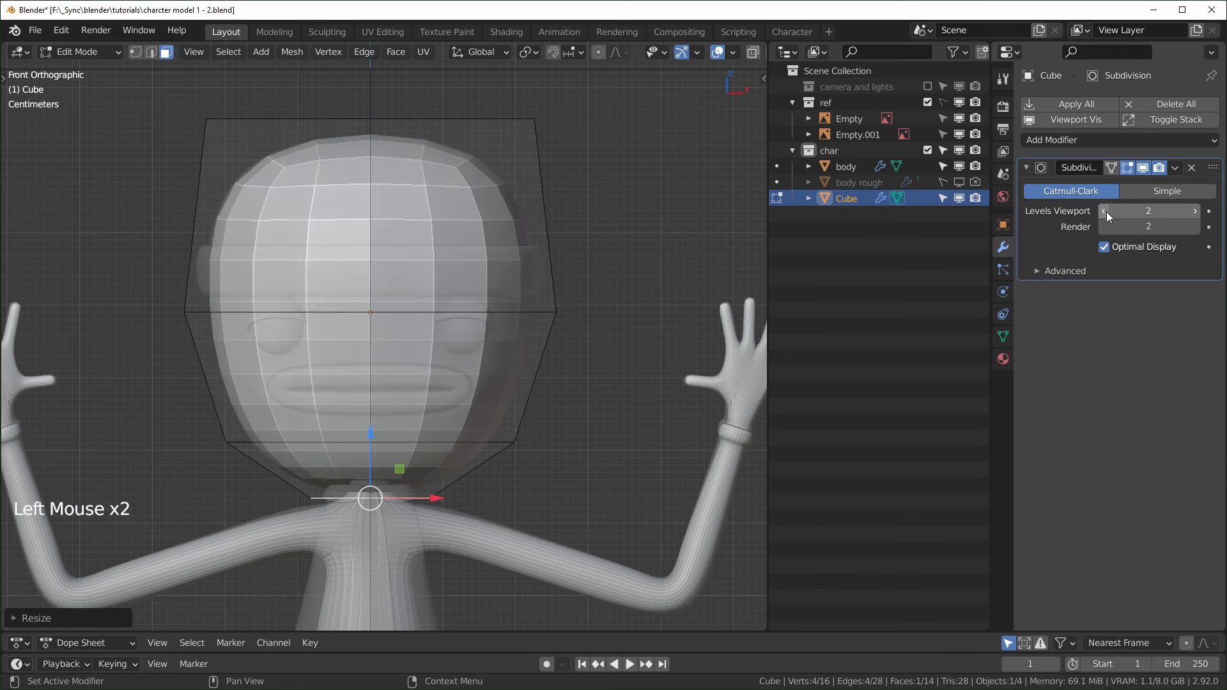
left_click(1106, 211)
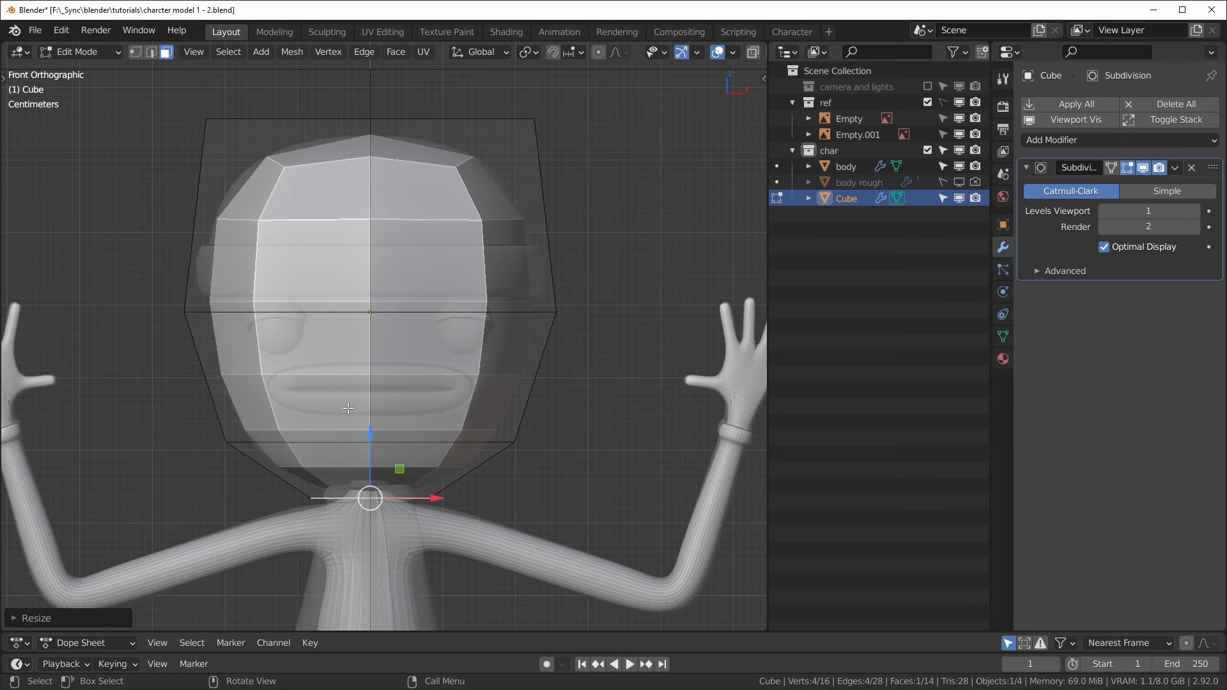
- Select the lower edge loop of the head cage and move it up slightly toward the mouth
left_click(377, 444, "alt")
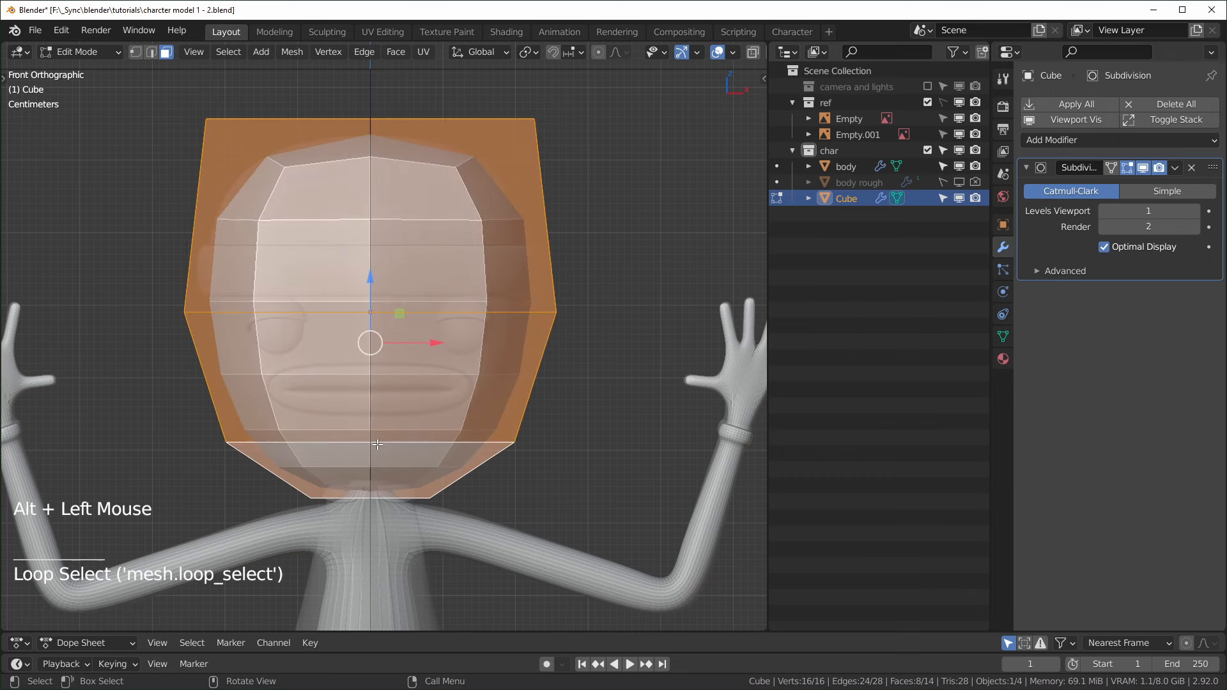
key("2")
left_click(374, 442, "alt")
left_click_drag(367, 387, 375, 353)
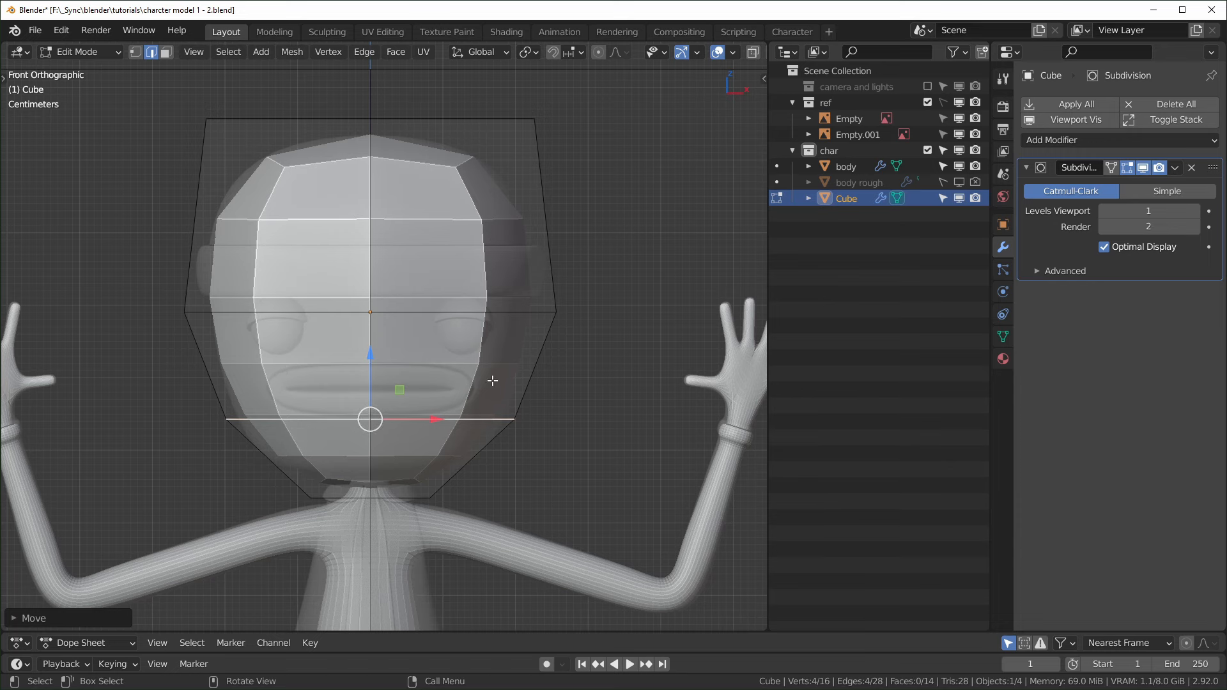
scroll(486, 439, "up", 1)
middle_click_drag(454, 464, 498, 471, "shift")
key("KP_1")
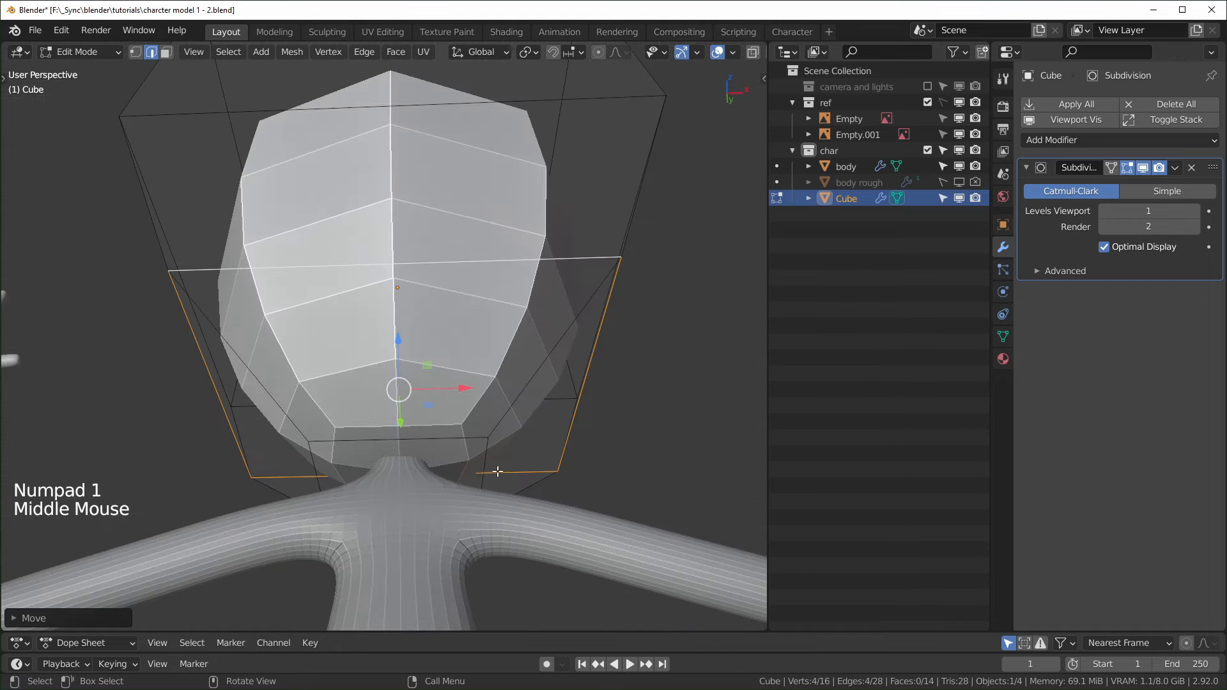
key("3")
left_click(454, 463)
key("KP_1")
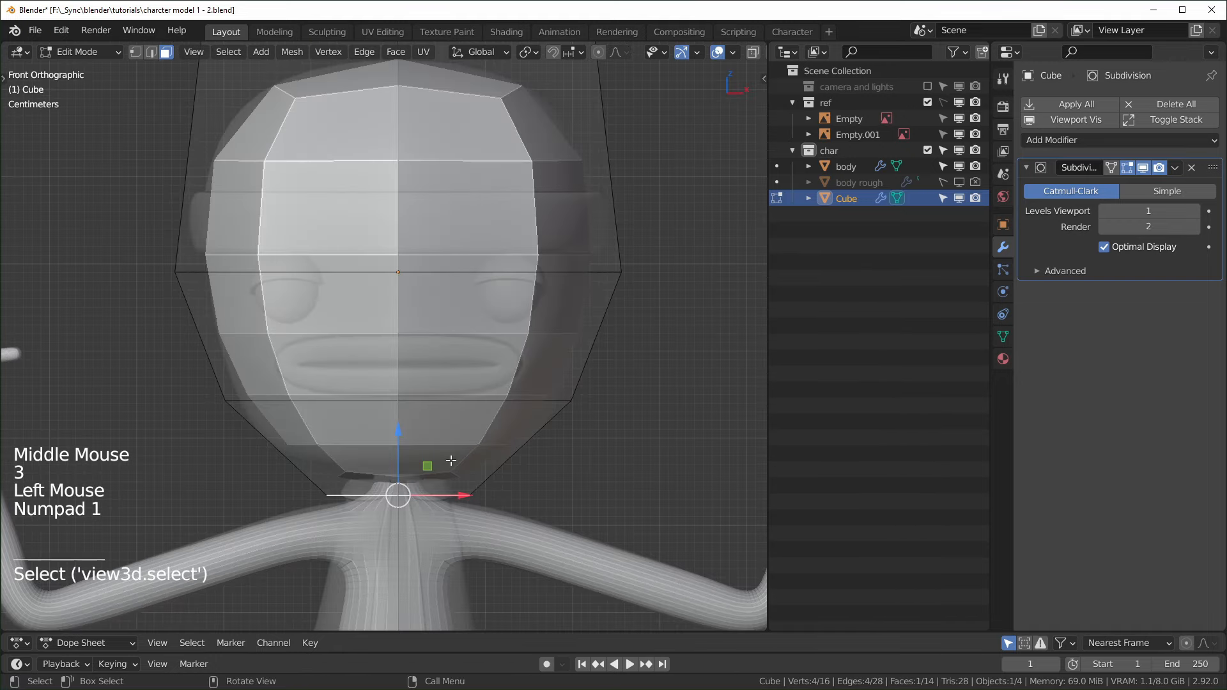
key("s")
right_click(556, 477)
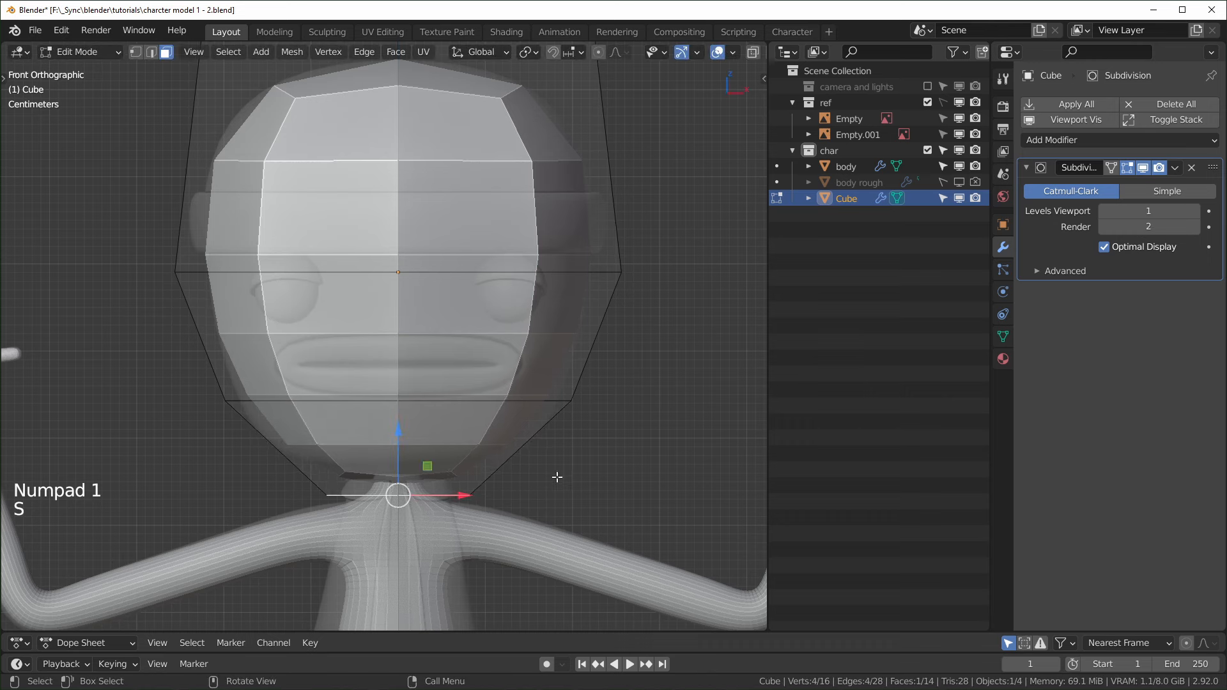
- Scale the head cage's lower edge loop outward by about 1.11 to widen the jaw
key("2")
left_click(586, 425, "alt")
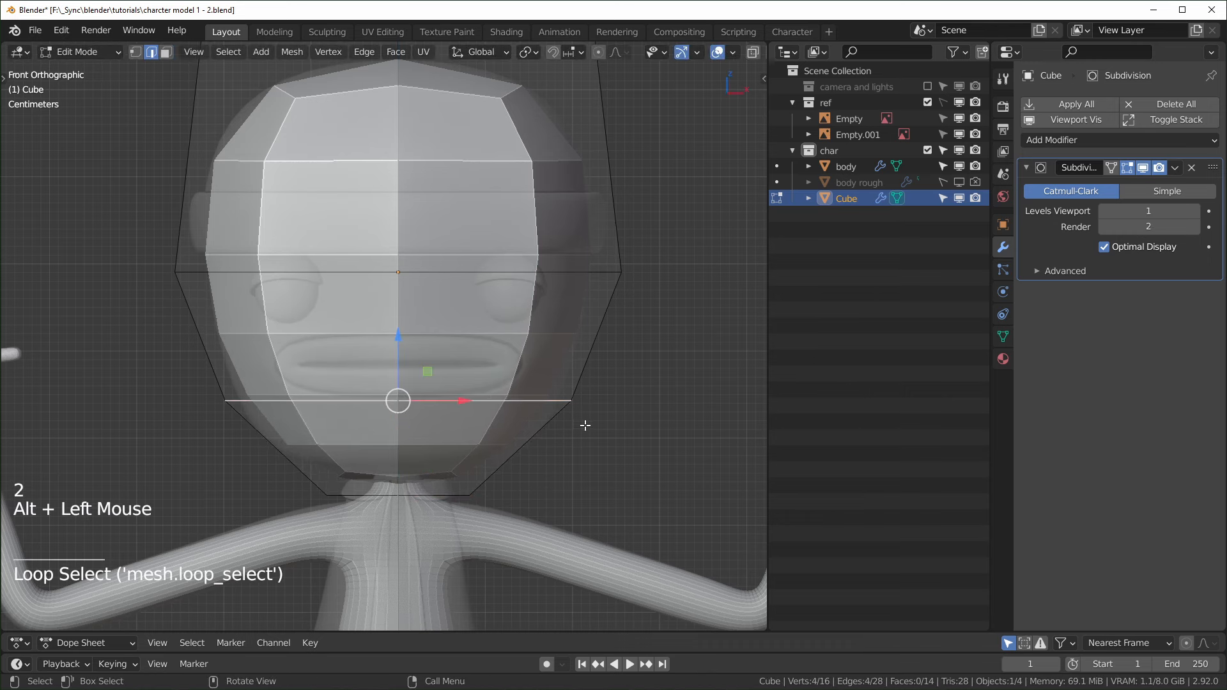
key("s")
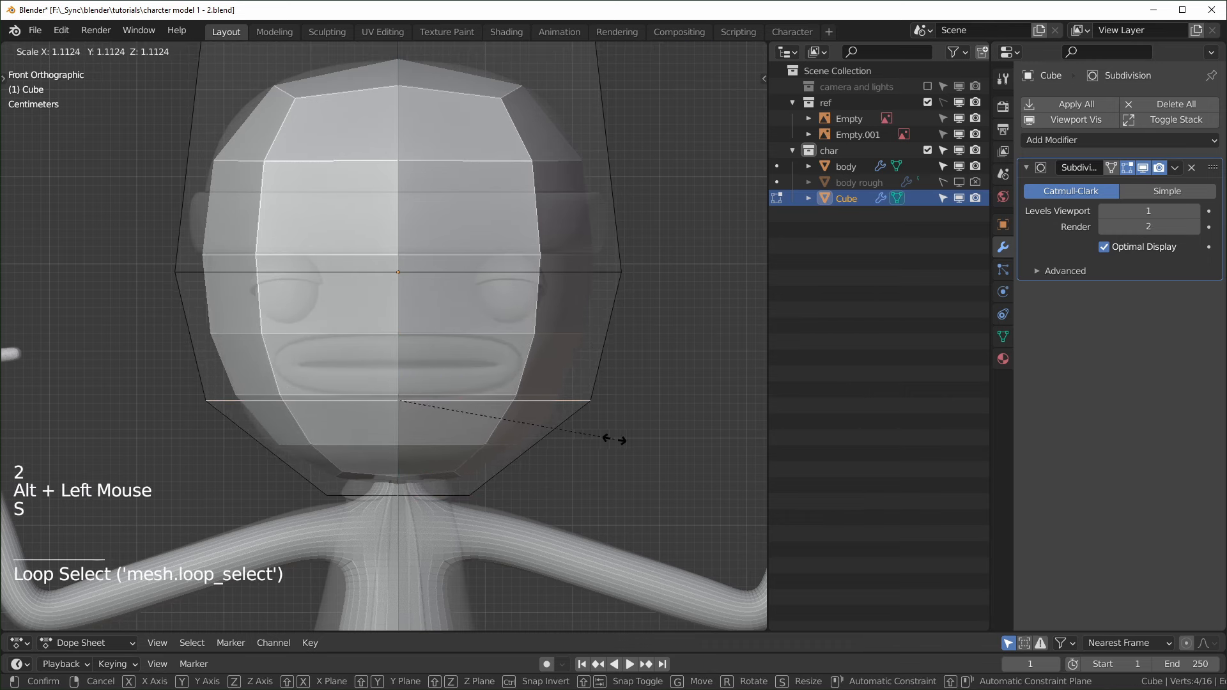
left_click(610, 445)
key("alt+z")
key("alt+z")
scroll(607, 447, "up", 1)
- From the side view, select the head cage's lower rear vertices and move them forward along Y to taper the back of the head
key("KP_3")
key("alt+z")
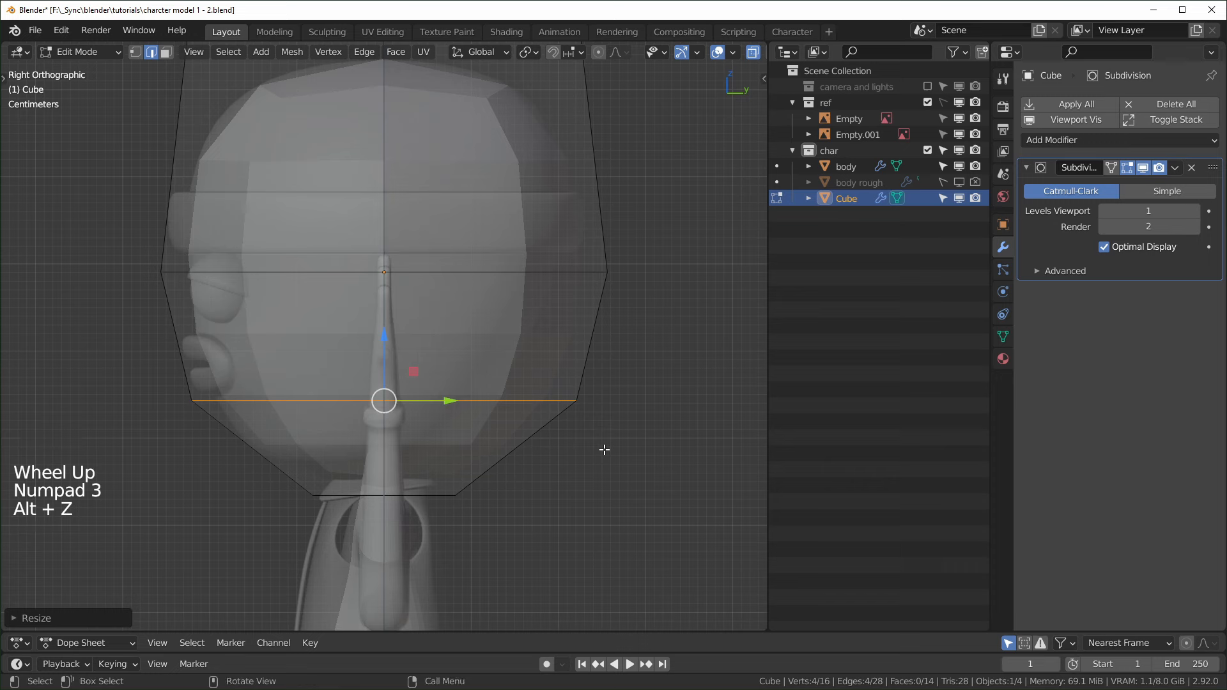
key("alt+z")
key("1")
key("alt+a")
key("alt+z")
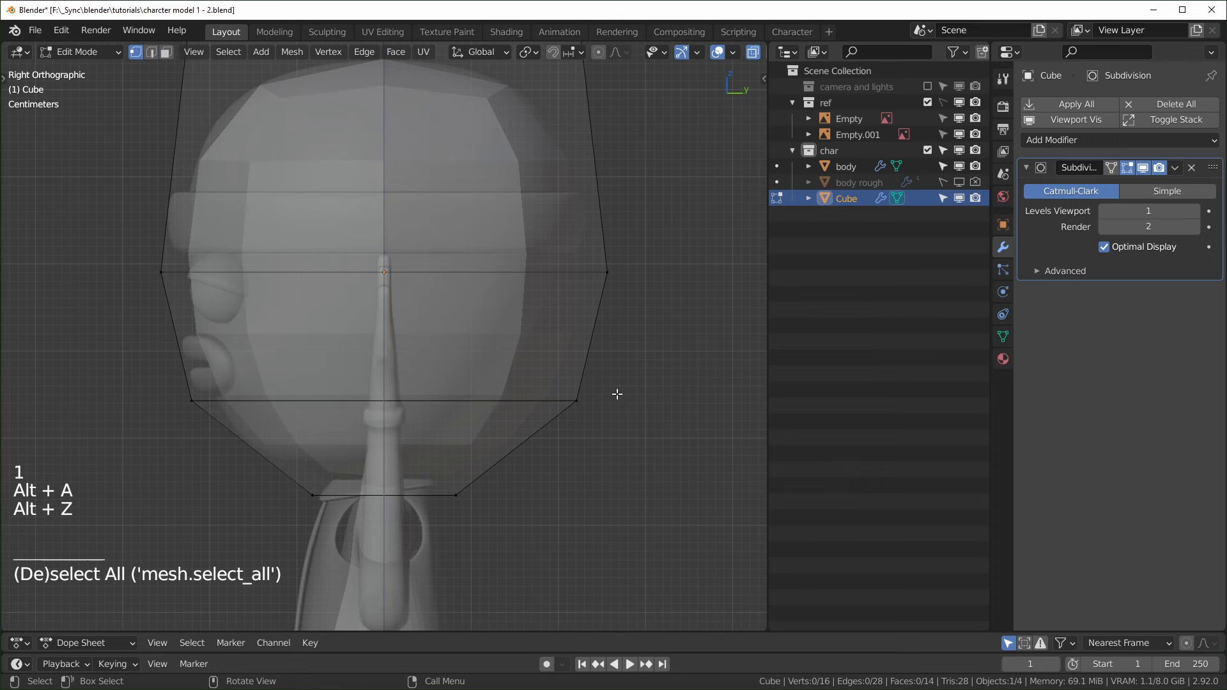
left_click_drag(629, 375, 439, 537)
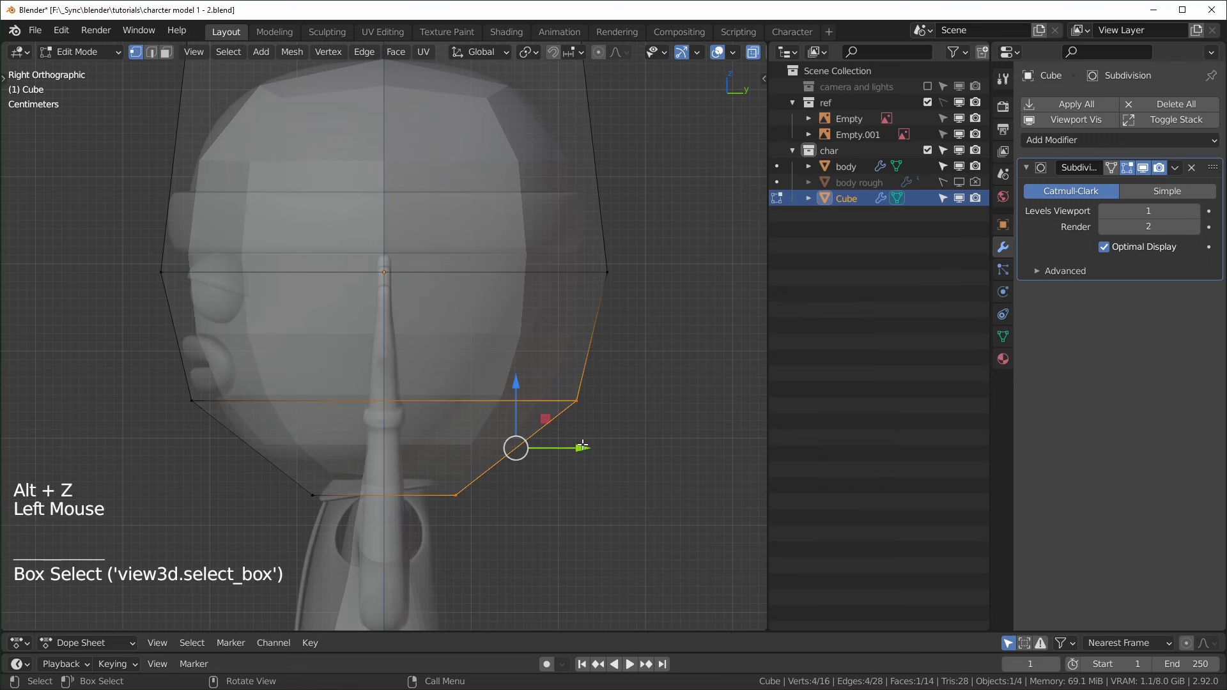
left_click_drag(574, 448, 520, 467)
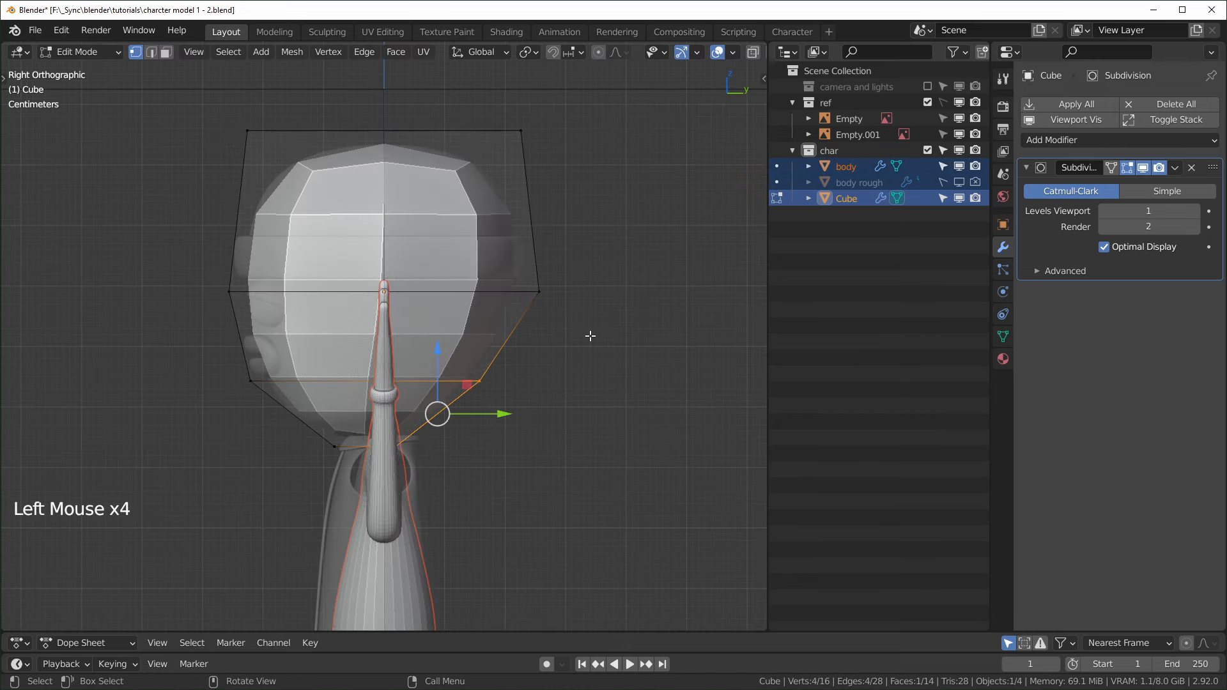
- Toggle the char collection's visibility to compare the head's side profile with the reference
left_click(928, 150)
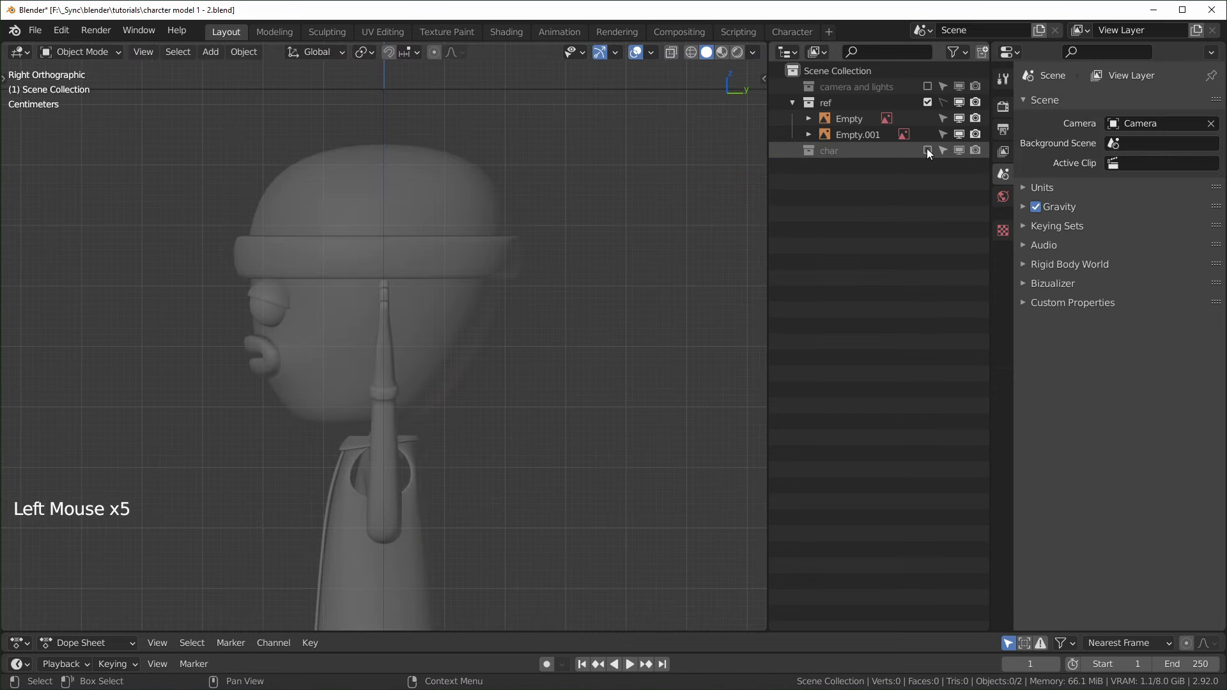
left_click(927, 151)
left_click(927, 150)
left_click(928, 150)
left_click(928, 150)
left_click(928, 150)
- Raise the head cage's bottom face slightly toward the chin in the front view and scale it along X
middle_click_drag(614, 333, 442, 401)
key("Tab")
left_click(415, 398)
key("Tab")
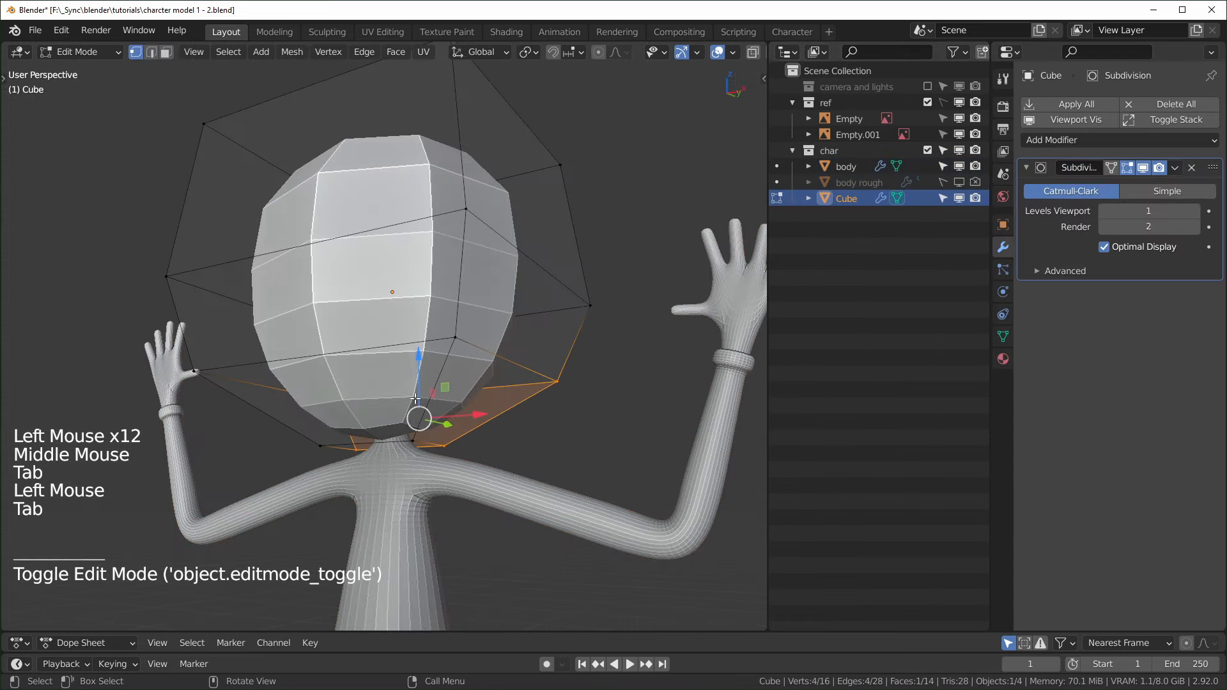
key("3")
left_click(402, 451)
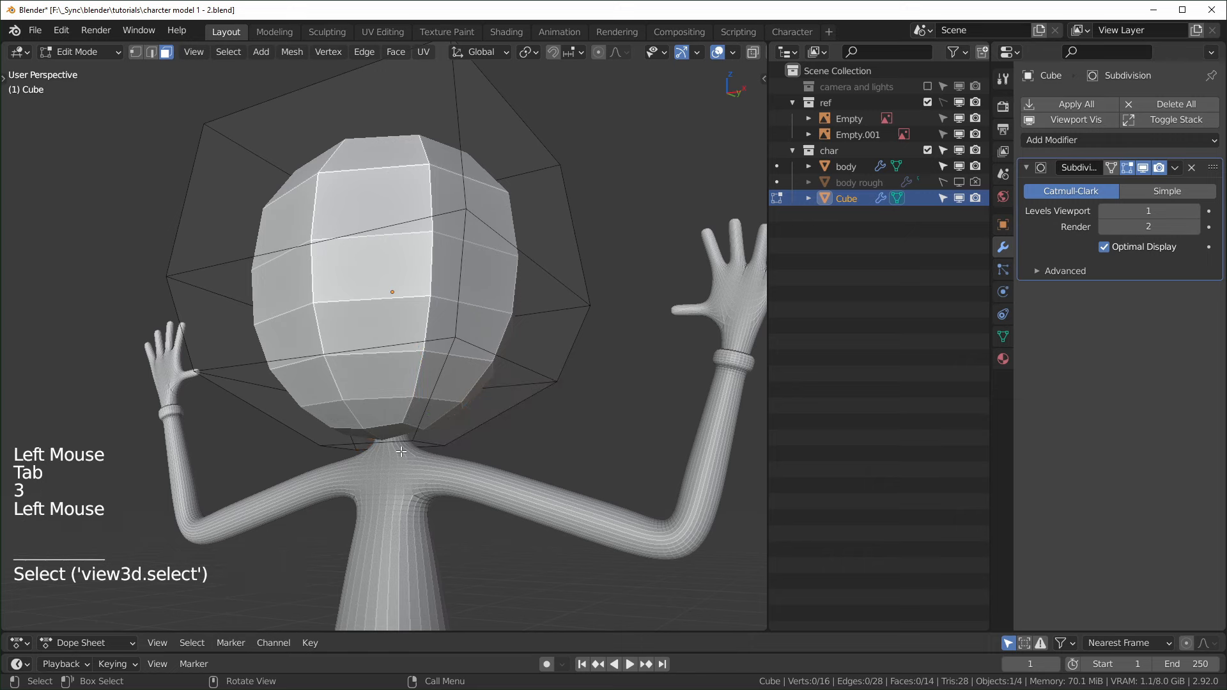
left_click(402, 451)
key("KP_1")
scroll(404, 460, "up", 4)
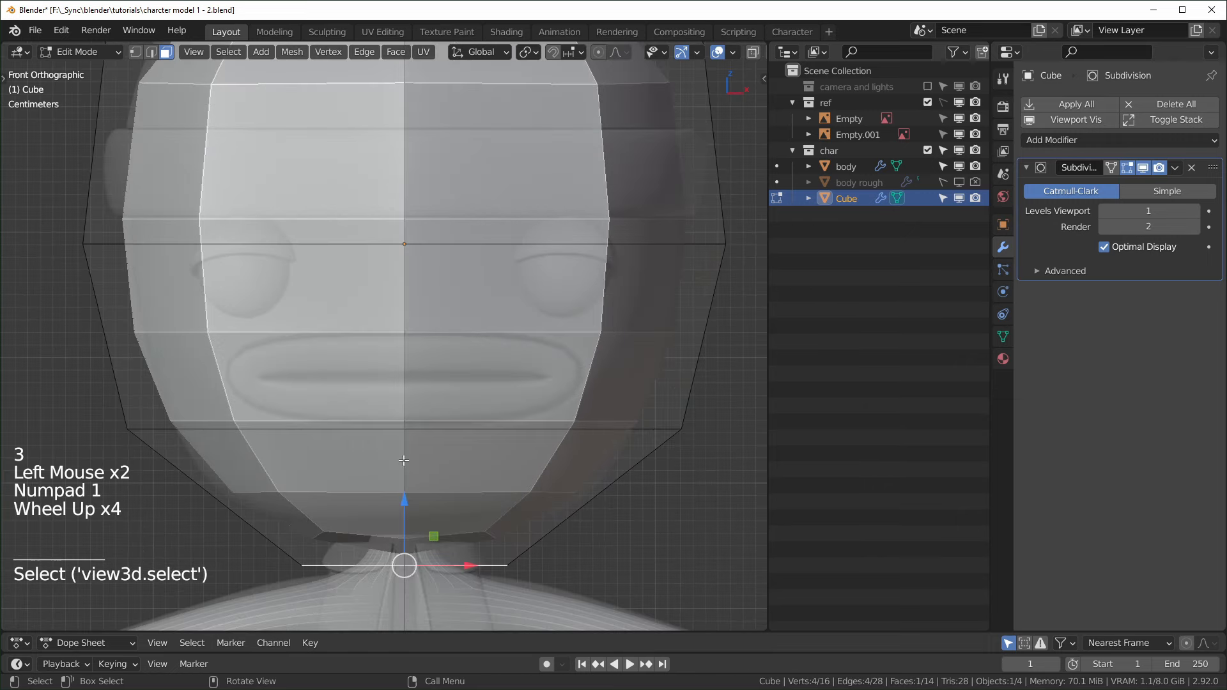
left_click_drag(412, 497, 408, 480)
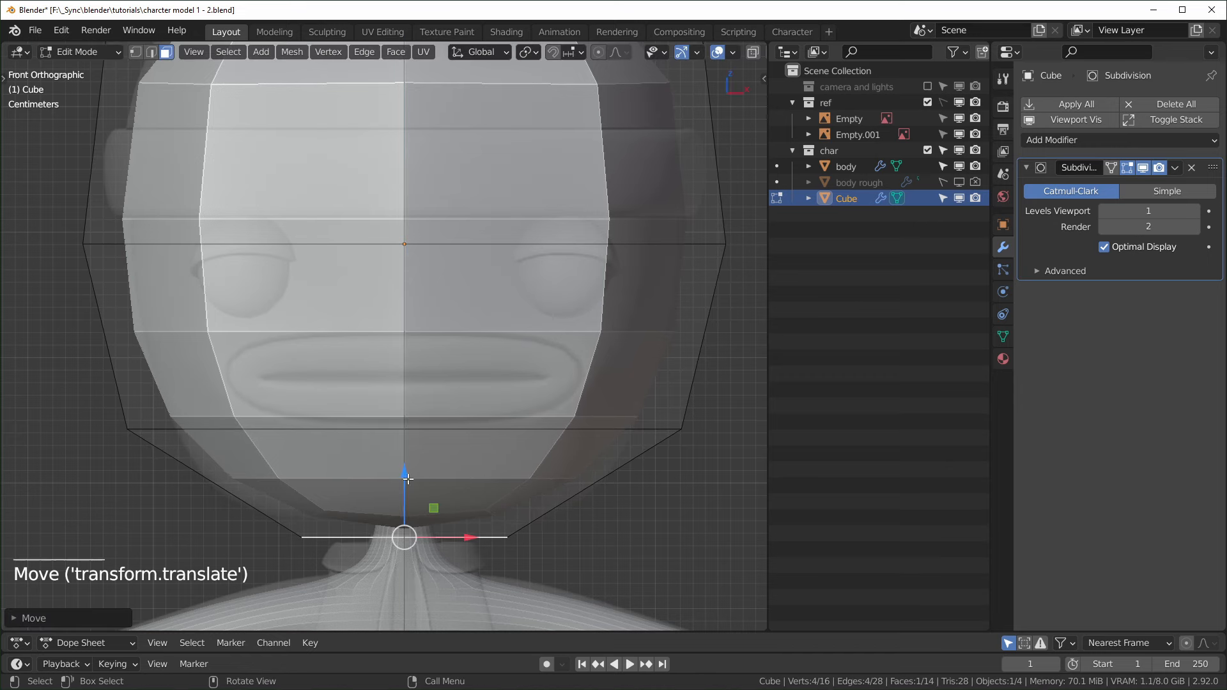
key("s")
key("x")
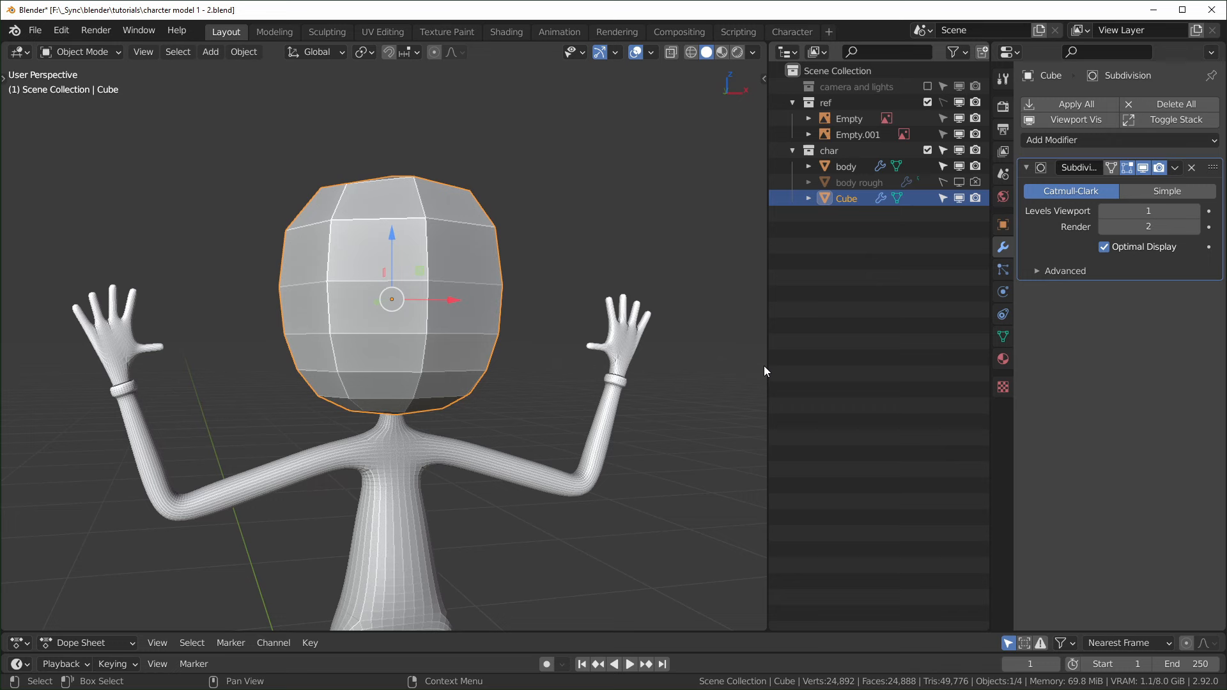
- Apply the head's Subdivision modifier in Object Mode
middle_click_drag(473, 312, 446, 320)
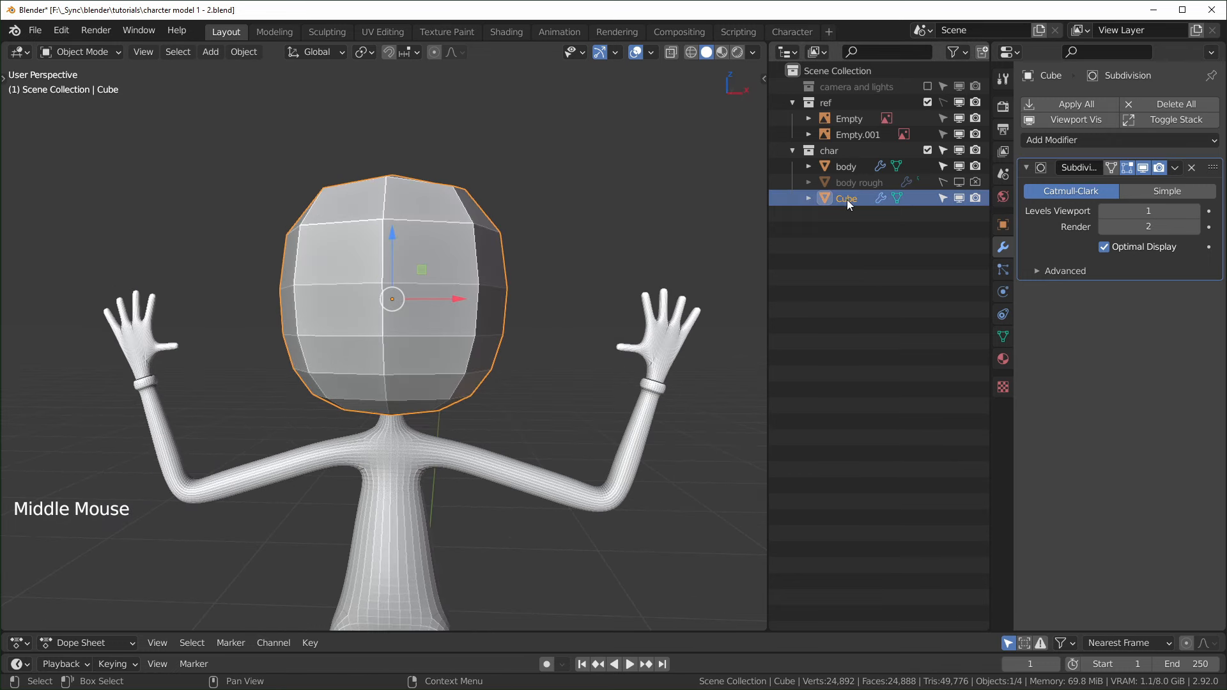
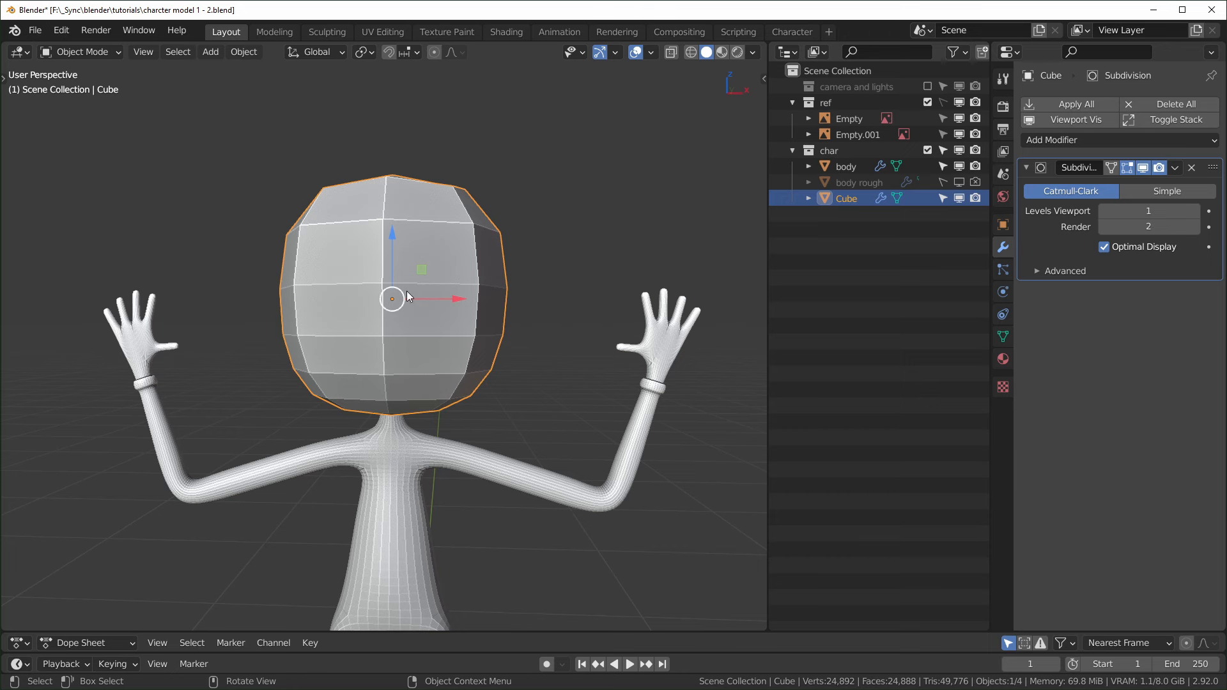
left_click(1176, 168)
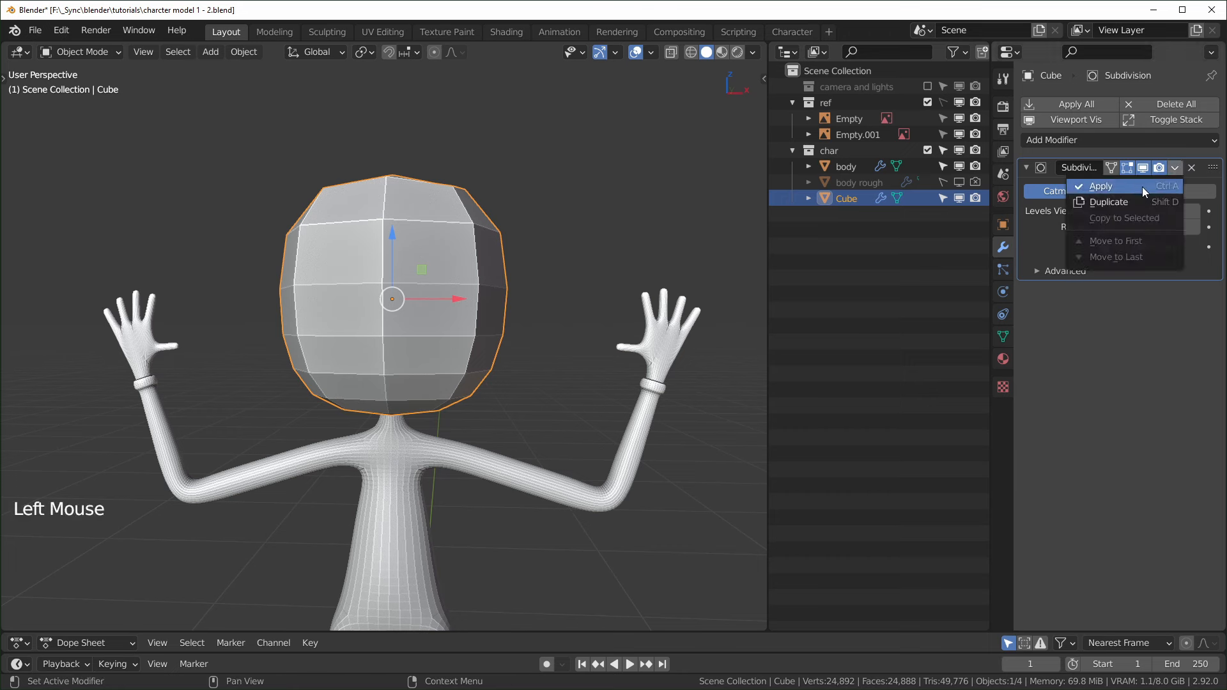
left_click(1133, 186)
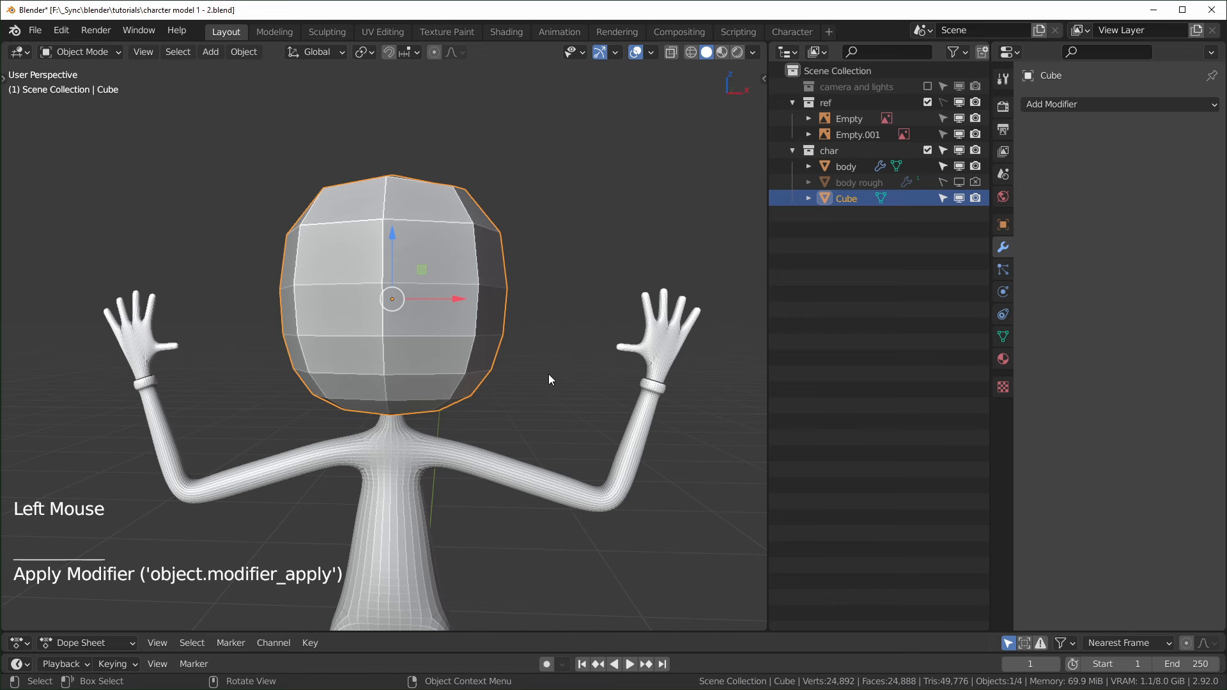
- Add a level 2 Subdivision modifier and an X-axis Mirror modifier to the head, placing Mirror first in the stack
key("ctrl")
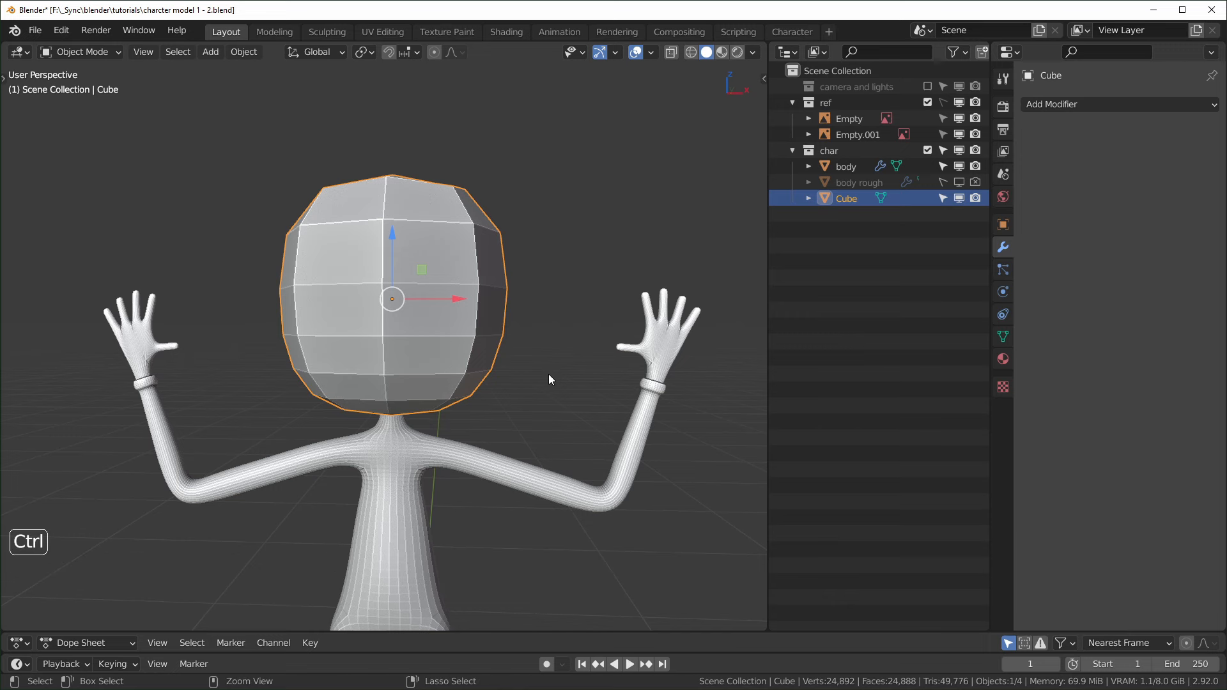
key("ctrl+1")
left_click(1087, 139)
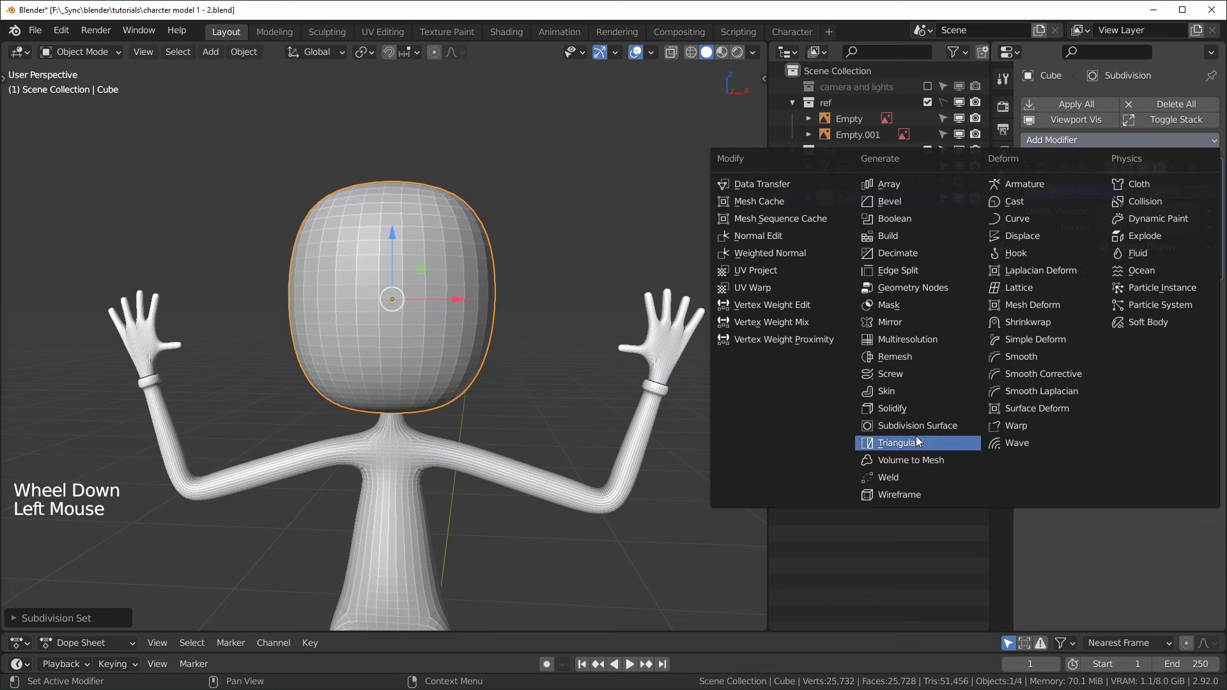
left_click(915, 323)
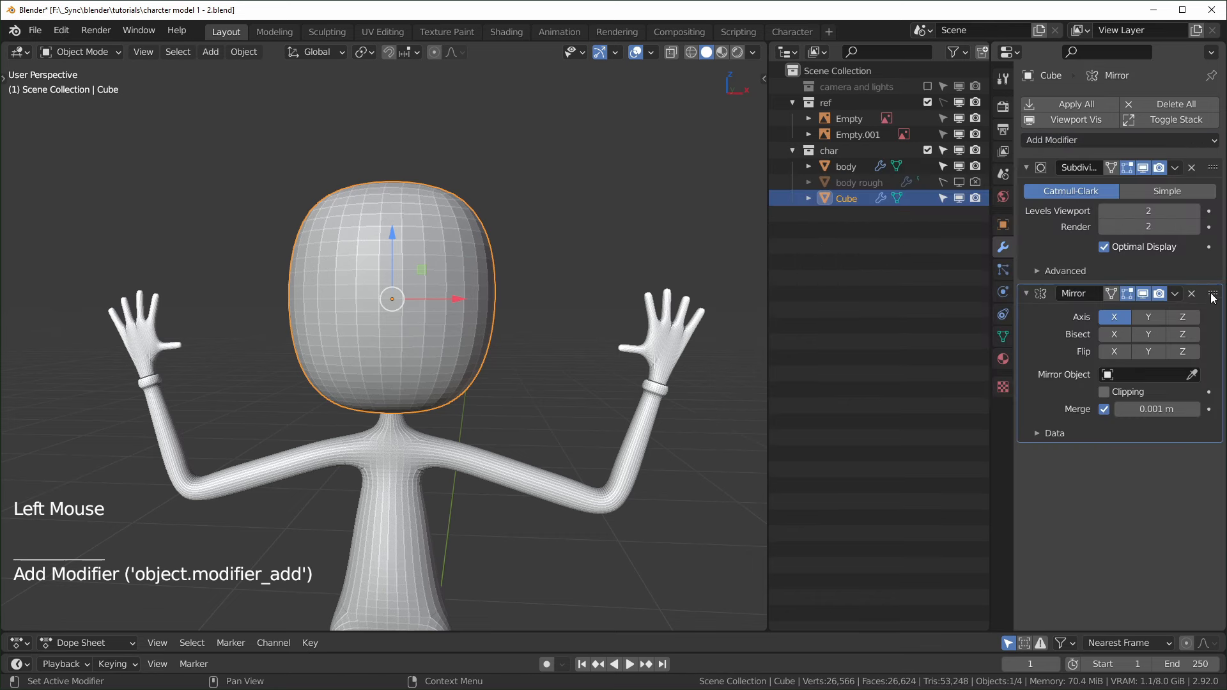
left_click_drag(1213, 296, 1212, 167)
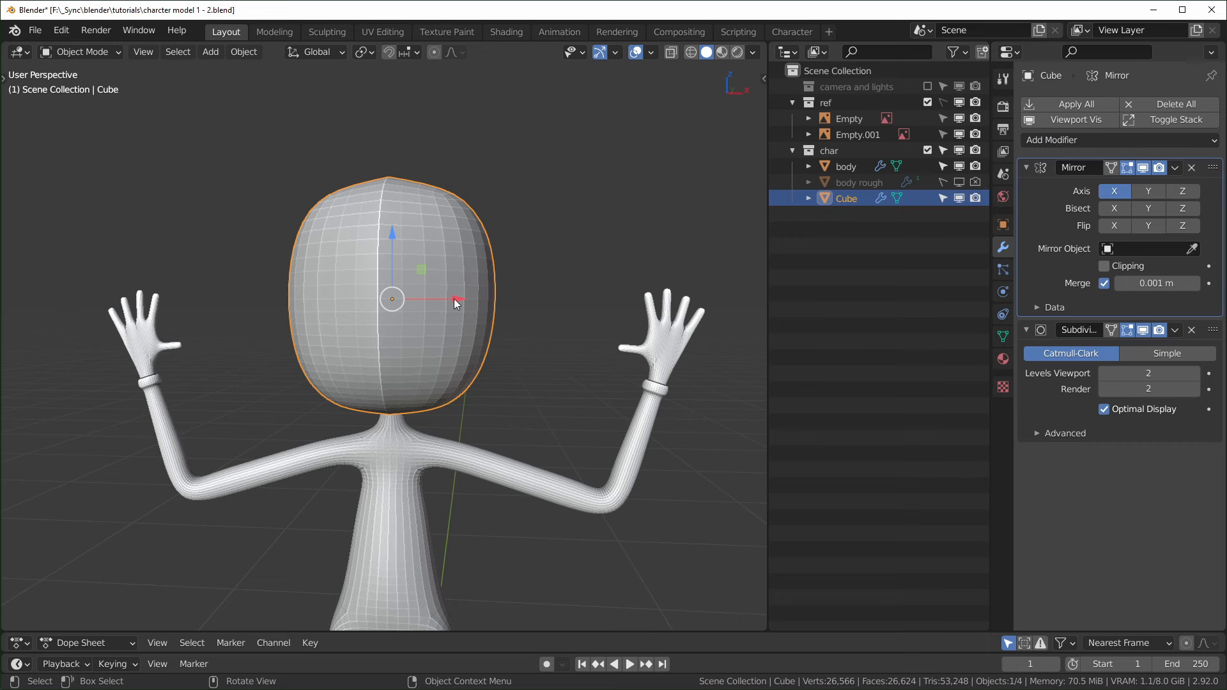
- Delete all vertices on the negative X half of the head, selecting through the mesh in the front view
key("KP_1")
key("Tab")
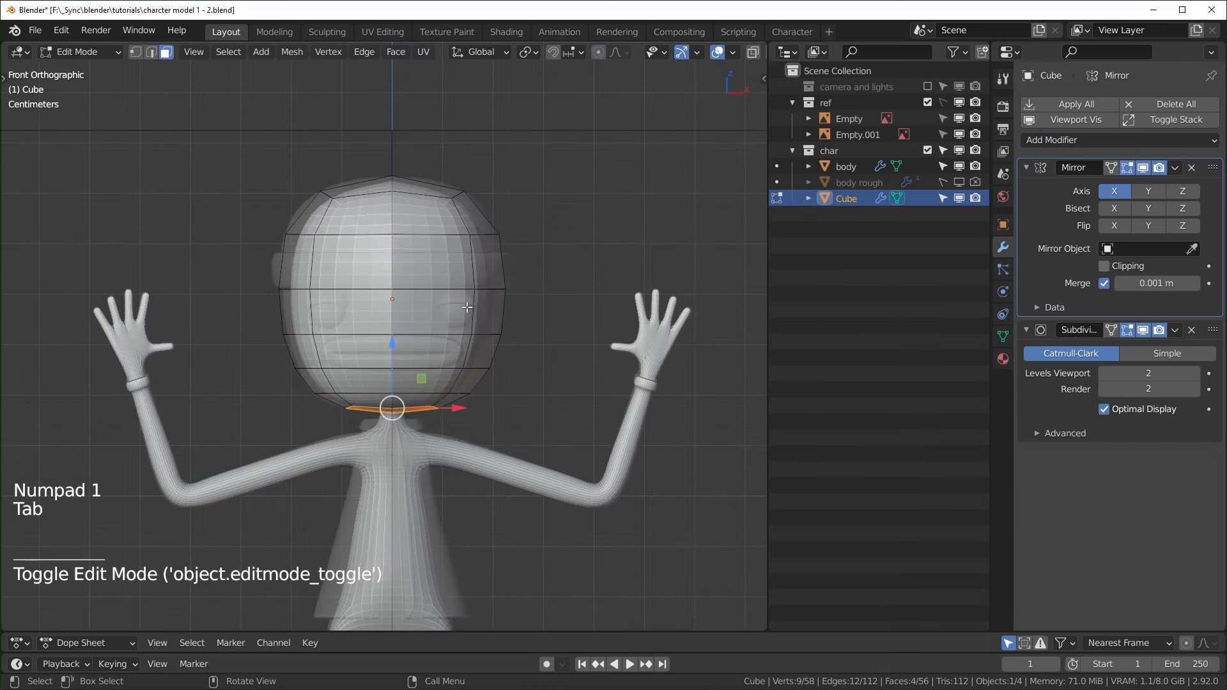
key("alt+z")
key("1")
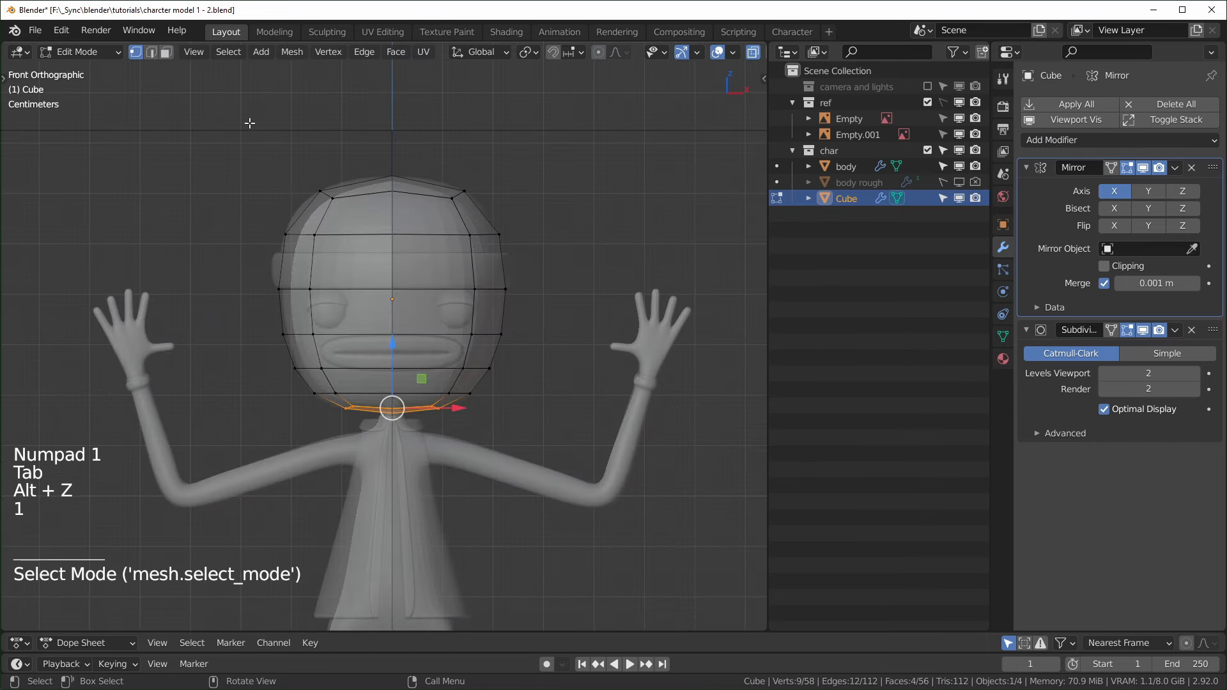
left_click_drag(222, 100, 365, 451)
key("x")
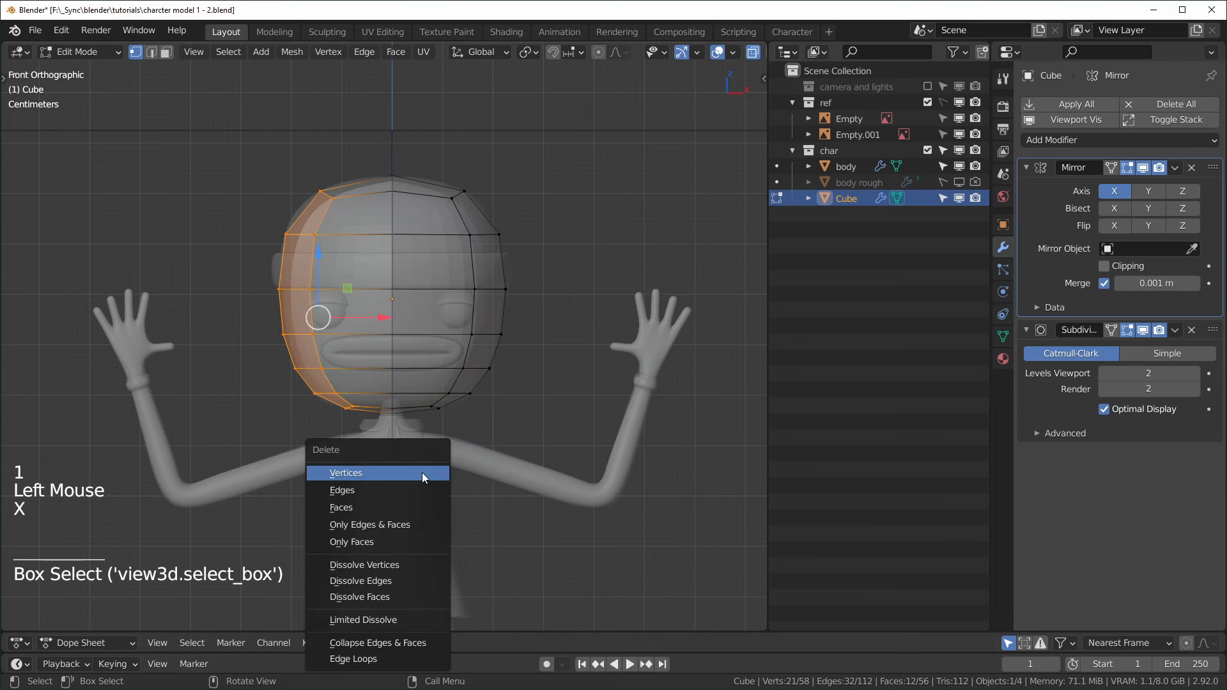
left_click(422, 473)
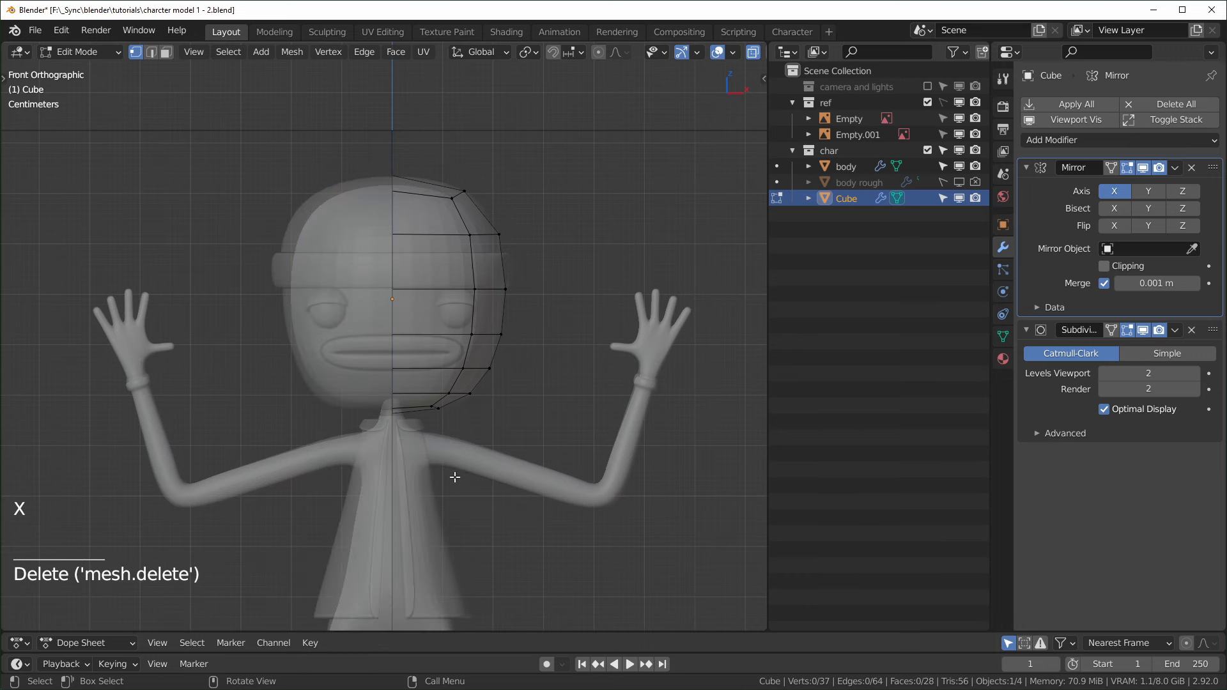
key("Tab")
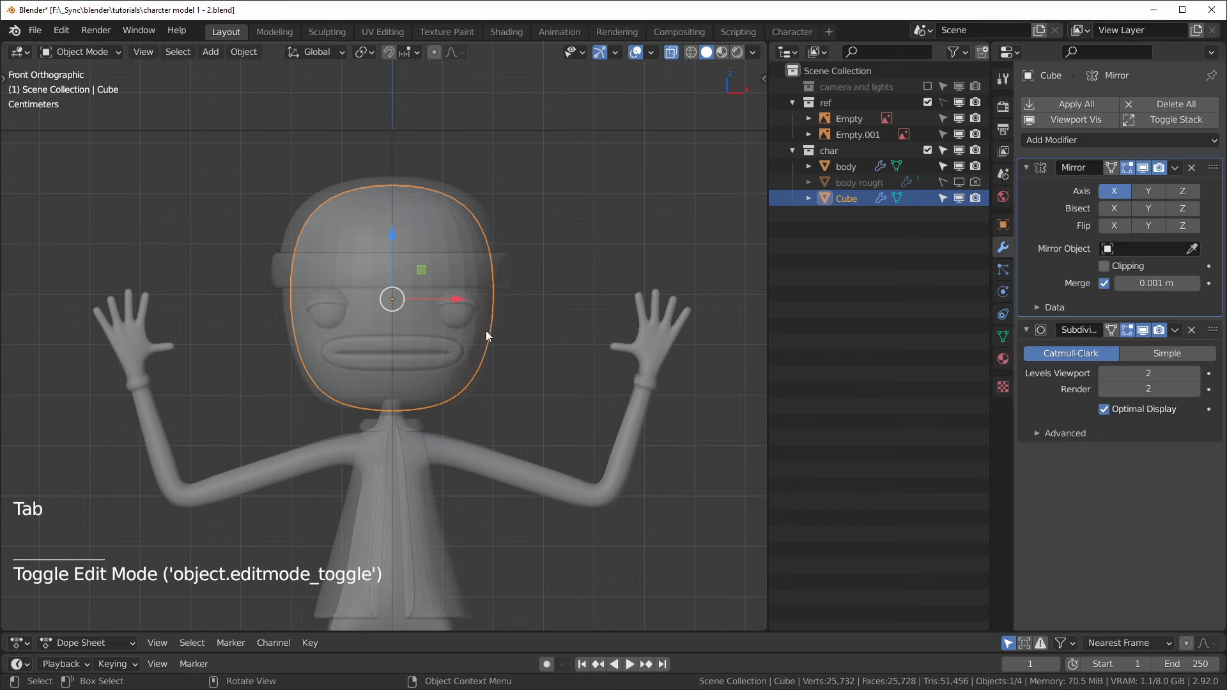
key("Tab")
- Turn off X-ray and disable the Subdivision modifier's viewport display on the head
scroll(480, 320, "up", 2)
middle_click_drag(480, 319, 473, 361)
key("alt+z")
key("KP_1")
scroll(511, 342, "up", 2)
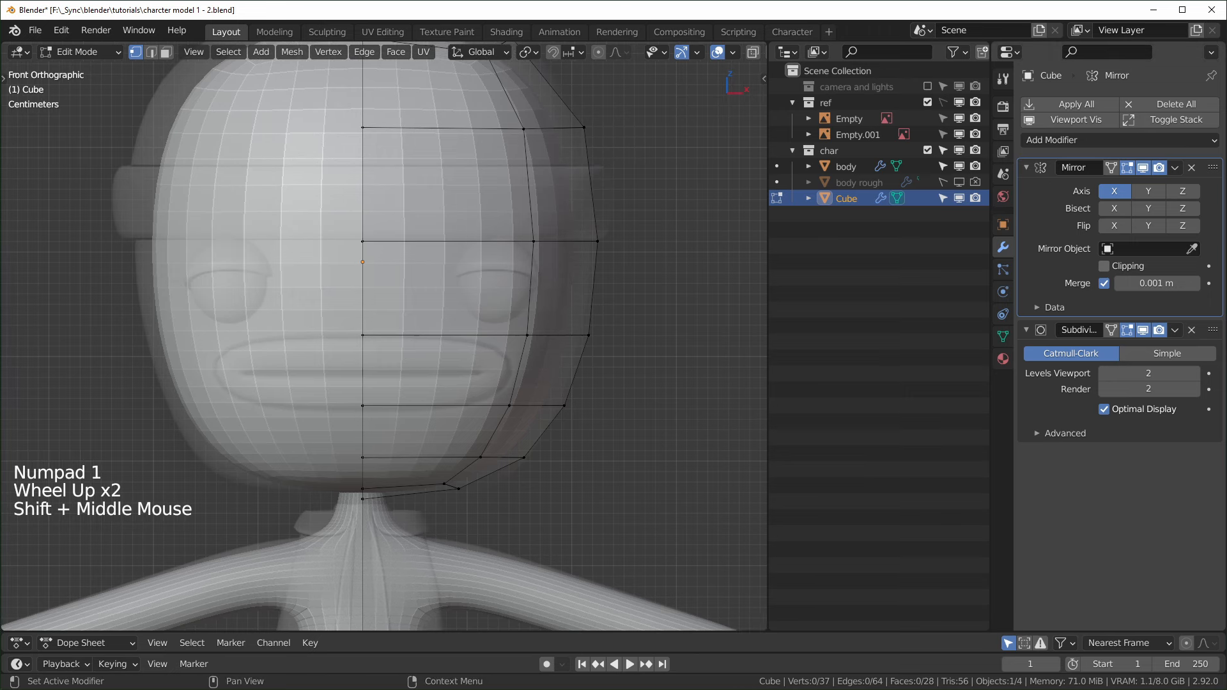
left_click(1143, 329)
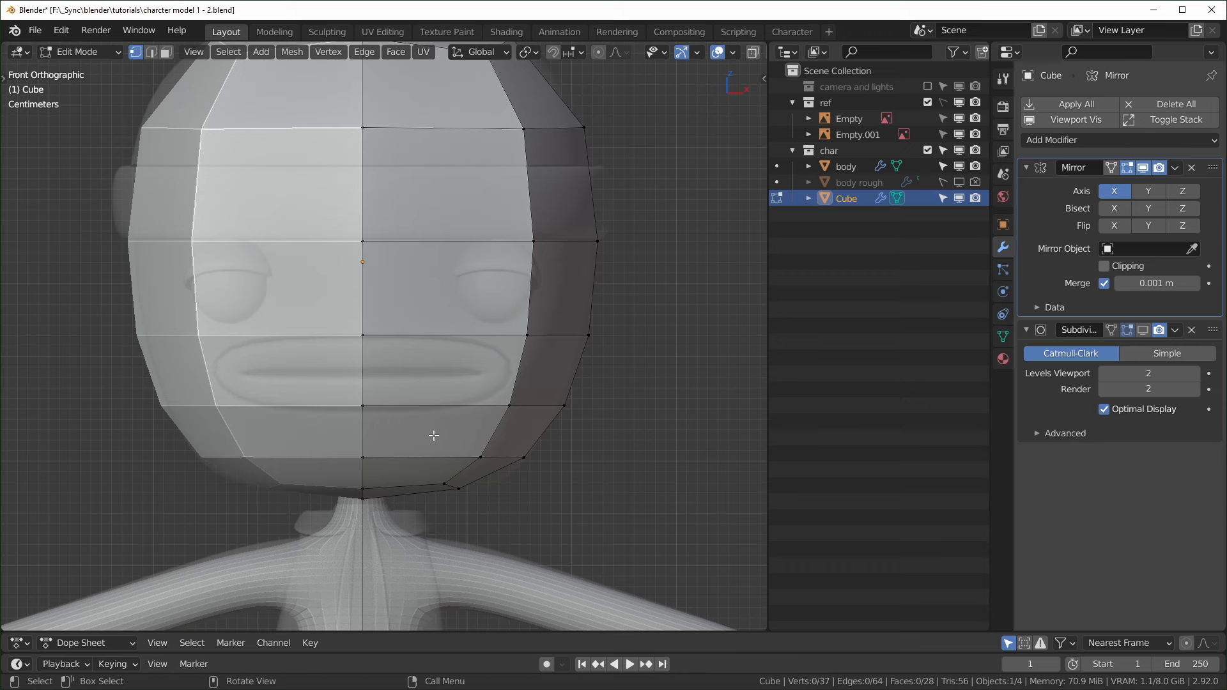
- Edge-slide the loop just below the mouth slightly downward to clear the reference lips
key("2")
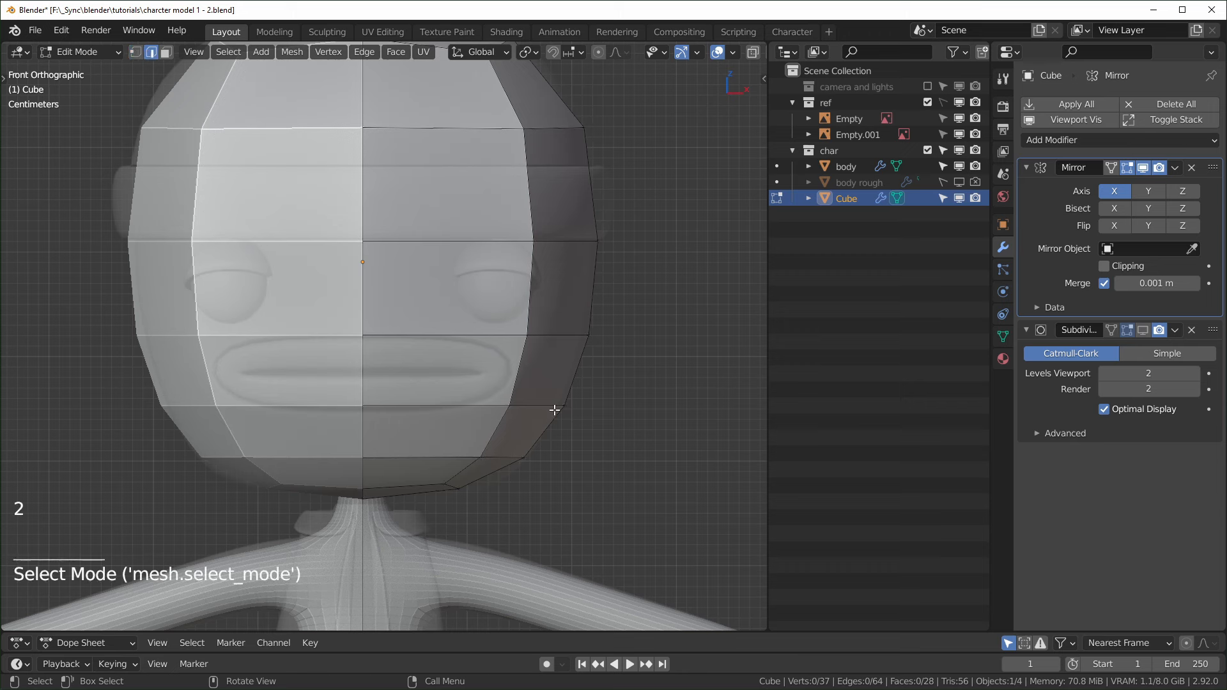
key("alt")
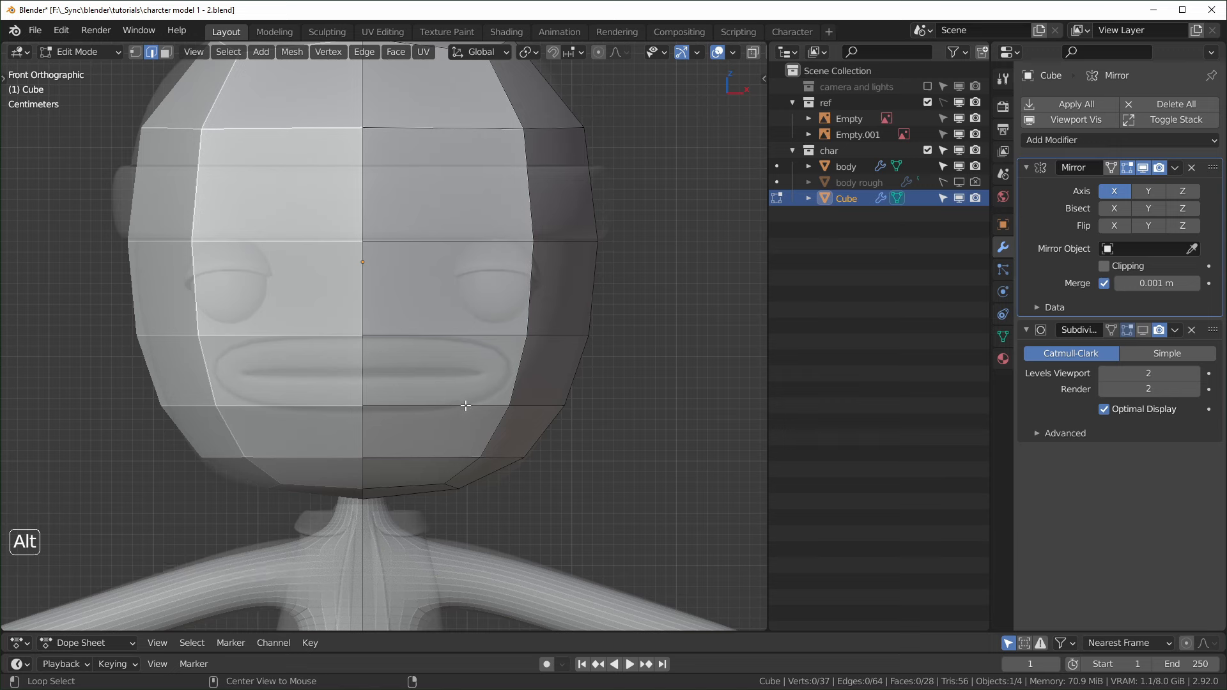
left_click(465, 406, "alt")
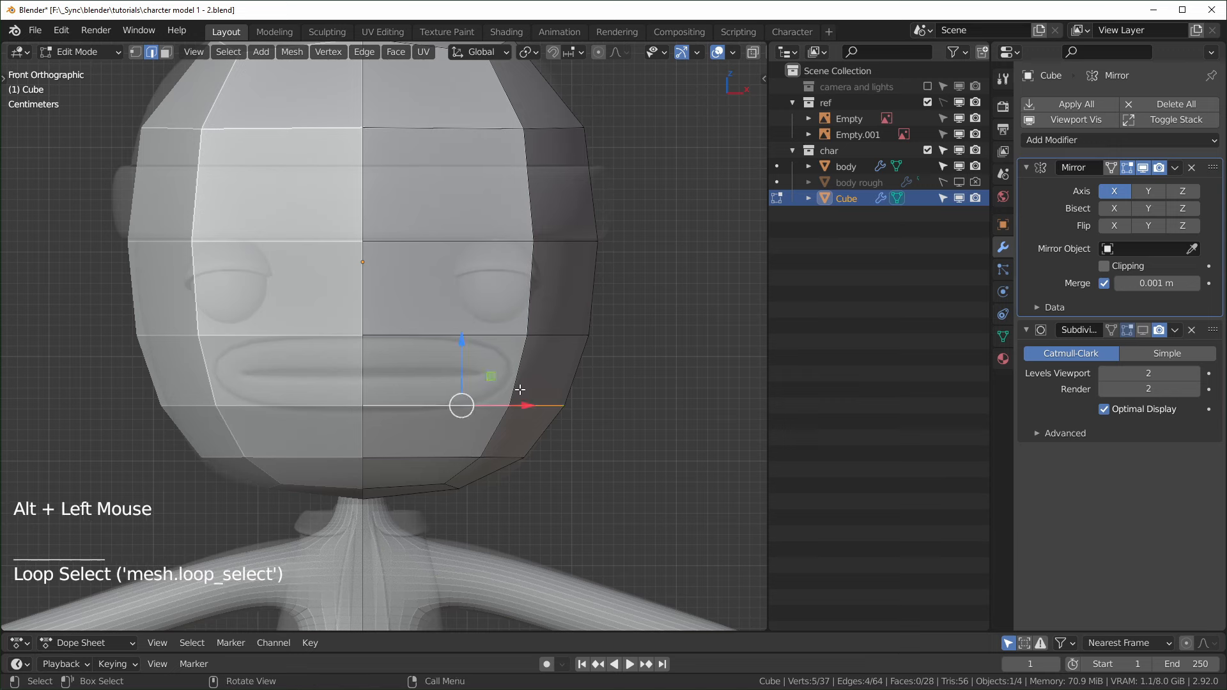
key("g")
key("g")
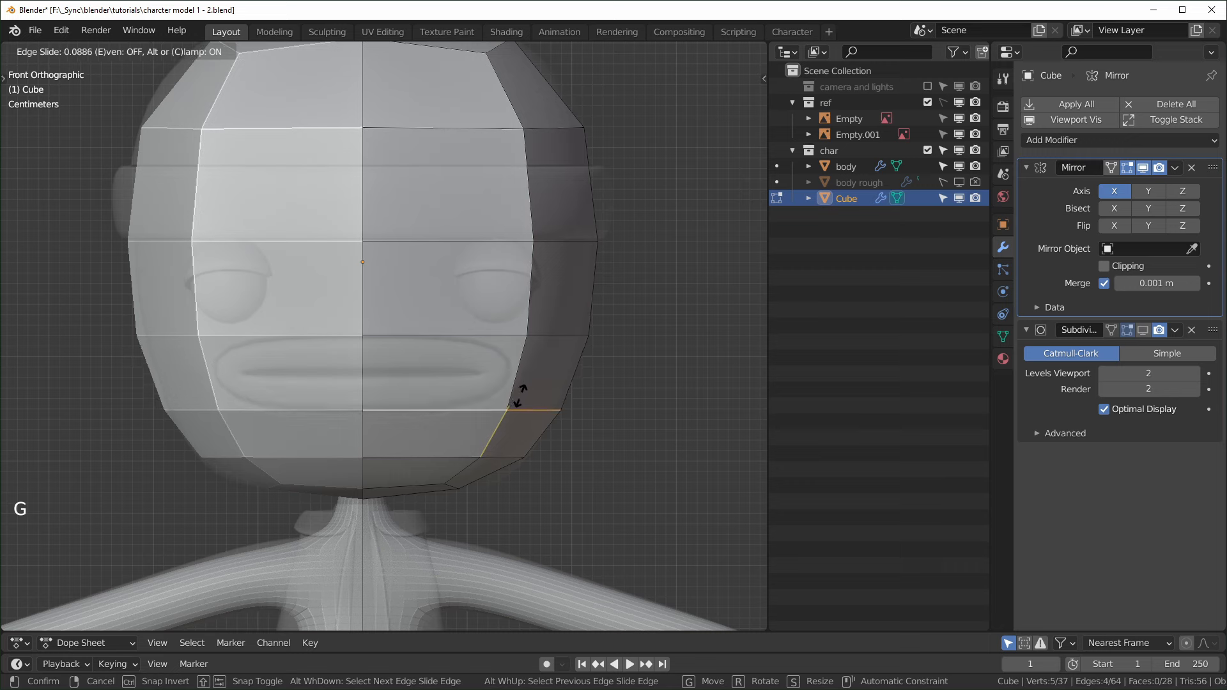
left_click(518, 405)
- Edge-slide the loop at the top of the mouth upward by about 0.085, and switch to face selection
left_click(500, 336, "alt")
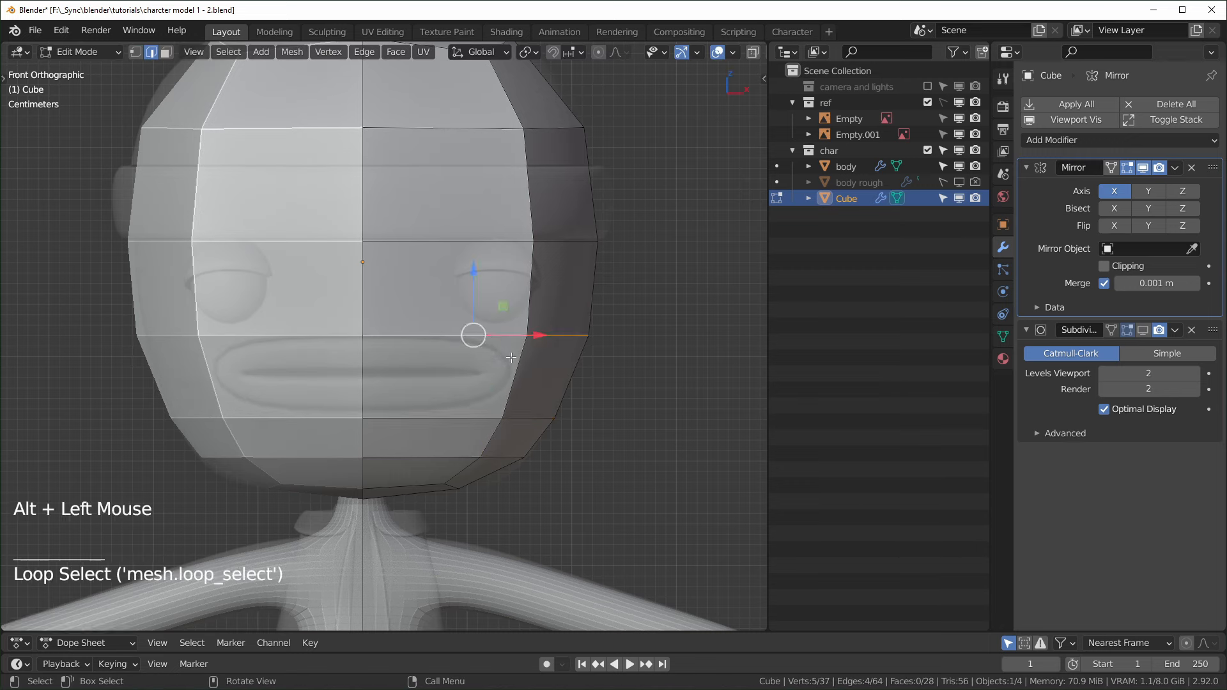
key("g")
key("g")
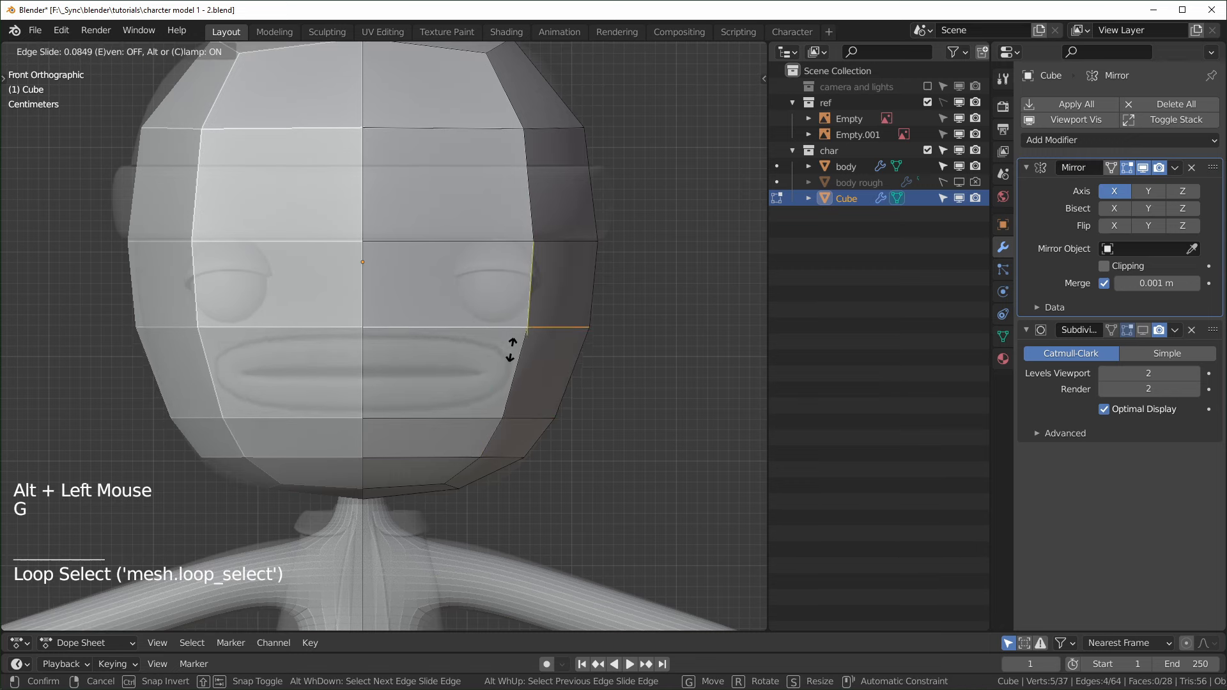
left_click(509, 348)
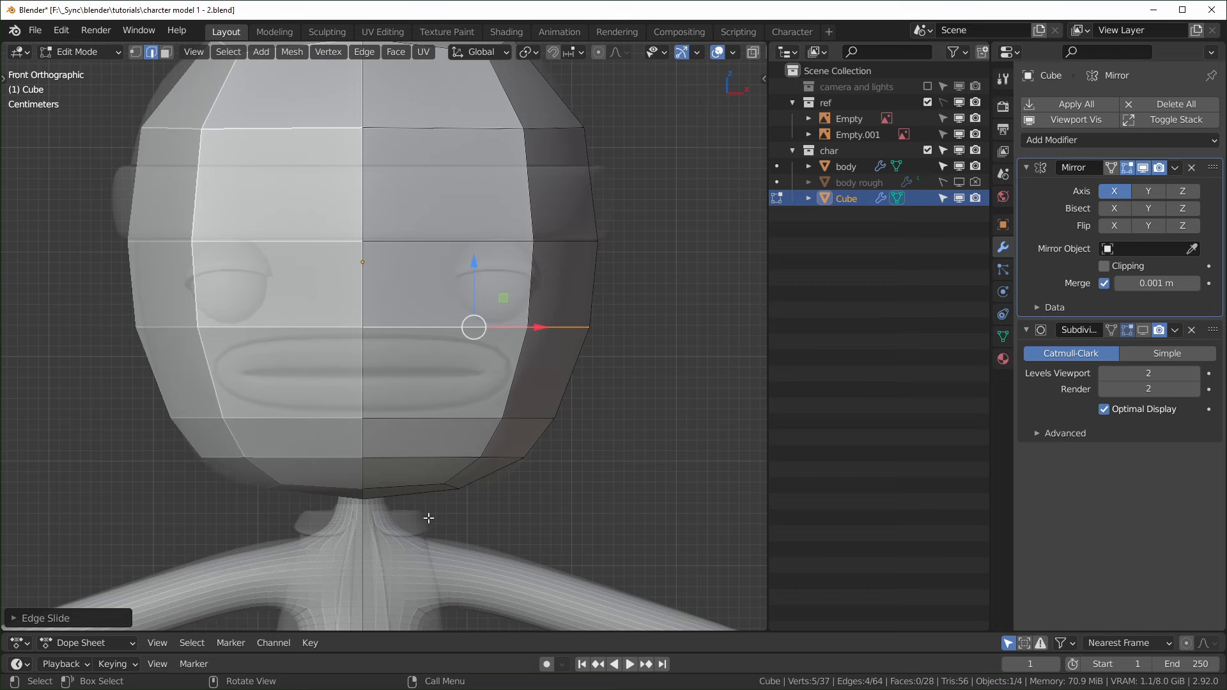
key("3")
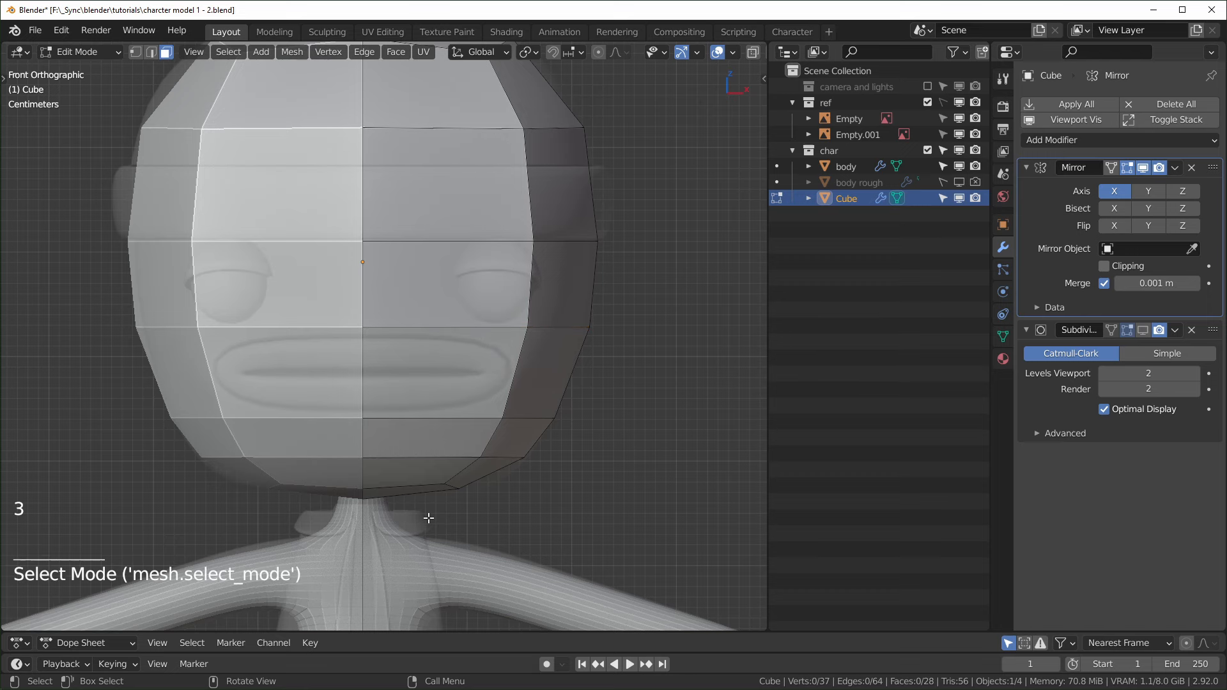
- Inset the mouth face by about 0.043 m with Boundary off, leaving a thin slit along the reference lip line
left_click(439, 376)
scroll(577, 452, "up", 2)
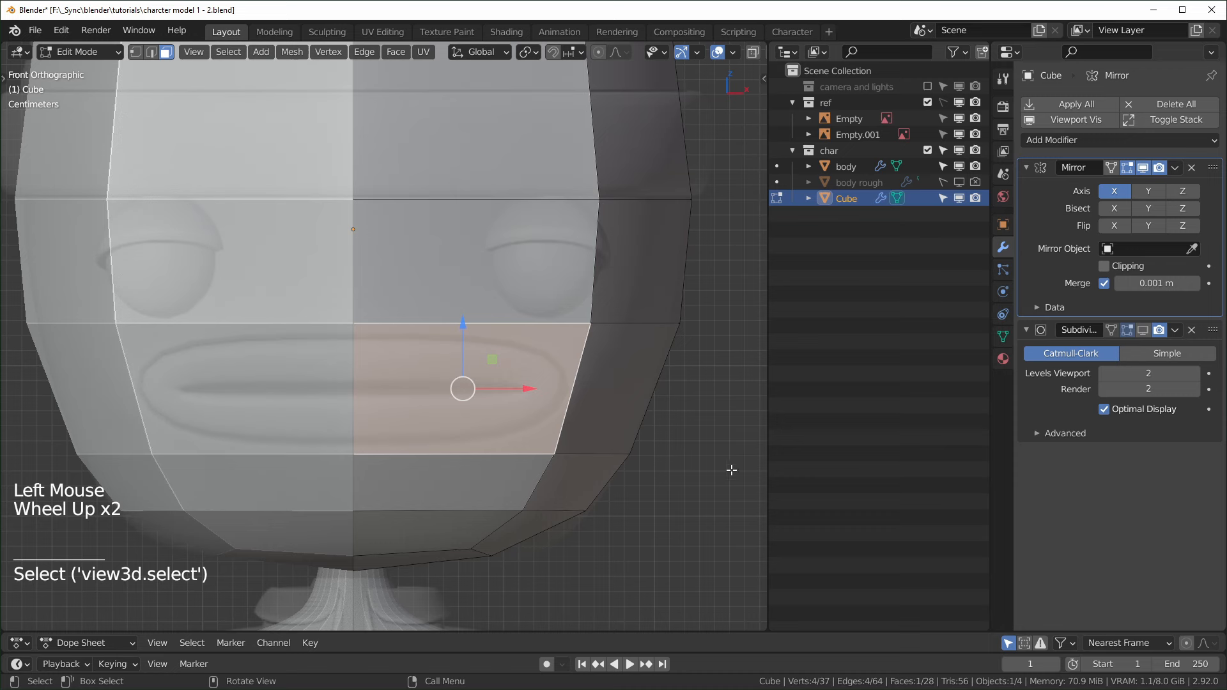
key("i")
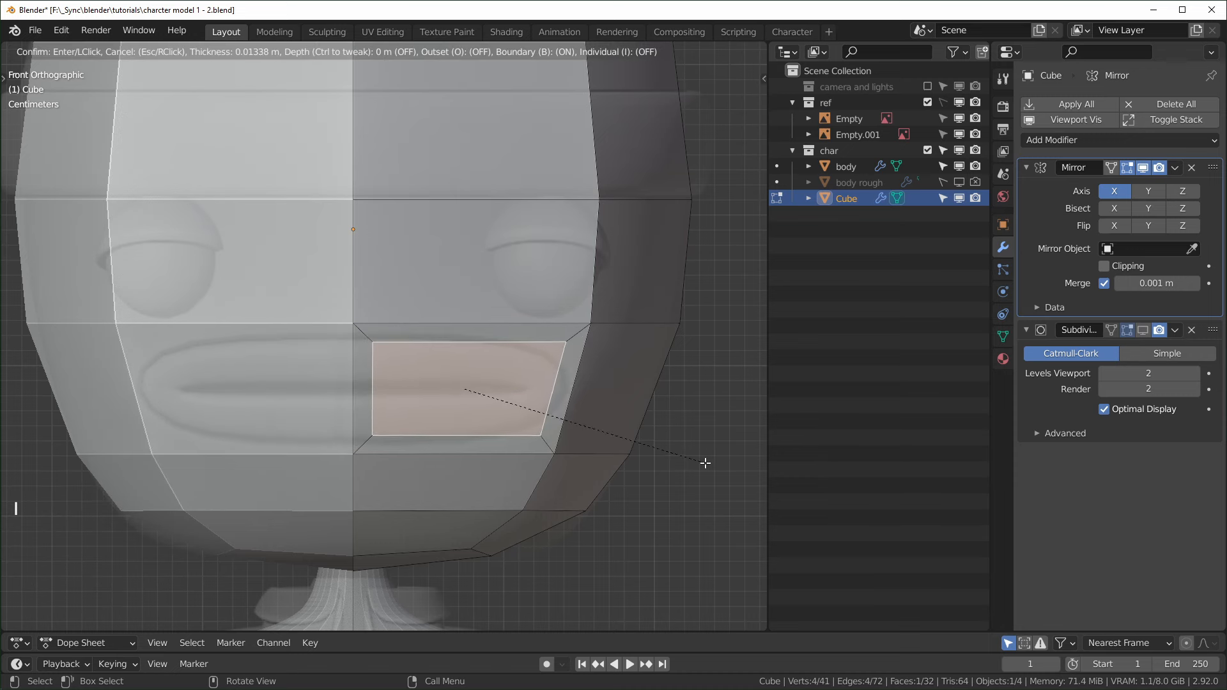
key("b")
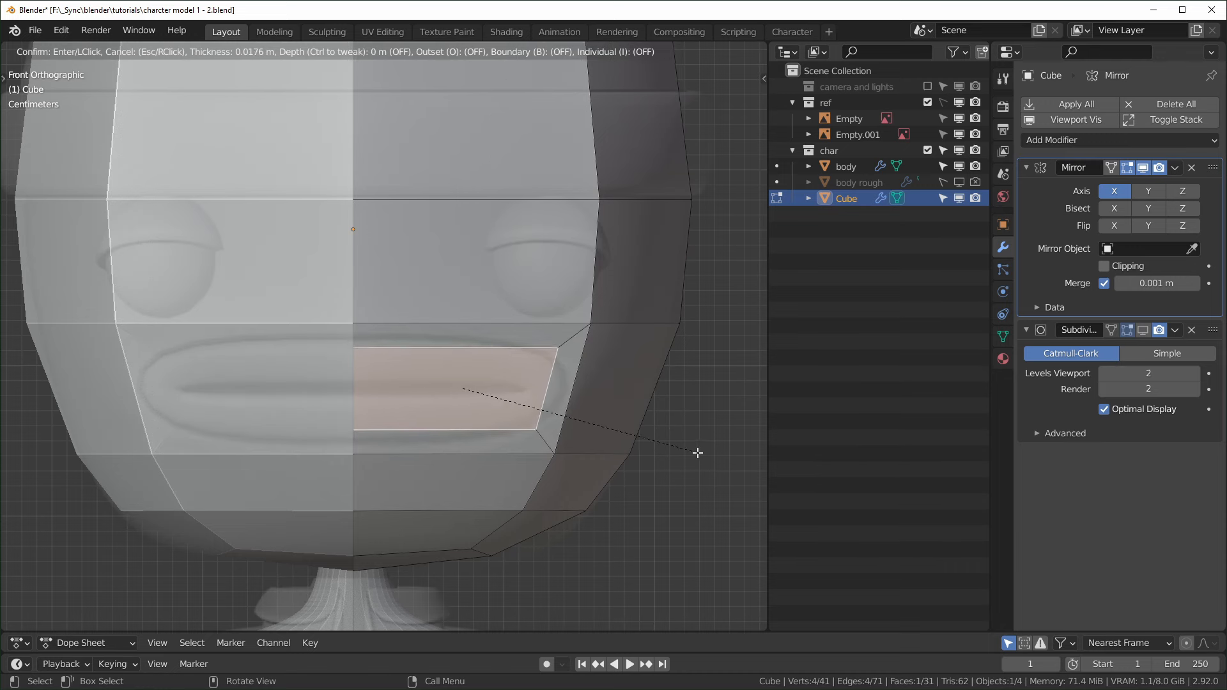
left_click(664, 446)
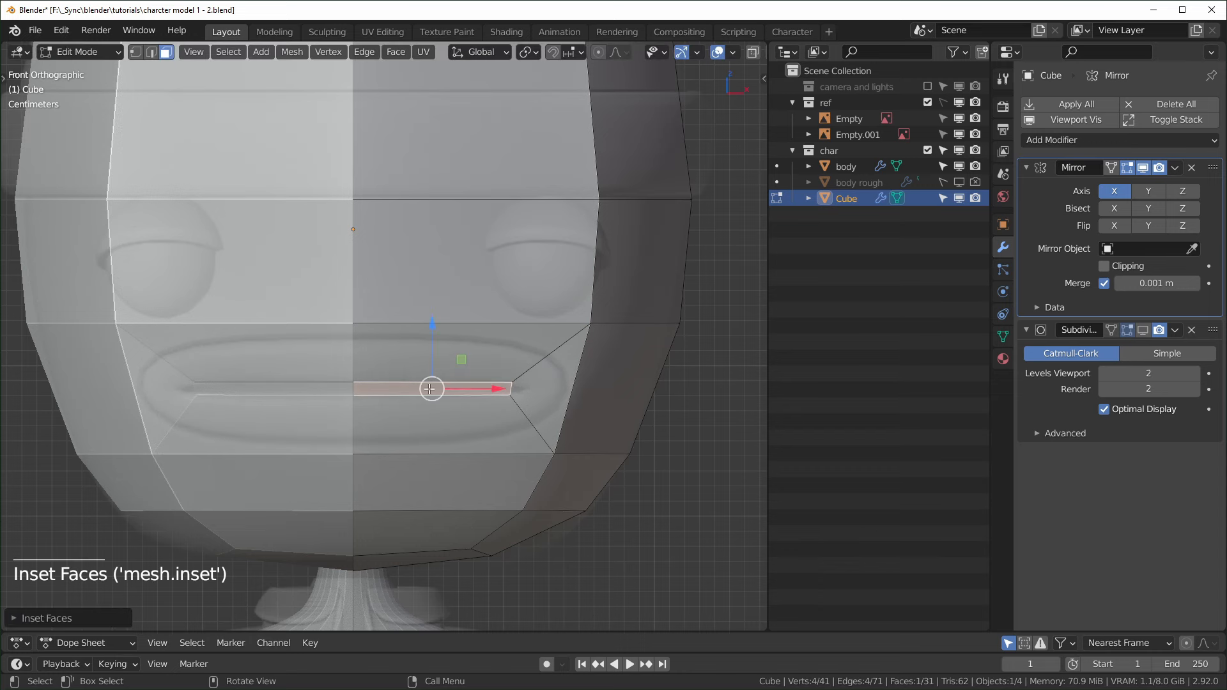
key("ctrl+z")
key("i")
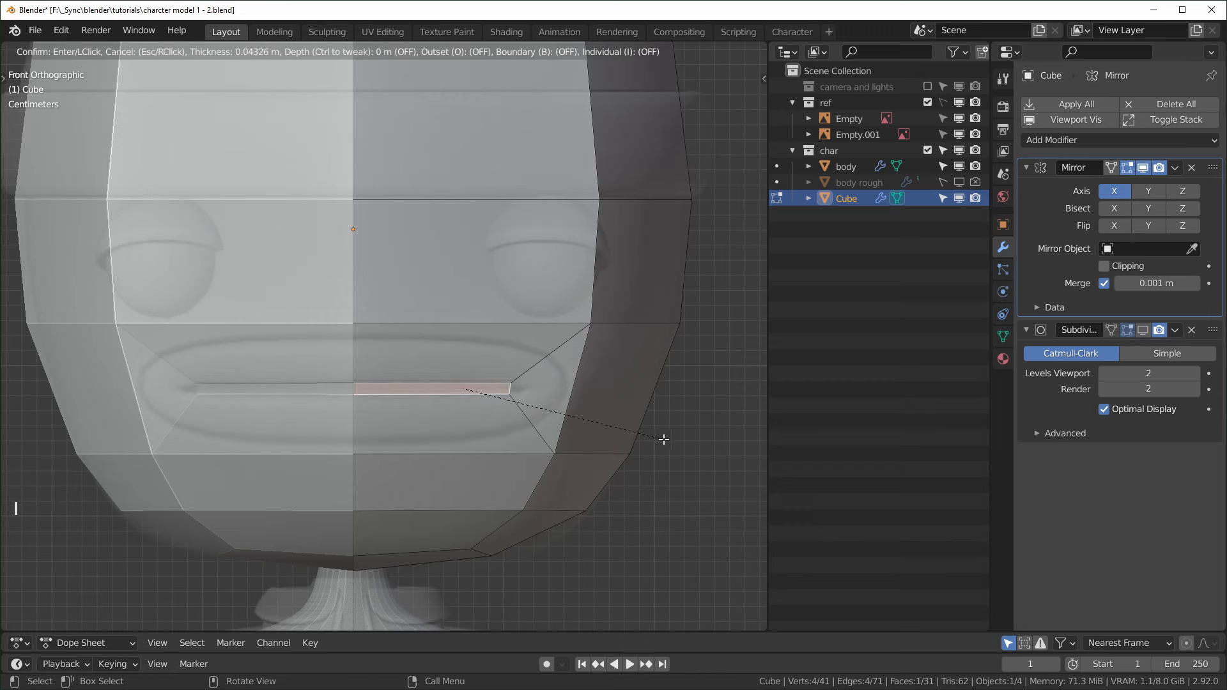
left_click(663, 439)
- Move the slit's outer corner edge slightly outward along X to meet the corner of the reference mouth
scroll(561, 444, "up", 2)
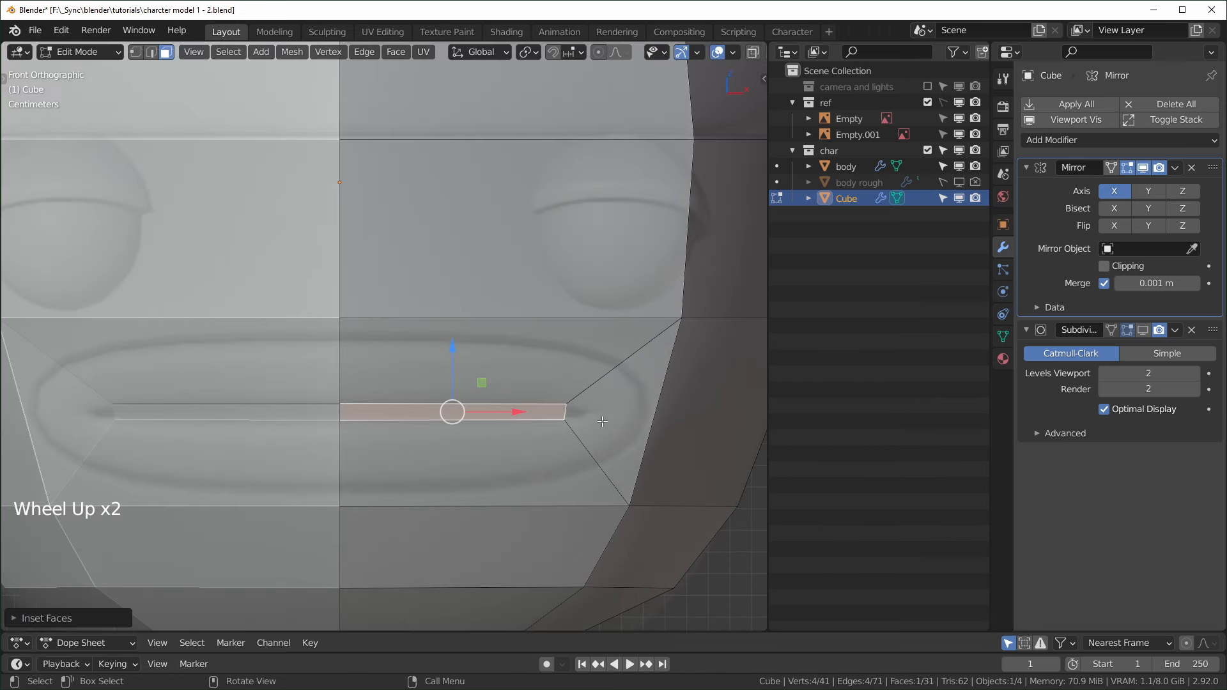
left_click(568, 416)
key("2")
left_click(567, 419)
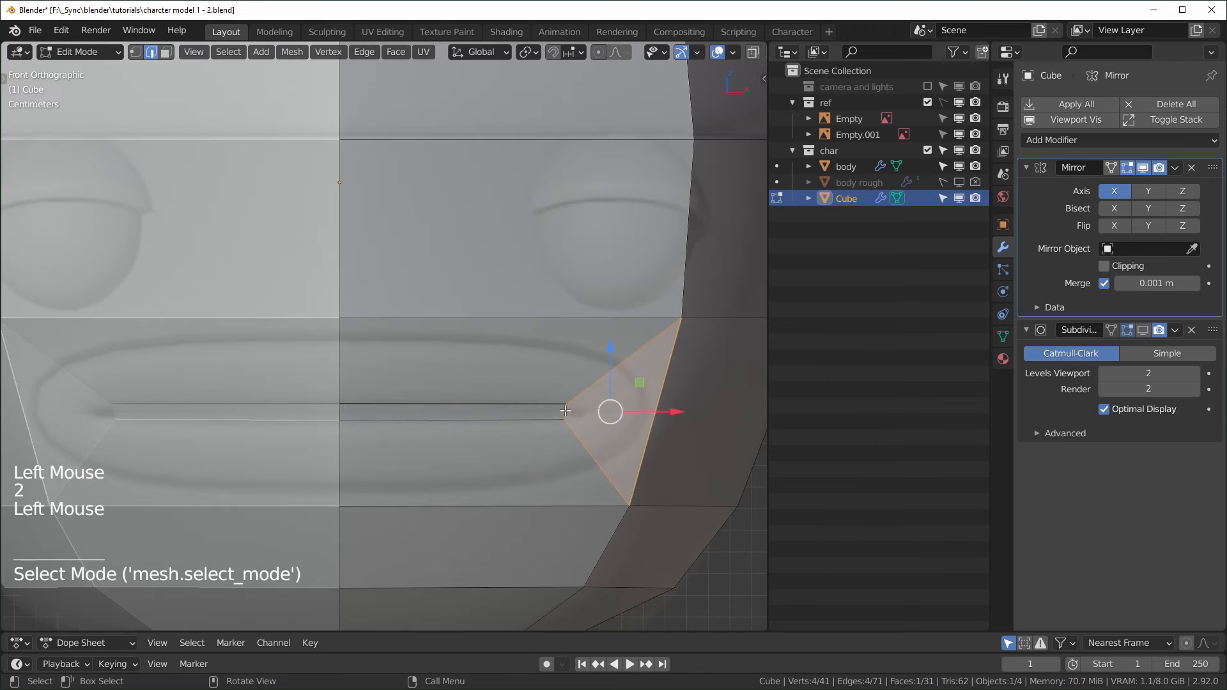
key("g")
left_click_drag(621, 416, 640, 415)
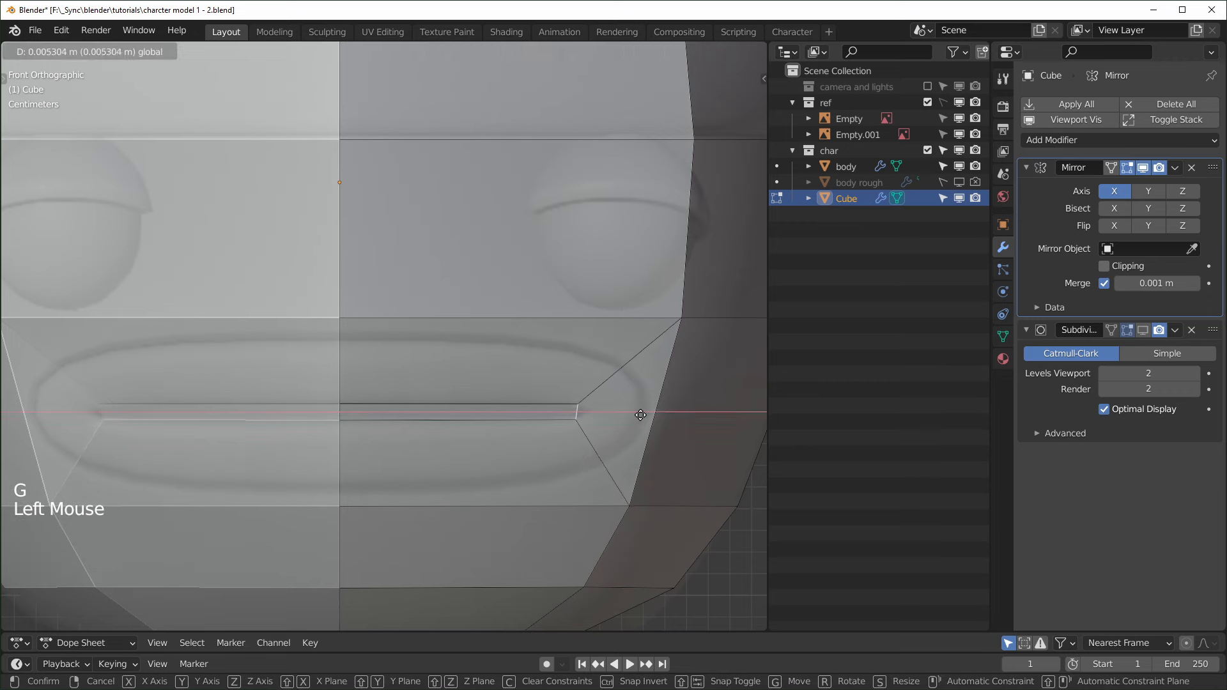
left_click(647, 417)
- Turn off the Mirror modifier's viewport display on the head
scroll(647, 448, "down", 3)
scroll(647, 448, "up", 2)
middle_click_drag(646, 447, 575, 434)
scroll(552, 430, "down", 3)
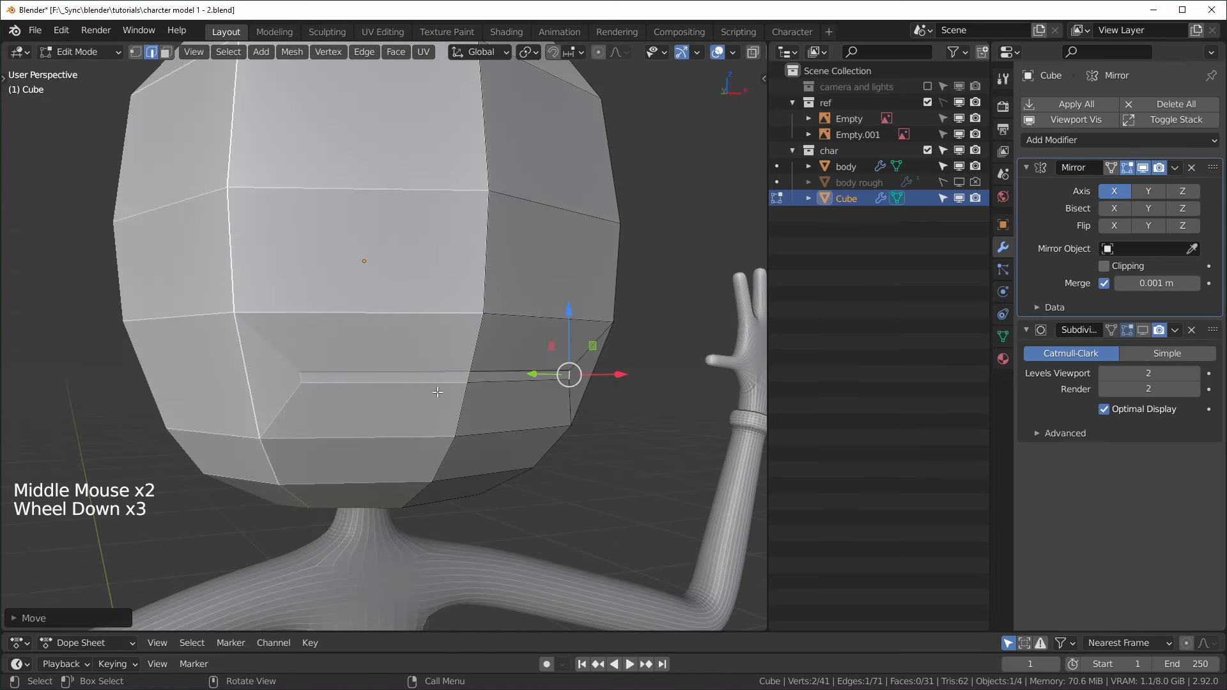
scroll(662, 430, "up", 1)
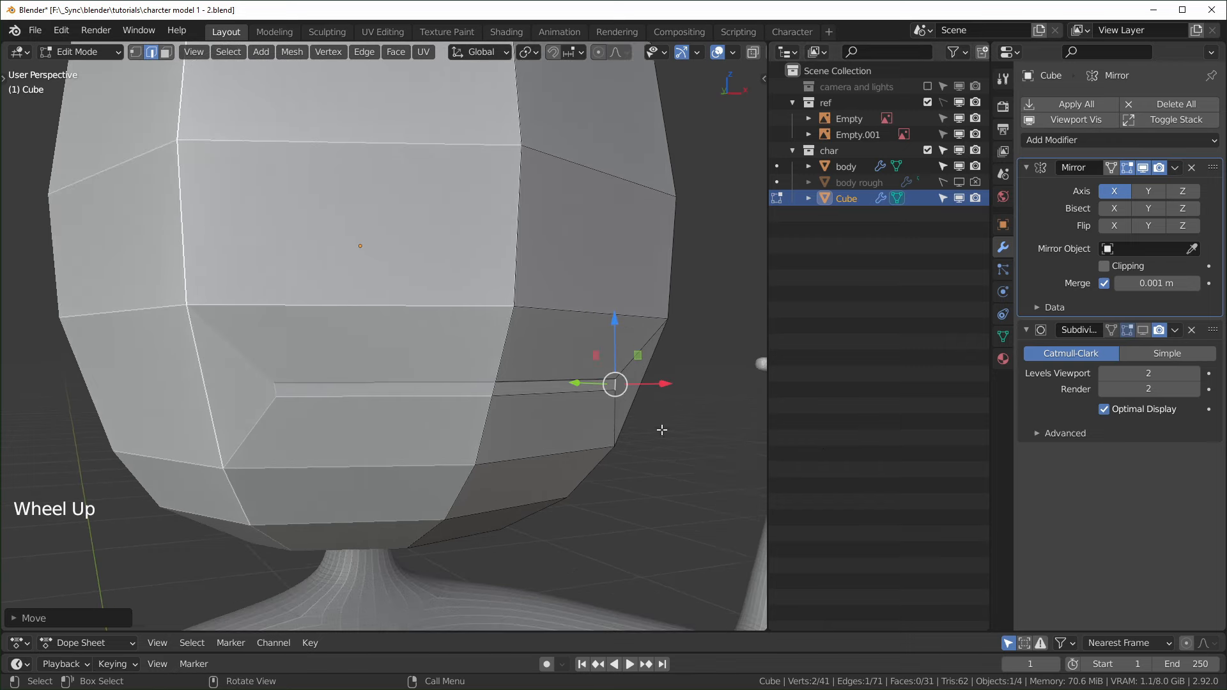
middle_click_drag(488, 422, 505, 419)
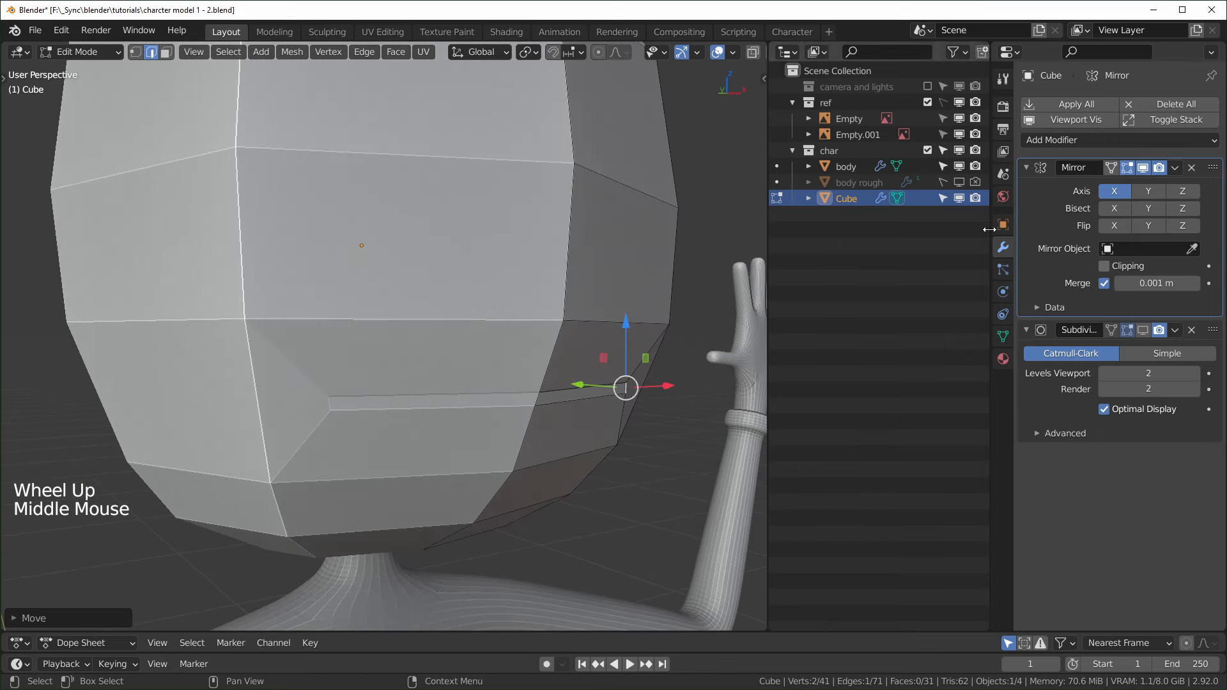
left_click(1143, 170)
- Select the thin mouth slit face from inside the head and extrude it a short distance inward along global Y
middle_click_drag(640, 383, 735, 431)
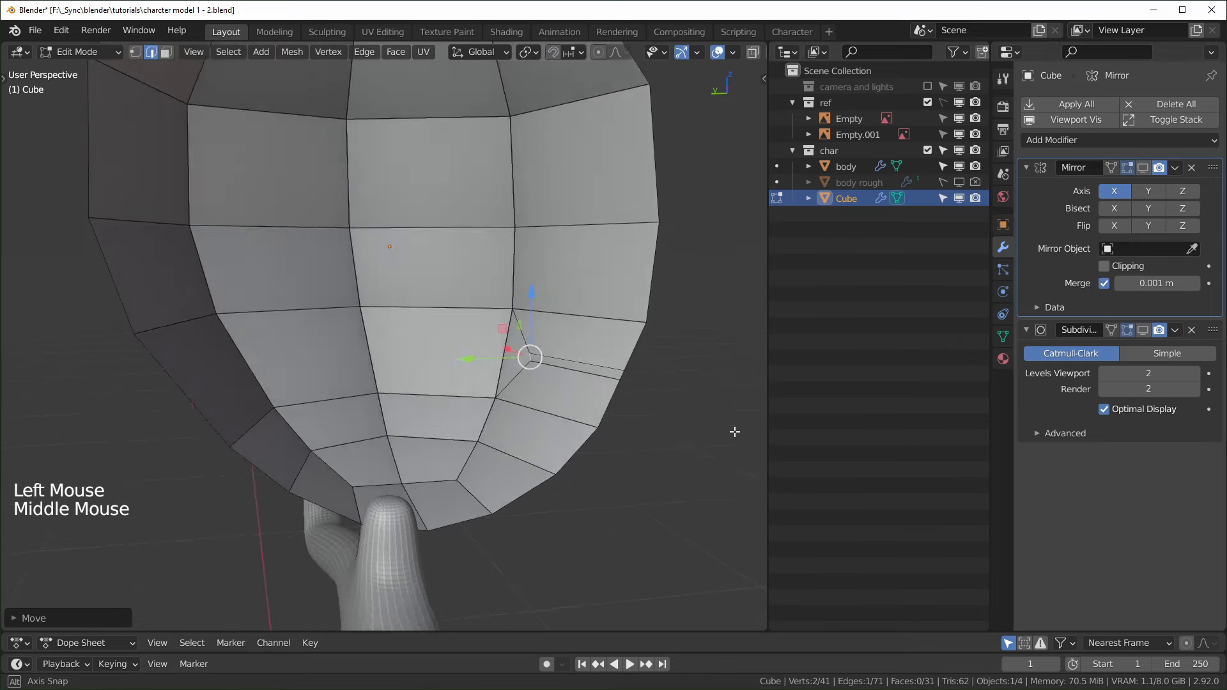
scroll(629, 441, "up", 1)
middle_click_drag(630, 441, 486, 446, "shift")
scroll(569, 443, "up", 2)
key("3")
left_click(480, 397)
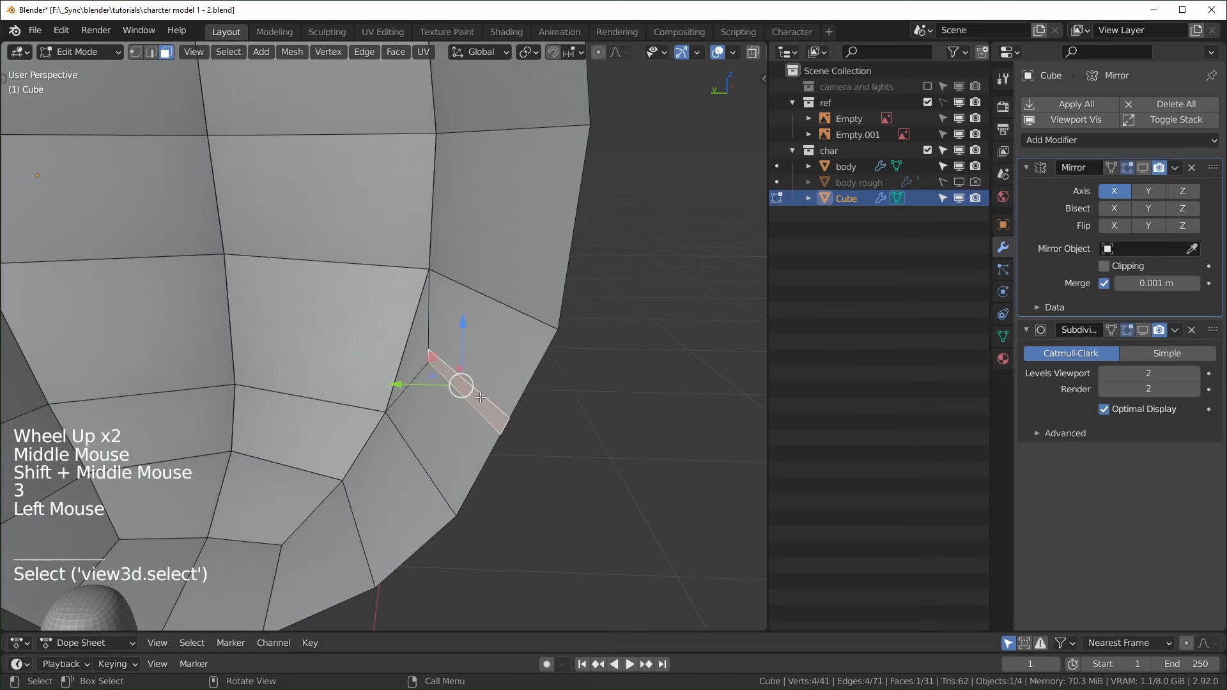
scroll(606, 460, "down", 2)
scroll(606, 459, "up", 1)
key("e")
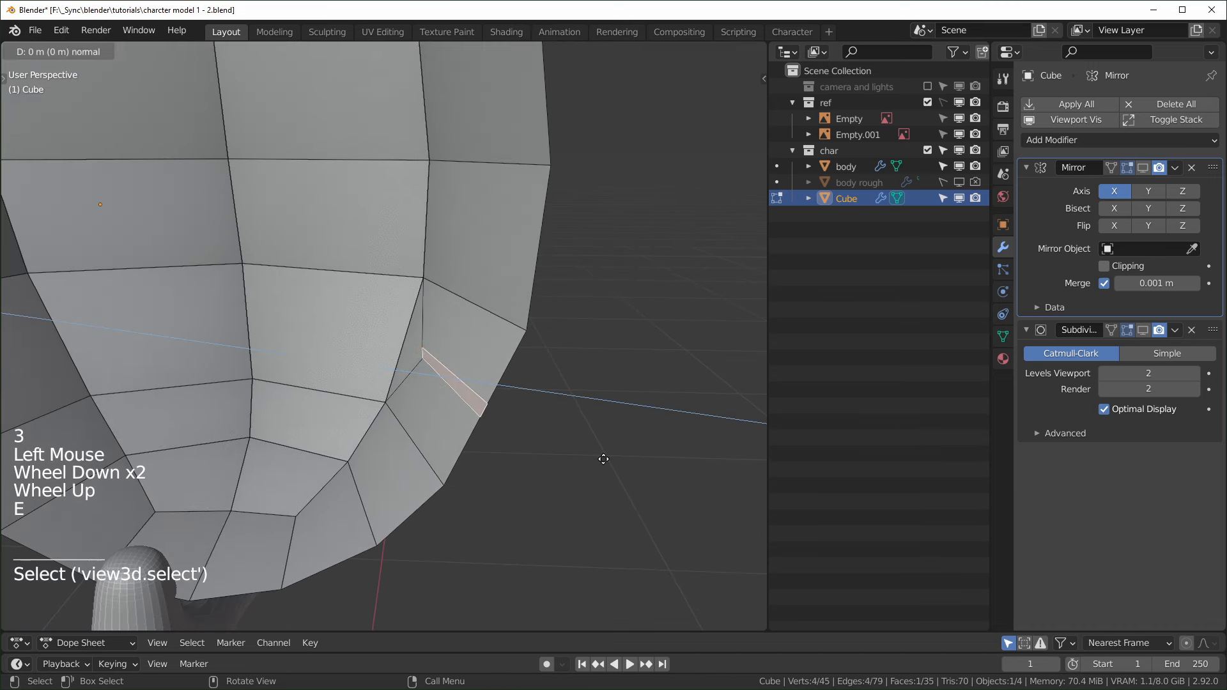
key("y")
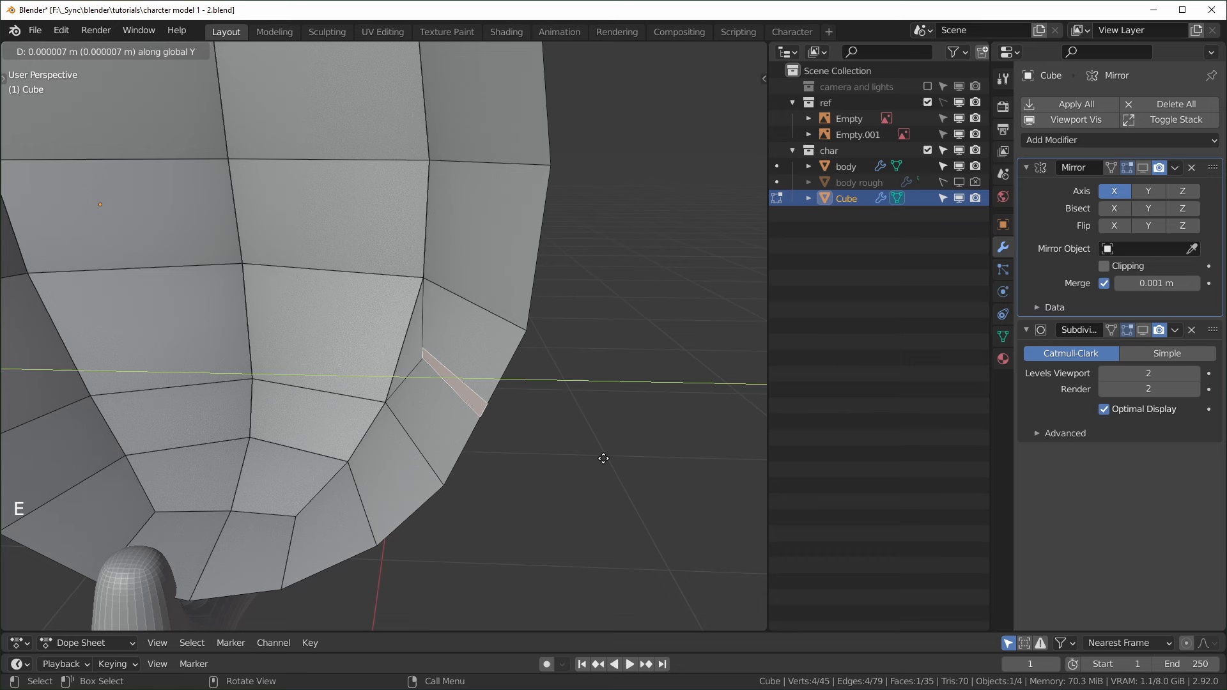
left_click(592, 462)
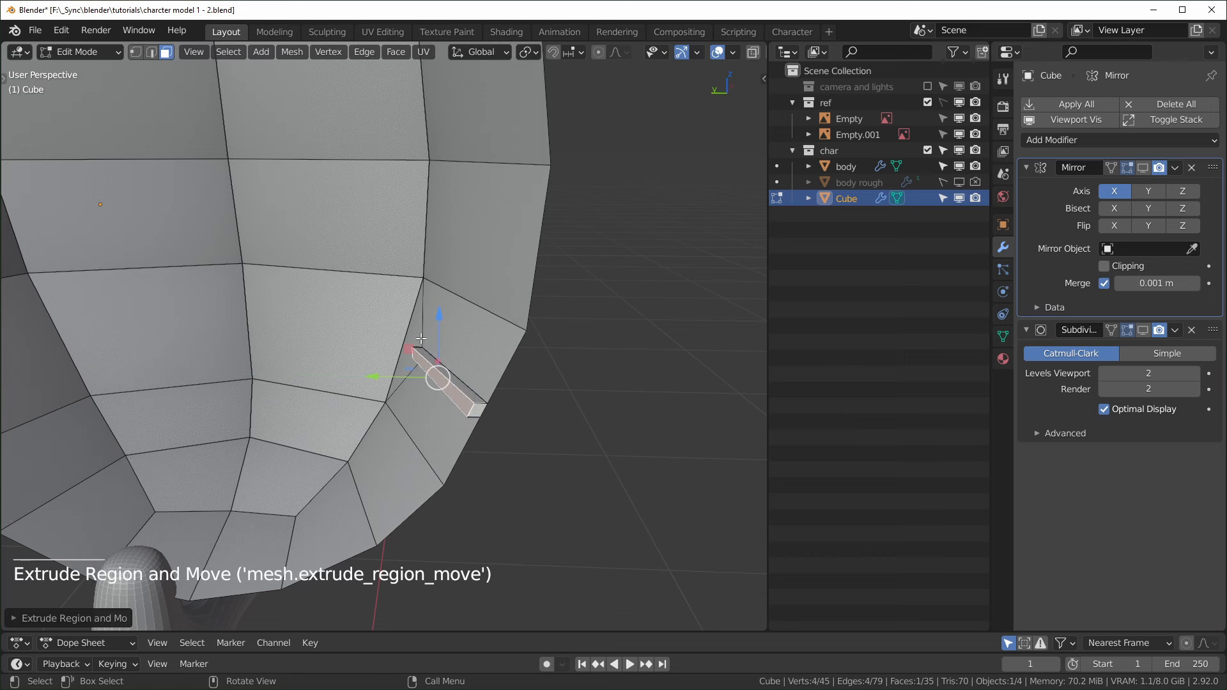
- Extrude the mouth slit face a second time, farther into the head
middle_click_drag(594, 413, 610, 409)
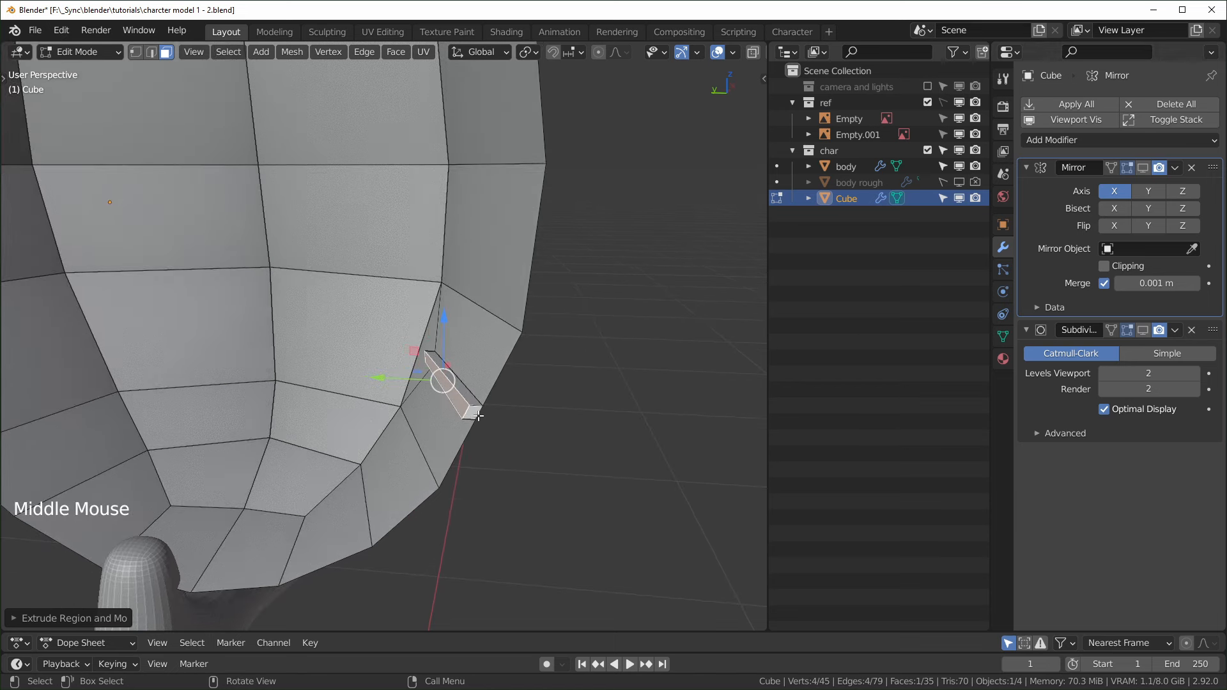
middle_click_drag(672, 474, 683, 478)
key("e")
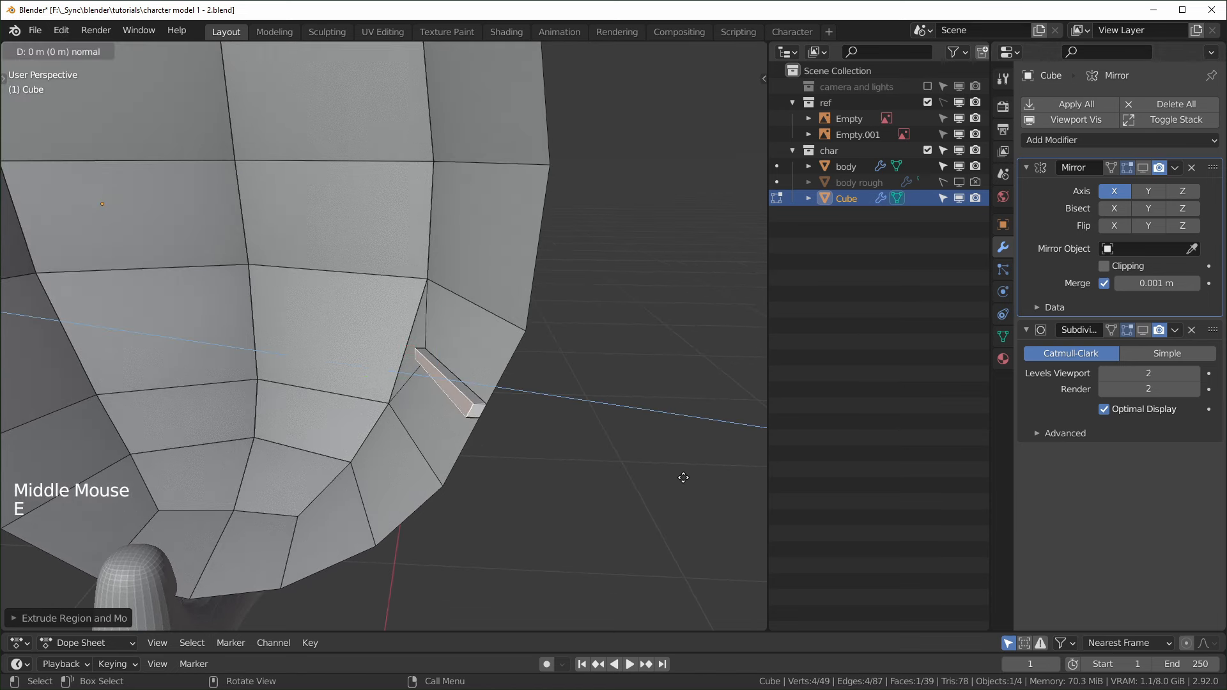
left_click(649, 481)
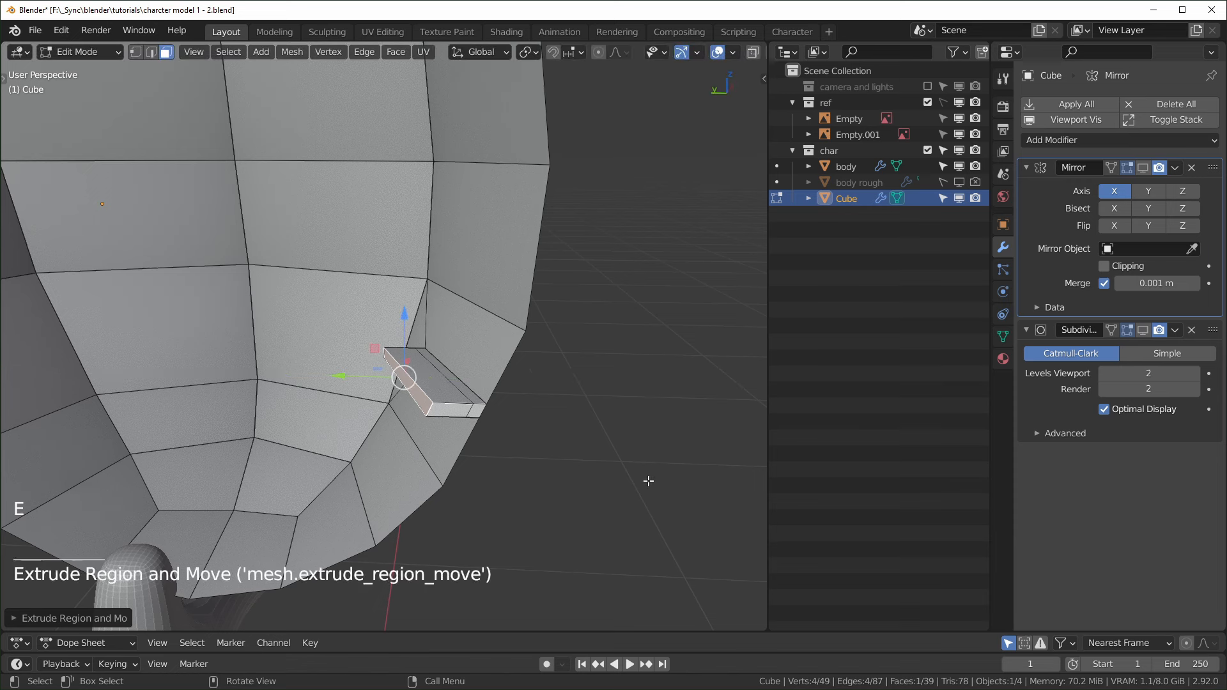
- Flatten the extruded mouth face by scaling it to 0 along Y, and nudge it slightly into position
key("s")
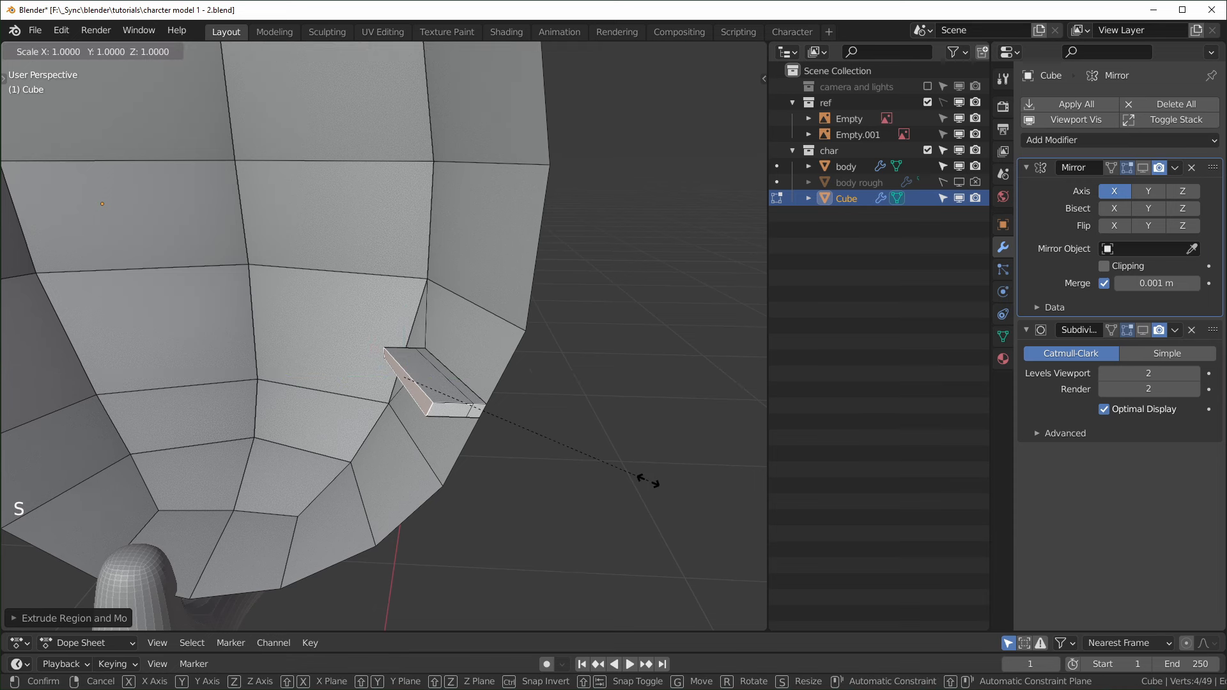
type("y")
type("0")
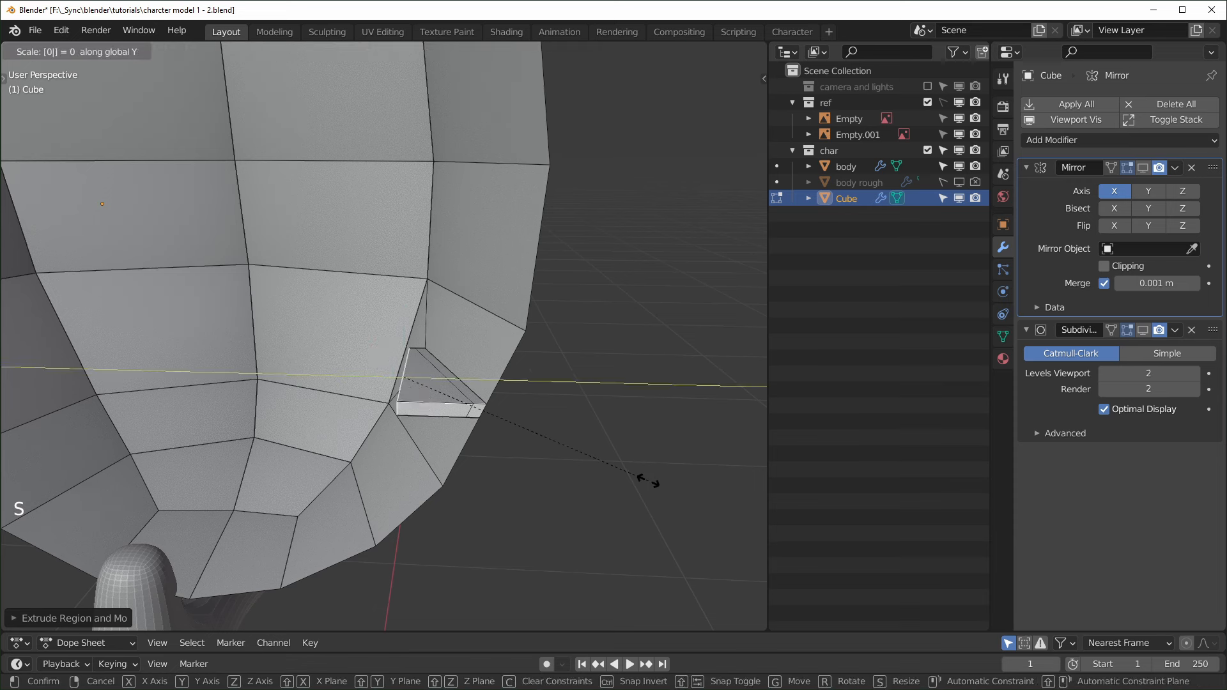
left_click(649, 480)
middle_click_drag(649, 481, 518, 508)
scroll(479, 444, "up", 3)
left_click_drag(295, 389, 298, 391)
middle_click_drag(526, 487, 405, 451)
scroll(461, 415, "down", 3)
scroll(431, 431, "down", 1)
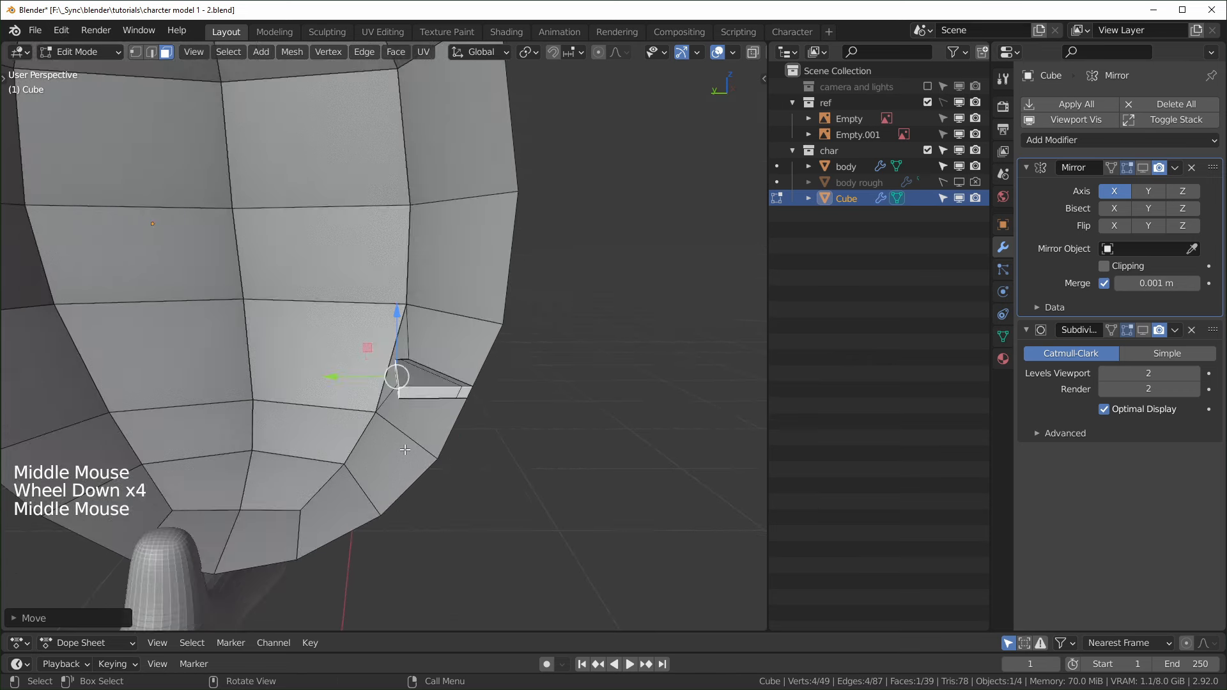
- Extrude the flattened face in place, scale it up, and extrude it deep into the head to form the mouth cavity
scroll(405, 450, "up", 1)
key("e")
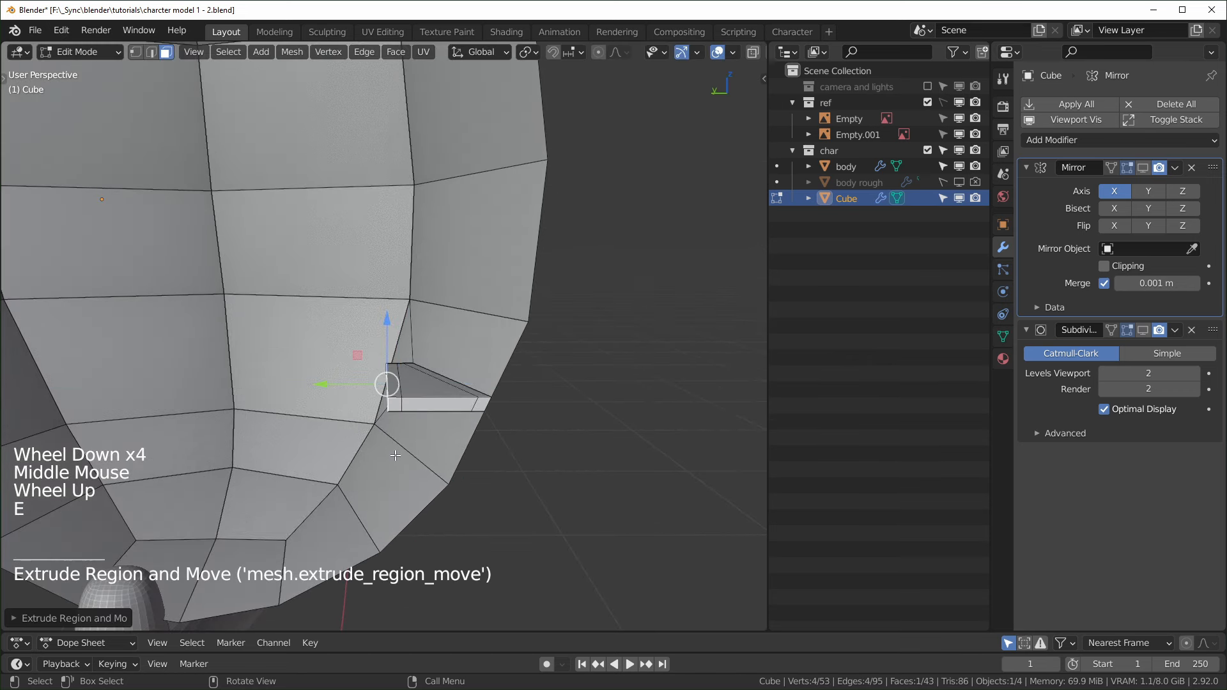
key("s")
left_click(342, 489)
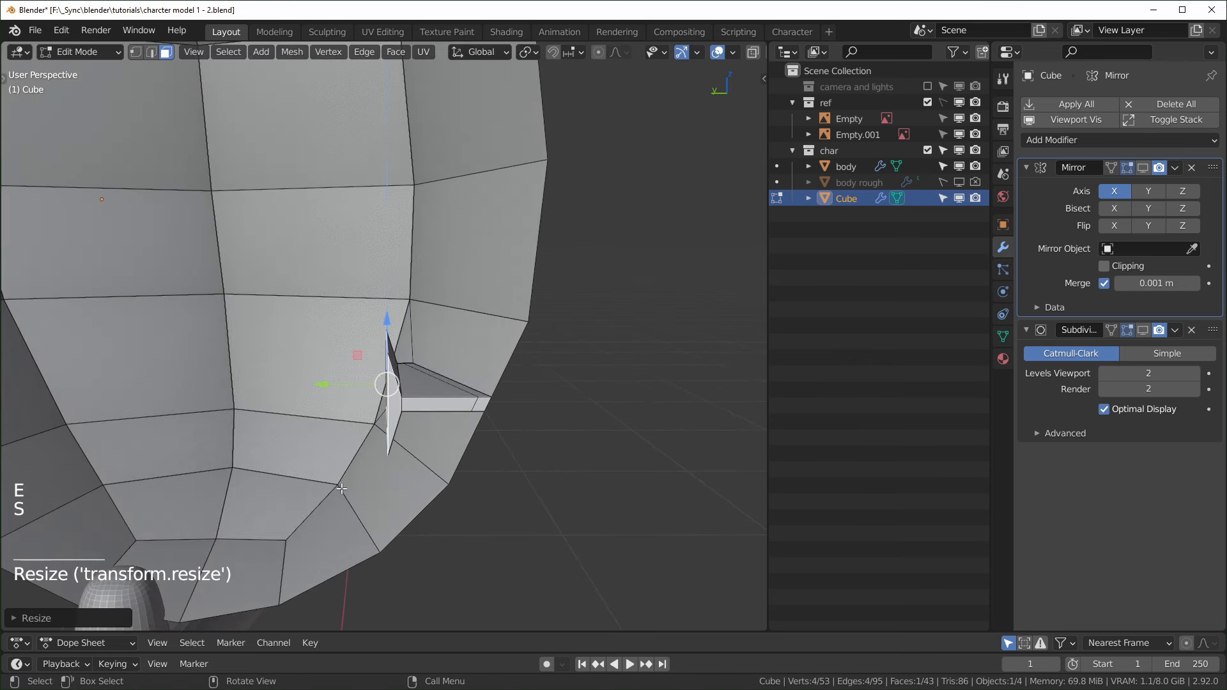
key("e")
left_click(259, 454)
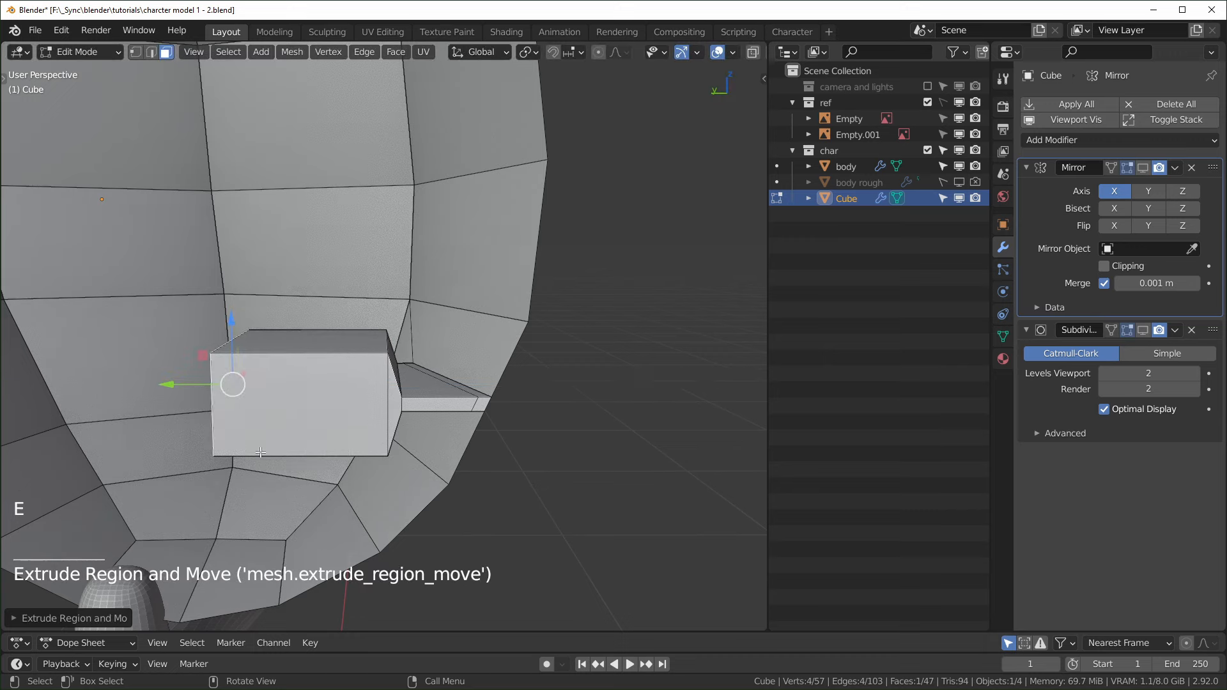
- Undo the block extruded from the faces inside the mouth opening
middle_click_drag(468, 439, 531, 454)
key("ctrl+z")
key("ctrl+z")
key("ctrl+z")
- Enable viewport display for both the Mirror and Subdivision modifiers on the head mesh
key("KP_1")
scroll(402, 455, "down", 3)
scroll(512, 467, "up", 1)
scroll(513, 467, "up", 1)
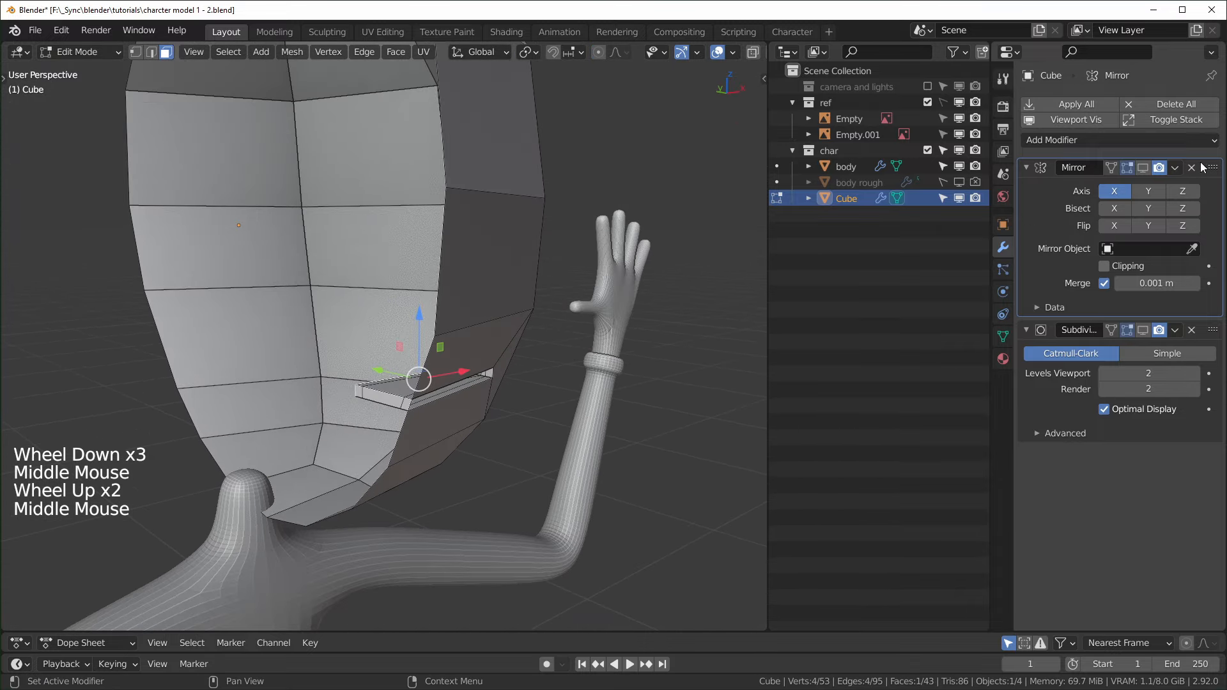
left_click(1147, 167)
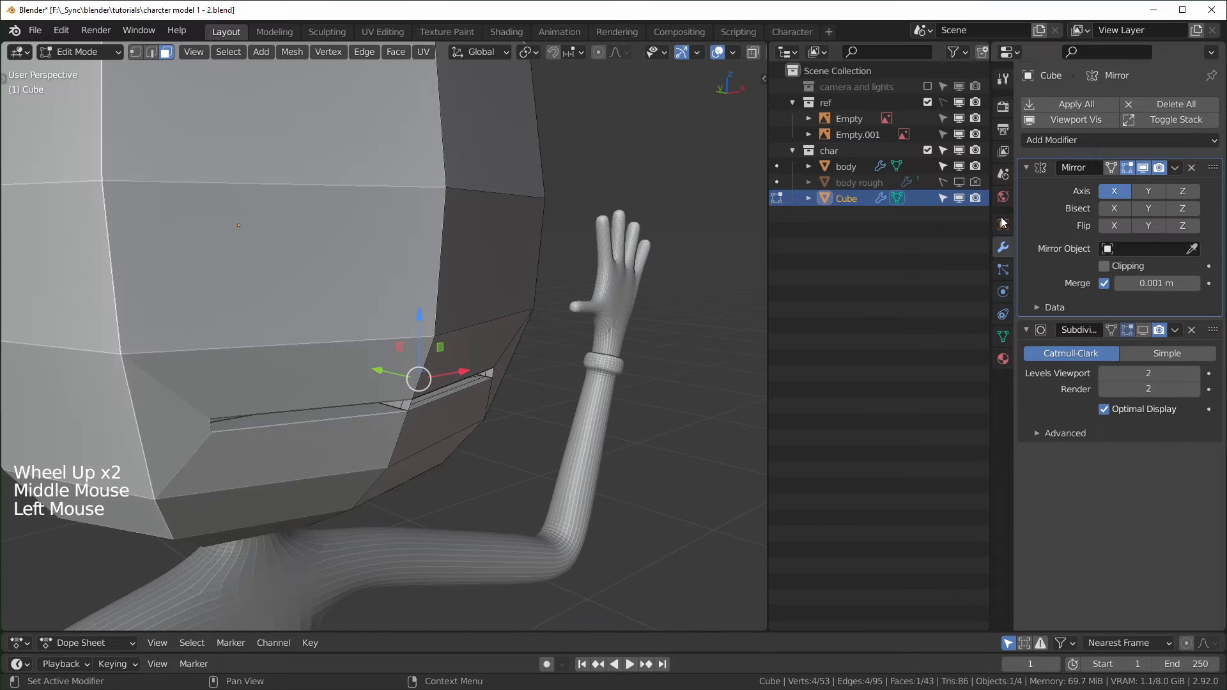
left_click(1144, 330)
middle_click_drag(682, 484, 447, 427)
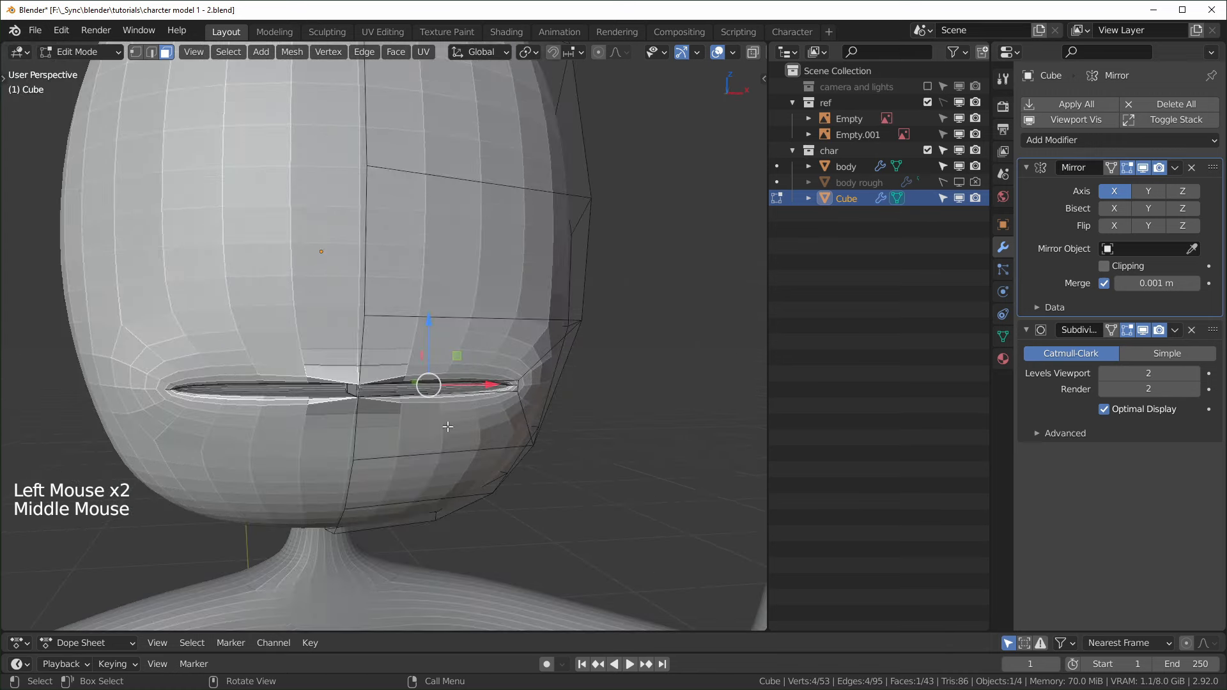
- Delete the three small faces closing off the mirror seam inside the mouth opening
scroll(326, 414, "up", 4)
middle_click_drag(327, 414, 434, 458)
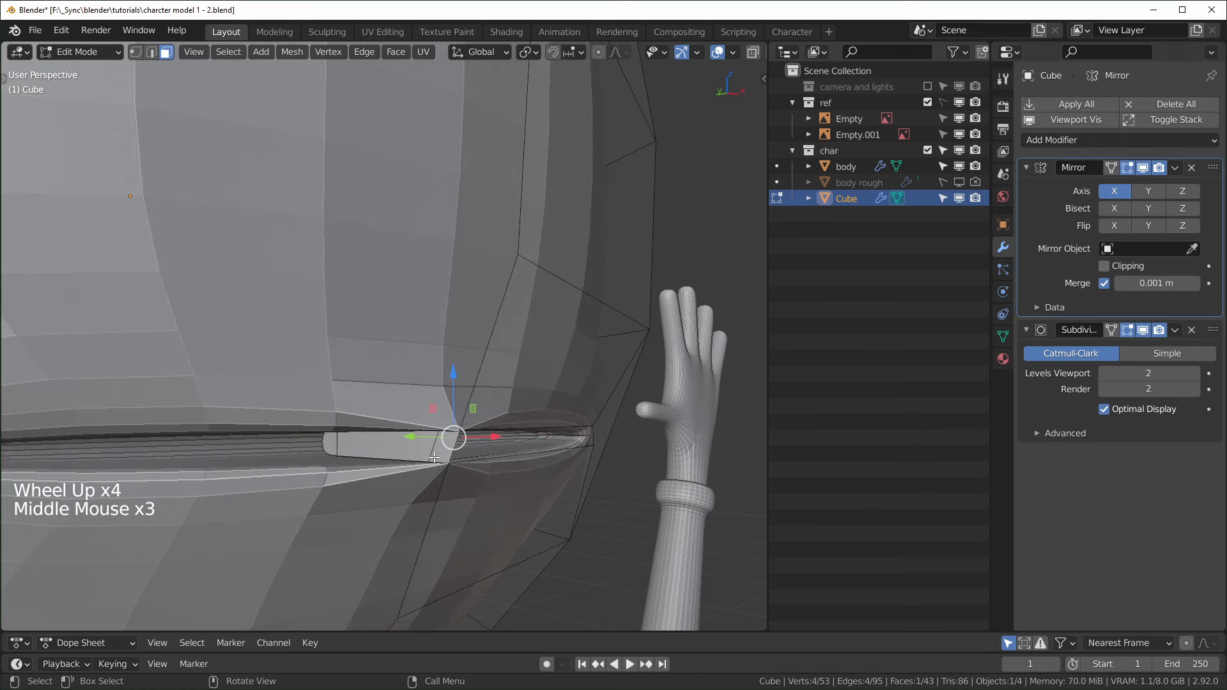
key("3")
left_click(430, 451)
left_click(325, 444, "shift")
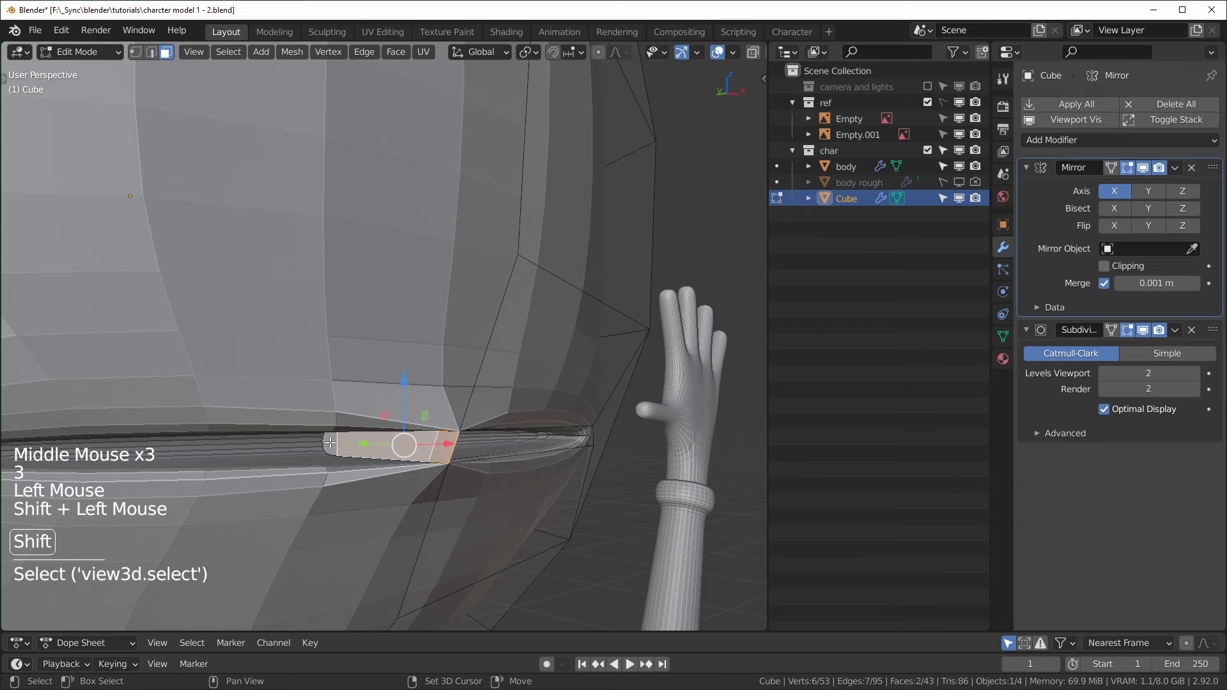
left_click(330, 443, "shift")
middle_click_drag(339, 447, 400, 512)
key("x")
left_click(488, 516)
scroll(503, 504, "down", 4)
middle_click_drag(502, 504, 370, 380)
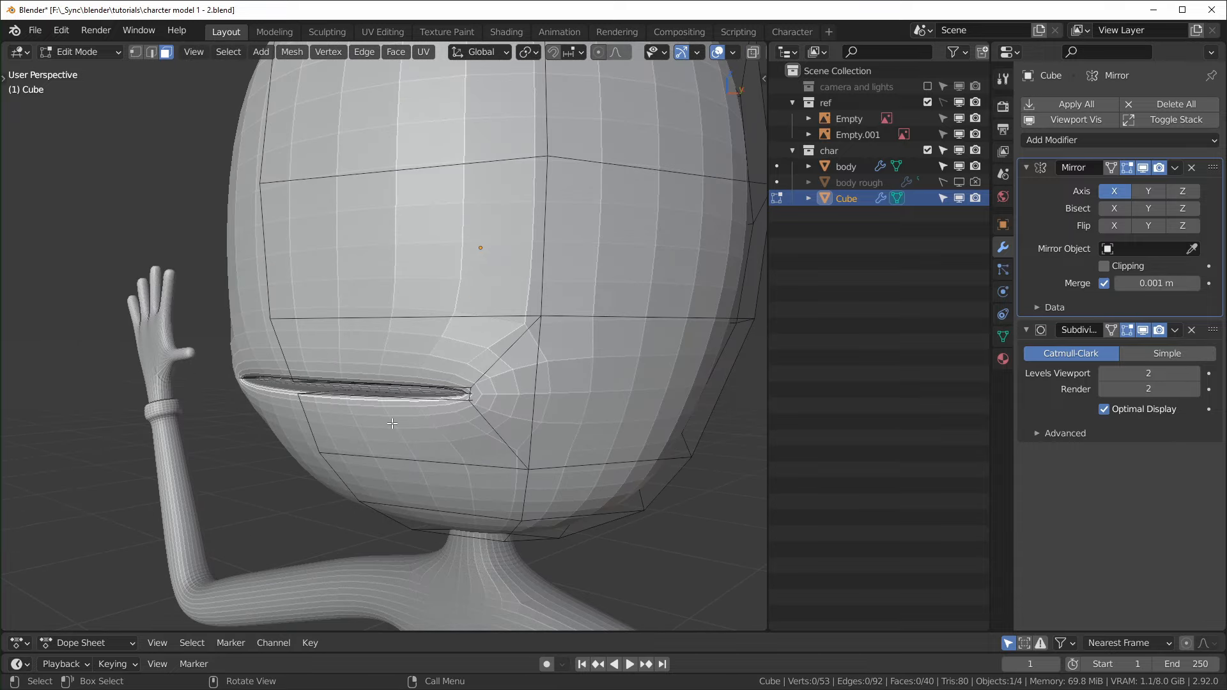
key("KP_3")
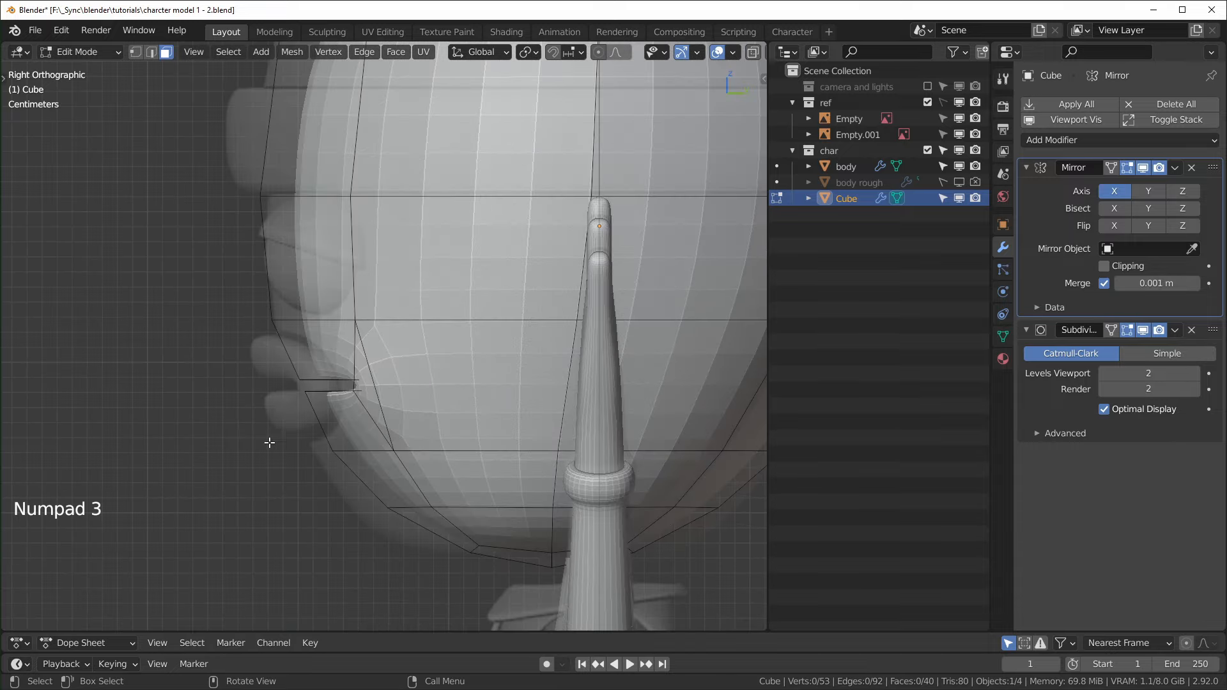
middle_click_drag(308, 424, 274, 381)
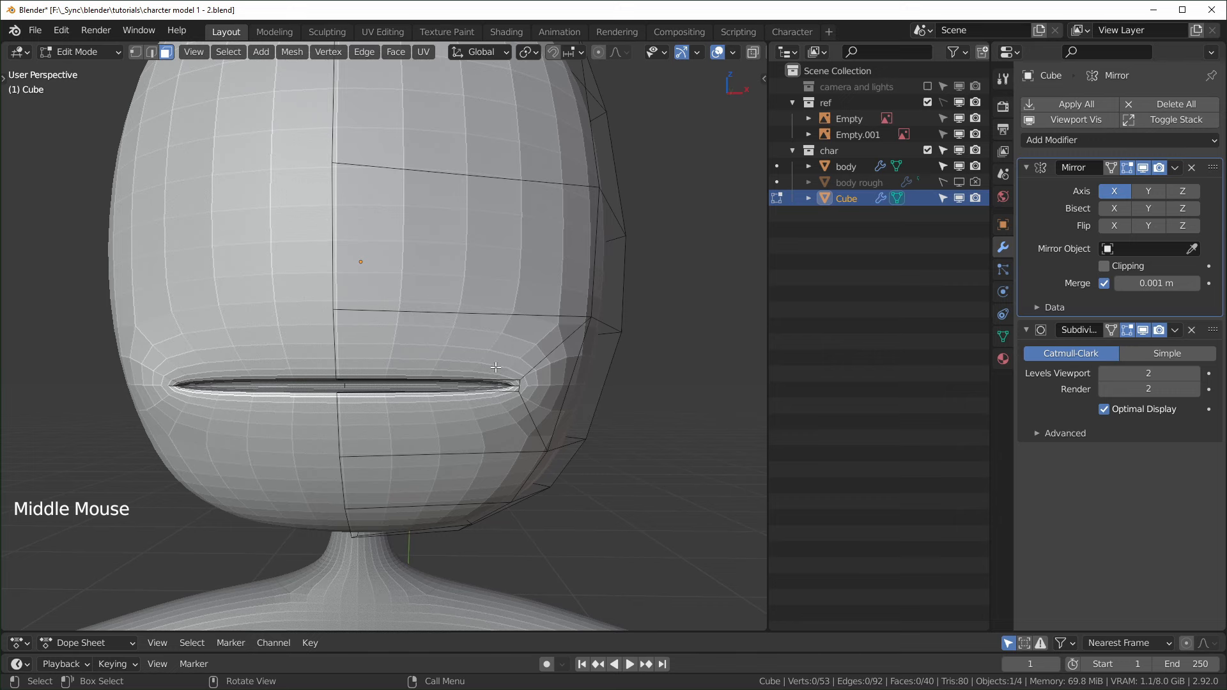
scroll(451, 427, "up", 2)
middle_click_drag(452, 427, 489, 467, "shift")
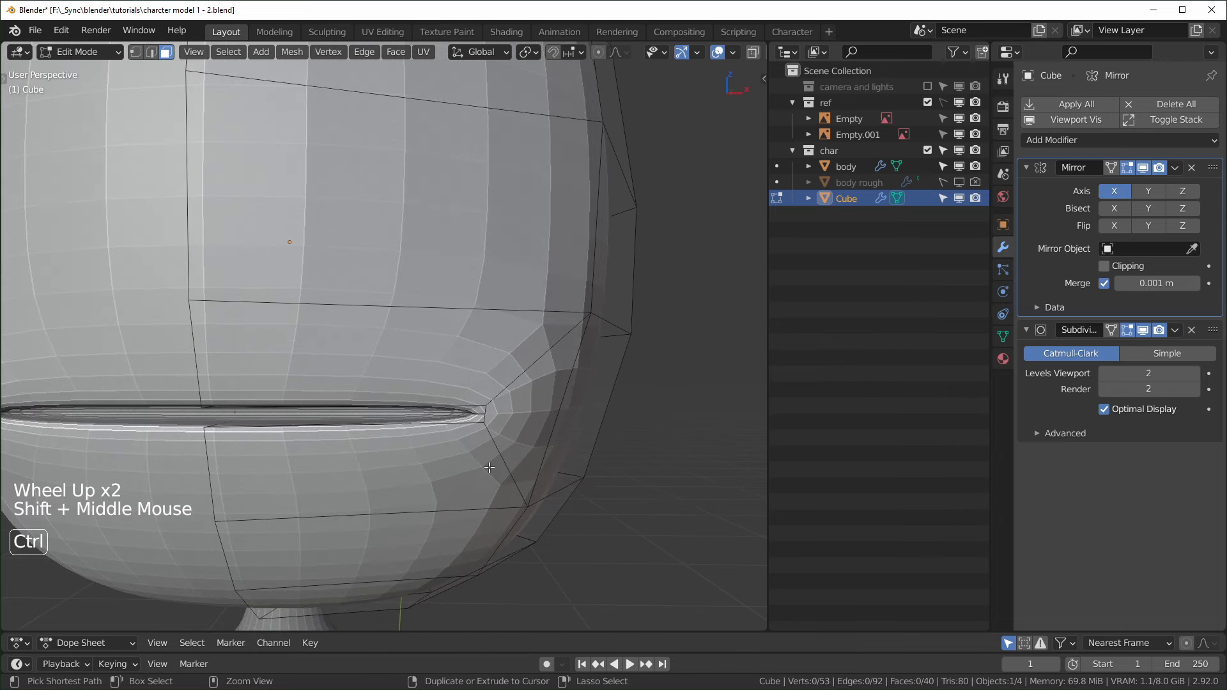
key("ctrl+r")
left_click(512, 386)
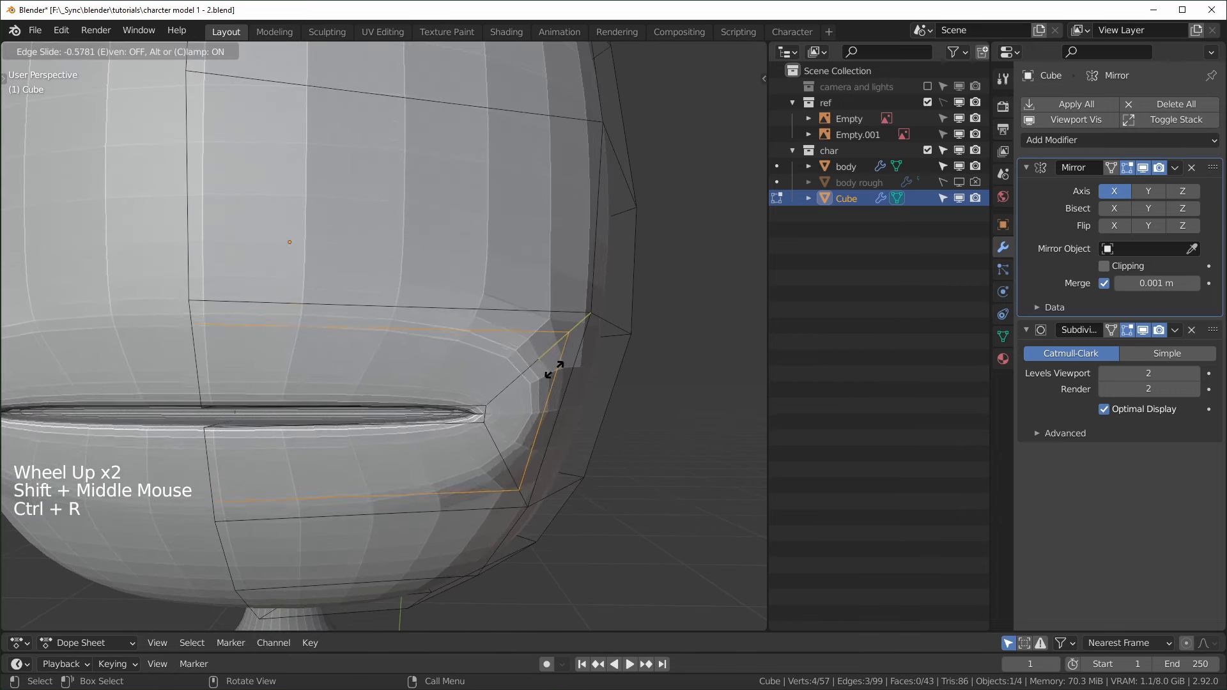
left_click(563, 499)
key("ctrl+z")
- Add one loop cut around the mouth and slide it outward, close to the surrounding outer edge loop
key("ctrl+r")
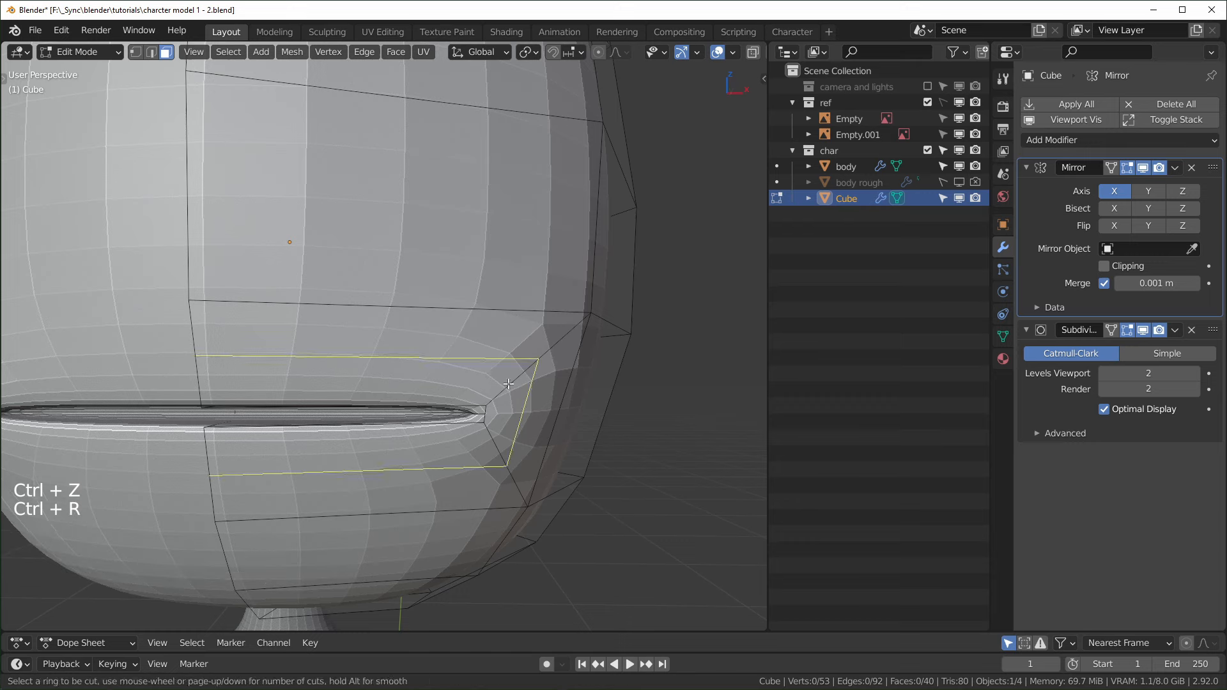
left_click(510, 383)
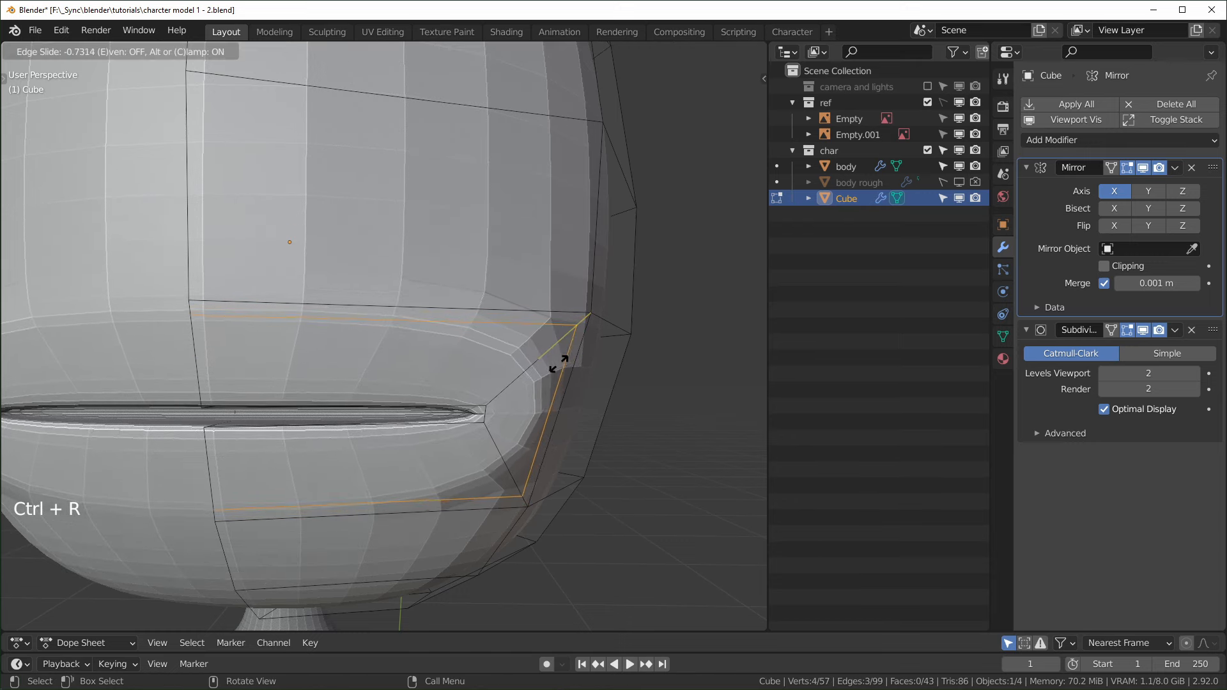
left_click(582, 484)
- Extrude the three faces above, beside and below the mouth forward along global Y to form the lips, matching the side reference
key("KP_1")
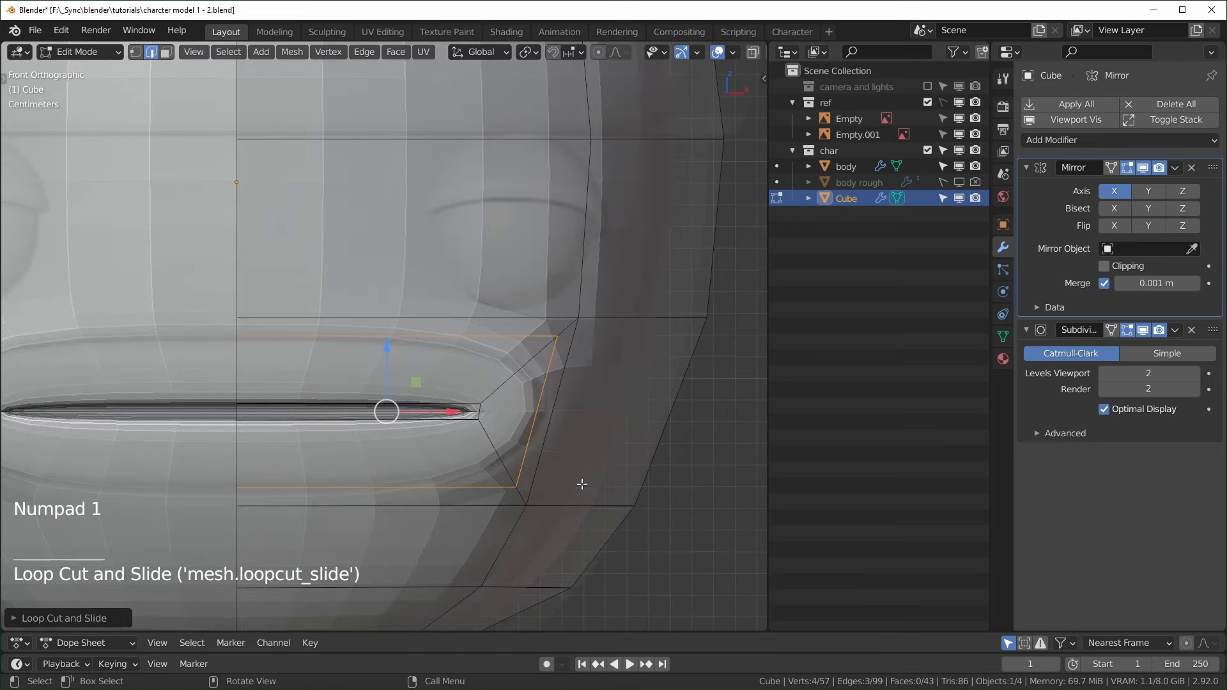
middle_click_drag(537, 466, 447, 470)
key("3")
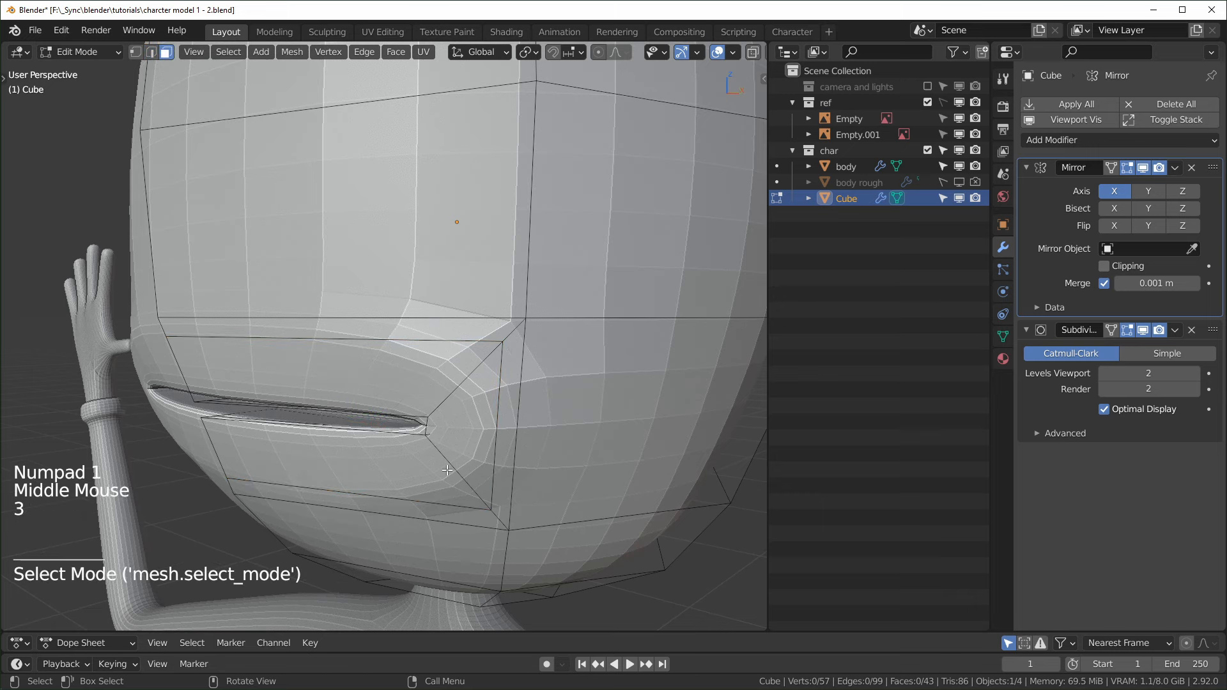
left_click(427, 381)
left_click(496, 424, "shift")
left_click(419, 384)
left_click(461, 438, "shift")
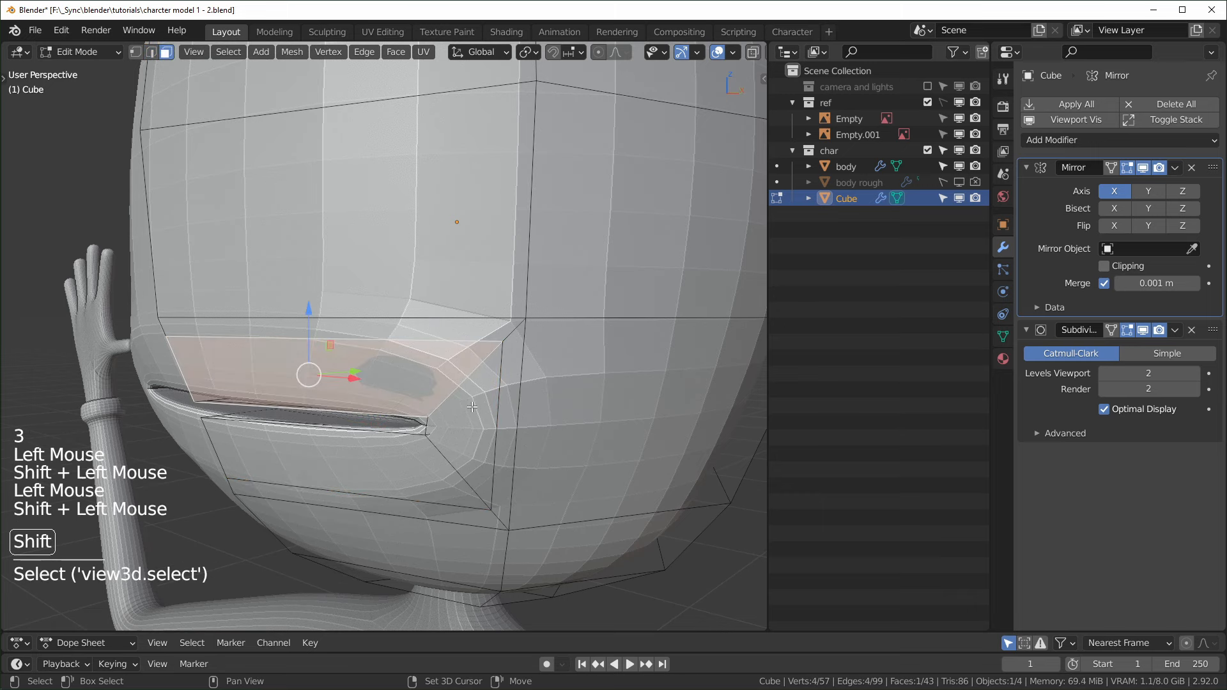
left_click(395, 493, "shift")
key("KP_3")
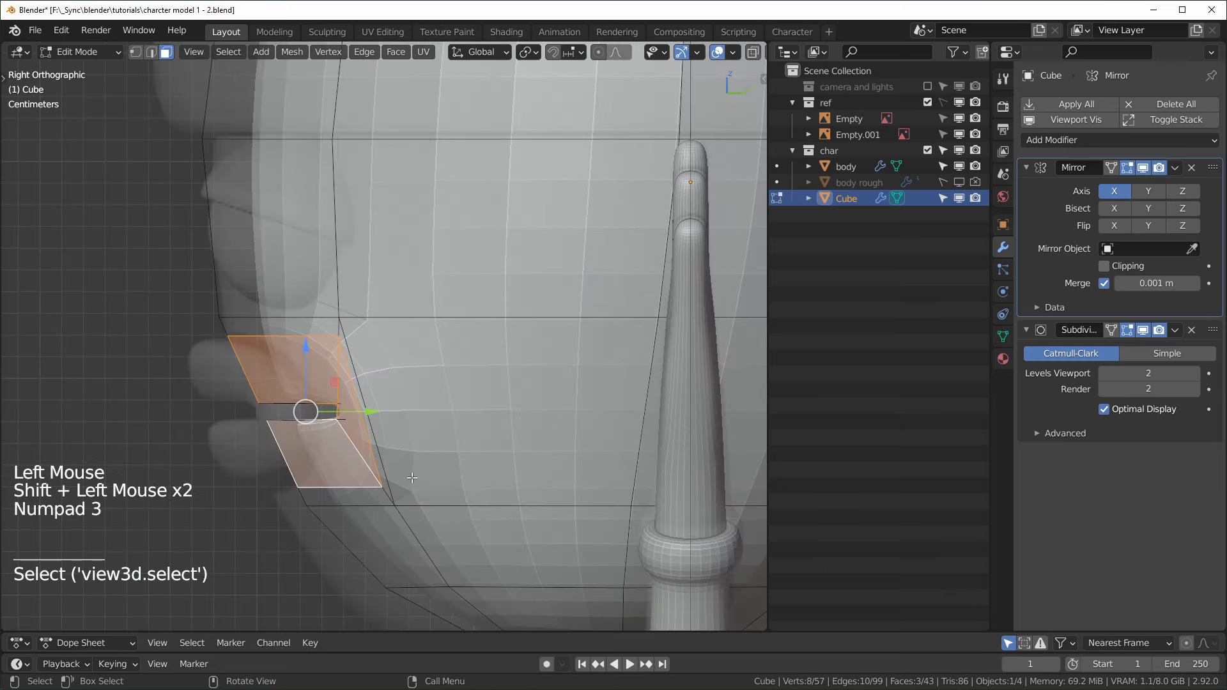
key("e")
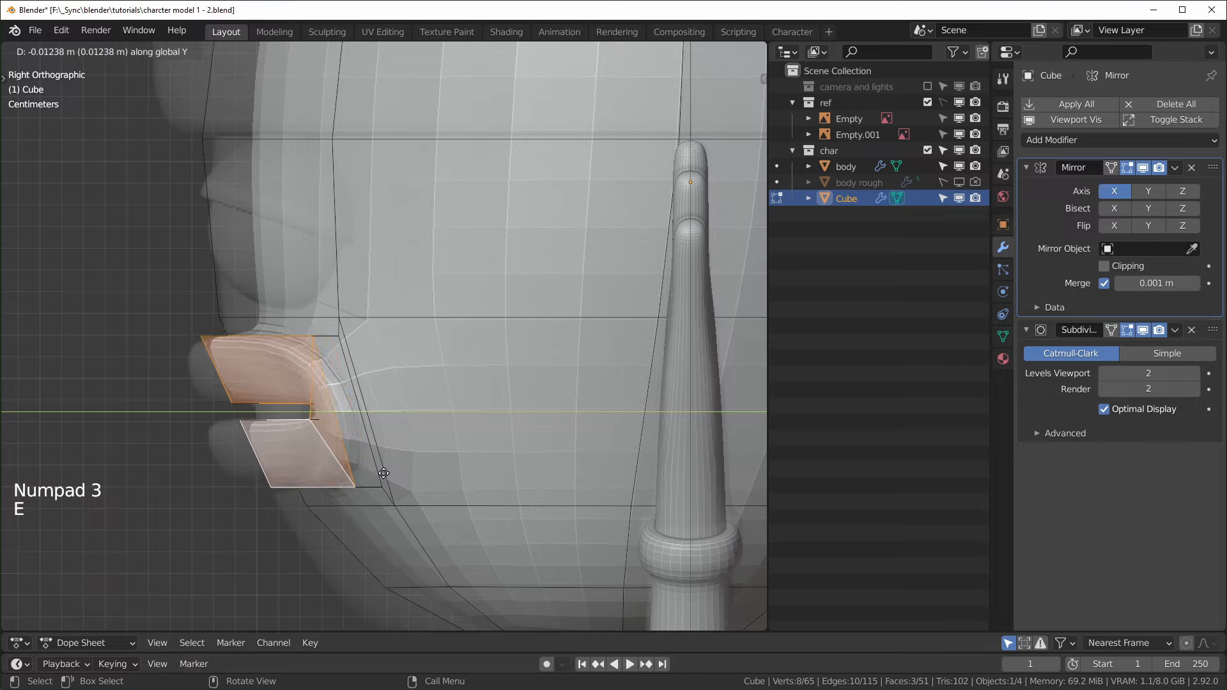
left_click(365, 473)
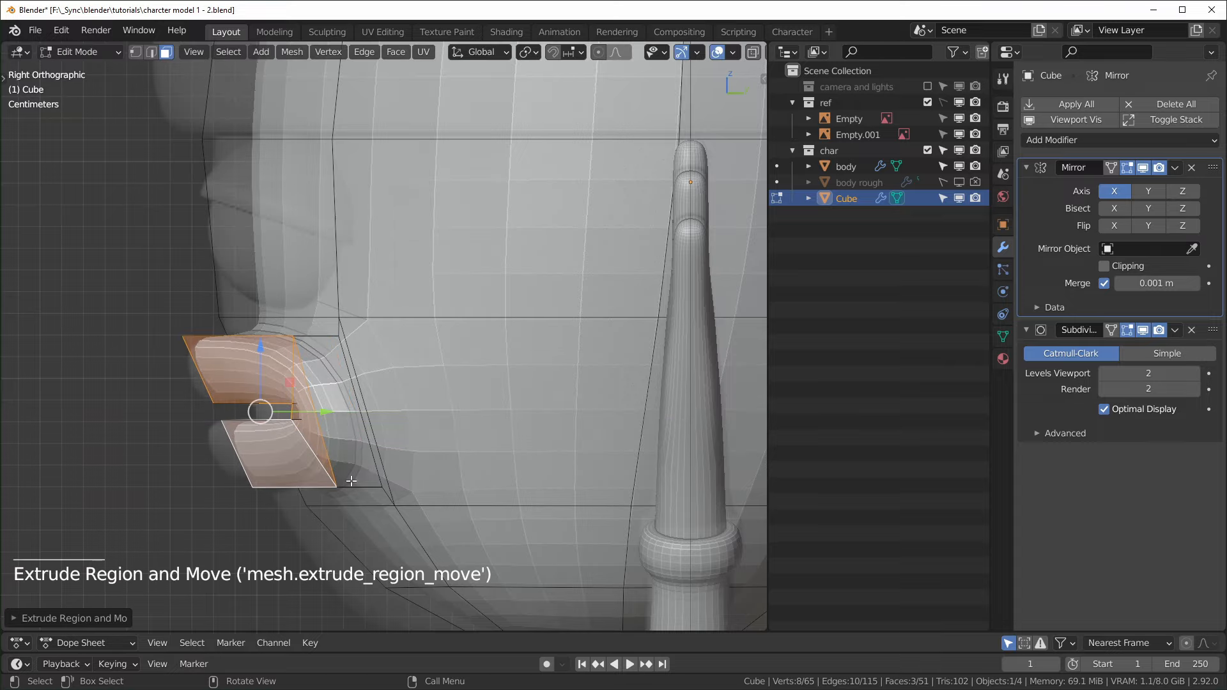
- Turn off the Mirror modifier's viewport display to expose the lips' inner side at the centre seam
middle_click_drag(345, 480, 418, 387)
key("alt+z")
middle_click_drag(401, 342, 407, 366)
key("alt+z")
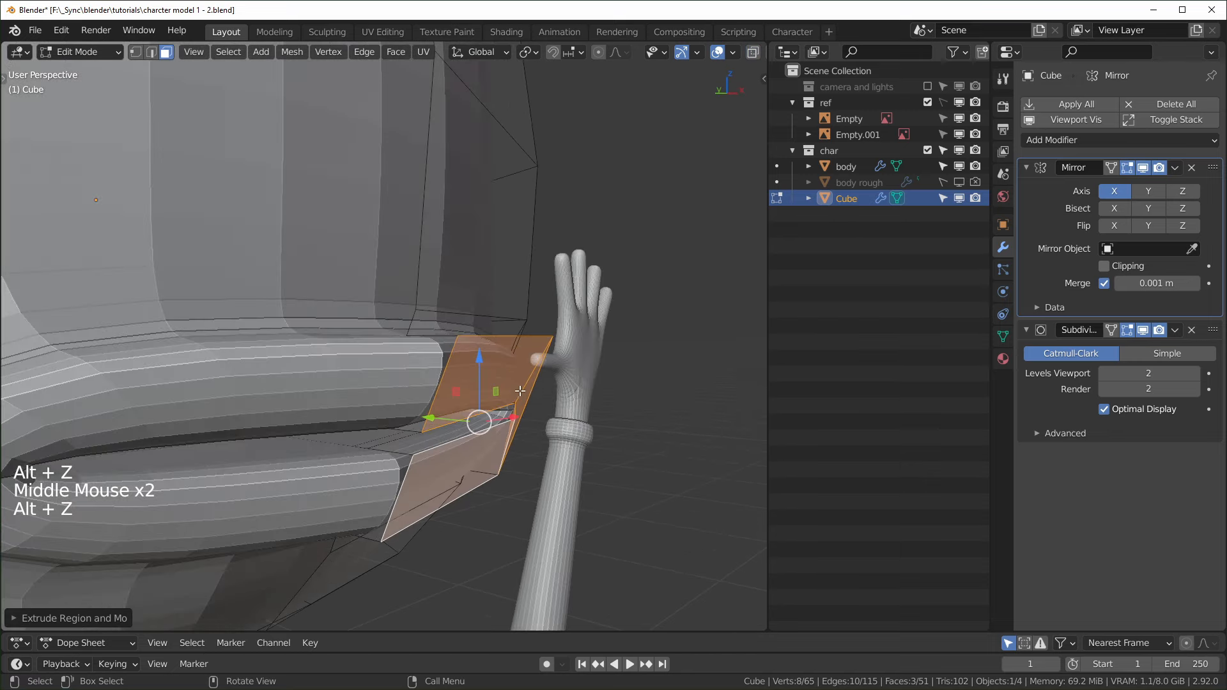
middle_click_drag(516, 391, 480, 389)
left_click(1143, 167)
- Delete the upper and lower lip faces lying on the centre seam and turn the Mirror modifier's viewport display back on
middle_click_drag(554, 412, 439, 397)
left_click(439, 397)
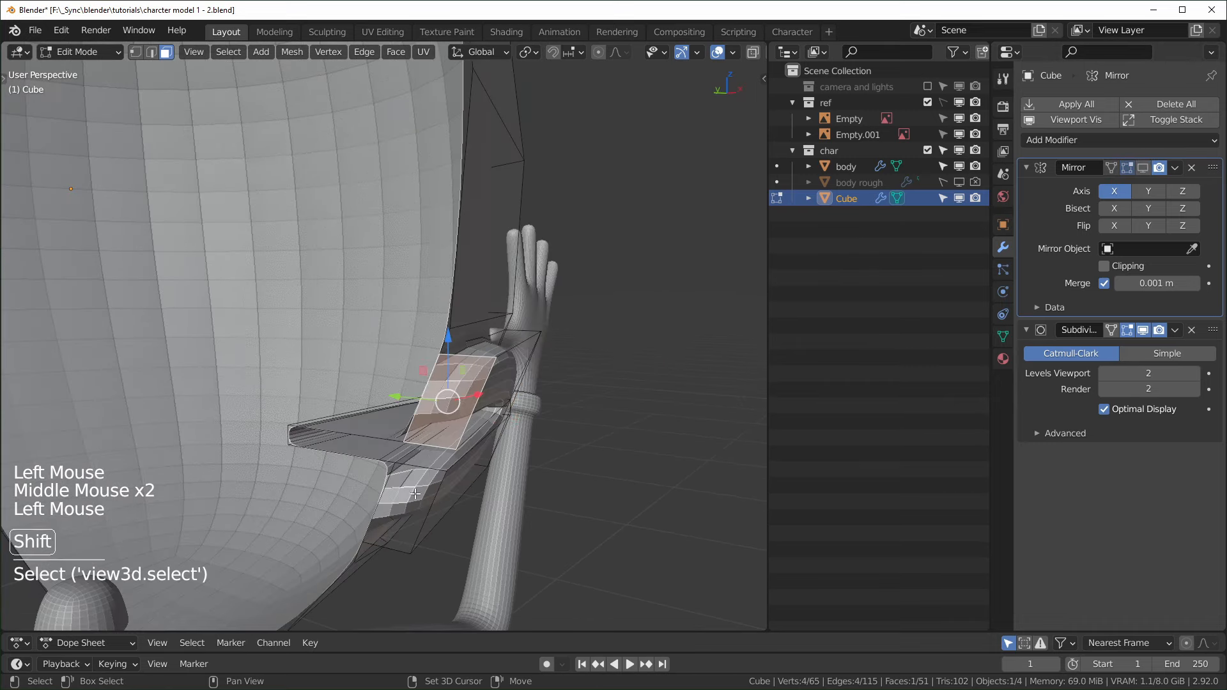
left_click(404, 506, "shift")
key("x")
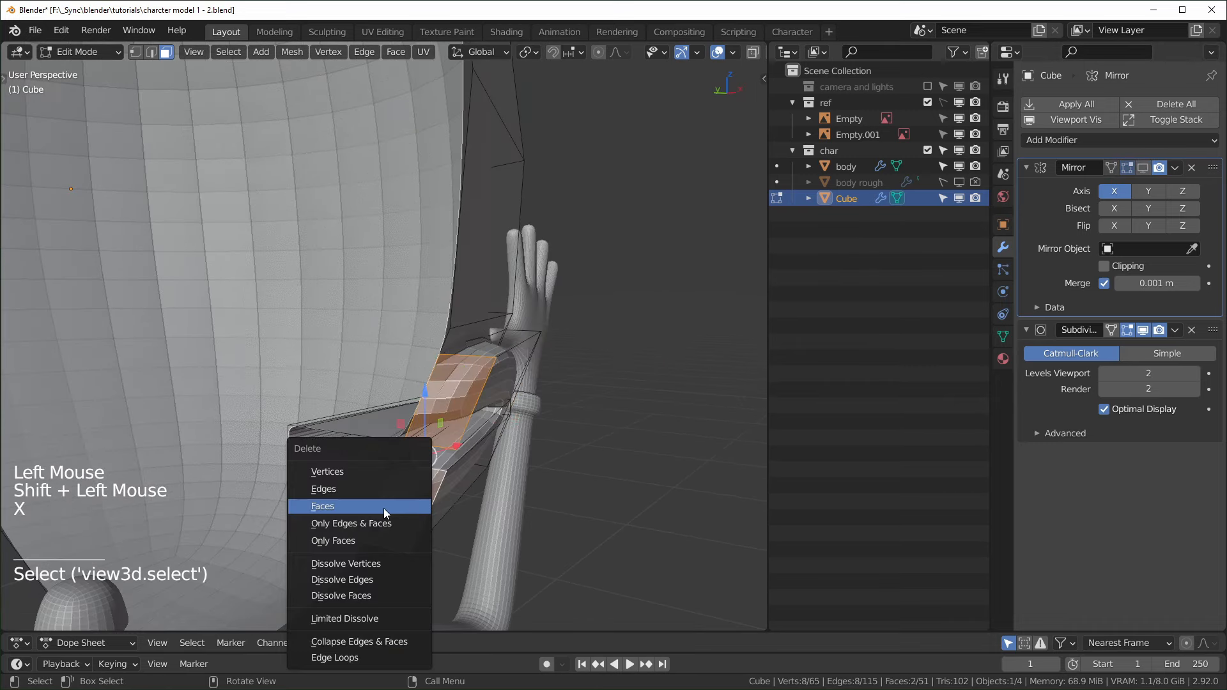
left_click(384, 508)
middle_click_drag(384, 508, 877, 335)
left_click(1144, 168)
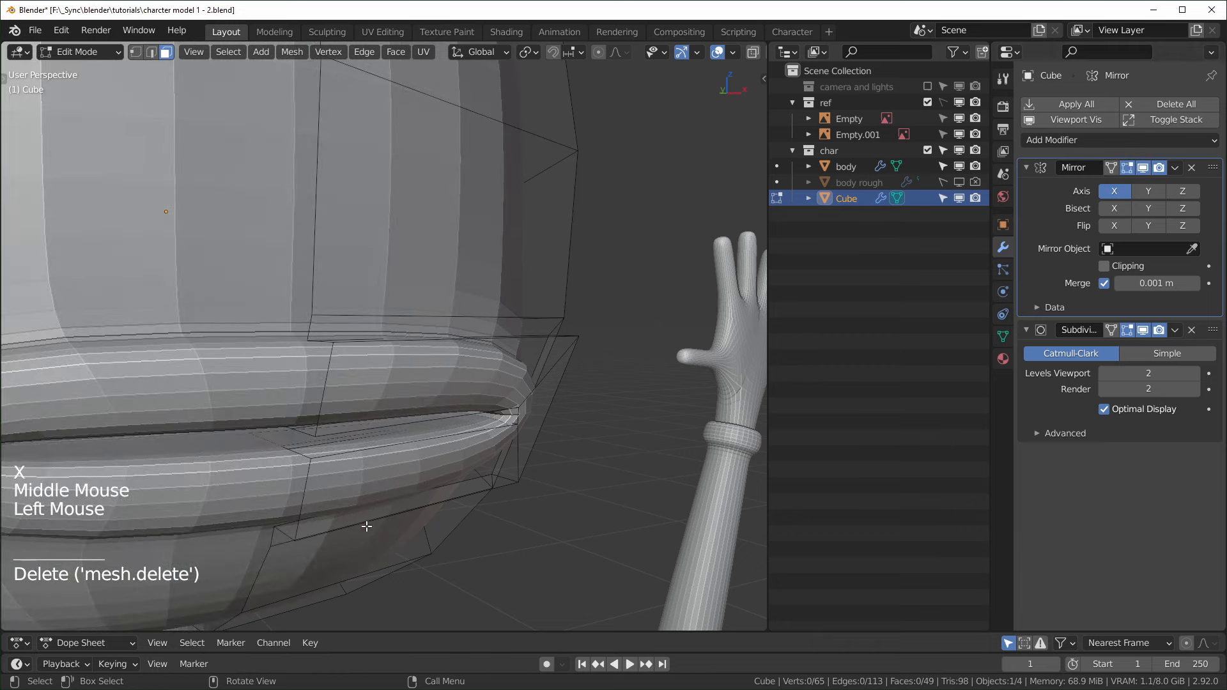
- Set Mean Crease to 1.00 on the edge loop where the lips meet the face and return to Object Mode
middle_click_drag(402, 449, 460, 397)
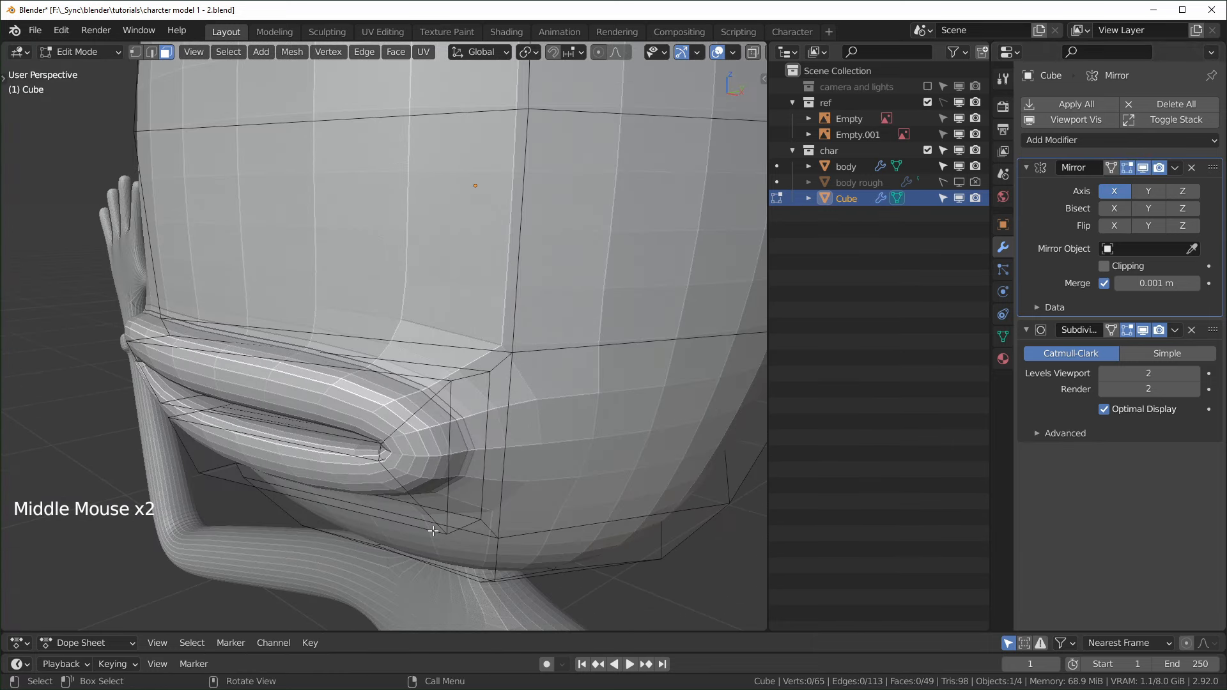
key("2")
left_click(489, 398, "alt")
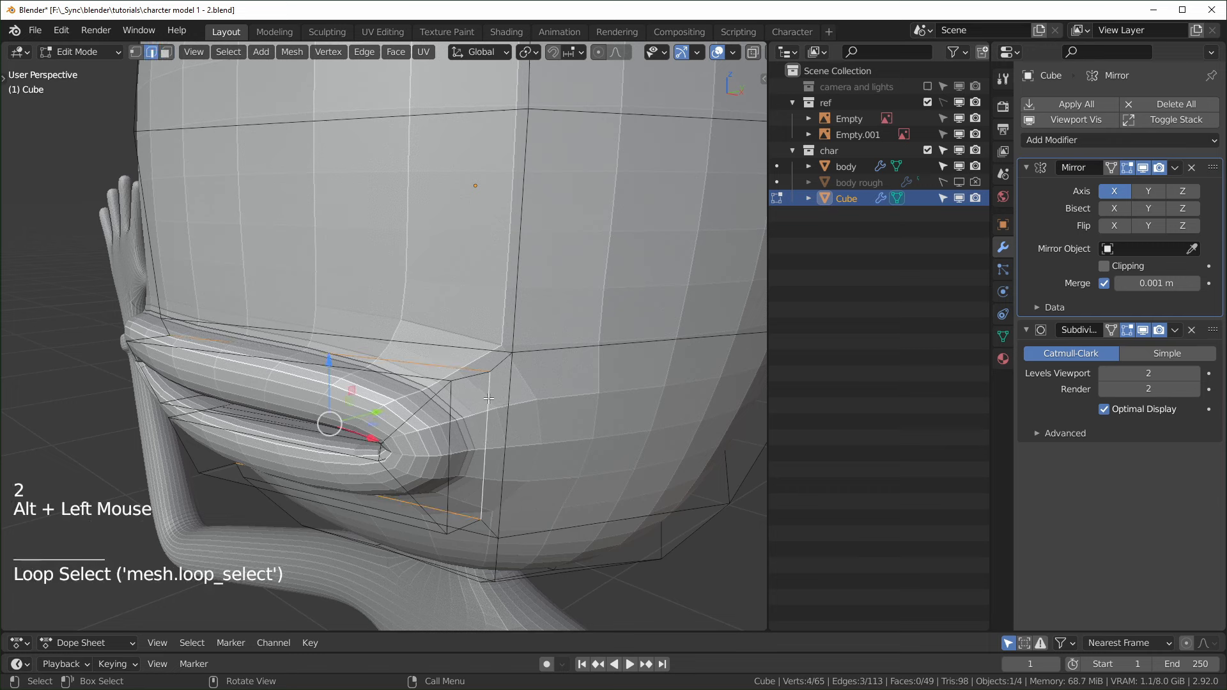
key("n")
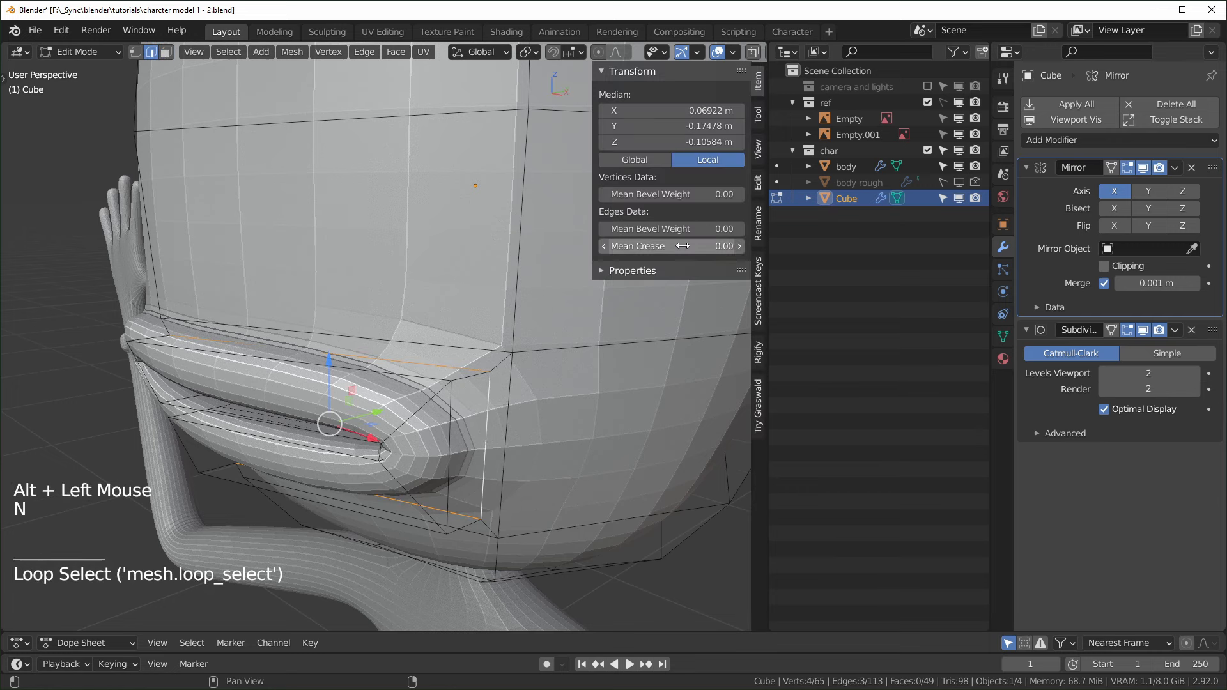
left_click_drag(683, 245, 729, 245)
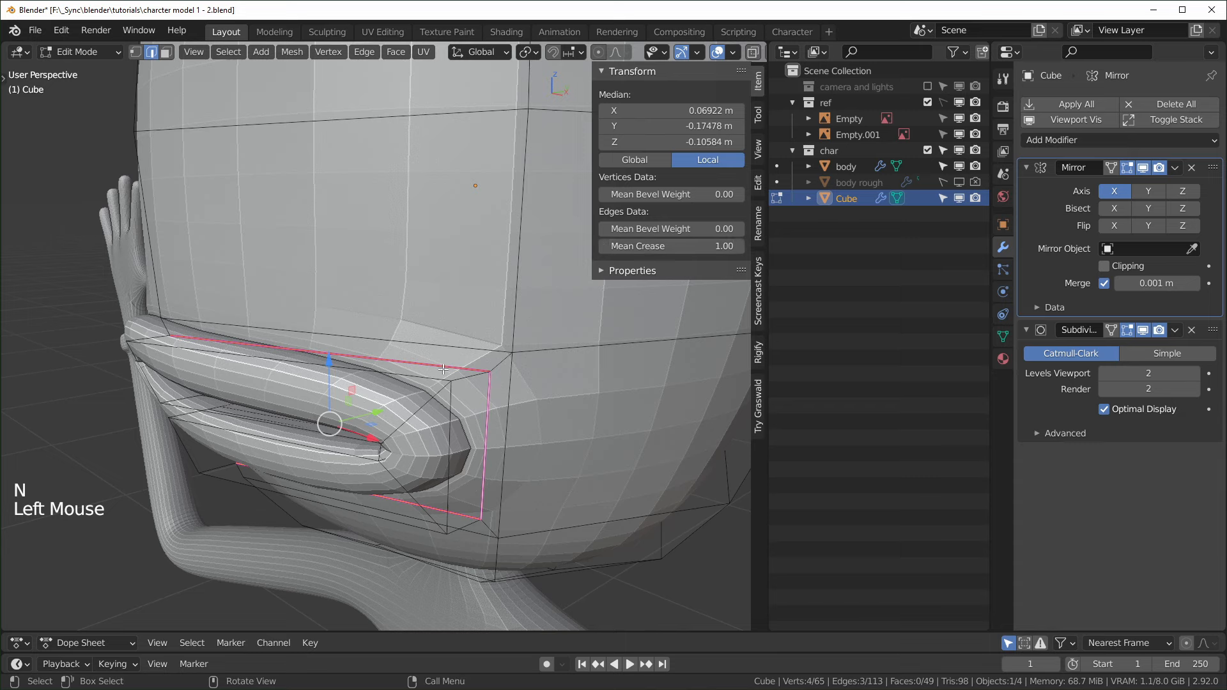
middle_click_drag(448, 535, 553, 392)
key("Tab")
scroll(553, 391, "up", 1)
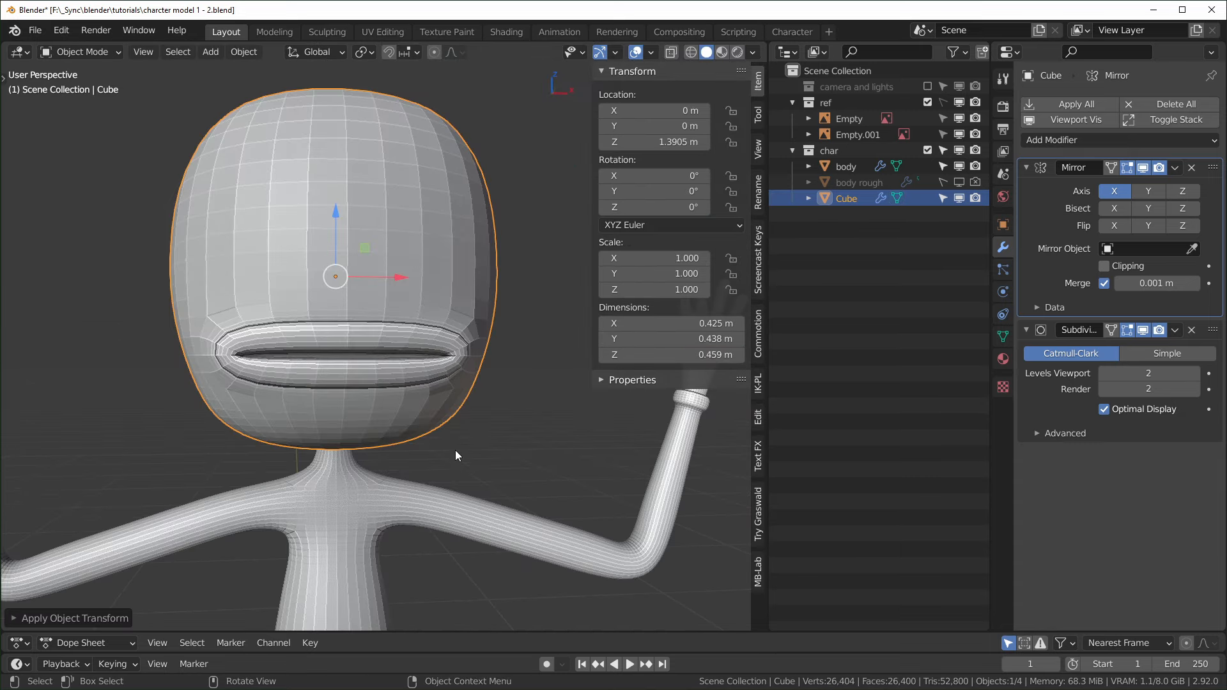
- Rename the Cube object to "head"
key("KP_1")
scroll(474, 469, "down", 2)
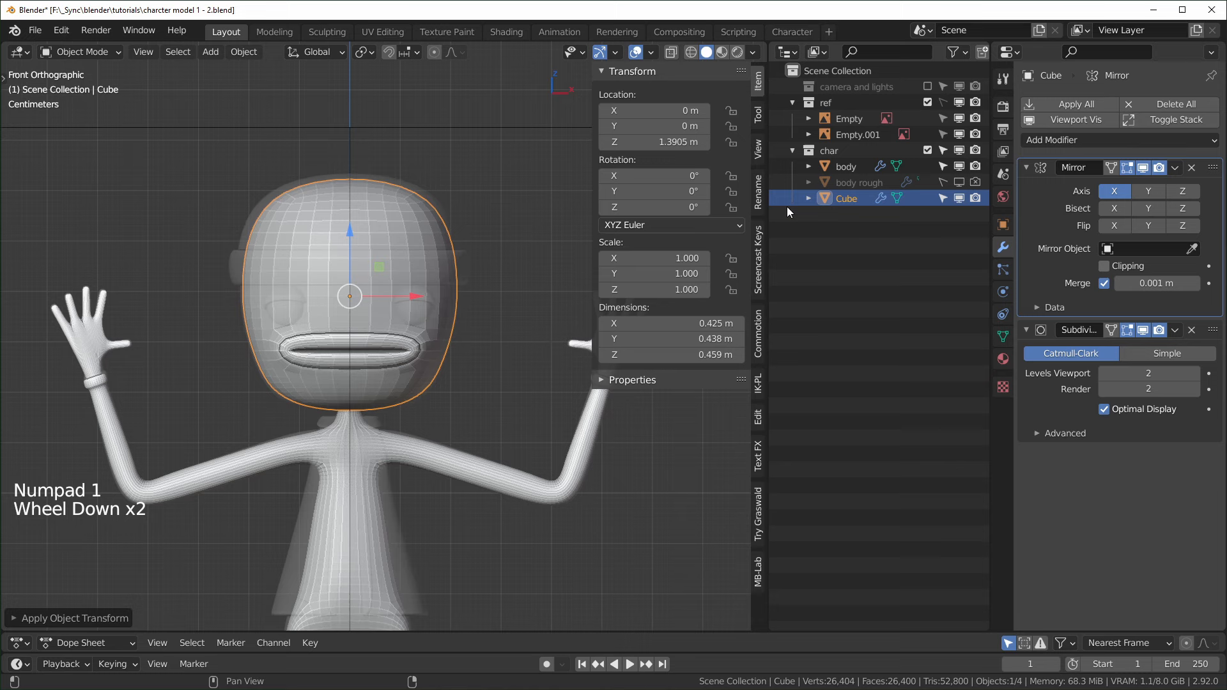
double_click(849, 197)
type("head")
key("Return")
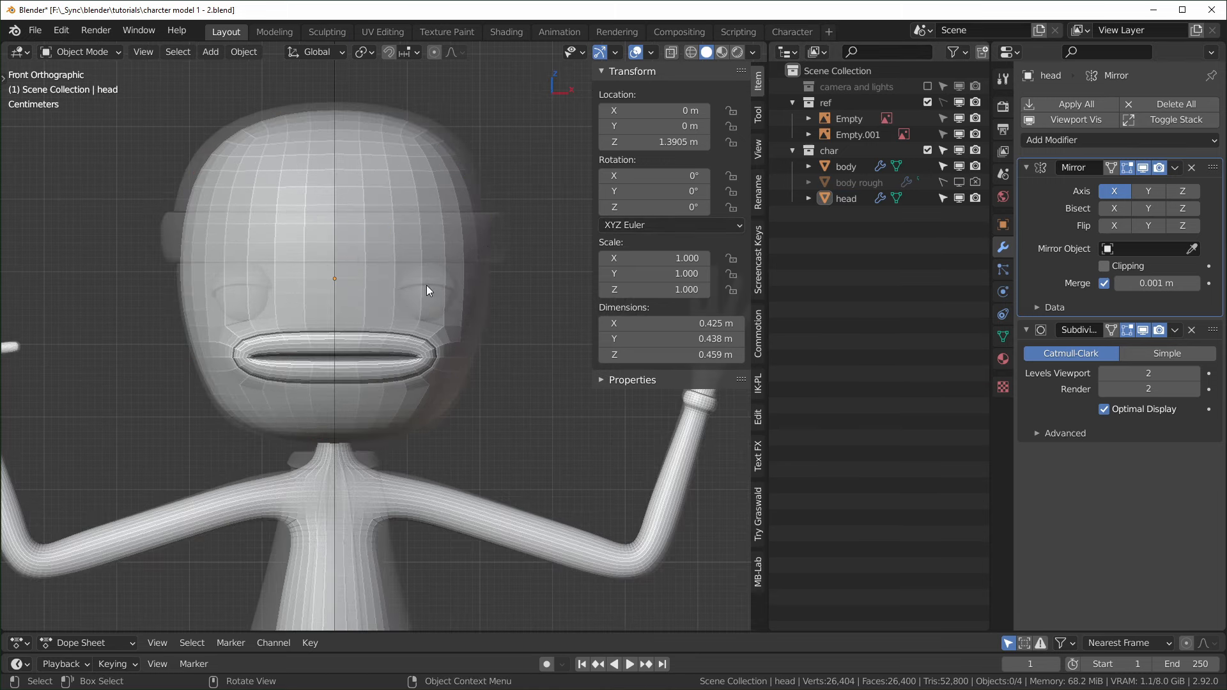
- Add a UV sphere to the scene from the front view
scroll(456, 487, "down", 4)
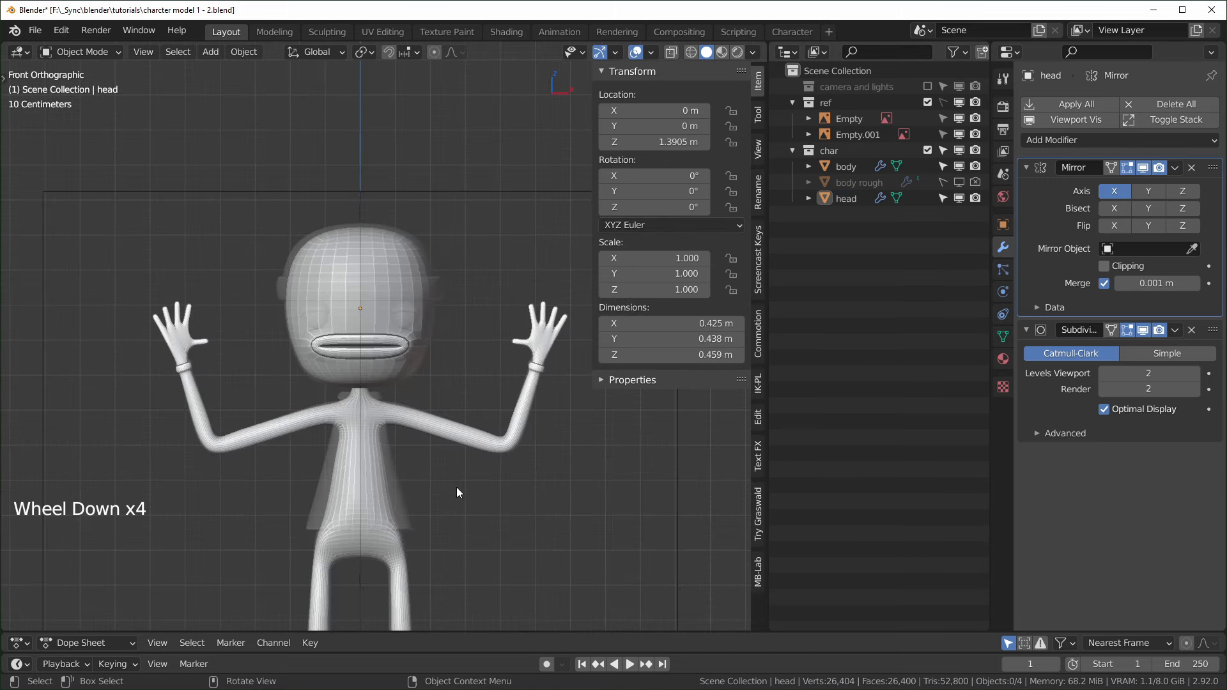
scroll(457, 487, "down", 3)
middle_click_drag(456, 487, 454, 451, "shift")
scroll(457, 458, "up", 2)
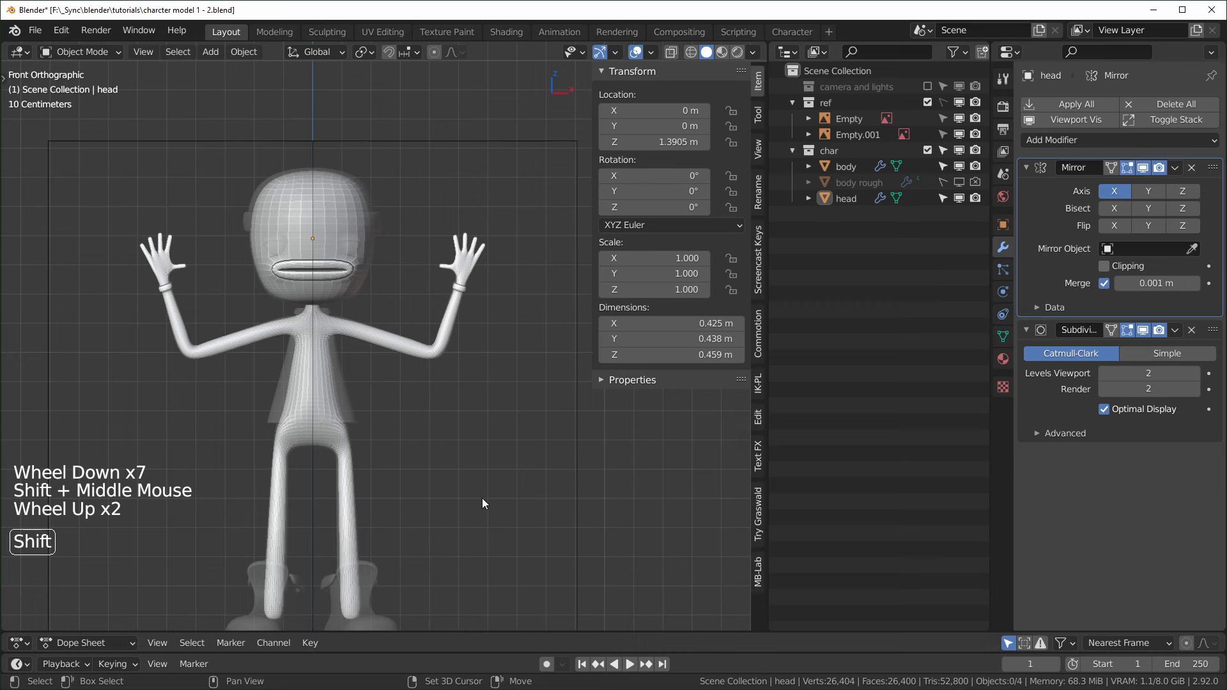
key("shift+a")
key("m")
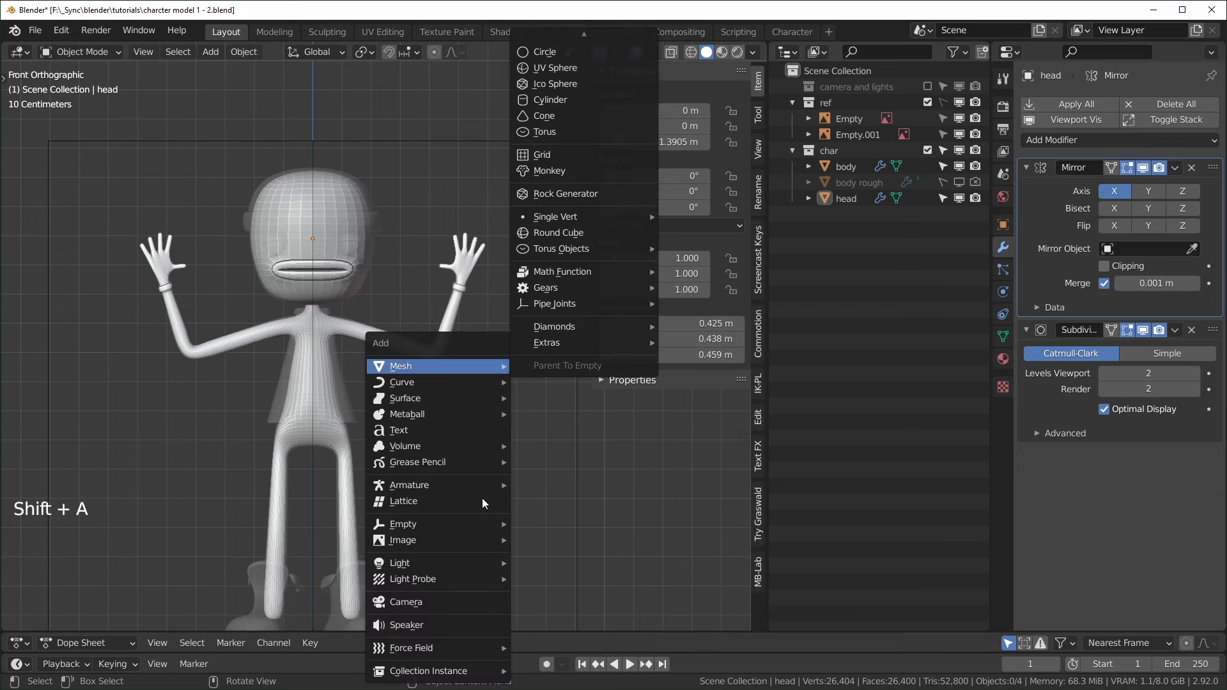
key("u")
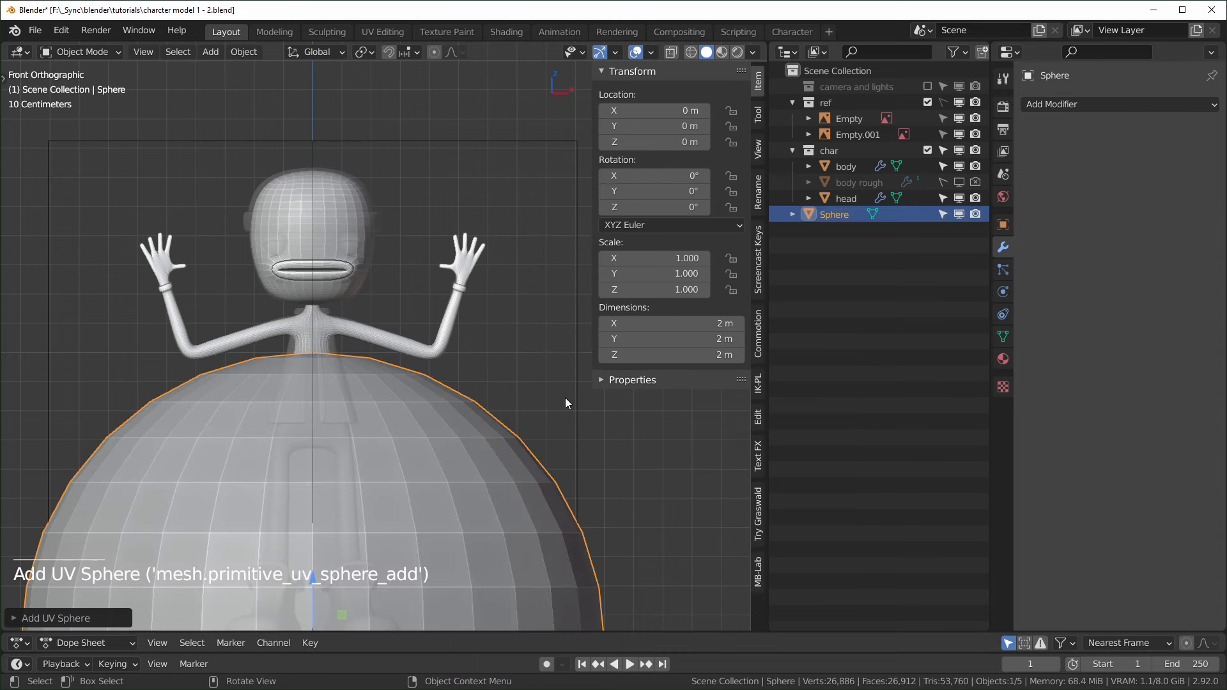
- Rotate the new sphere 90° around the global X axis and scale it down uniformly to a small ball
scroll(565, 403, "down", 2)
key("n")
middle_click_drag(569, 429, 534, 505)
type("r")
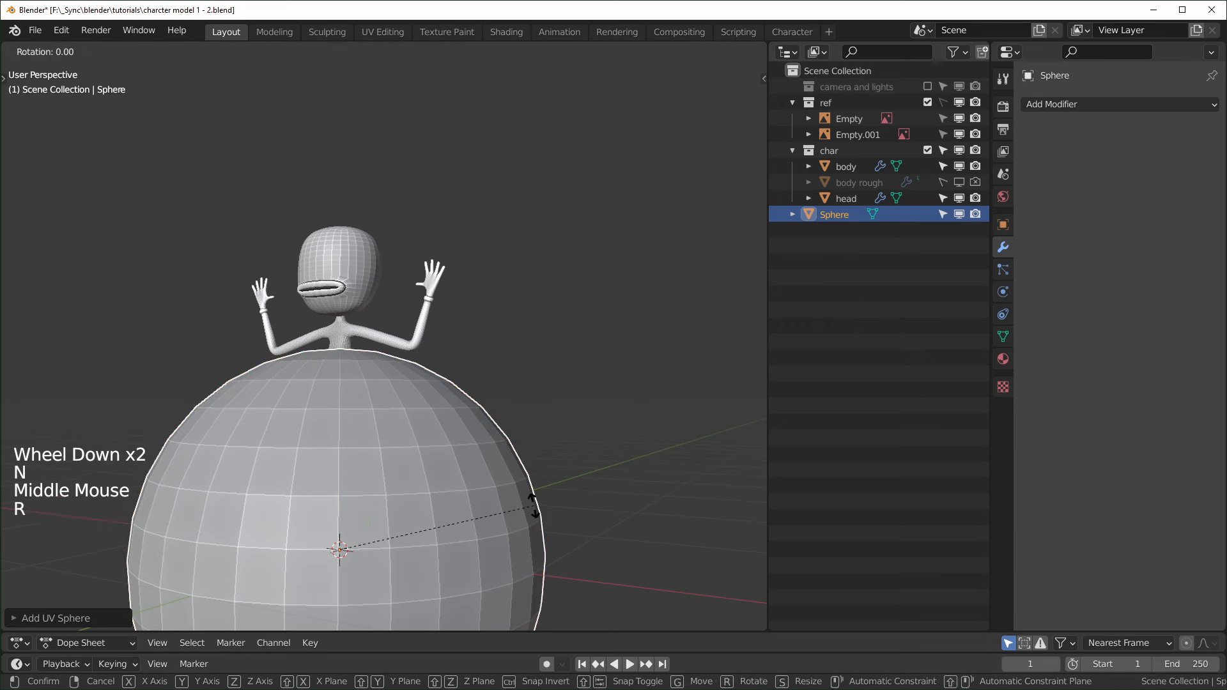
type("x90")
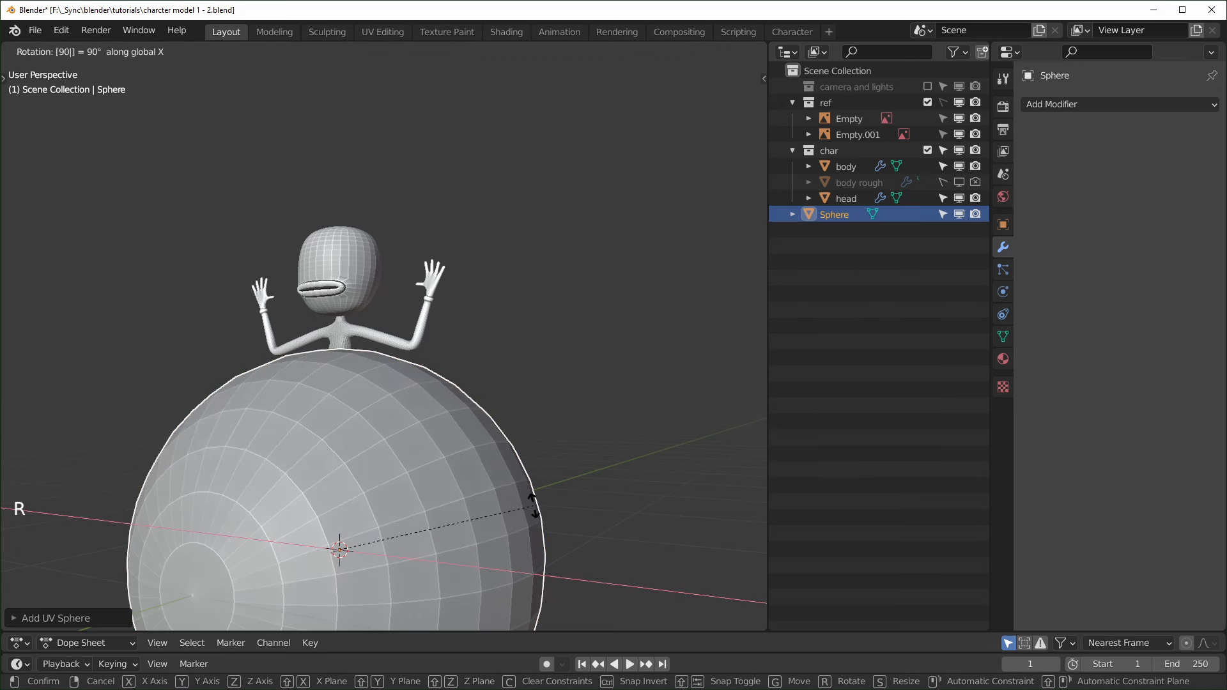
key("Return")
key("s")
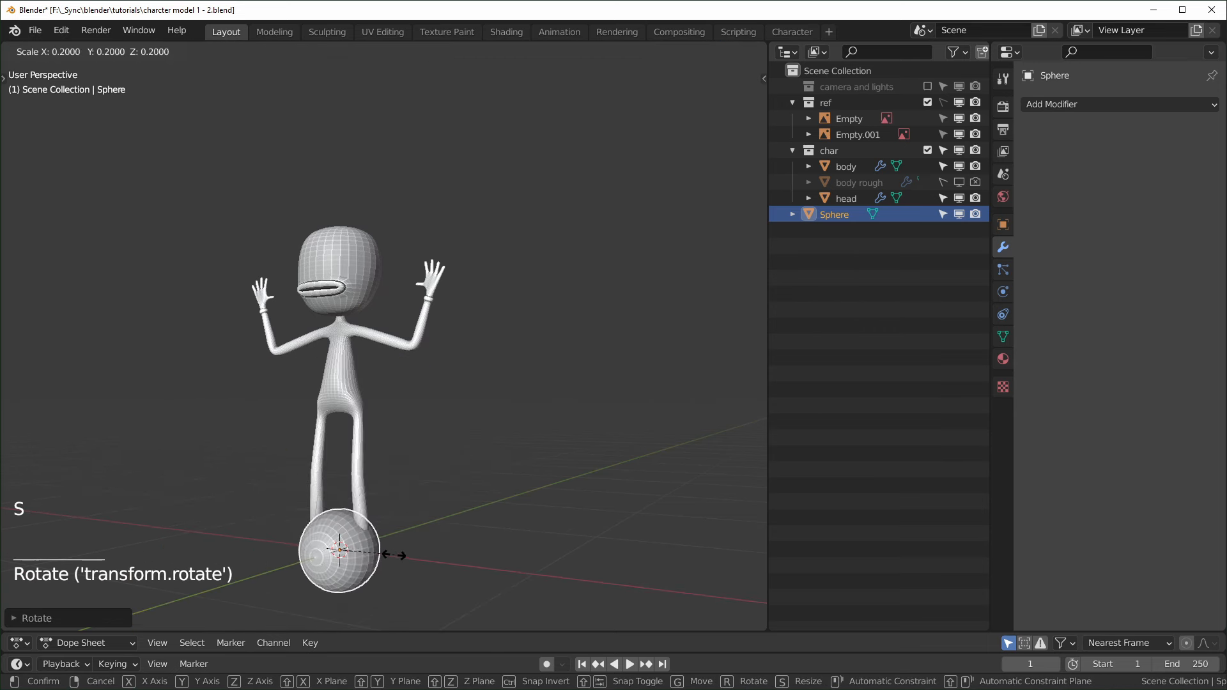
left_click(396, 559)
- Set the snapping target to Face, leaving the sphere at the origin
scroll(396, 558, "up", 1)
middle_click_drag(397, 558, 405, 424)
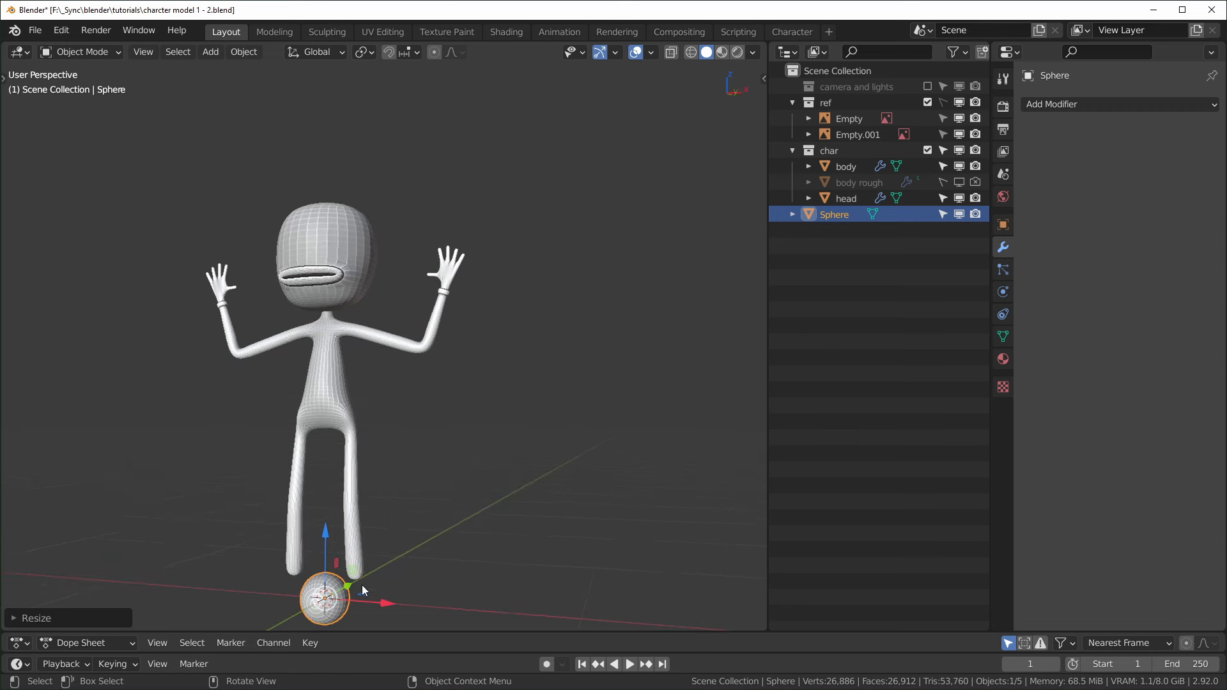
key("g")
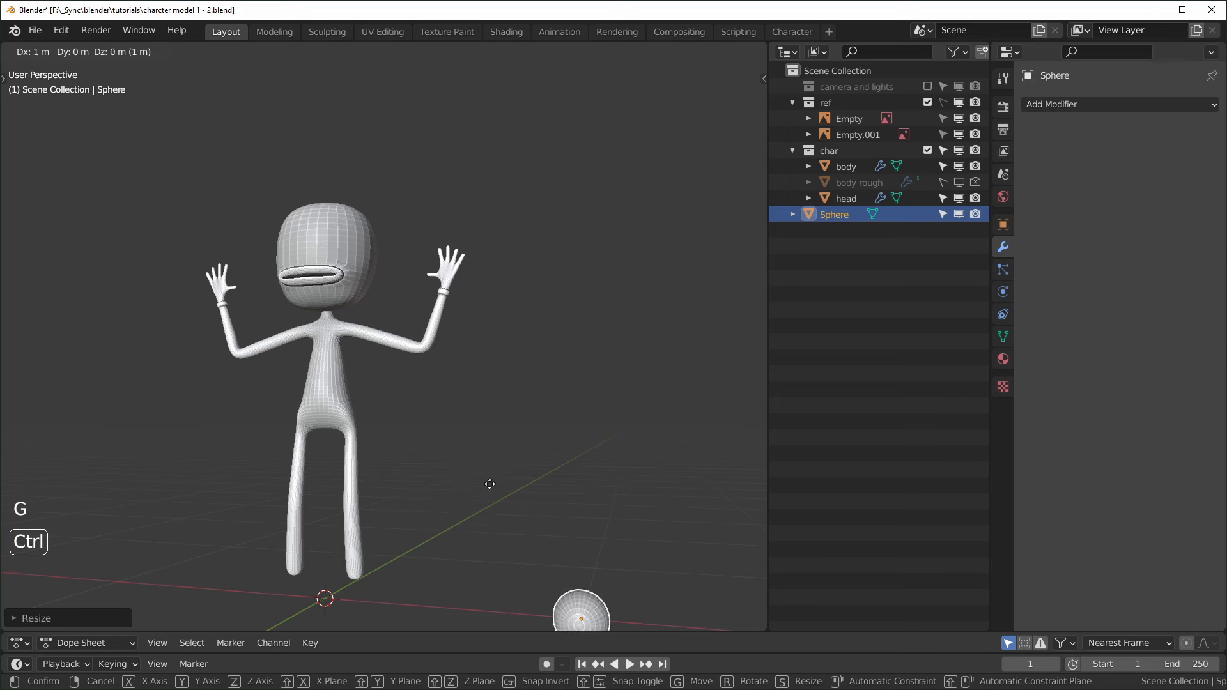
right_click(589, 375)
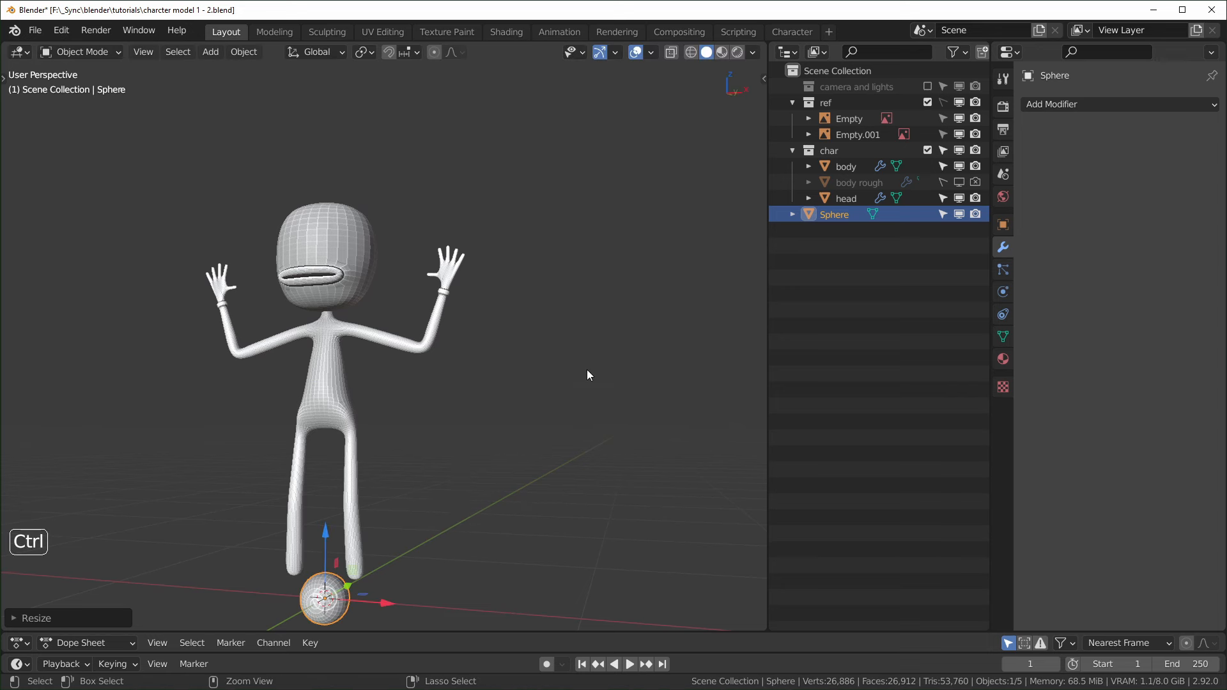
left_click(416, 53)
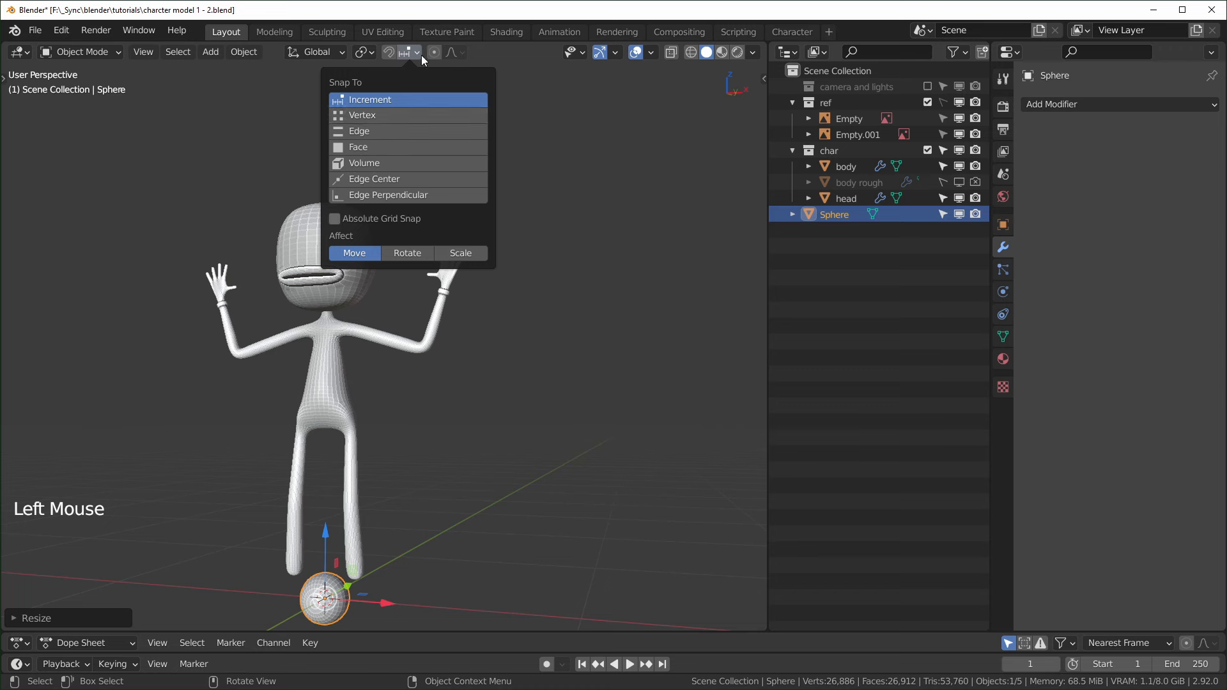
left_click(365, 146)
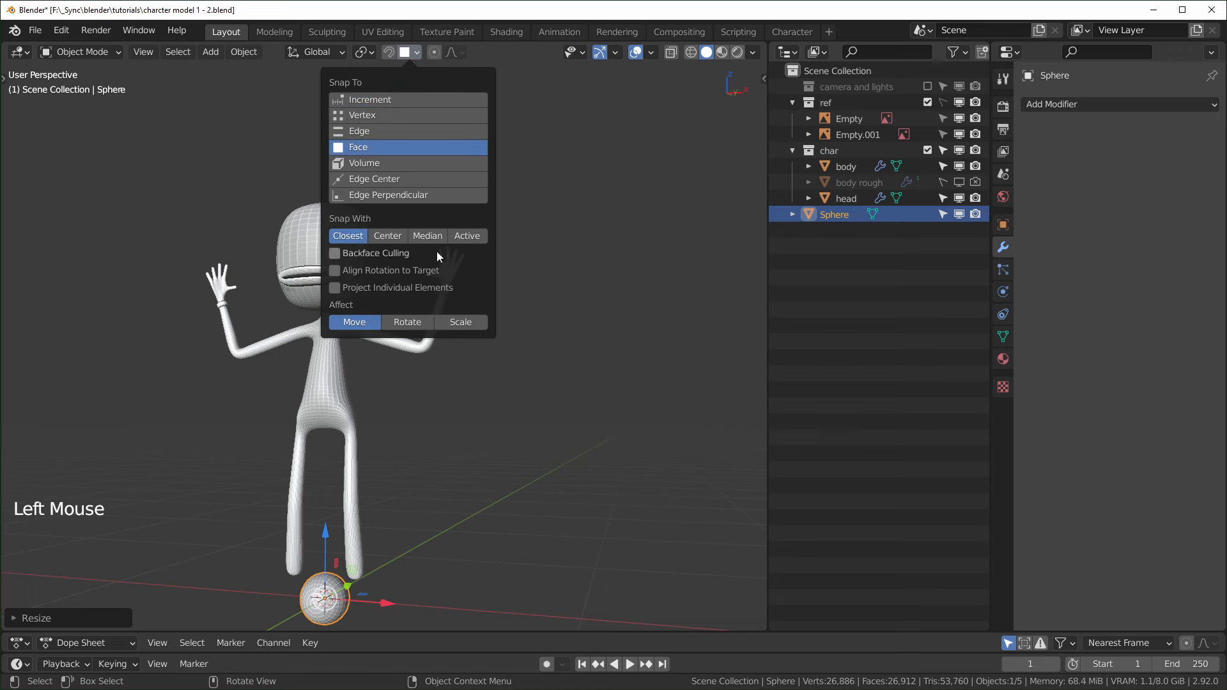
- From the front view, move the sphere up and snap it onto the head's surface above the mouth corner on the +X side
key("KP_1")
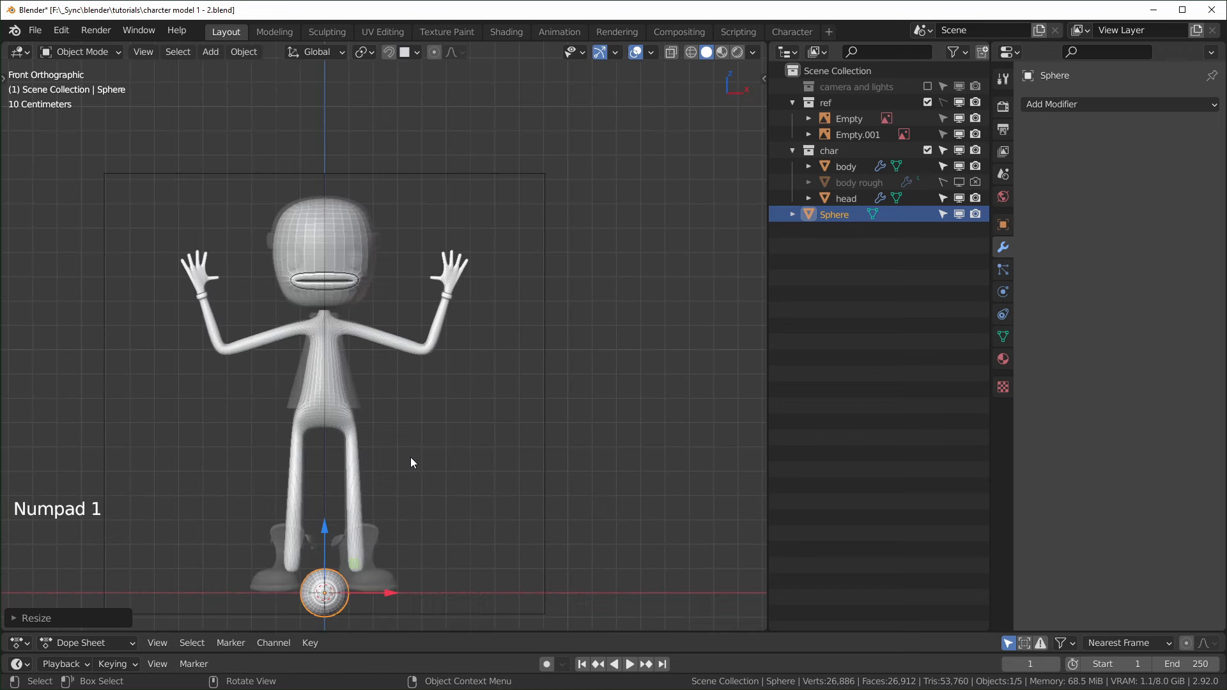
scroll(411, 460, "up", 3)
middle_click_drag(398, 480, 390, 522, "shift")
key("g")
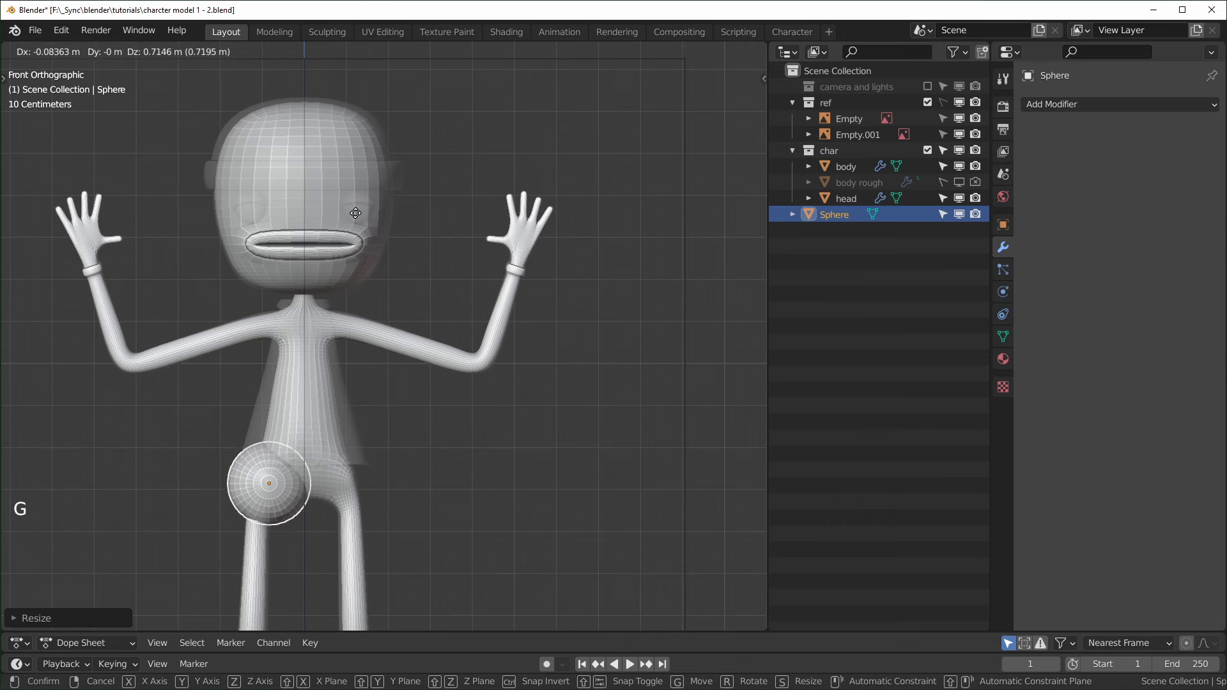
key("ctrl")
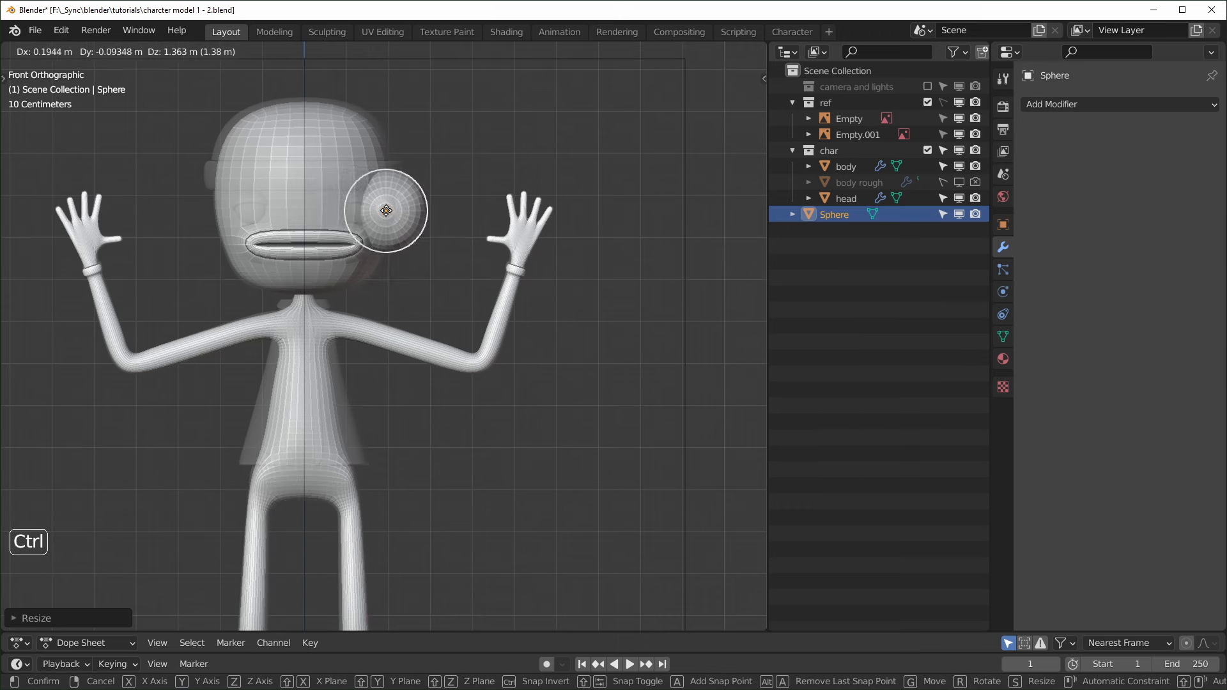
left_click(356, 211)
- Scale the sphere down in the front view to match the size of the reference image's eye
scroll(388, 251, "up", 1)
scroll(389, 251, "up", 1)
middle_click_drag(389, 251, 228, 110)
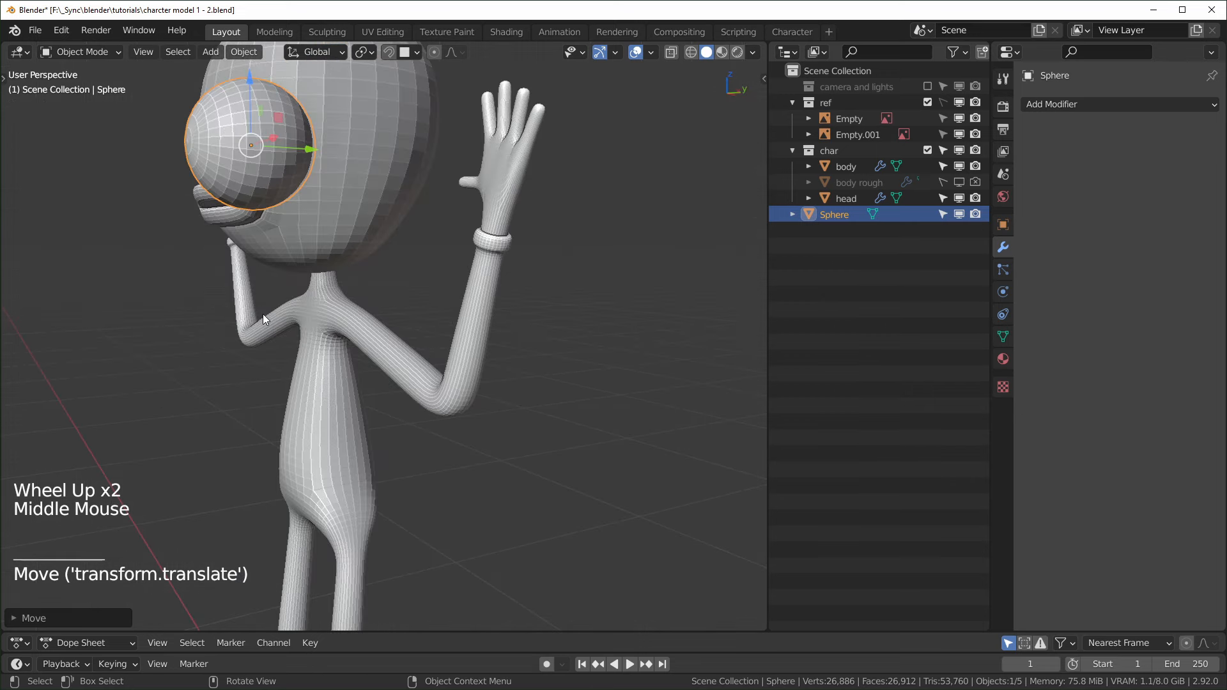
key("KP_1")
scroll(265, 309, "up", 4)
middle_click_drag(274, 219, 499, 518, "shift")
key("s")
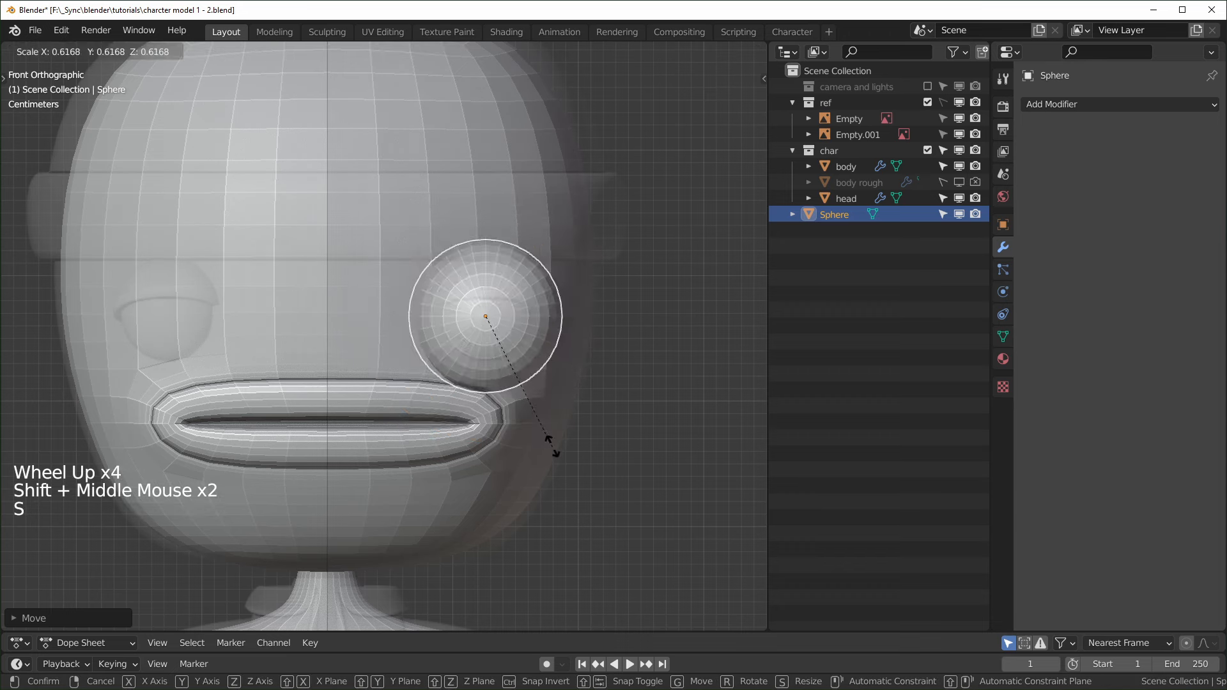
left_click(540, 388)
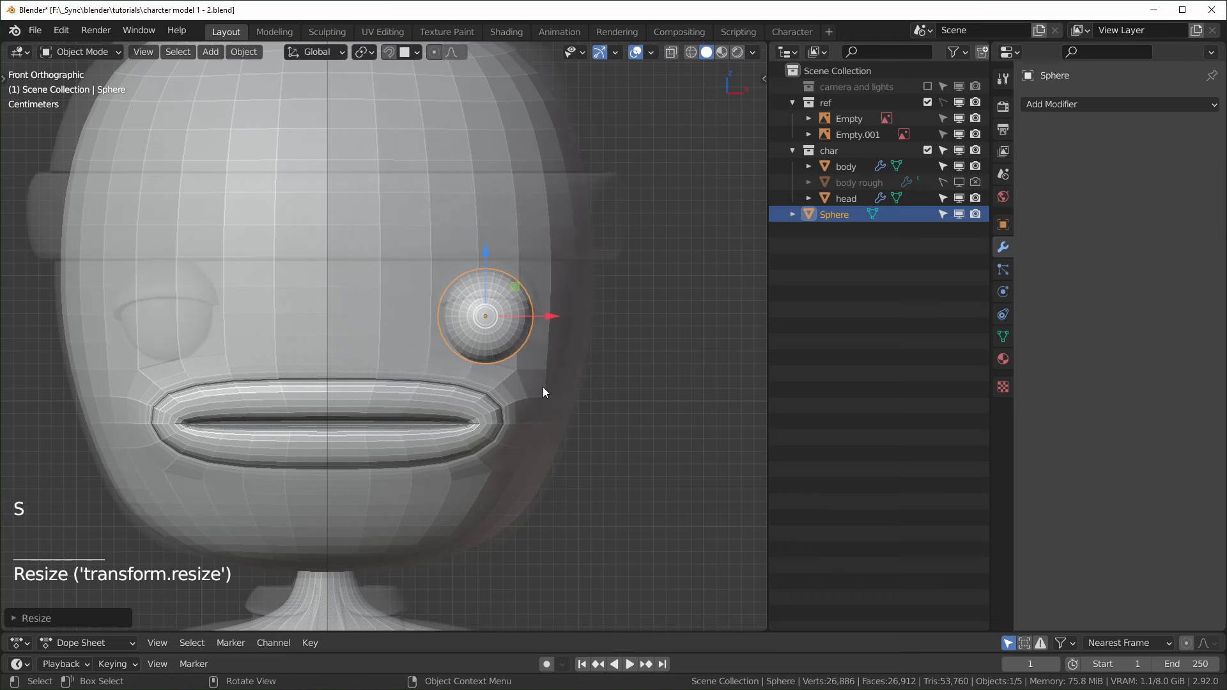
- Move the sphere slightly up with face snapping to line it up with the reference eye's height
key("g")
key("ctrl")
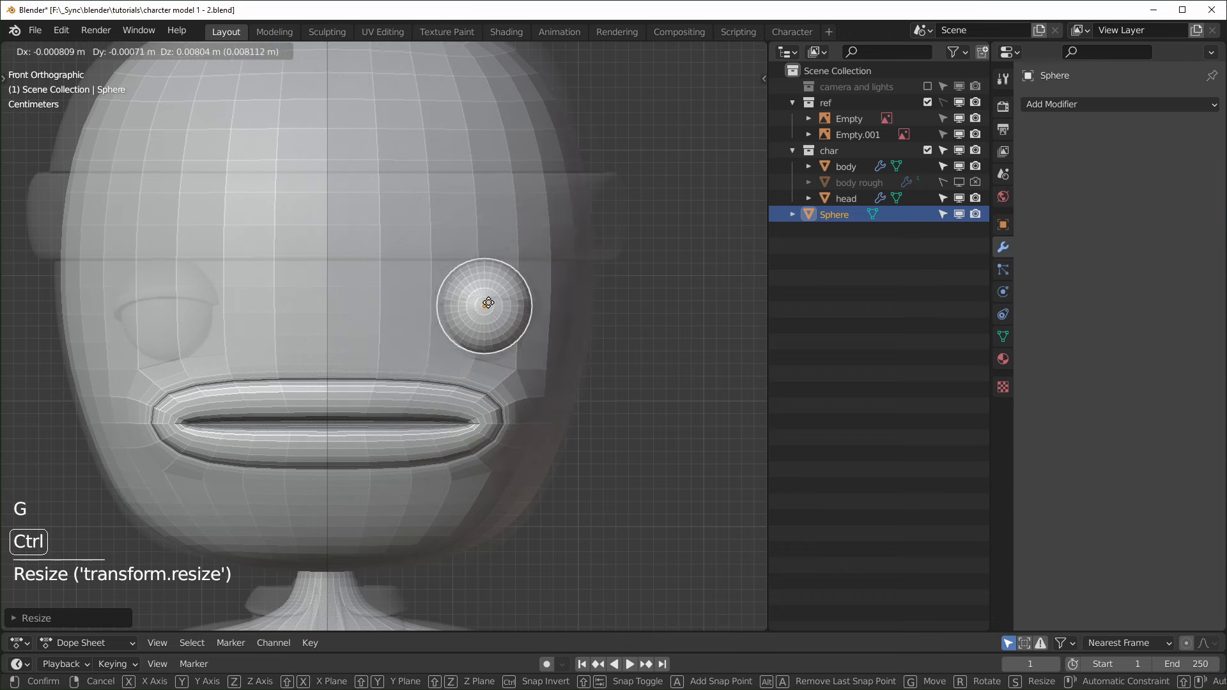
left_click(487, 305)
- Apply the sphere's scale and then its rotation
middle_click_drag(488, 305, 536, 373)
scroll(535, 374, "down", 2)
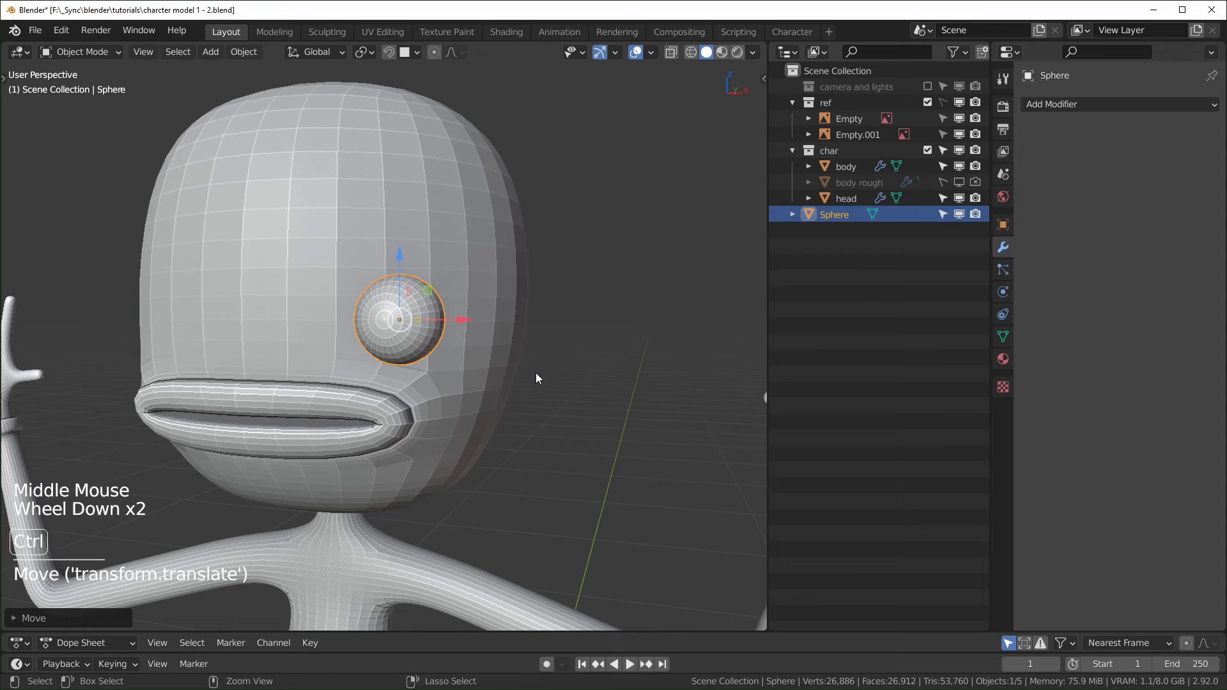
key("ctrl+a")
left_click(535, 373)
key("ctrl+a")
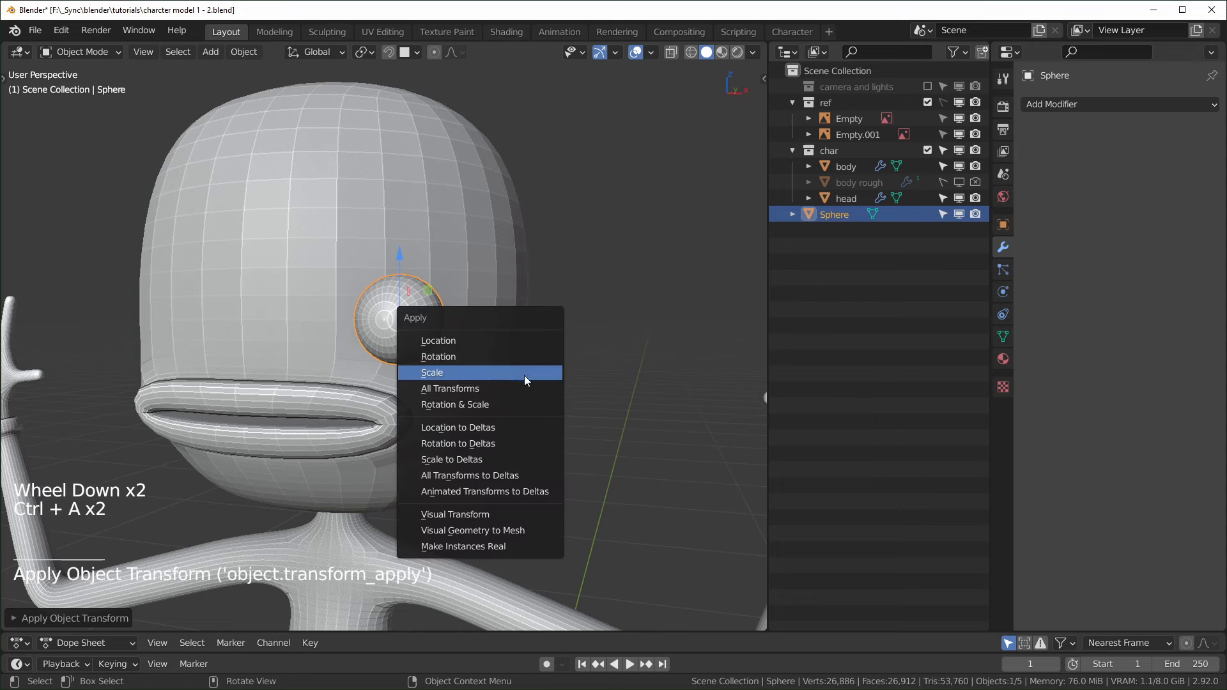
left_click(482, 357)
- Add a Mirror modifier to the sphere and pick the head as its Mirror Object
middle_click_drag(445, 372, 516, 391)
scroll(509, 374, "up", 2)
left_click(1158, 103)
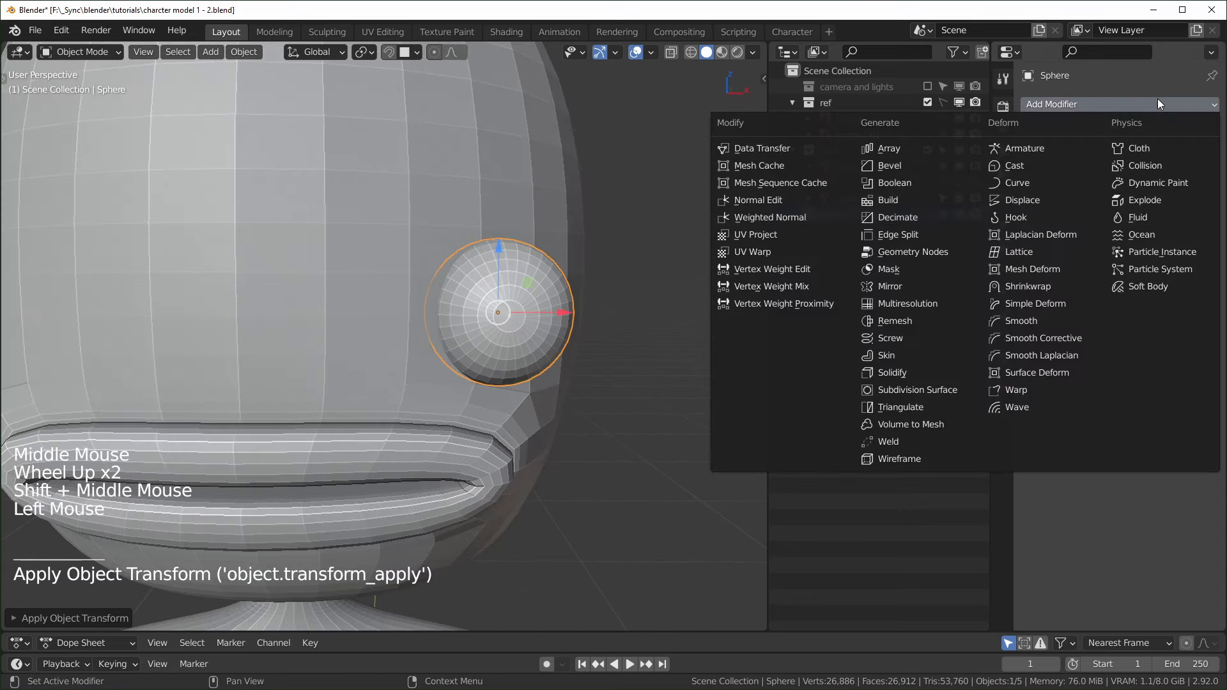
left_click(930, 289)
scroll(509, 322, "down", 3)
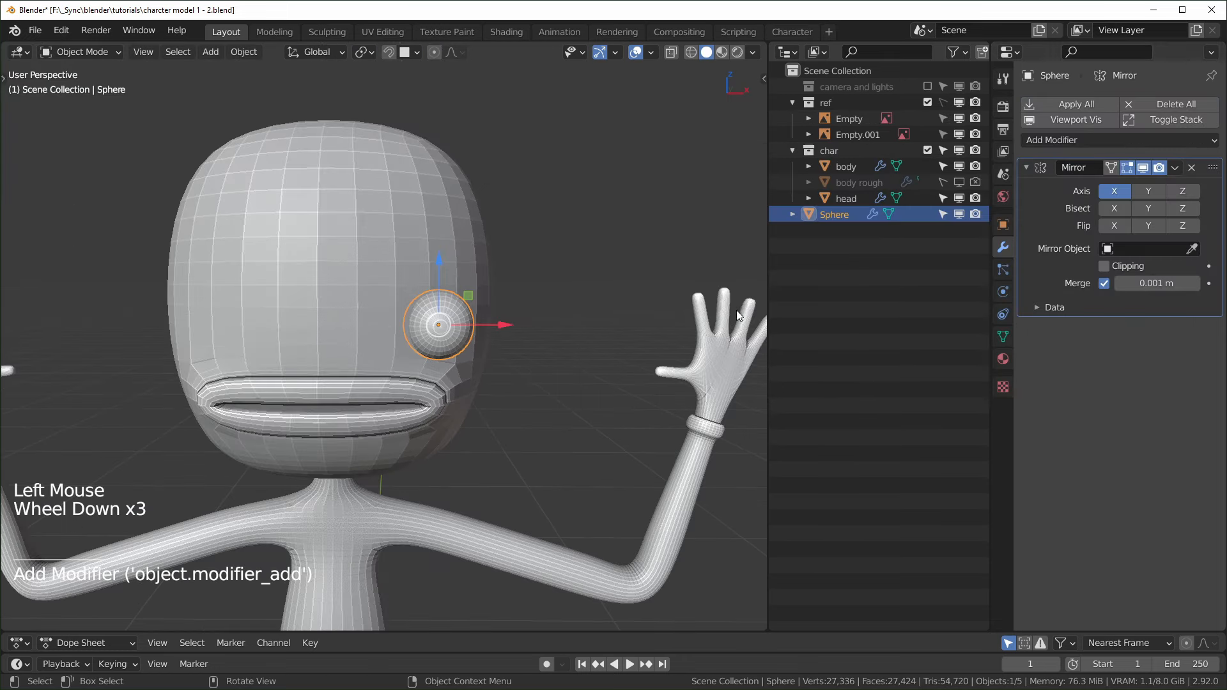
left_click(1192, 249)
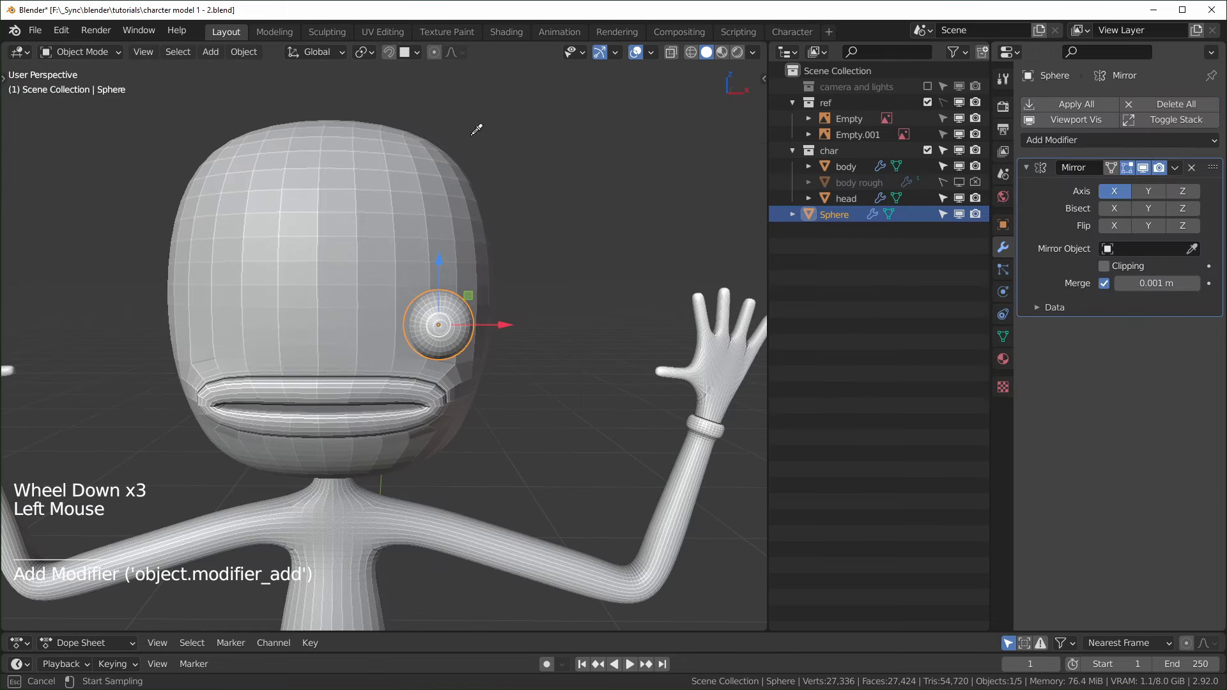
left_click(424, 167)
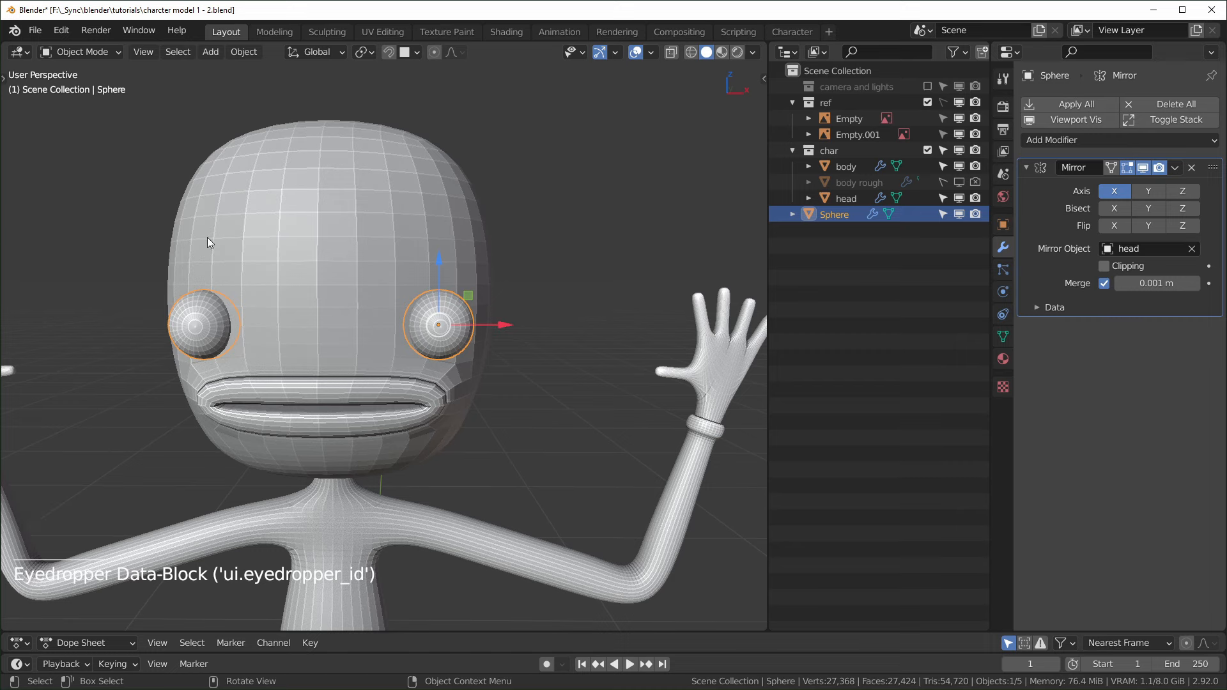
- Try sliding the sphere along X to test the mirrored eye, cancel the move and save the file
left_click_drag(501, 326, 569, 327)
right_click(569, 327)
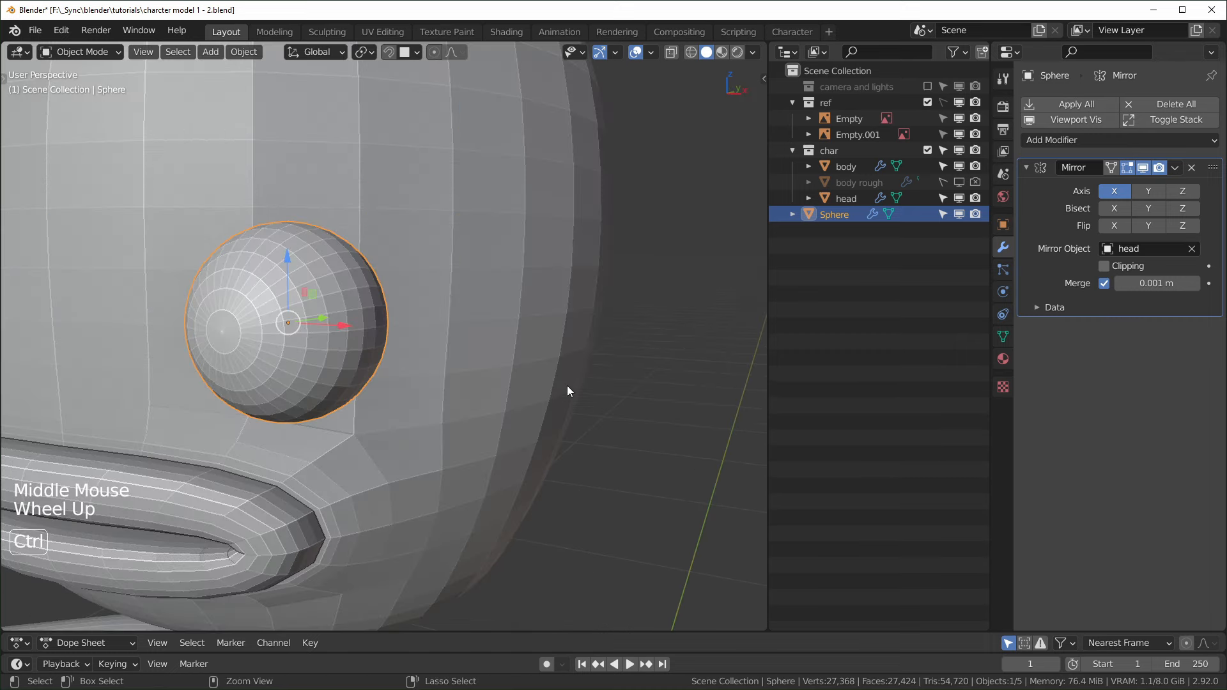
key("ctrl+s")
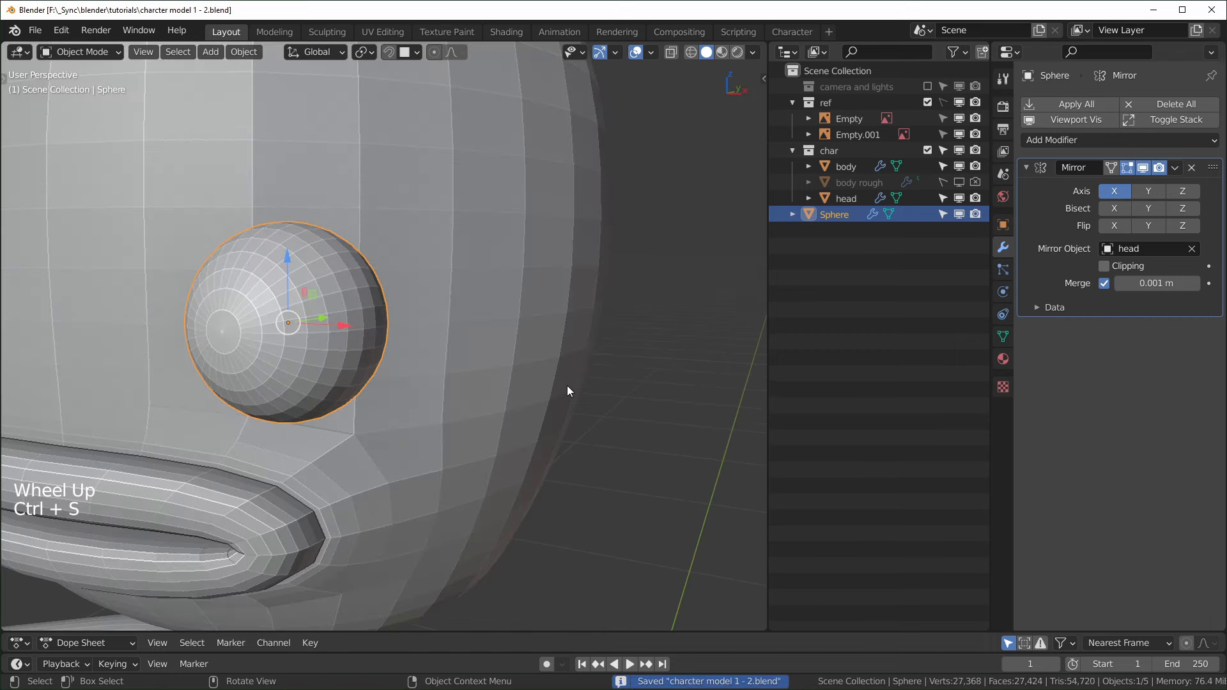
- Examine the placement of both eyes on the head from several angles
scroll(550, 396, "down", 2)
middle_click_drag(530, 403, 517, 384, "shift")
scroll(518, 384, "down", 1, "shift")
scroll(512, 377, "up", 2)
middle_click_drag(511, 377, 499, 358, "shift")
middle_click_drag(498, 358, 482, 340)
scroll(452, 376, "down", 2)
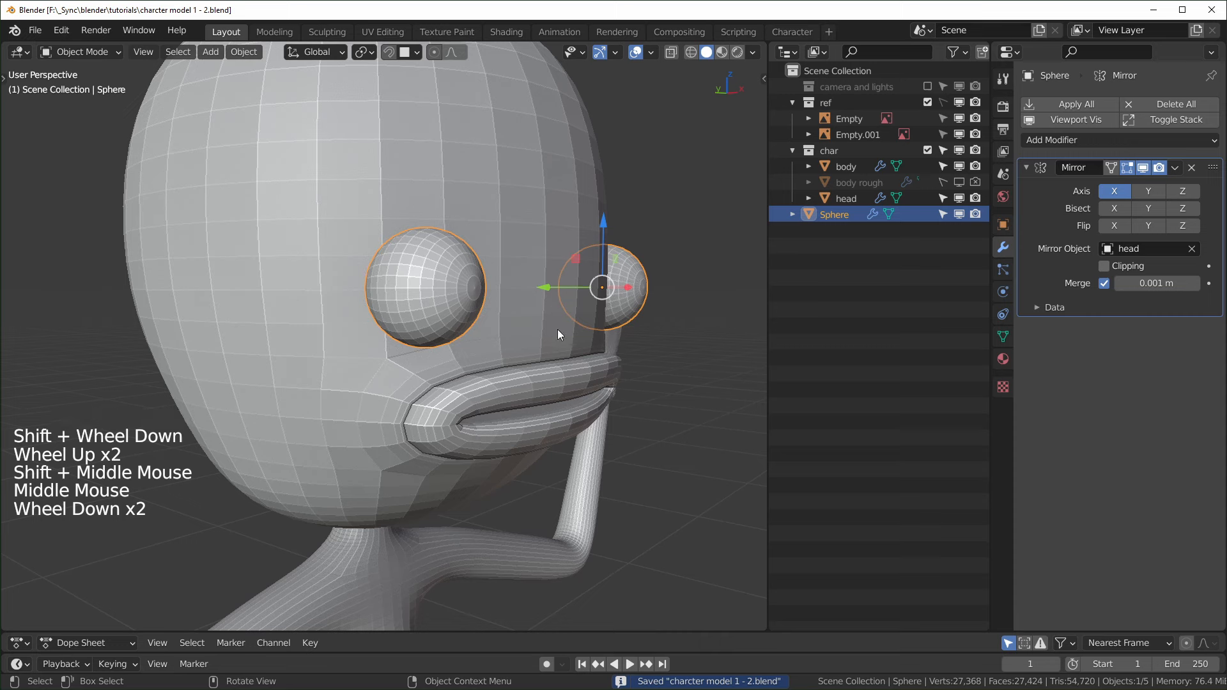
middle_click_drag(557, 329, 447, 265)
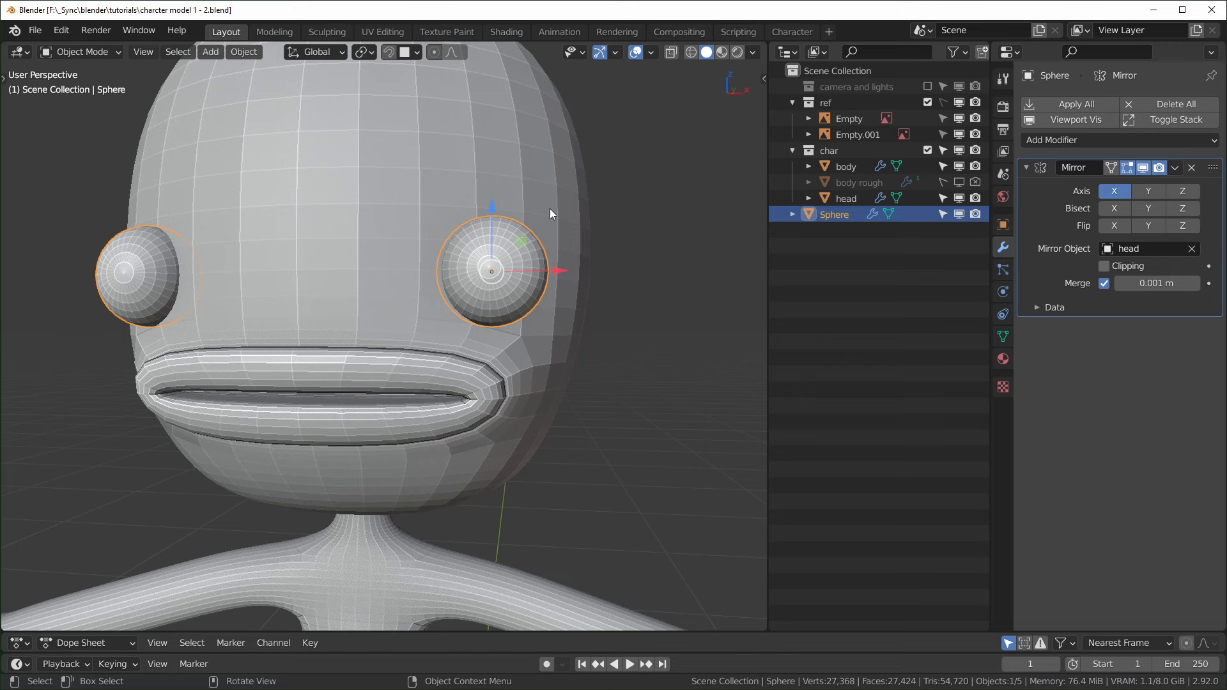
middle_click_drag(550, 208, 505, 279)
scroll(505, 279, "up", 4)
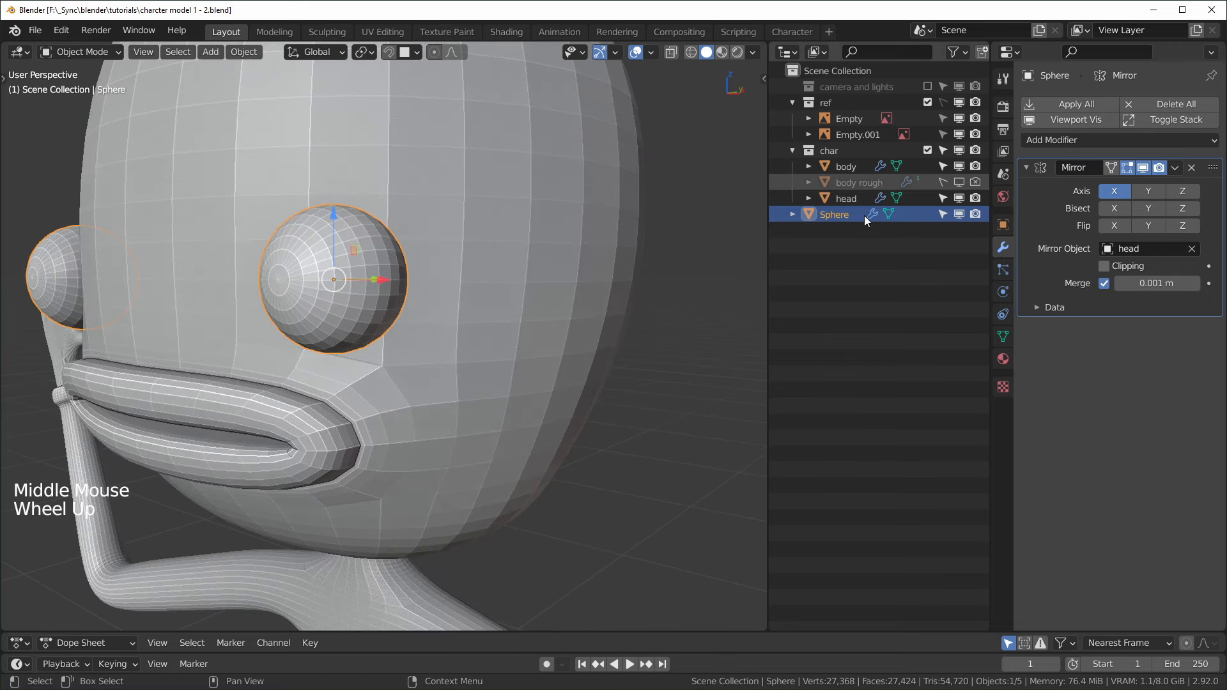
- Rename the Sphere object to "eyes"
left_click(835, 212)
double_click(835, 212)
type("eyes")
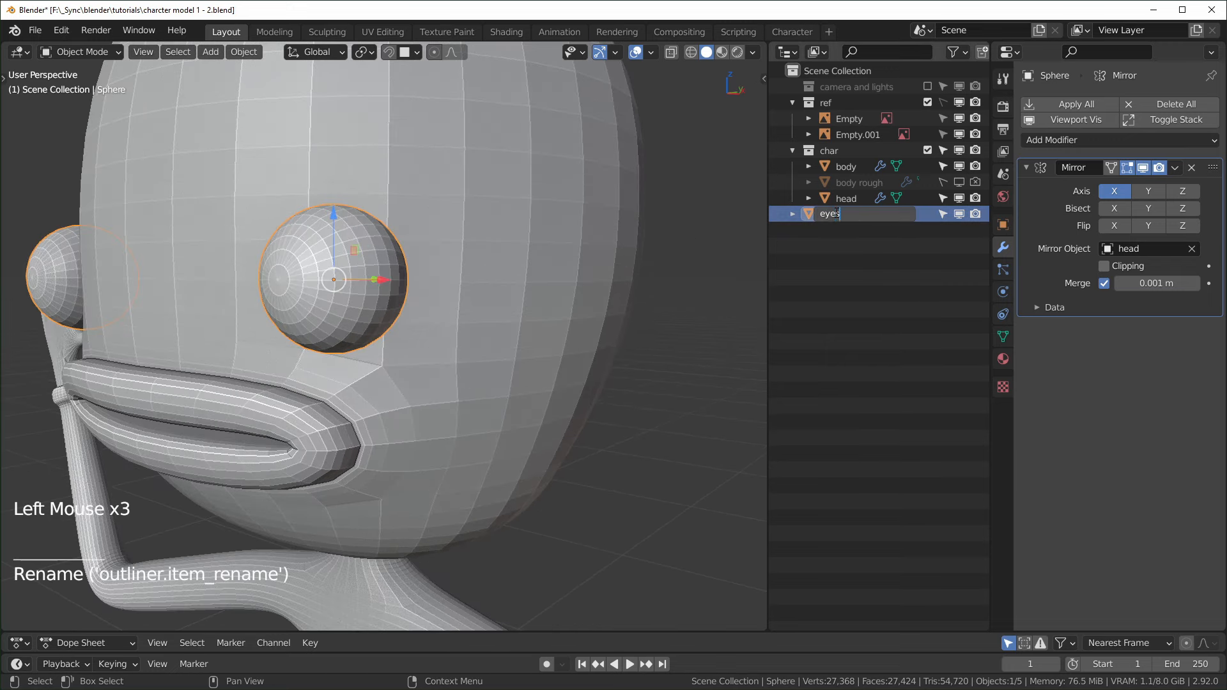
key("Return")
- In Edit Mode, select the front pole vertex of the eyeball and grow the selection over its front cap
key("Tab")
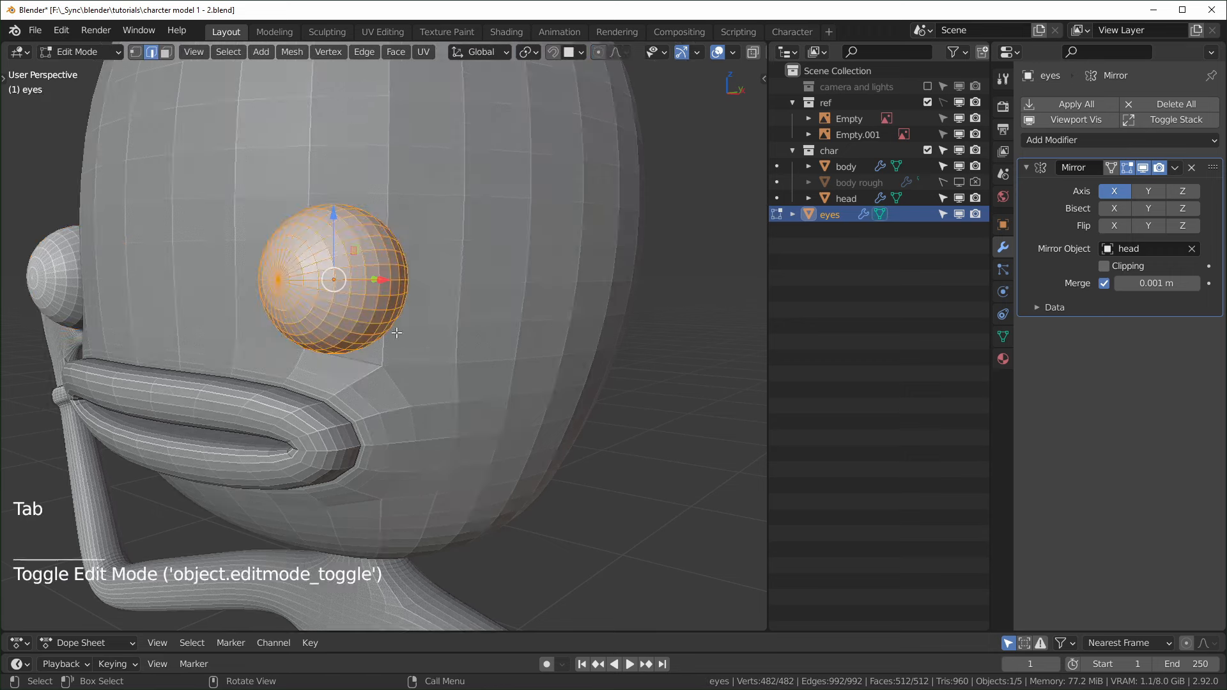
scroll(398, 326, "up", 3)
middle_click_drag(398, 326, 394, 276)
key("1")
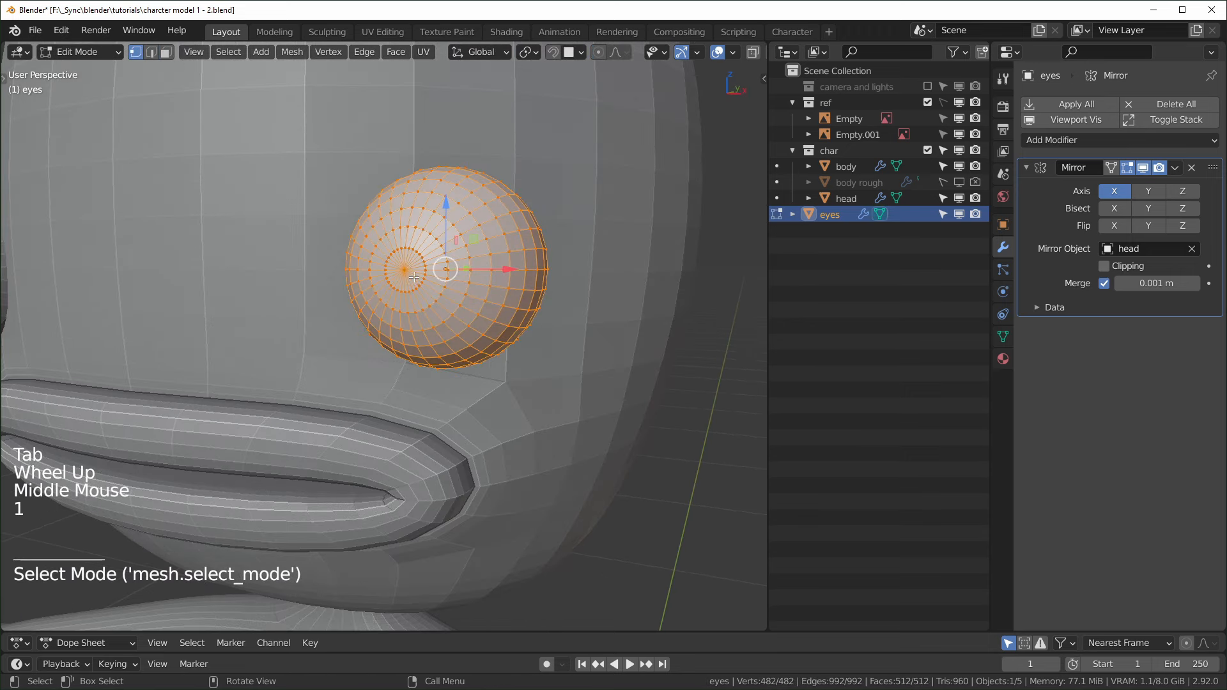
left_click(416, 281)
key("ctrl")
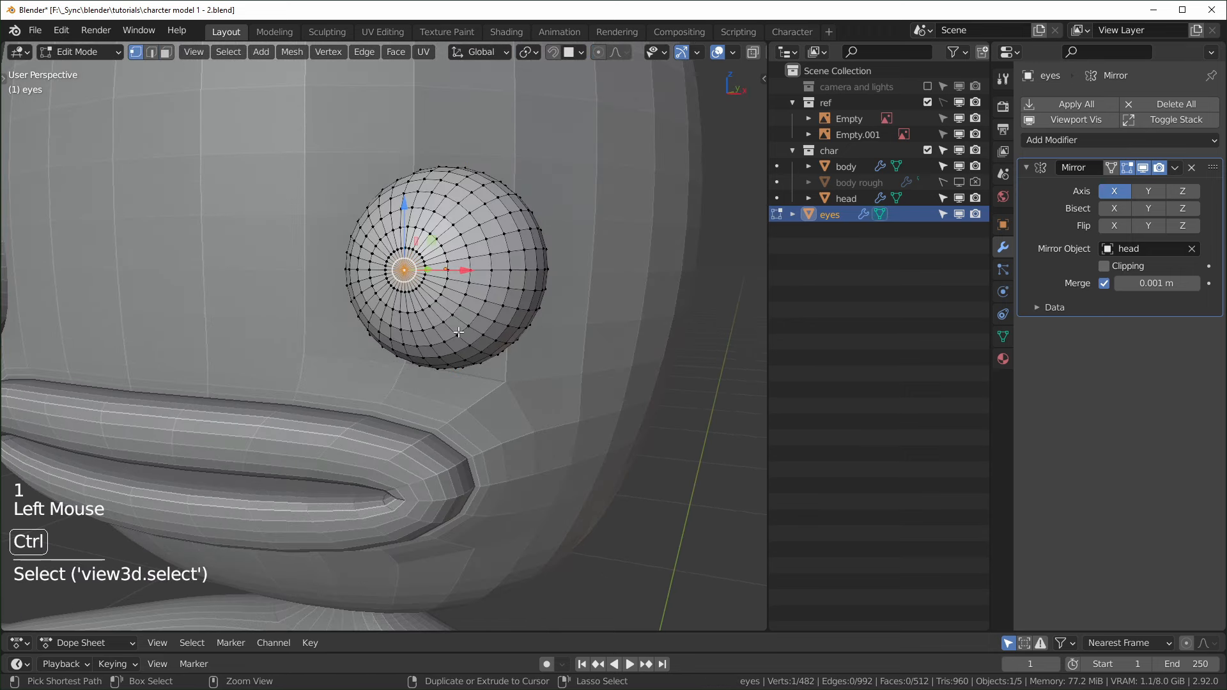
key("ctrl+KP_Add")
key("ctrl+KP_Add")
key("ctrl+KP_Add")
key("ctrl+KP_Add")
key("ctrl+KP_Add")
key("ctrl+KP_Add")
key("ctrl+KP_Add")
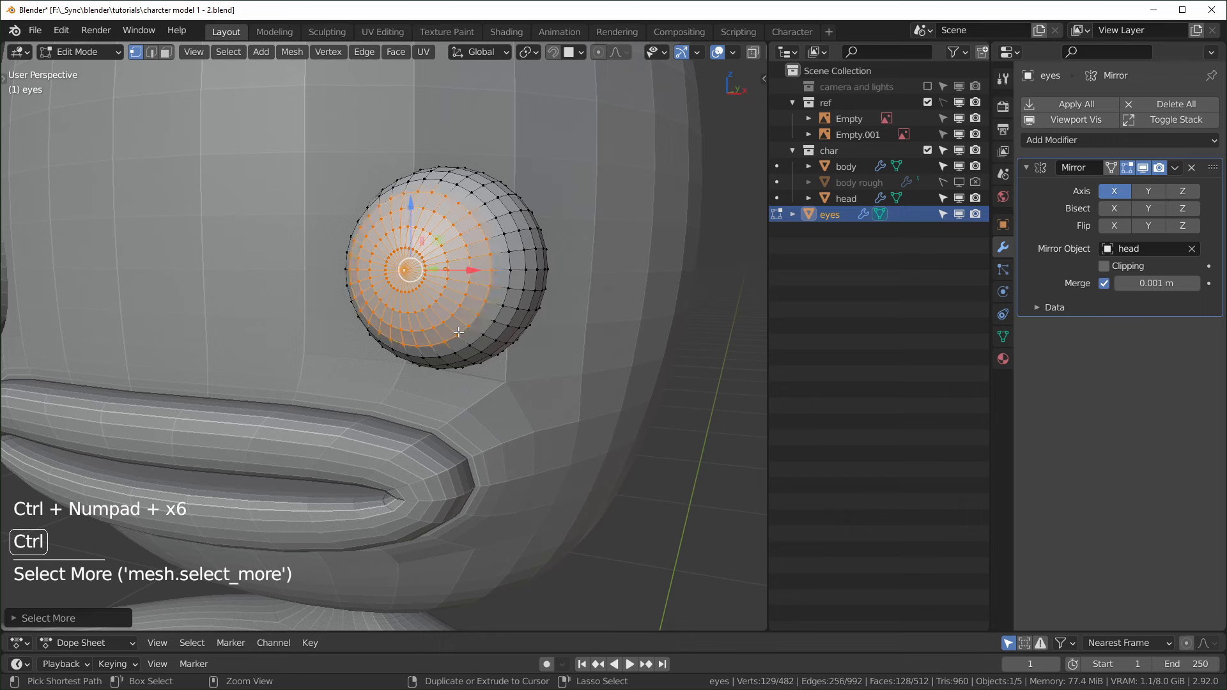
- Using the right side view, grow the selection to cover the eyeball's entire front half up to its middle ring
key("KP_3")
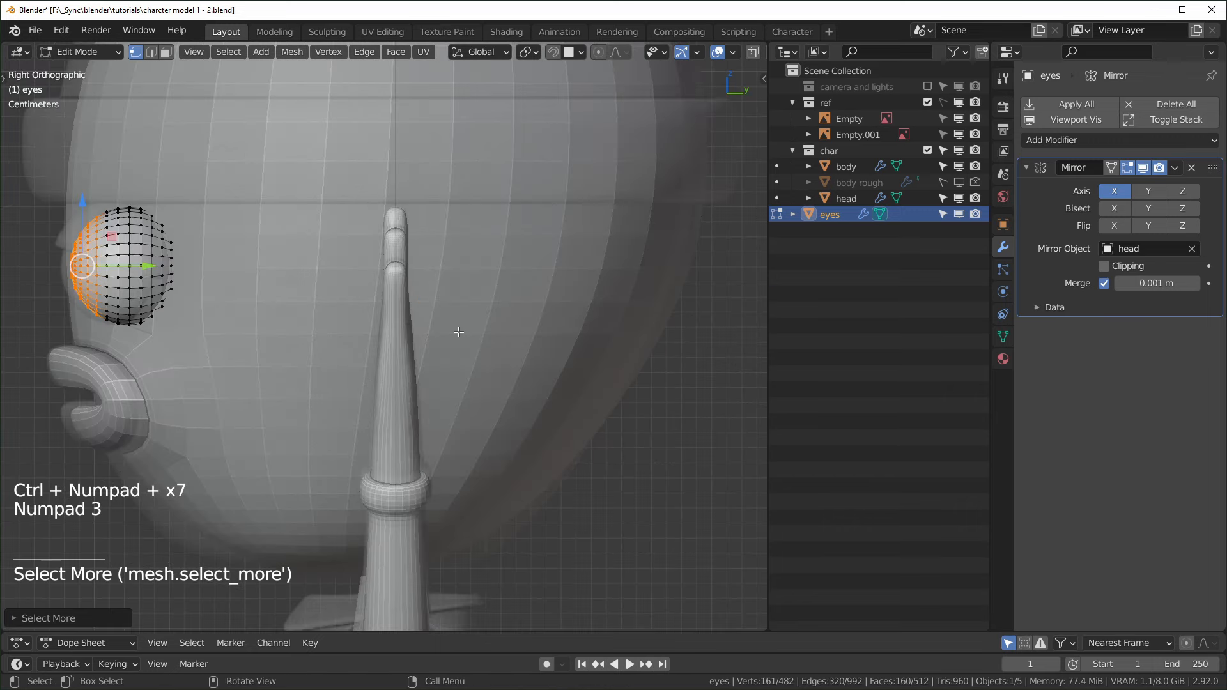
key("KP_Decimal")
middle_click_drag(325, 340, 477, 392, "shift")
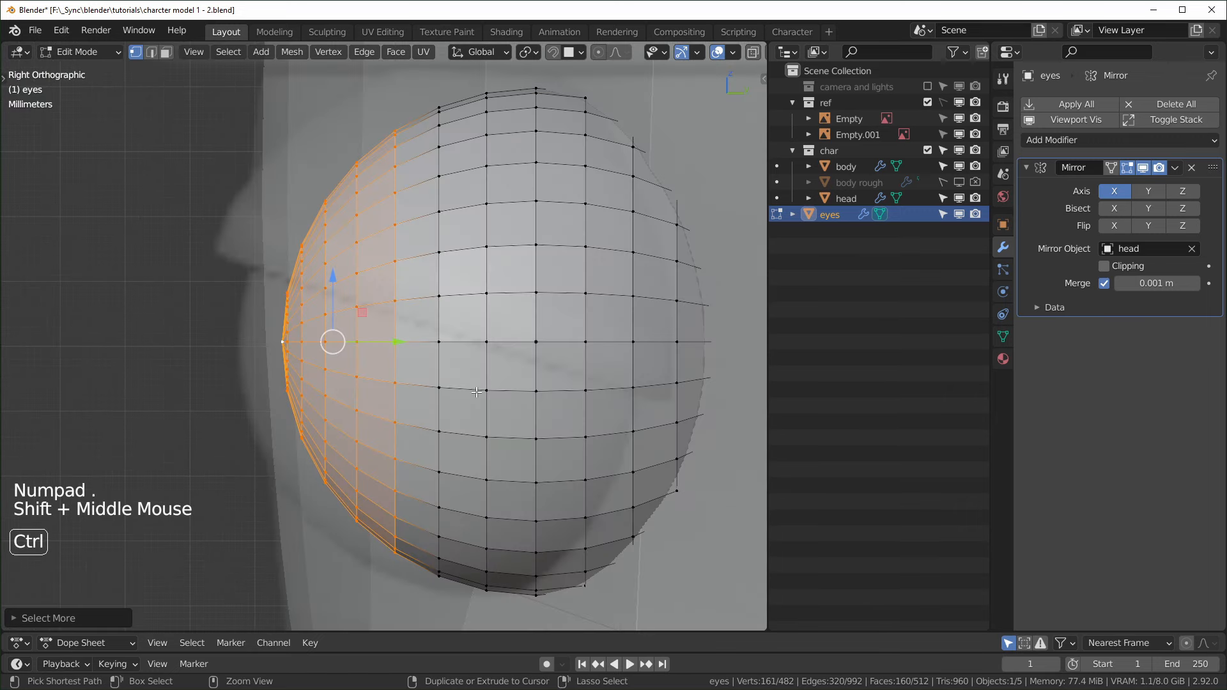
key("ctrl+KP_Add")
key("ctrl+KP_Add")
key("ctrl+KP_Add")
key("ctrl+KP_Add")
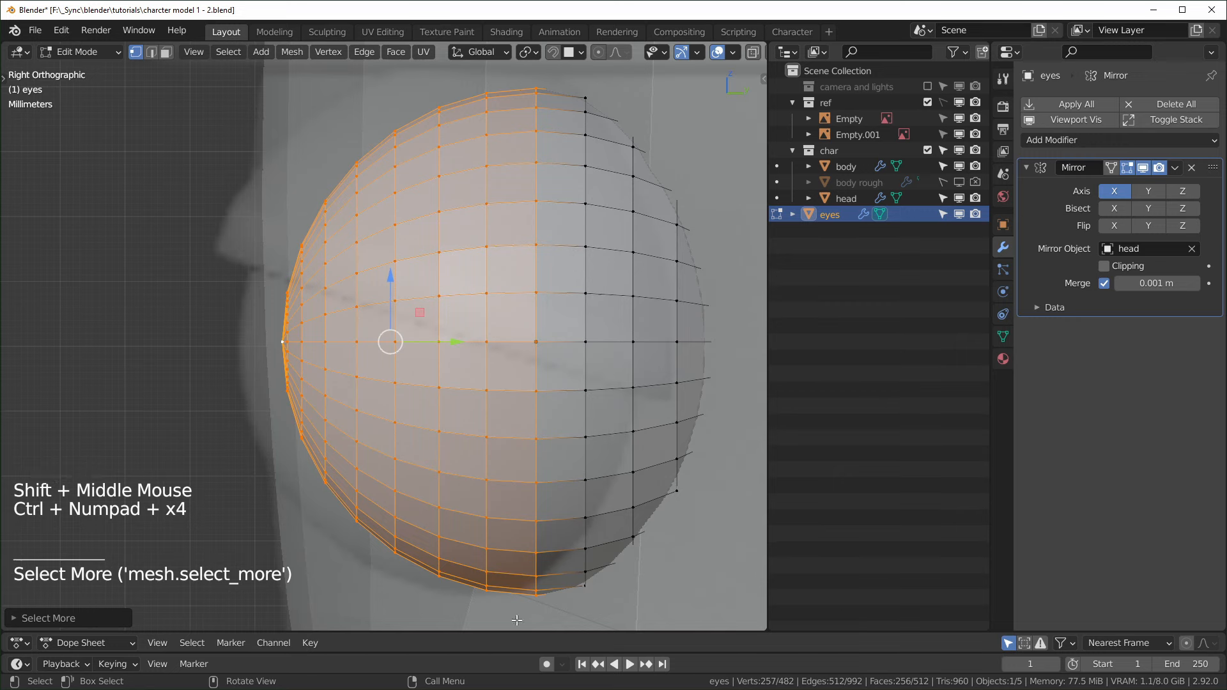
- Duplicate the eyeball's selected front half in place, separate it into its own object and return to Object Mode
middle_click_drag(517, 620, 447, 511)
scroll(447, 511, "down", 4)
middle_click_drag(448, 512, 434, 447)
key("shift+d")
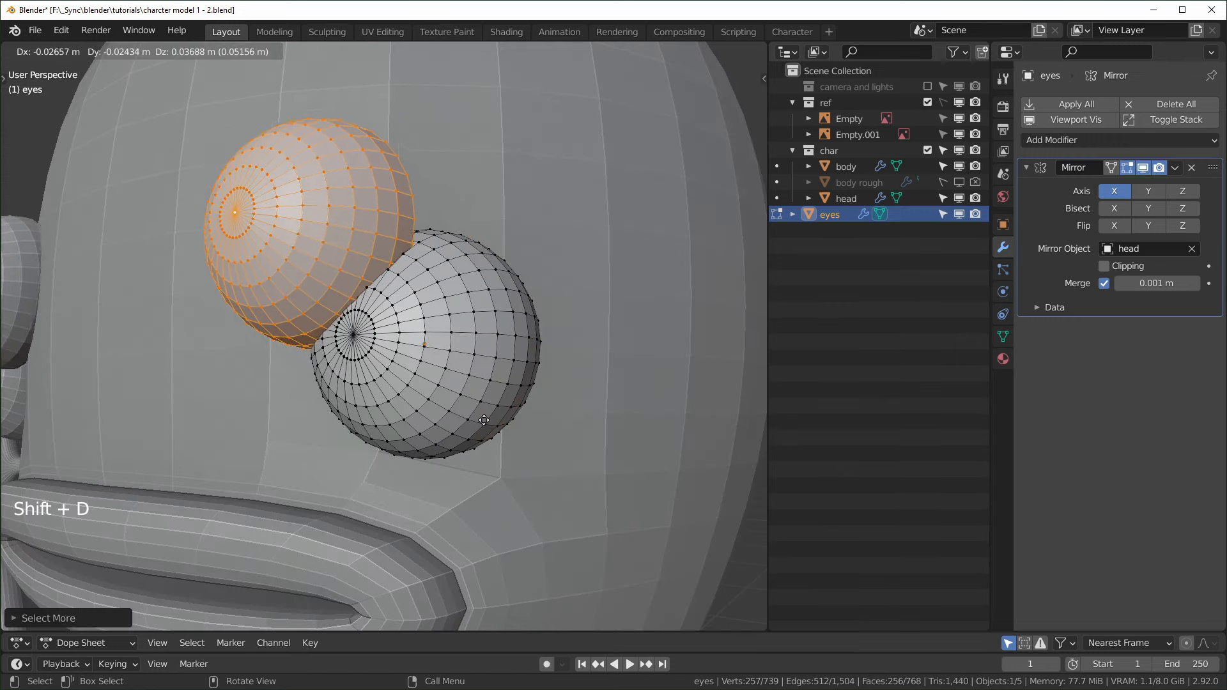
right_click(522, 420)
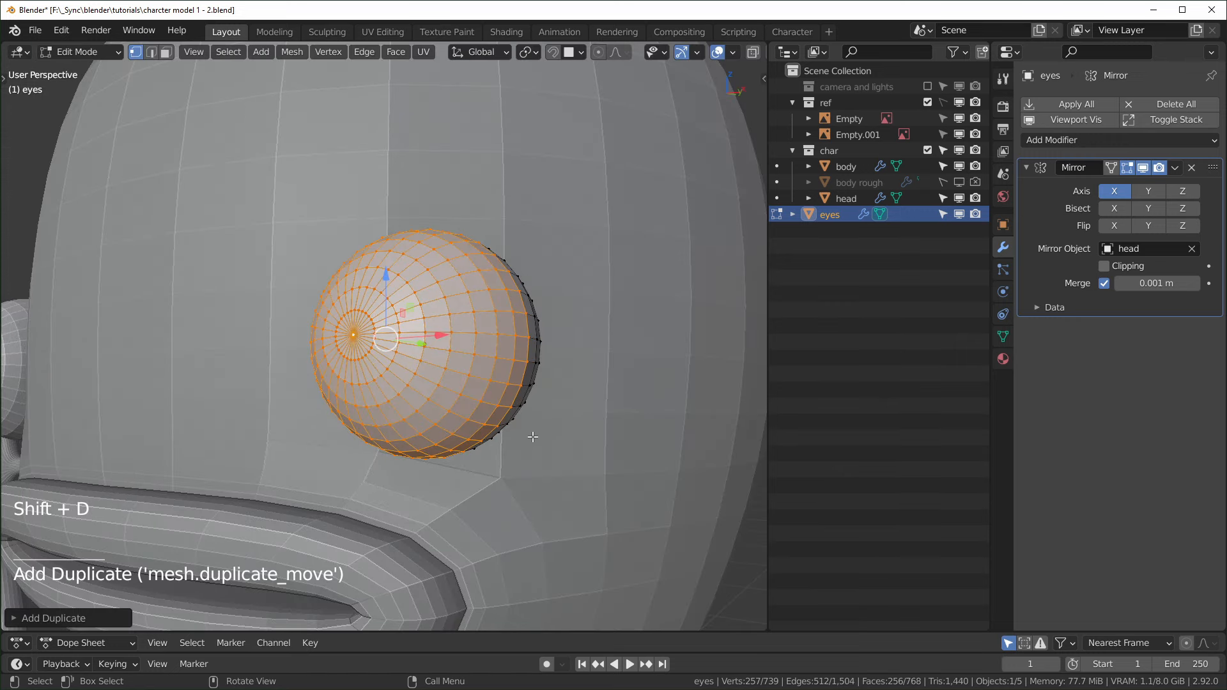
key("p")
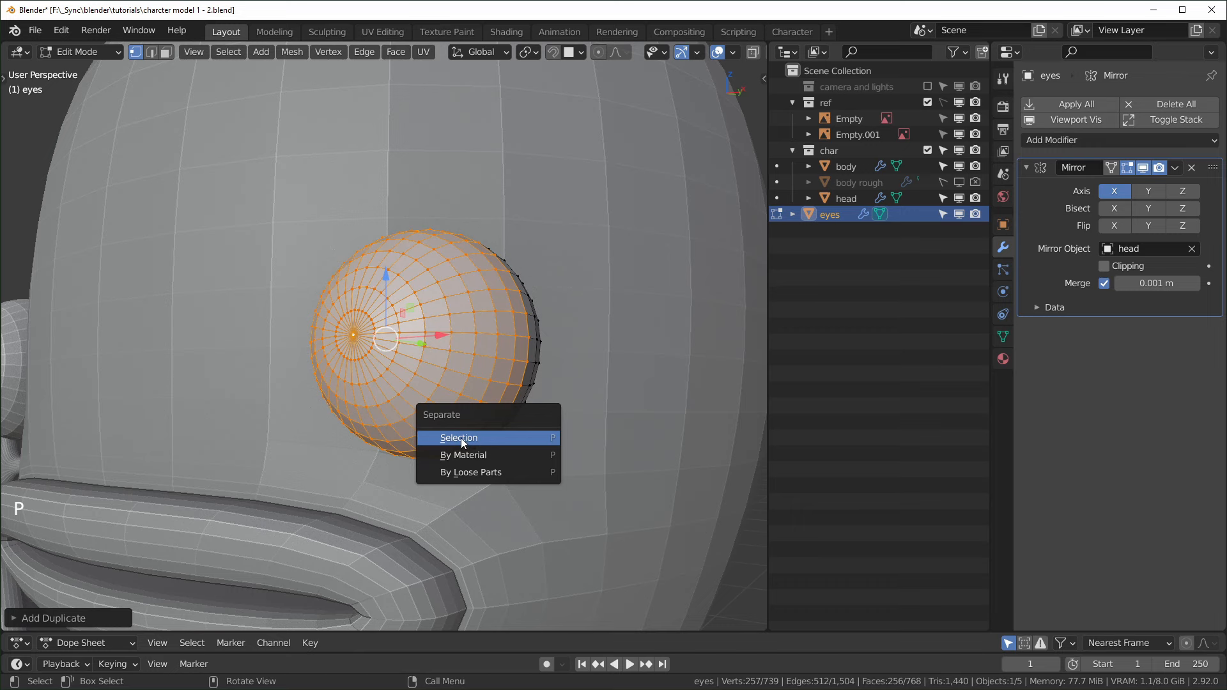
left_click(480, 443)
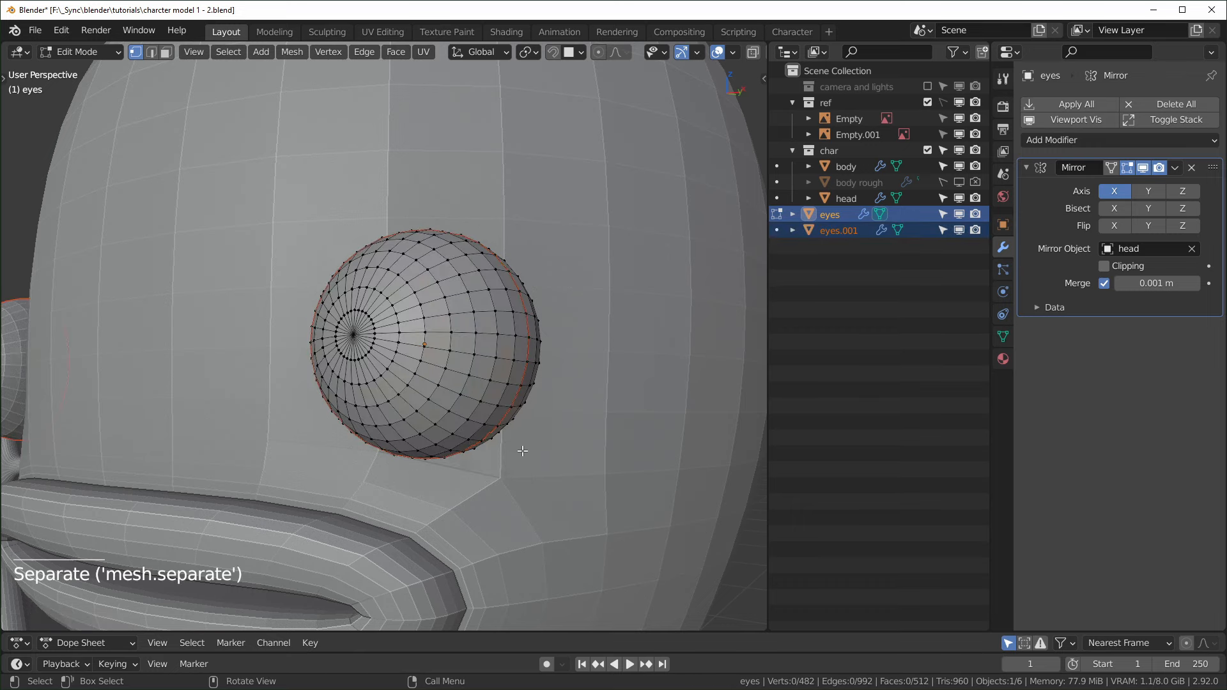
key("Tab")
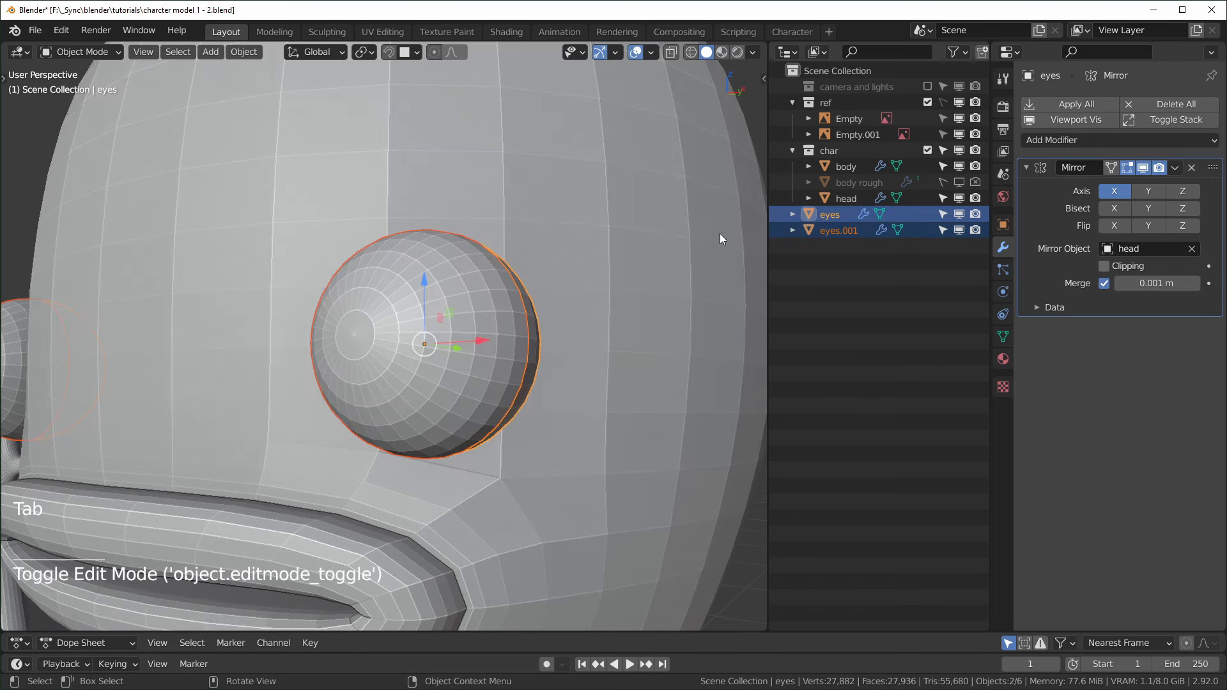
- Rename the separated half-sphere object to "lids"
left_click(840, 231)
middle_click_drag(486, 358, 525, 320)
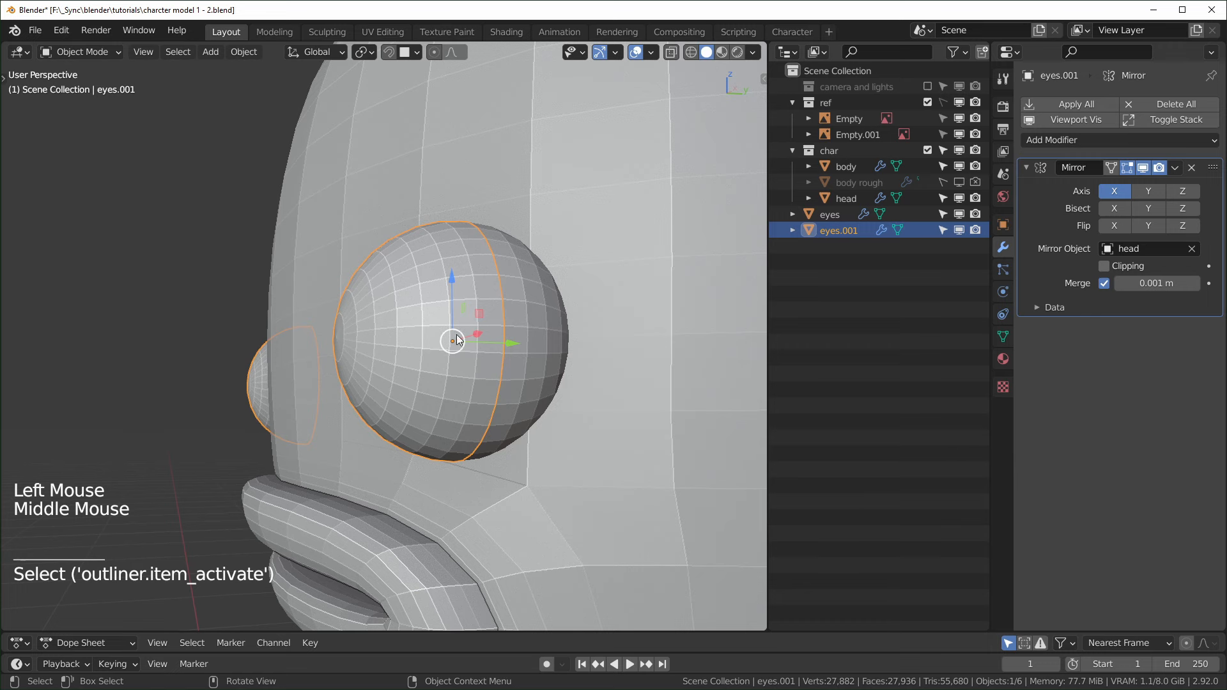
double_click(829, 230)
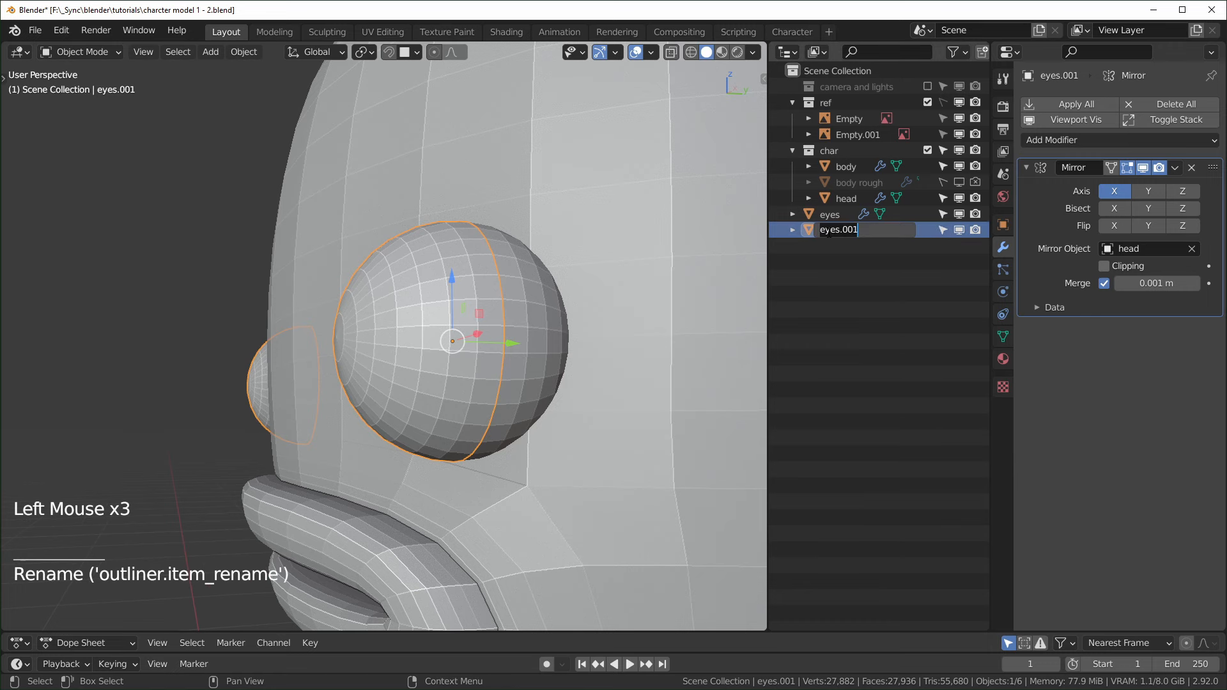
type("lids")
key("Return")
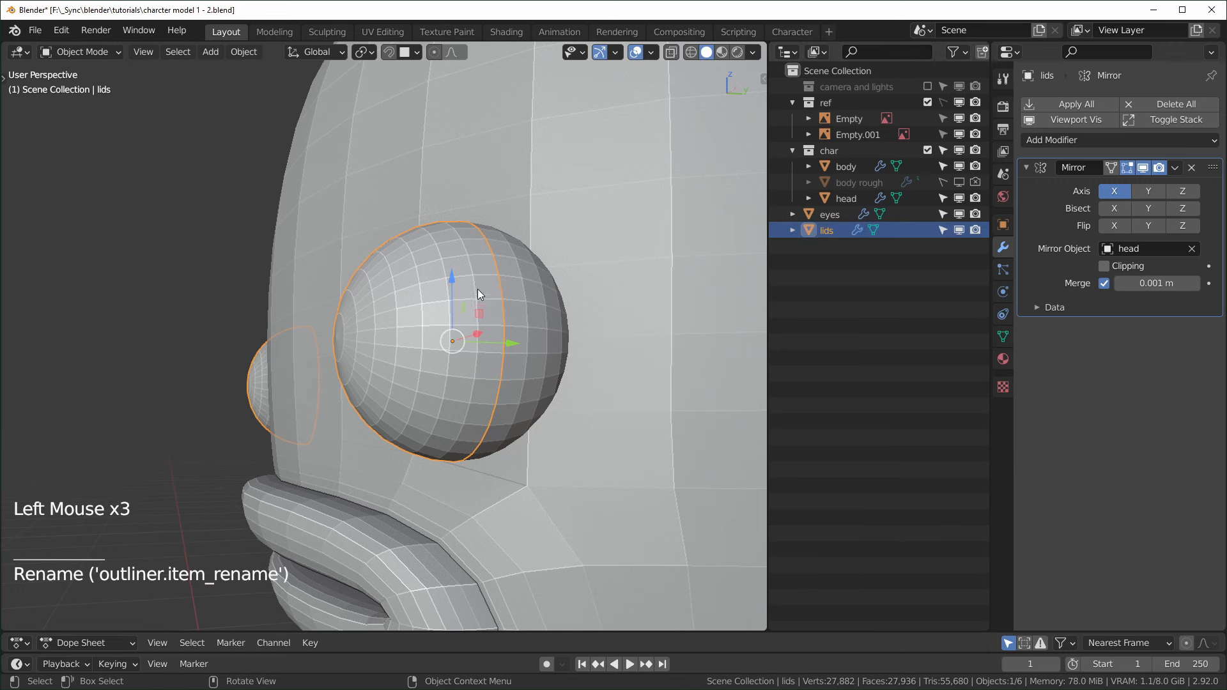
scroll(511, 382, "down", 2)
middle_click_drag(511, 382, 459, 390)
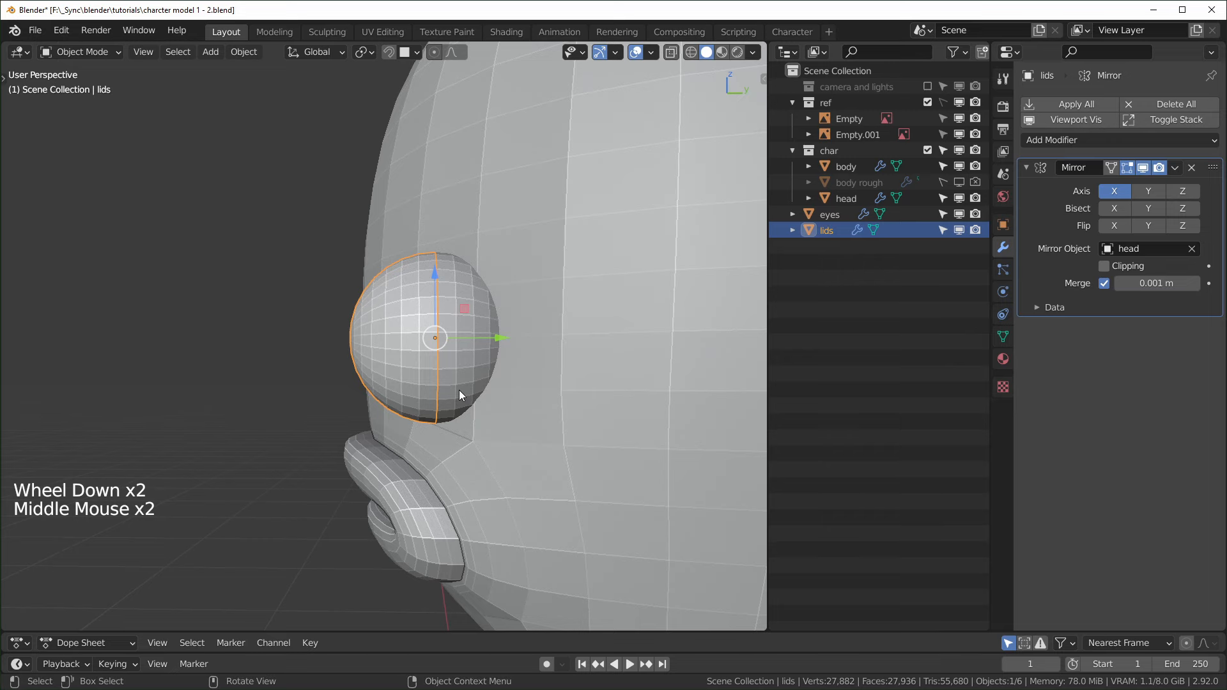
key("KP_3")
key("r")
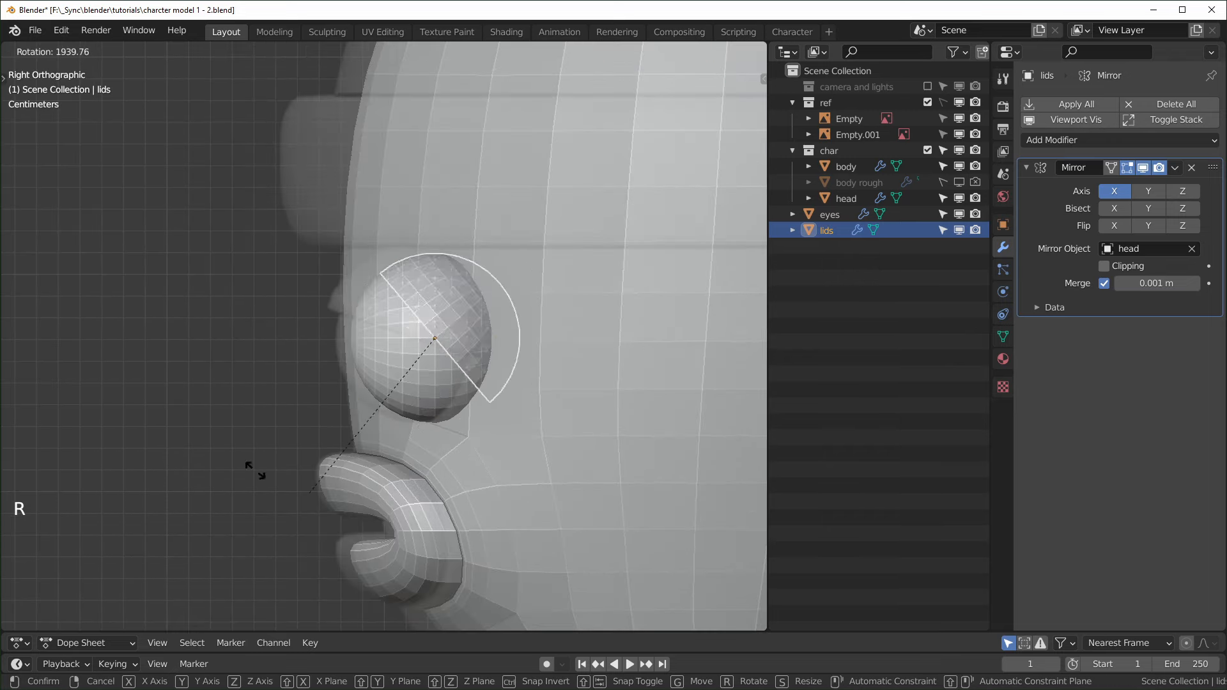
left_click(323, 421)
middle_click_drag(324, 421, 650, 268)
- Lock the lids' Y and Z rotation and set their X rotation to about -93.3°
key("n")
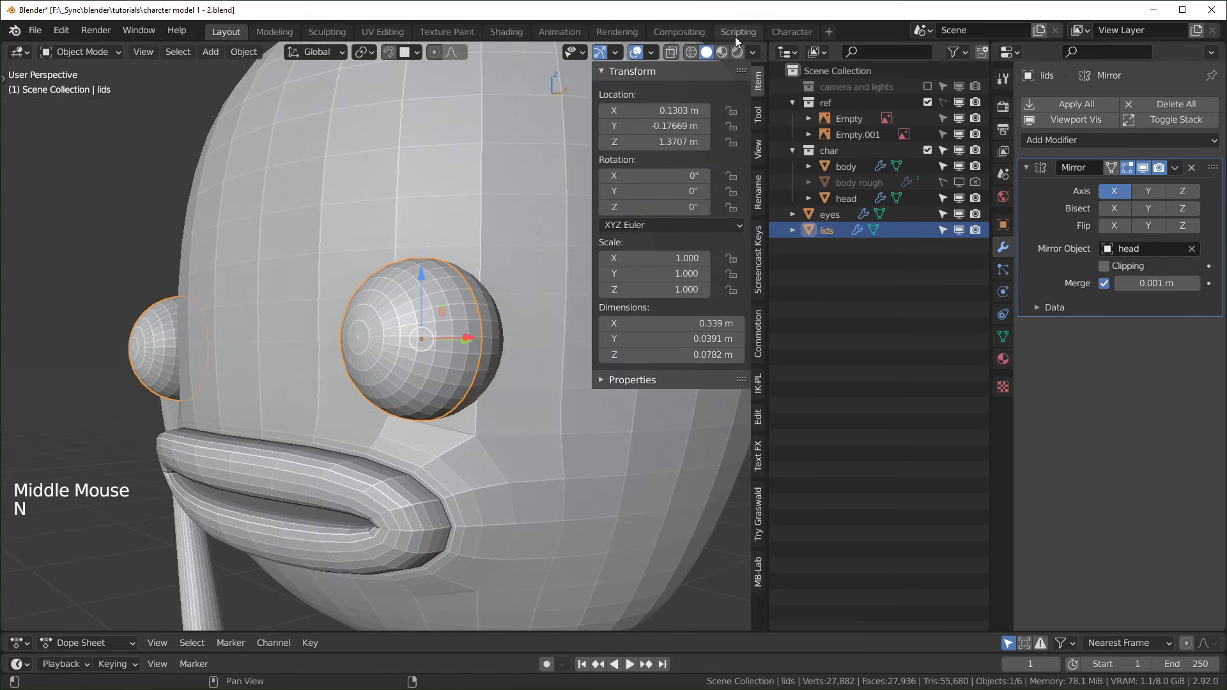
left_click(733, 191)
left_click(732, 207)
left_click_drag(665, 175, 664, 208)
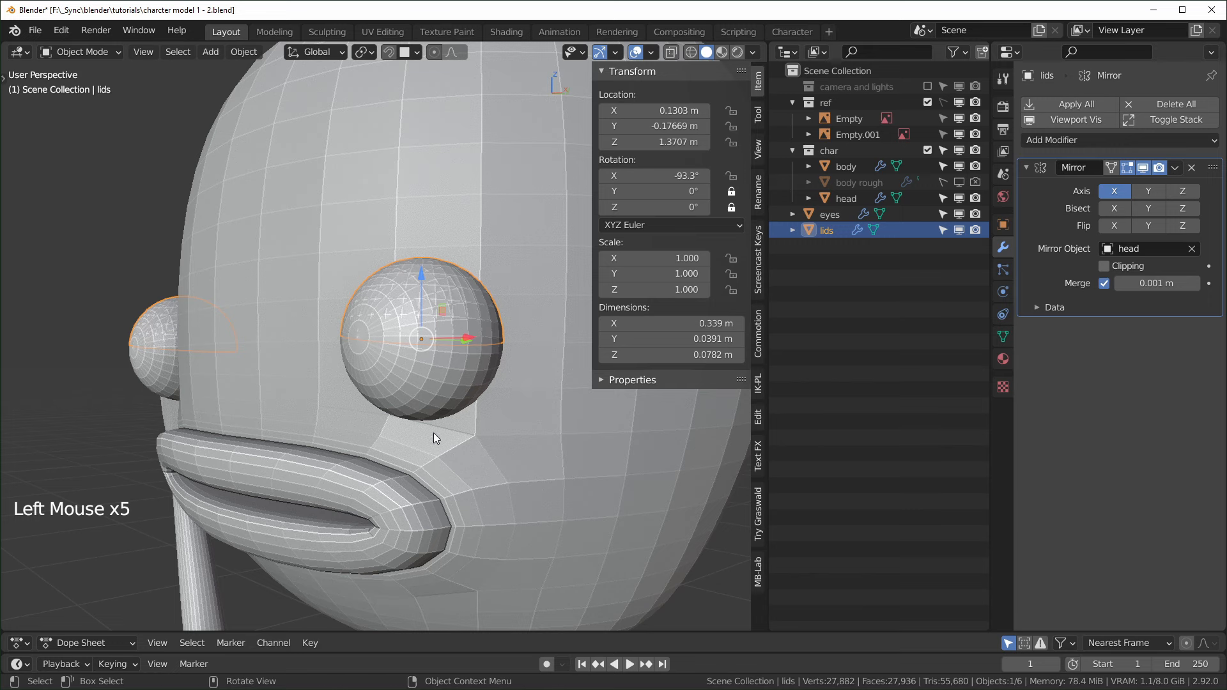
key("r")
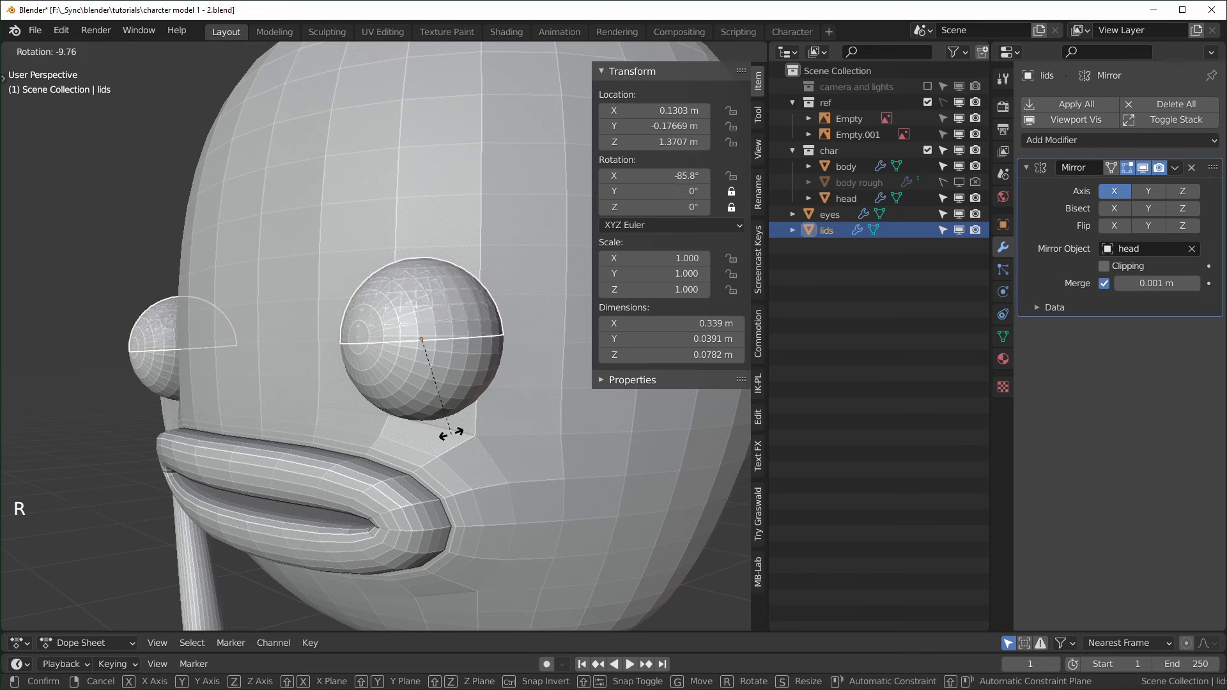
key("y")
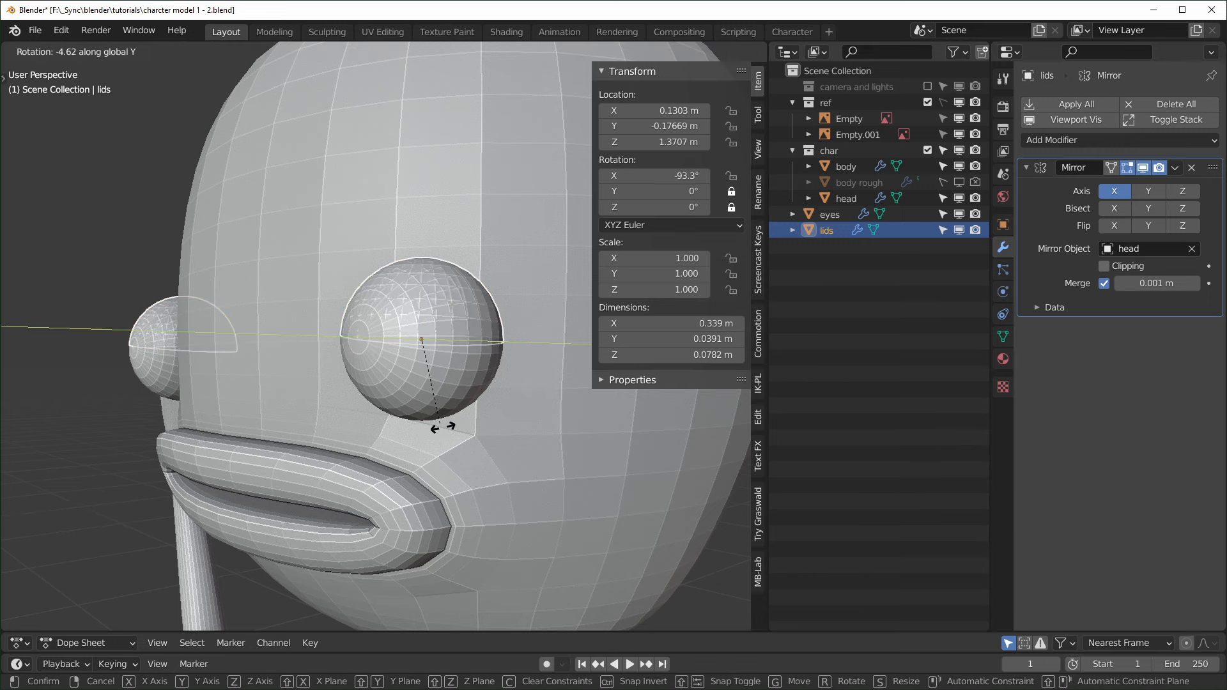
right_click(524, 388)
- Add a Solidify modifier to the lids and set its offset to 1 so they thicken outward
middle_click_drag(377, 384, 395, 384)
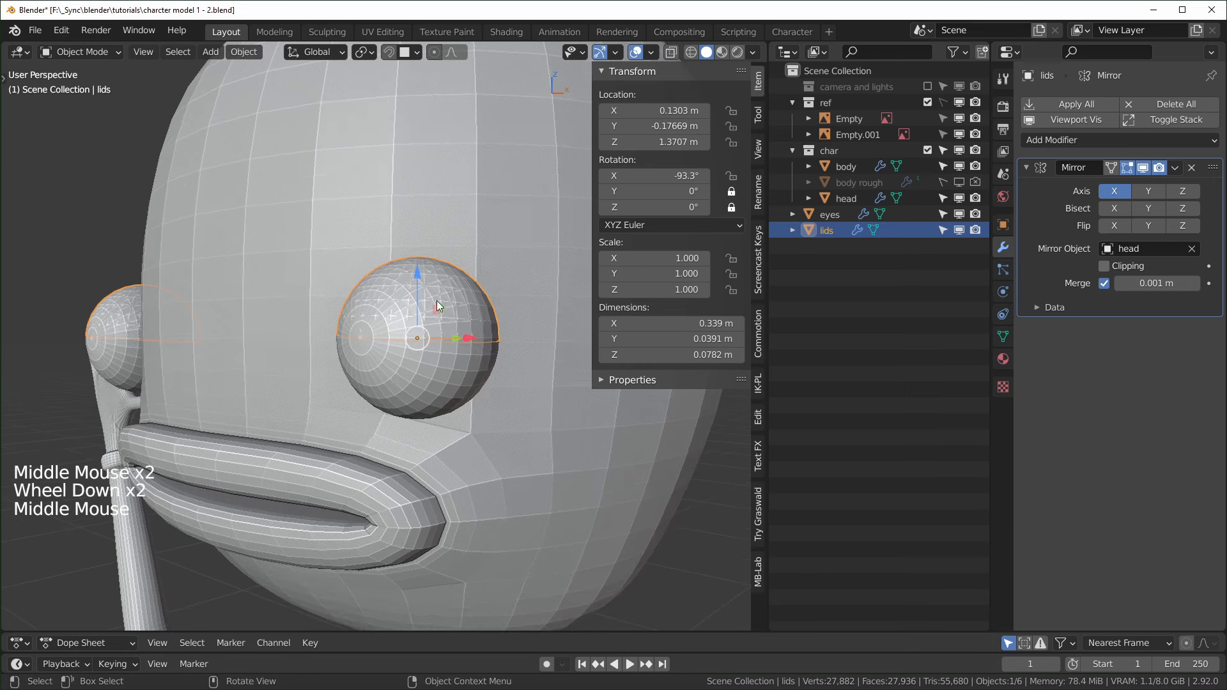
left_click(1197, 142)
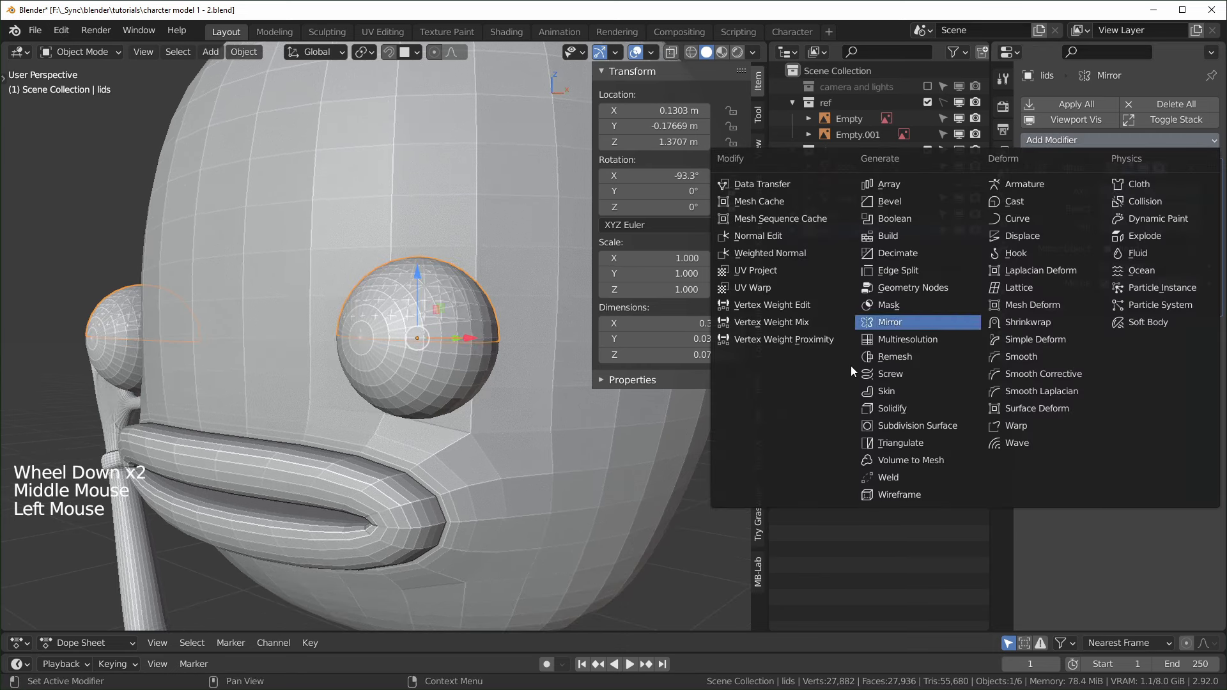
left_click(905, 408)
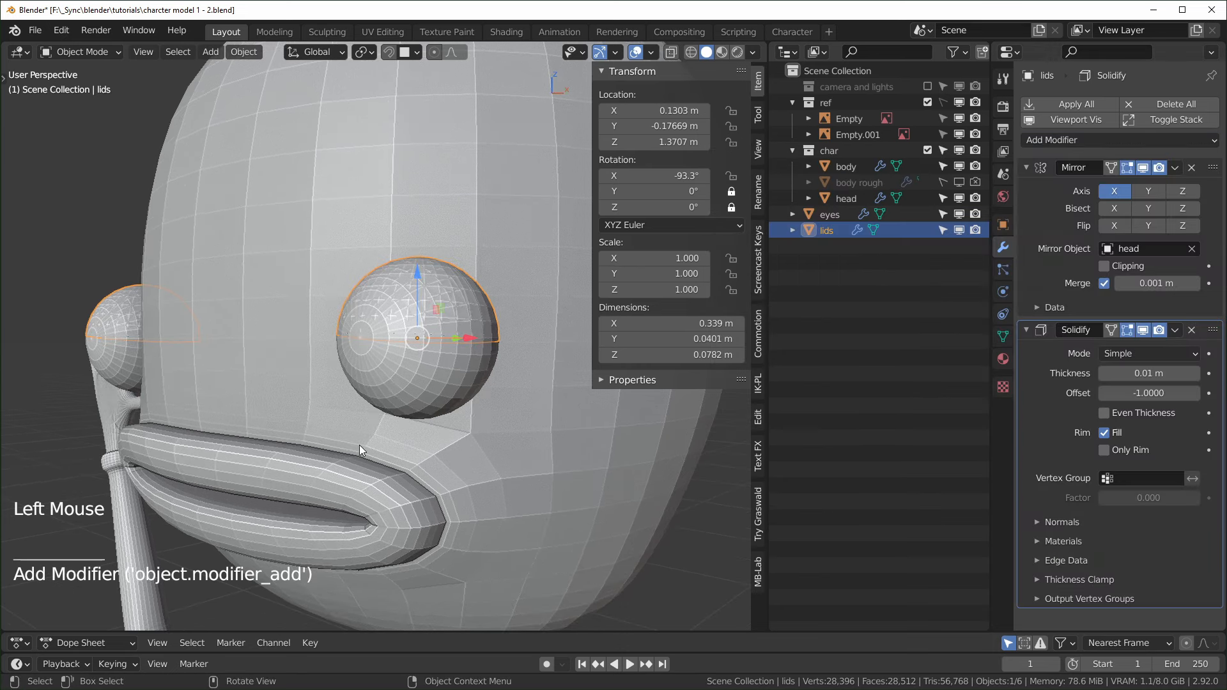
left_click_drag(1140, 388, 1195, 388)
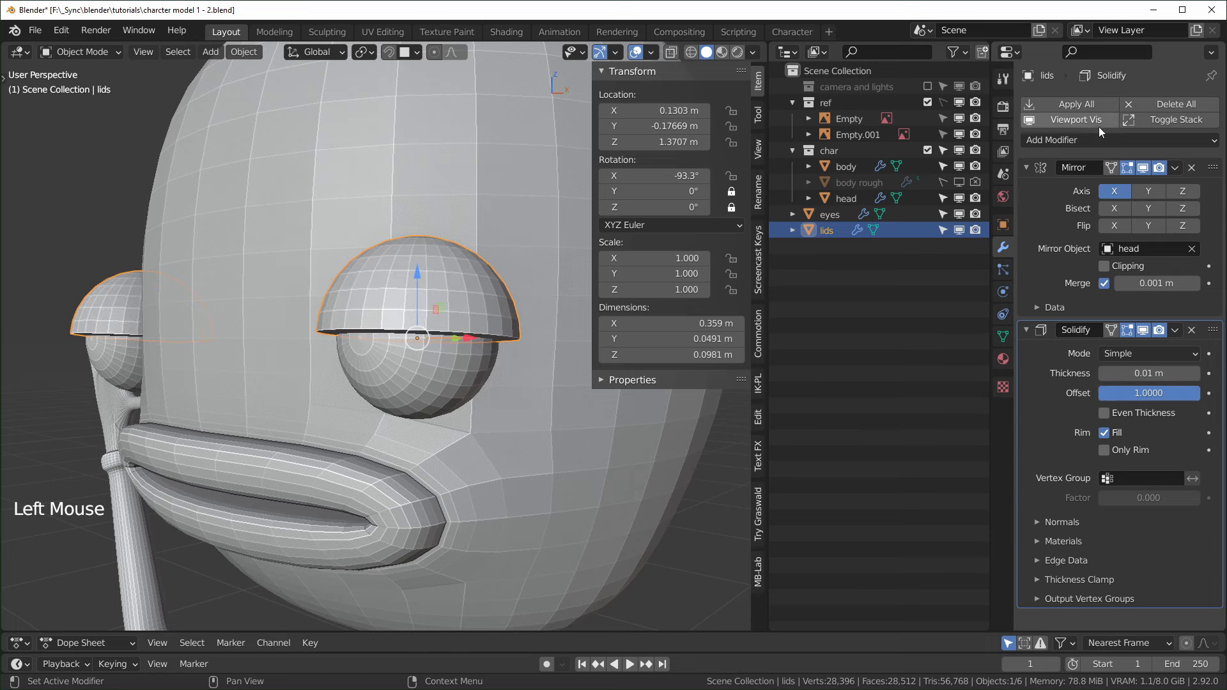
- Add a Subdivision Surface modifier to the lids after the Solidify modifier
left_click(1111, 140)
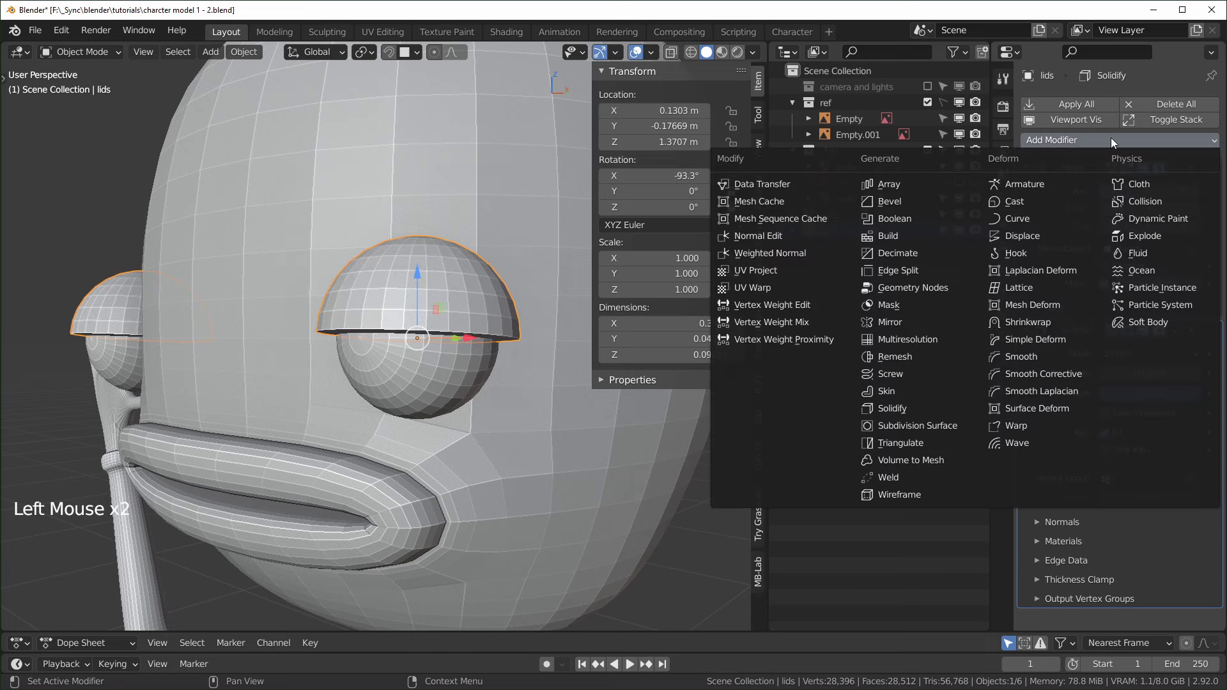
left_click(937, 426)
scroll(394, 312, "up", 3)
middle_click_drag(449, 381, 383, 359)
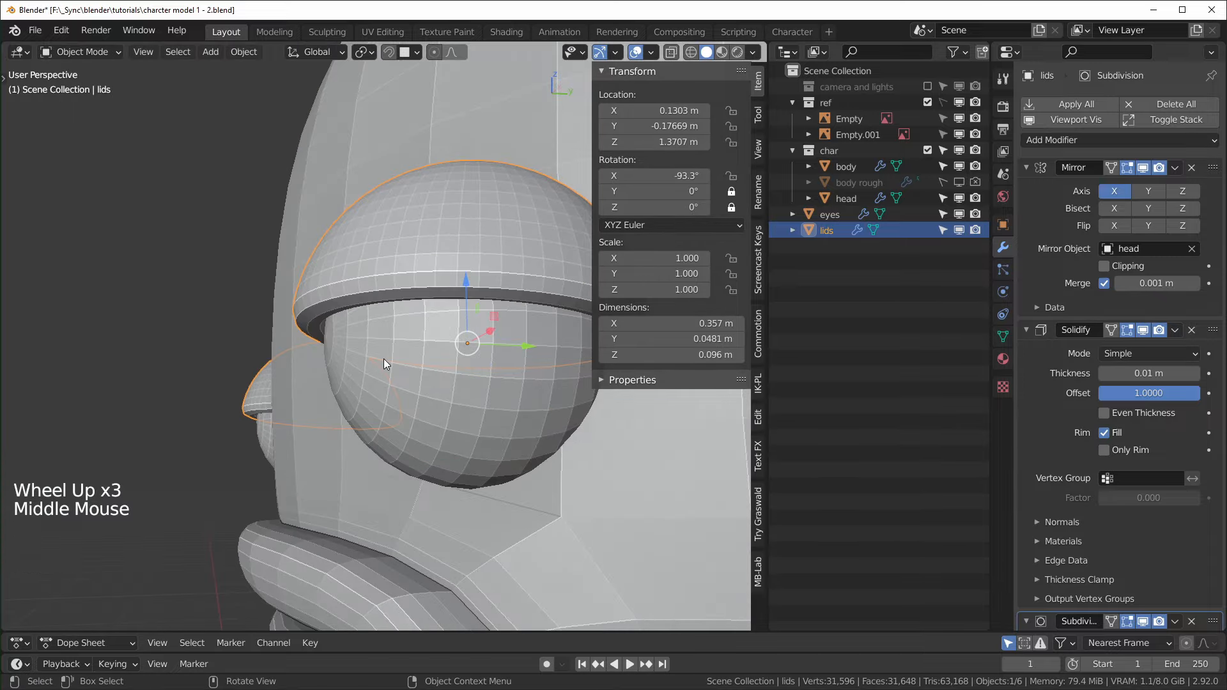
- In the right side view, rotate the lids to about -104° on X, raising their front edge
key("KP_3")
scroll(380, 361, "down", 4)
scroll(416, 366, "up", 2)
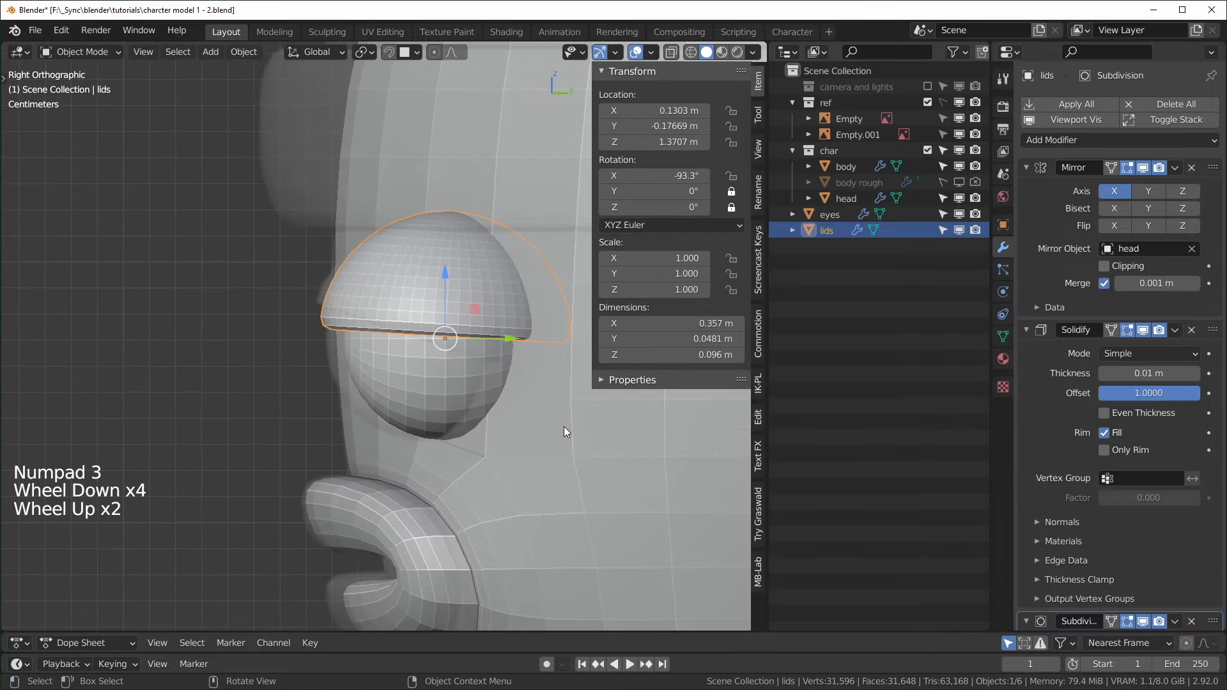
key("r")
left_click(616, 483)
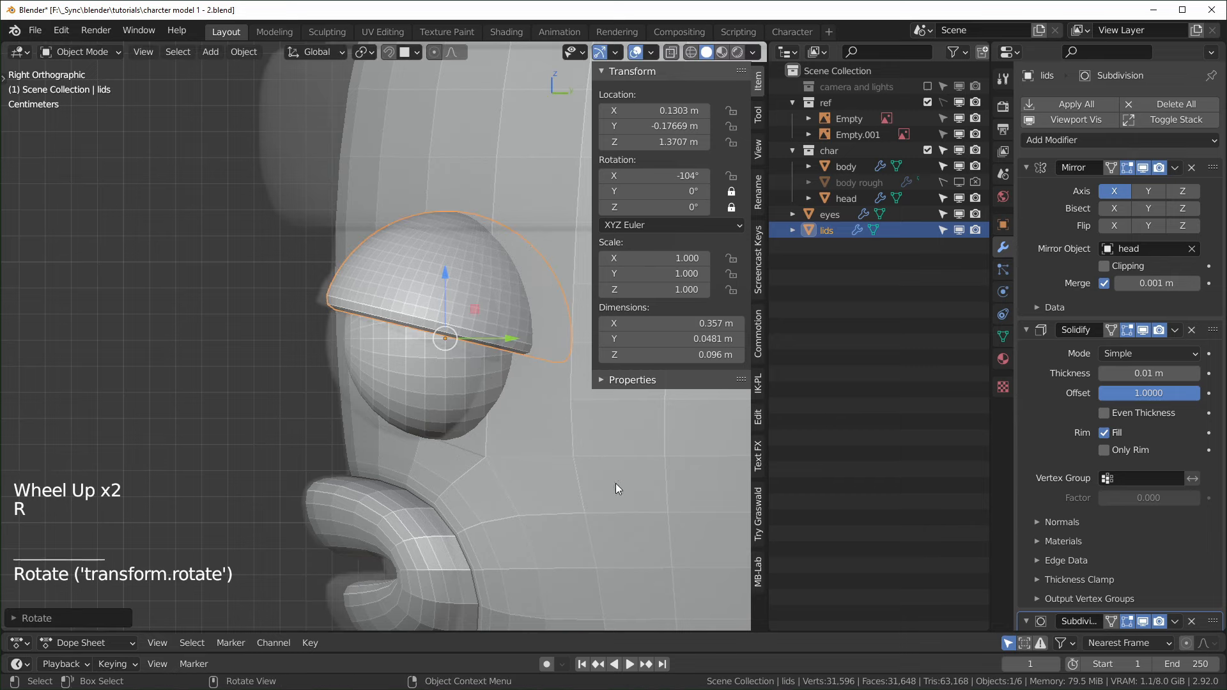
- Reduce the lids' Solidify offset to about 0.08 using the front view, and save the file
middle_click_drag(504, 376, 413, 352)
scroll(411, 355, "down", 4)
scroll(410, 355, "up", 1)
scroll(439, 359, "down", 1)
scroll(439, 354, "up", 1)
key("KP_1")
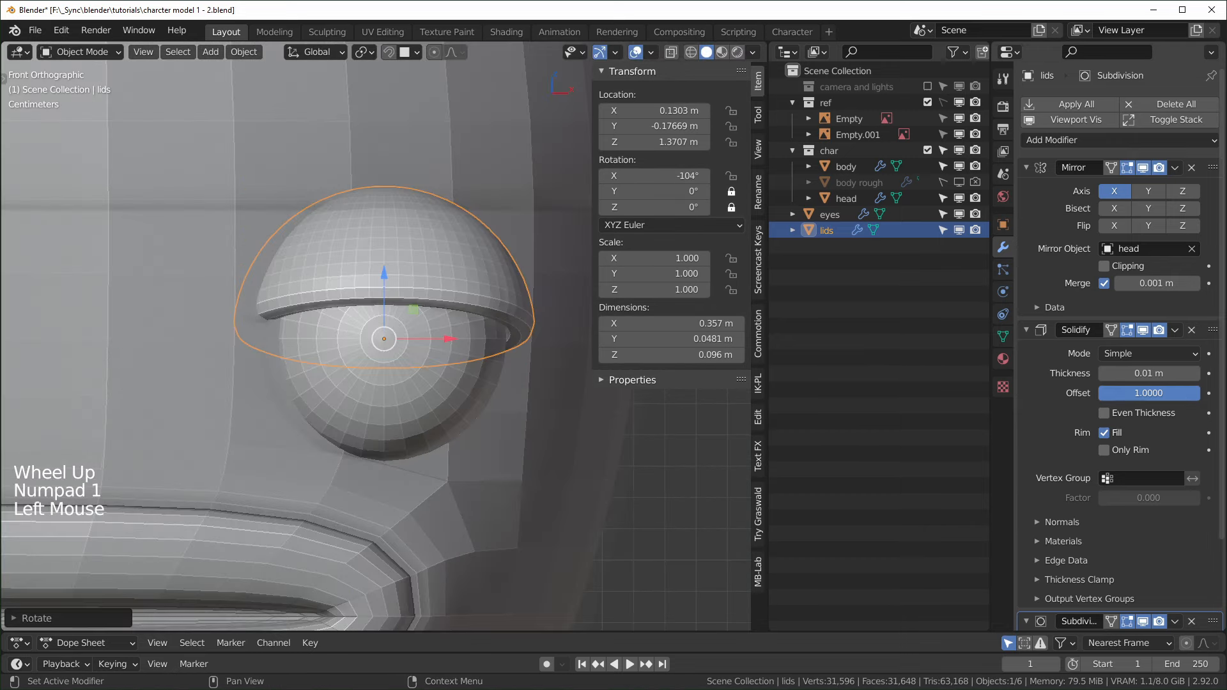
left_click_drag(1182, 393, 1139, 393)
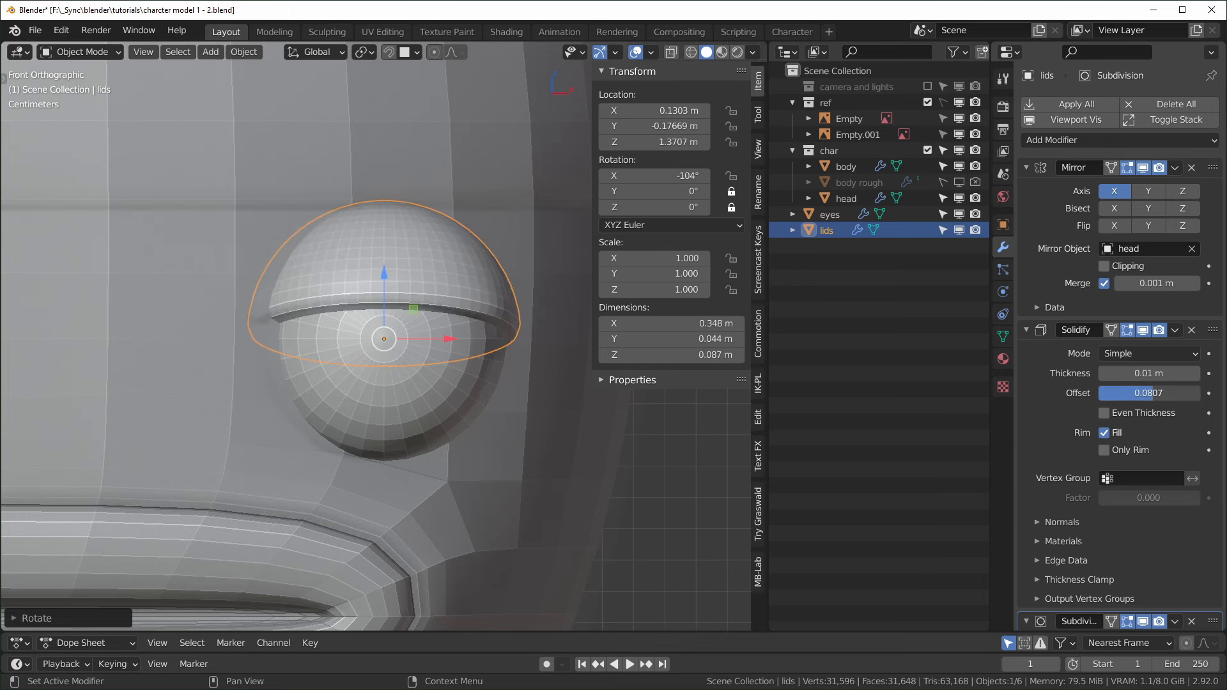
scroll(408, 426, "down", 4)
key("ctrl+s")
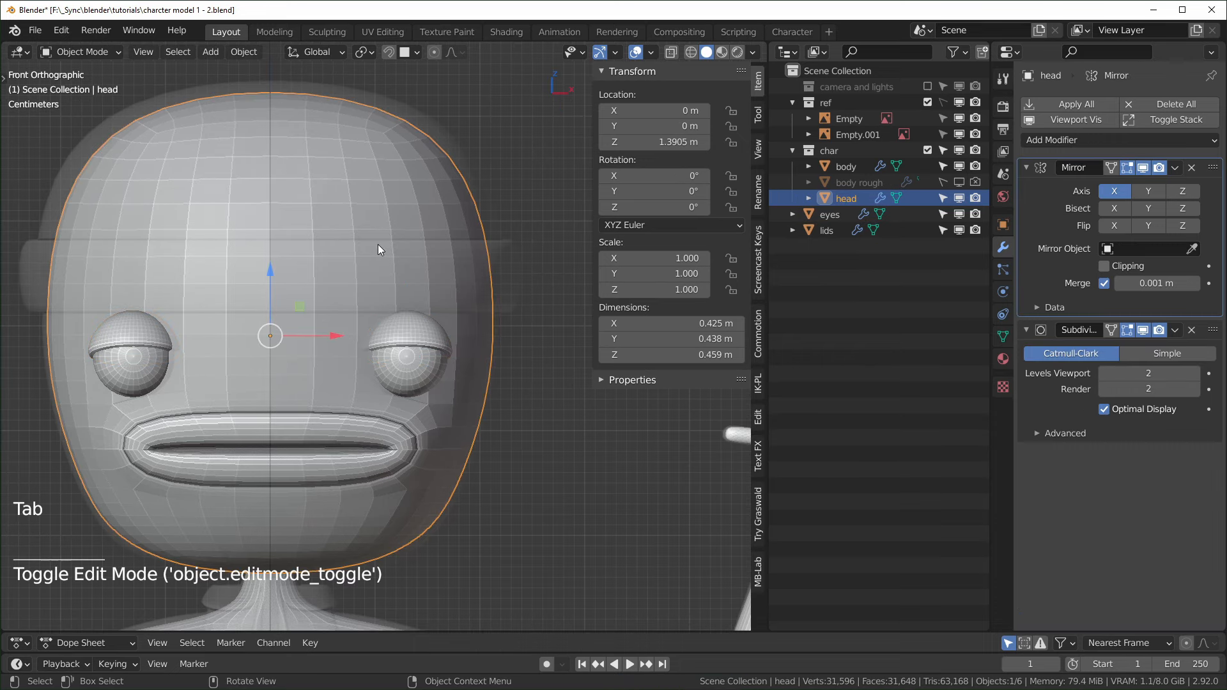
- In the head's Edit Mode, select the top center vertex and grow the selection down to the edge loop just above the eyes
key("Tab")
scroll(413, 261, "down", 2)
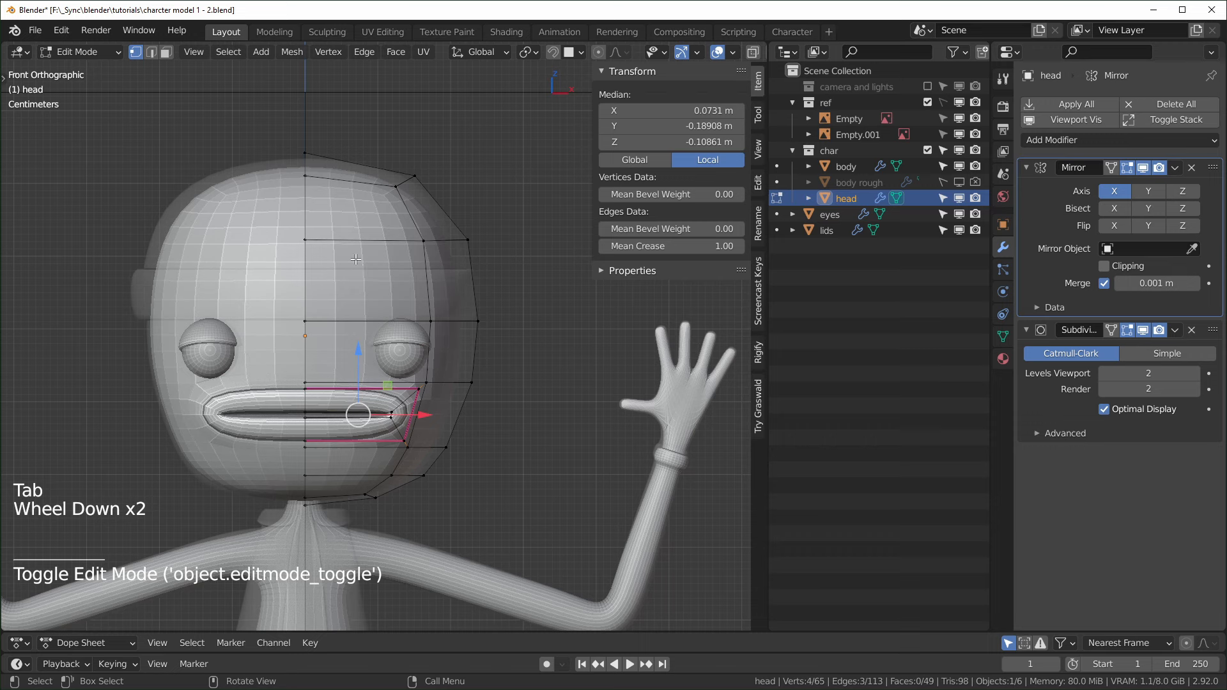
left_click_drag(291, 132, 318, 159)
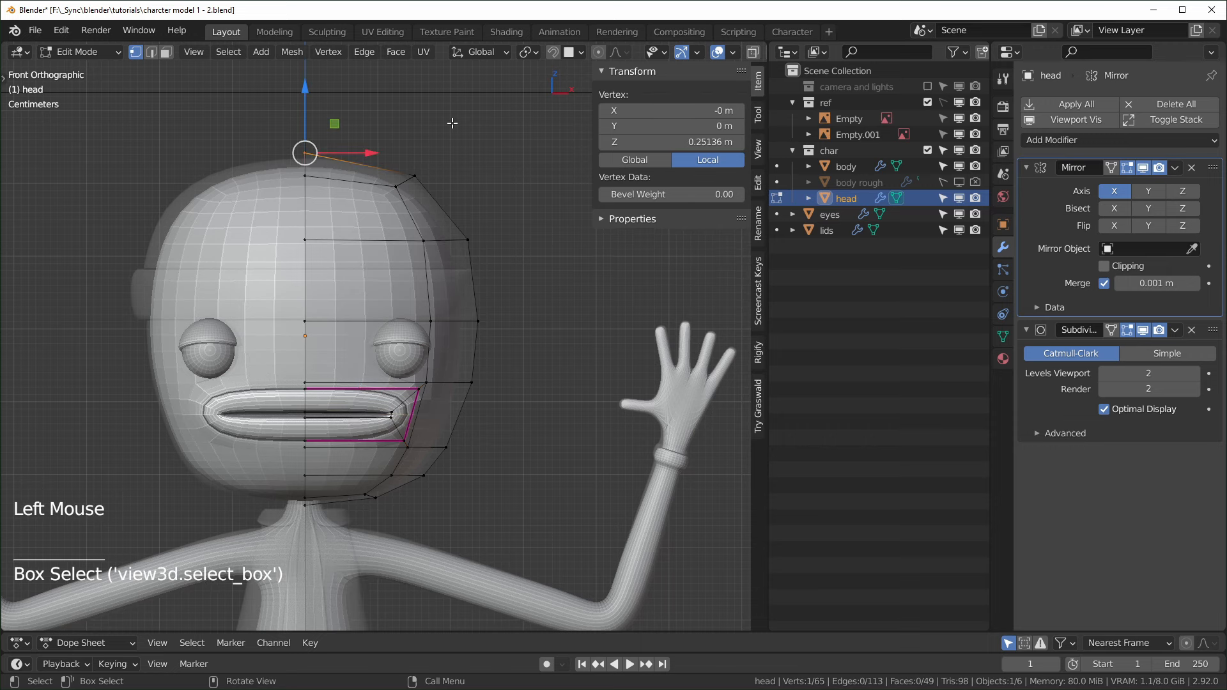
key("ctrl+KP_Add")
key("ctrl+KP_Add")
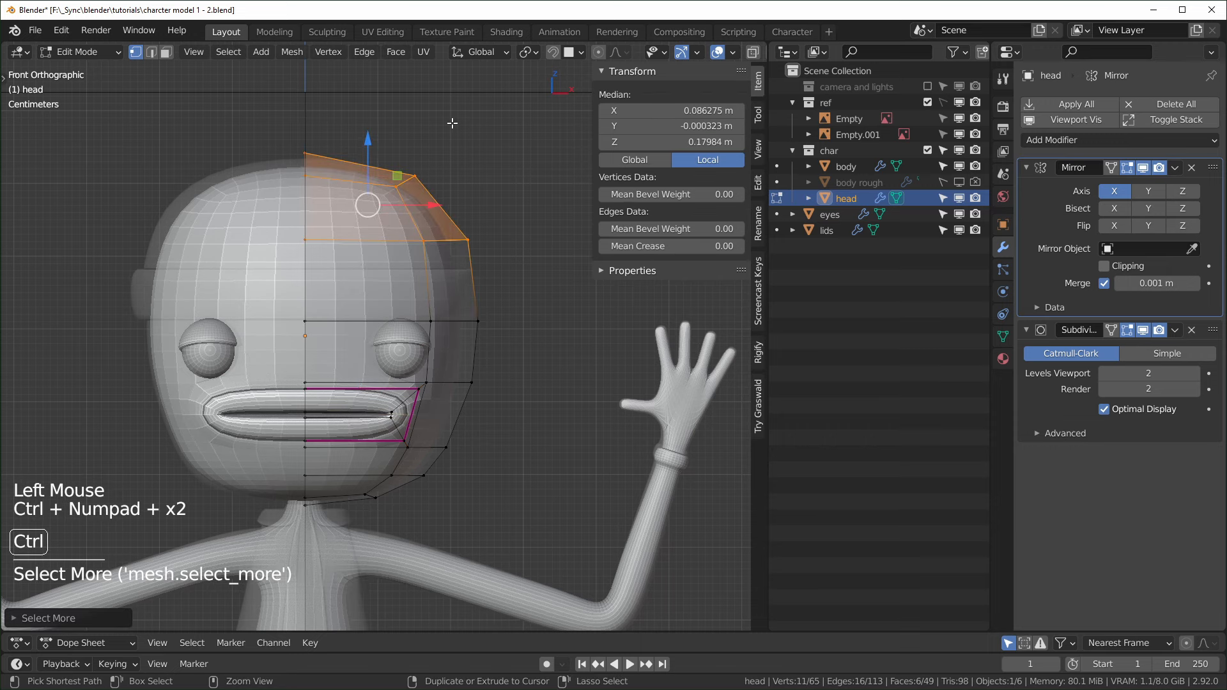
key("ctrl+KP_Add")
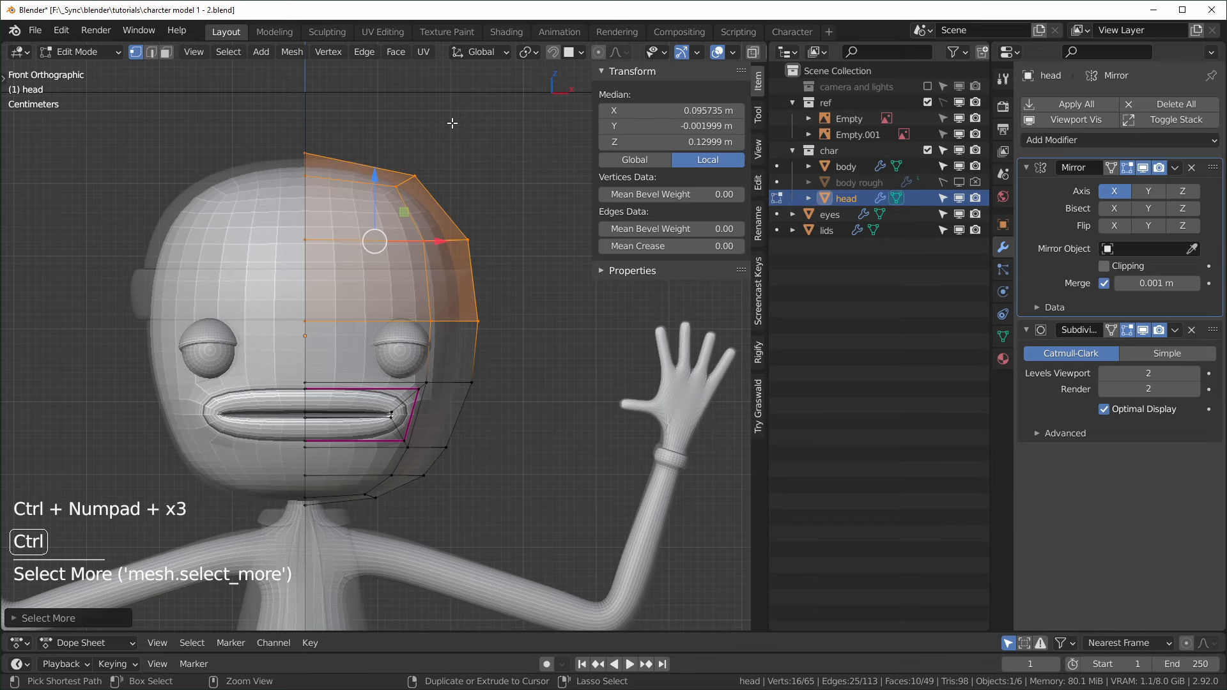
- Duplicate the selected upper part of the head in place, separate it into its own object and return to Object Mode
middle_click_drag(433, 283, 447, 263)
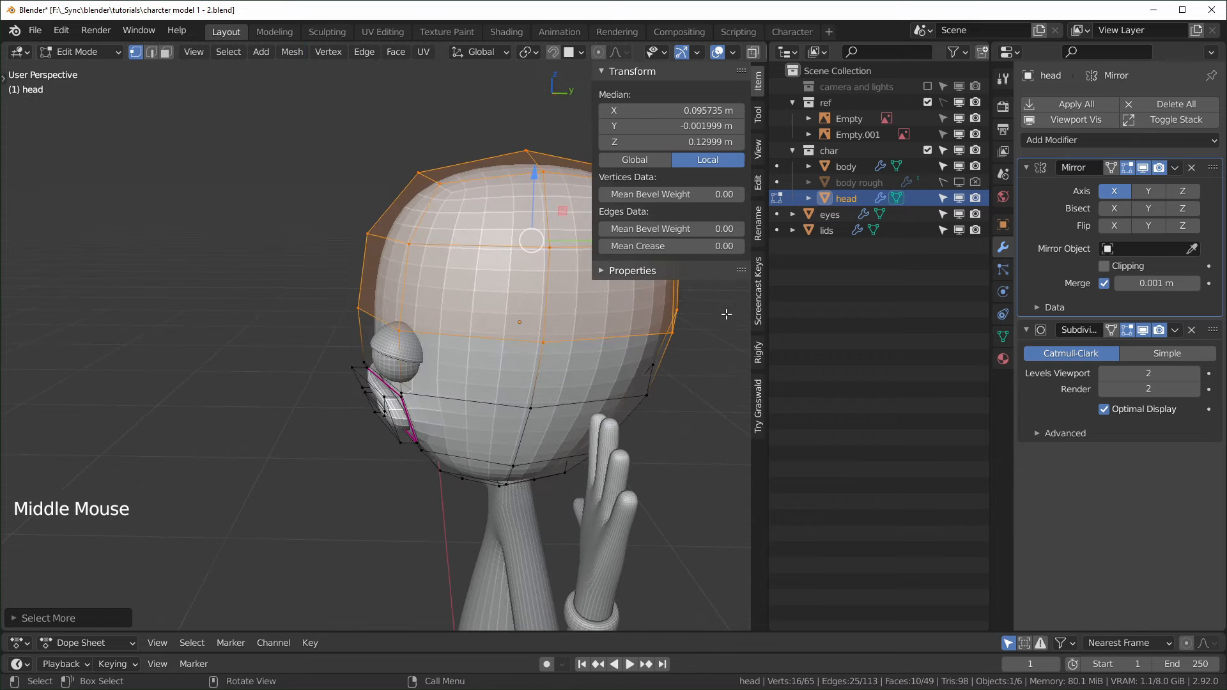
middle_click_drag(727, 314, 397, 335, "shift")
key("KP_1")
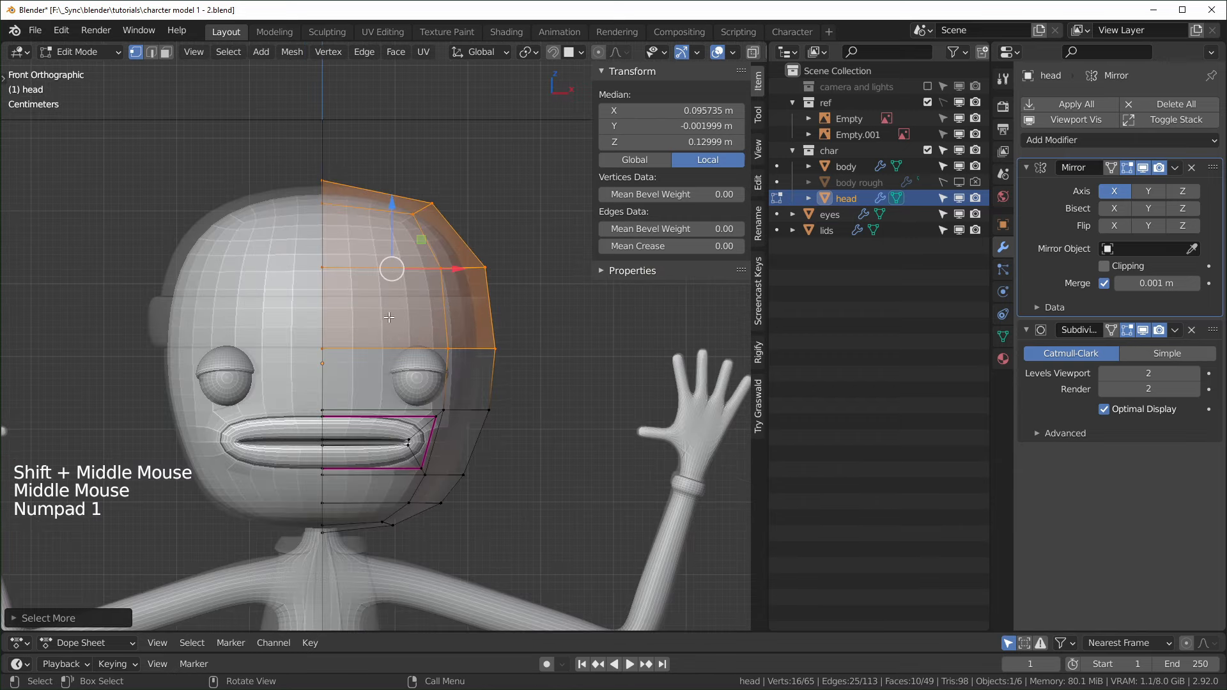
key("shift+d")
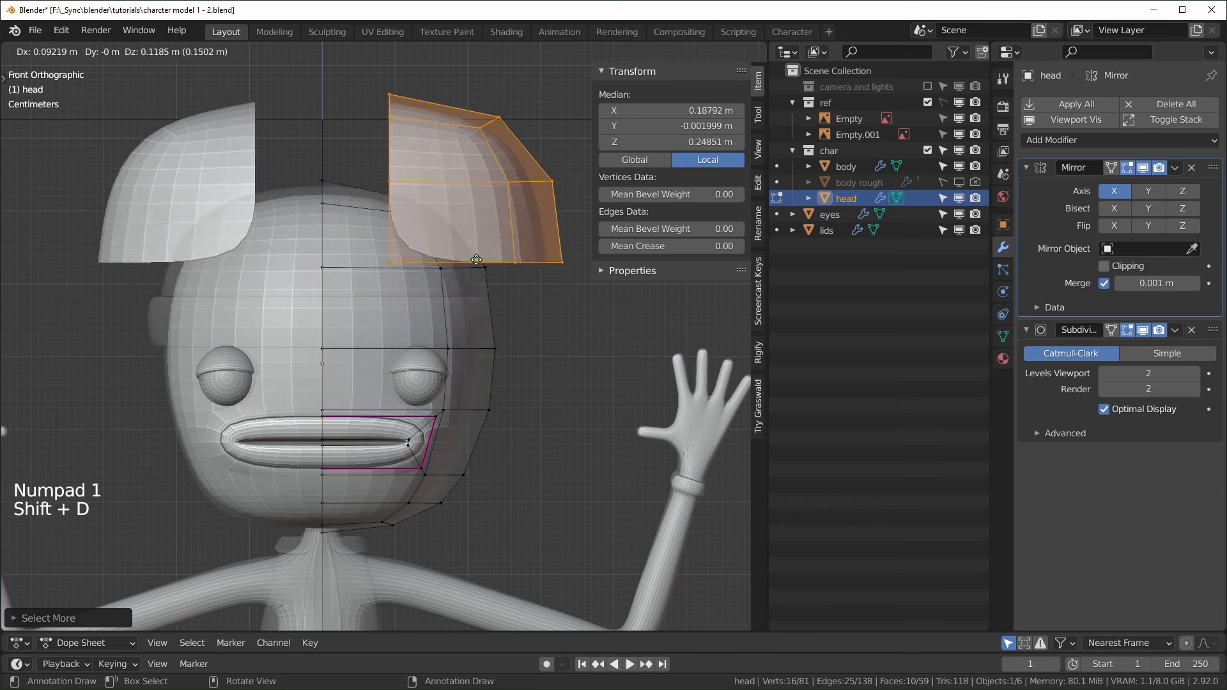
right_click(470, 319)
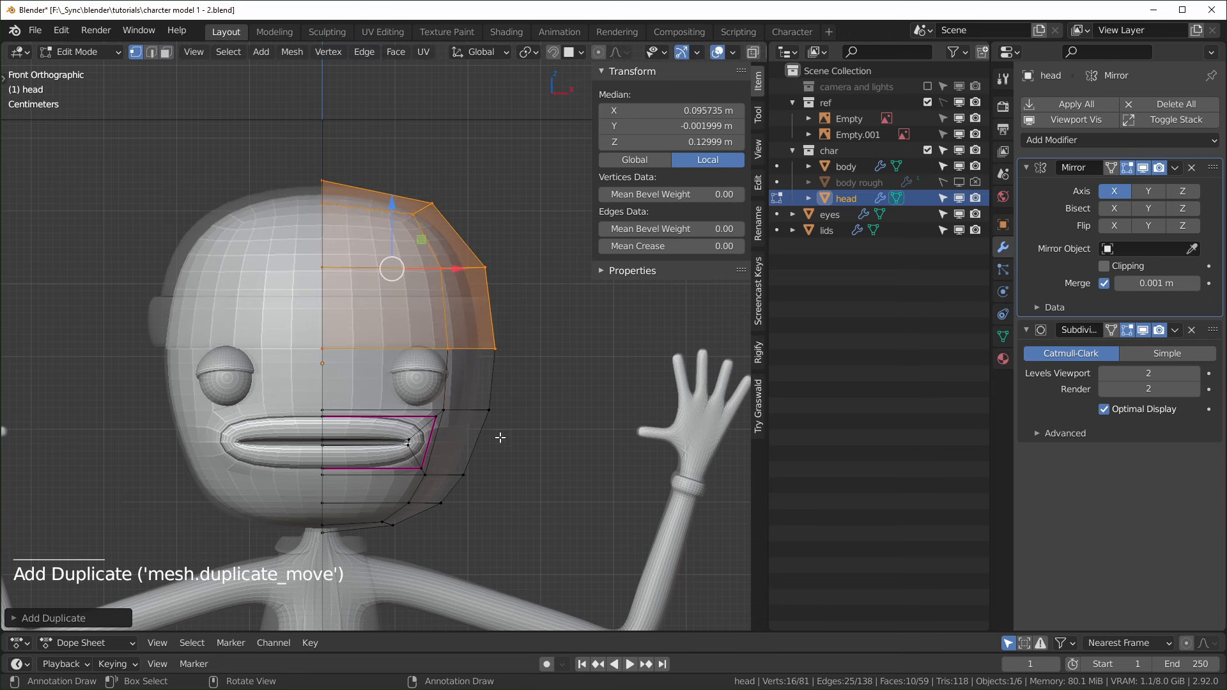
key("p")
left_click(454, 443)
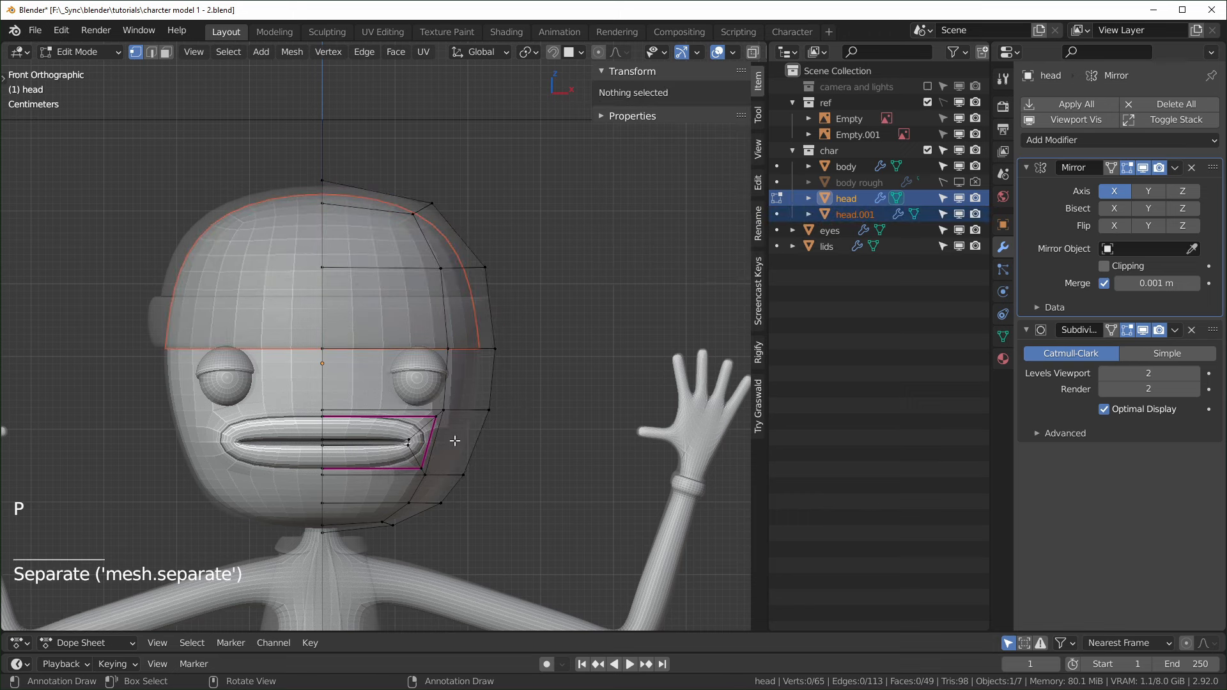
key("Tab")
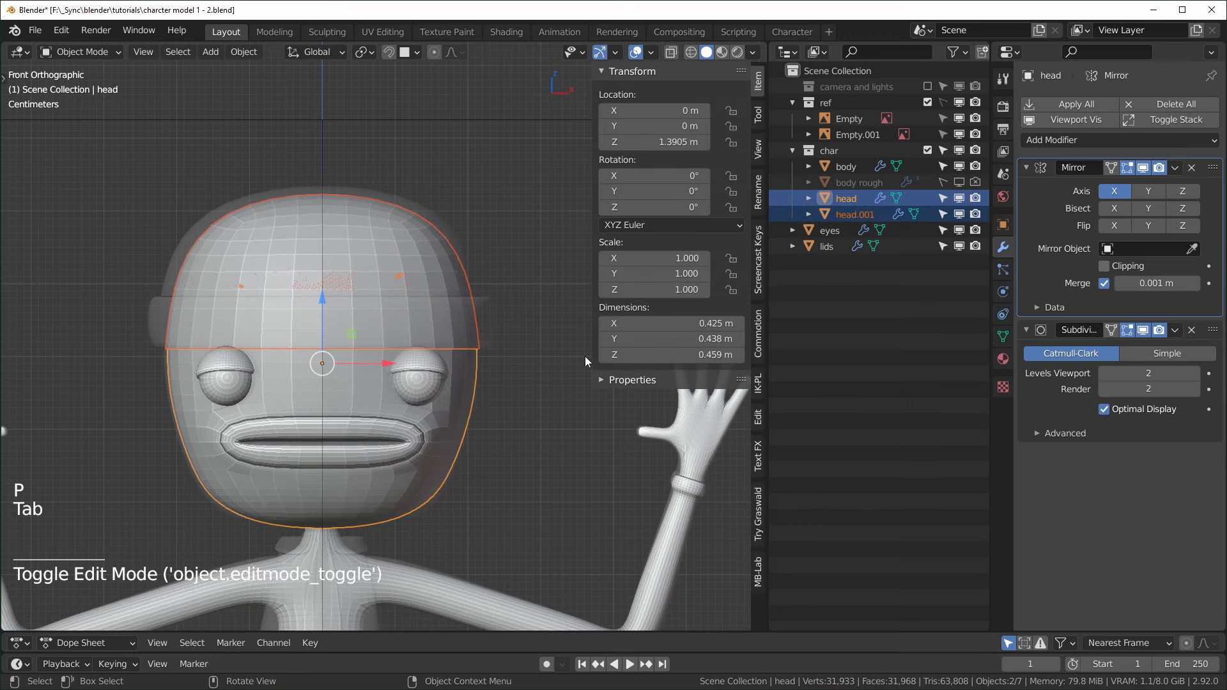
- Rename the piece separated from the head's upper part as hat
left_click(849, 212)
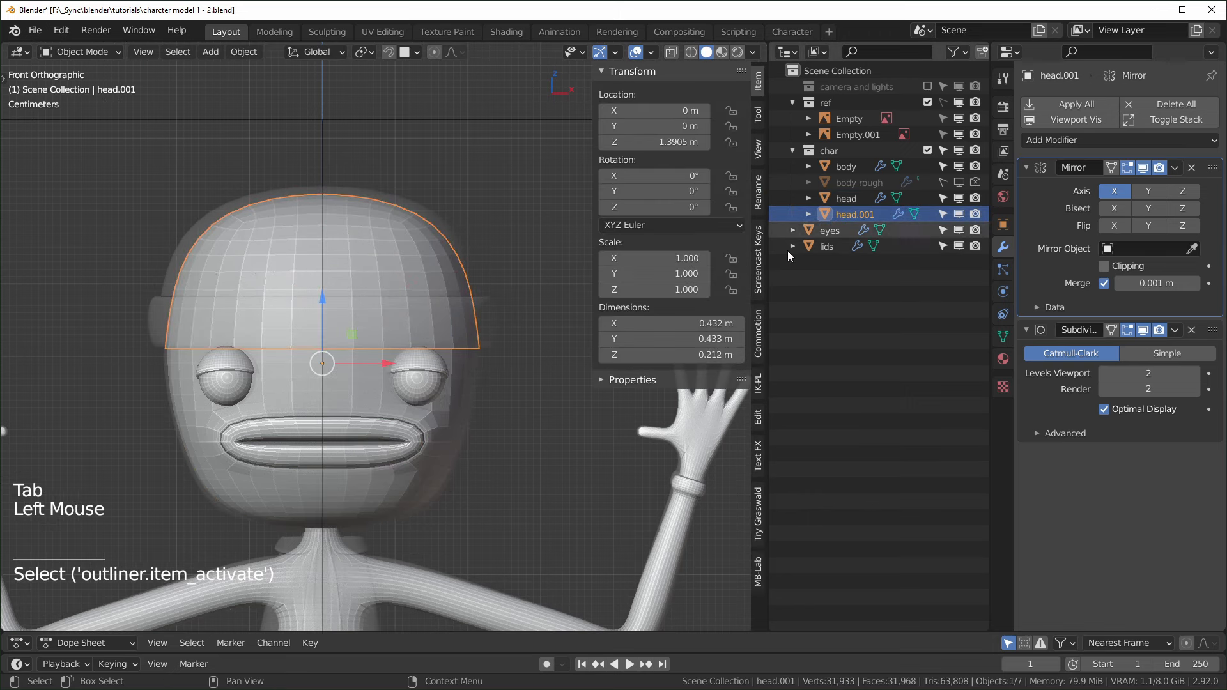
double_click(848, 211)
type("hat")
key("Return")
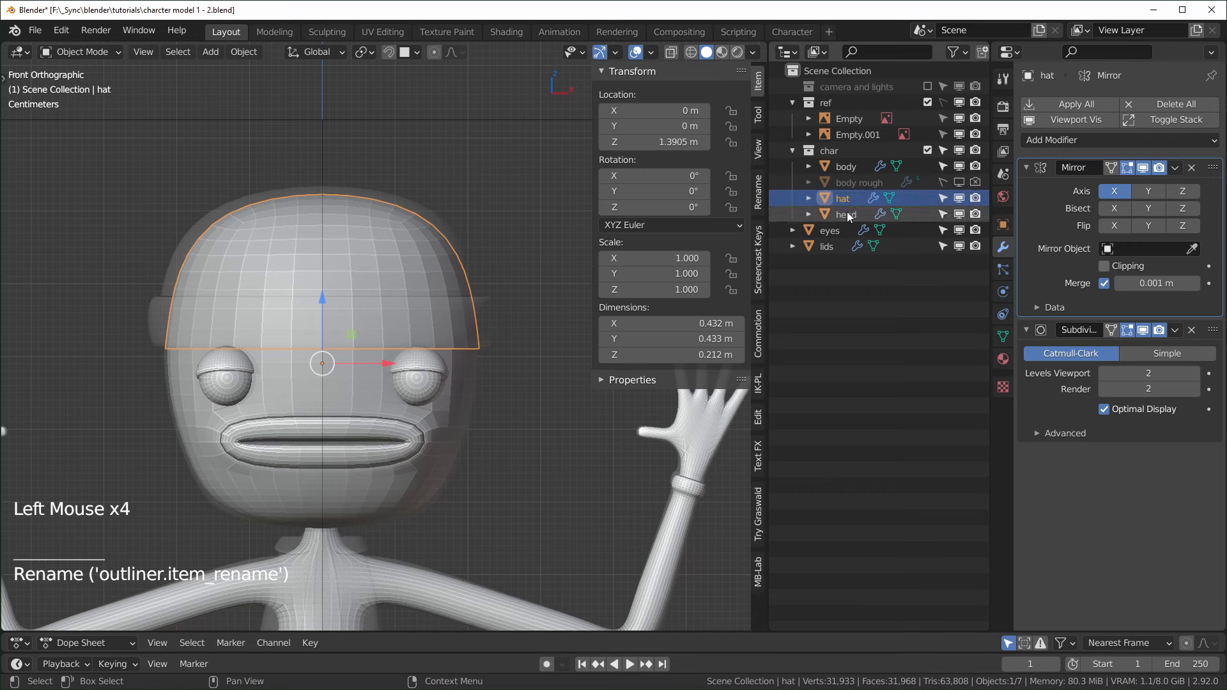
- In the hat's Edit Mode, select the open edge loop along its bottom rim
scroll(420, 301, "up", 2)
middle_click_drag(450, 335, 421, 478, "shift")
key("Tab")
key("a")
key("KP_Decimal")
key("2")
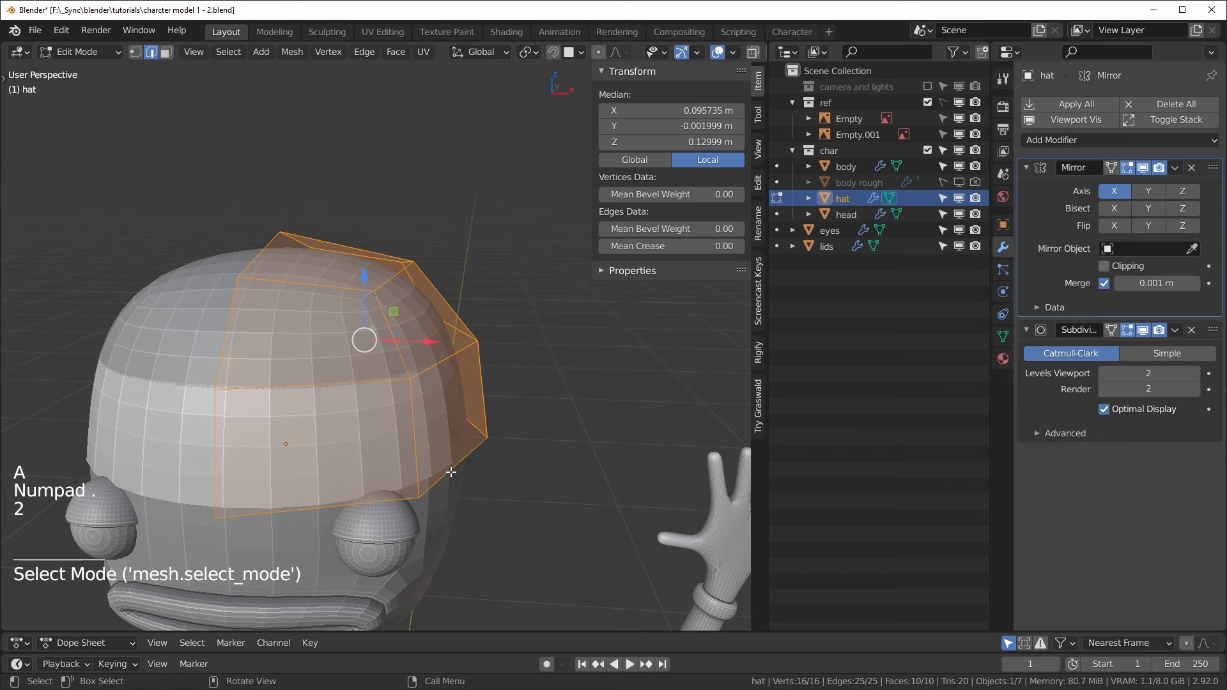
left_click(451, 472, "alt")
key("KP_1")
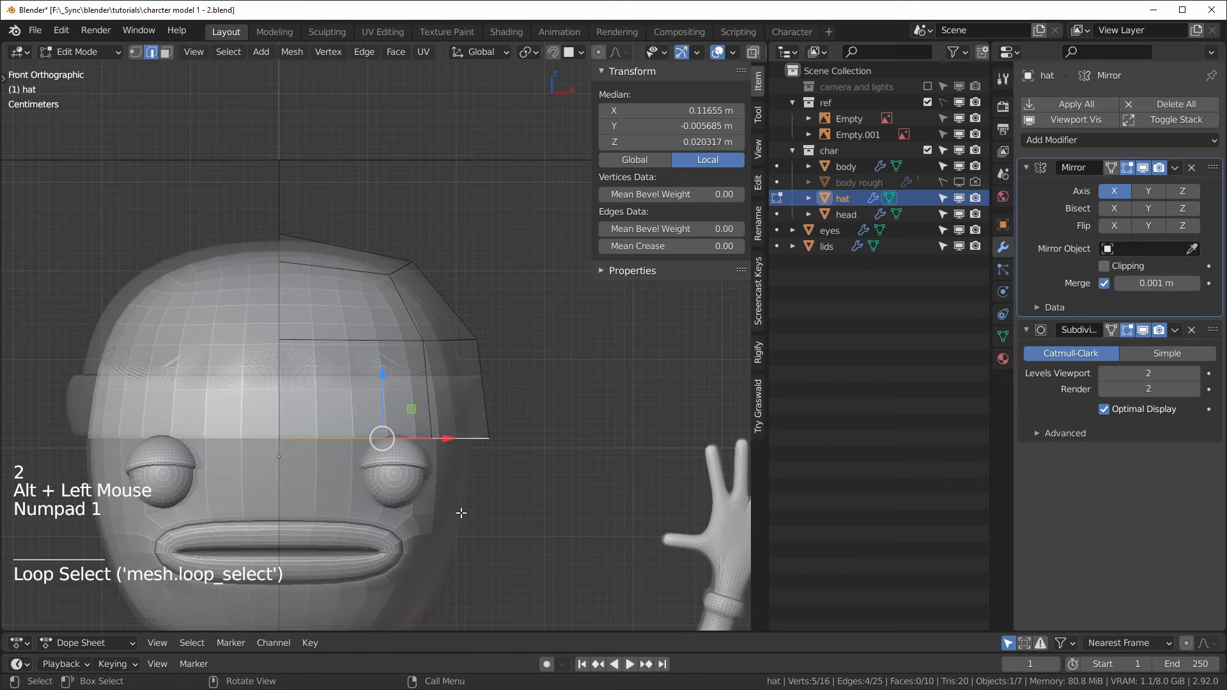
scroll(461, 512, "up", 2)
middle_click_drag(464, 512, 540, 489)
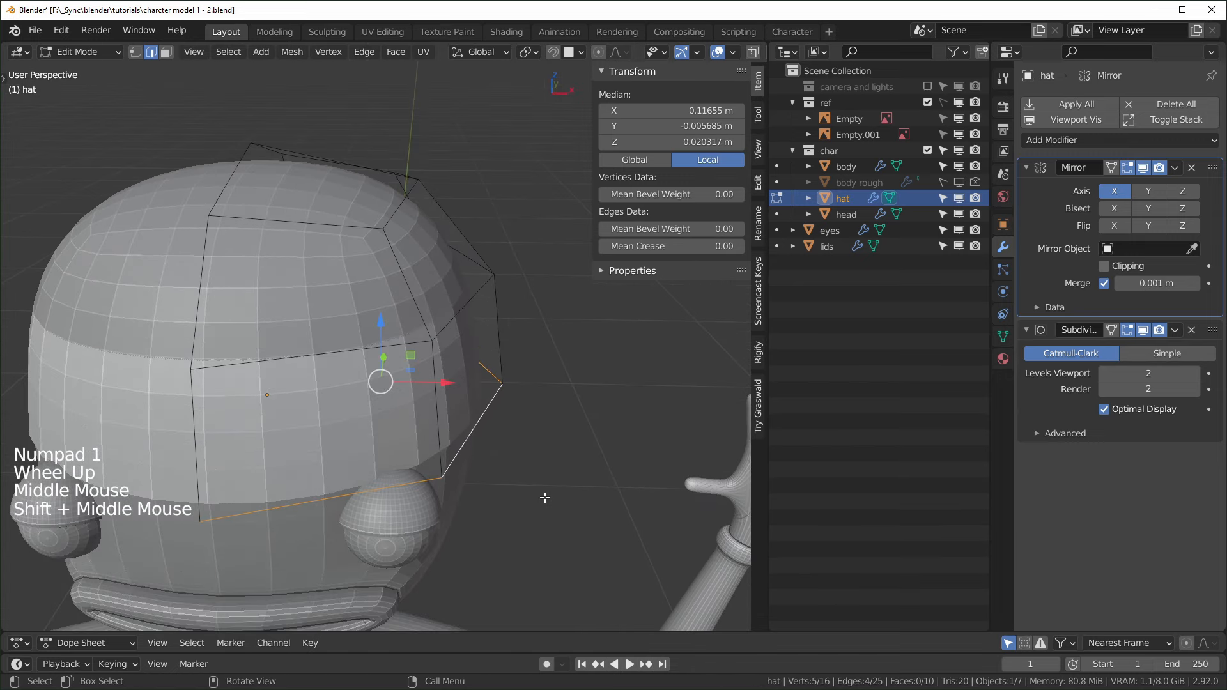
- Try to extrude the hat's bottom edge loop and scale it outward into a brim
key("e")
key("s")
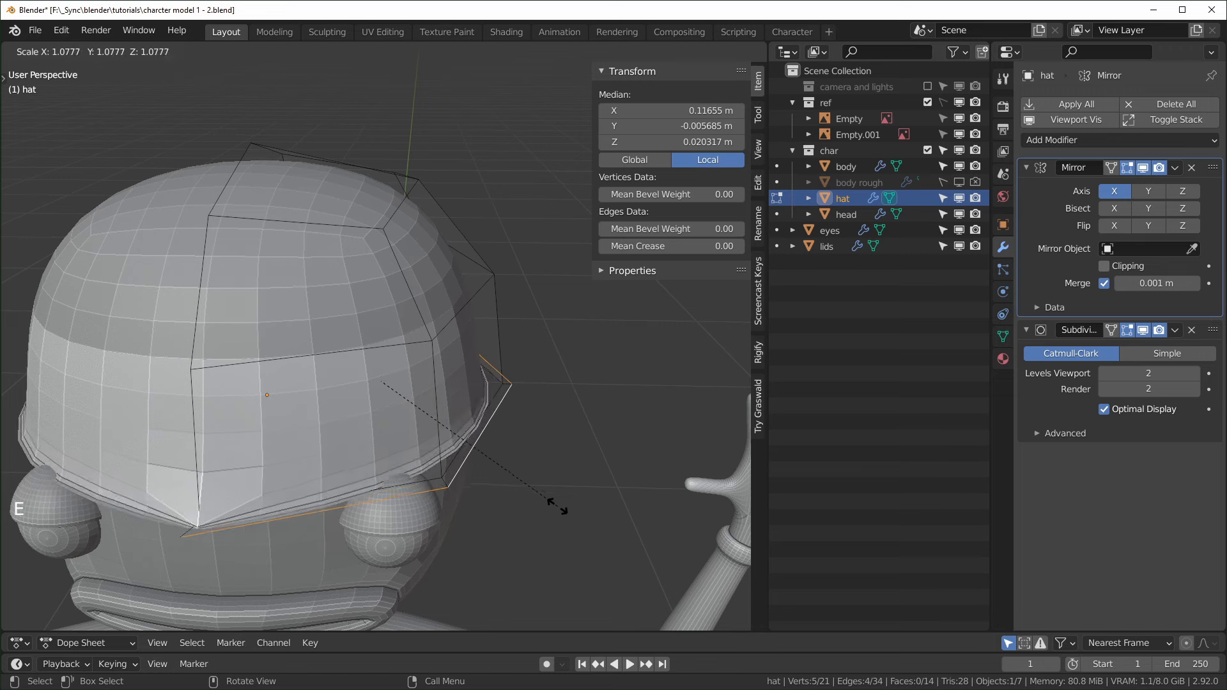
left_click(608, 521)
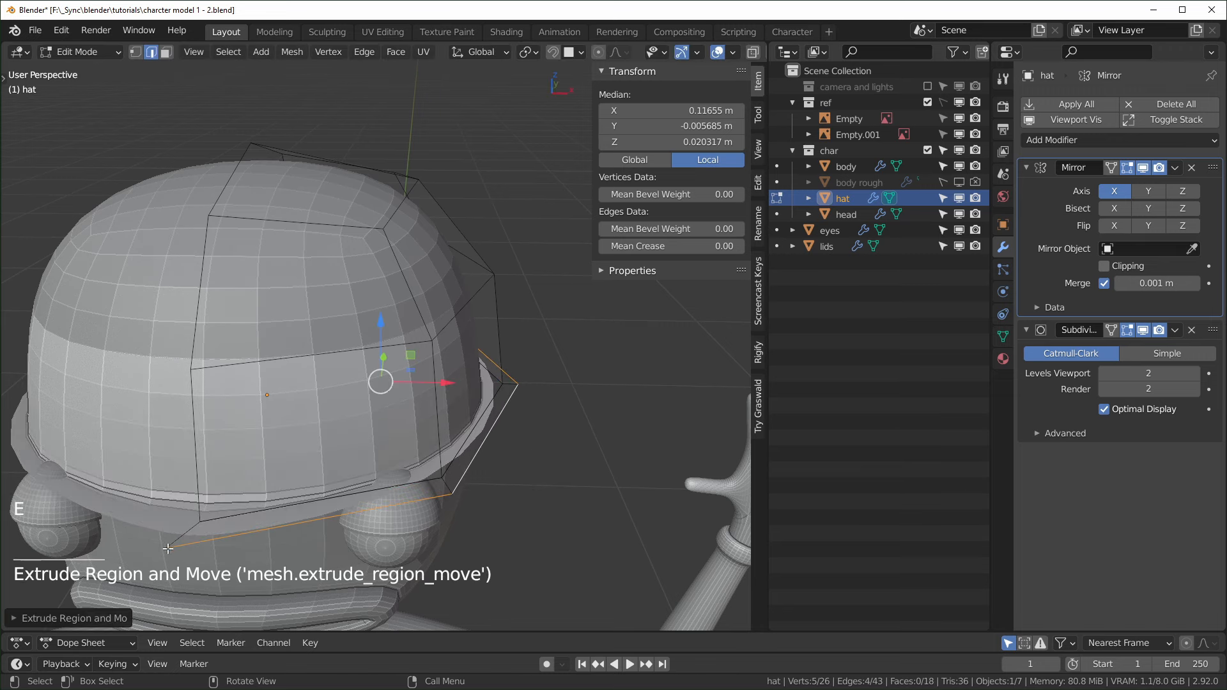
middle_click_drag(168, 548, 357, 514)
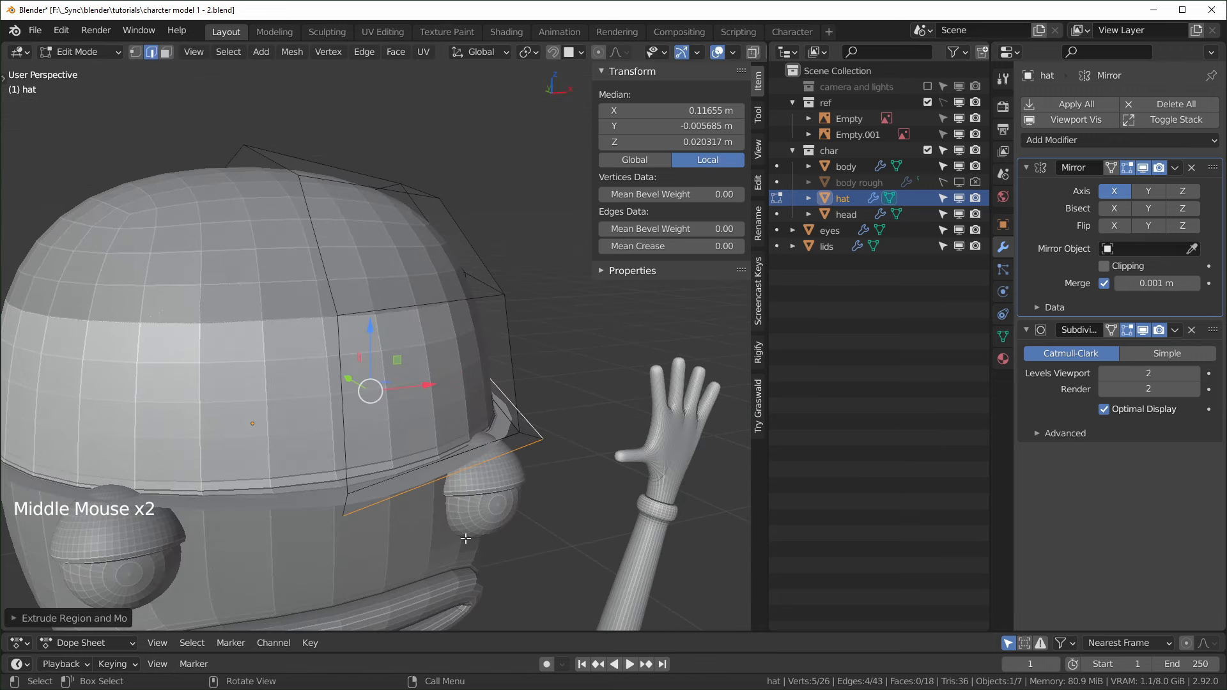
key("ctrl+z")
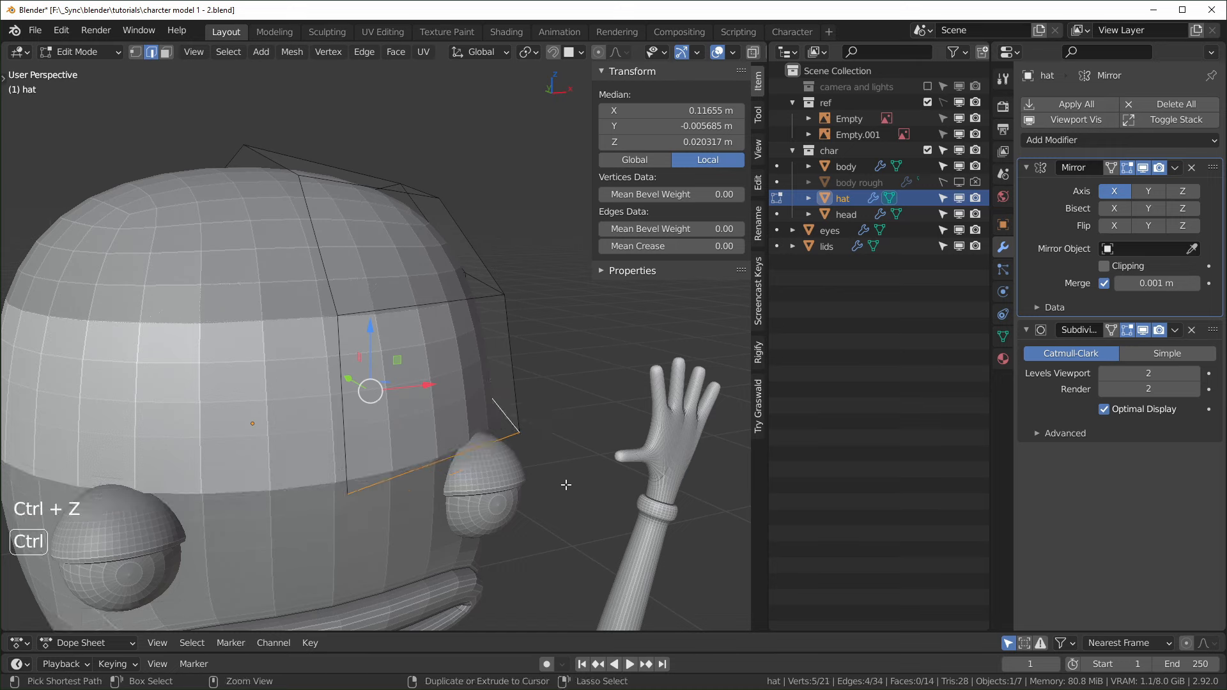
- Enable Clipping on the Mirror modifier and extrude the hat's bottom edge loop outward, scaled up by about 1.1
middle_click_drag(576, 416, 653, 408)
left_click(1104, 266)
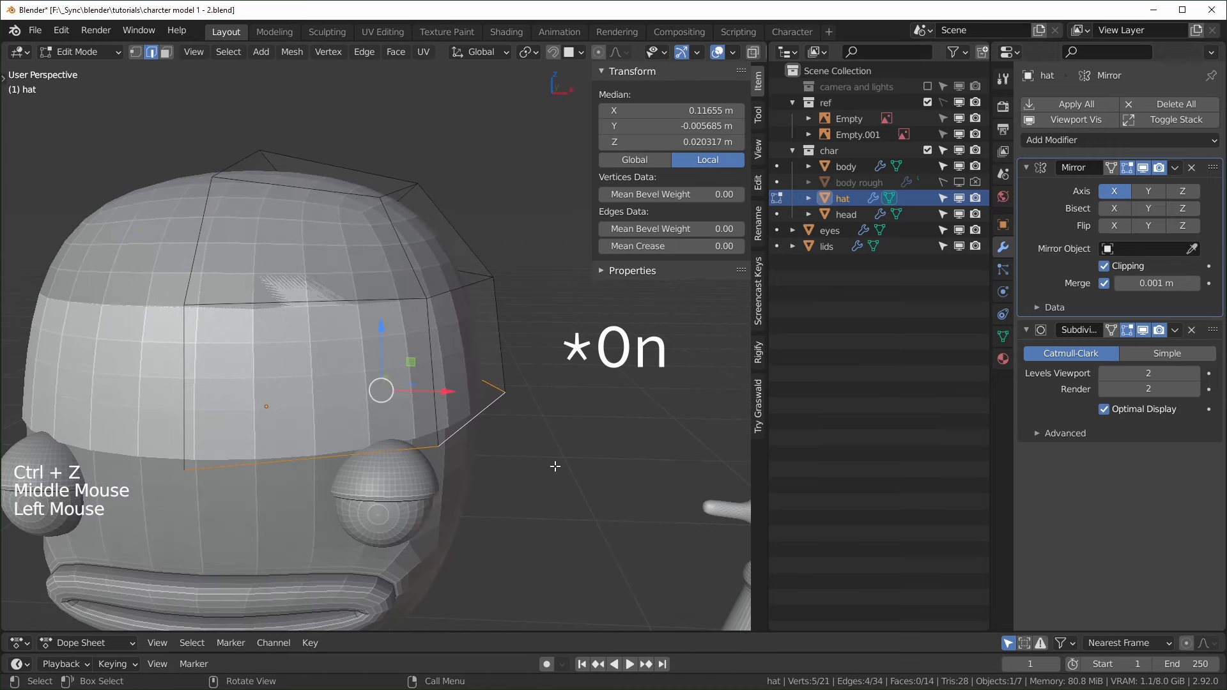
middle_click_drag(554, 467, 556, 471)
scroll(556, 471, "down", 1)
key("e")
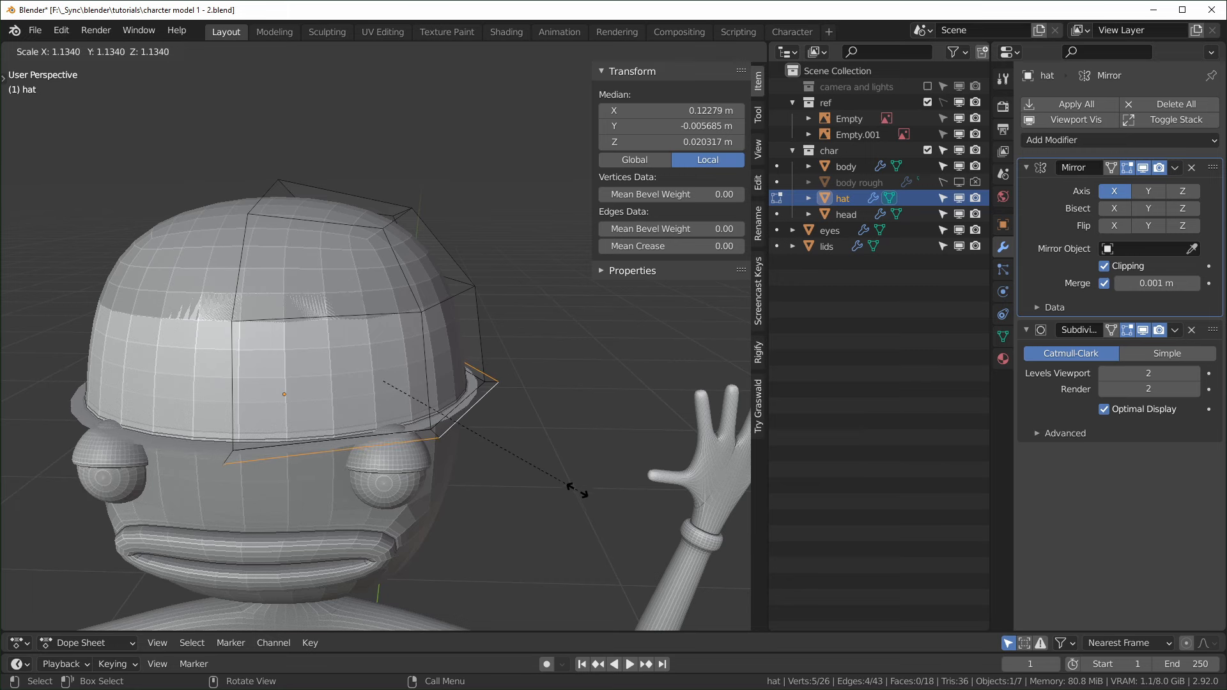
left_click(568, 478)
scroll(448, 447, "up", 2)
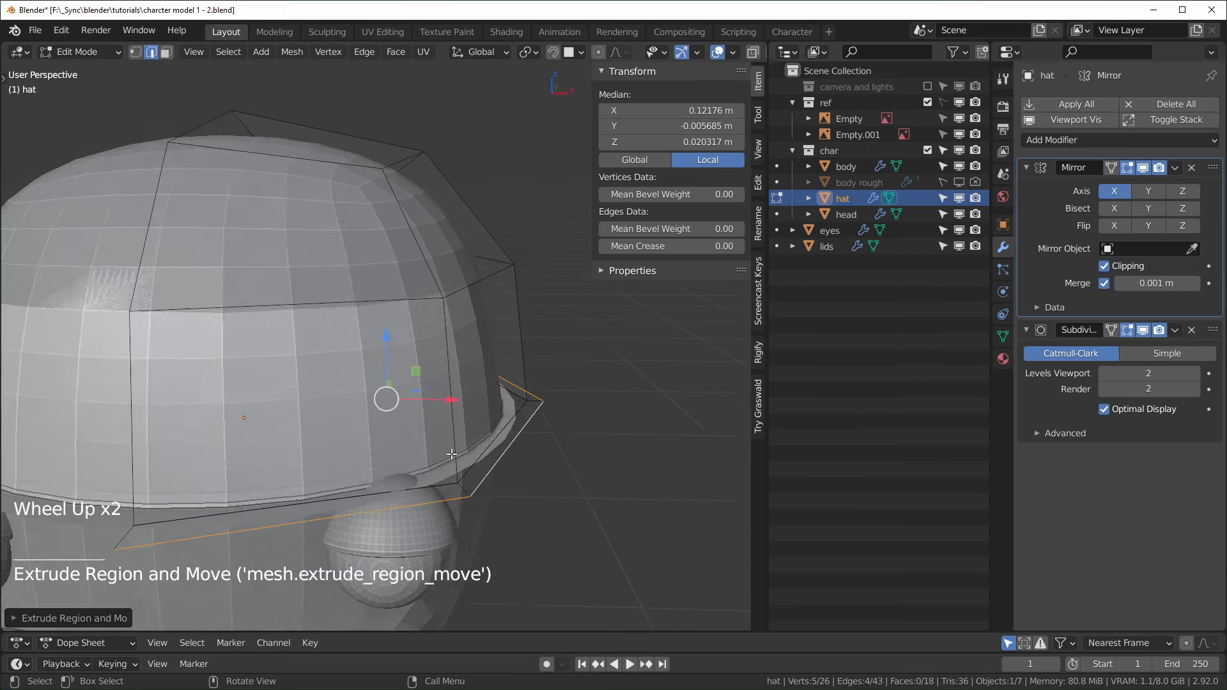
middle_click_drag(447, 448, 497, 479)
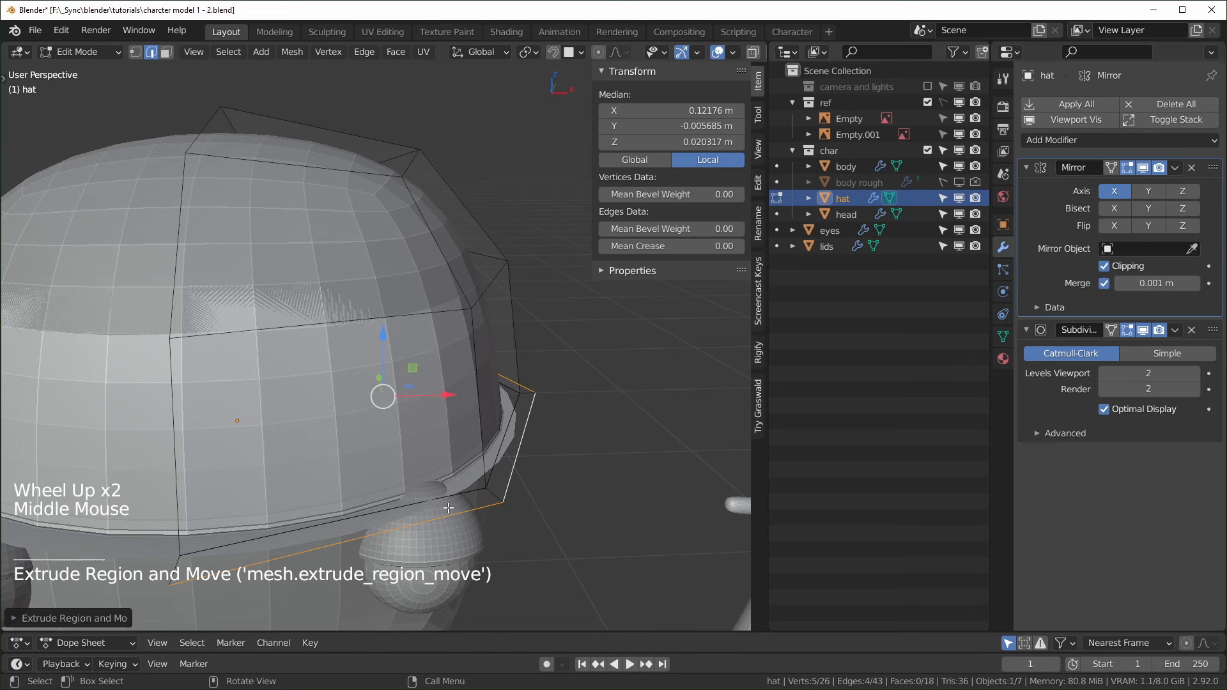
- In the front view, extrude the outer brim edge straight up by about 0.072 m
key("KP_1")
key("e")
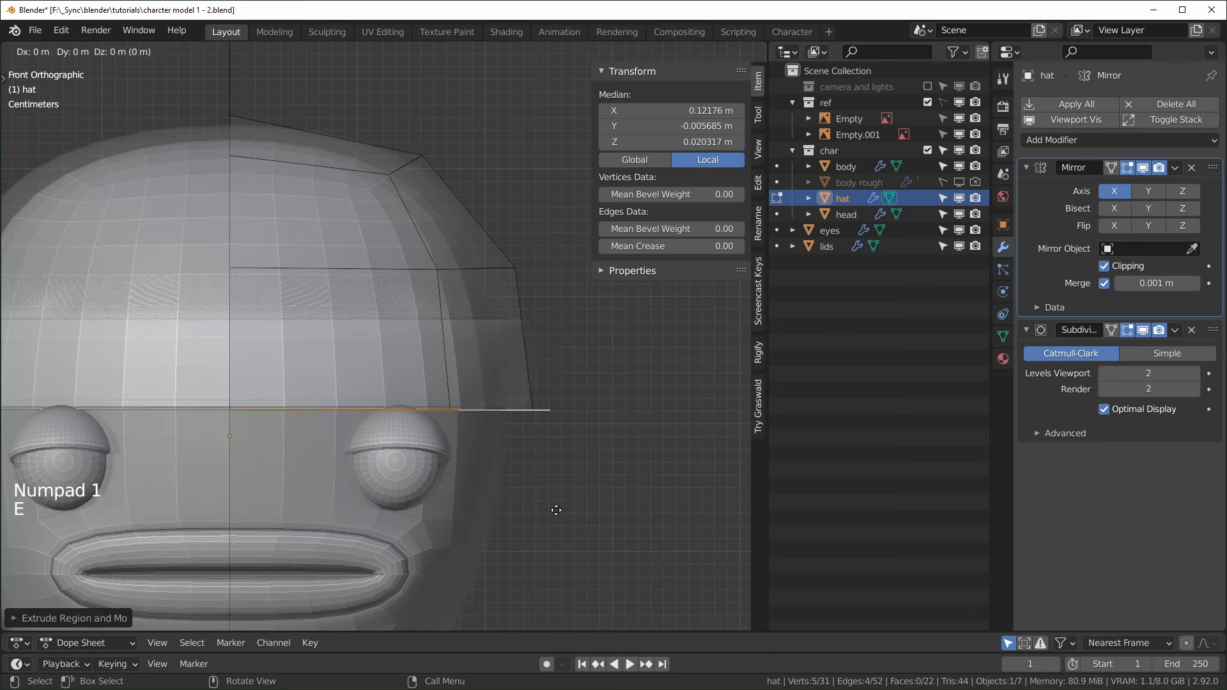
left_click(570, 419)
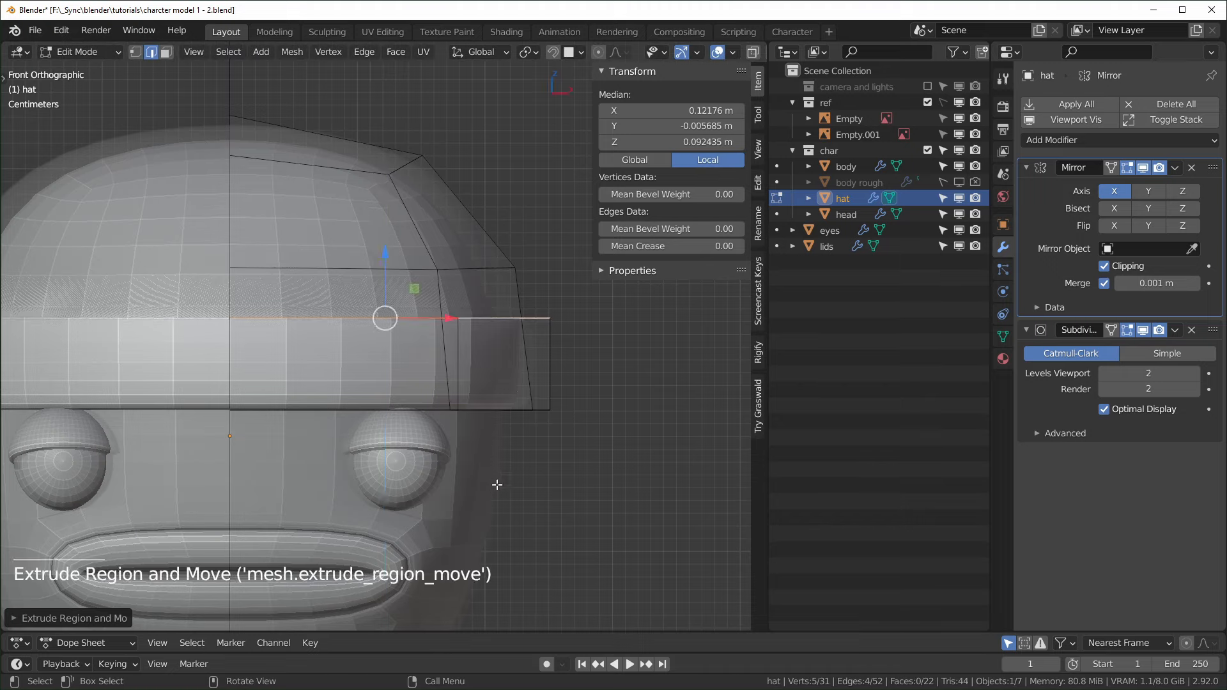
middle_click_drag(496, 486, 501, 294)
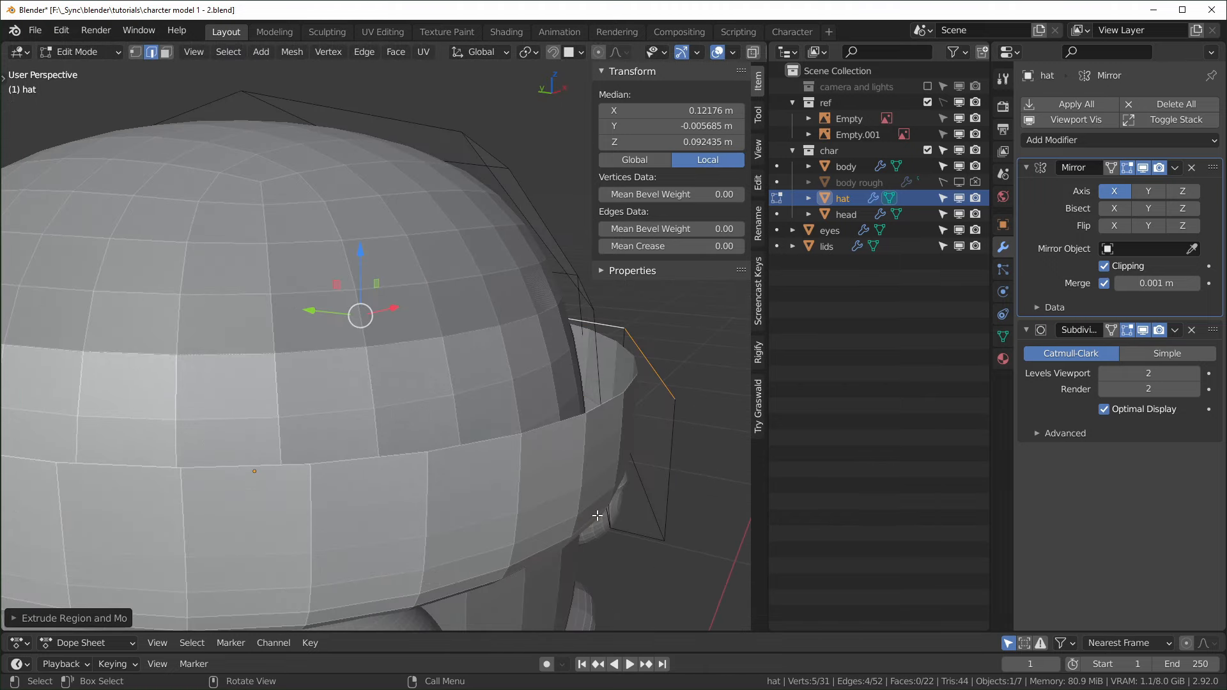
middle_click_drag(557, 511, 802, 386)
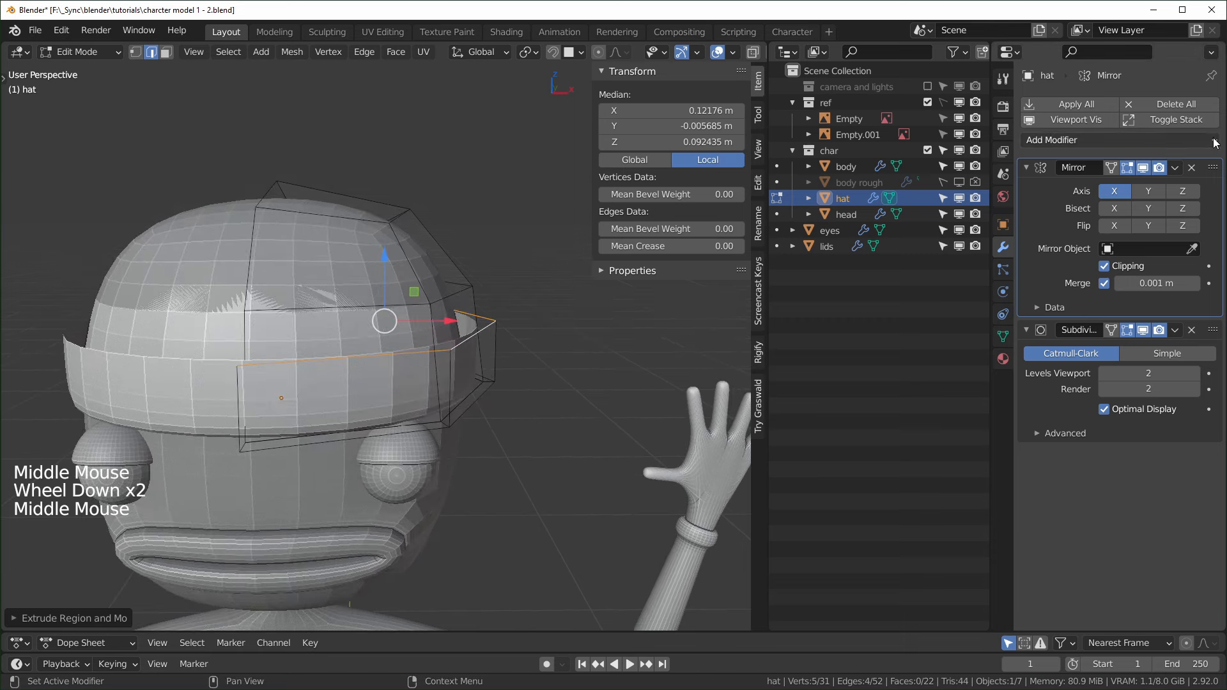
- In Object Mode, add a Solidify modifier to the hat and place it above the Subdivision modifier
key("Tab")
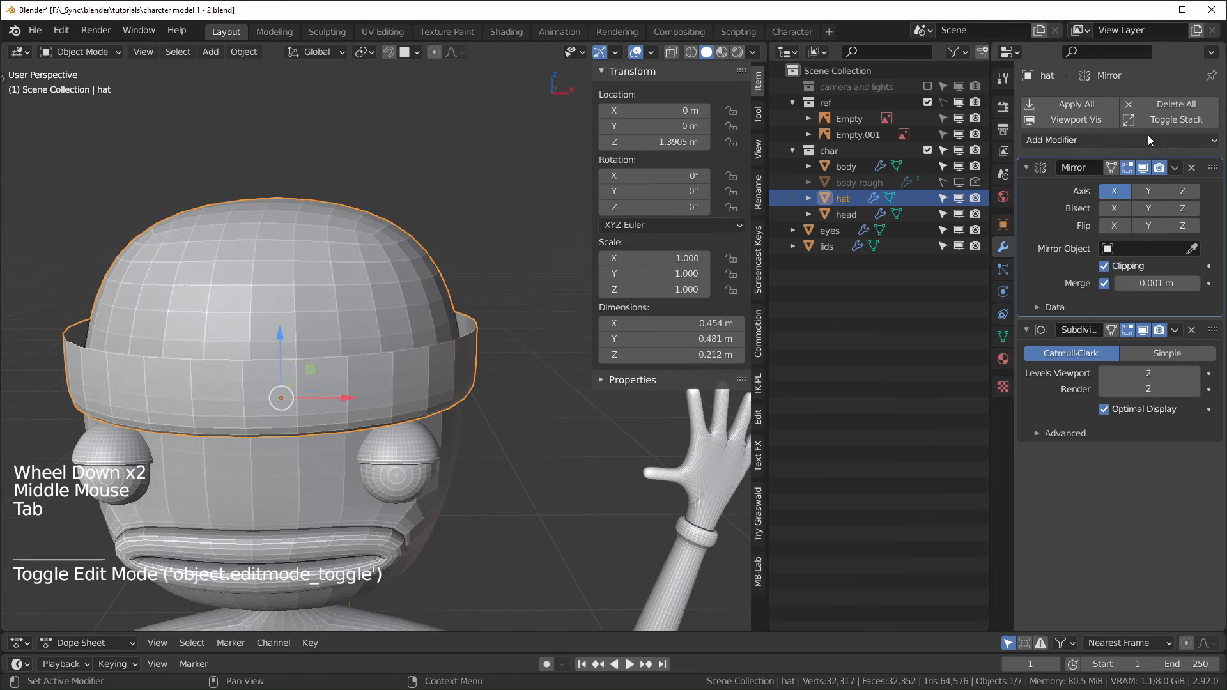
left_click(1086, 140)
left_click(908, 409)
scroll(522, 518, "up", 1)
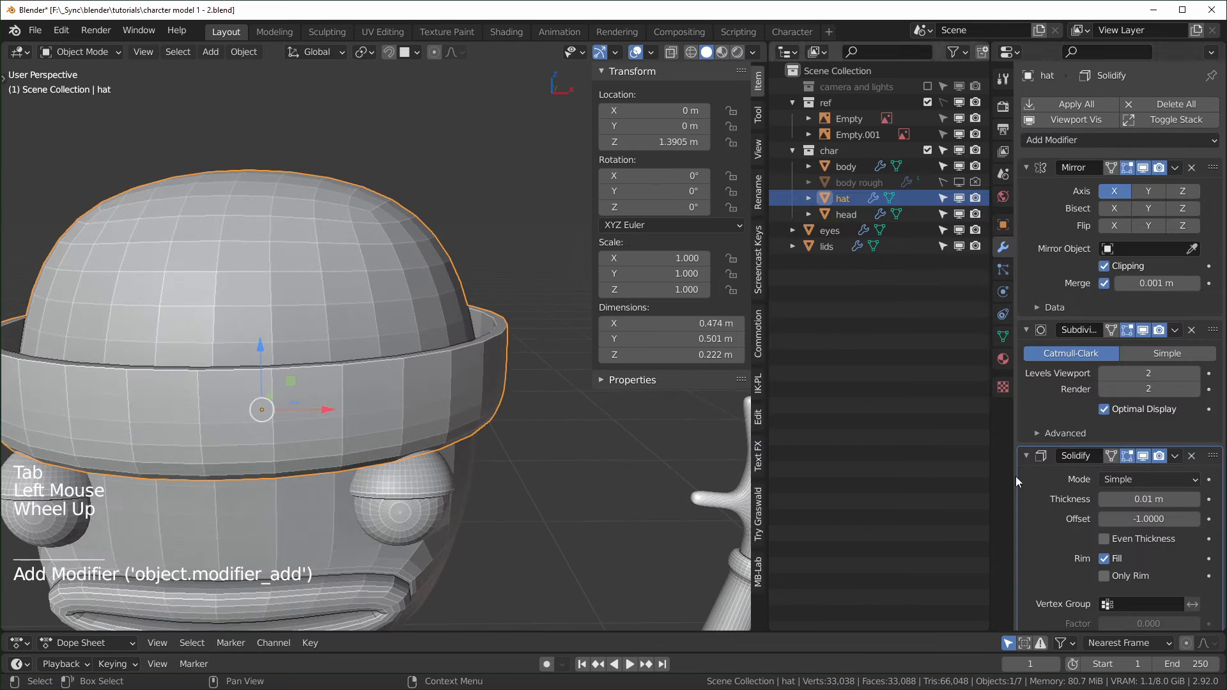
left_click_drag(1213, 456, 1198, 353)
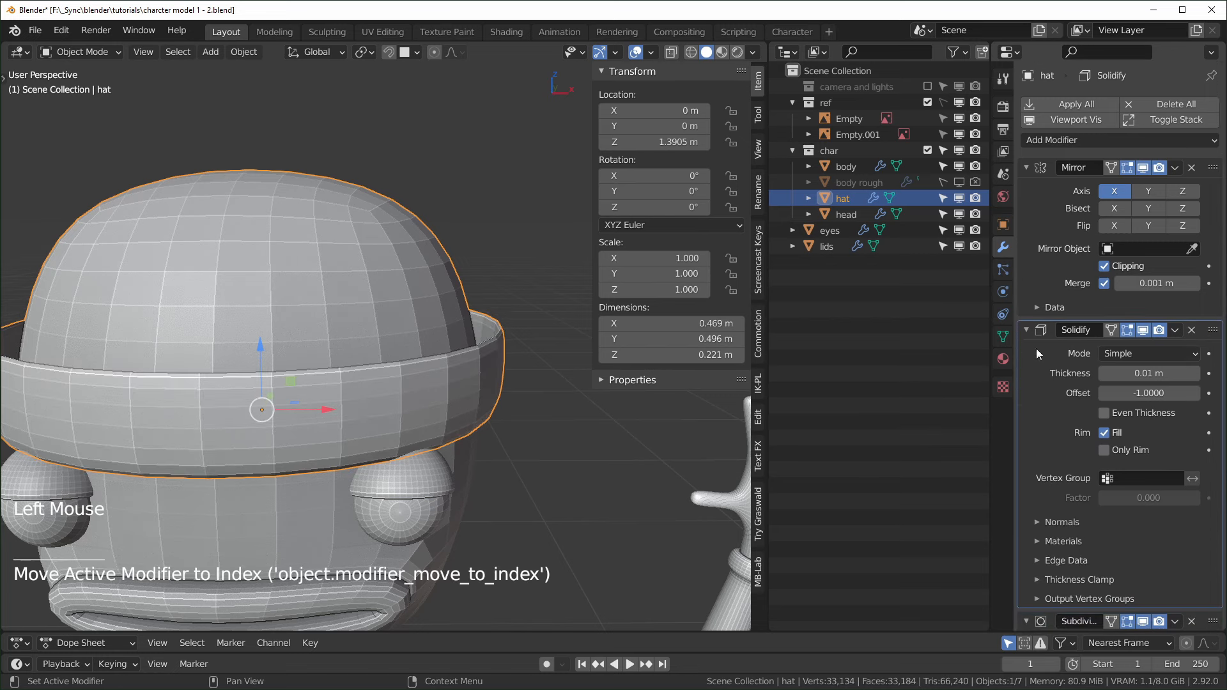
middle_click_drag(488, 509, 524, 528)
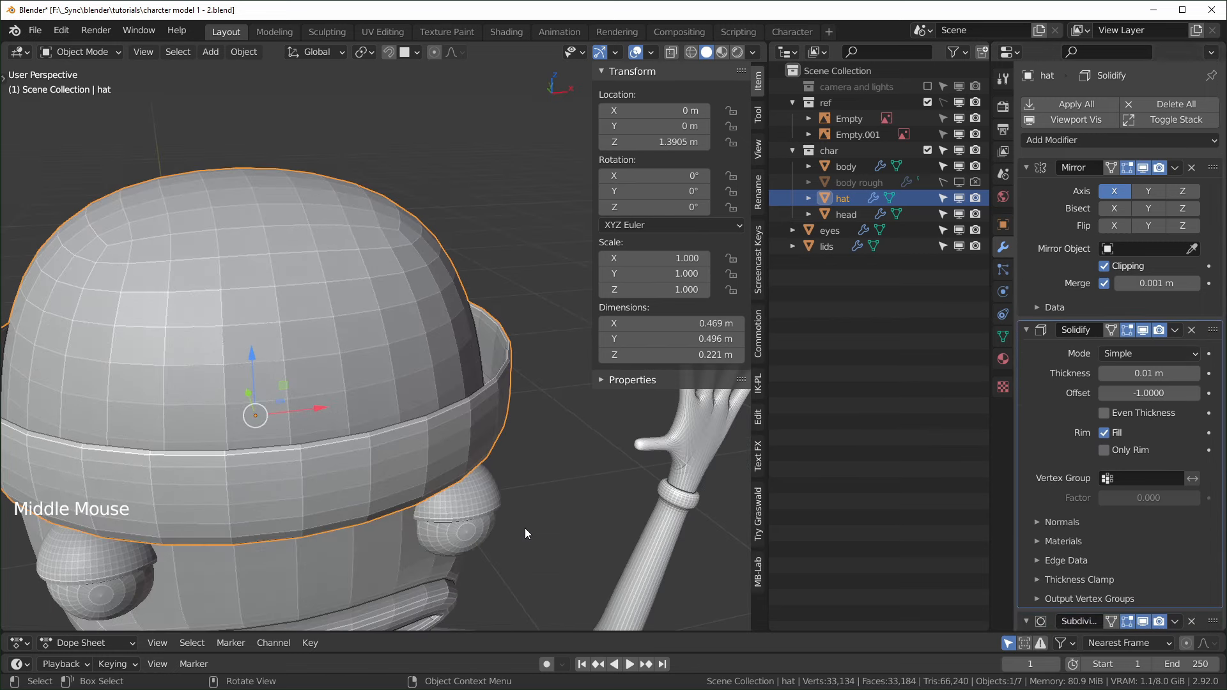
- Set the hat's Solidify thickness to 0.03 m and check it from the front
left_click(1149, 374)
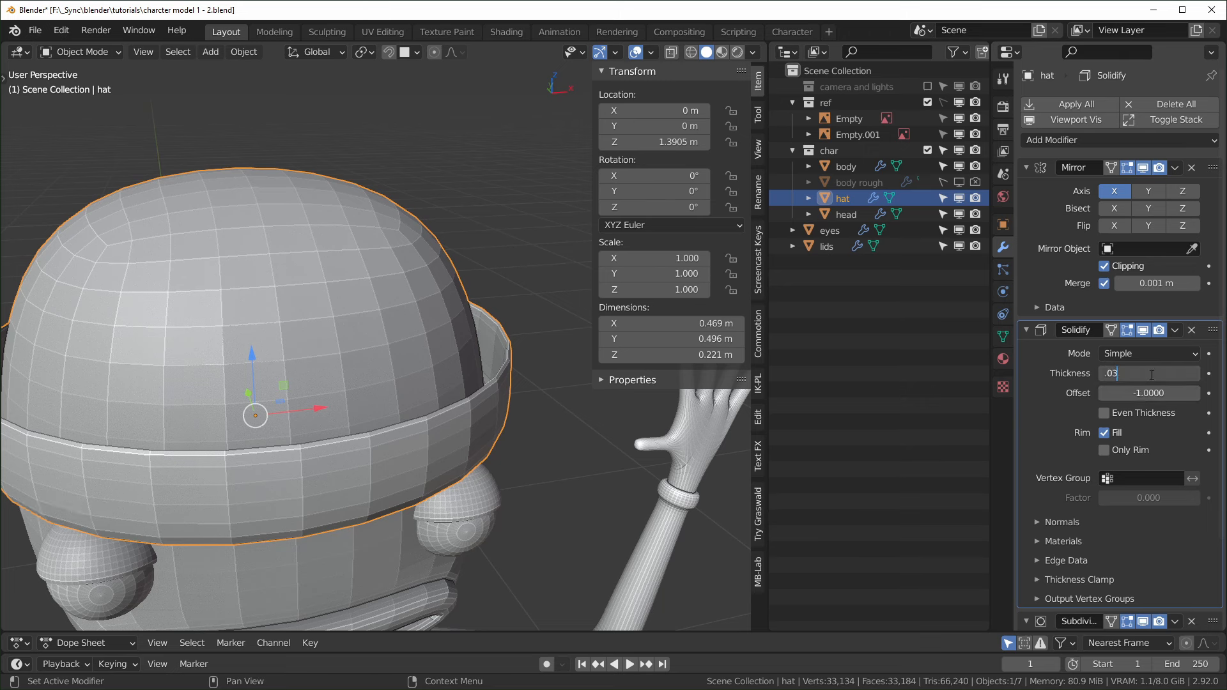
type(".03")
key("Return")
key("KP_1")
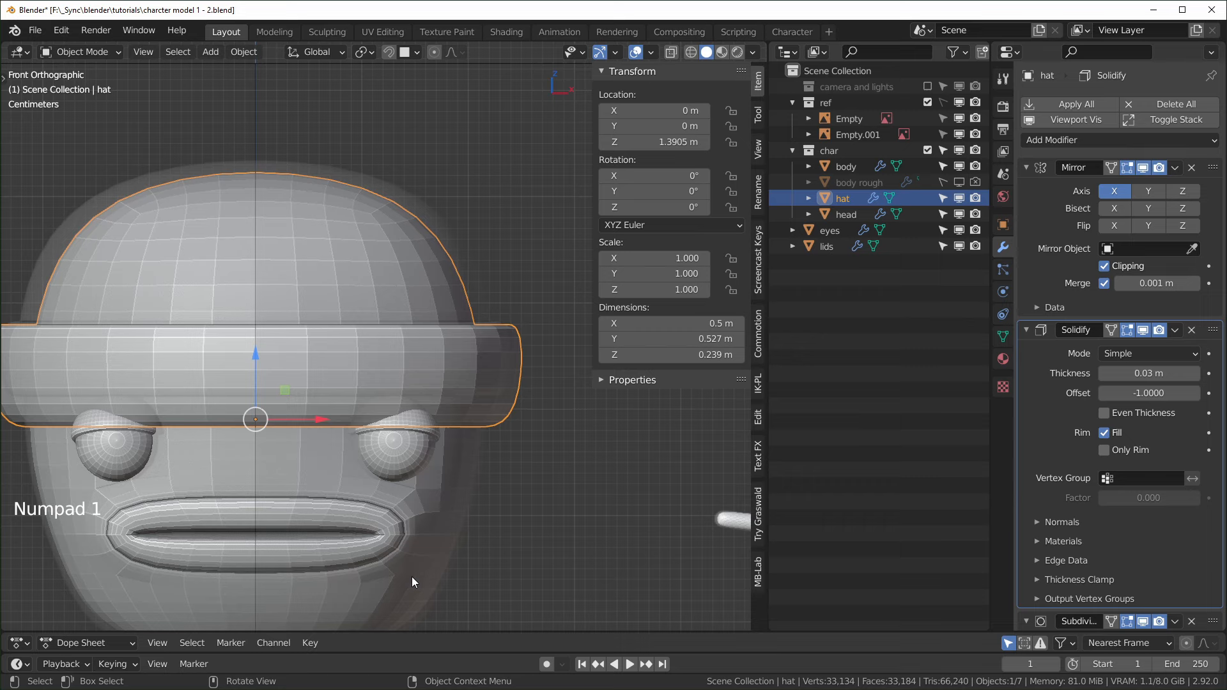
middle_click_drag(259, 483, 458, 457)
key("KP_1")
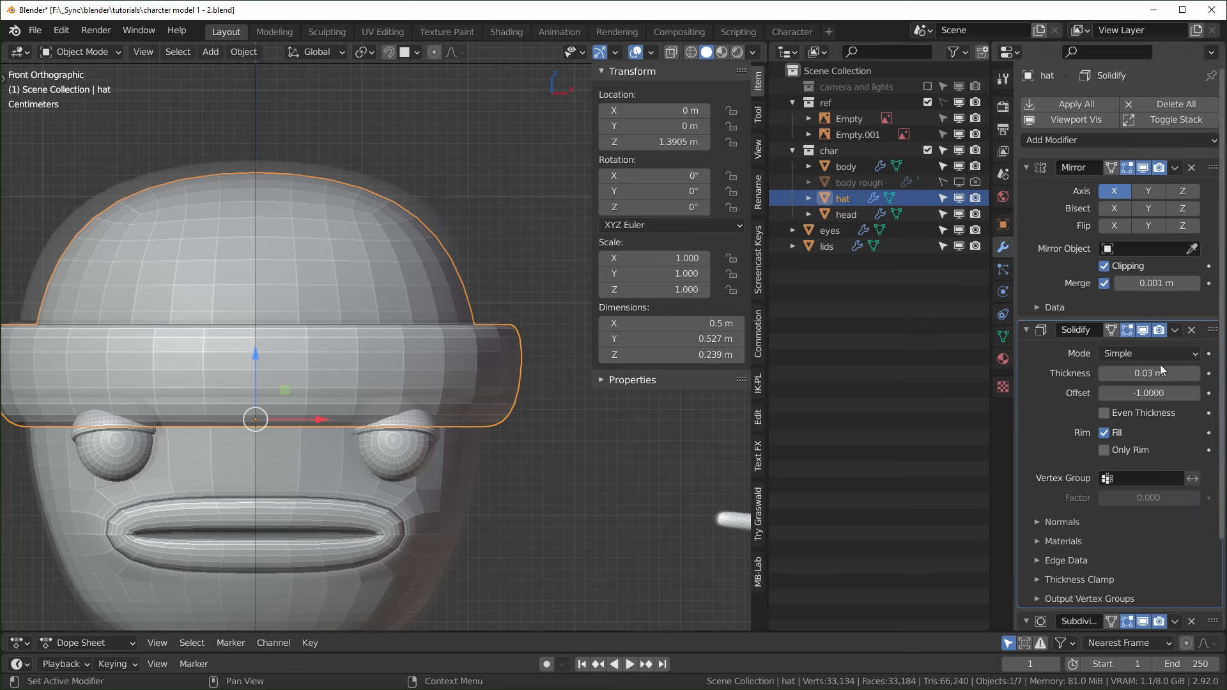
- Set the hat's Solidify offset to 0
left_click_drag(1161, 396, 1098, 395)
left_click(1163, 391)
type(".")
key("Return")
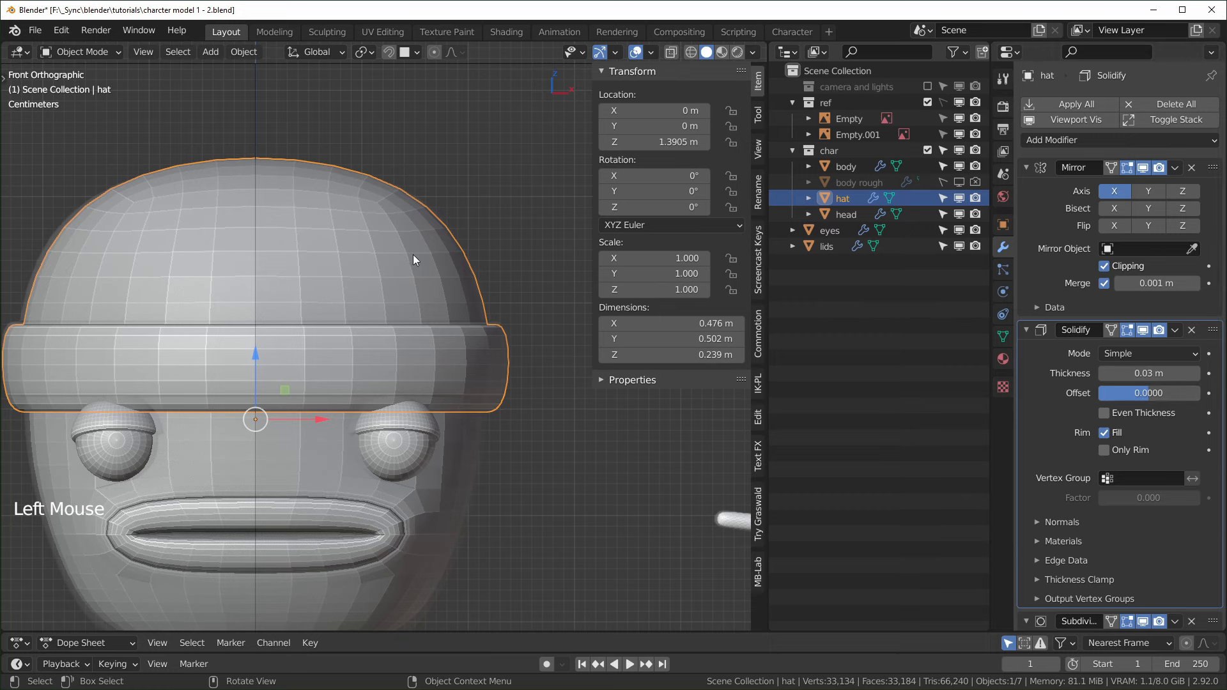
- In the hat's Edit Mode, select the face loop on the brim's underside and try moving it vertically
scroll(549, 477, "up", 2)
middle_click_drag(549, 477, 500, 460, "shift")
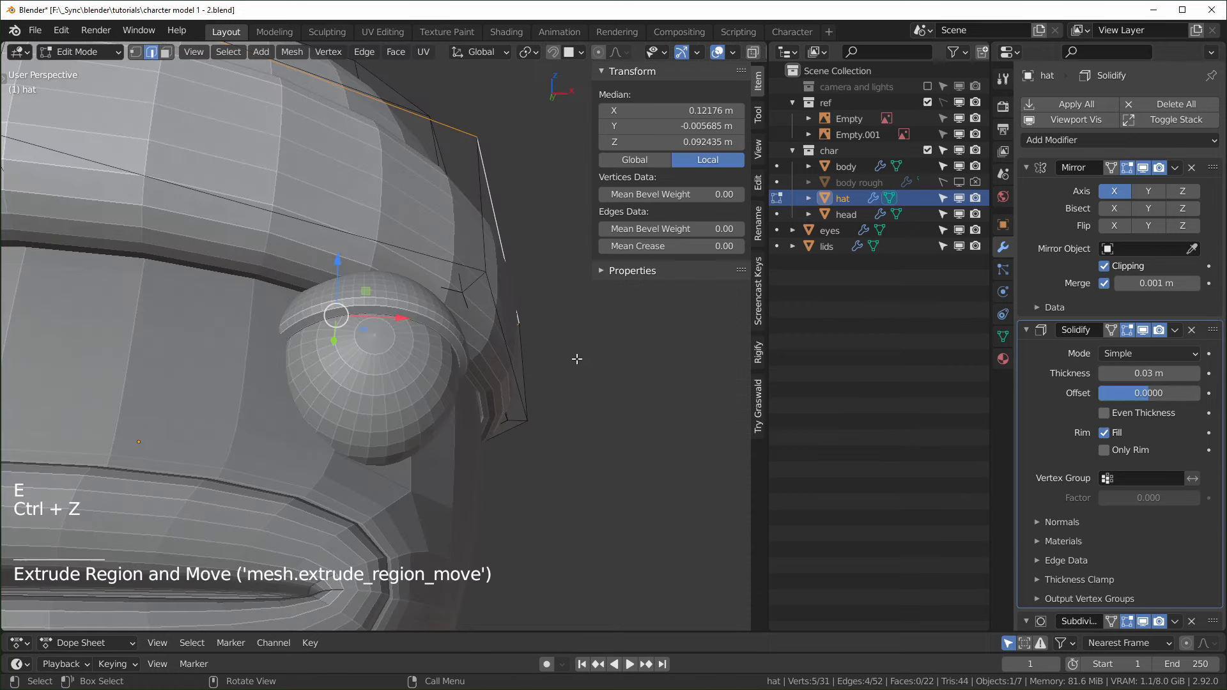
key("3")
left_click(475, 283, "alt")
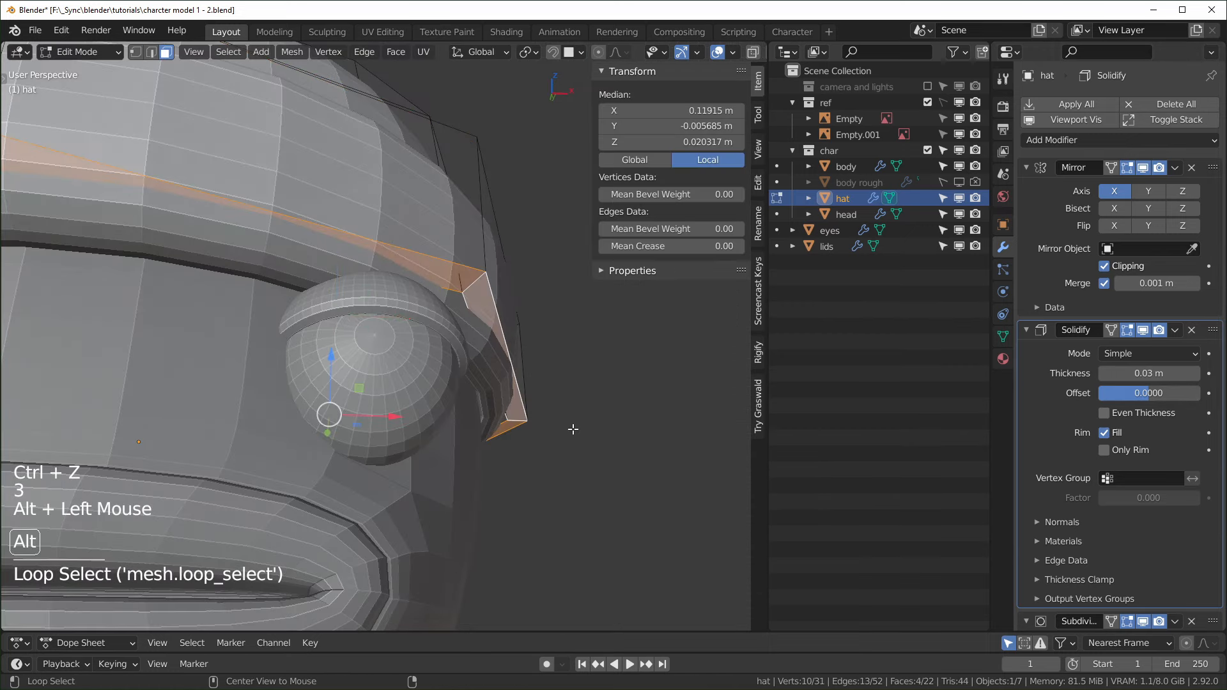
key("KP_1")
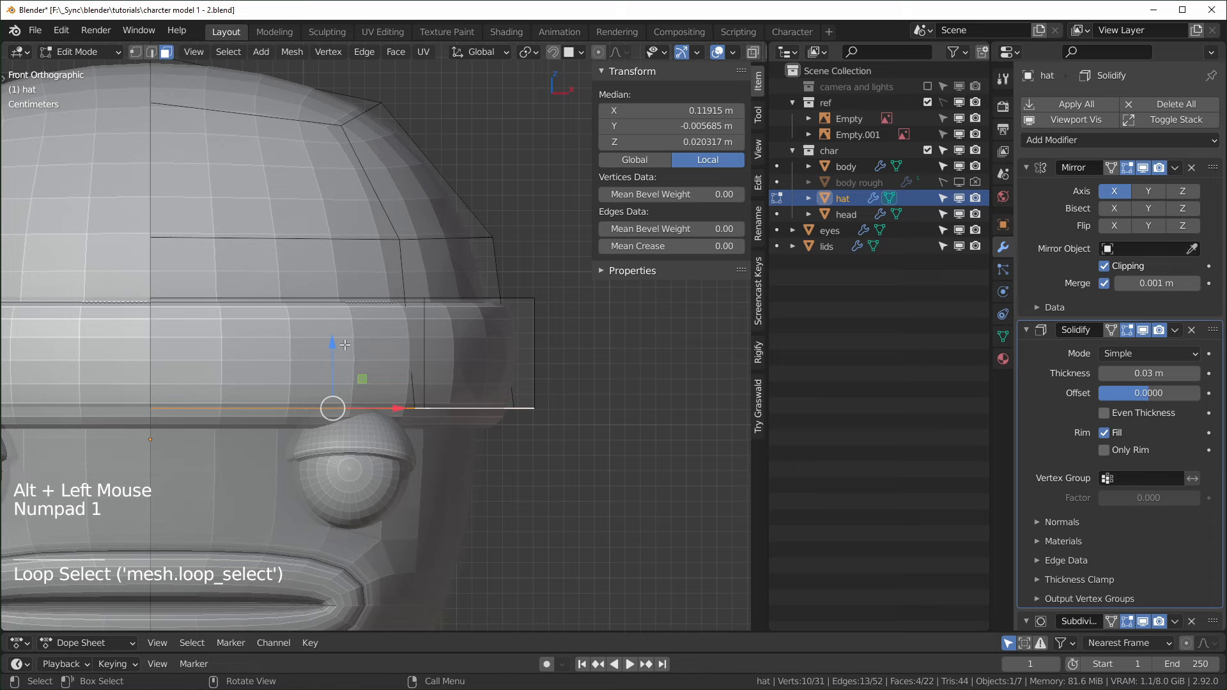
left_click_drag(333, 344, 357, 324)
right_click(357, 324)
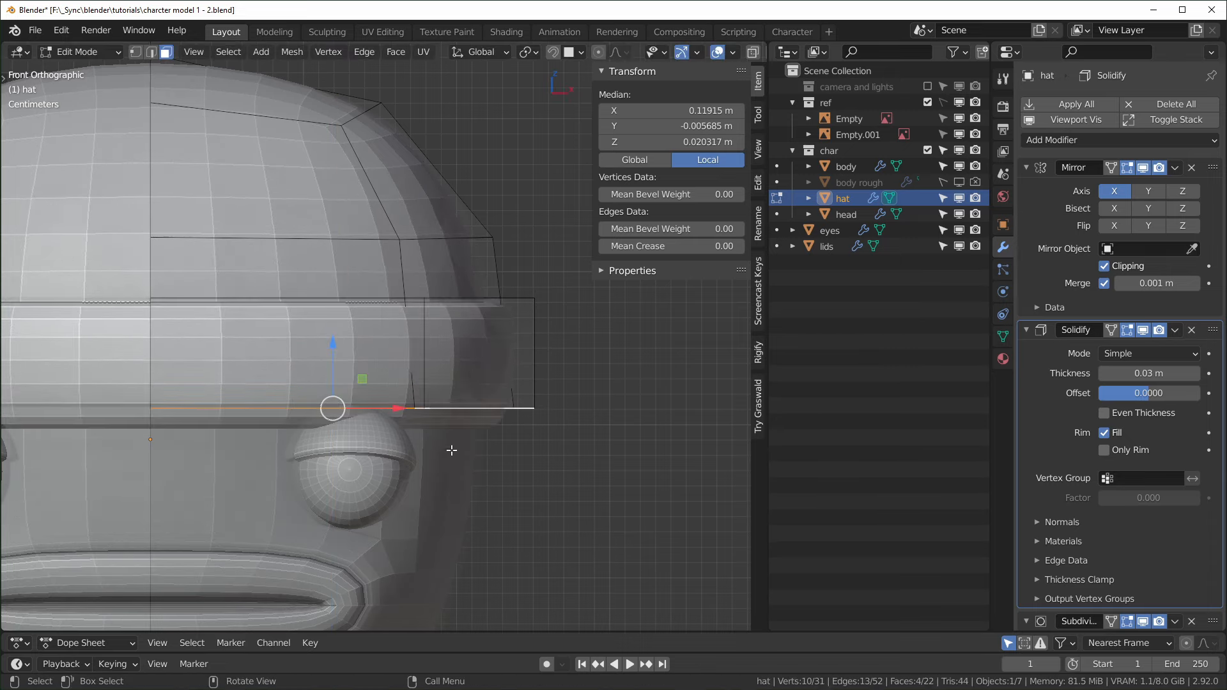
- Turn on X-ray and examine the selected face loop on the brim's underside
middle_click_drag(452, 451, 373, 385)
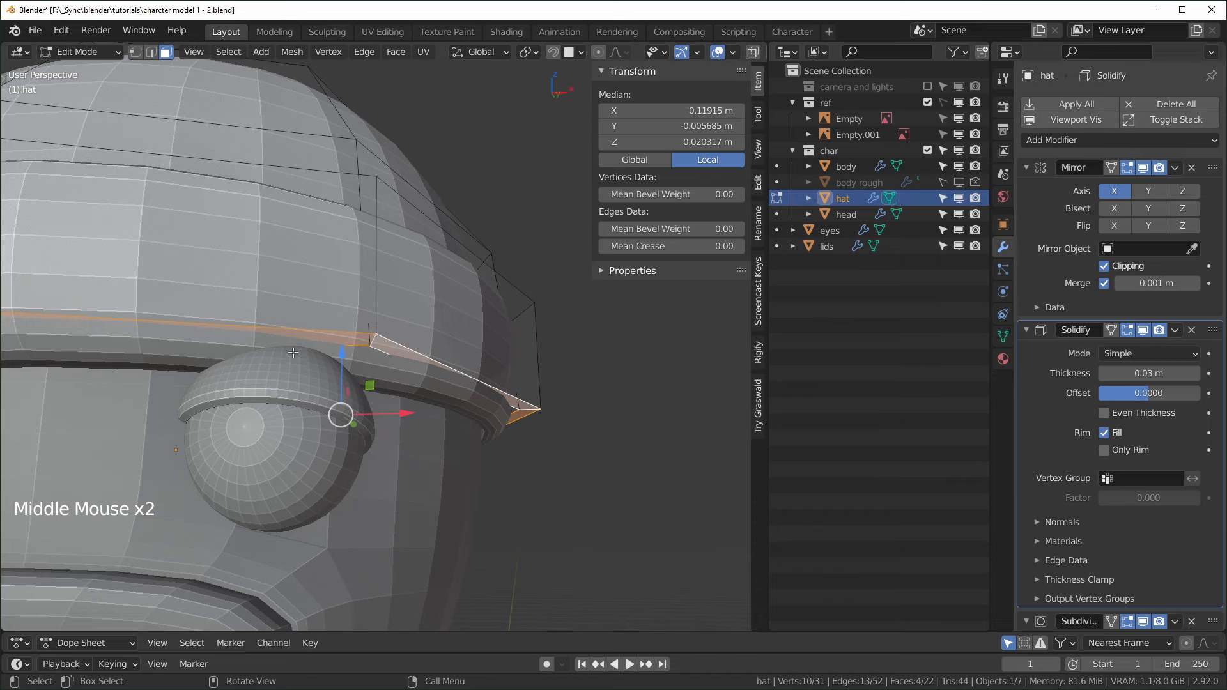
key("alt+z")
middle_click_drag(505, 451, 394, 374)
scroll(554, 486, "up", 2)
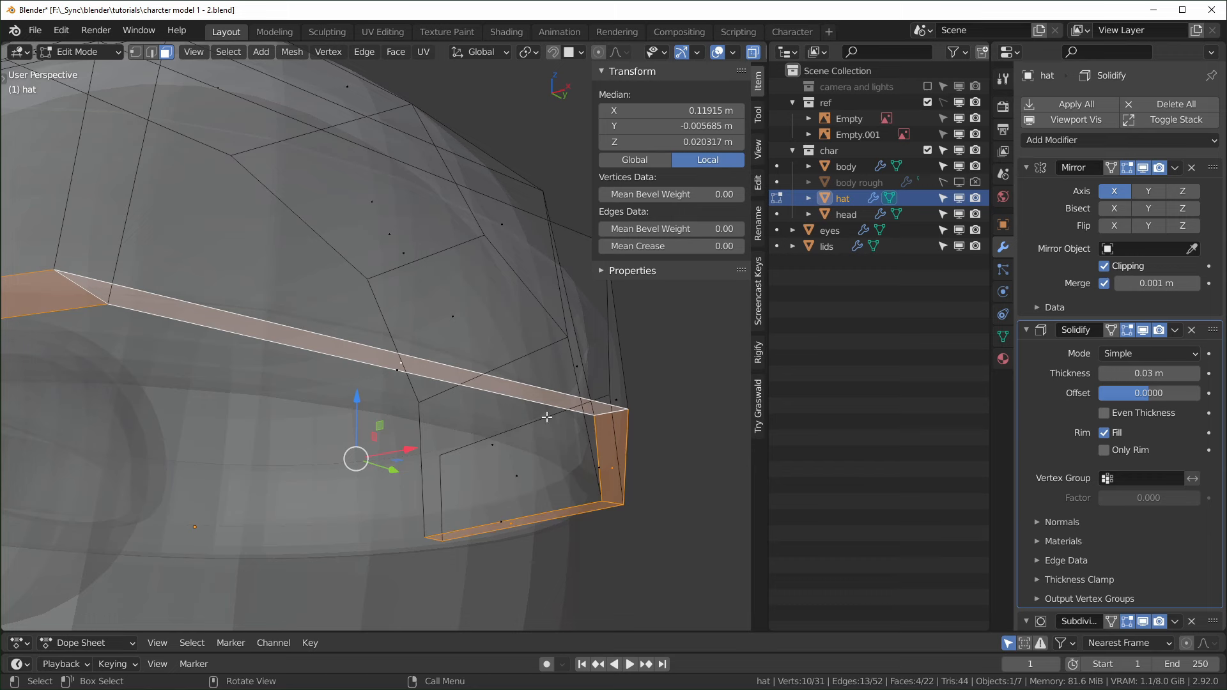
scroll(486, 518, "down", 3)
middle_click_drag(486, 518, 462, 523)
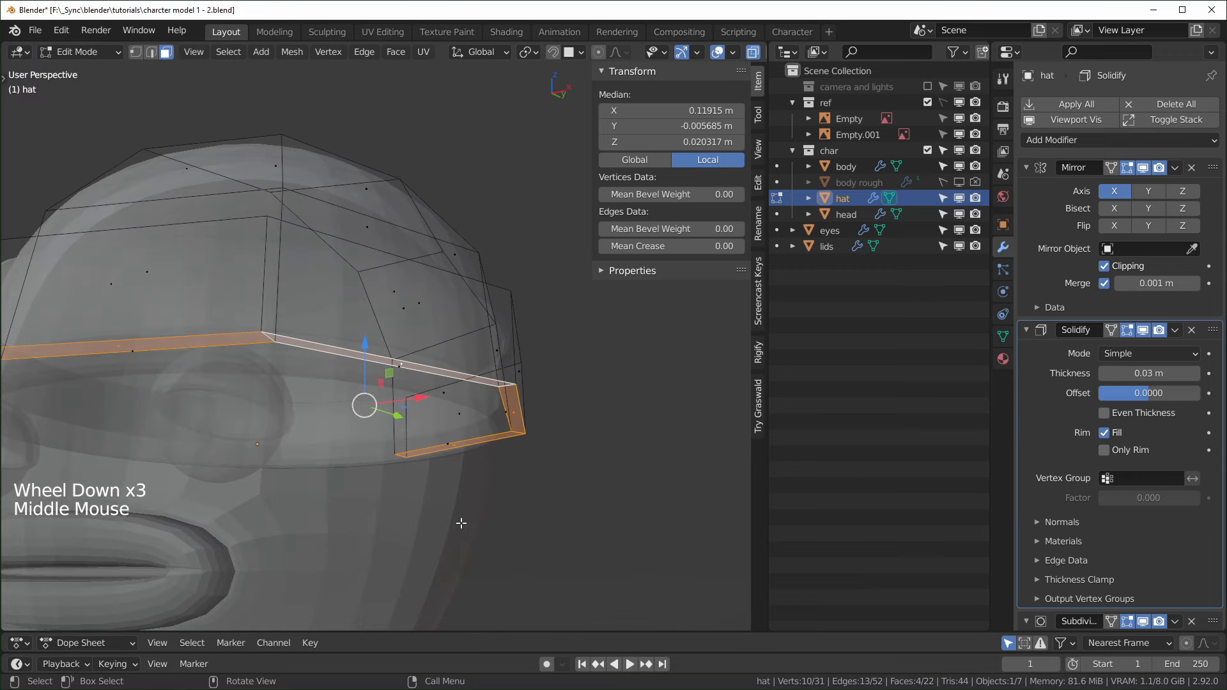
- Select the entire hat mesh and merge its overlapping vertices by distance
key("a")
key("m")
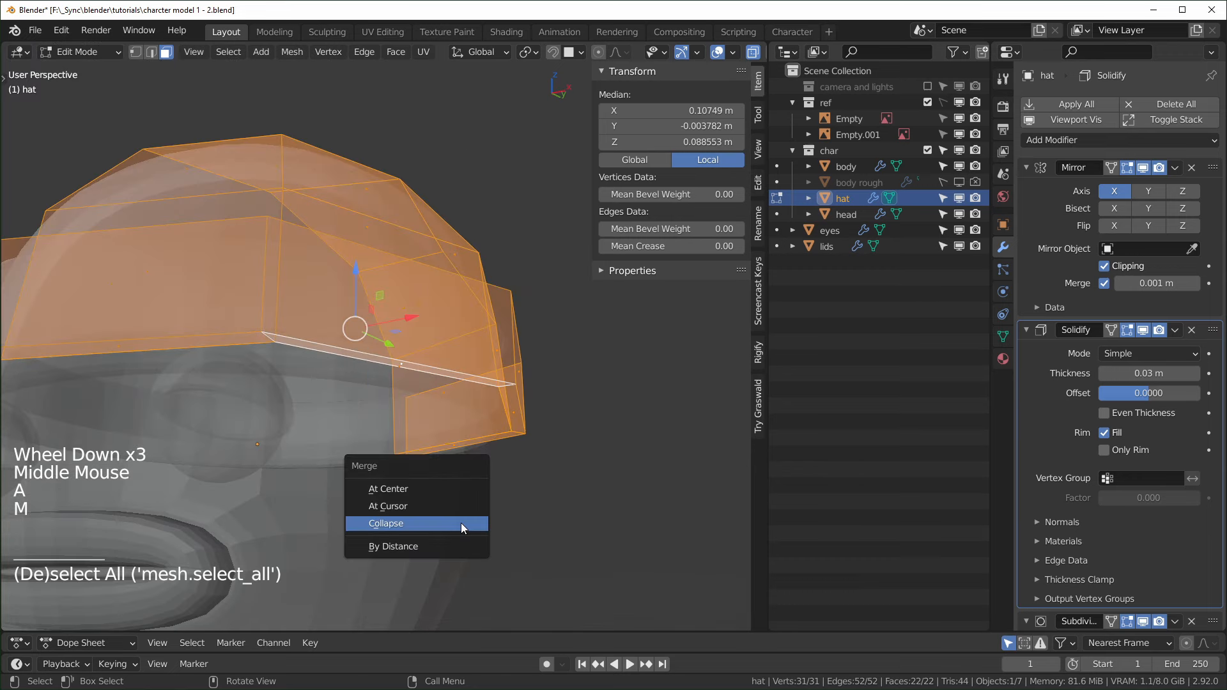
left_click(403, 546)
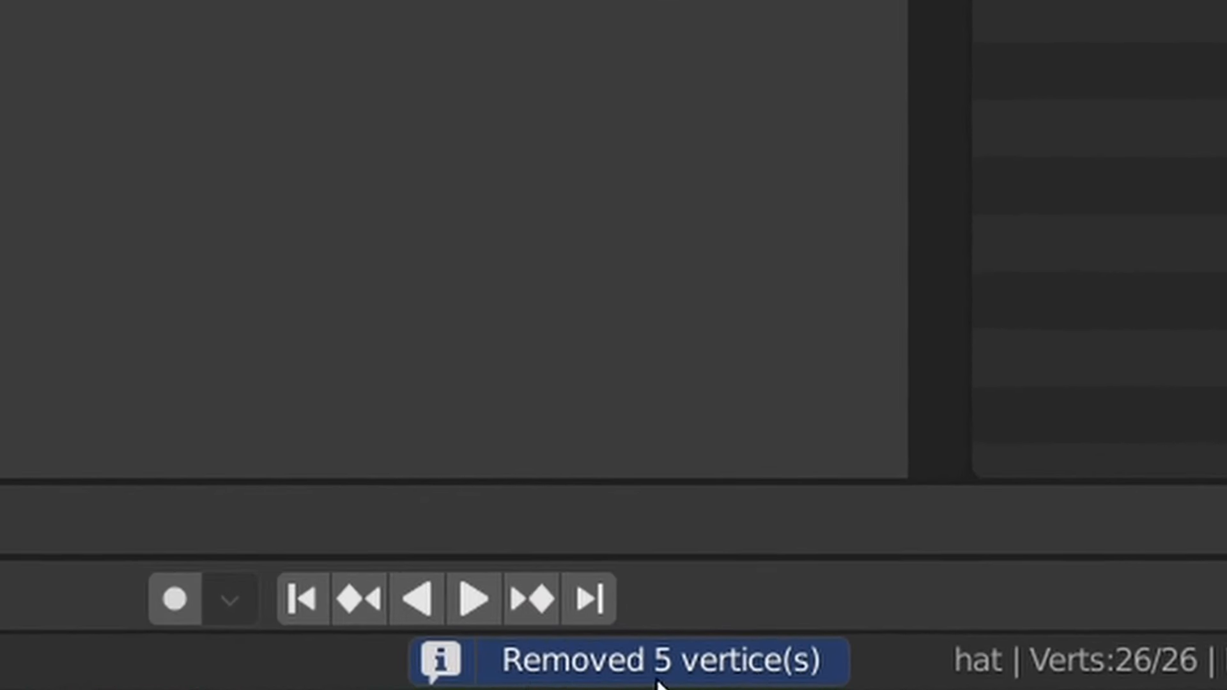
key("KP_Divide")
key("KP_1")
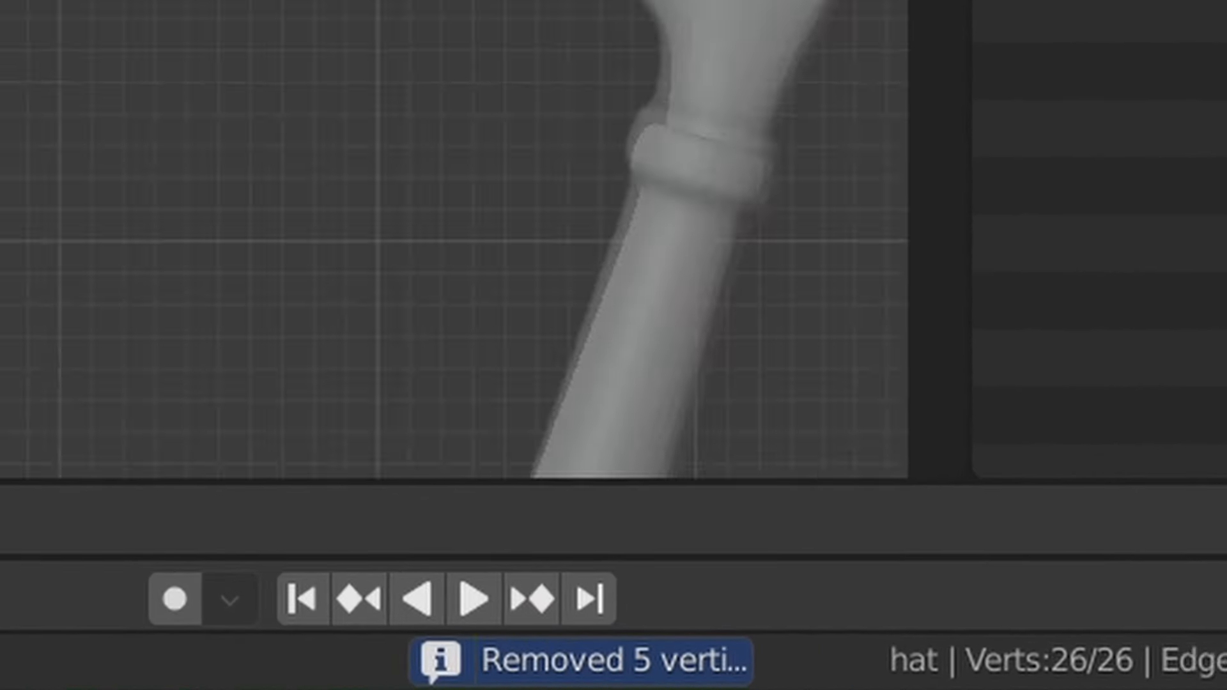
- Turn off X-ray, select the face loop on the brim's underside and raise it to a local Z of about 0.031 m
key("alt+z")
scroll(485, 438, "up", 3)
middle_click_drag(485, 437, 513, 364)
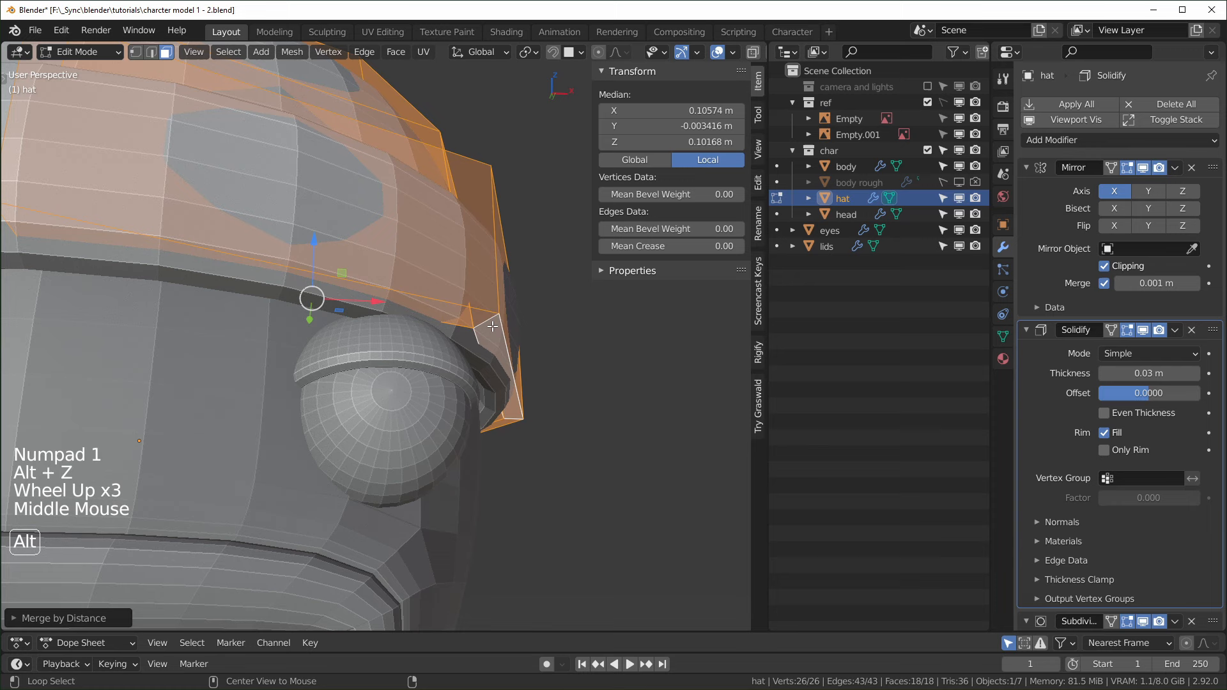
left_click(492, 326, "alt")
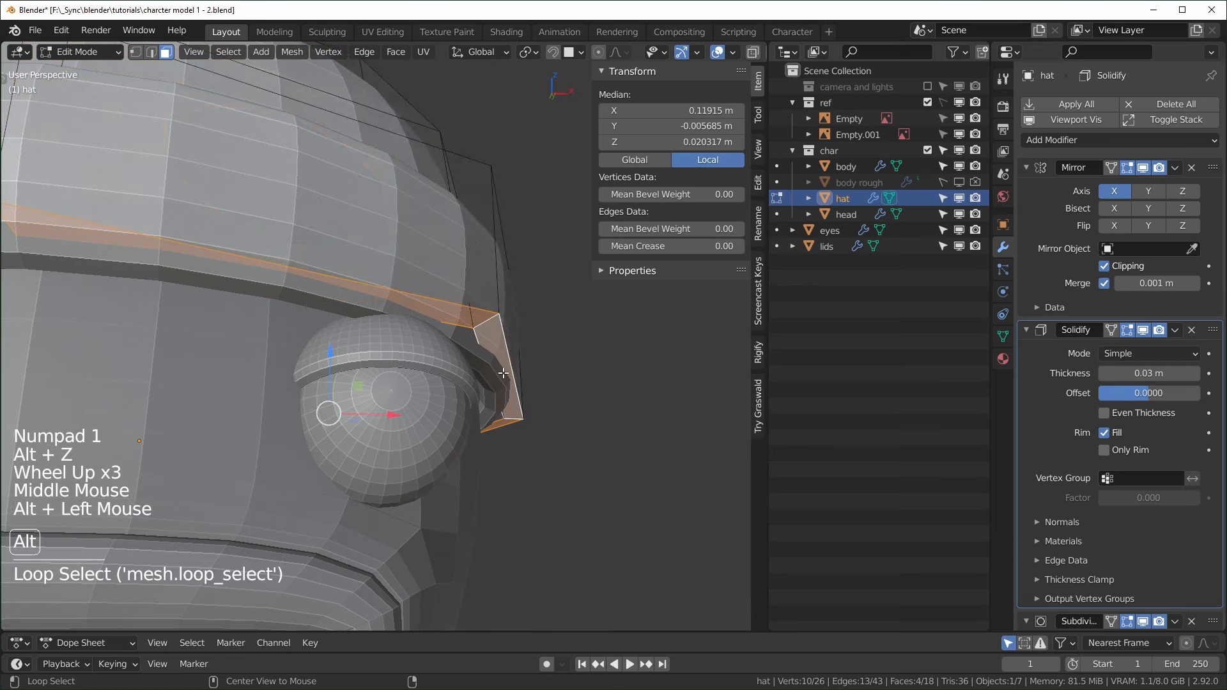
key("KP_1")
left_click_drag(332, 348, 339, 323)
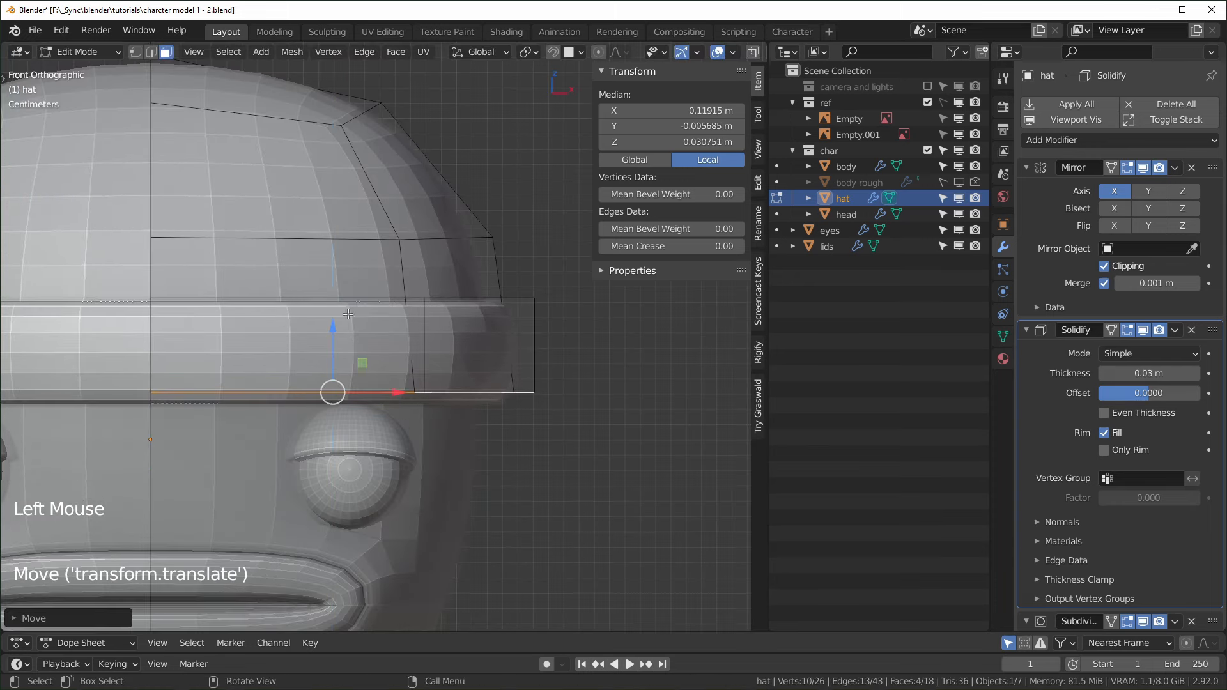
- Select the brim's upper outer edge loop, raise it to a local Z of about 0.094 m and leave Edit Mode
middle_click_drag(528, 298, 508, 336)
left_click(509, 336, "alt")
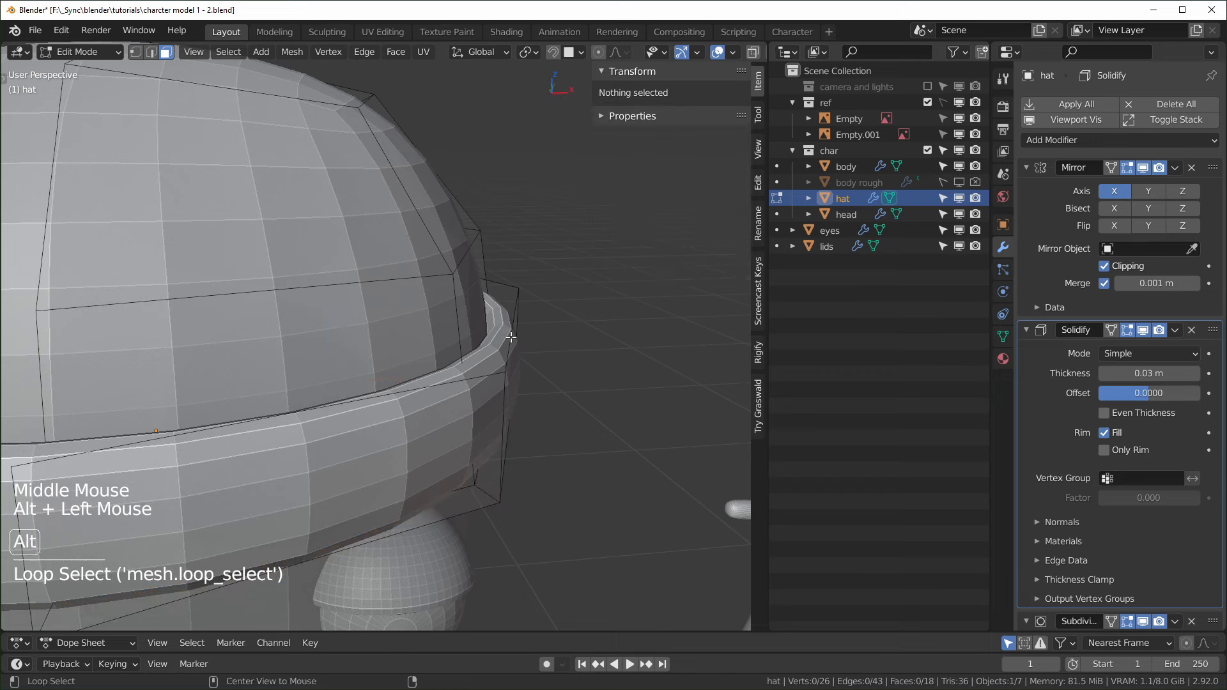
key("2")
left_click(510, 337, "alt")
key("KP_1")
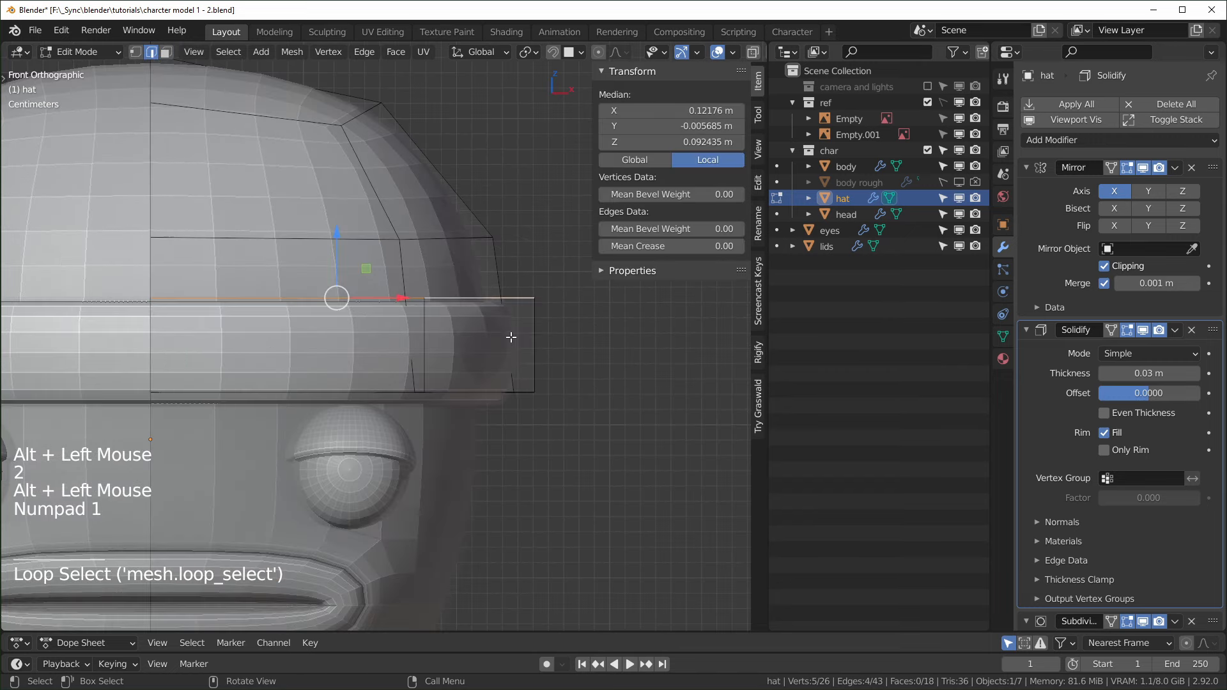
left_click_drag(344, 236, 369, 229)
scroll(582, 392, "down", 4)
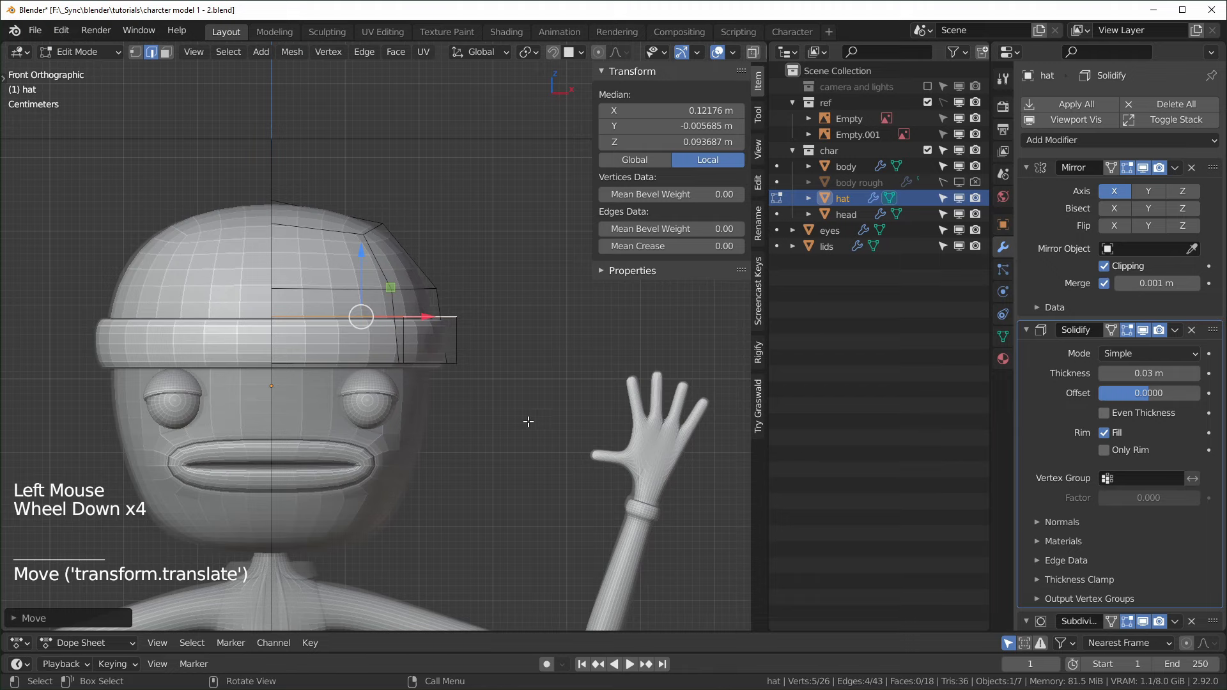
key("Tab")
- Examine the hat's proportions on the whole character from several angles and distances
middle_click_drag(528, 422, 477, 435)
middle_click_drag(381, 489, 82, 350, "shift")
scroll(397, 374, "down", 4)
middle_click_drag(432, 427, 420, 322, "shift")
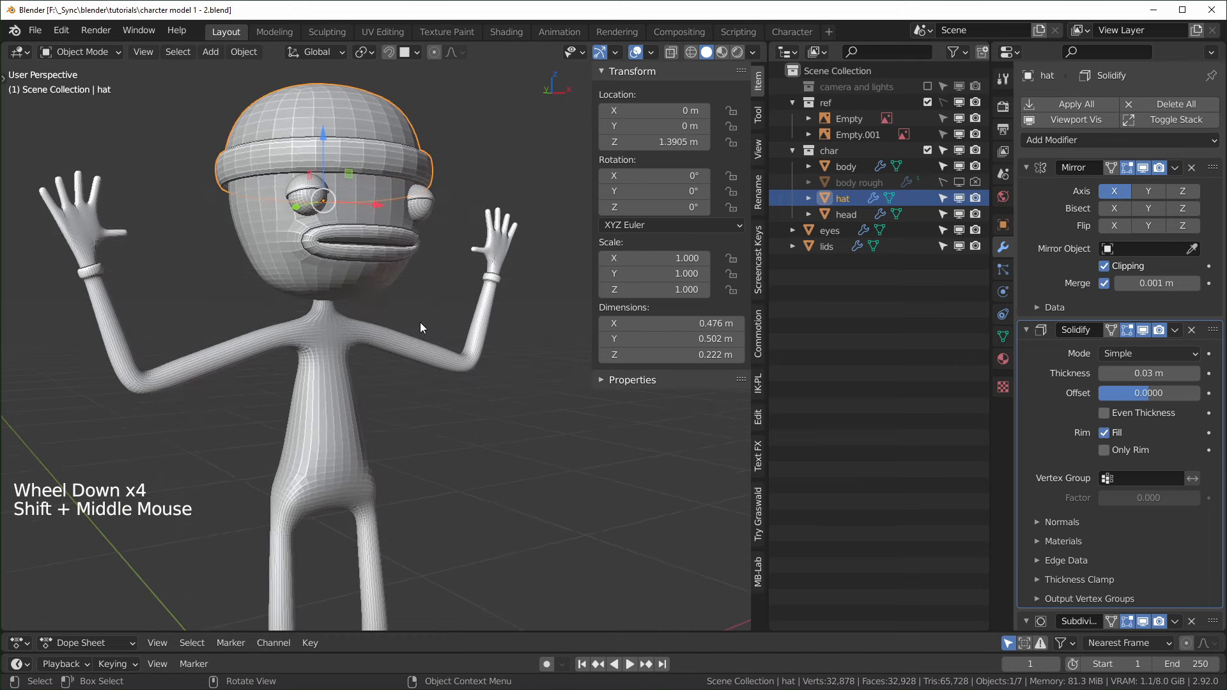
middle_click_drag(438, 410, 423, 444)
scroll(433, 412, "down", 1)
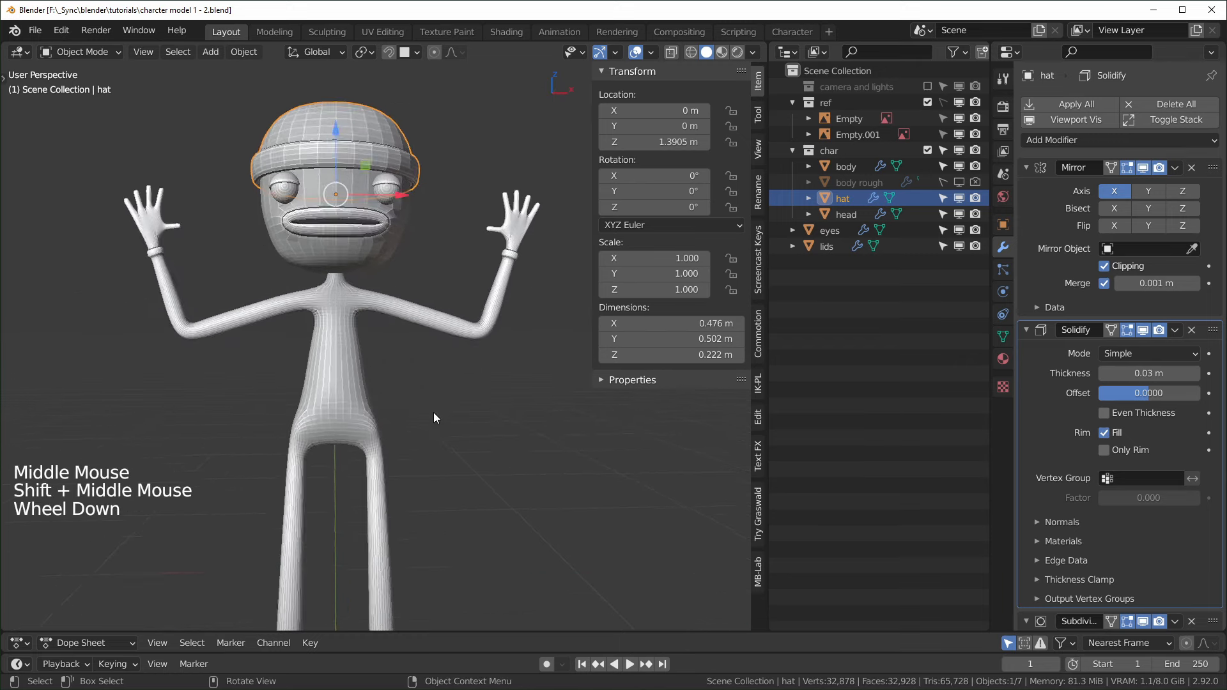
scroll(320, 524, "down", 2)
scroll(404, 517, "up", 3)
middle_click_drag(404, 518, 384, 357, "shift")
- Try duplicating the upper torso and upper arm geometry of the body mesh, undoing the copy and leaving Edit Mode
left_click(479, 414)
left_click(401, 382)
key("Tab")
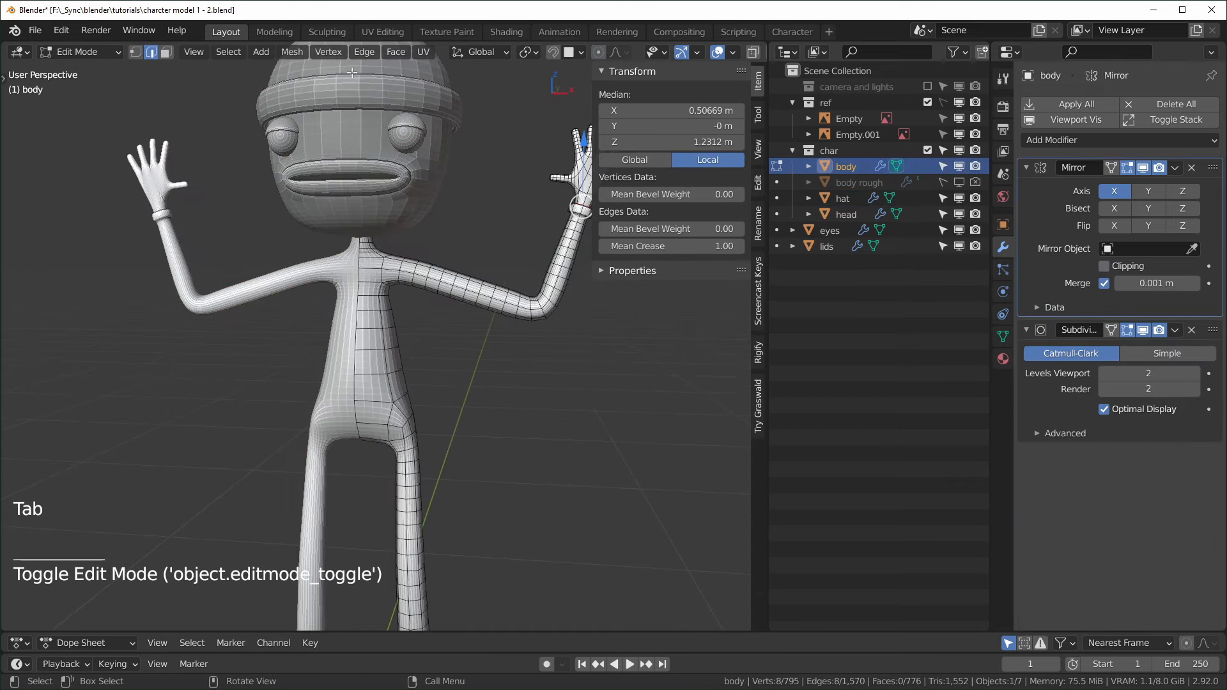
left_click_drag(316, 238, 495, 390)
key("shift+d")
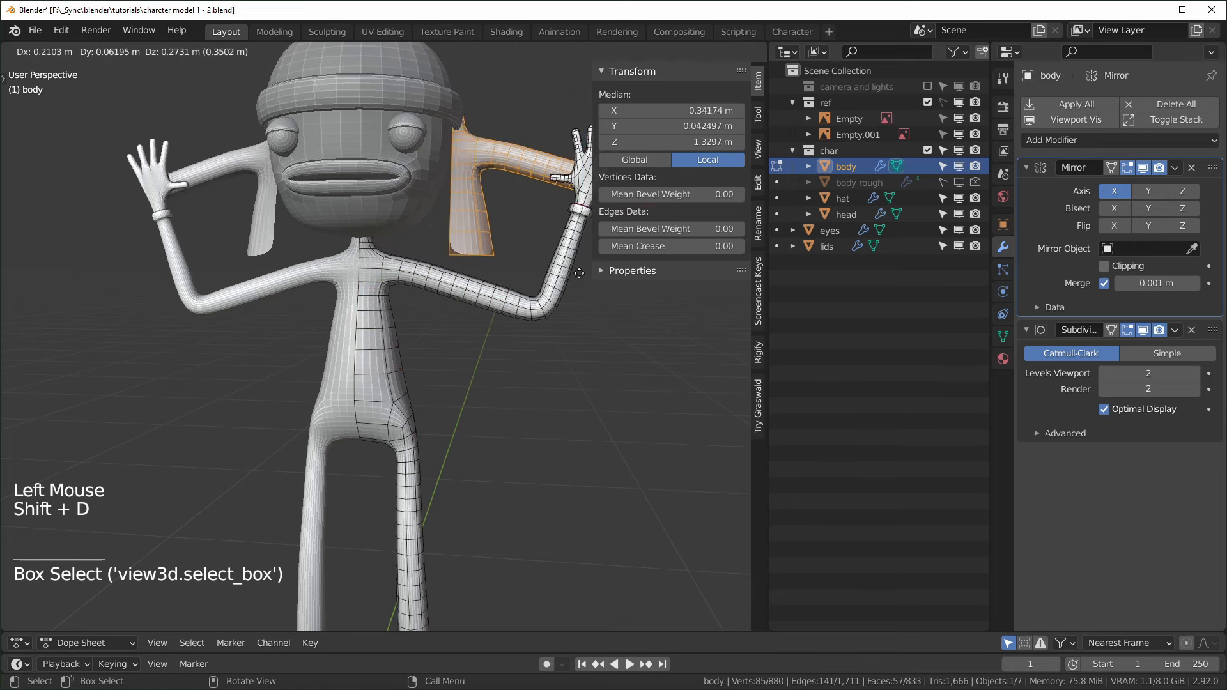
key("ctrl+z")
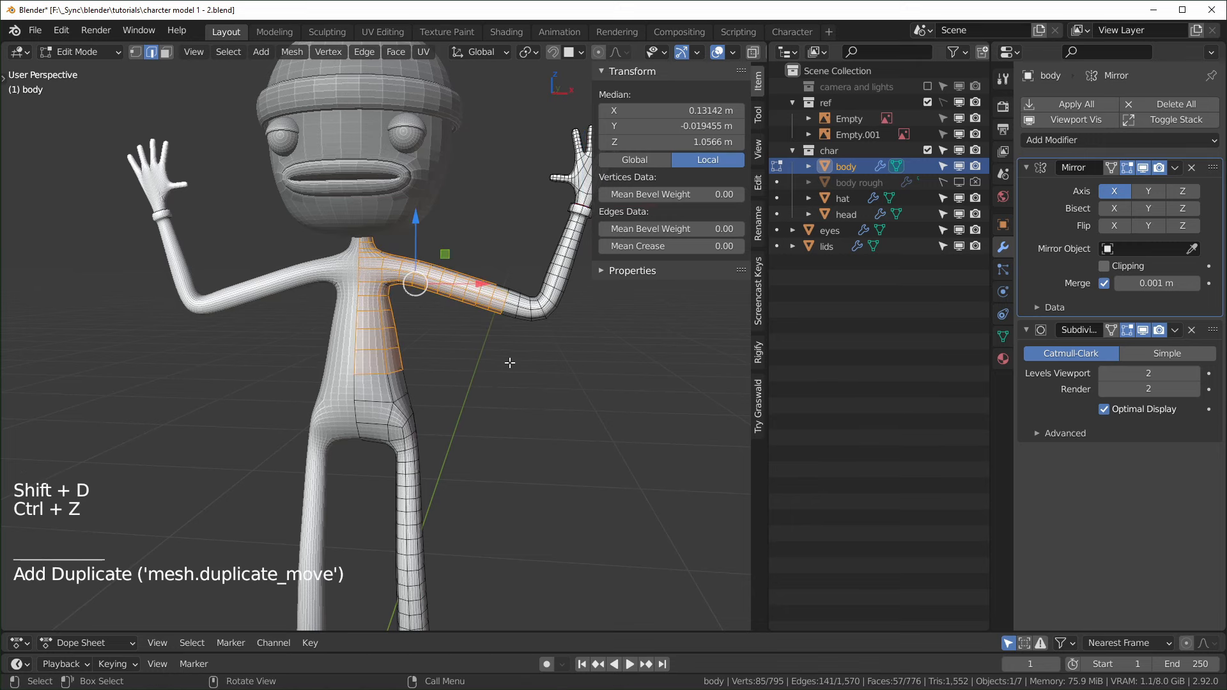
key("Tab")
- Deselect the body, add a cube mesh and give it a level 4 subdivision surface
middle_click_drag(483, 392, 485, 404)
scroll(485, 409, "down", 3)
left_click(539, 445)
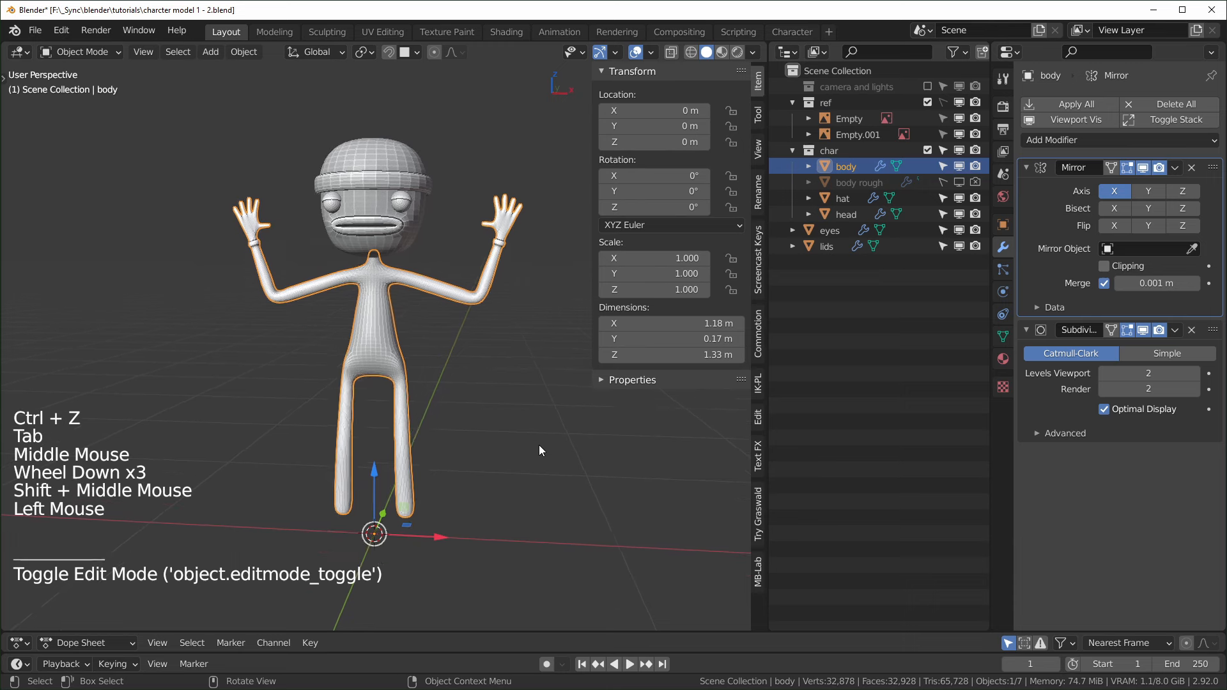
key("shift+a")
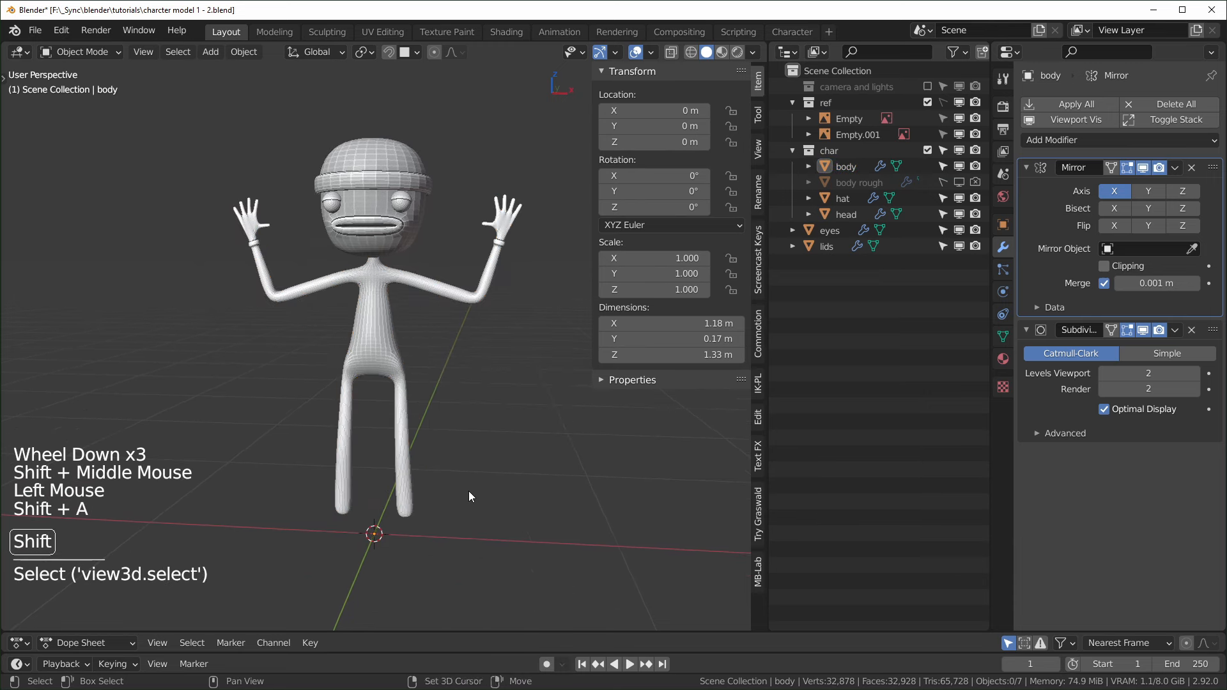
key("shift+a")
mouse_move(469, 491)
key("m")
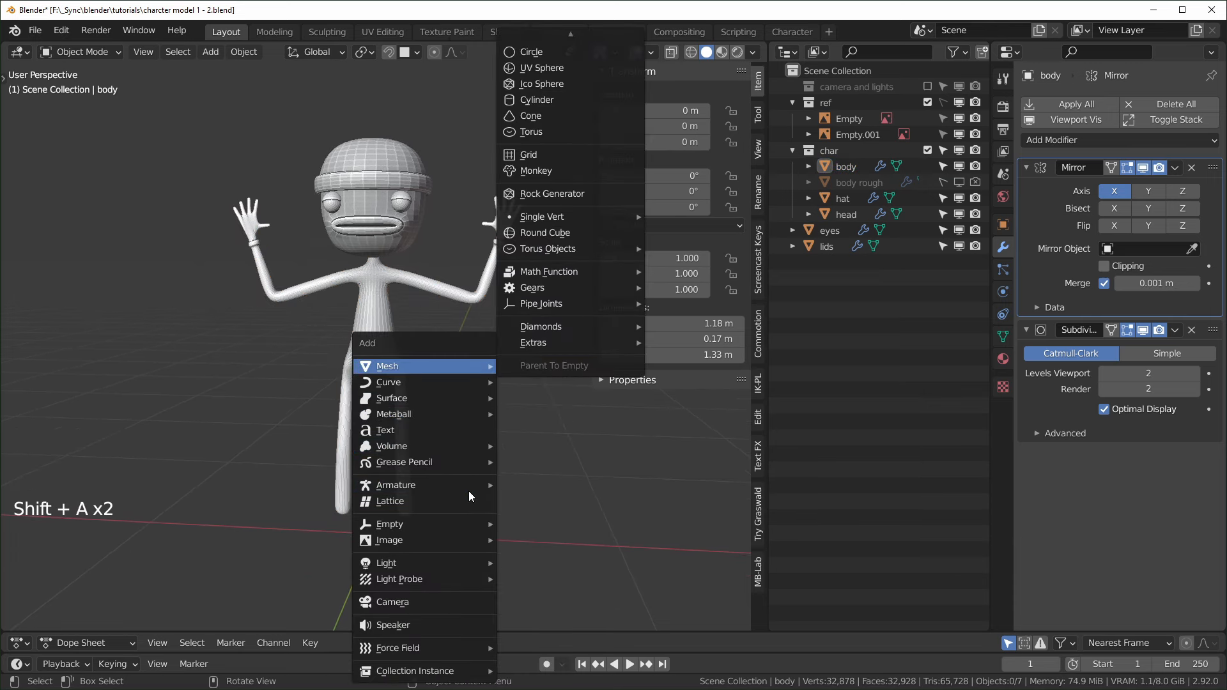
key("c")
scroll(462, 523, "down", 3)
scroll(463, 523, "up", 2)
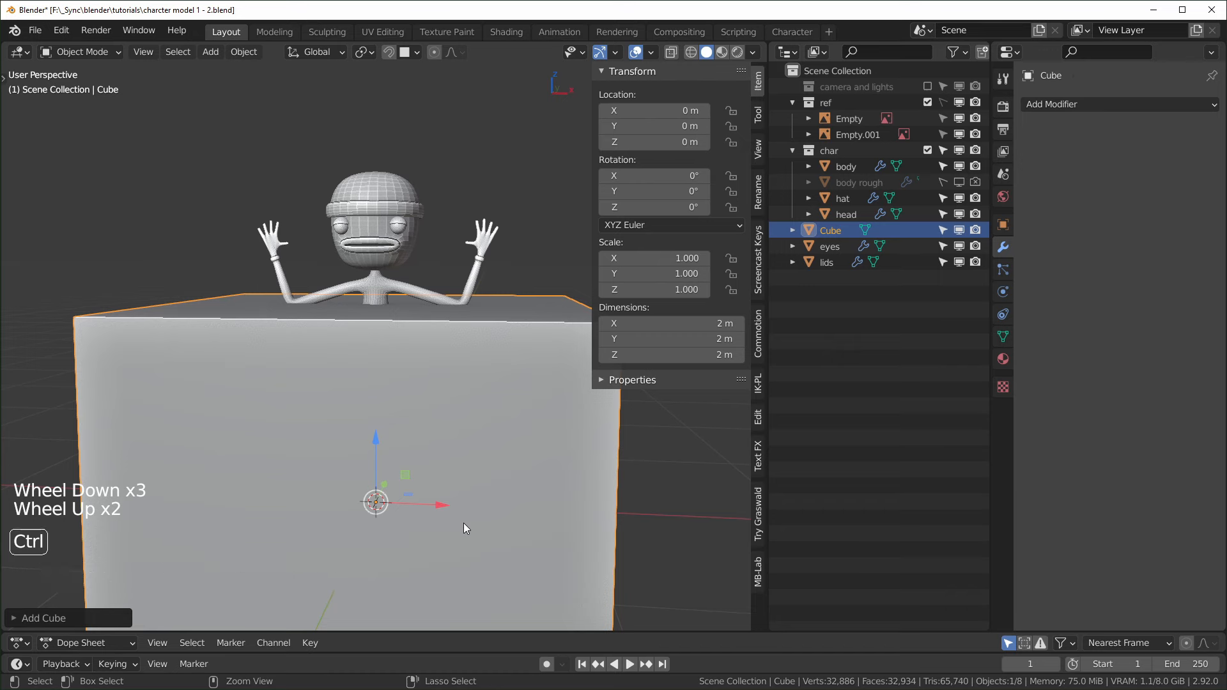
key("ctrl+4")
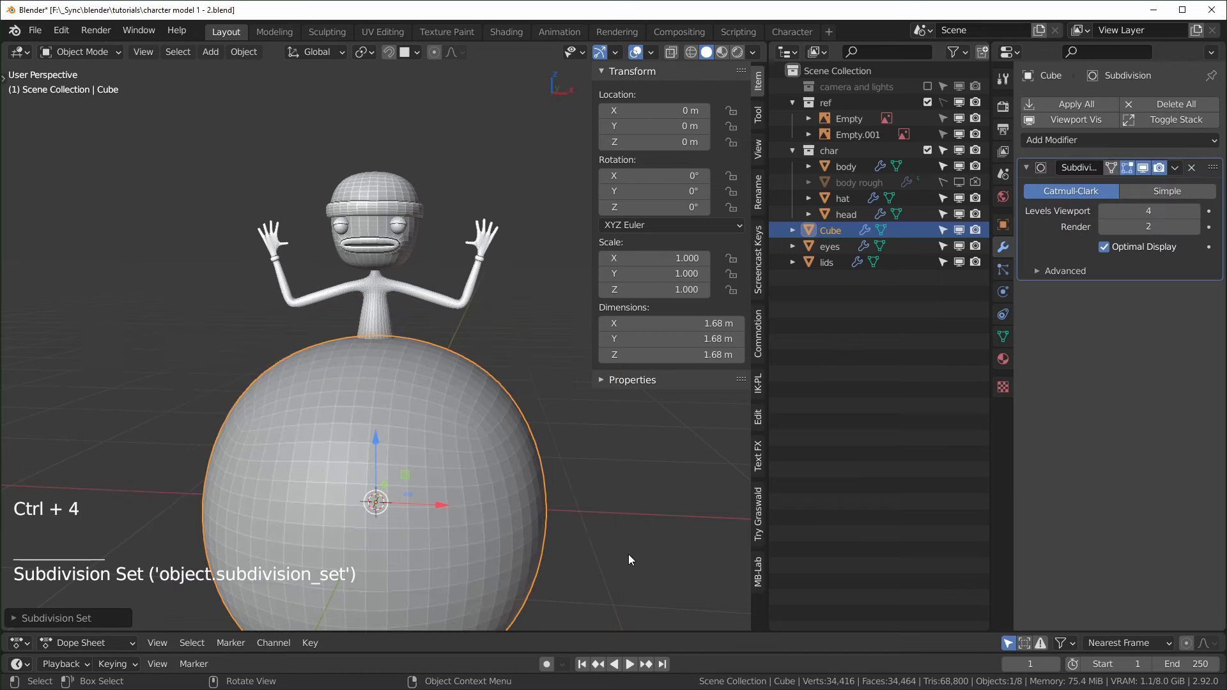
- In front view, scale the cube to about 0.367 and raise it to about Z 0.853 m around the torso
key("KP_1")
key("s")
left_click(476, 517)
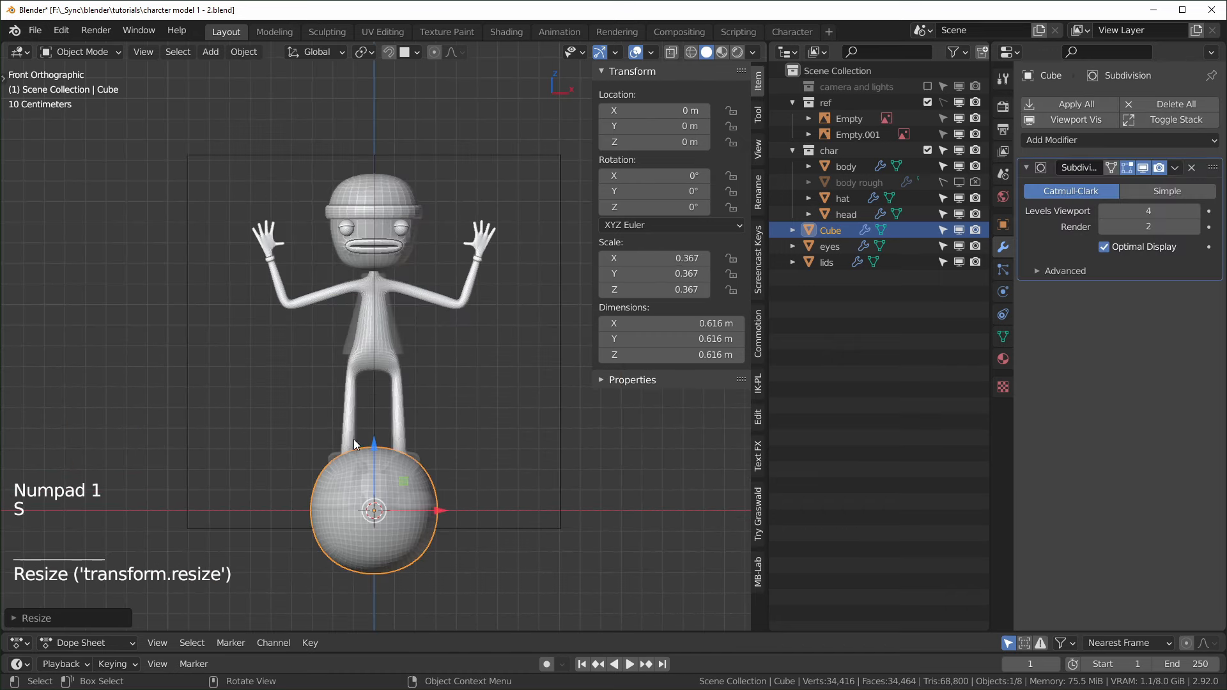
left_click_drag(403, 465, 403, 288)
scroll(404, 291, "up", 5)
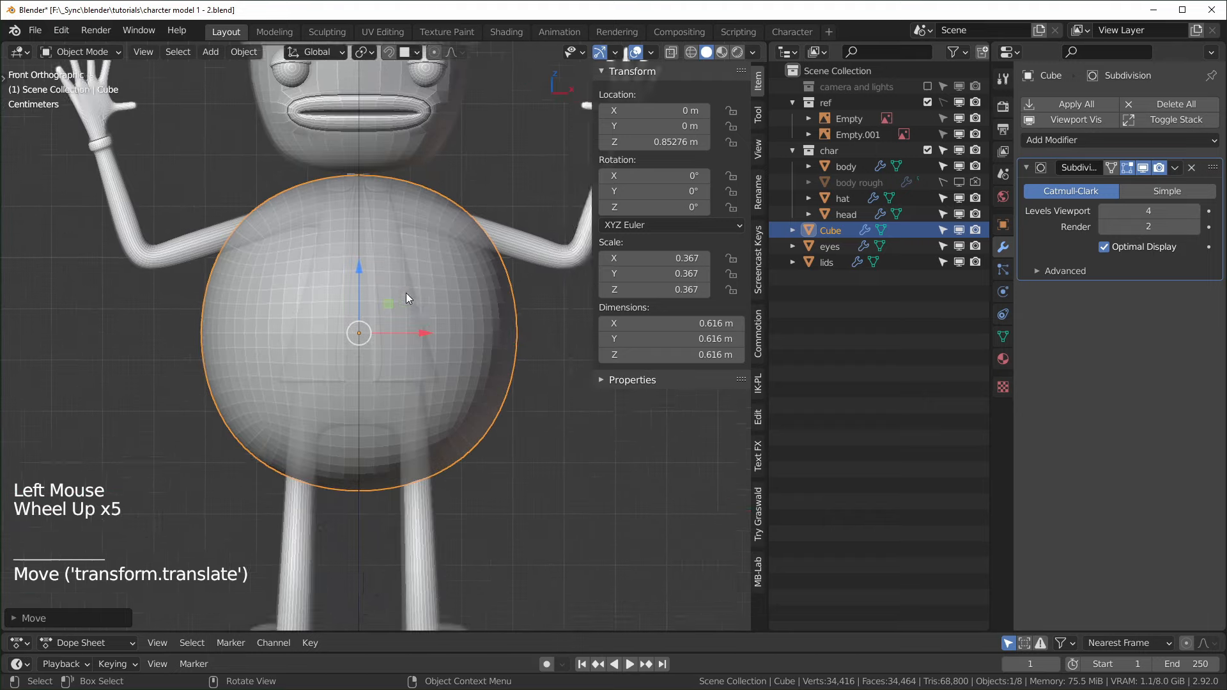
middle_click_drag(406, 293, 440, 313, "shift")
- In Edit Mode, delete the cube's top and bottom faces
key("Tab")
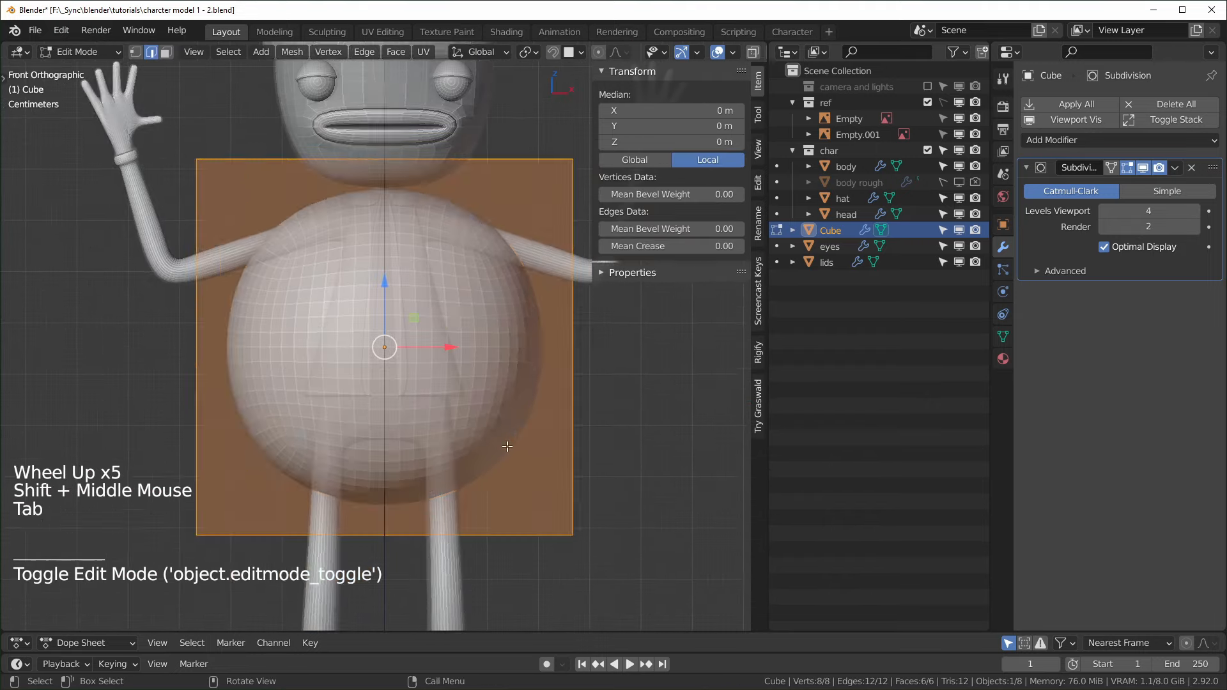
middle_click_drag(553, 455, 446, 430)
scroll(386, 232, "down", 3)
key("3")
left_click(386, 232)
left_click(447, 430, "shift")
key("x")
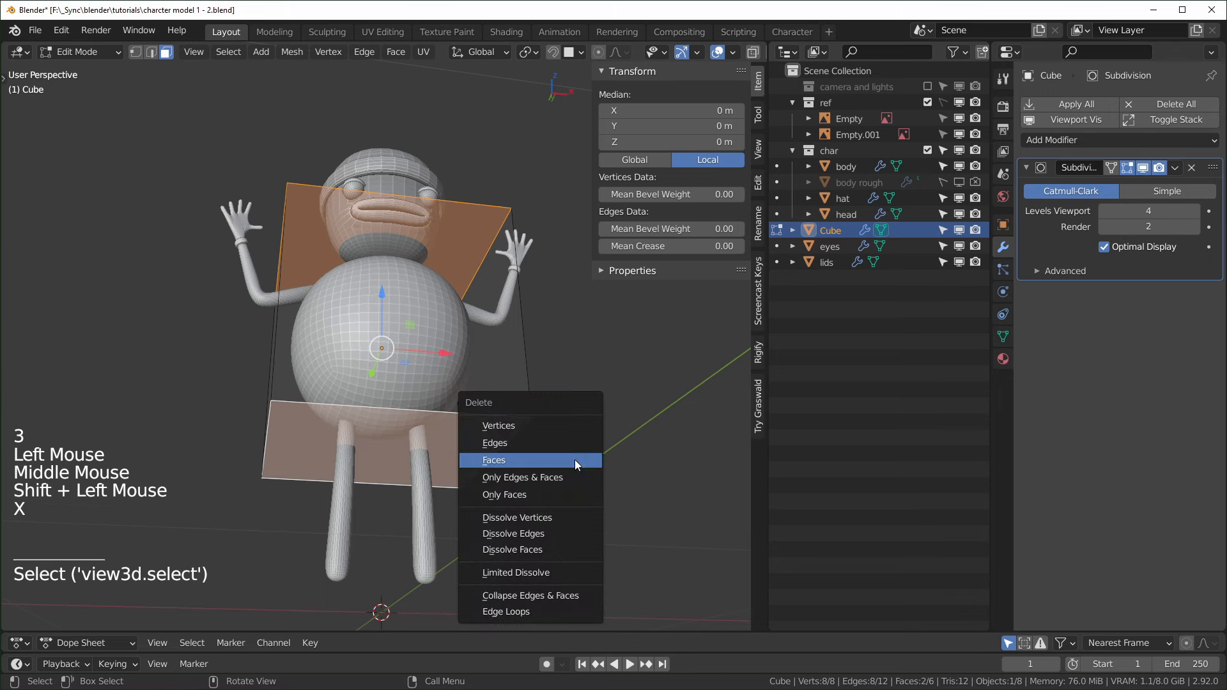
left_click(559, 452)
middle_click_drag(434, 400, 417, 328)
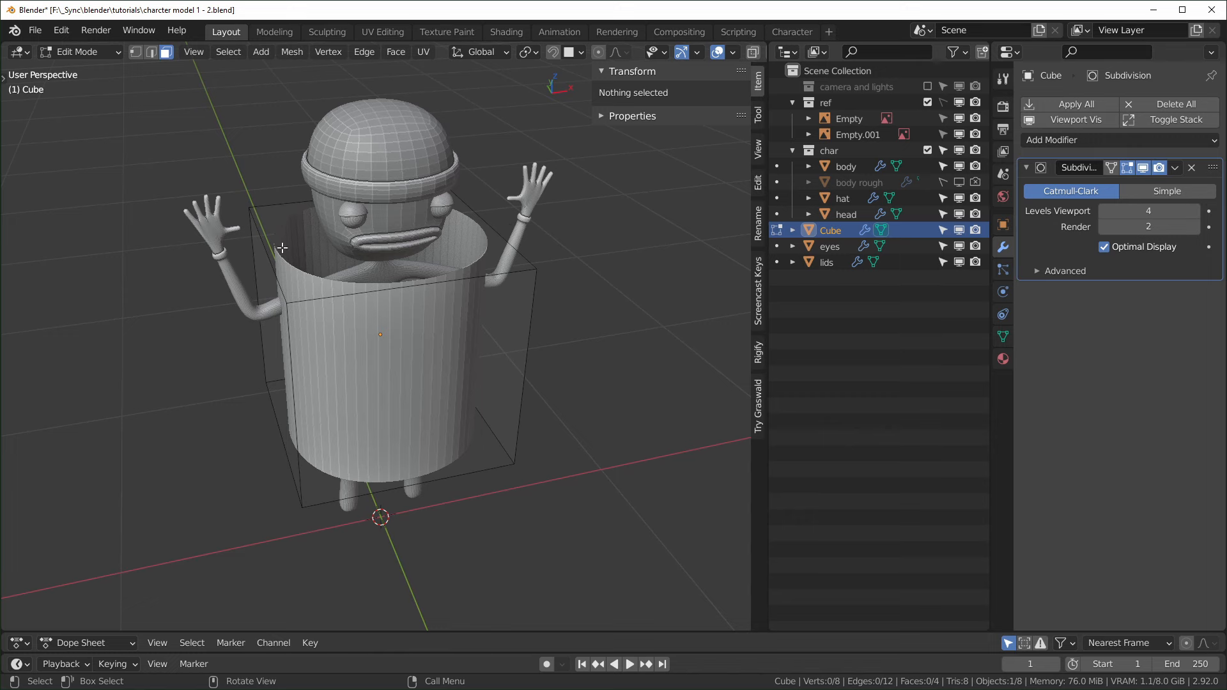
- Add a centred vertical loop cut to the cube's front face
scroll(339, 295, "up", 2)
middle_click_drag(338, 295, 472, 384)
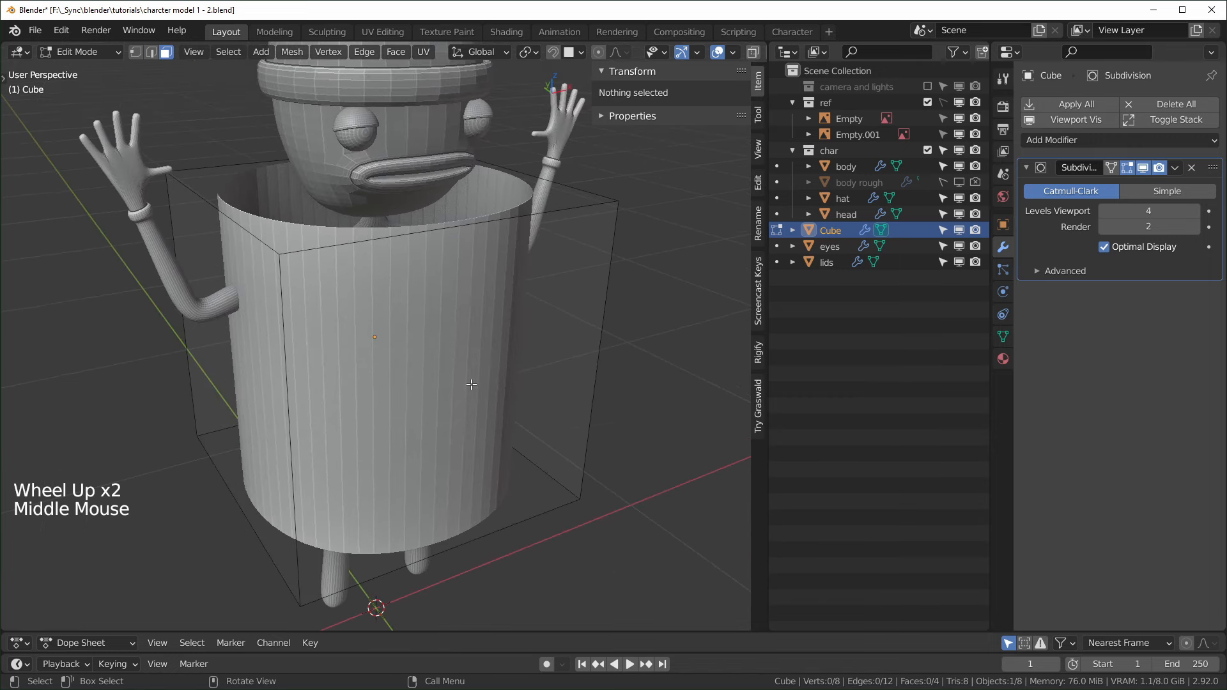
key("ctrl+r")
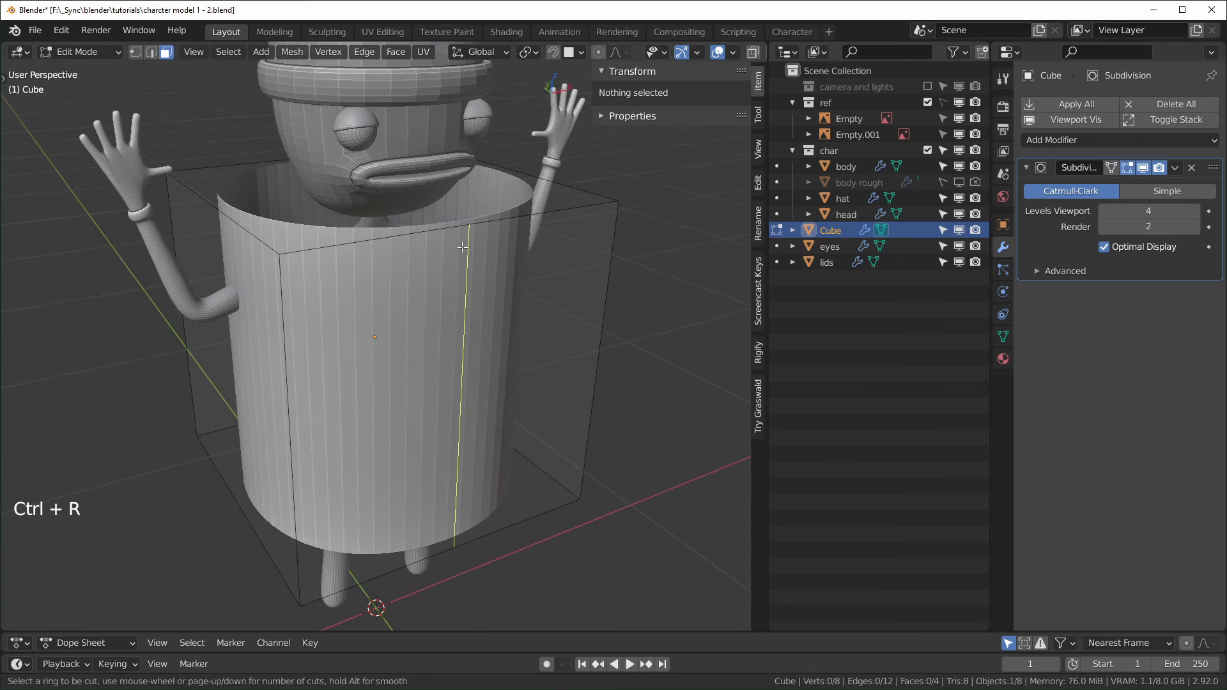
left_click(463, 247)
right_click(458, 249)
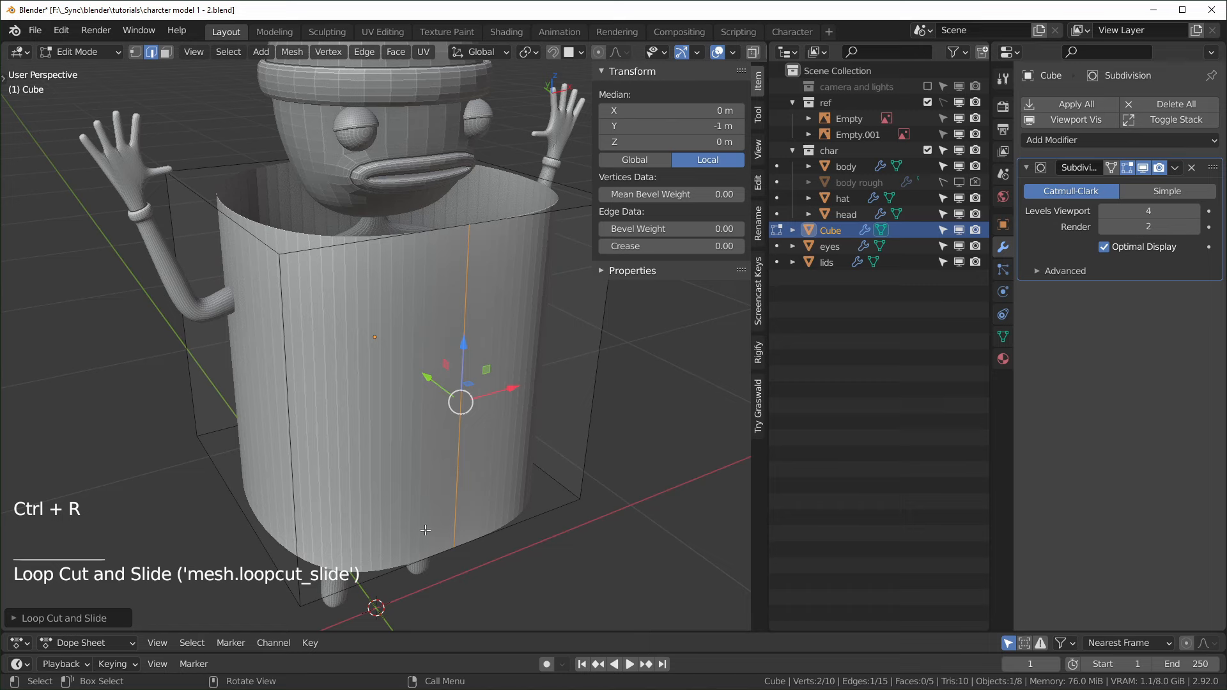
- Bevel the front centre edge into a narrow vertical strip and delete its face to open the garment's front
middle_click_drag(426, 530, 194, 522)
middle_click_drag(428, 461, 225, 436)
key("ctrl+b")
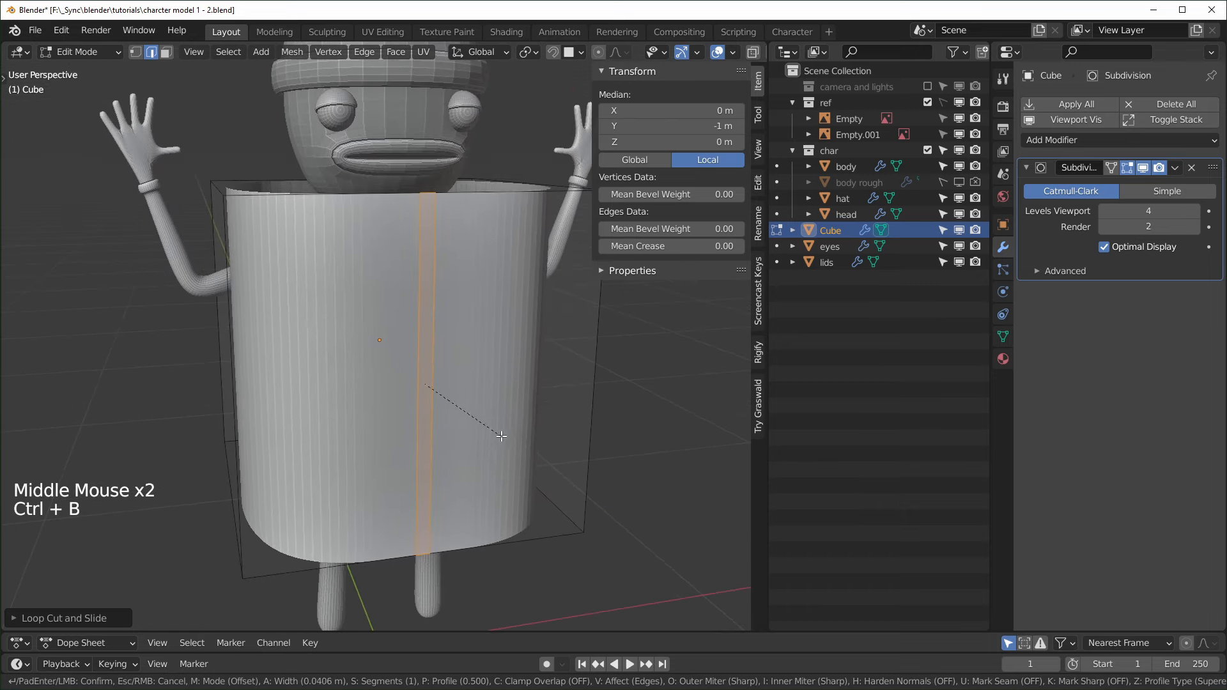
left_click(511, 441)
key("x")
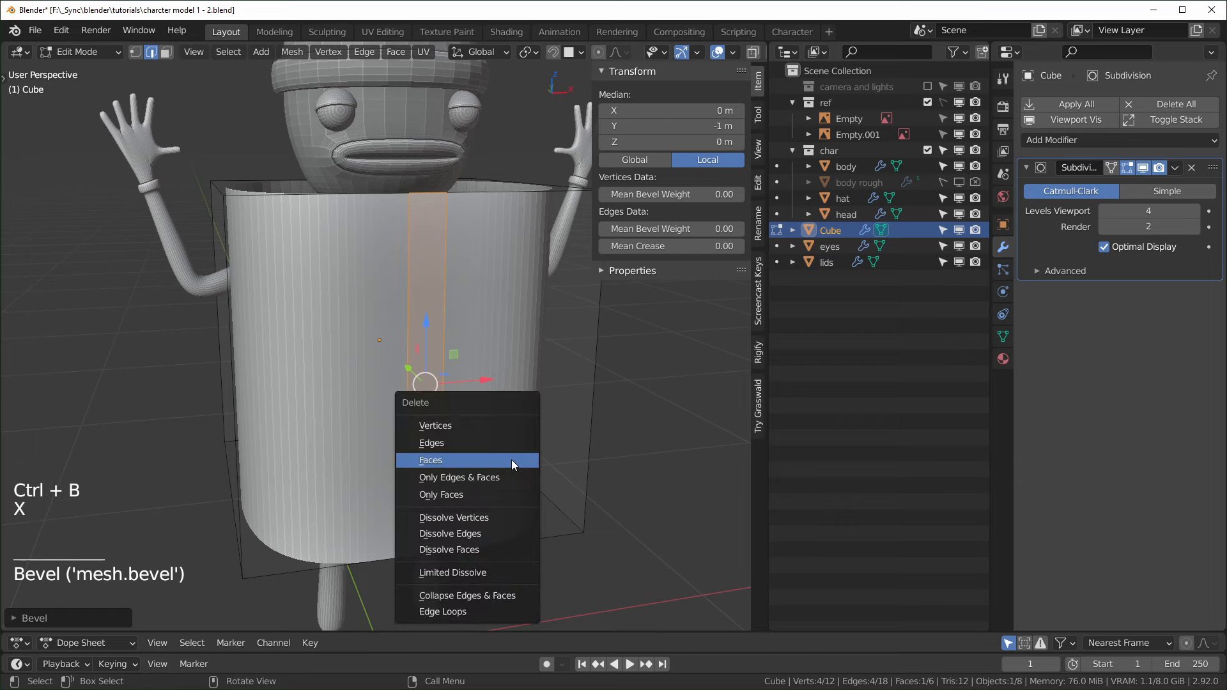
left_click(511, 460)
- Try a centred vertical loop cut down the garment's back, then undo it
middle_click_drag(511, 460, 234, 336)
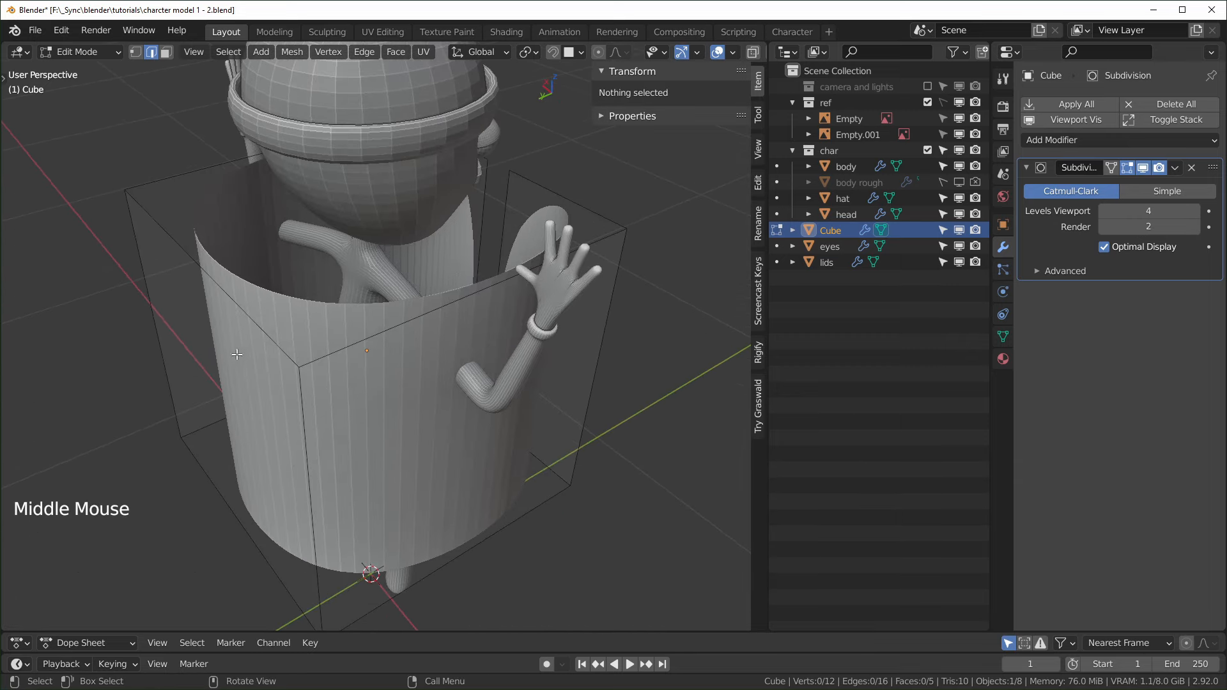
middle_click_drag(233, 422, 331, 423)
middle_click_drag(520, 380, 491, 359)
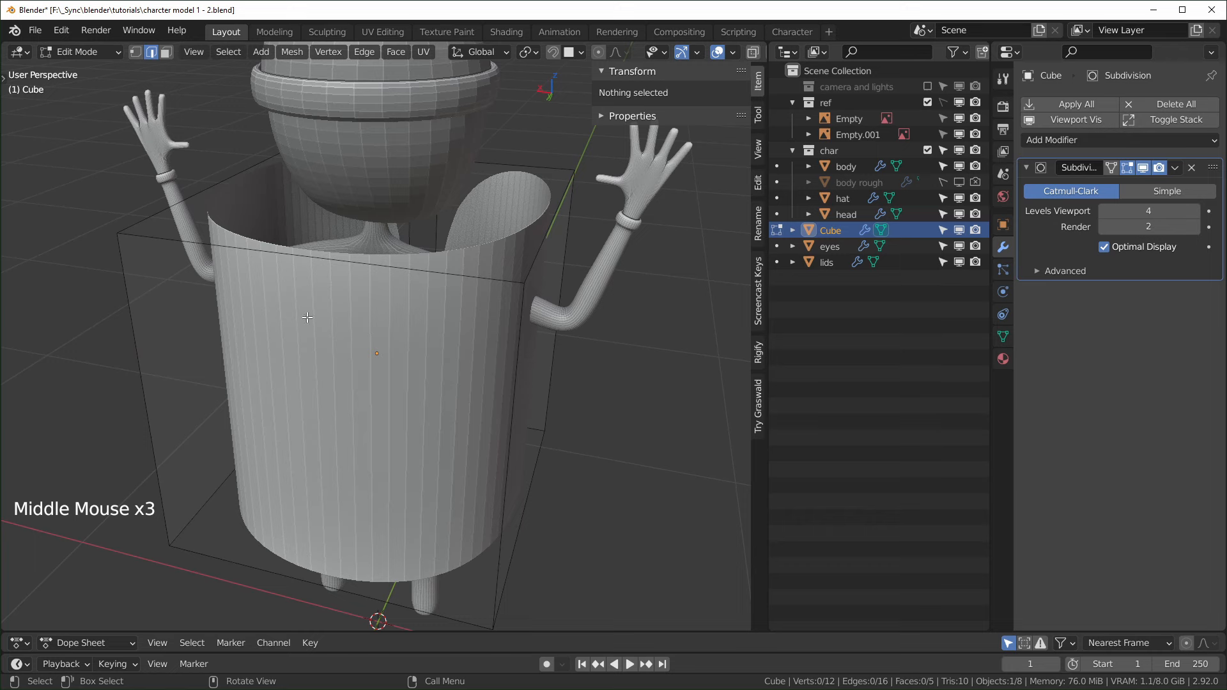
key("ctrl+r")
left_click(328, 295)
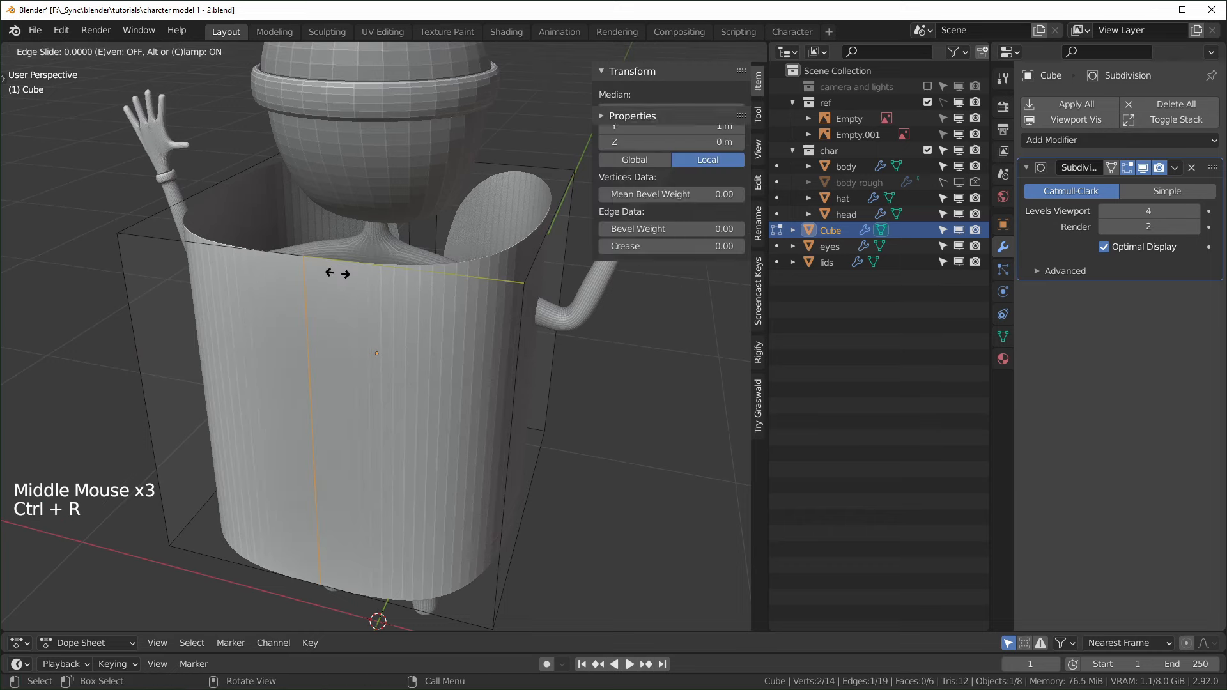
right_click(467, 391)
middle_click_drag(325, 390, 262, 390)
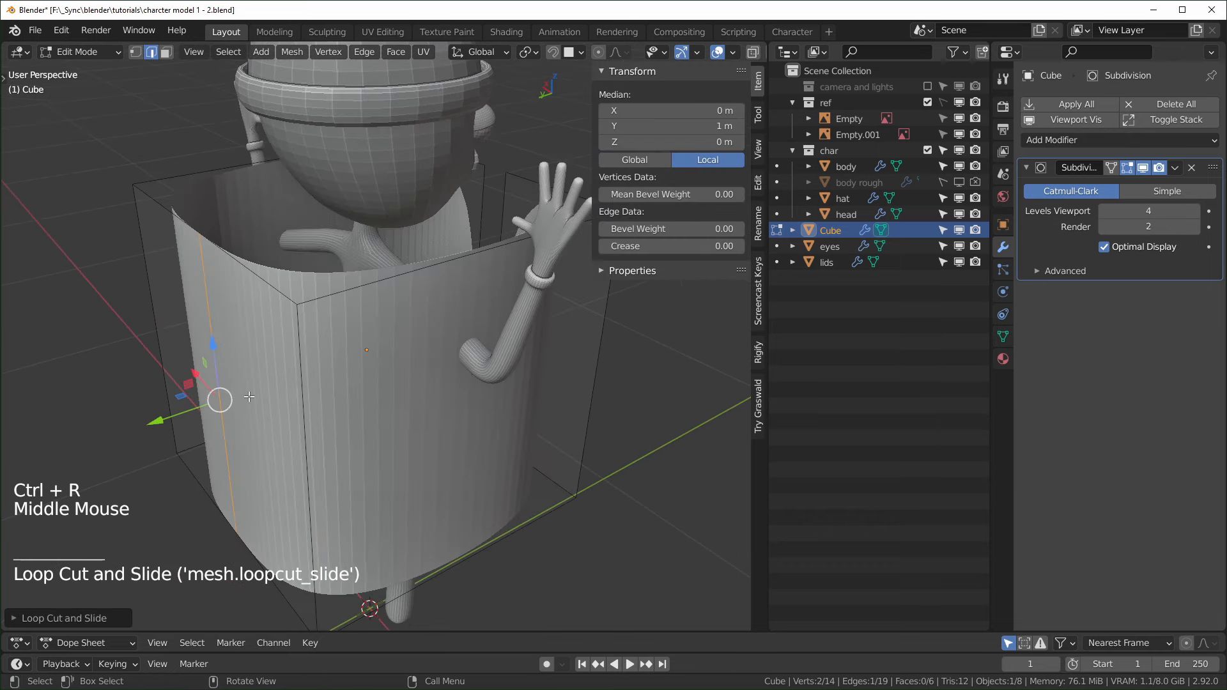
left_click_drag(157, 423, 124, 454)
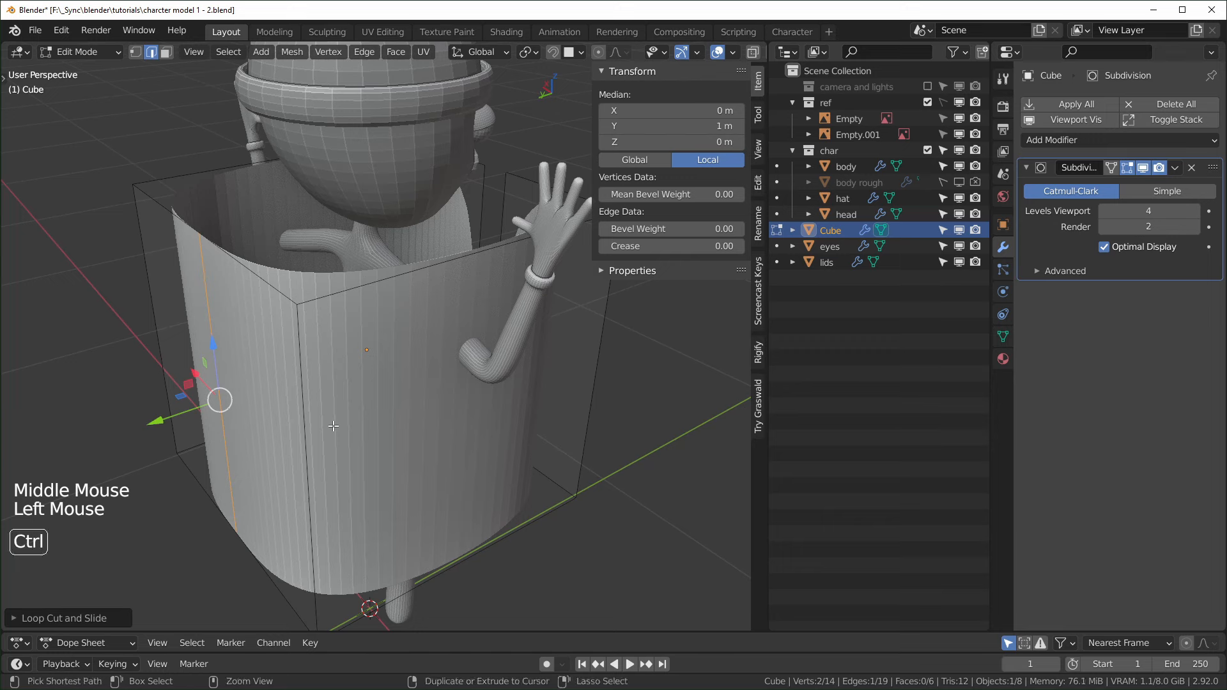
key("ctrl+z")
- In front X-ray view, scale the garment's top vertices in to a narrow neckline and lower them to the character's neck
middle_click_drag(411, 411, 244, 388)
middle_click_drag(424, 328, 483, 184)
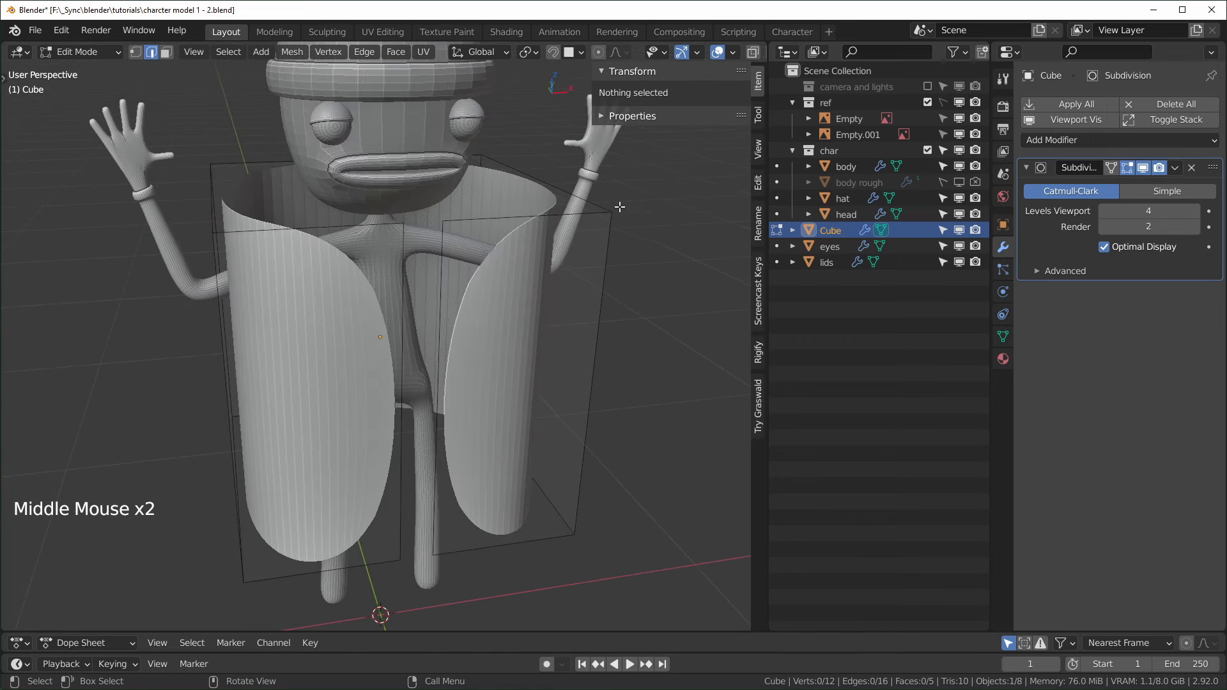
middle_click_drag(600, 403, 562, 388)
scroll(504, 411, "up", 1)
scroll(505, 411, "down", 1)
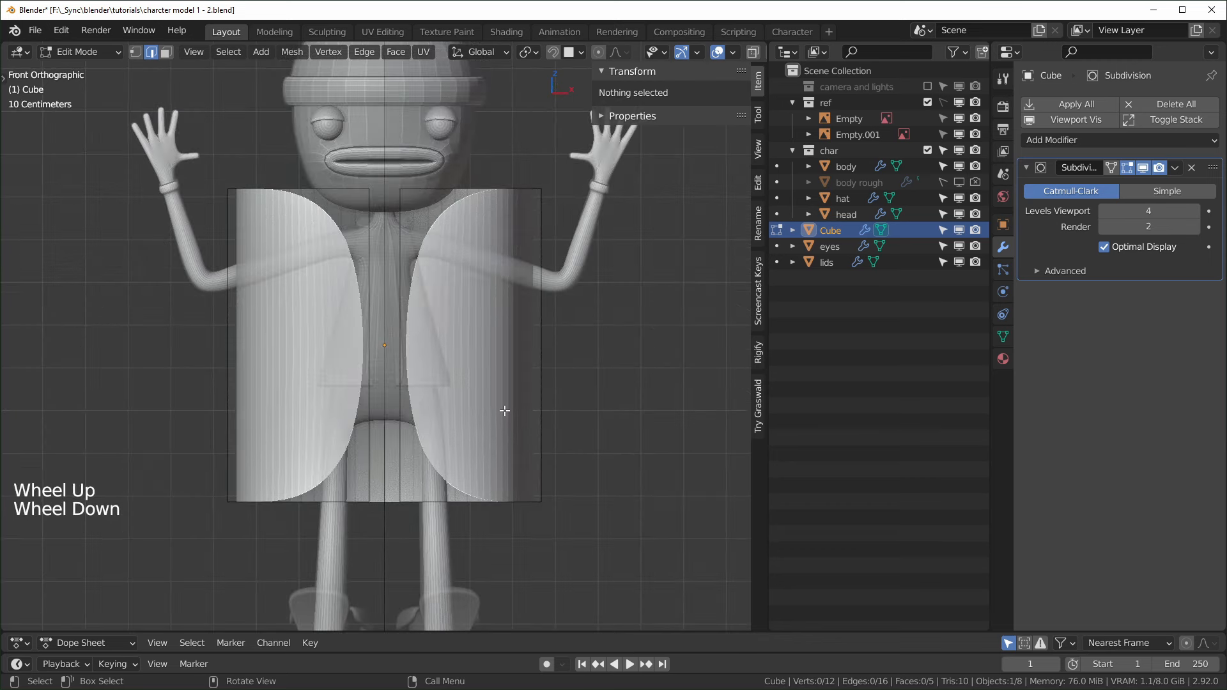
key("alt+z")
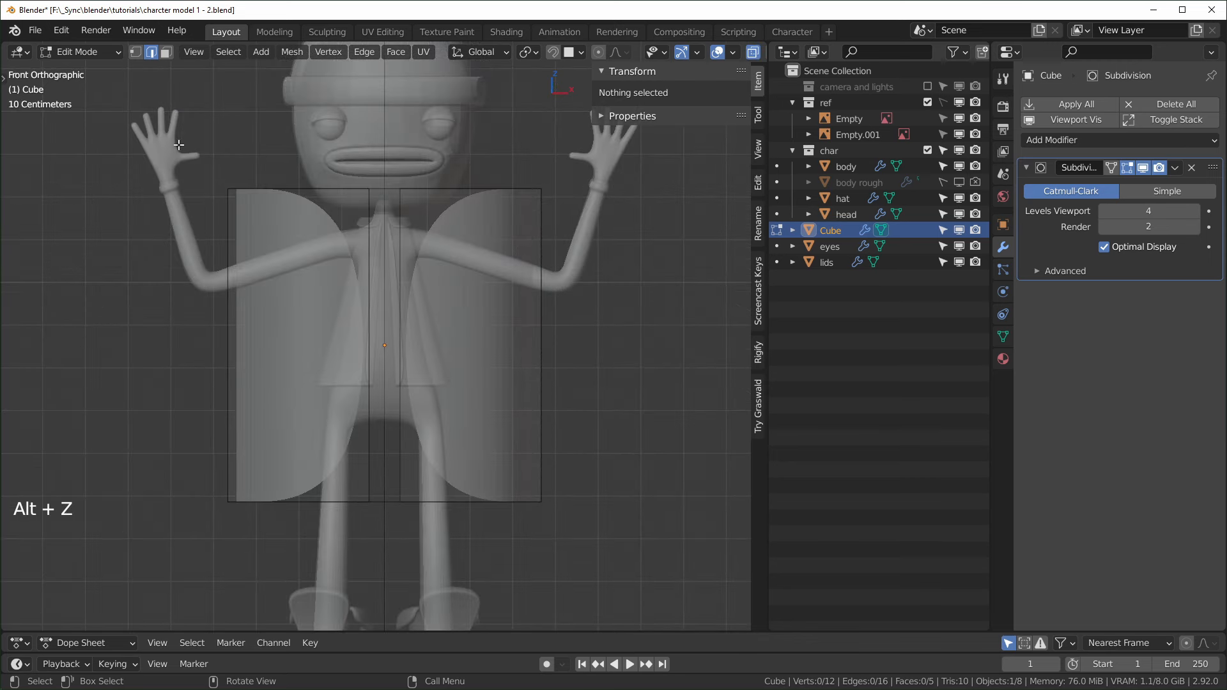
key("1")
left_click_drag(179, 145, 531, 212)
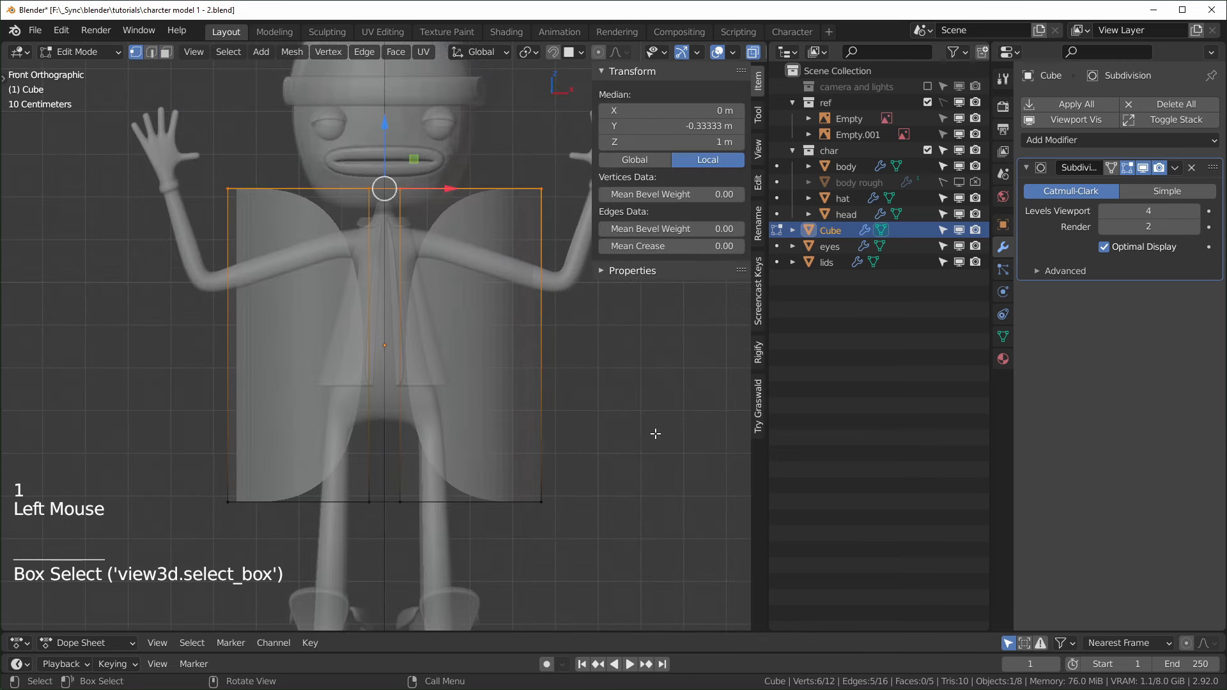
key("n")
scroll(646, 410, "up", 2)
key("s")
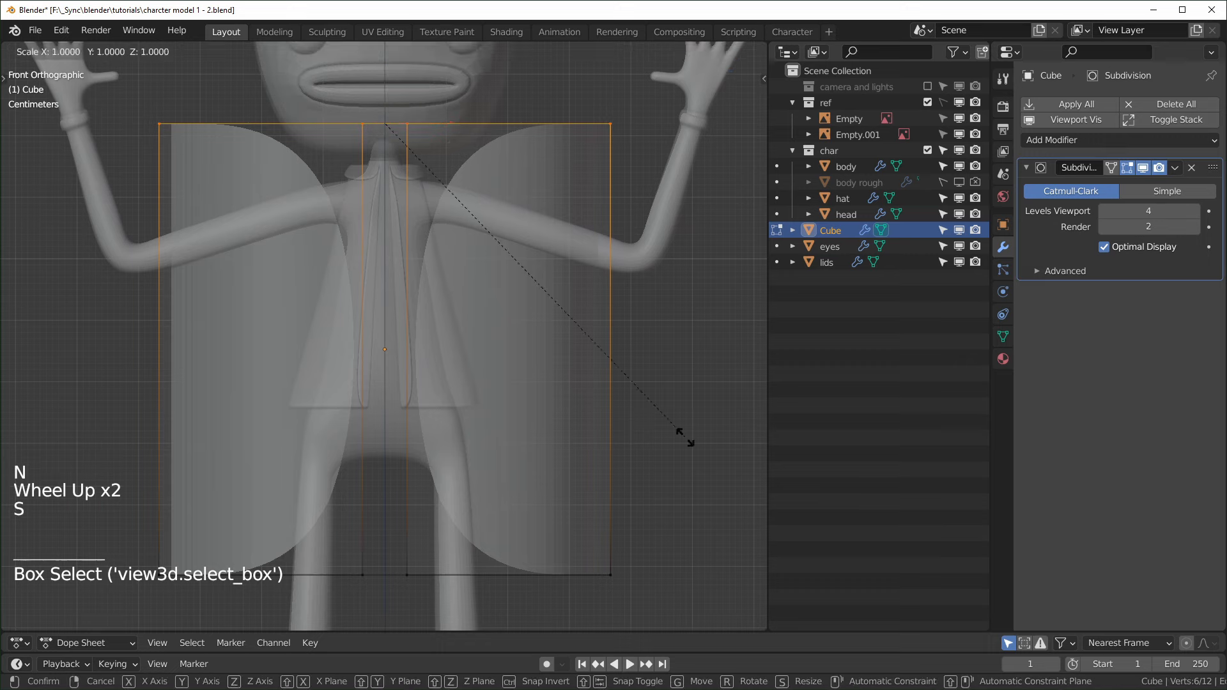
left_click(386, 119)
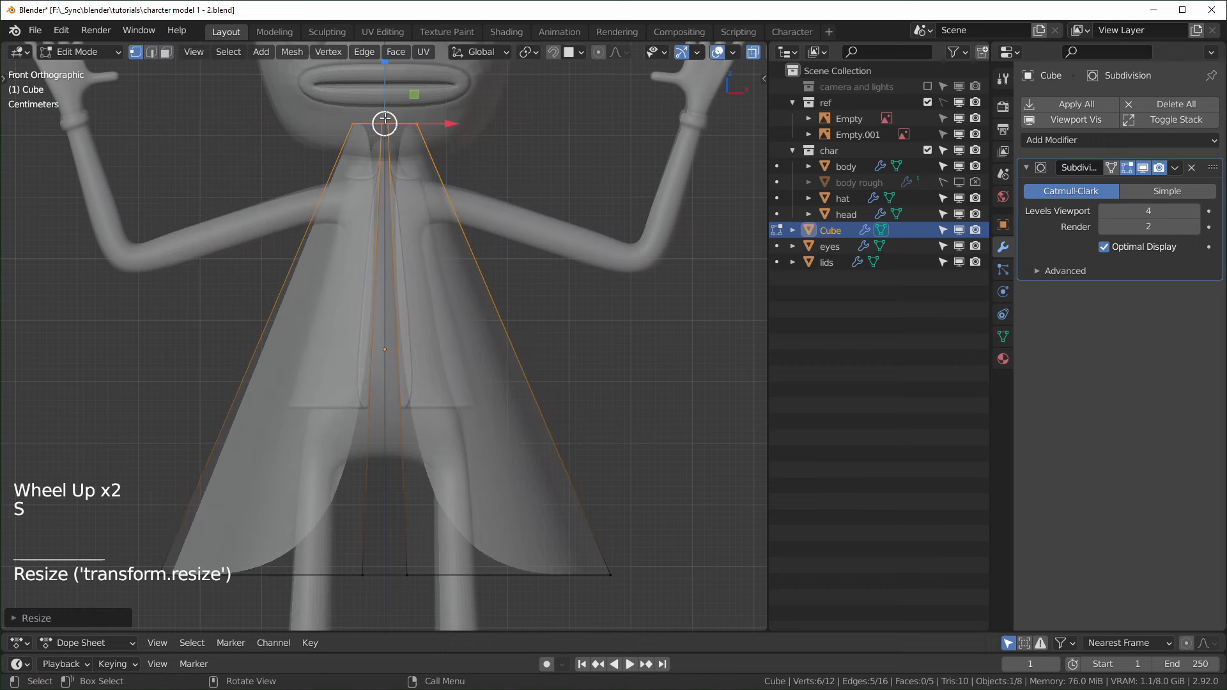
left_click_drag(378, 67, 383, 106)
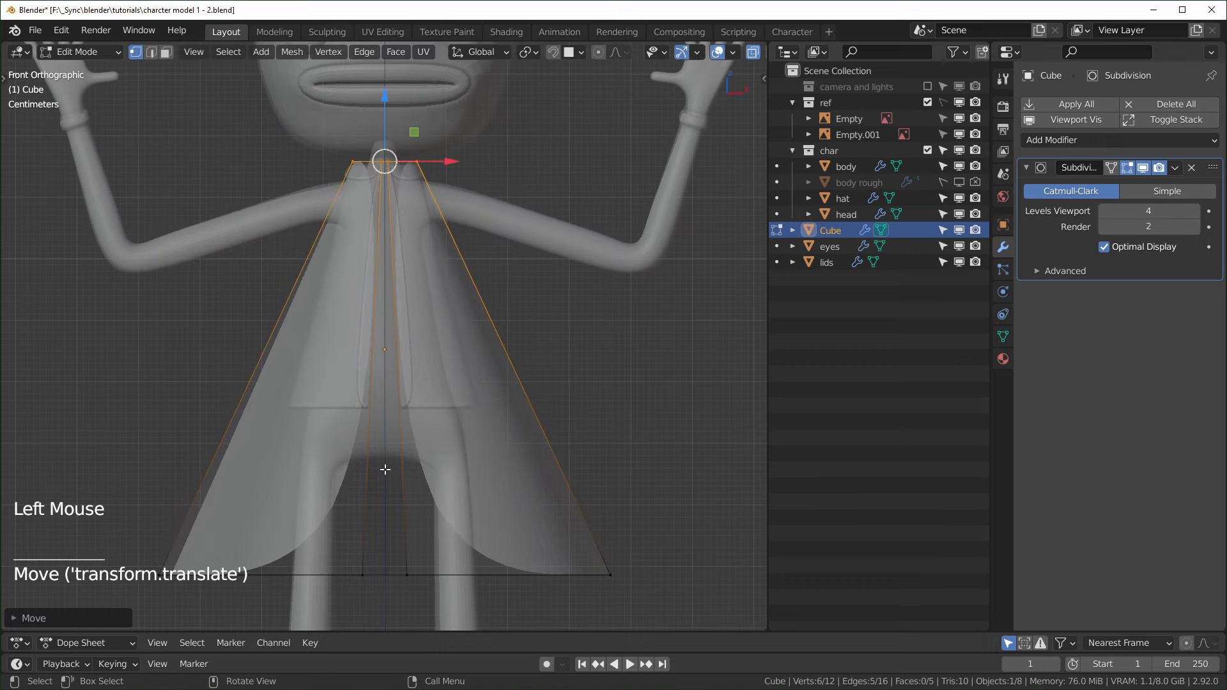
- Scale the bottom vertices inward and raise them to hip level so the hem matches the rough jacket's outline
middle_click_drag(384, 471, 384, 425, "shift")
left_click_drag(119, 487, 723, 577)
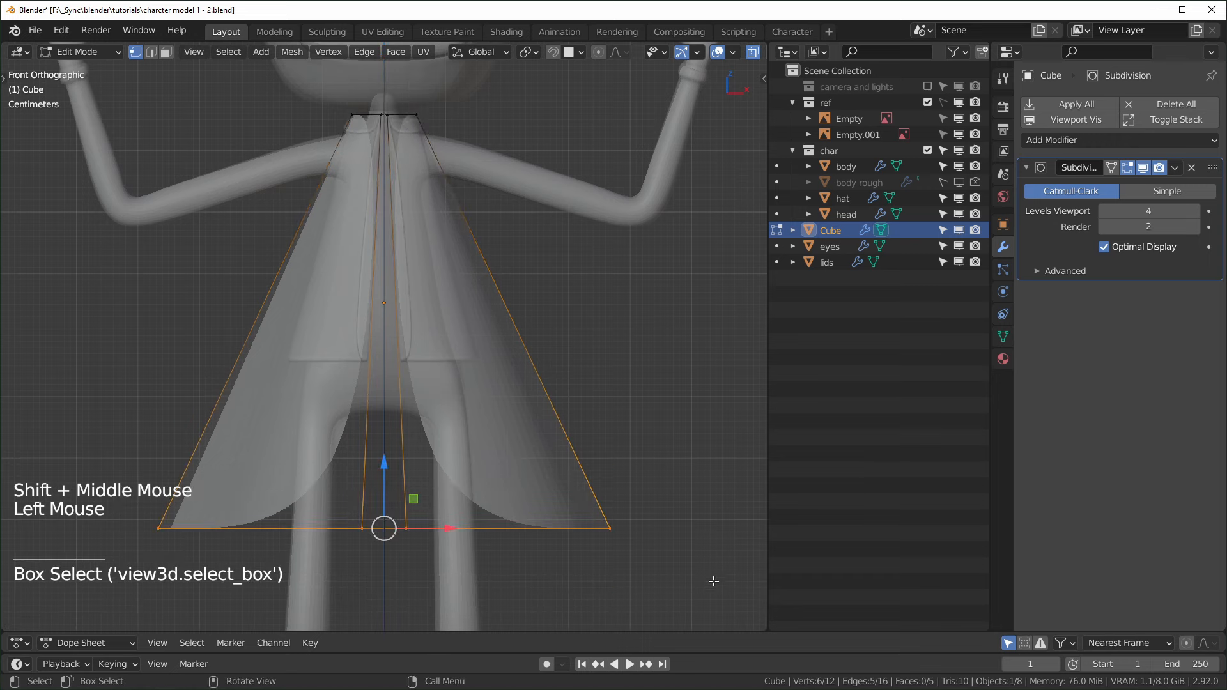
key("s")
left_click(591, 558)
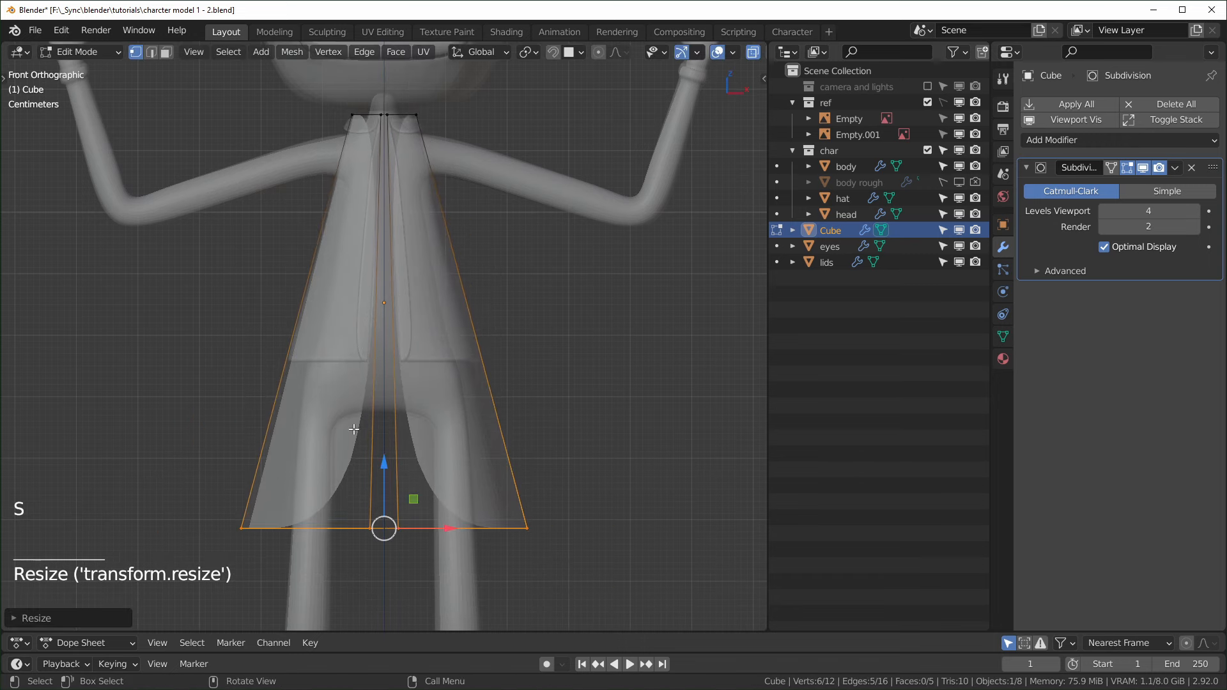
left_click_drag(388, 458, 388, 292)
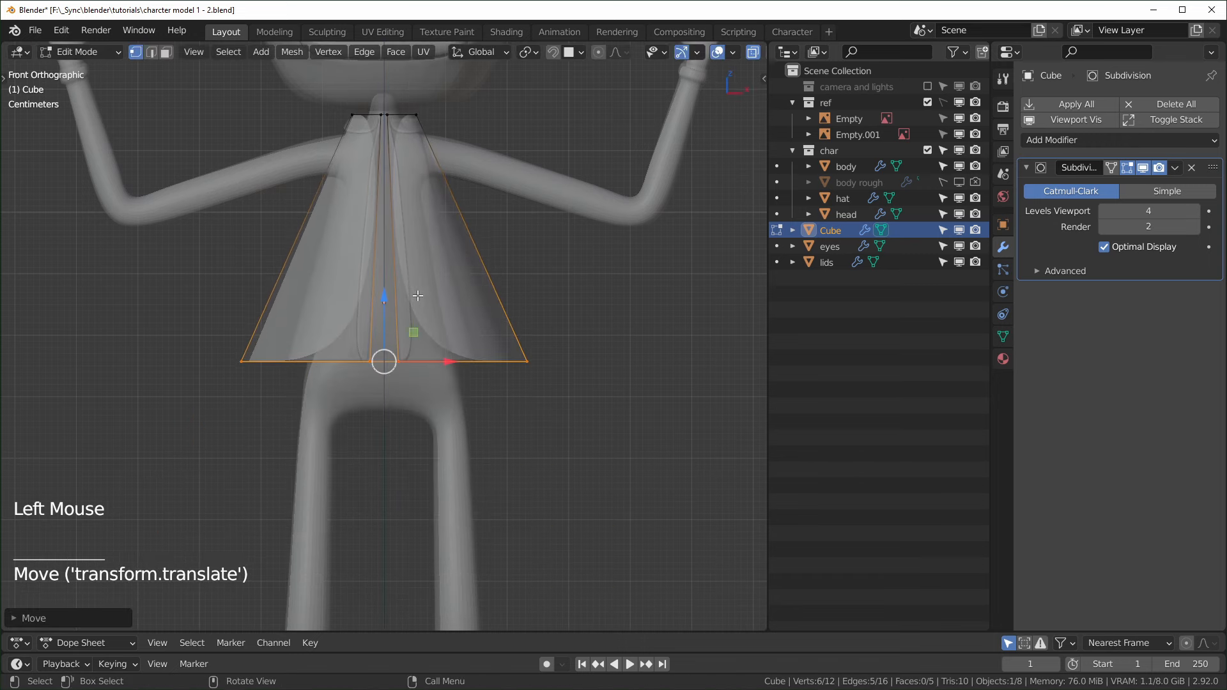
key("s")
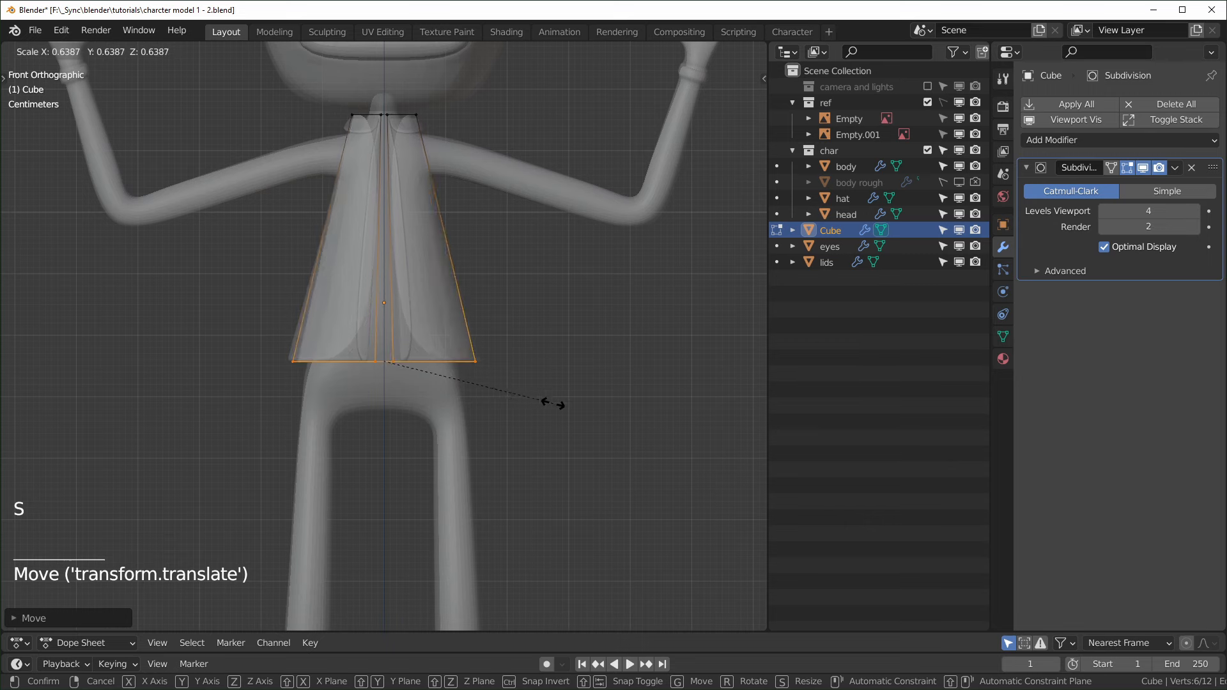
left_click(561, 405)
- In side view, move the front hem vertices and the neckline vertices back to fit the garment around the torso
middle_click_drag(614, 320, 633, 411, "shift")
key("KP_3")
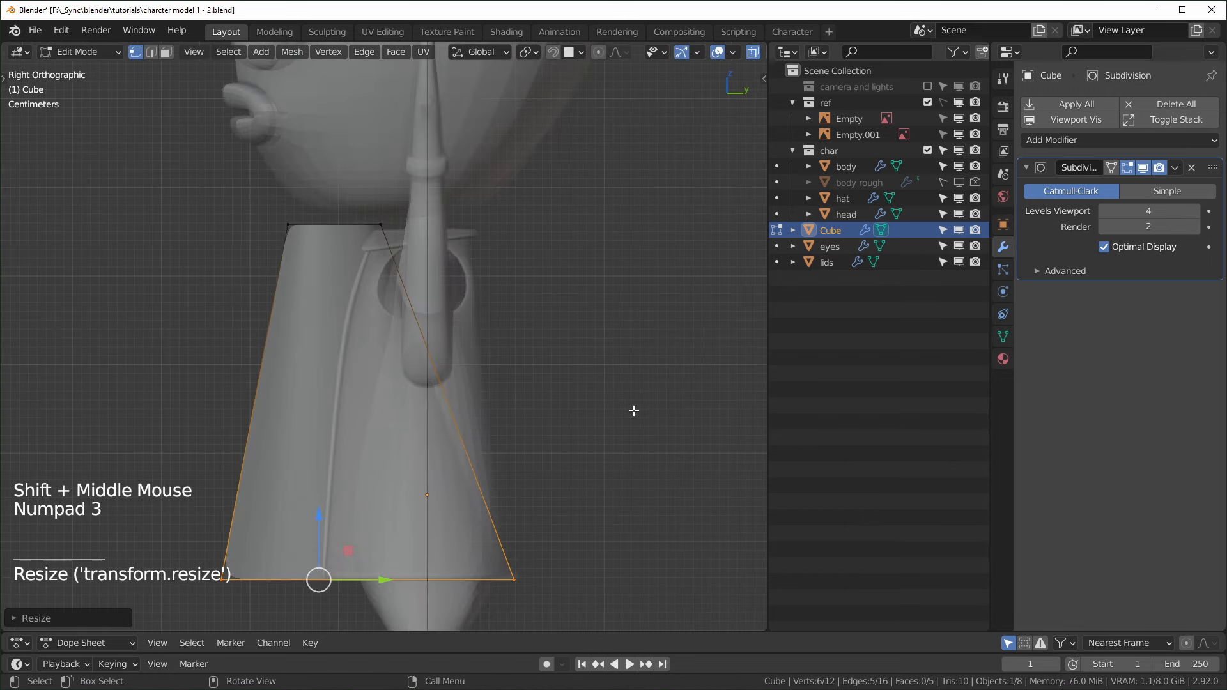
left_click_drag(136, 537, 385, 586)
left_click_drag(581, 549, 498, 607)
mouse_move(580, 581)
left_mouse_down()
mouse_move(567, 593)
mouse_move(581, 594)
left_mouse_up()
left_click_drag(242, 210, 471, 249)
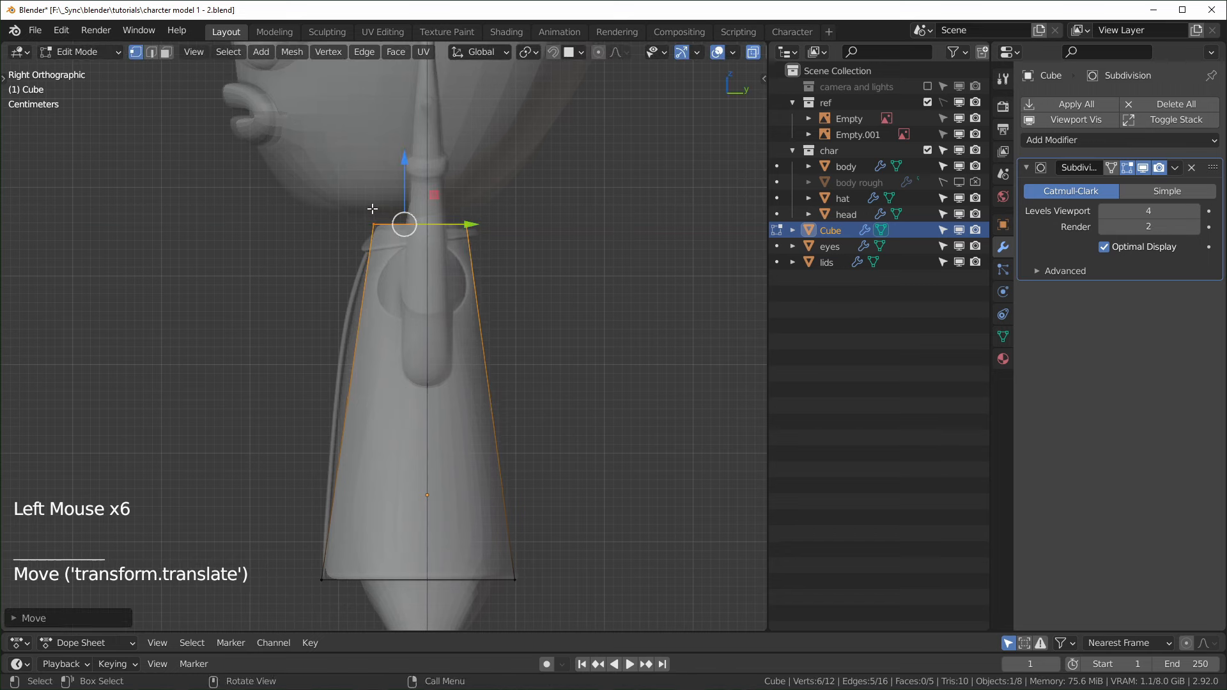
left_click_drag(352, 202, 430, 227)
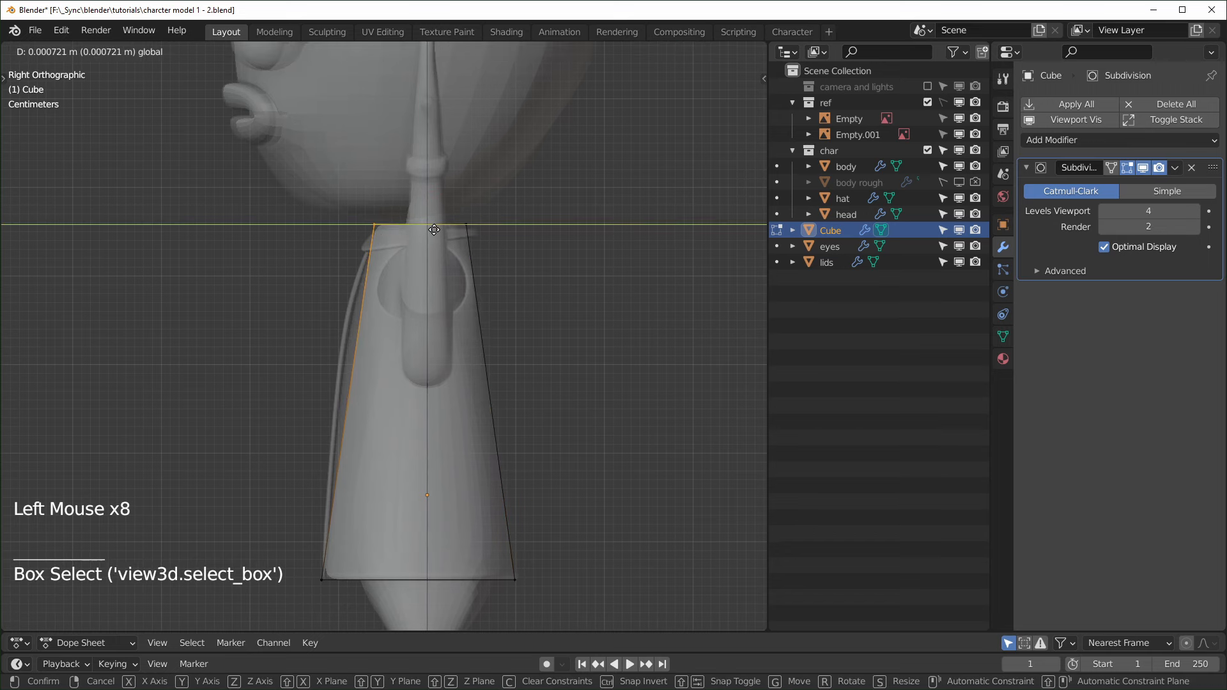
left_click(434, 230)
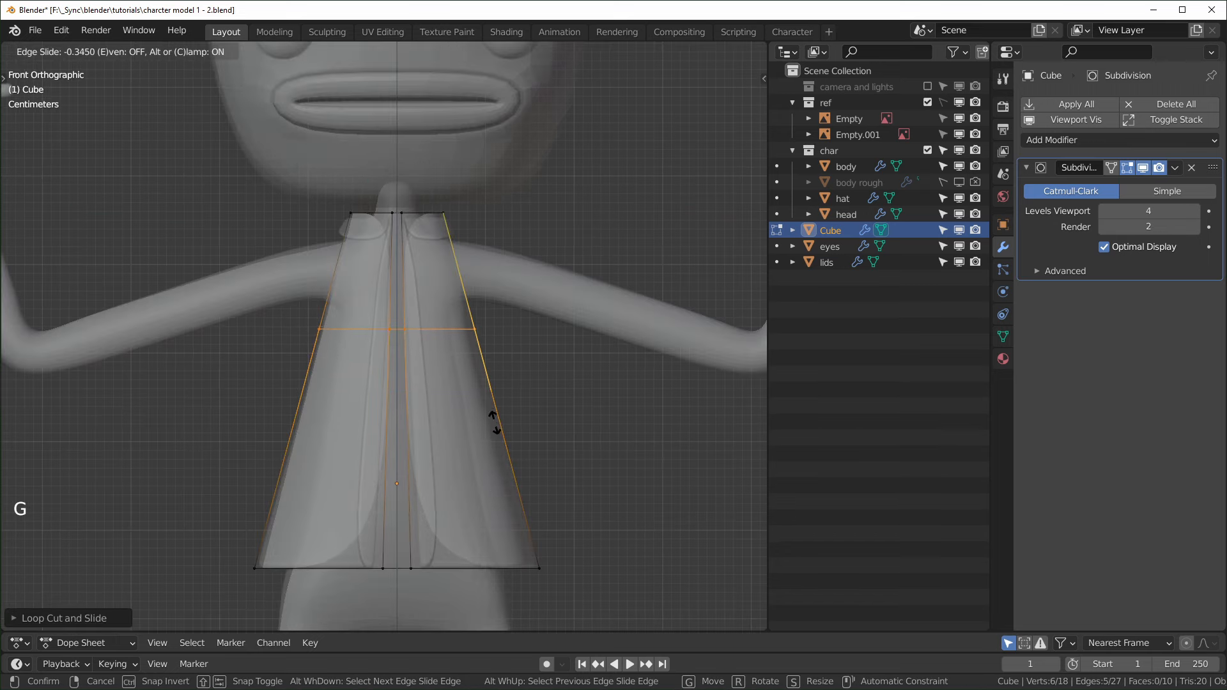
- Add a horizontal loop cut around the garment and slide it up to just below the arms
left_click(497, 414)
middle_click_drag(548, 392, 470, 285)
key("KP_1")
key("alt+z")
middle_click_drag(390, 313, 359, 335)
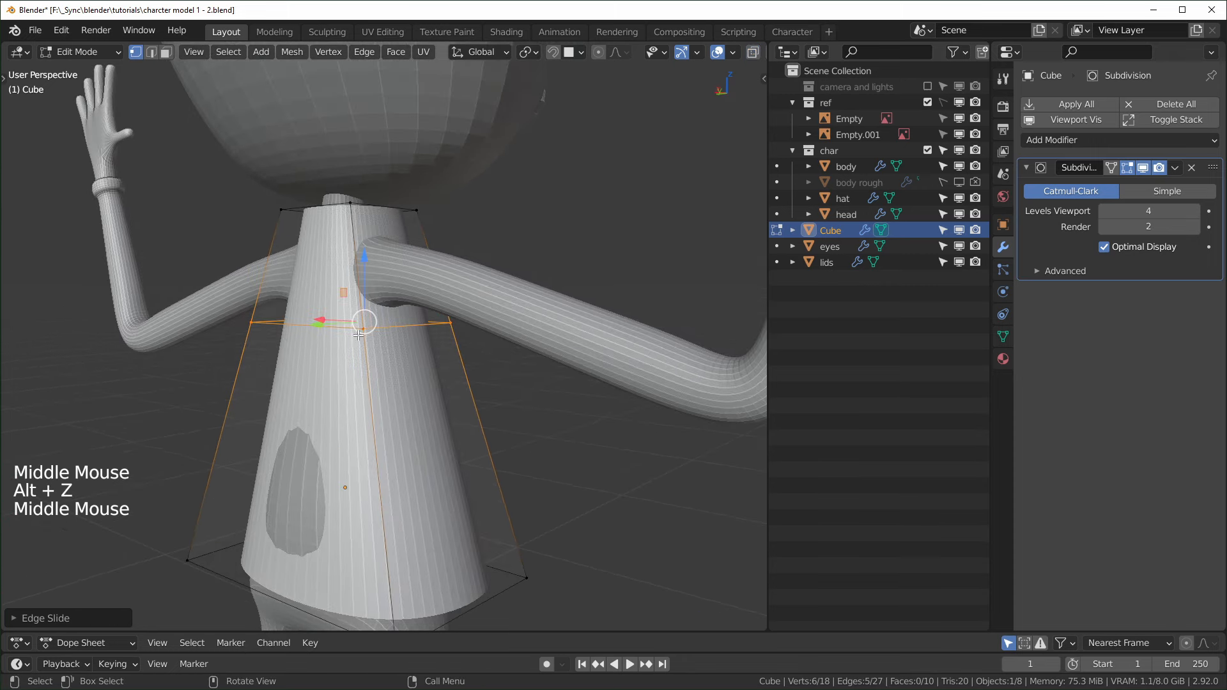
- Move the hem's back edge slightly outward along the Y axis
middle_click_drag(324, 533, 323, 530)
scroll(327, 531, "down", 2)
middle_click_drag(323, 529, 275, 505)
key("2")
left_click(325, 508)
left_click_drag(275, 505, 250, 505)
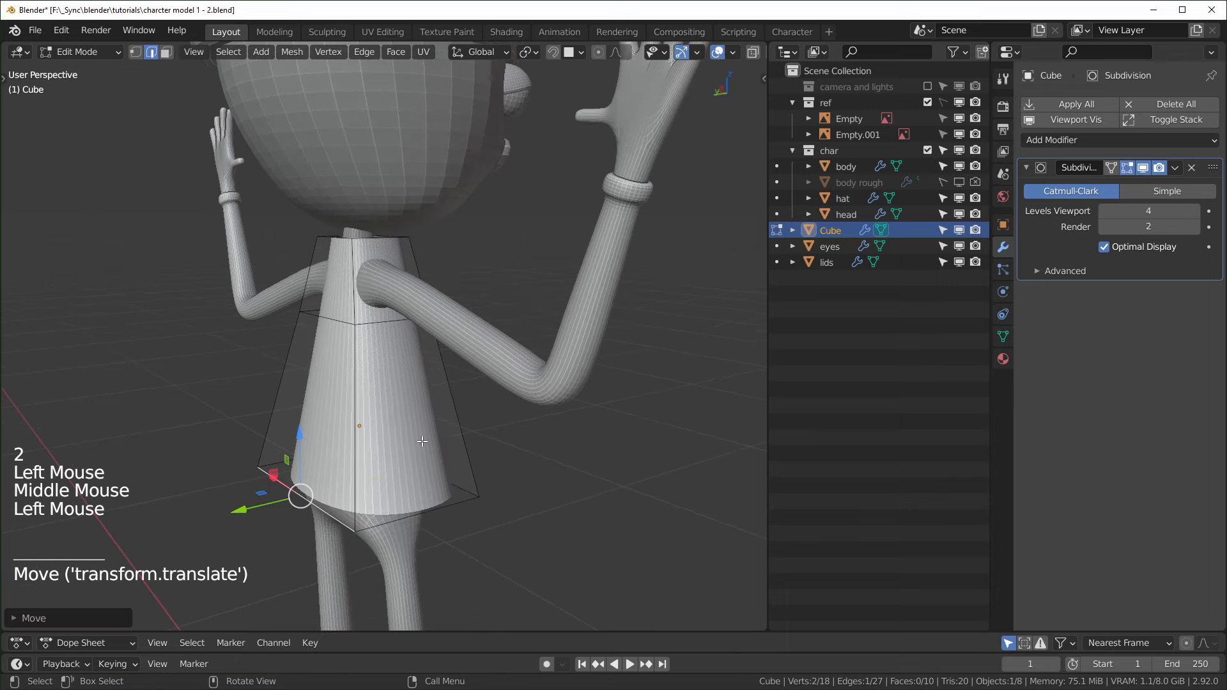
- Inset the two upper side faces where the arms pass through, with the Boundary option on
middle_click_drag(287, 496, 301, 473)
scroll(369, 443, "down", 1)
scroll(370, 444, "up", 3)
middle_click_drag(369, 444, 383, 403)
scroll(352, 440, "up", 2)
middle_click_drag(384, 403, 418, 362)
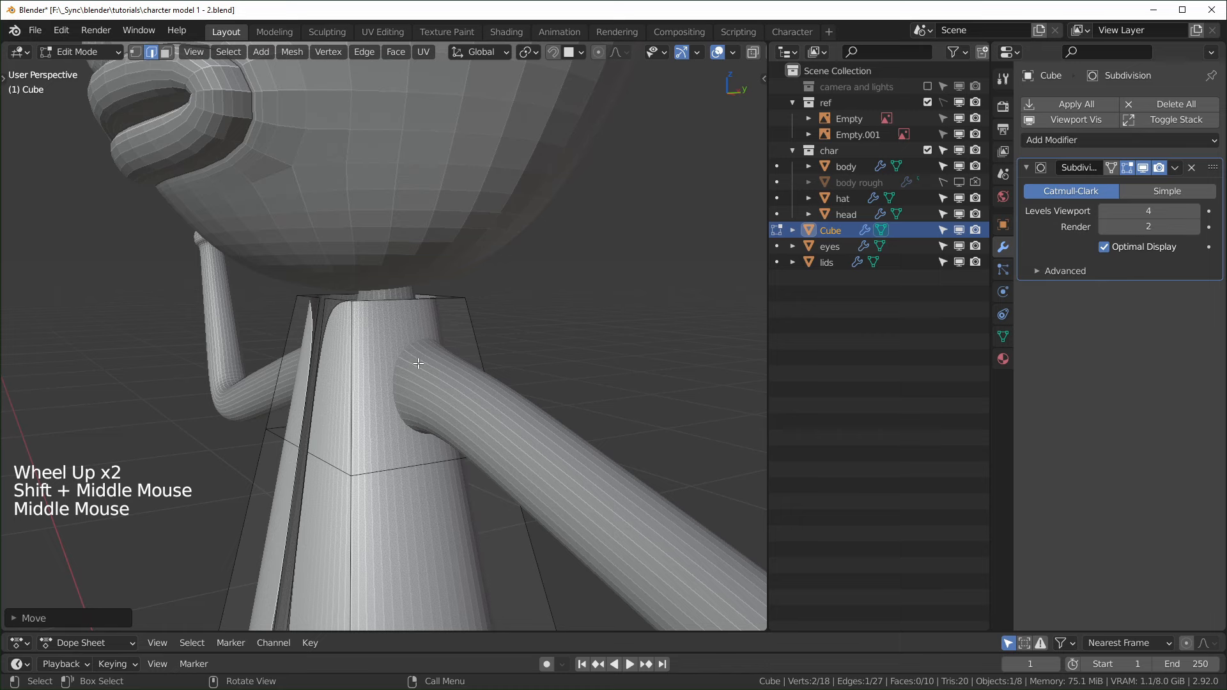
key("3")
left_click(402, 423)
middle_click_drag(564, 422, 665, 422)
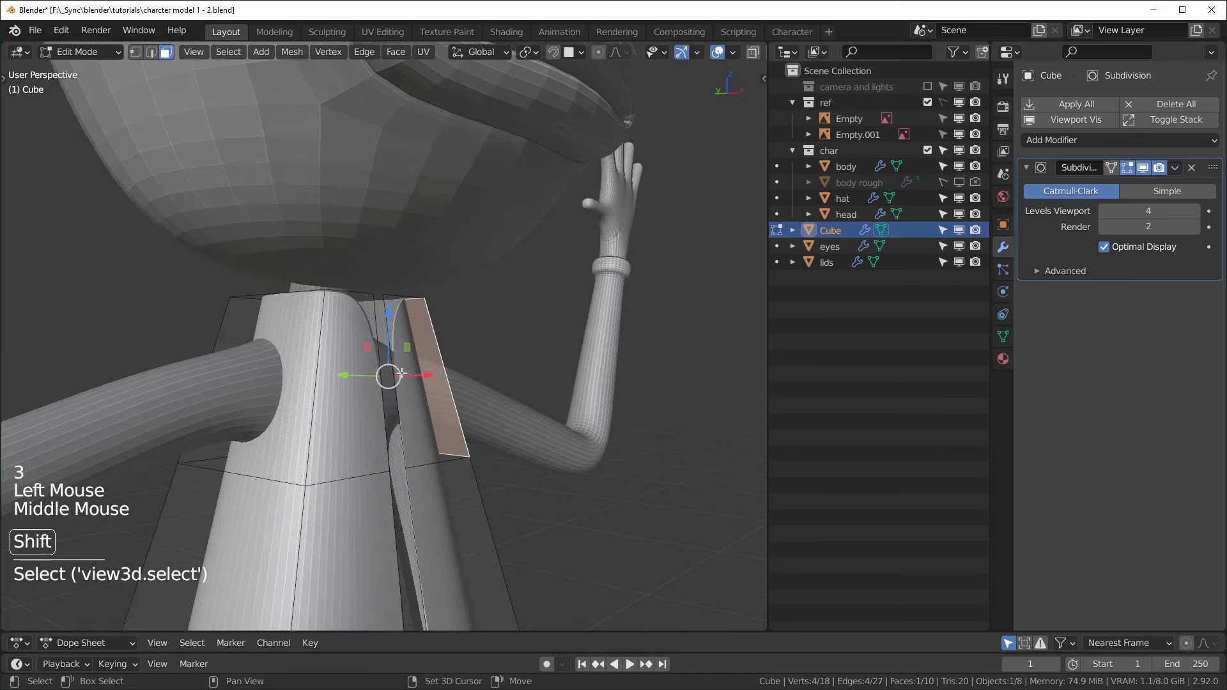
left_click(288, 383, "shift")
middle_click_drag(568, 418, 378, 423)
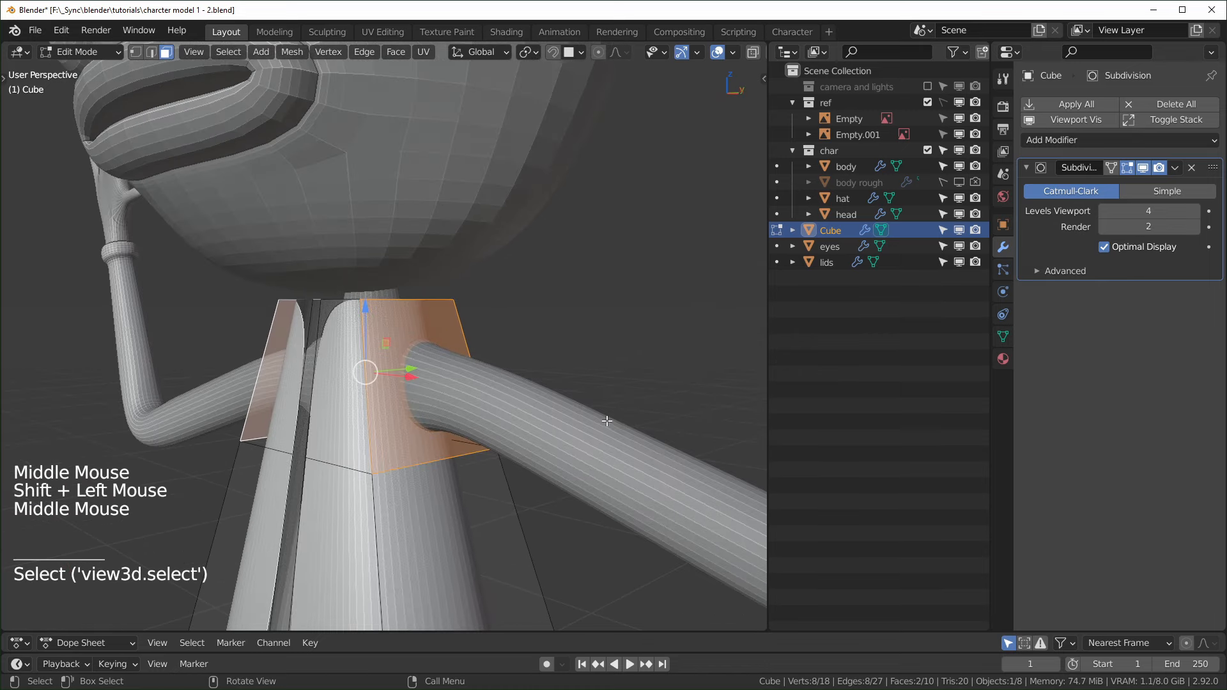
key("i")
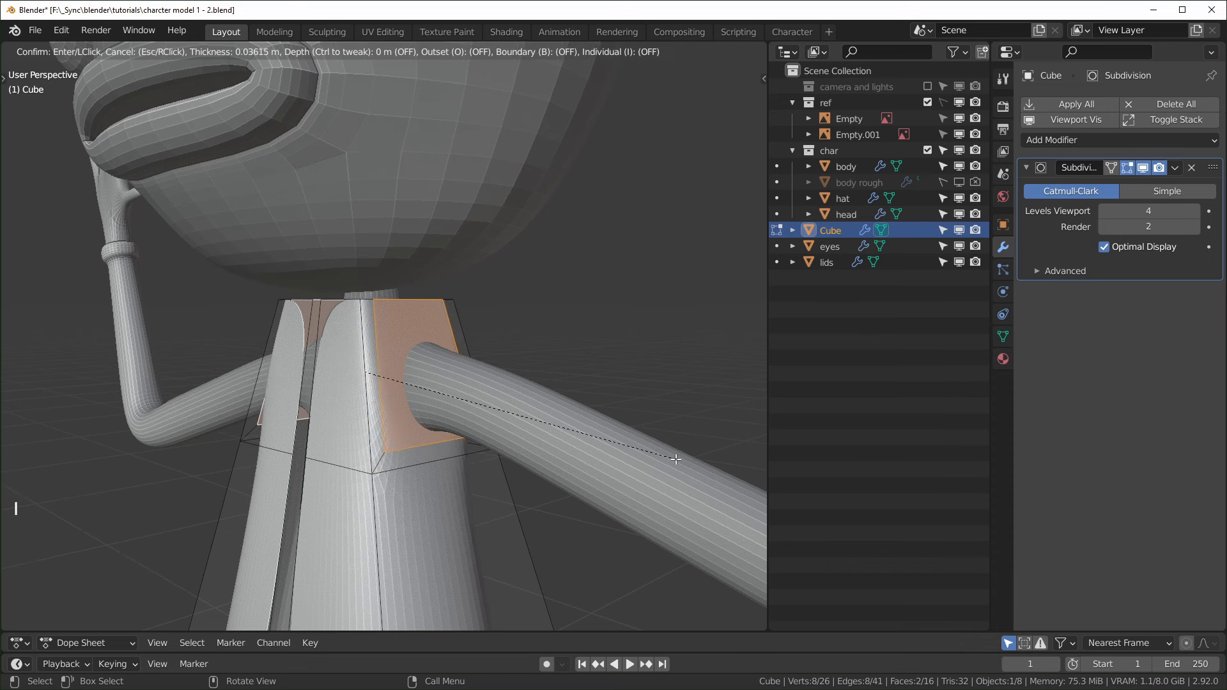
key("b")
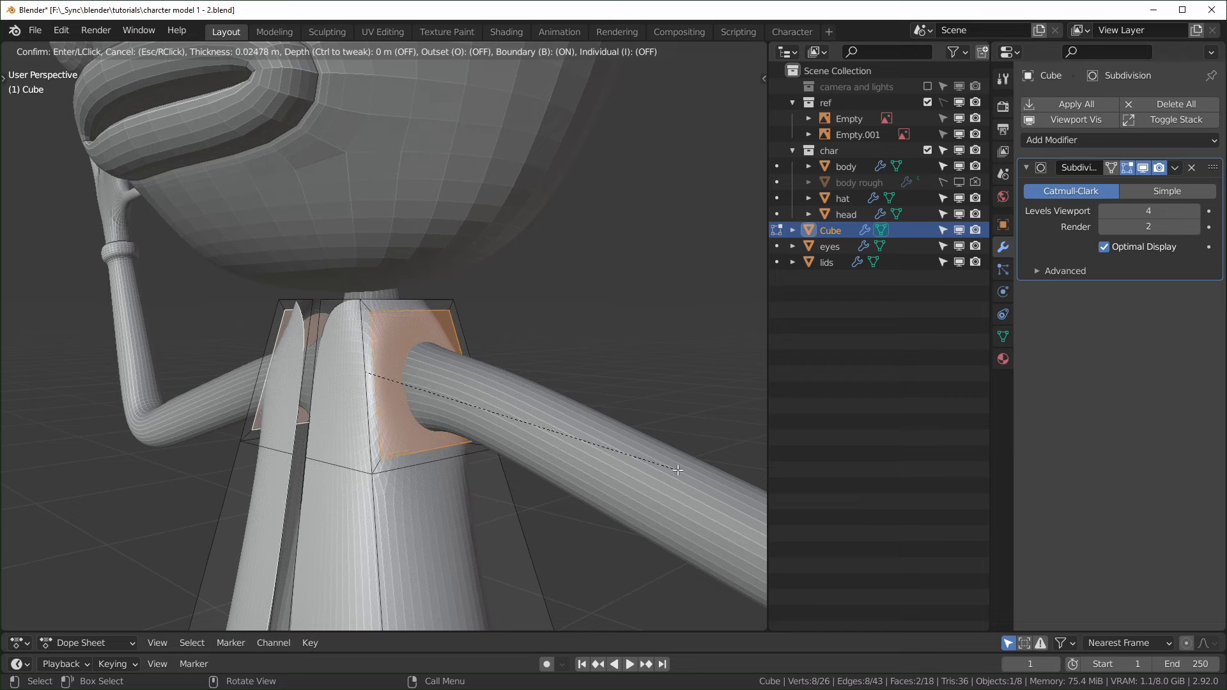
left_click(328, 435)
- Delete the two inset side faces to open the armholes
middle_click_drag(327, 435, 508, 466)
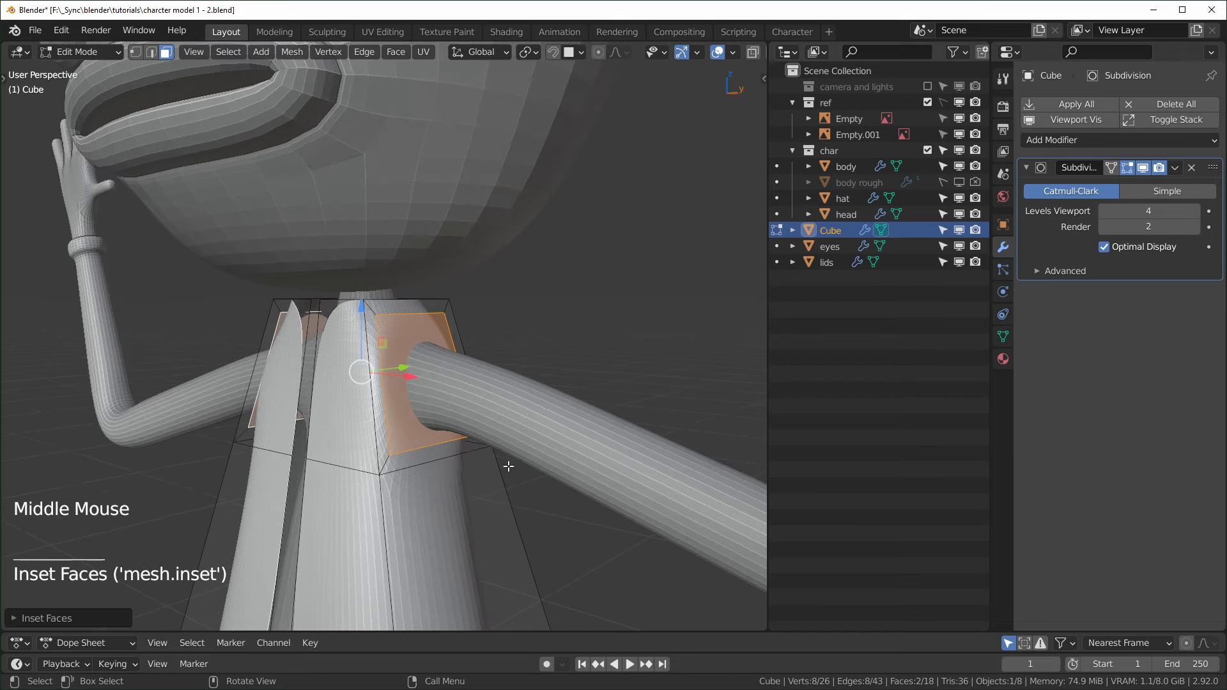
key("x")
left_click(508, 466)
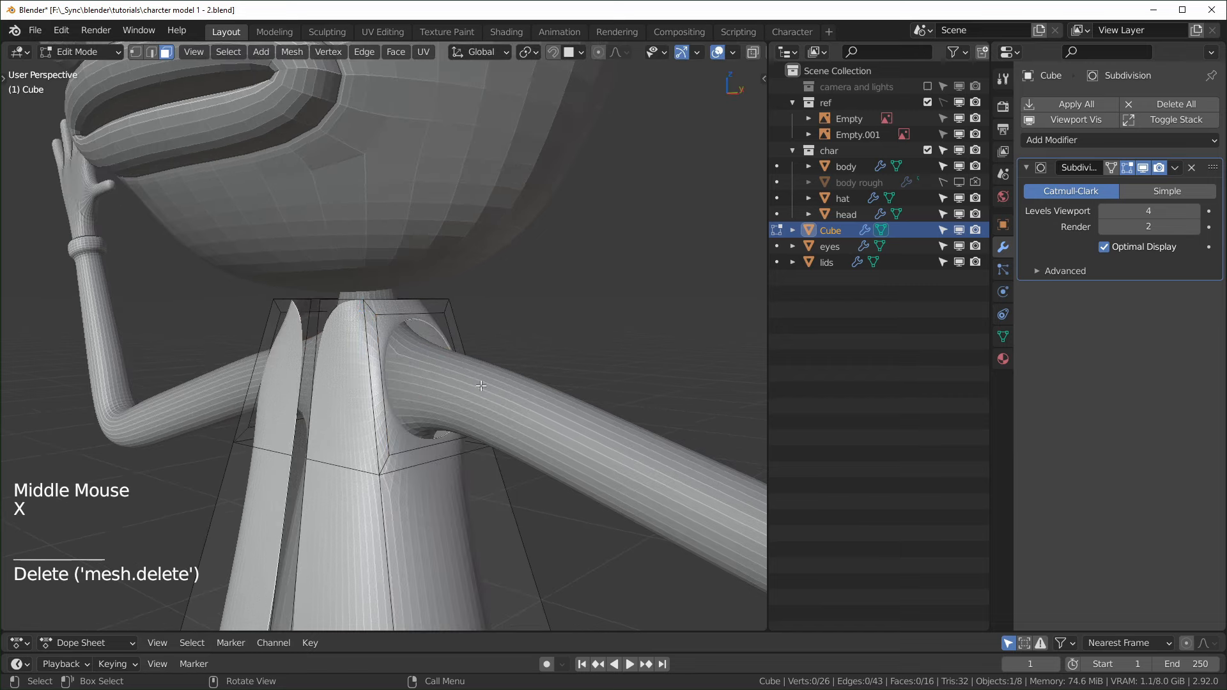
- Select the edge loops around both armholes
middle_click_drag(383, 446, 447, 460)
key("alt+z")
mouse_move(447, 460)
middle_mouse_down()
mouse_move(558, 482)
mouse_move(465, 449)
mouse_move(460, 474)
middle_mouse_up()
scroll(465, 449, "up", 2)
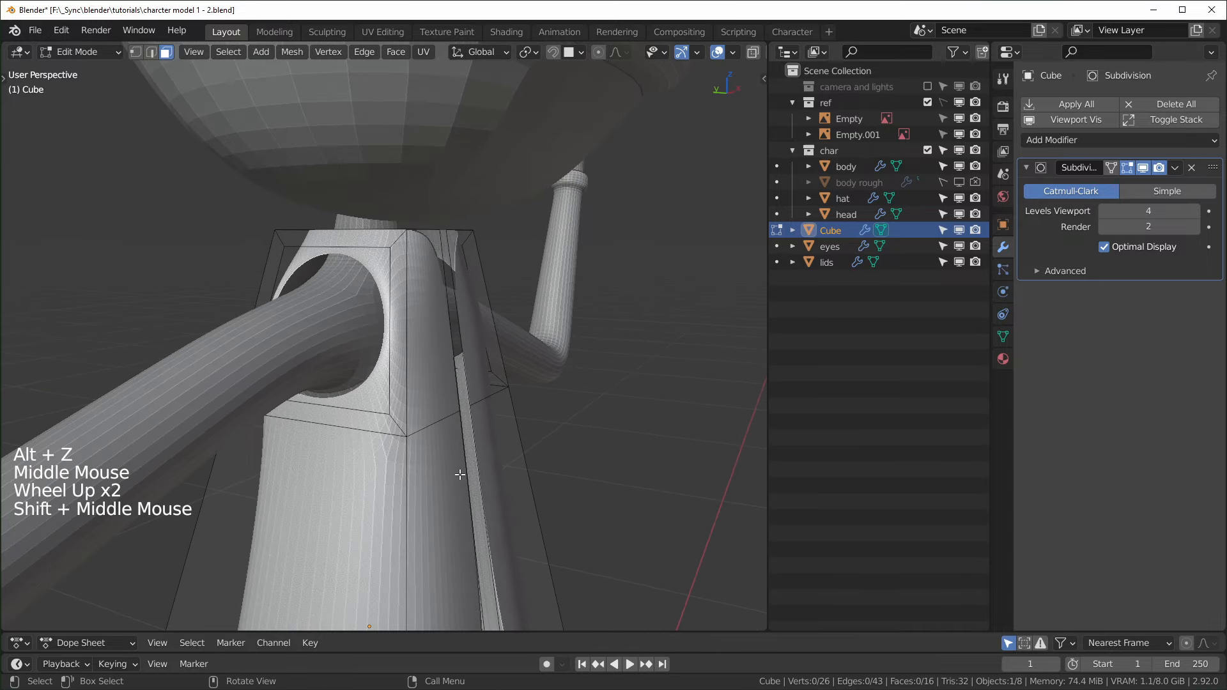
key("2")
left_click(389, 390, "alt")
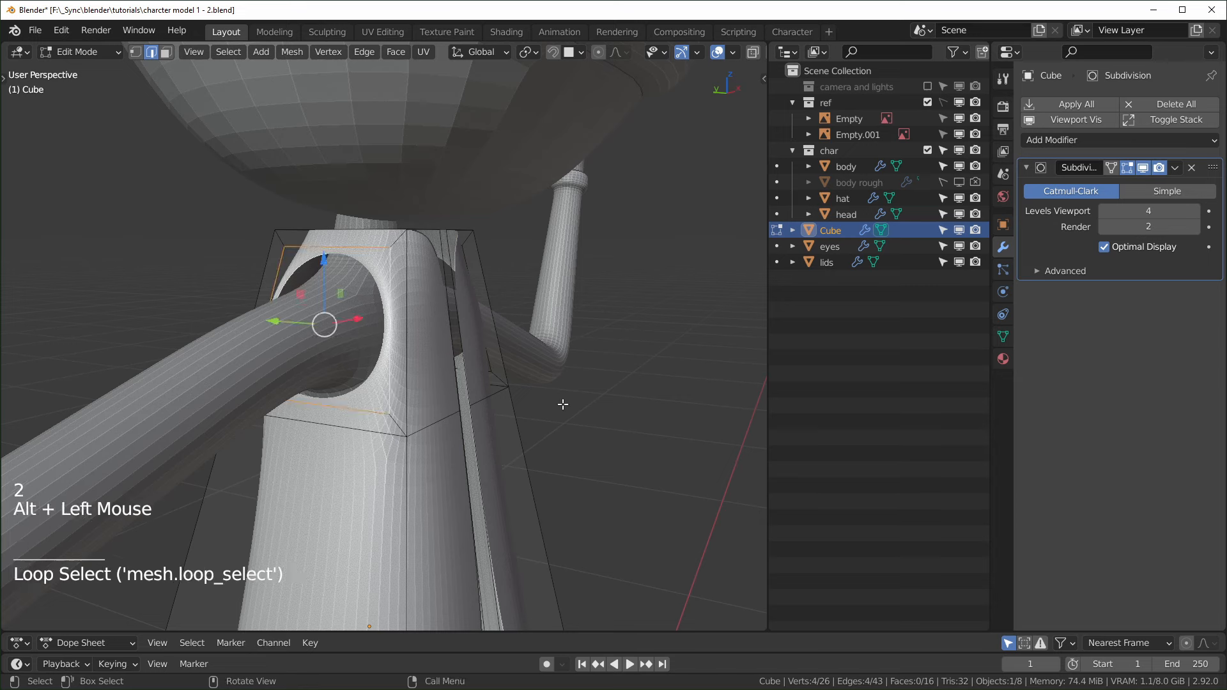
middle_click_drag(562, 405, 387, 359)
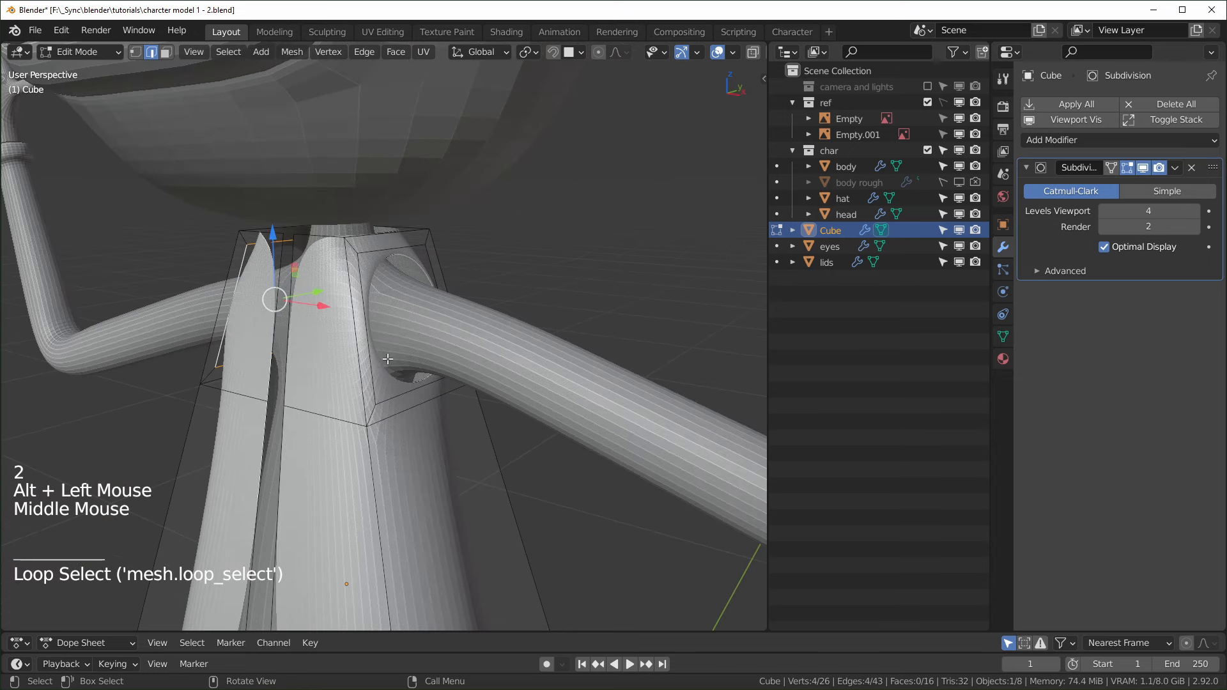
left_click(392, 399, "alt+shift")
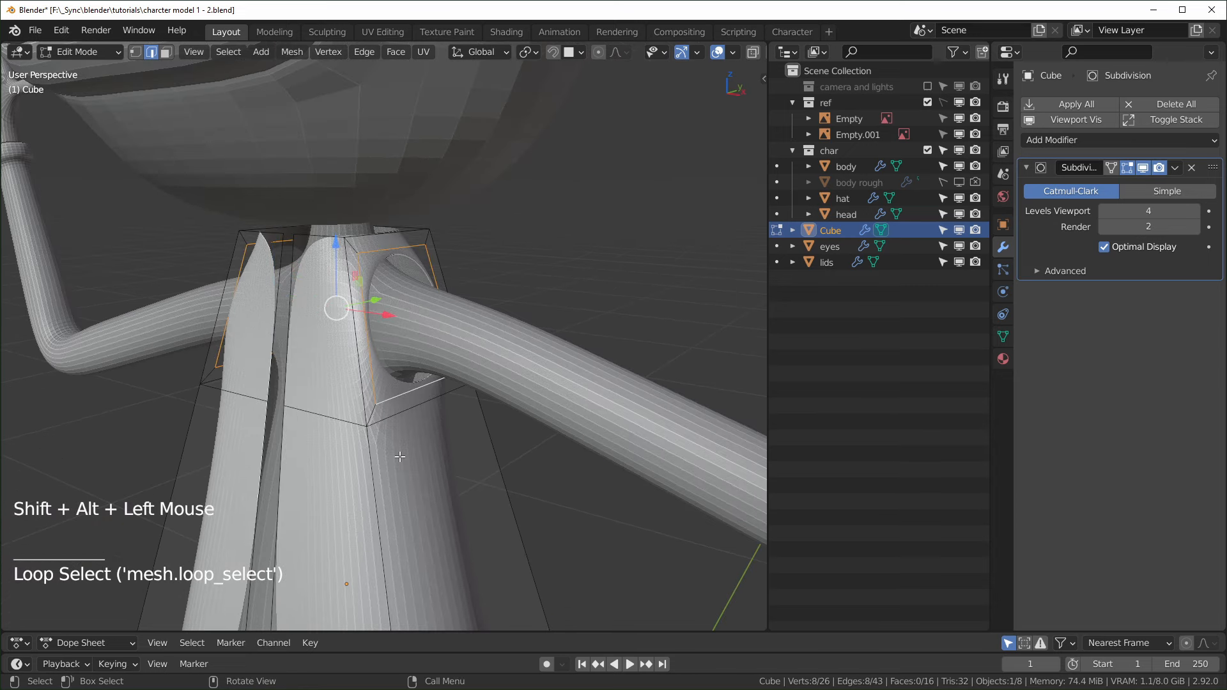
- Try to scale both armhole loops about their shared median point
scroll(526, 510, "down", 2)
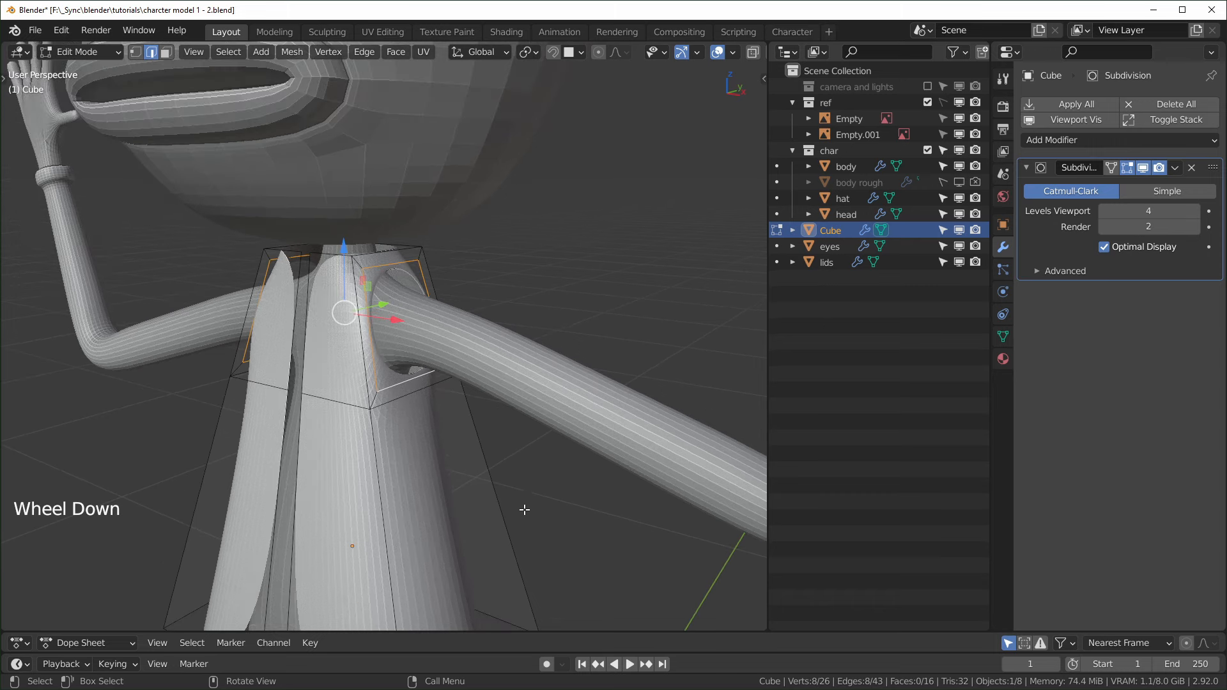
key("s")
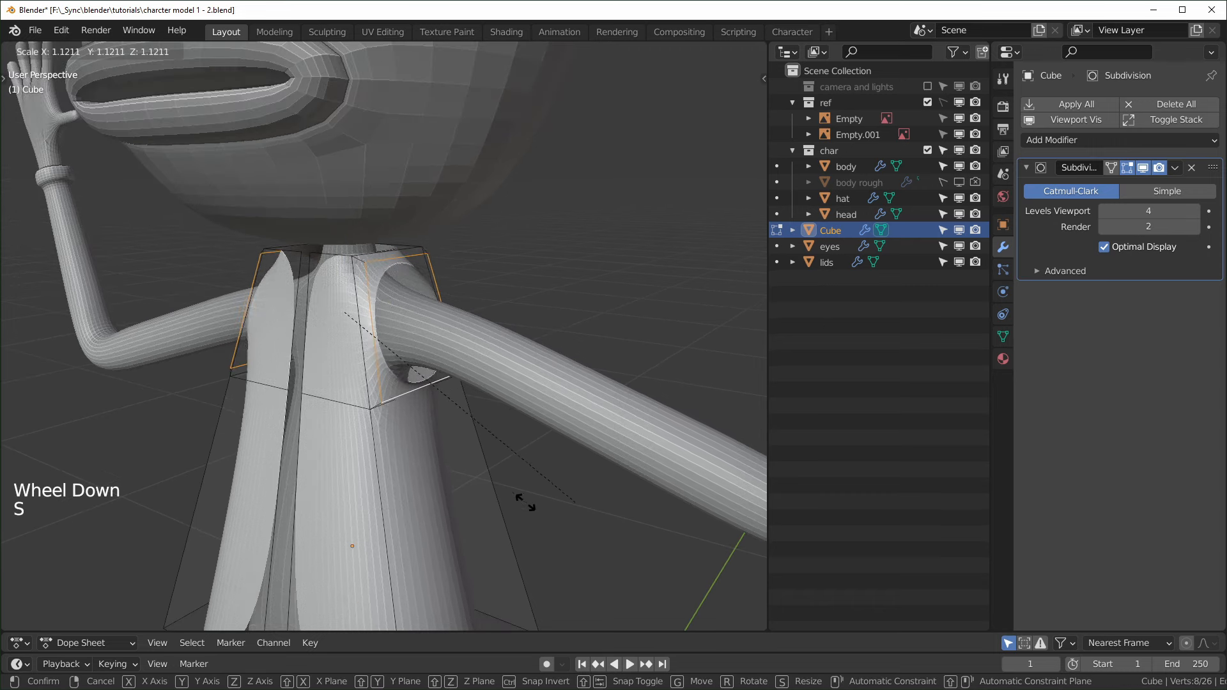
left_click(540, 502)
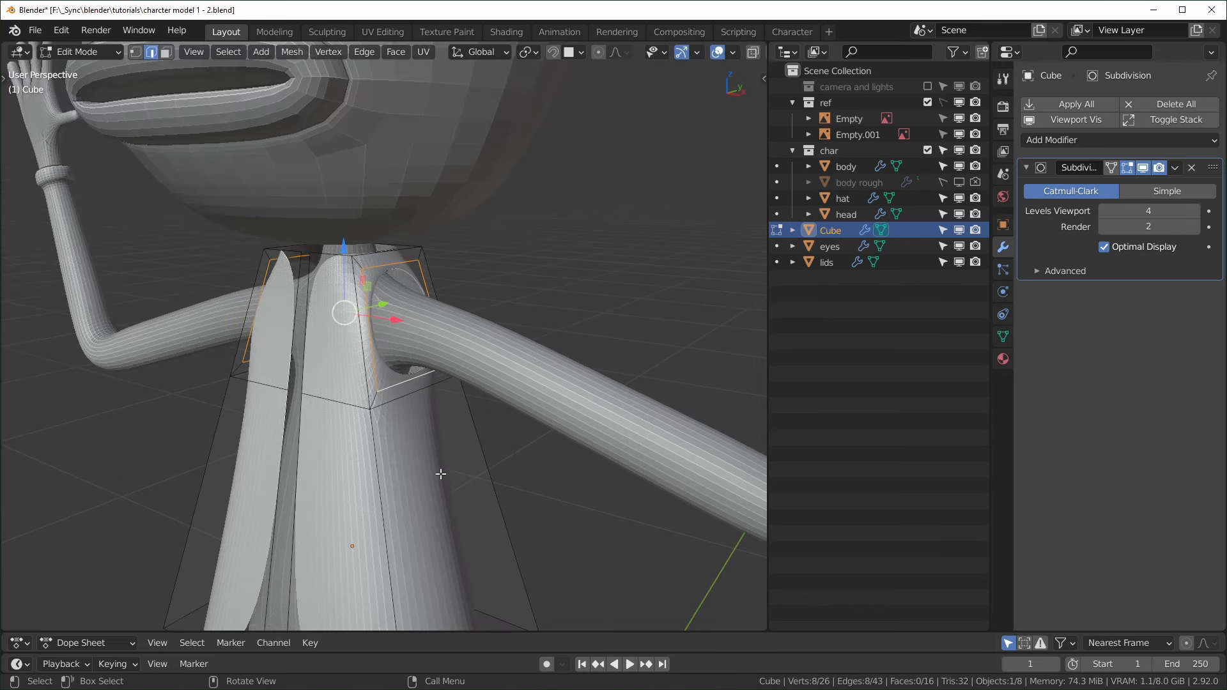
- Set the transform pivot point to Individual Origins and try scaling each armhole loop about its own centre
key("period")
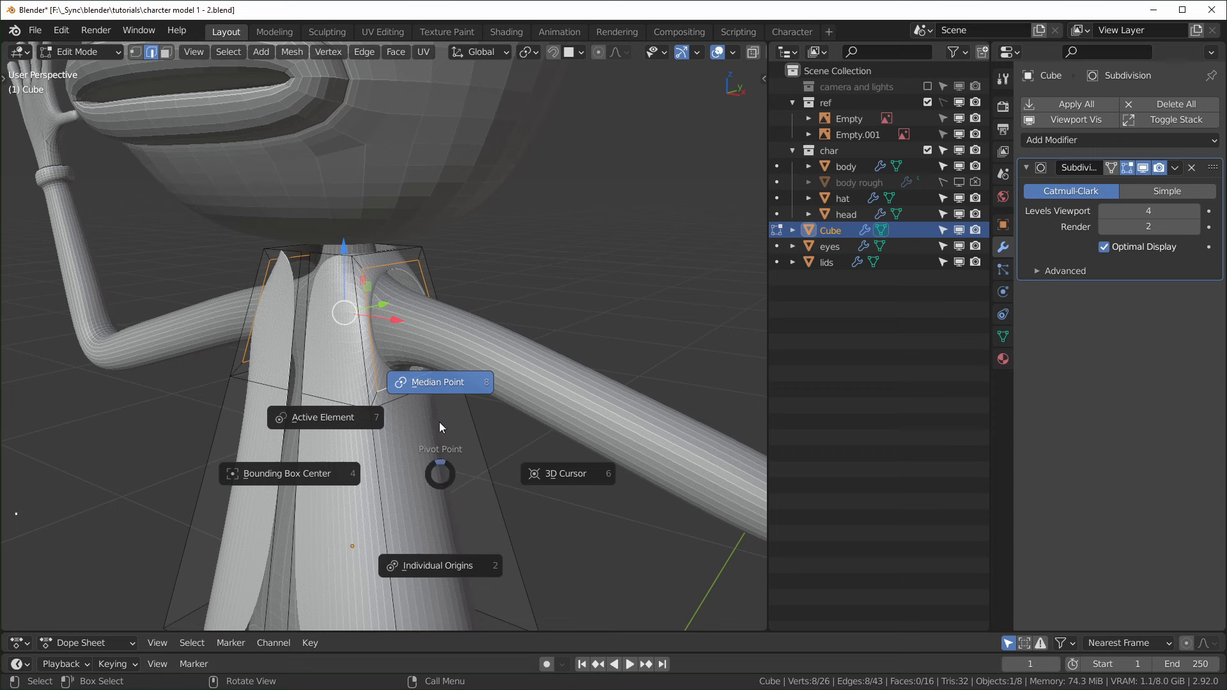
left_click(446, 567)
key("s")
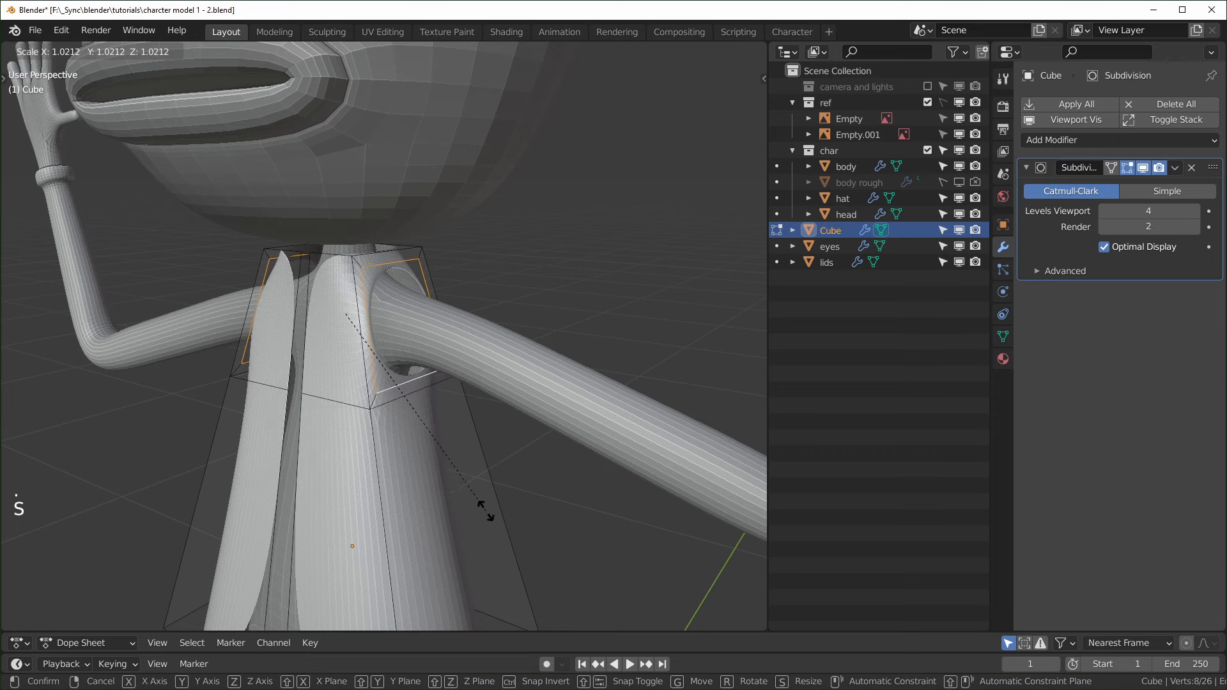
left_click(447, 358)
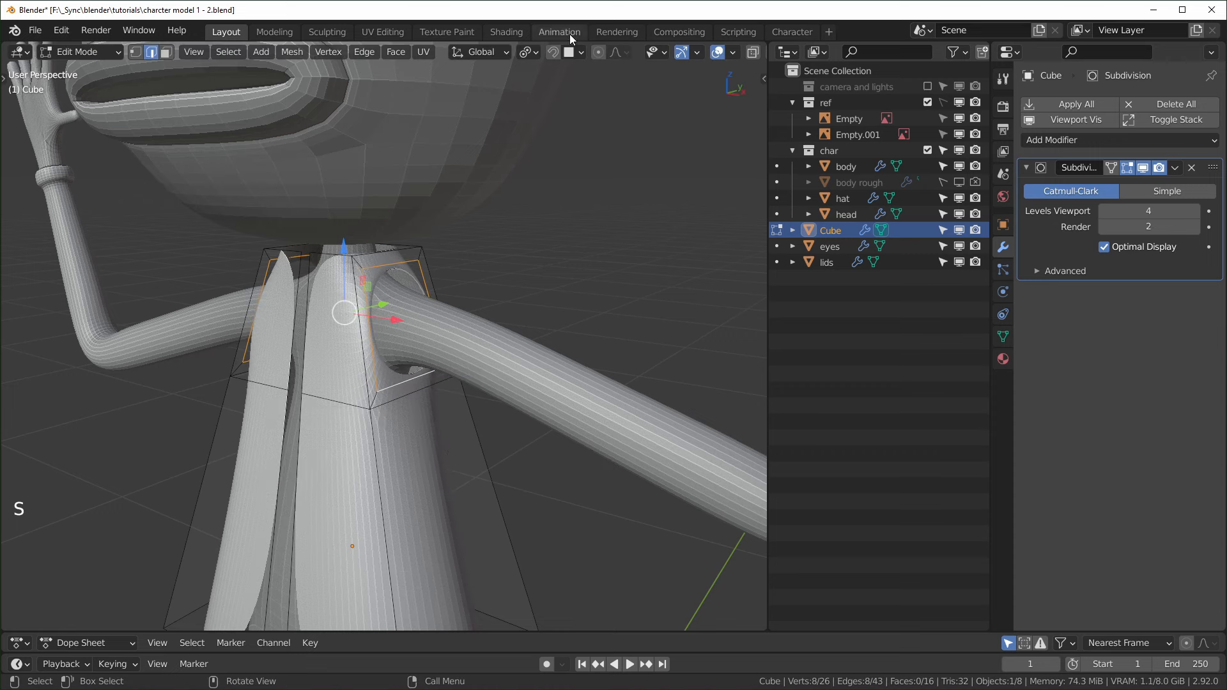
- Set the transform pivot point back to Median Point
left_click(539, 55)
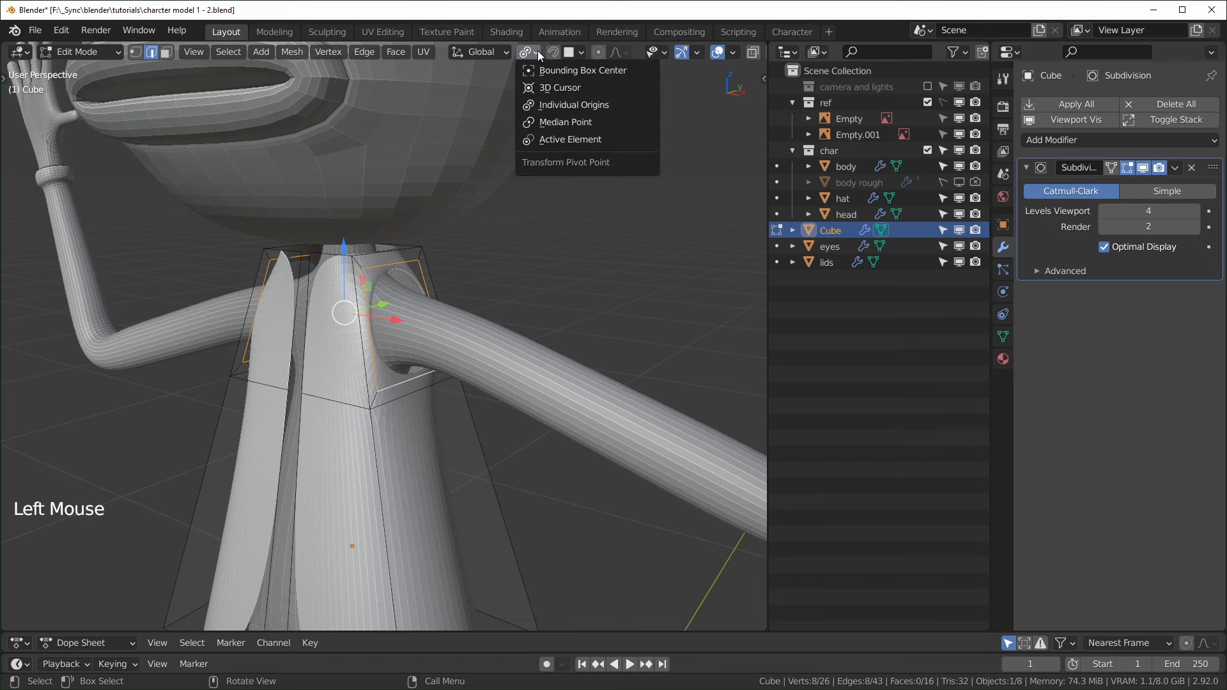
left_click(536, 56)
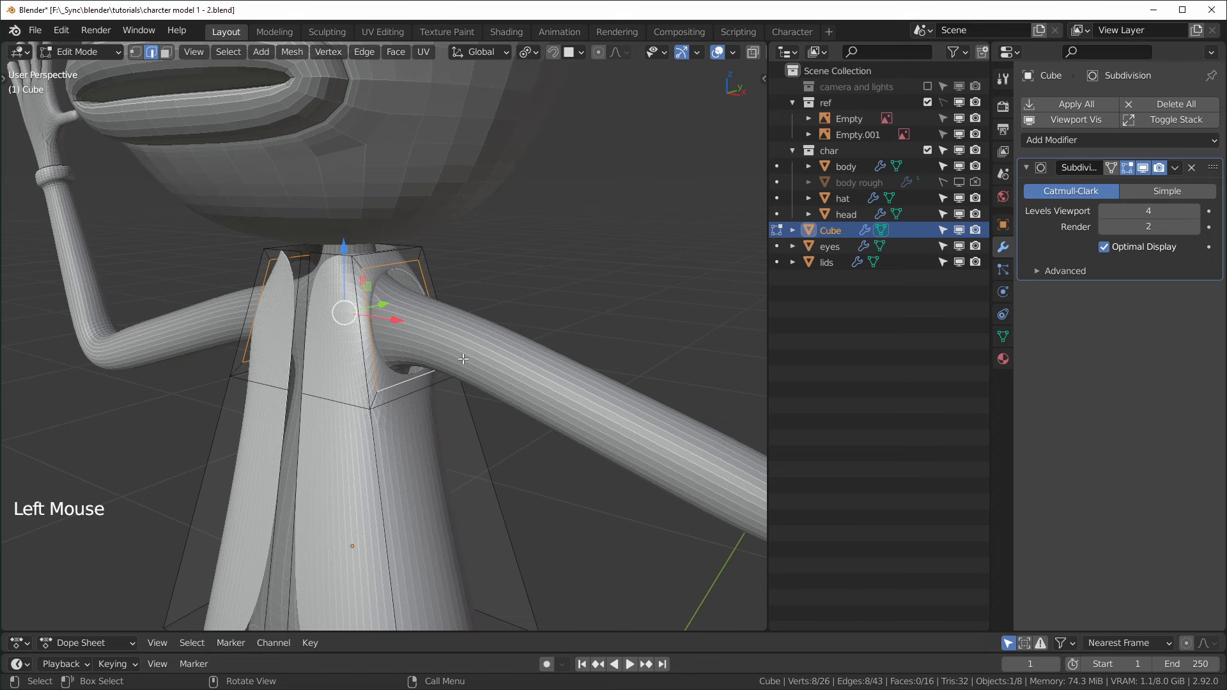
key("period")
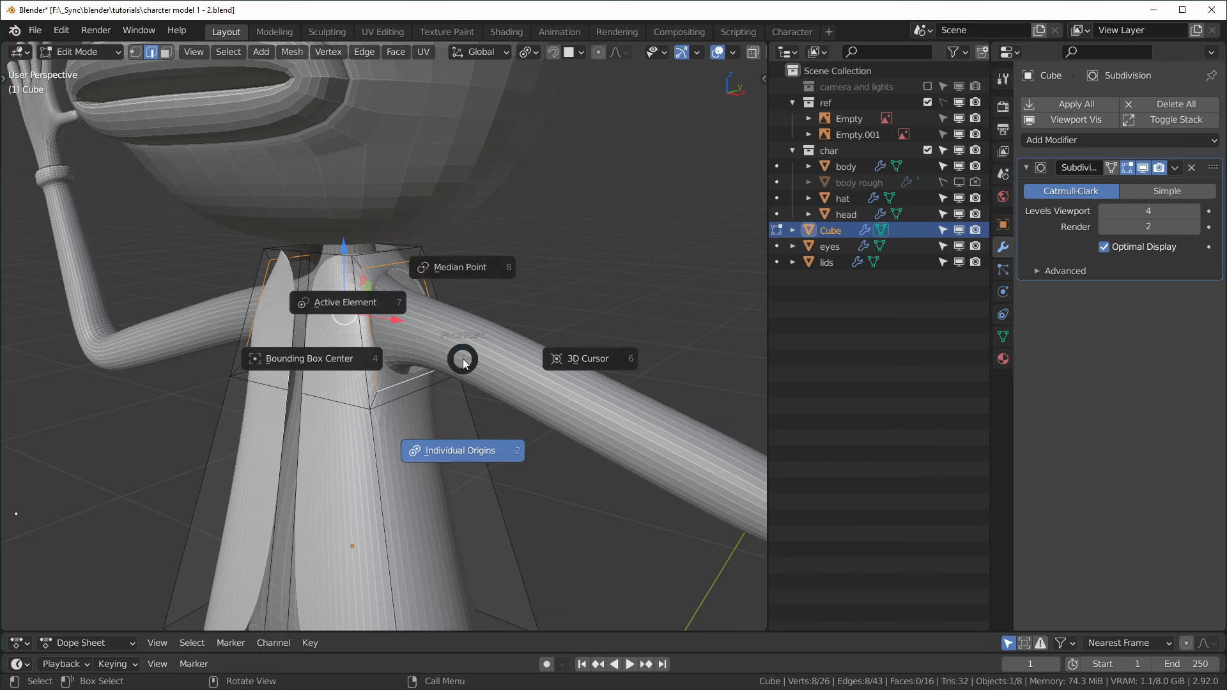
middle_click(466, 267)
- Select the jacket's uppermost vertices, including those hidden behind the front, and lower them slightly towards the shoulders
key("KP_1")
scroll(469, 371, "up", 2)
middle_click_drag(468, 367, 499, 427, "shift")
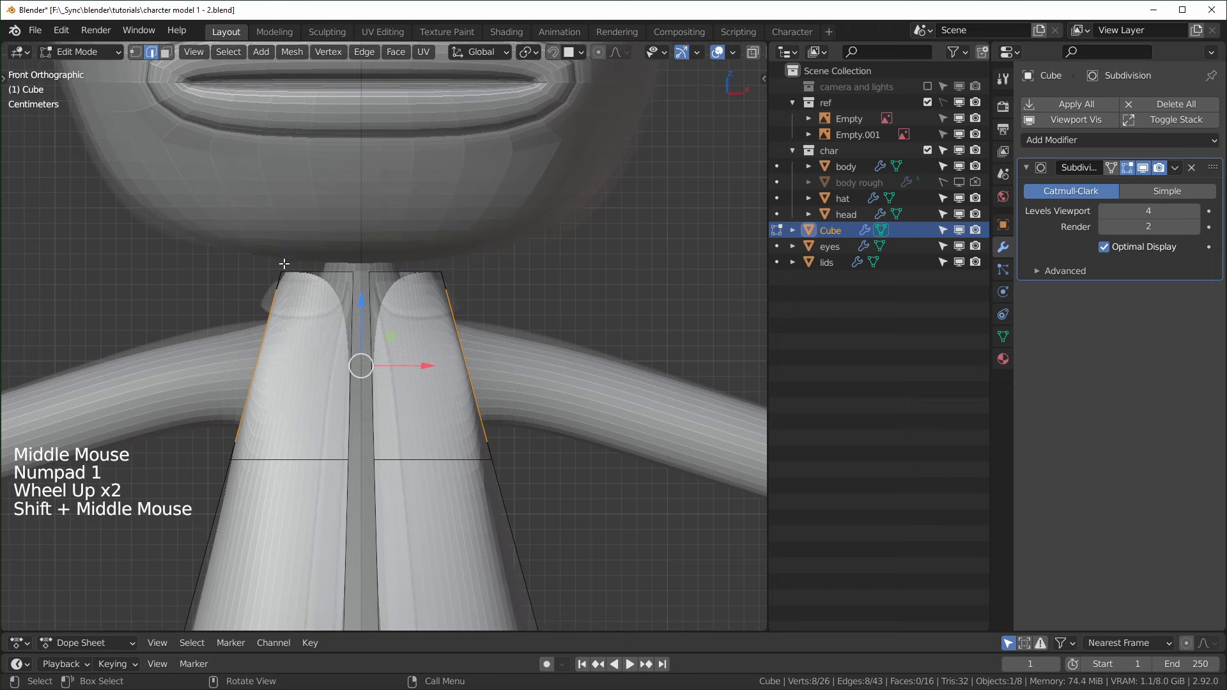
key("1")
left_click_drag(246, 236, 565, 335)
key("alt+z")
left_click_drag(361, 219, 365, 225)
middle_click_drag(331, 345, 352, 374)
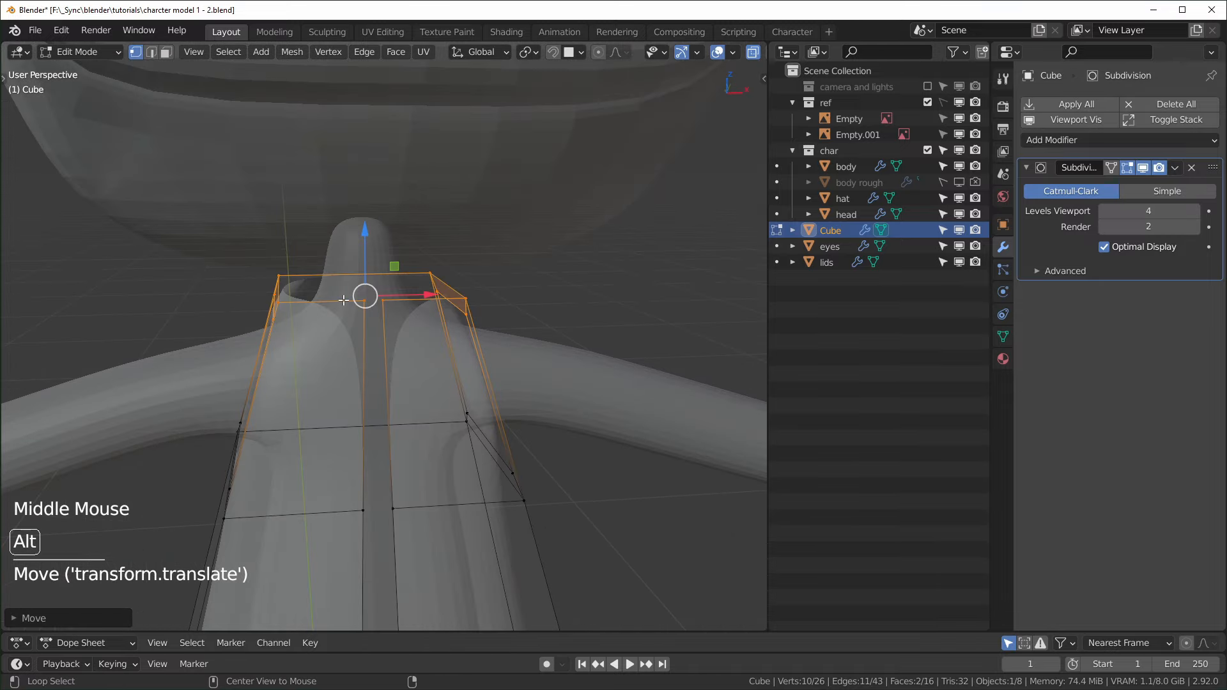
- Select the edge loop around the jacket's neck opening and extrude it, scaling the new edges slightly outward
left_click(356, 388, "alt")
middle_click_drag(331, 317, 415, 312)
left_click(419, 309, "alt")
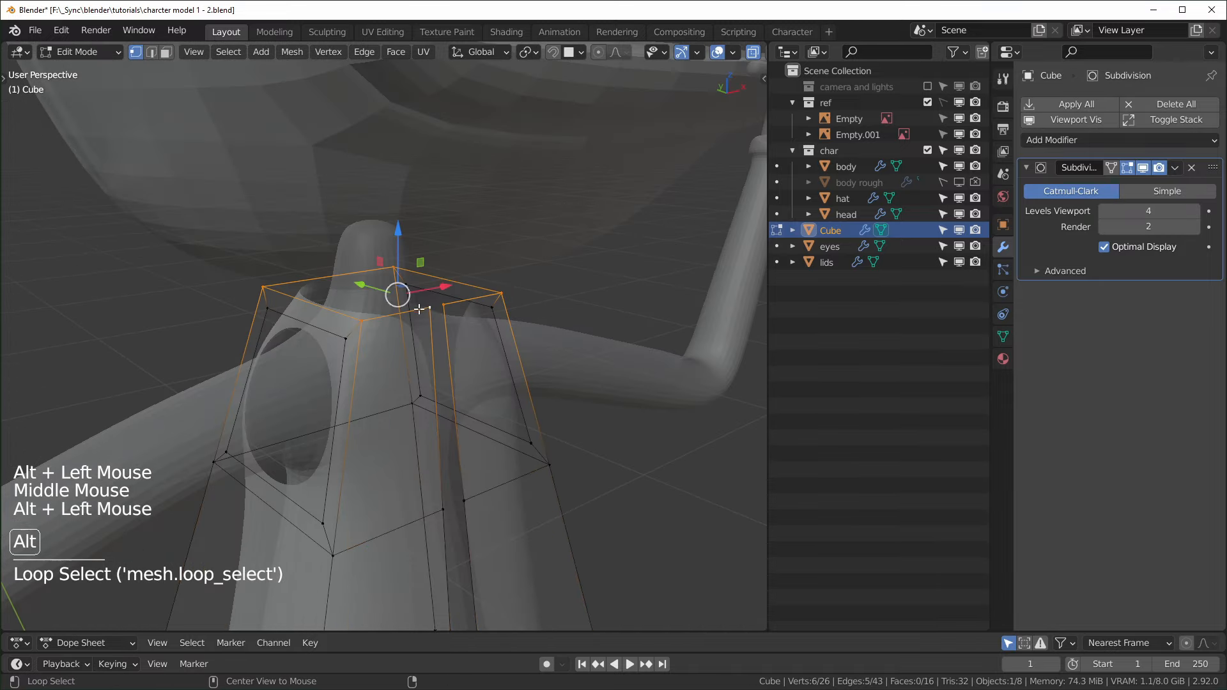
key("KP_1")
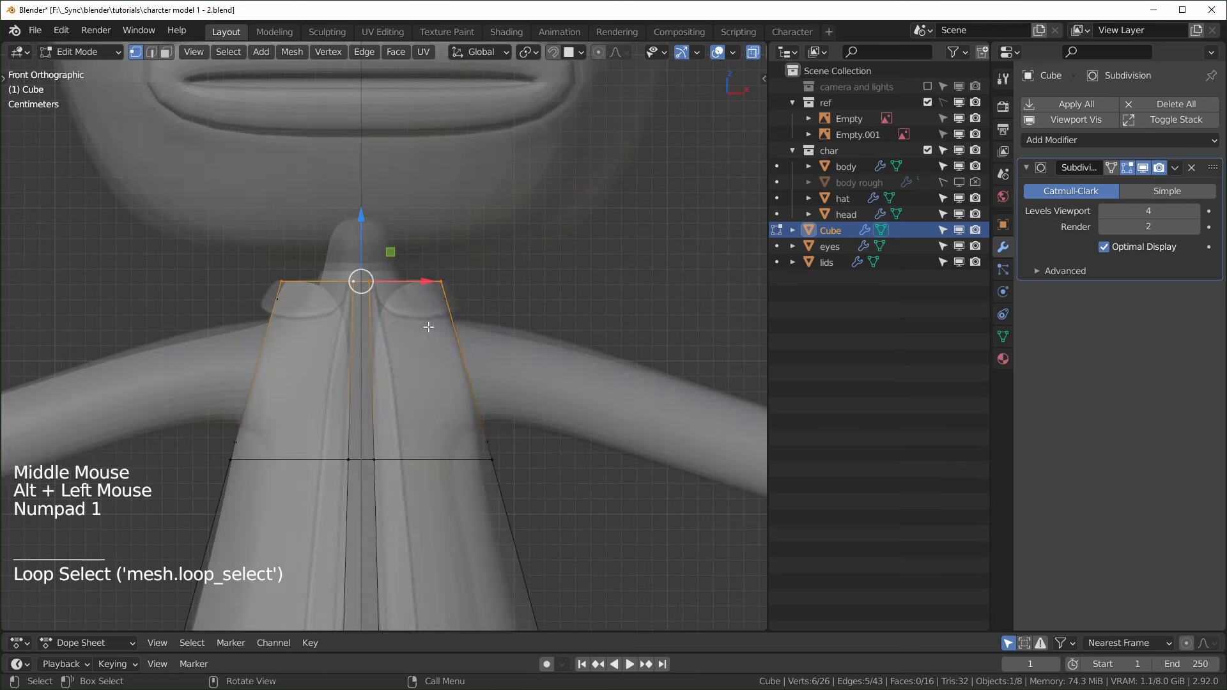
left_click_drag(218, 234, 502, 289)
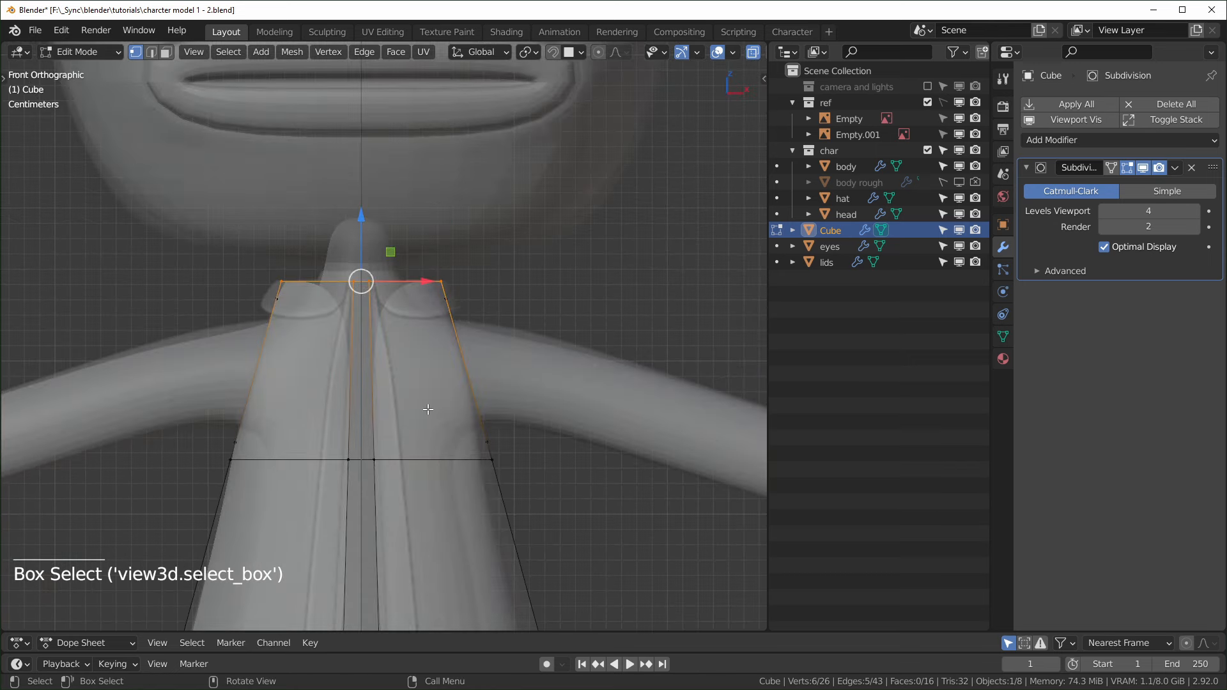
middle_click_drag(589, 343, 617, 388)
key("e")
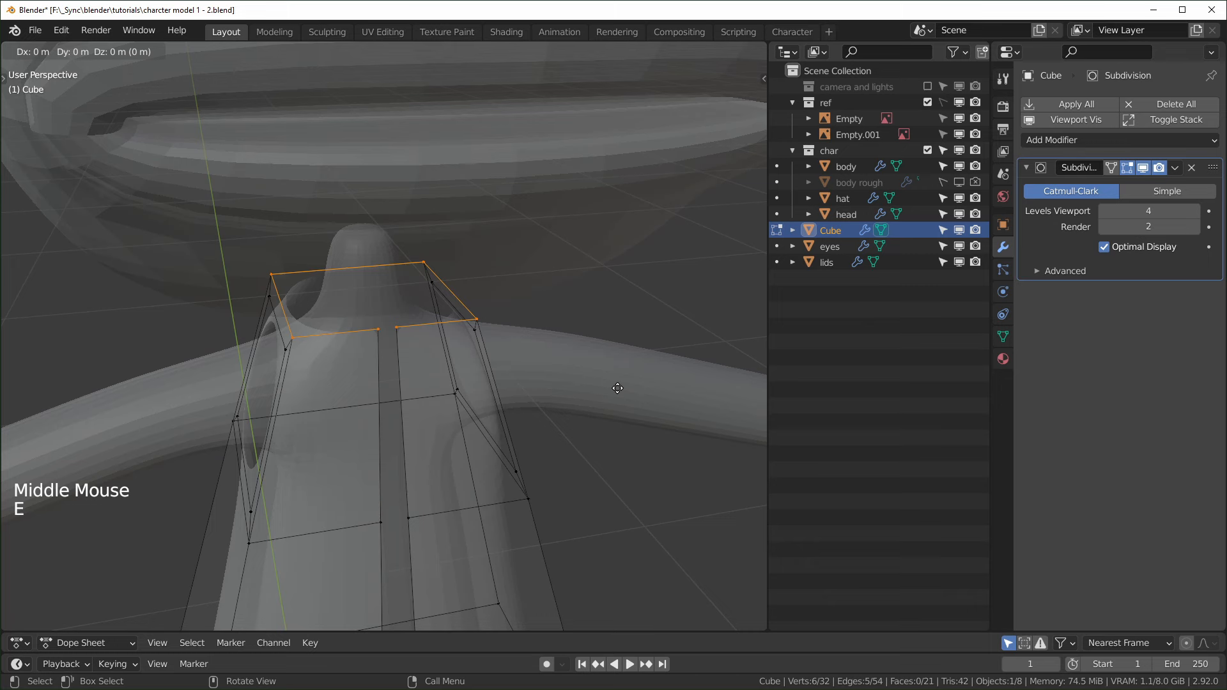
key("s")
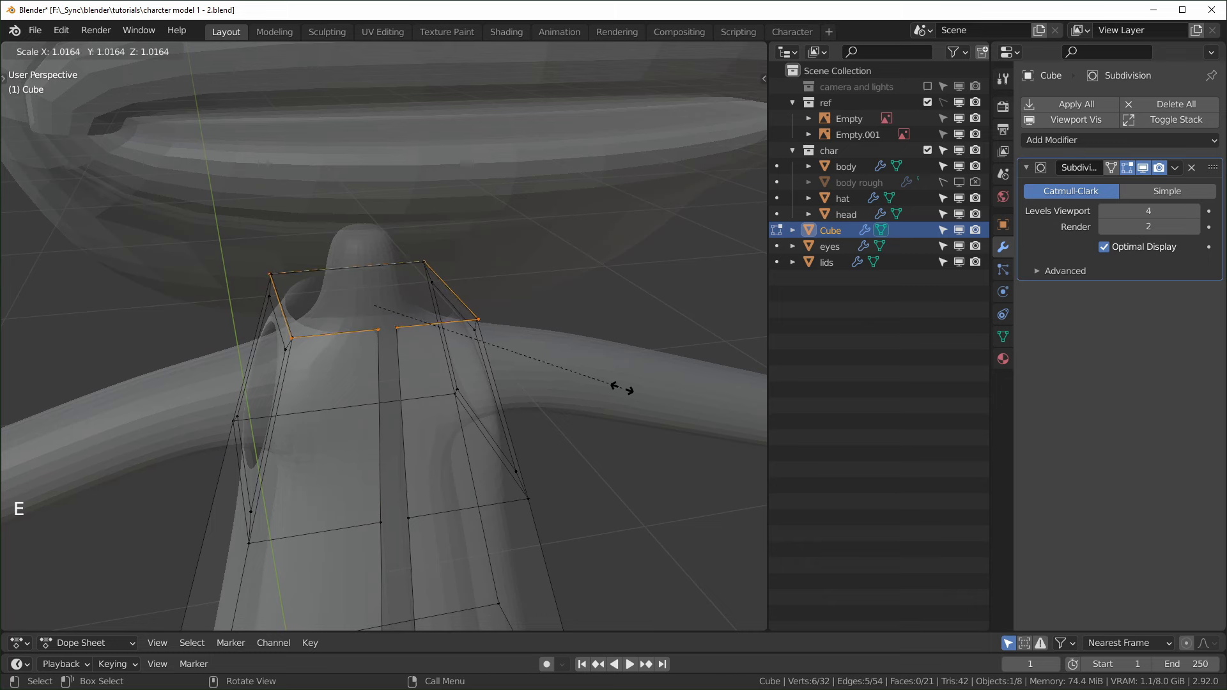
right_click(627, 414)
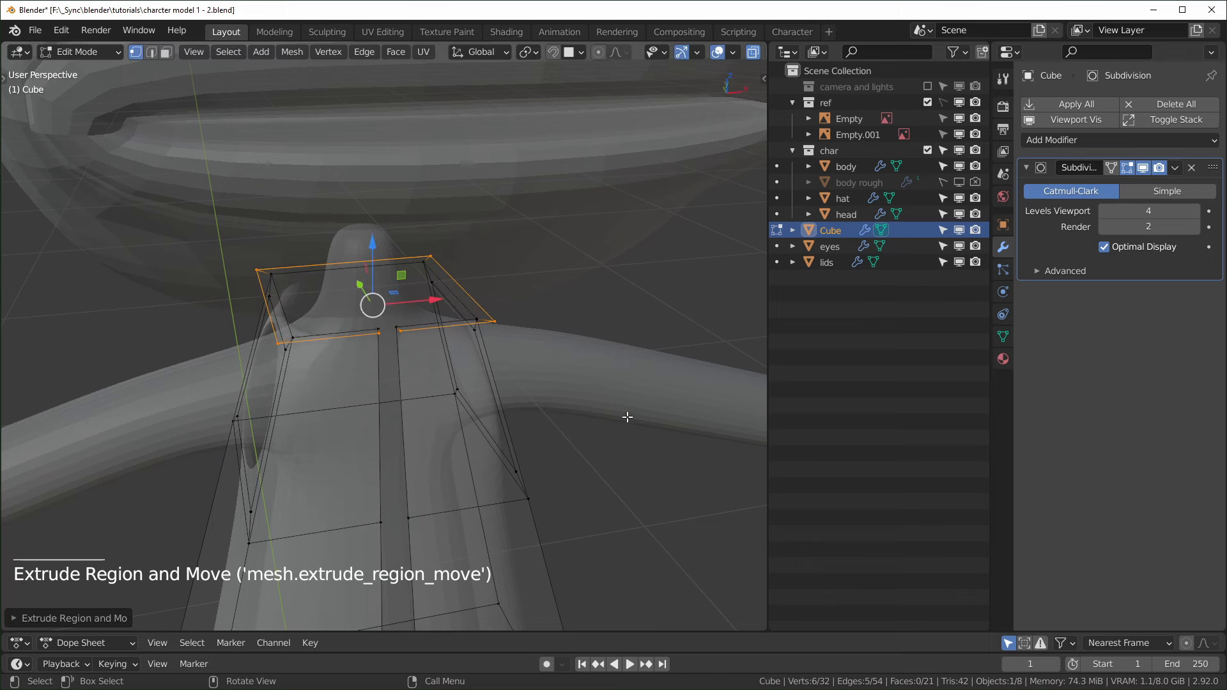
- Extrude the outer neck edges a short way down along Z to form a folded collar
middle_click_drag(627, 413, 598, 413)
key("e")
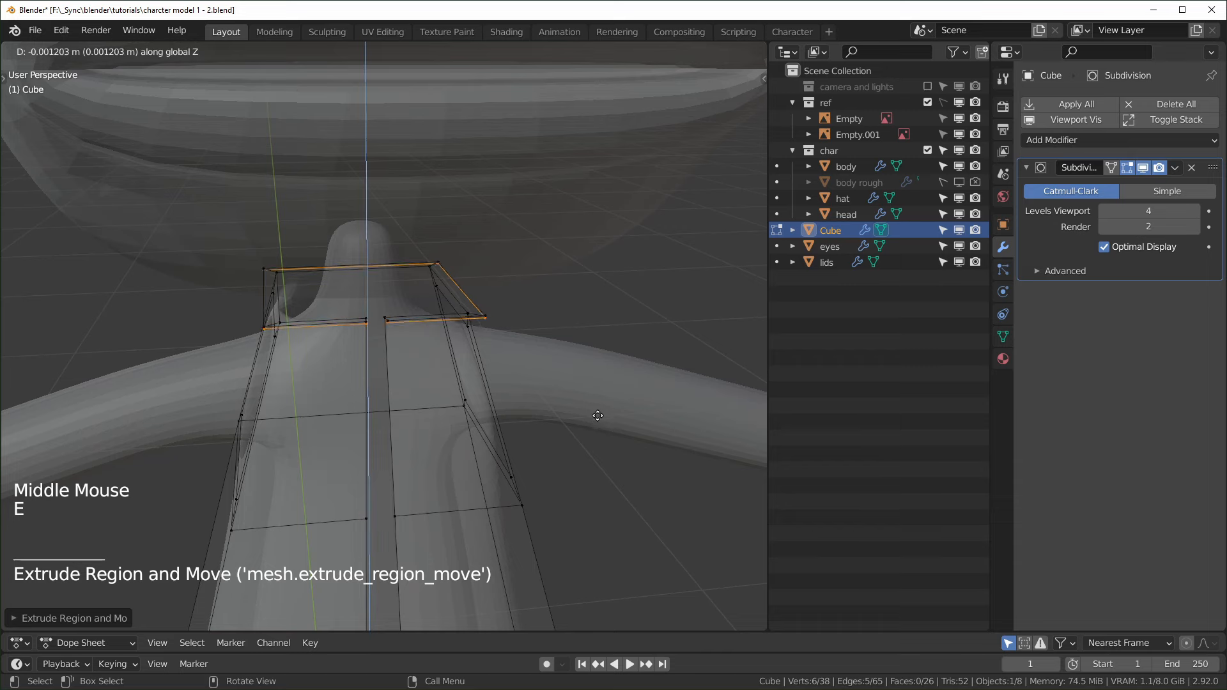
left_click(599, 426)
middle_click_drag(599, 425, 449, 469)
key("alt+z")
scroll(456, 458, "up", 2)
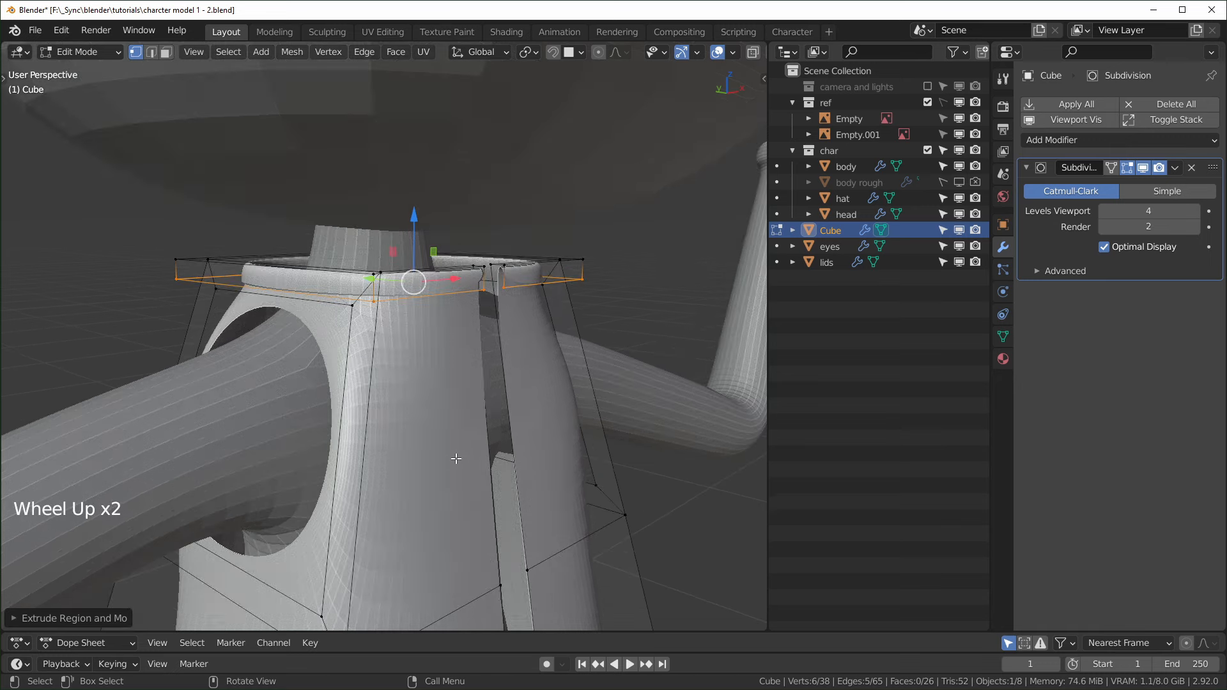
- Select the lower back edge of the collar and adjust its position slightly in the side view
key("KP_3")
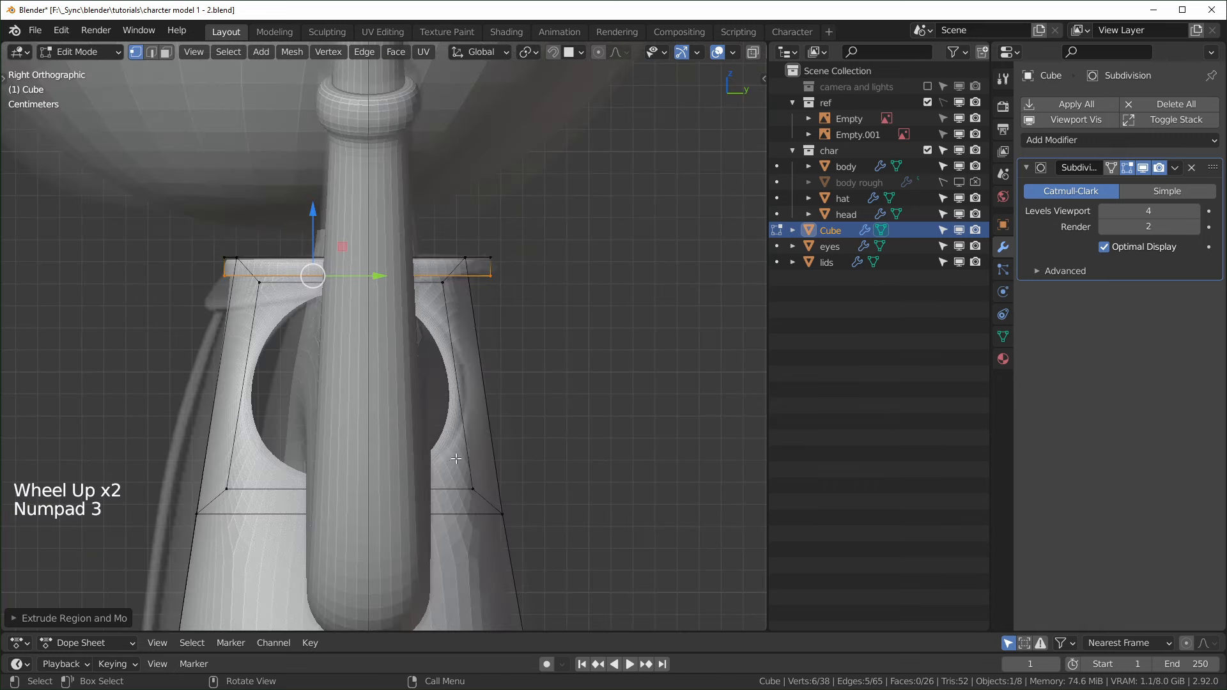
scroll(482, 423, "up", 1)
key("alt+z")
key("alt+z")
middle_click_drag(539, 330, 517, 350)
key("KP_3")
middle_click_drag(510, 422, 411, 384, "shift")
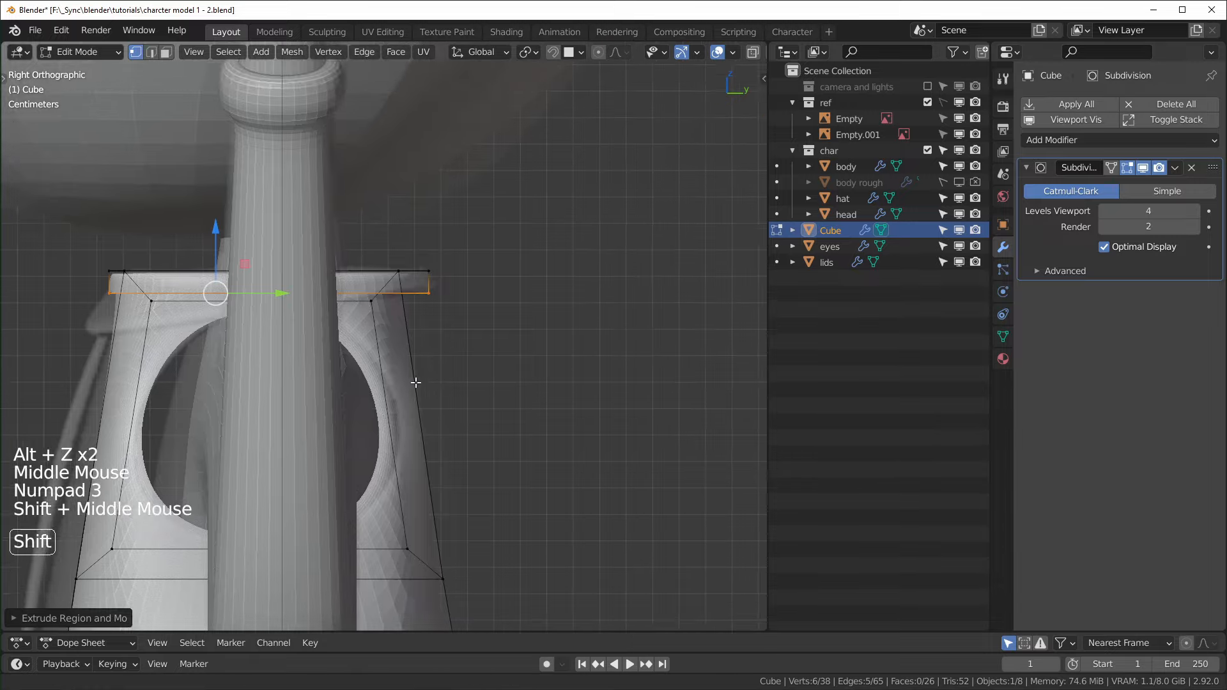
scroll(452, 438, "up", 2)
middle_click_drag(452, 439, 424, 315)
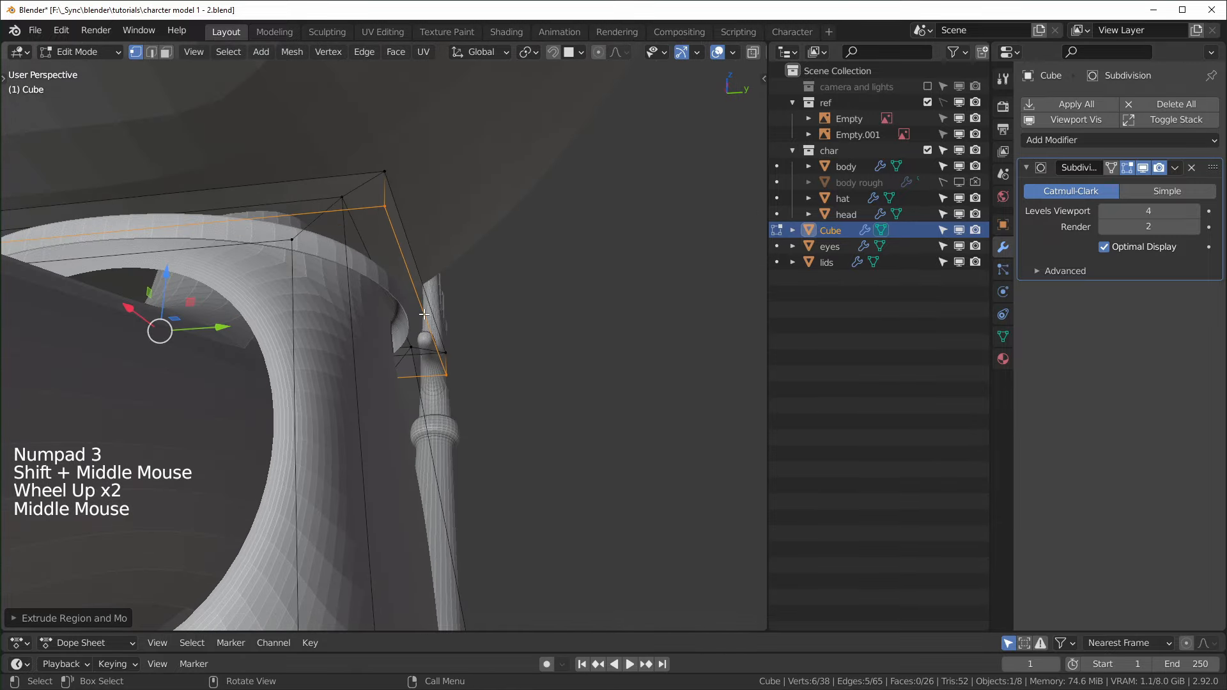
key("2")
left_click(424, 315)
key("KP_1")
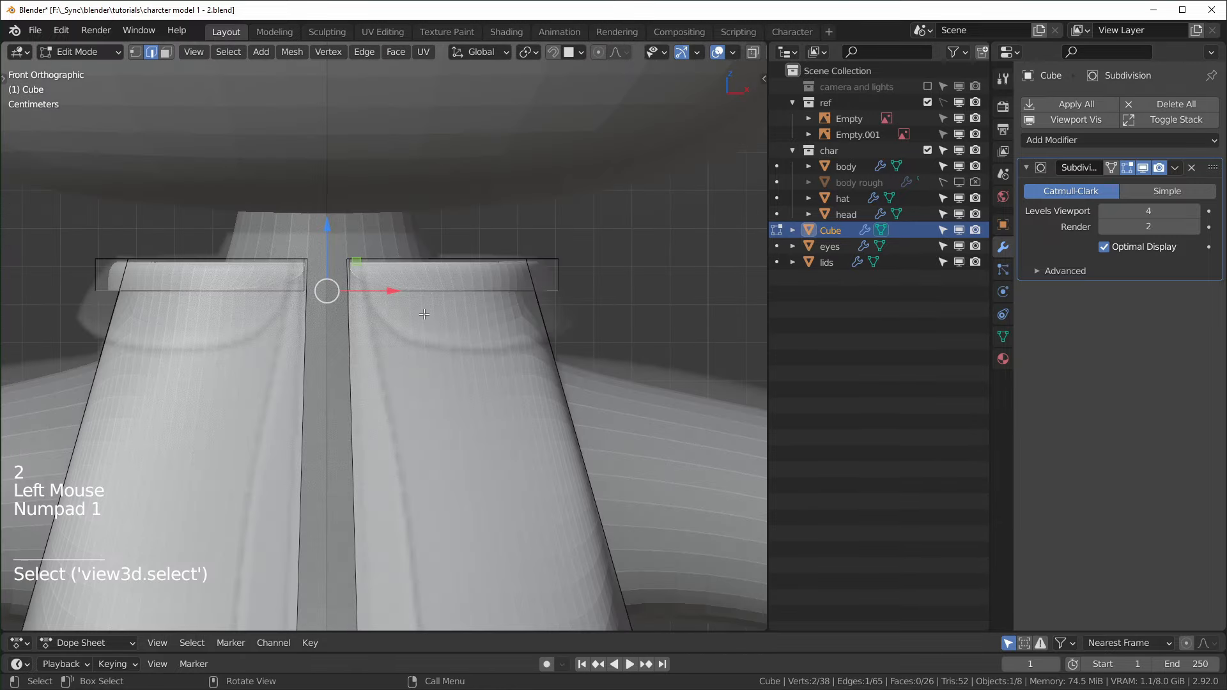
key("KP_3")
mouse_move(420, 231)
left_mouse_down()
mouse_move(424, 271)
mouse_move(438, 237)
left_mouse_up()
middle_click_drag(439, 237, 408, 400)
scroll(337, 358, "down", 2)
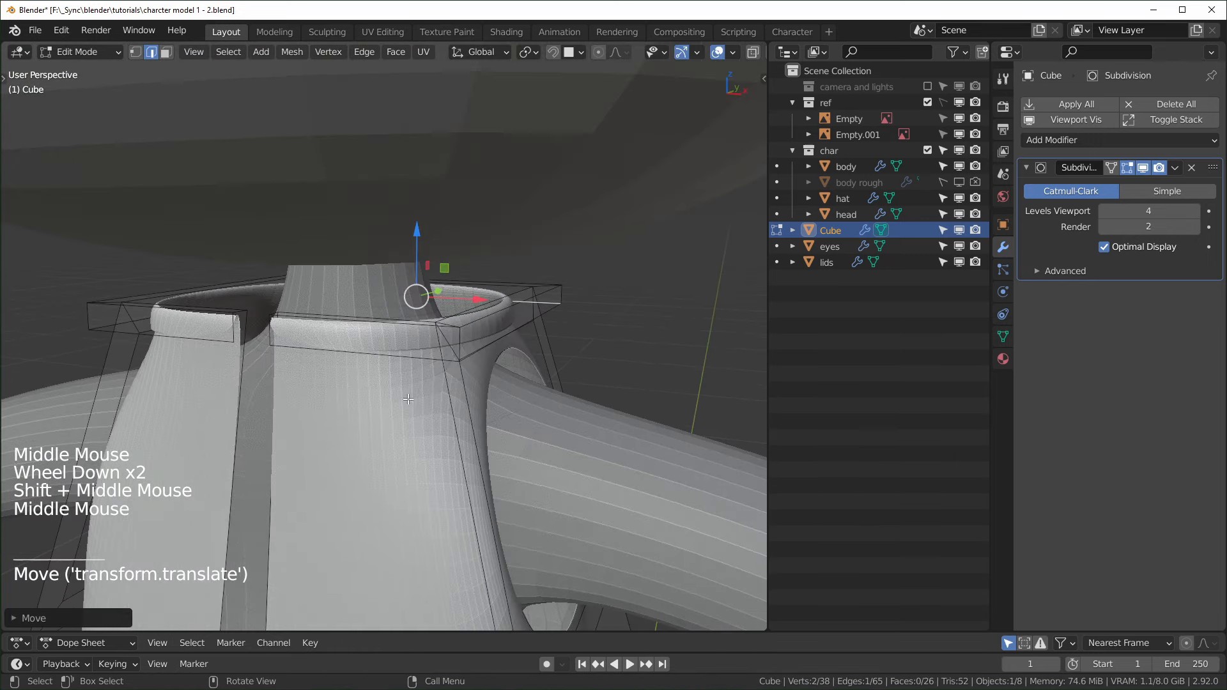
- Select the two lower front edges of the collar and move them down and forward, away from the chest
left_click(390, 355)
left_click(216, 341, "shift")
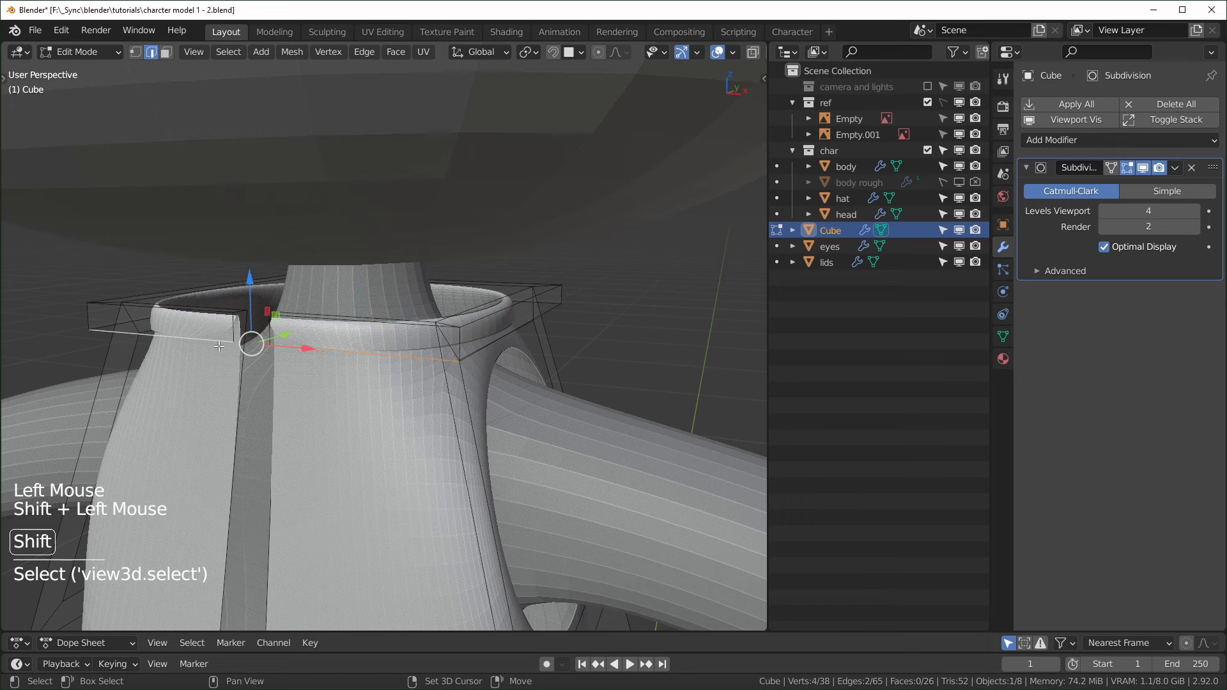
key("KP_3")
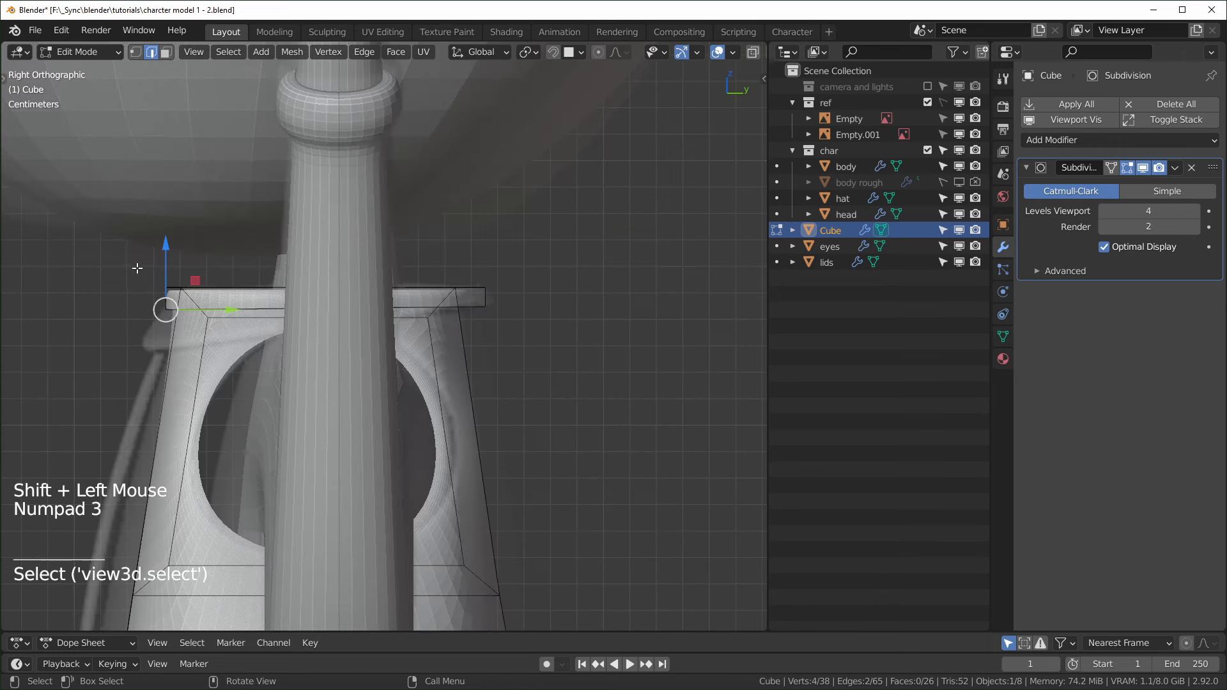
left_click_drag(164, 243, 165, 281)
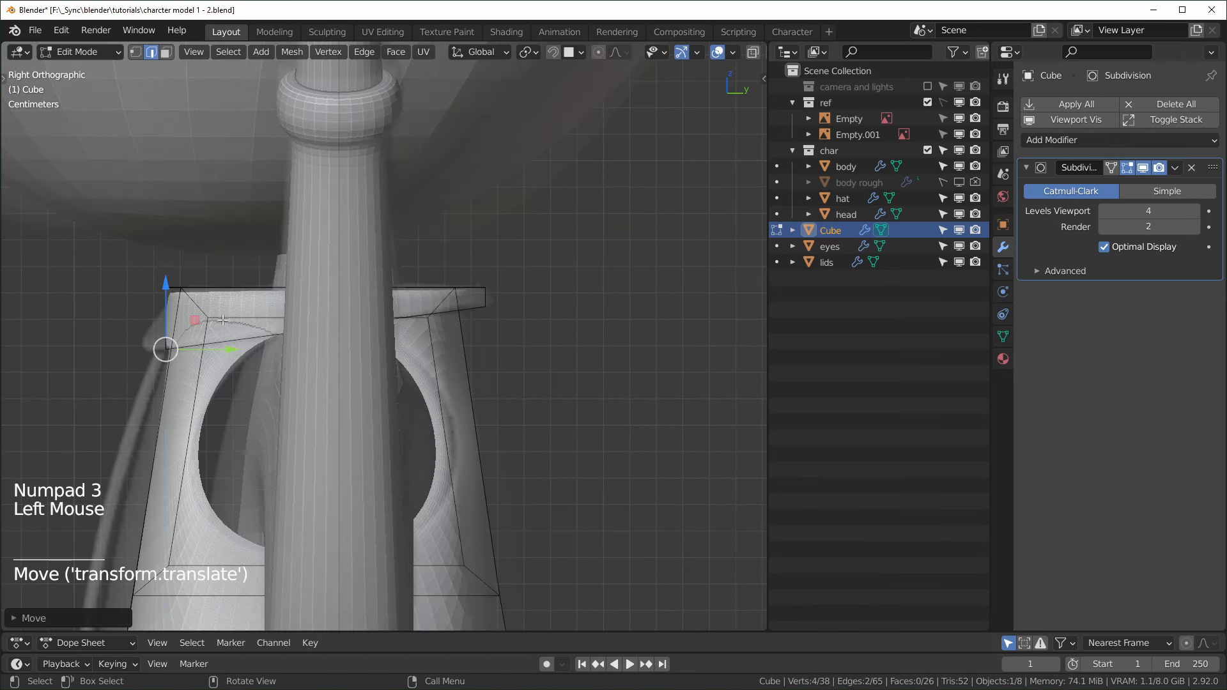
left_click_drag(196, 321, 167, 322)
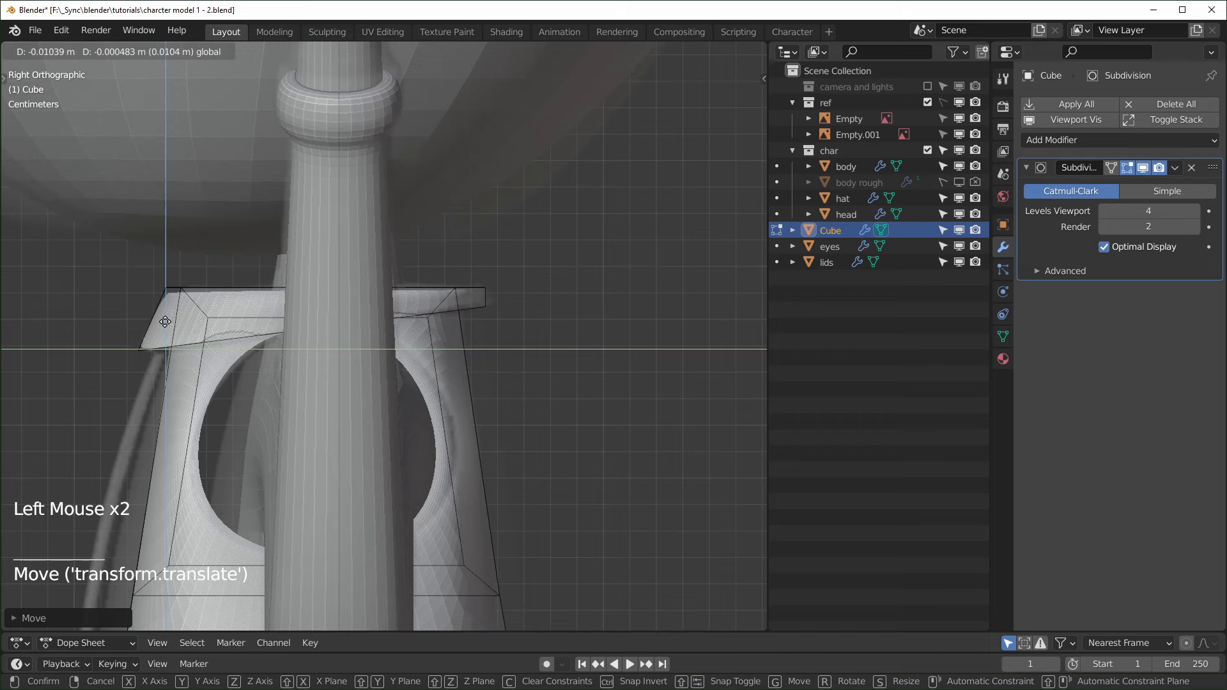
- Select the lower side edges of the collar and scale them outward along X to flare it over the shoulders
middle_click_drag(167, 322, 331, 369)
left_click(448, 357)
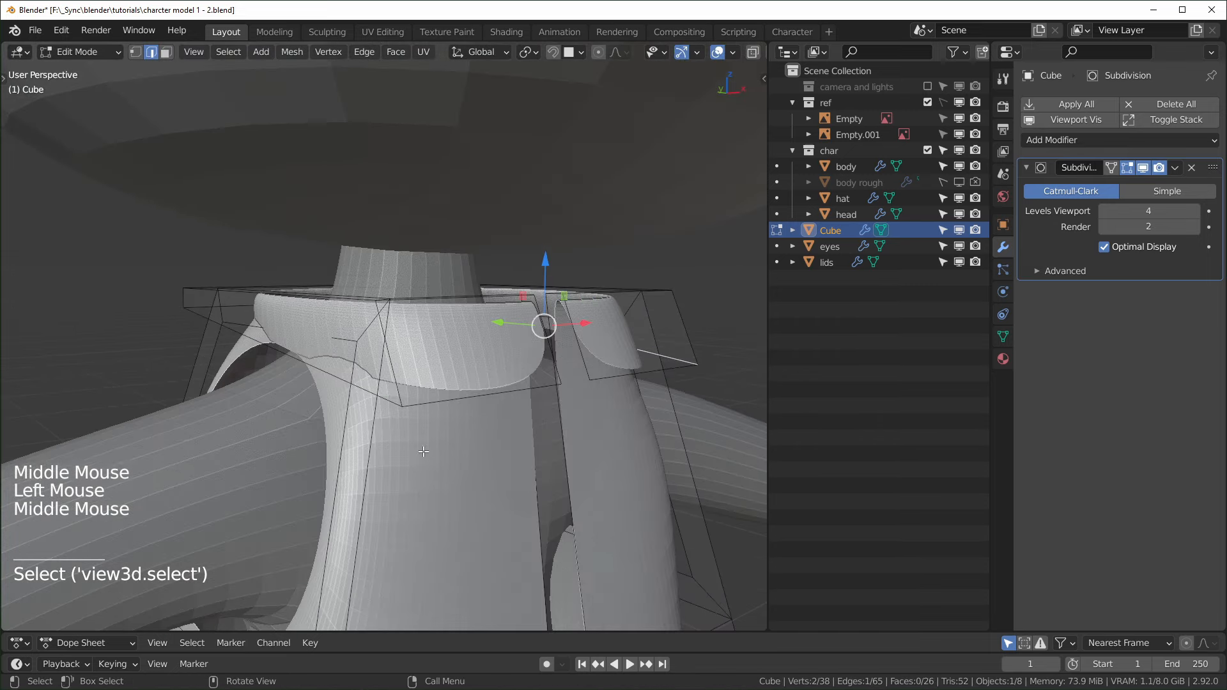
left_click(331, 370, "shift")
key("KP_1")
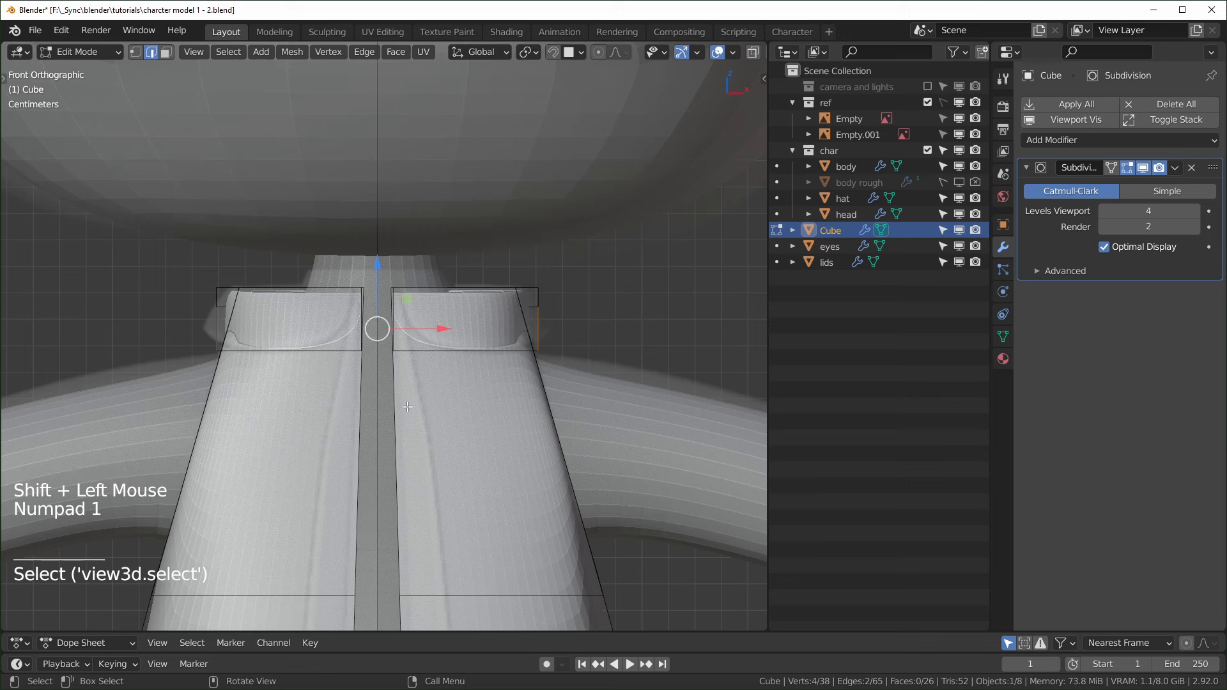
key("s")
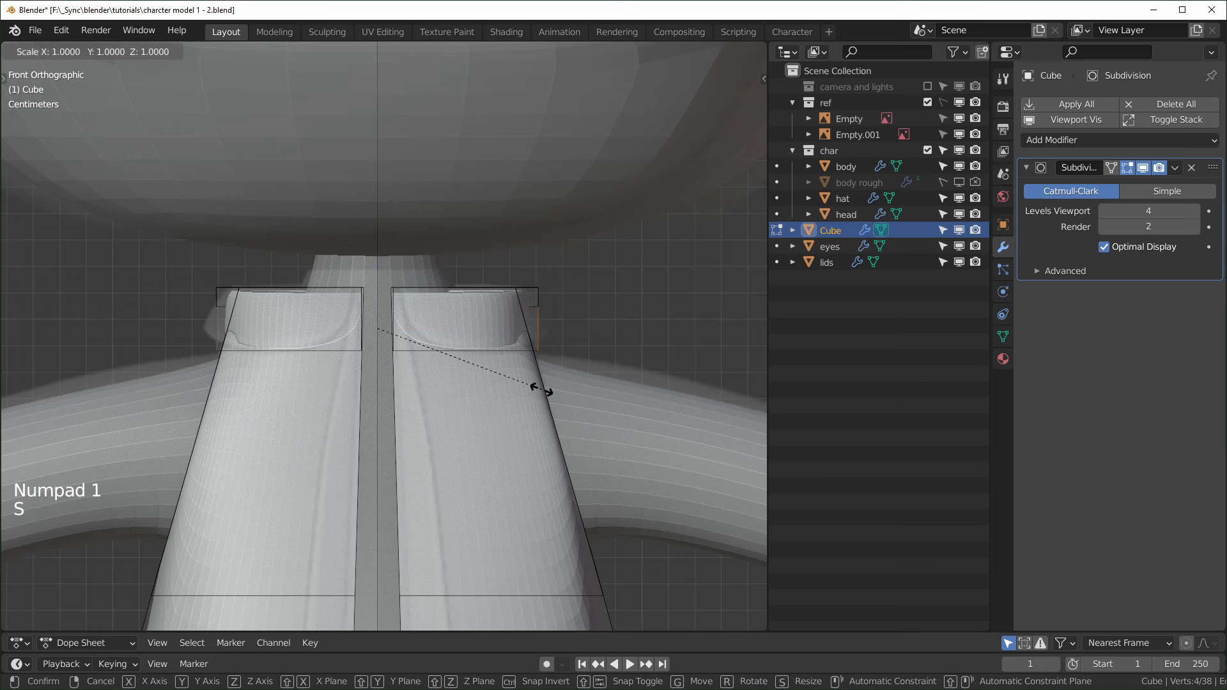
key("x")
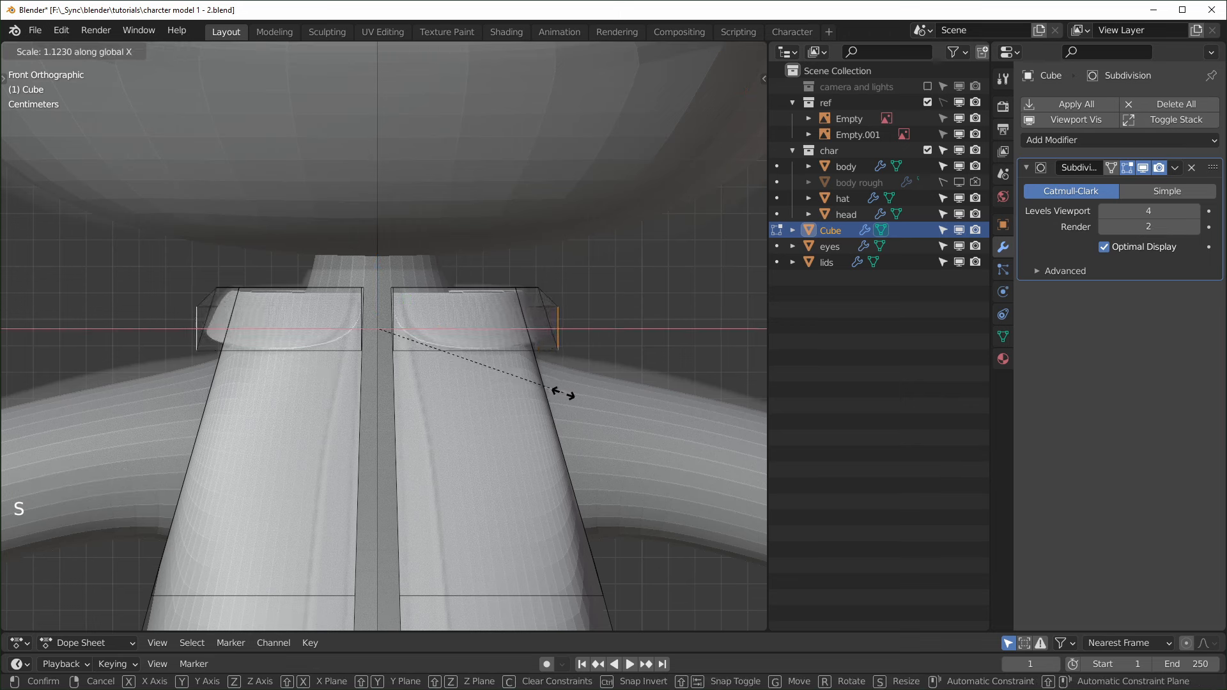
left_click(570, 397)
- Return to Object Mode, add a Solidify modifier to the jacket and place it above the Subdivision modifier
middle_click_drag(570, 397, 495, 474)
scroll(425, 479, "down", 2)
scroll(425, 479, "down", 5)
key("Tab")
scroll(413, 498, "up", 4)
scroll(479, 474, "down", 4)
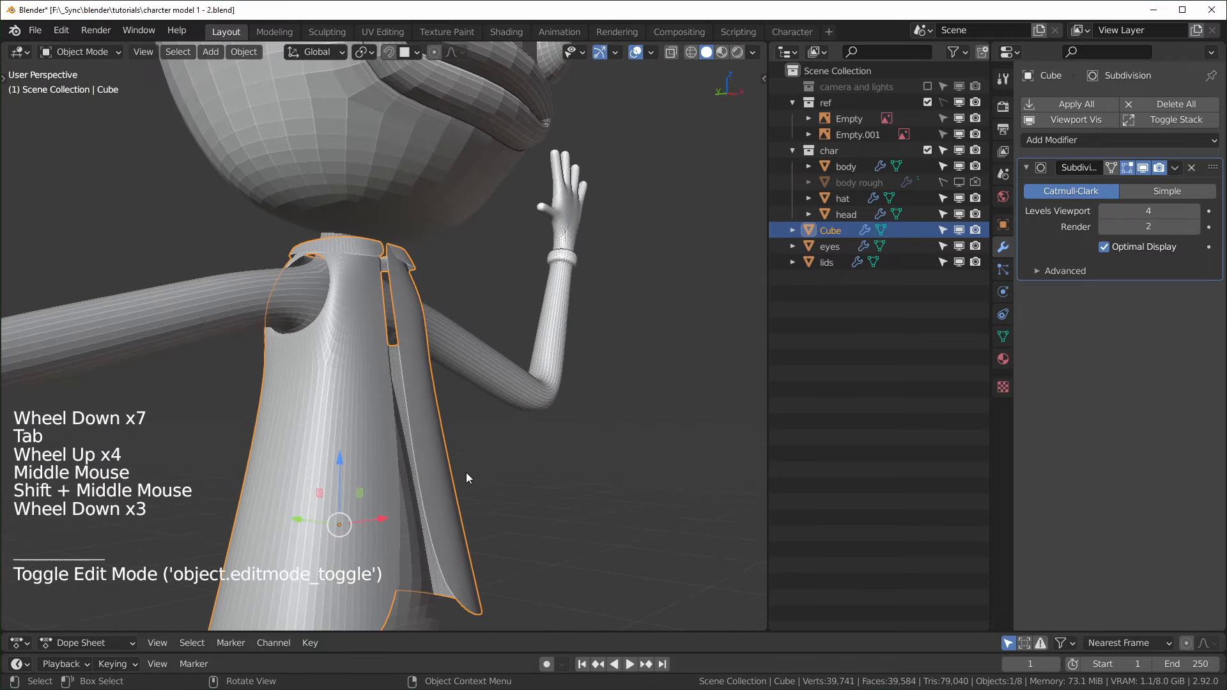
left_click(1110, 141)
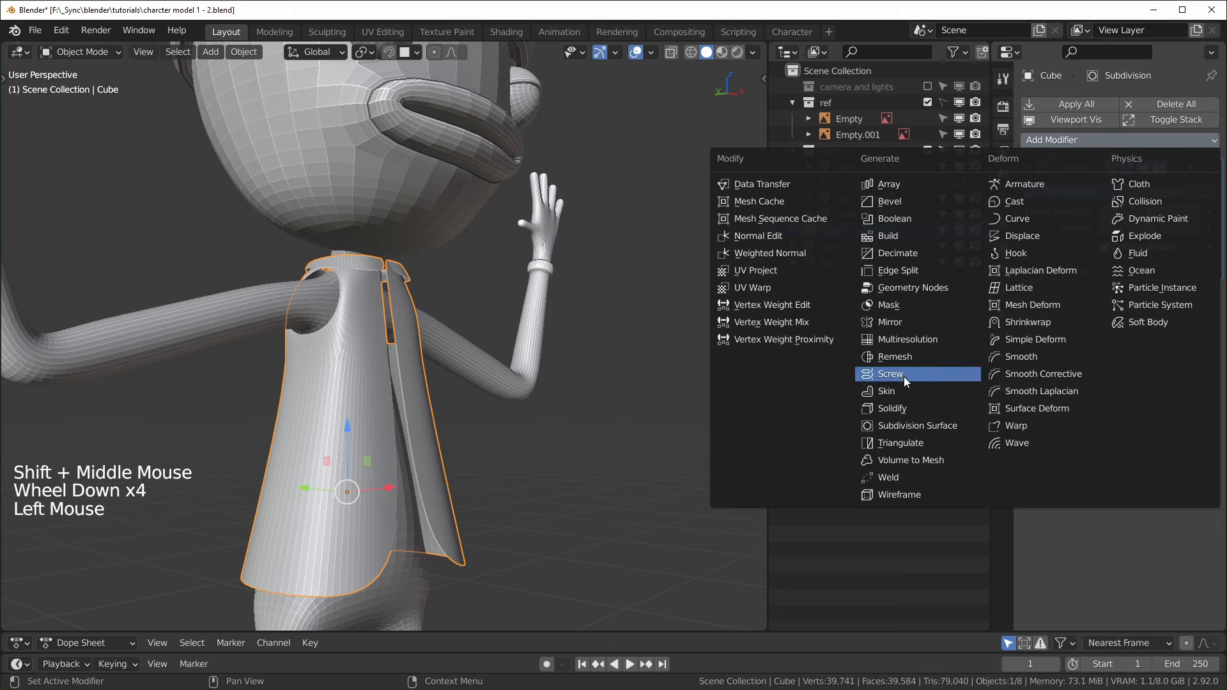
left_click(907, 407)
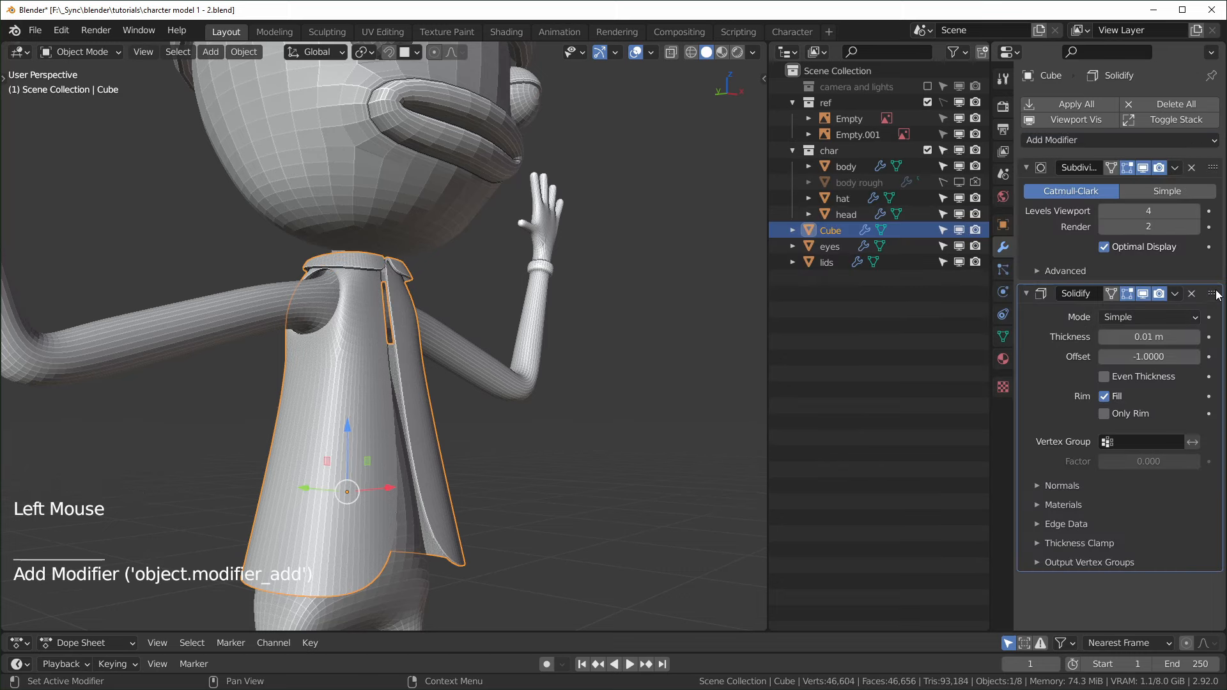
left_click_drag(1216, 294, 1213, 168)
- Set the jacket's Solidify thickness to 0.02 m
scroll(532, 385, "up", 4)
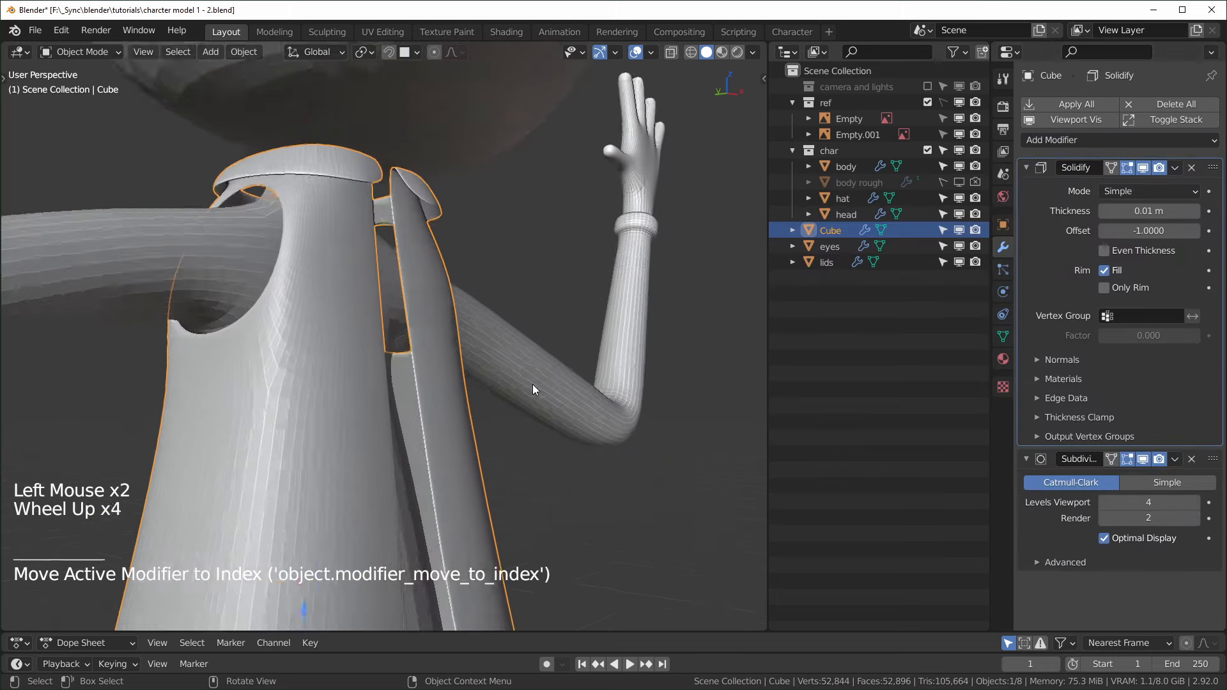
scroll(473, 345, "up", 2)
middle_click_drag(473, 345, 390, 387, "shift")
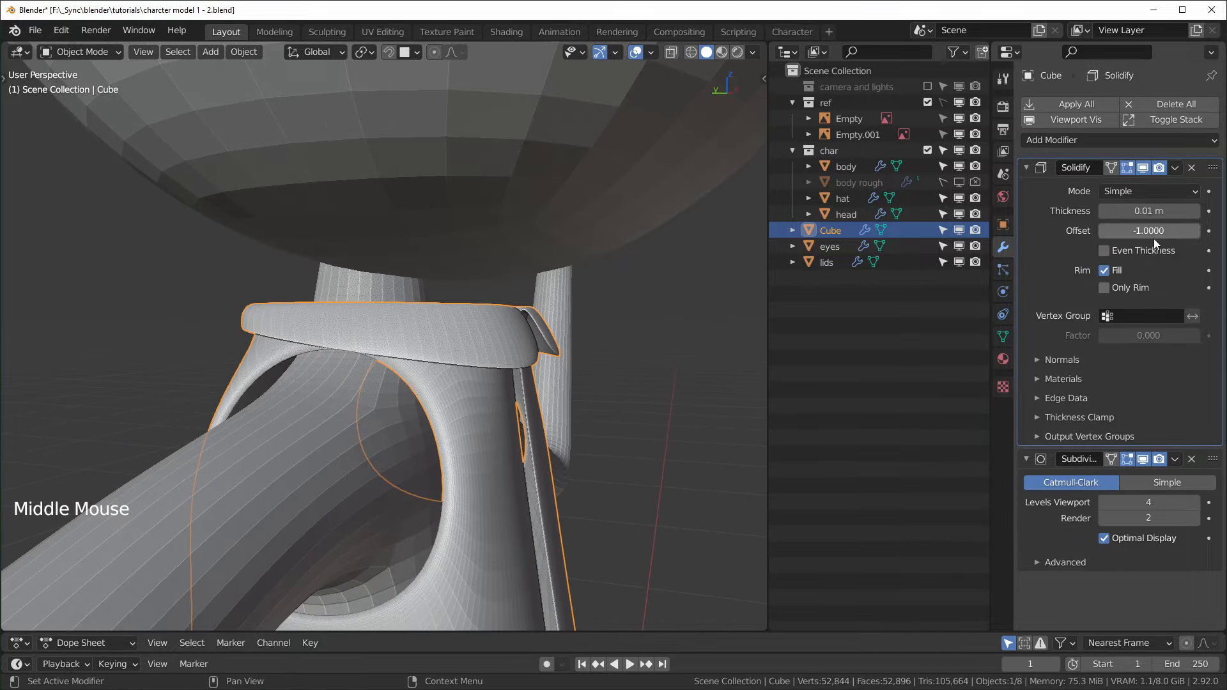
left_click(1160, 211)
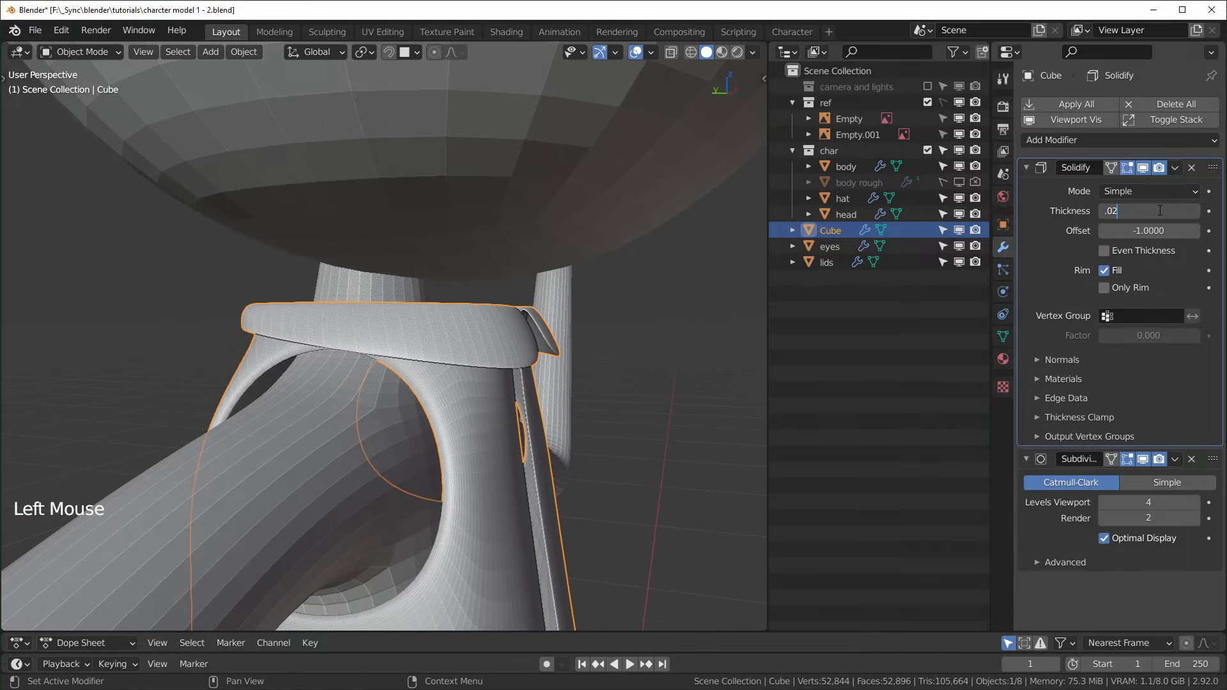
key("Return")
- Set the Solidify offset to 0 so the thickness is centred on the jacket surface
middle_click_drag(621, 439, 524, 415)
mouse_move(1166, 234)
left_mouse_down()
mouse_move(1215, 234)
mouse_move(1145, 229)
left_mouse_up()
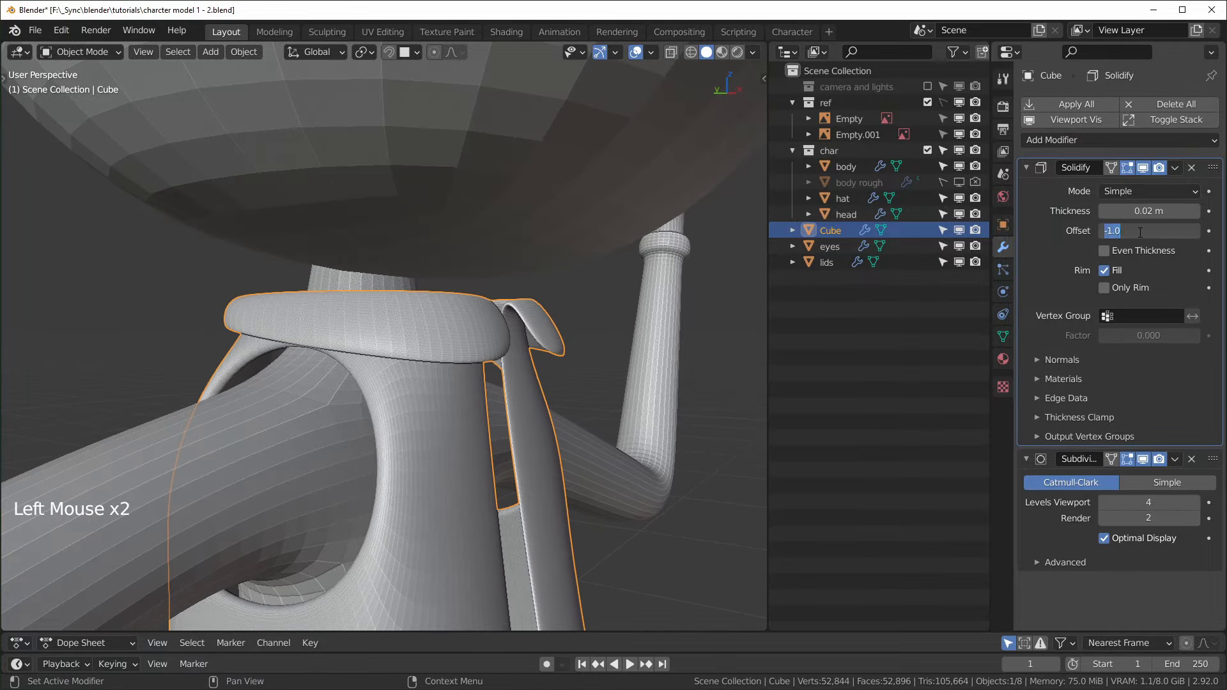
type("0")
key("Return")
middle_click_drag(671, 338, 349, 362)
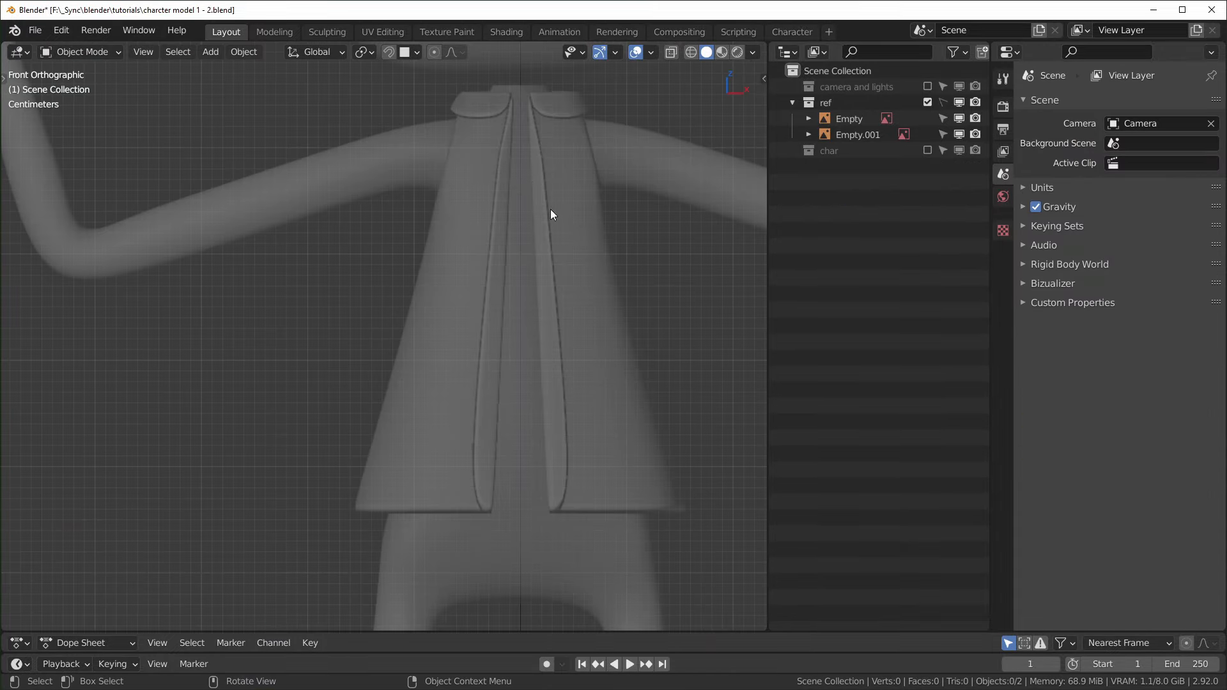
middle_click_drag(602, 340, 614, 319, "shift")
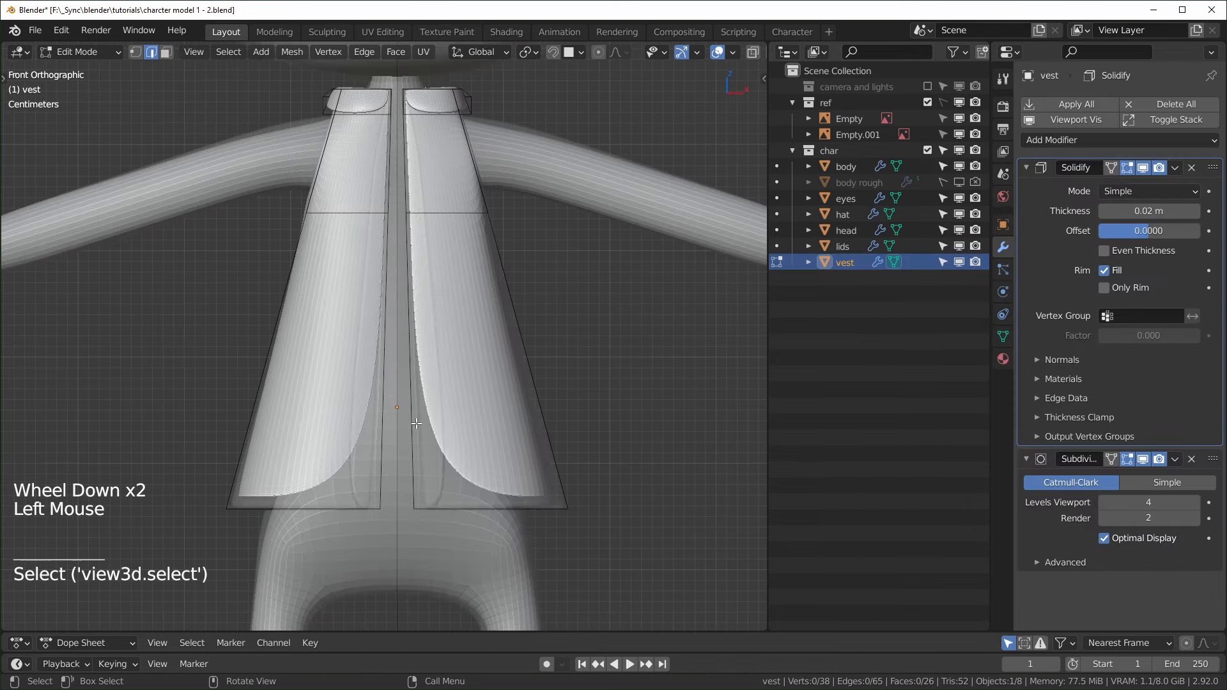
- Select the long front-opening edges on both sides of the vest and extrude them about 0.005 m forward along Y
scroll(417, 423, "up", 2)
left_click(385, 345)
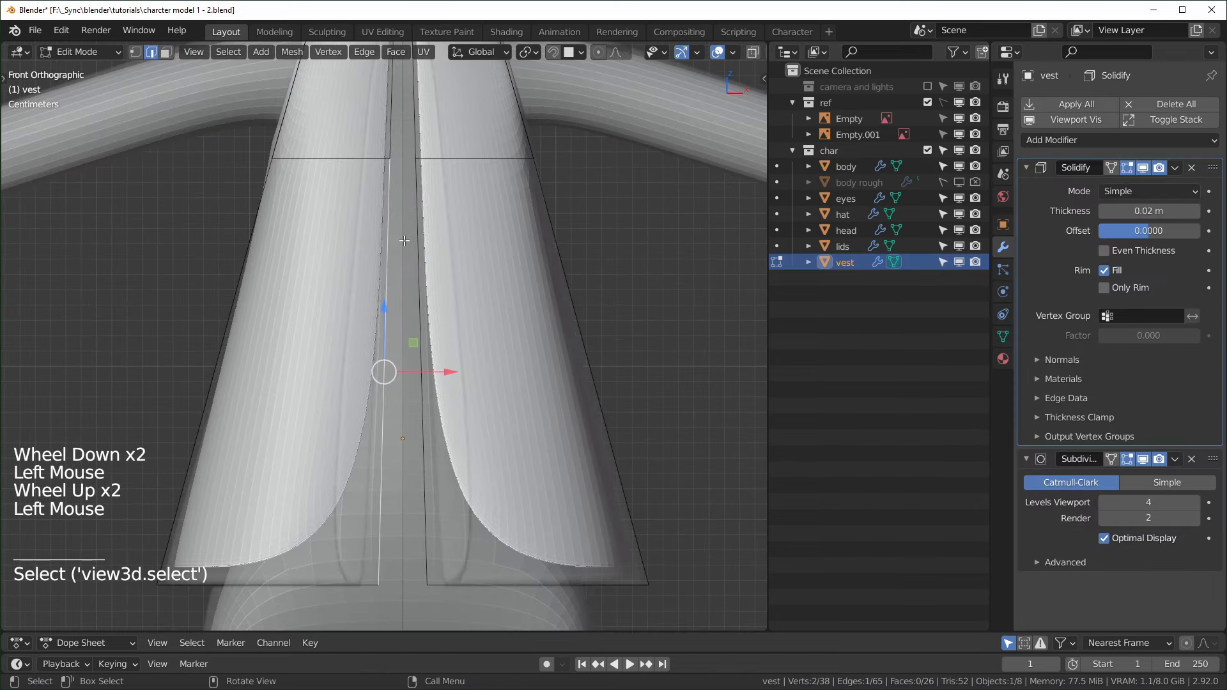
scroll(405, 239, "down", 2)
middle_click_drag(401, 218, 399, 254, "shift")
left_click(401, 246, "shift")
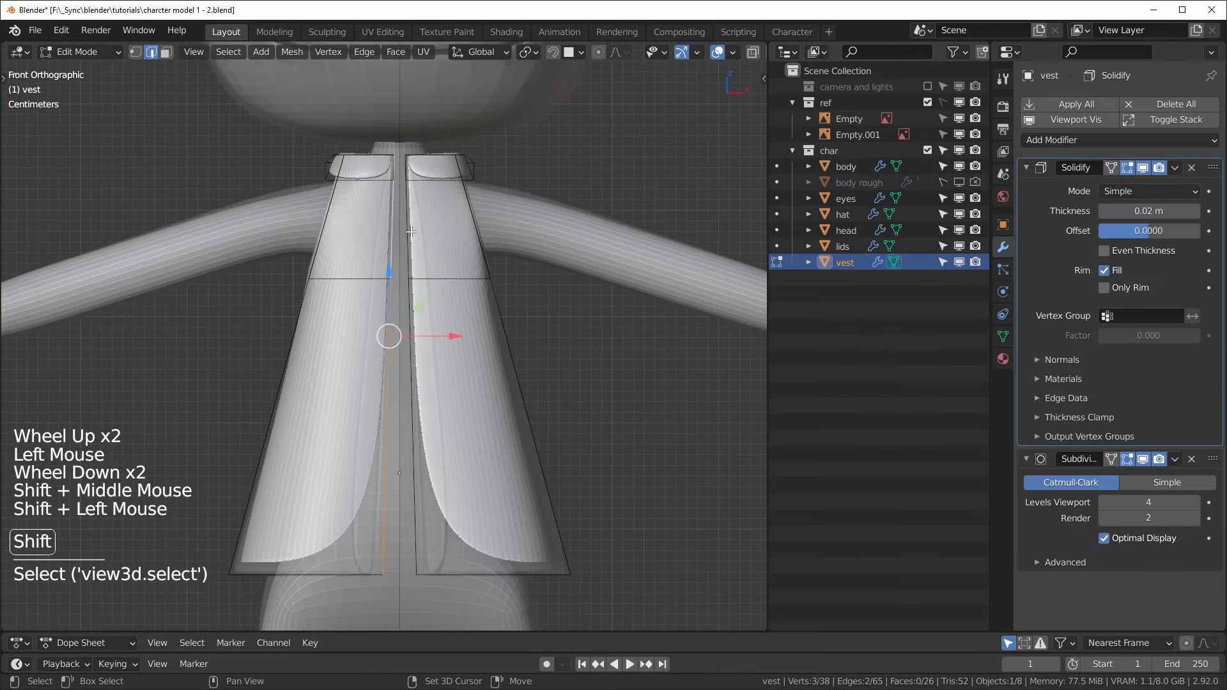
left_click(411, 232, "shift")
left_click(404, 391, "shift")
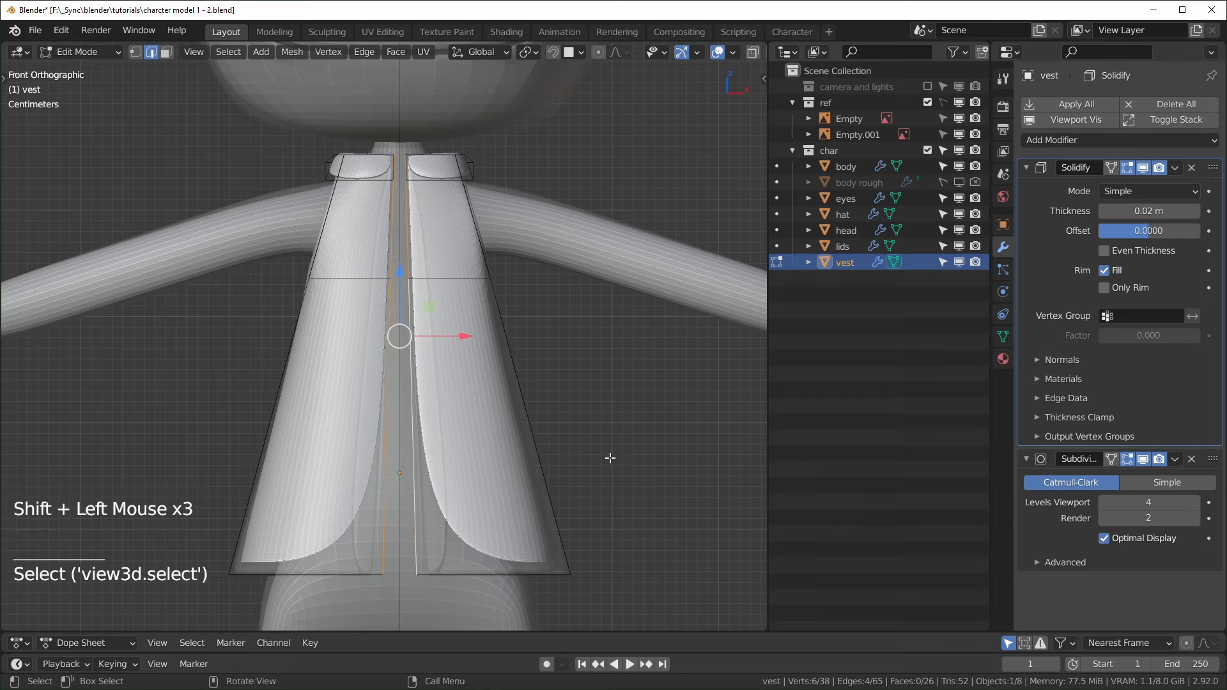
scroll(612, 462, "up", 2)
middle_click_drag(611, 461, 537, 428)
scroll(612, 462, "down", 2)
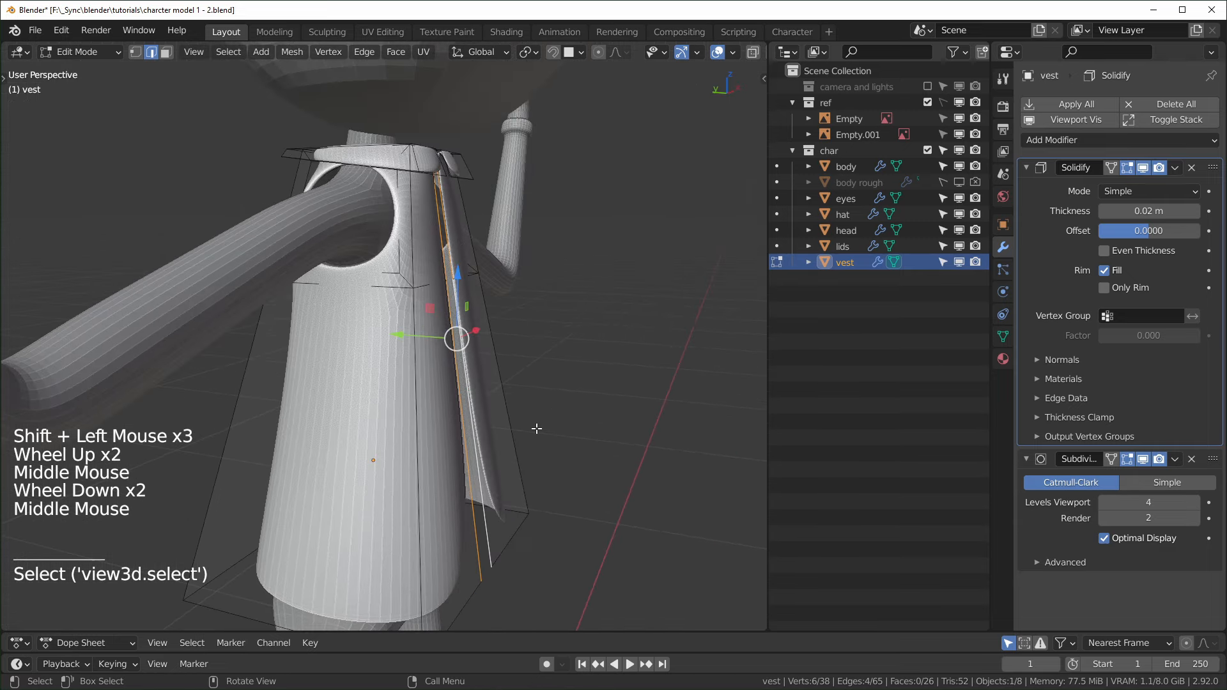
key("e")
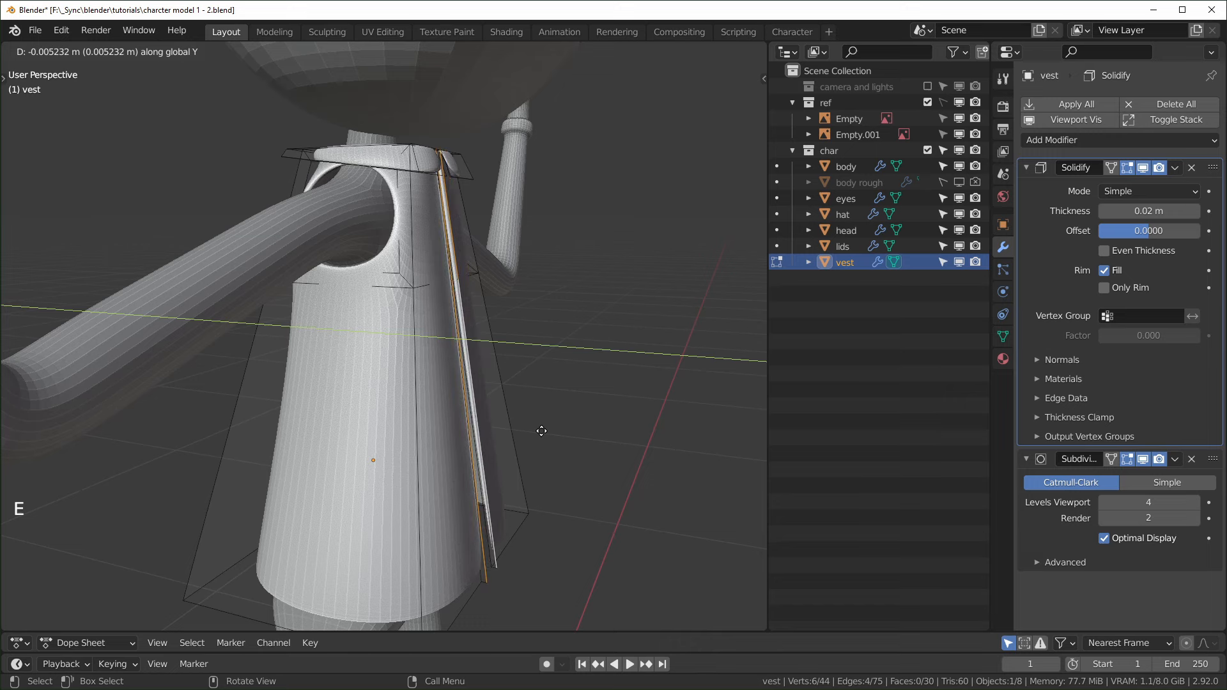
left_click(541, 430)
- Select the top outer vertex of each extruded front strip and vertex-slide both down to partway between the collar and the chest edge
scroll(542, 431, "up", 3)
middle_click_drag(542, 431, 486, 332, "shift")
scroll(459, 276, "up", 9)
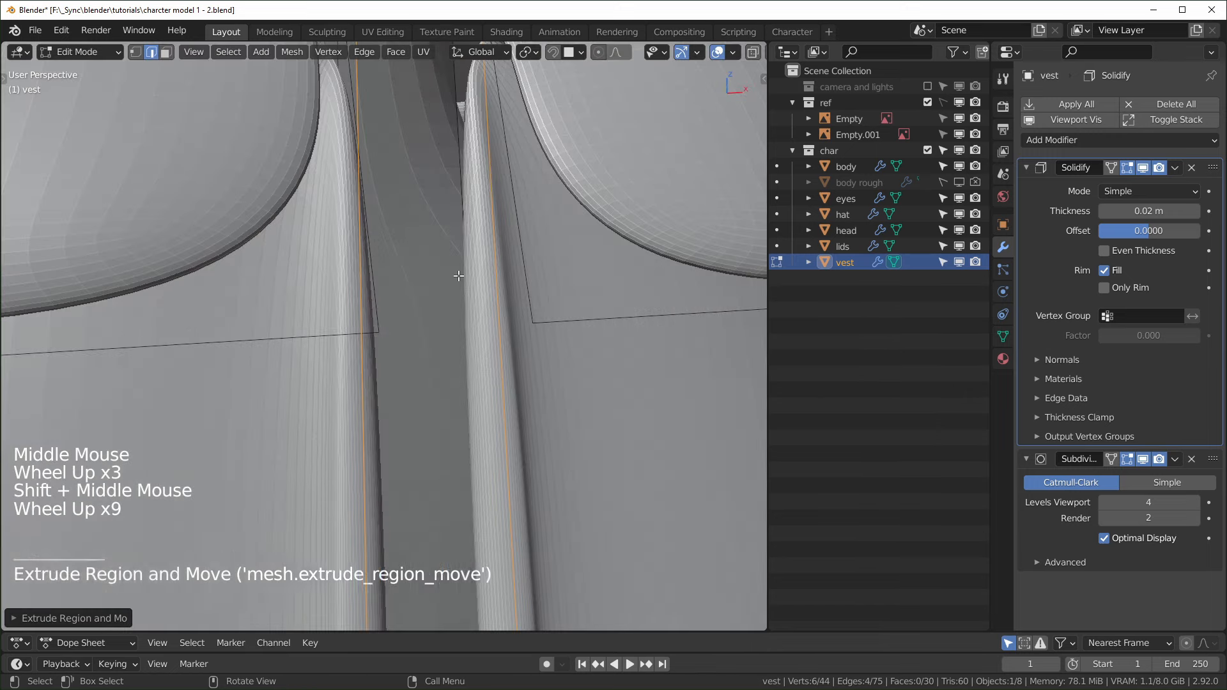
key("alt+z")
scroll(459, 275, "down", 3)
middle_click_drag(458, 276, 375, 323)
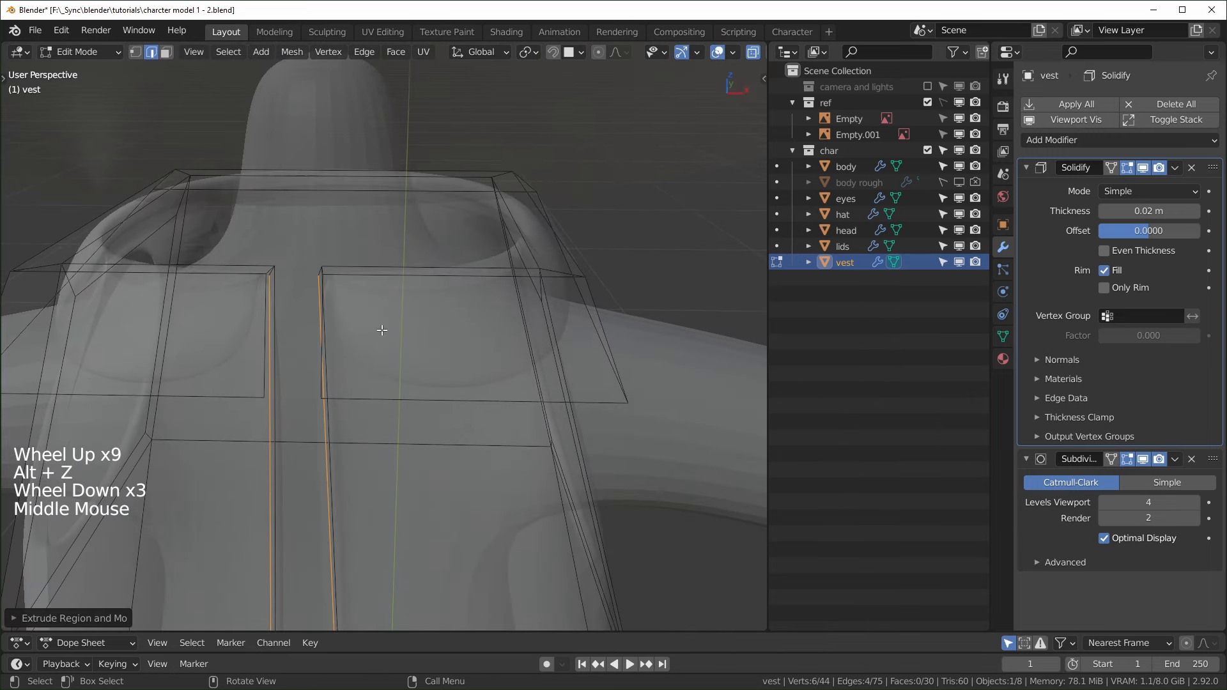
key("1")
scroll(374, 333, "up", 2)
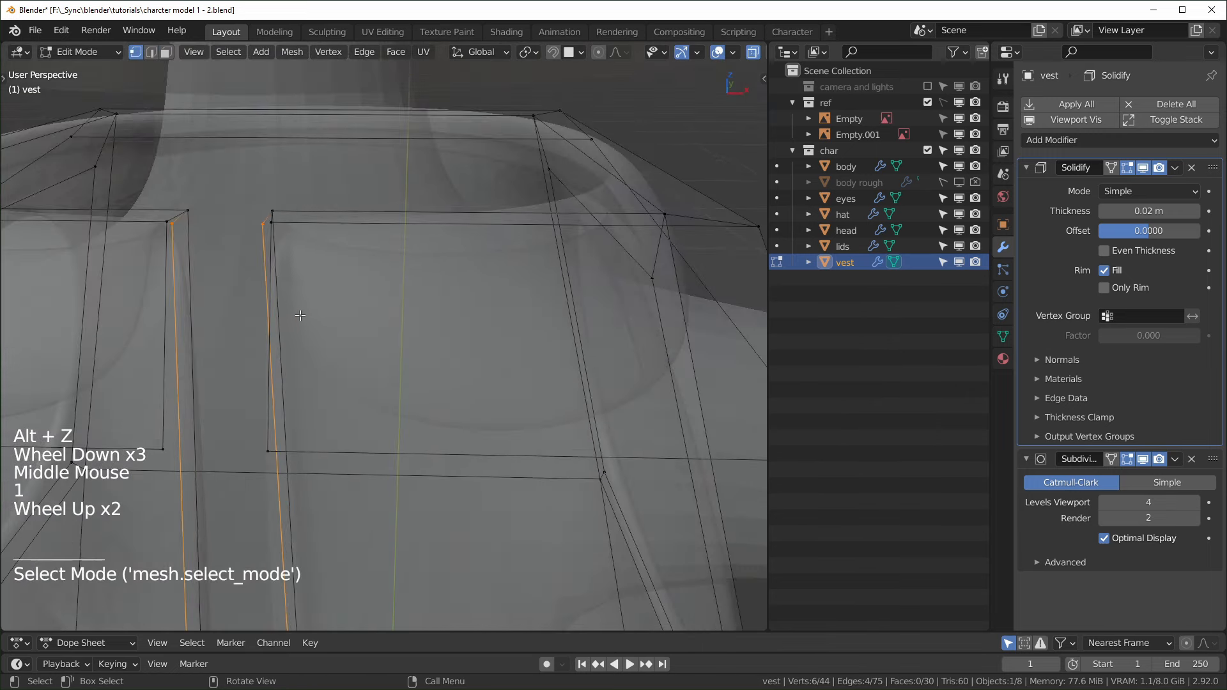
left_click(168, 223)
middle_click_drag(171, 224, 480, 236)
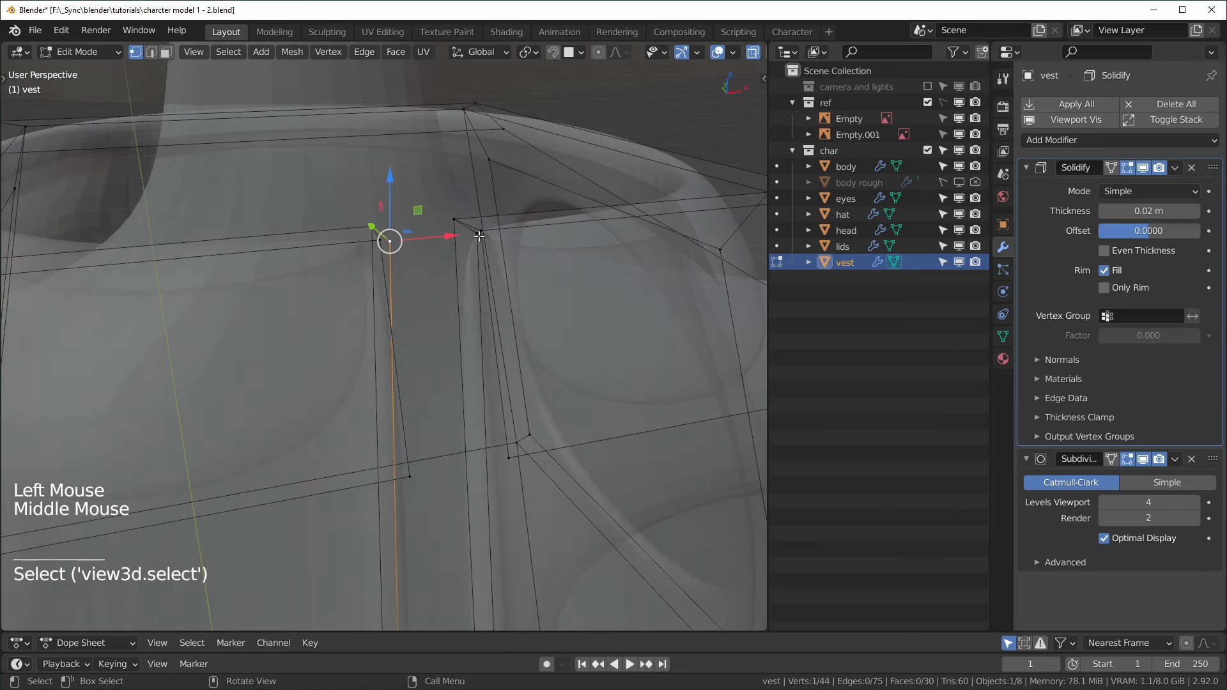
left_click(479, 233, "shift")
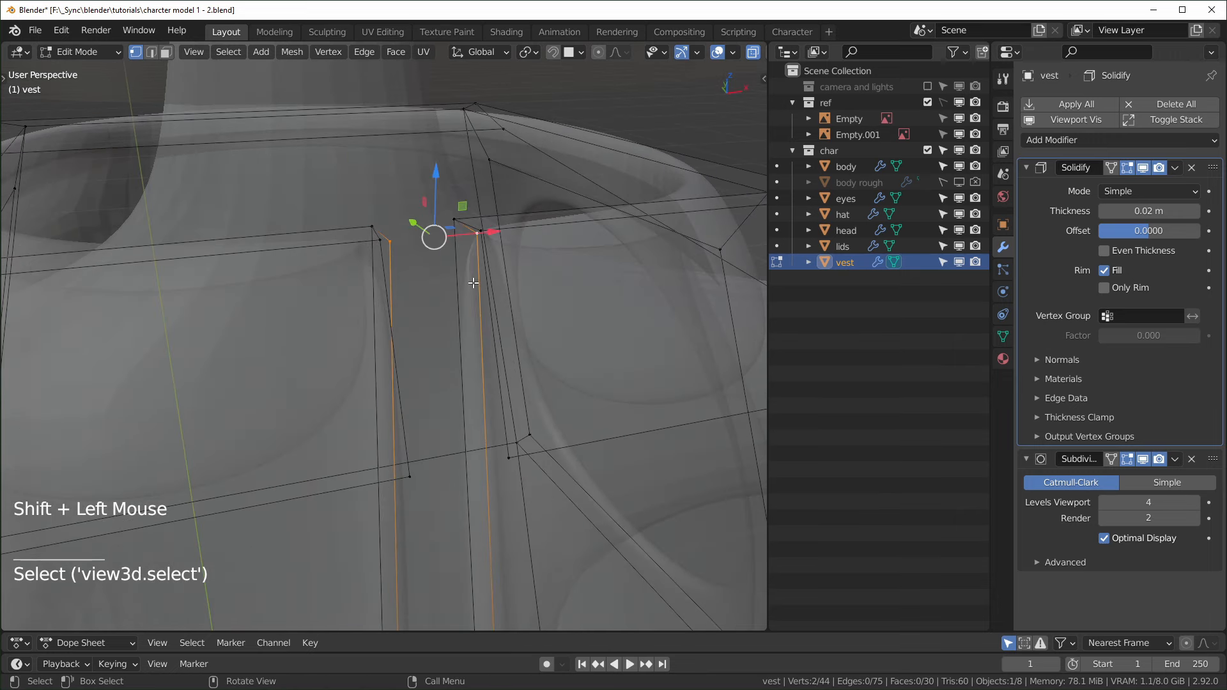
key("KP_1")
scroll(306, 143, "down", 3)
middle_click_drag(307, 143, 356, 381, "shift")
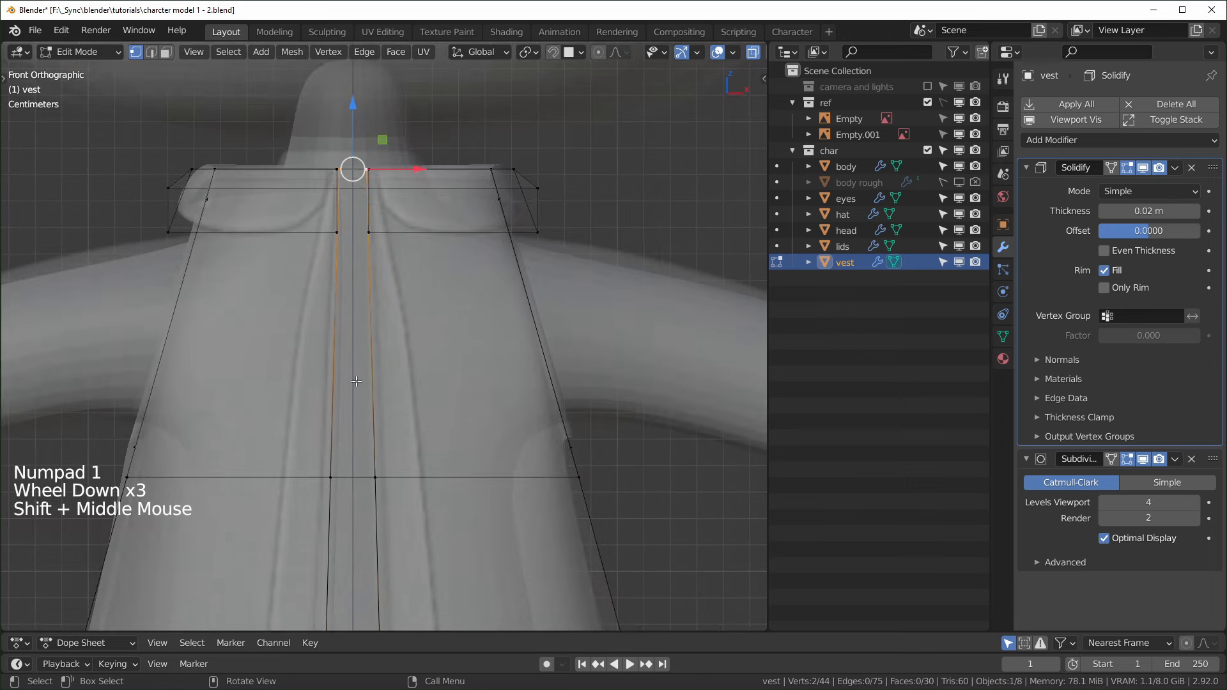
key("g")
key("g")
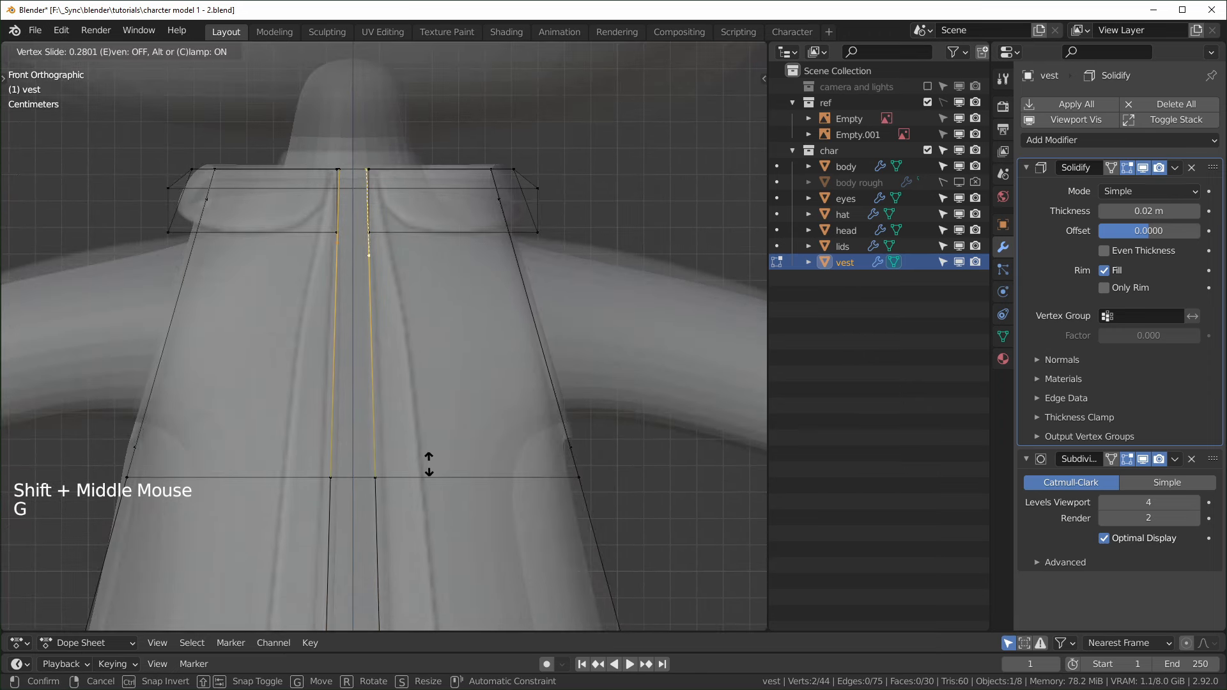
left_click(430, 525)
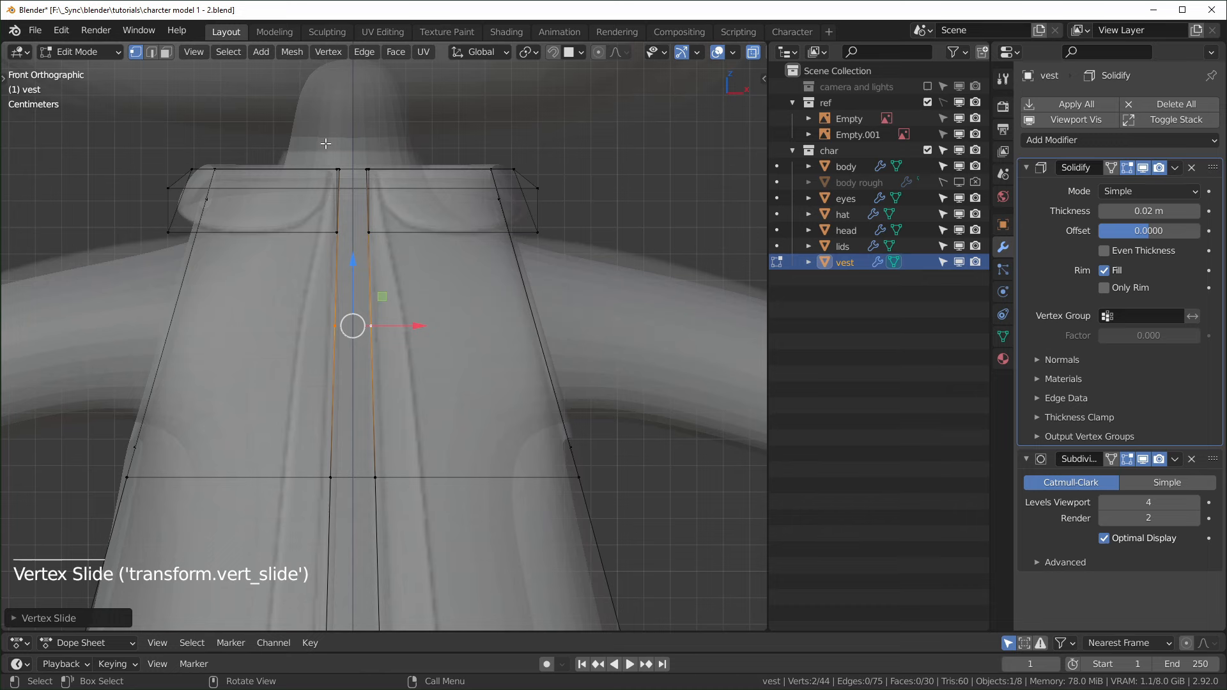
middle_click_drag(407, 360, 445, 325)
key("ctrl+shift+z")
key("ctrl+shift+z")
key("ctrl+shift+z")
key("ctrl+shift+z")
key("ctrl+shift+z")
key("ctrl+shift+z")
key("ctrl+shift+z")
key("ctrl+shift+z")
key("ctrl+shift+z")
key("ctrl+shift+z")
key("ctrl+shift+z")
key("ctrl+shift+z")
key("ctrl+shift+z")
key("ctrl+shift+z")
left_click(427, 323)
key("alt+z")
key("alt+z")
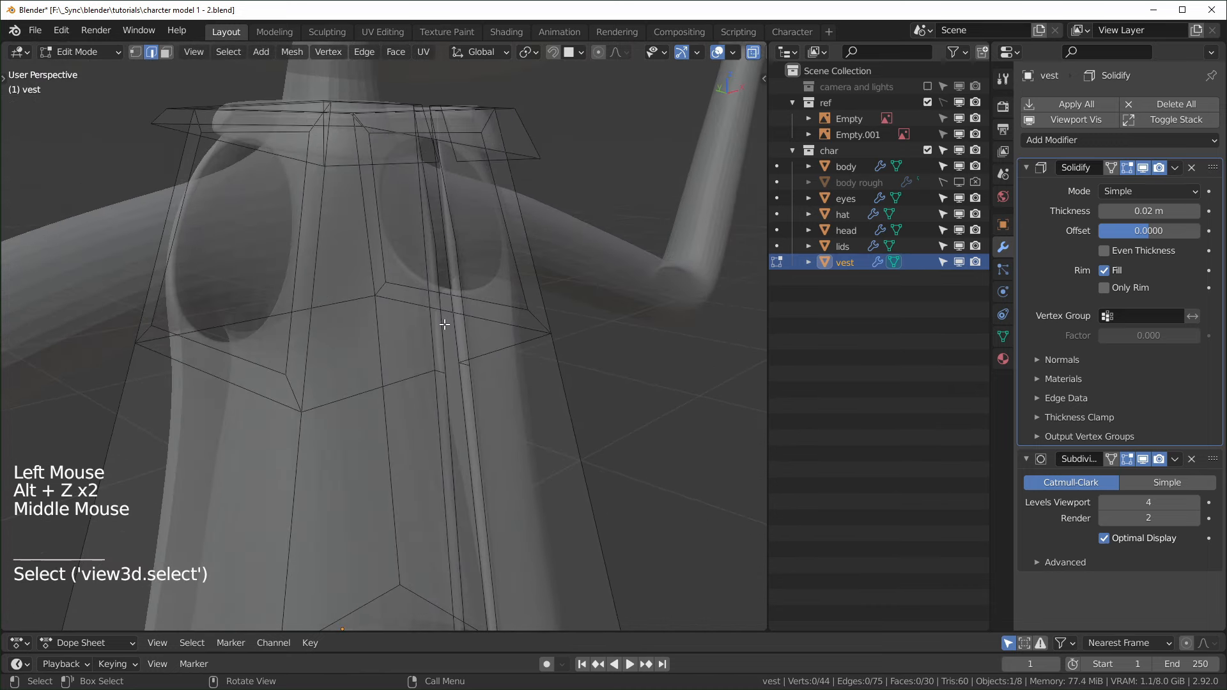
- Select the outer edges of both front strips, extrude them and scale them outward along X to form lapels folded over the vest
left_click(444, 325)
left_click(466, 317, "shift")
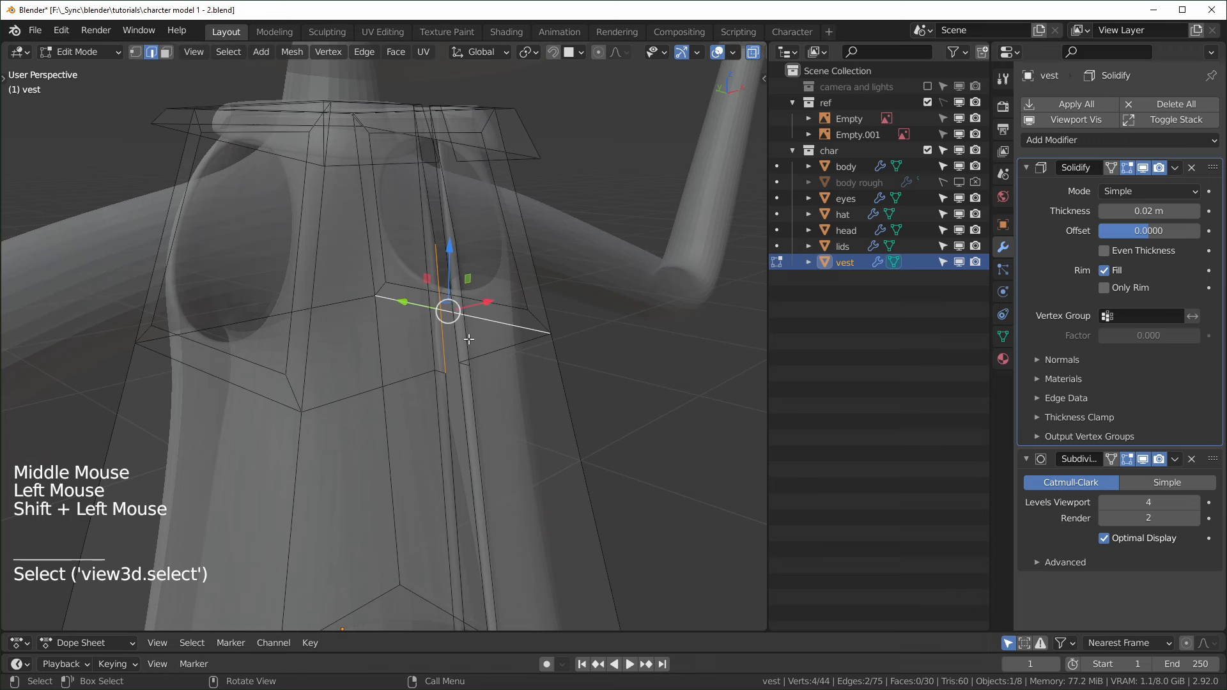
left_click(468, 337)
left_click(442, 332, "shift")
left_click(471, 412, "shift")
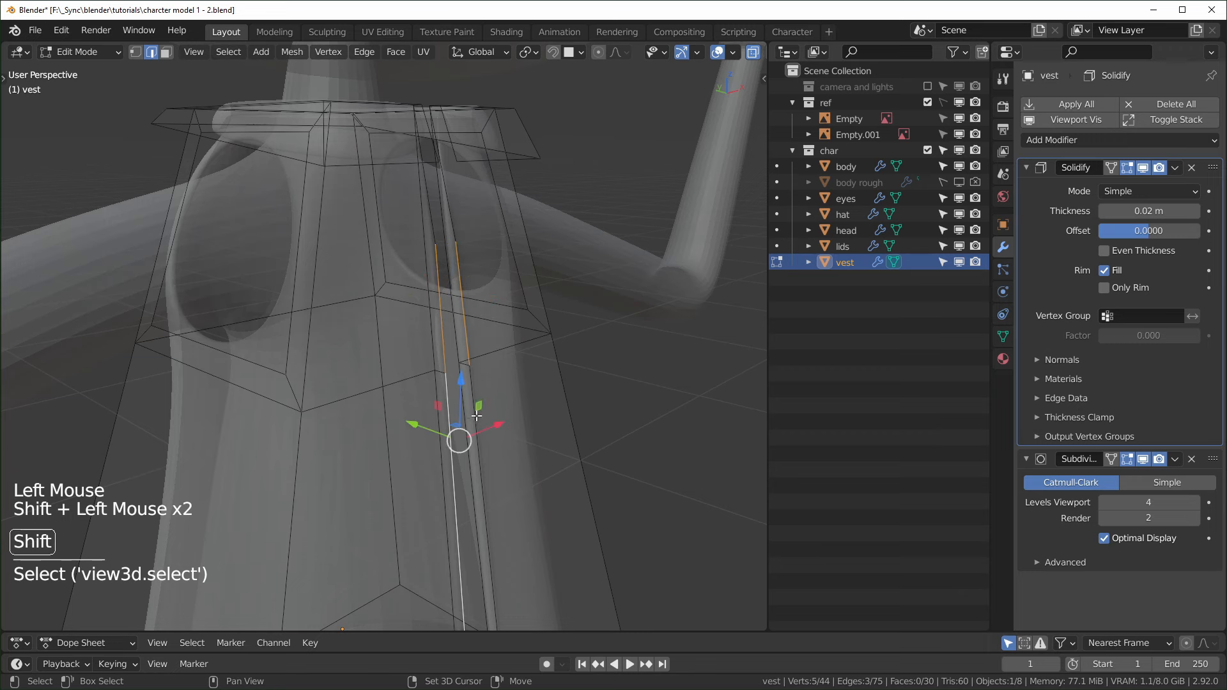
left_click(486, 428, "shift")
key("KP_1")
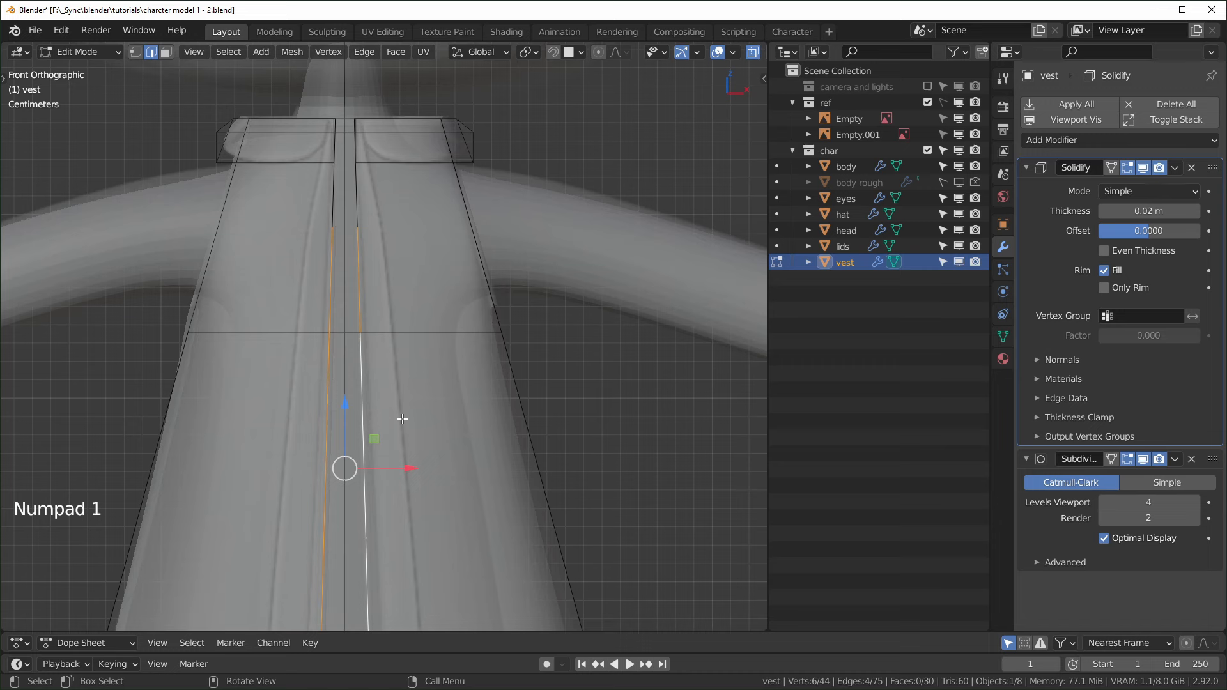
key("e")
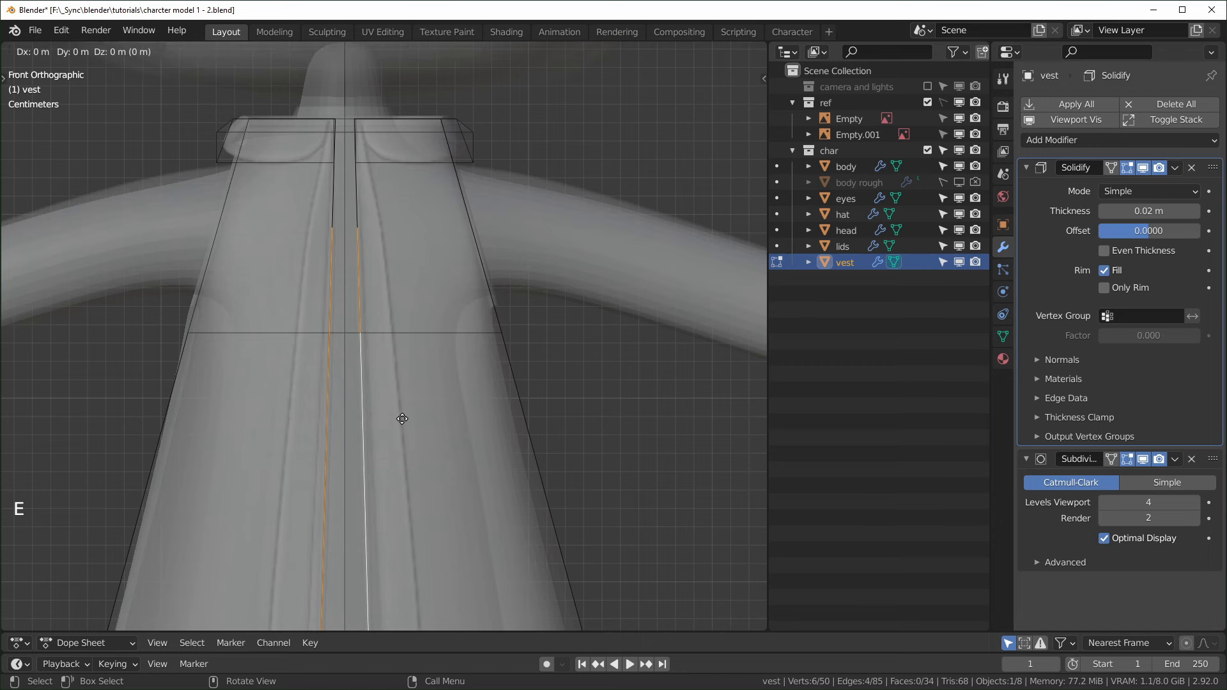
key("s")
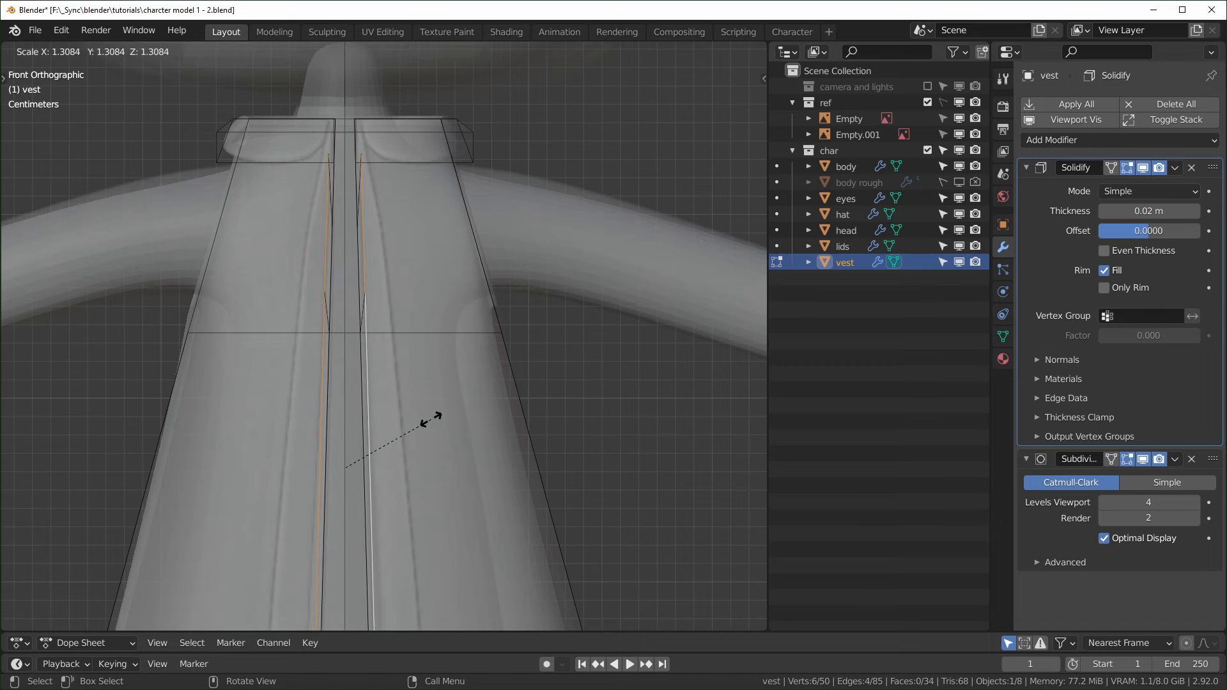
key("x")
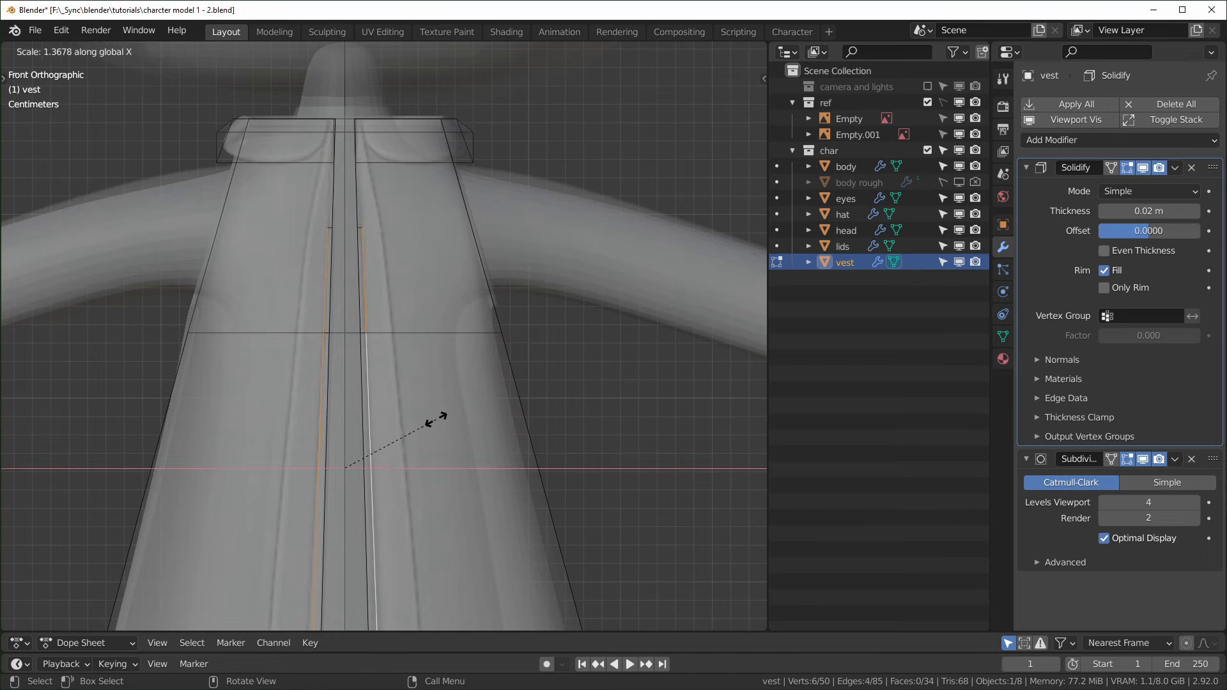
left_click(583, 445)
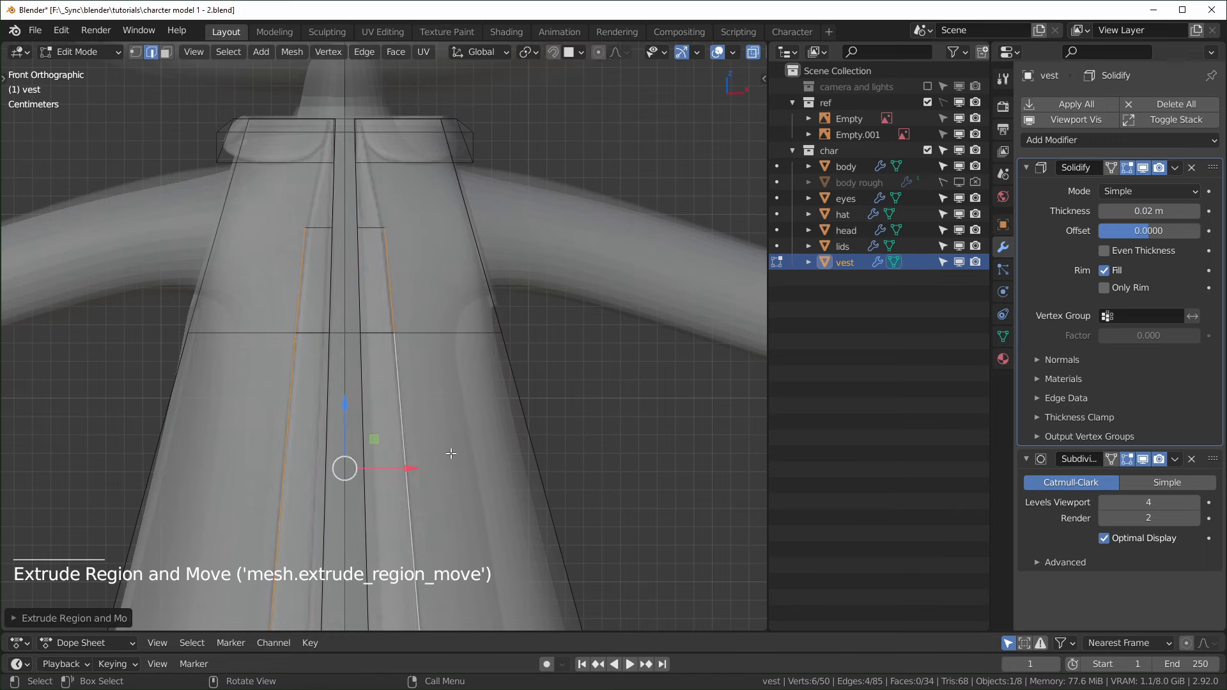
- Select the upper inner vertices of both lapels and vertex-slide them up to the collar so the lapels taper toward the neck
middle_click_drag(450, 454, 462, 458)
key("alt+z")
scroll(462, 458, "down", 3)
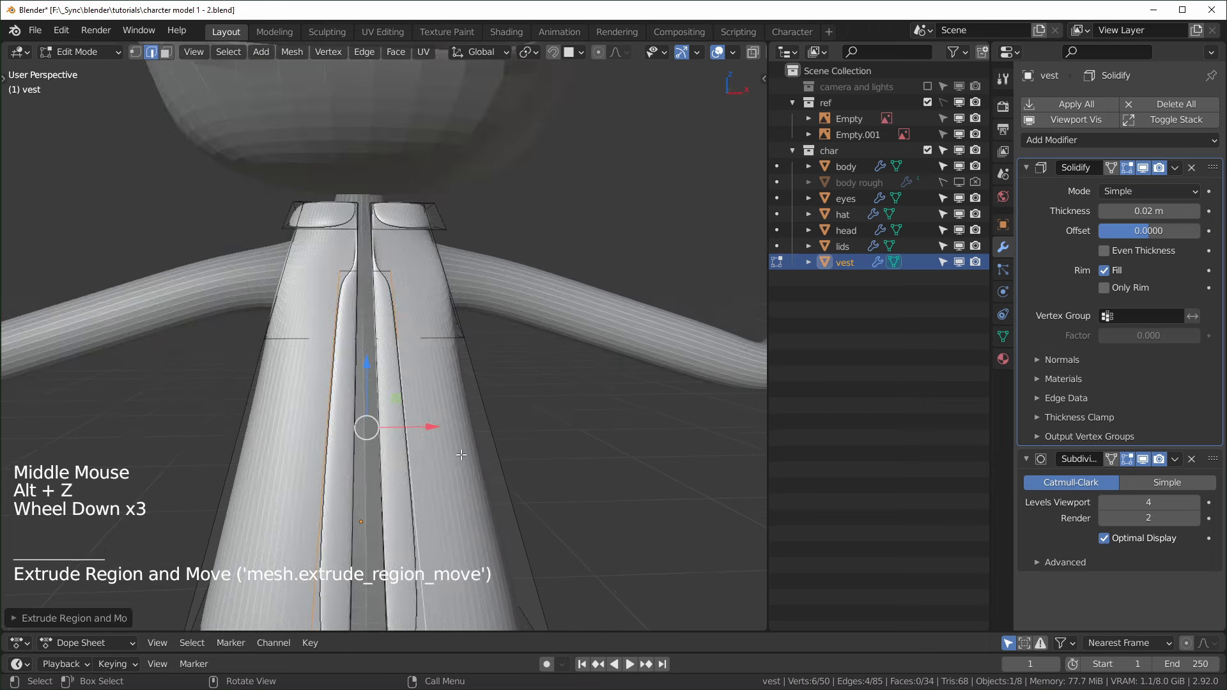
key("KP_1")
key("alt+z")
key("alt+z")
key("alt+z")
key("alt+z")
scroll(461, 457, "up", 4)
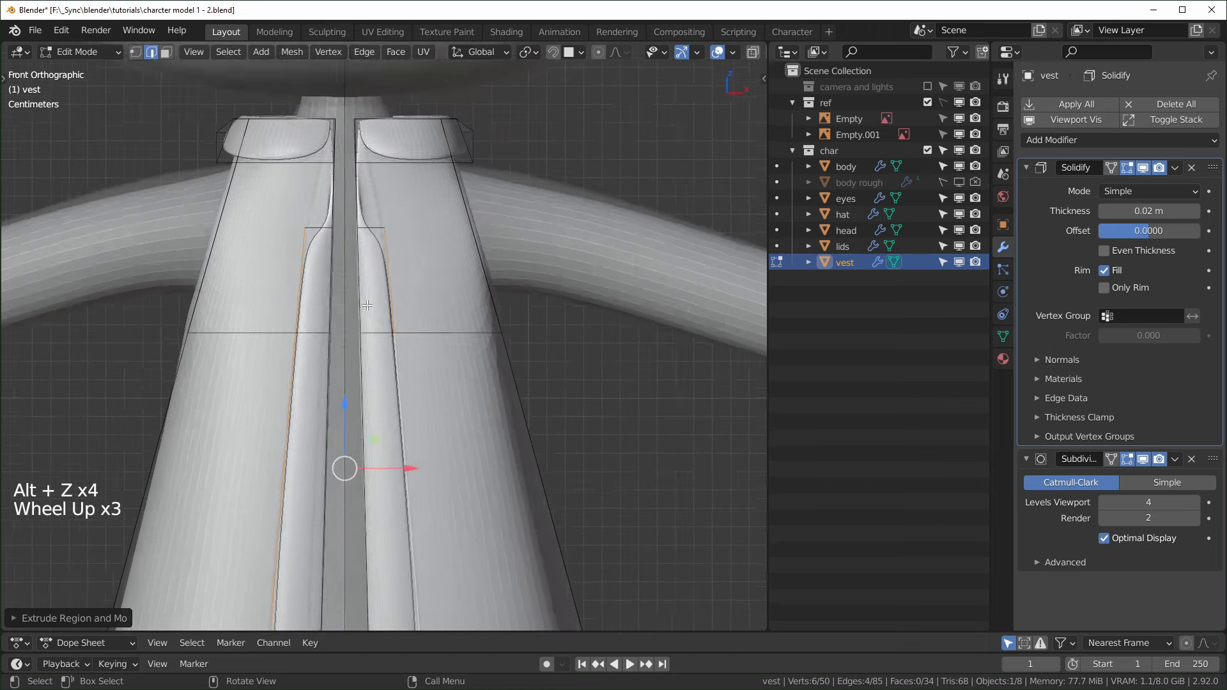
middle_click_drag(323, 182, 326, 256, "shift")
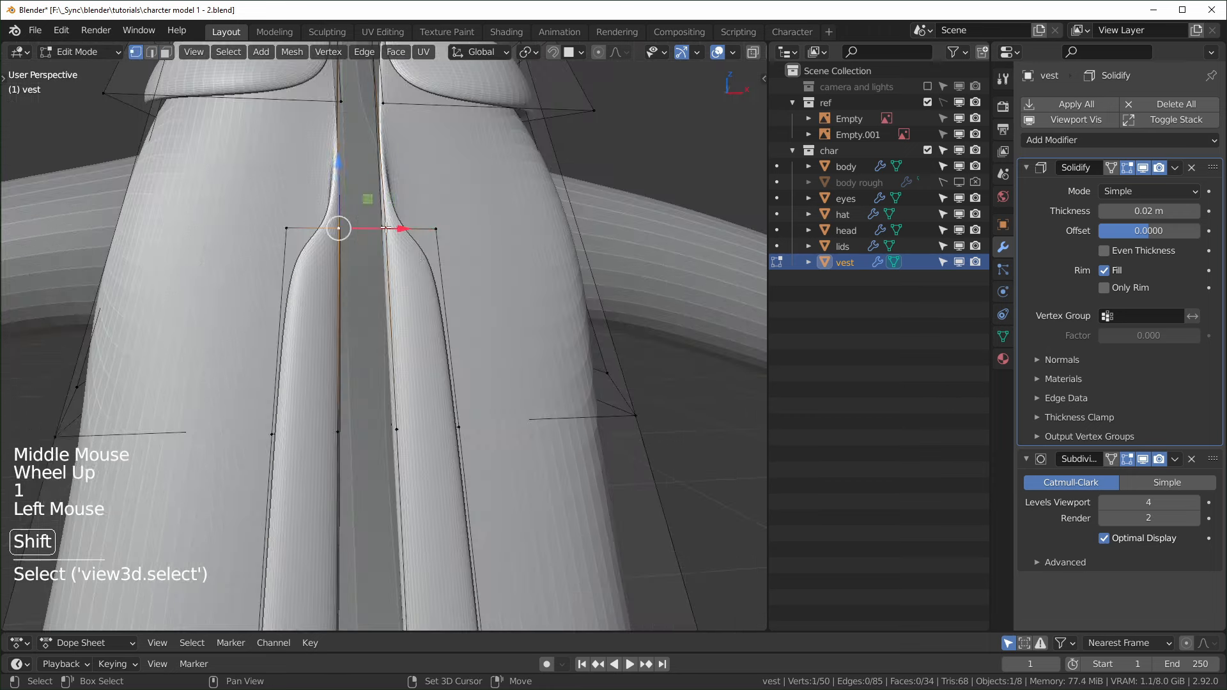
left_click(384, 229, "shift")
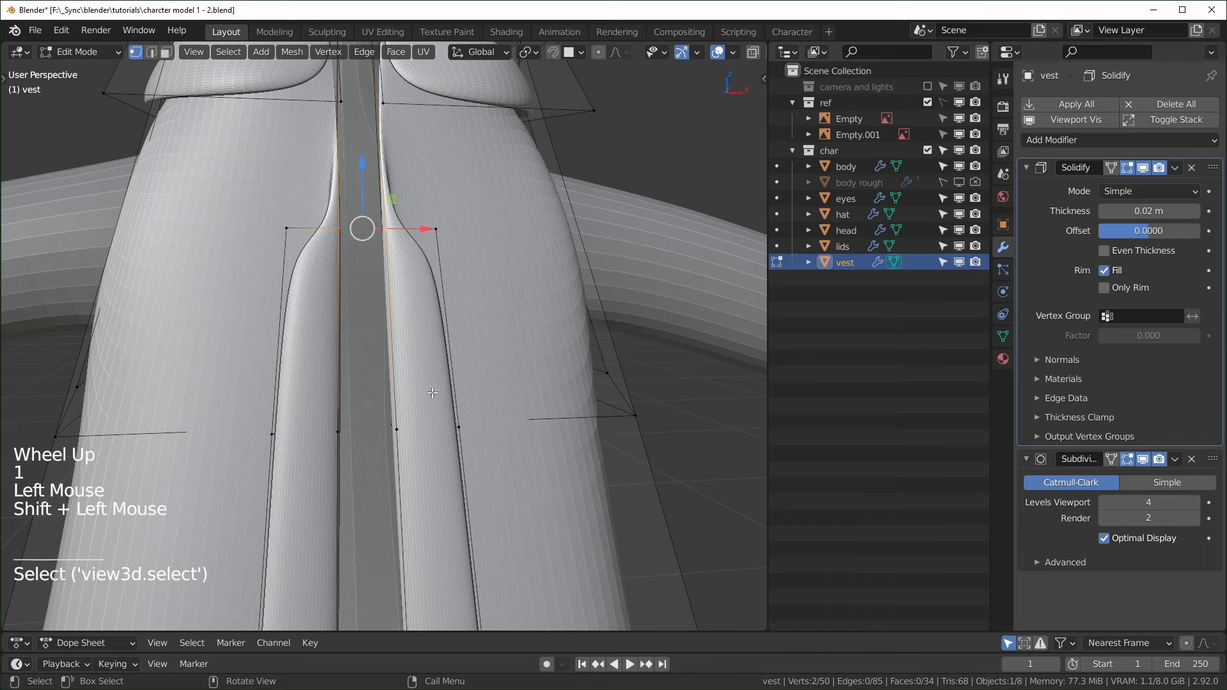
key("g")
key("g")
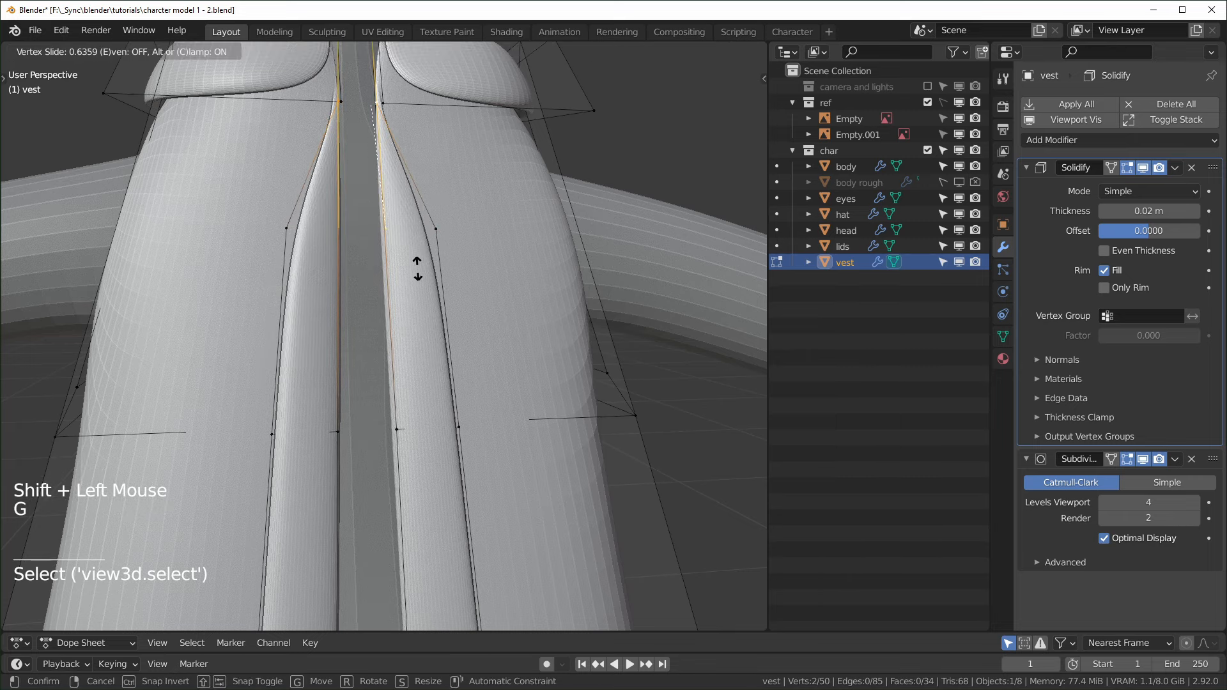
left_click(416, 268)
- Return to Object Mode and examine the vest's lapels, collar and armholes on the character
scroll(422, 288, "down", 7)
middle_click_drag(447, 383, 463, 406)
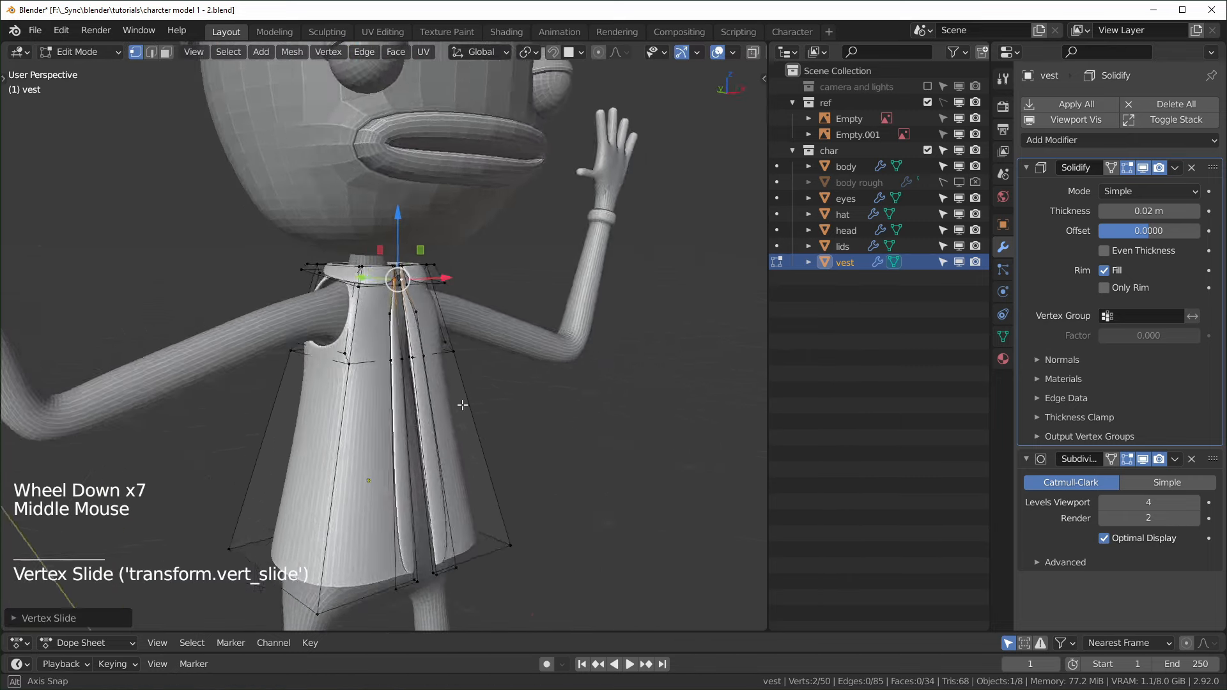
scroll(505, 441, "up", 3)
middle_click_drag(512, 450, 389, 425, "shift")
key("Tab")
scroll(579, 533, "down", 3)
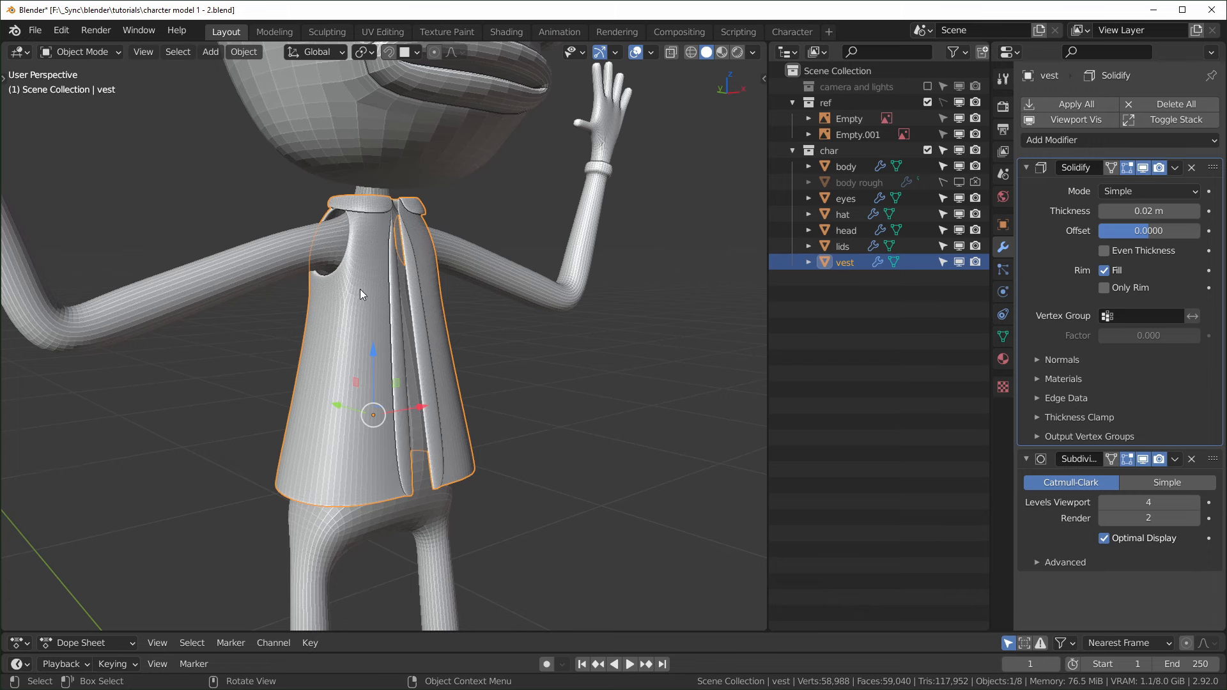
middle_click_drag(574, 397, 609, 369)
- Check the vest's transform values, apply its scale and examine the collar and lapel thickness
key("n")
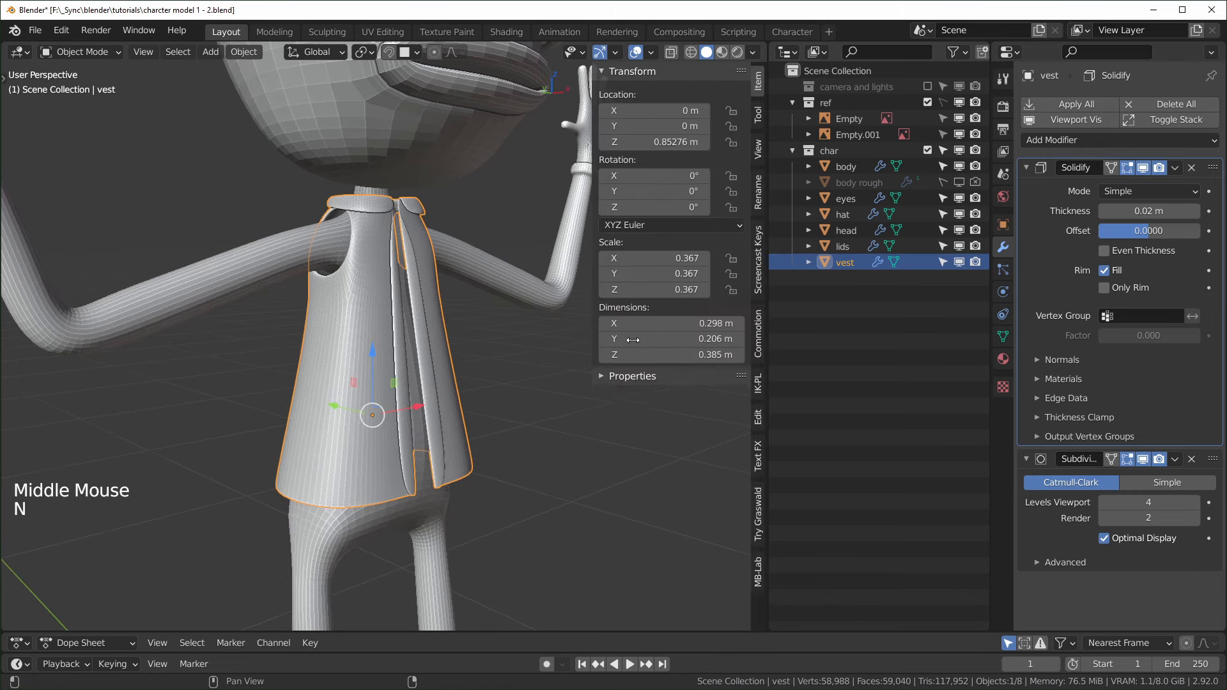
middle_click_drag(533, 442, 617, 458)
left_click(550, 482)
key("n")
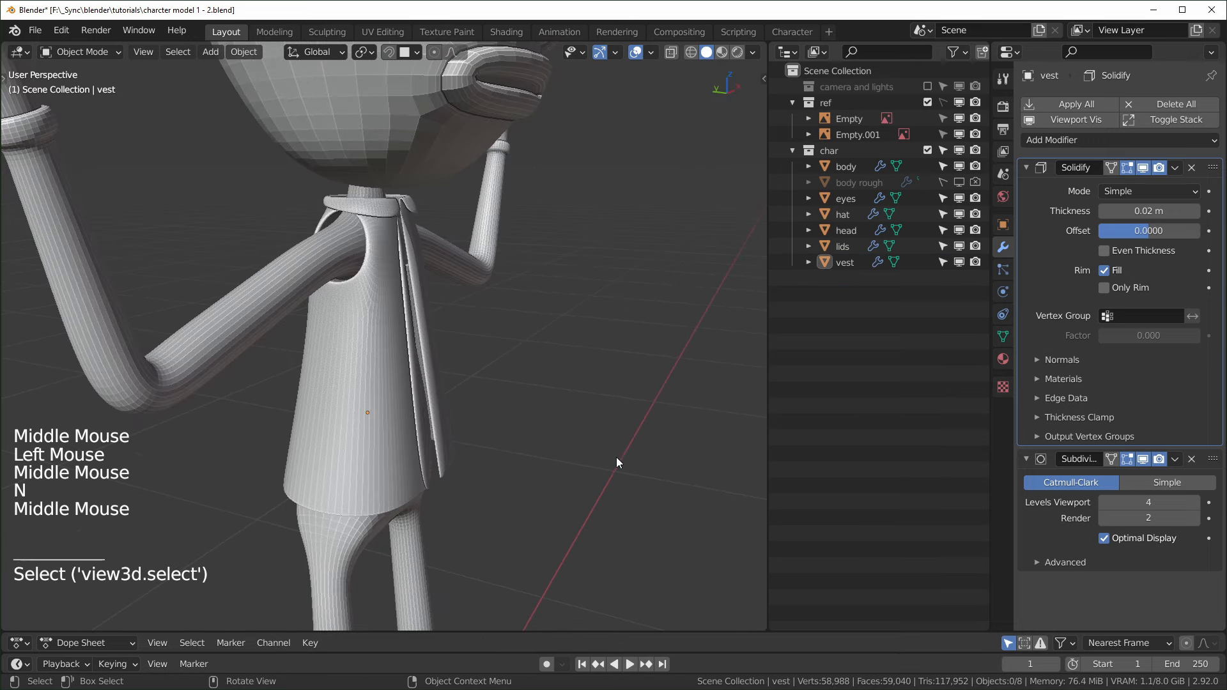
left_click(443, 515)
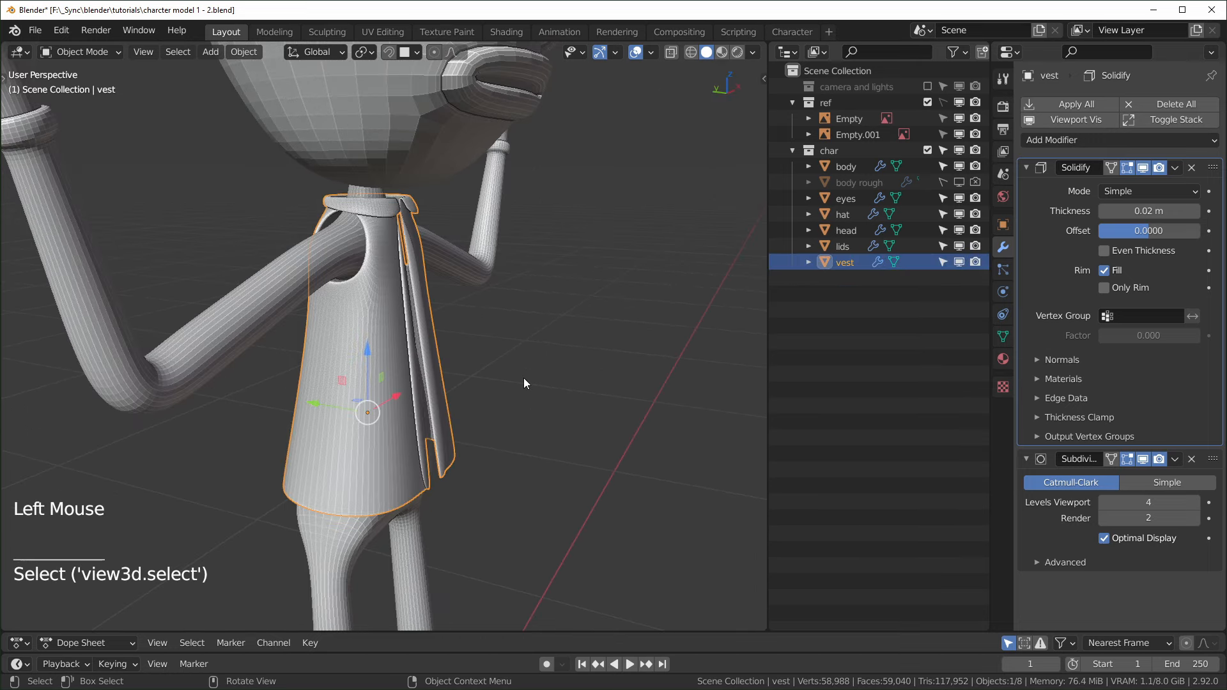
key("ctrl+a")
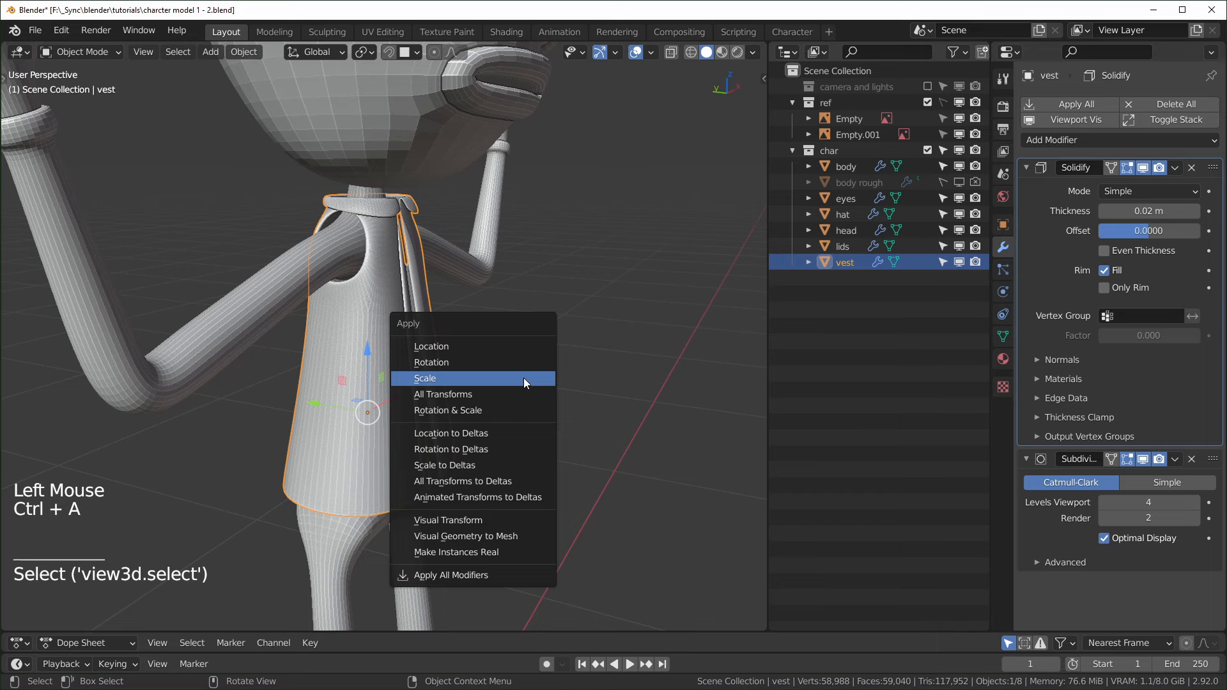
left_click(523, 378)
scroll(413, 268, "up", 2)
middle_click_drag(411, 259, 443, 393, "shift")
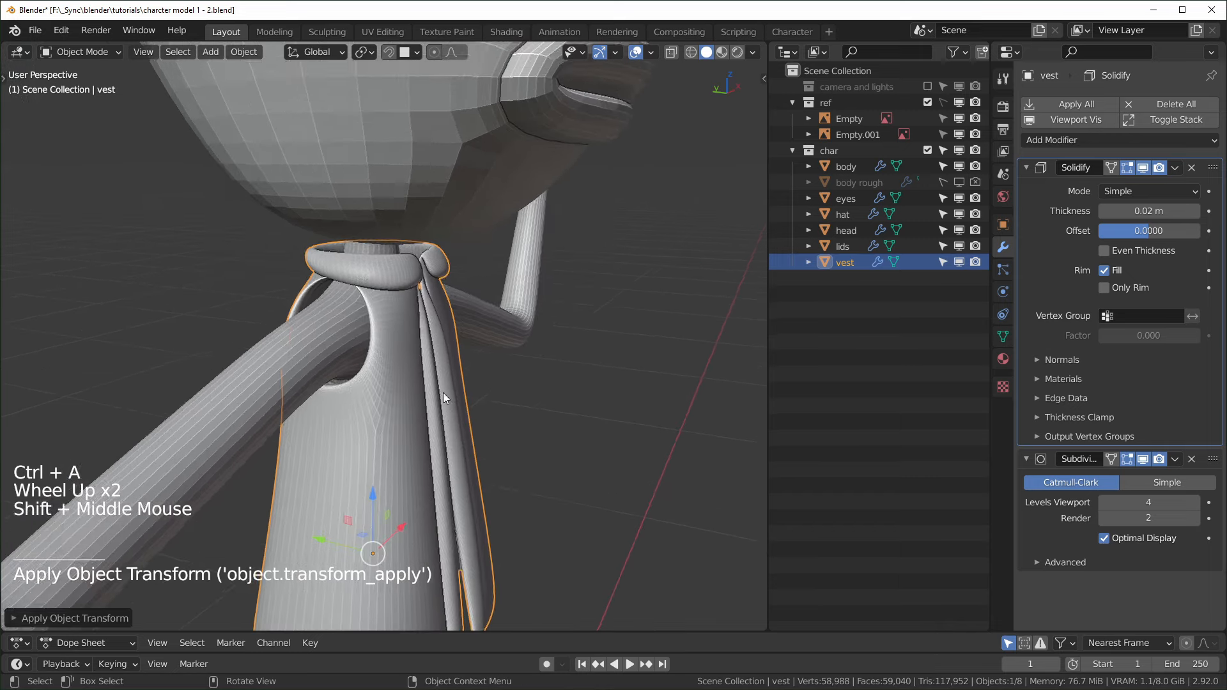
scroll(443, 391, "up", 3)
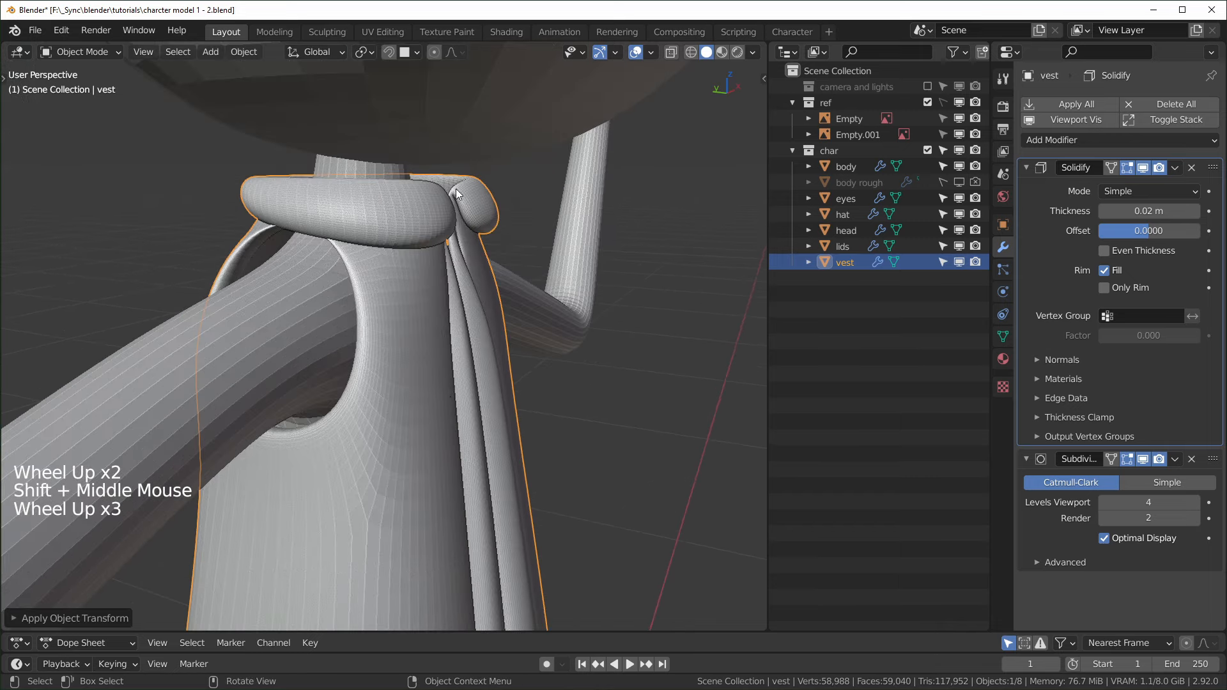
middle_click_drag(439, 278, 432, 378)
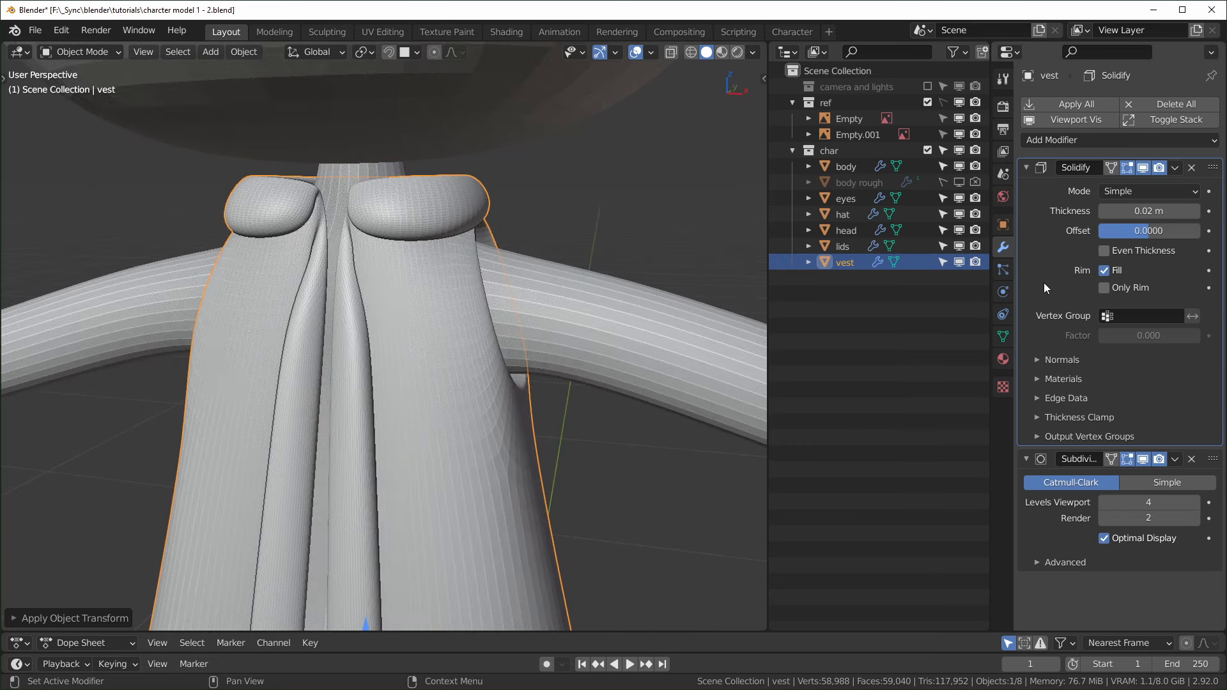
- Check the vest's transform values and set its Solidify thickness to 0.01 m
key("n")
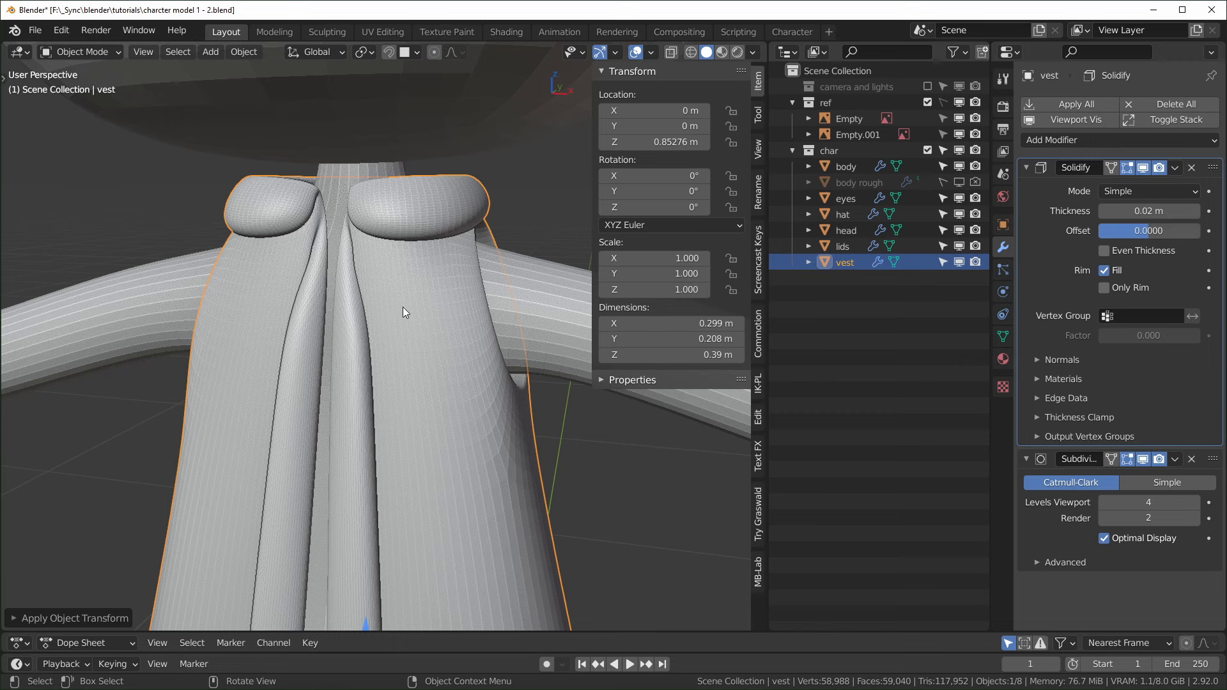
key("n")
middle_click_drag(491, 420, 575, 383)
scroll(575, 384, "down", 2)
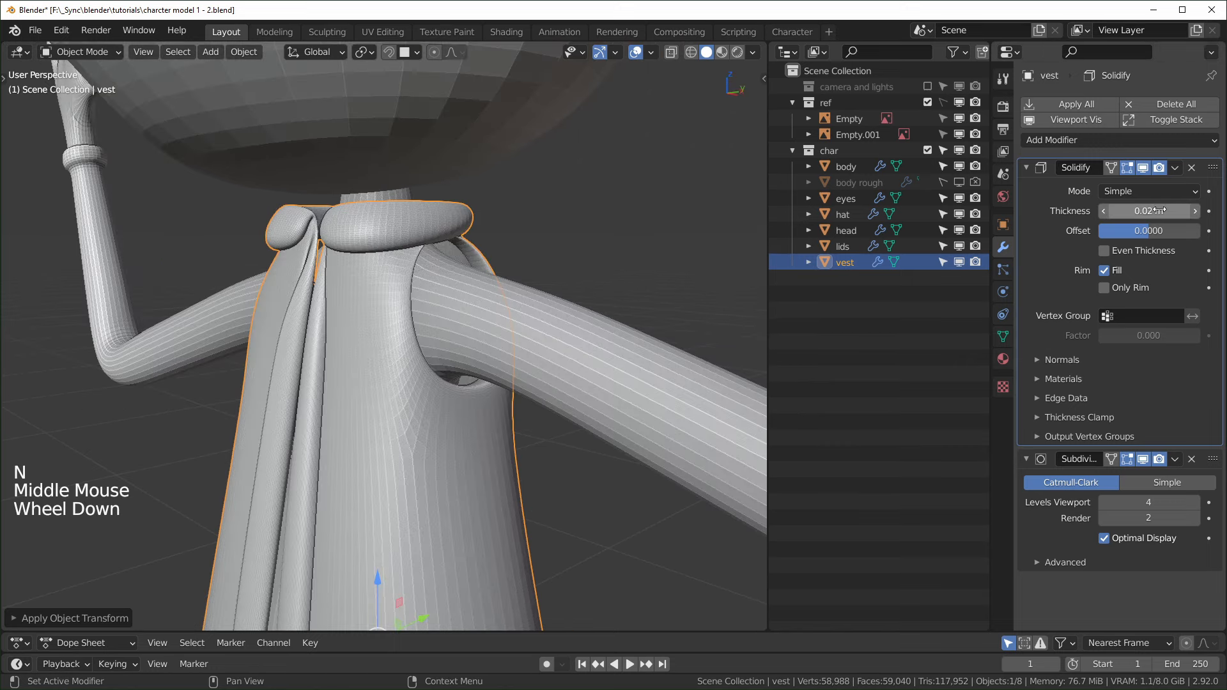
left_click_drag(1160, 210, 1197, 216, "shift")
type("1")
key("Return")
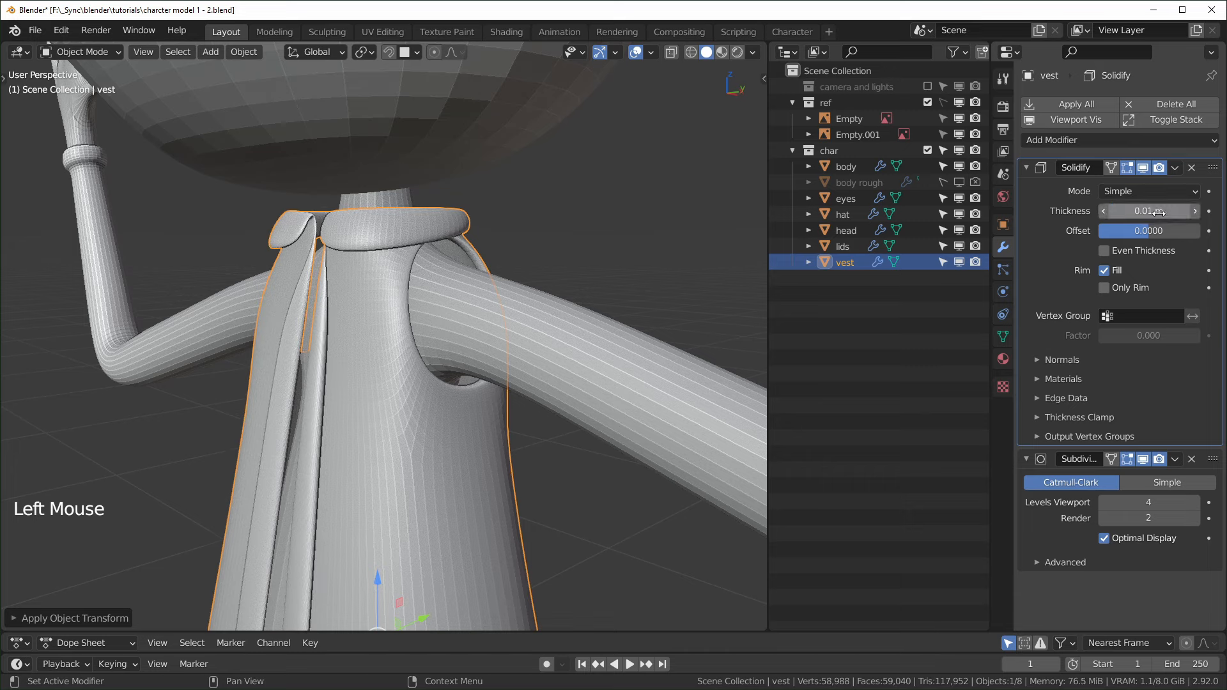
- Deselect the vest and add a mesh cube at the world origin for modelling the character's footwear
middle_click_drag(751, 224, 532, 388)
left_click(526, 270)
scroll(546, 404, "down", 3)
scroll(580, 422, "down", 1)
scroll(581, 421, "up", 2)
left_click(582, 419)
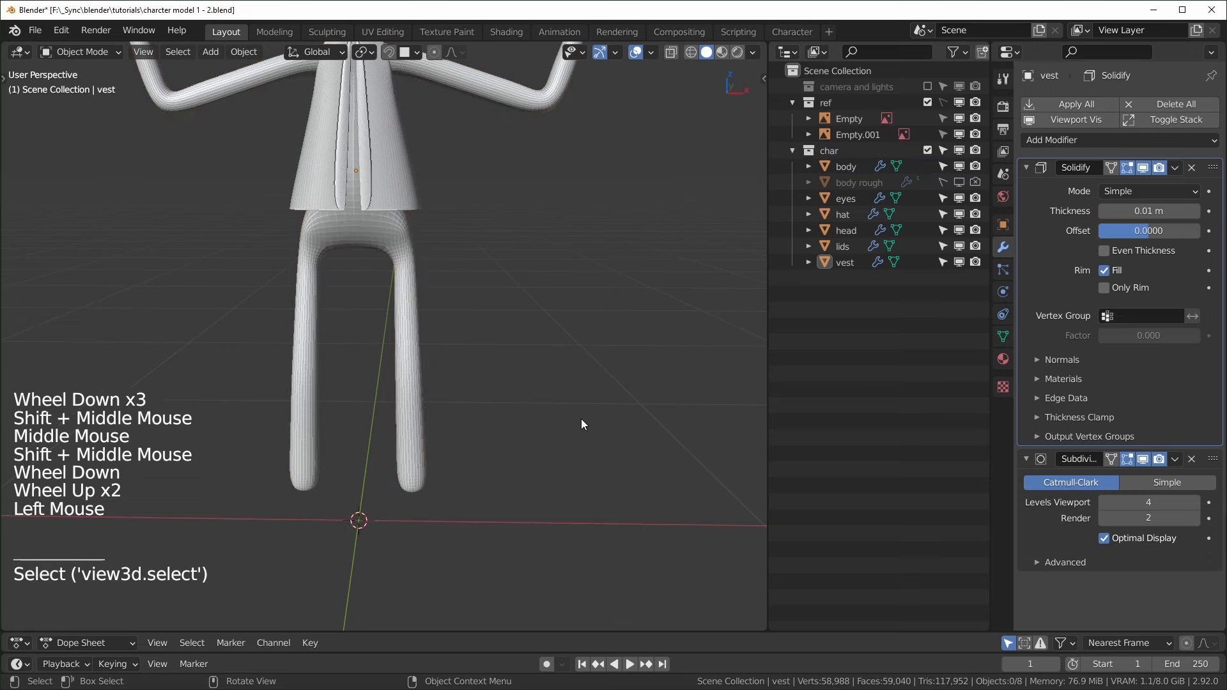
key("shift+a")
mouse_move(584, 367)
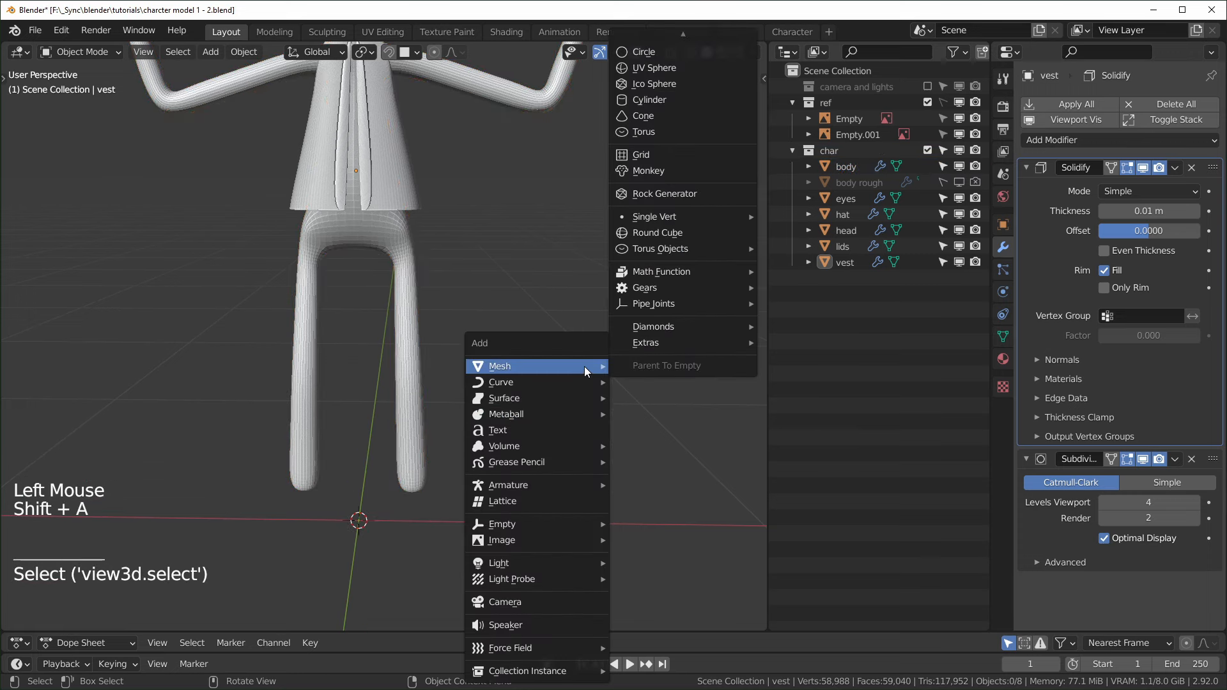
key("c")
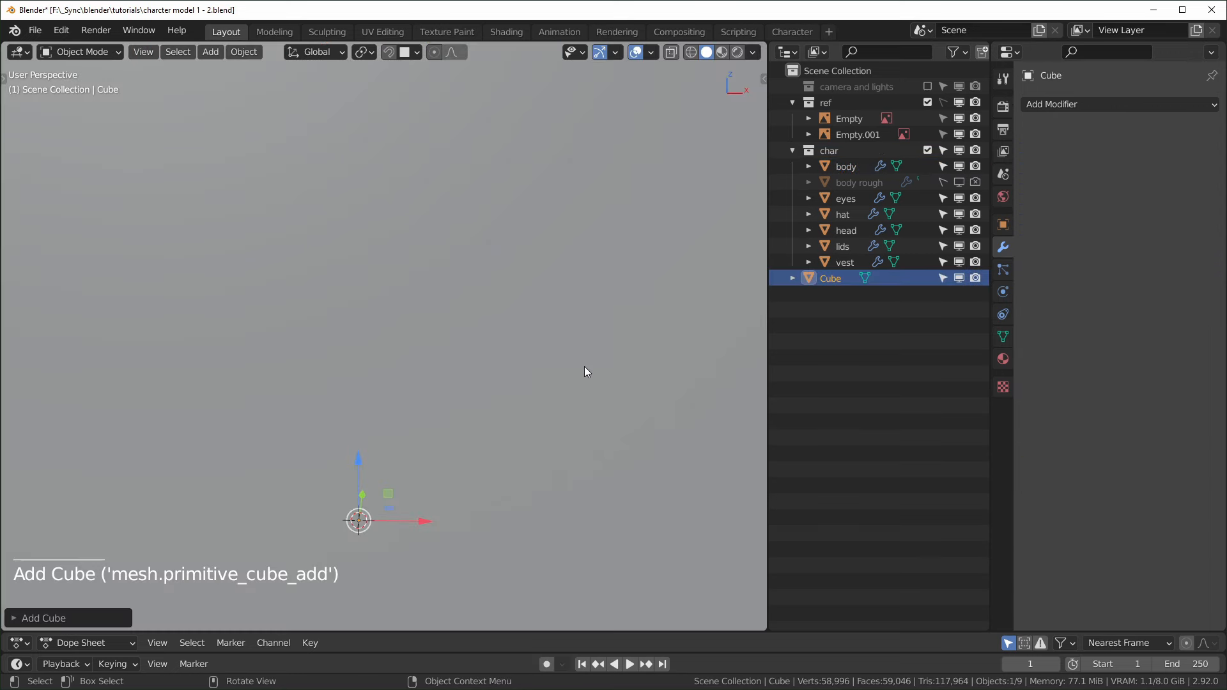
- Scale the new cube down to roughly the size of the character's foot area
scroll(584, 366, "down", 5)
middle_click_drag(584, 366, 597, 393)
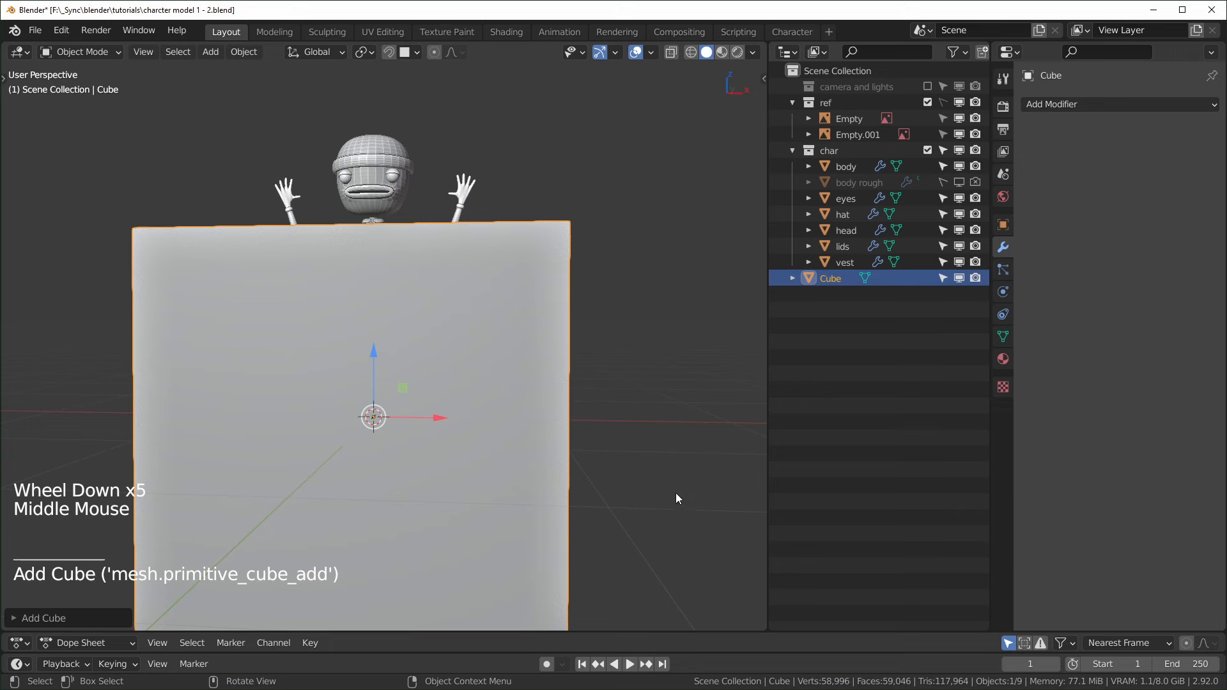
key("s")
left_click(409, 419)
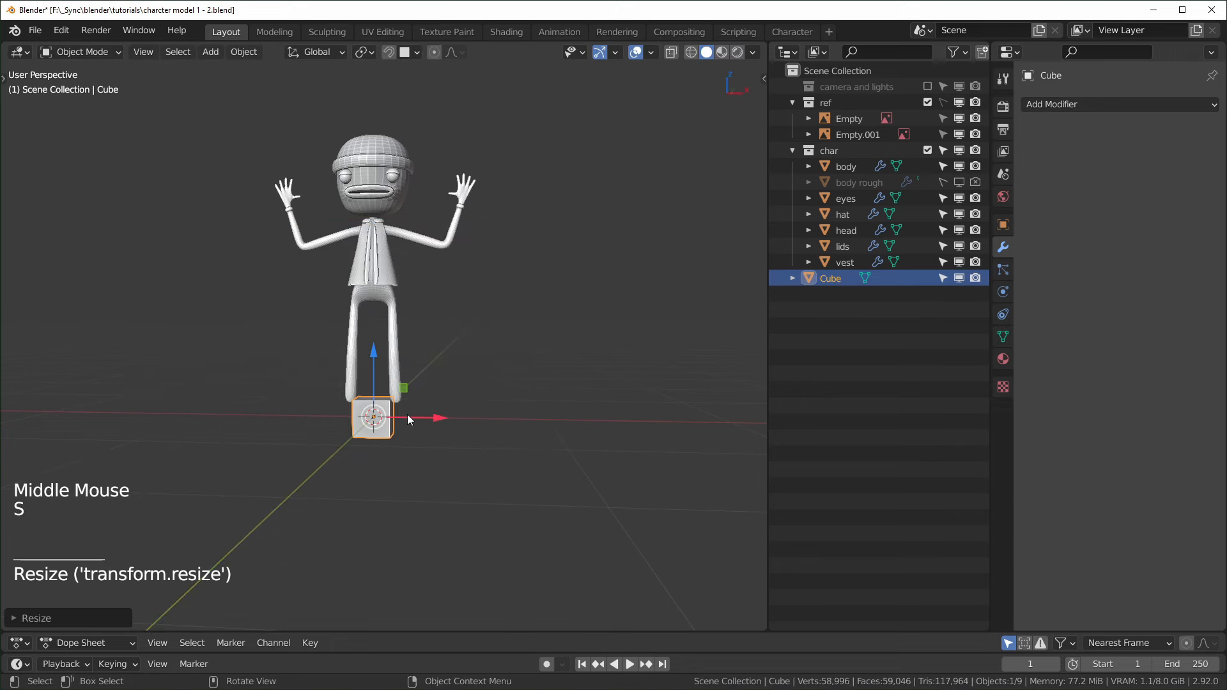
- In front view, move the cube under the character's left leg and raise its mesh in Edit Mode so its base rests on the ground
key("KP_1")
scroll(396, 437, "up", 4)
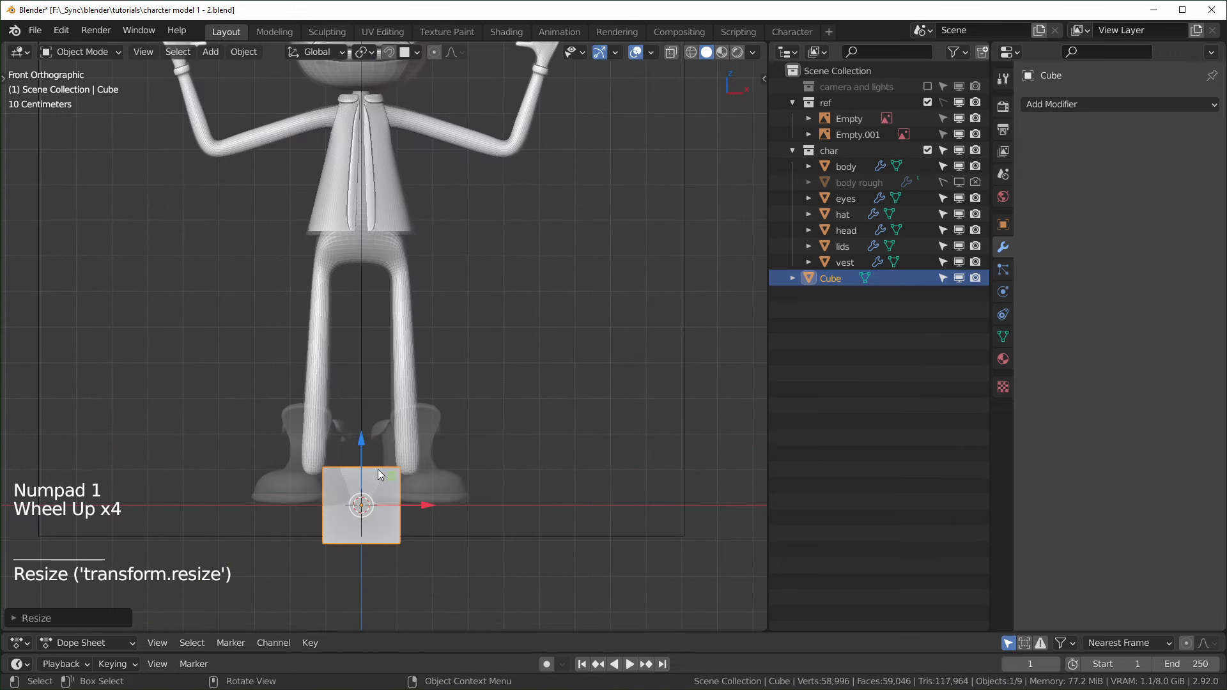
left_click_drag(380, 474, 474, 507)
key("Tab")
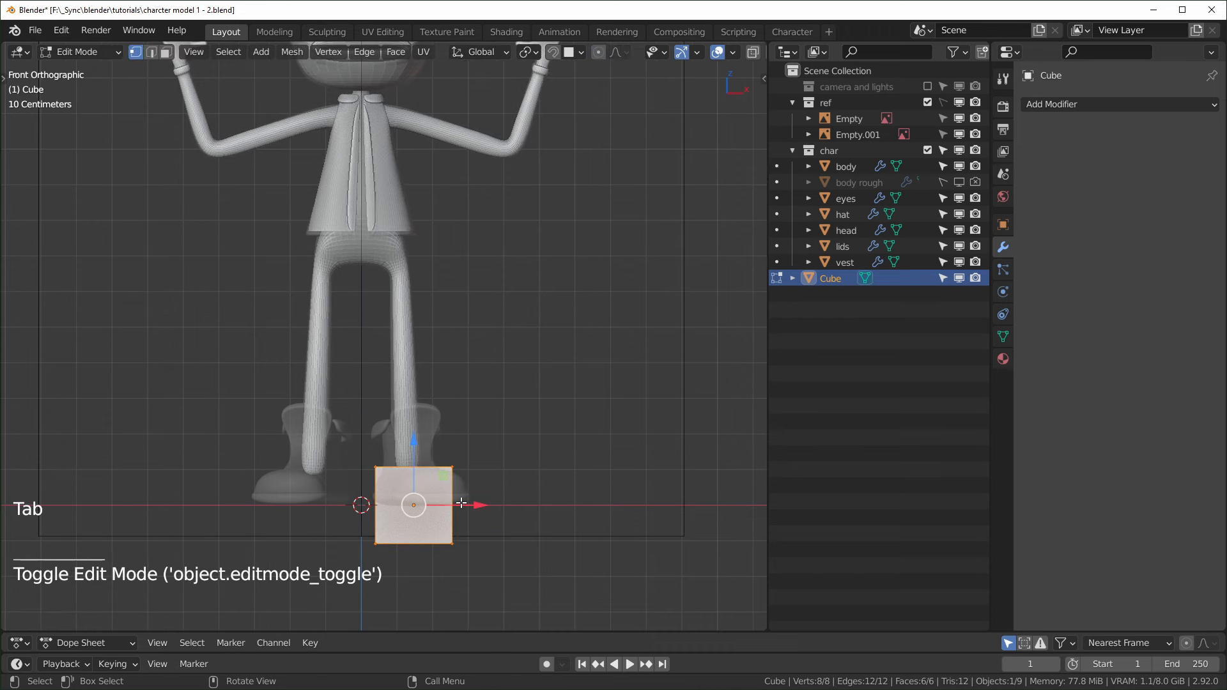
left_click_drag(413, 450, 425, 409)
scroll(424, 409, "up", 2)
mouse_move(427, 457)
left_mouse_down()
mouse_move(425, 493)
mouse_move(435, 462)
left_mouse_up()
key("Tab")
- Apply the cube's scale and add a Mirror modifier on the X axis
middle_click_drag(562, 494, 550, 502)
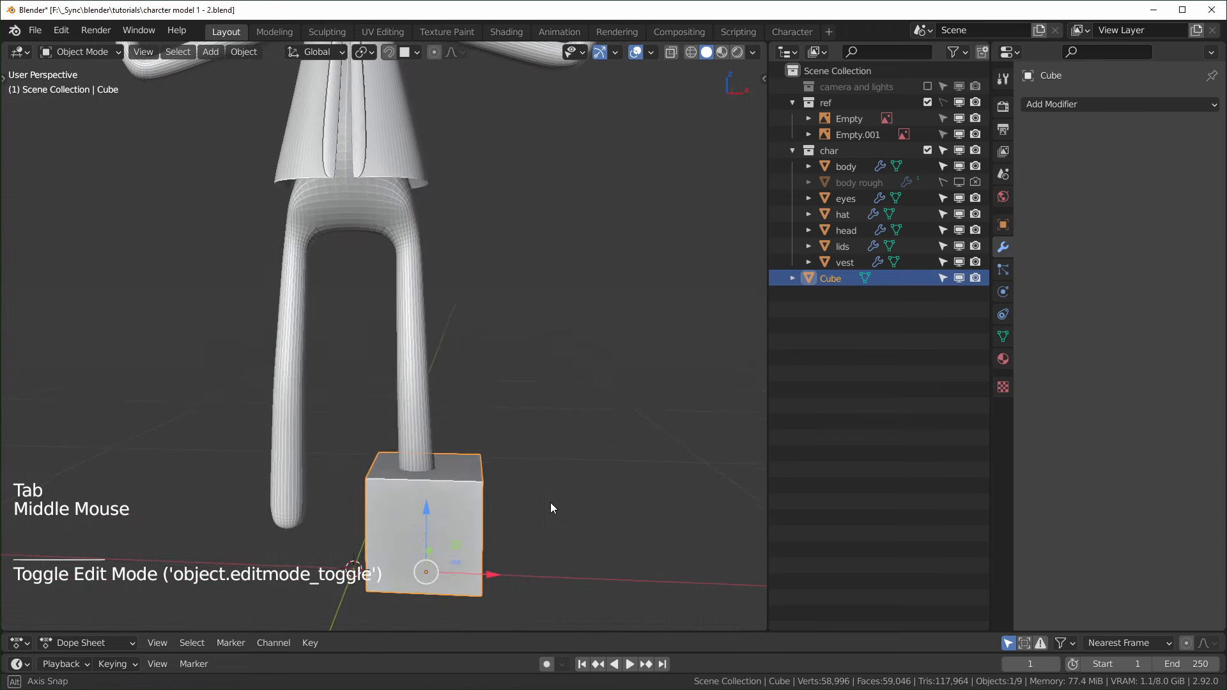
key("ctrl+a")
left_click(553, 505)
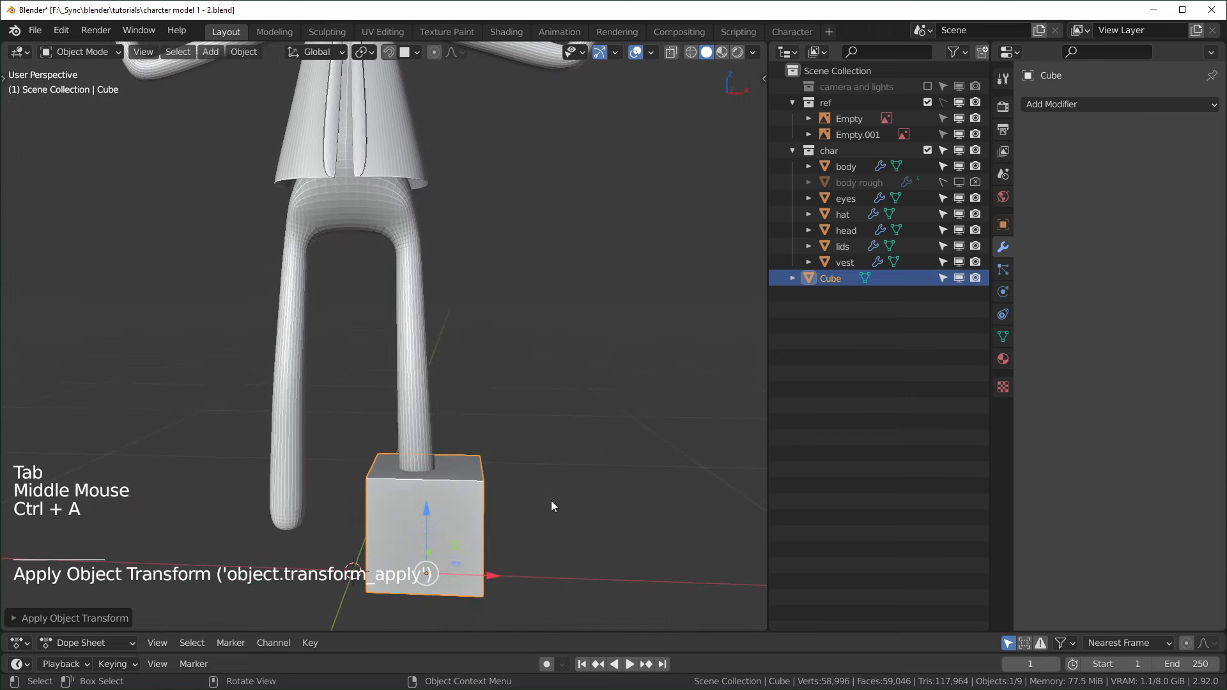
left_click(1148, 103)
left_click(879, 286)
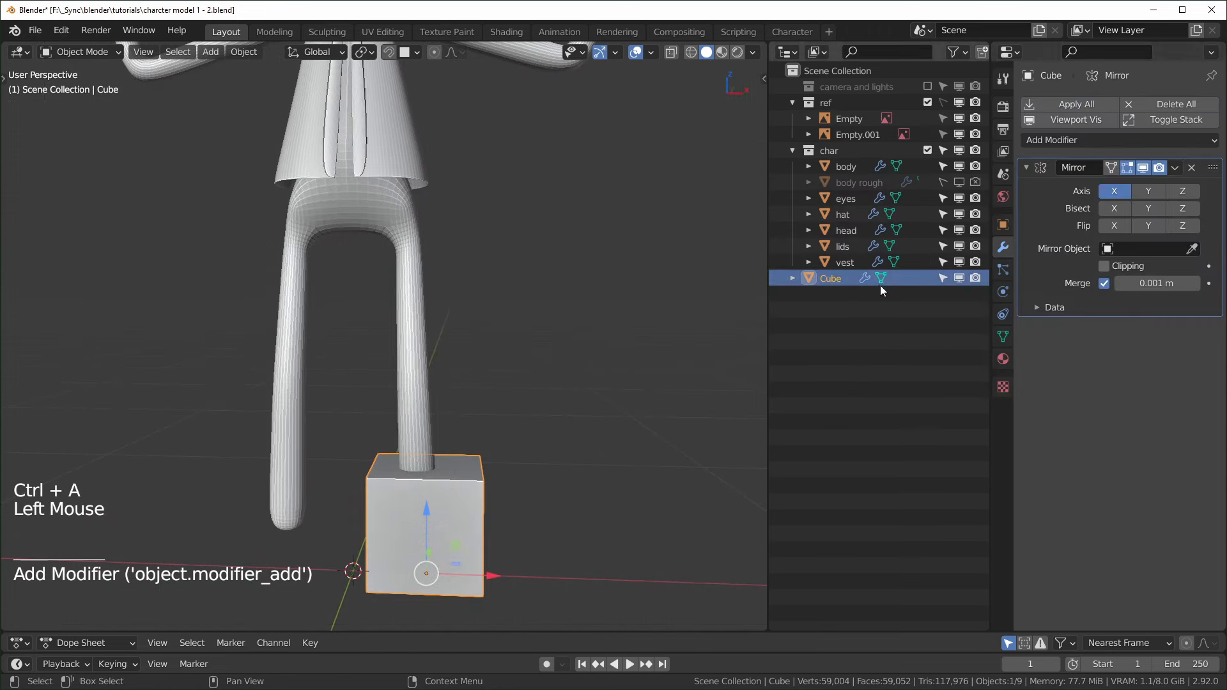
- Set the character's head as the mirror object so the cube is mirrored under the other leg
scroll(462, 294, "down", 3)
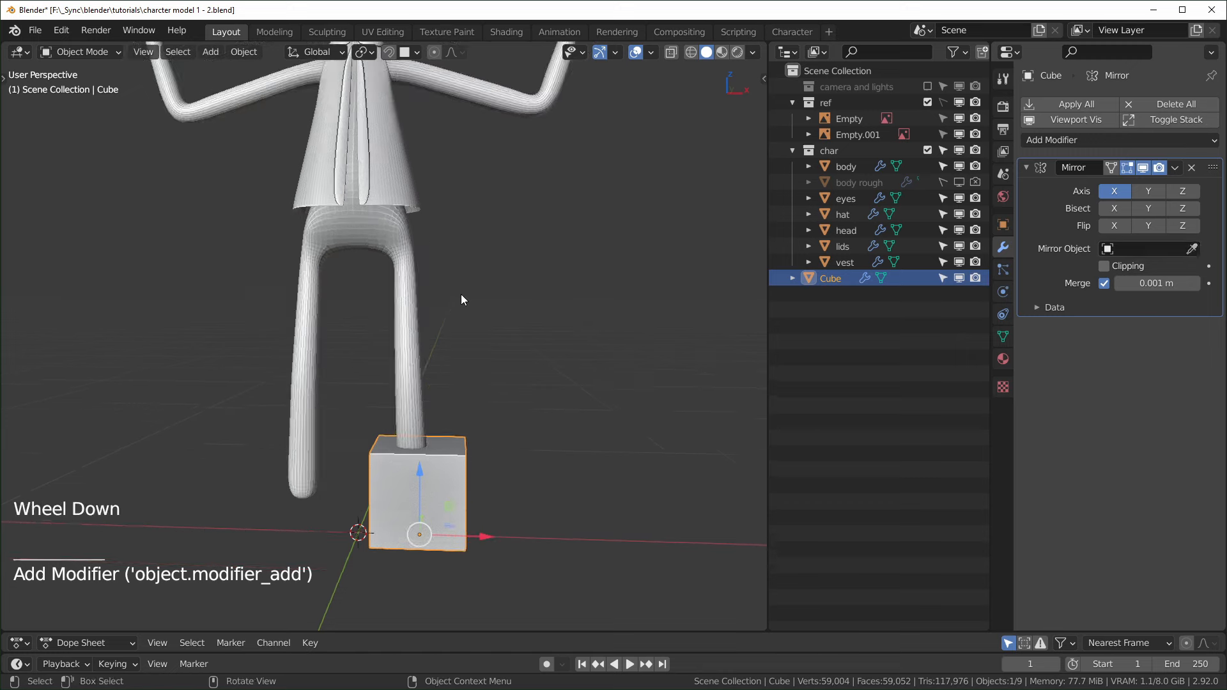
middle_click_drag(461, 294, 505, 351, "shift")
scroll(331, 132, "up", 1)
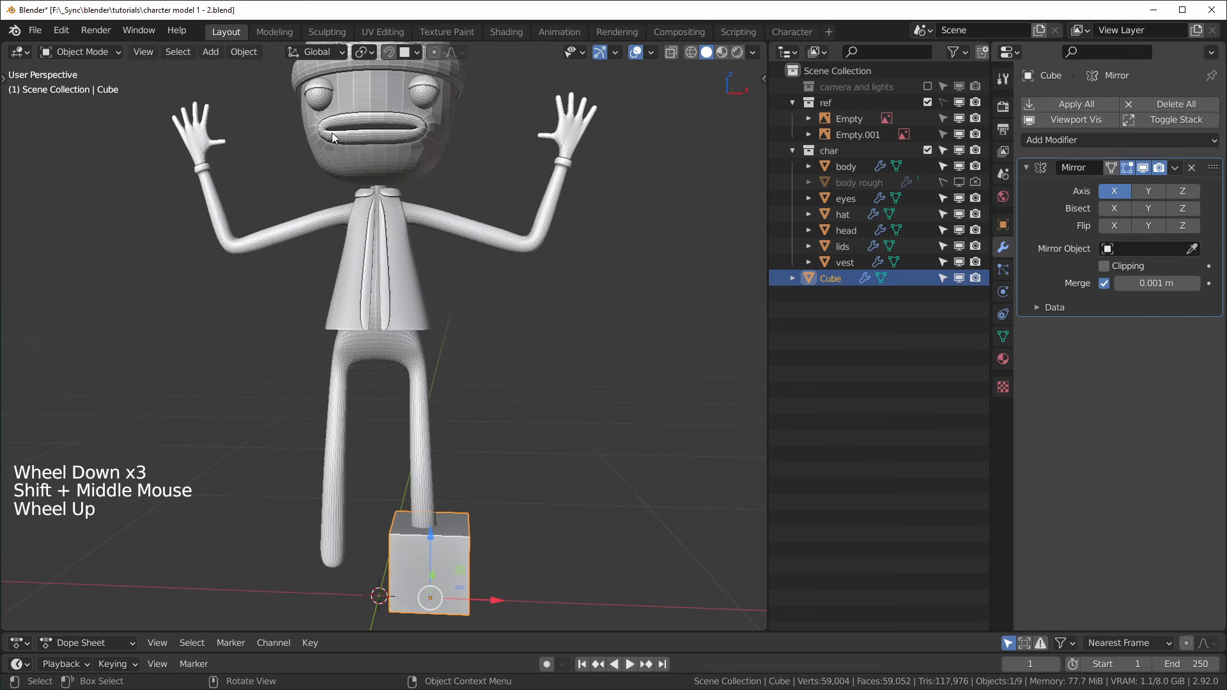
left_click(1191, 250)
left_click(383, 91)
scroll(606, 497, "up", 1)
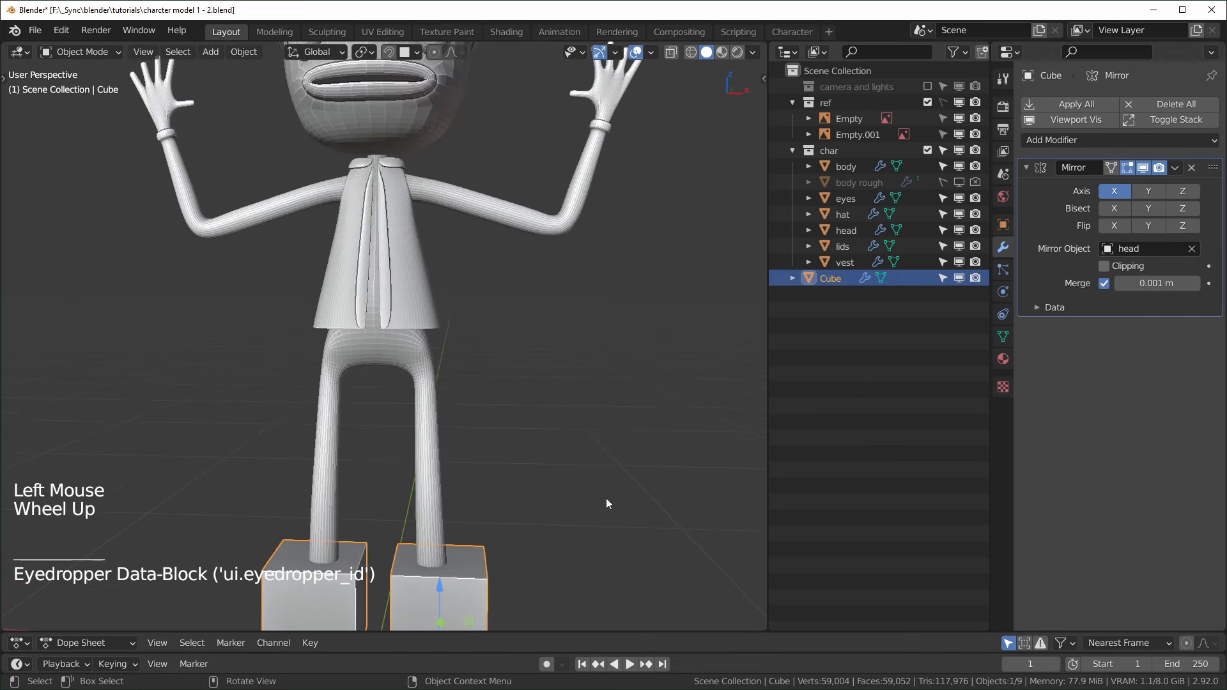
middle_click_drag(606, 498, 601, 428, "shift")
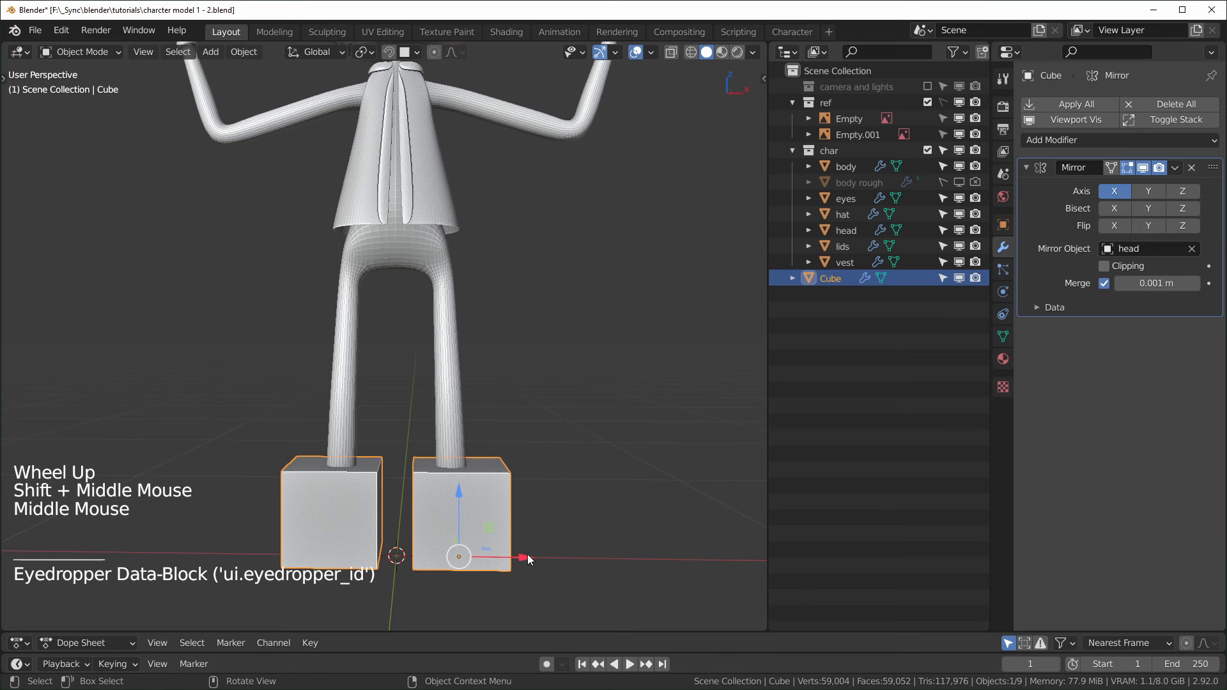
mouse_move(527, 556)
left_mouse_down()
mouse_move(513, 558)
mouse_move(530, 556)
left_mouse_up()
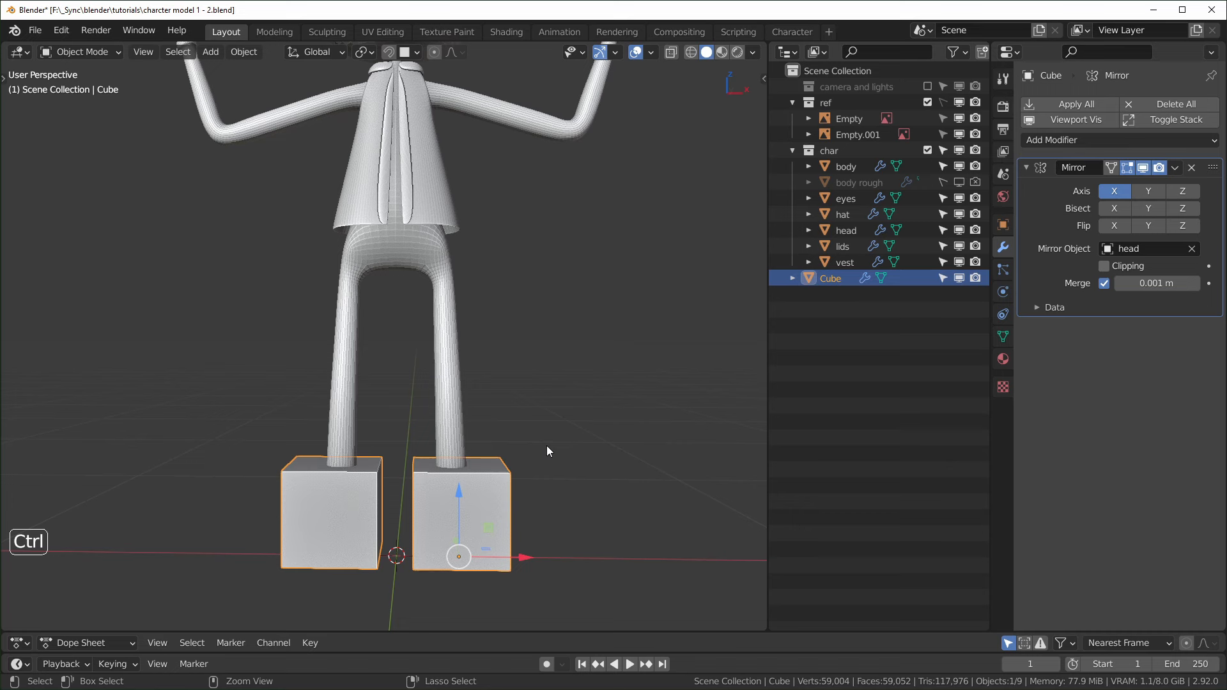
- Add a Subdivision modifier with viewport level 4 to the cube and turn off Merge in its Mirror modifier
key("ctrl+4")
mouse_move(524, 557)
left_mouse_down()
mouse_move(504, 559)
mouse_move(523, 565)
mouse_move(501, 567)
mouse_move(513, 569)
left_mouse_up()
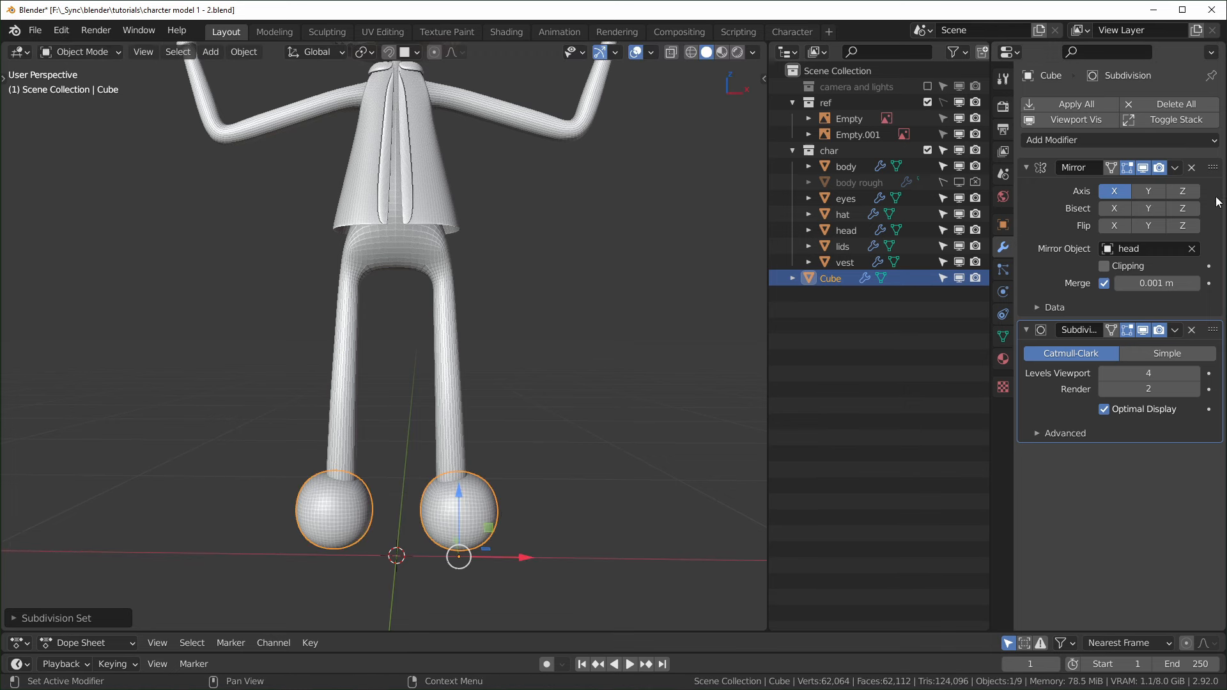
left_click(1105, 284)
scroll(614, 542, "up", 1)
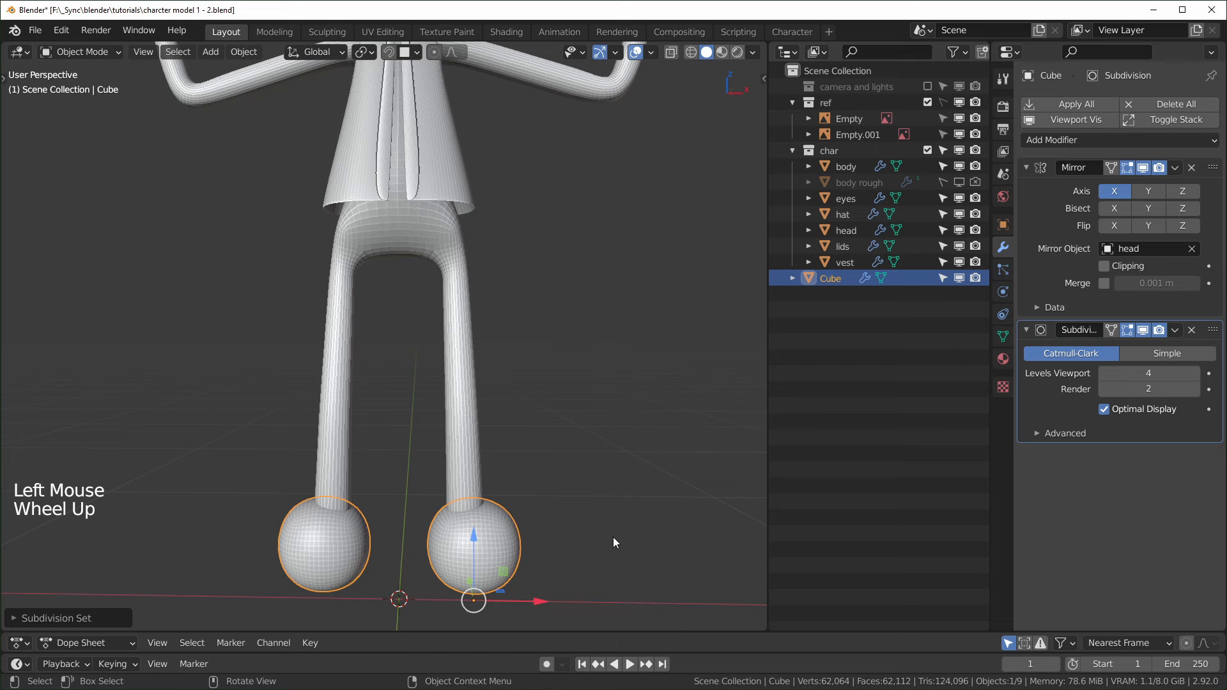
left_click(542, 600)
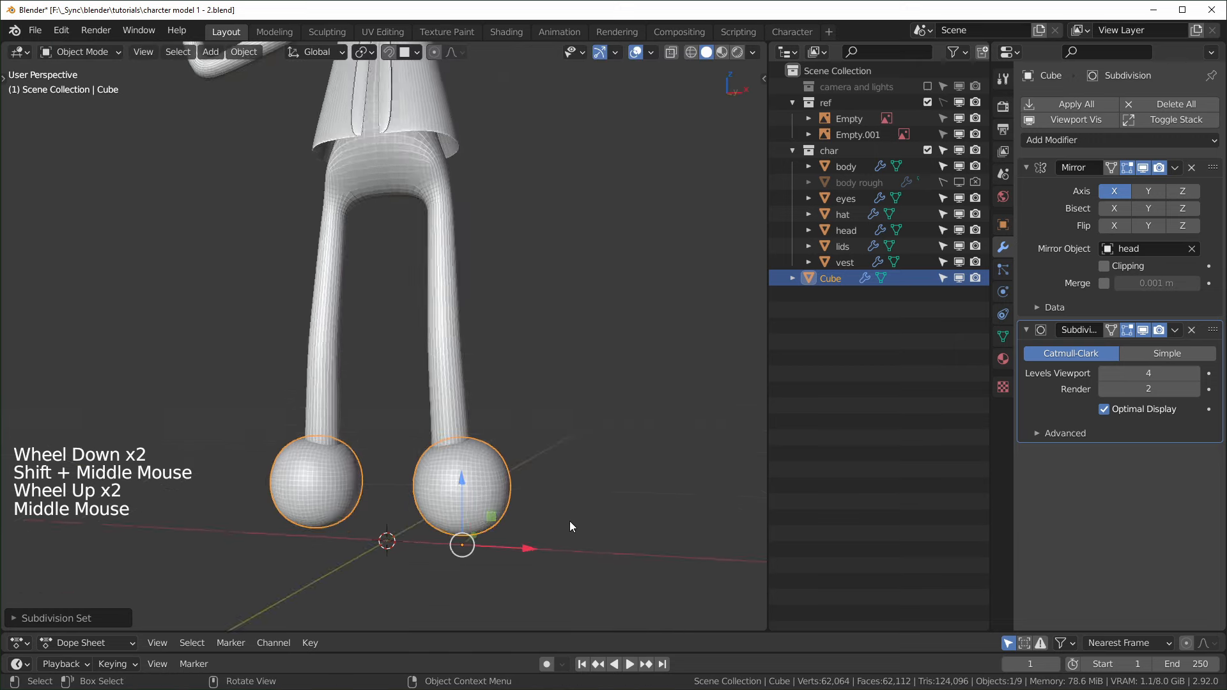
- Enter Edit Mode on the cube with face selection and disable the Mirror modifier's viewport display
key("KP_1")
key("Tab")
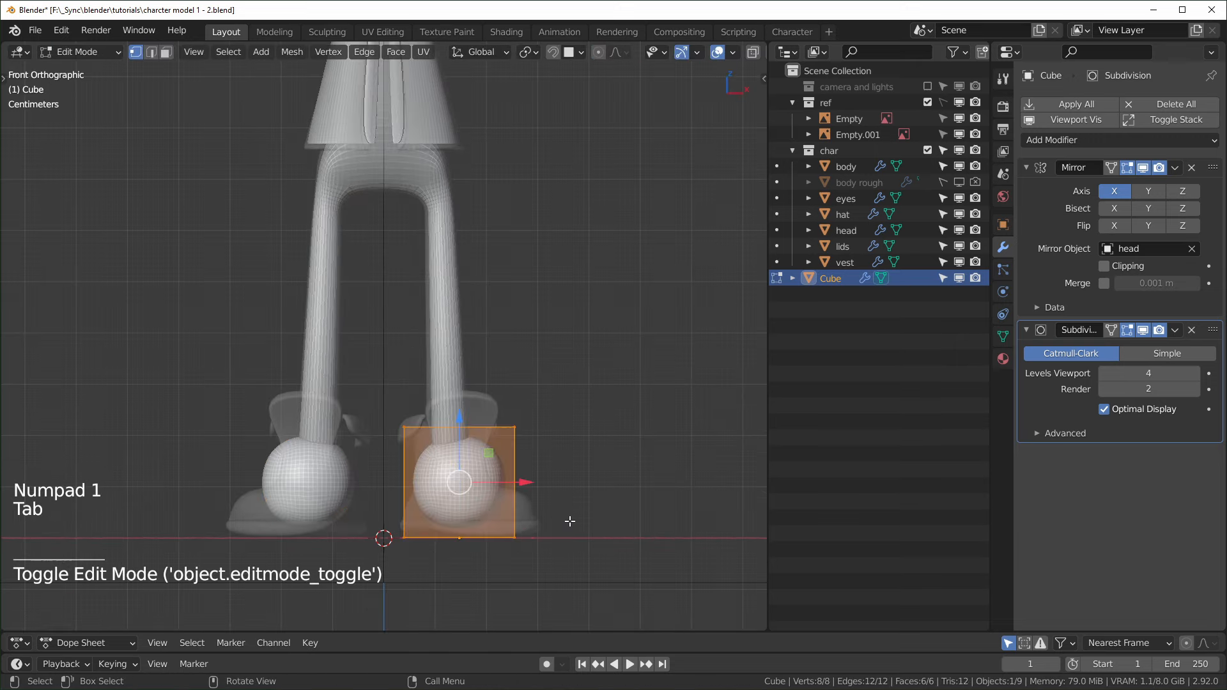
middle_click_drag(569, 520, 470, 526)
key("KP_3")
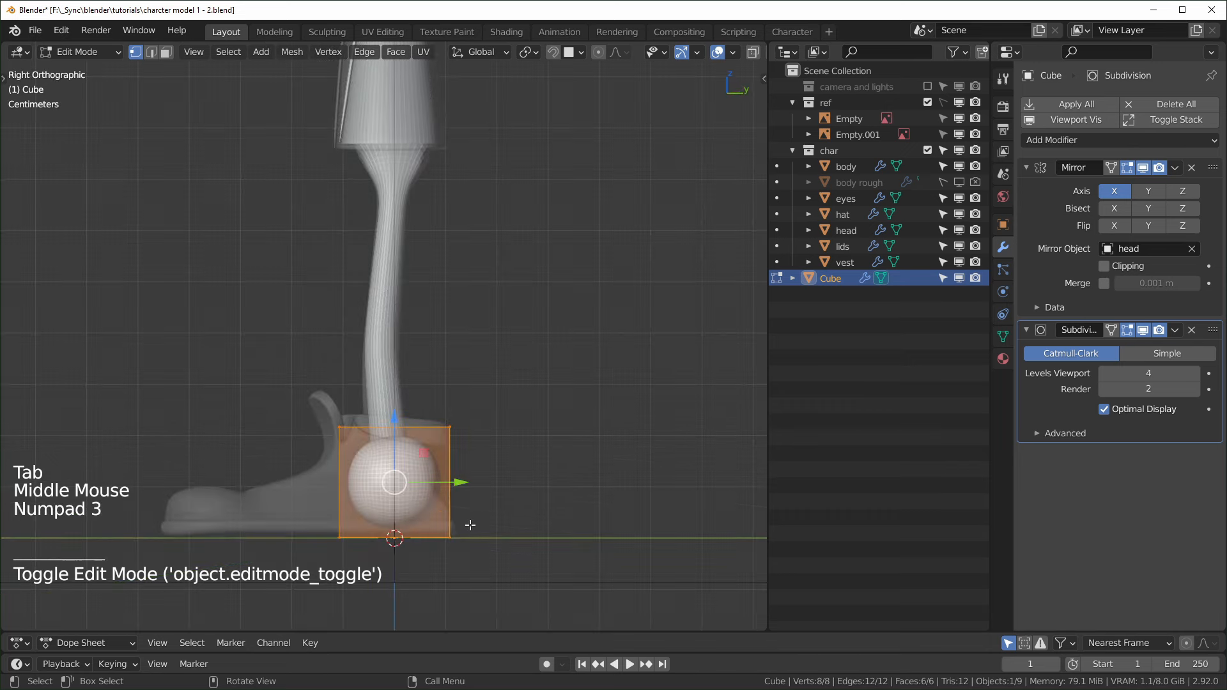
scroll(471, 525, "up", 2)
key("3")
middle_click_drag(470, 524, 425, 527)
left_click(1143, 168)
- In right side view, select the cube's top face and lower it along Z within the reference boot
left_click(483, 498)
key("KP_3")
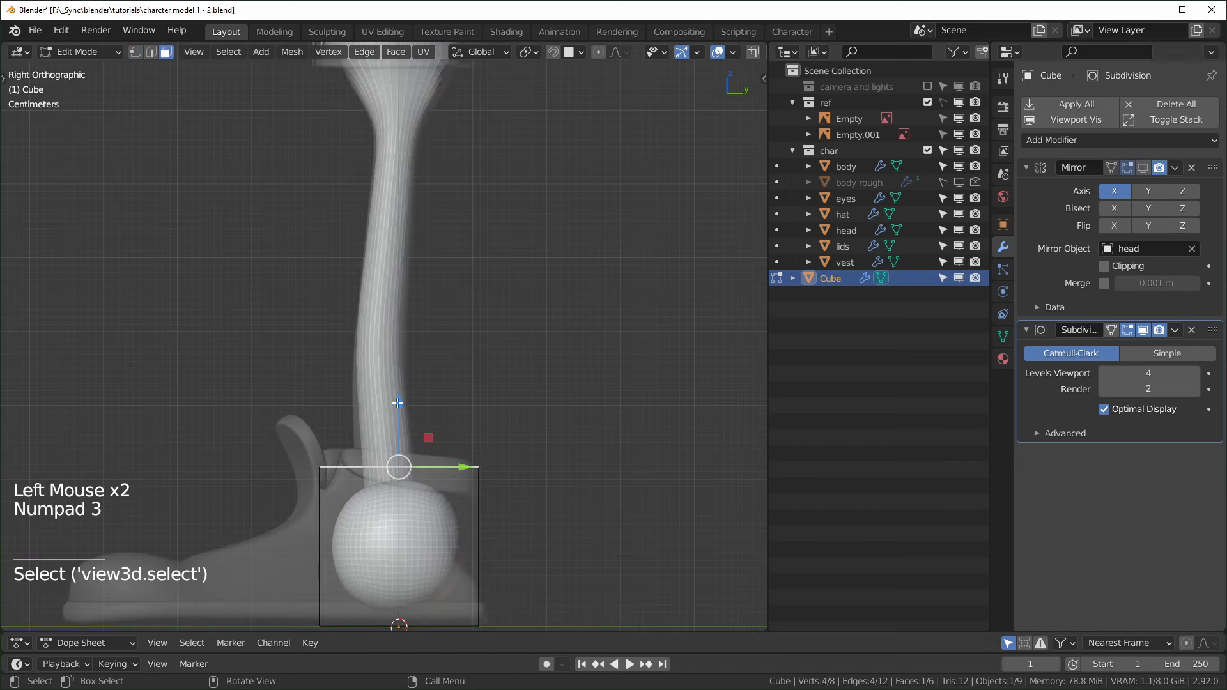
left_click_drag(406, 410, 399, 464)
- Select the cube's entire mesh and scale it down slightly around the end of the leg
middle_click_drag(399, 464, 633, 549)
left_click(494, 496)
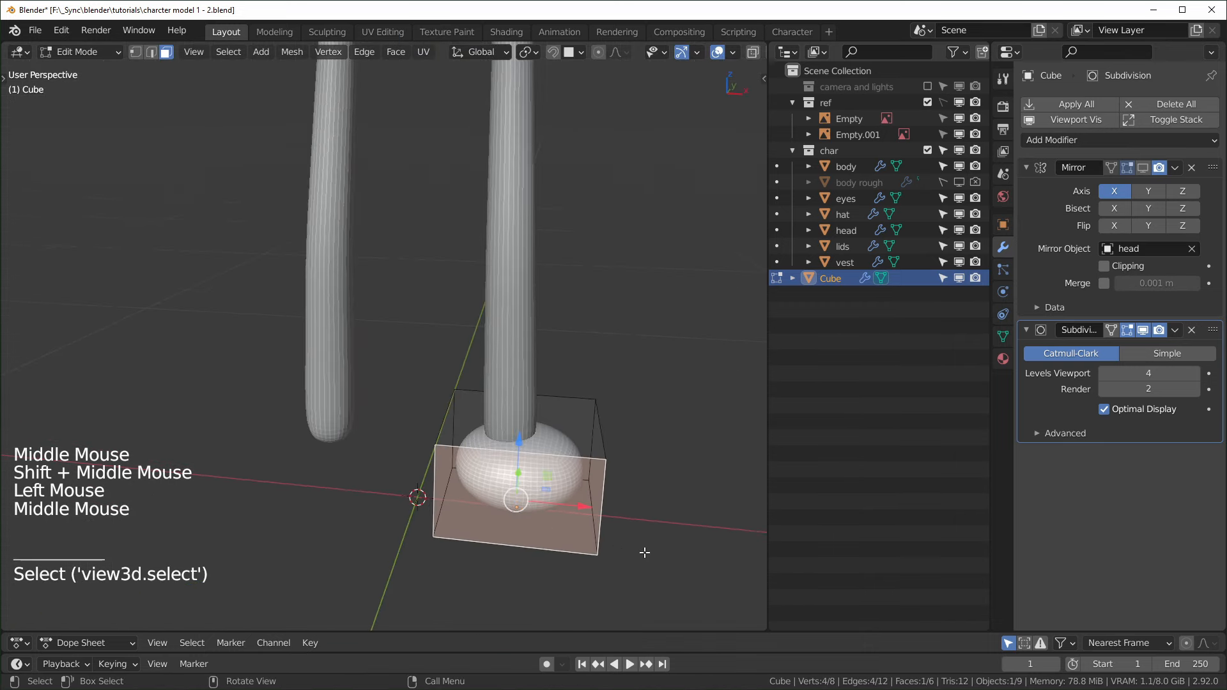
key("s")
key("a")
key("s")
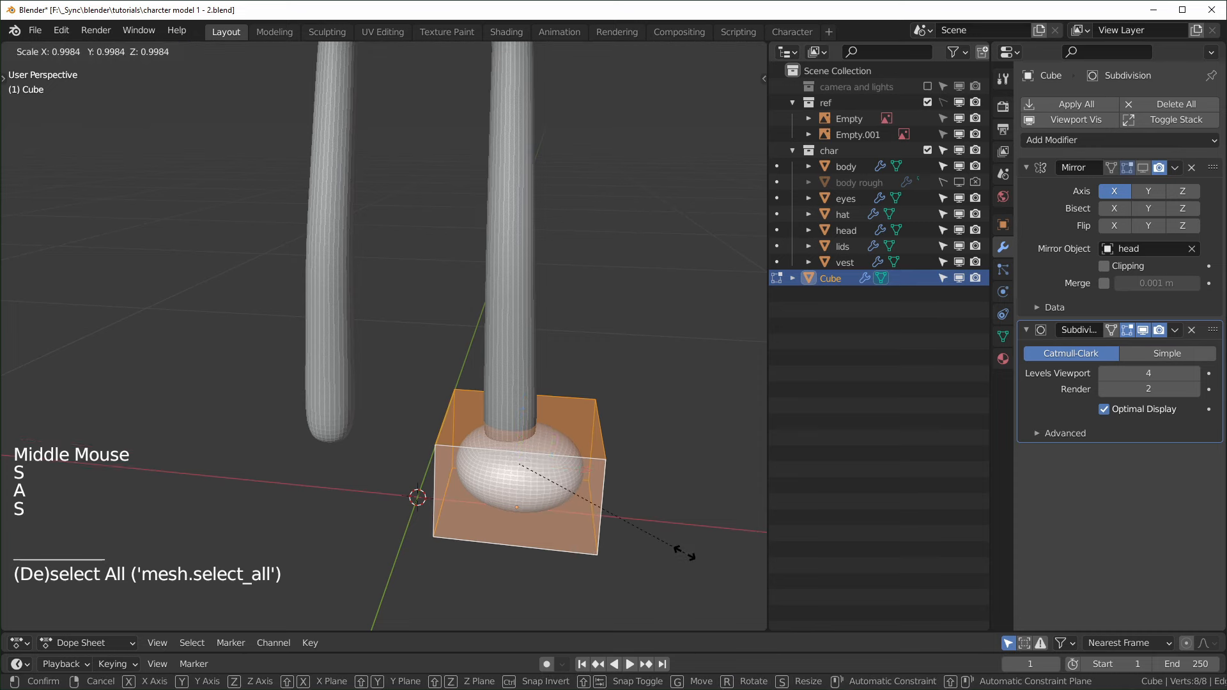
left_click(657, 546)
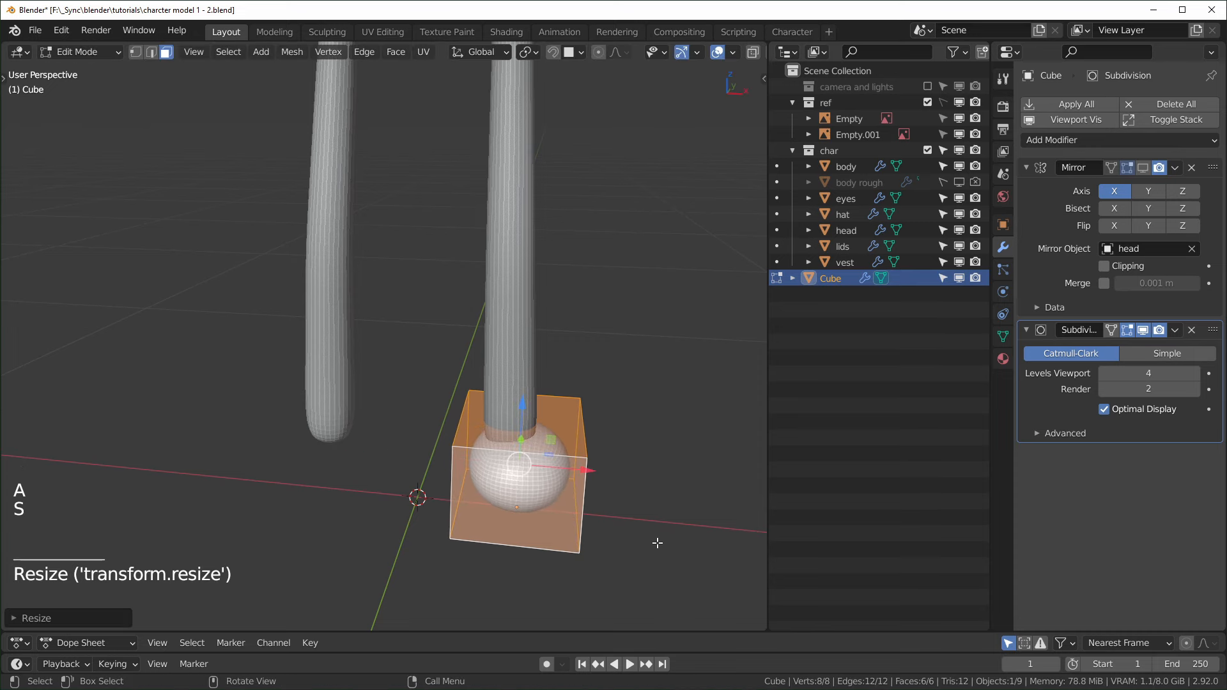
- Extrude the cube's front face forward along Y to the toe tip of the reference shoe
key("Tab")
key("Tab")
key("KP_3")
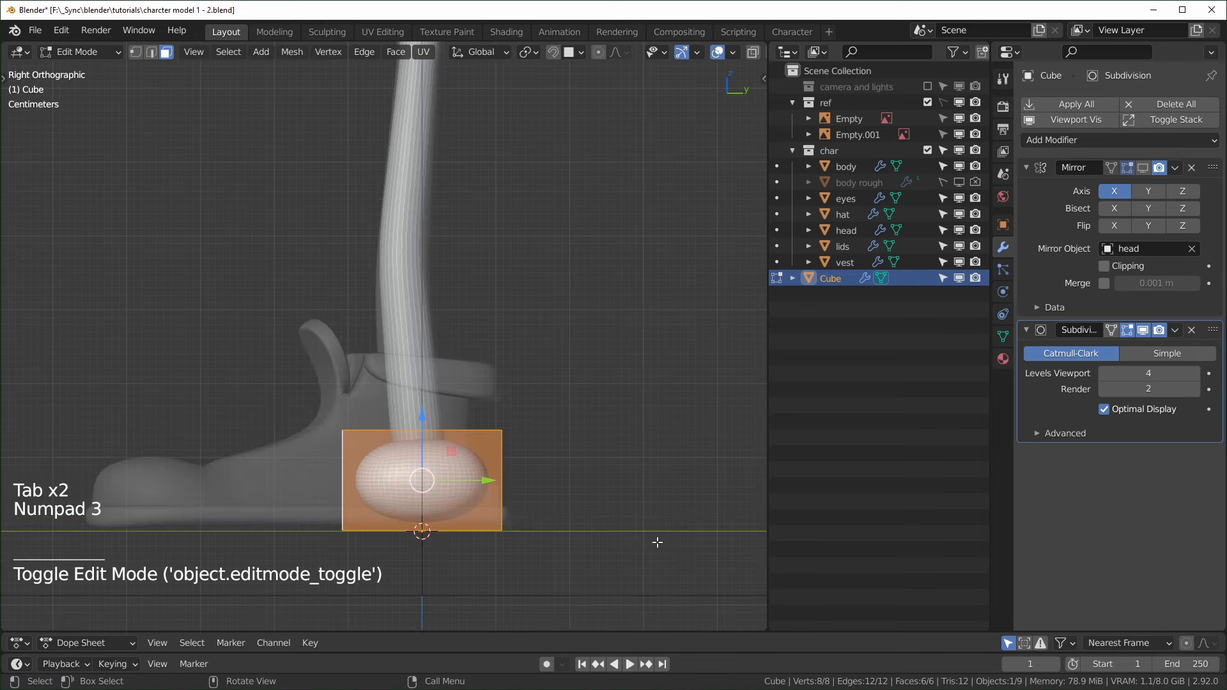
scroll(658, 544, "up", 2)
middle_click_drag(657, 544, 475, 461, "shift")
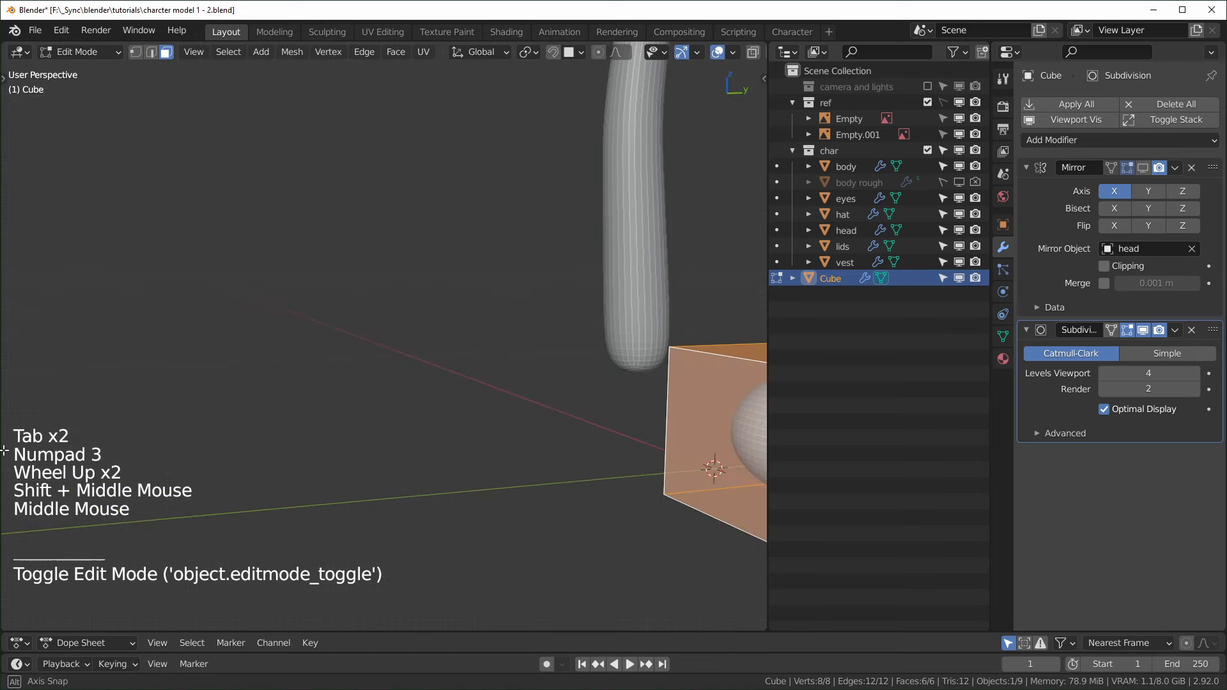
left_click(664, 426)
left_click(671, 425)
key("KP_3")
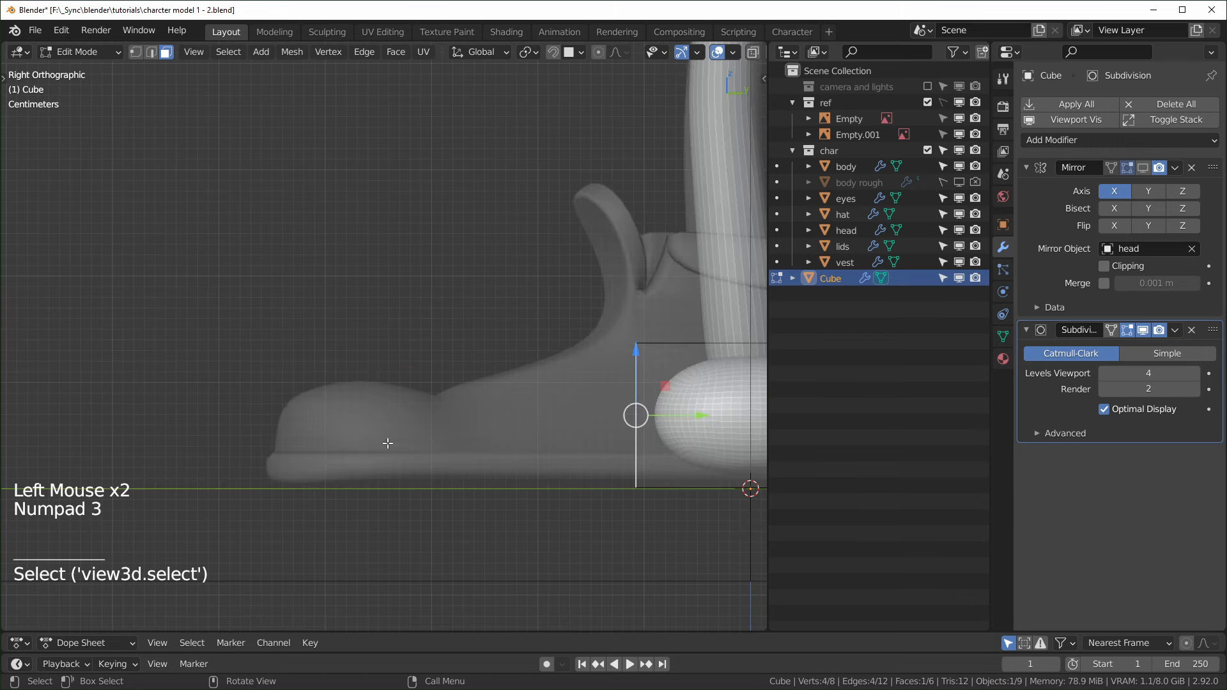
middle_click_drag(562, 480, 479, 472, "shift")
key("e")
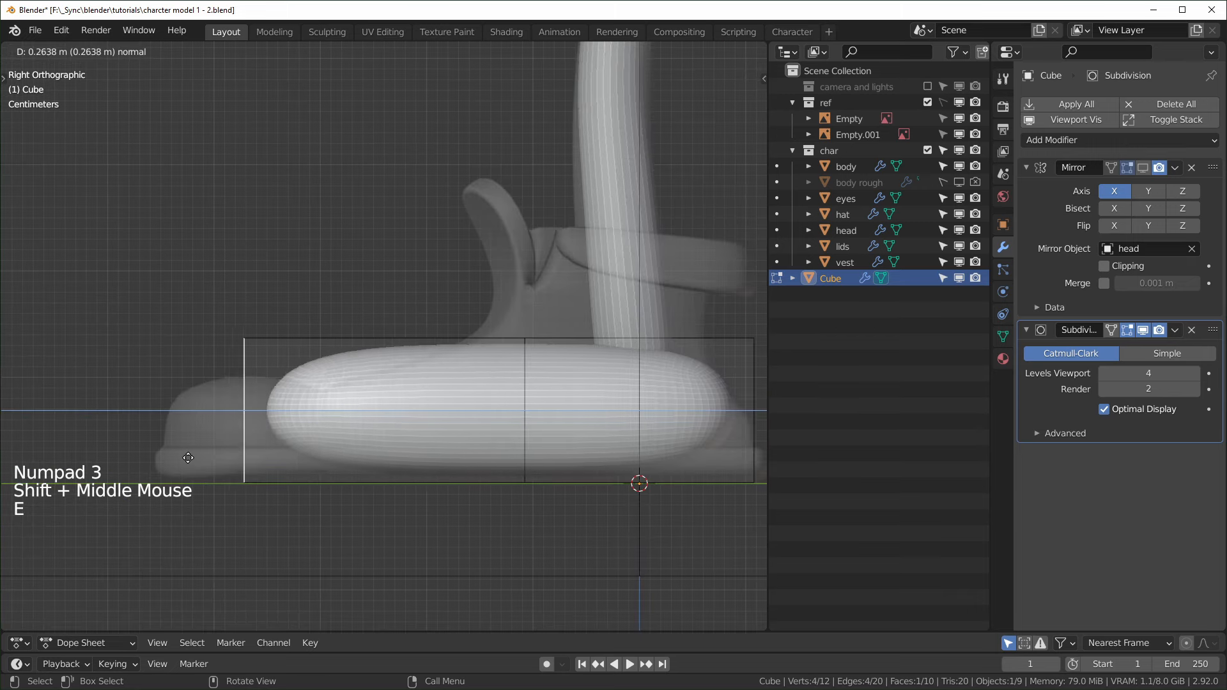
left_click(126, 452)
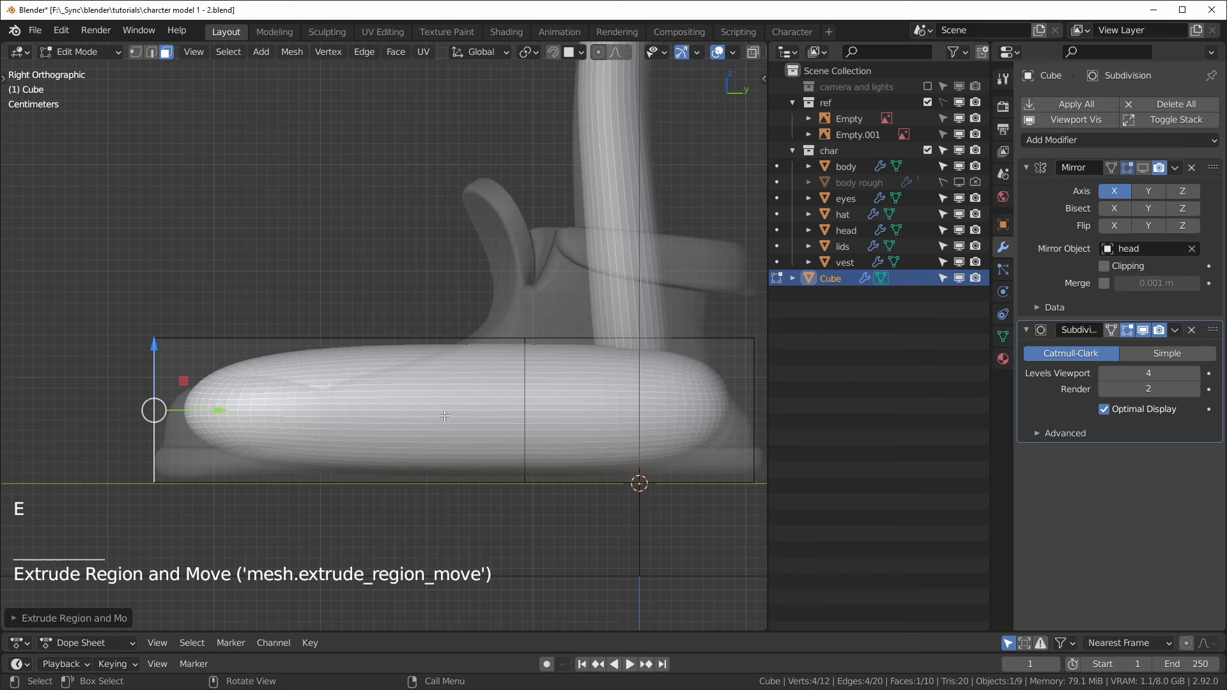
- Add a loop cut across the front part of the foot, behind the reference shoe's toe cap
key("ctrl+r")
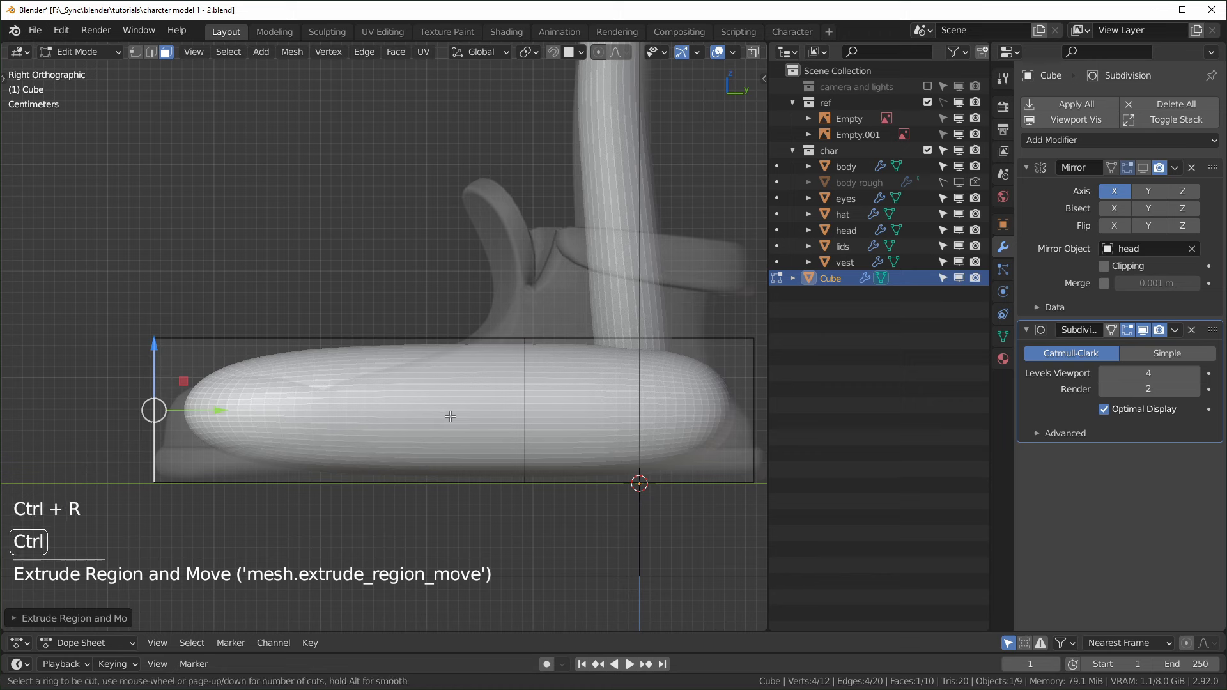
left_click(337, 350)
left_click(320, 353)
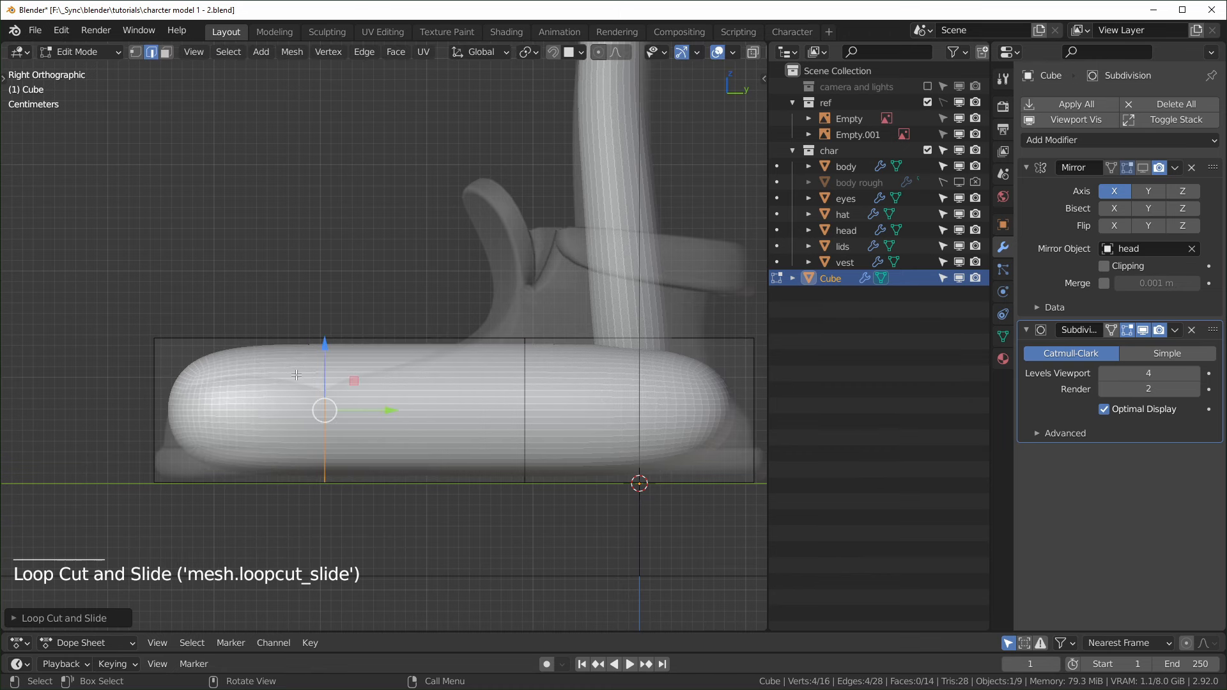
- Lower the upper vertices at the new loop and at the toe tip to follow the reference shoe's profile
key("alt+z")
key("1")
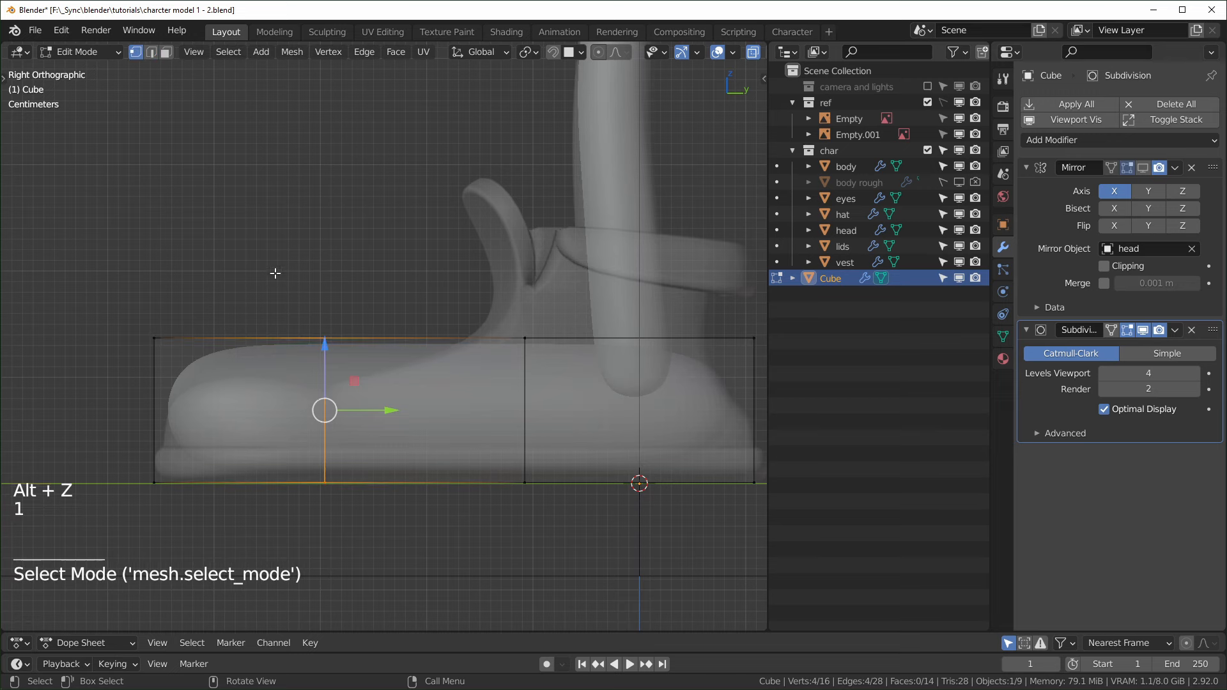
left_click_drag(275, 271, 348, 351)
left_click_drag(327, 283, 323, 337)
left_click_drag(136, 326, 179, 372)
mouse_move(155, 284)
left_mouse_down()
mouse_move(161, 313)
mouse_move(164, 298)
left_mouse_up()
left_click_drag(305, 338, 332, 333)
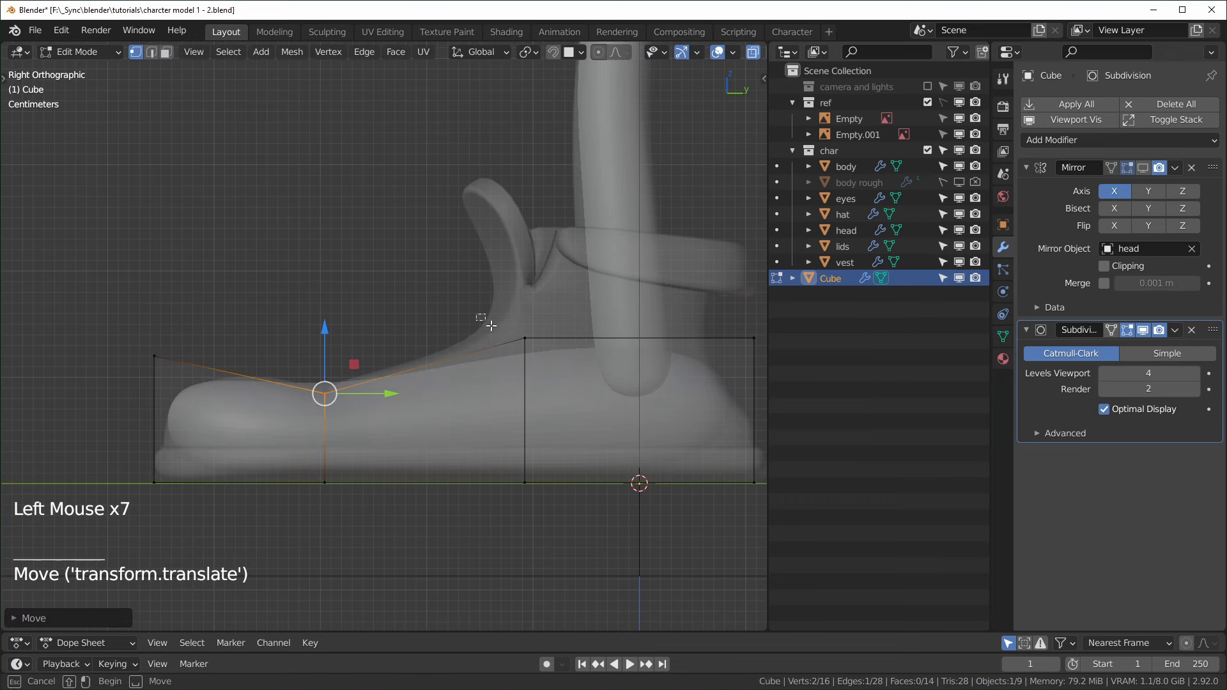
- Shift the loop in front of the ankle and the heel-end vertices slightly toward the toe along Y
left_click_drag(489, 321, 556, 344)
right_click(556, 344)
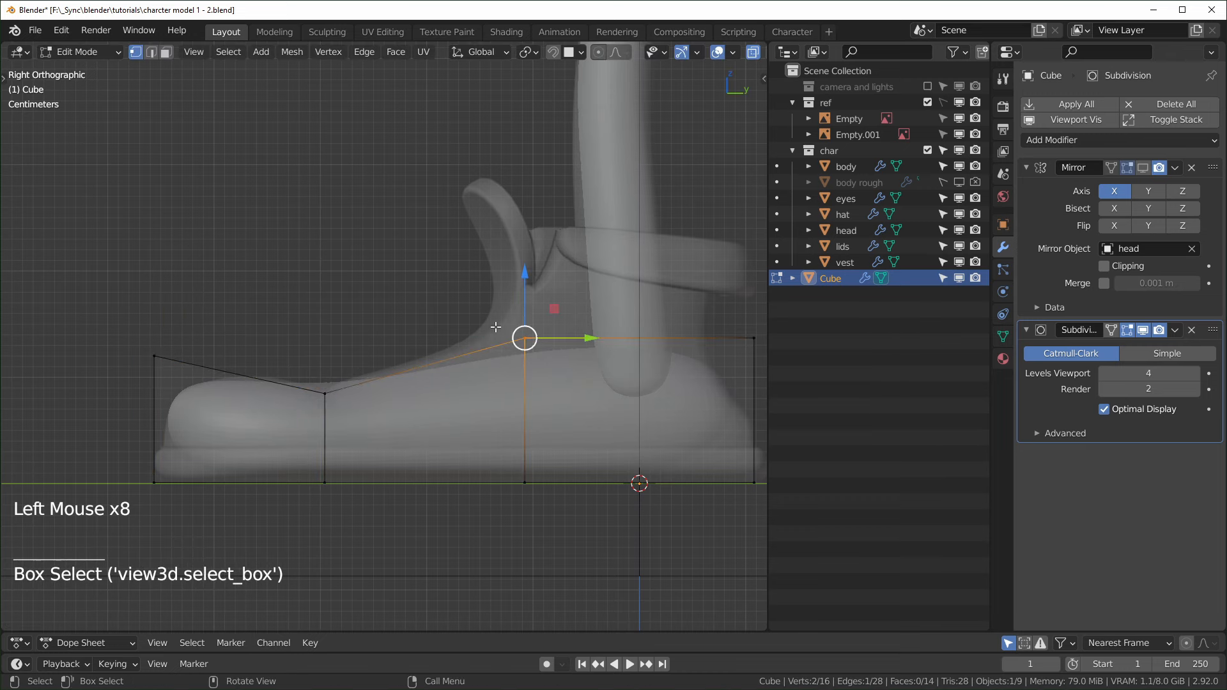
left_click_drag(471, 308, 594, 542)
left_click_drag(594, 411, 558, 422)
middle_click_drag(677, 439, 477, 431, "shift")
left_click_drag(618, 282, 529, 562)
left_click_drag(618, 404, 577, 419)
- Extrude the heel face backward along Y by about 0.03 m
middle_click_drag(603, 438, 577, 462)
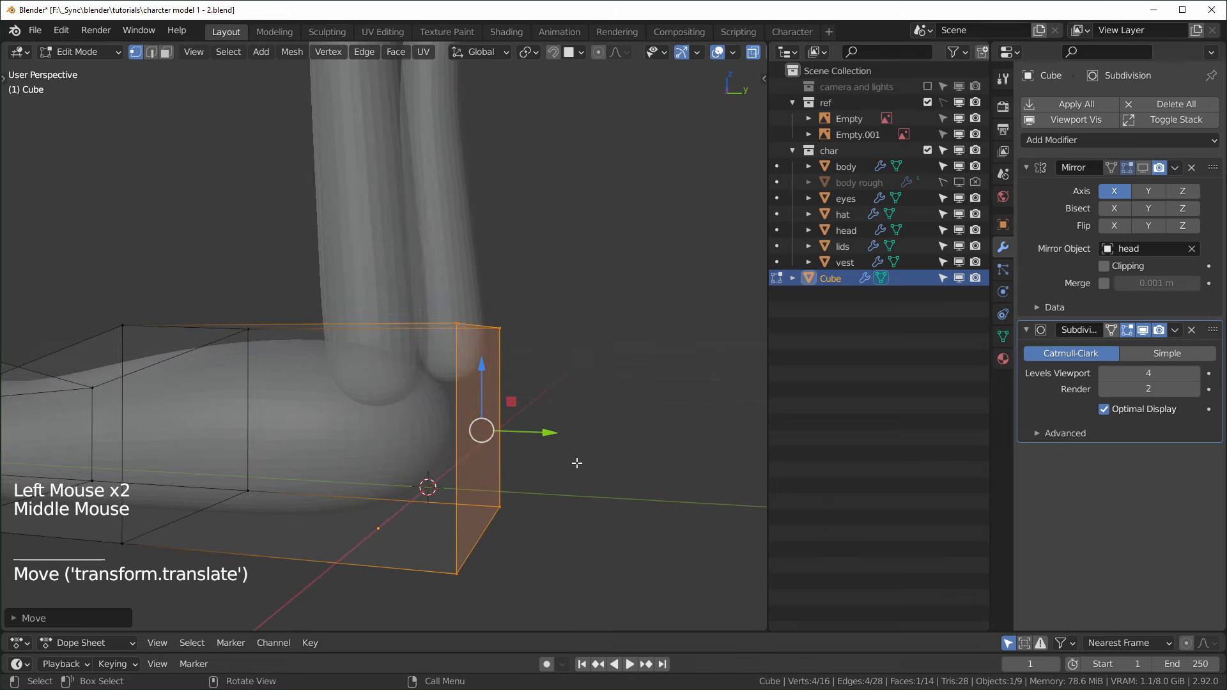
key("e")
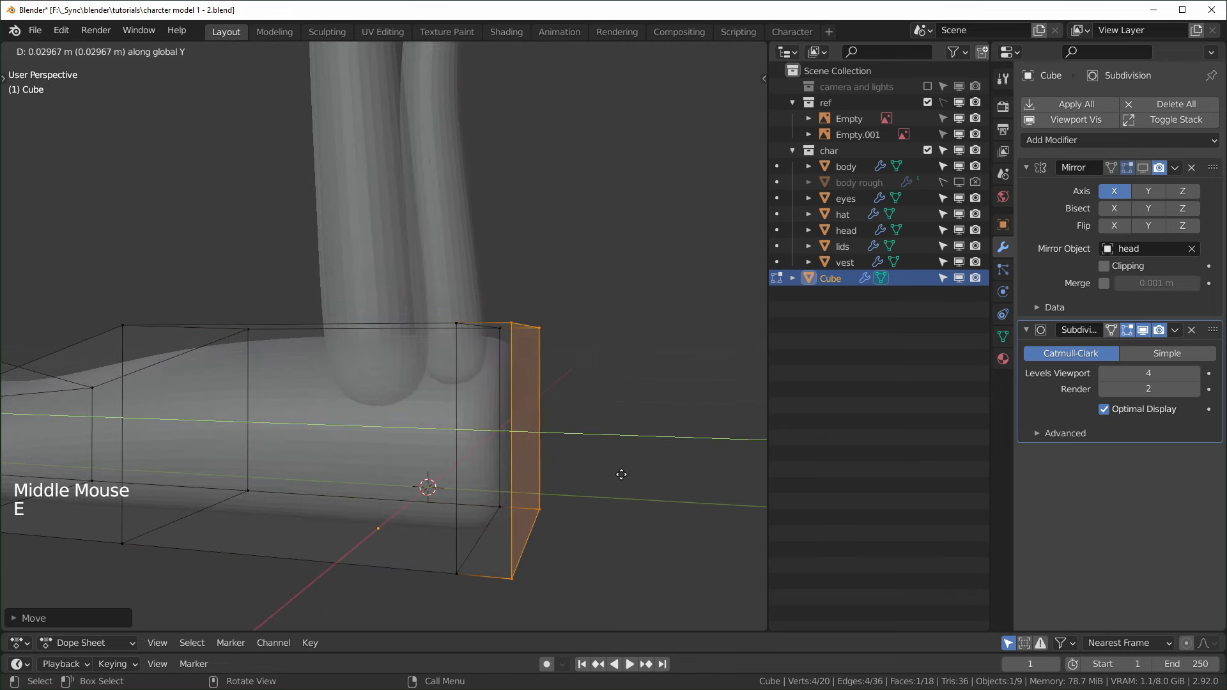
left_click(618, 482)
- Lower the upper vertices of the extruded heel end, then move its whole end face slightly backward along Y
key("KP_3")
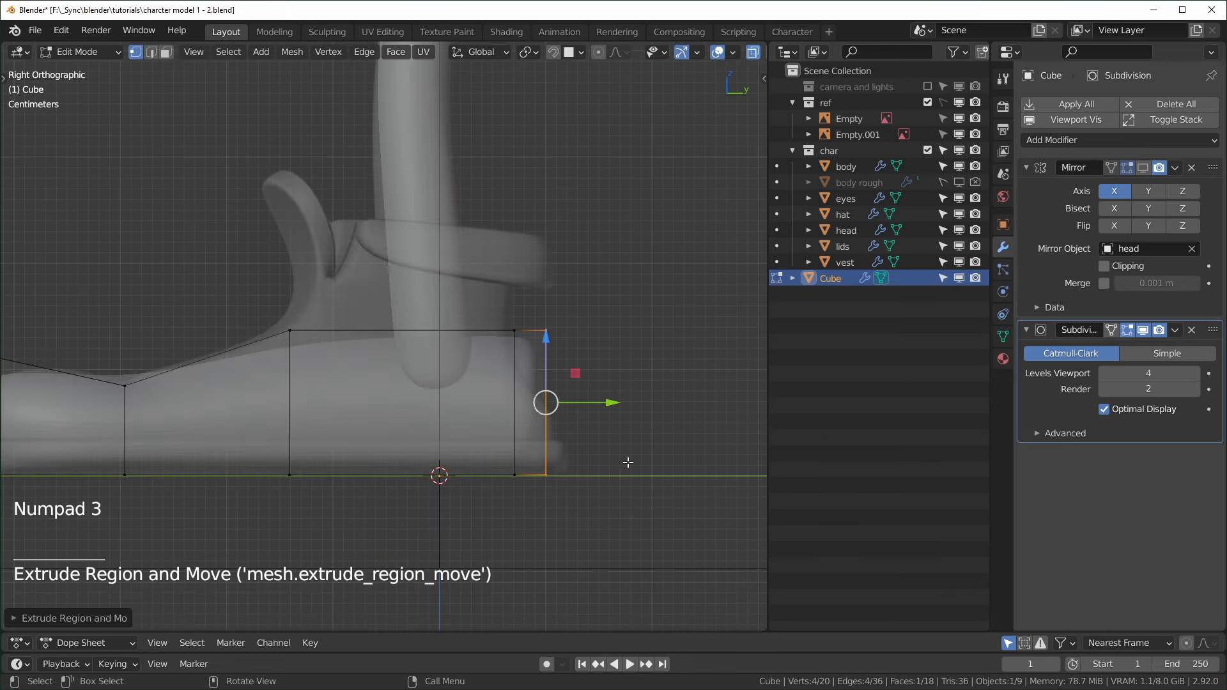
middle_click_drag(628, 462, 604, 318)
key("KP_1")
key("KP_3")
left_click_drag(615, 301, 528, 356)
left_click_drag(553, 277, 554, 307)
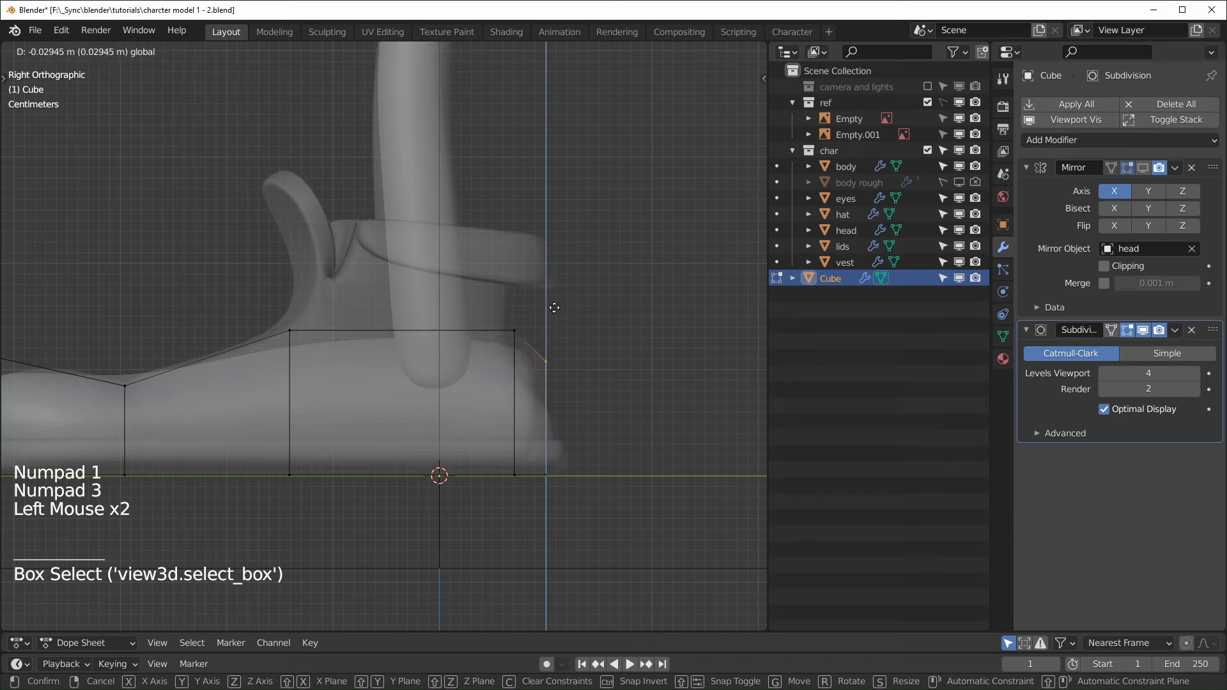
left_click_drag(563, 349, 529, 515)
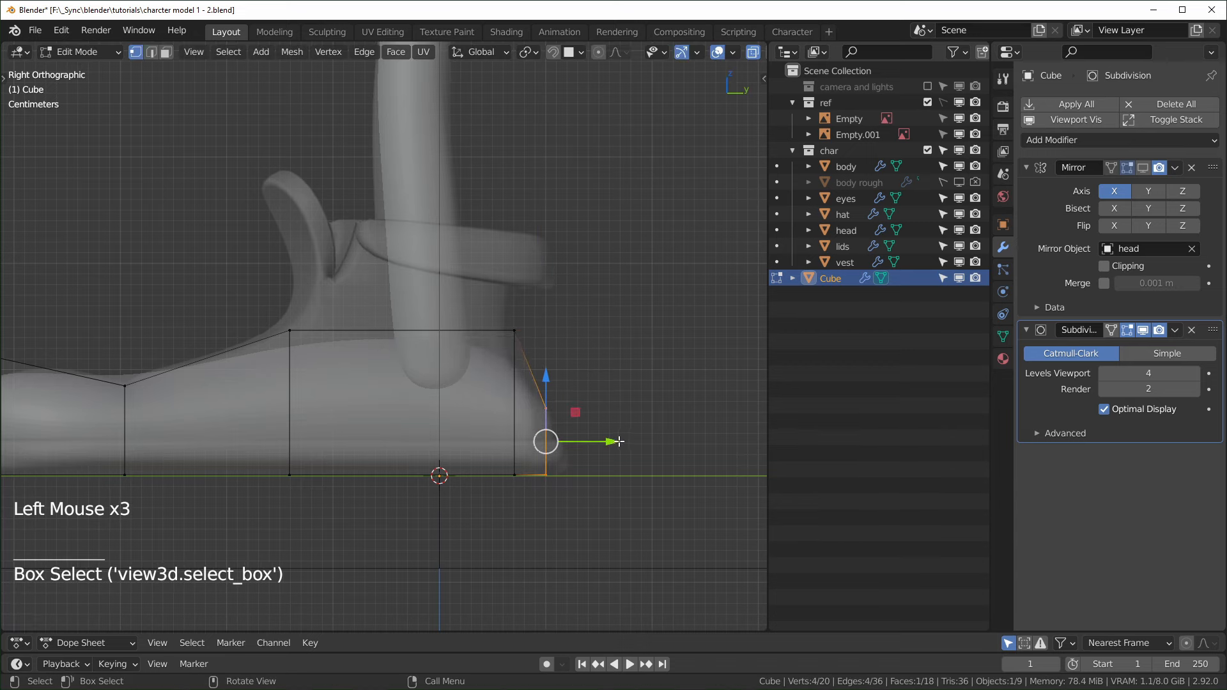
left_click_drag(623, 443, 643, 446)
- Narrow the heel's end face by scaling it along the X axis
mouse_move(562, 441)
middle_mouse_down()
mouse_move(539, 466)
mouse_move(562, 452)
mouse_move(540, 454)
middle_mouse_up()
key("alt+z")
key("s")
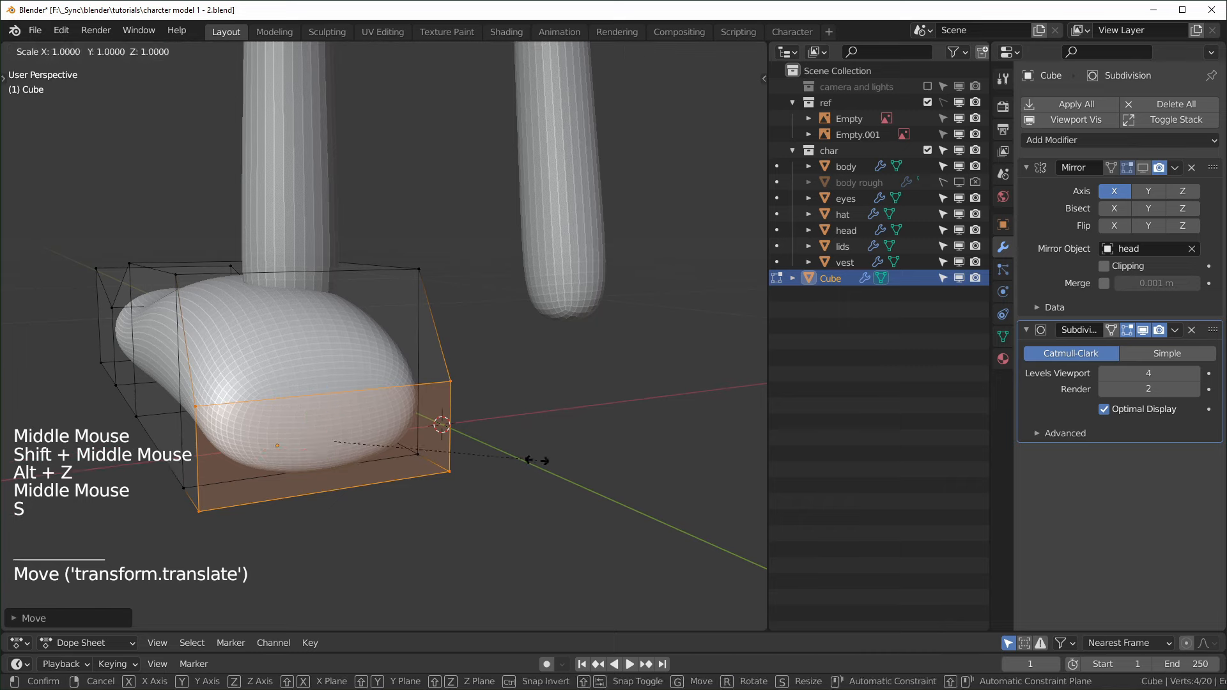
key("x")
left_click(457, 465)
- Move the whole shoe object slightly inward along X, toward the character's centre line, in Object Mode
middle_click_drag(367, 496, 576, 433)
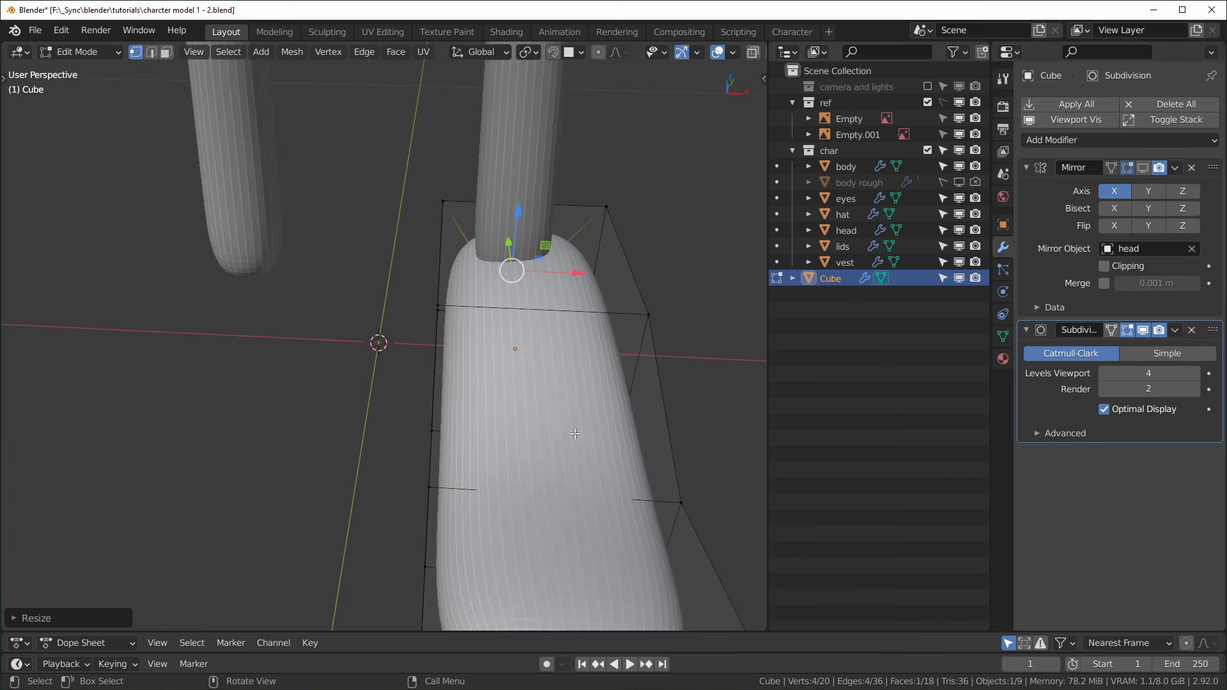
key("Tab")
left_click_drag(597, 351, 572, 353)
middle_click_drag(624, 352, 574, 353)
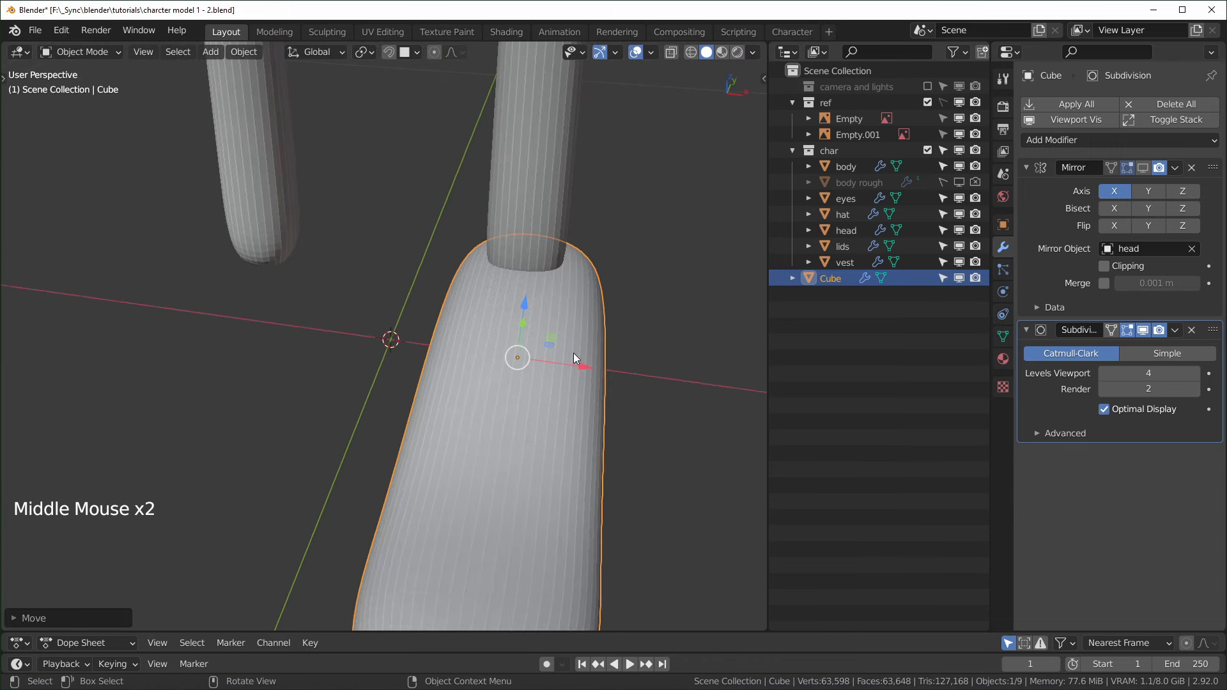
- Isolate the shoe in top view and widen the loop at the ball of the foot to about 1.32 along X
key("Tab")
key("KP_7")
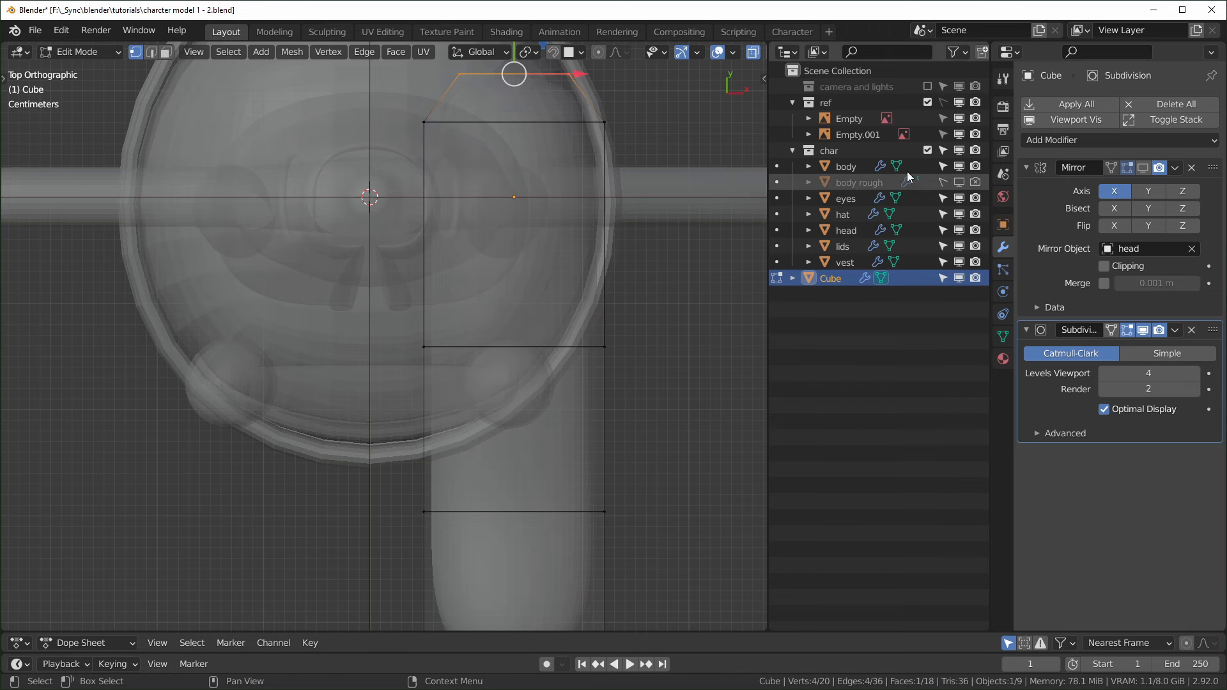
middle_click_drag(664, 484, 608, 407, "shift")
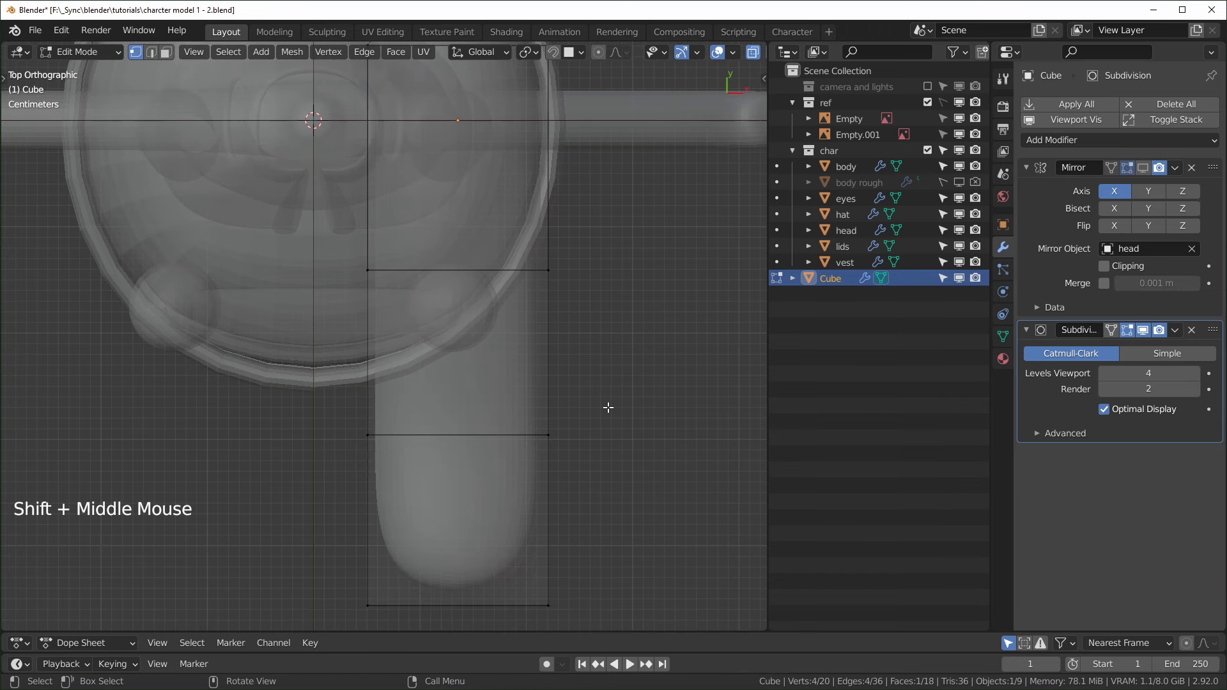
key("KP_Divide")
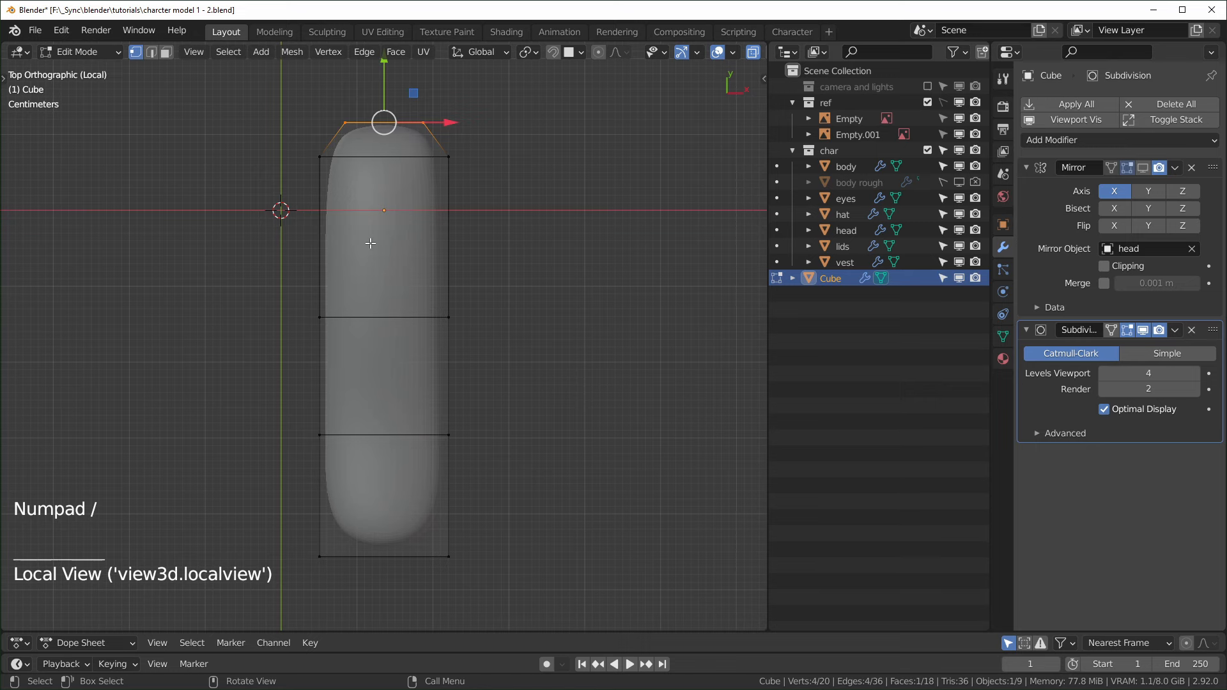
key("KP_Divide")
key("KP_Divide")
key("KP_Divide")
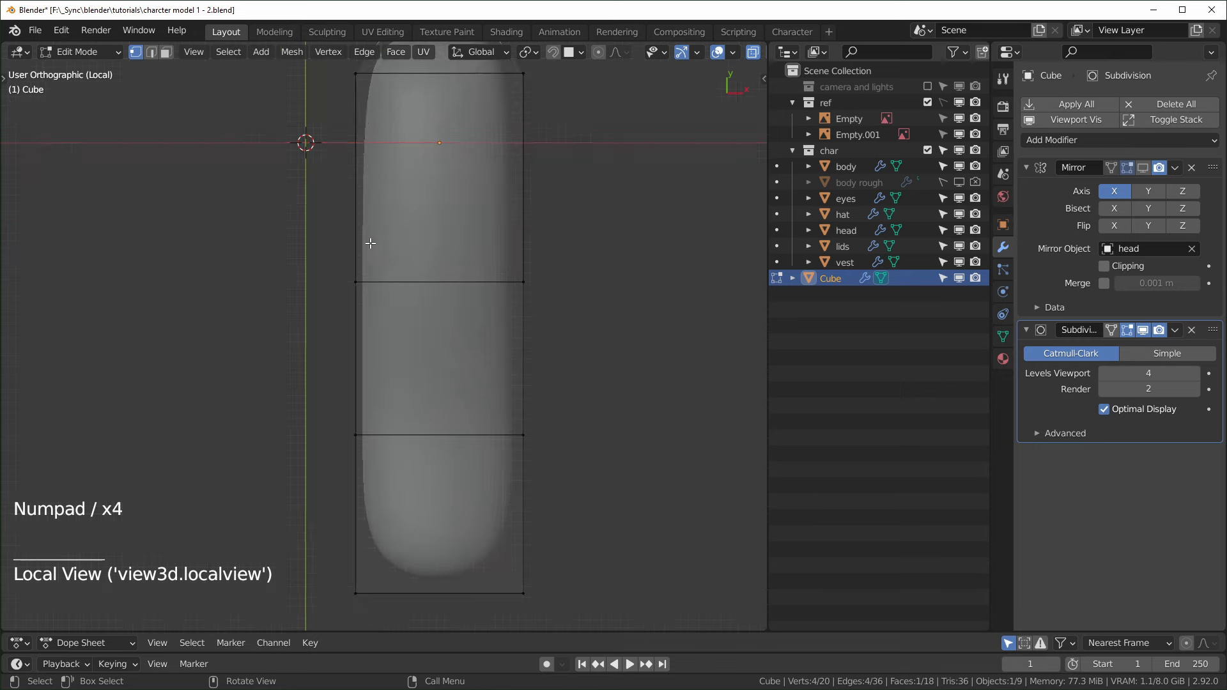
left_click_drag(282, 398, 542, 472)
key("s")
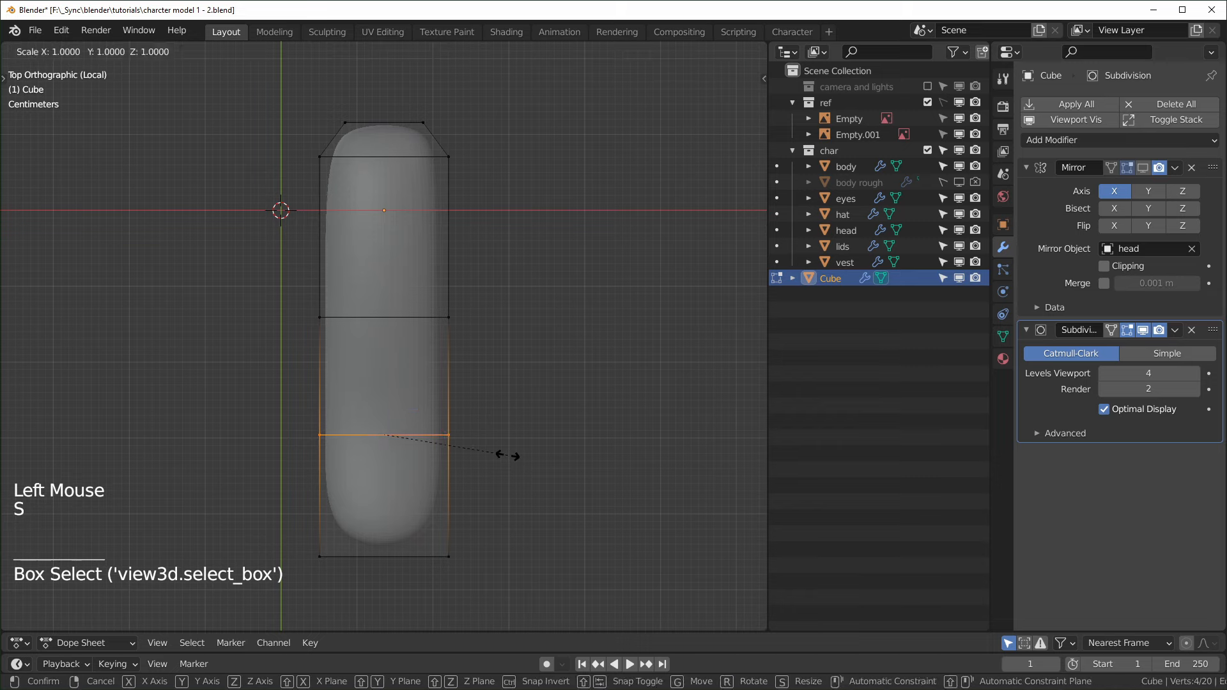
key("x")
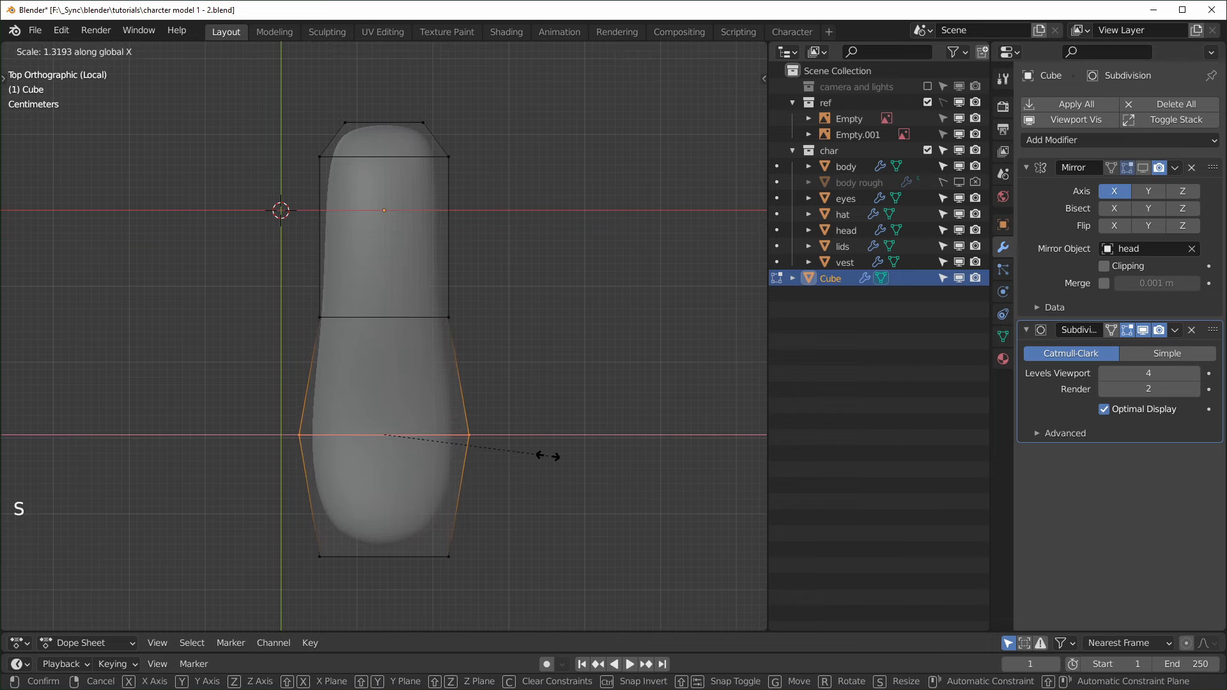
left_click(550, 458)
- Bring back the other objects and extrude the shoe's top ankle face upward to form a short collar
middle_click_drag(428, 435, 524, 432)
key("KP_Divide")
key("KP_3")
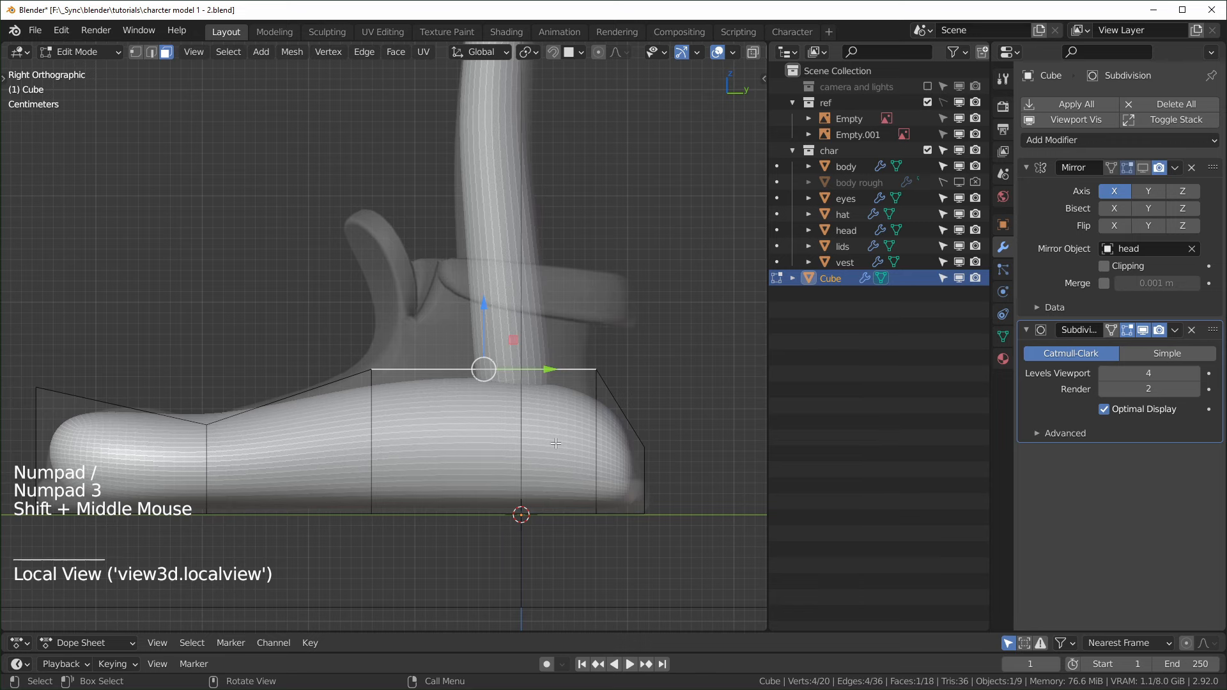
key("e")
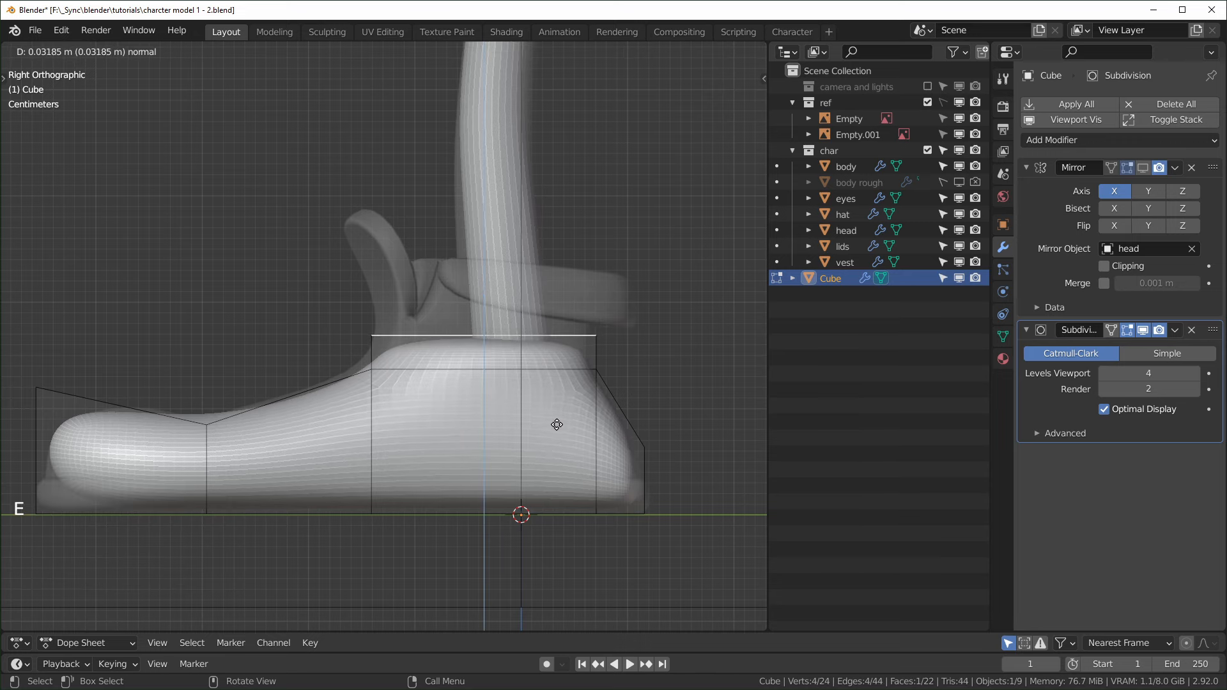
left_click(557, 418)
- Delete the collar's top face to open the shoe around the leg
middle_click_drag(557, 418, 573, 336)
key("x")
left_click(508, 410)
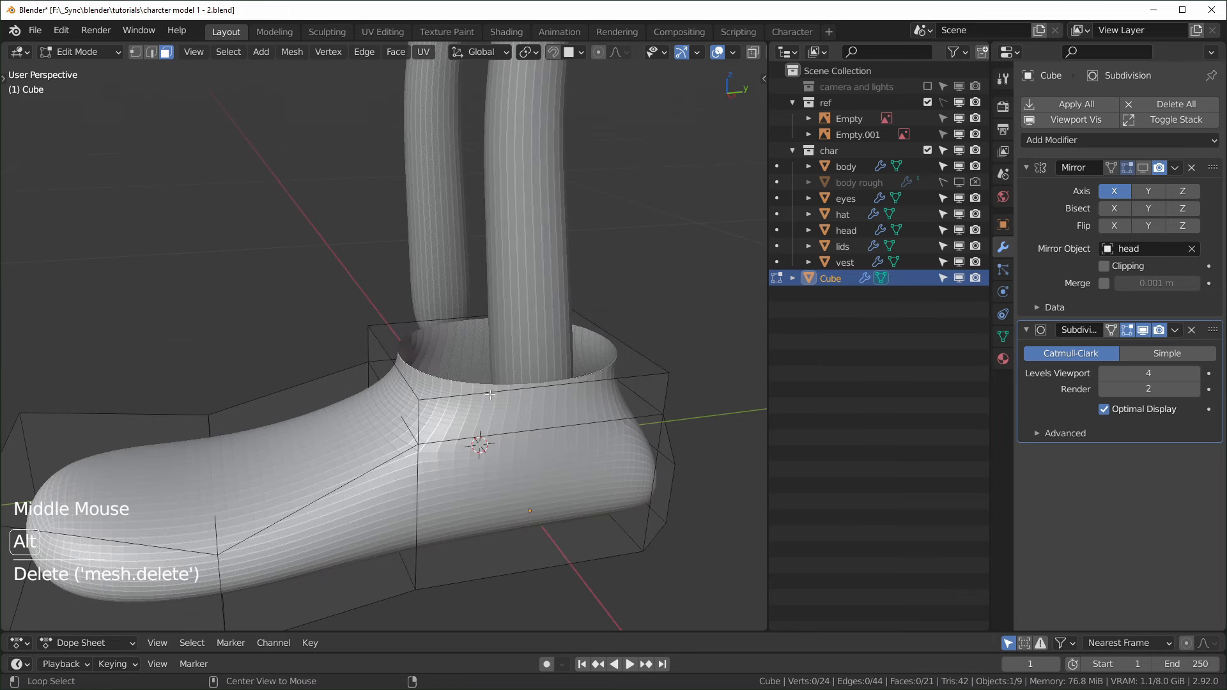
- Scale the ankle collar down to about 0.91 in X and Y, keeping its height locked
key("KP_1")
key("alt+z")
key("KP_3")
left_click_drag(320, 266, 674, 372)
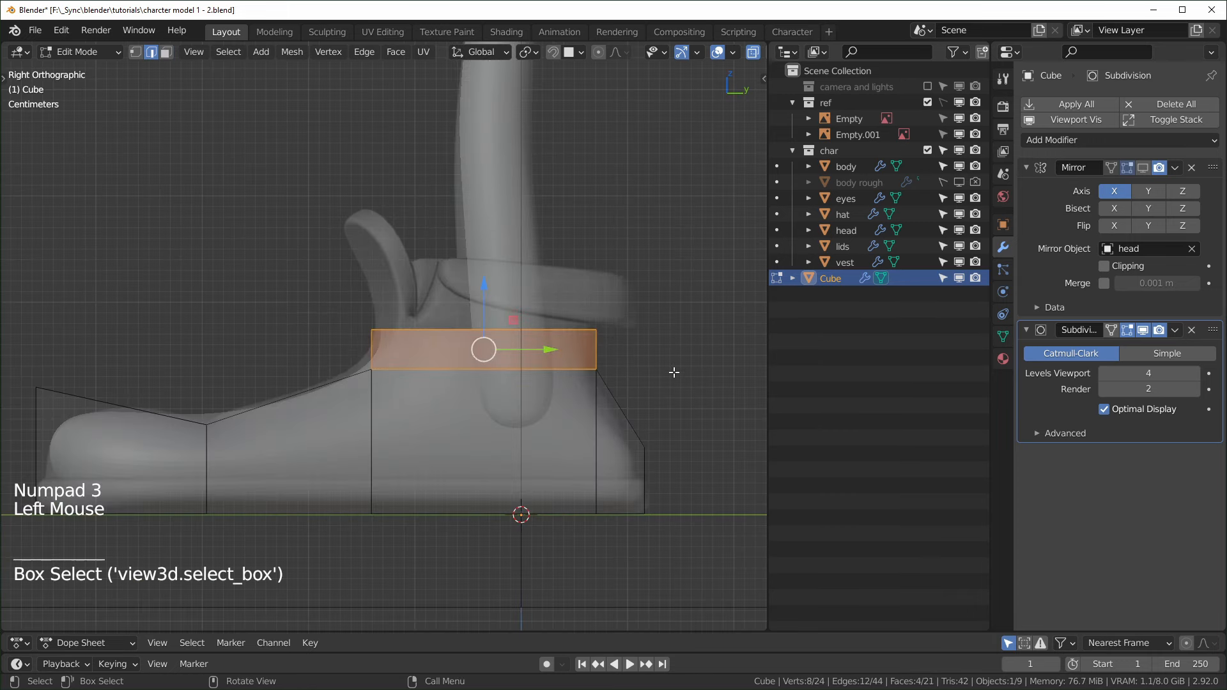
key("s")
key("shift+z")
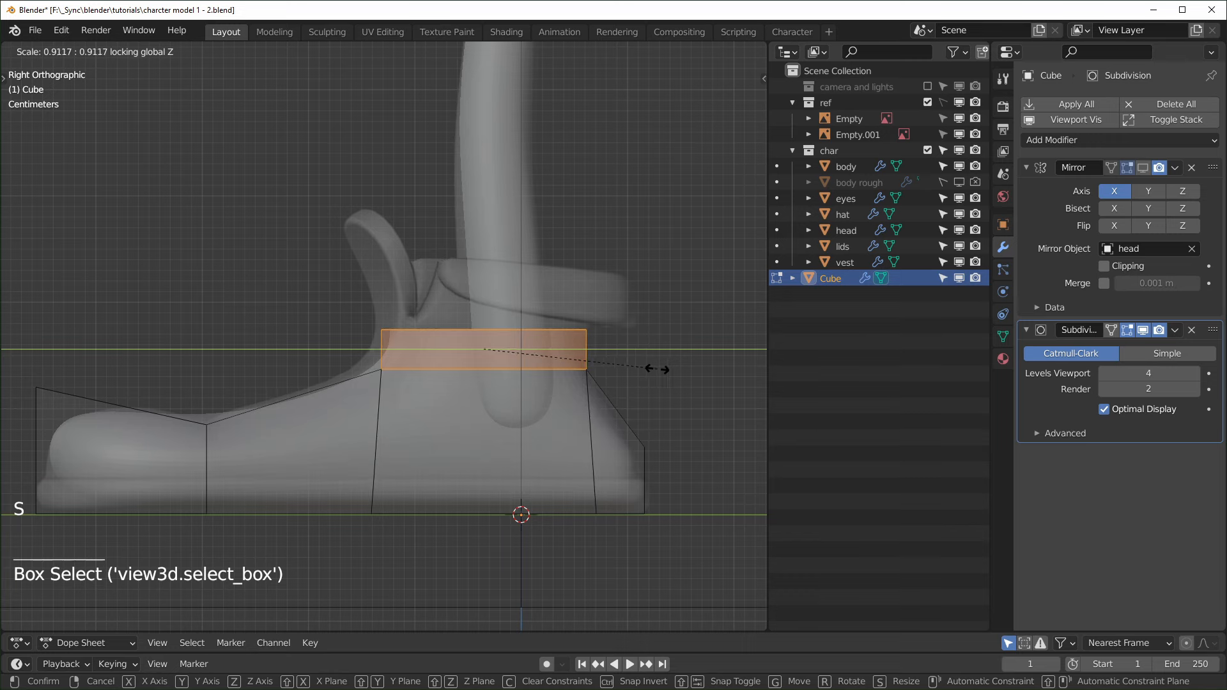
left_click(657, 370)
- Extrude the front top edge of the shoe opening up and forward to the reference tongue's tip
middle_click_drag(548, 348, 467, 388)
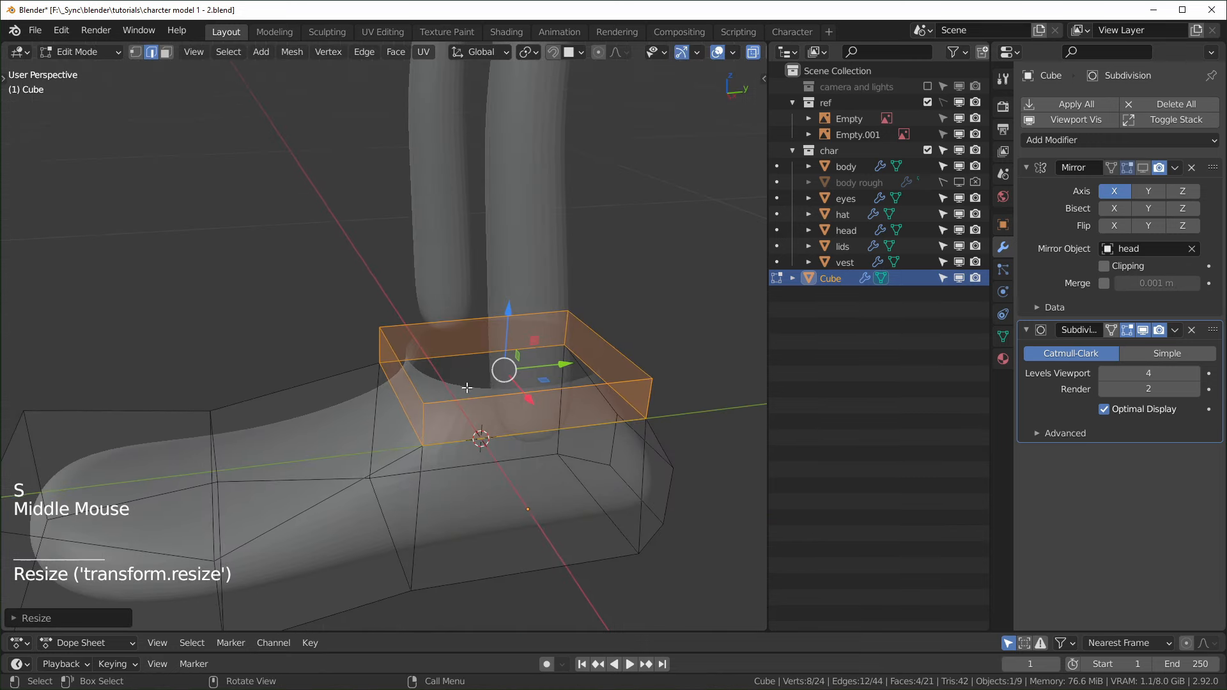
left_click(504, 395, "alt")
key("KP_1")
middle_click_drag(503, 394, 539, 416)
left_click(539, 416)
left_click(428, 339)
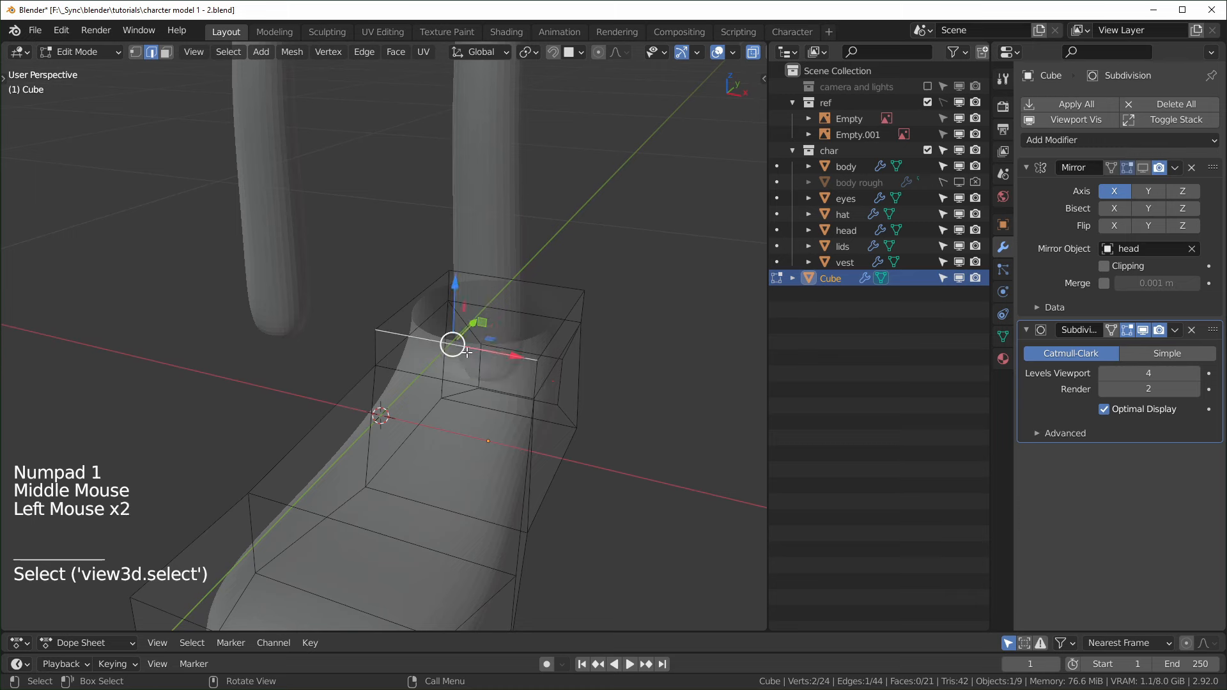
key("alt+z")
key("KP_3")
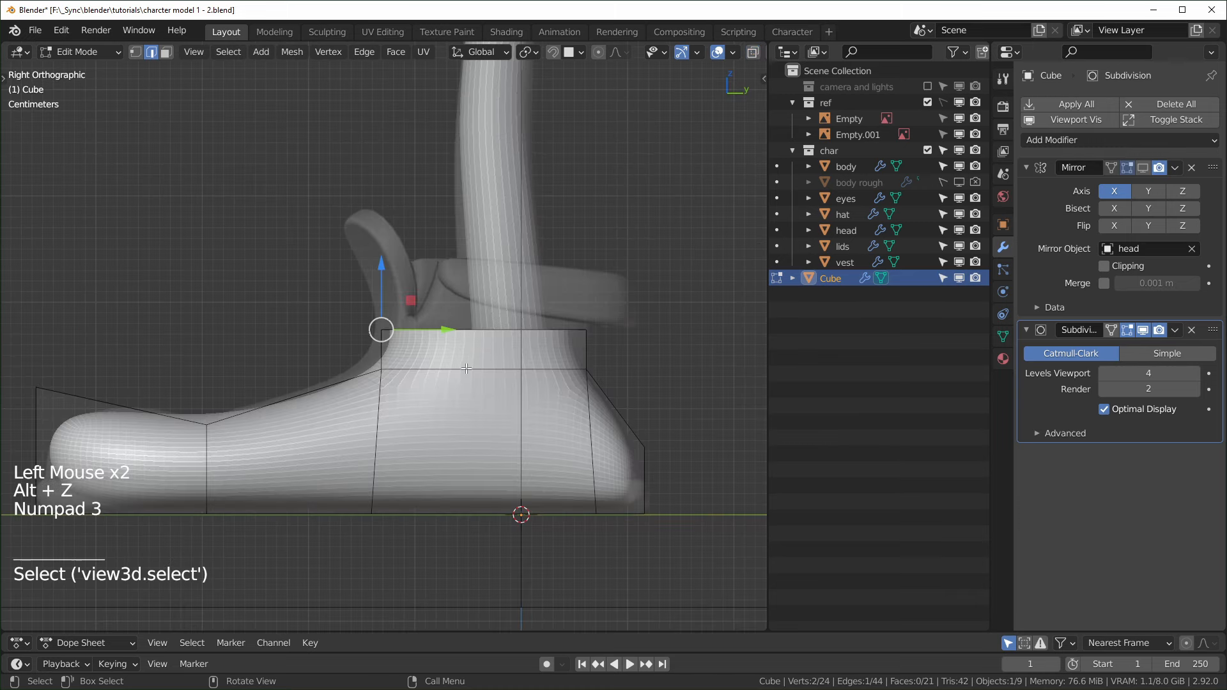
key("e")
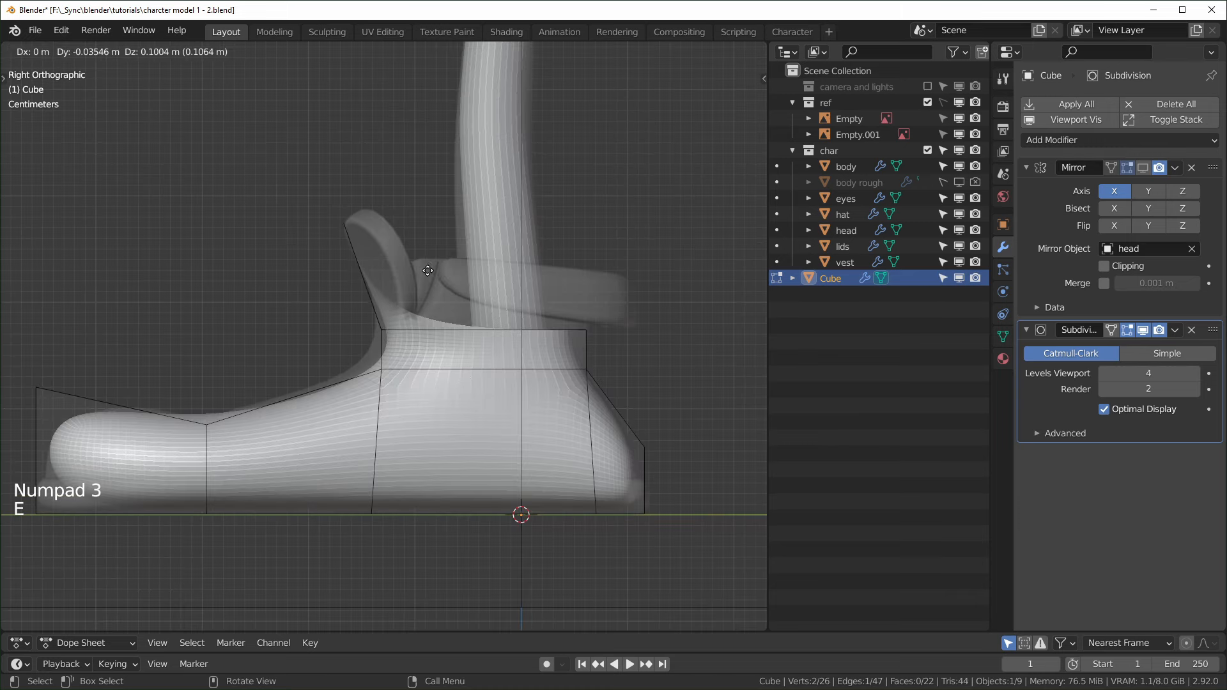
left_click(425, 255)
- Add a horizontal loop cut midway up the shoe's tongue
middle_click_drag(425, 255, 441, 255)
key("ctrl+r")
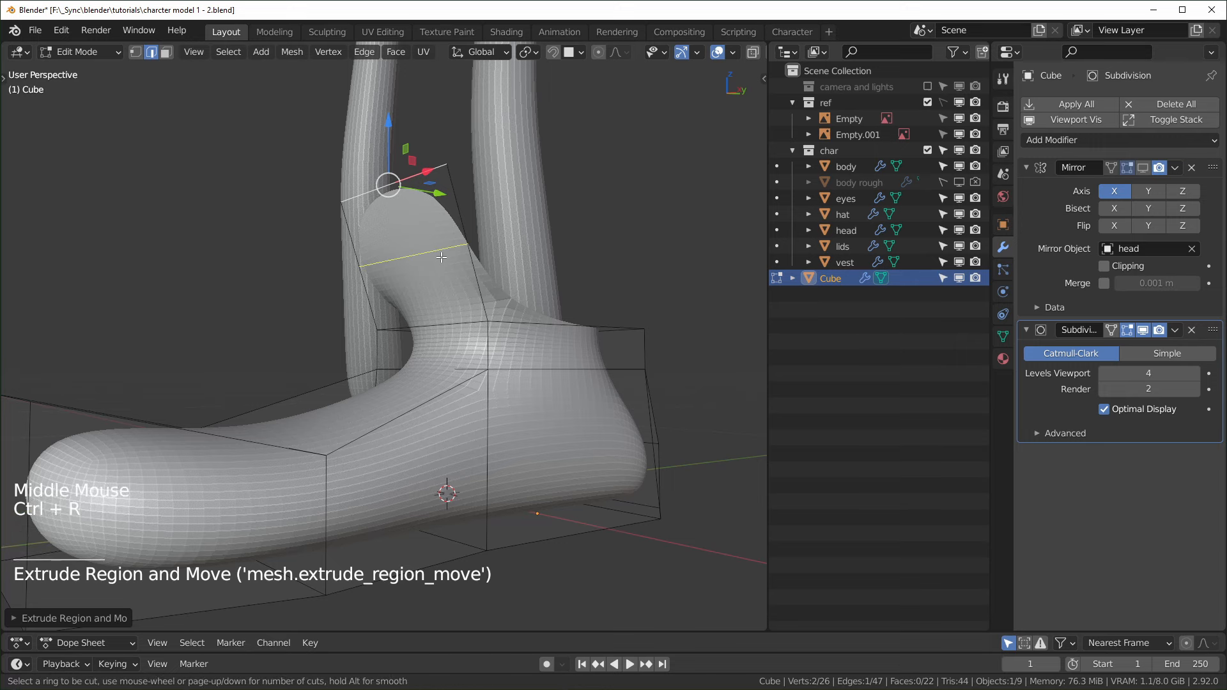
left_click(465, 249)
left_click(467, 249)
key("KP_3")
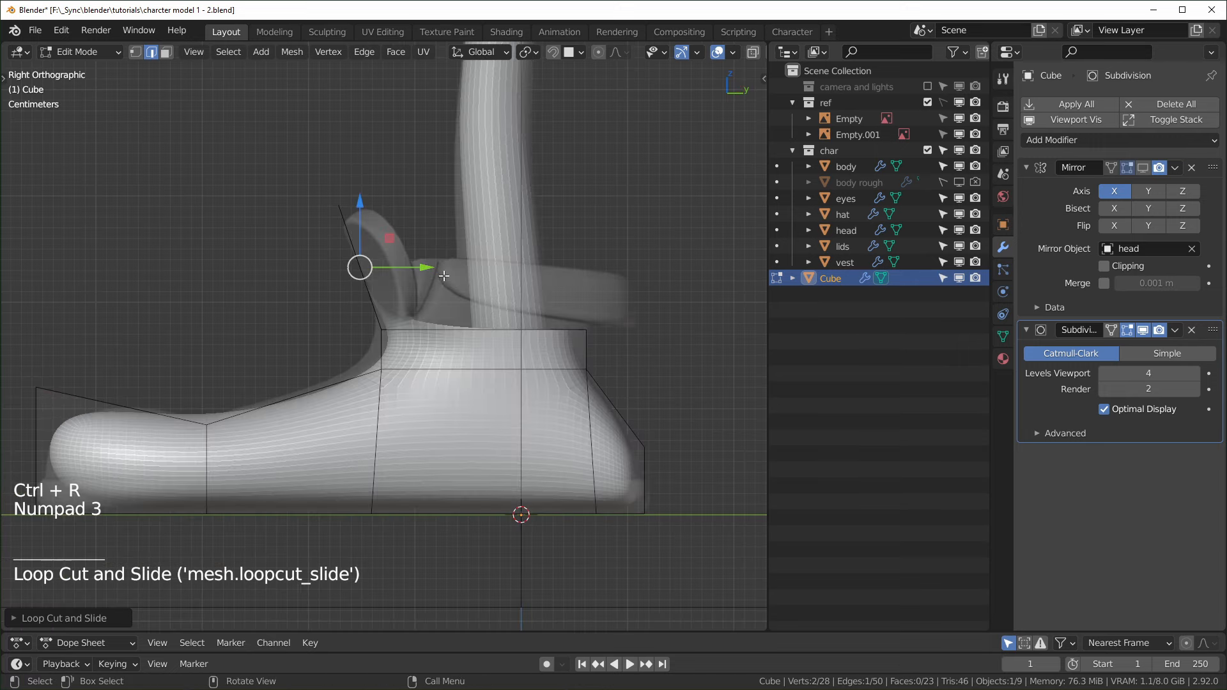
- Move the tongue's middle edge back toward the leg so the tongue curves along the reference
left_click_drag(383, 234, 409, 231)
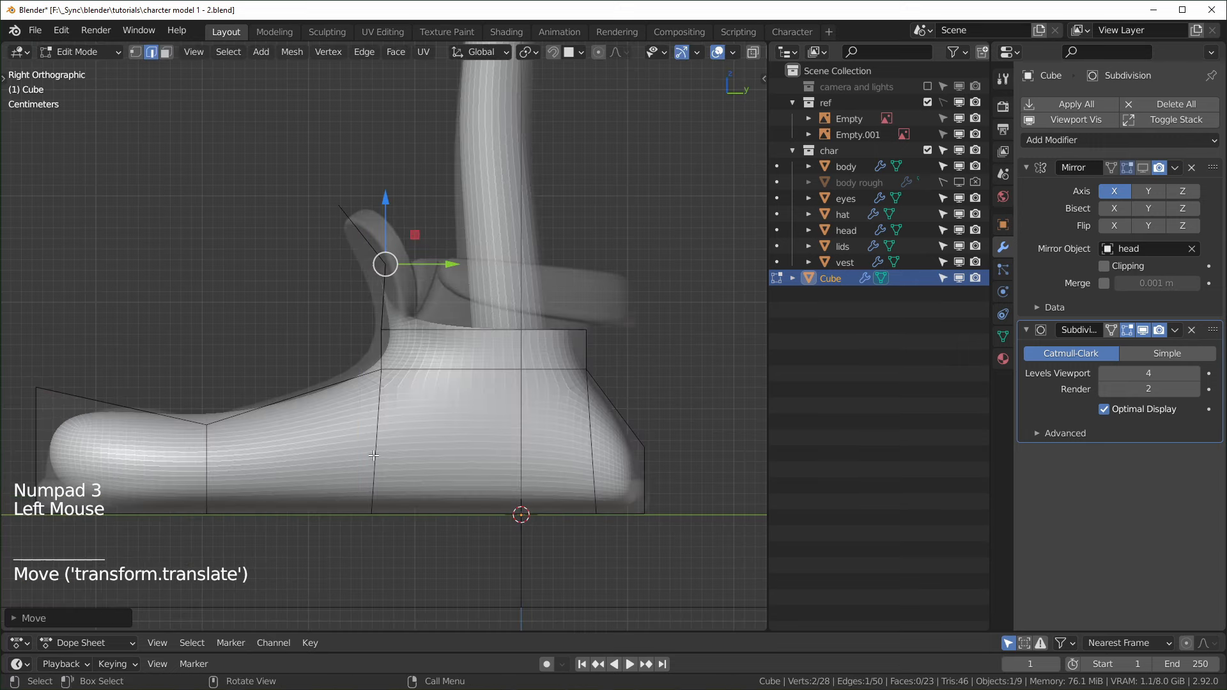
middle_click_drag(186, 277, 263, 324)
middle_click_drag(483, 405, 461, 383)
- Add a Solidify modifier to the shoe and place it above the Subdivision modifier in the stack
left_click(1179, 140)
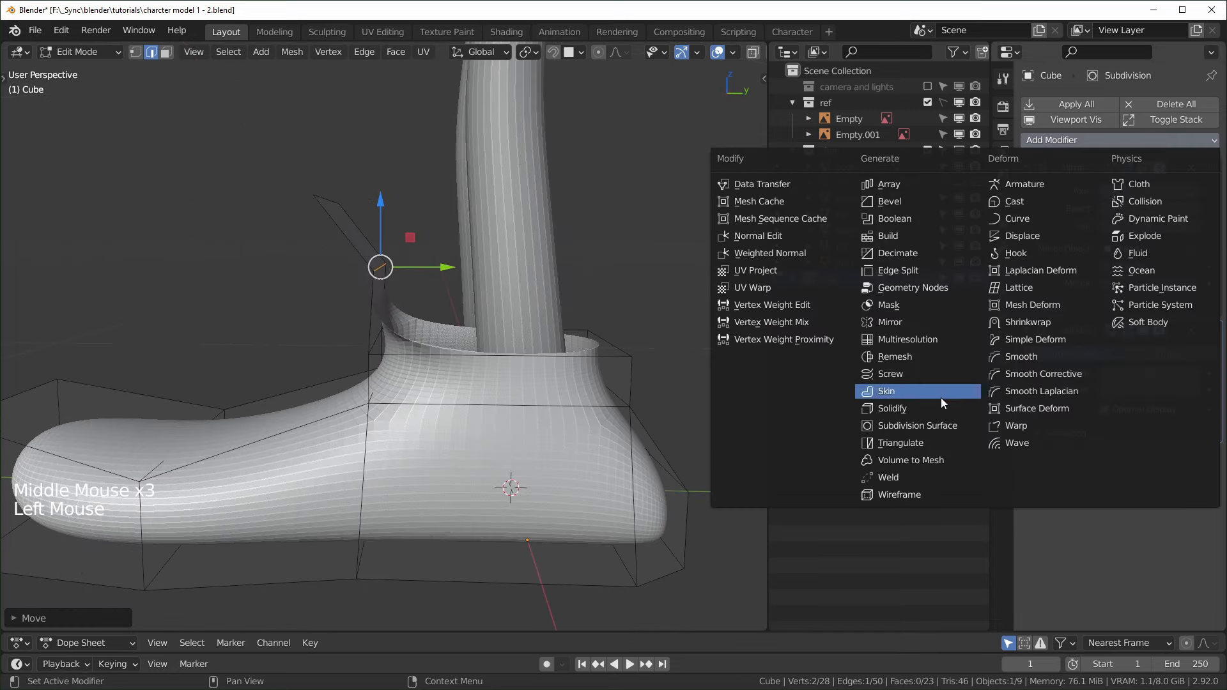
left_click(903, 408)
middle_click_drag(271, 510, 320, 480)
left_click_drag(1210, 458, 1213, 329)
middle_click_drag(639, 404, 607, 412)
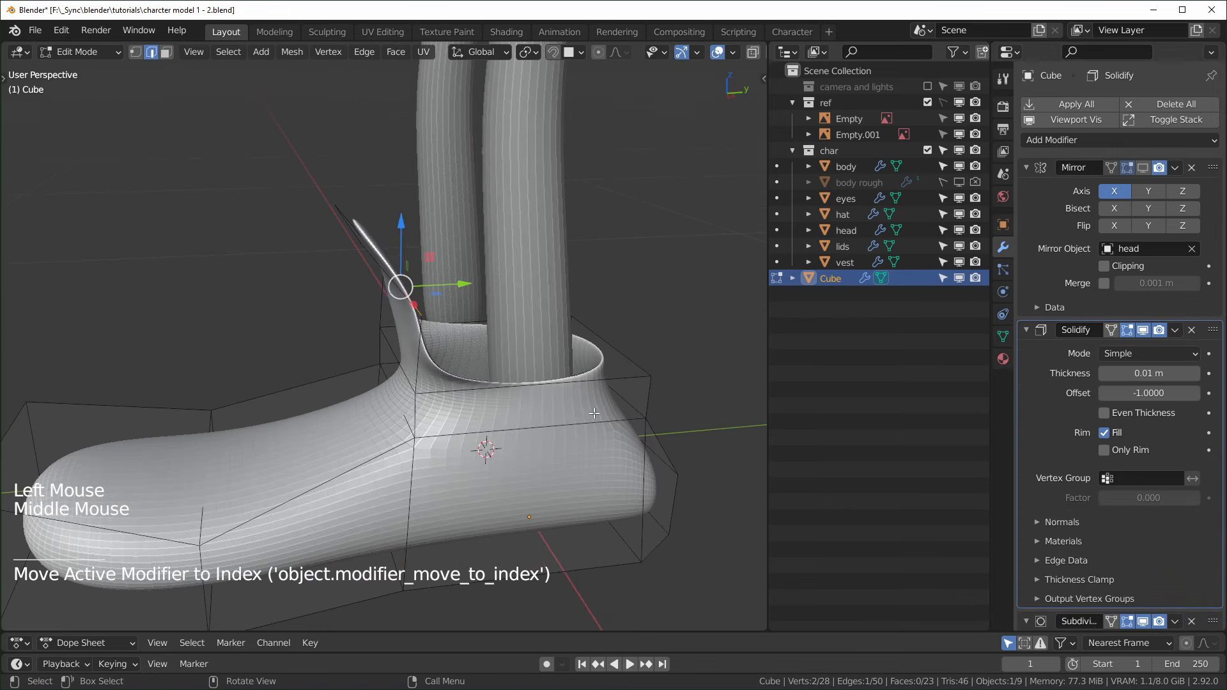
- Set the Solidify modifier's thickness to 0.03 m
left_click_drag(1161, 373, 1189, 373, "shift")
left_click(1162, 374)
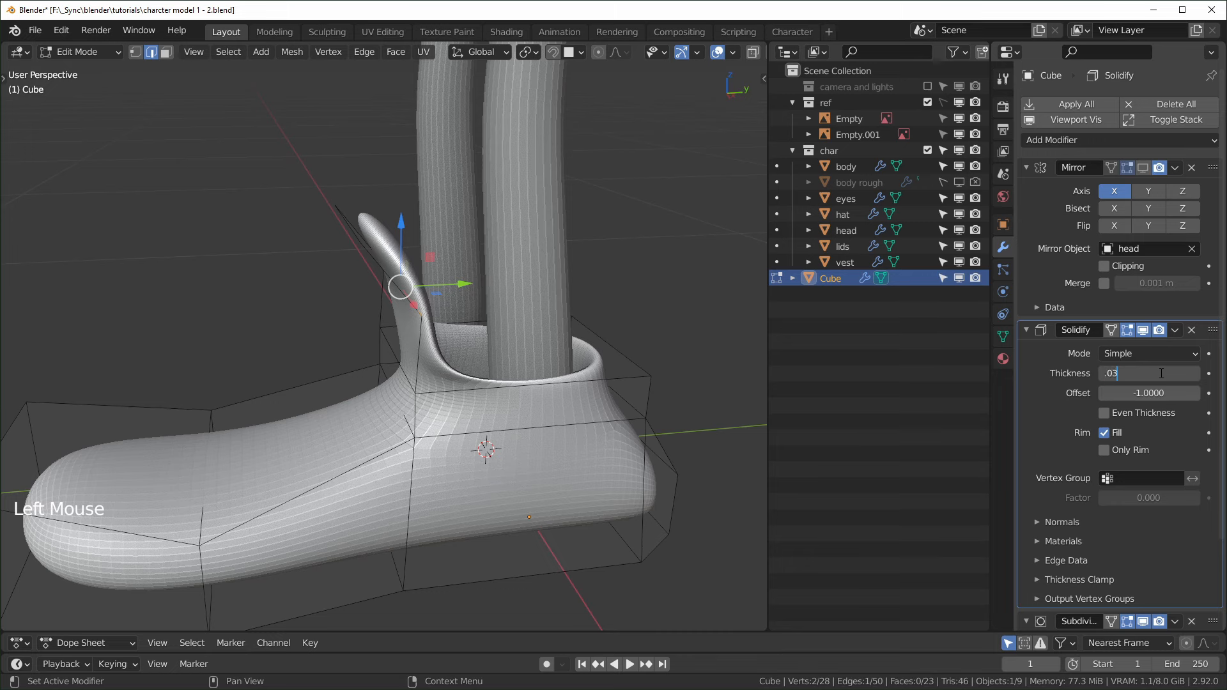
type(".03")
key("Return")
- Save the file, lower the tongue with the opening's front corners, and move the front ankle vertices forward to match the reference
key("KP_3")
scroll(269, 143, "up", 1)
mouse_move(279, 141)
left_mouse_down()
mouse_move(349, 238)
mouse_move(288, 153)
left_mouse_up()
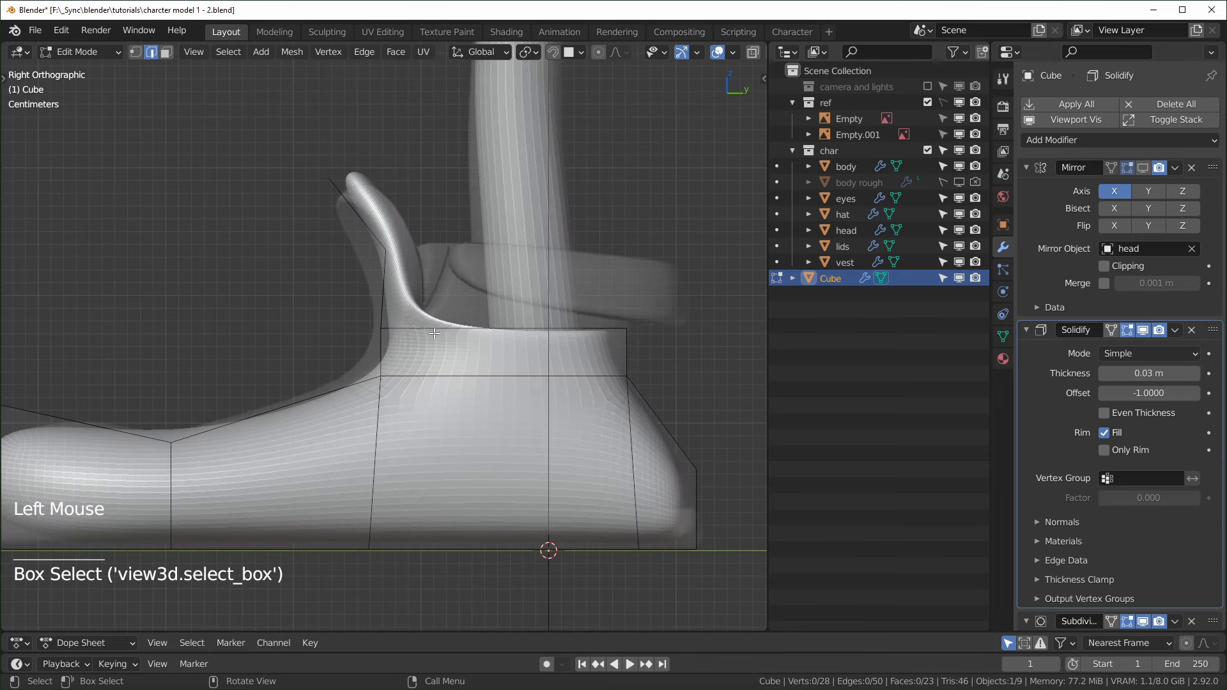
key("alt+z")
key("ctrl+s")
key("1")
left_click_drag(213, 132, 429, 346)
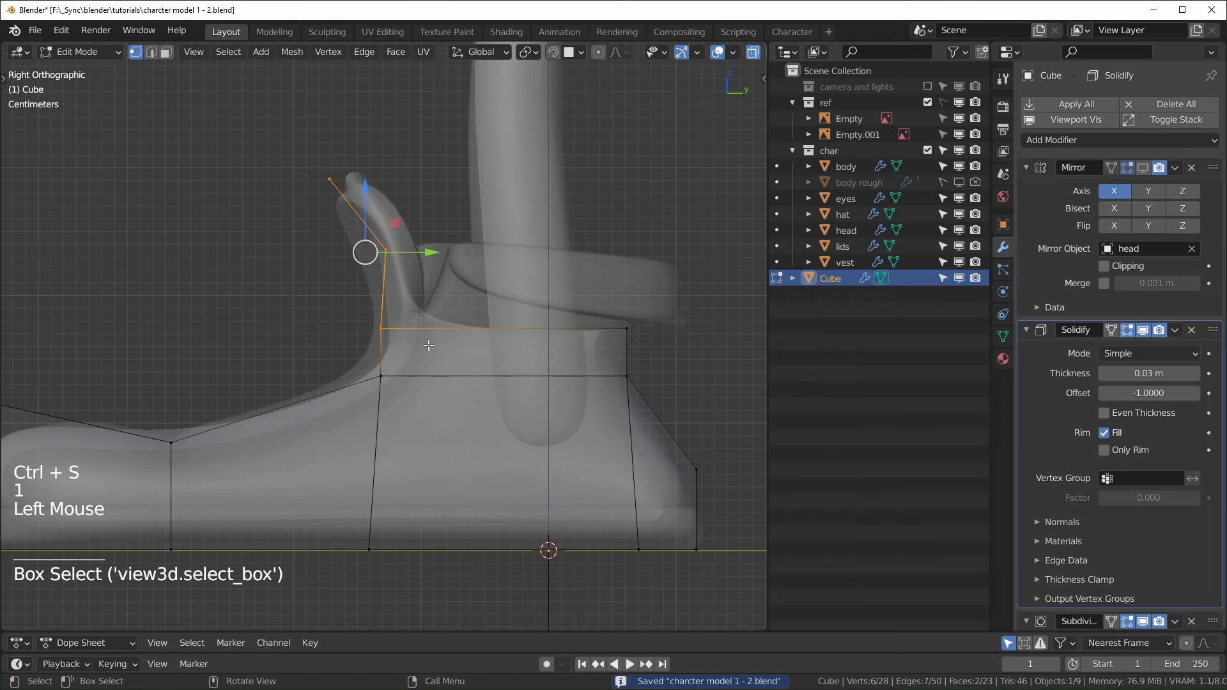
left_click_drag(393, 223, 387, 246)
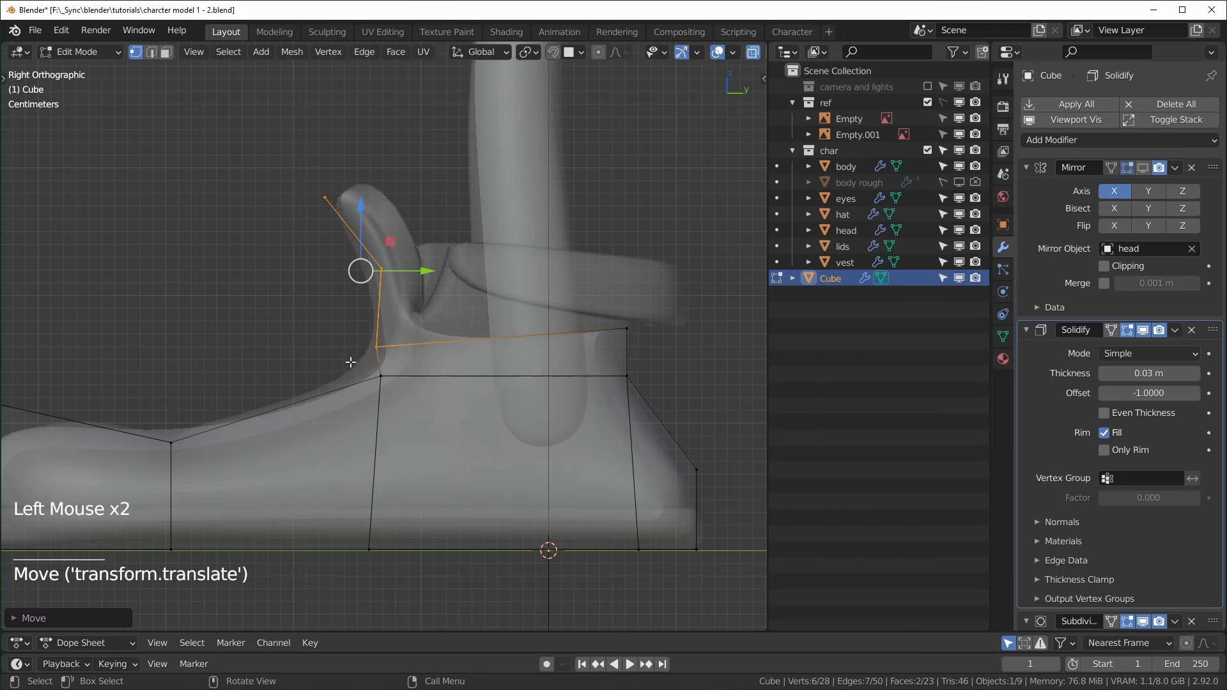
left_click(382, 377)
left_click_drag(440, 377, 409, 388)
- Lower the back vertices of the shoe opening, and raise the whole opening rim slightly
left_click(627, 330)
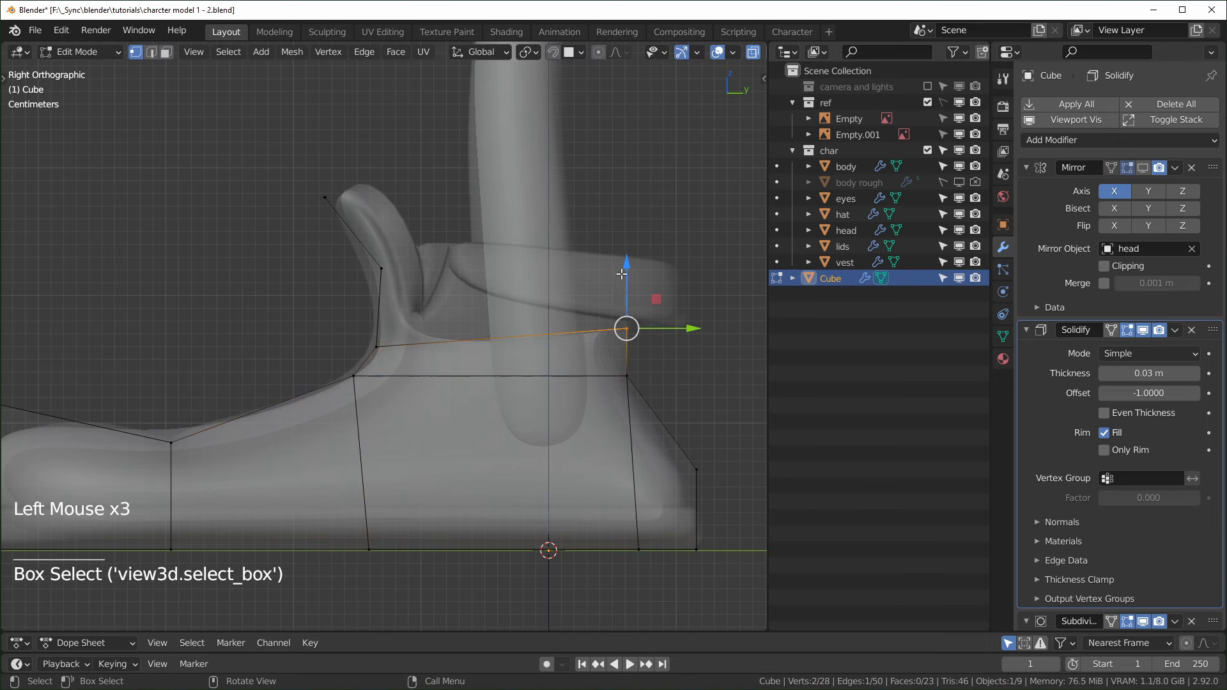
left_click_drag(626, 277, 630, 292)
left_click_drag(345, 326, 630, 359)
left_click_drag(493, 294, 496, 278)
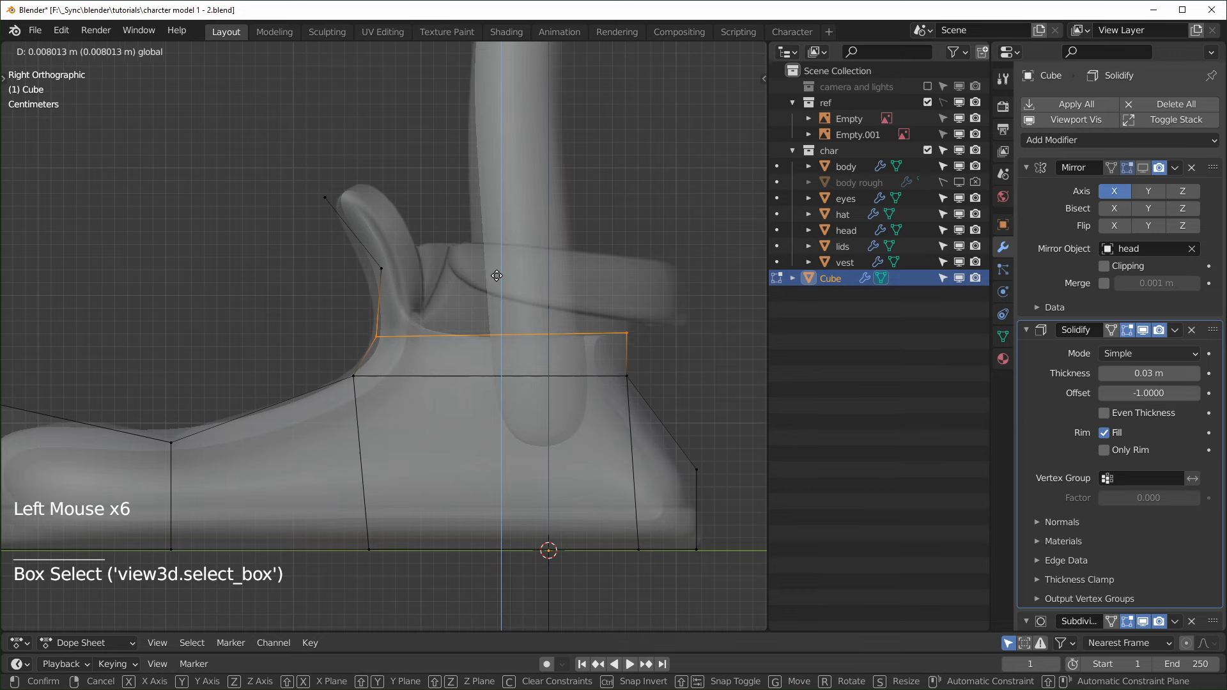
- Extrude the opening's two side edges and back edge up and backward to the top of the reference cuff
middle_click_drag(496, 277, 532, 345)
left_click(564, 327)
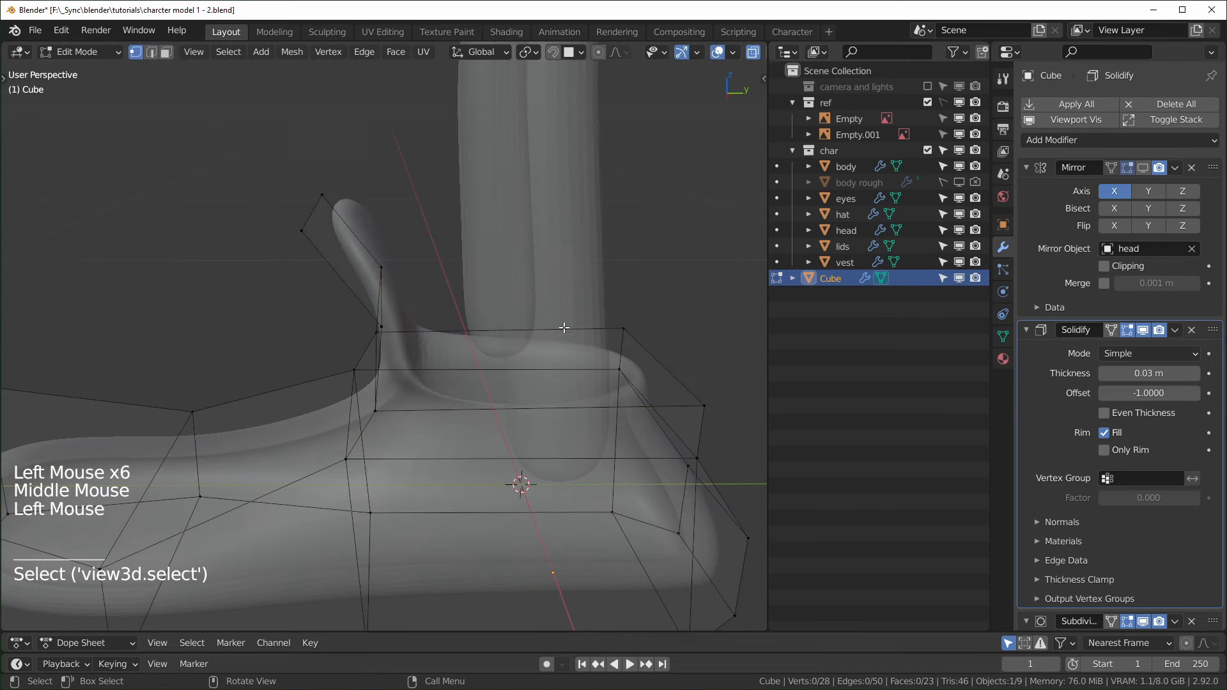
key("2")
left_click(609, 336)
left_click(635, 344)
left_click(651, 404)
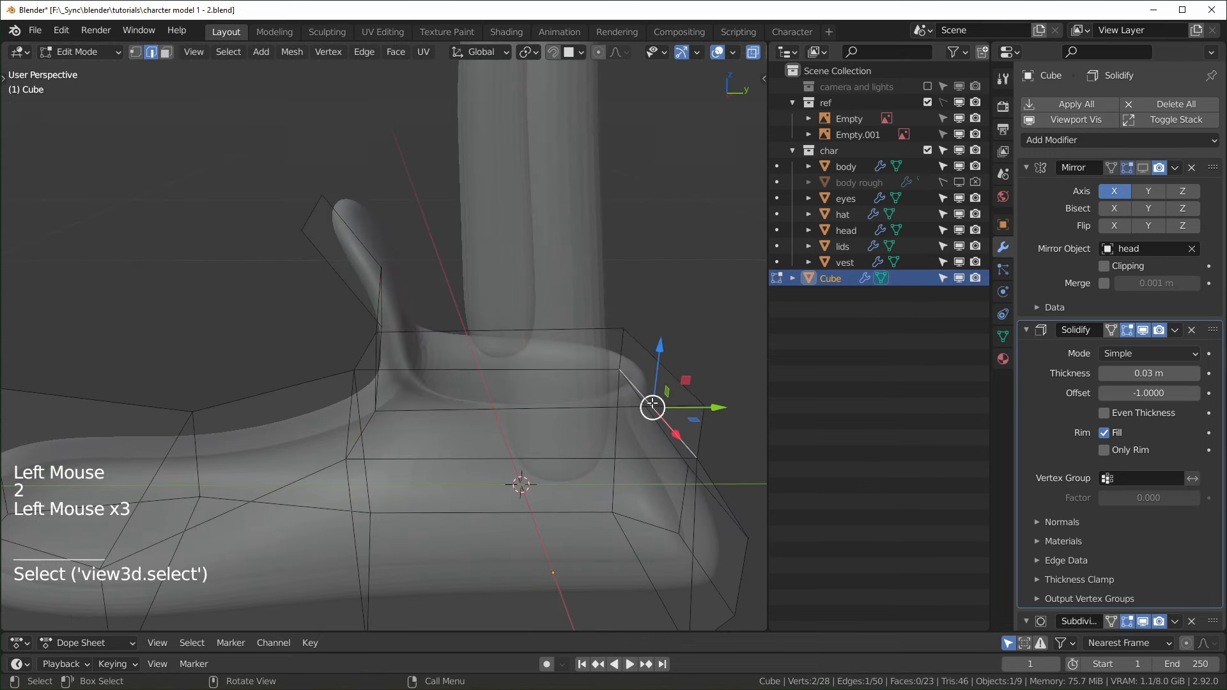
left_click(593, 336)
left_click(650, 361, "shift")
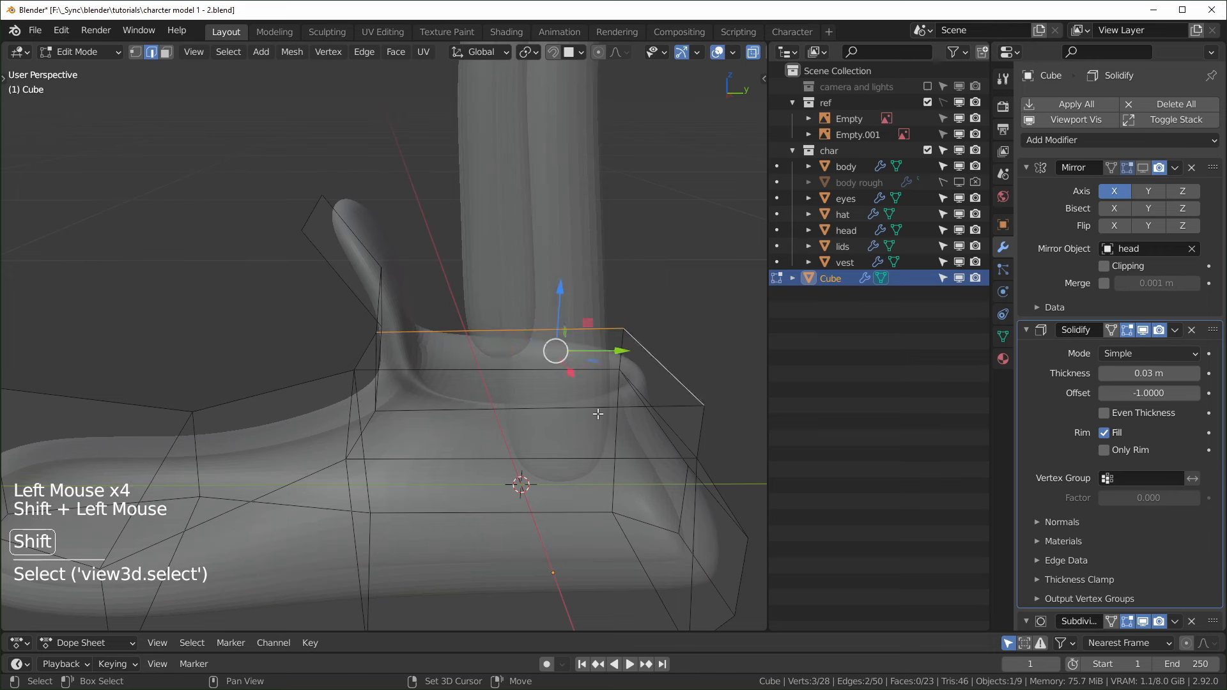
left_click(599, 409, "shift")
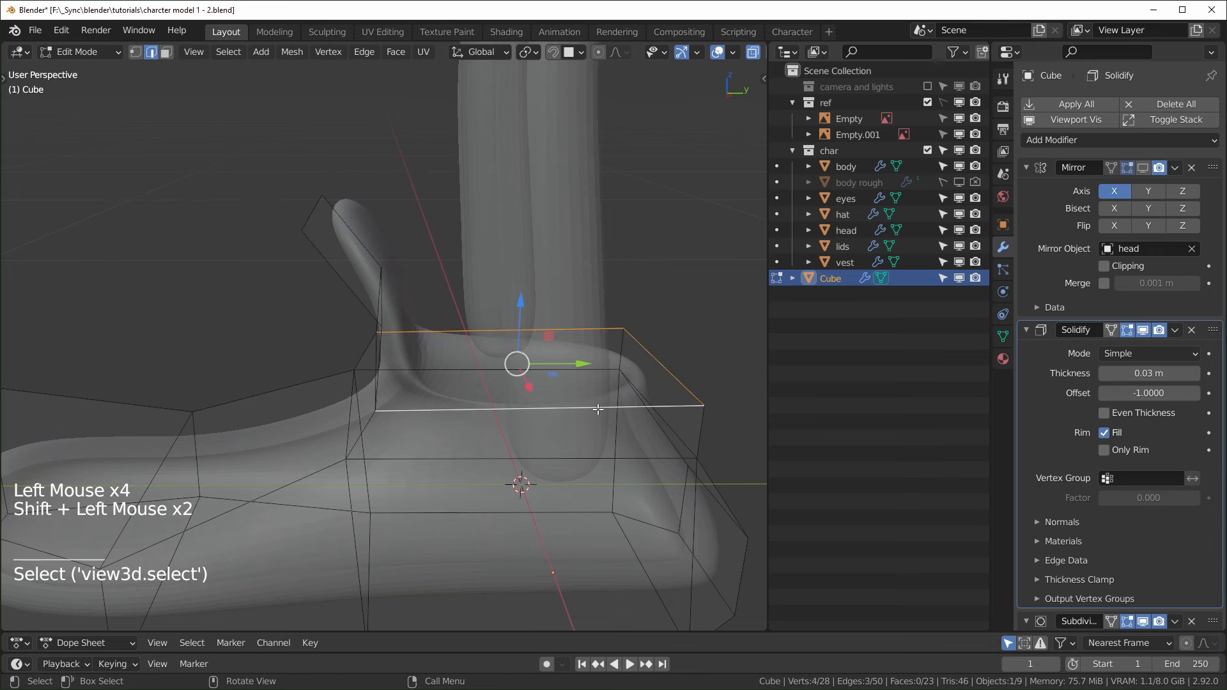
key("KP_3")
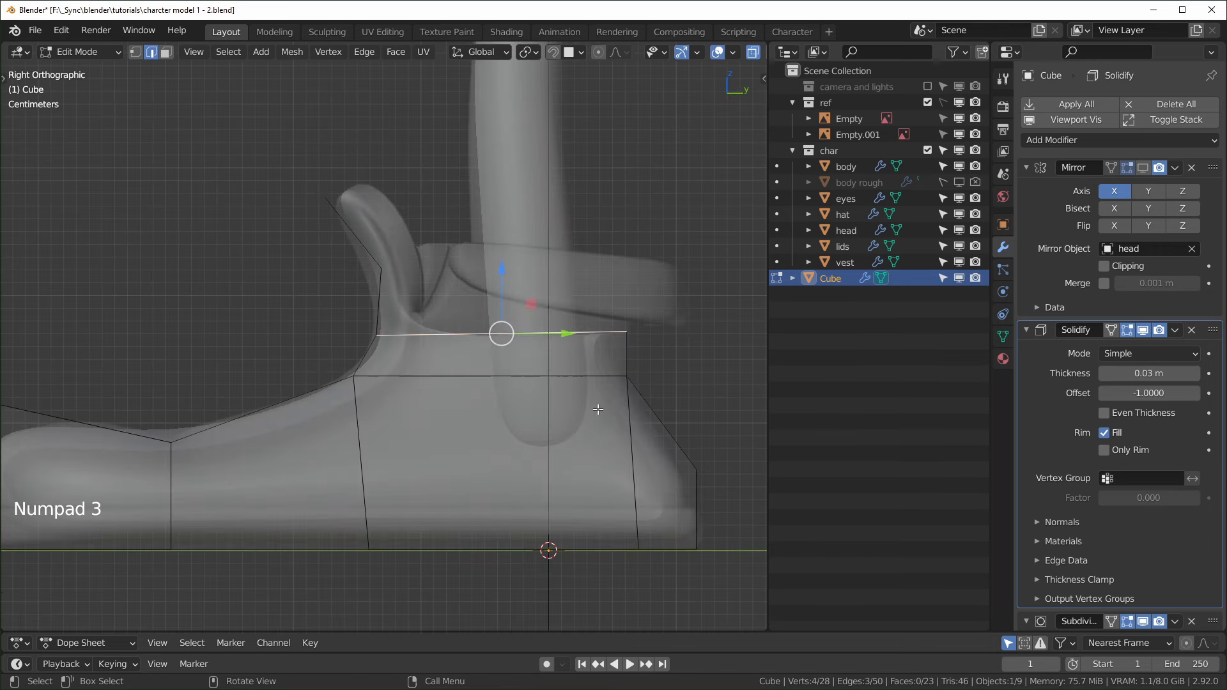
middle_click_drag(536, 413, 496, 404, "shift")
key("e")
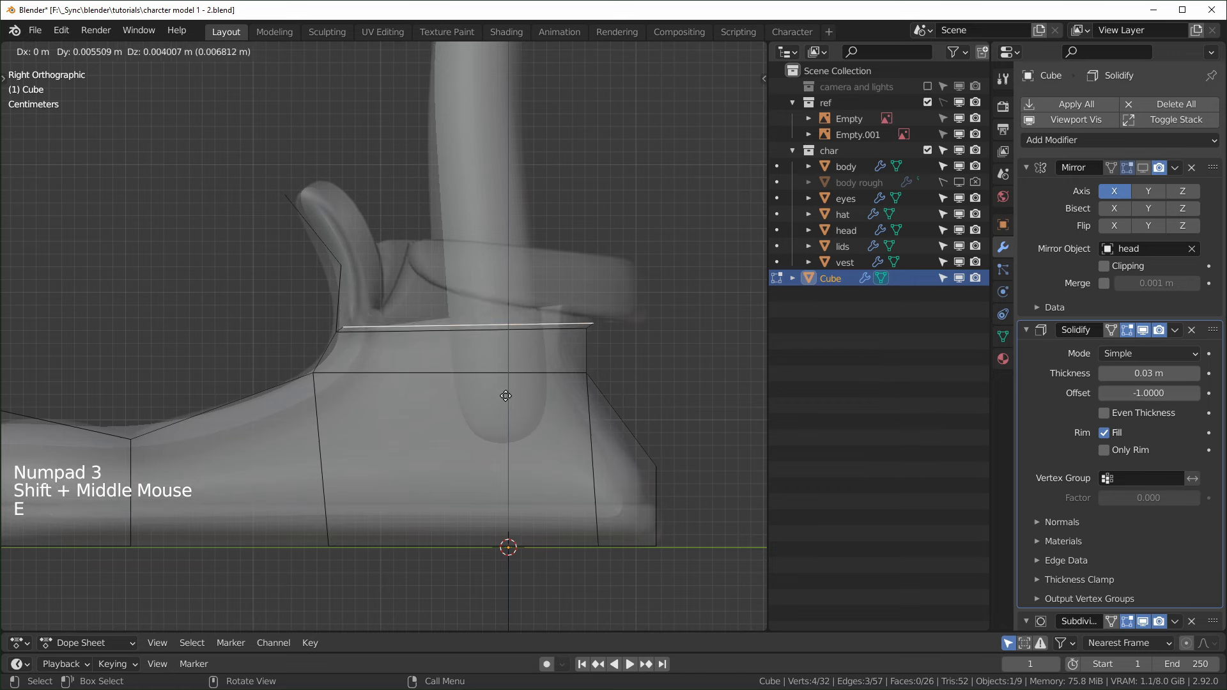
left_click(554, 322)
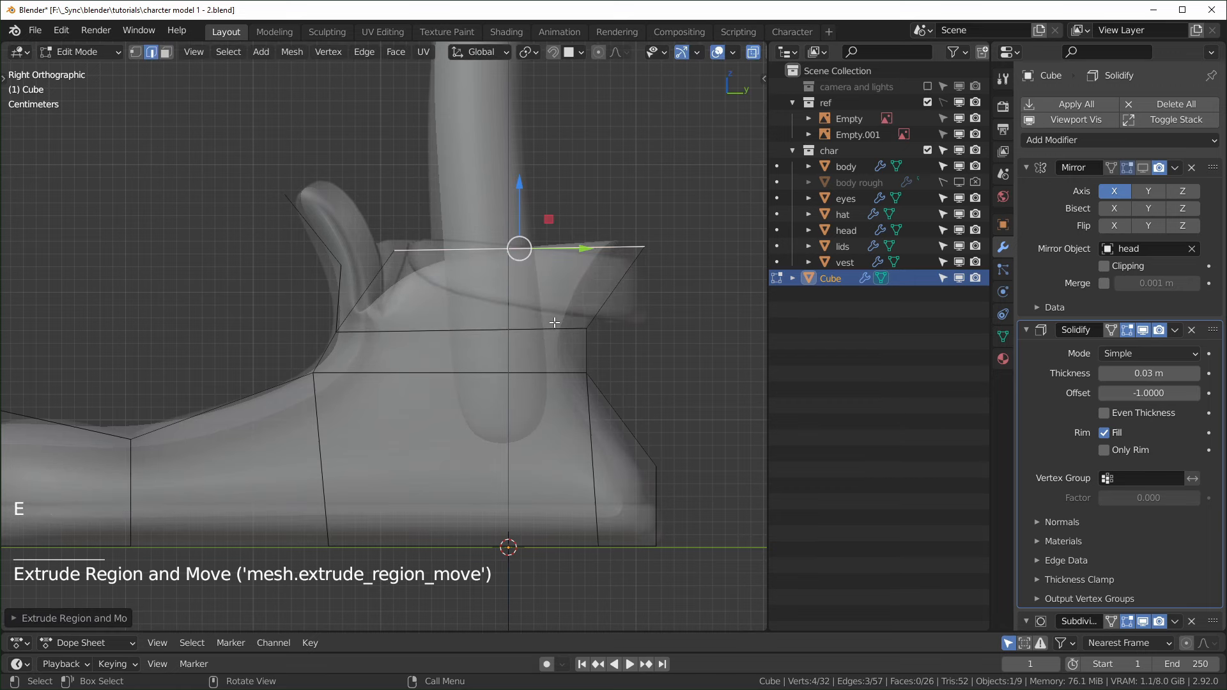
- Flatten the extruded rim by scaling it to 0 in Z, and lower it slightly
scroll(587, 335, "up", 1)
scroll(586, 335, "down", 1)
key("s")
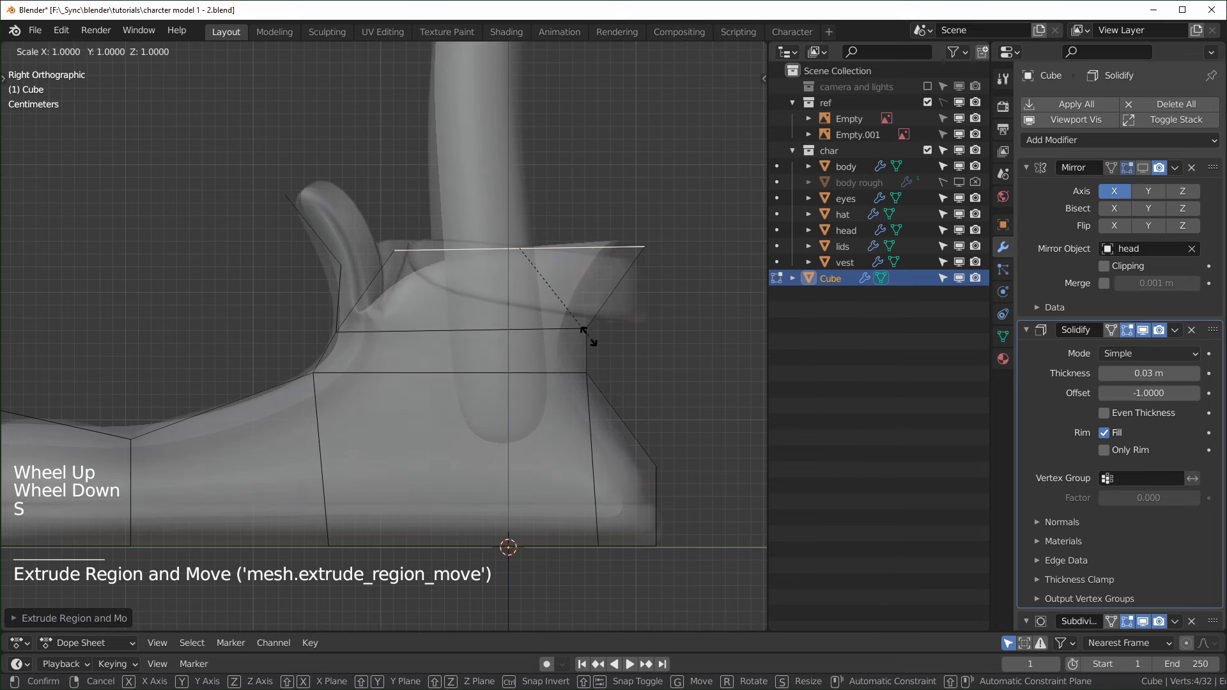
key("z")
key("0")
left_click(588, 336)
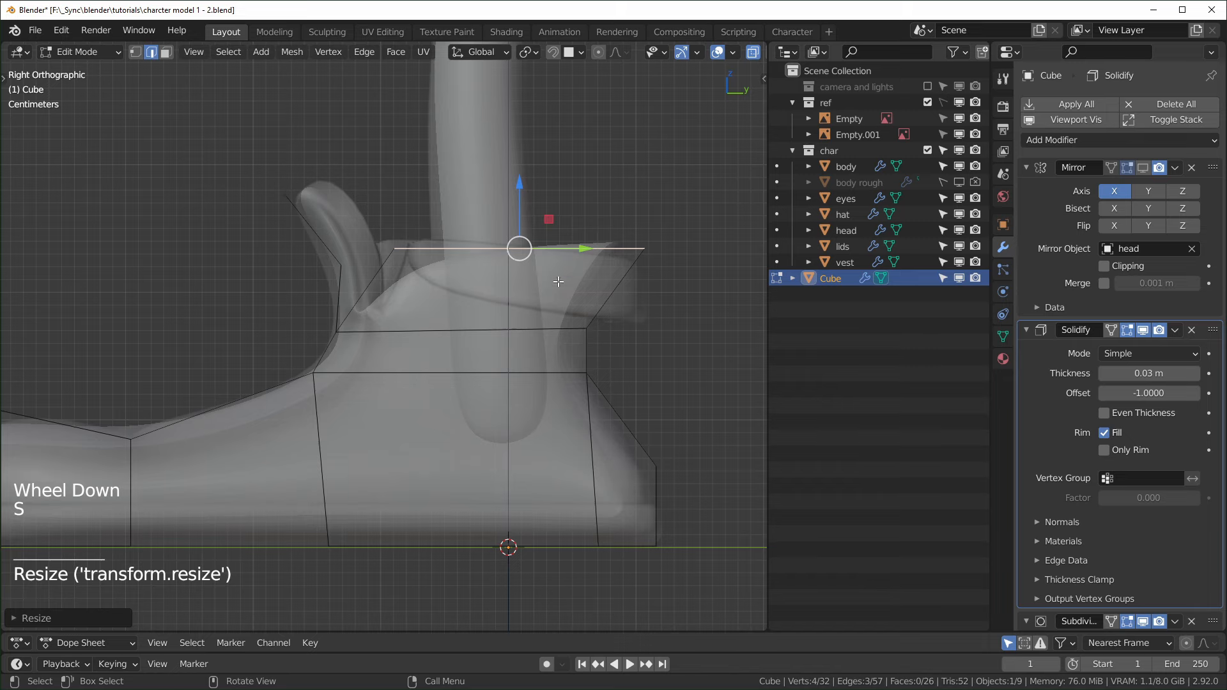
left_click_drag(507, 180, 509, 187)
- Extrude the cuff's top rim edges and scale them slightly outward to start the fold
mouse_move(509, 186)
middle_mouse_down()
mouse_move(543, 275)
mouse_move(565, 379)
mouse_move(558, 409)
middle_mouse_up()
key("alt+z")
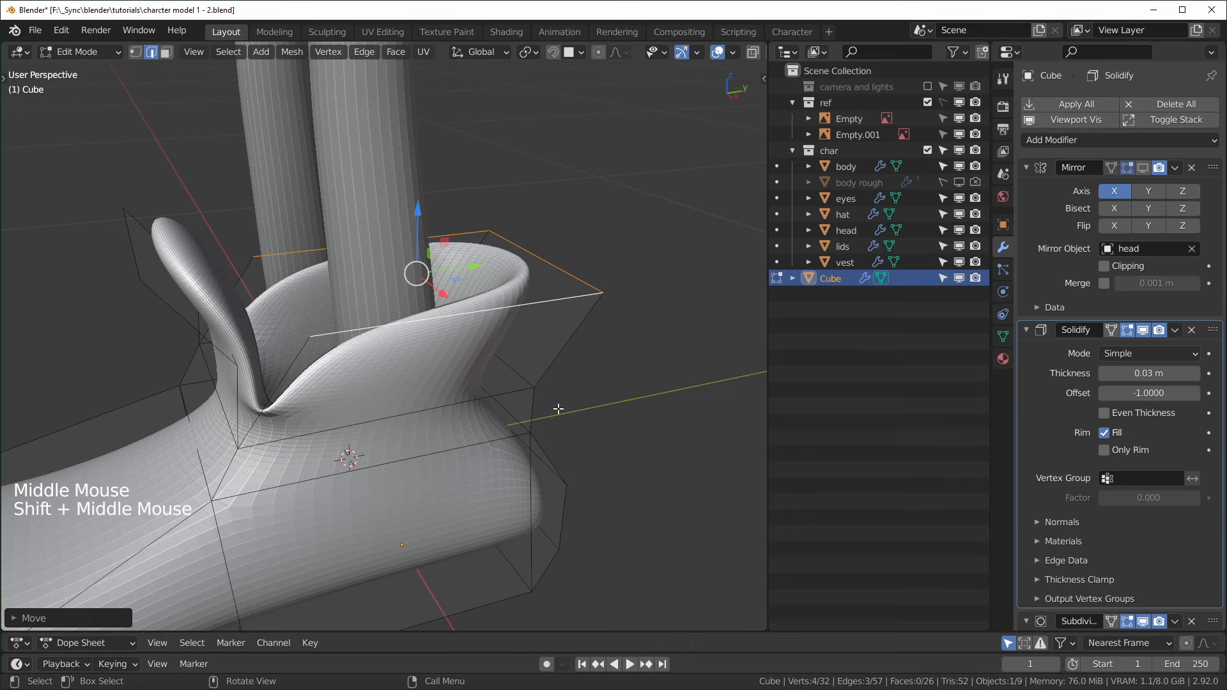
key("e")
key("s")
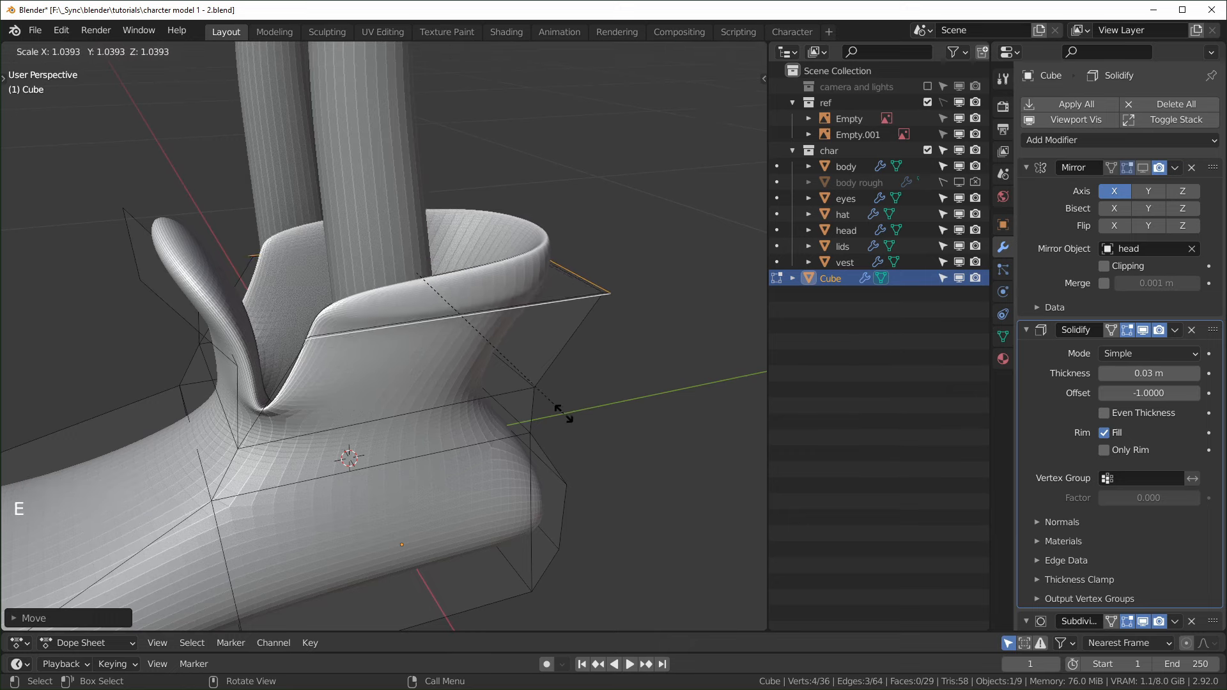
left_click(567, 420)
- Extrude the outer rim edges downward to form the folded-over cuff
middle_click_drag(567, 420, 573, 335)
key("e")
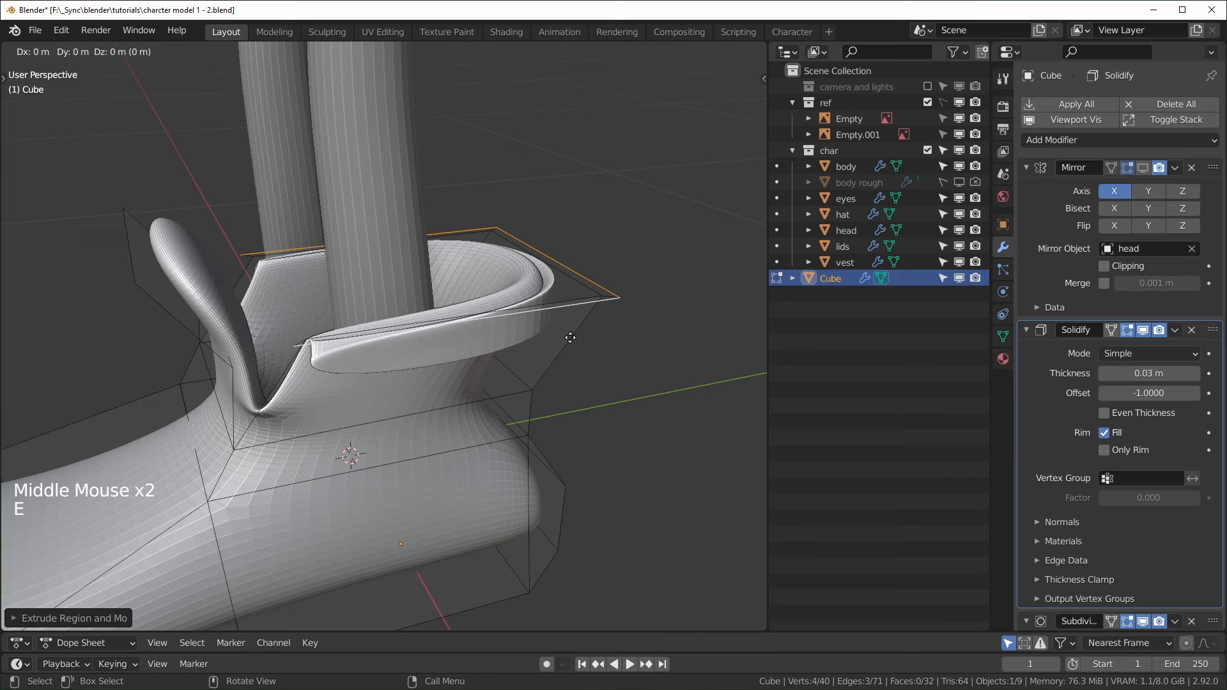
middle_click(556, 377)
left_click(536, 409)
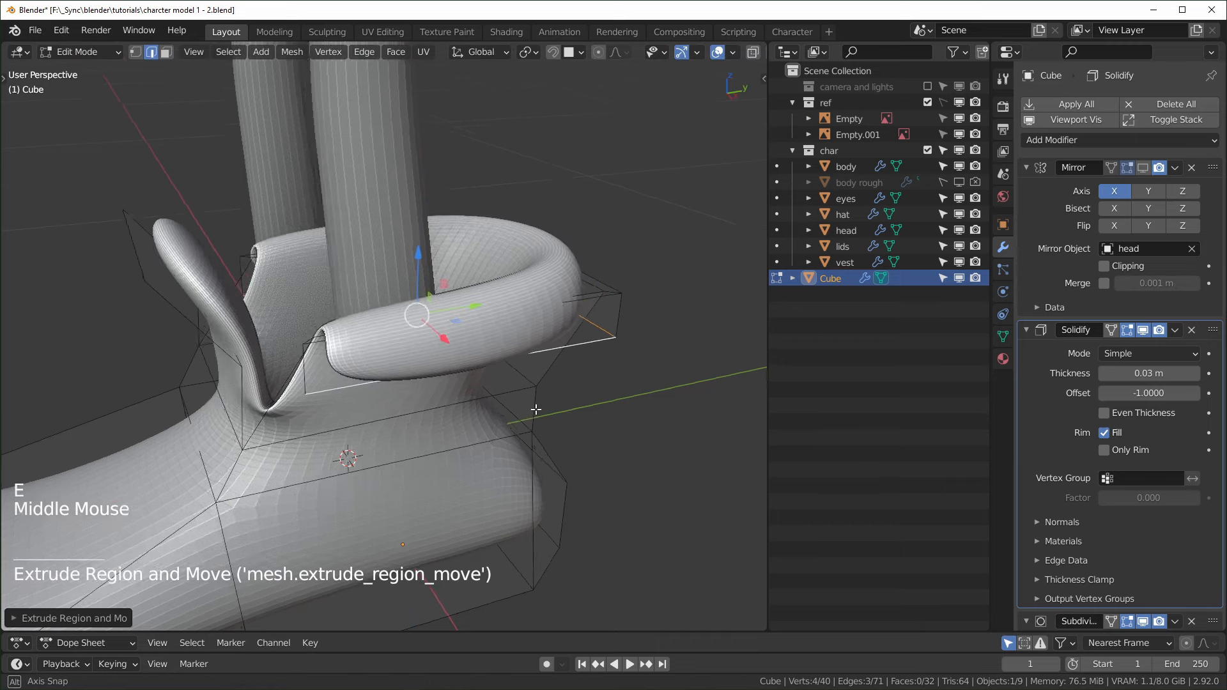
- Select the narrow face loop along the cuff's top and lower it slightly in the side view
middle_click_drag(536, 409, 400, 498)
key("KP_1")
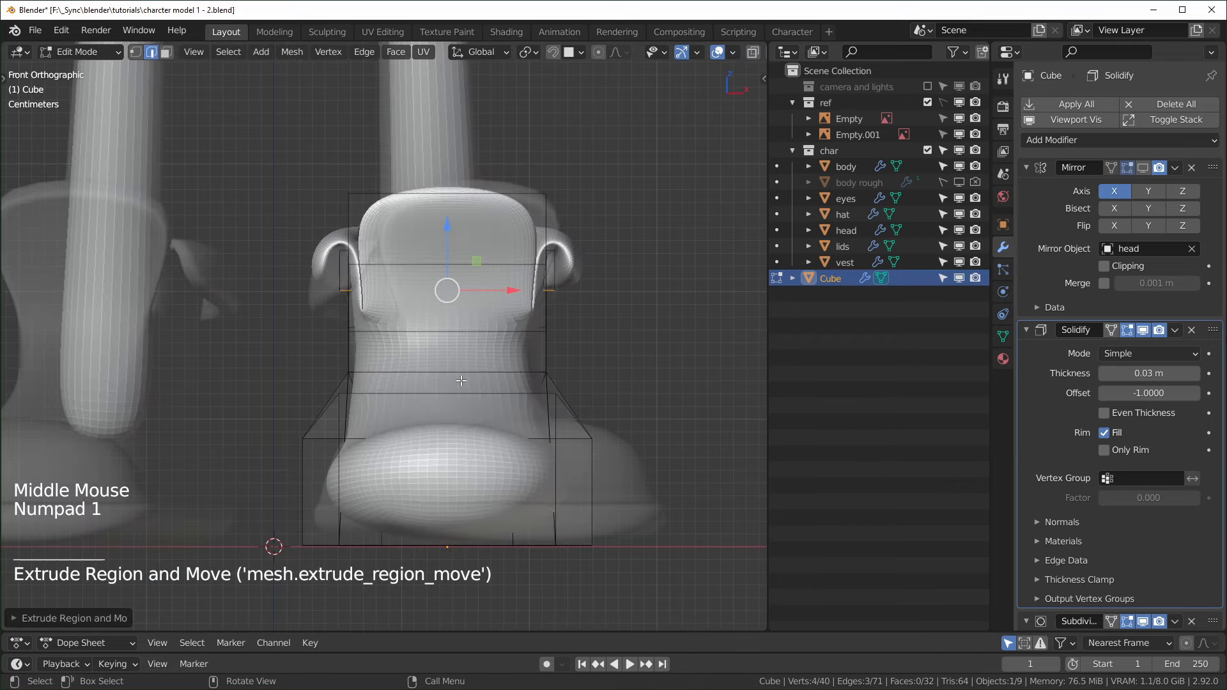
key("KP_3")
key("alt+z")
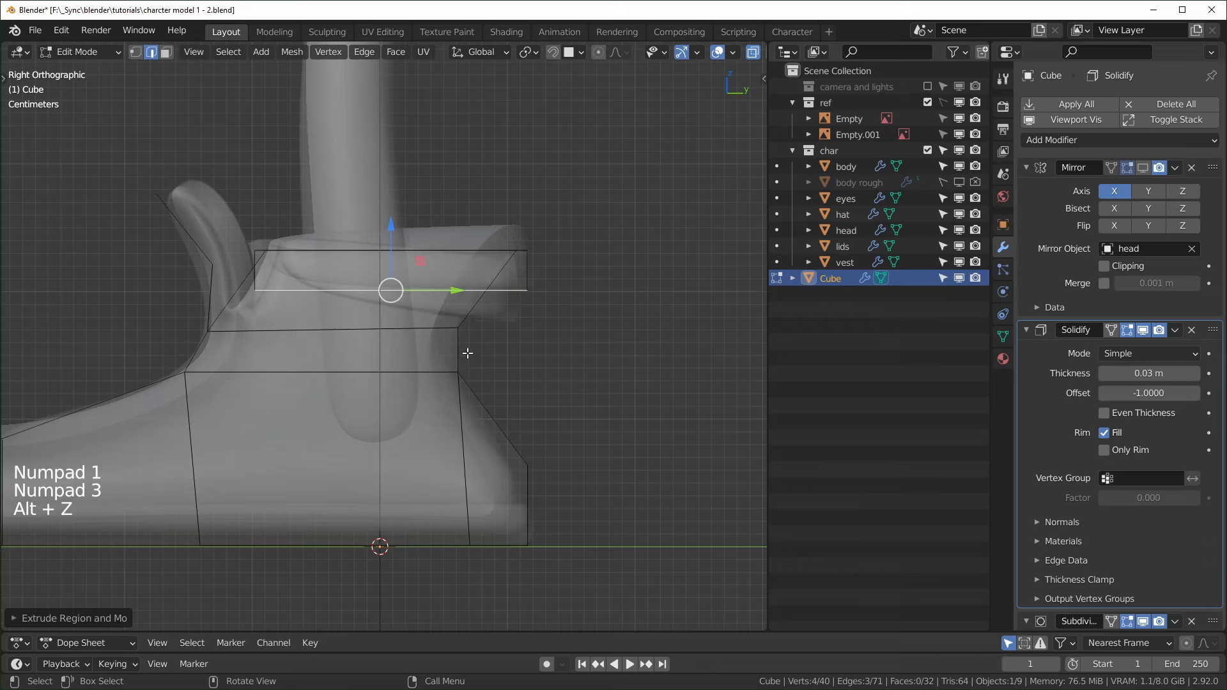
scroll(467, 353, "up", 1)
key("1")
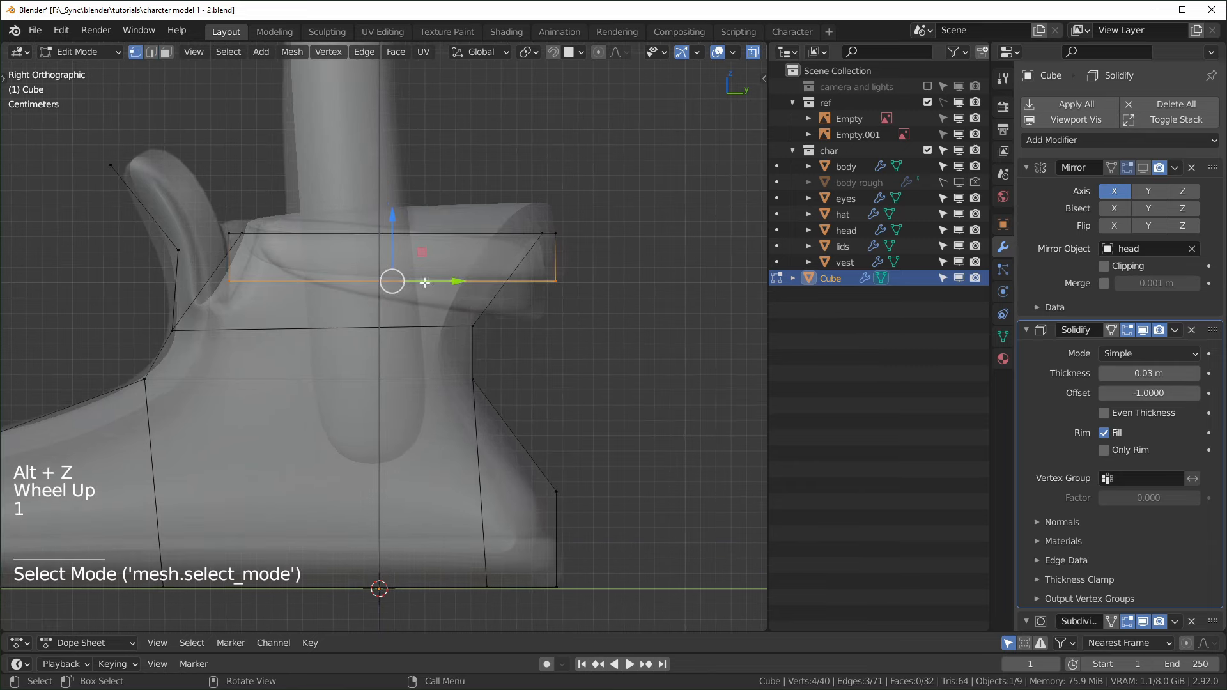
middle_click_drag(352, 326, 627, 310)
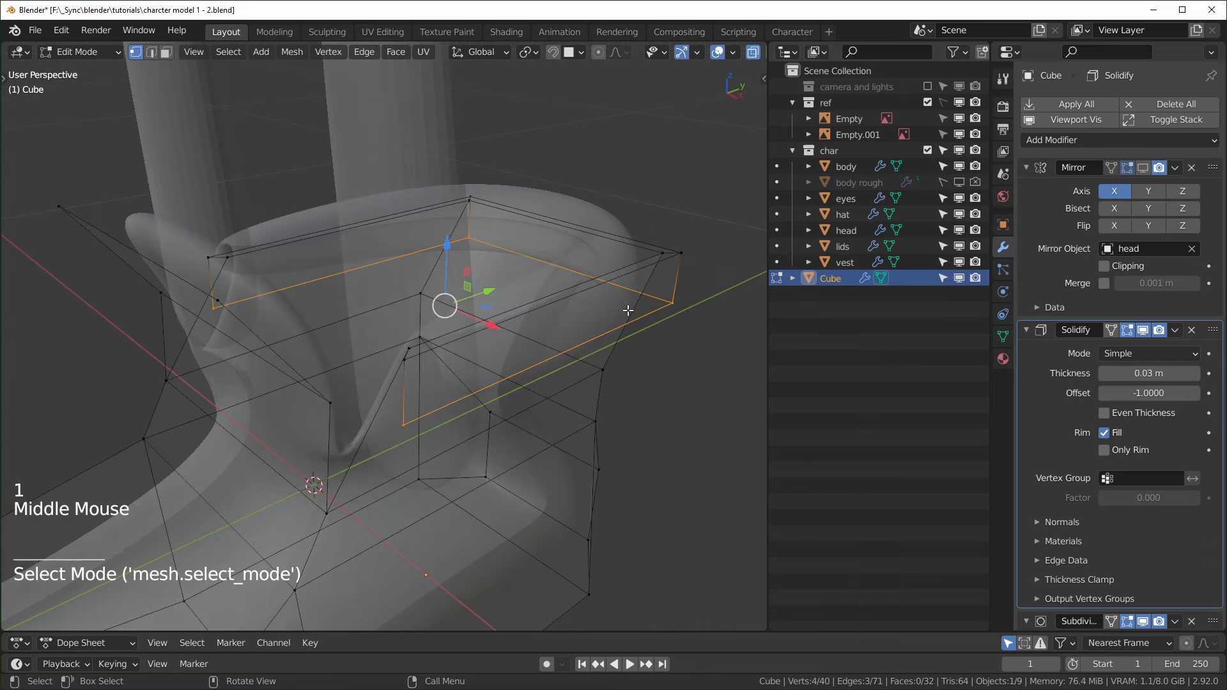
key("3")
left_click(675, 254, "alt")
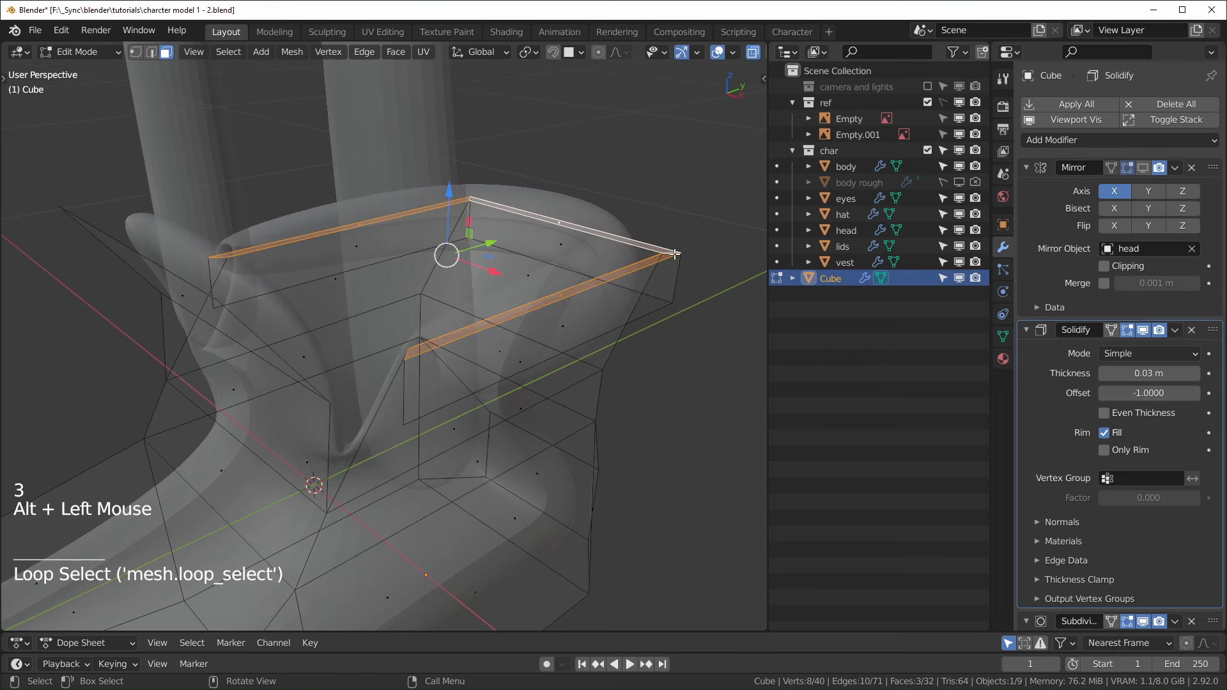
key("KP_3")
left_click_drag(391, 180, 391, 184)
- Move the cuff's rear vertices down and slightly forward so the fold slopes toward the heel like the reference
key("1")
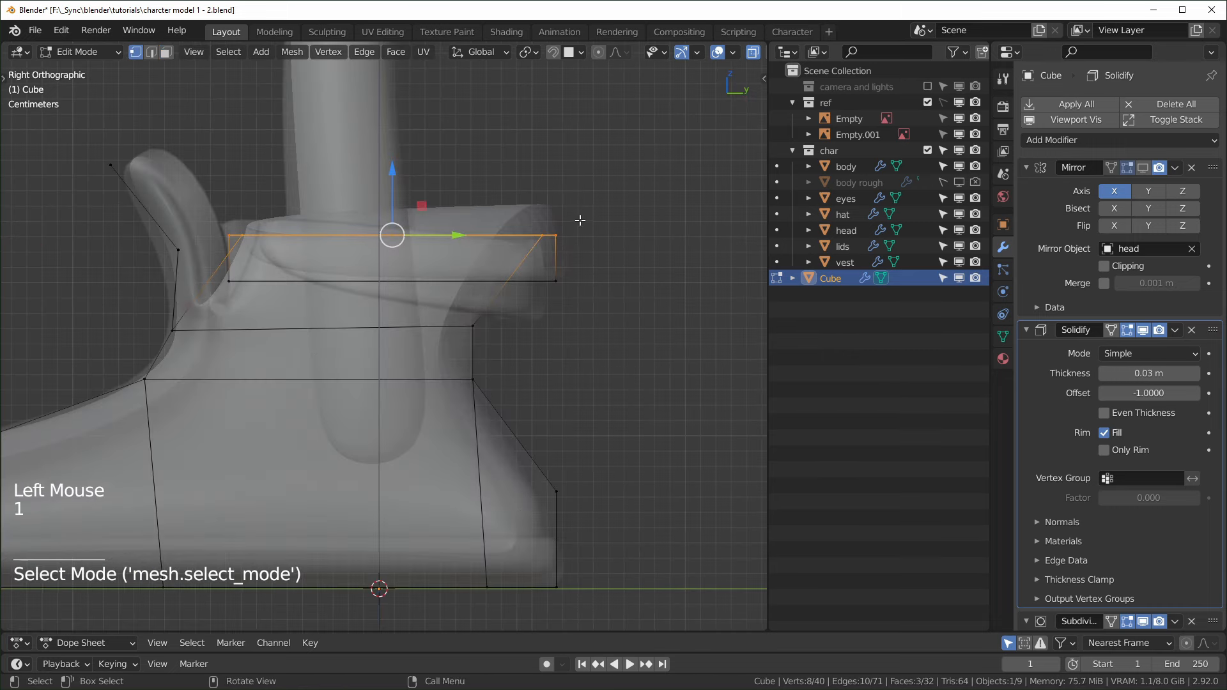
left_click_drag(599, 211, 528, 248)
left_click_drag(609, 192, 525, 302)
left_click_drag(582, 226, 573, 266)
key("alt+z")
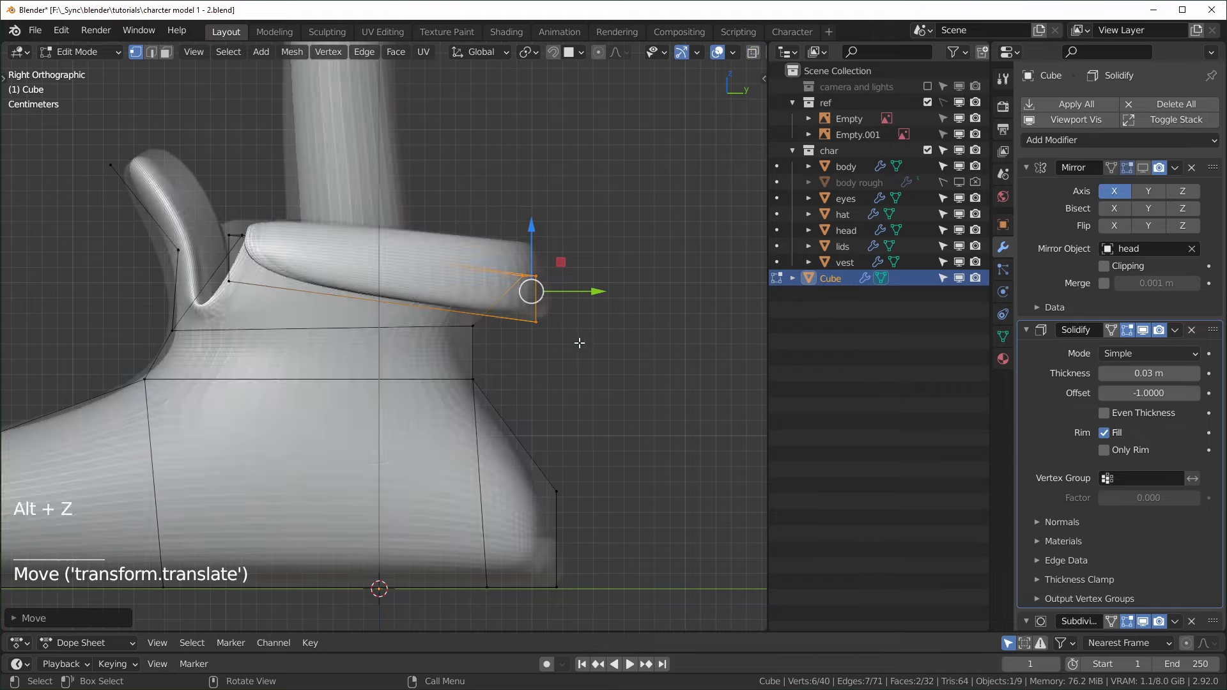
- Select the back of the folded cuff and move it forward, closer to the leg
middle_click_drag(578, 339, 559, 309)
scroll(560, 378, "down", 4)
scroll(560, 377, "up", 2)
left_click(493, 323)
key("3")
left_click(493, 323)
left_click_drag(558, 308, 557, 312)
middle_click_drag(557, 312, 535, 374)
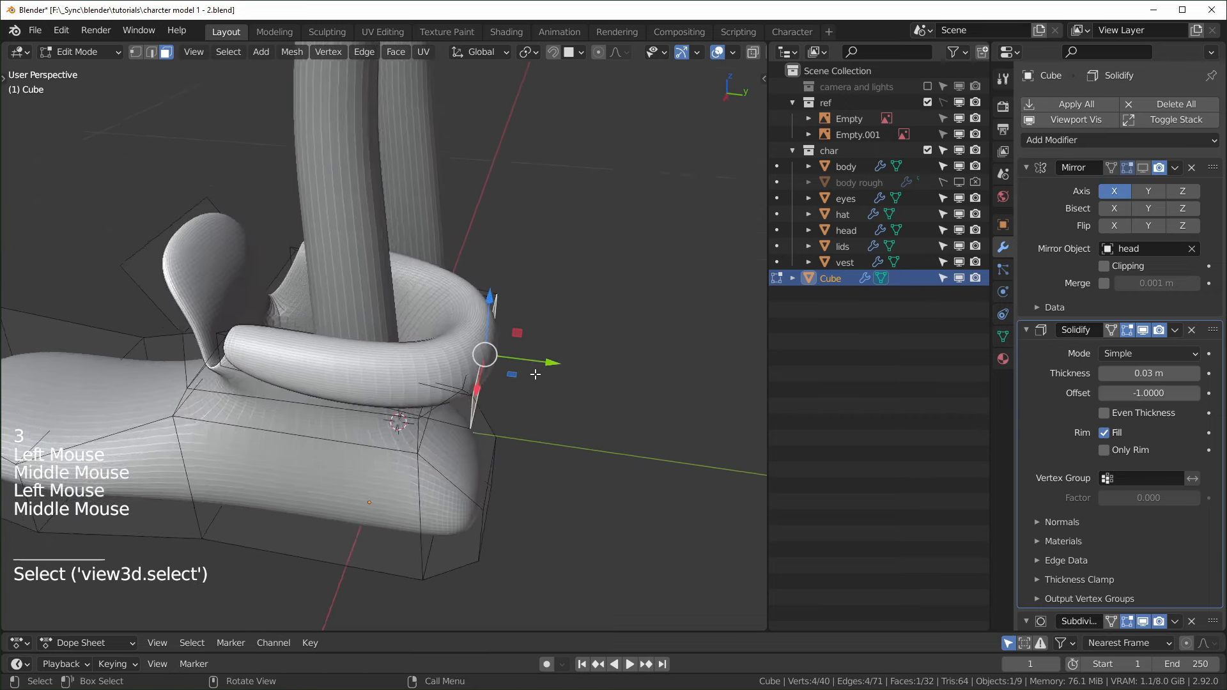
scroll(534, 377, "up", 1)
key("alt+z")
left_click(518, 383, "shift")
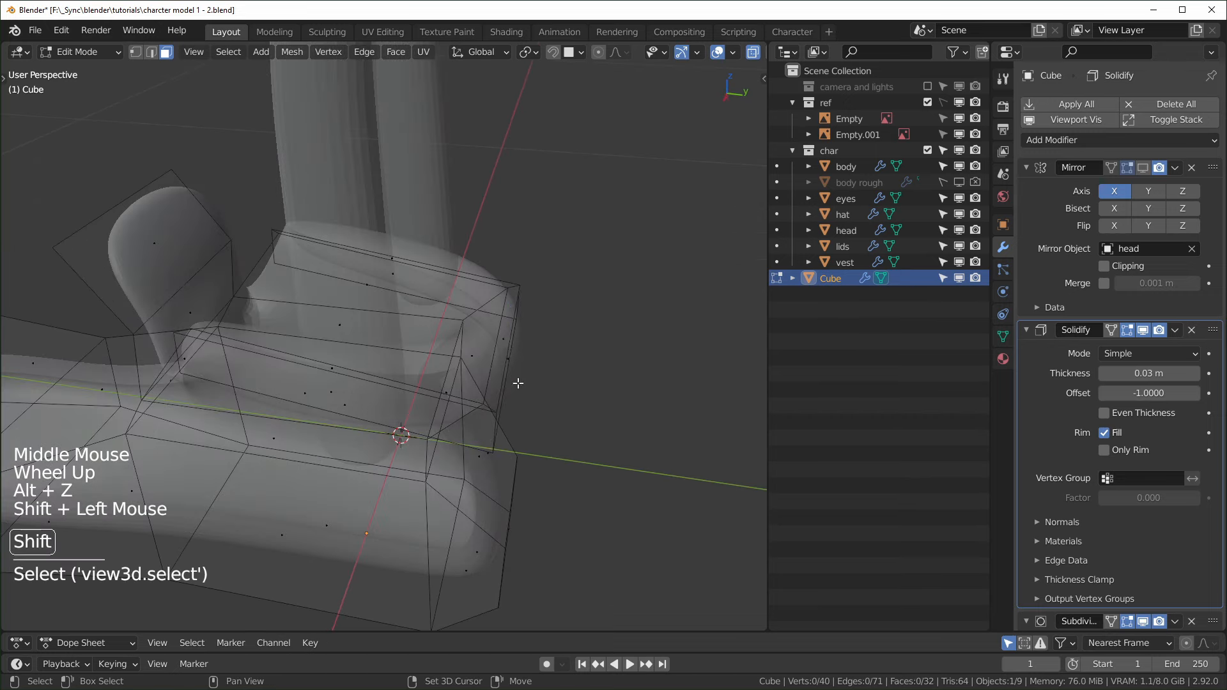
left_click(500, 336, "shift")
middle_click_drag(501, 339, 561, 355)
left_click(521, 382, "shift")
key("alt+z")
left_click_drag(577, 305, 549, 313)
key("KP_1")
key("KP_3")
- Scale the folded cuff's two side faces together to adjust how far they stand off the ankle
scroll(549, 312, "up", 2)
middle_click_drag(549, 313, 680, 360)
scroll(355, 414, "down", 3)
left_click(503, 368)
left_click(368, 320, "shift")
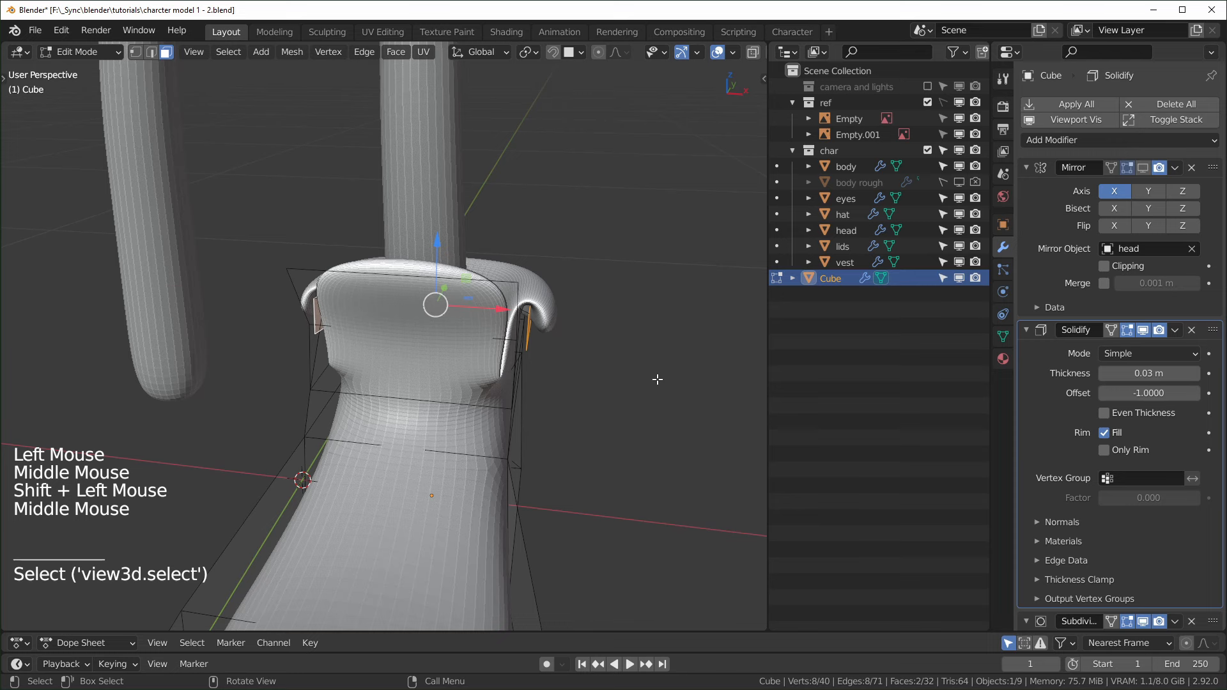
key("s")
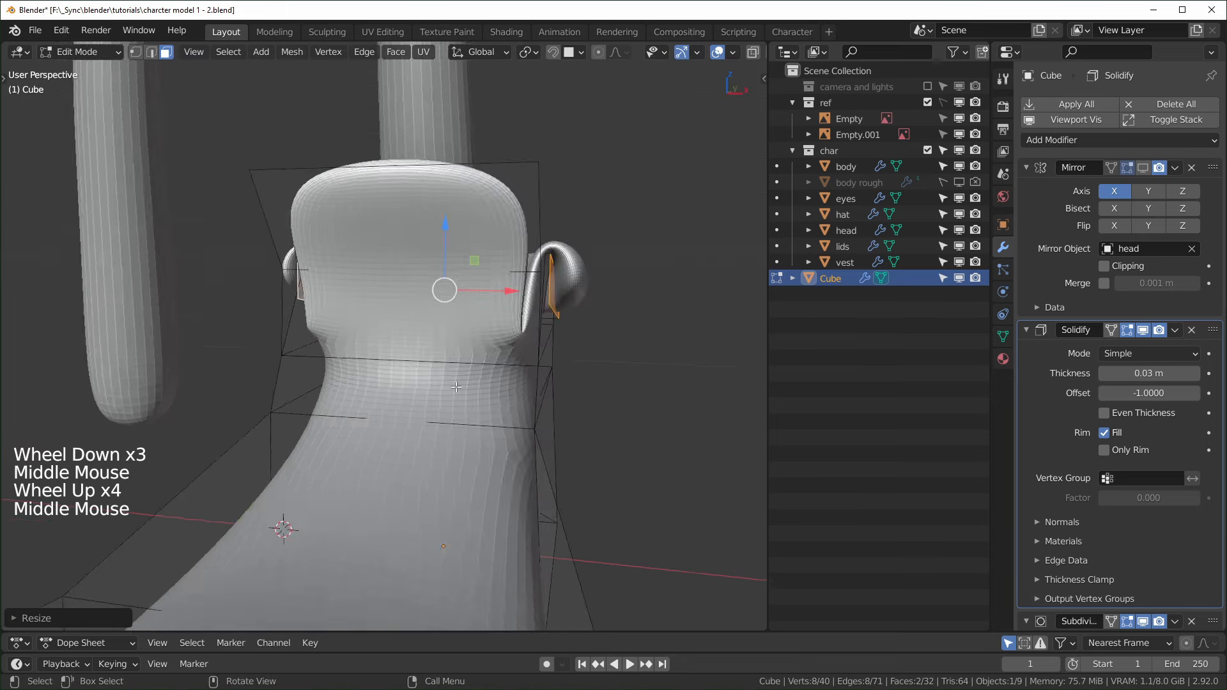
- Select the front face at the base of the tongue and narrow it along the X axis
middle_click_drag(441, 384, 512, 400)
left_click(512, 397)
key("2")
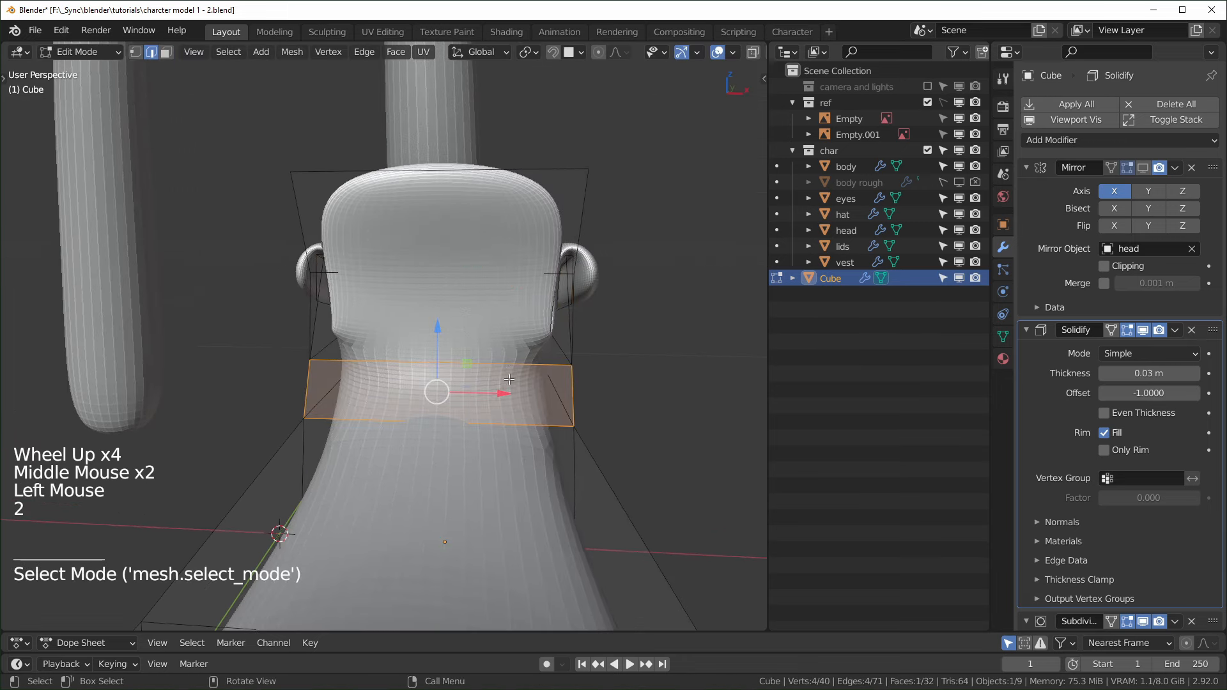
left_click(447, 363)
scroll(588, 411, "down", 3)
middle_click_drag(589, 411, 430, 371)
left_click(473, 380)
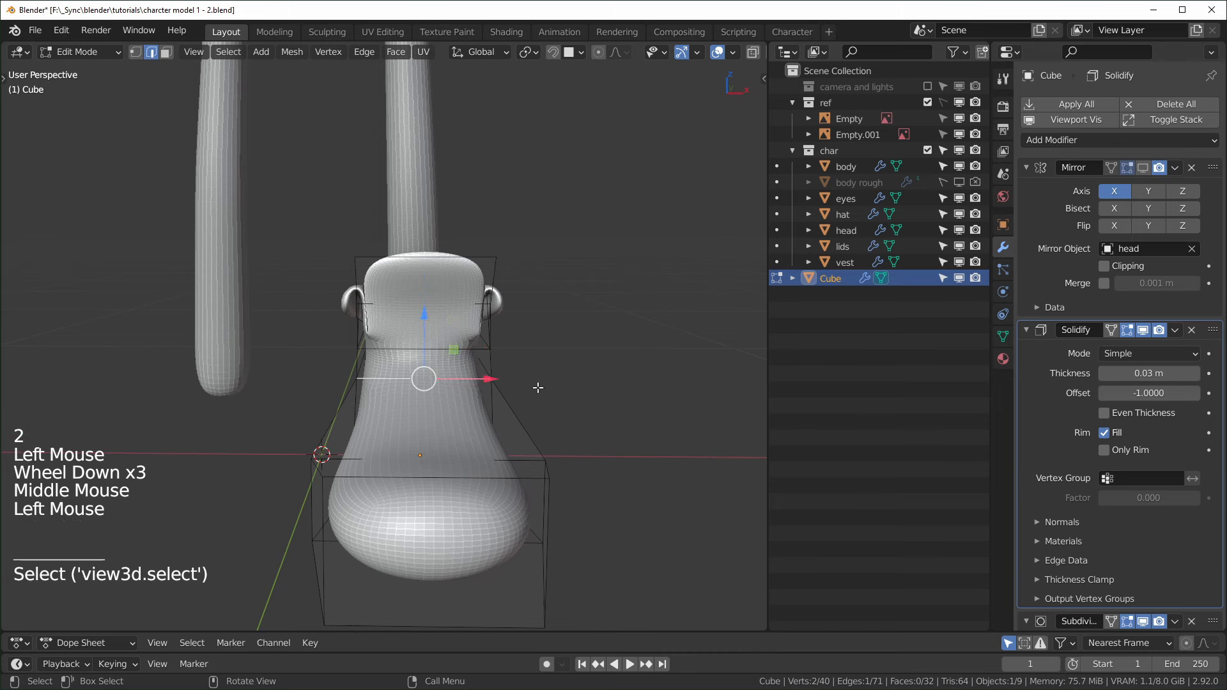
key("3")
left_click(550, 385)
scroll(607, 392, "up", 1)
key("s")
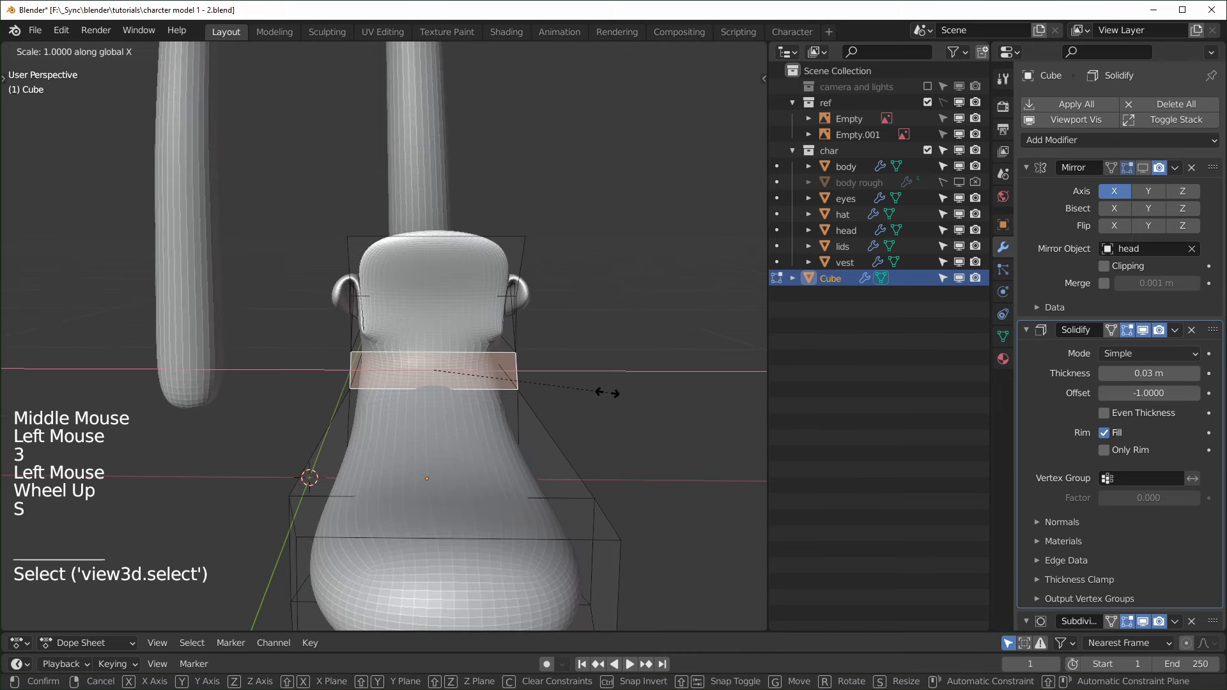
left_click(565, 396)
middle_click_drag(565, 396, 540, 374)
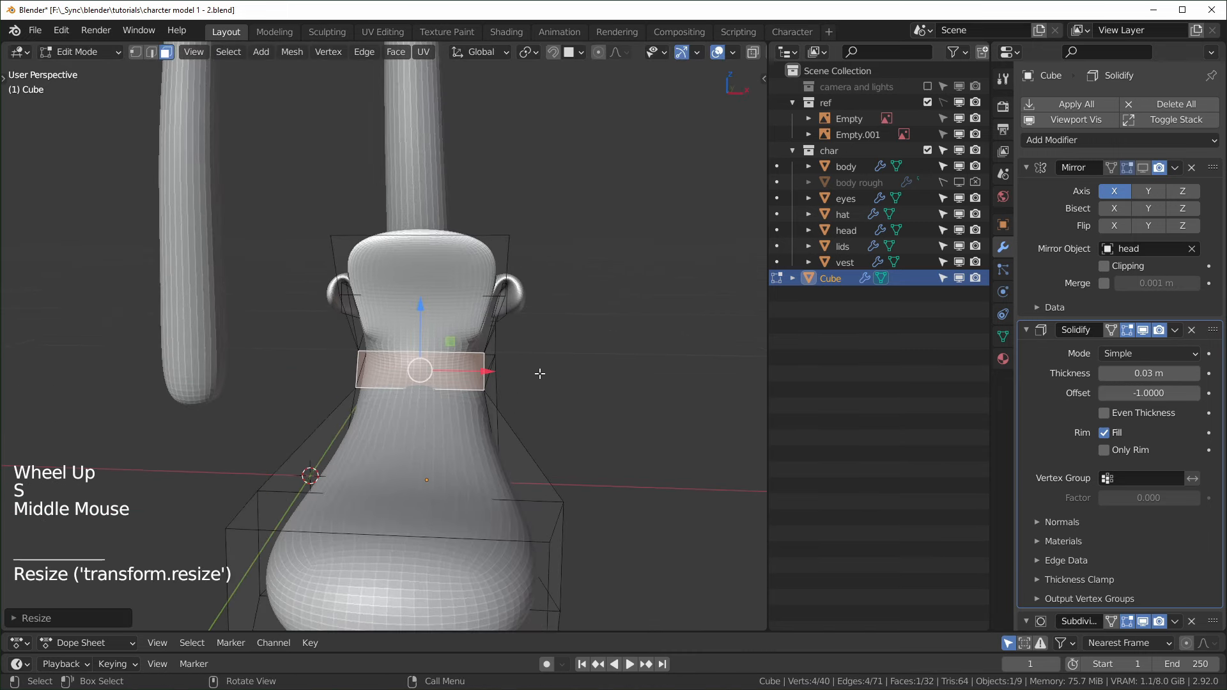
- Select the edge across the tongue's middle and scale it narrower
key("2")
left_click(558, 334)
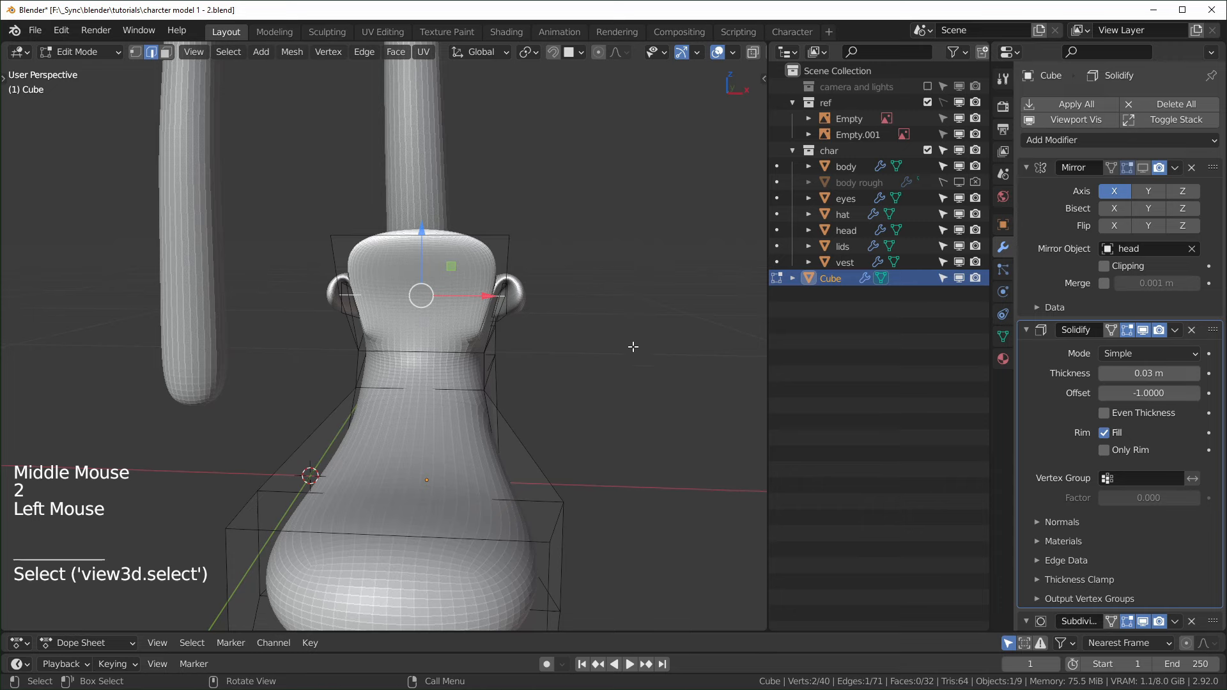
key("s")
left_click(598, 343)
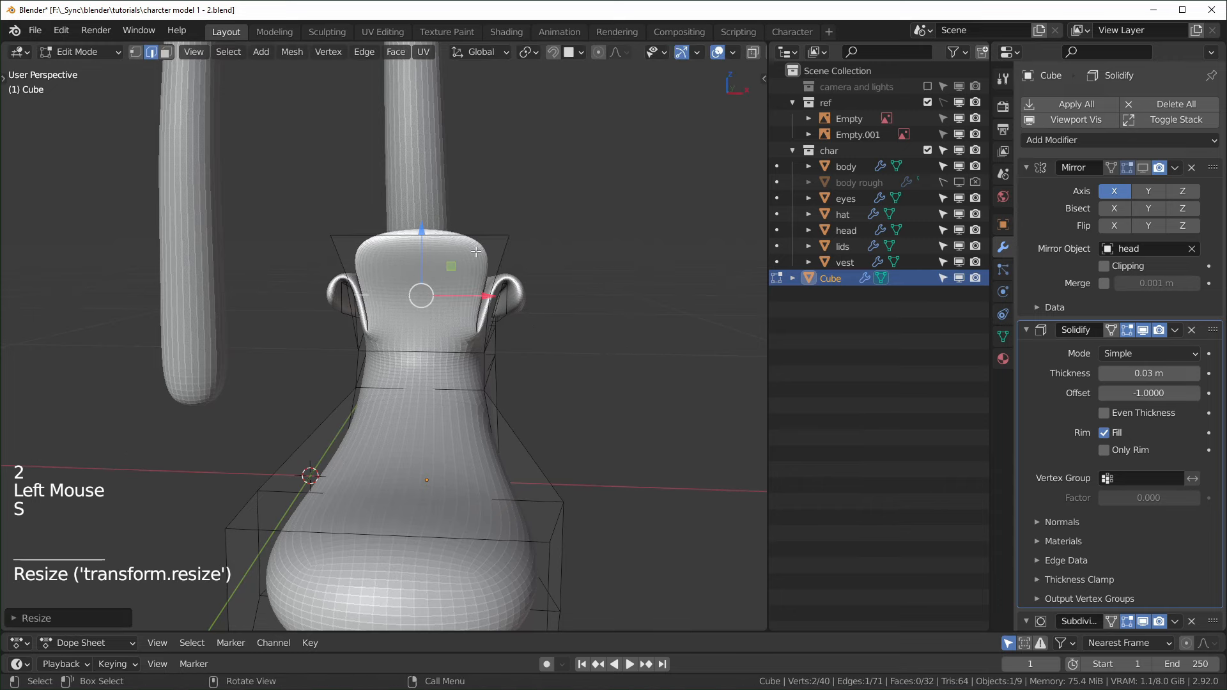
- Widen the tongue's top edge and move it forward along Y so the tongue flares away from the leg
left_click(502, 241)
key("s")
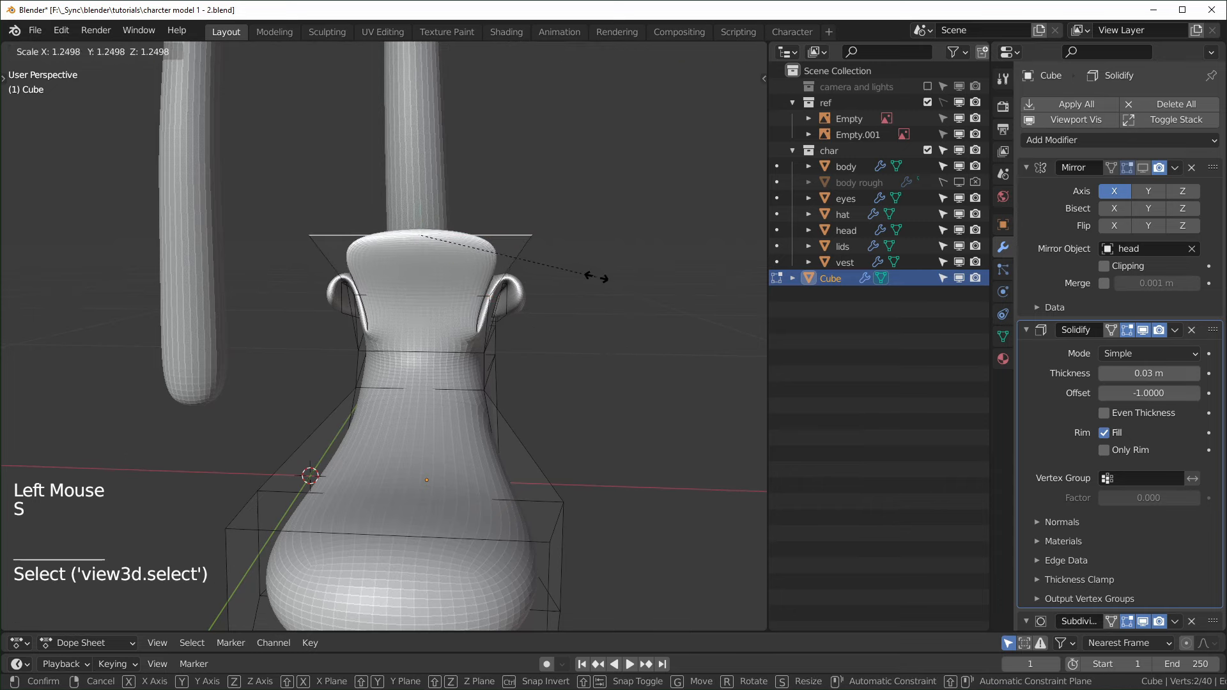
left_click(604, 277)
middle_click_drag(608, 277, 409, 294)
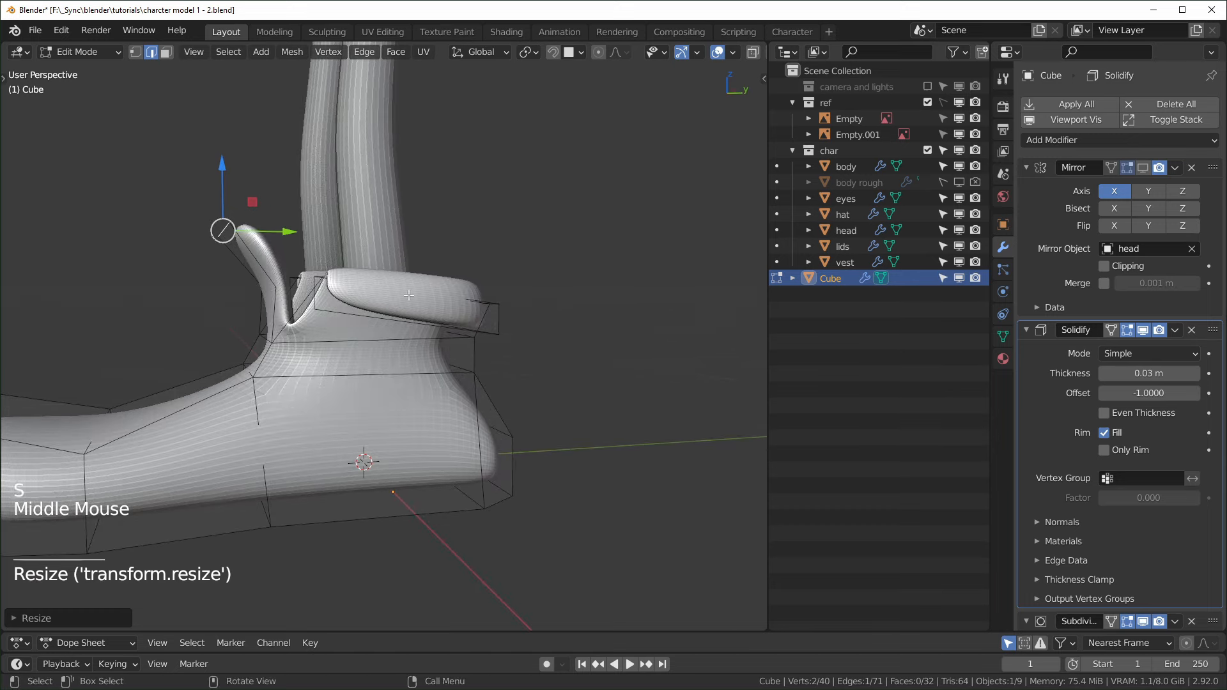
left_click_drag(298, 231, 273, 234)
middle_click_drag(274, 234, 342, 326)
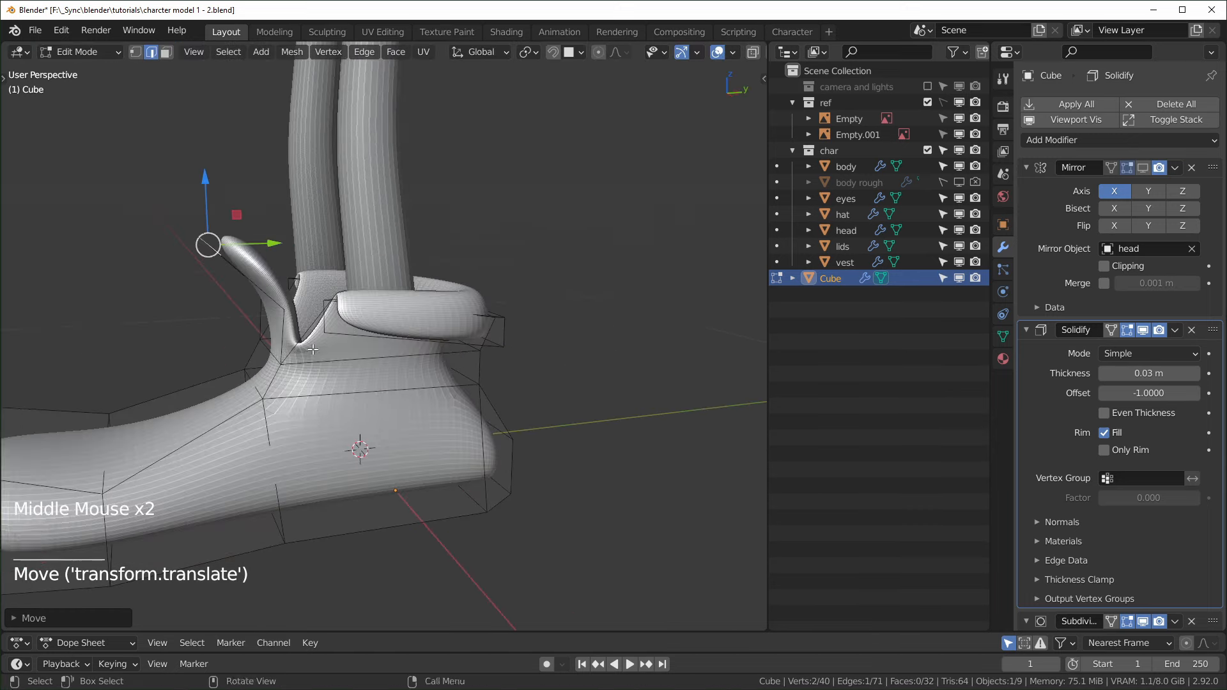
- In the right side view, add a centred horizontal loop cut around the lower body of the shoe
middle_click_drag(339, 416, 467, 308, "shift")
scroll(548, 309, "down", 2)
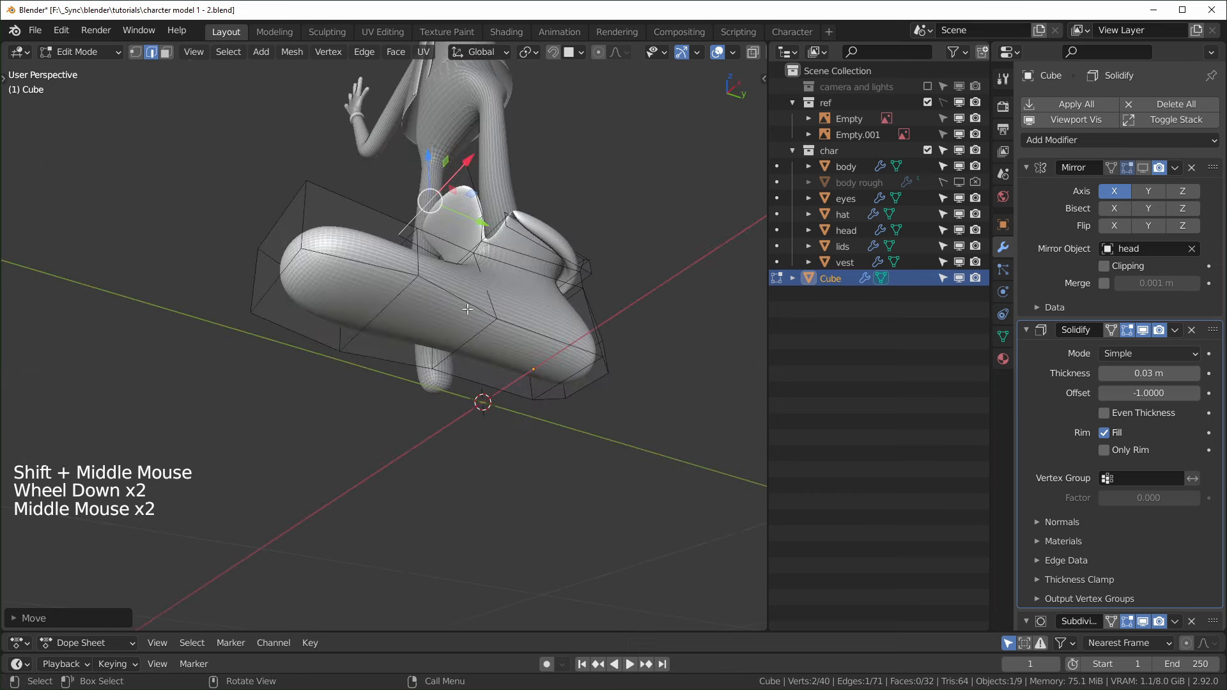
middle_click_drag(319, 304, 424, 378)
middle_click_drag(241, 330, 459, 392)
key("KP_1")
key("KP_3")
scroll(422, 383, "up", 3)
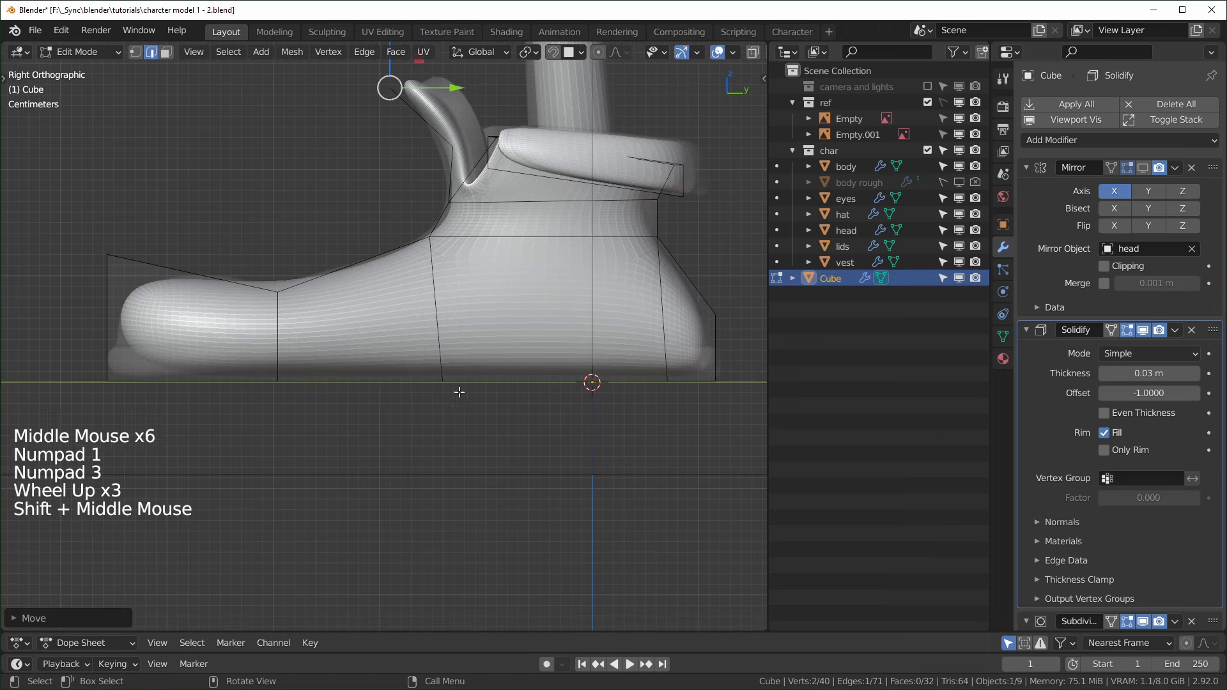
key("ctrl+r")
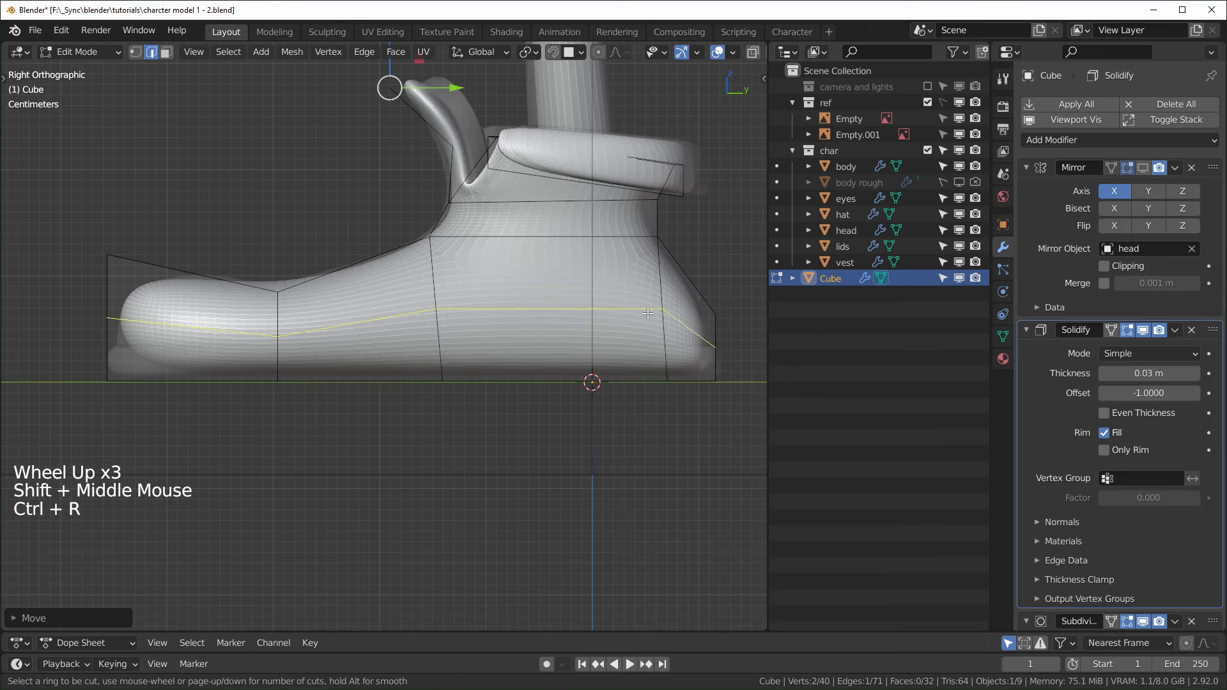
left_click(296, 334)
right_click(298, 334)
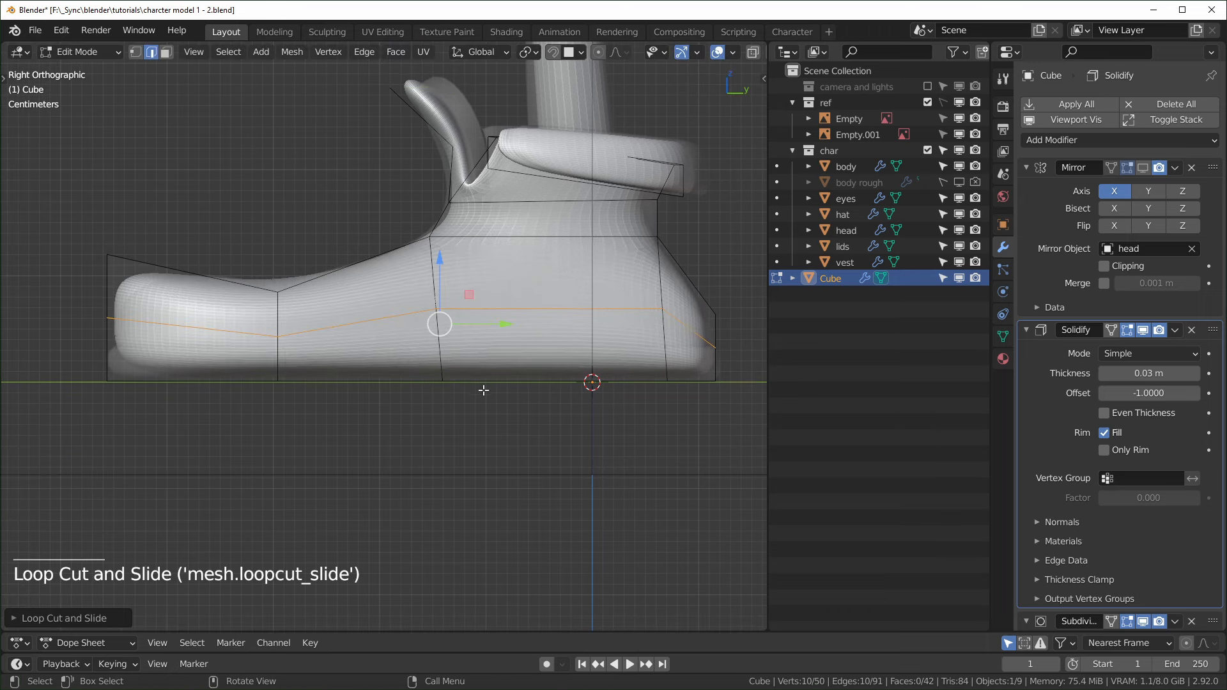
- Flatten the new horizontal loop by scaling it to 0 on Z, and lower it to the sole's upper border
key("s")
key("z")
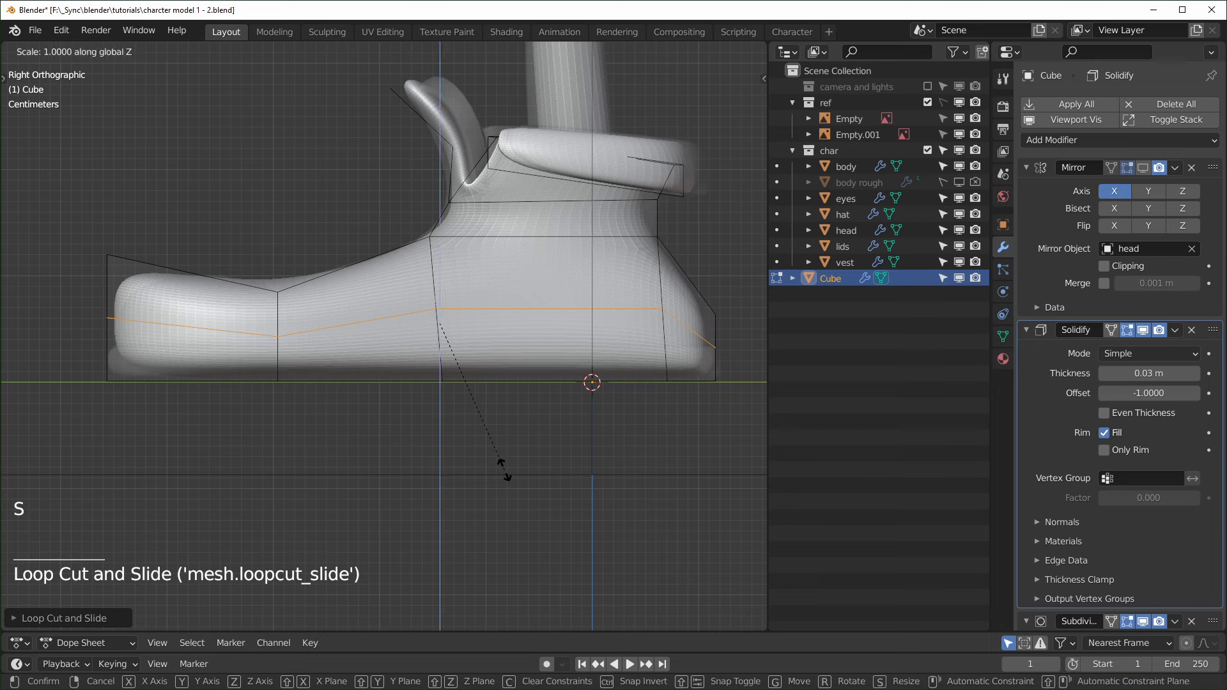
key("0")
left_click(504, 471)
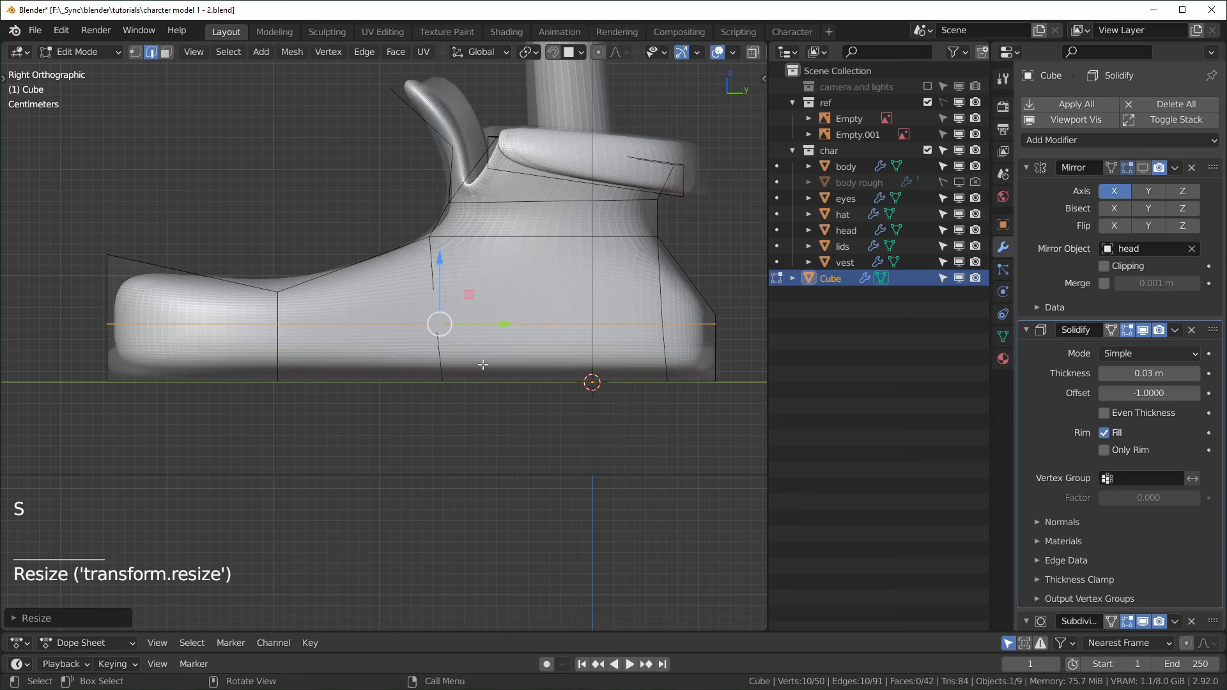
left_click_drag(437, 258, 447, 282)
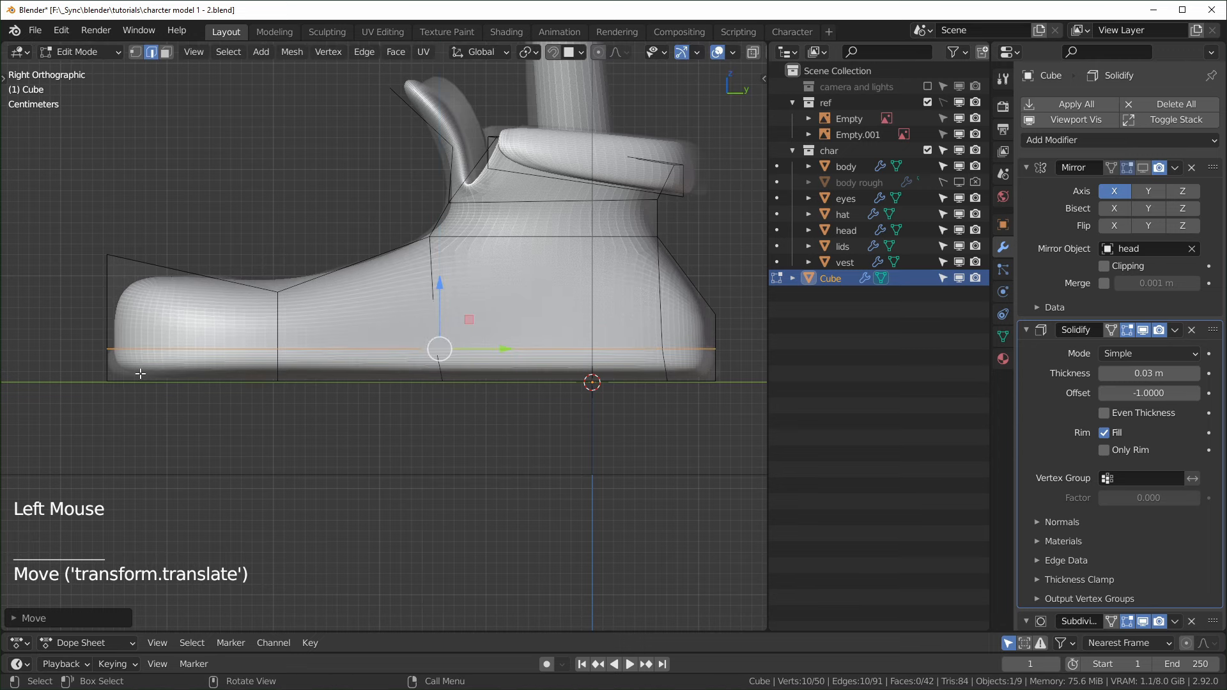
- Select the face loop around the sole and extrude it slightly outward along its normals
middle_click_drag(111, 357, 255, 383, "shift")
middle_click_drag(255, 383, 405, 403)
key("3")
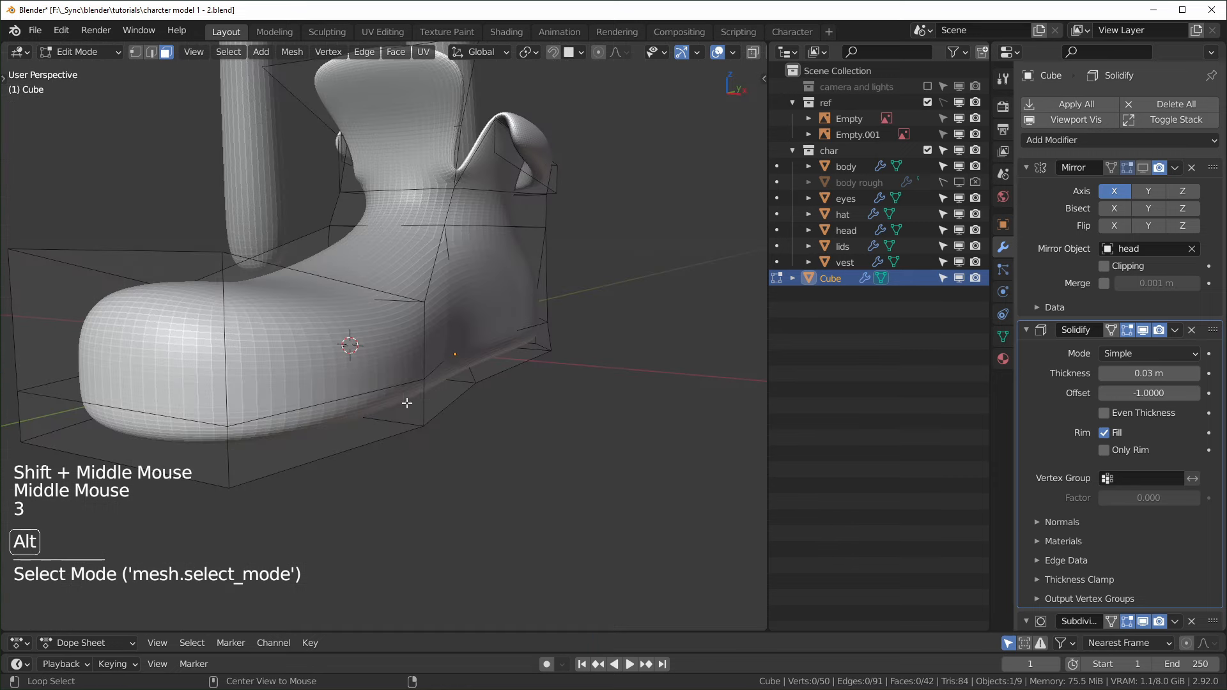
left_click(422, 398, "alt")
key("alt+e")
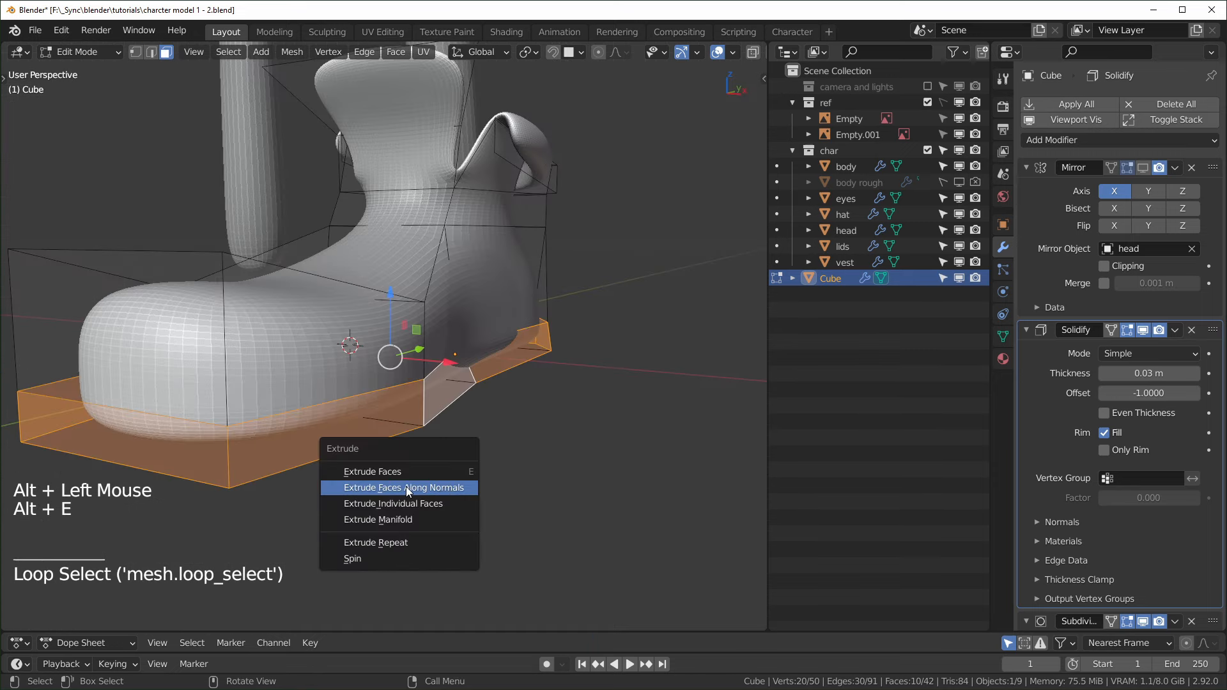
left_click(452, 487)
key("shift")
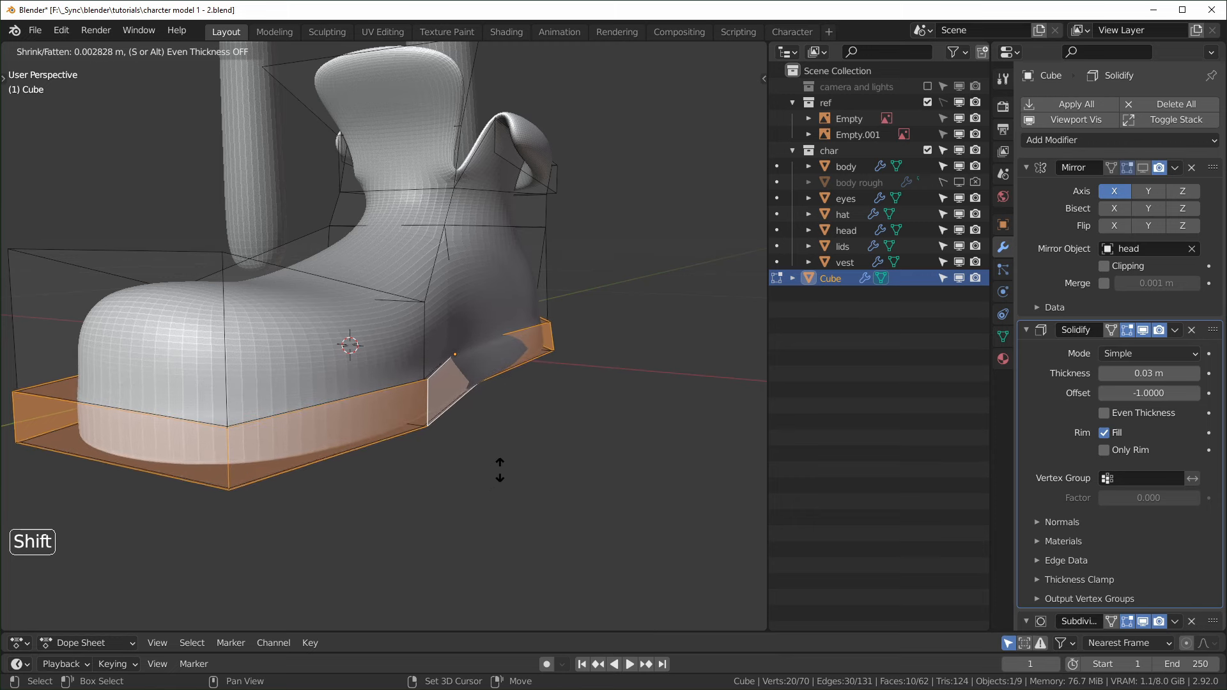
left_click(518, 452)
middle_click_drag(519, 453, 537, 472)
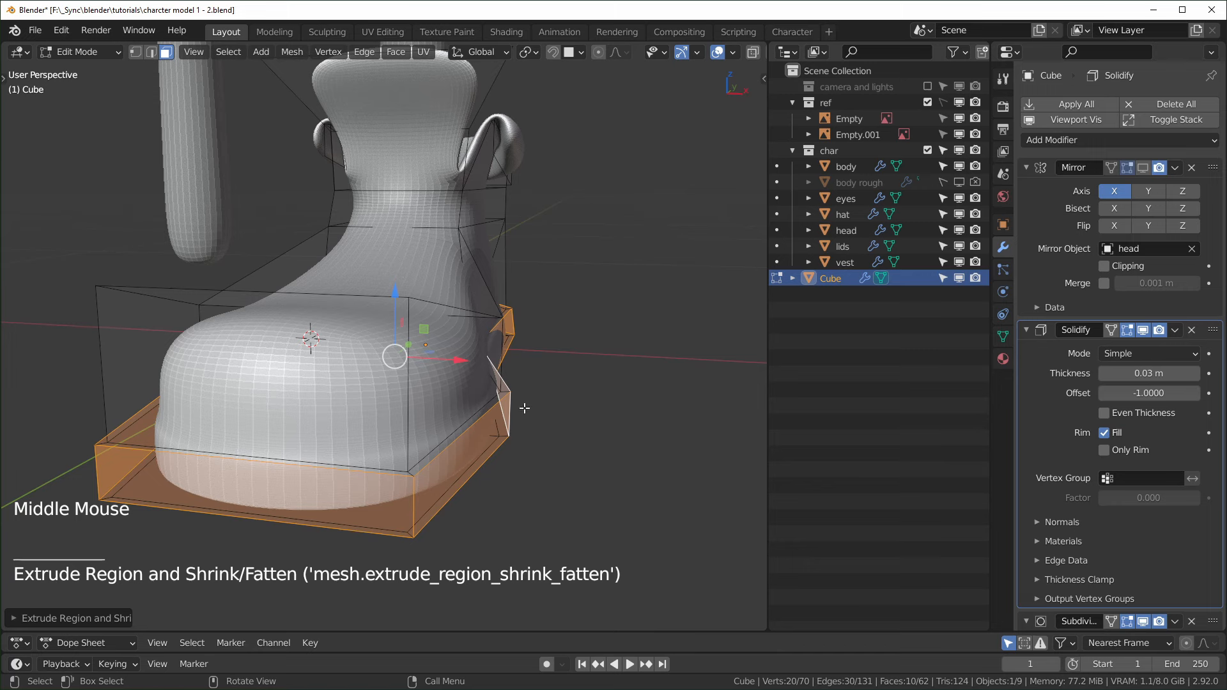
- Select the edge loop where the shoe body meets the sole and set its mean crease to 0.99
left_click(488, 405, "alt")
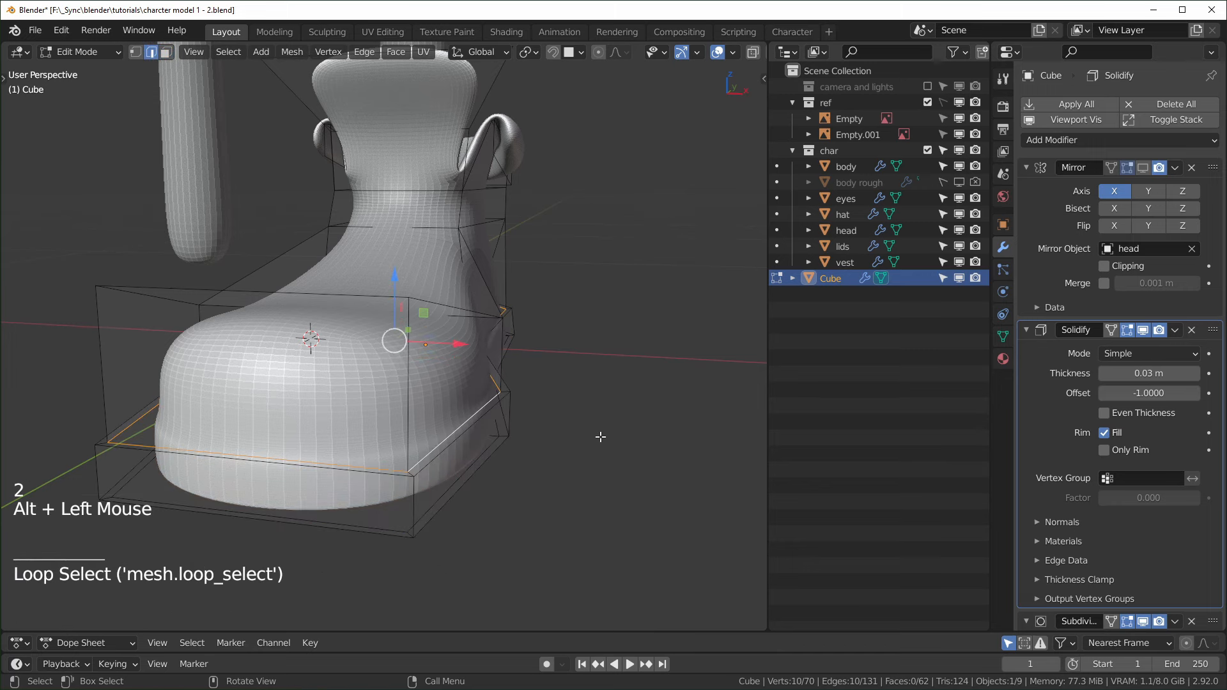
middle_click_drag(600, 432, 574, 437)
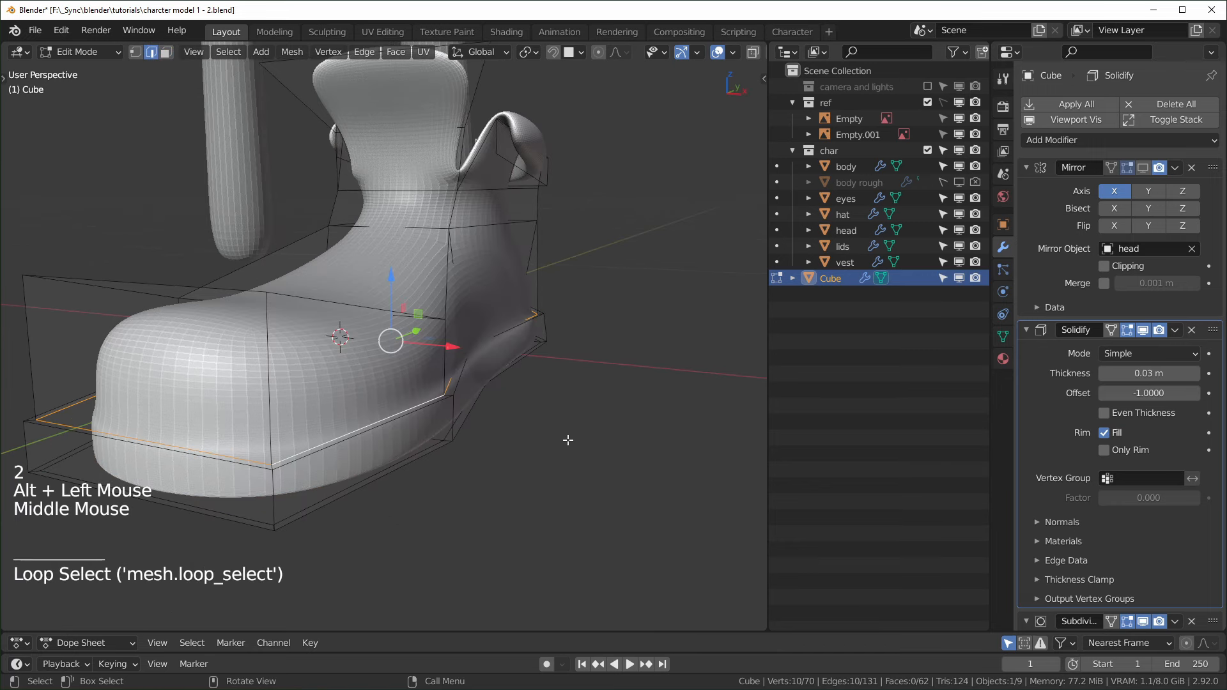
key("n")
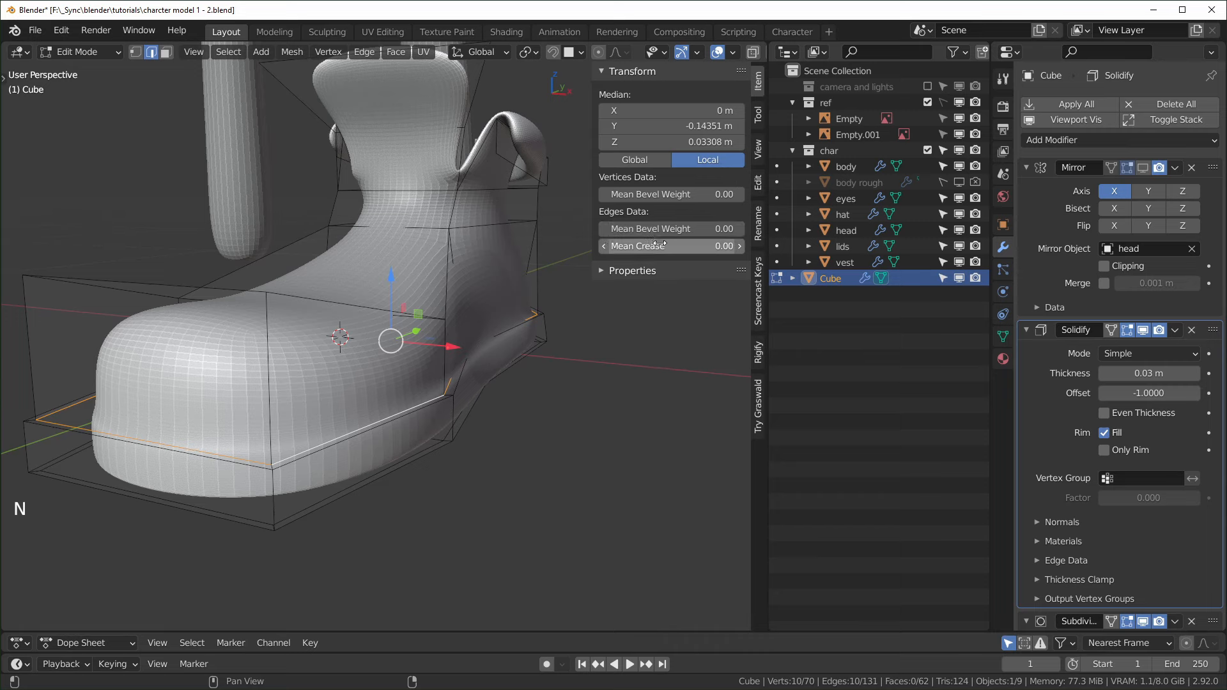
left_click_drag(659, 244, 710, 245)
middle_click_drag(428, 464, 291, 478)
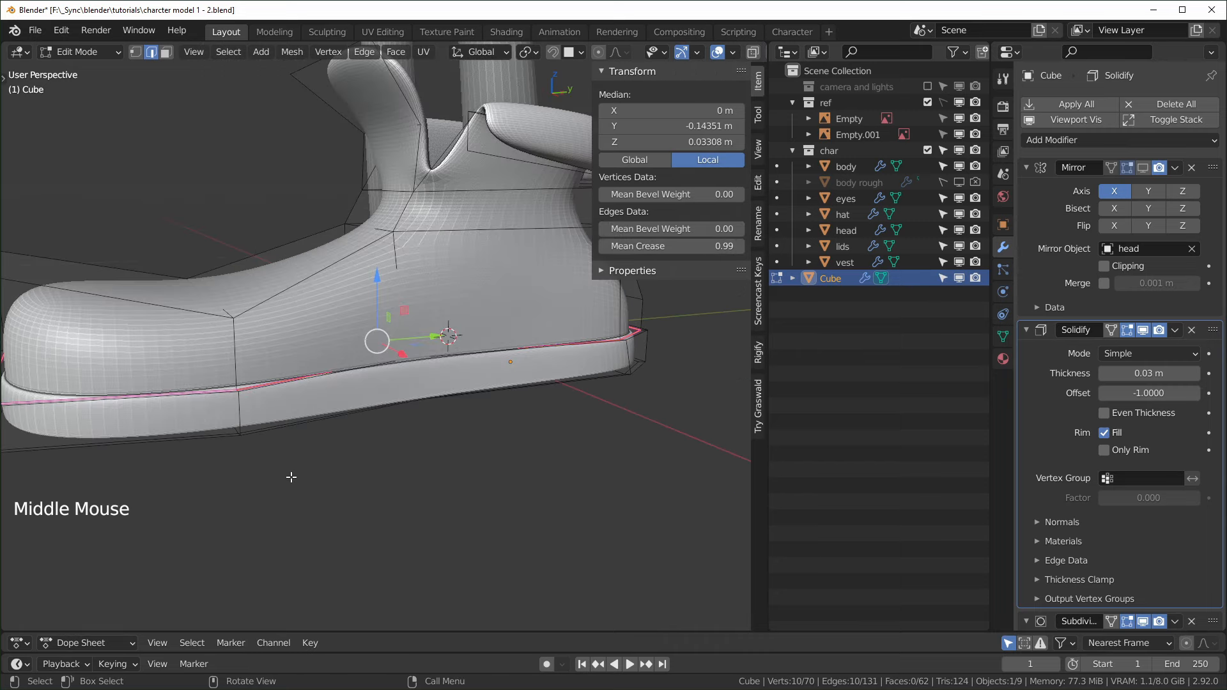
- In the side view with X-ray on, add a vertical loop cut through the toe section and switch to vertex selection
key("KP_3")
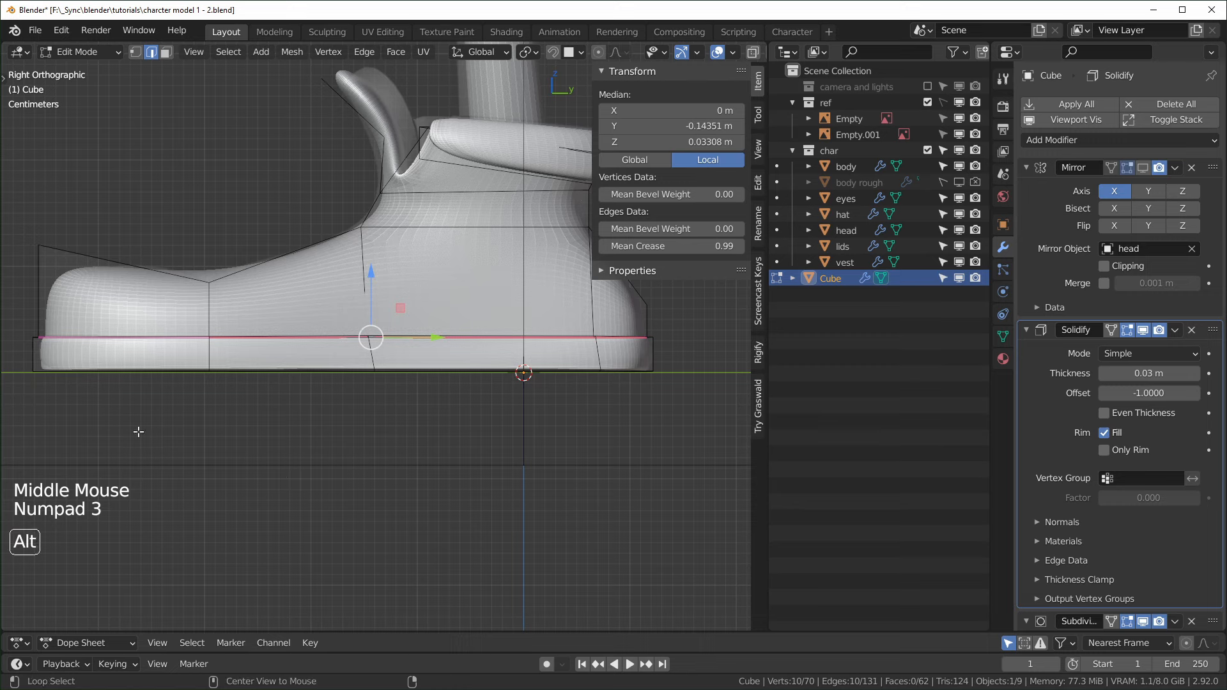
key("alt+z")
middle_click_drag(172, 391, 303, 421, "shift")
scroll(303, 422, "up", 2)
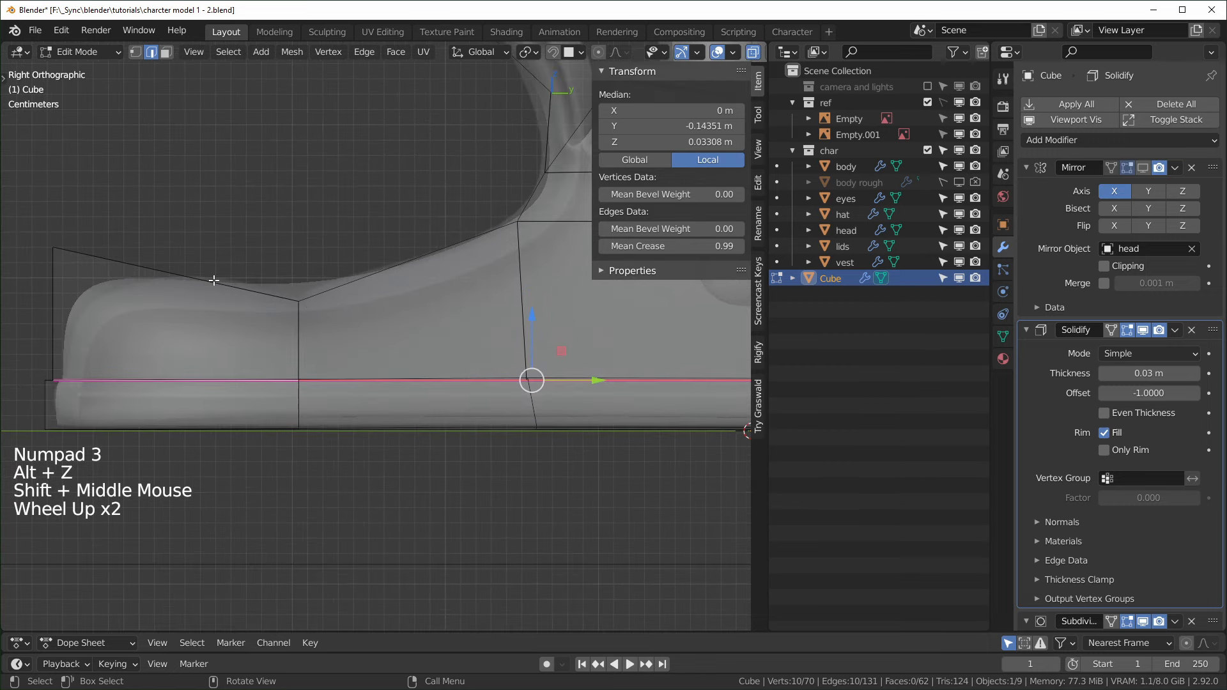
scroll(213, 280, "down", 1)
key("ctrl+r")
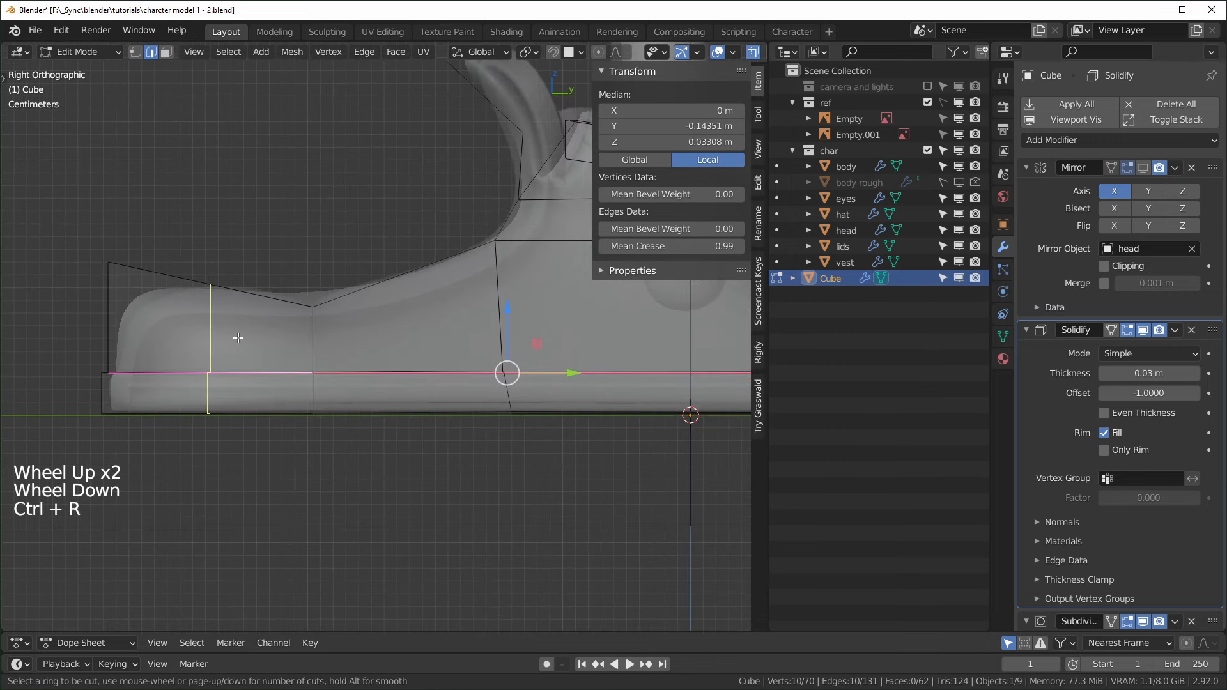
double_click(239, 338)
key("1")
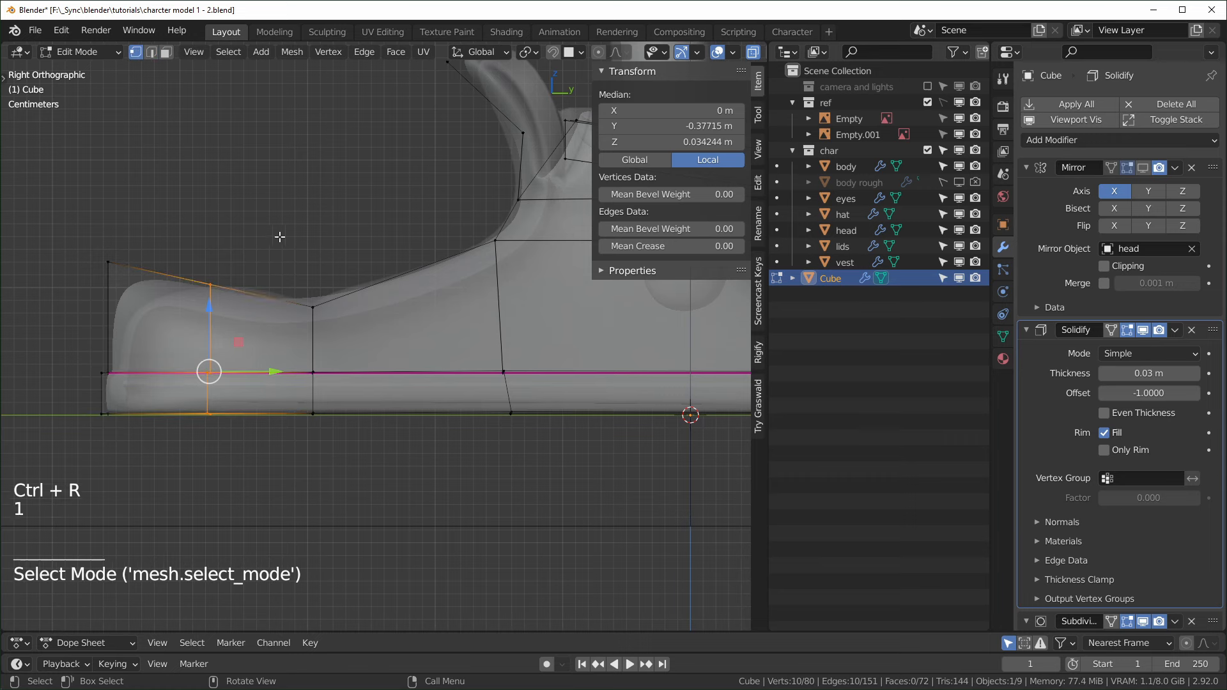
left_click_drag(276, 229, 191, 299)
left_click_drag(249, 257, 291, 242)
right_click(277, 244)
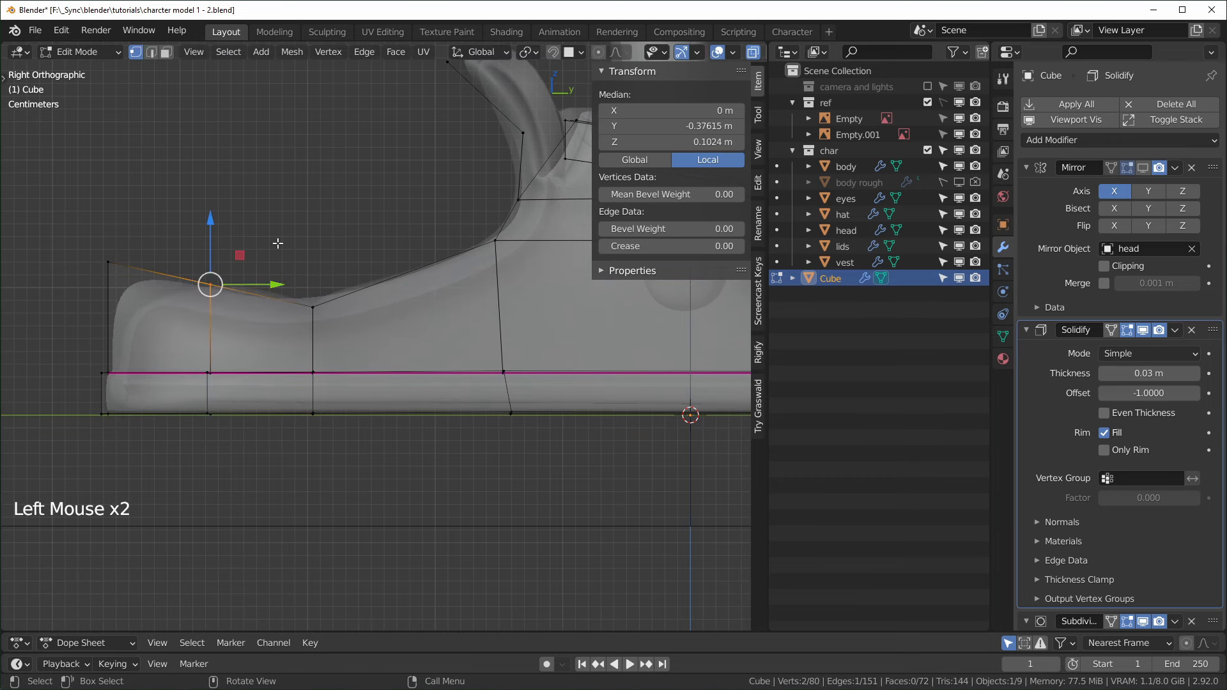
- Select the vertical toe loop and edge-slide it back toward the ankle
left_click(212, 311, "alt")
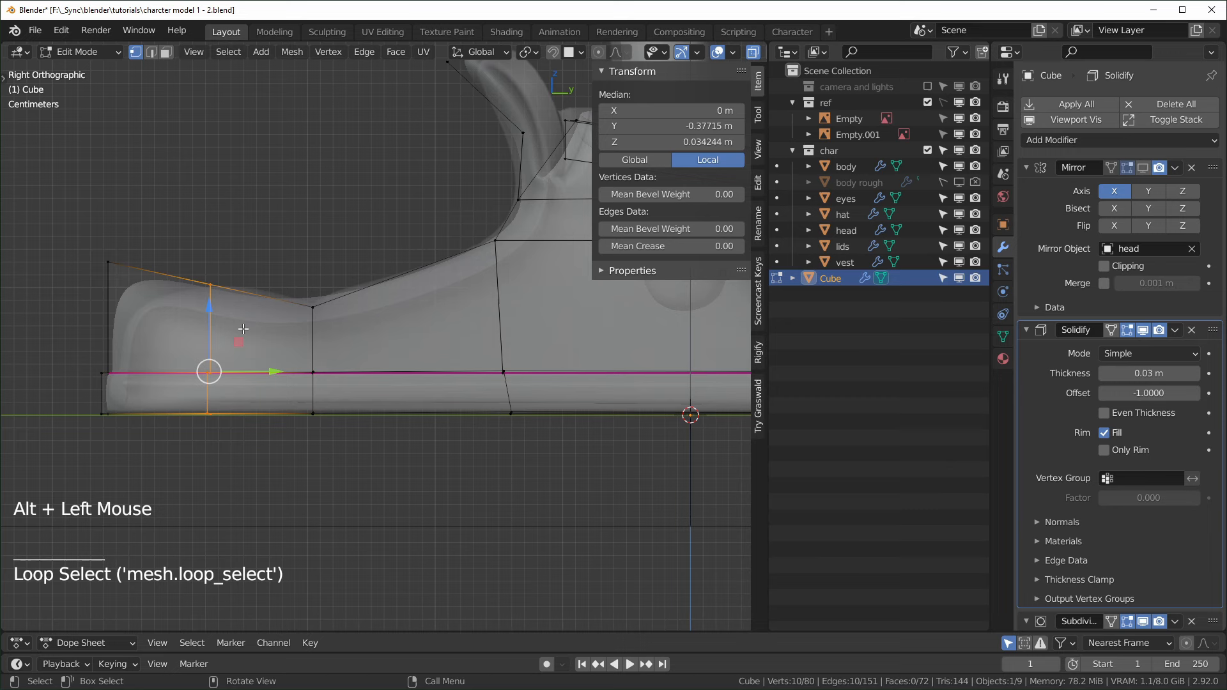
key("g")
key("g")
left_click(272, 332)
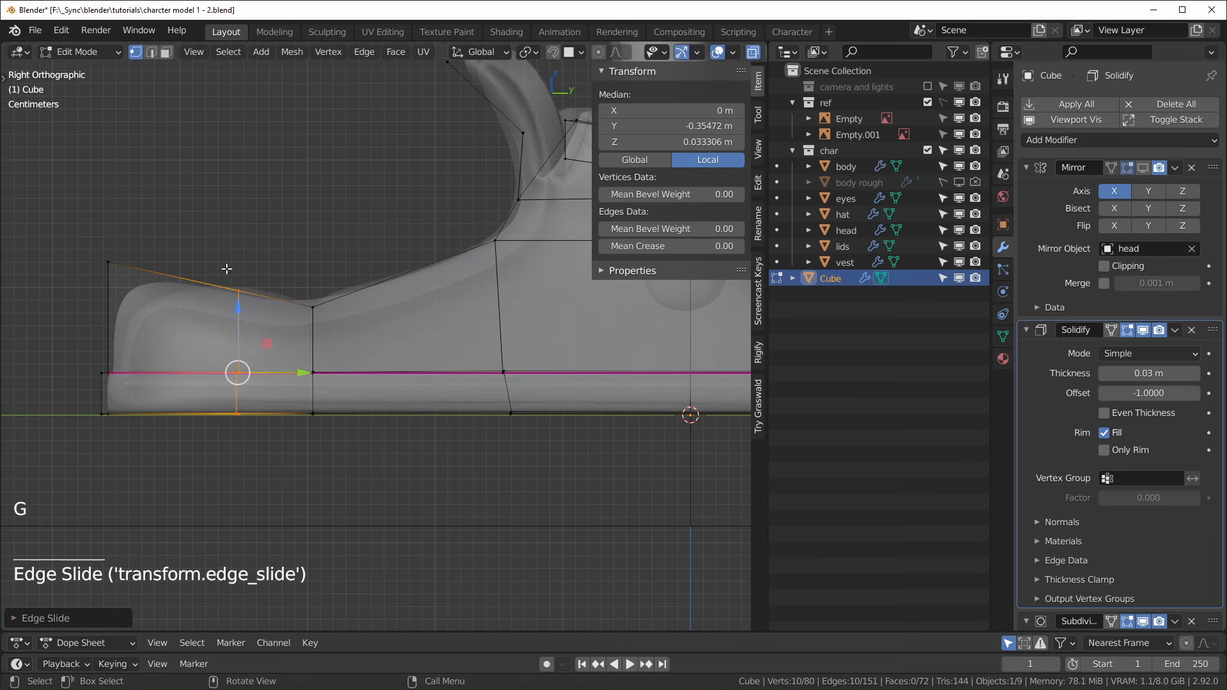
- Raise the top vertices of the toe loop and lower the toe tip's upper vertices to round the toe cap
left_click_drag(211, 261, 264, 306)
left_click_drag(239, 237, 239, 213)
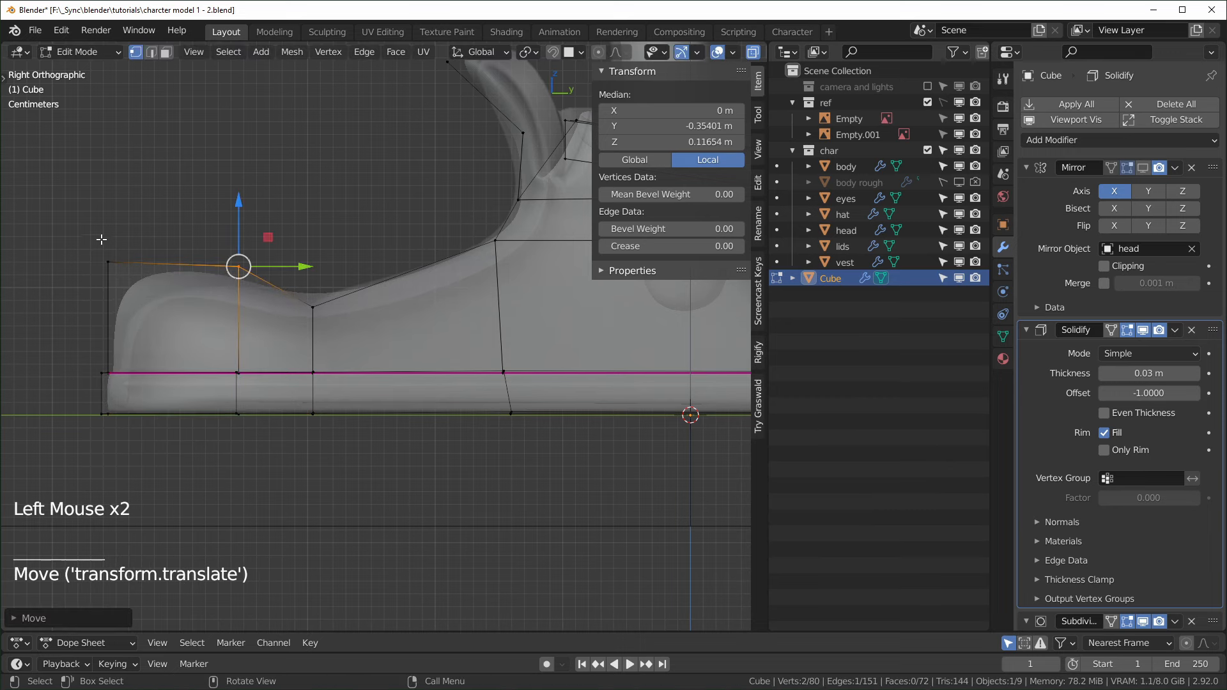
left_click(107, 263)
left_click_drag(109, 210, 117, 246)
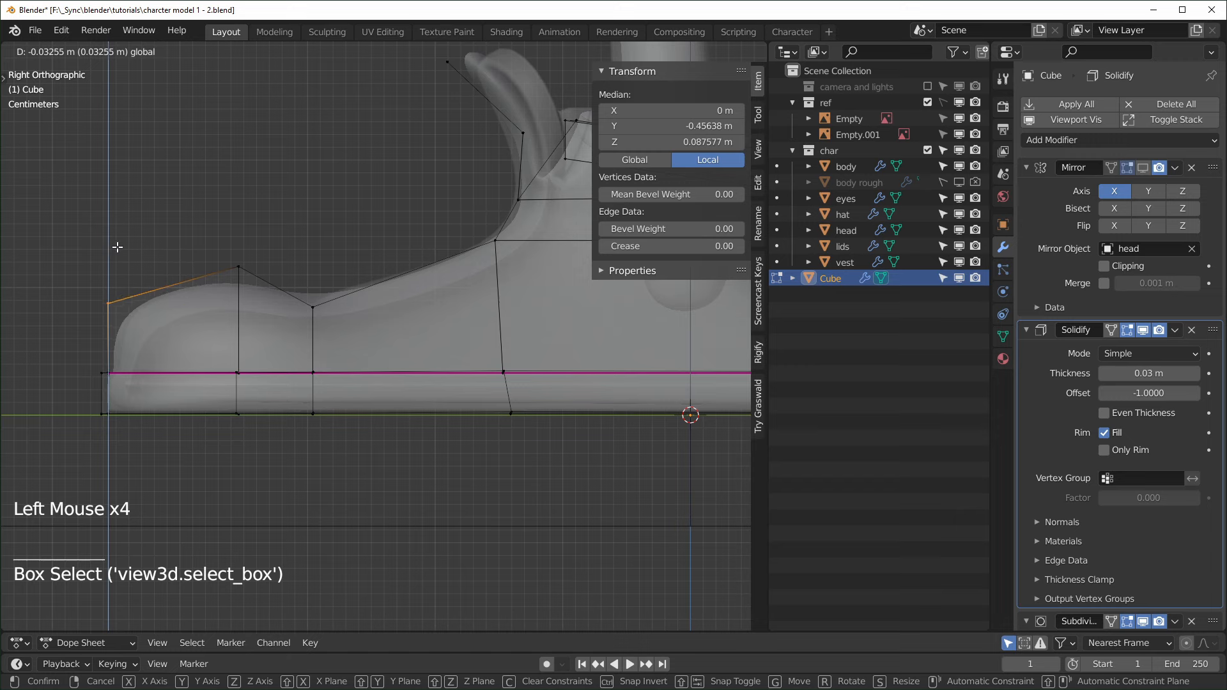
left_click(224, 230)
left_click(239, 266)
left_click_drag(240, 214, 238, 211)
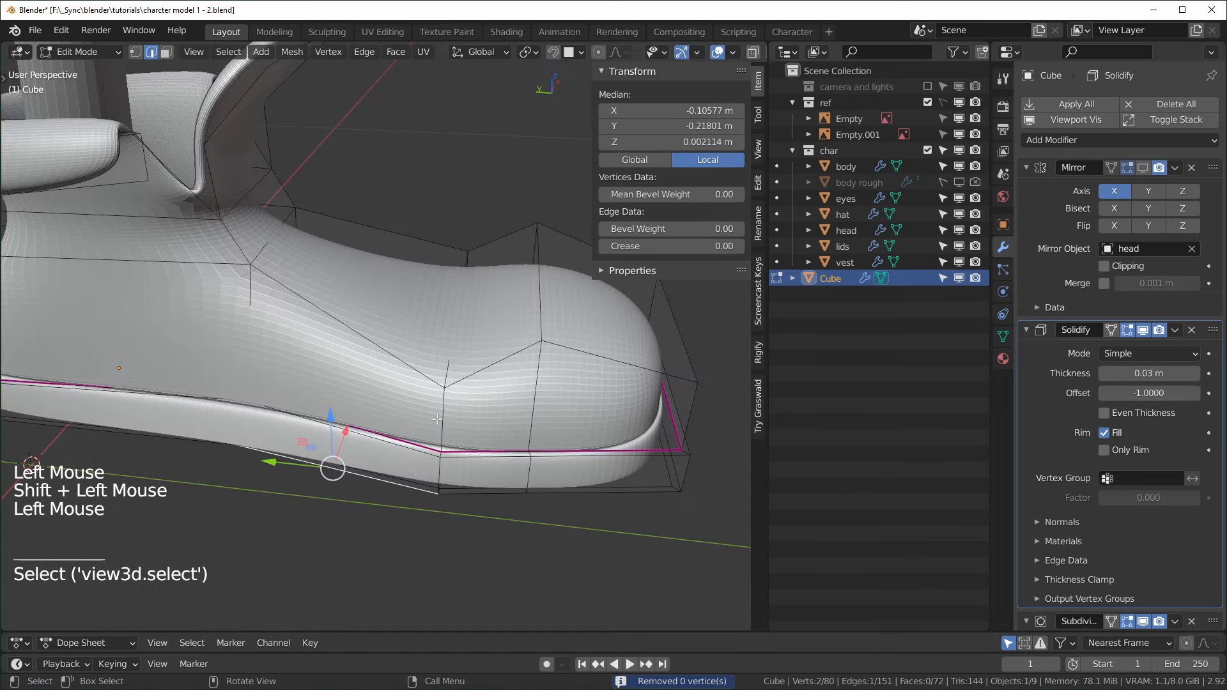
- Select the edges across the top and down both sides of the toe-cap seam and set their mean crease to 0.99
left_click(440, 417)
left_click(473, 372, "shift")
middle_click_drag(473, 372, 222, 321)
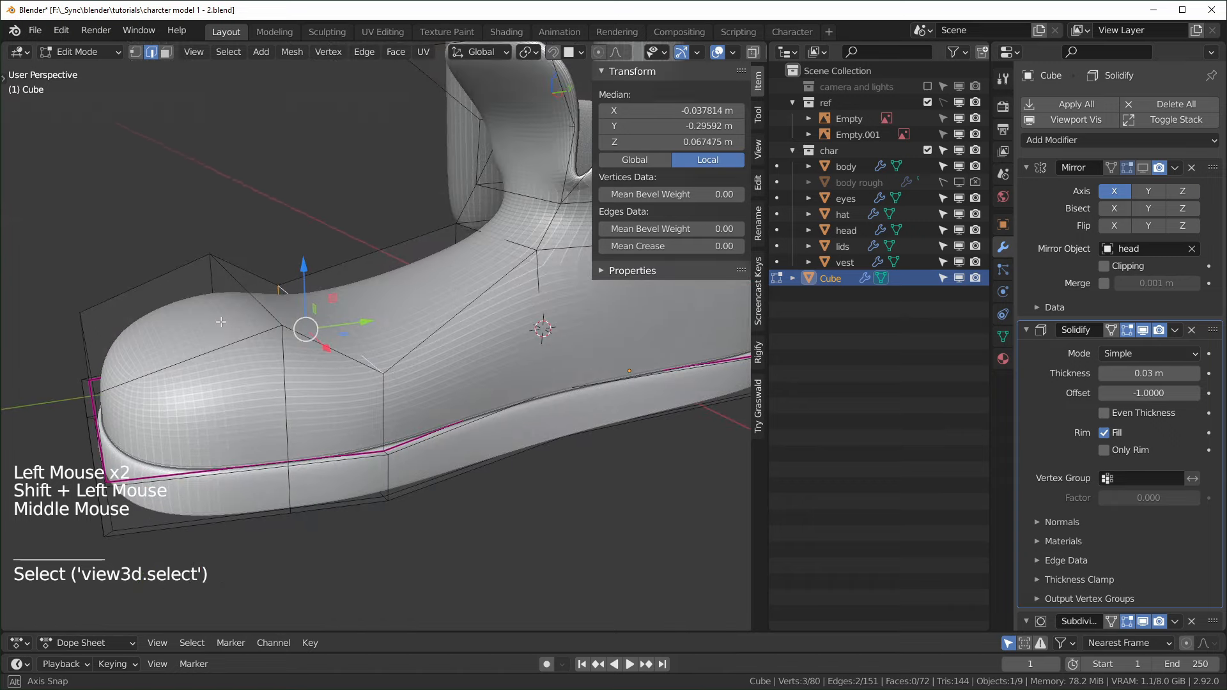
left_click(384, 413, "shift")
middle_click_drag(497, 487, 448, 473)
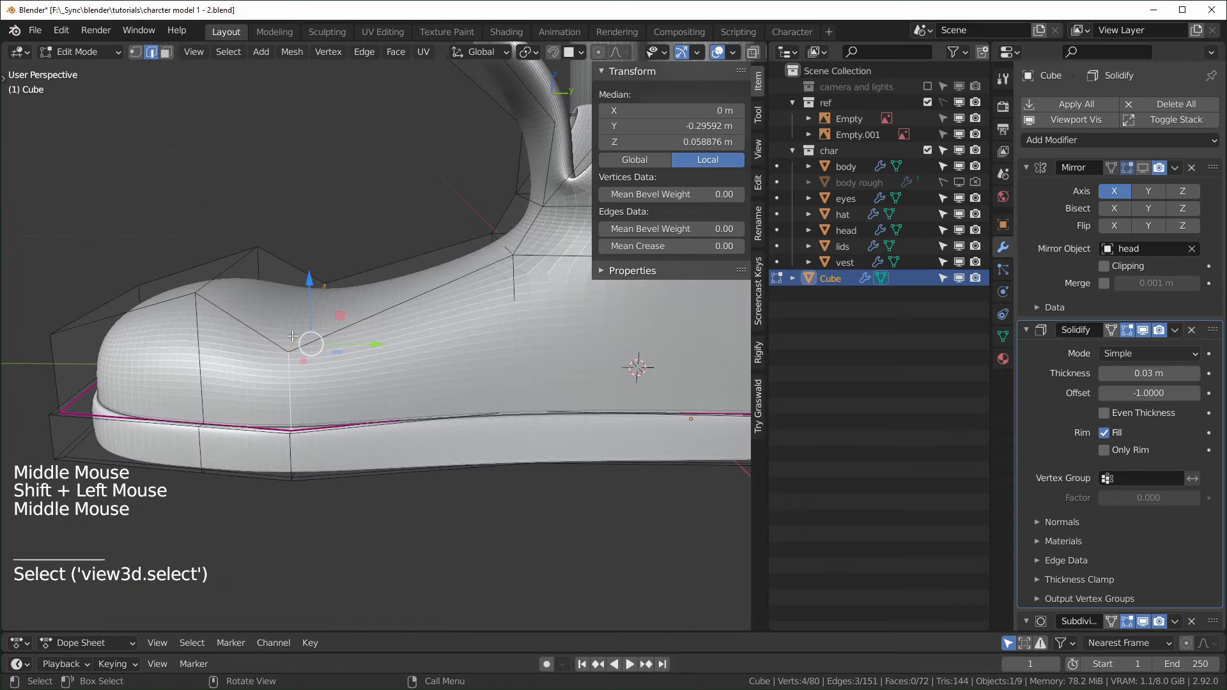
left_click_drag(665, 246, 728, 246)
middle_click_drag(358, 409, 356, 485)
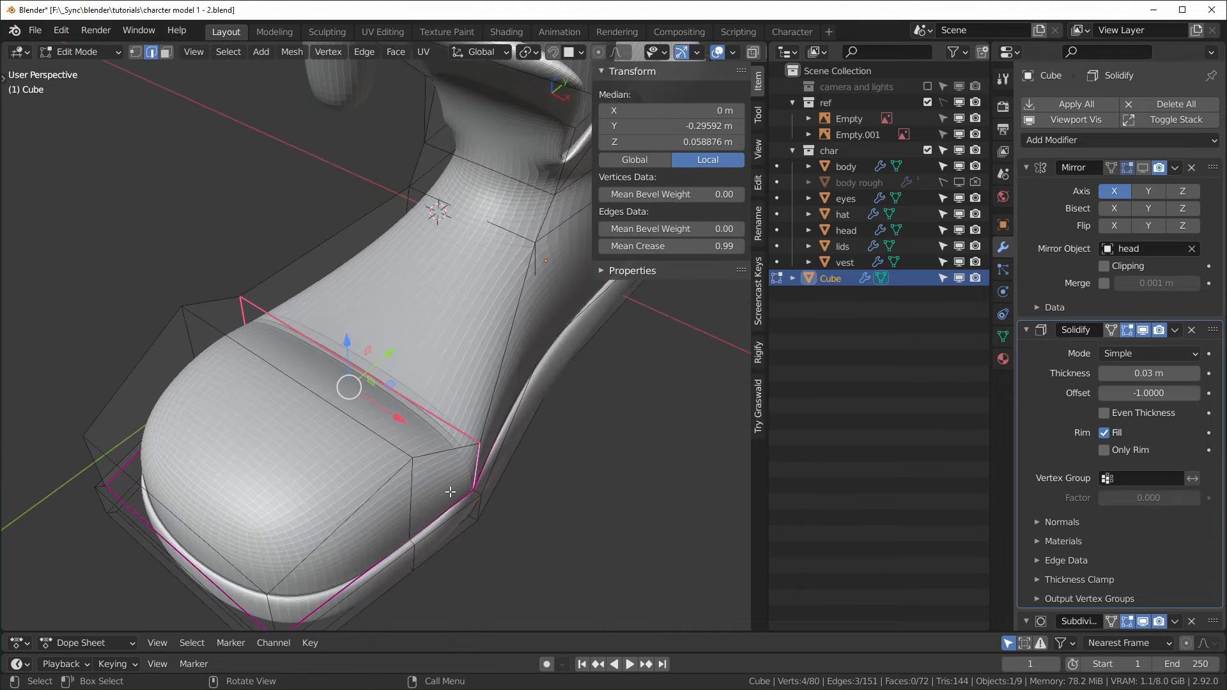
- In the top view, add a loop cut across the toe cap and slide it close in front of the creased seam
key("KP_7")
key("ctrl+r")
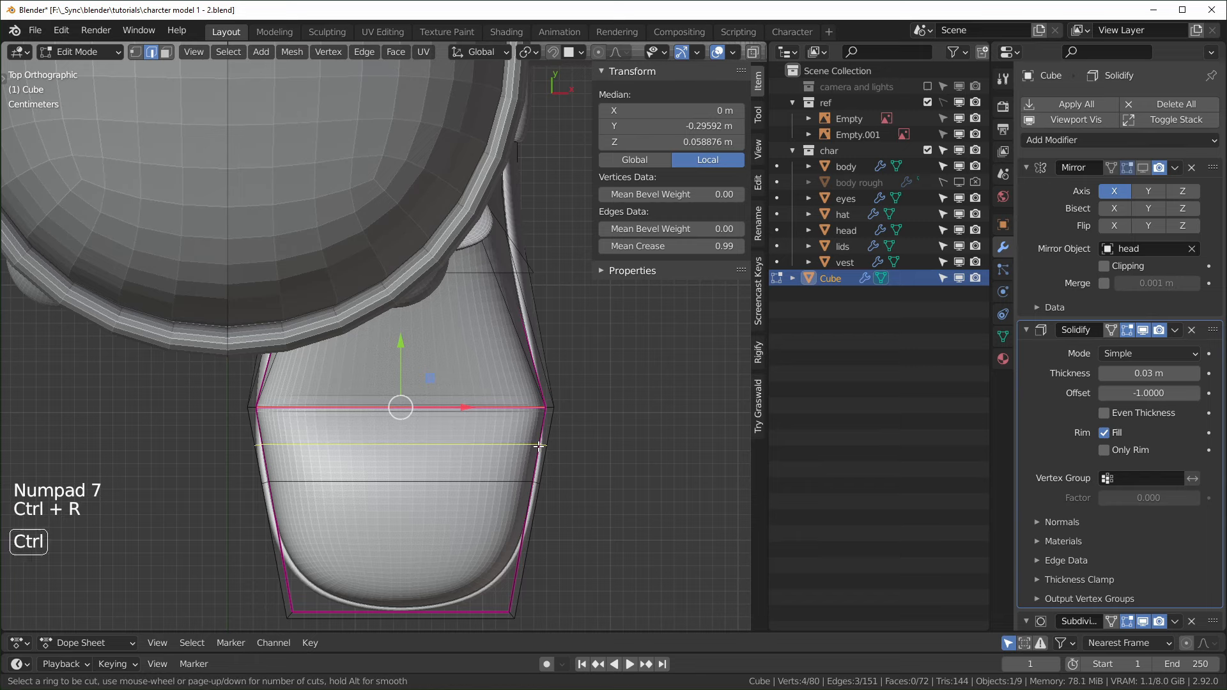
left_click(540, 446)
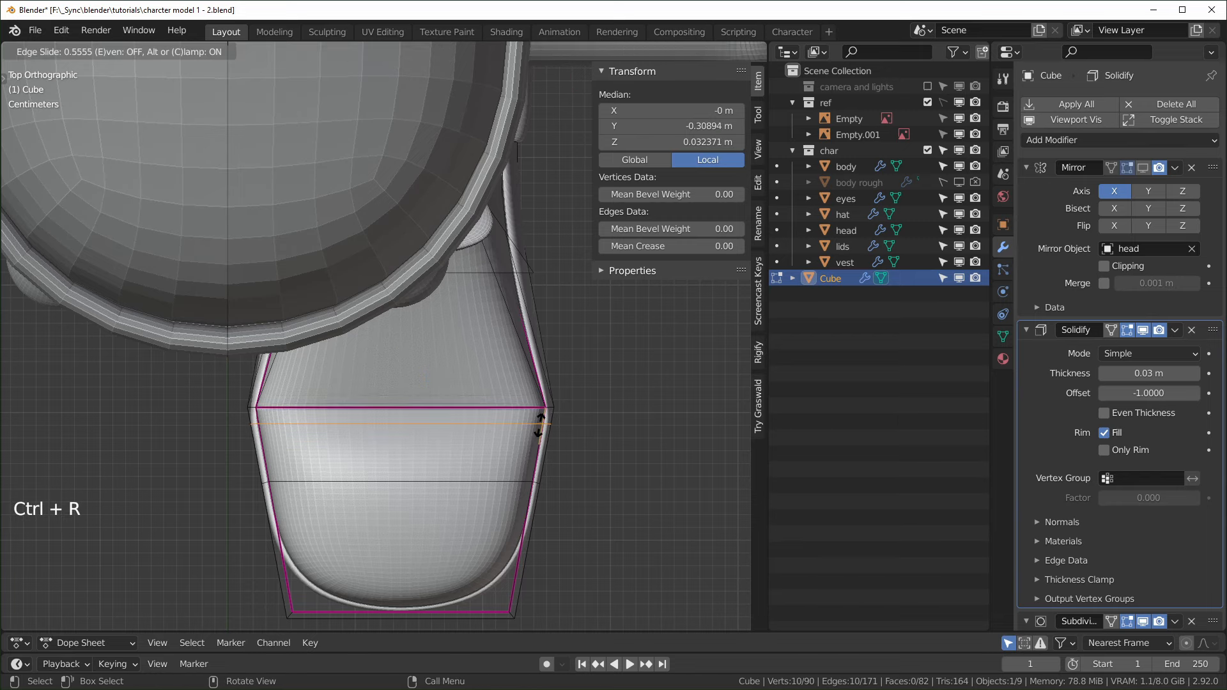
left_click(540, 427)
middle_click_drag(540, 427, 436, 443)
- Select the edge loop at the creased toe-cap seam and narrow it along X in two successive scalings
left_click(408, 454)
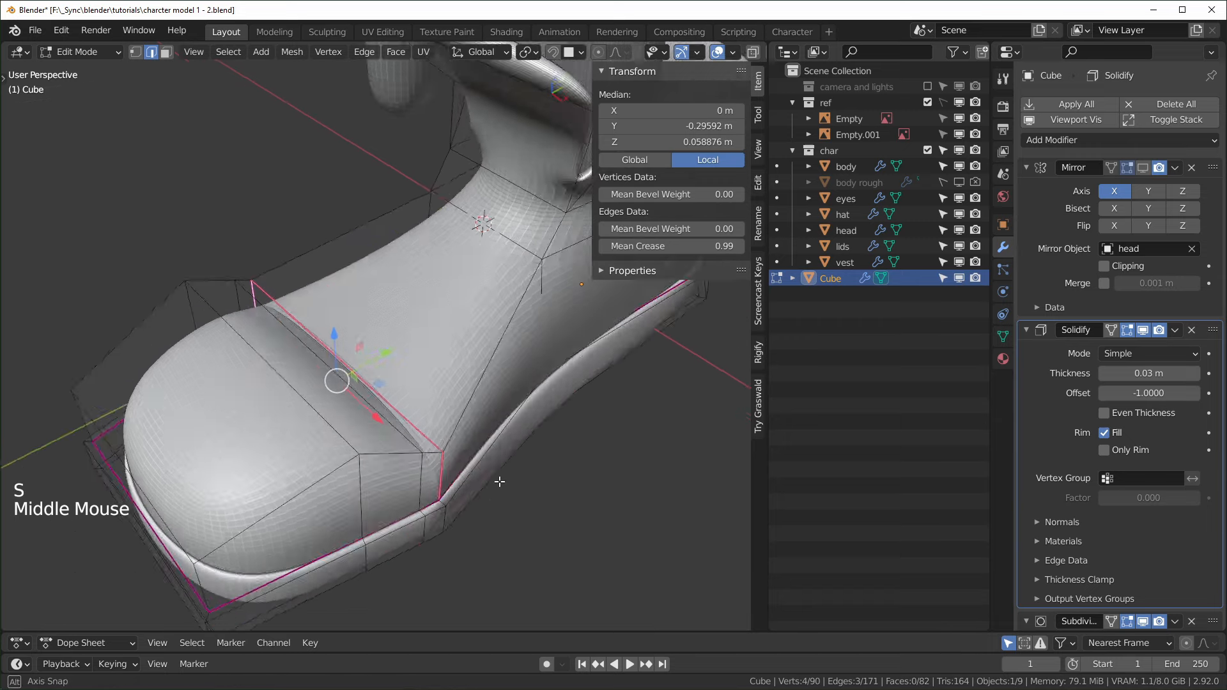
middle_click_drag(499, 482, 431, 458)
left_click(413, 457, "alt")
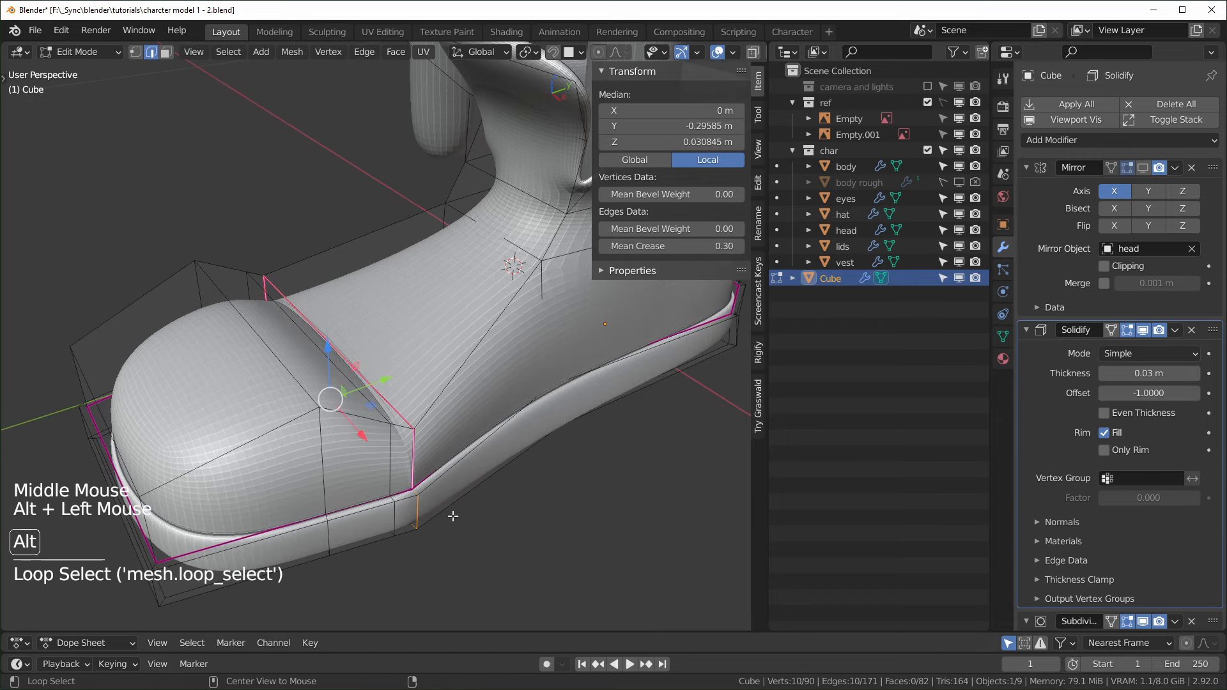
middle_click_drag(453, 515, 510, 555)
key("s")
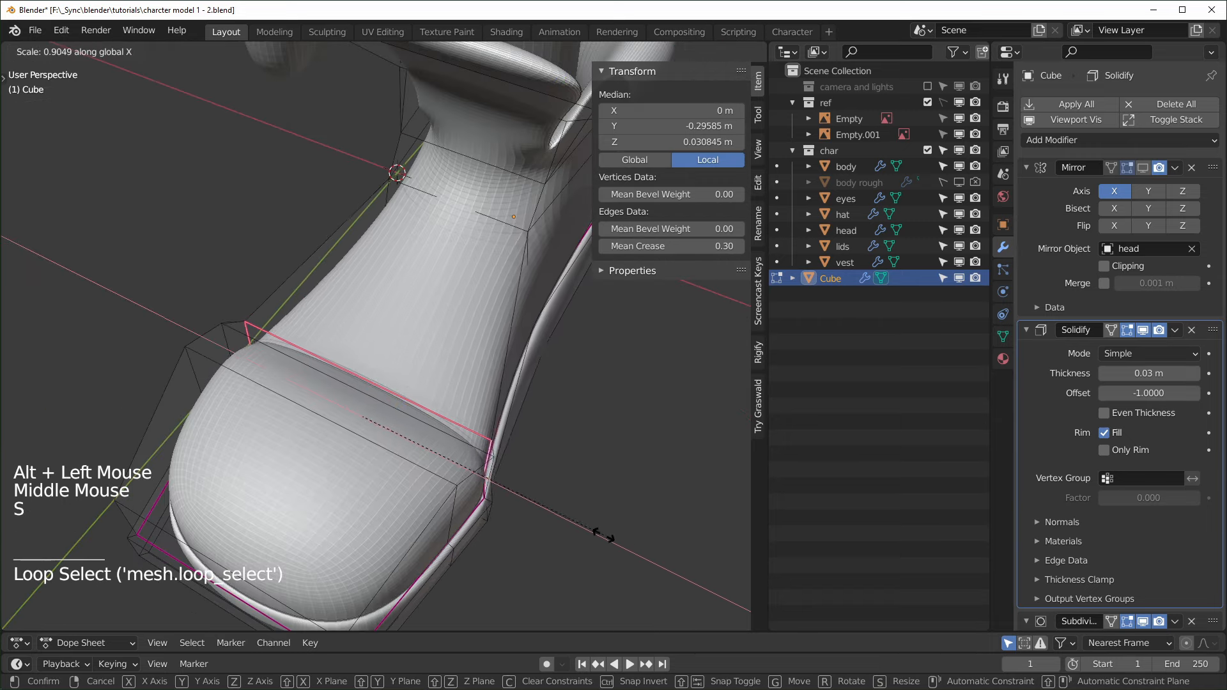
left_click(597, 533)
middle_click_drag(597, 533, 617, 566)
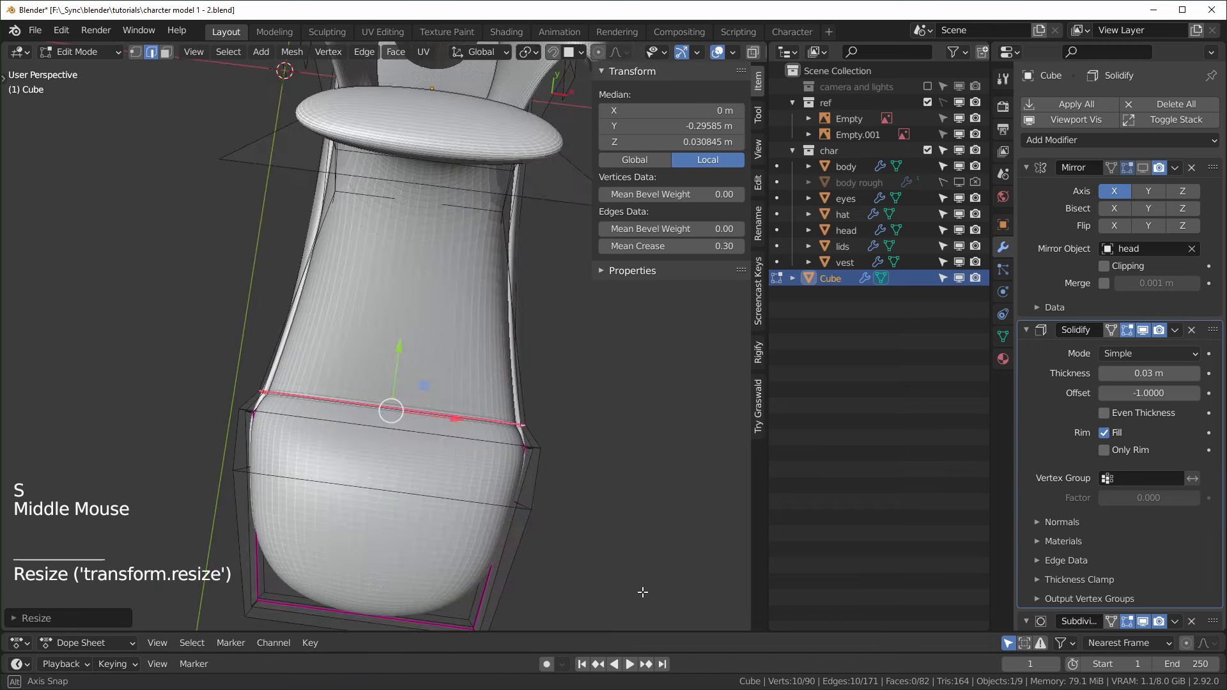
key("s")
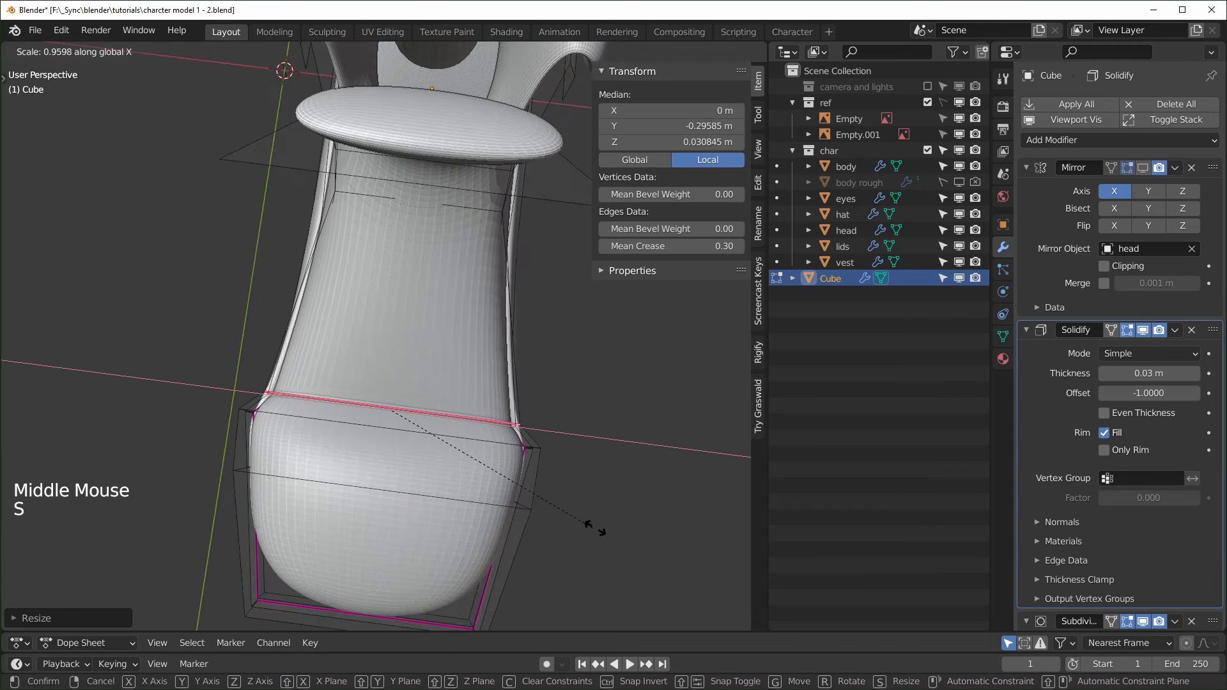
left_click(582, 528)
- Select the loop just in front of the creased seam, edge-slide it toward the toe tip and scale it along X
left_click(524, 453, "alt")
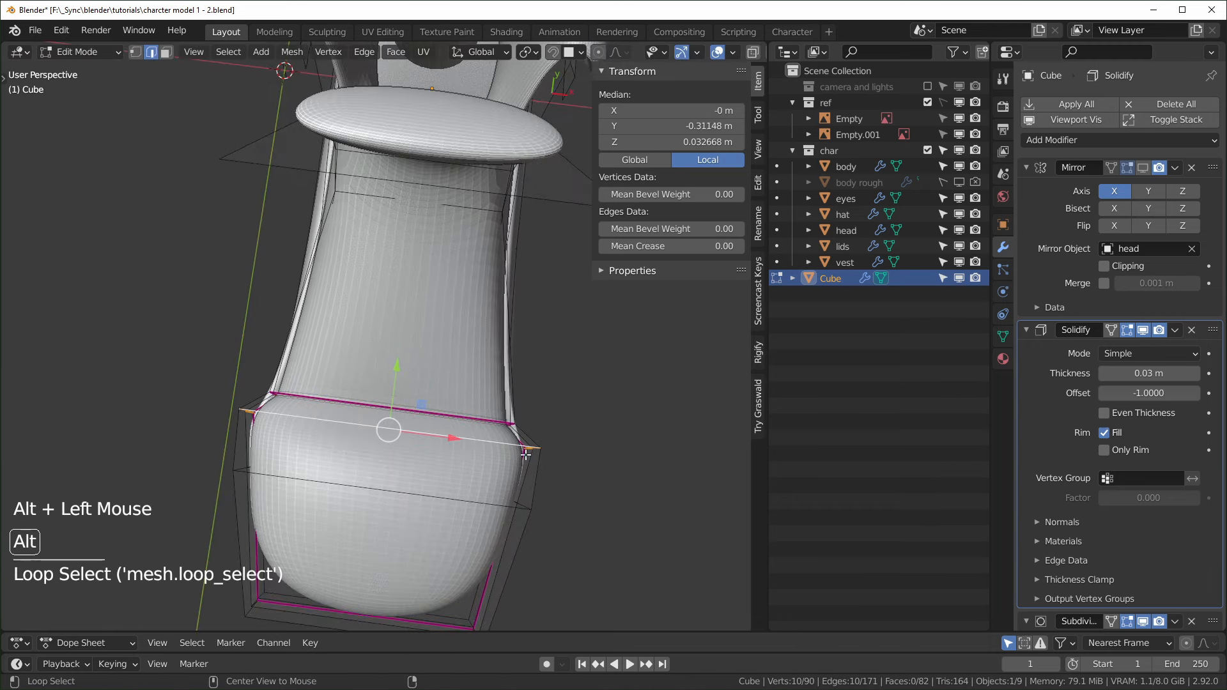
key("s")
key("x")
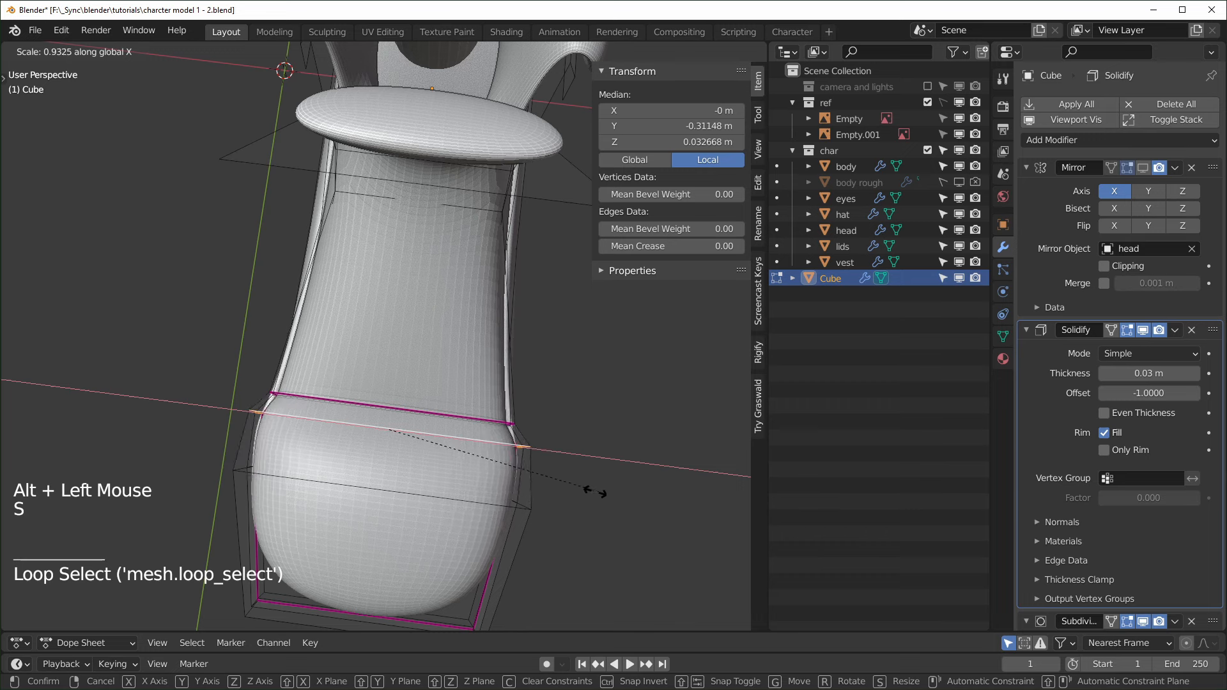
right_click(592, 490)
key("g")
key("g")
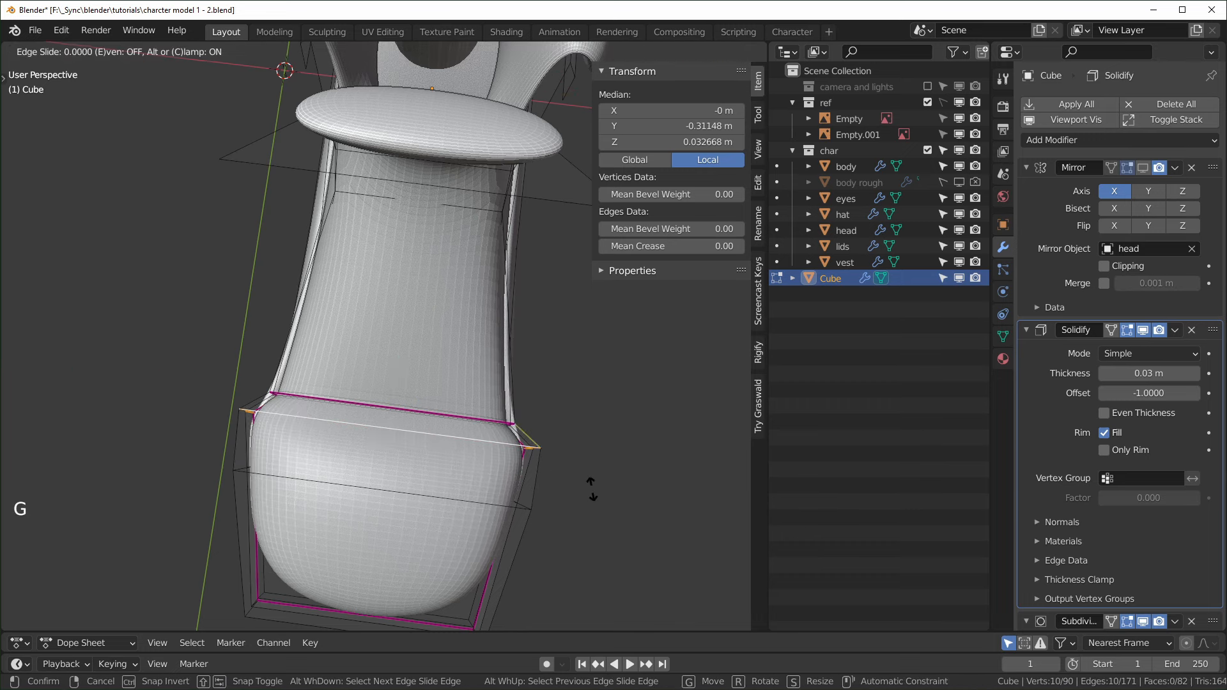
left_click(591, 503)
key("s")
key("x")
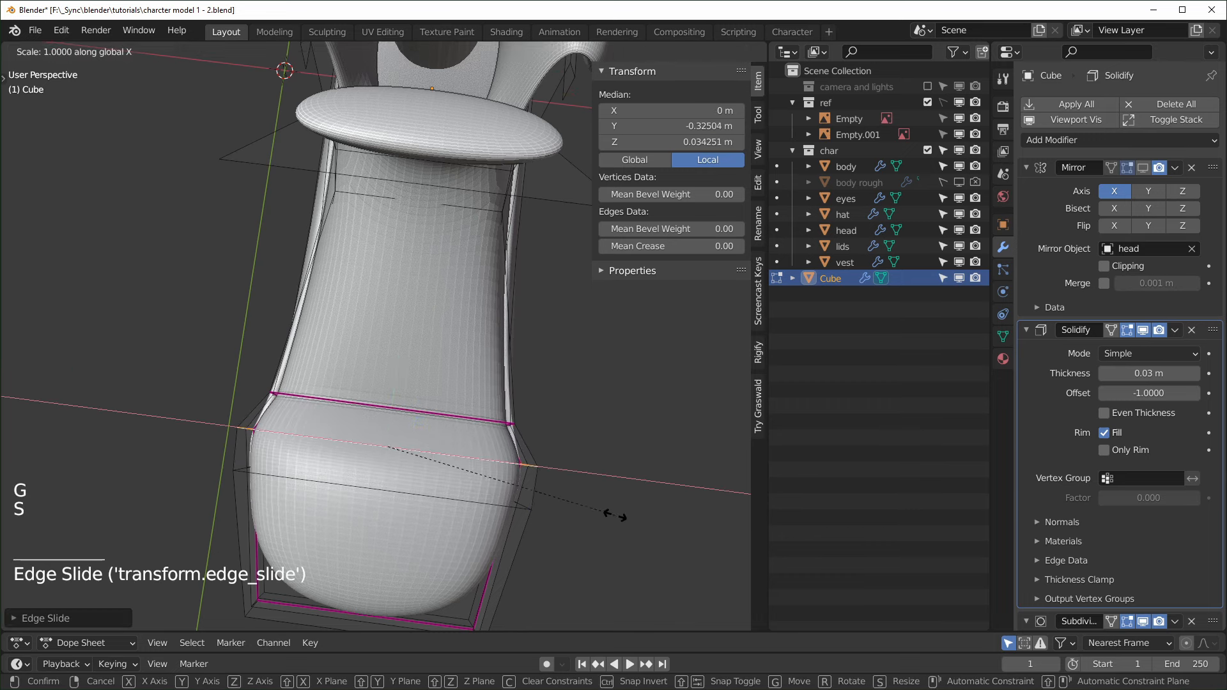
- Rescale the edge loop around the middle of the toe cap and return to Object Mode
left_click(432, 536, "alt")
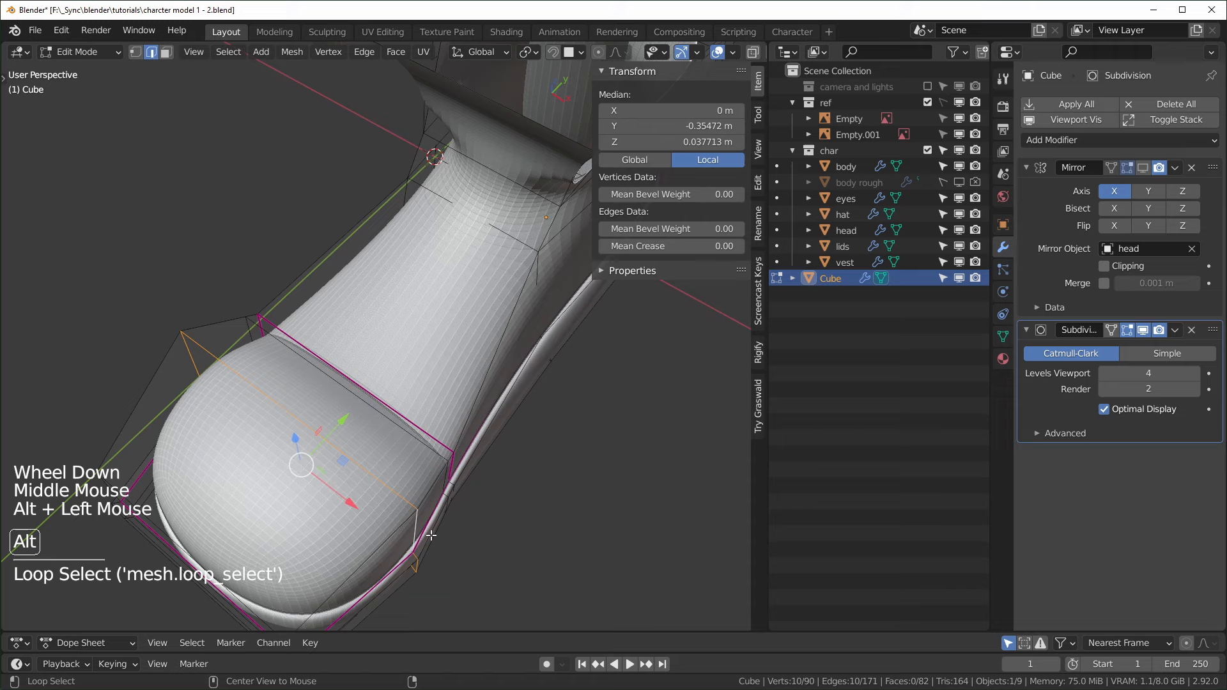
key("s")
left_click(574, 585)
middle_click_drag(574, 585, 416, 409)
left_click(411, 497)
scroll(411, 497, "down", 3)
key("Tab")
scroll(409, 496, "down", 1)
scroll(409, 496, "up", 1)
scroll(332, 417, "up", 3)
middle_click_drag(332, 417, 371, 409)
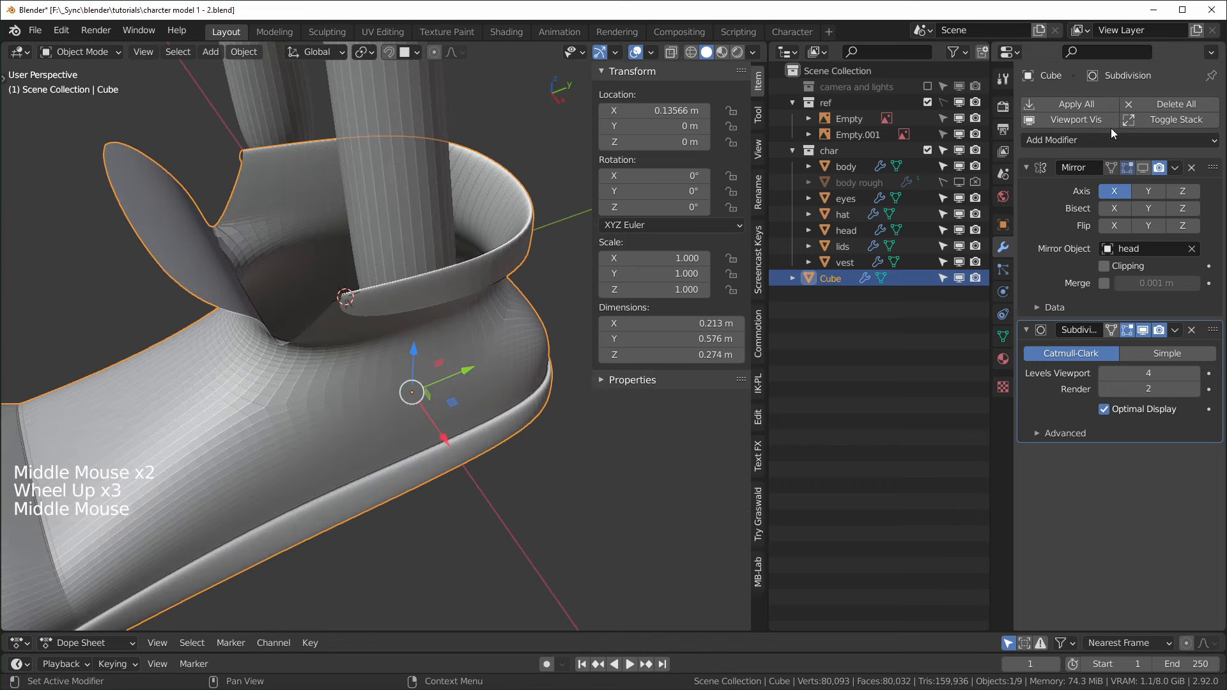
- Add a Solidify modifier to the shoe and reorder it to sit between Mirror and Subdivision
left_click(1112, 140)
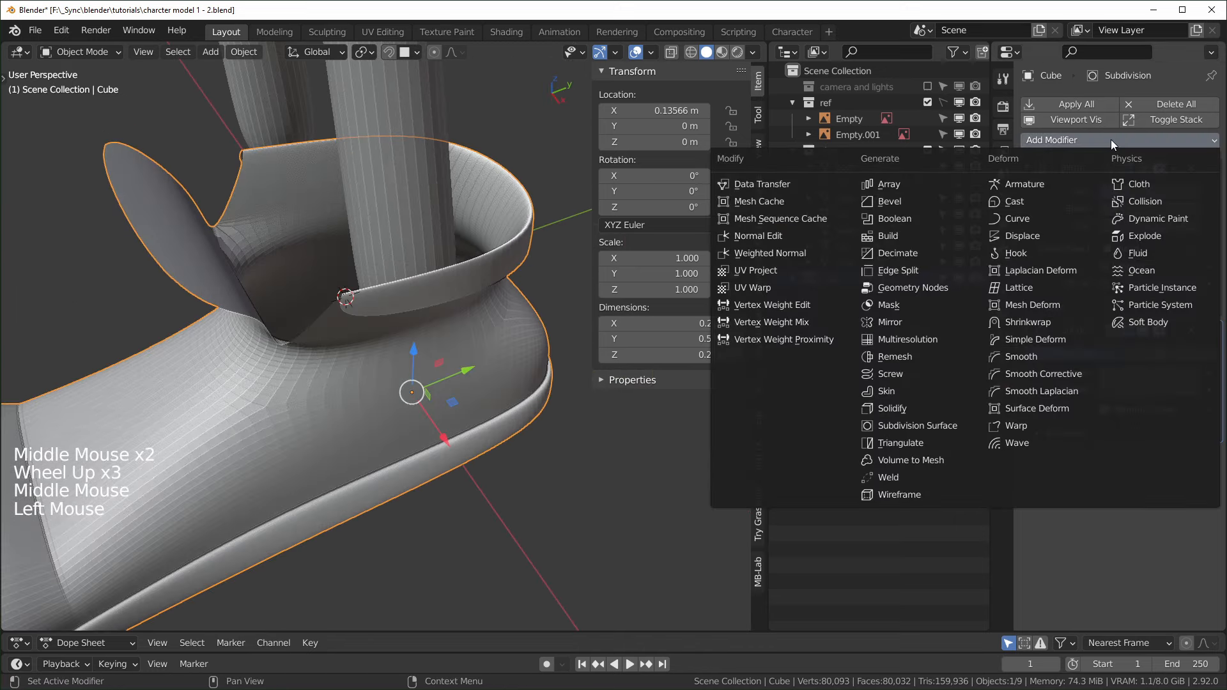
left_click(906, 407)
scroll(390, 481, "down", 4)
middle_click_drag(390, 480, 362, 424)
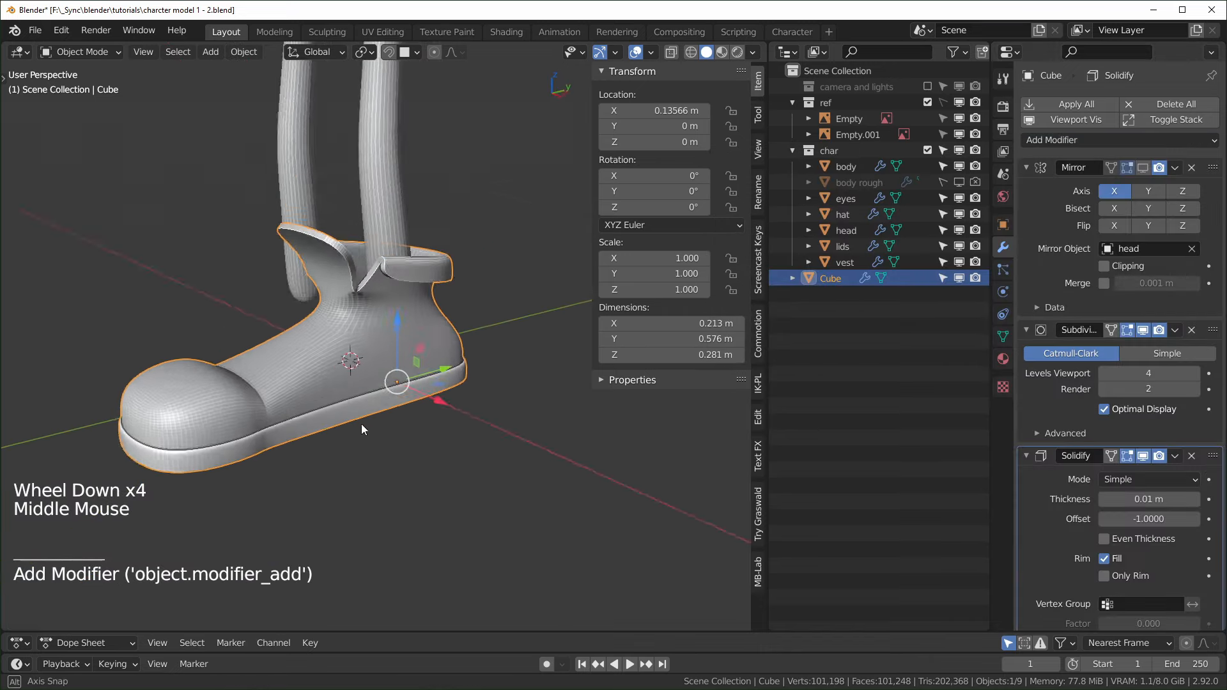
scroll(362, 424, "up", 2)
left_click_drag(1213, 455, 1202, 340)
mouse_move(436, 409)
middle_mouse_down()
mouse_move(424, 449)
mouse_move(447, 415)
middle_mouse_up()
scroll(448, 415, "up", 1)
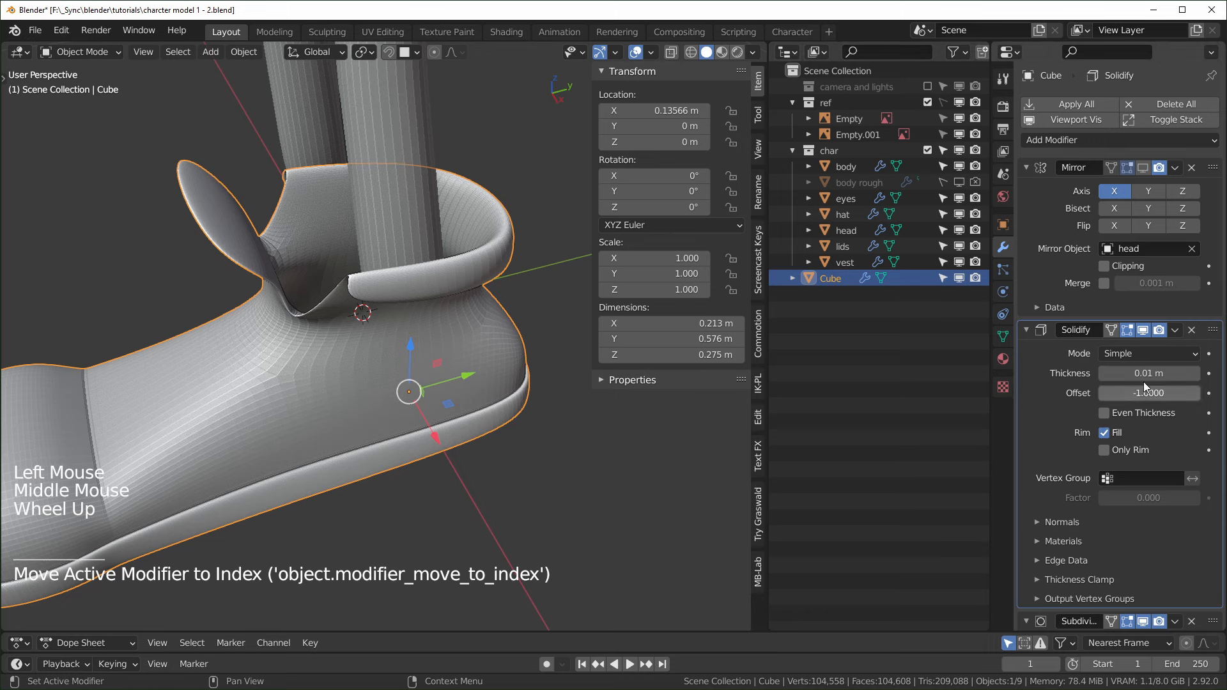
- Set the Solidify thickness to 0.03 m, deselect the shoe and save the file
left_click_drag(1146, 374, 1148, 373)
key("BackSpace")
type(".0")
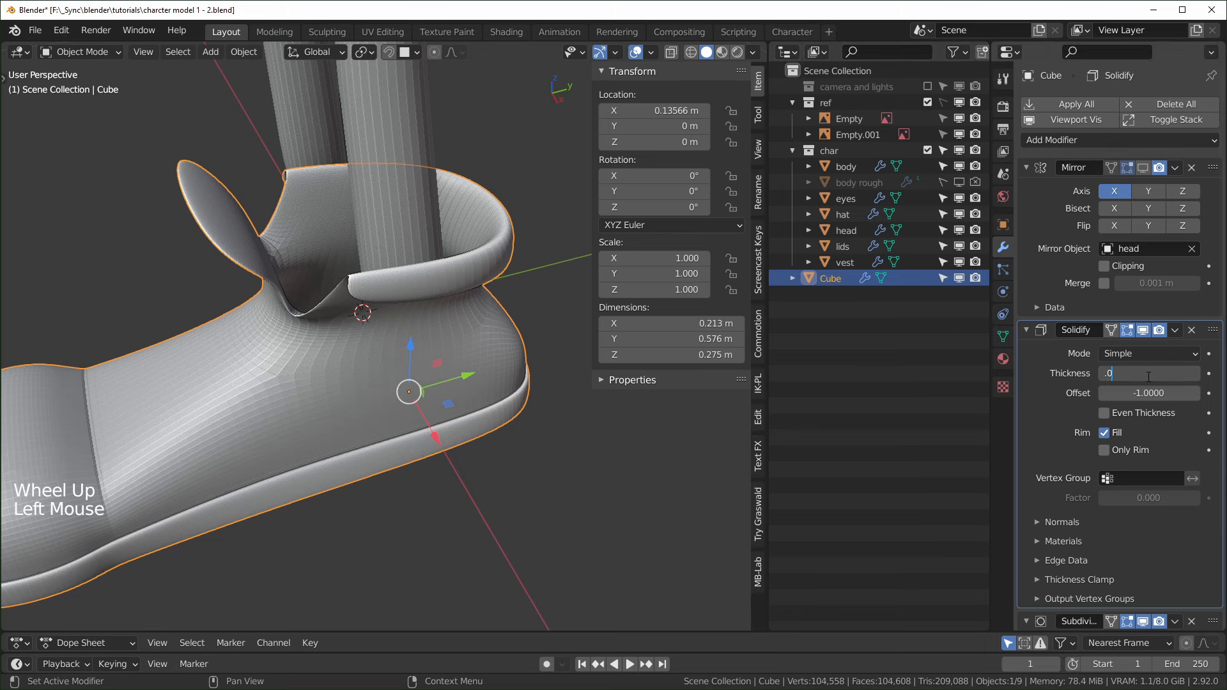
type("3")
key("Return")
left_click(571, 531)
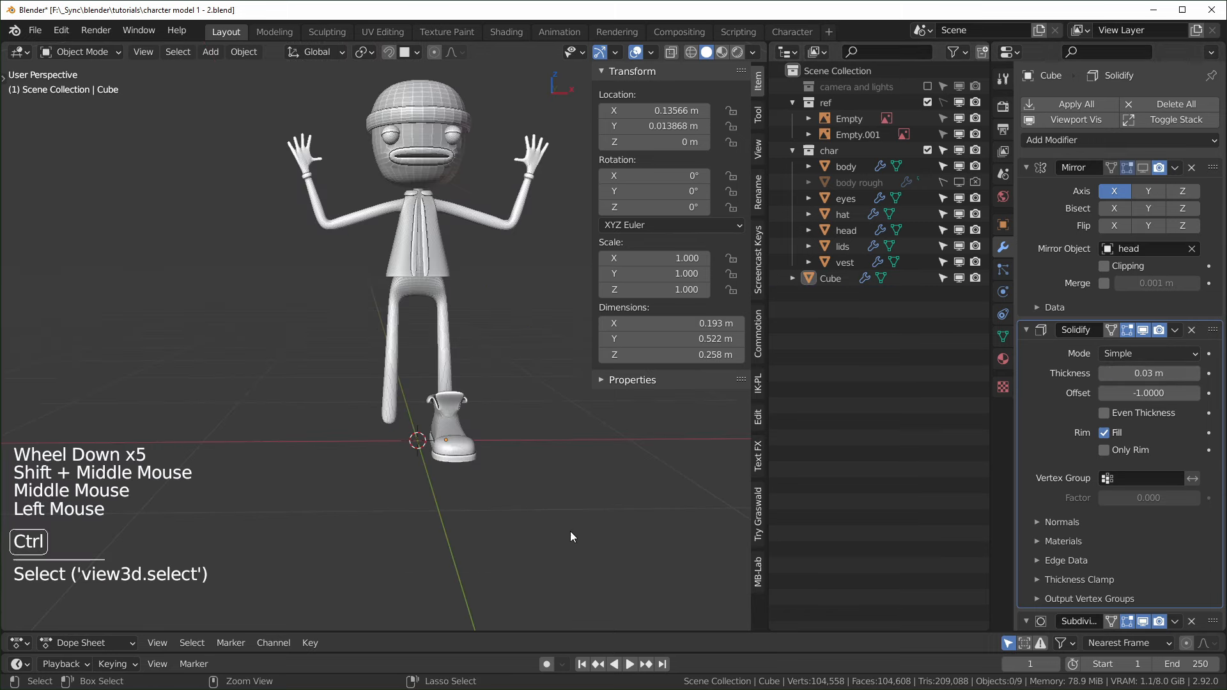
key("ctrl+s")
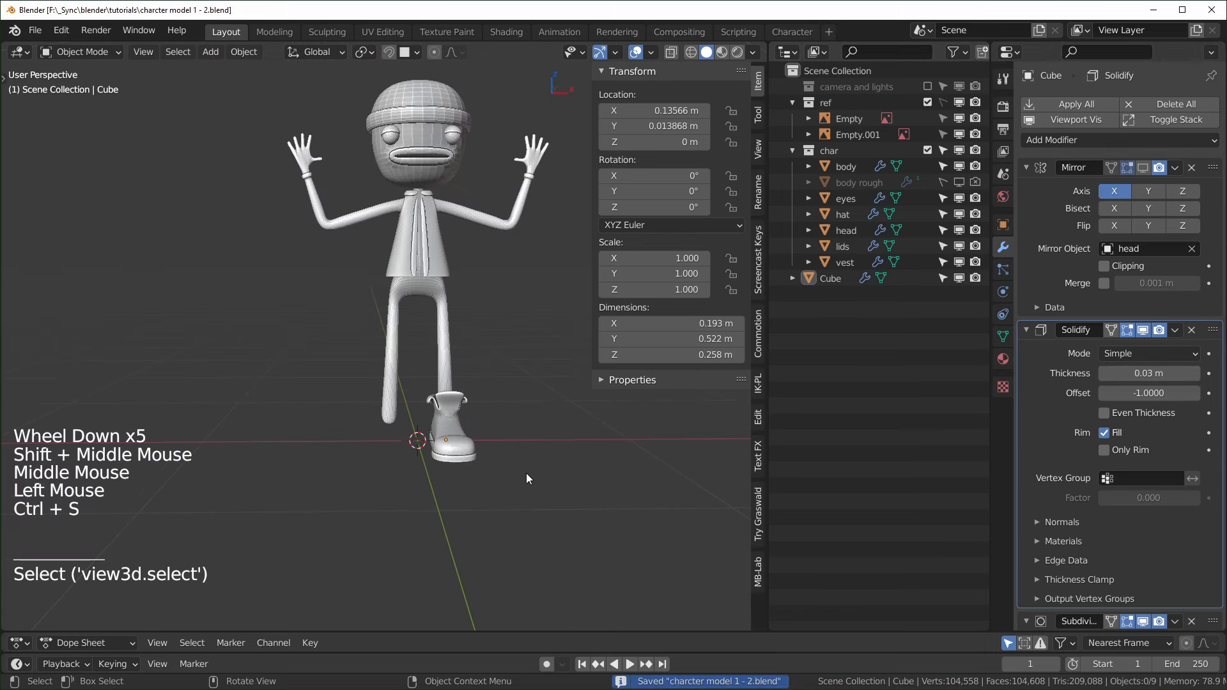
- Select the shoe and enable its Mirror modifier's viewport display to show the second shoe
middle_click_drag(527, 478, 482, 446, "shift")
scroll(489, 513, "up", 3)
left_click(415, 460)
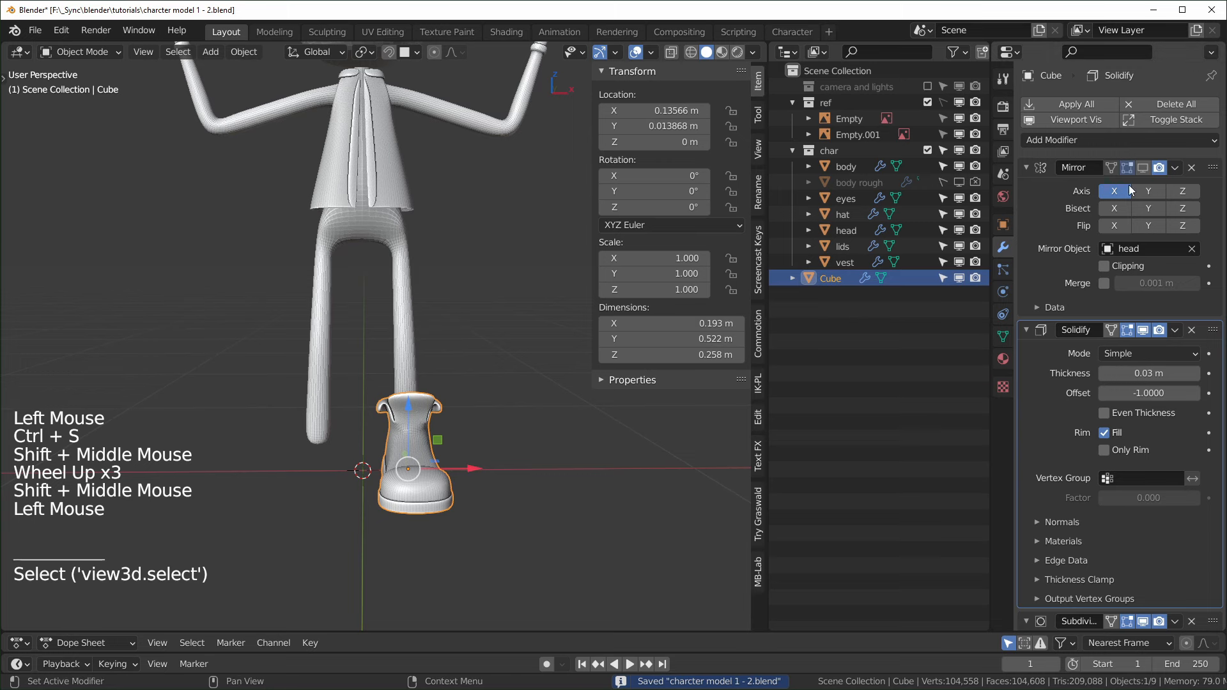
left_click(1143, 170)
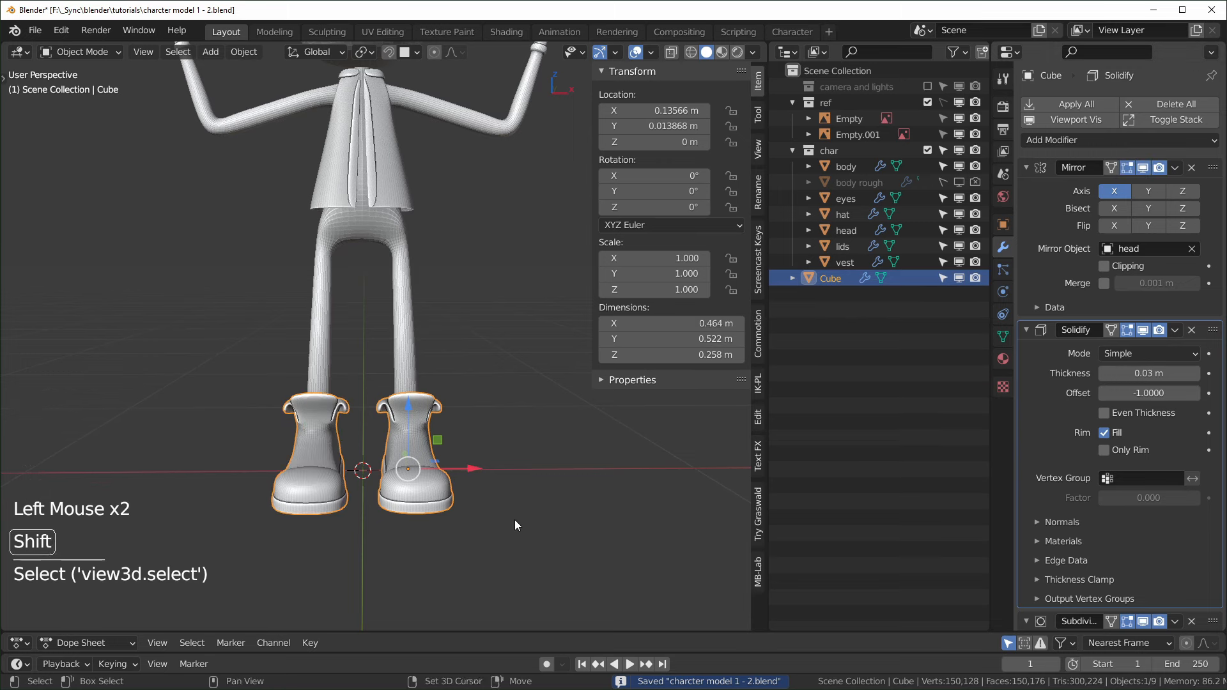
- Rotate the shoe about 12.3° around Z so the toes of the pair point outward
middle_click_drag(515, 519, 509, 521, "shift")
middle_click_drag(510, 522, 464, 421)
key("r")
left_click(570, 505)
scroll(487, 511, "up", 4)
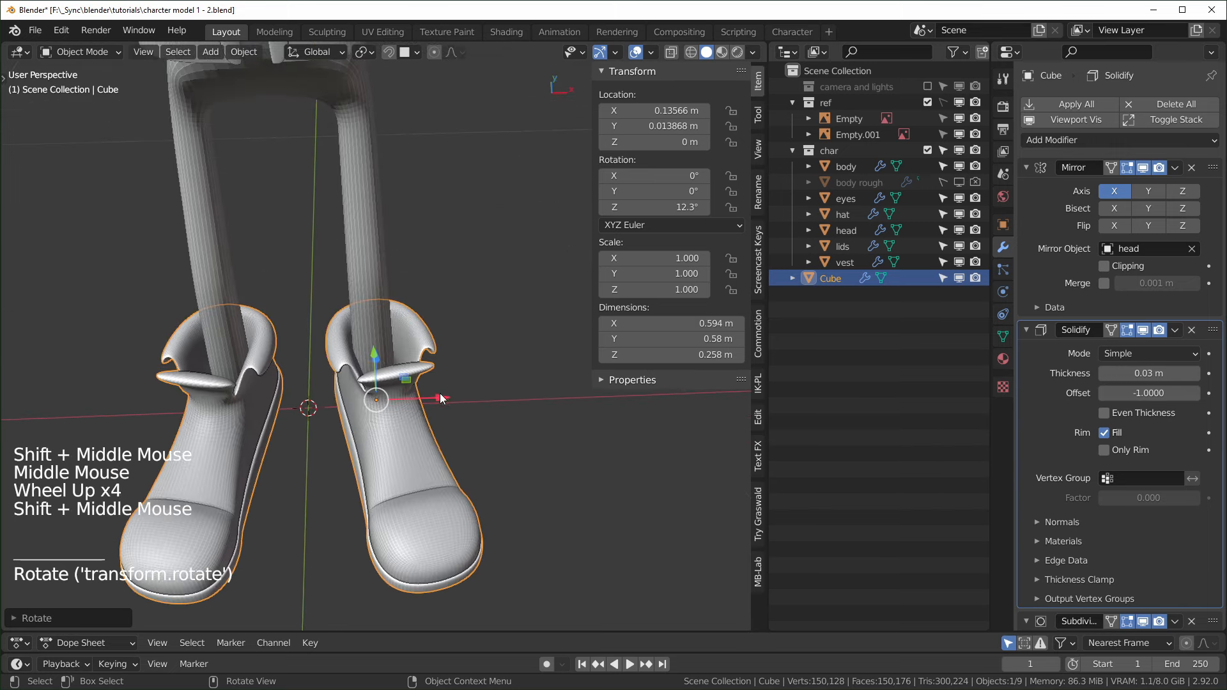
- Move the shoe under the leg to about X 0.128 m and Y 0.018 m, and save the file
left_click_drag(440, 397, 430, 398)
middle_click_drag(409, 409, 276, 436)
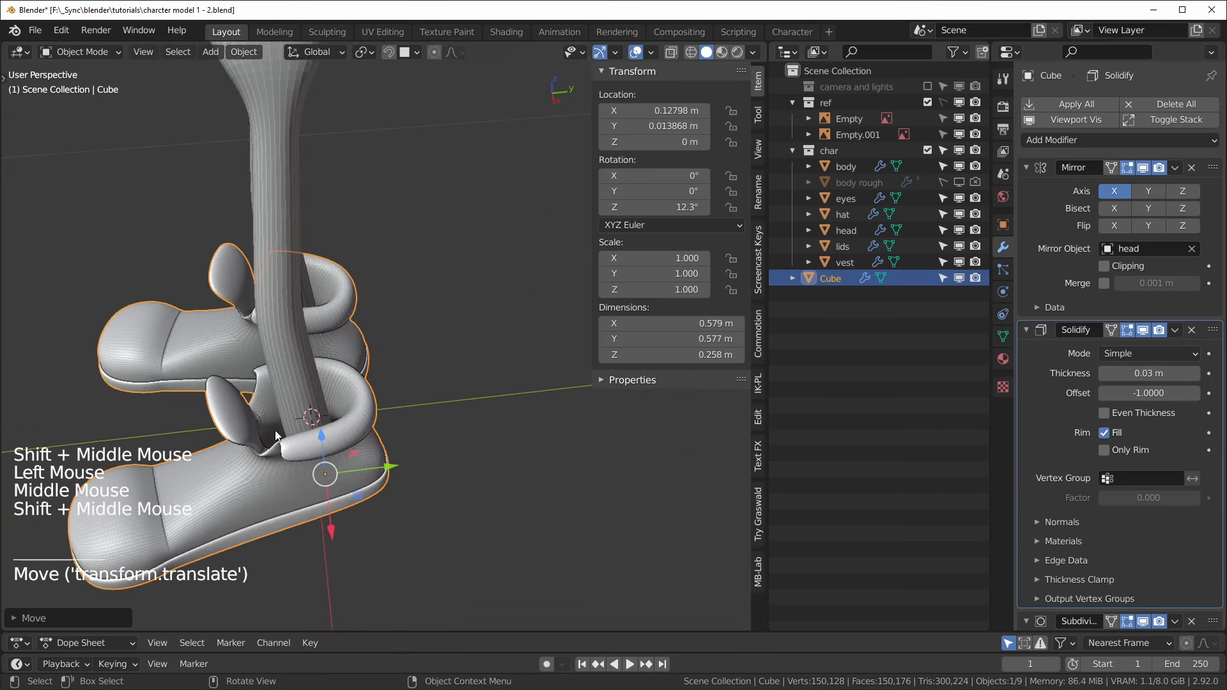
left_click_drag(380, 471, 384, 468)
middle_click_drag(383, 468, 481, 554)
scroll(345, 521, "down", 5)
key("ctrl+s")
scroll(446, 501, "down", 3)
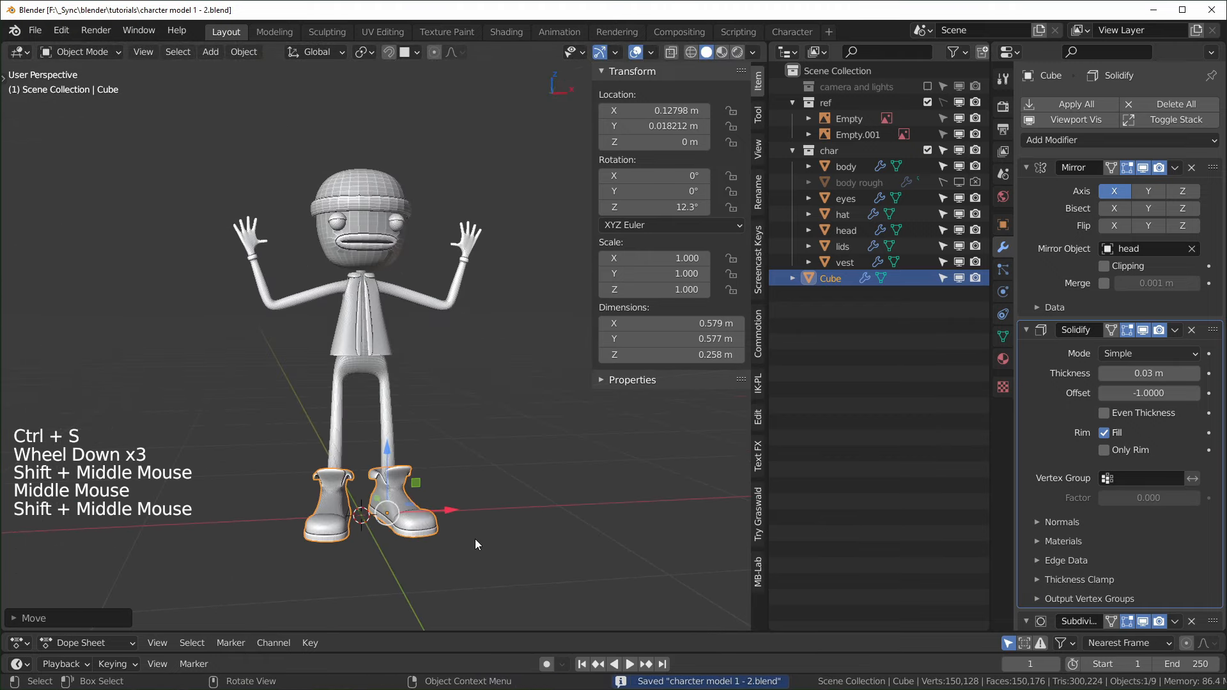
key("ctrl+s")
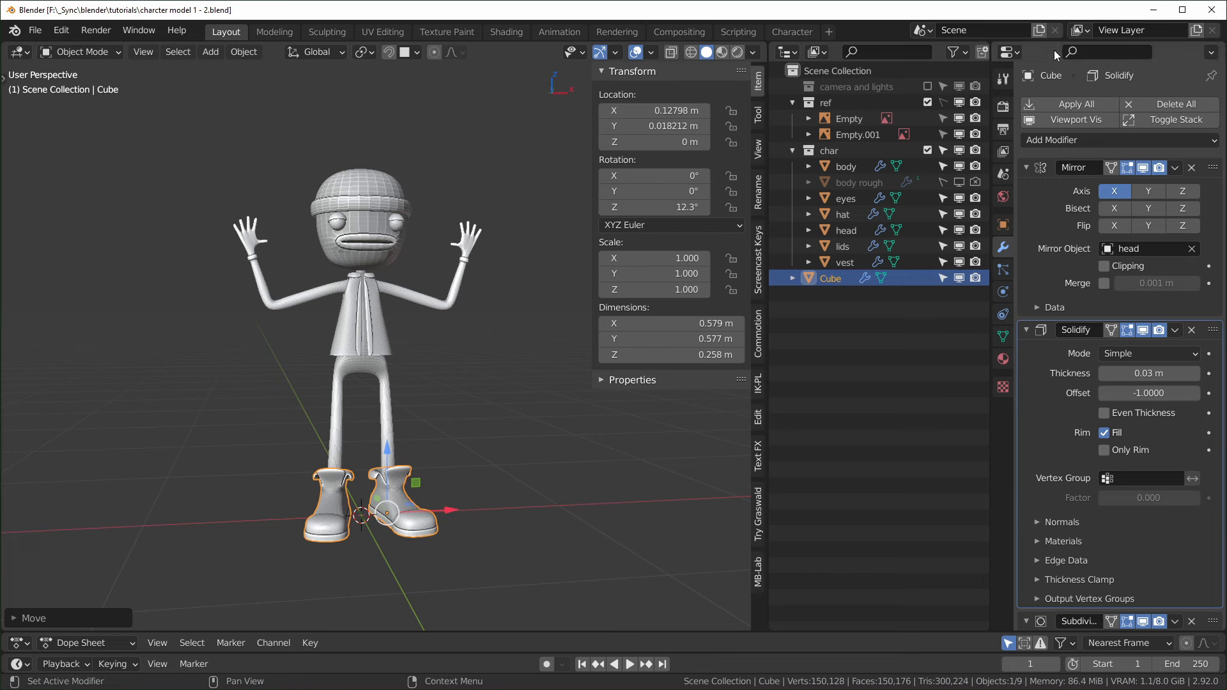
- Split the Properties editor in two, switch the upper area to the UV Editor and enlarge that area
left_click_drag(992, 40, 1081, 223)
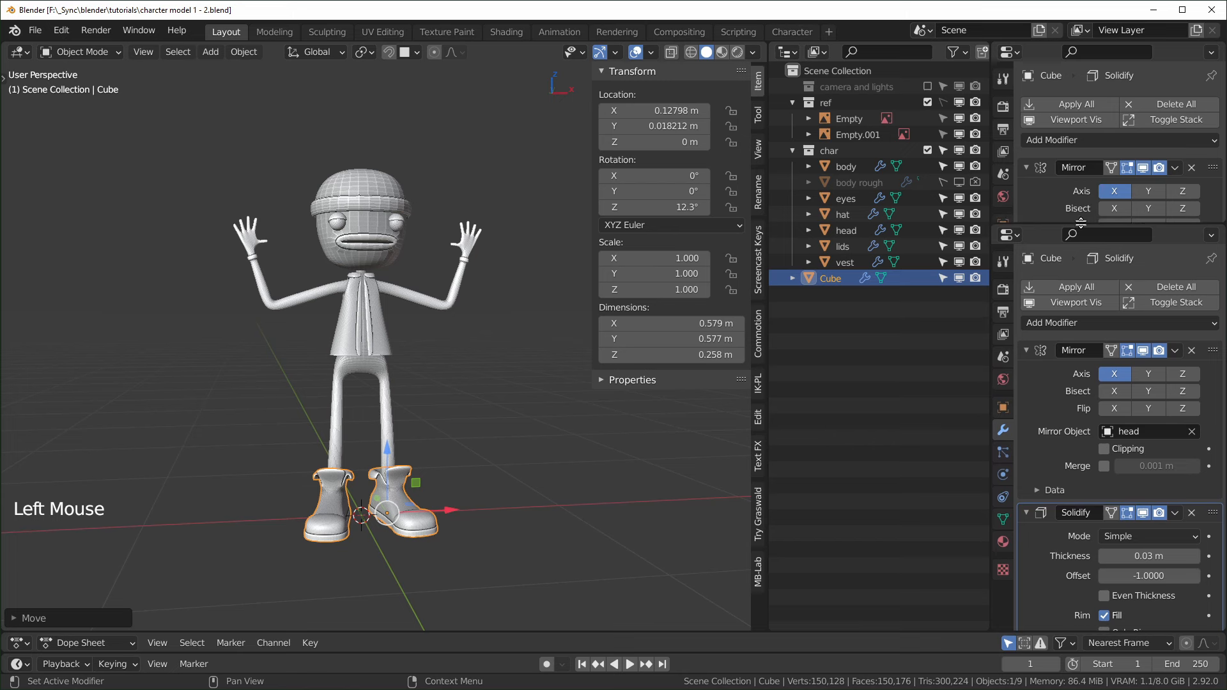
left_click(1009, 52)
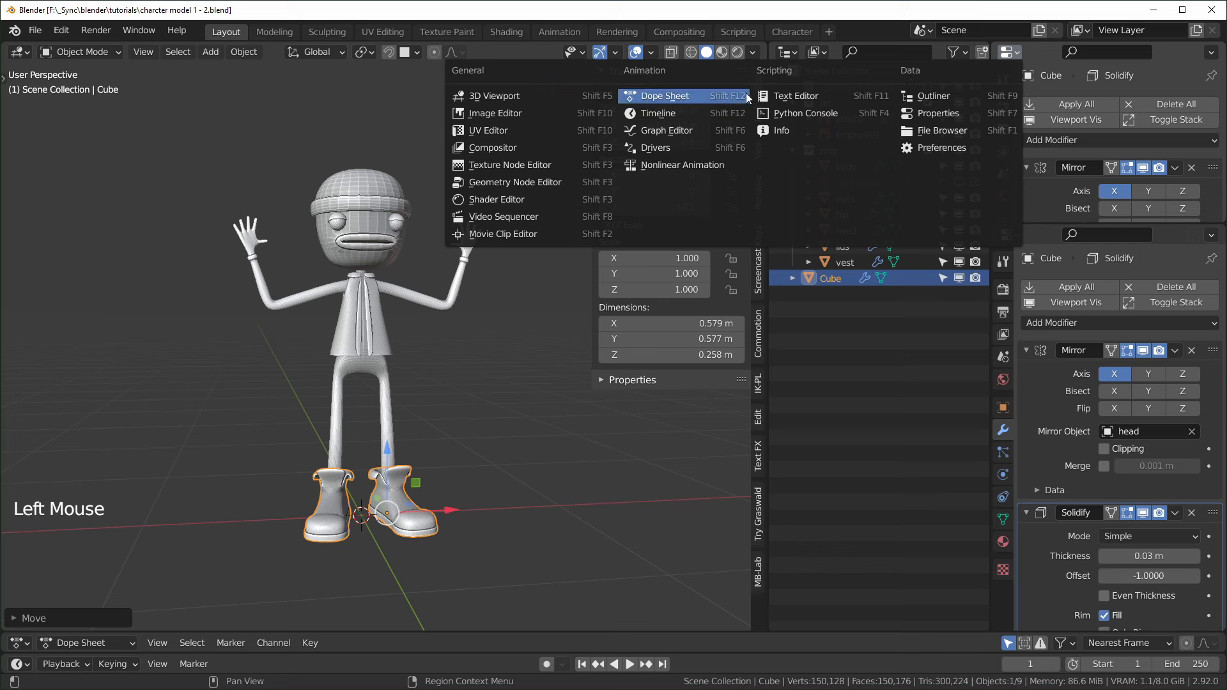
left_click(521, 131)
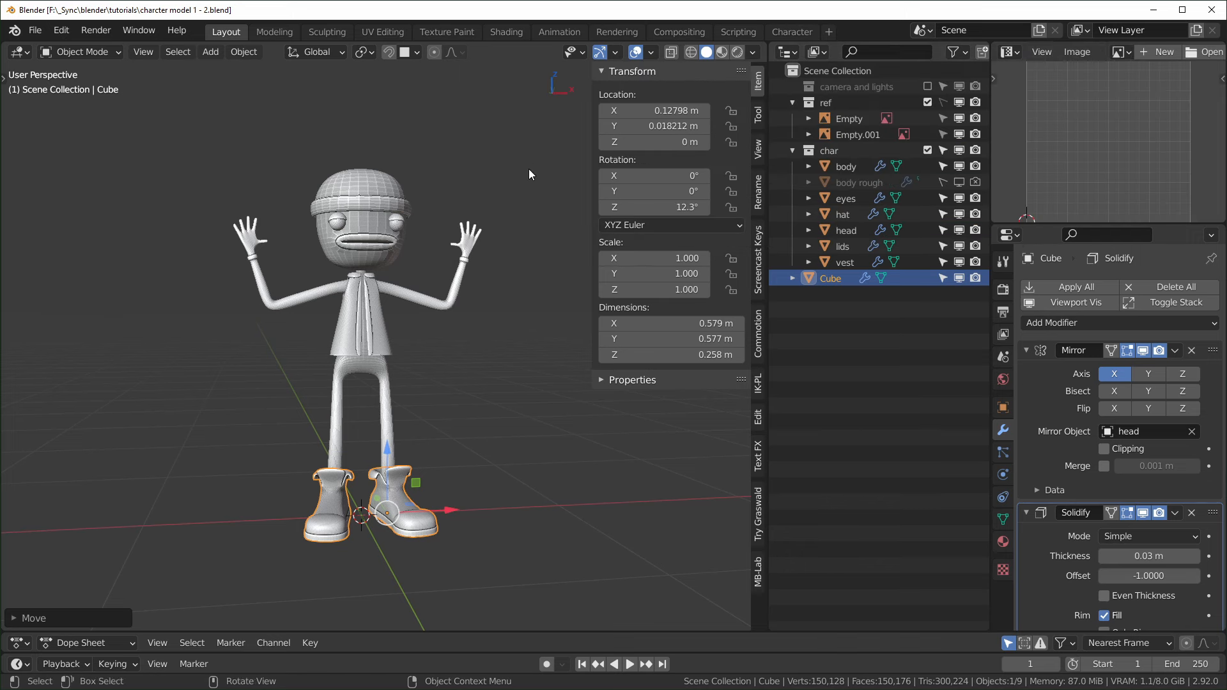
left_click_drag(1082, 221, 1091, 281)
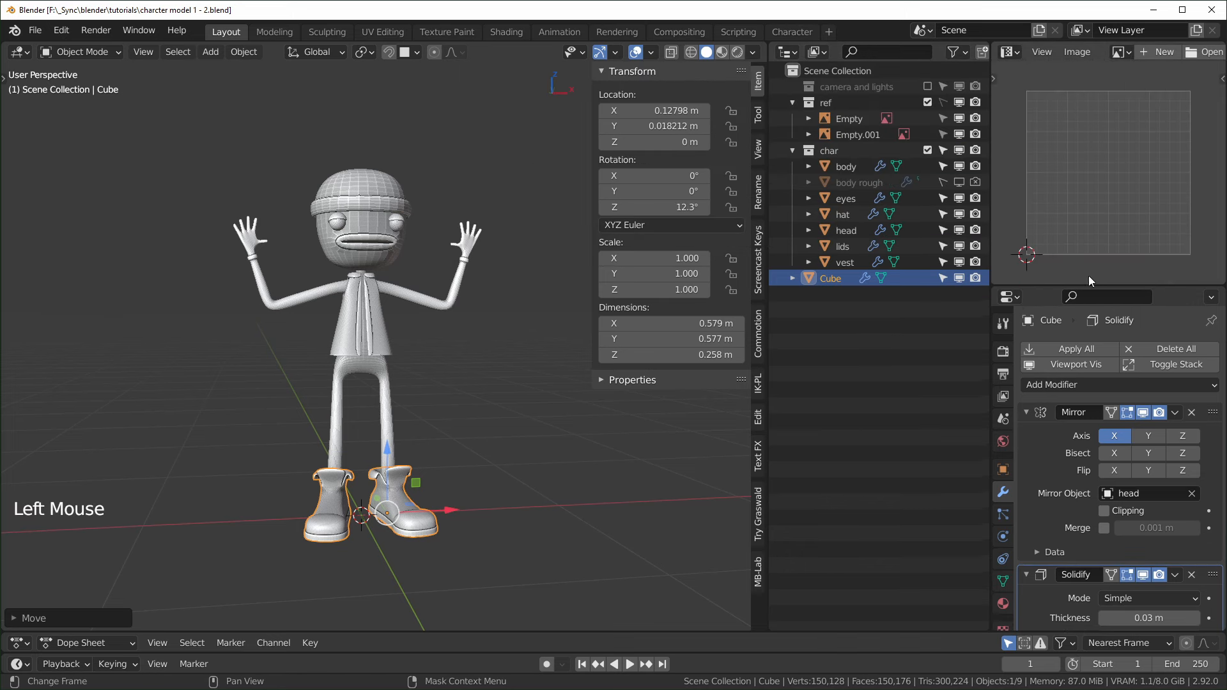
- Open the image 256 palette.png in the UV Editor and zoom until the palette fills the area
left_click(1207, 53)
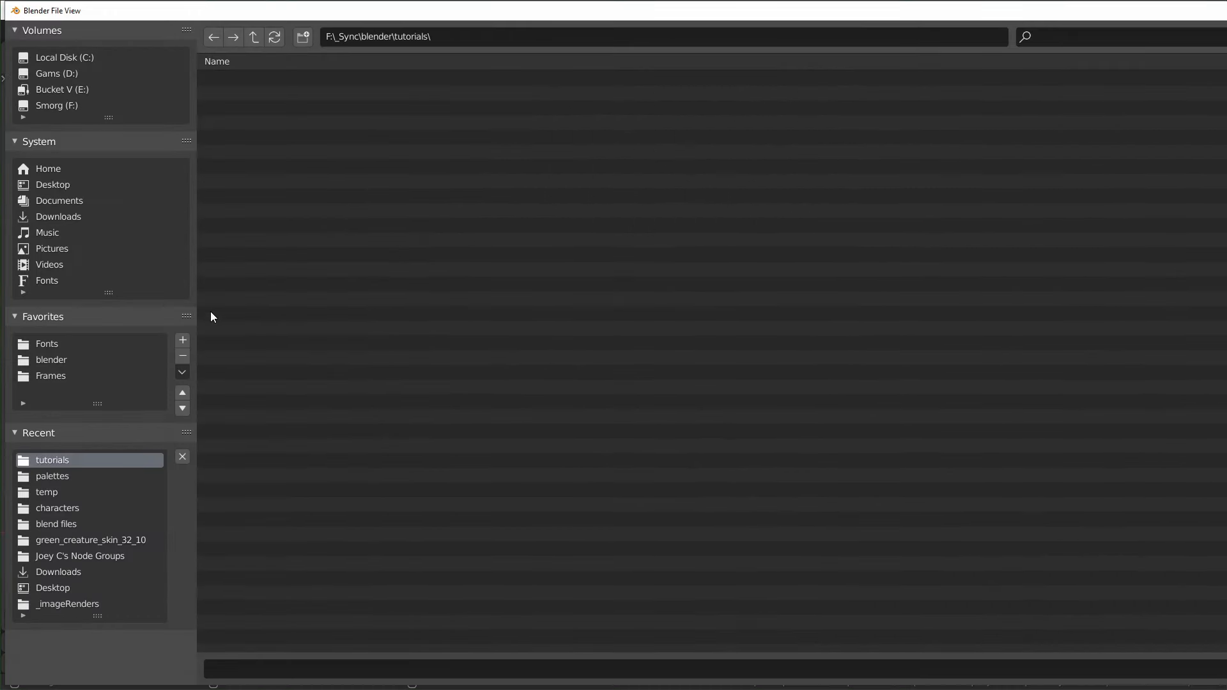
left_click(60, 360)
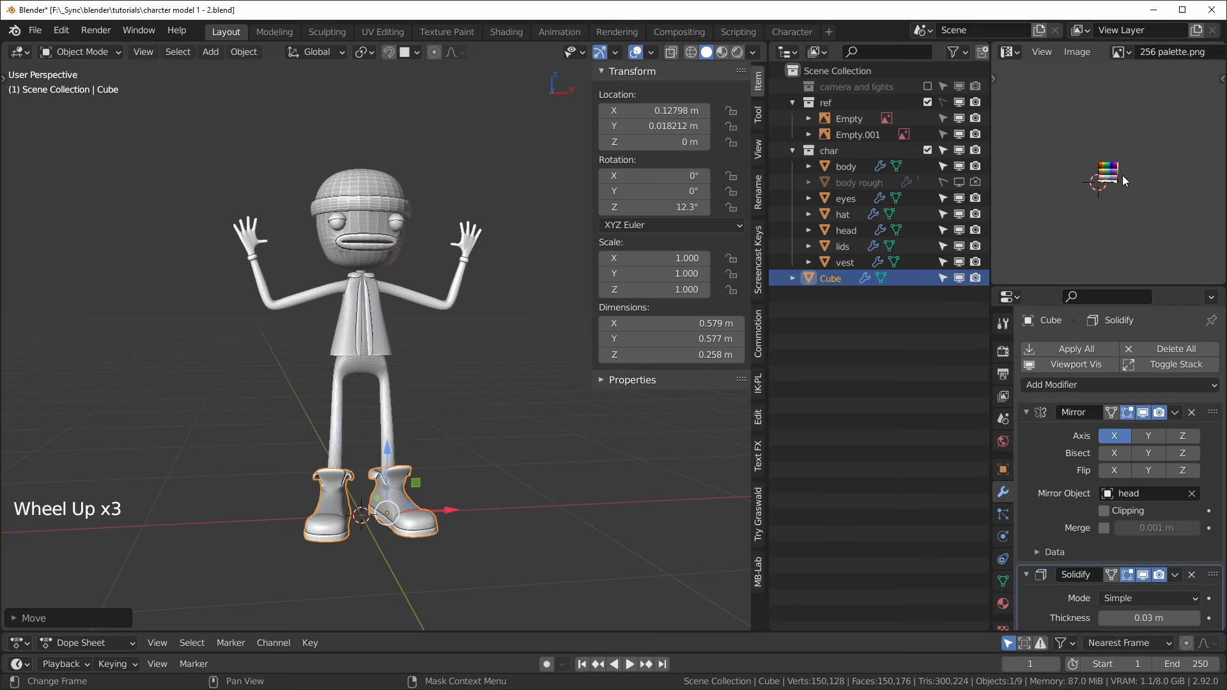
scroll(1125, 181, "up", 9)
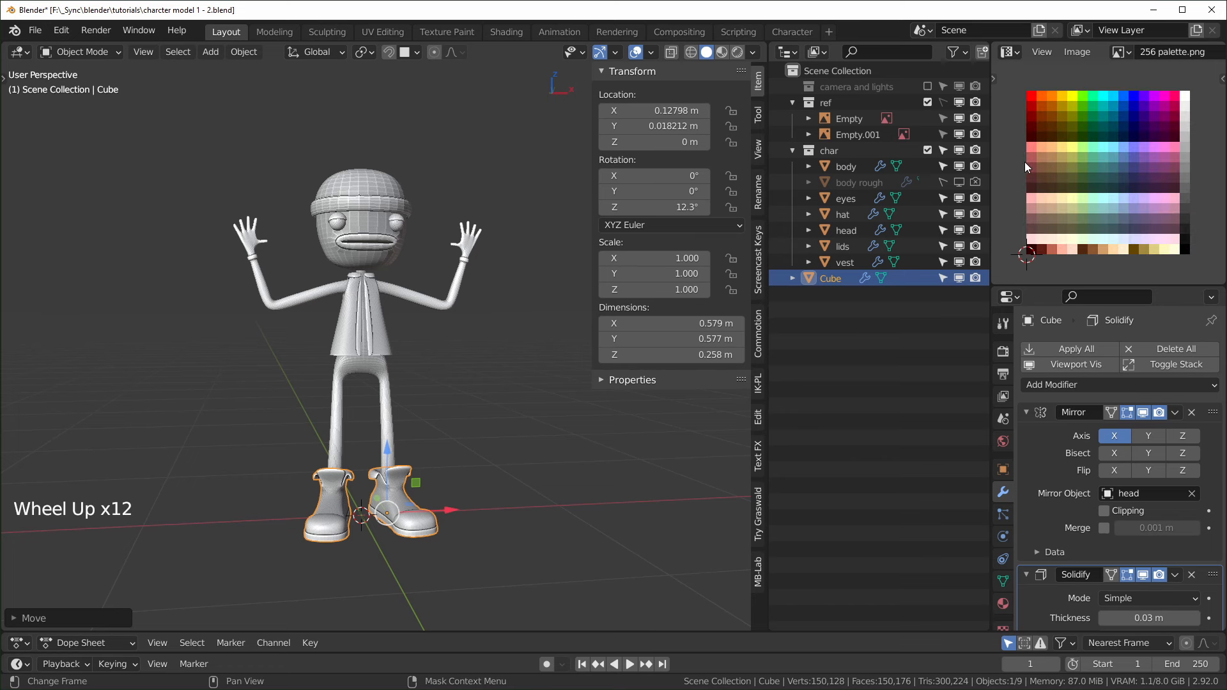
scroll(1072, 201, "up", 1)
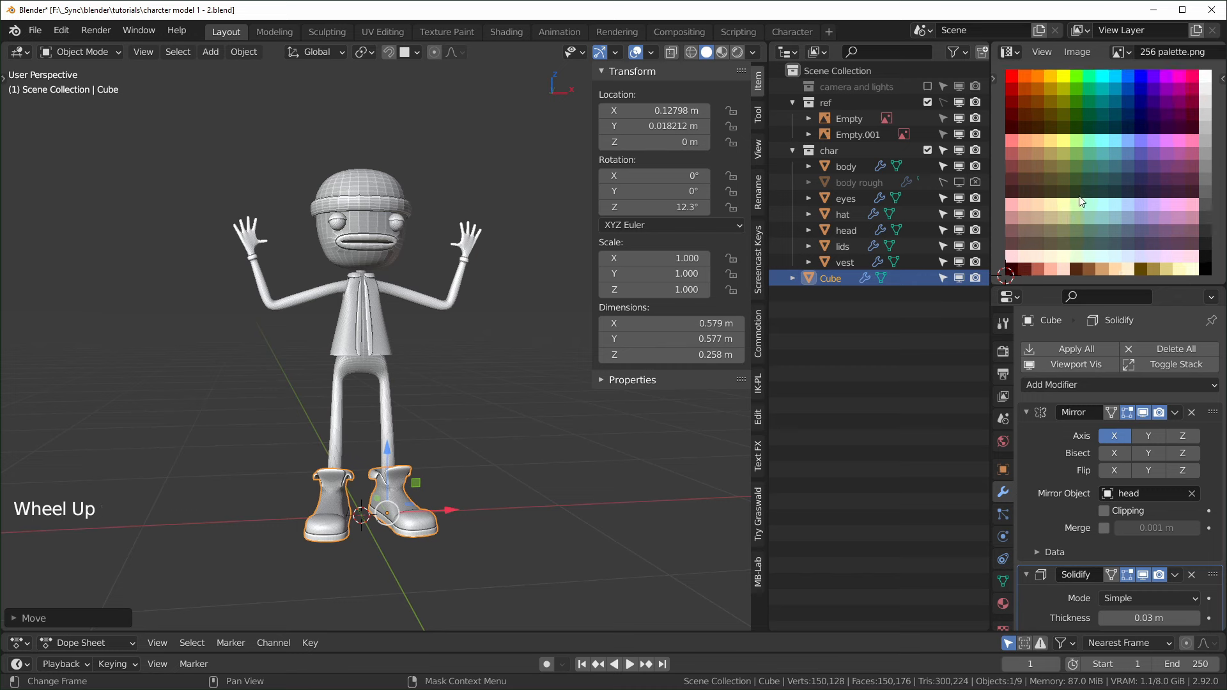
scroll(1080, 193, "down", 1)
scroll(1176, 59, "down", 3)
scroll(1176, 59, "down", 1)
scroll(1176, 59, "up", 2)
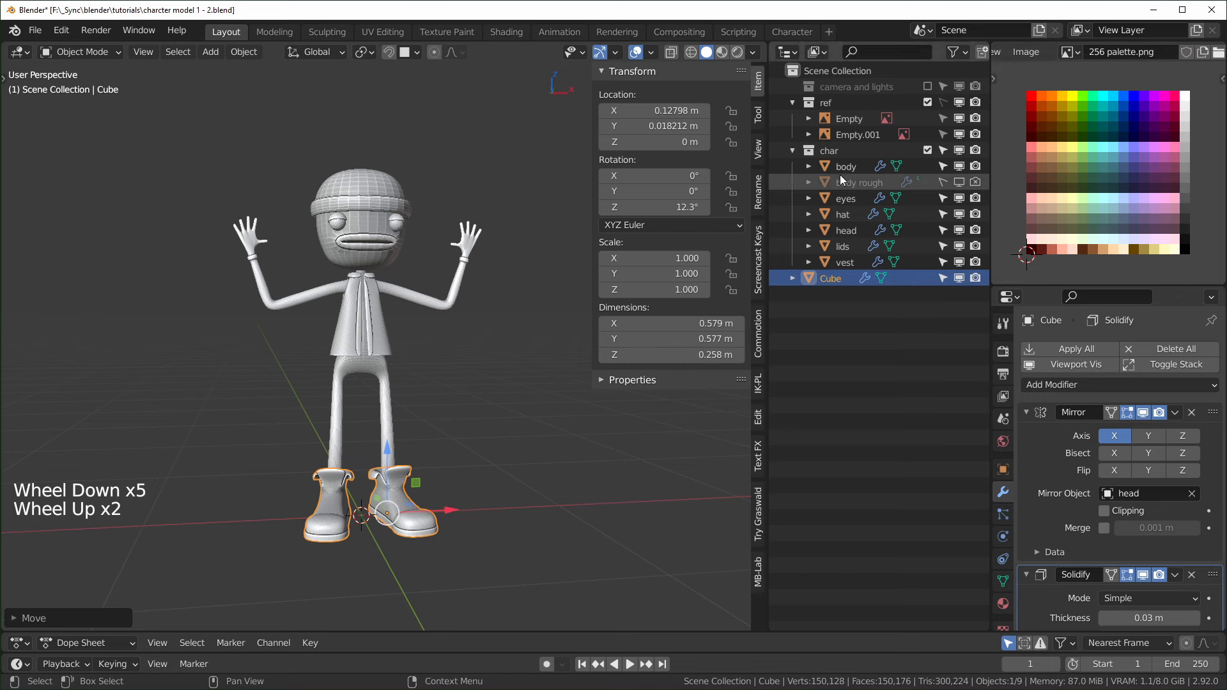
middle_click_drag(639, 211, 416, 278)
key("a")
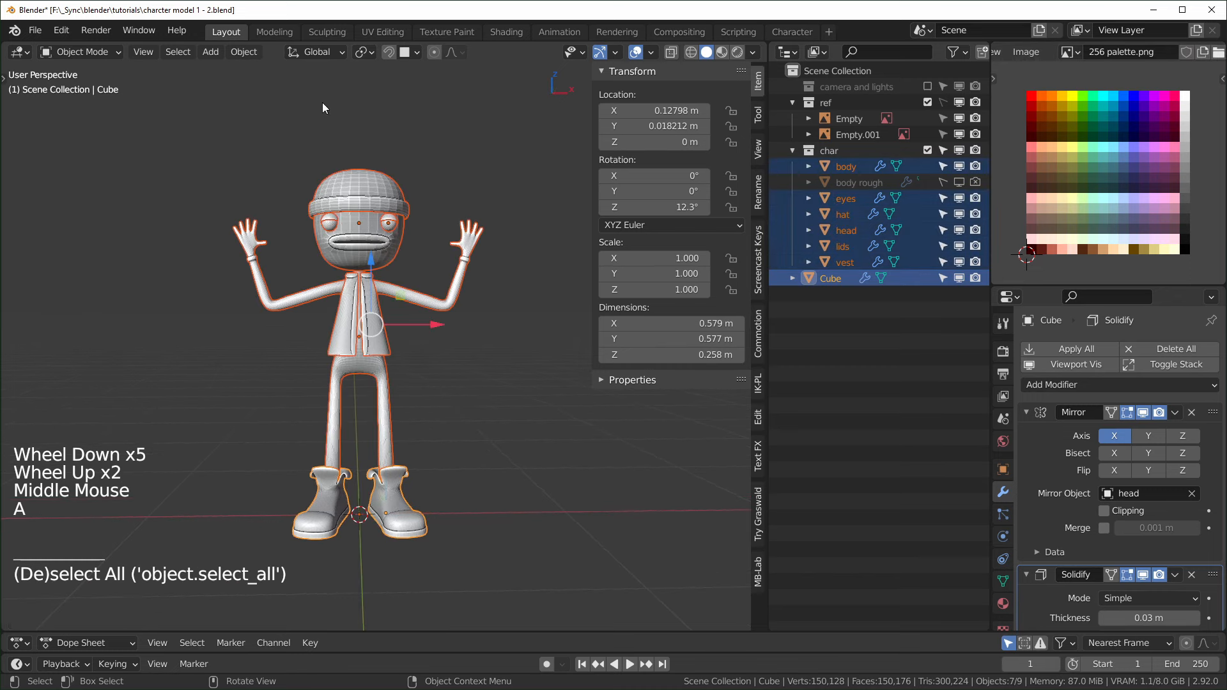
- Rename the Cube object to shoes and move it into the char collection
left_click(829, 277)
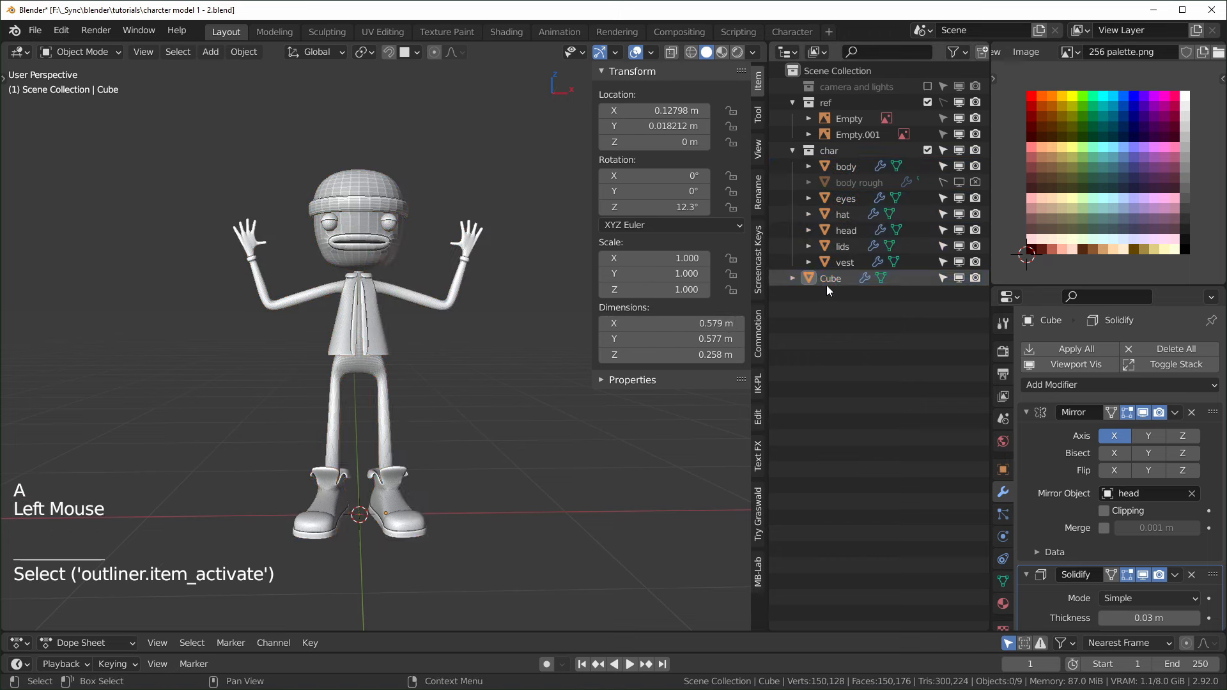
left_click(828, 277)
double_click(830, 277)
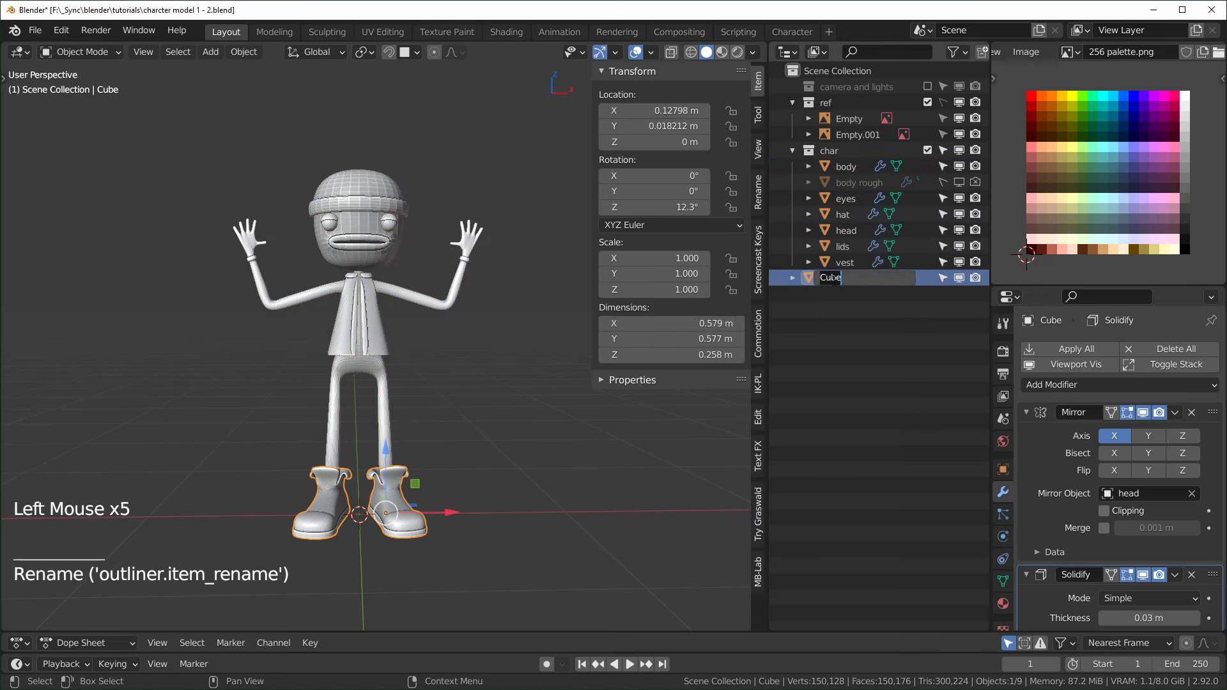
type("shoes")
key("Return")
left_click_drag(834, 282, 843, 153)
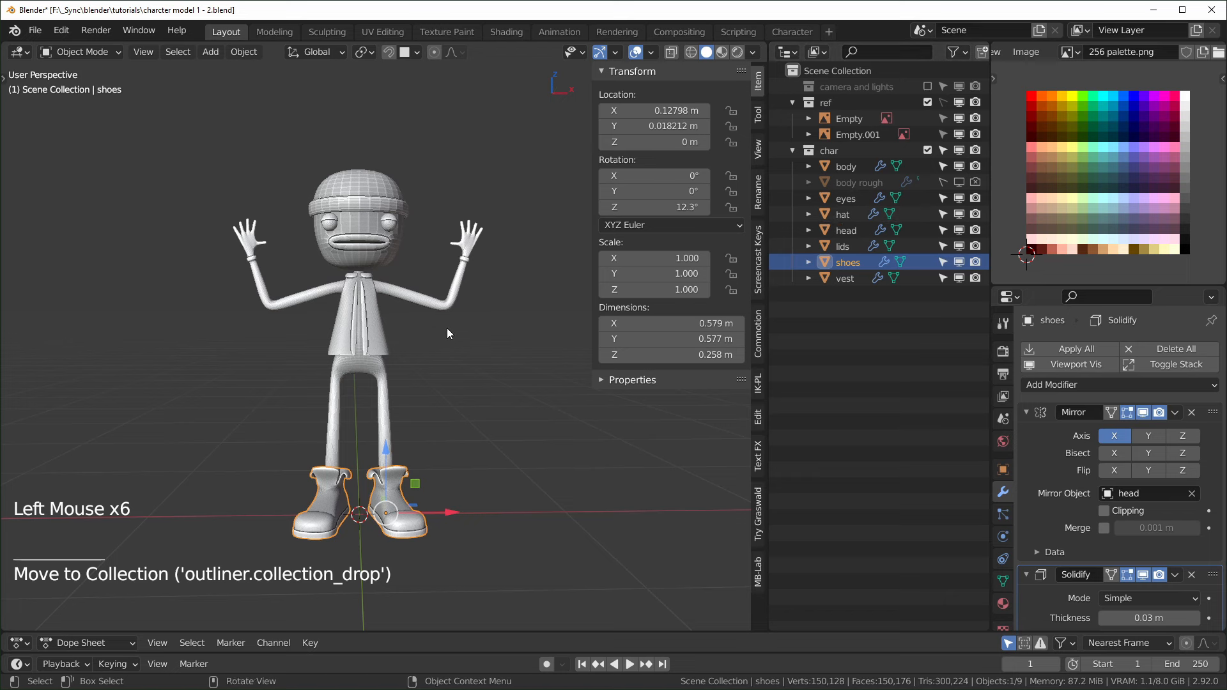
- Save the file and apply Shade Smooth to all of the character's objects
key("ctrl+s")
scroll(439, 376, "up", 1)
middle_click_drag(439, 376, 462, 363, "shift")
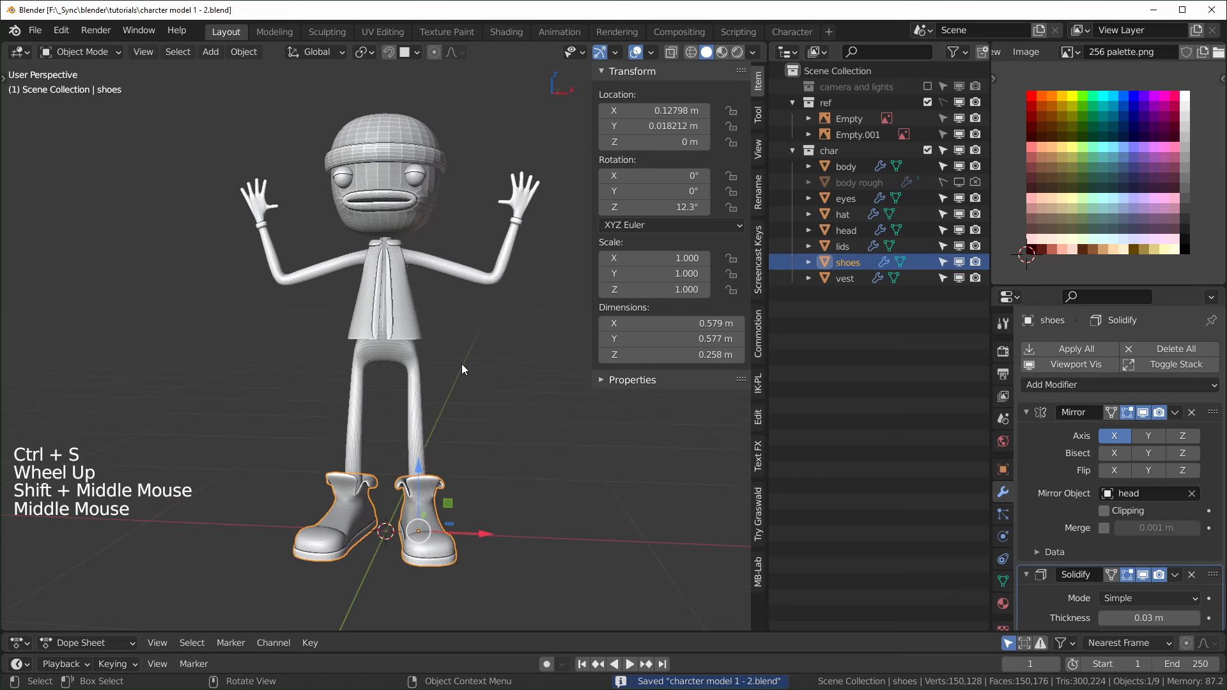
key("a")
right_click(380, 317)
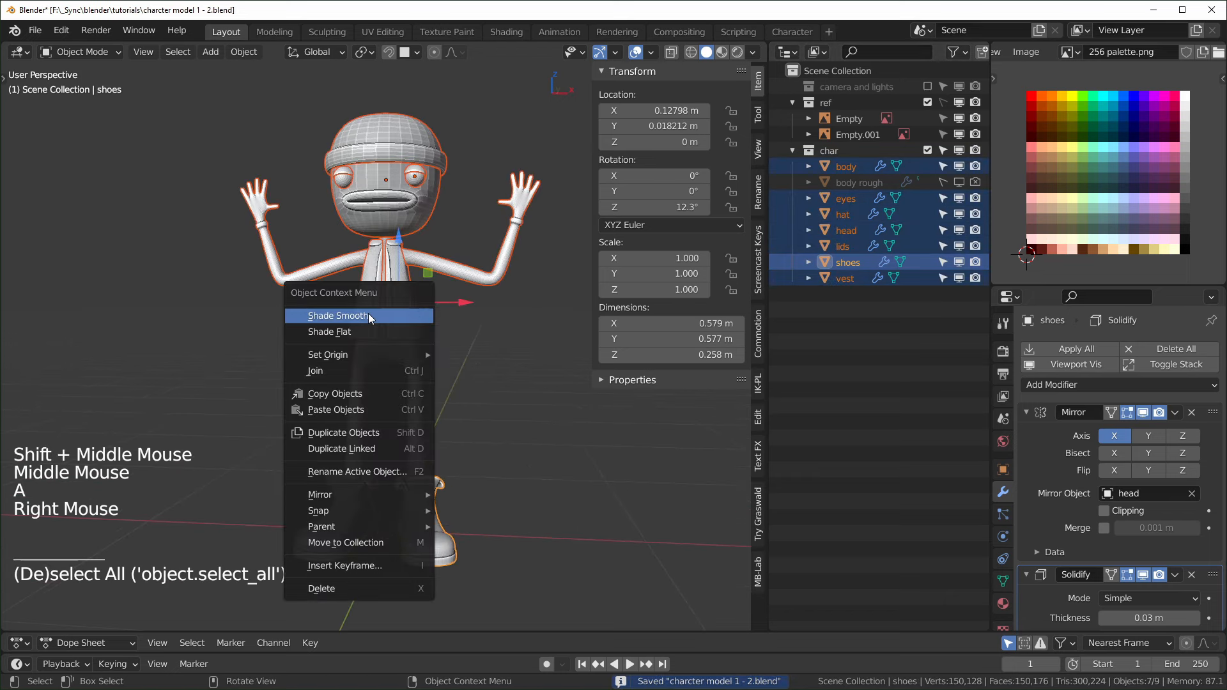
left_click(369, 313)
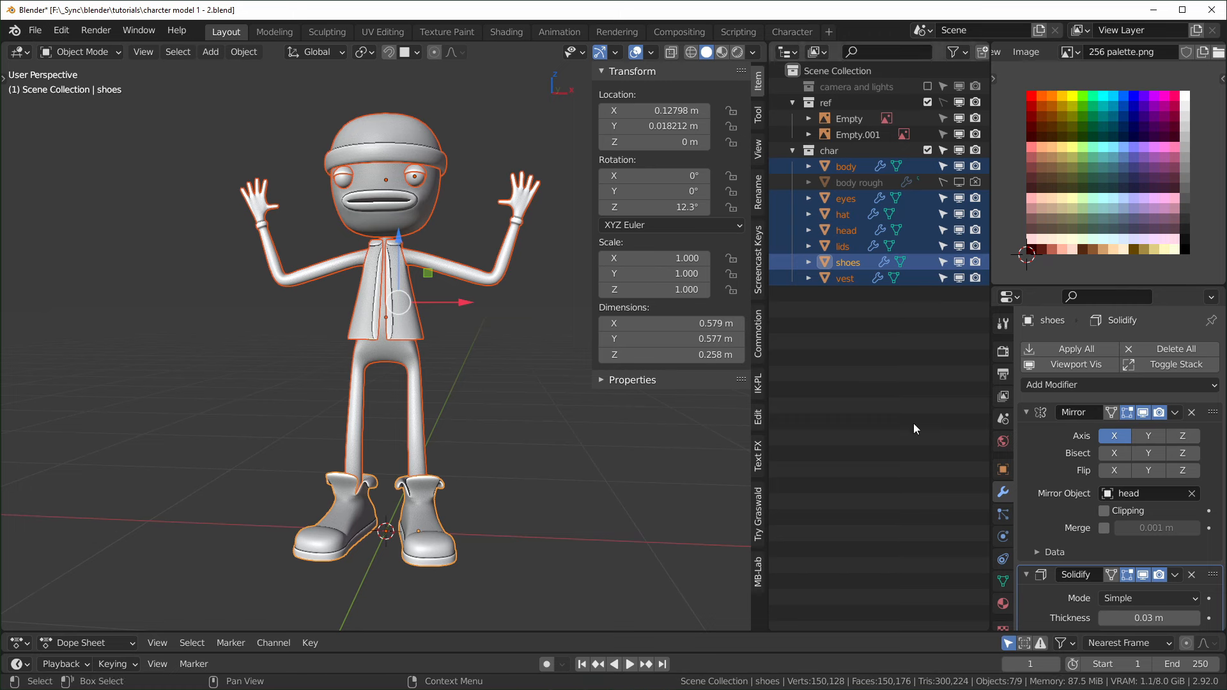
- Select all the character's objects with the head as the active one, and create a new material on the head
scroll(1005, 447, "down", 5)
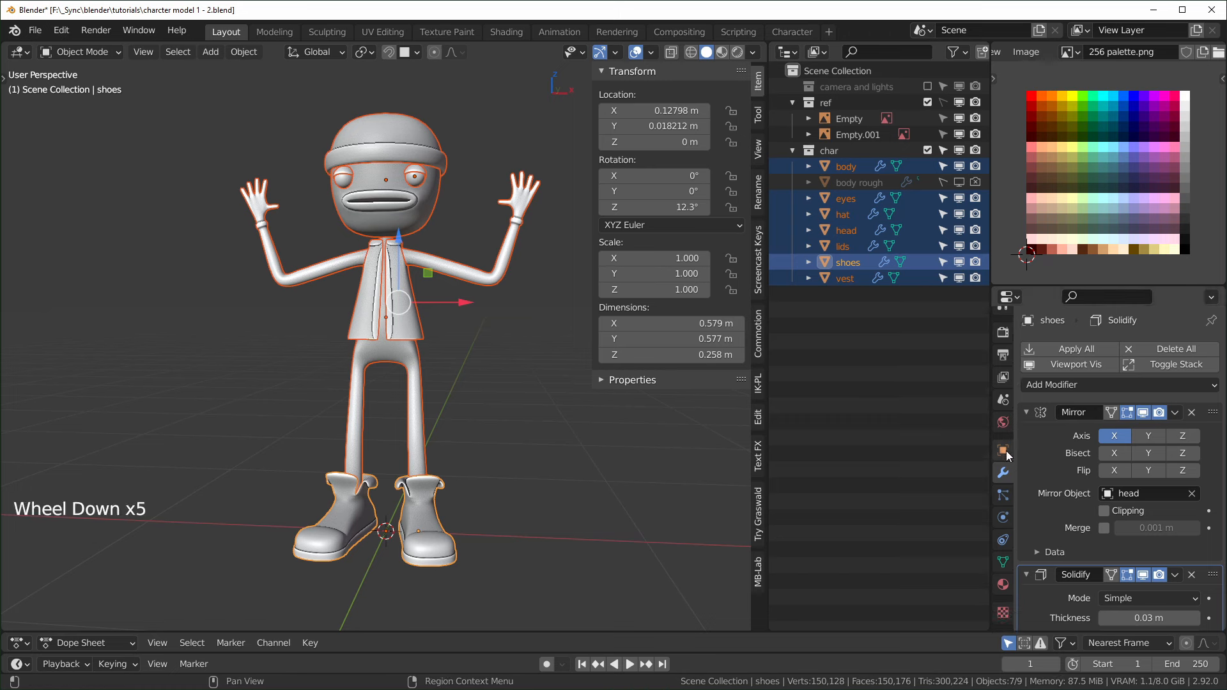
left_click(435, 204)
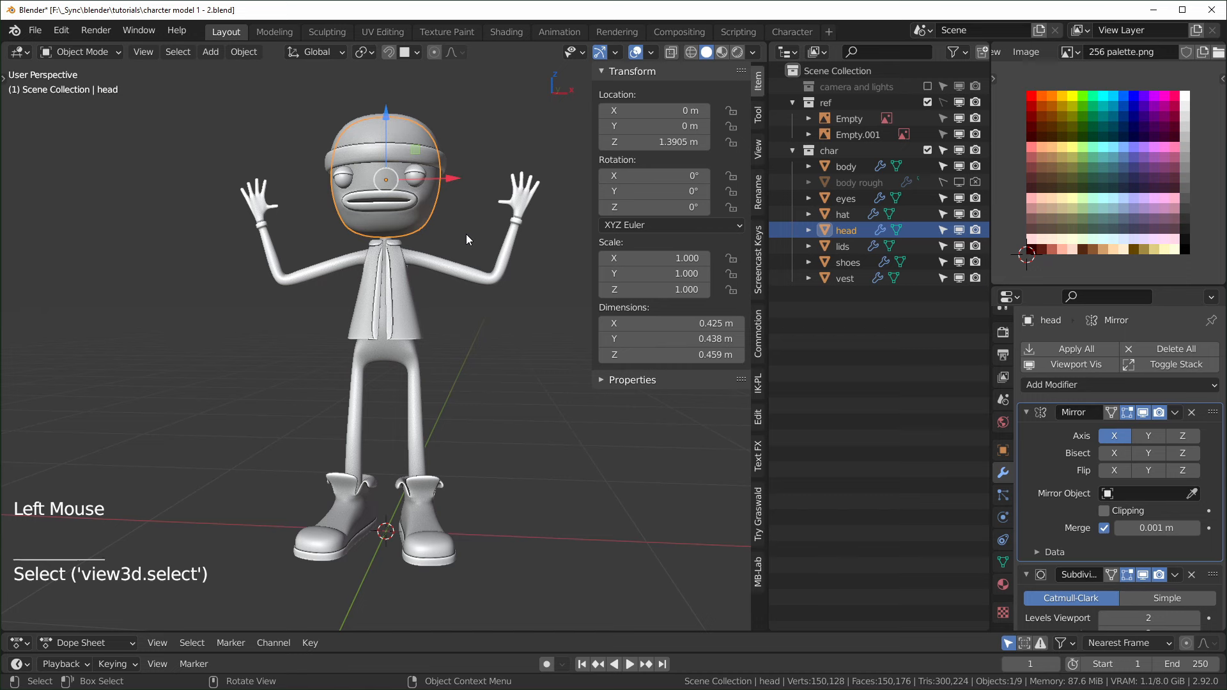
key("a")
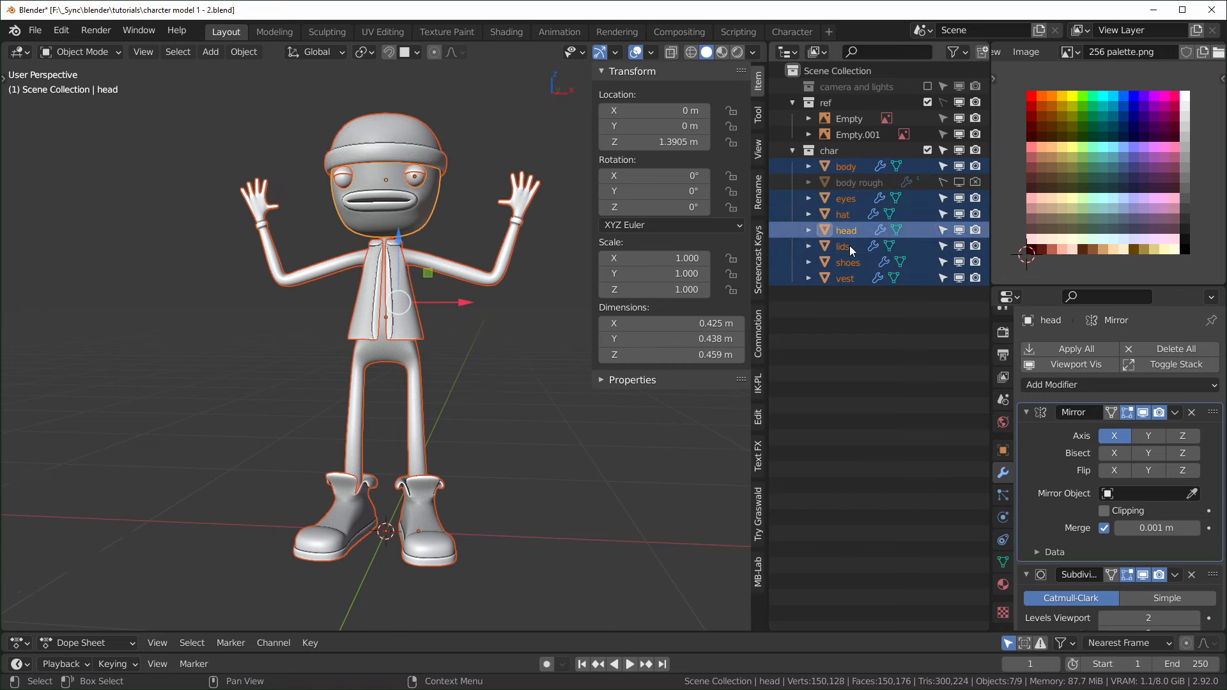
scroll(1029, 531, "down", 3)
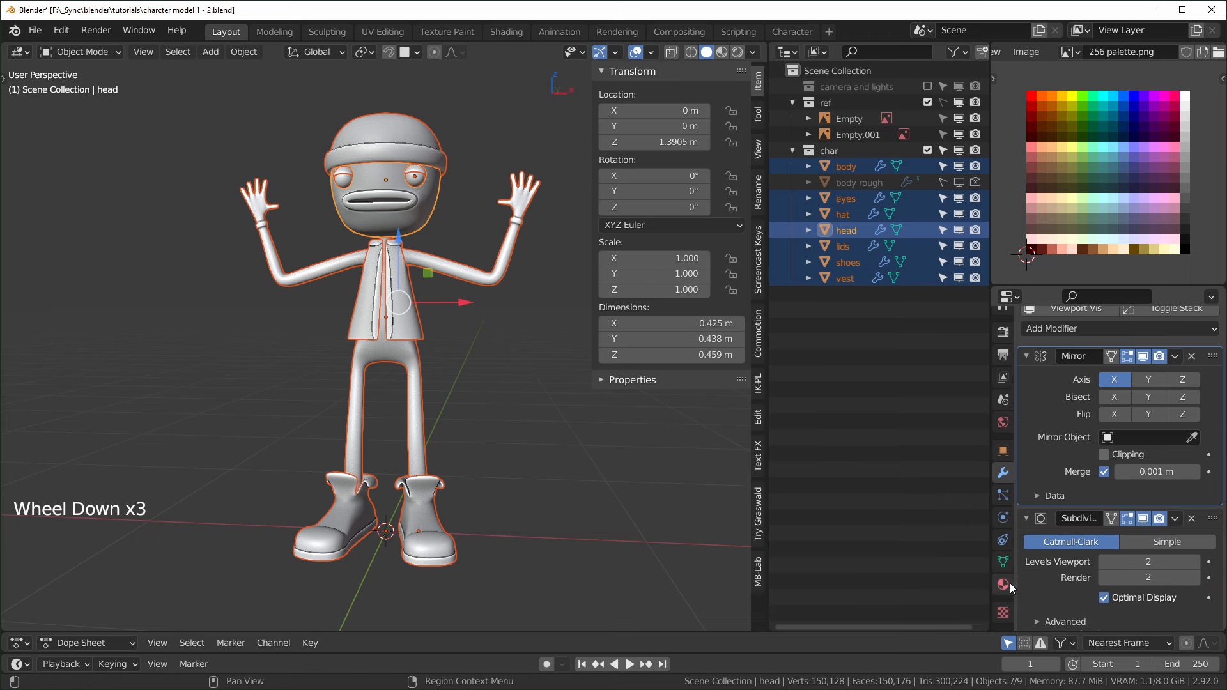
left_click(1004, 582)
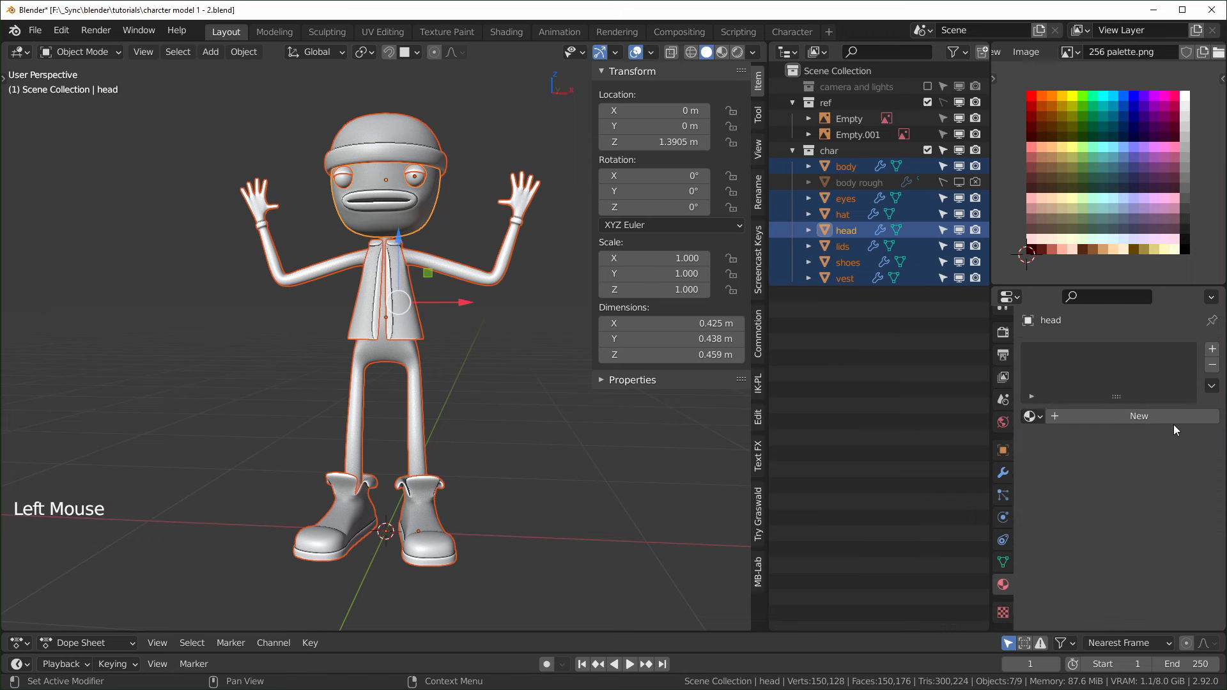
left_click(1139, 416)
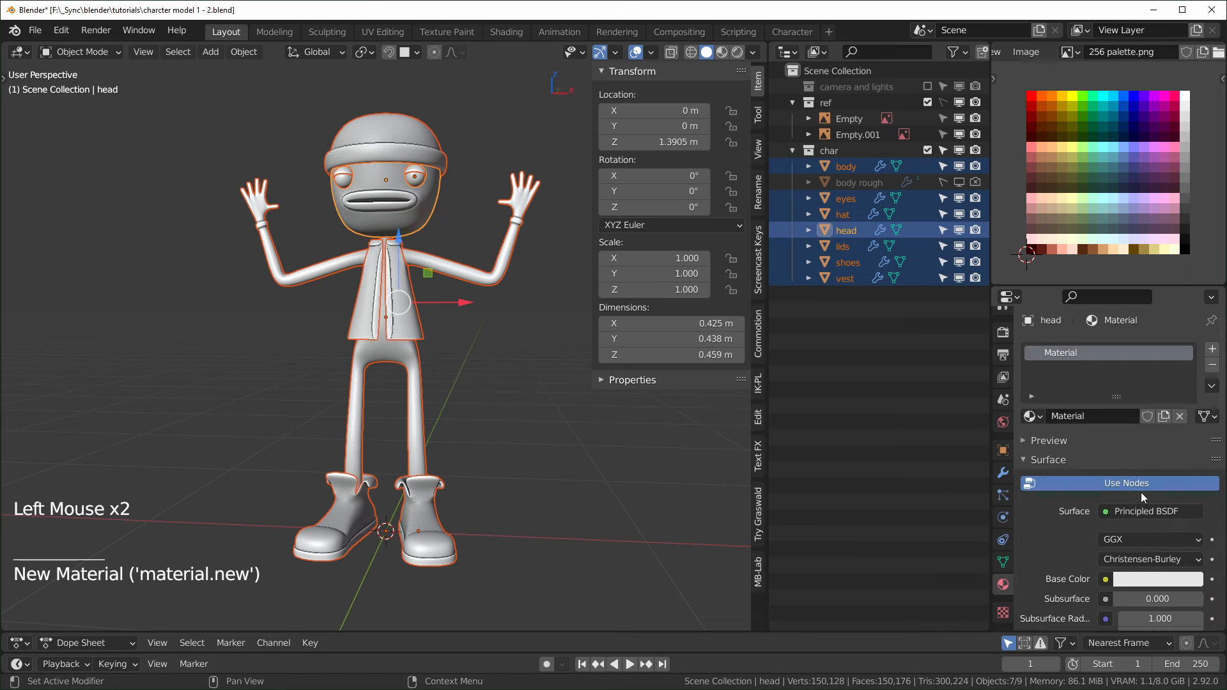
- In the Shading workspace, add an Image Texture node and connect its Color output to the Principled BSDF's Base Color
left_click(507, 32)
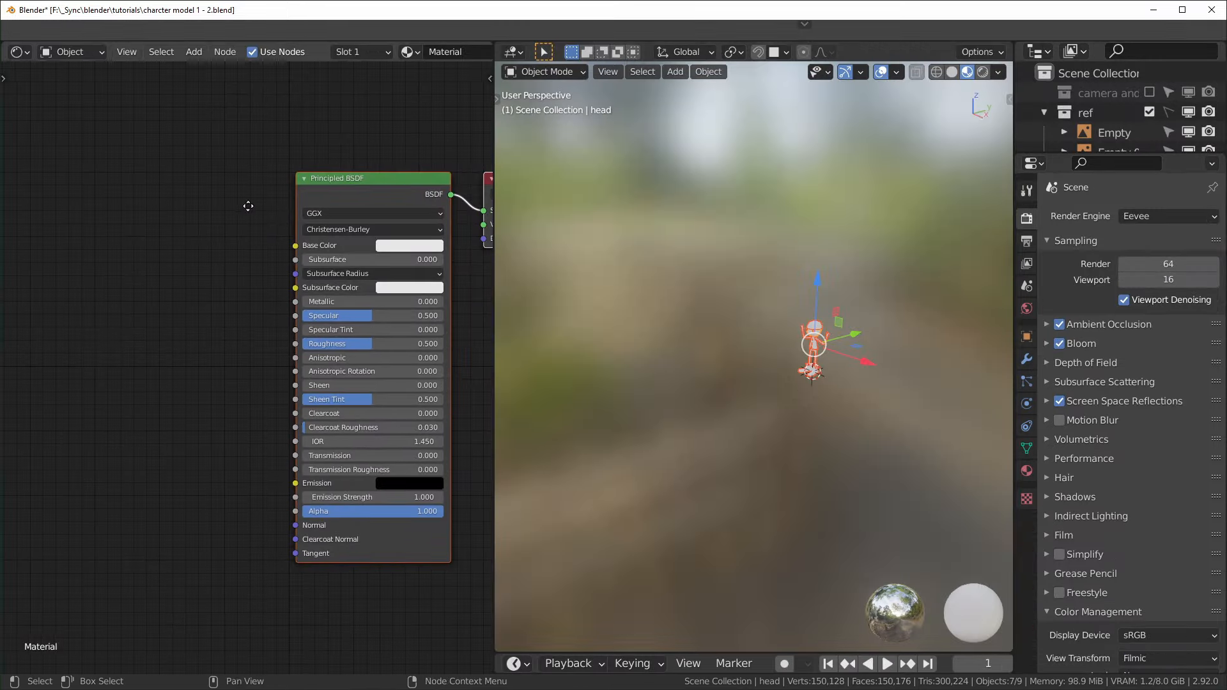
middle_click_drag(770, 258, 634, 295)
scroll(219, 267, "down", 1)
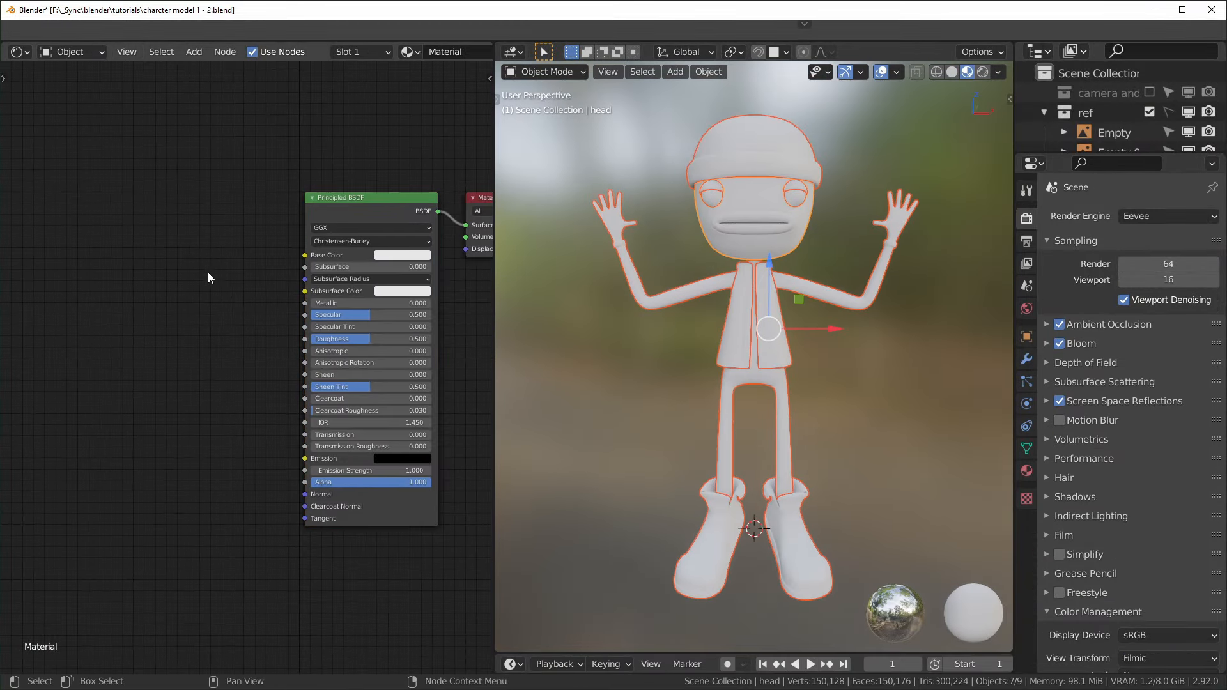
key("shift+a")
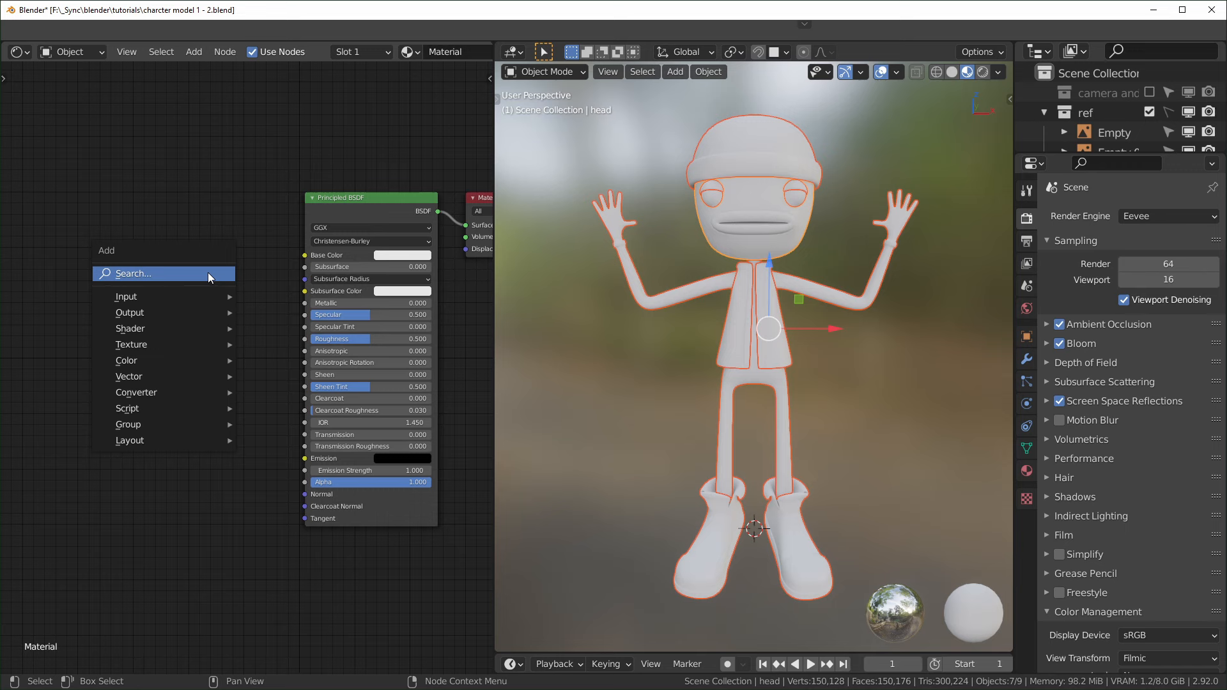
left_click(209, 273)
type("image")
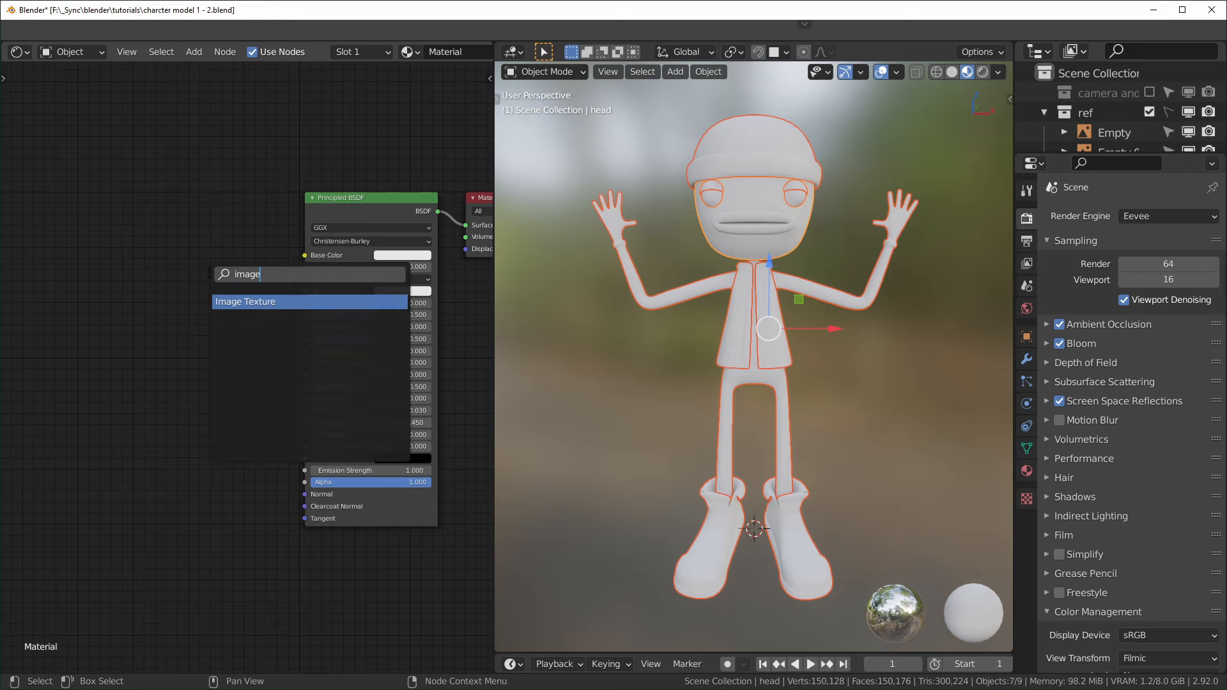
key("Return")
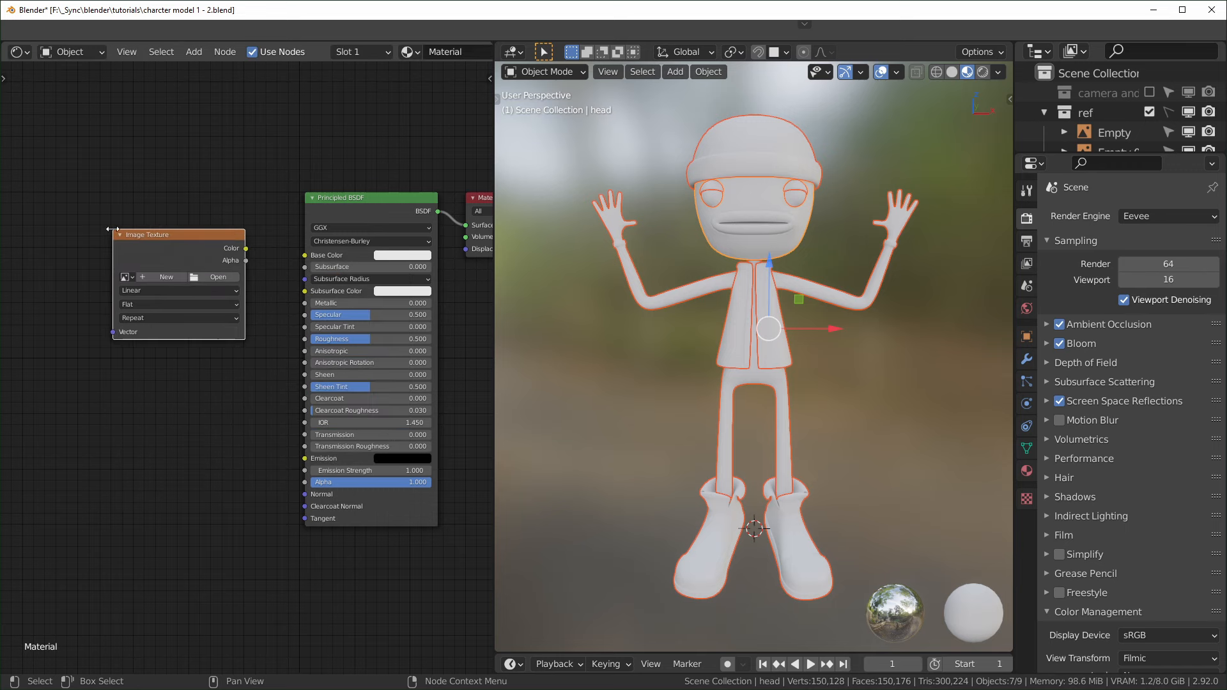
left_click_drag(247, 249, 305, 255)
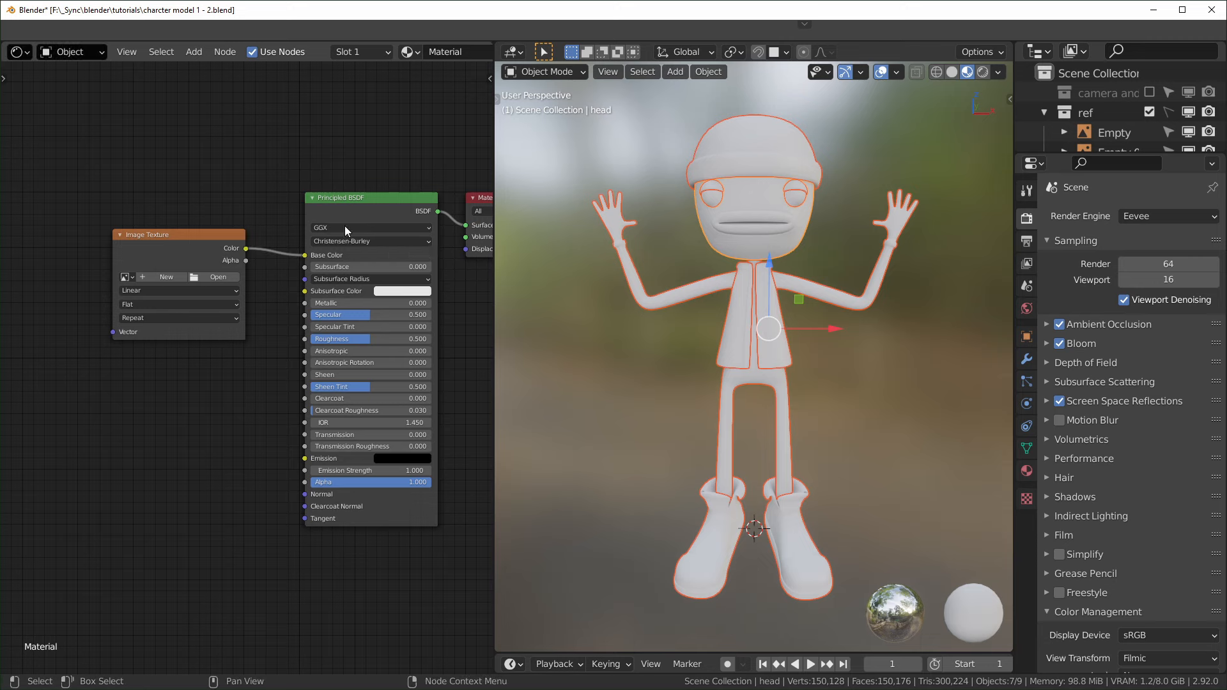
- Assign 256 palette.png to the Image Texture node and set its interpolation to Closest
scroll(418, 281, "up", 3)
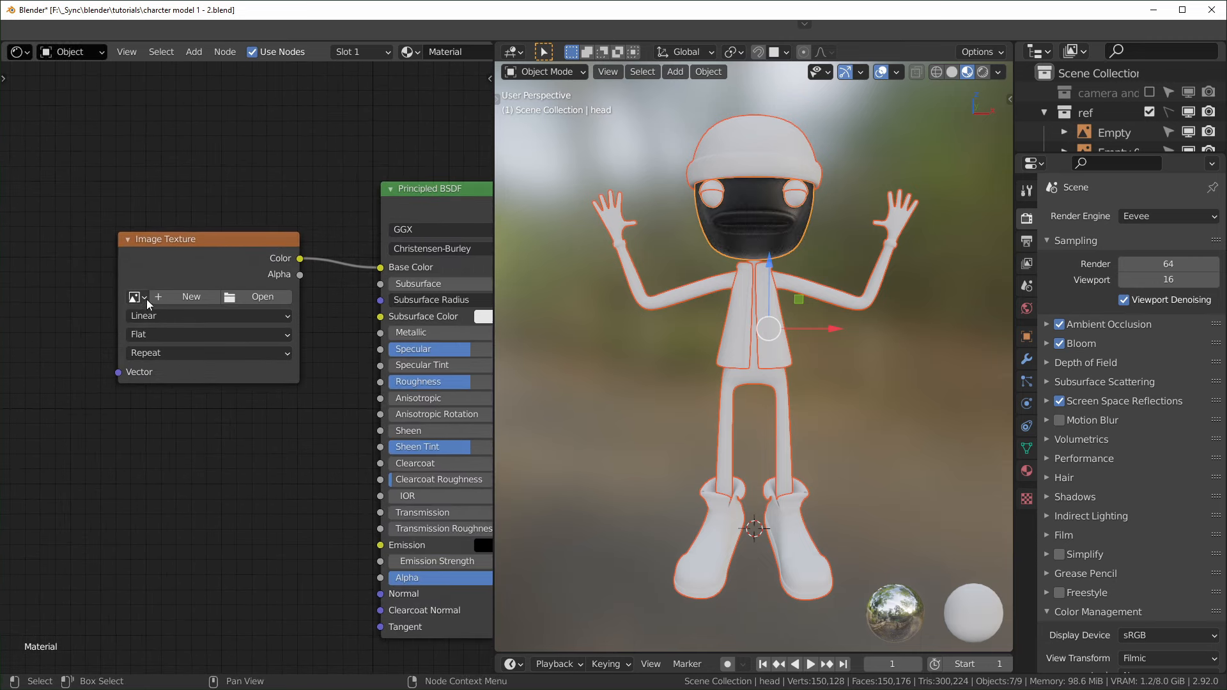
left_click(137, 298)
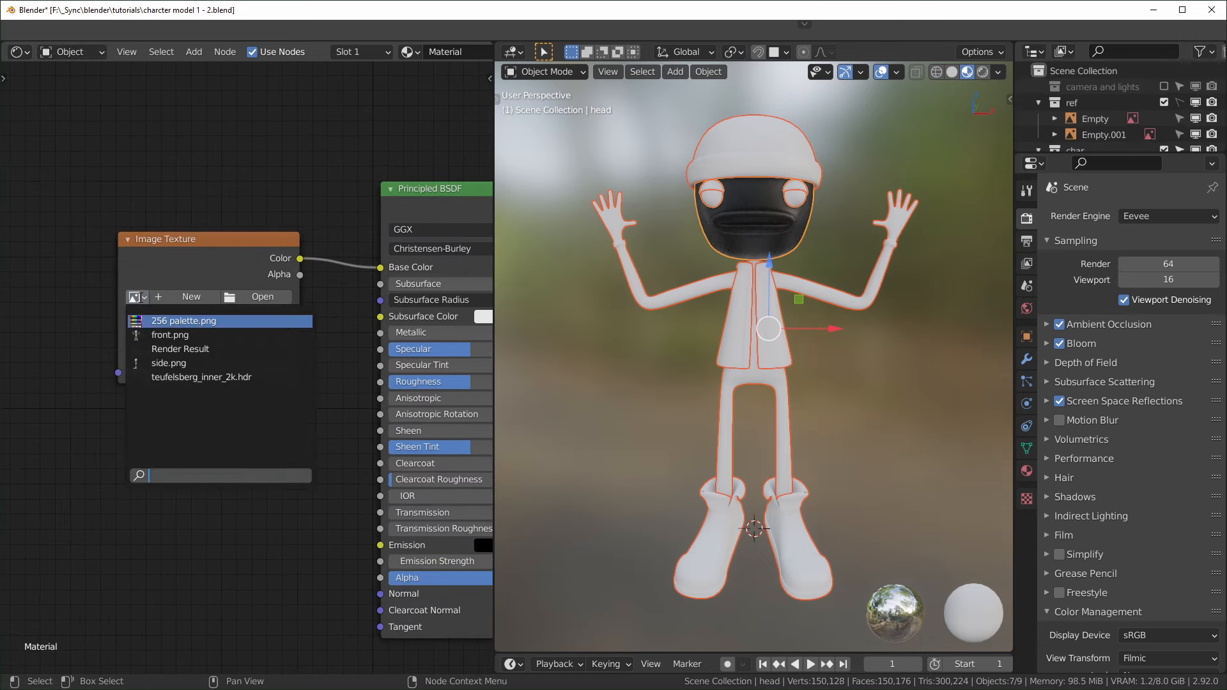
left_click(187, 321)
middle_click_drag(758, 232, 712, 245)
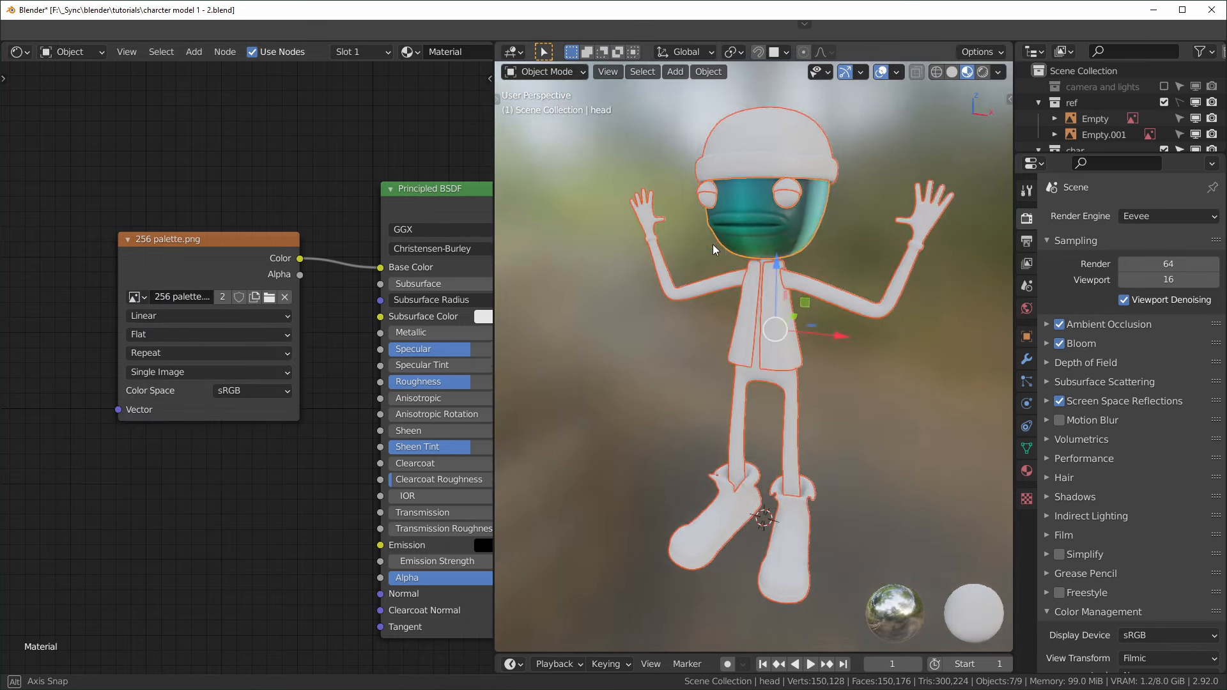
scroll(884, 236, "up", 5)
middle_click_drag(884, 237, 849, 420, "shift")
scroll(804, 303, "up", 2)
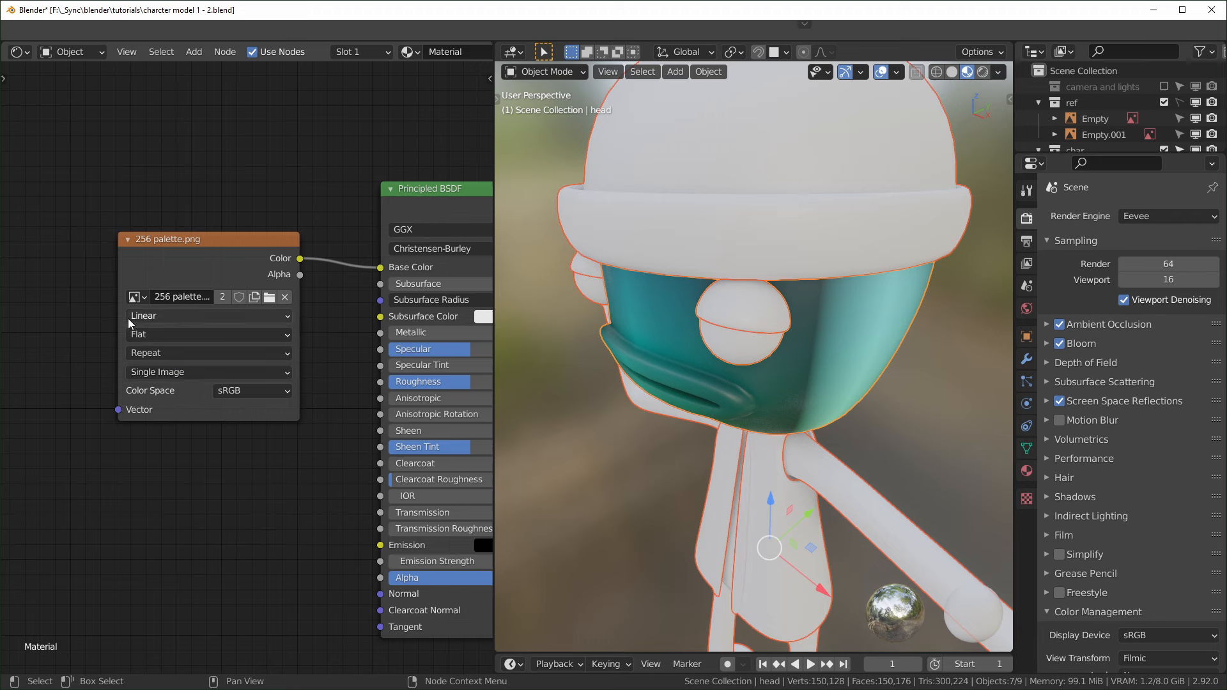
left_click(163, 317)
left_click(159, 350)
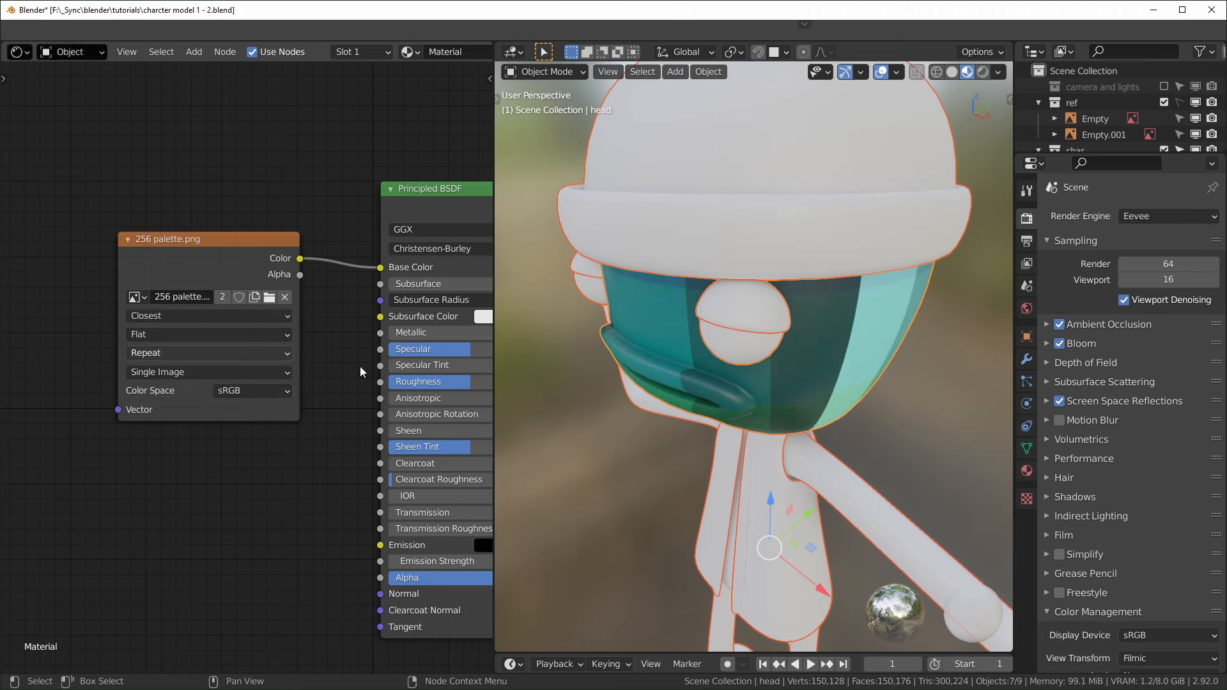
- Add a Texture Coordinate node beside the palette texture and connect its UV output to the texture's Vector input
middle_click_drag(165, 418, 249, 406)
scroll(232, 435, "down", 3)
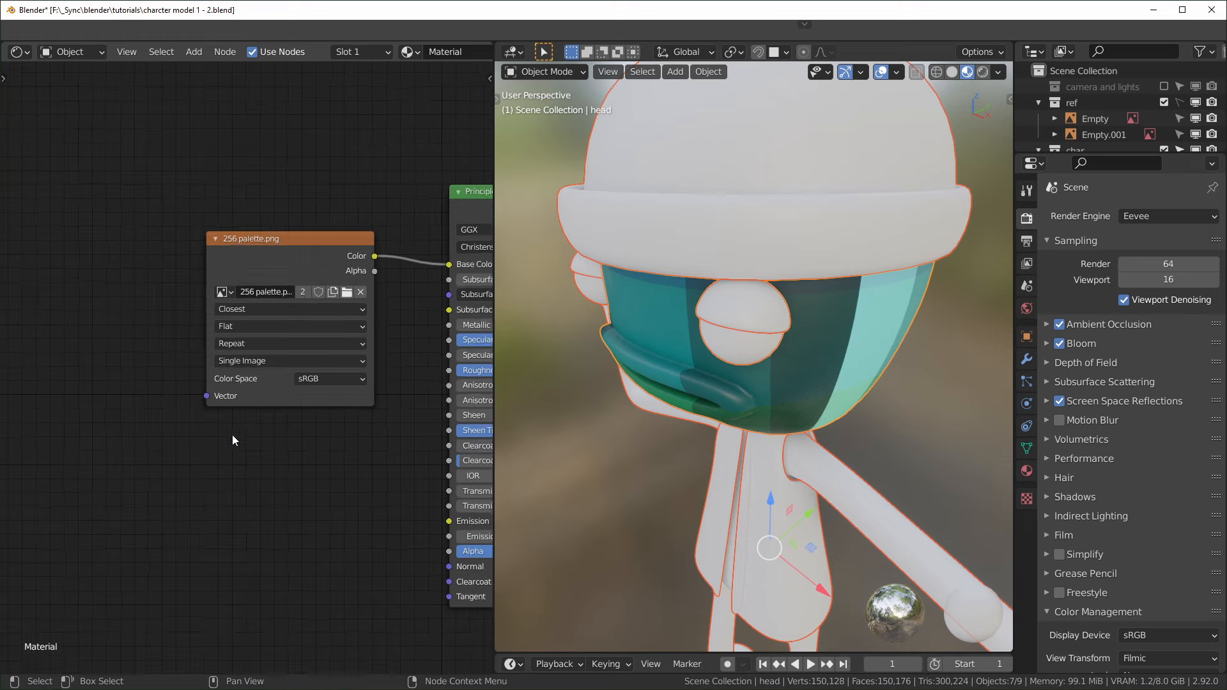
middle_click_drag(136, 377, 166, 380)
key("shift+a")
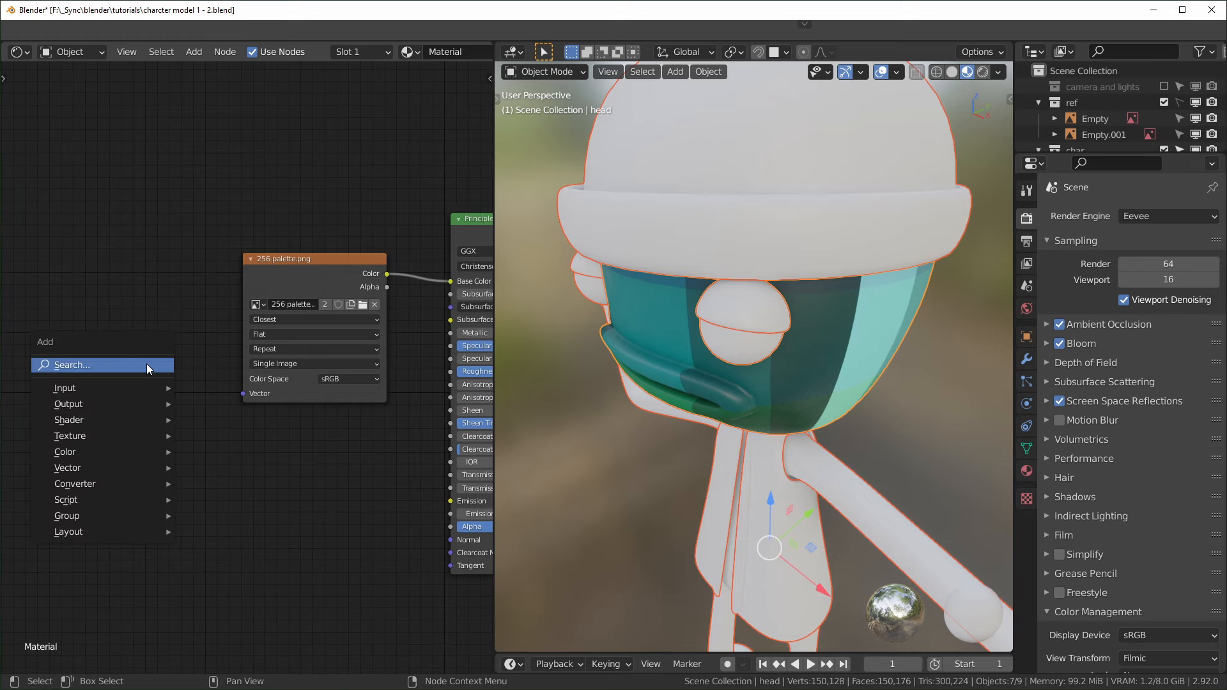
left_click(147, 363)
type("text")
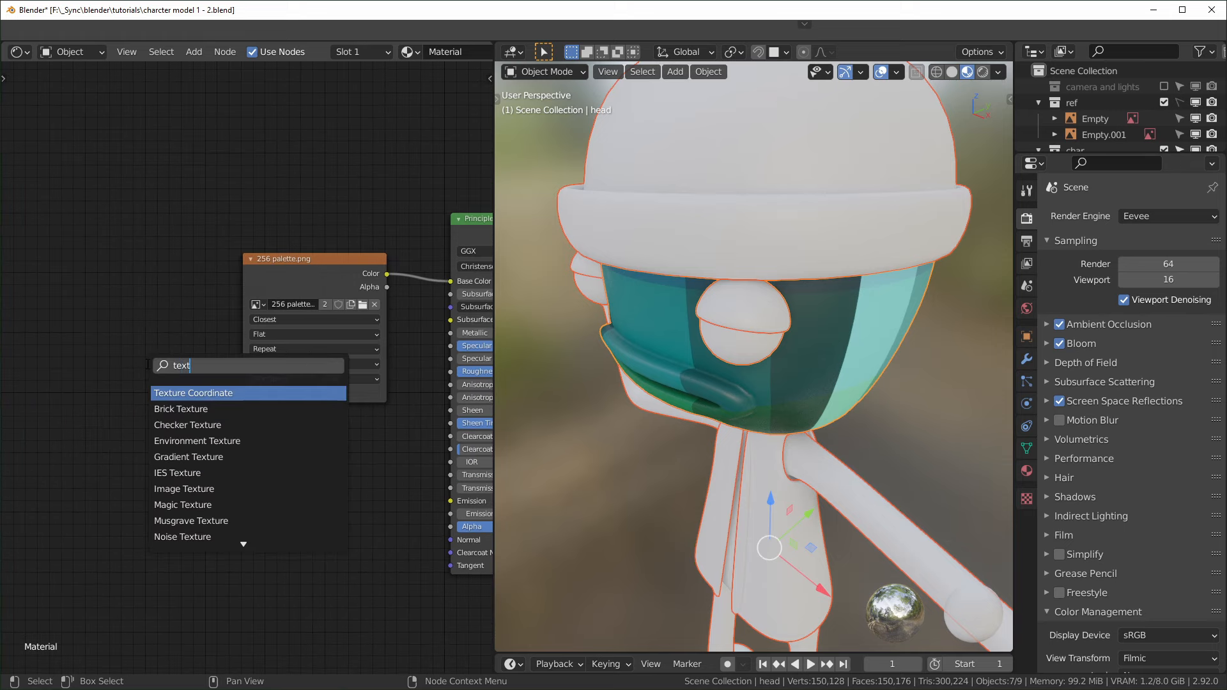
key("Return")
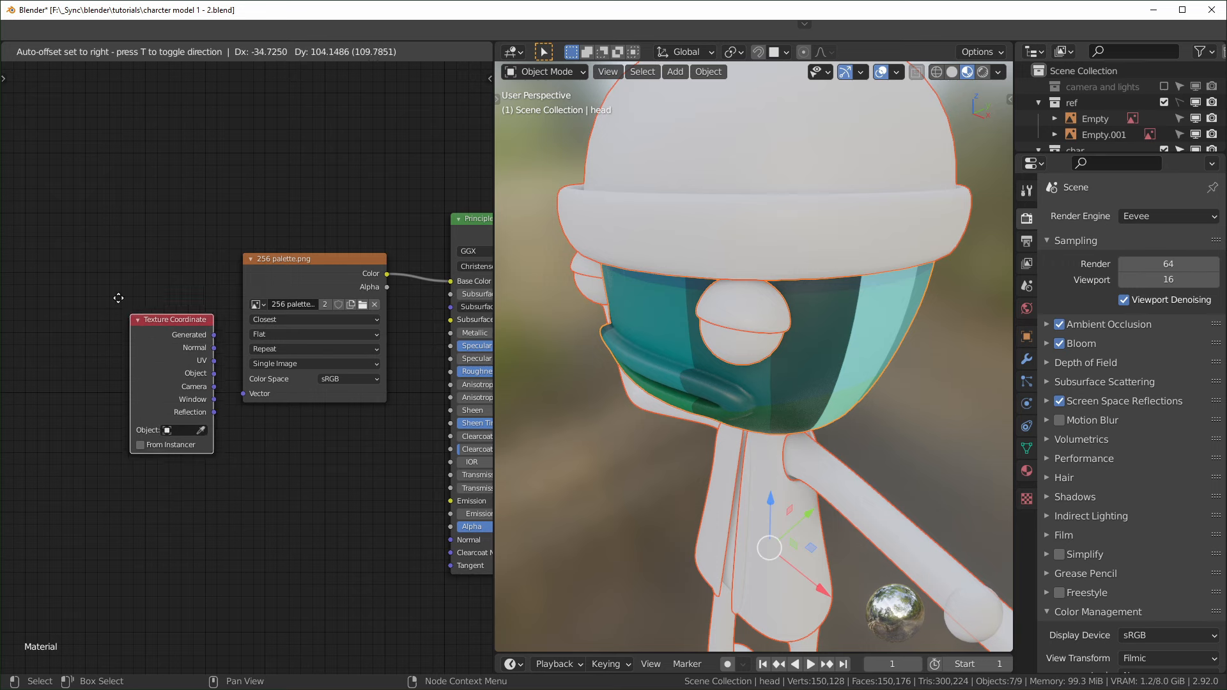
left_click(177, 255)
left_click_drag(163, 276, 243, 394)
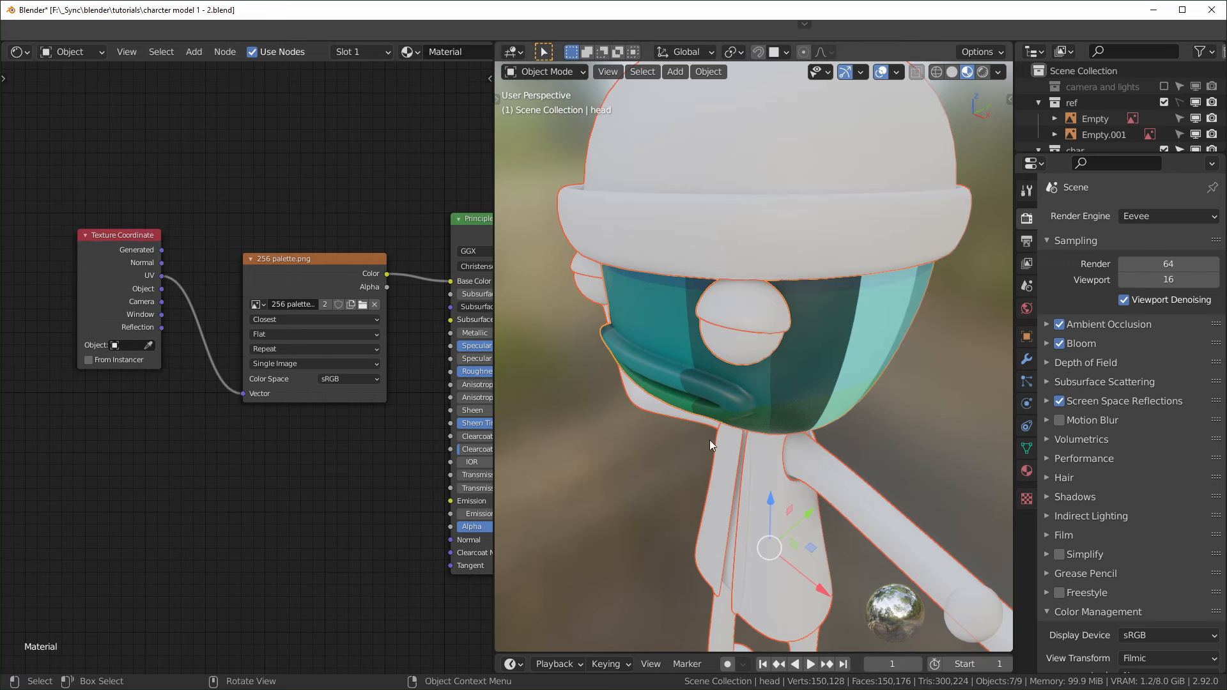
- Inspect the palette material on the head and its Principled BSDF settings, and return to the Layout workspace
middle_click_drag(709, 440, 785, 371)
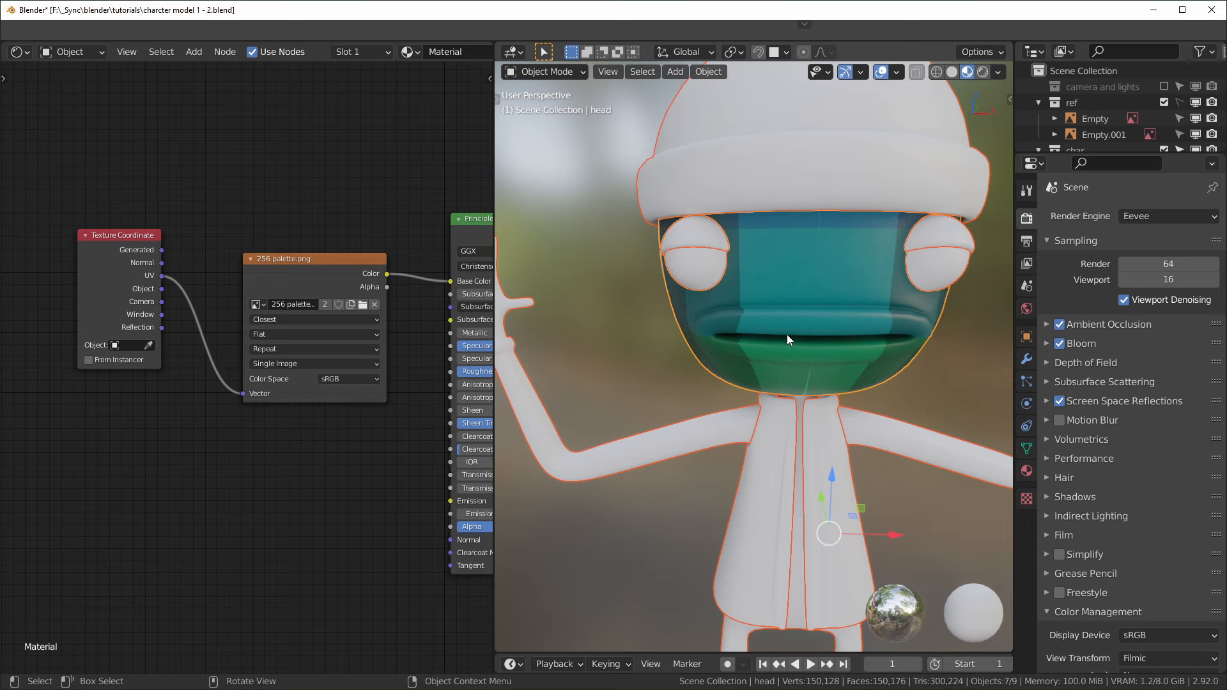
middle_click_drag(421, 382, 236, 348)
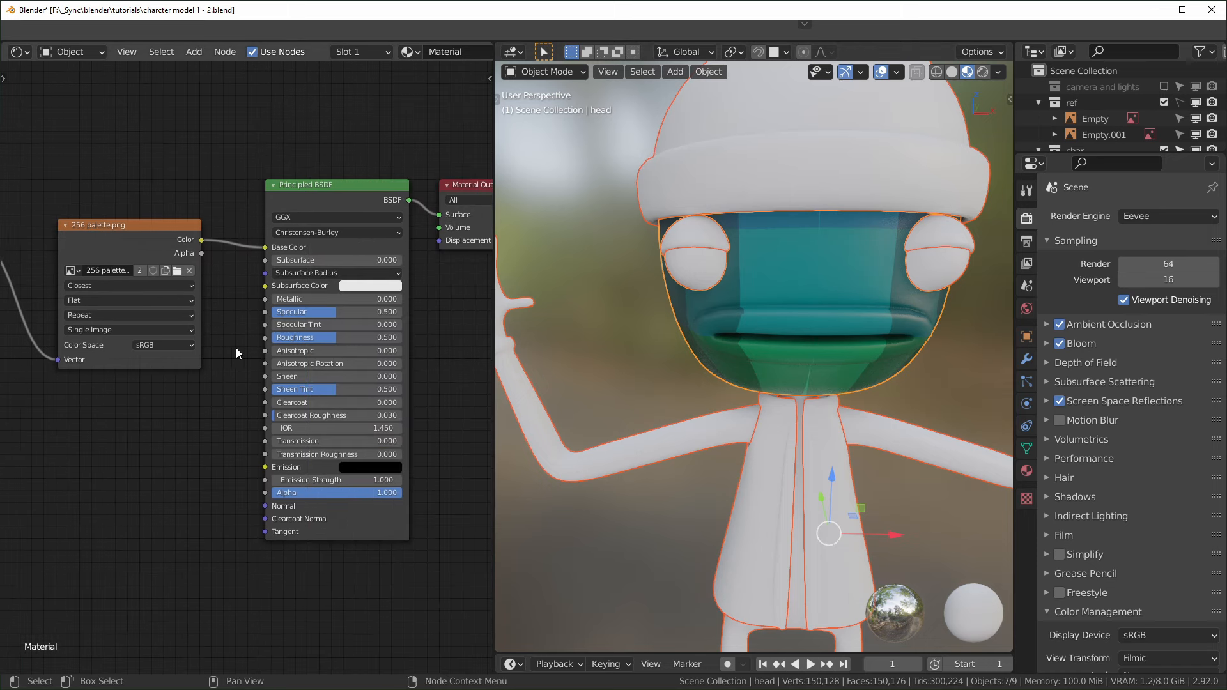
left_click_drag(344, 337, 403, 338)
right_click(402, 337)
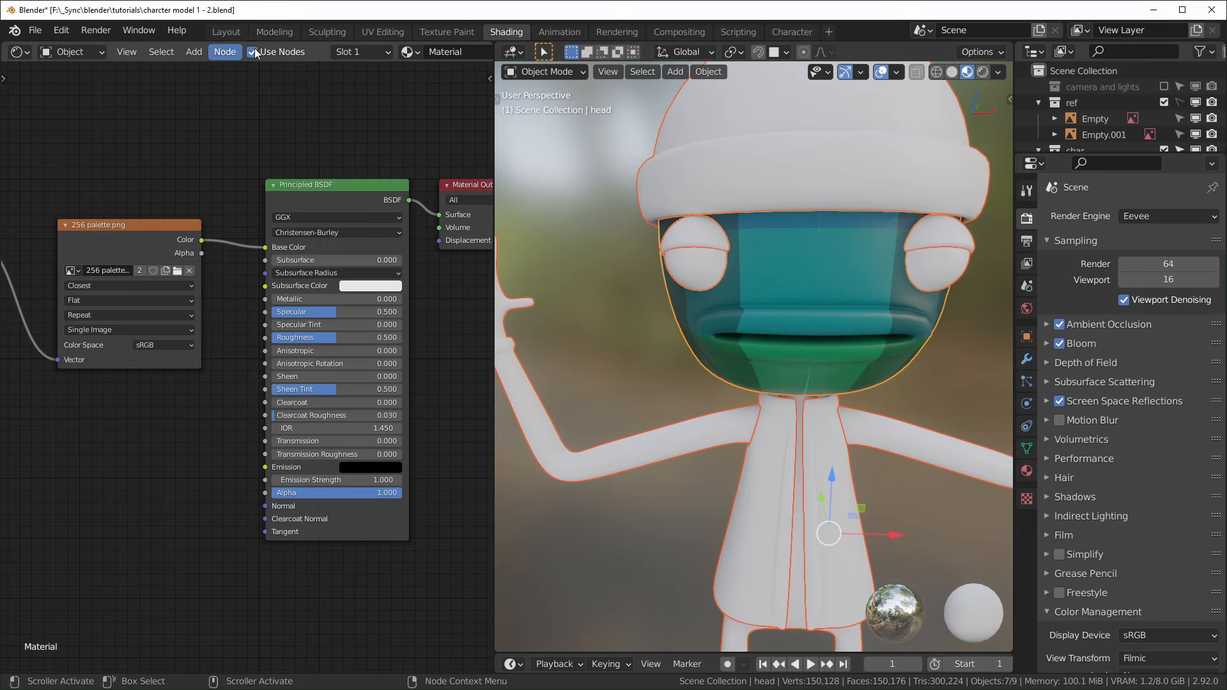
left_click(226, 32)
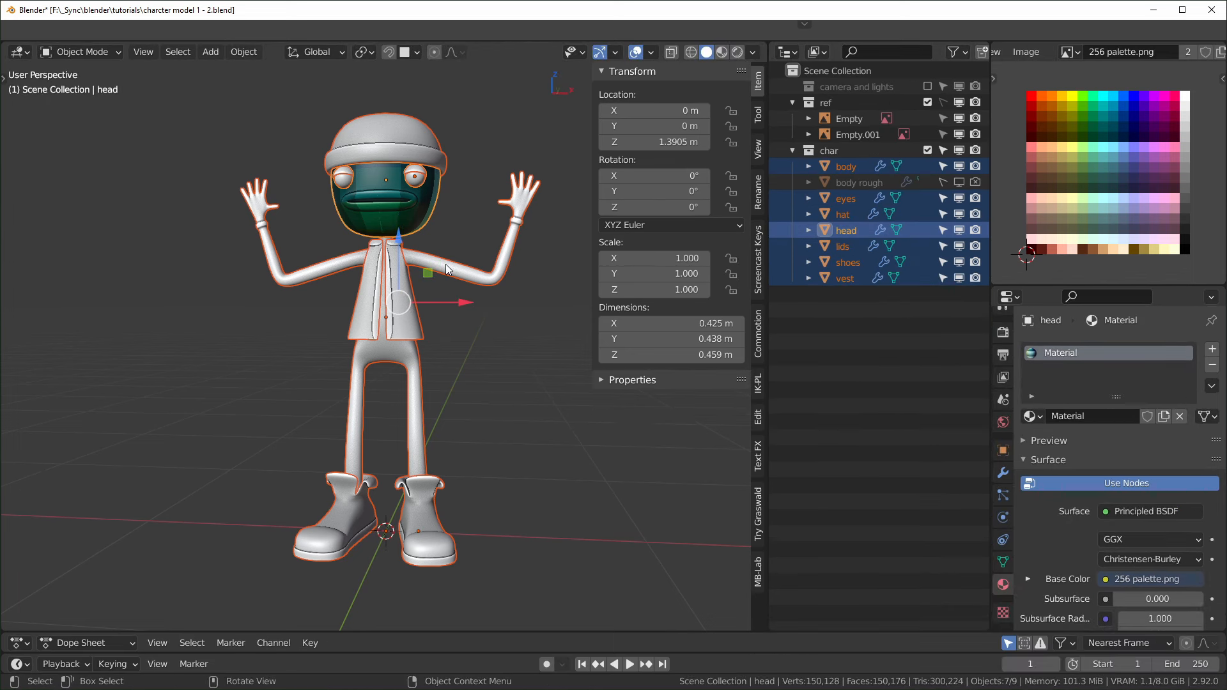
- Link the head's palette material to all the selected character parts
key("ctrl+l")
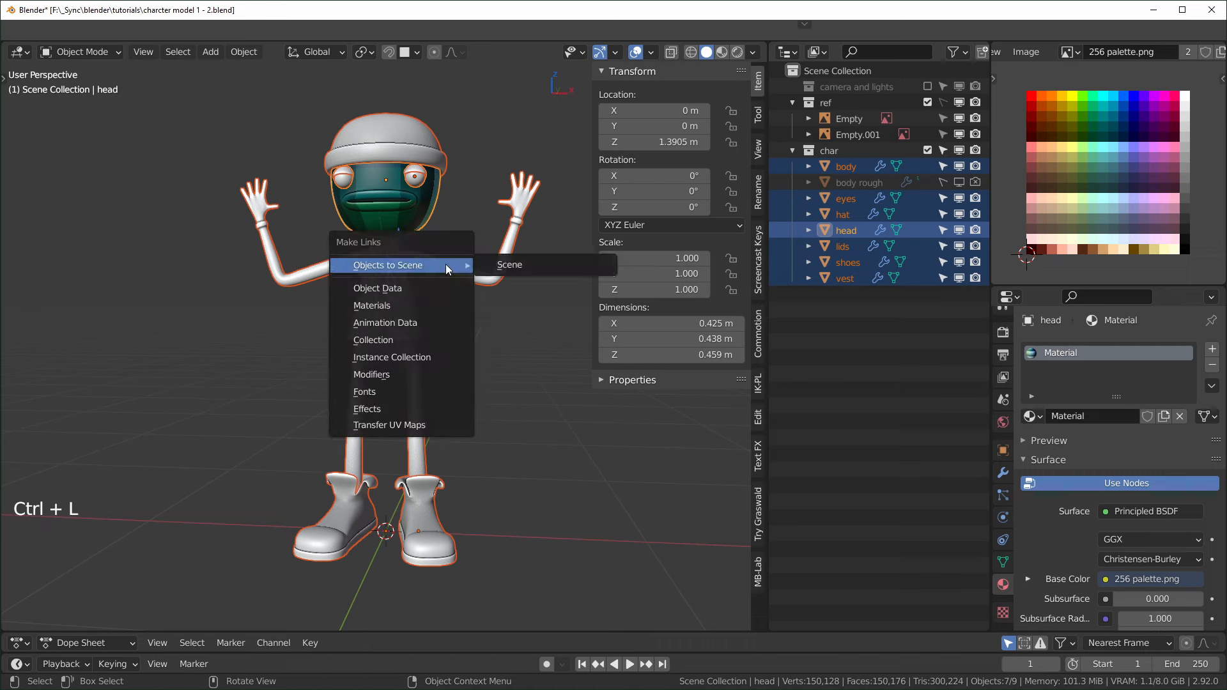
left_click(372, 305)
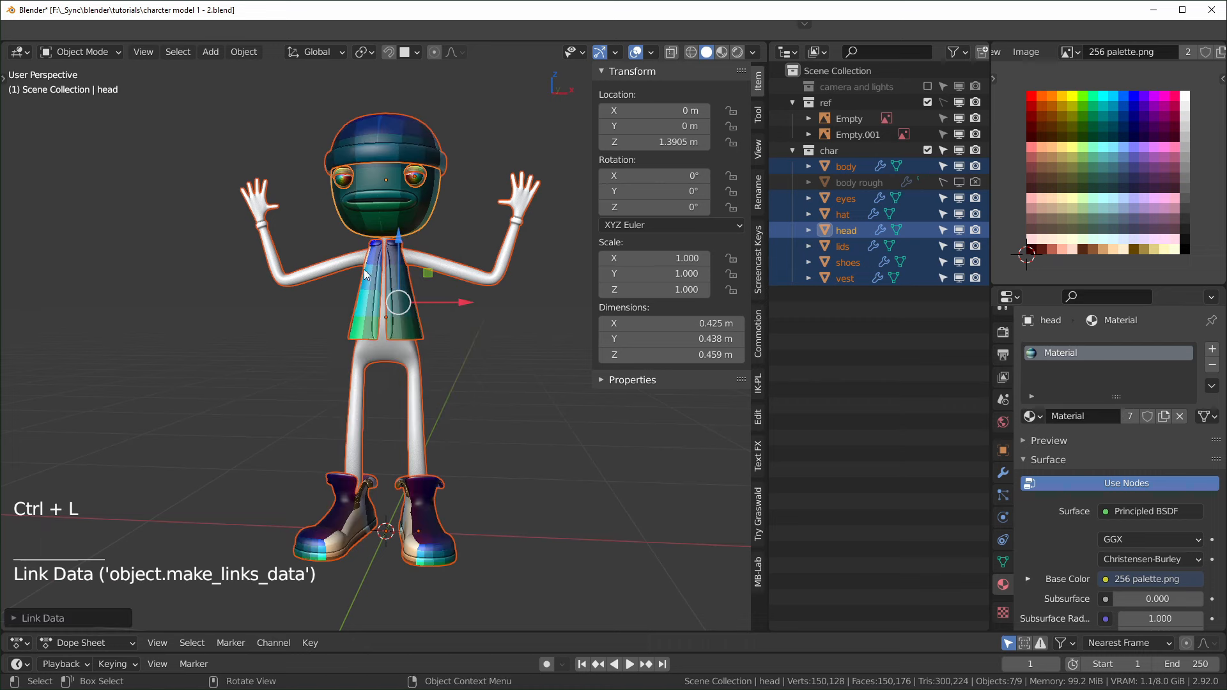
middle_click_drag(451, 314, 391, 339)
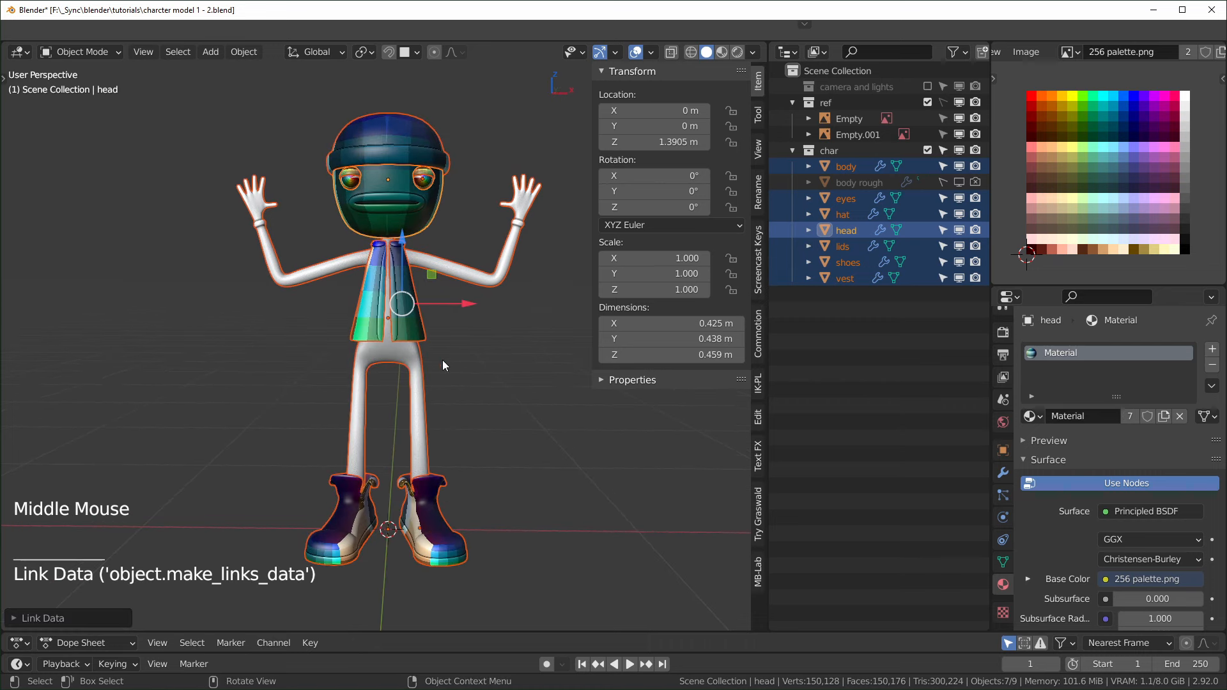
scroll(396, 412, "up", 1)
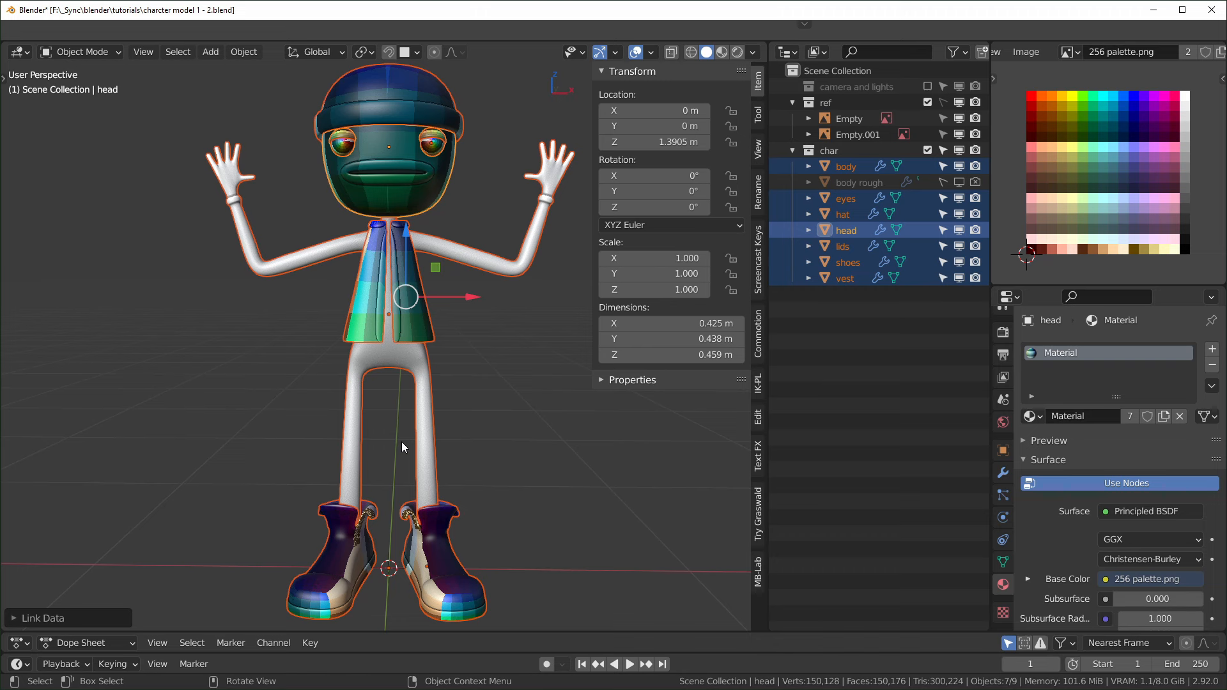
- Unwrap the UVs of the entire body mesh in Edit Mode, and return to Object Mode
left_click(419, 386)
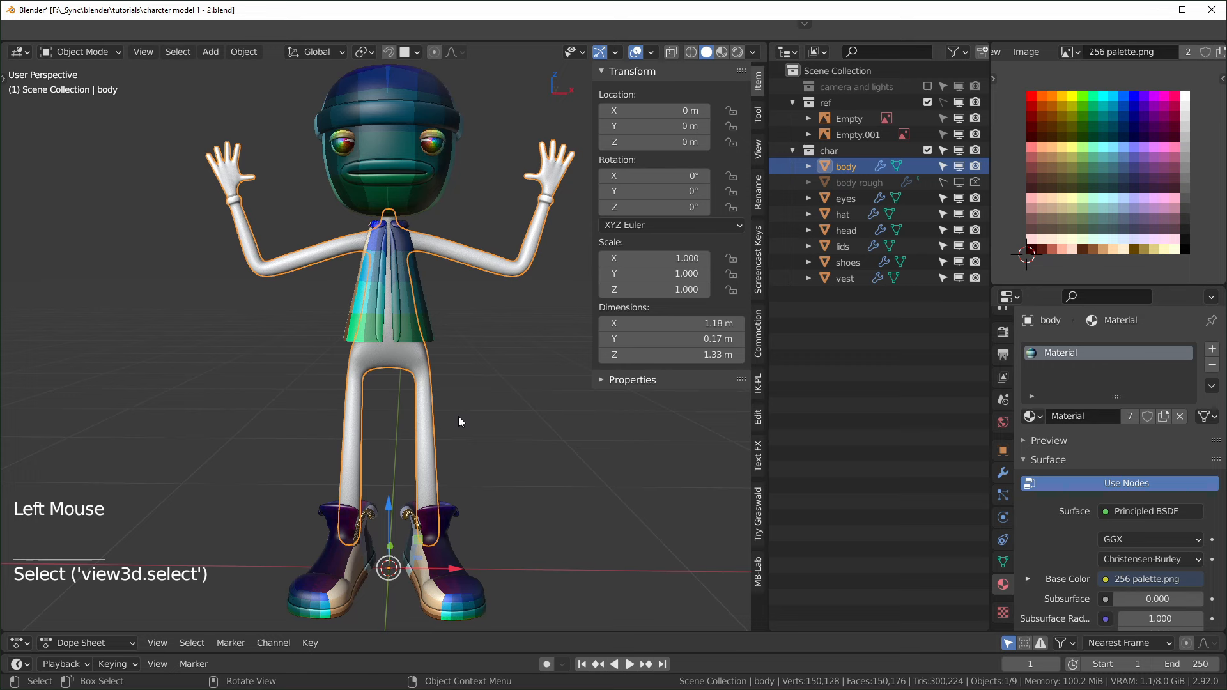
key("Tab")
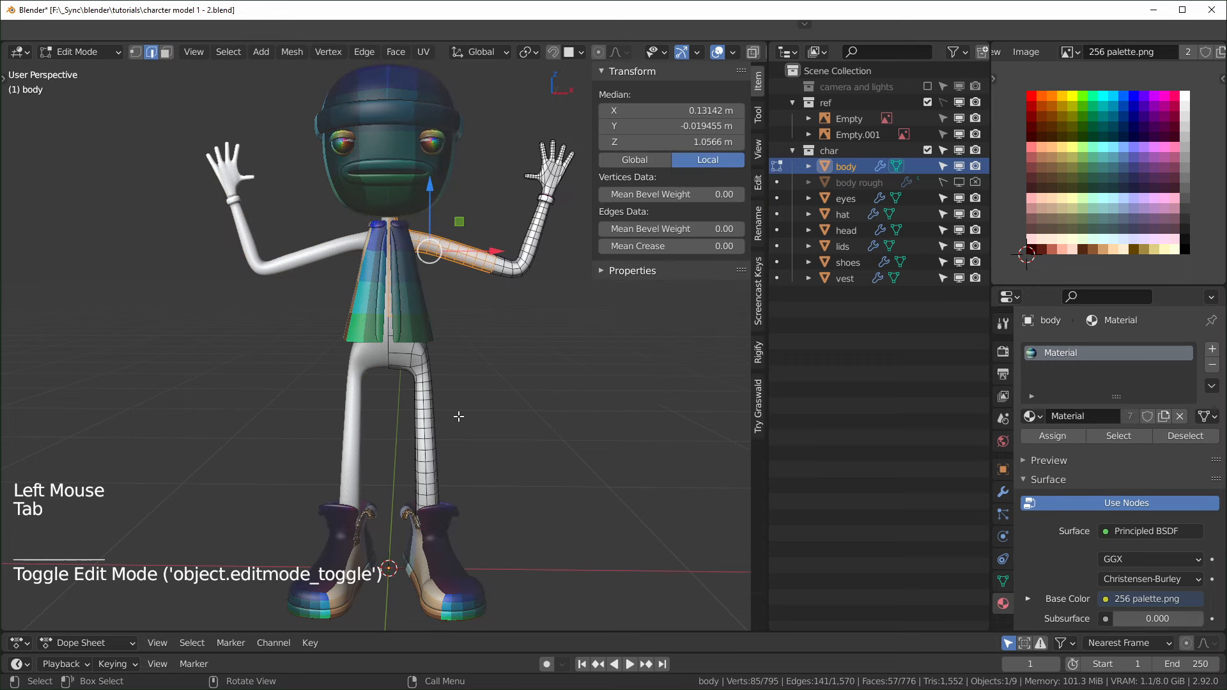
key("a")
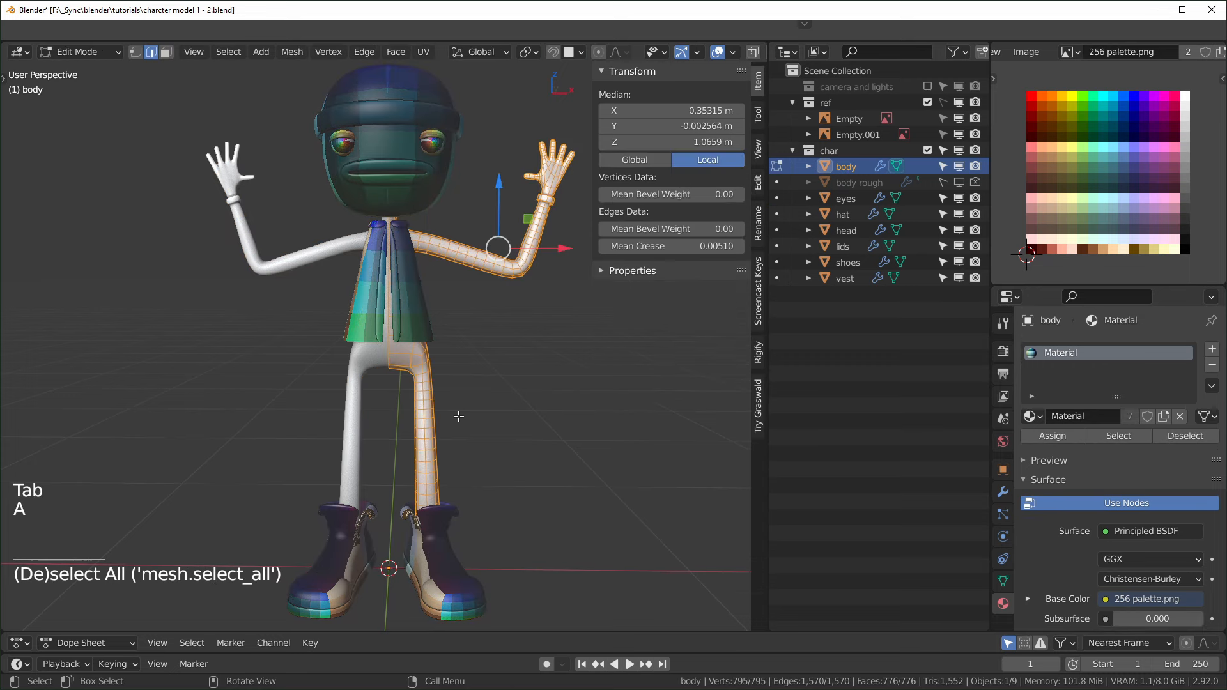
key("u")
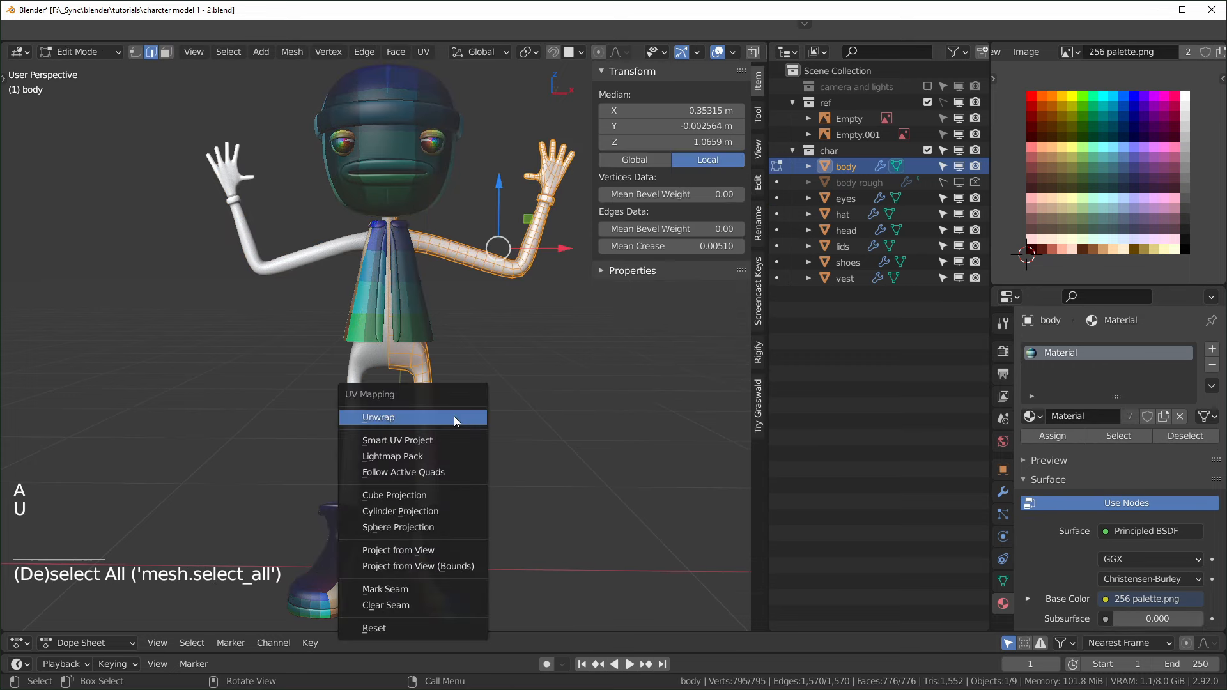
left_click(406, 417)
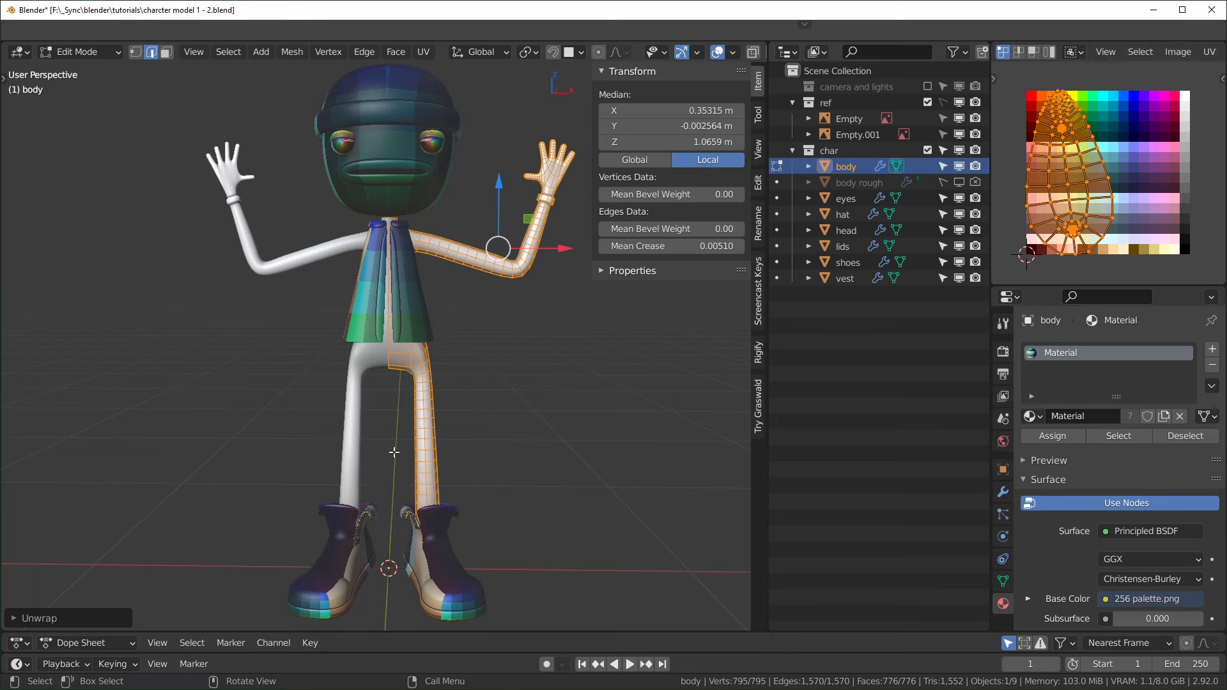
key("Tab")
middle_click_drag(459, 363, 460, 394)
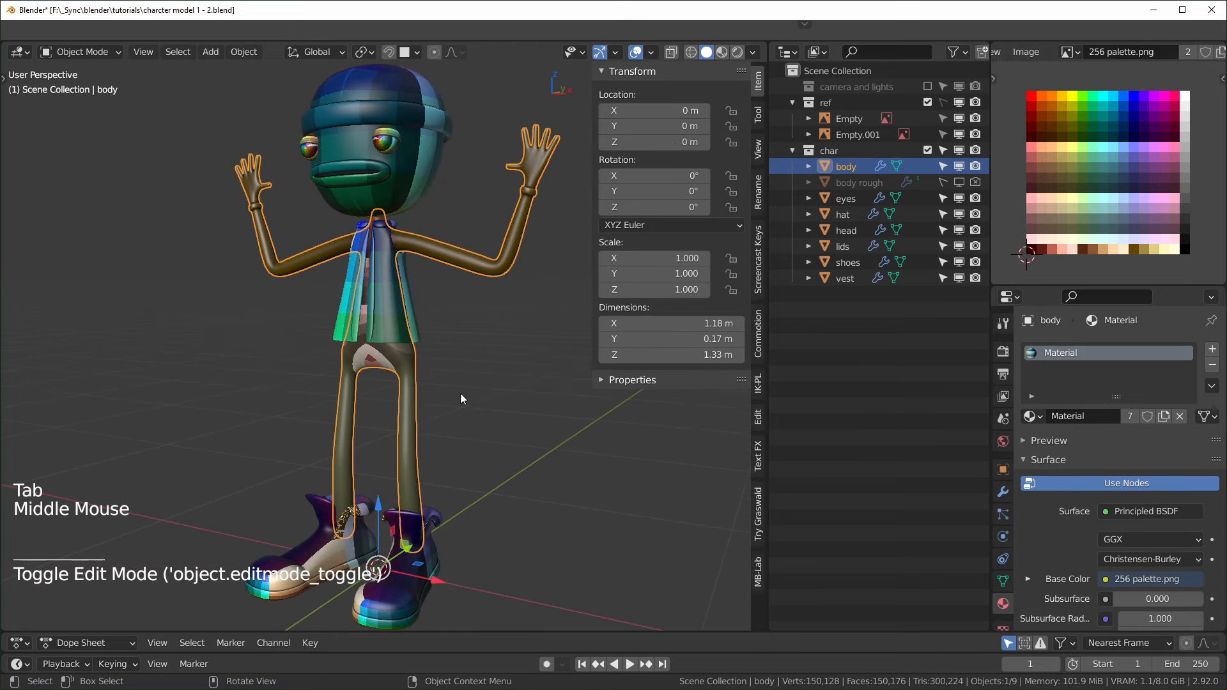
middle_click_drag(345, 463, 421, 411)
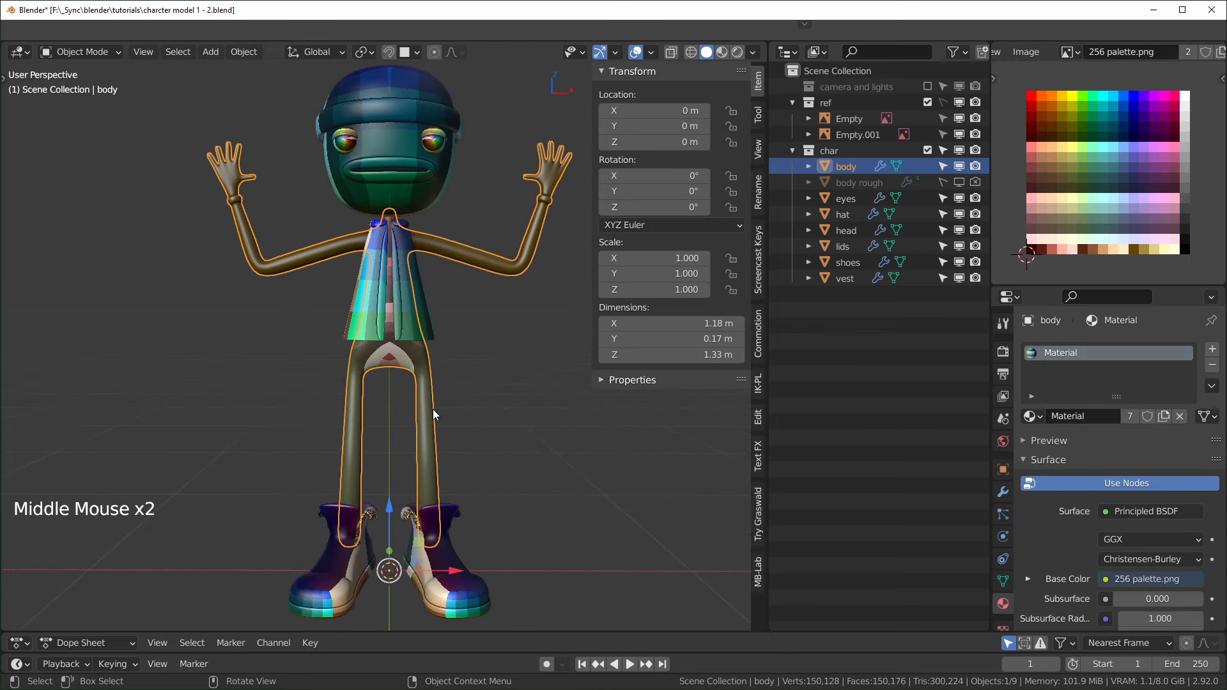
- Enter Edit Mode on the head and select all of its faces and UVs
left_click(440, 186)
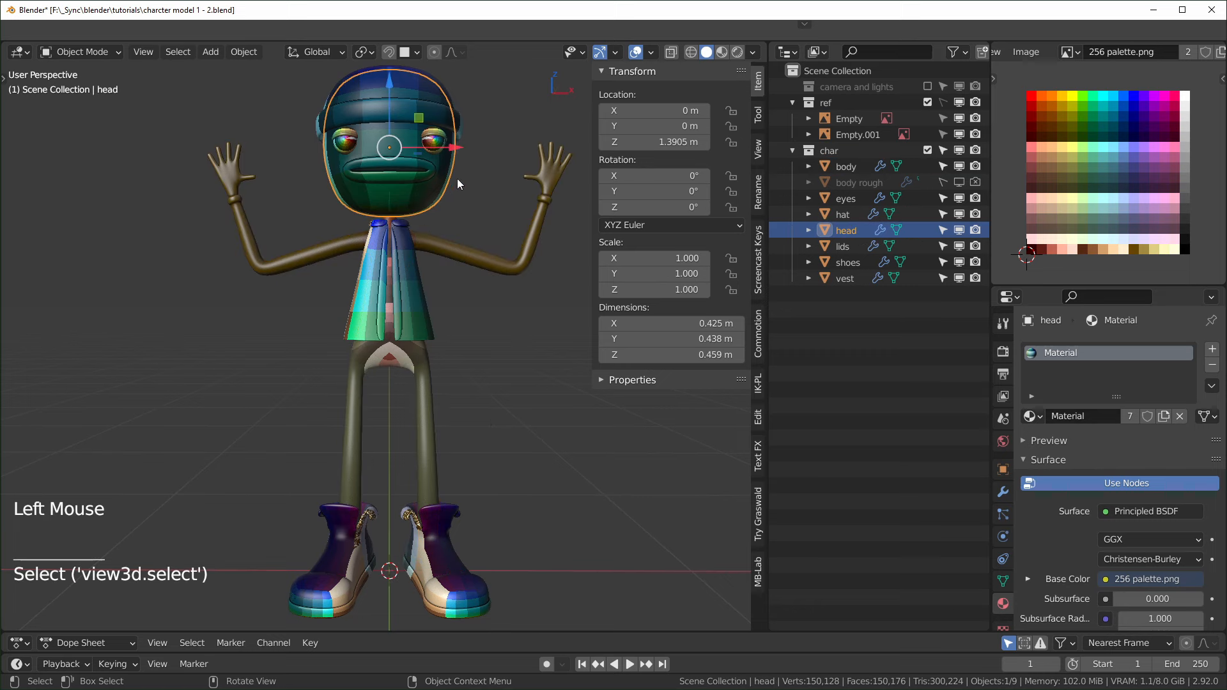
key("Tab")
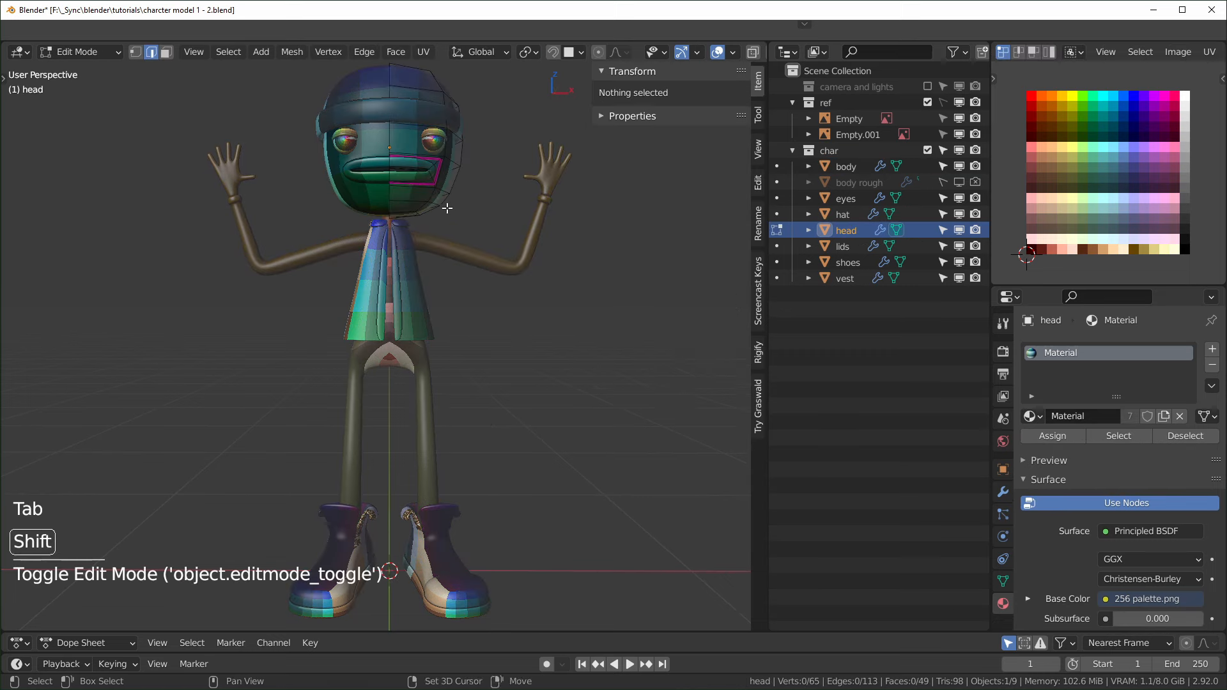
middle_click_drag(447, 206, 450, 305, "shift")
scroll(450, 305, "up", 1)
scroll(450, 305, "up", 1)
key("a")
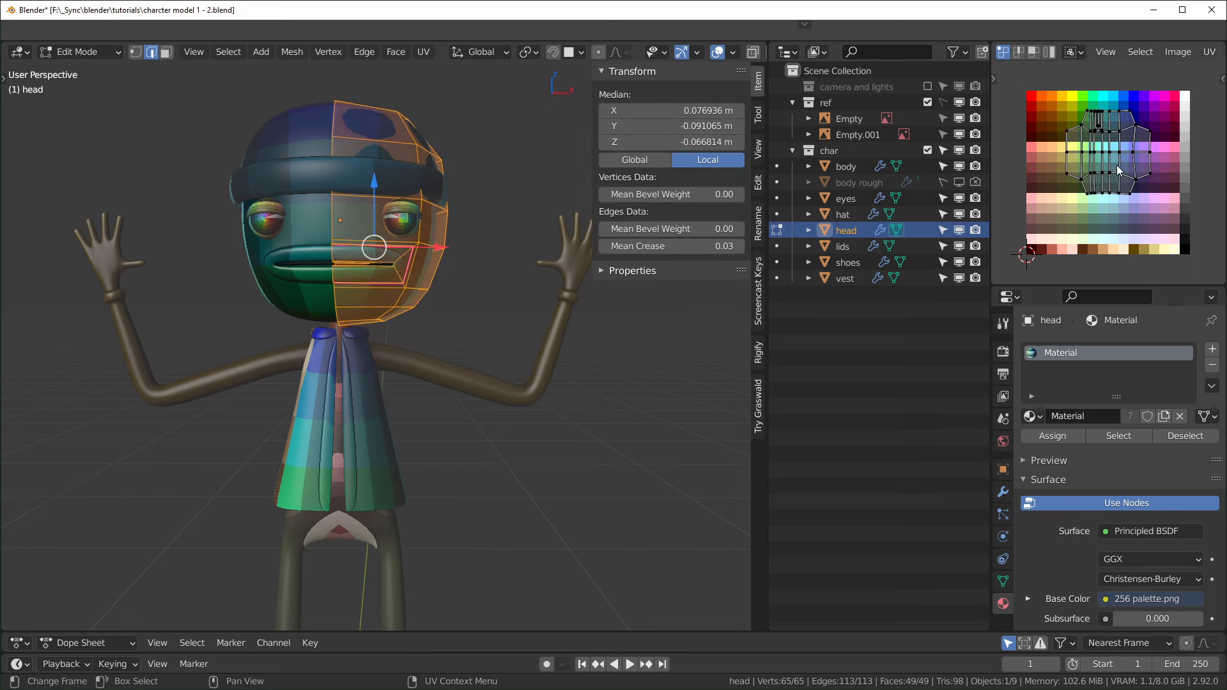
key("a")
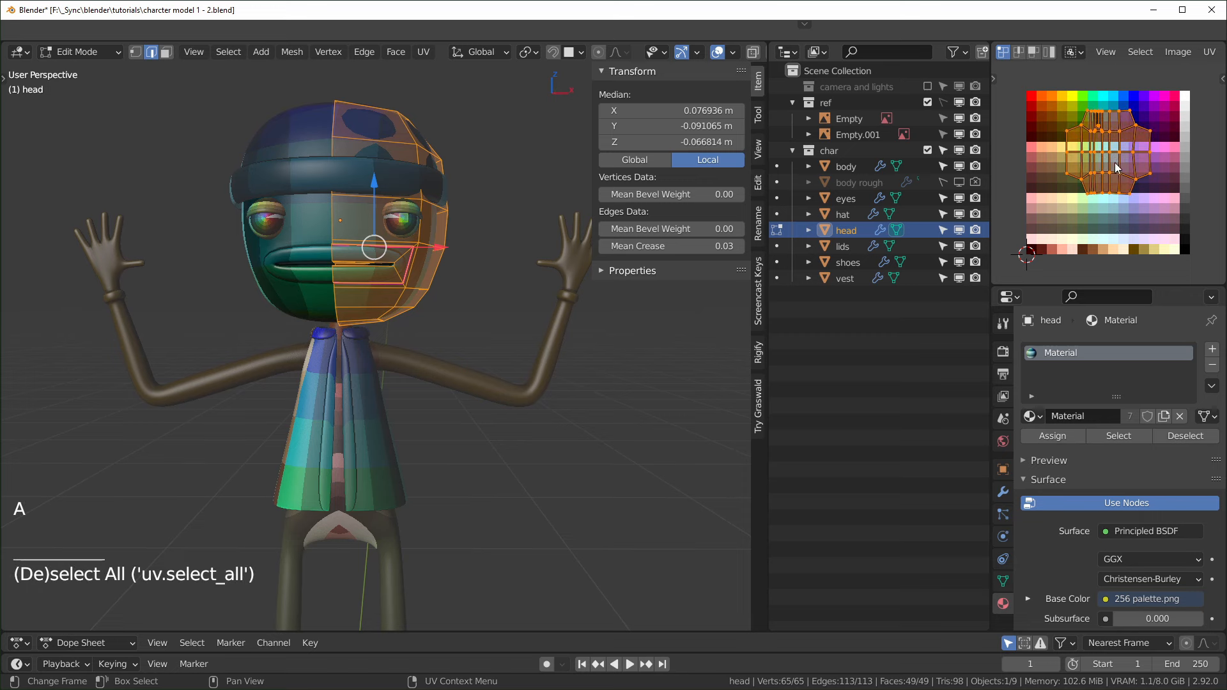
key("g")
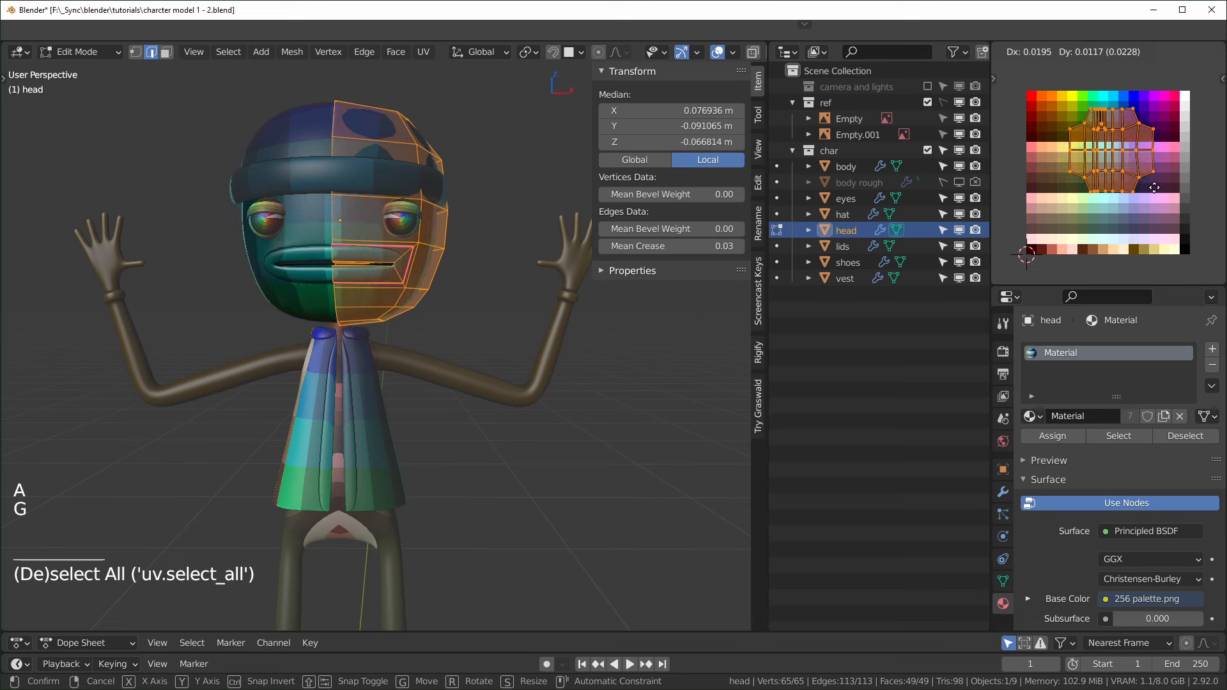
right_click(1155, 194)
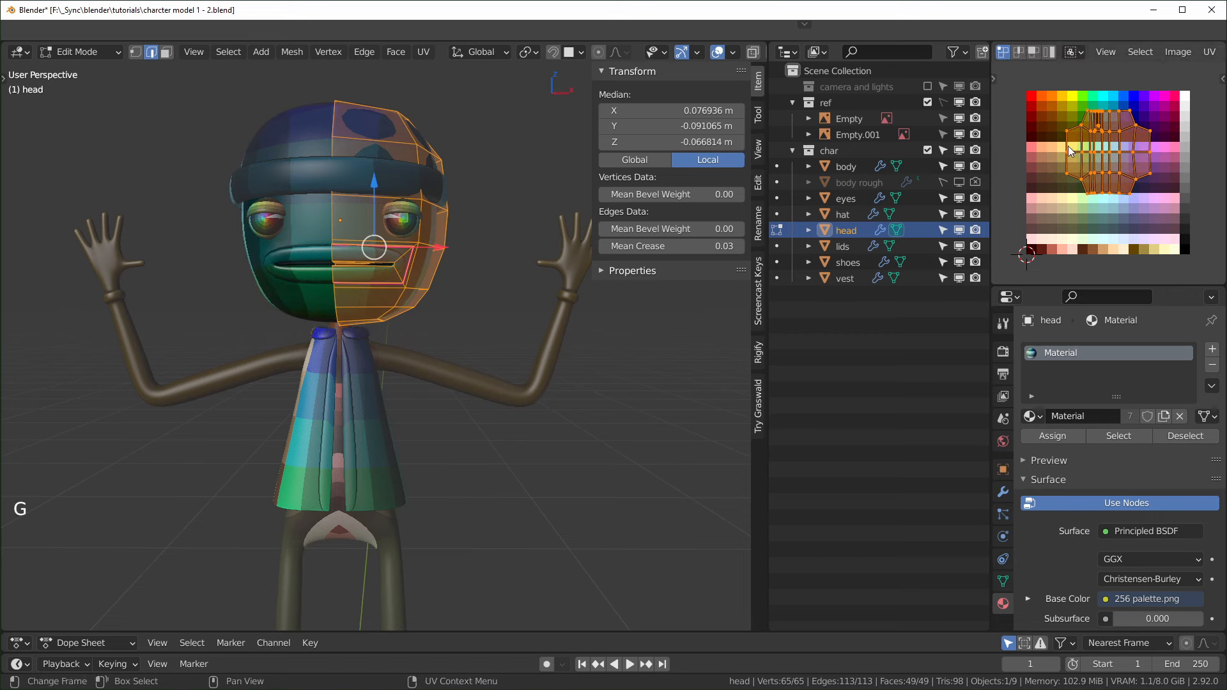
key("g")
right_click(1128, 190)
- Shrink the head's UVs to fit within a single palette swatch, and try them over other palette colours
key("s")
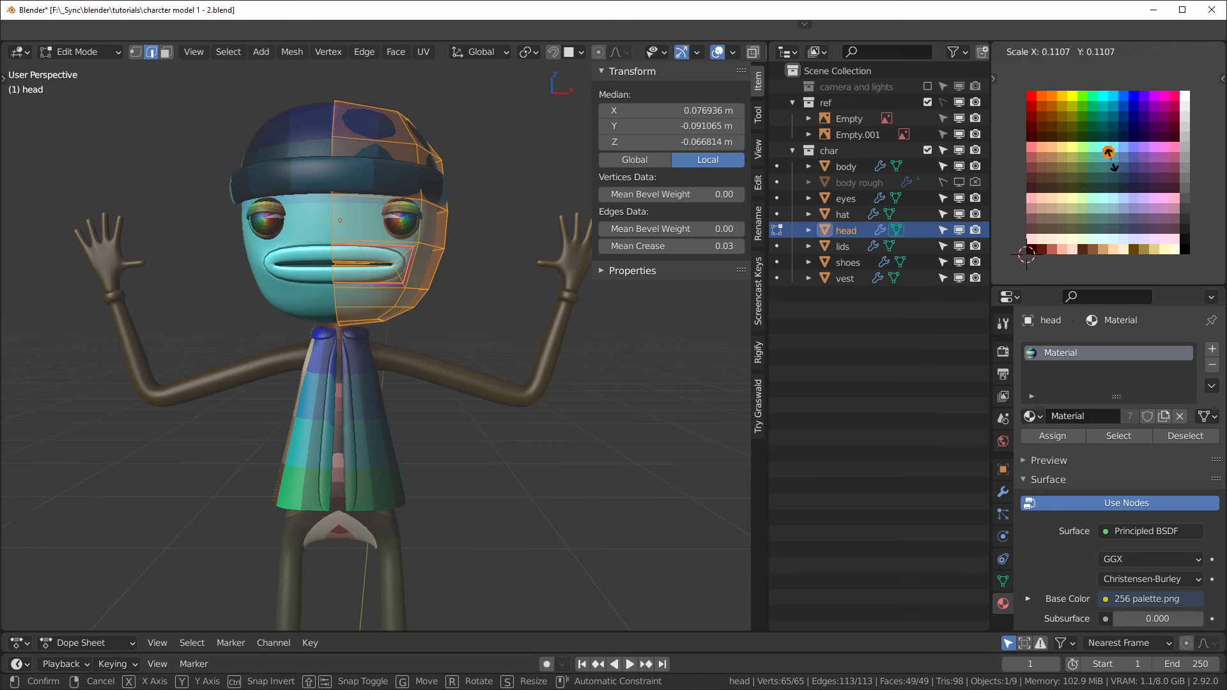
left_click(1112, 162)
key("g")
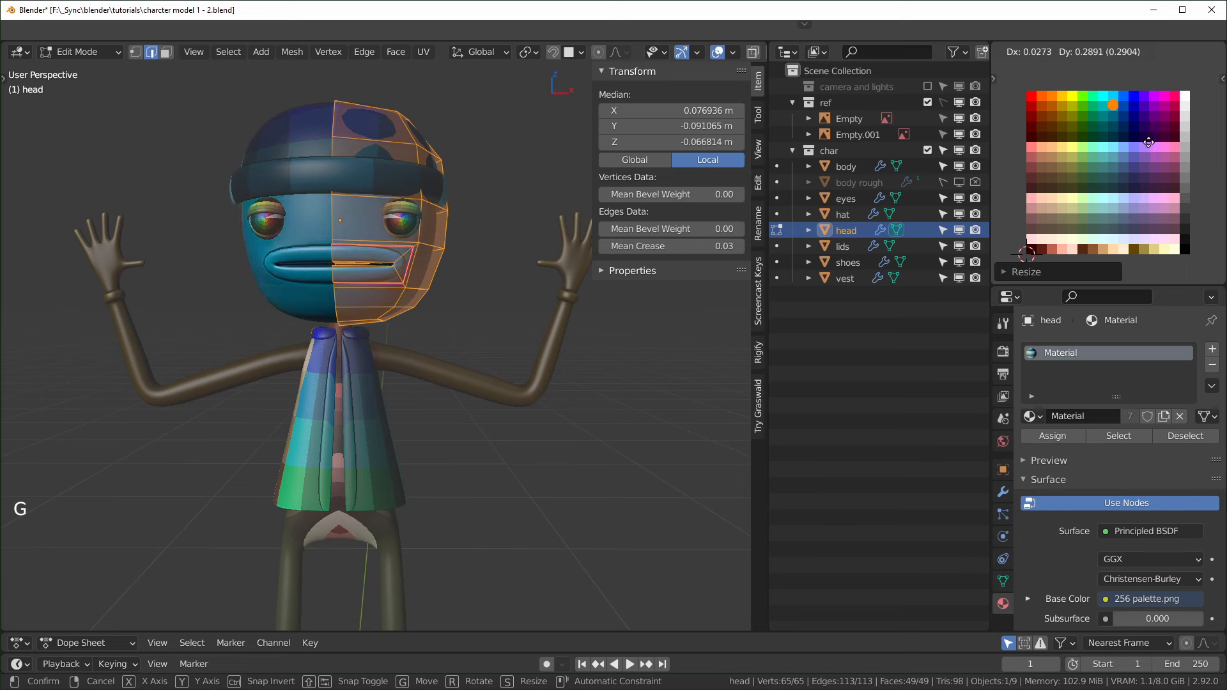
right_click(1142, 164)
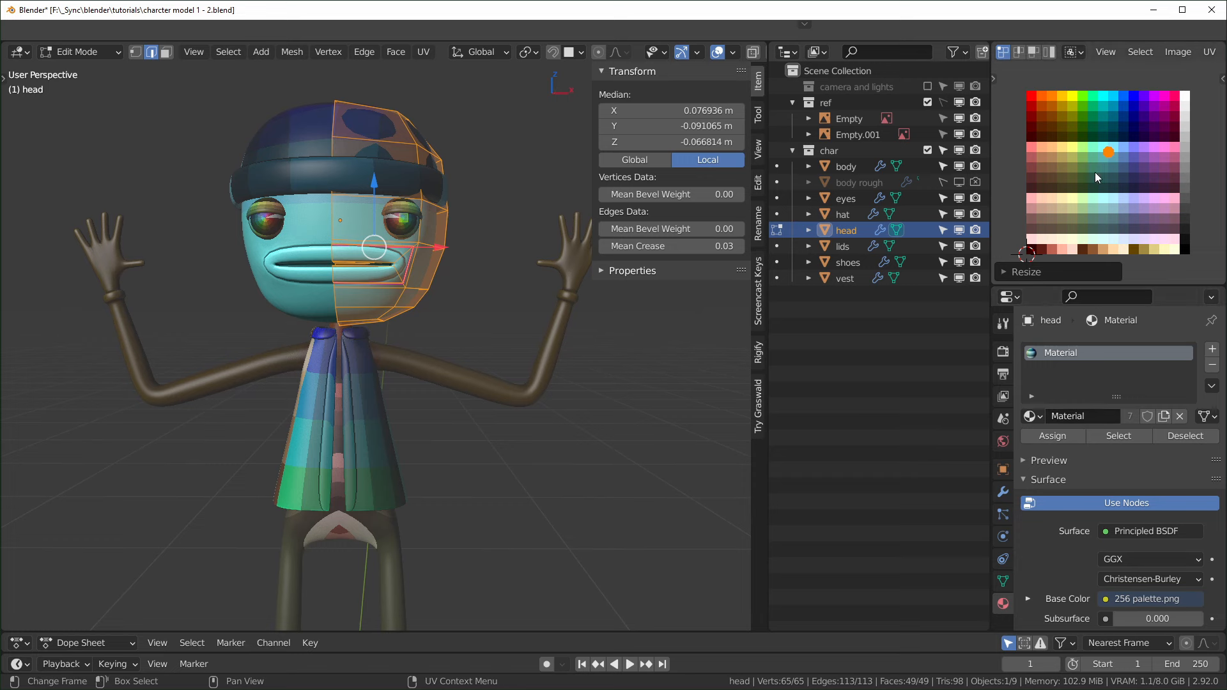
key("g")
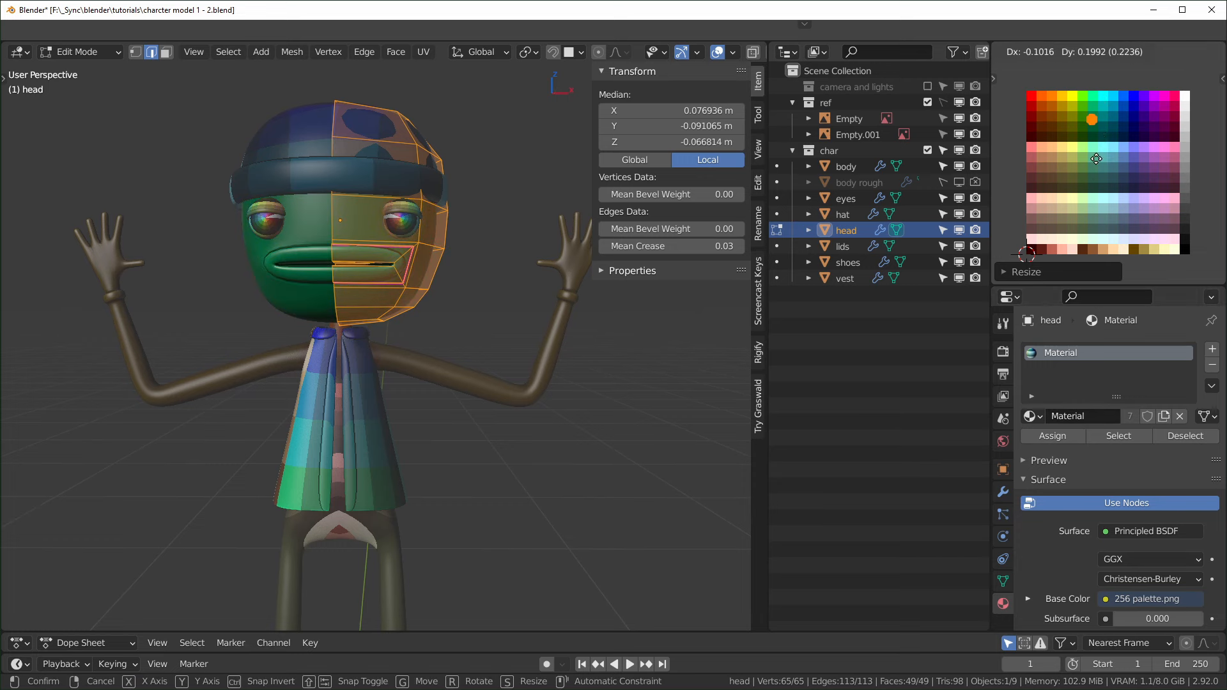
left_click(1112, 195)
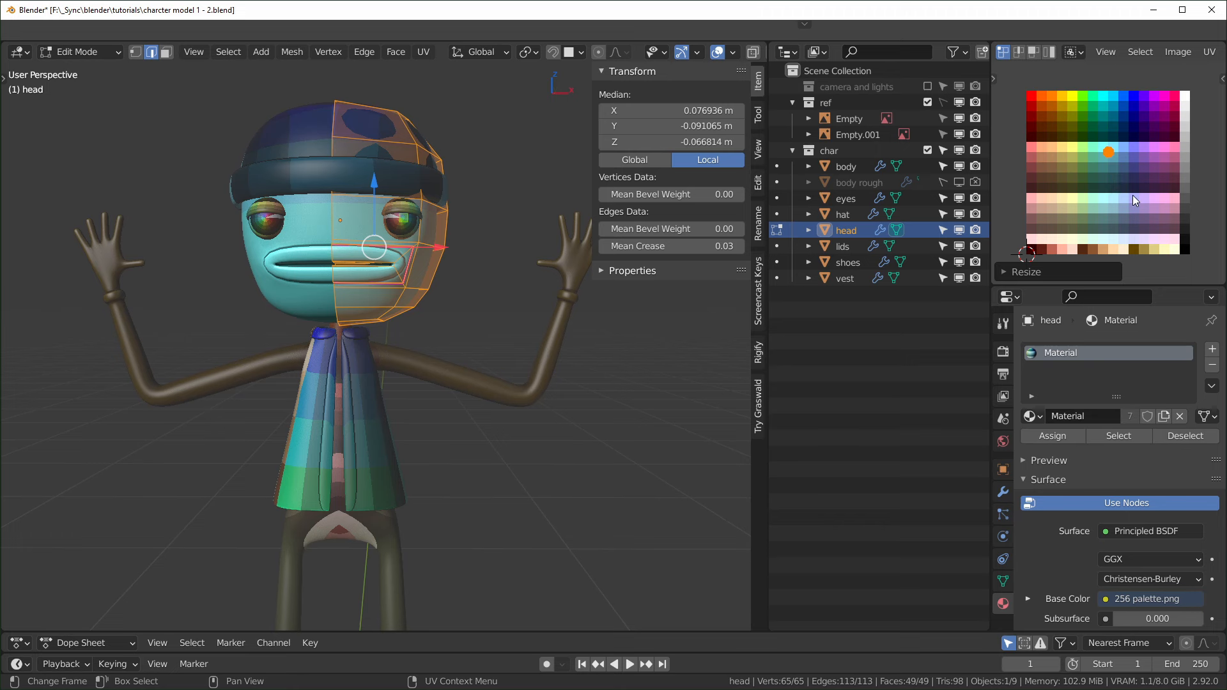
- Collapse the head's UVs to a point on the palette's white swatch, and return to Object Mode
key("s")
left_click(1135, 201)
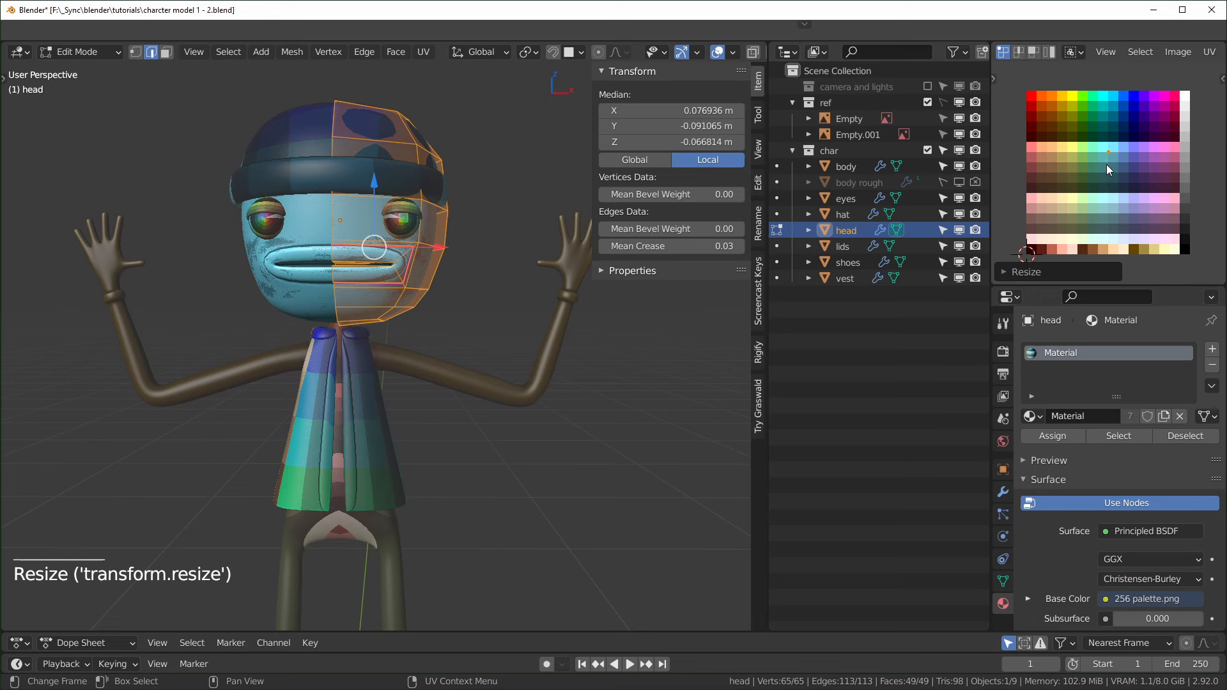
key("g")
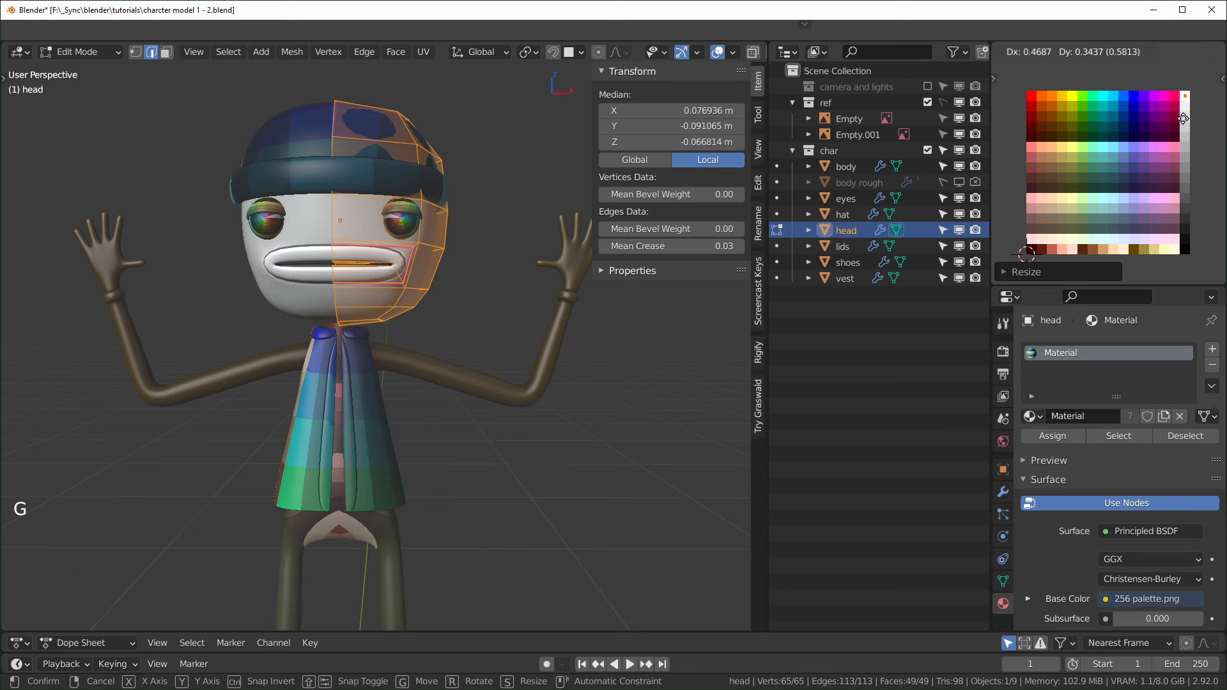
left_click(1168, 121)
key("Tab")
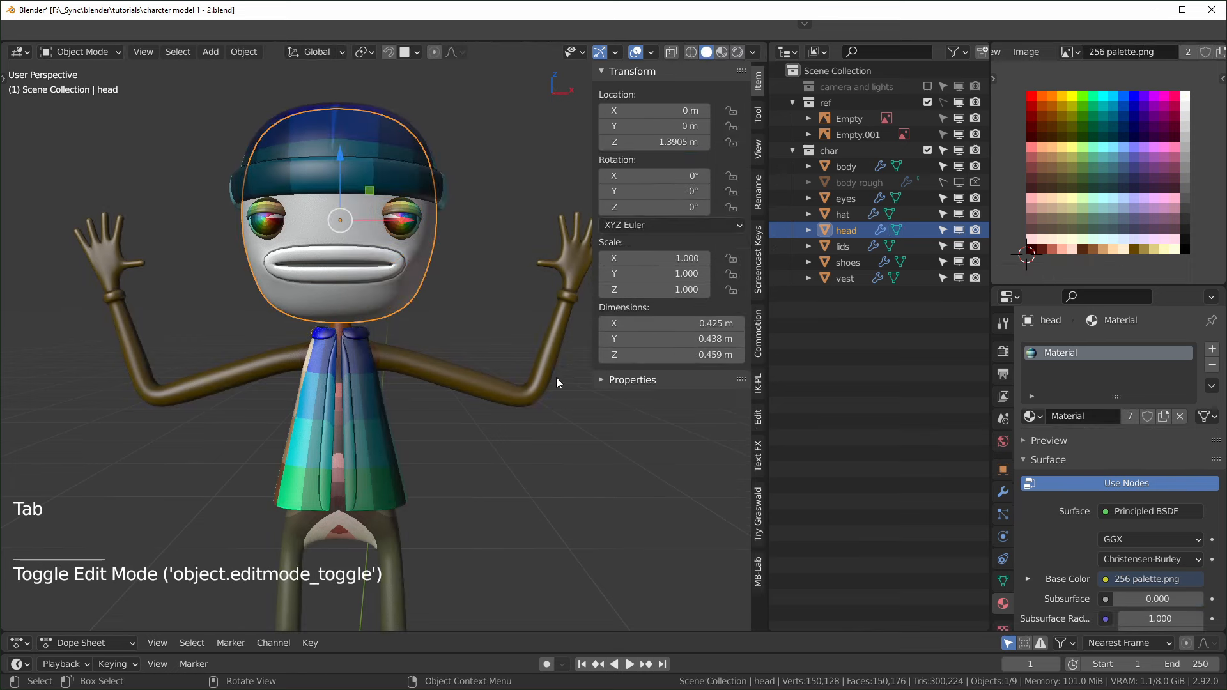
- Select all visible character parts and enter Edit Mode on them together
key("a")
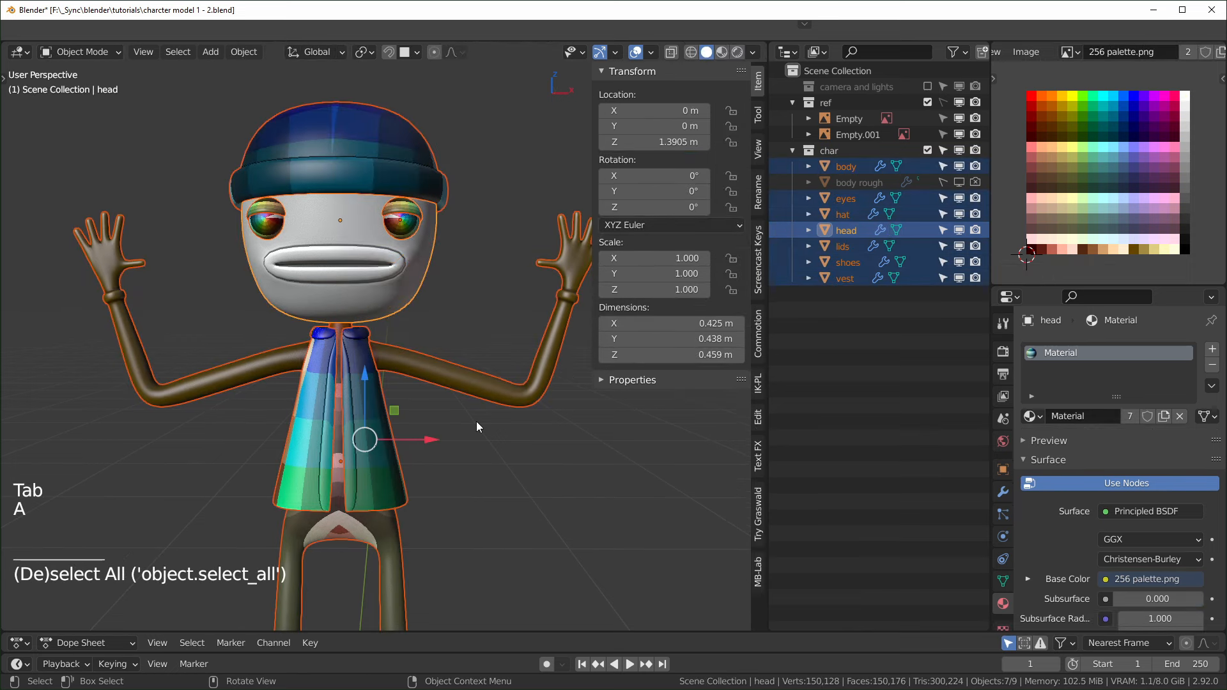
key("Tab")
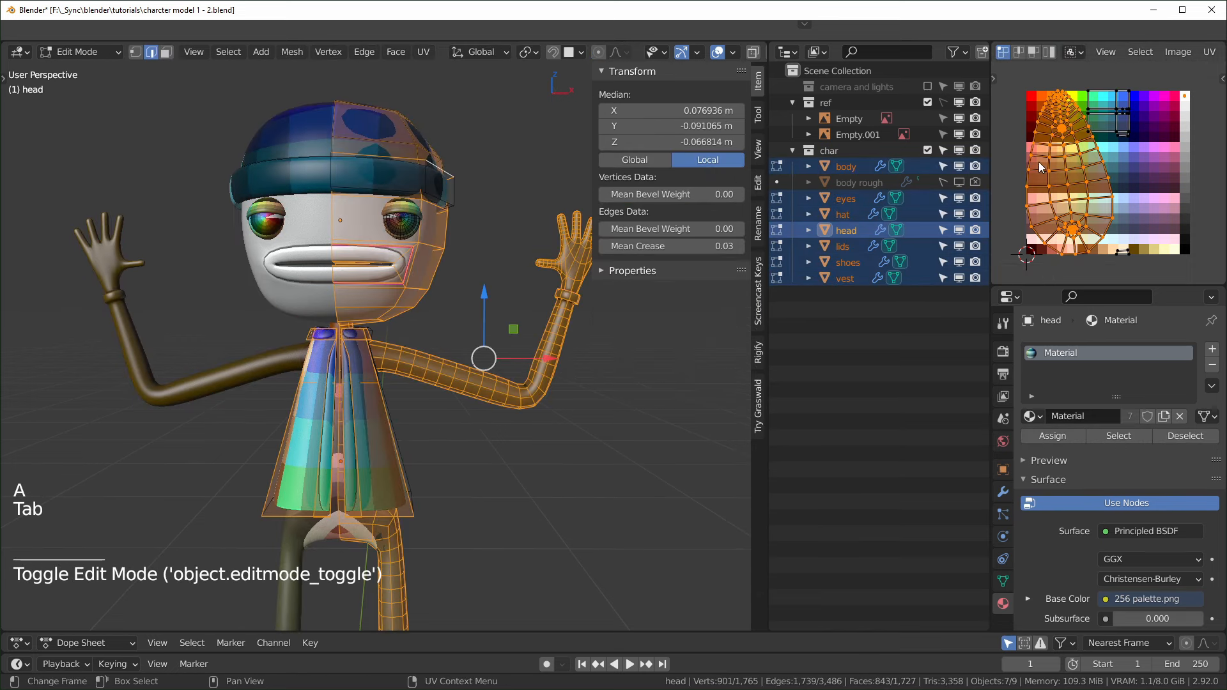
scroll(383, 339, "down", 3)
scroll(383, 338, "up", 2)
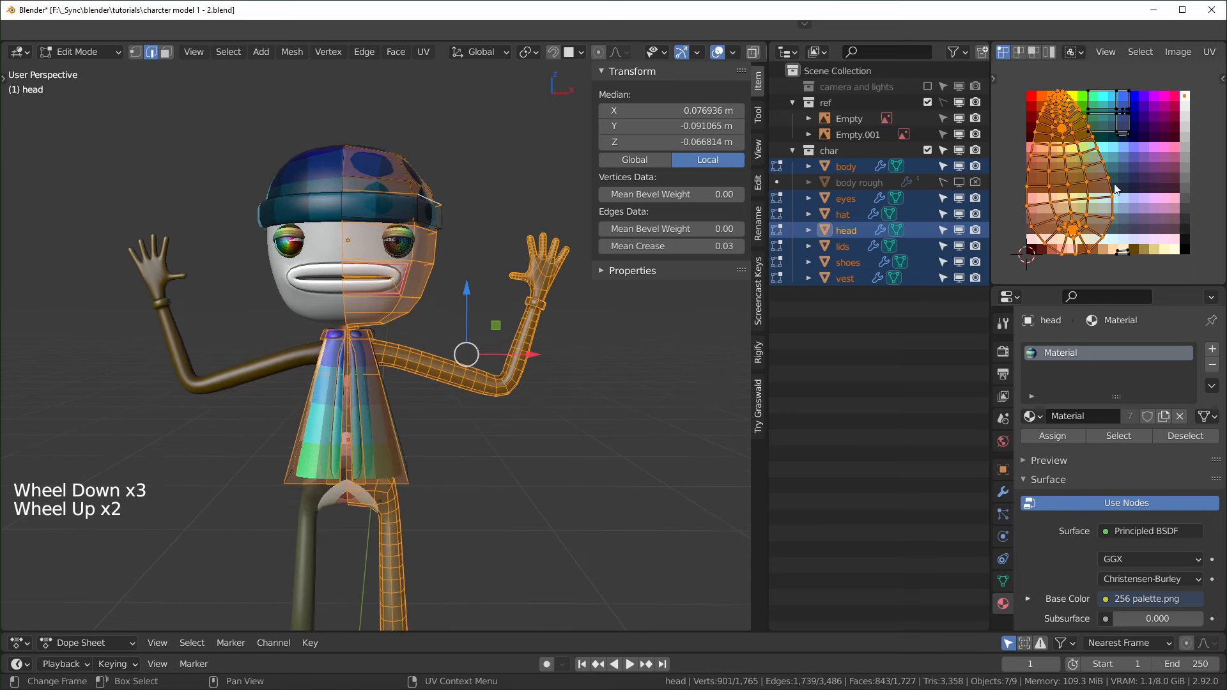
- Scale the displayed UVs of the character parts to 0 and move them onto the palette's white swatch
key("a")
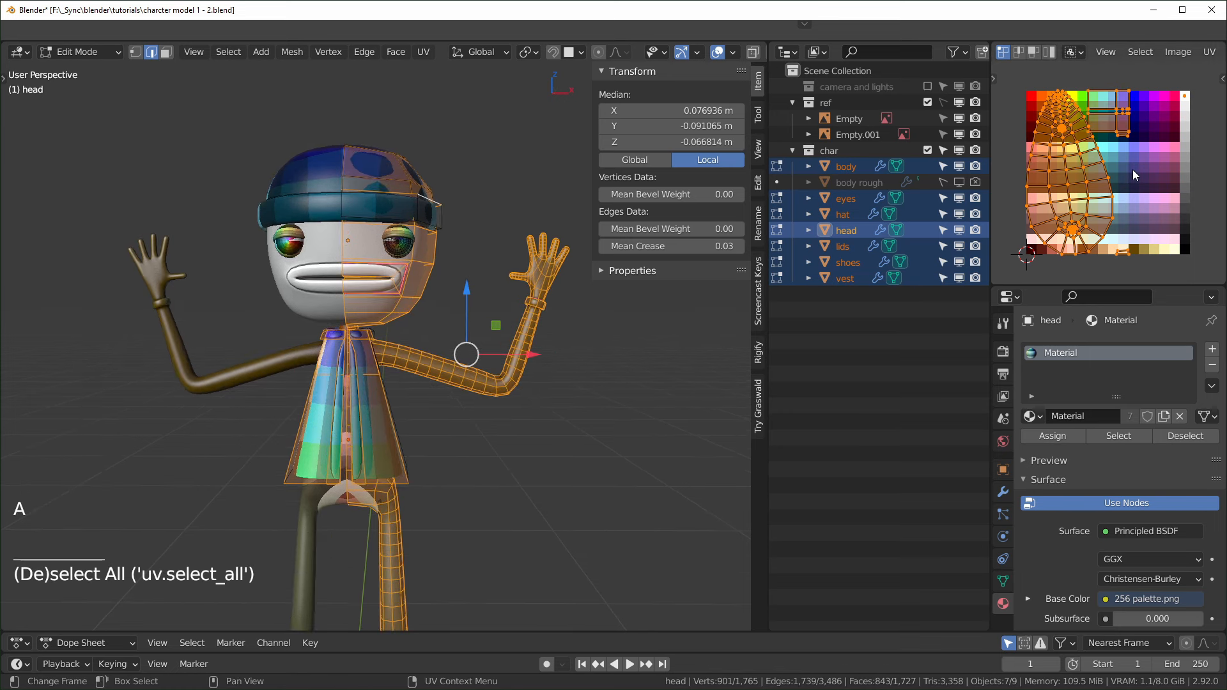
key("s")
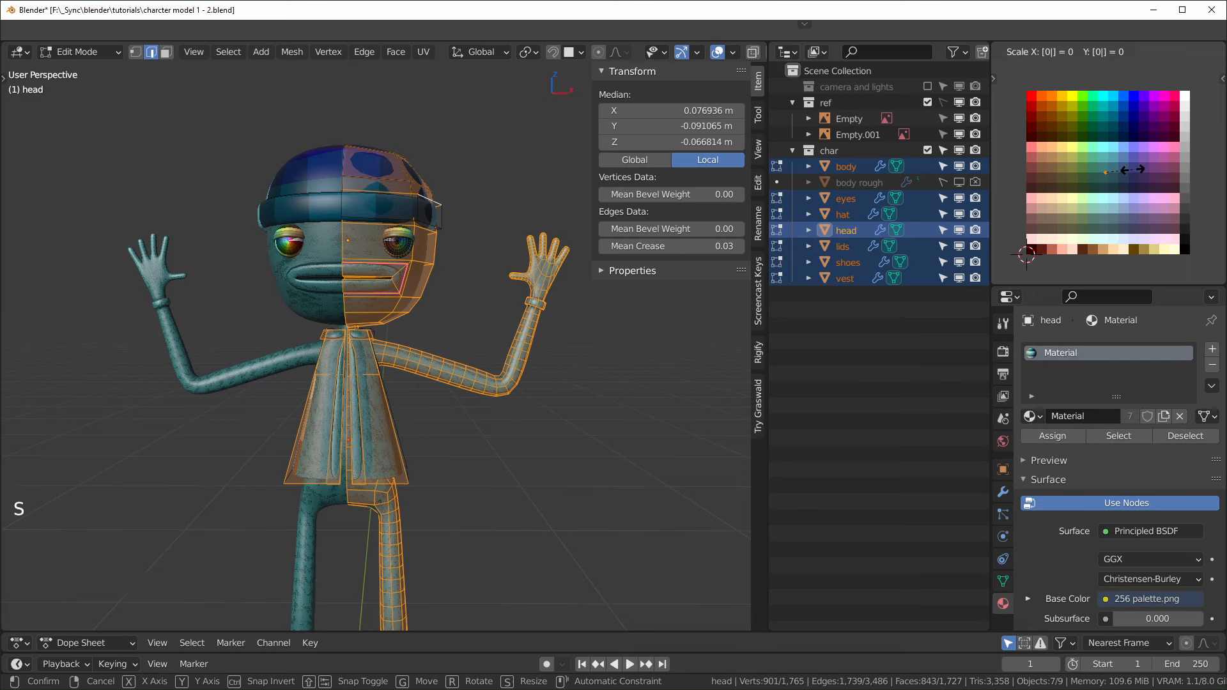
left_click(1127, 196)
key("g")
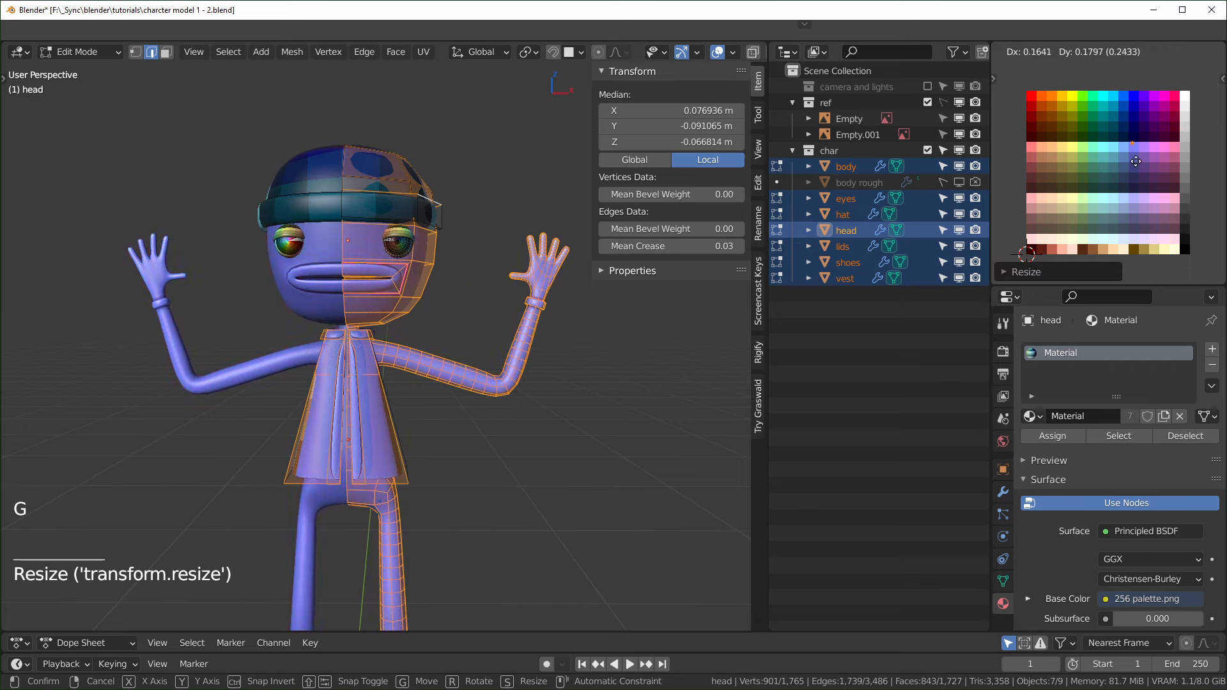
left_click(1183, 122)
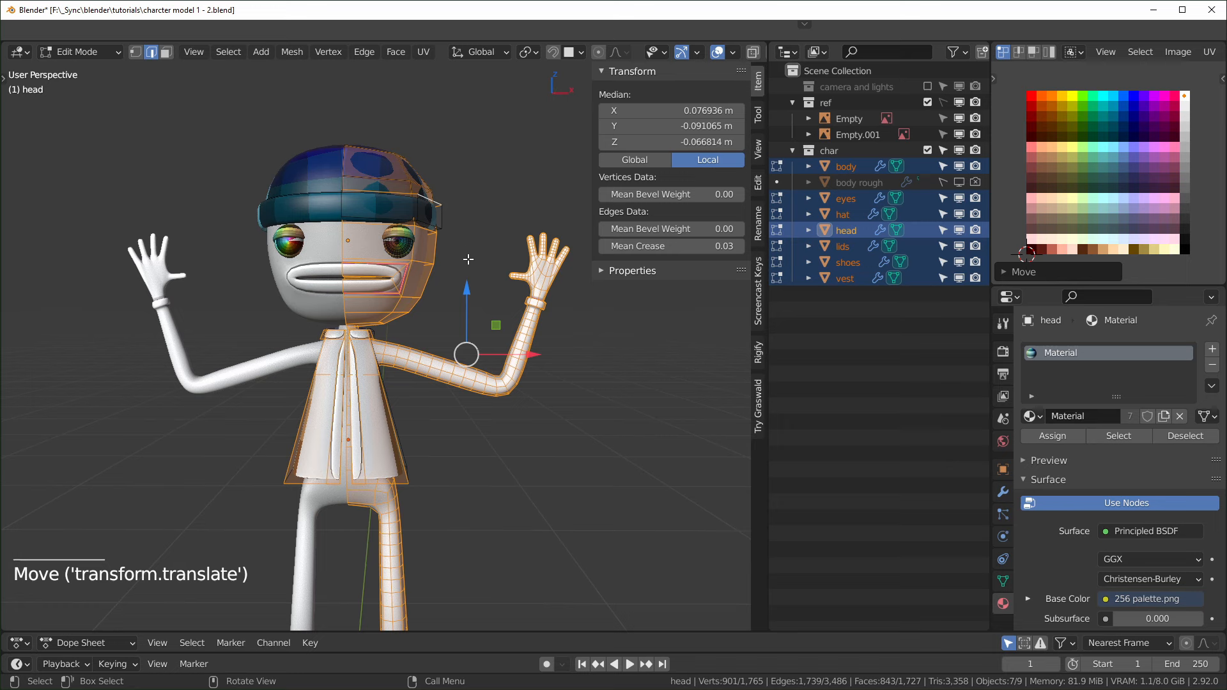
- Select all the UVs of the character parts, scale them to 0 and move them onto the palette's white swatch
key("a")
key("a")
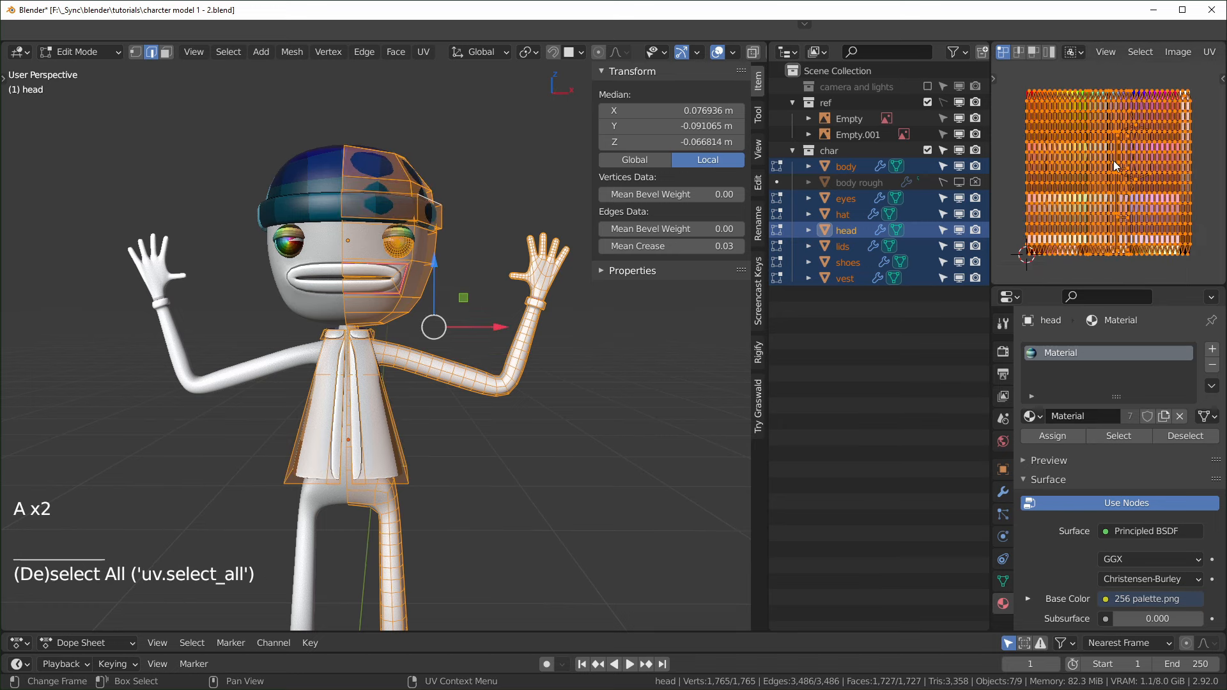
key("s")
key("0")
left_click(1114, 159)
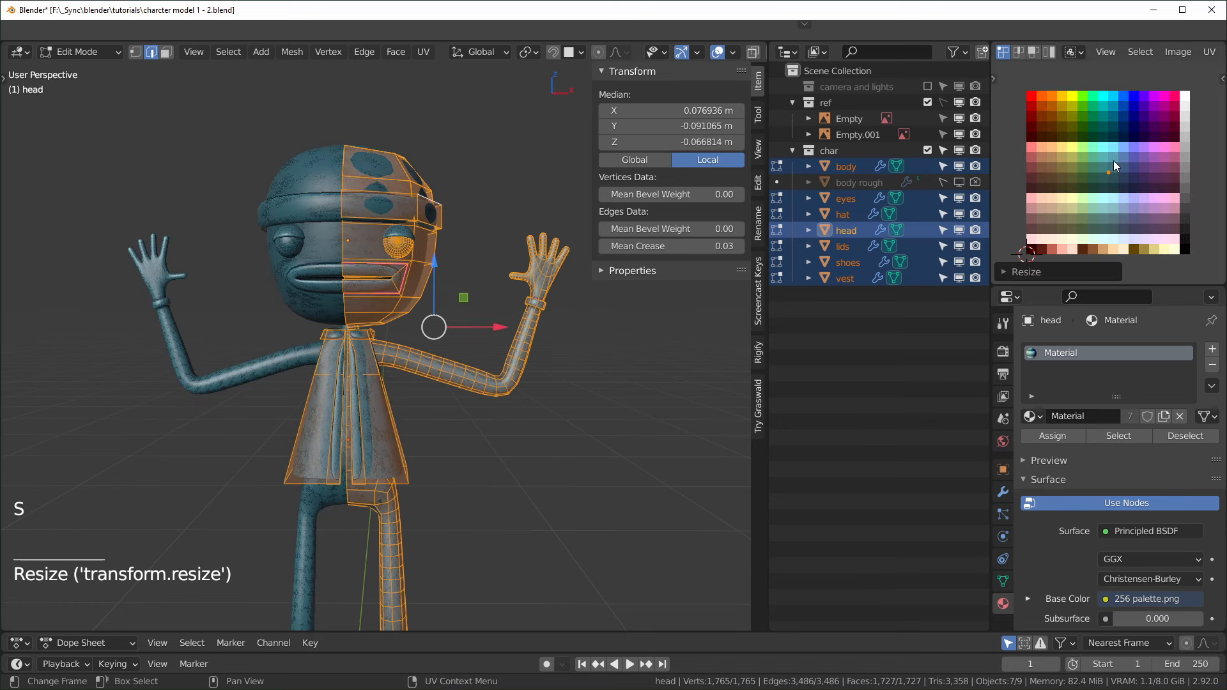
key("g")
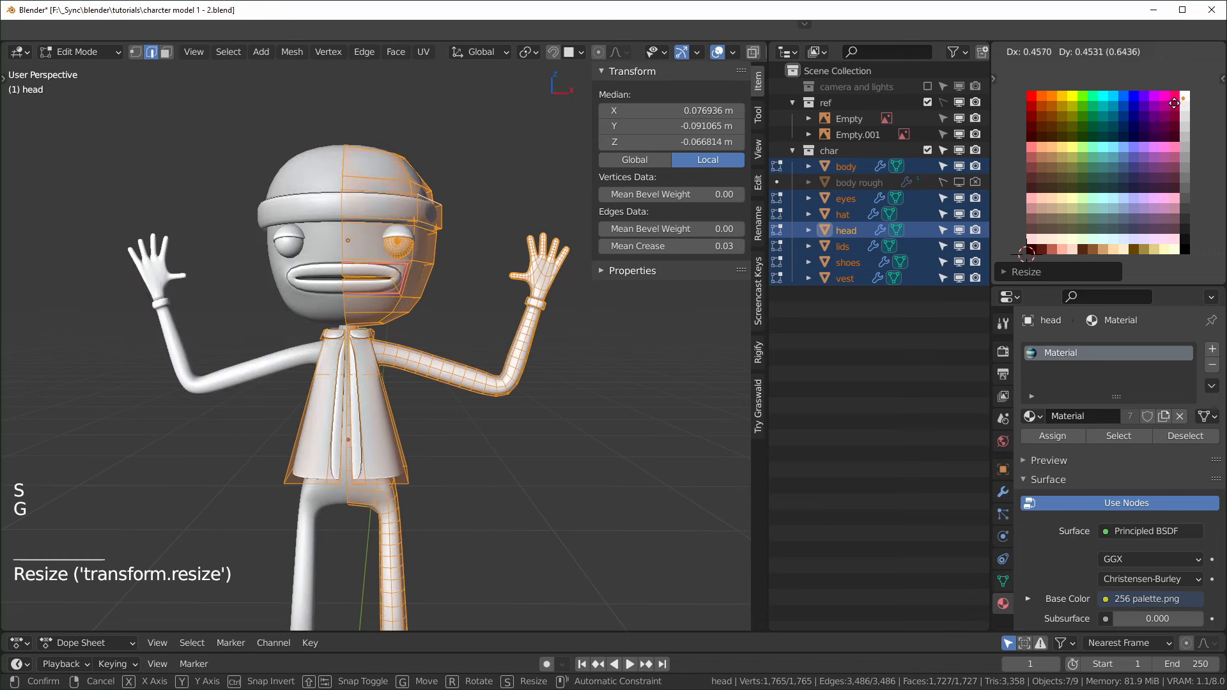
left_click(1176, 101)
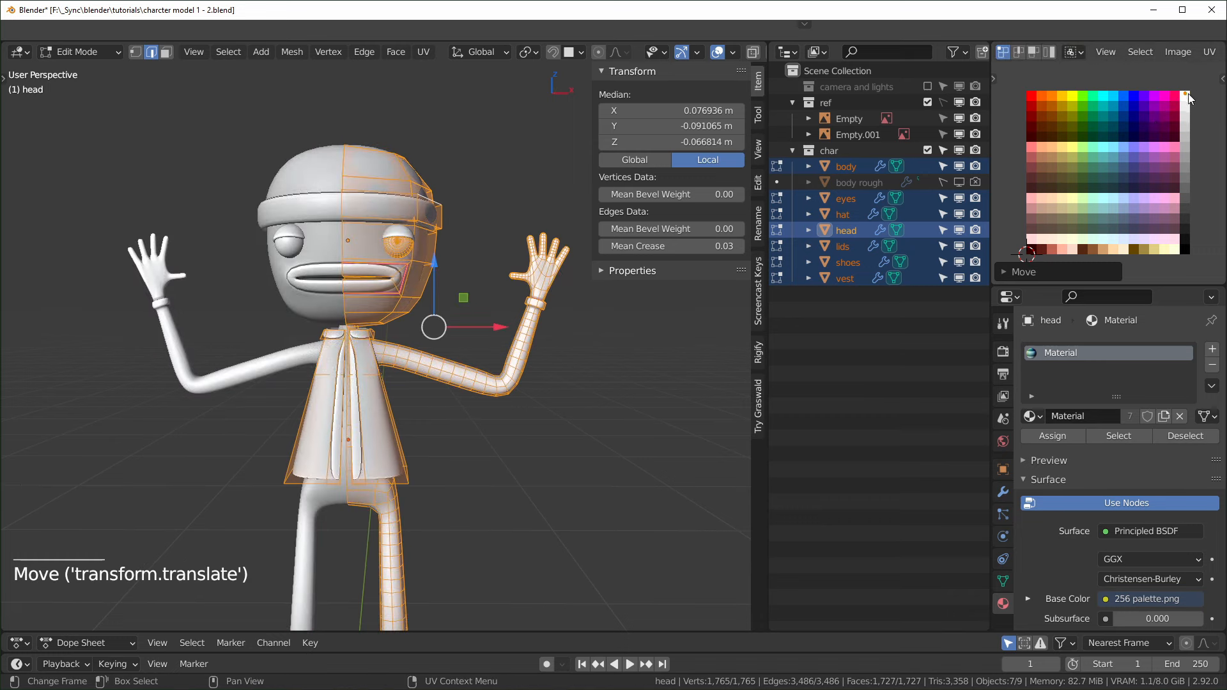
- Switch to face select mode and select the single head face just below the mouth
middle_click_drag(448, 412, 482, 322, "shift")
scroll(455, 413, "down", 3)
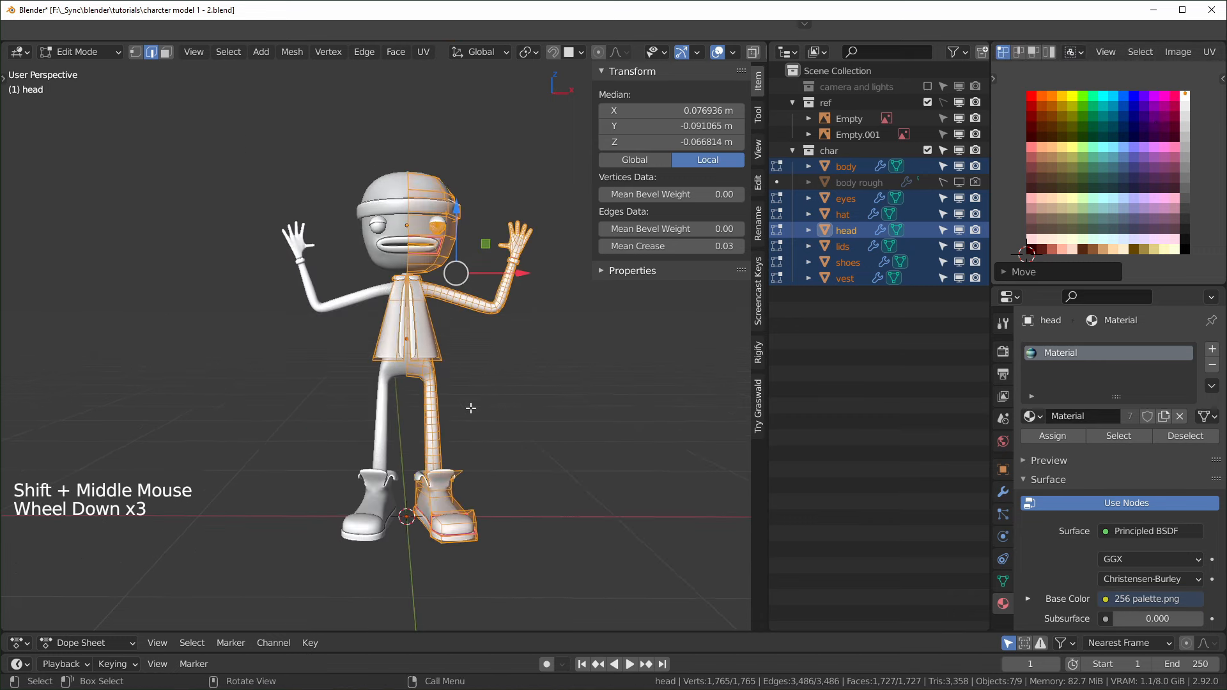
middle_click_drag(455, 413, 608, 245)
scroll(449, 412, "up", 2)
middle_click_drag(449, 412, 501, 459)
scroll(528, 428, "up", 1)
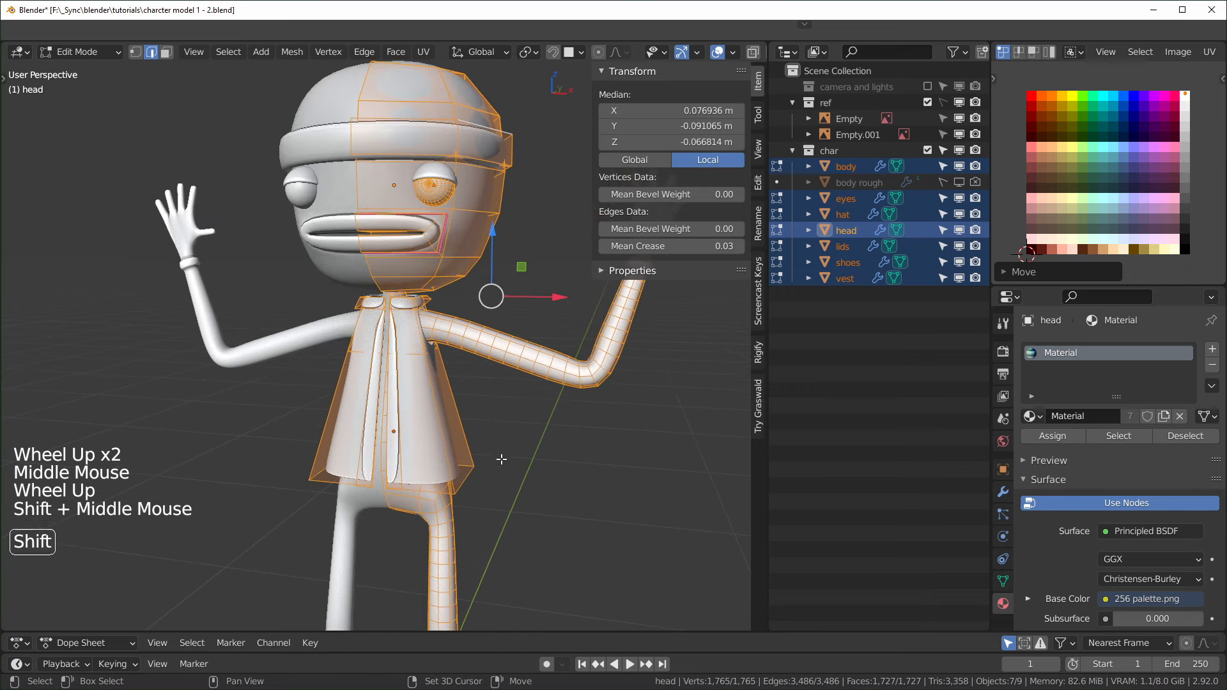
left_click(169, 53)
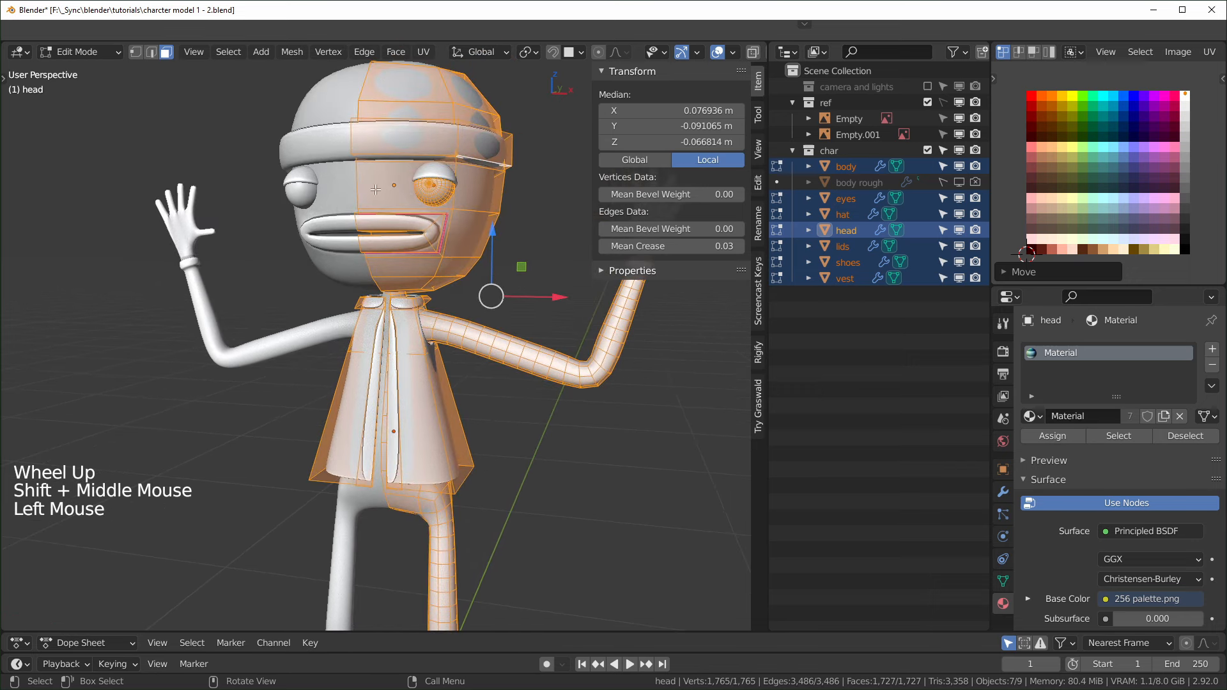
left_click(412, 265)
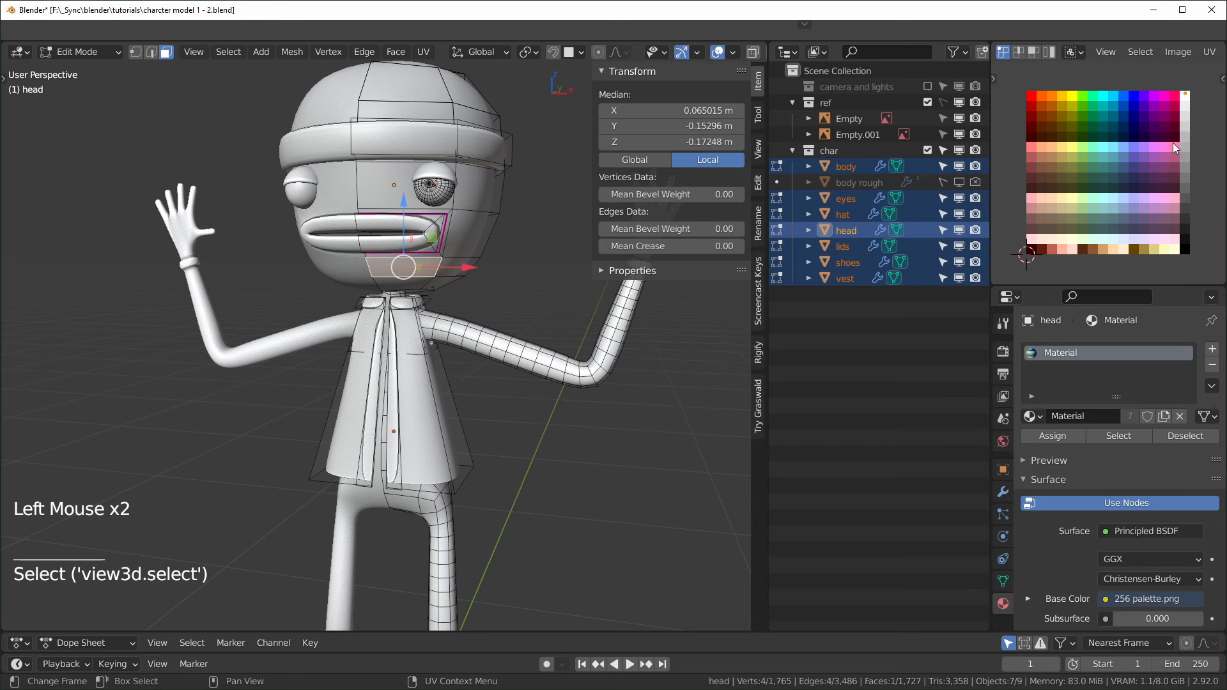
- Try moving the chin face's UVs onto a green palette swatch, and undo the move
key("g")
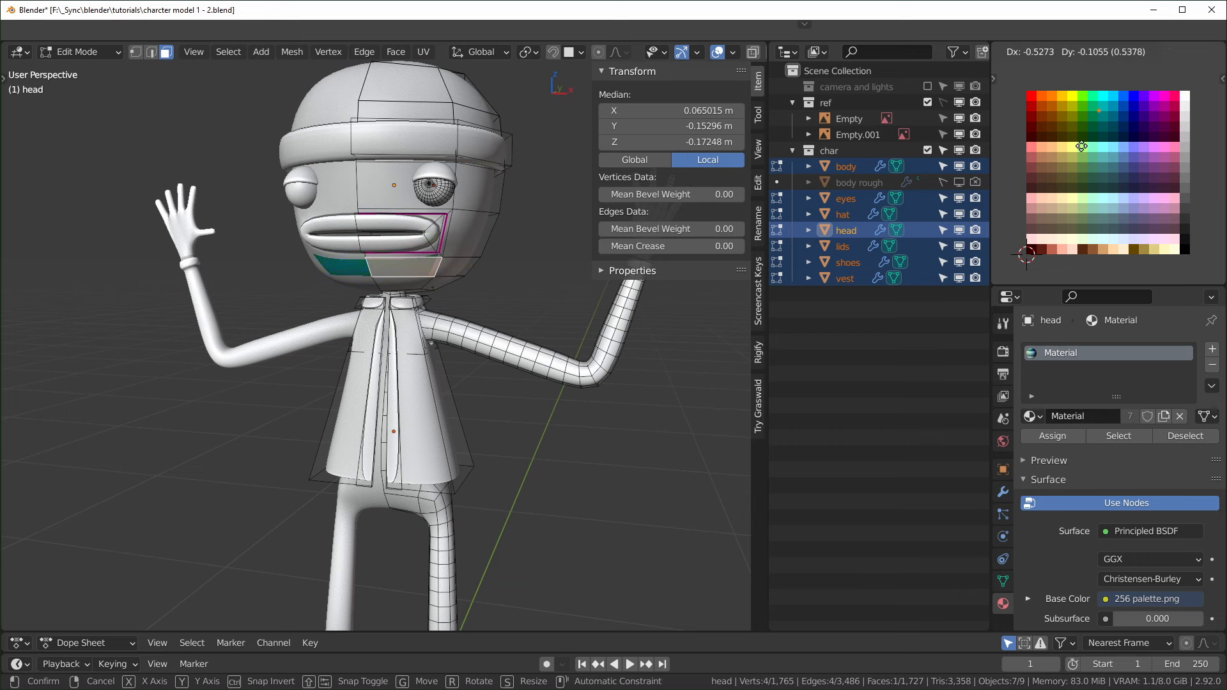
left_click(1061, 163)
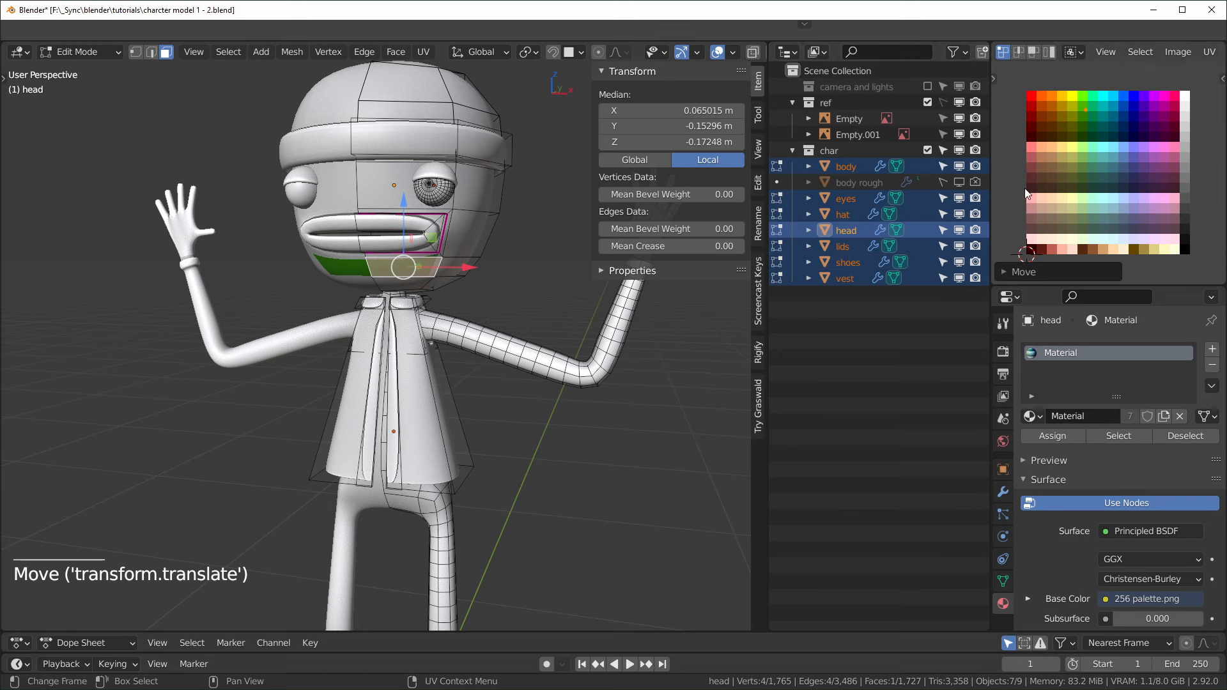
key("ctrl+z")
- Select all the head's linked faces and move their UVs onto a dark teal palette swatch
middle_click_drag(511, 281, 479, 246)
scroll(529, 293, "up", 1)
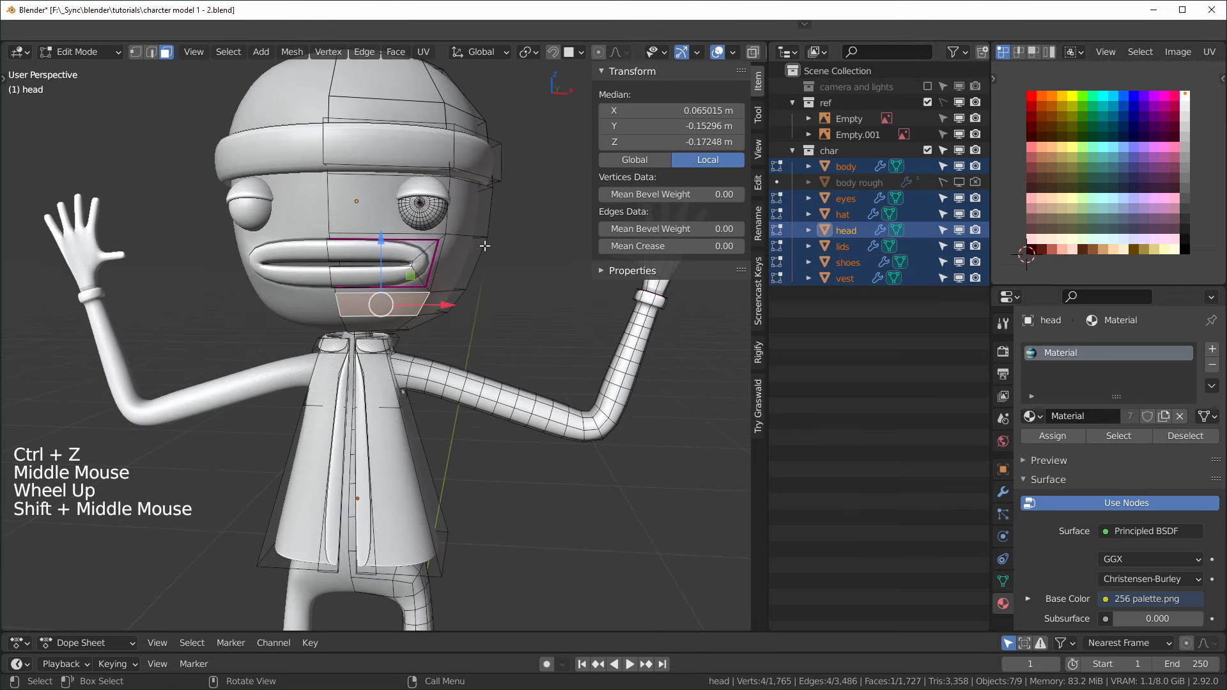
key("l")
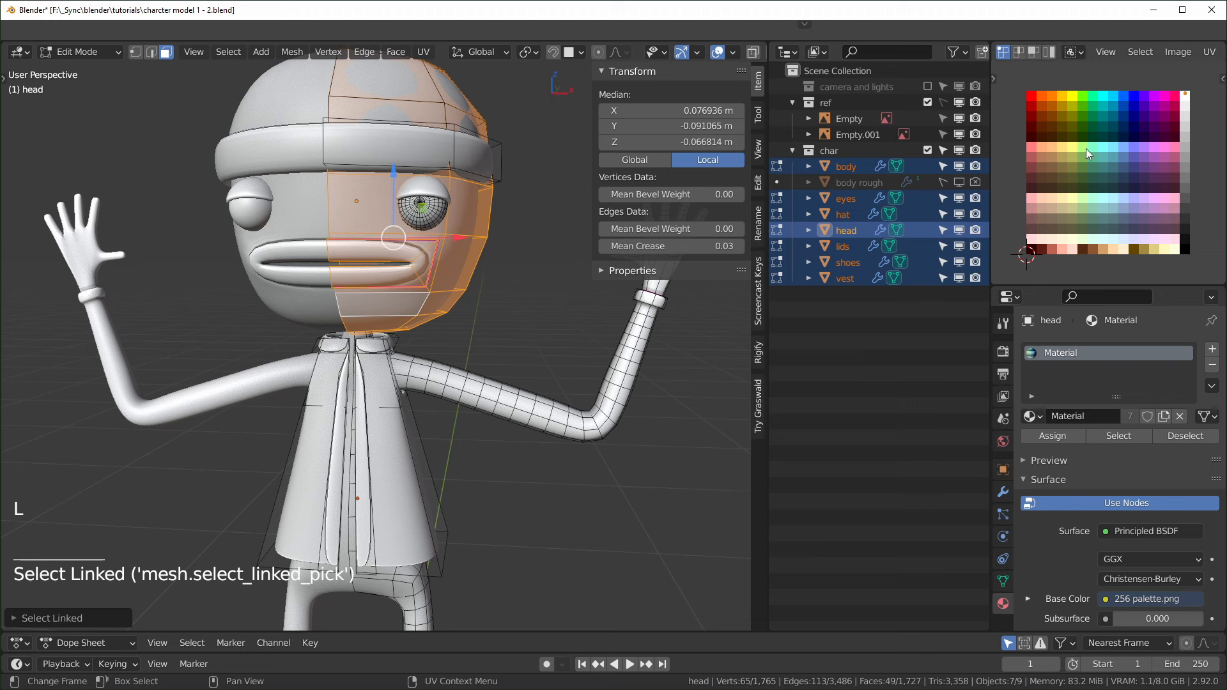
key("g")
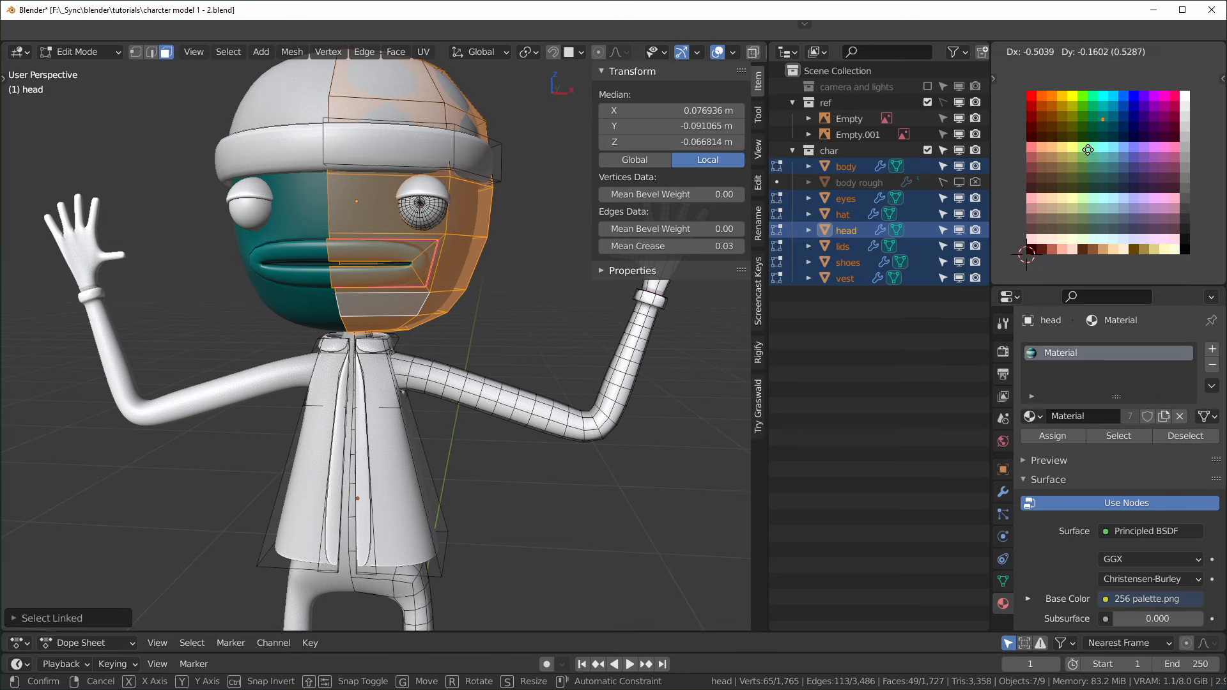
left_click(1088, 148)
- Switch the viewport shading to Material Preview
middle_click_drag(375, 326, 416, 333)
scroll(409, 323, "up", 2)
middle_click_drag(415, 332, 428, 332)
scroll(428, 332, "down", 2)
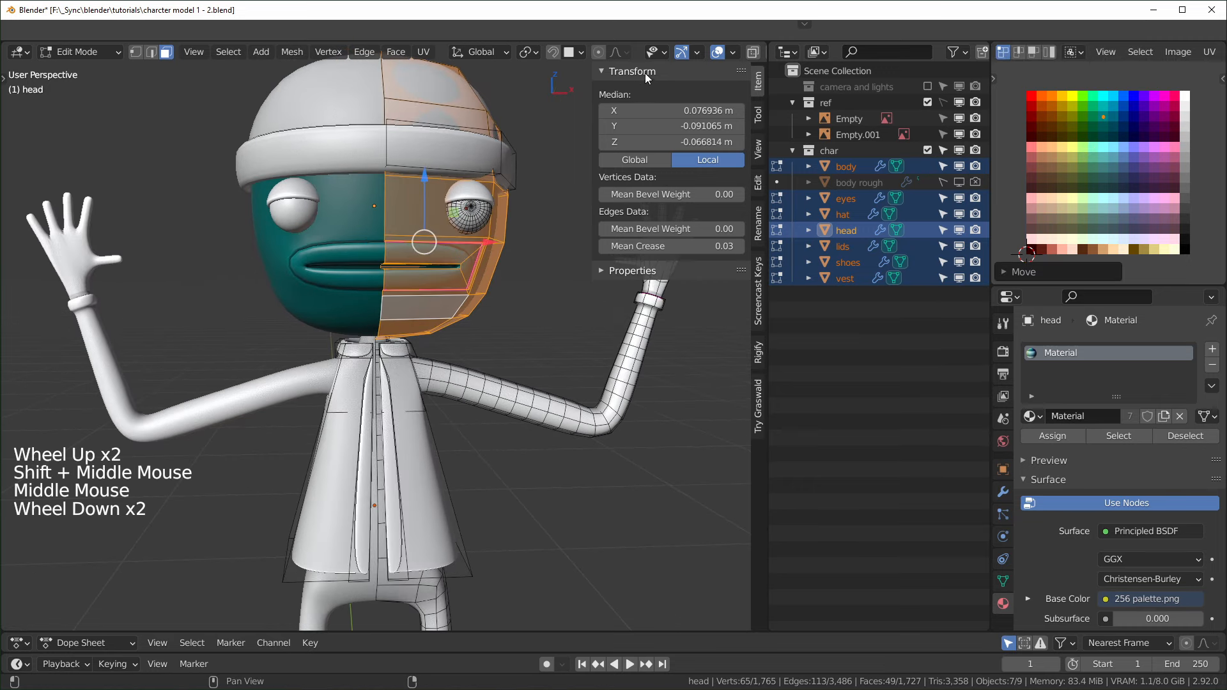
scroll(653, 51, "down", 4)
scroll(720, 53, "down", 5)
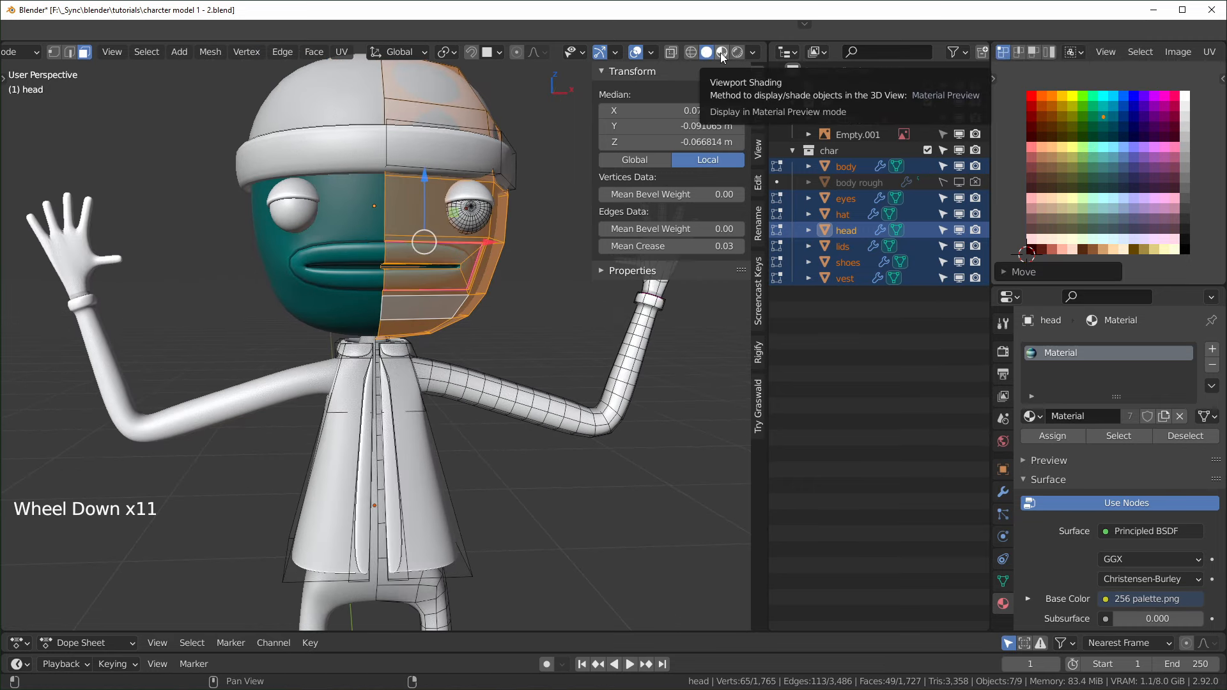
left_click(719, 53)
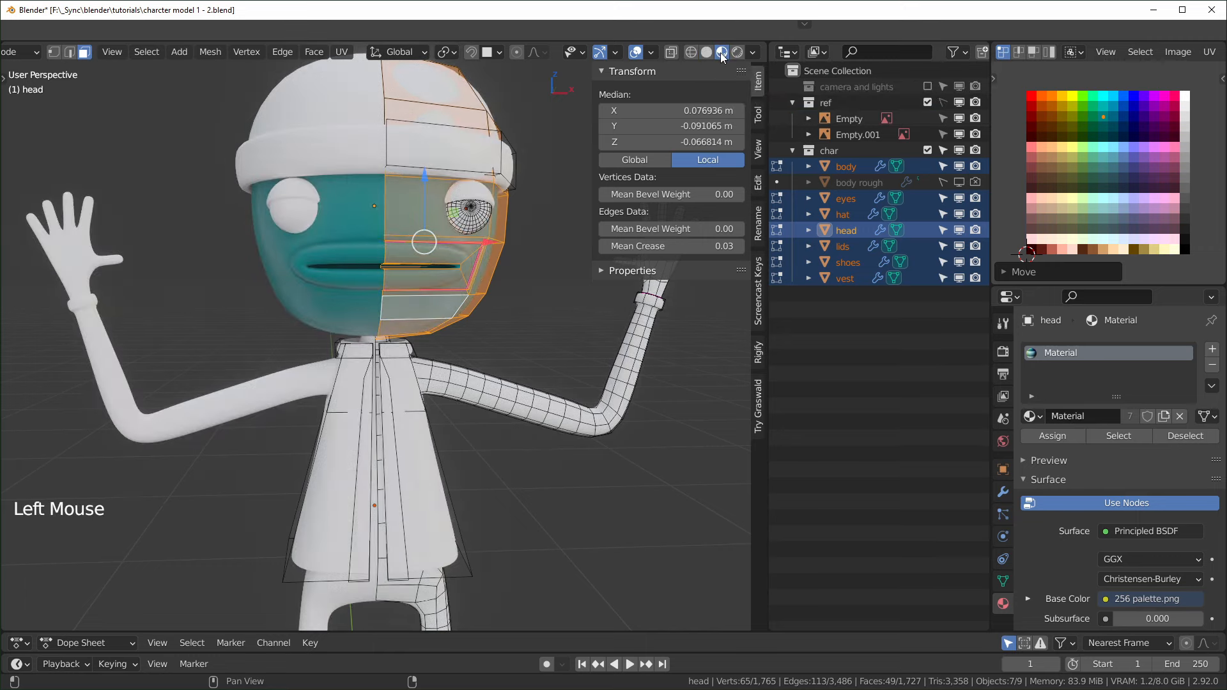
- Turn off the viewport display of the head's Mirror modifier
scroll(448, 300, "up", 2)
middle_click_drag(448, 300, 511, 300)
scroll(511, 301, "up", 1)
middle_click_drag(511, 300, 454, 297)
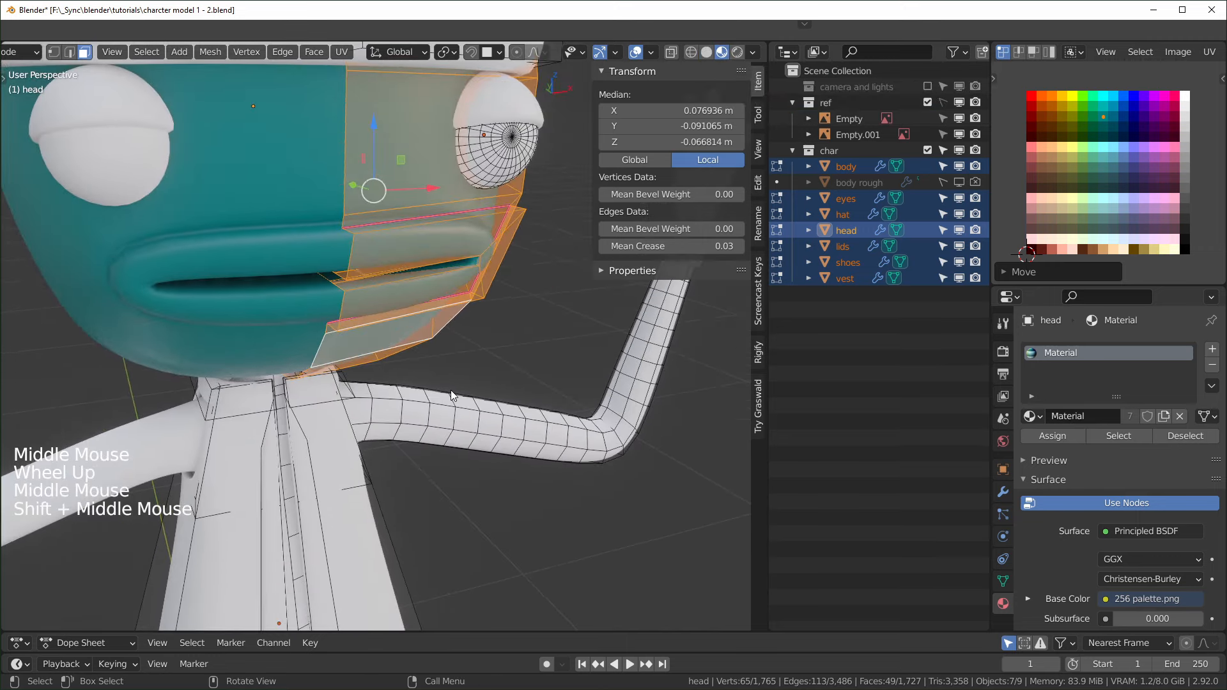
left_click(1003, 494)
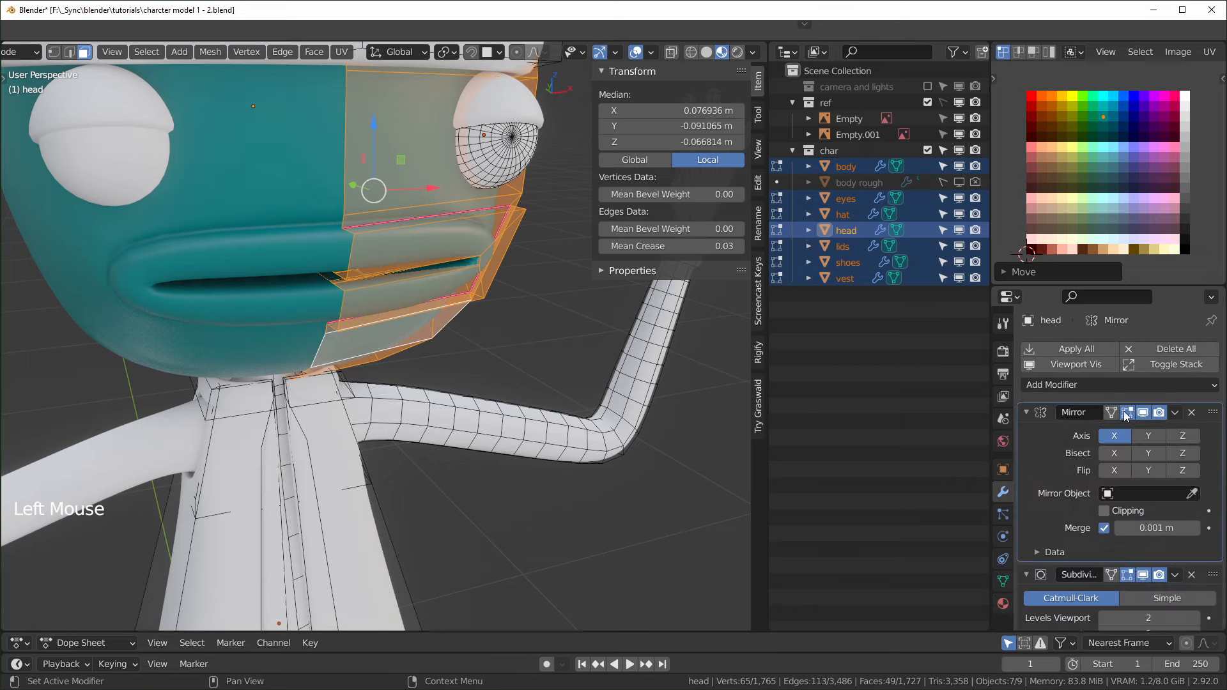
left_click(1146, 414)
- Select a face deep inside the mouth and grow the selection seven times to cover the mouth interior and both lips
mouse_move(448, 307)
middle_mouse_down()
mouse_move(422, 268)
mouse_move(432, 293)
middle_mouse_up()
scroll(470, 328, "up", 1)
middle_click_drag(470, 328, 504, 360, "shift")
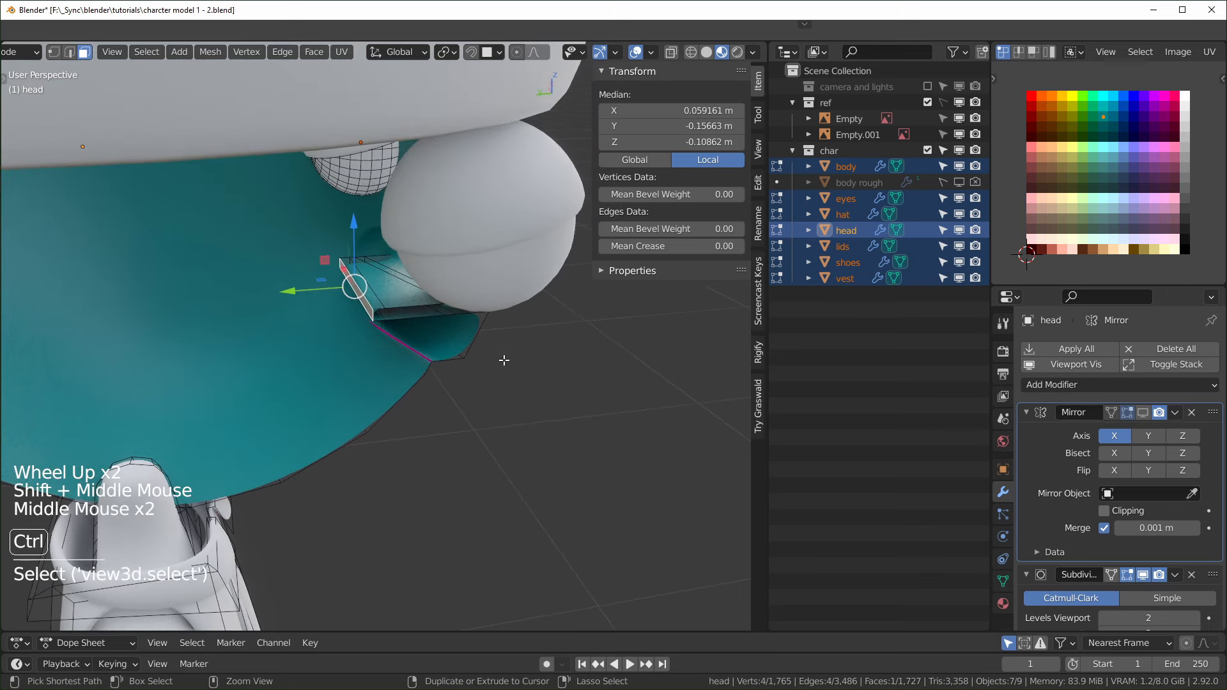
key("ctrl+KP_Add")
key("ctrl+KP_Add")
key("ctrl+KP_Add")
key("ctrl+KP_Add")
key("ctrl+KP_Add")
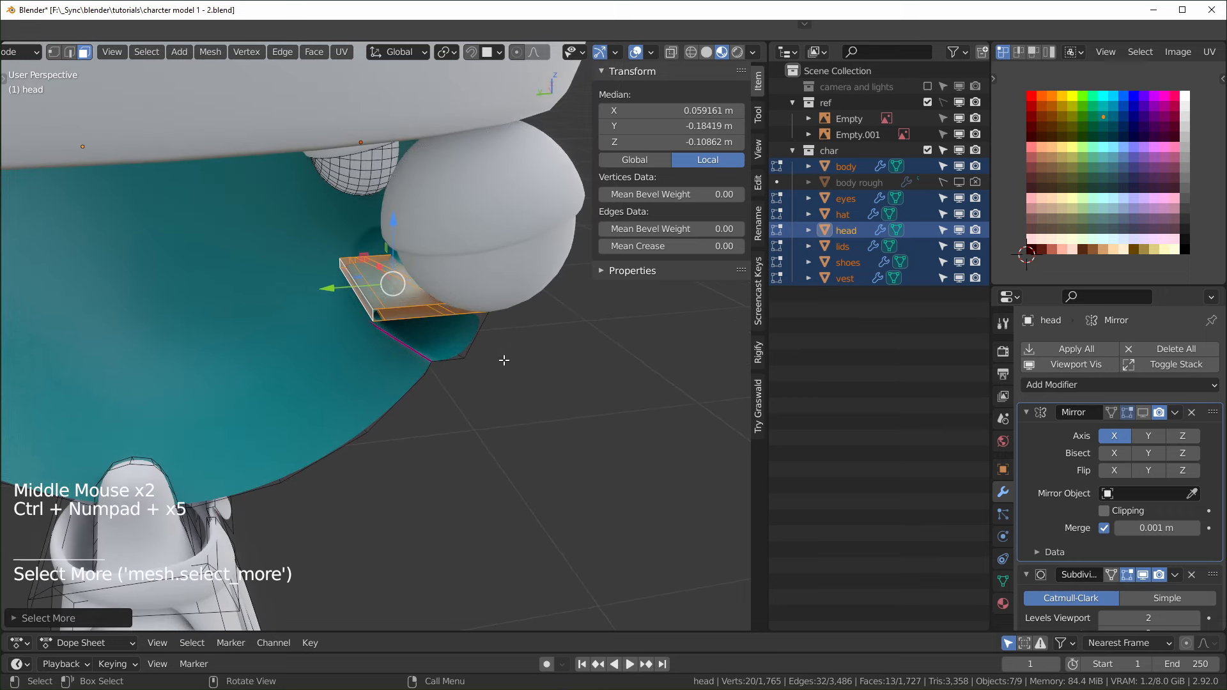
middle_click(504, 359)
middle_click_drag(503, 360, 313, 392)
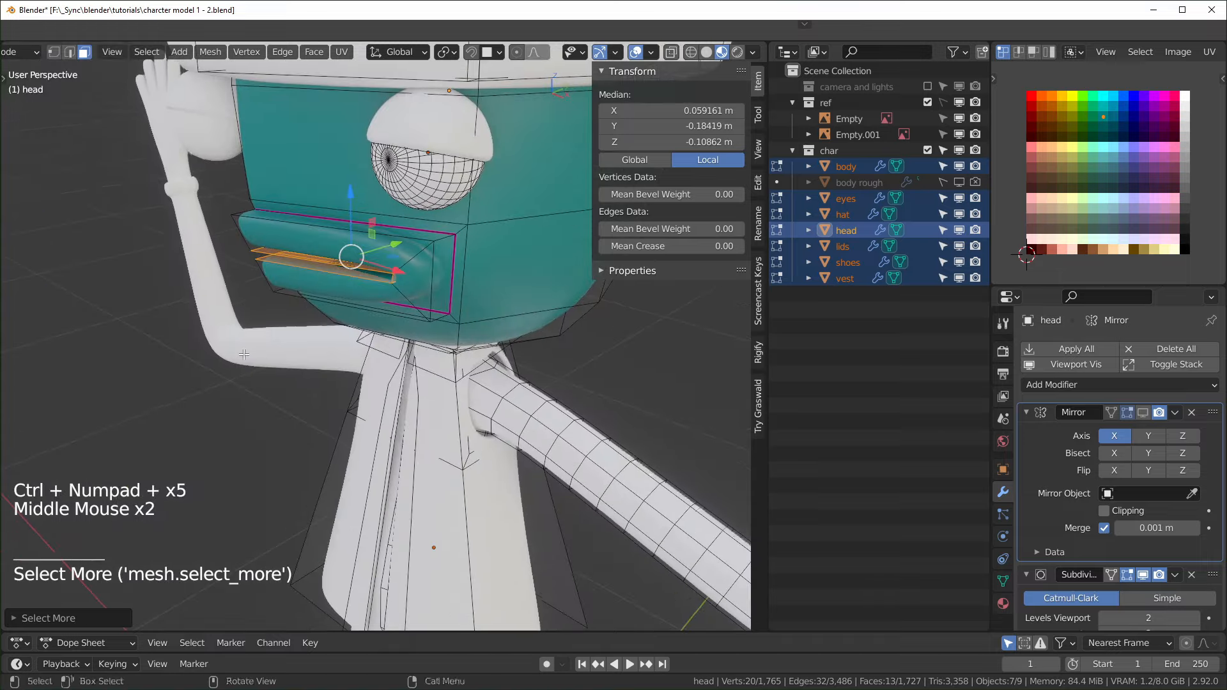
key("ctrl+KP_Add")
key("ctrl+KP_Add")
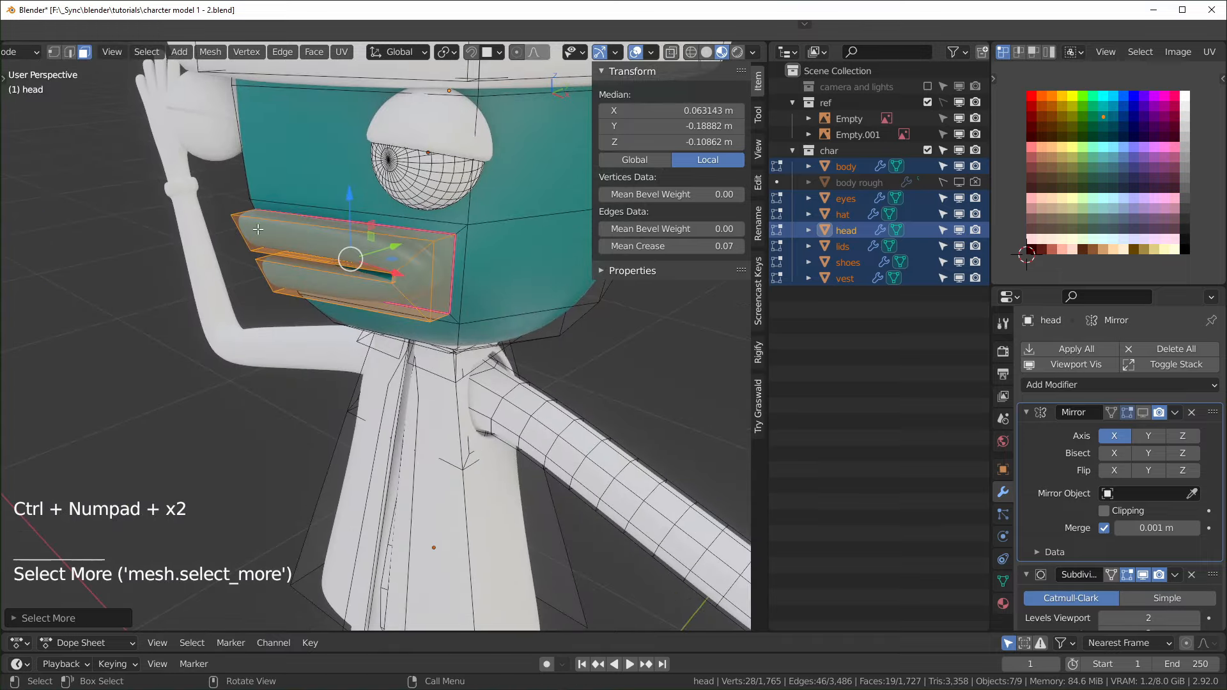
- Move the lip and mouth UVs onto a dark blue palette swatch, and restore the Mirror modifier's viewport display
middle_click_drag(385, 425, 510, 389)
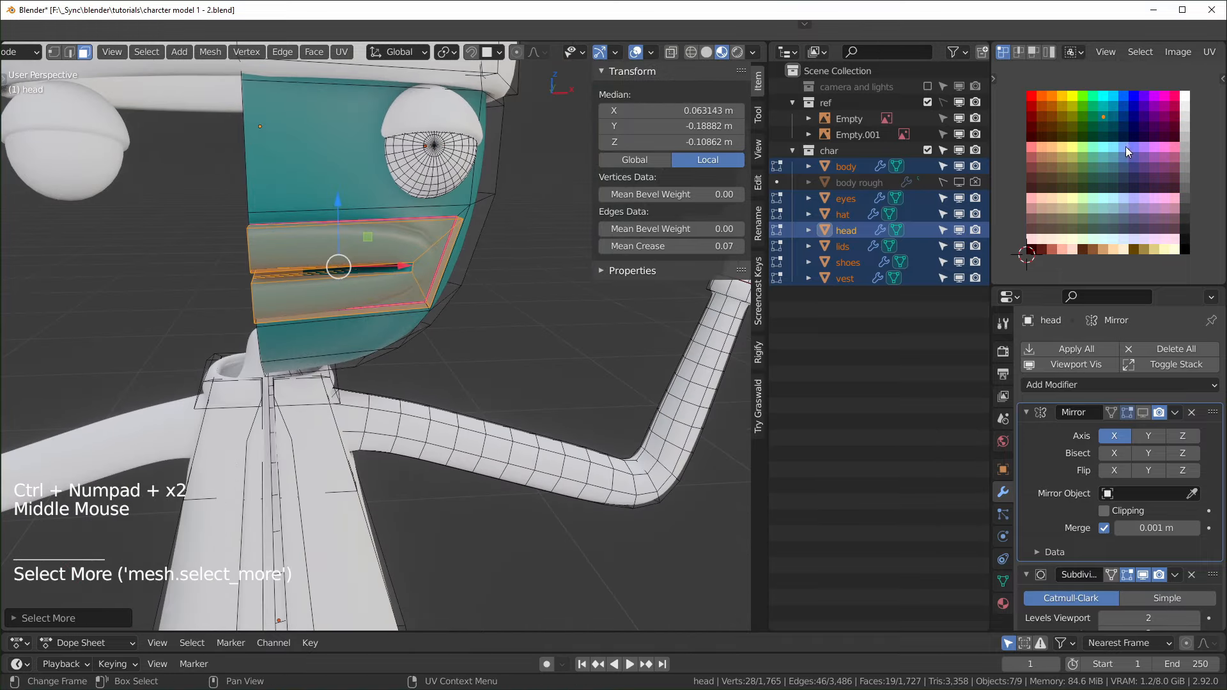
key("g")
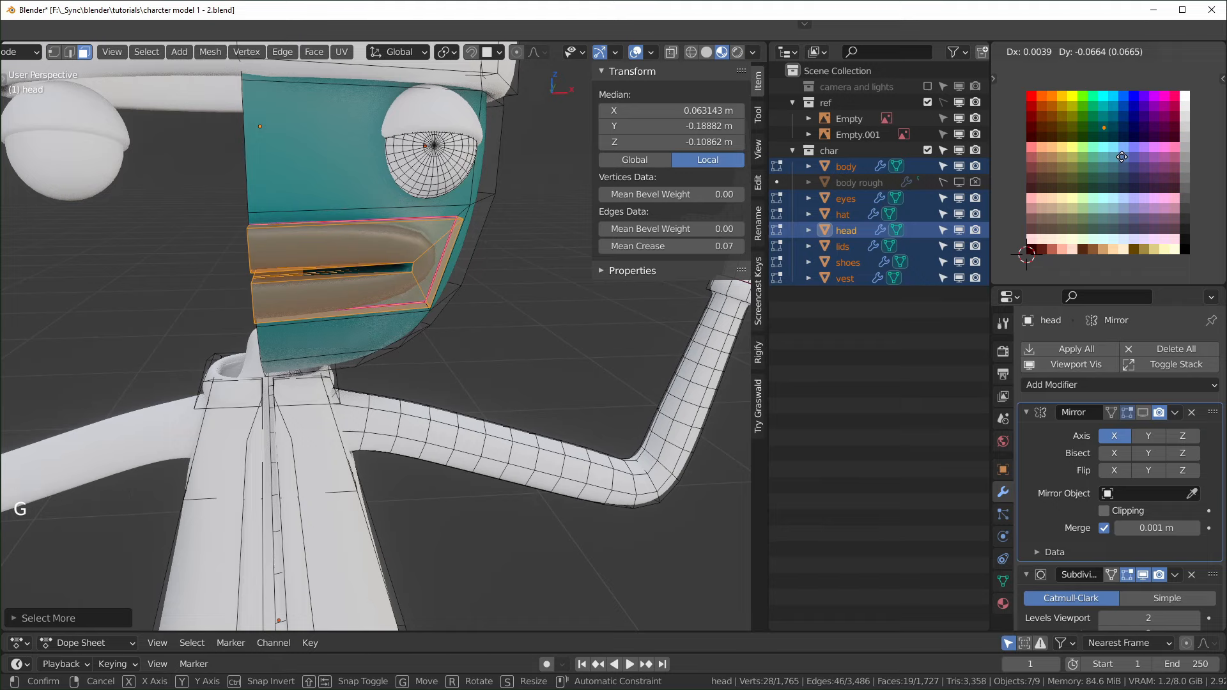
left_click(1129, 156)
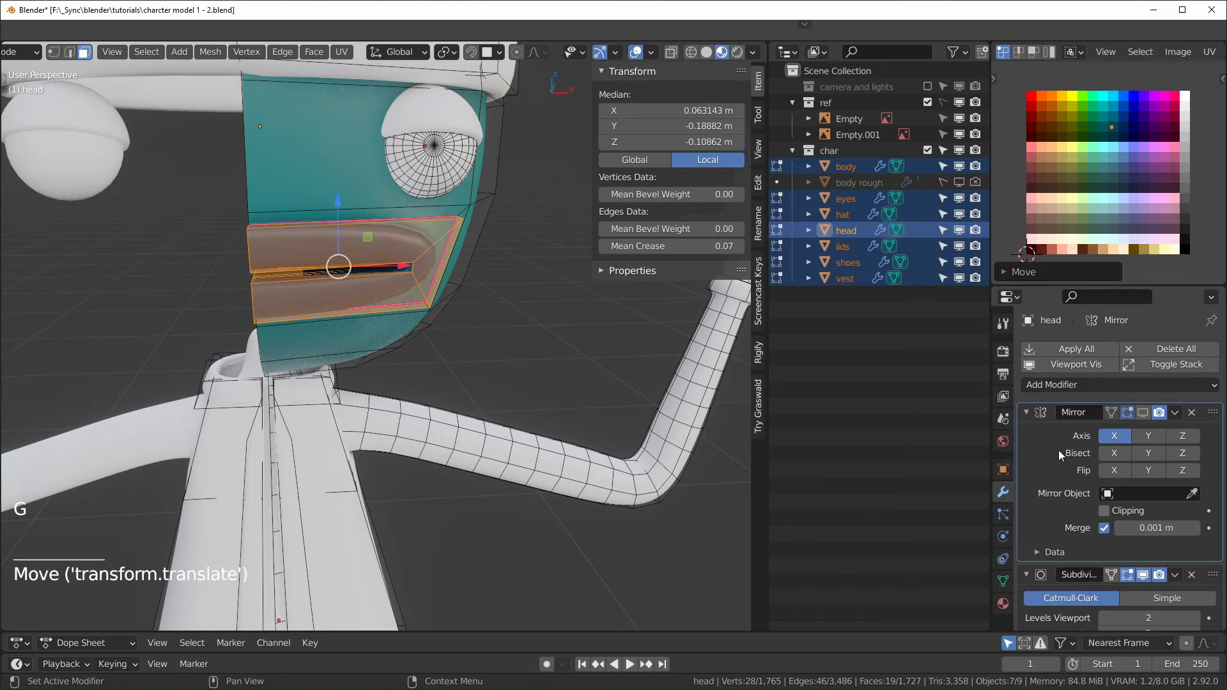
left_click(1142, 413)
middle_click_drag(382, 428, 435, 433)
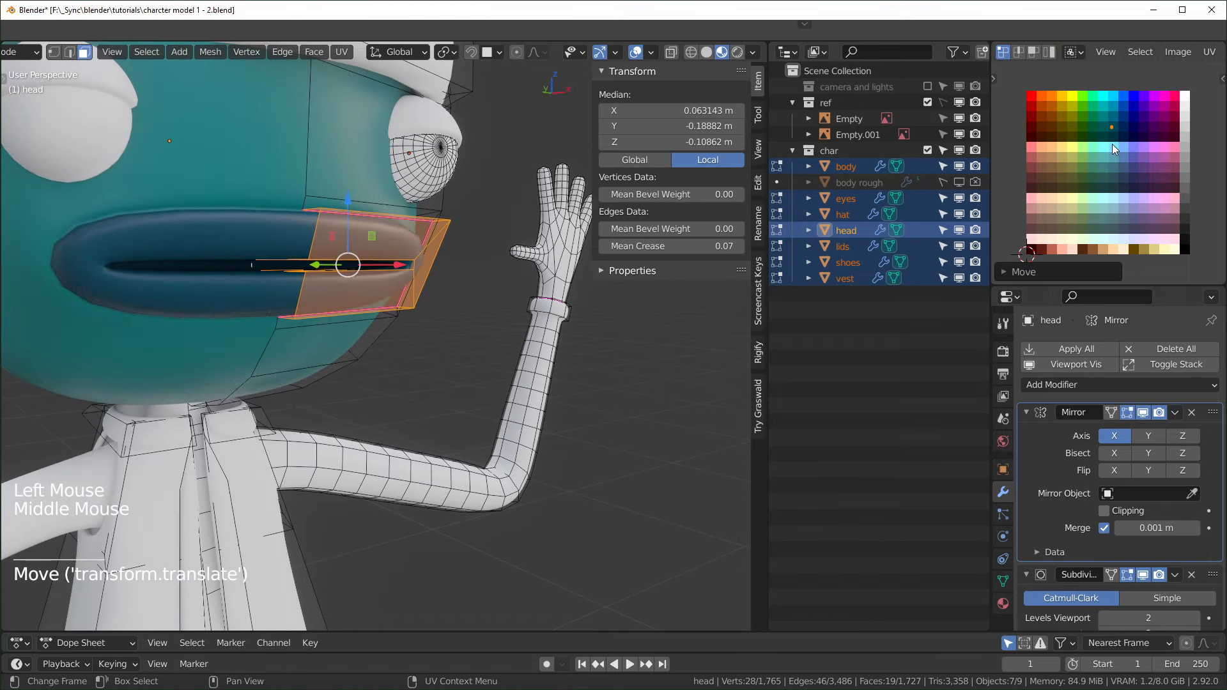
key("g")
left_click(382, 378)
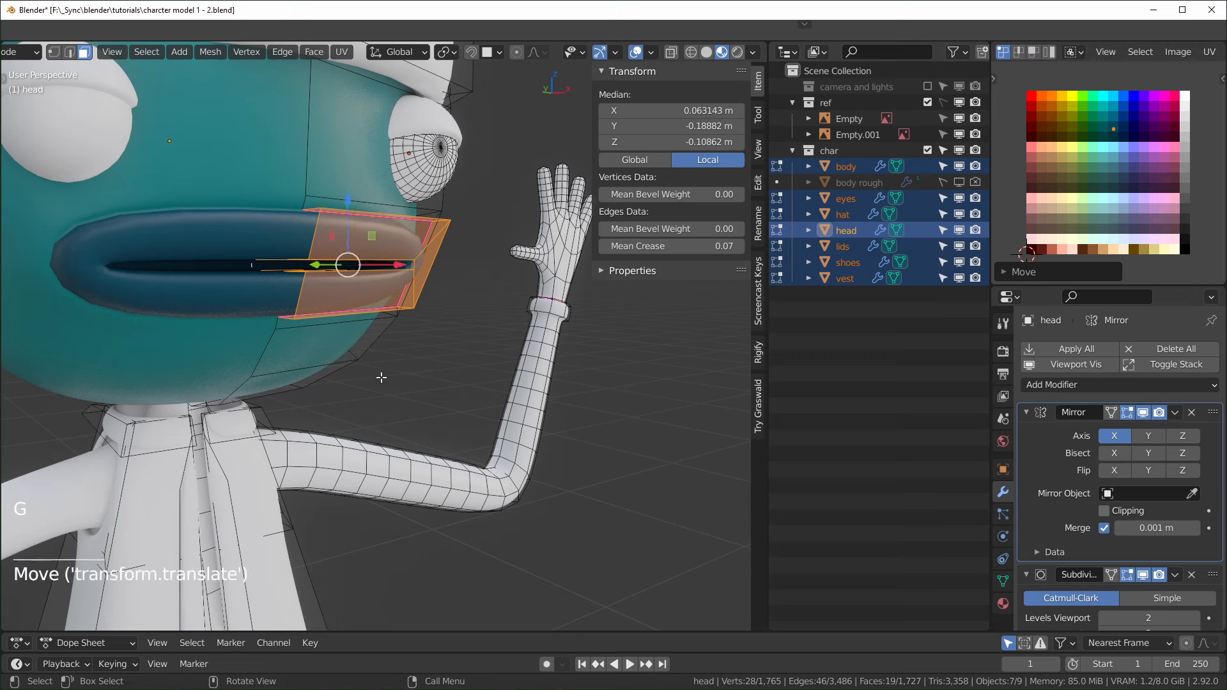
- In vertex select mode, select the eye's centre vertex, grow the selection three times and move its UVs onto the black swatch
scroll(382, 378, "up", 1)
middle_click_drag(381, 378, 364, 345)
middle_click_drag(364, 345, 397, 200, "shift")
scroll(397, 200, "up", 1)
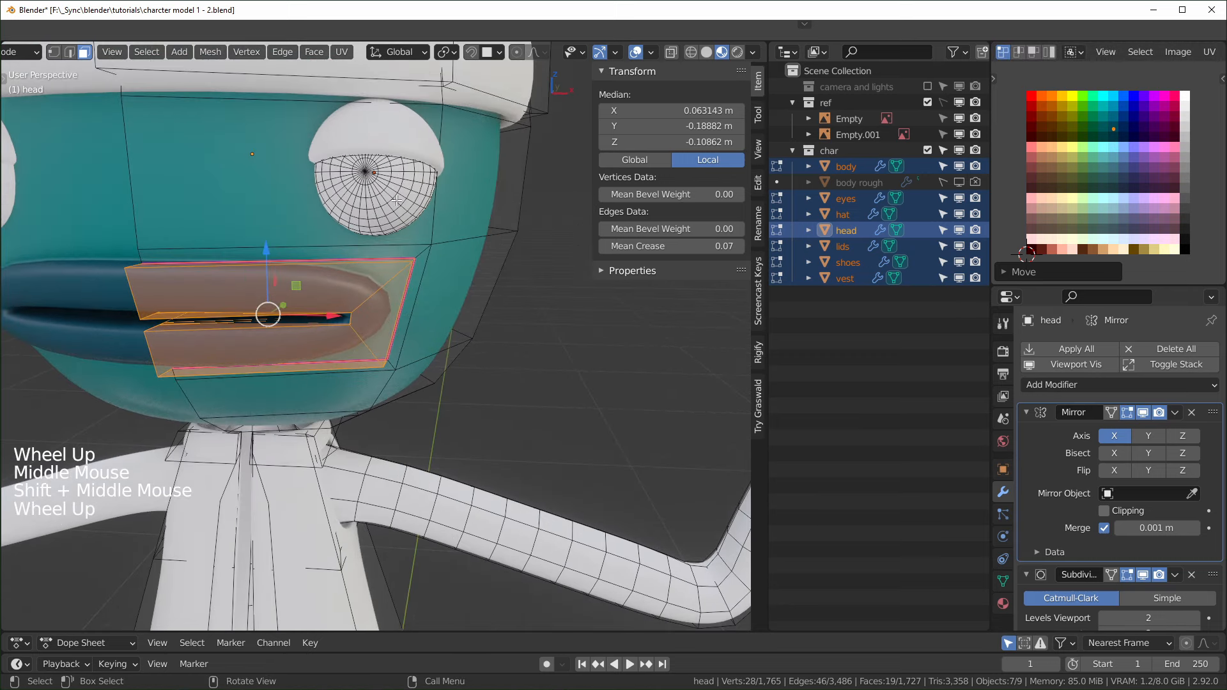
key("1")
left_click(368, 177)
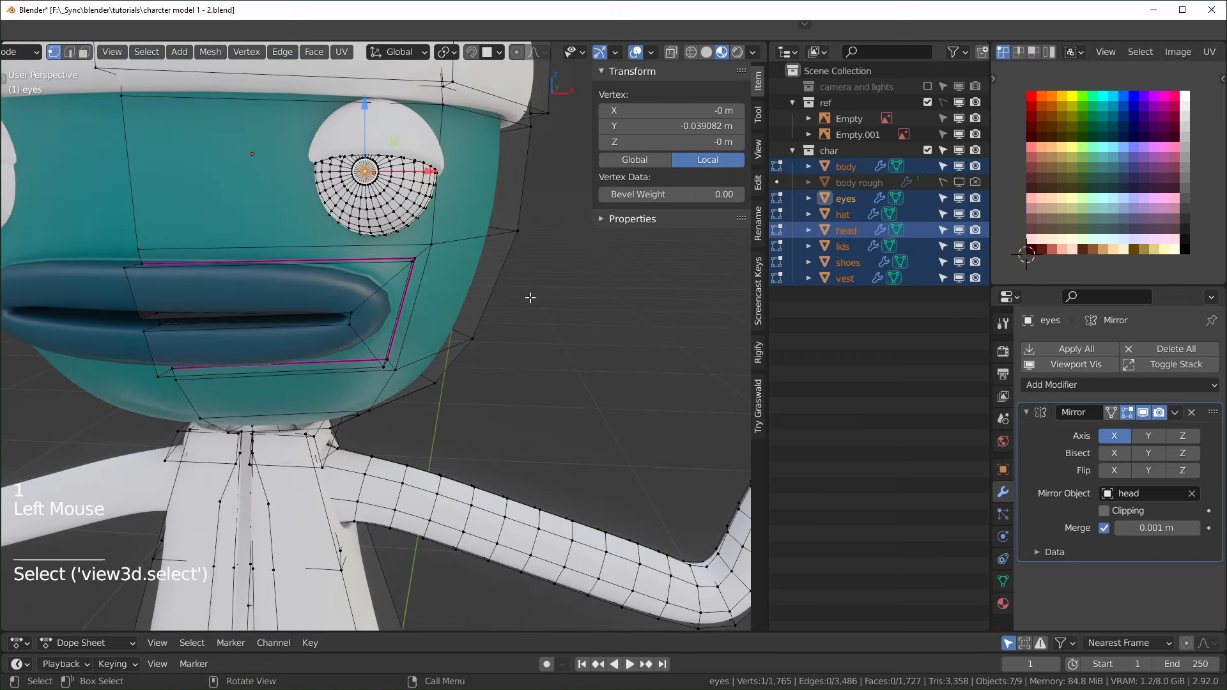
key("ctrl+KP_Add")
key("ctrl+KP_Add")
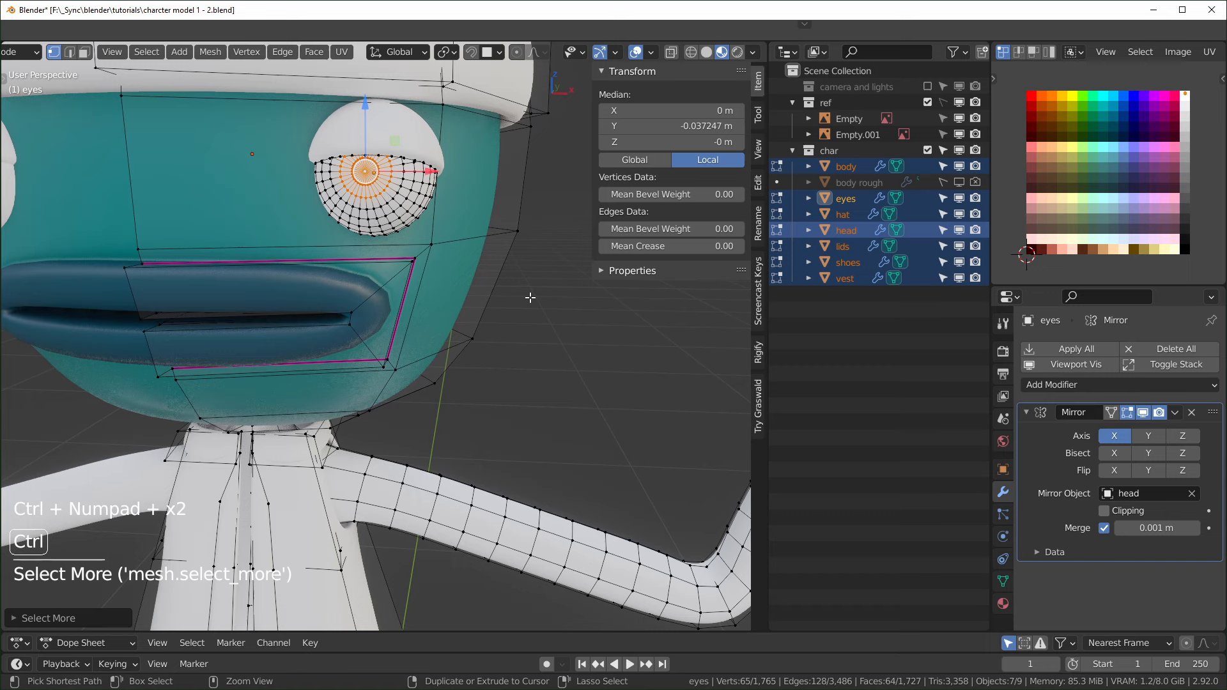
key("ctrl+KP_Add")
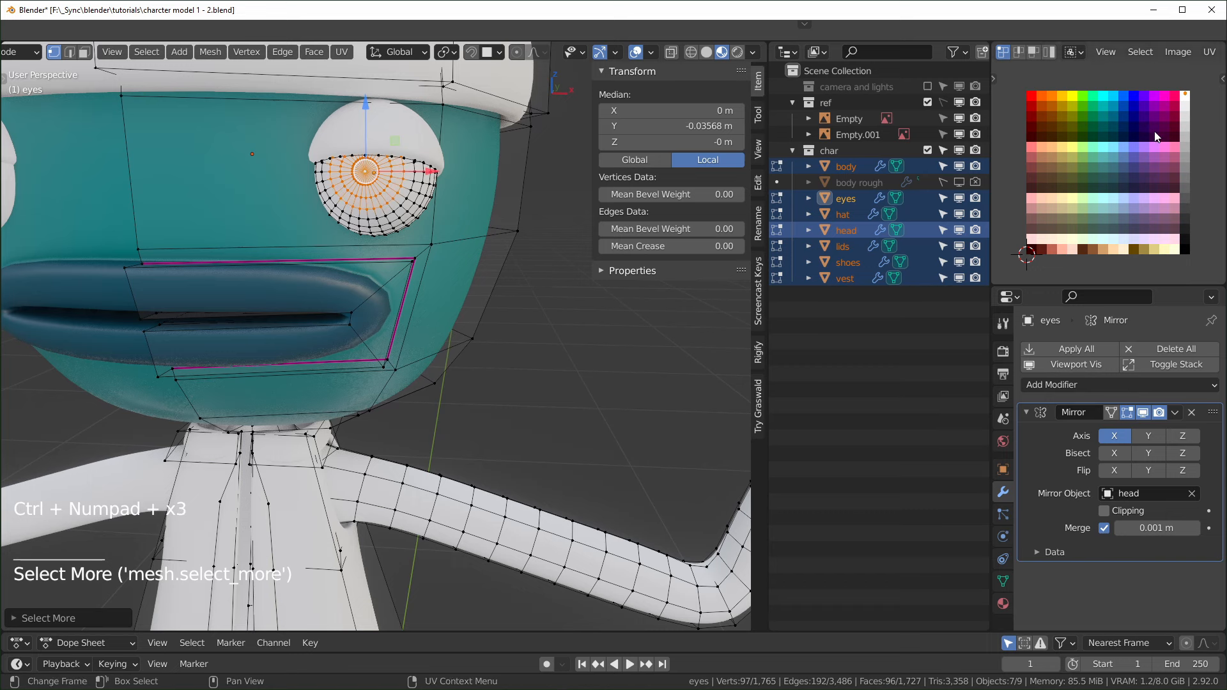
key("g")
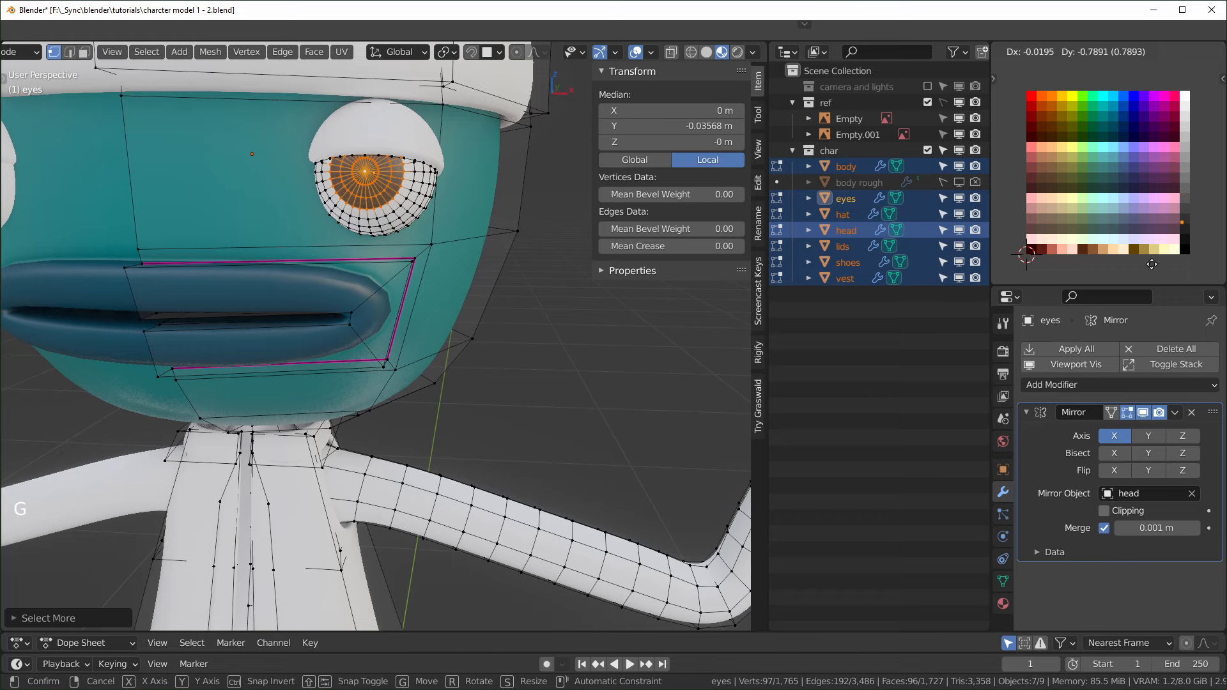
left_click(1151, 231)
- Select the whole linked eyeball and hide it
scroll(551, 211, "down", 1)
middle_click_drag(551, 211, 405, 250, "shift")
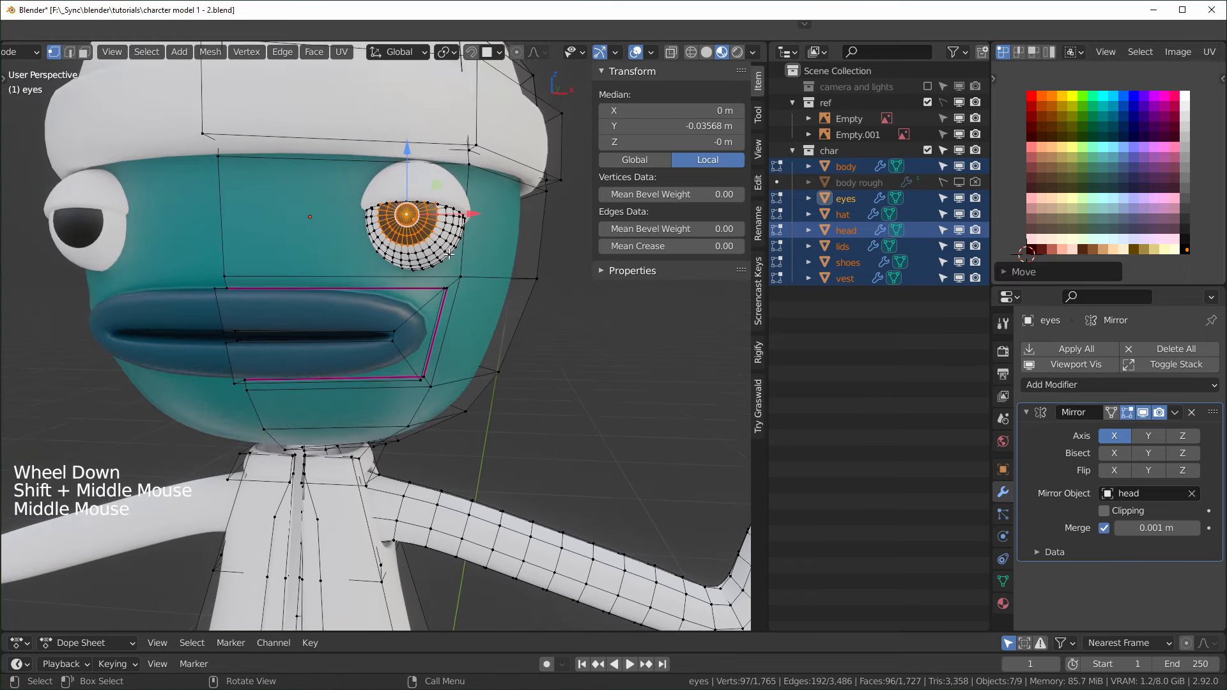
key("l")
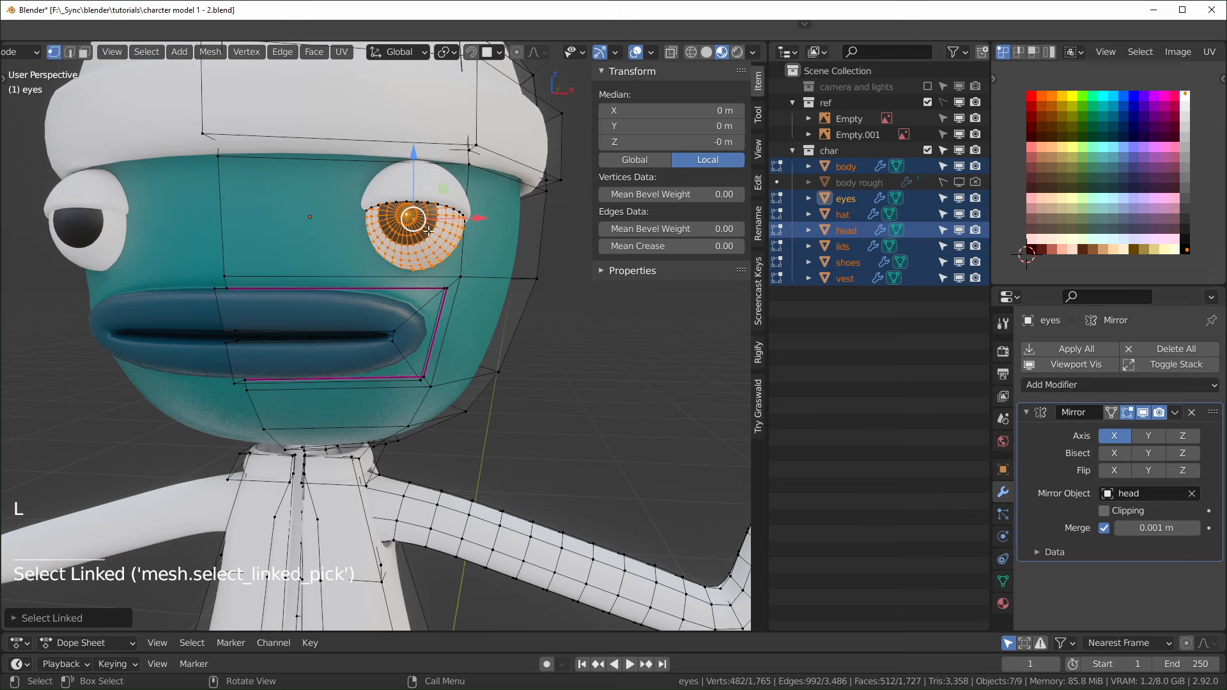
key("h")
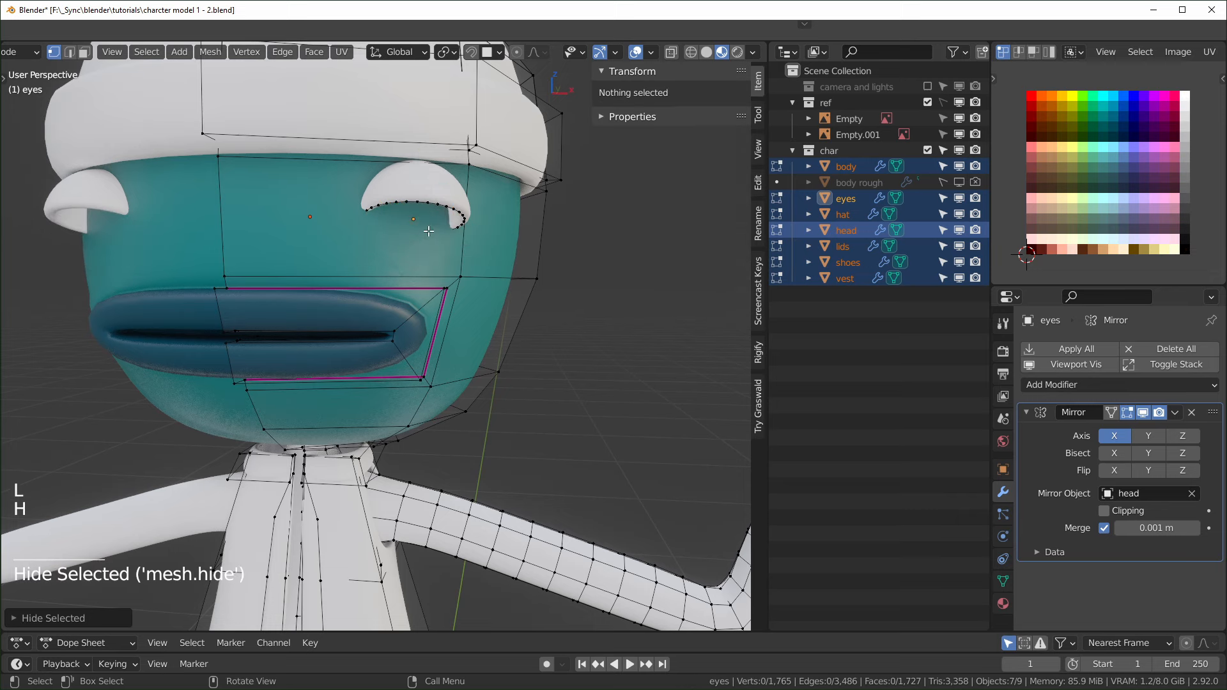
- Select the whole linked eyelid, then add the upper lip face to the selection in face select mode as a colour reference
middle_click_drag(429, 230, 419, 209)
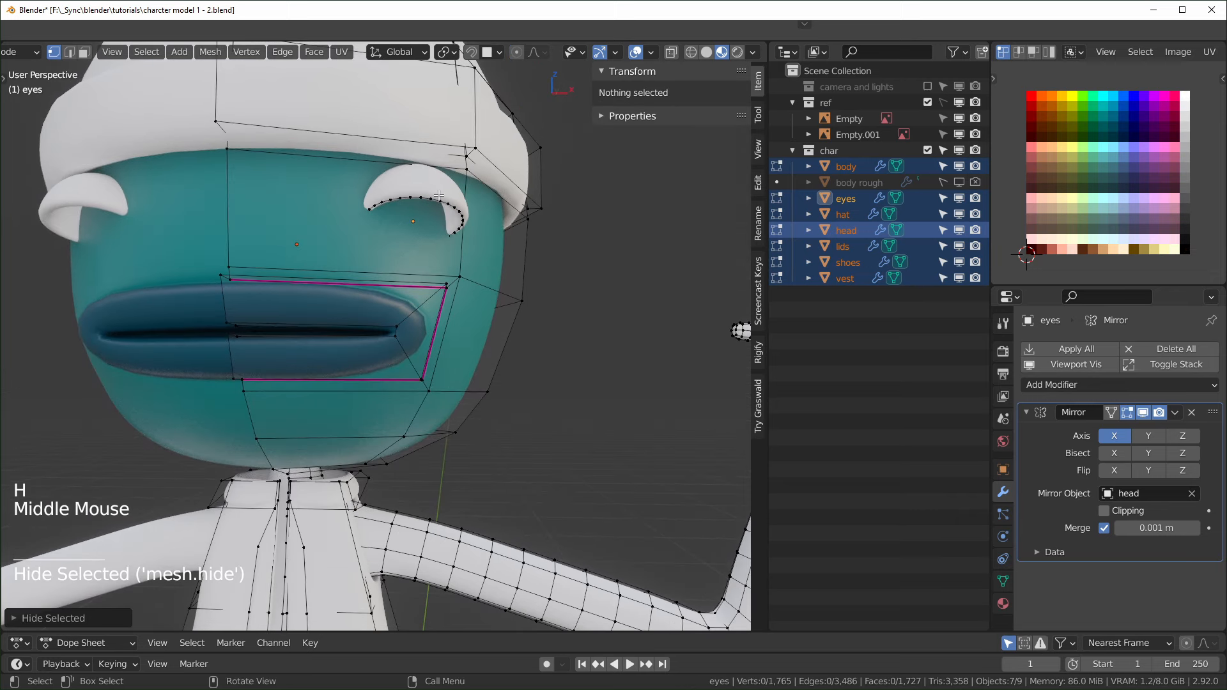
key("l")
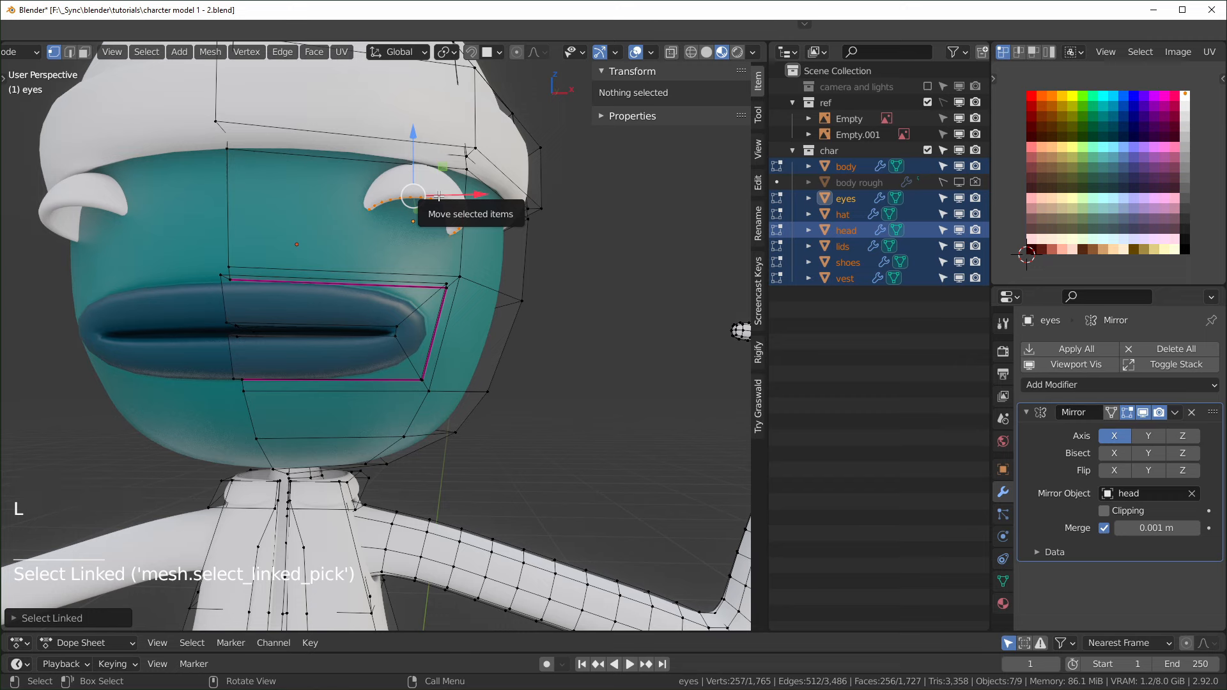
middle_click_drag(400, 382, 333, 256)
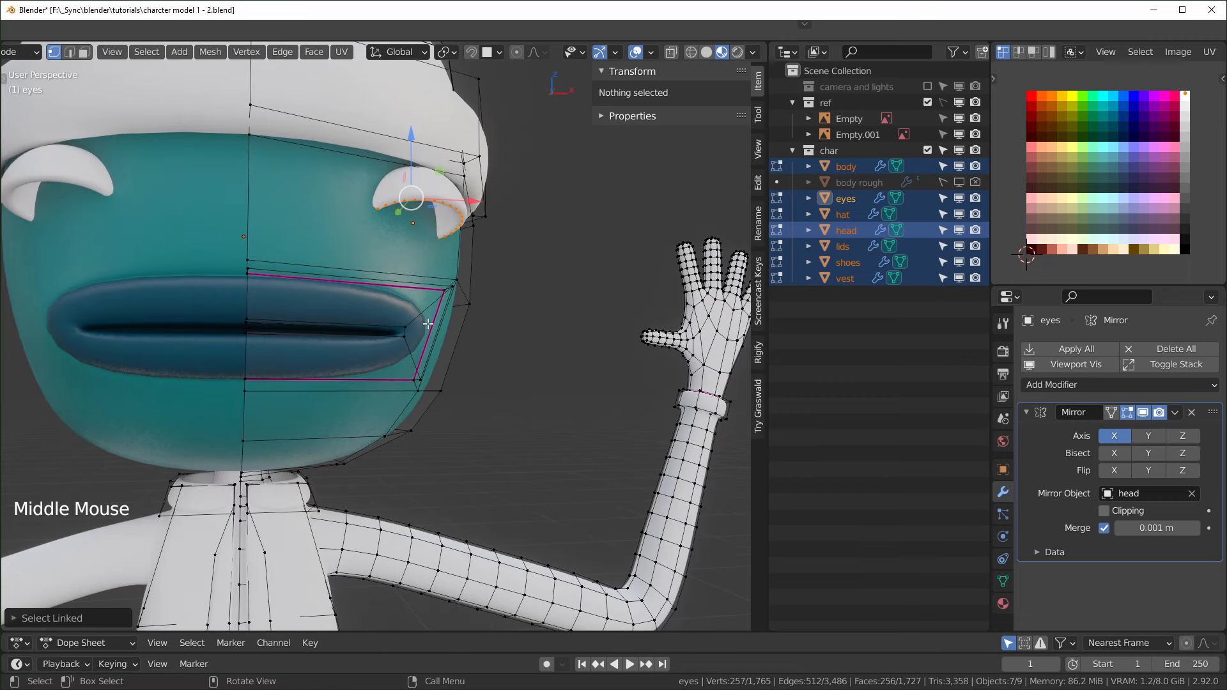
key("3")
middle_click_drag(443, 329, 386, 315)
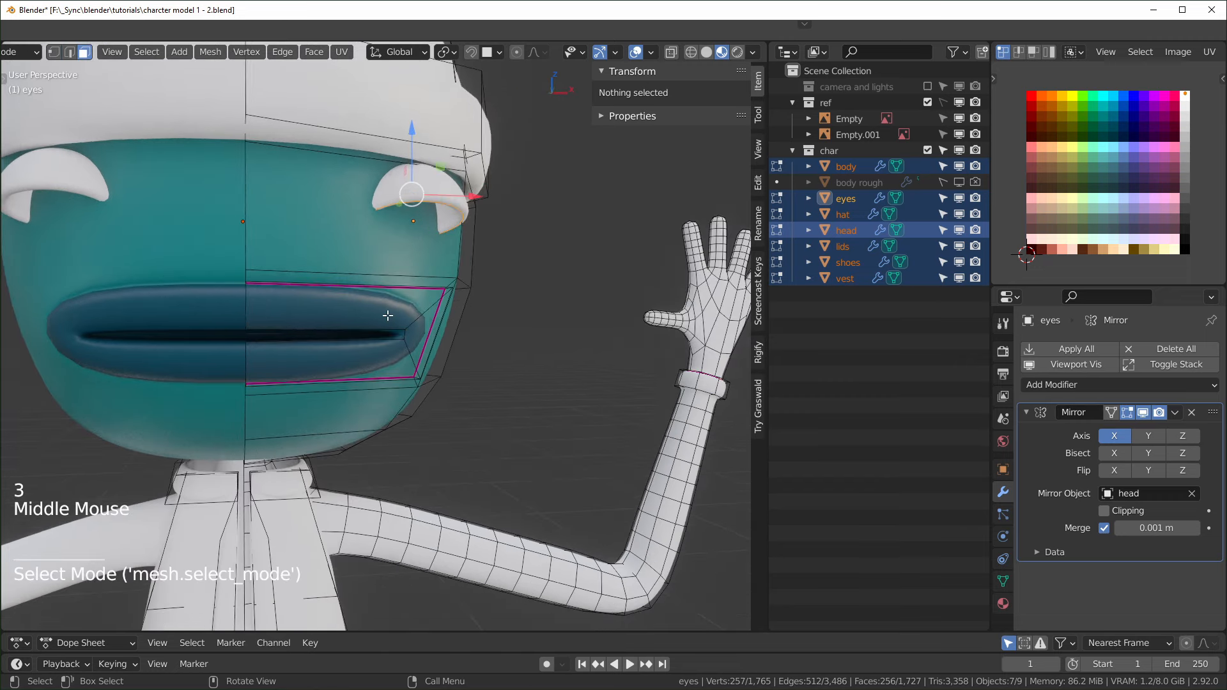
left_click(362, 309, "shift")
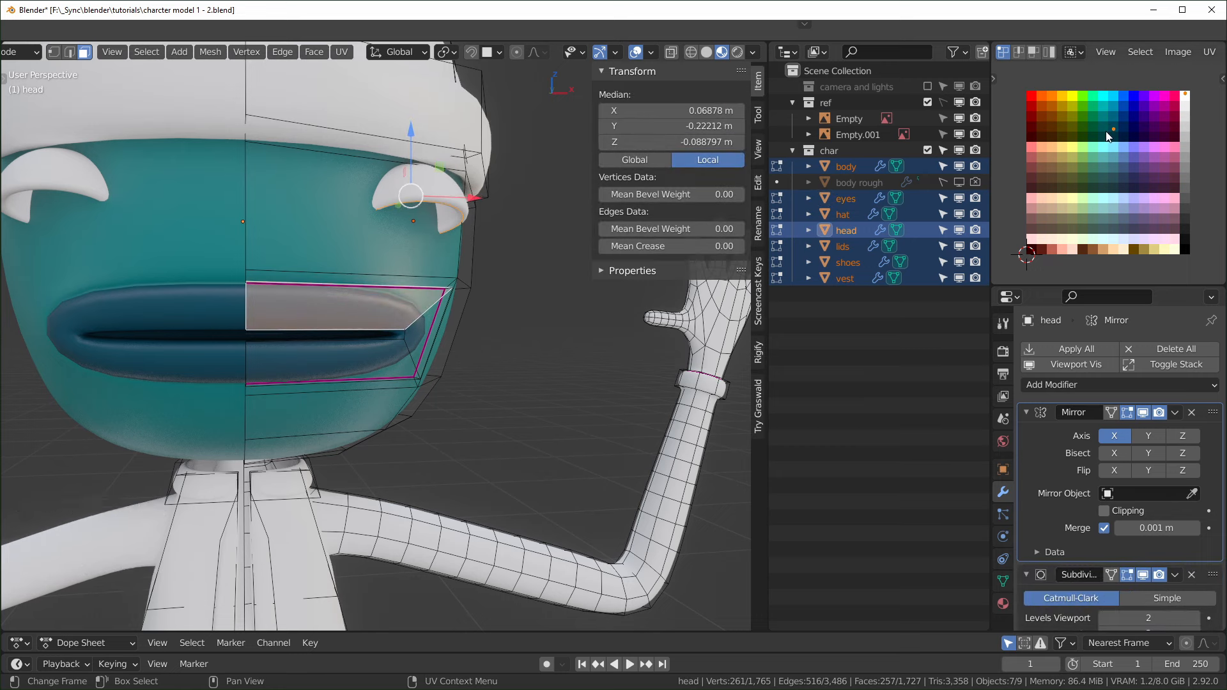
- Move the eyelid UVs from the white swatch onto the dark blue swatch used by the lips
left_click(1172, 105)
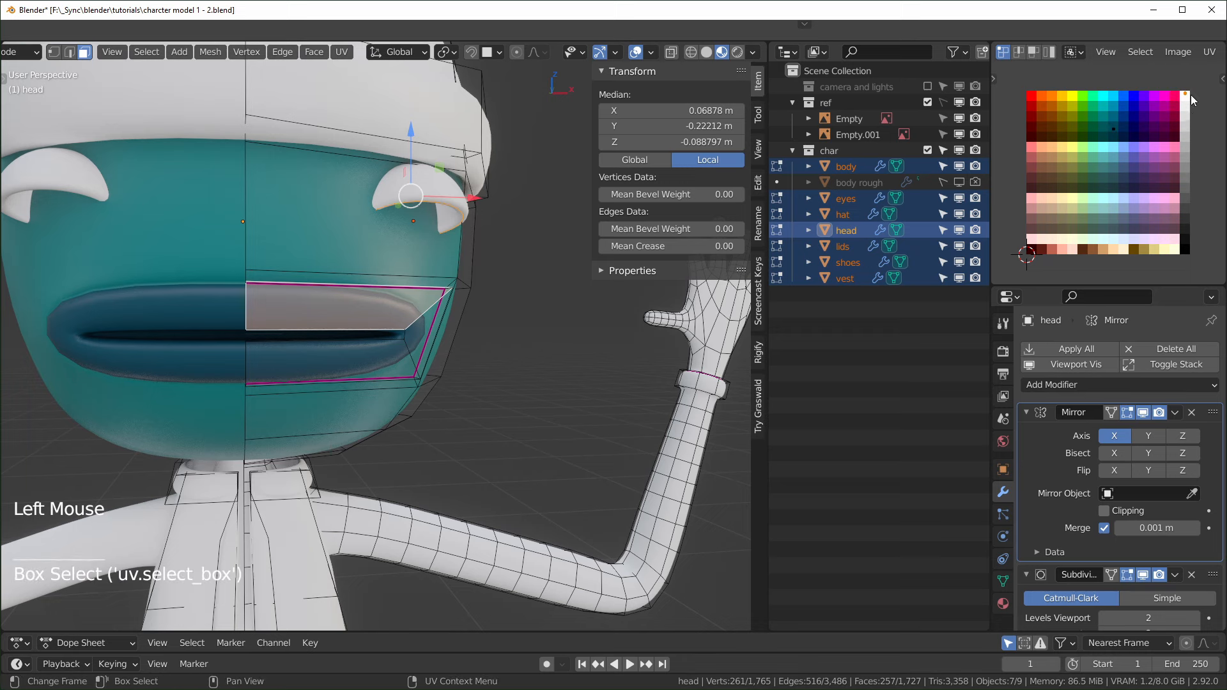
key("g")
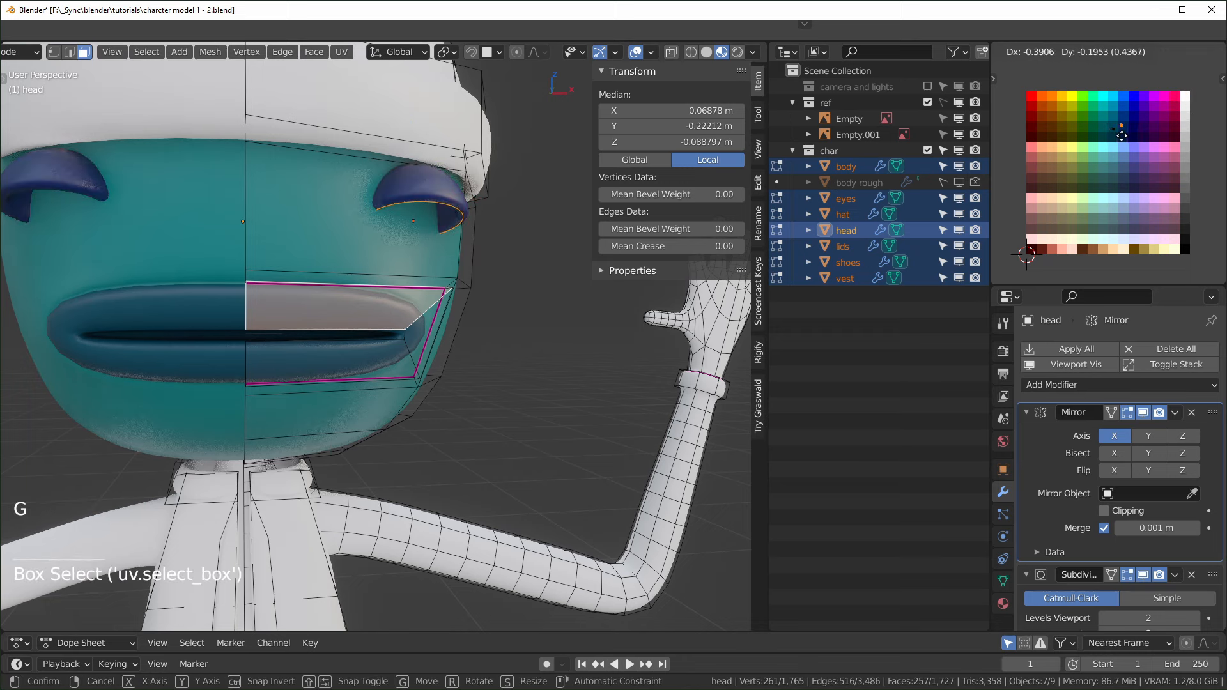
left_click(1114, 135)
middle_click_drag(493, 337, 375, 251)
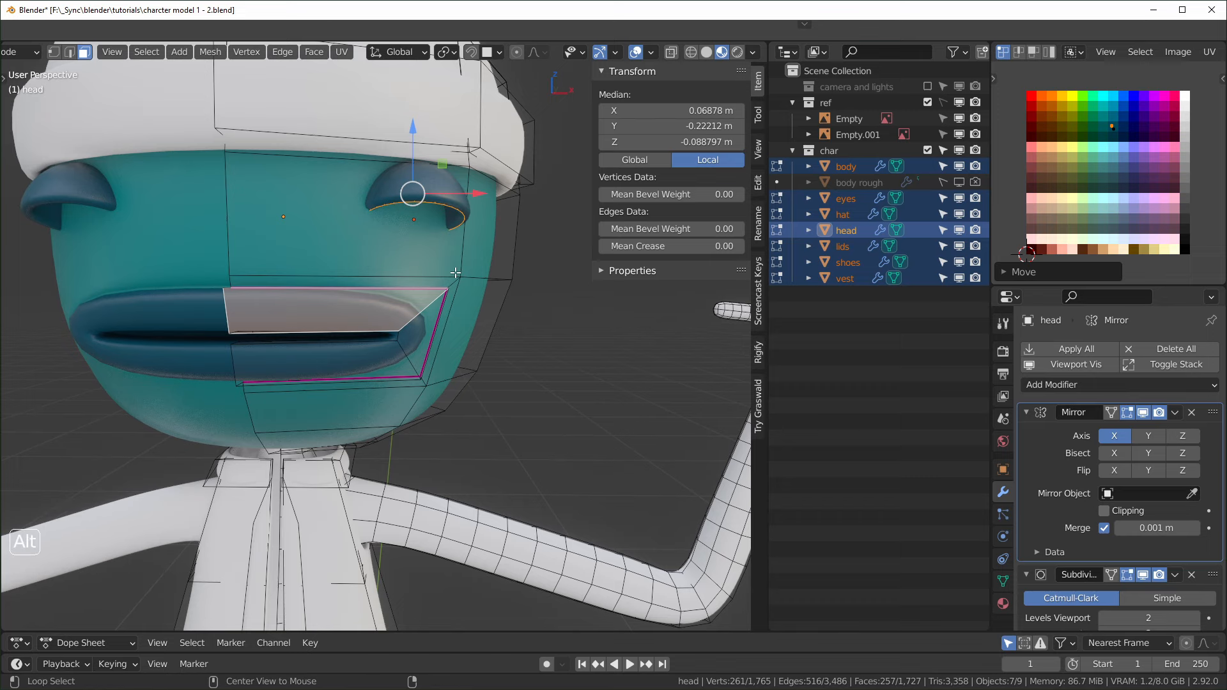
- Reveal the hidden eyeball geometry and hide the vest object in the viewport
key("alt+h")
scroll(475, 333, "down", 3)
middle_click_drag(488, 358, 471, 356)
scroll(471, 356, "up", 1)
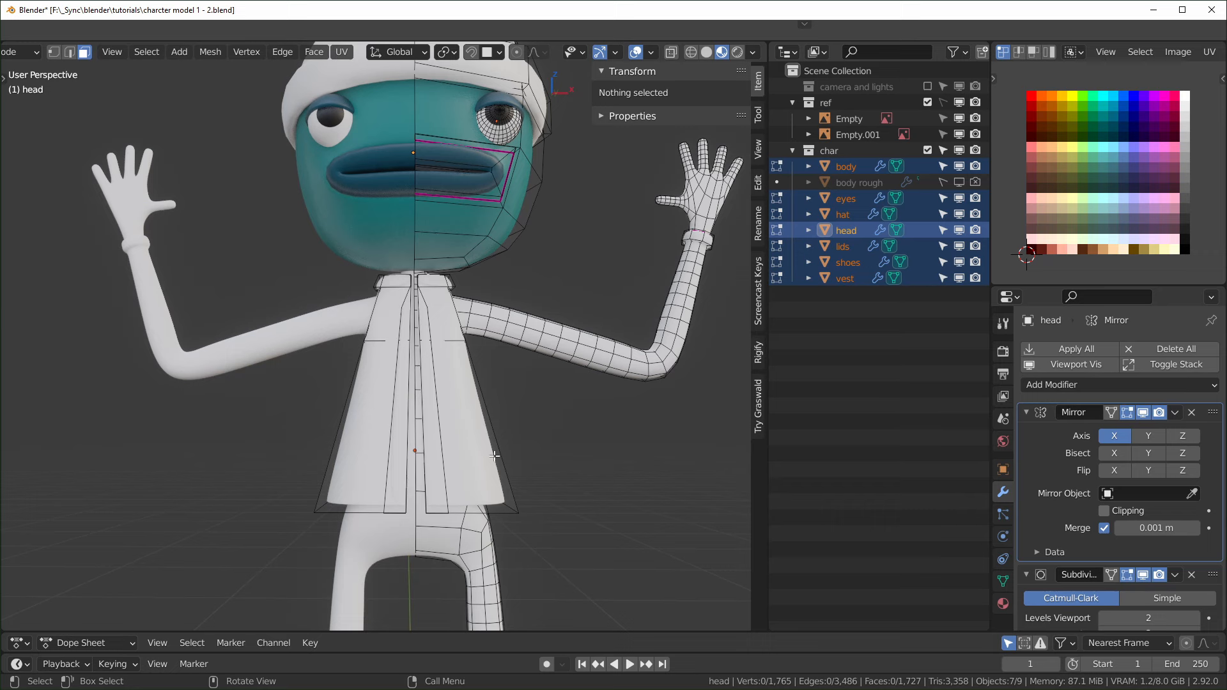
left_click(958, 280)
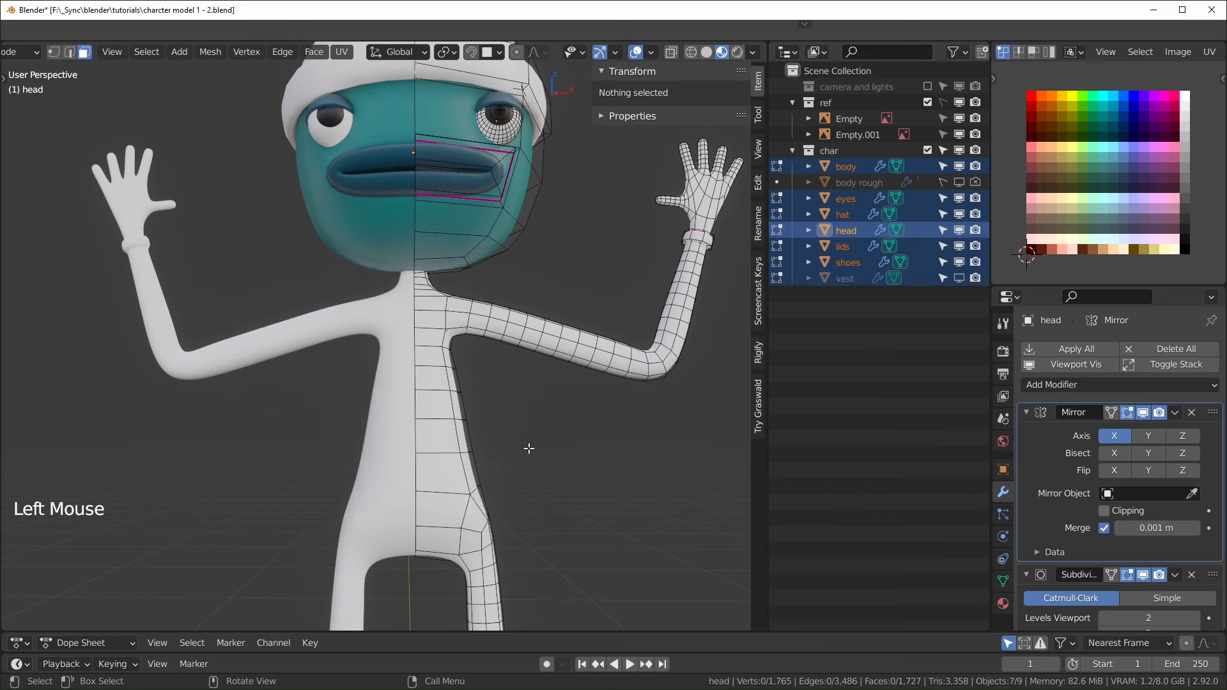
- Preview the character in solid shading and compare the Material and Texture colour options
scroll(537, 436, "up", 2)
middle_click_drag(537, 436, 529, 444)
key("alt+z")
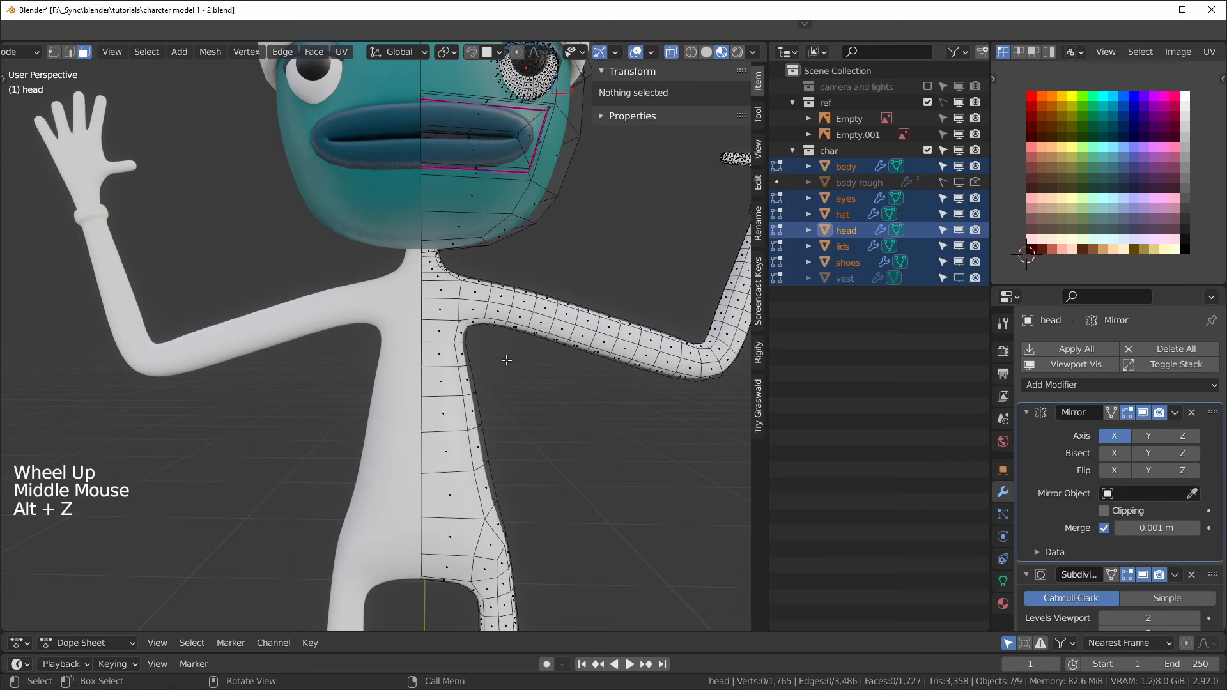
key("alt+z")
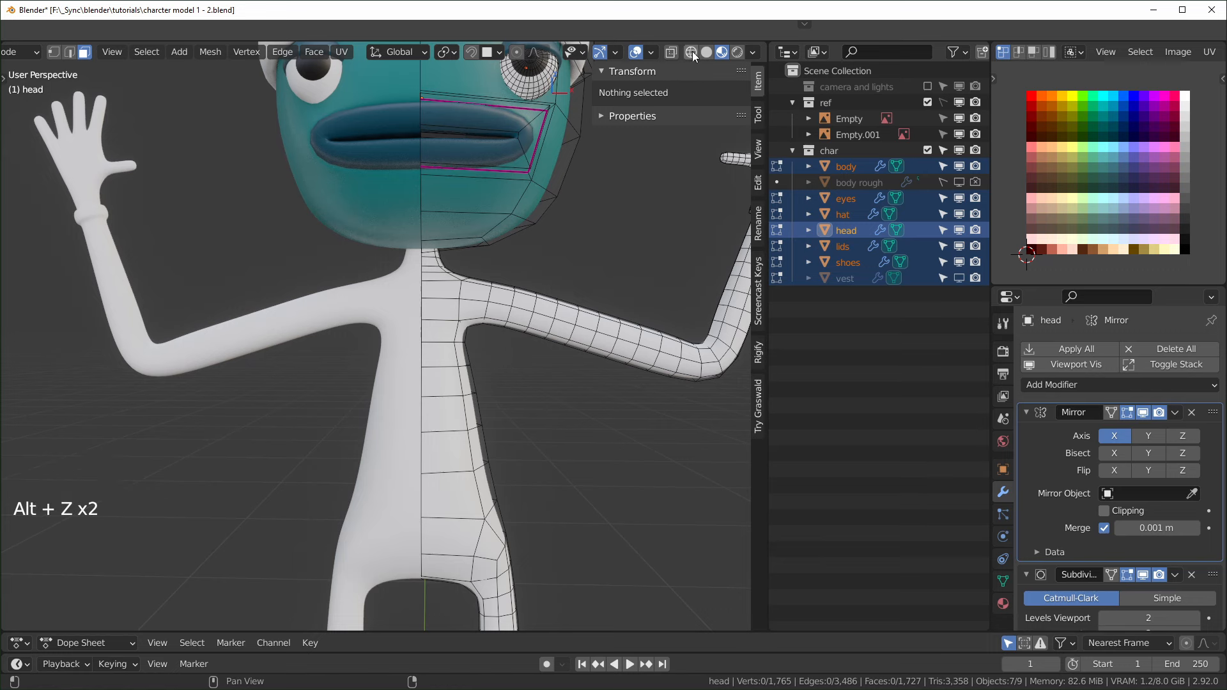
left_click(708, 53)
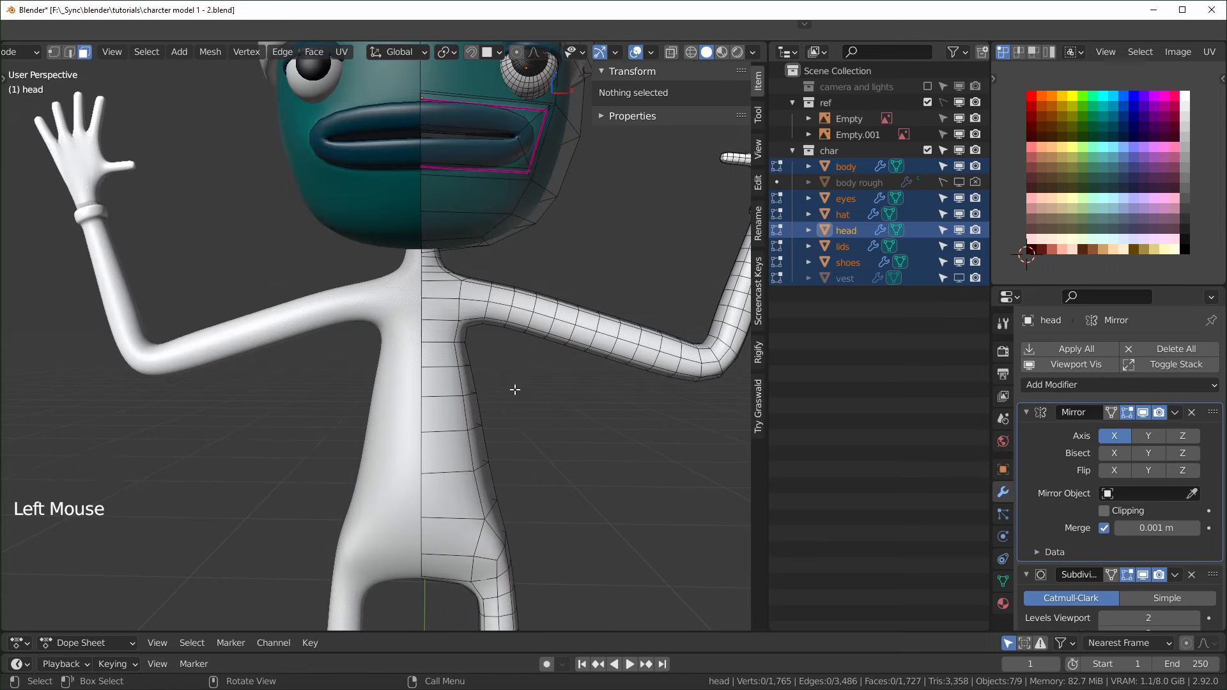
middle_click_drag(515, 390, 463, 209, "shift")
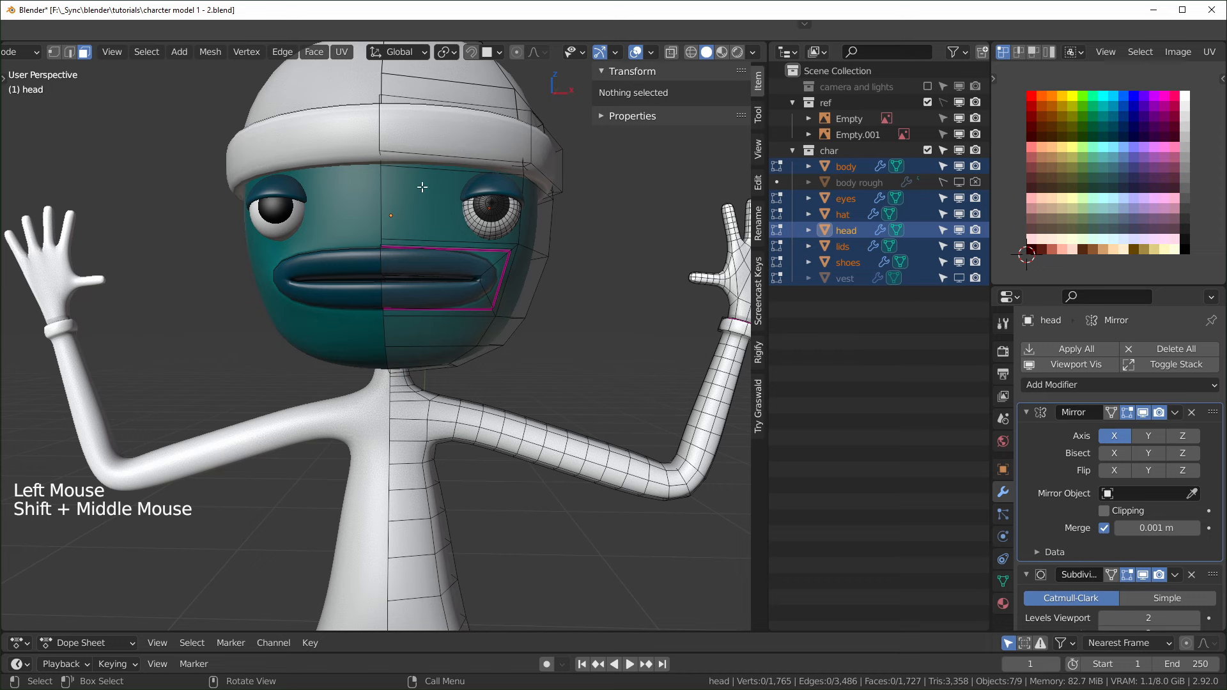
left_click(753, 52)
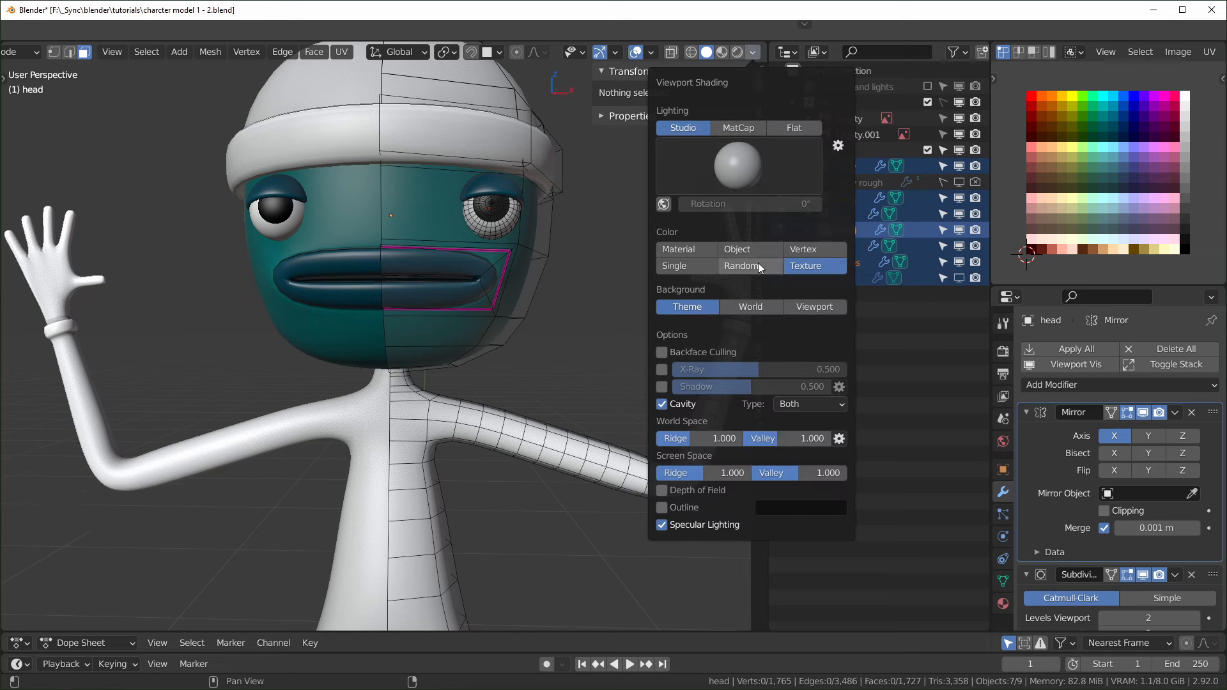
left_click(704, 251)
left_click(811, 266)
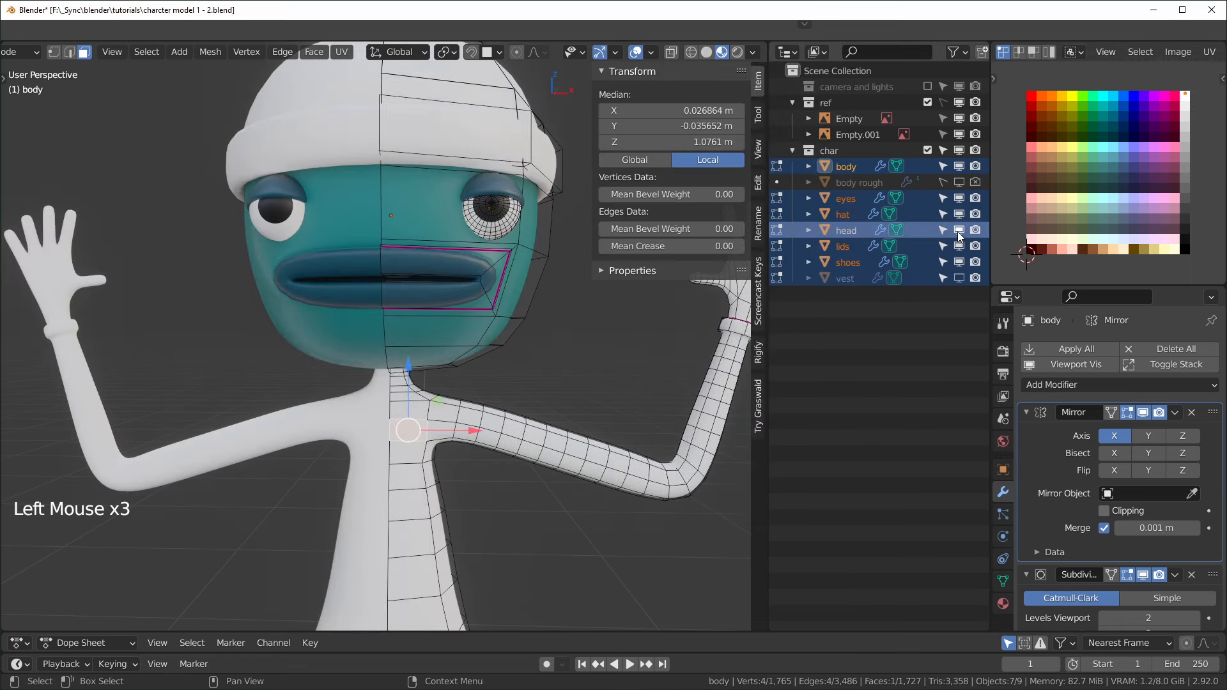
- Hide the head object and select the topmost centre vertex of the body's neck in vertex select mode
left_click(958, 230)
scroll(416, 348, "up", 2)
middle_click_drag(415, 348, 500, 290)
key("1")
left_click(407, 321)
left_click(423, 302)
scroll(423, 301, "down", 2)
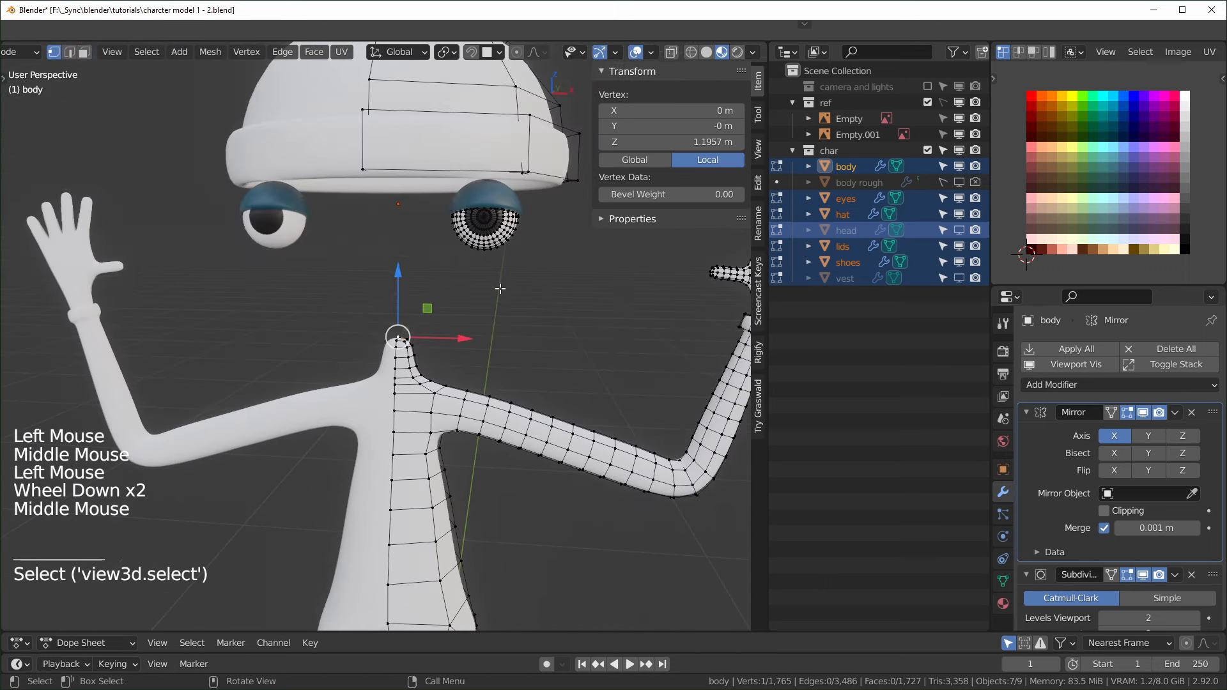
- Grow the selection eight times to cover the neck, and show the head object again in front view
key("ctrl+KP_Add")
key("ctrl+KP_Add")
key("ctrl+KP_Add")
key("ctrl+KP_Add")
key("ctrl+KP_Add")
key("ctrl+KP_Add")
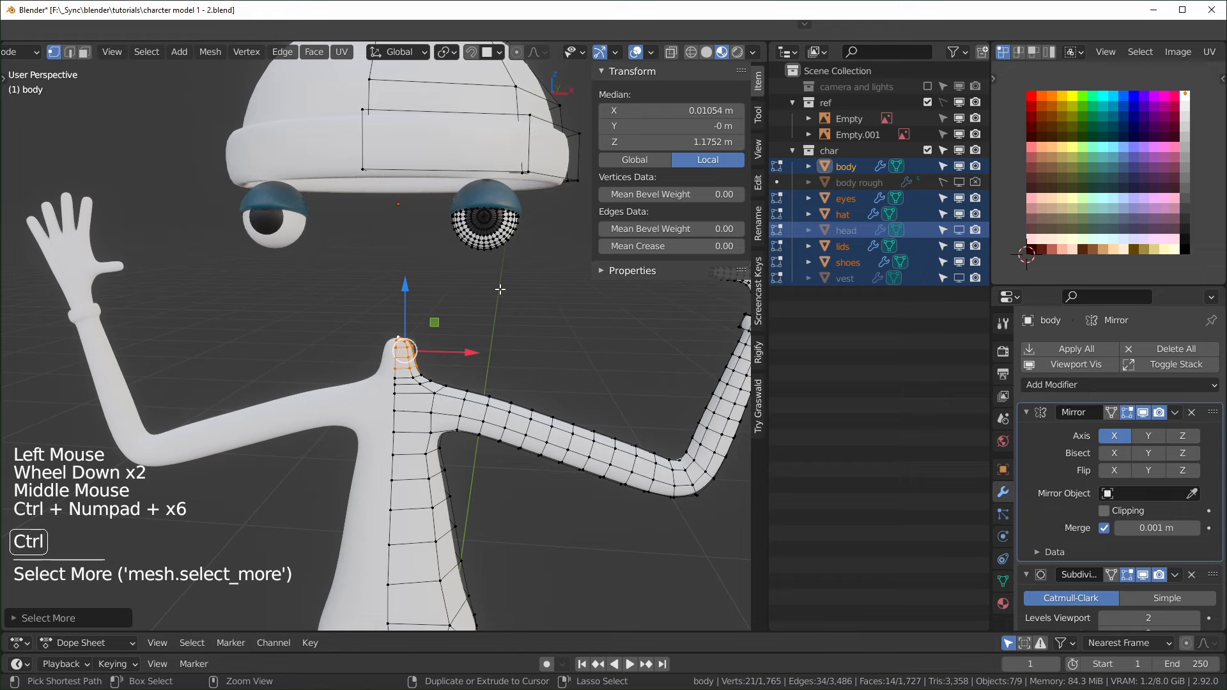
key("ctrl+KP_Add")
key("ctrl+KP_Add")
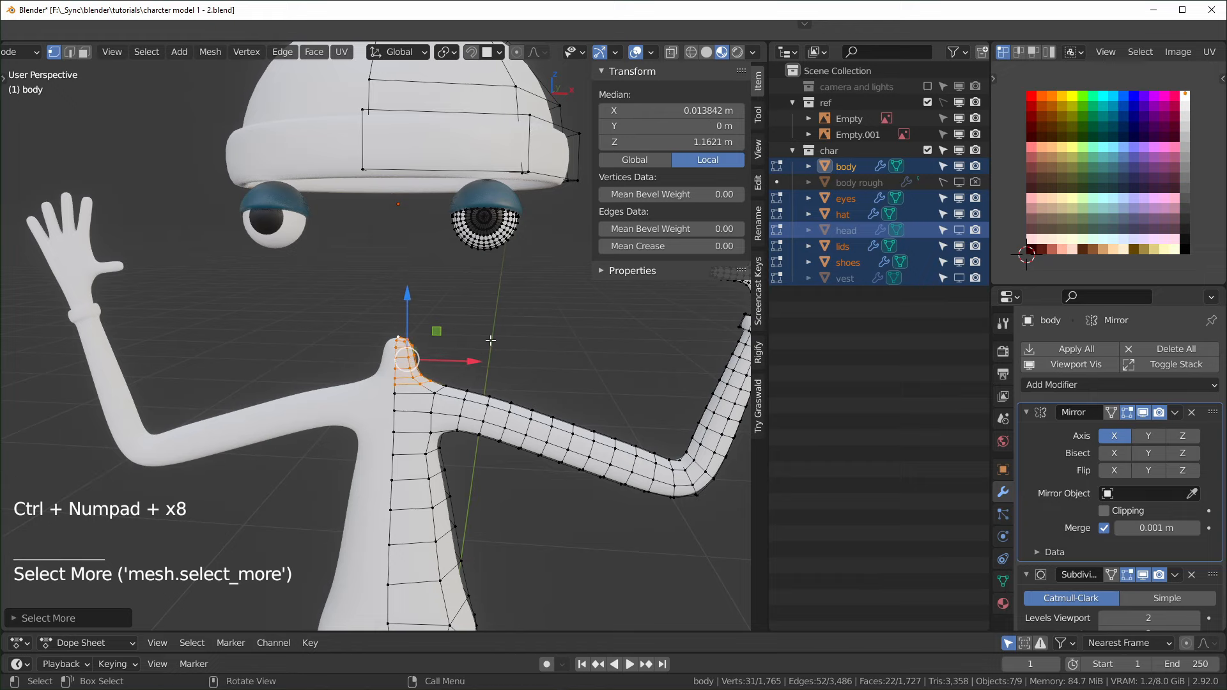
middle_click_drag(490, 341, 485, 386, "shift")
key("KP_1")
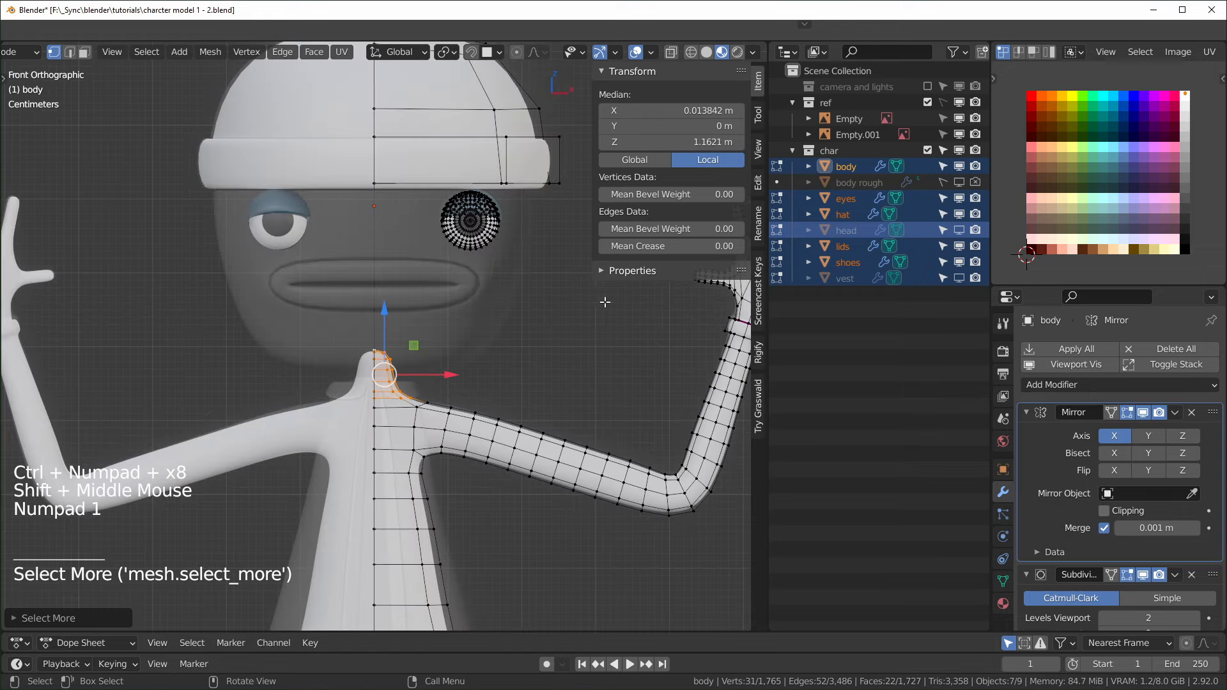
left_click(959, 231)
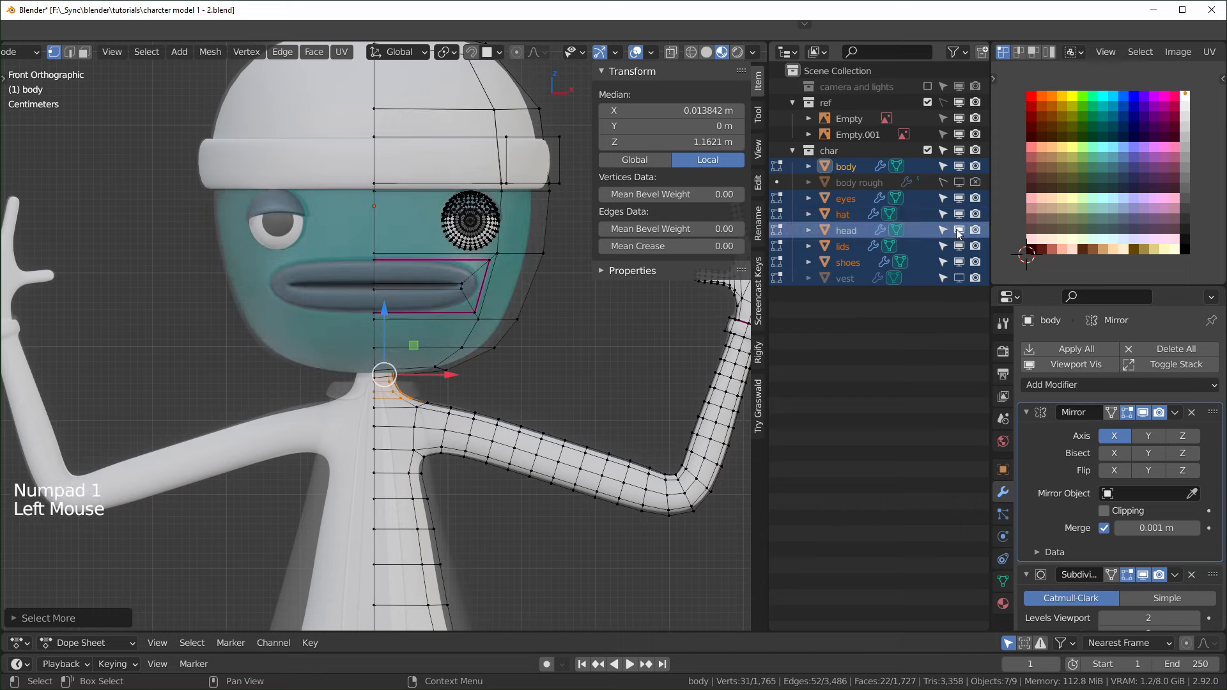
scroll(323, 379, "up", 1)
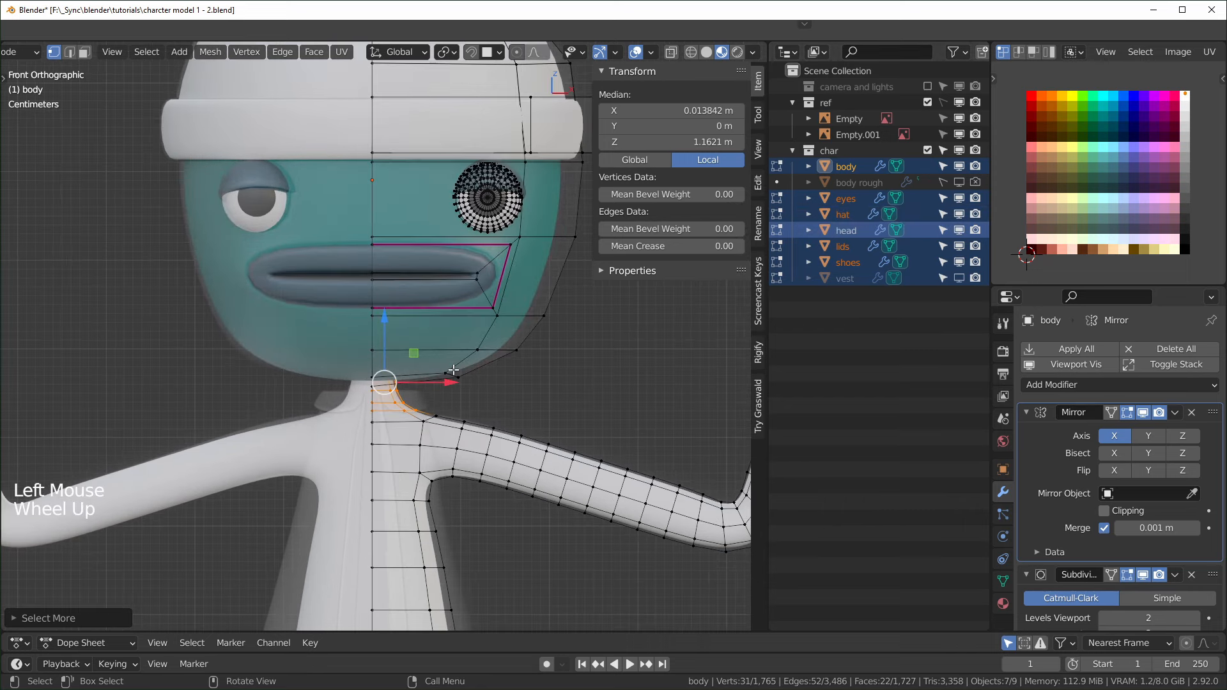
- In face select mode, add a chin face as reference and move the neck UVs onto the head's teal swatch
key("3")
left_click(452, 336, "shift")
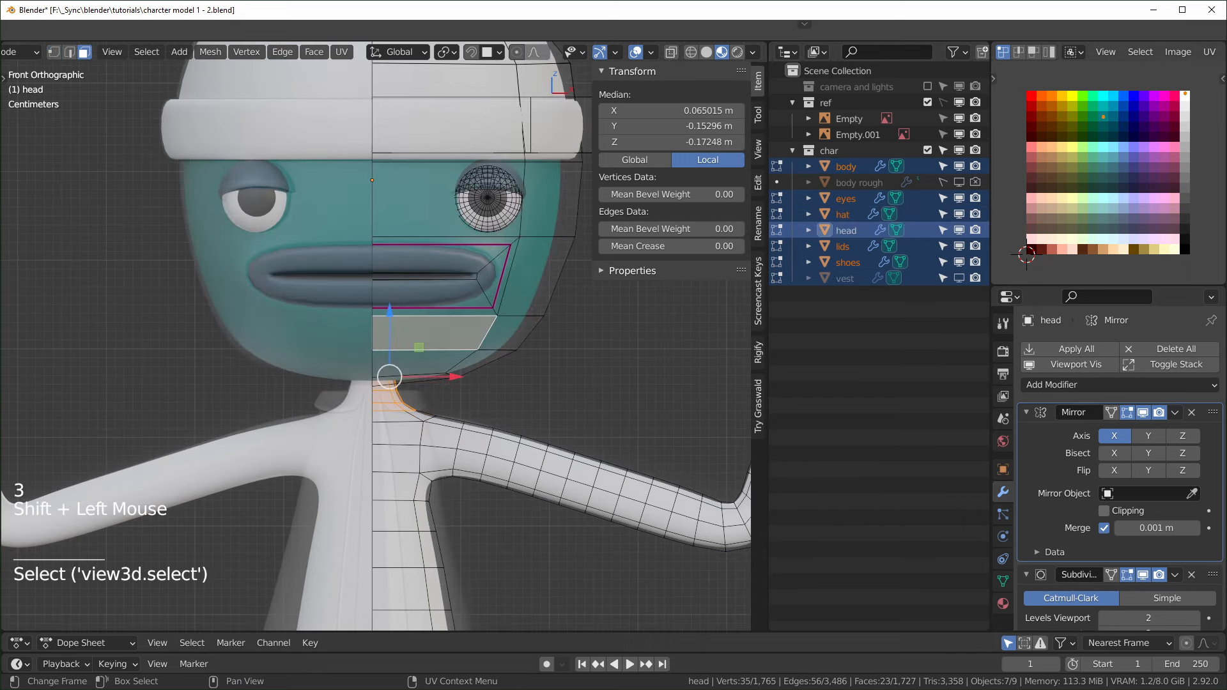
left_click_drag(1187, 108, 1207, 78)
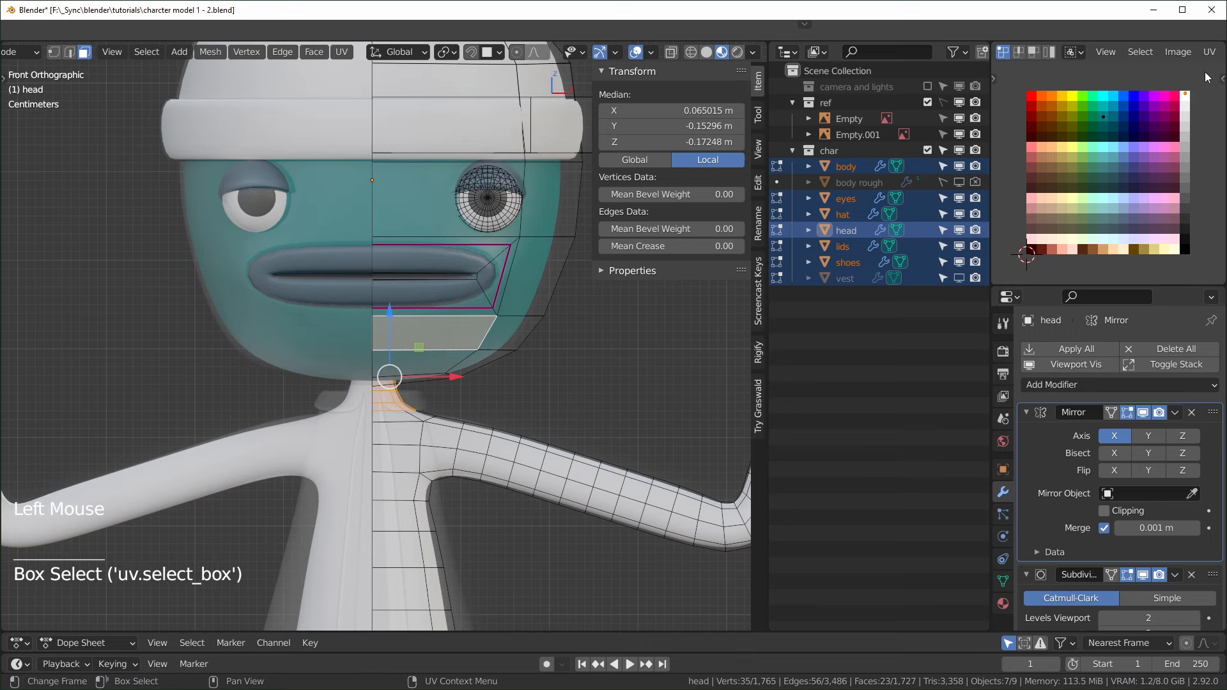
key("g")
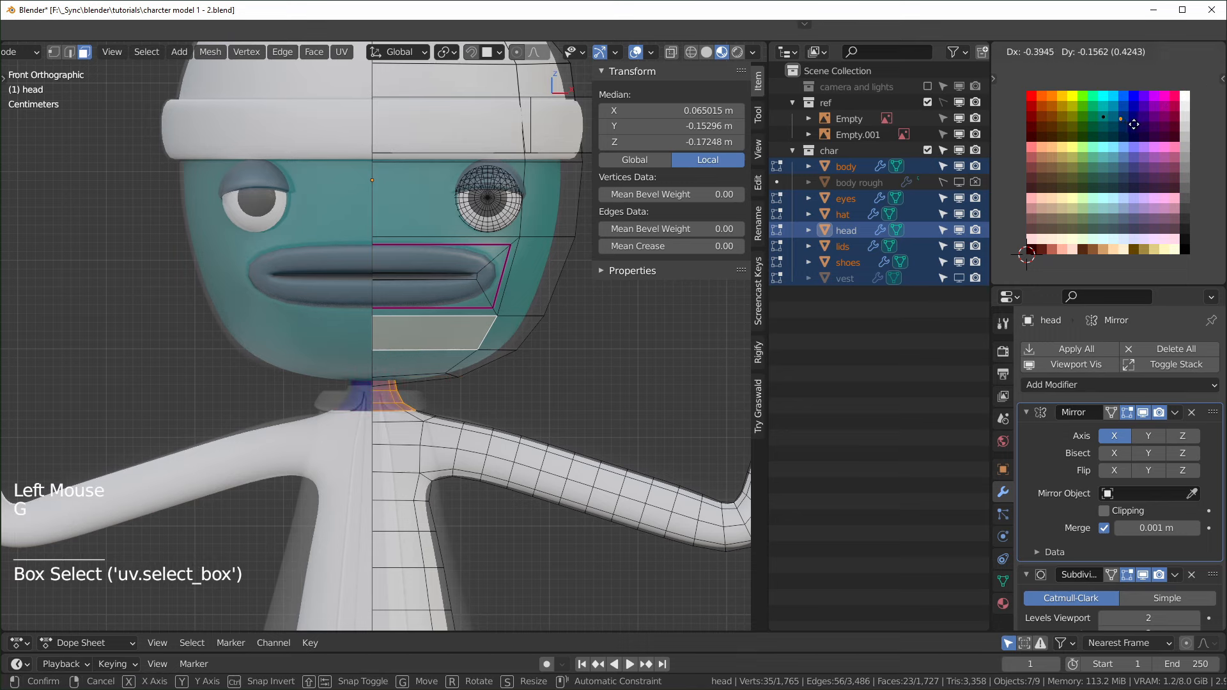
left_click(1117, 121)
- In solid shading with X-ray, select all the hand's faces down to the wrist cuff using box and circle selection
middle_click_drag(584, 375, 383, 358, "shift")
scroll(397, 345, "up", 2)
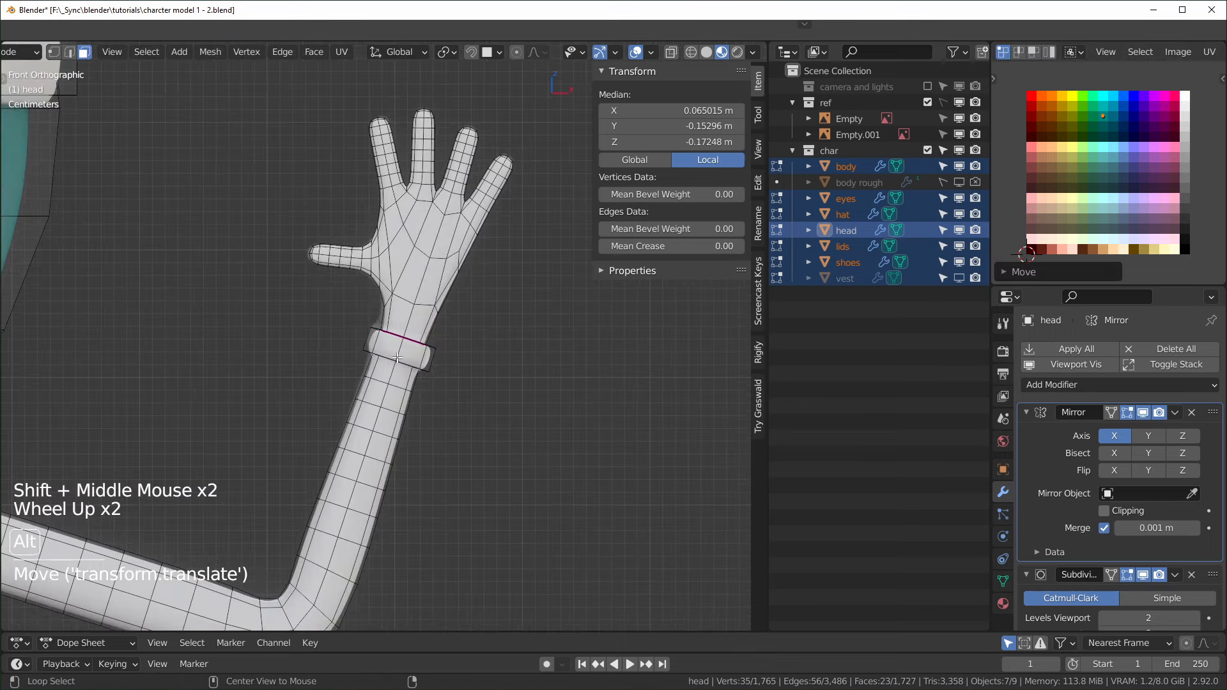
left_click(707, 52)
key("alt+z")
left_click_drag(288, 82, 539, 247)
left_click_drag(216, 85, 577, 309)
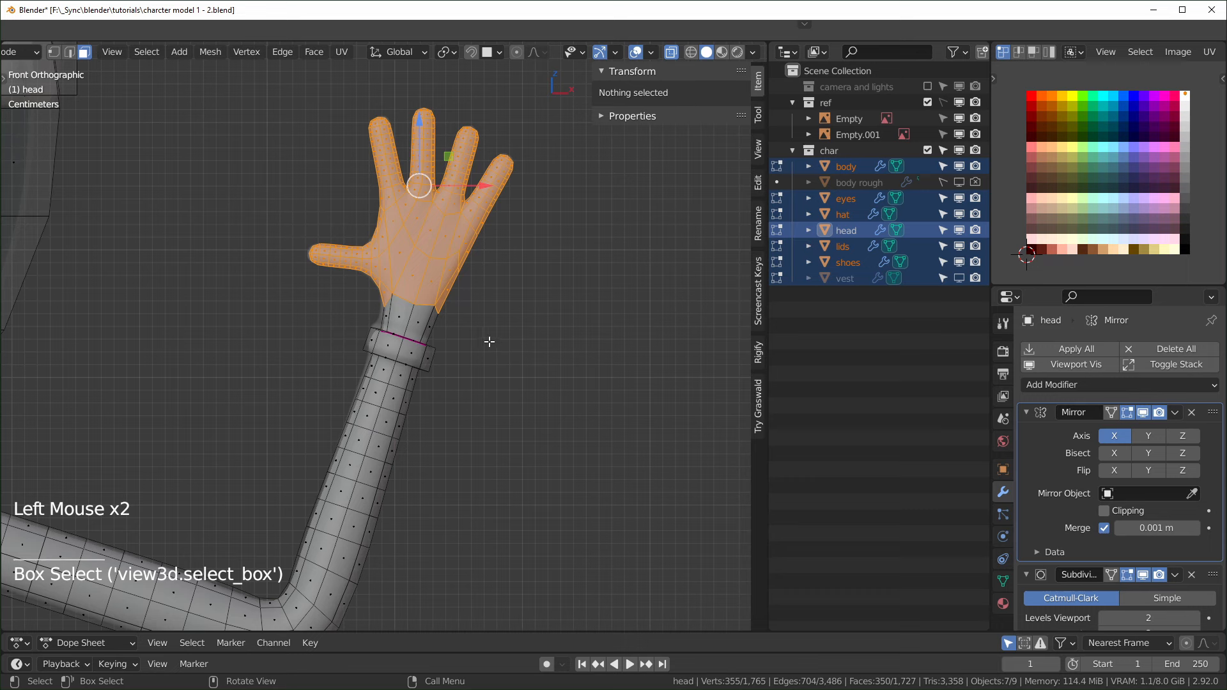
key("c")
left_click_drag(447, 315, 364, 302)
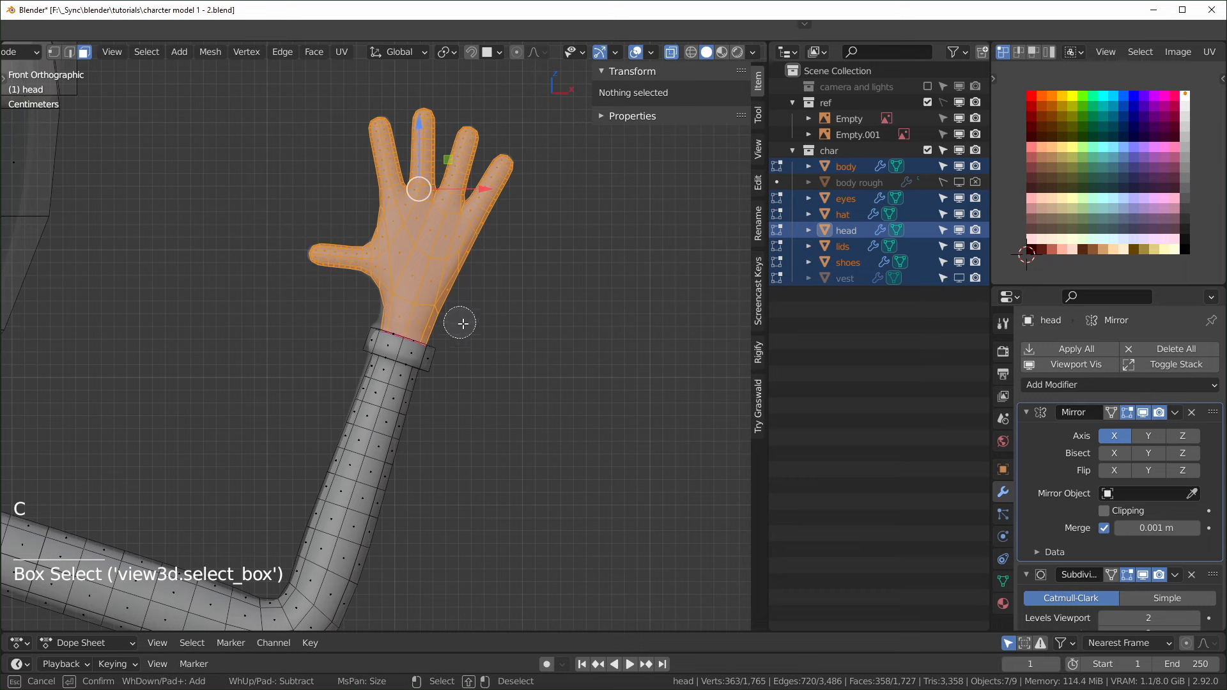
right_click(473, 327)
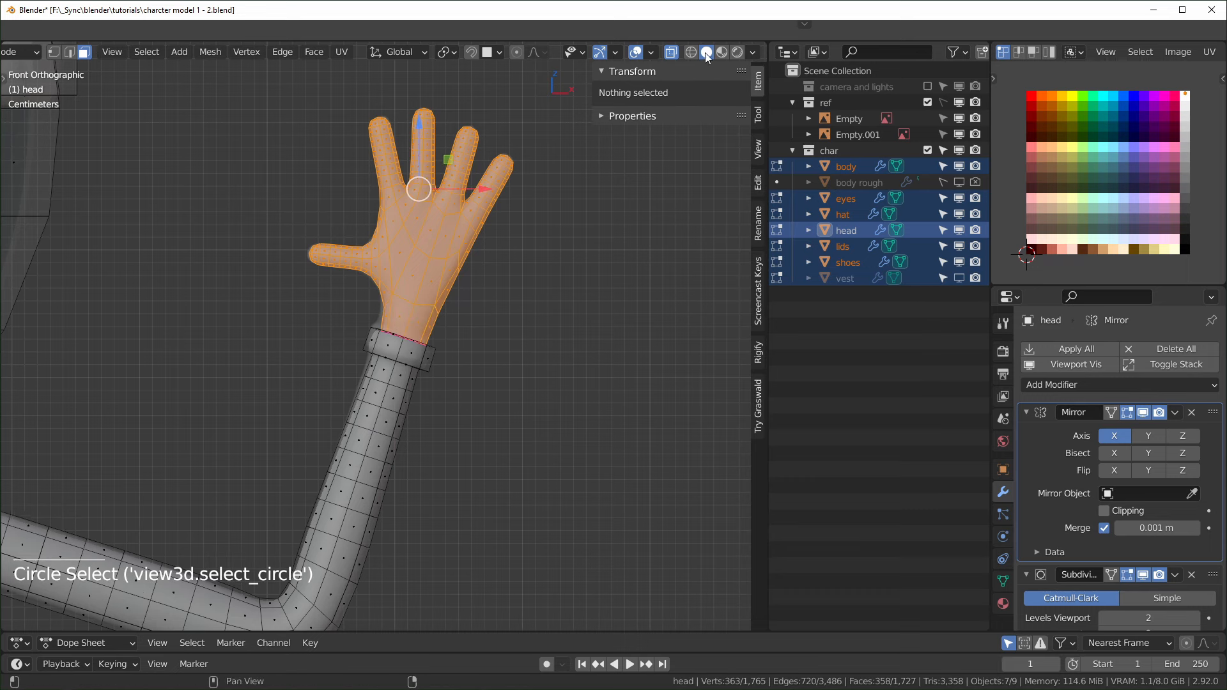
middle_click_drag(410, 223, 580, 218)
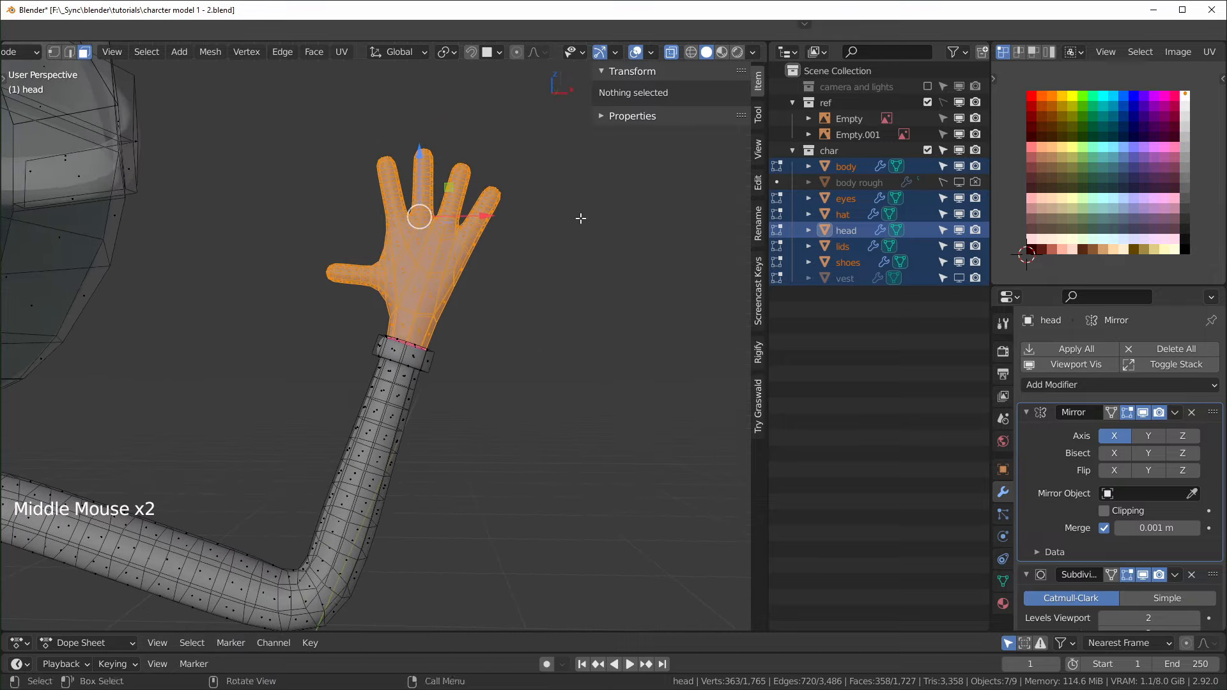
- In material preview, add a chin face as reference and move the hand UVs onto the head's teal swatch
left_click(721, 52)
scroll(515, 378, "down", 2)
mouse_move(515, 373)
middle_mouse_down("shift")
mouse_move(677, 348)
mouse_move(302, 374)
mouse_move(355, 316)
mouse_move(451, 377)
mouse_move(397, 406)
mouse_move(356, 405)
middle_mouse_up("shift")
left_click(332, 303, "shift")
scroll(332, 303, "down", 2)
left_click(1196, 128)
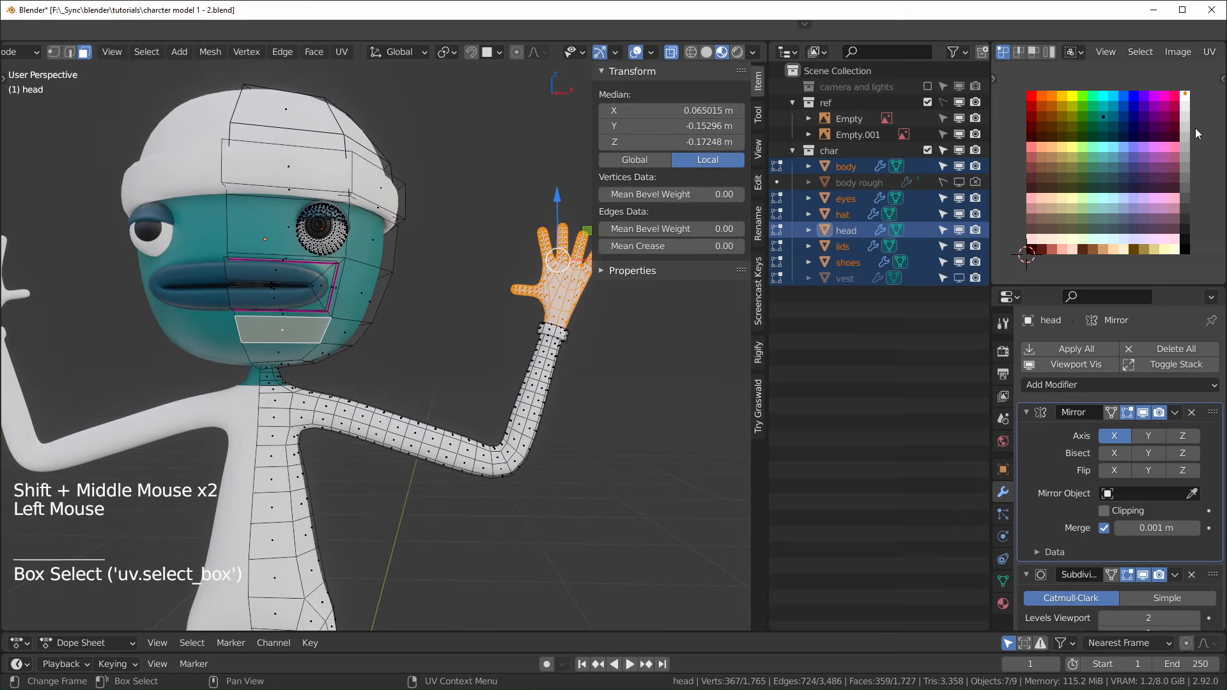
key("g")
left_click(1106, 152)
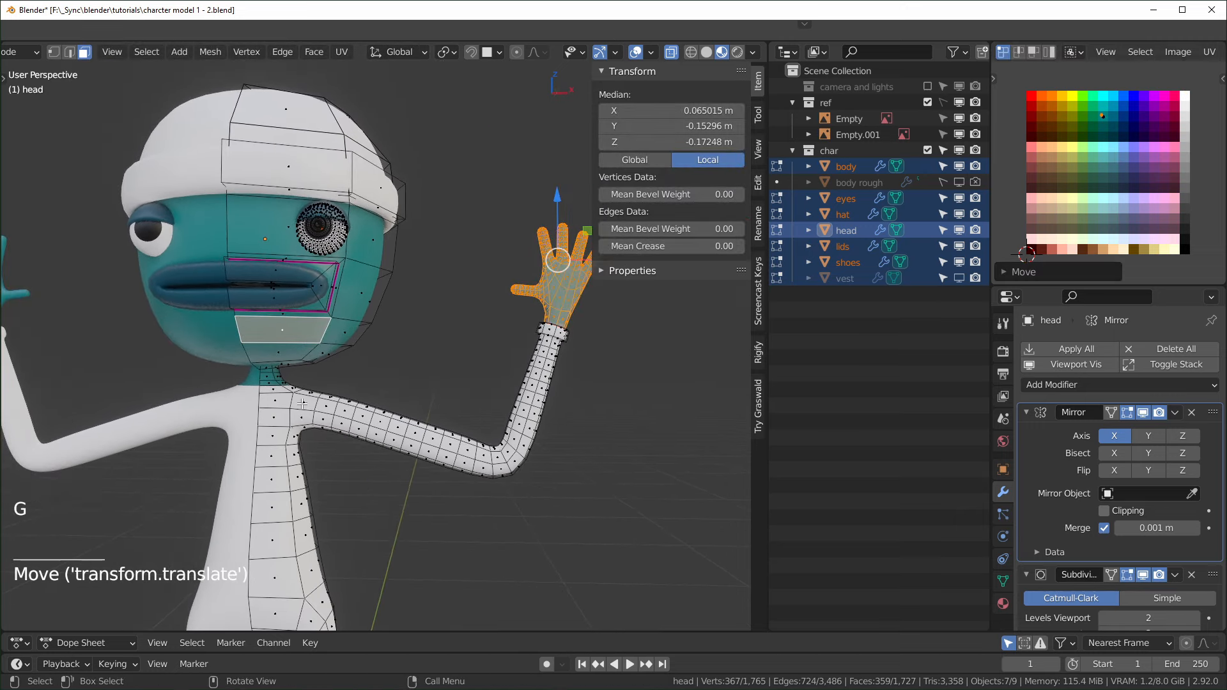
- Select a face loop around the middle of the character's leg
scroll(302, 403, "up", 1)
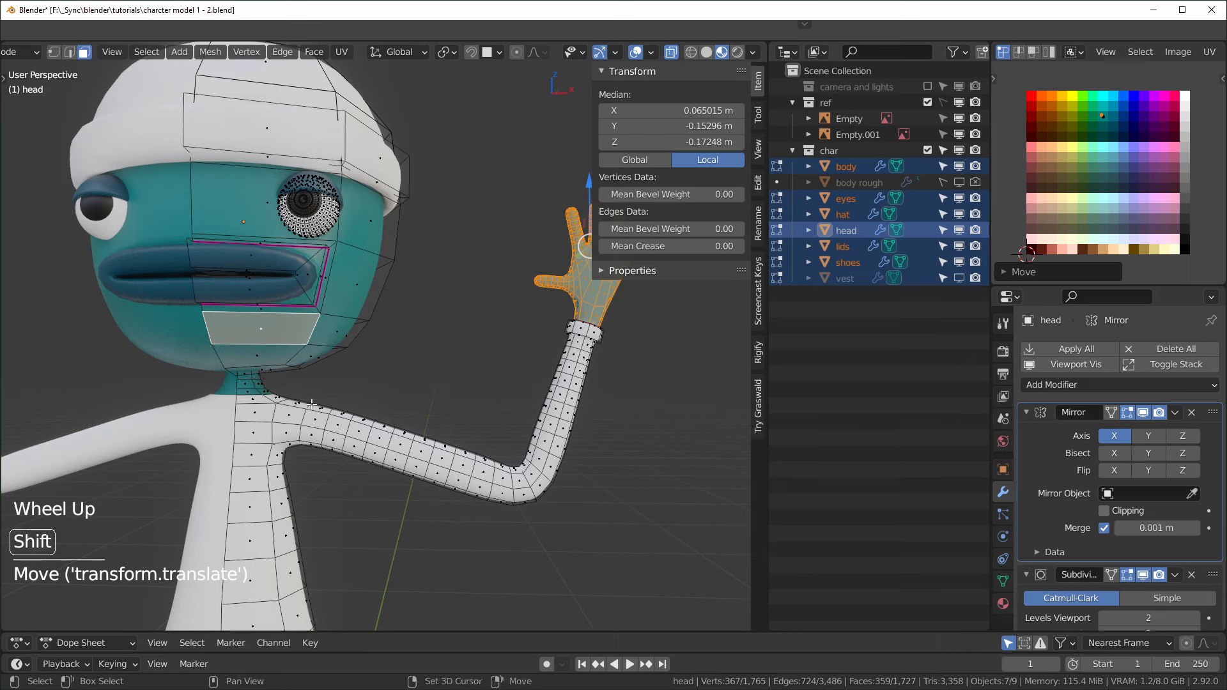
scroll(300, 383, "down", 1)
middle_click_drag(267, 378, 460, 356, "shift")
scroll(301, 384, "down", 1)
scroll(460, 356, "down", 1)
scroll(481, 467, "up", 3)
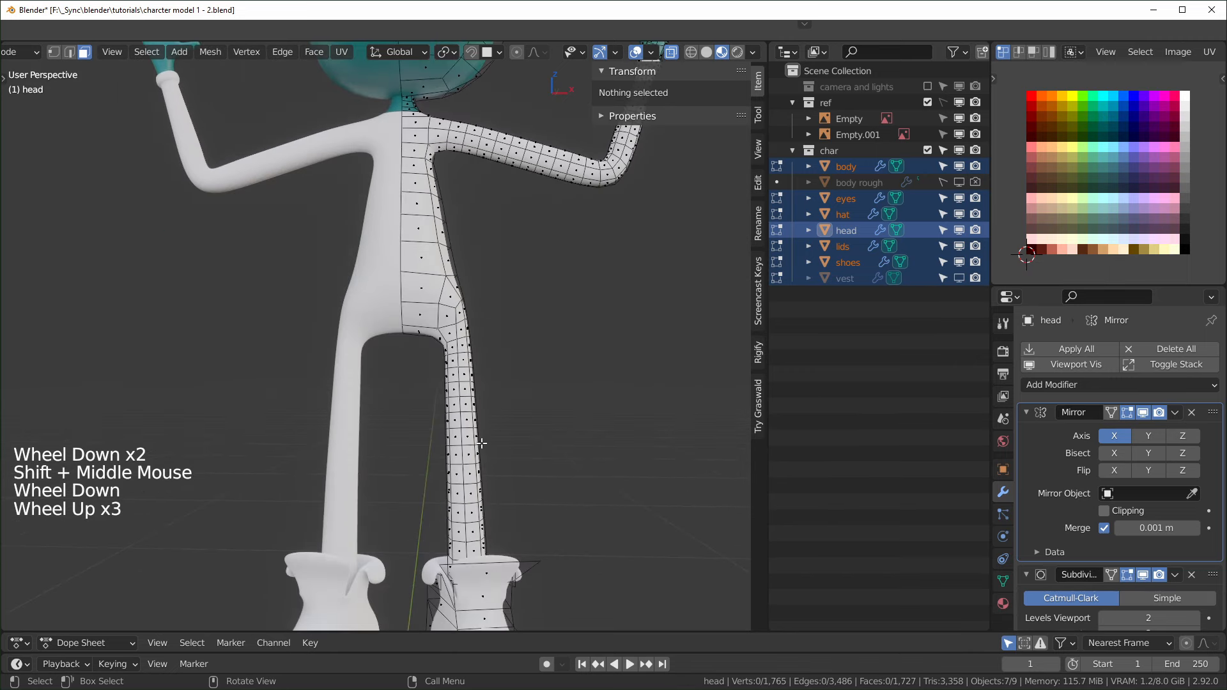
left_click(471, 438, "alt")
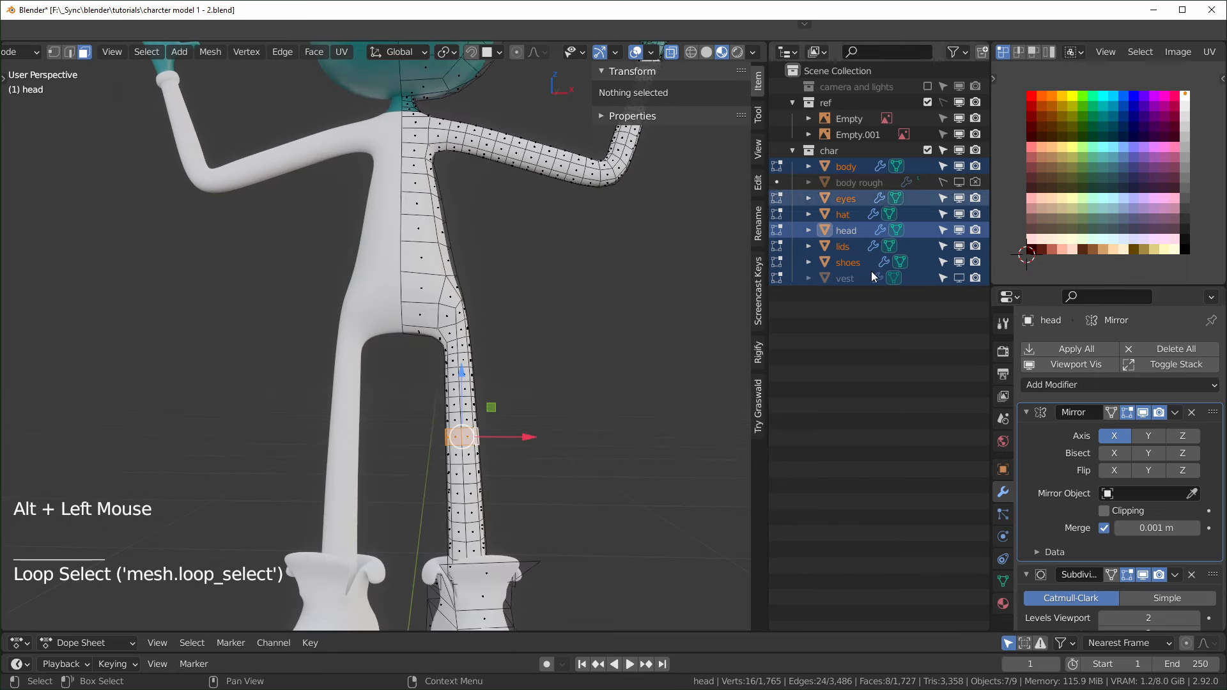
- Grow the selection to cover the whole leg and hips, and move the selected trouser UVs onto a dark navy swatch
key("ctrl+KP_Add")
key("ctrl+KP_Add")
key("ctrl+KP_Add")
key("ctrl+KP_Add")
key("ctrl+KP_Add")
key("ctrl+KP_Add")
key("ctrl+KP_Add")
key("ctrl+KP_Add")
key("ctrl+KP_Add")
key("ctrl+KP_Add")
key("ctrl+KP_Add")
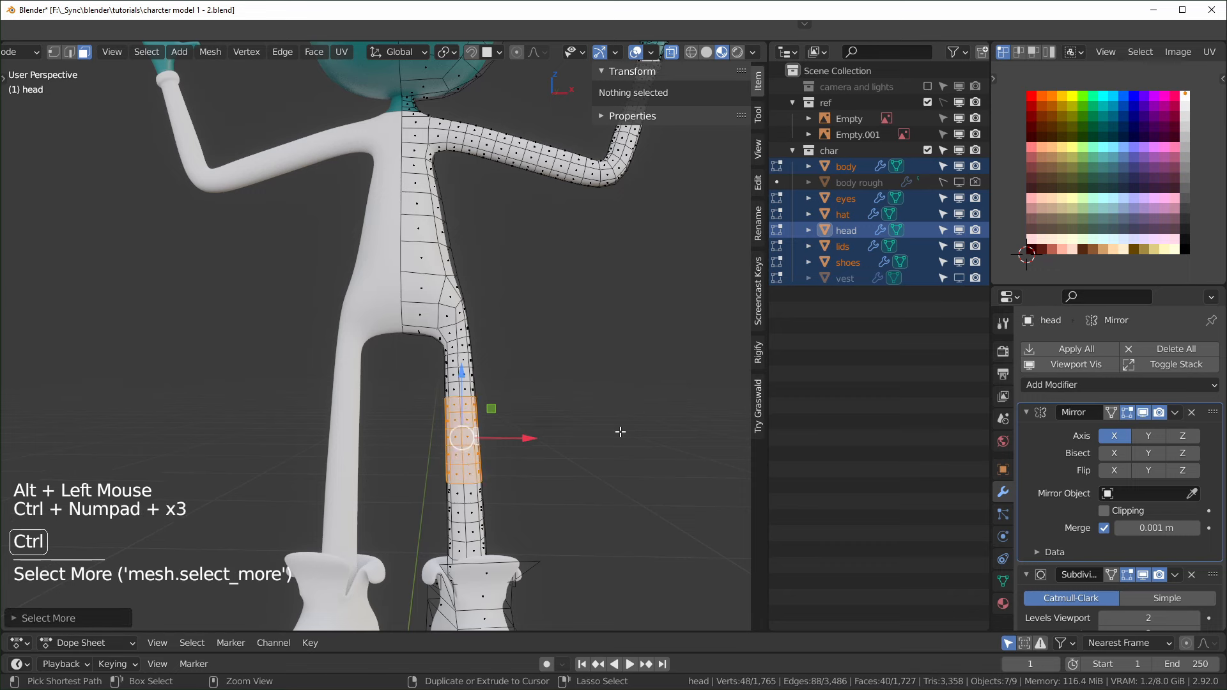
key("ctrl+KP_Add")
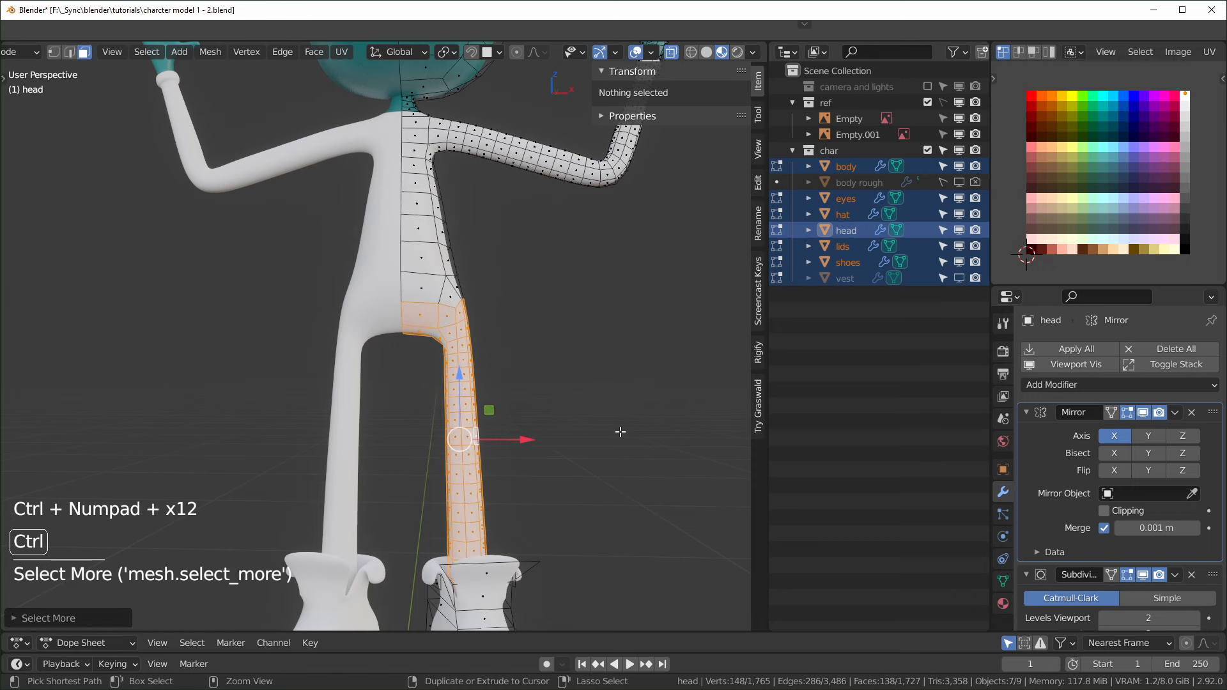
key("ctrl+KP_Add")
key("ctrl+z")
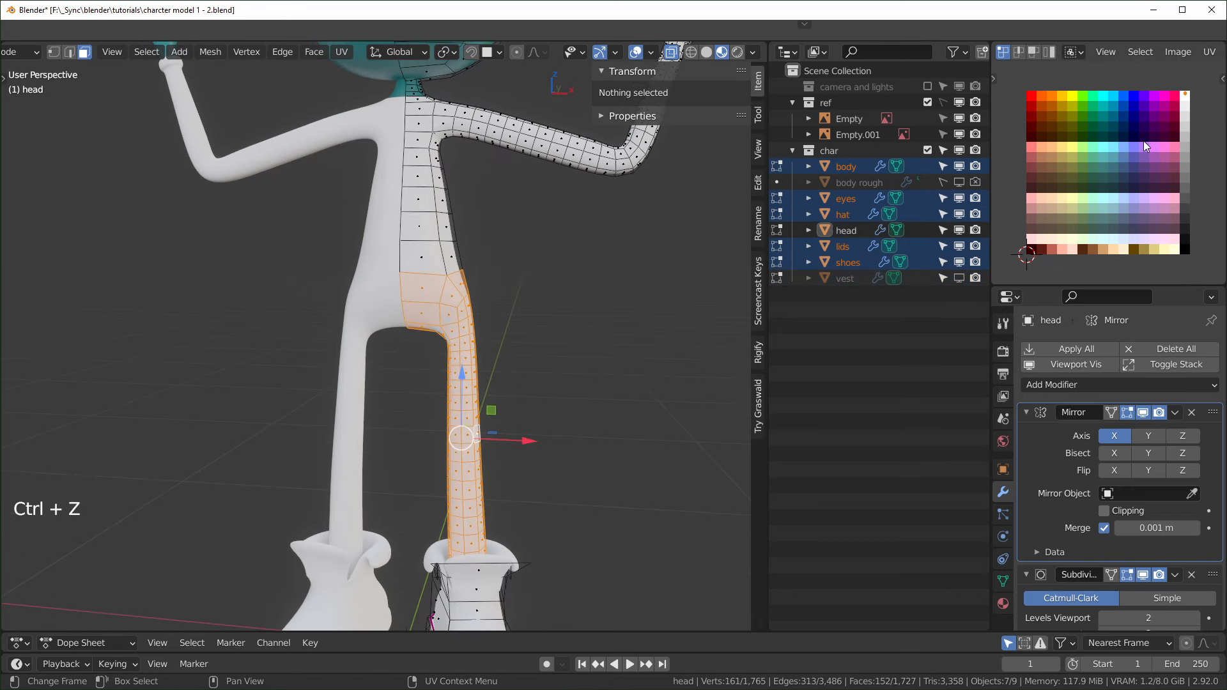
key("g")
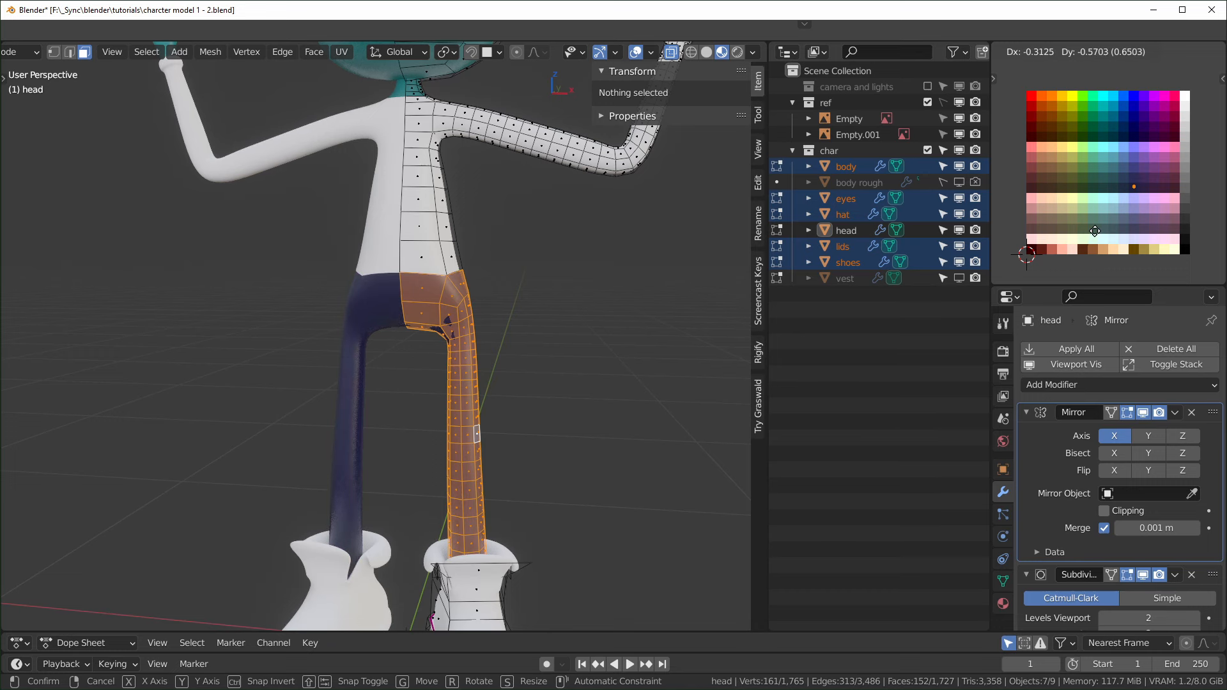
left_click(1095, 233)
- Select the whole linked body mesh and move only the UVs on the white swatch, the shirt, onto a pale blue swatch
middle_click_drag(418, 218, 459, 273, "shift")
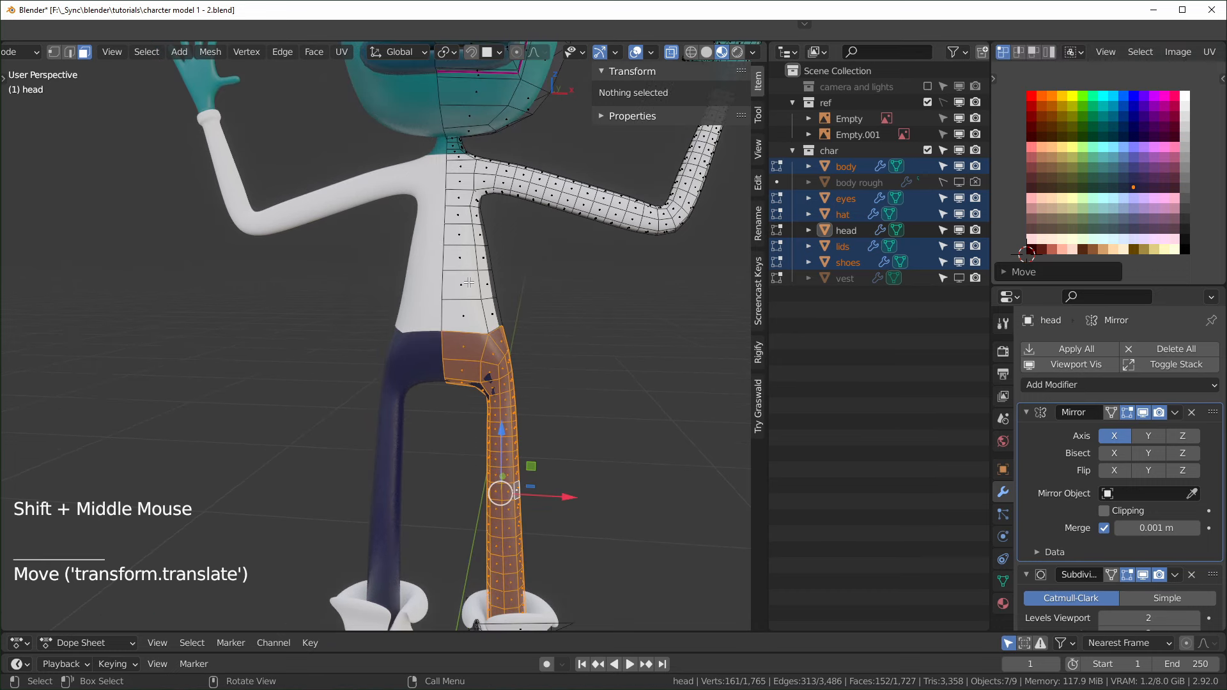
key("l")
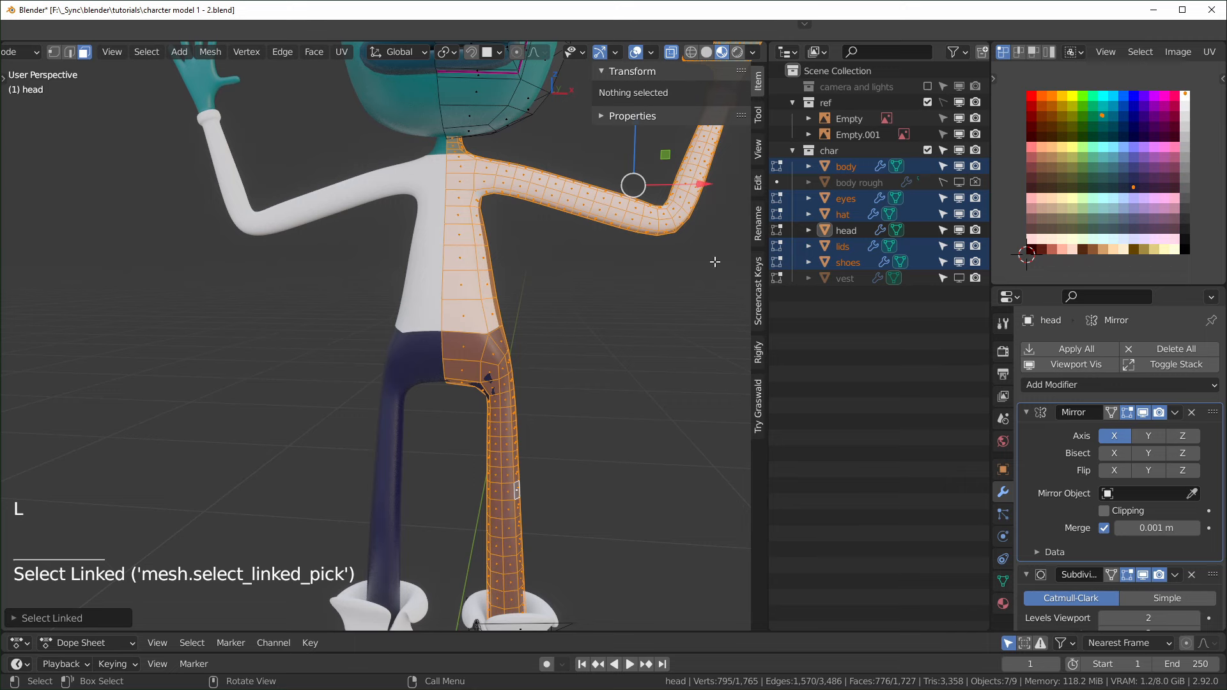
scroll(492, 296, "down", 2)
scroll(529, 296, "up", 1)
middle_click_drag(529, 296, 493, 293, "shift")
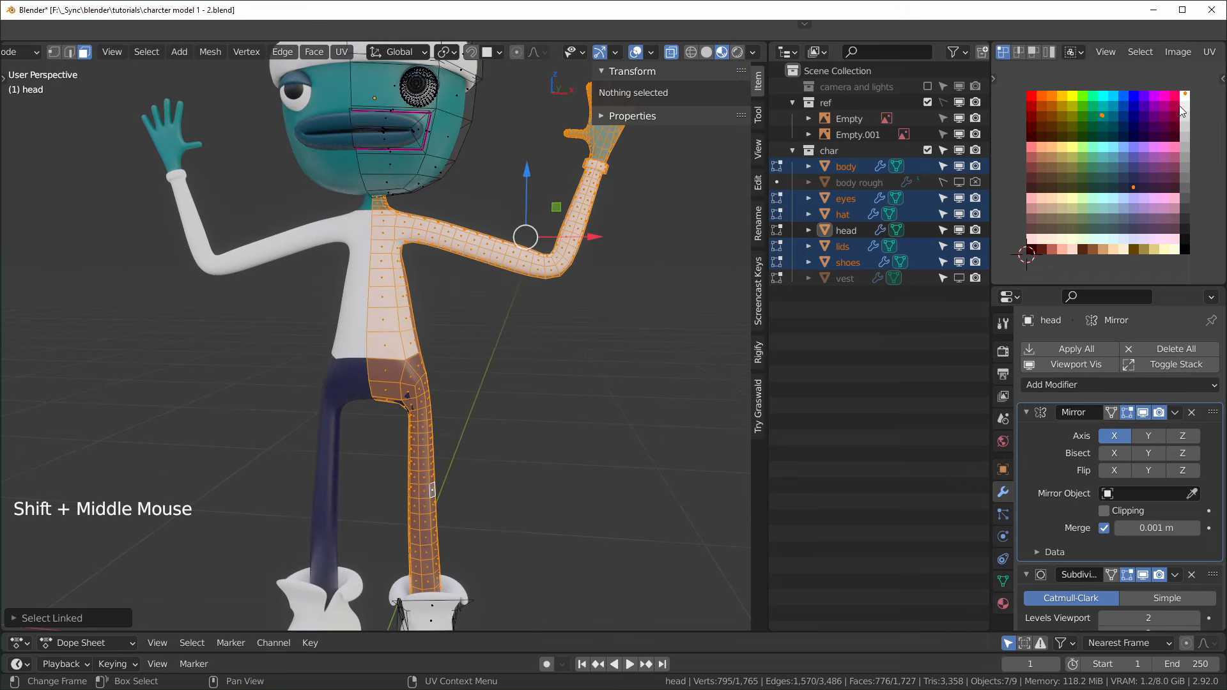
left_click_drag(1180, 89, 1191, 104)
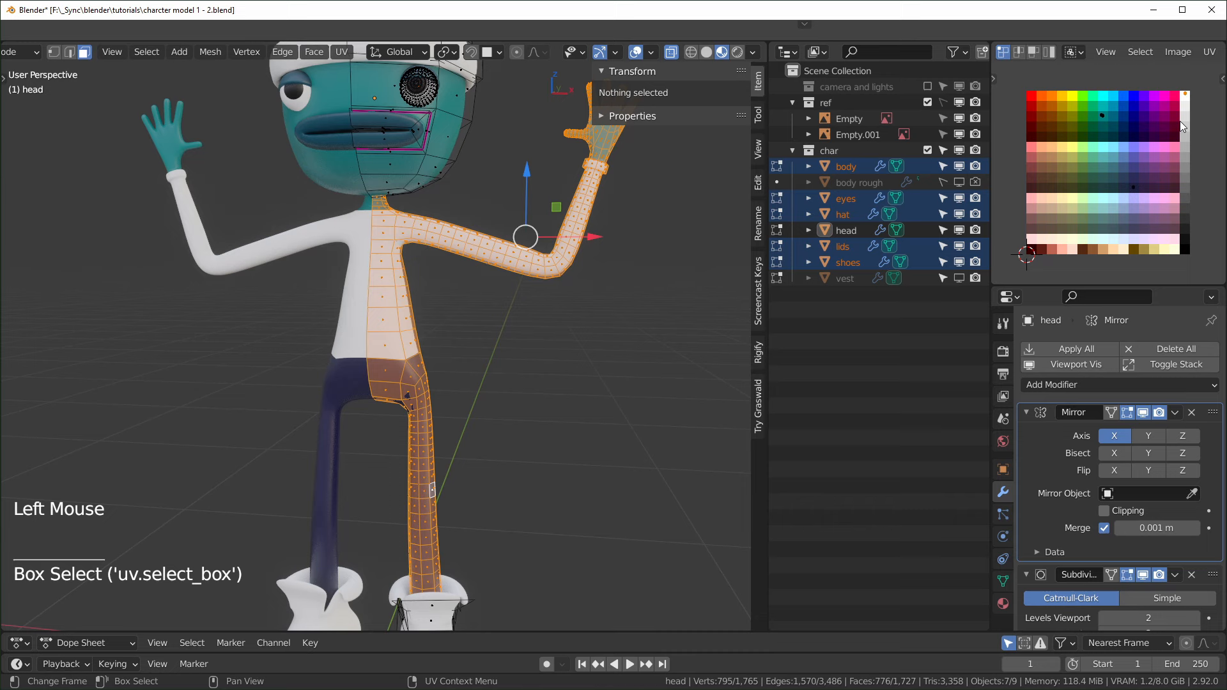
key("g")
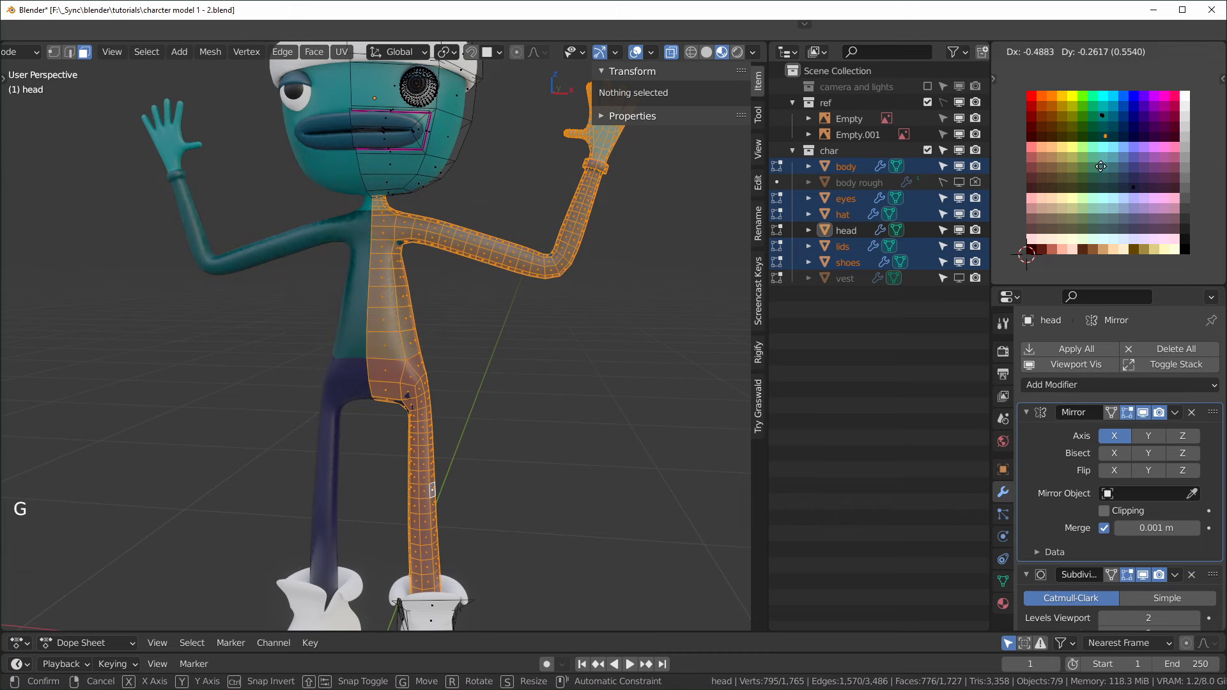
left_click(1109, 224)
- Clear the selection and unhide the vest object in the viewport
scroll(547, 374, "down", 2)
left_click(548, 364)
middle_click_drag(548, 364, 526, 348)
scroll(509, 346, "up", 1)
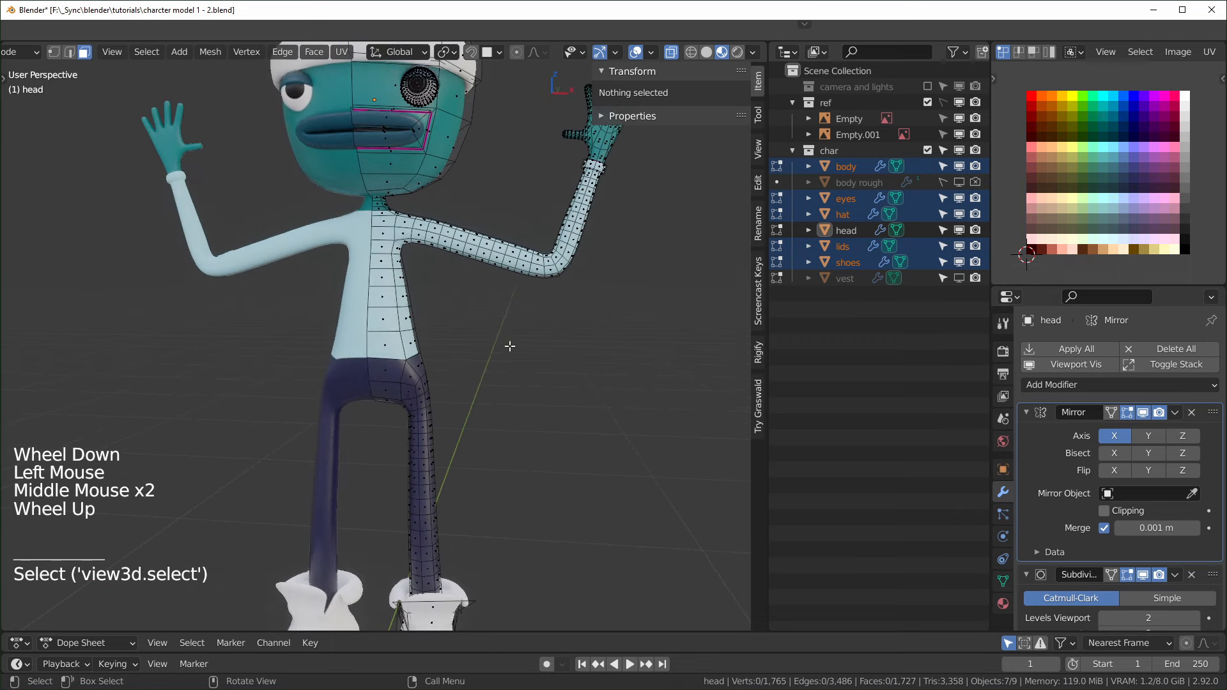
left_click(959, 278)
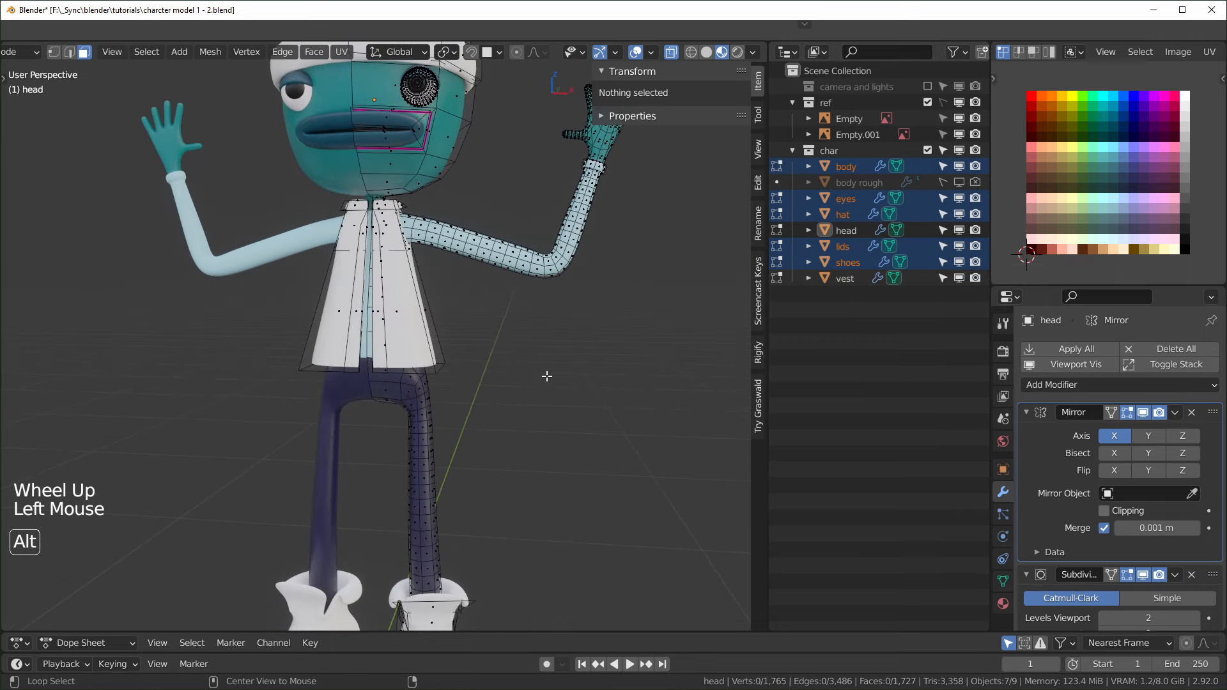
- Edit the vest on its own, select all its faces and move their UVs onto a royal blue swatch
key("l")
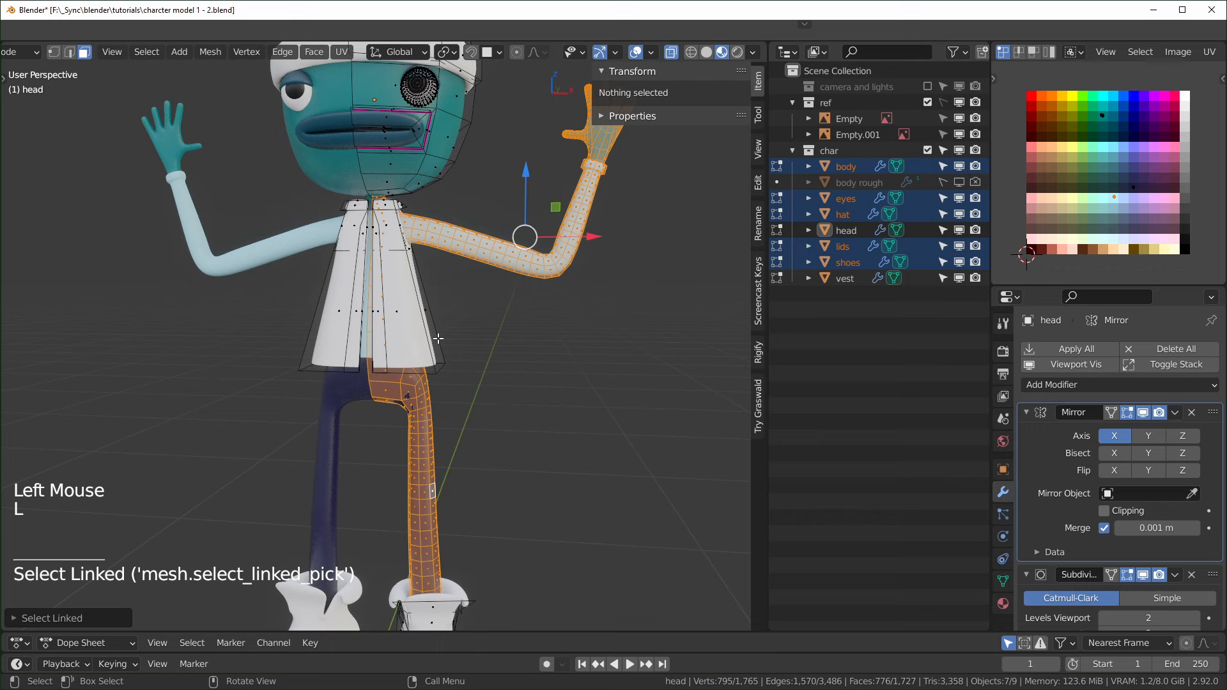
key("alt+a")
key("l")
scroll(437, 332, "up", 2)
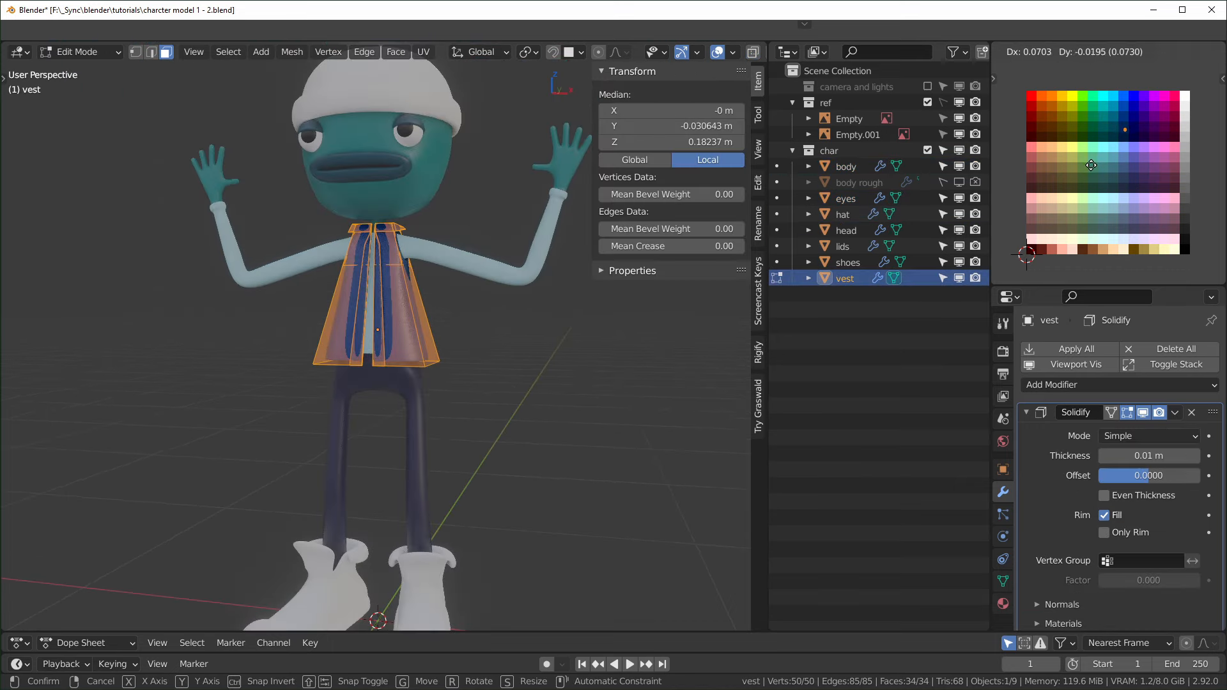
left_click(1090, 150)
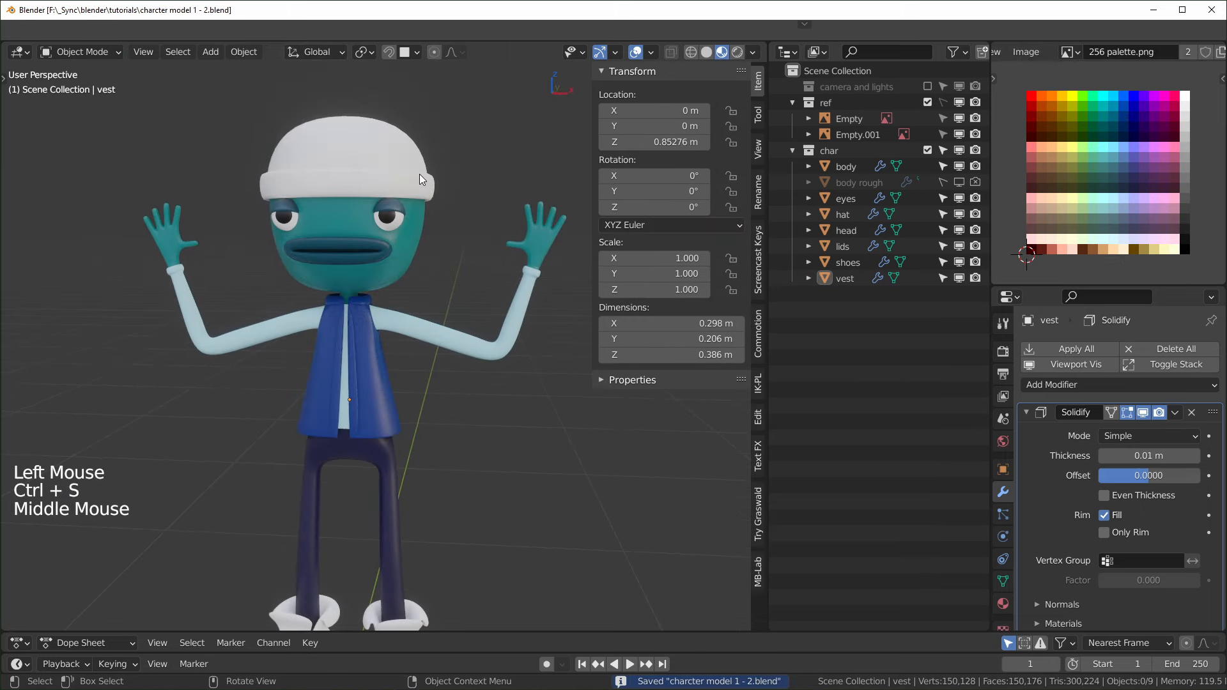
- Select all the hat's faces in edit mode, move their UVs onto an orange swatch, and return to object mode
left_click(420, 174)
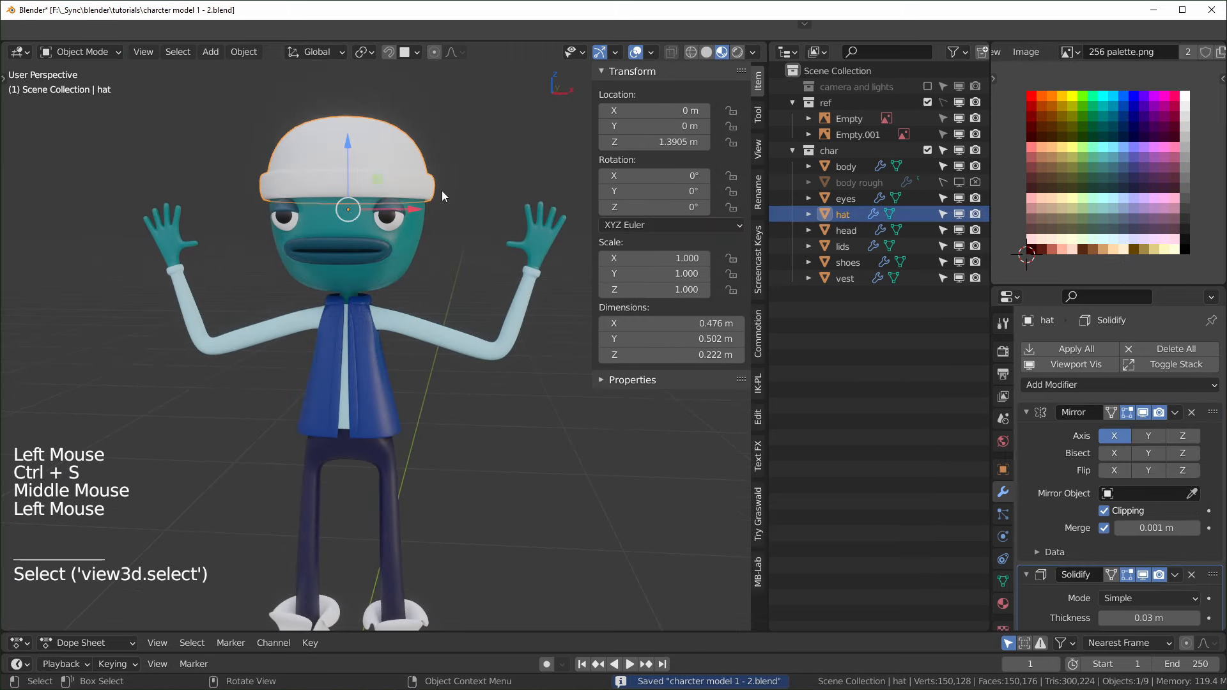
key("Tab")
key("a")
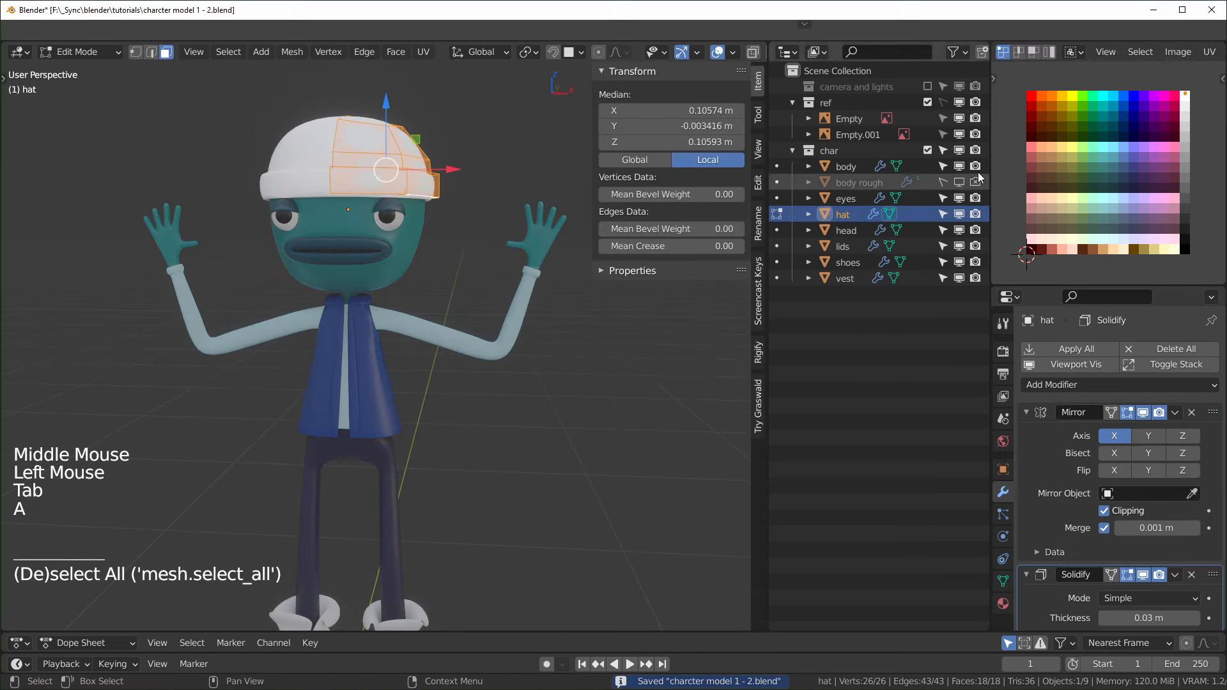
key("g")
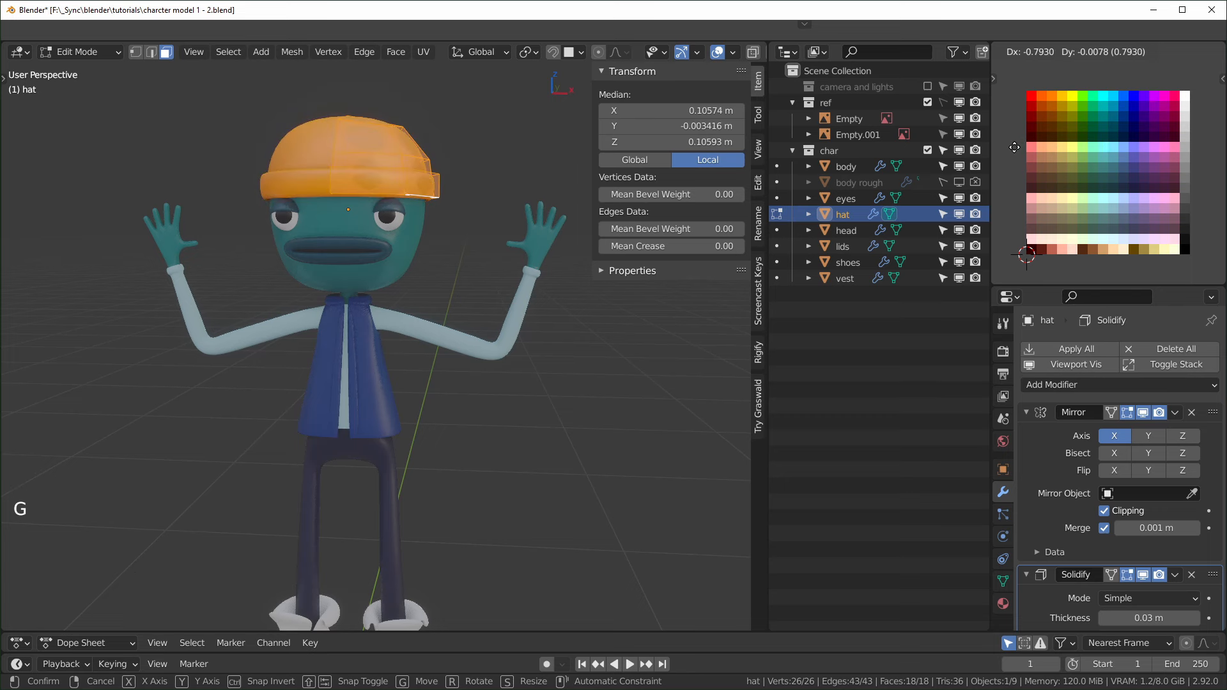
left_click(1011, 148)
scroll(574, 389, "down", 2)
key("Tab")
- Open the shoes object in edit mode with a close side view of one shoe
middle_click_drag(595, 364, 447, 447, "shift")
left_click(417, 512)
scroll(496, 510, "up", 2)
key("Tab")
middle_click_drag(448, 448, 471, 392)
scroll(460, 415, "down", 3)
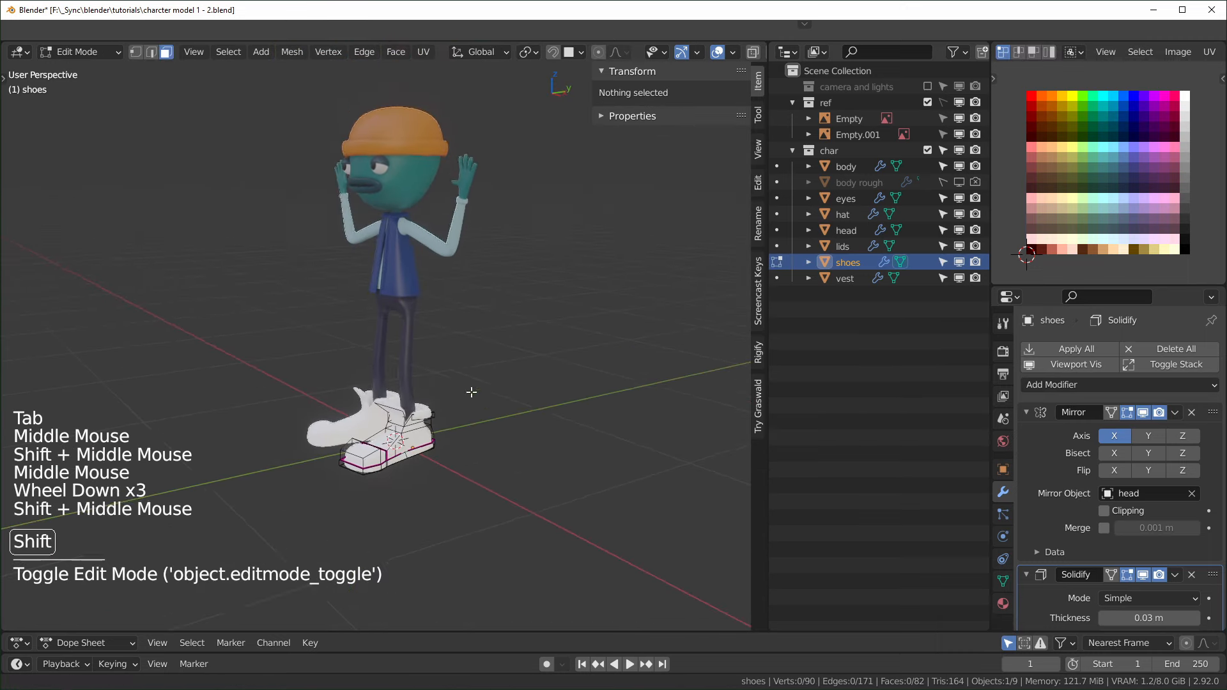
scroll(406, 496, "up", 4)
middle_click_drag(405, 496, 482, 499, "shift")
scroll(422, 486, "up", 2)
scroll(482, 499, "up", 1)
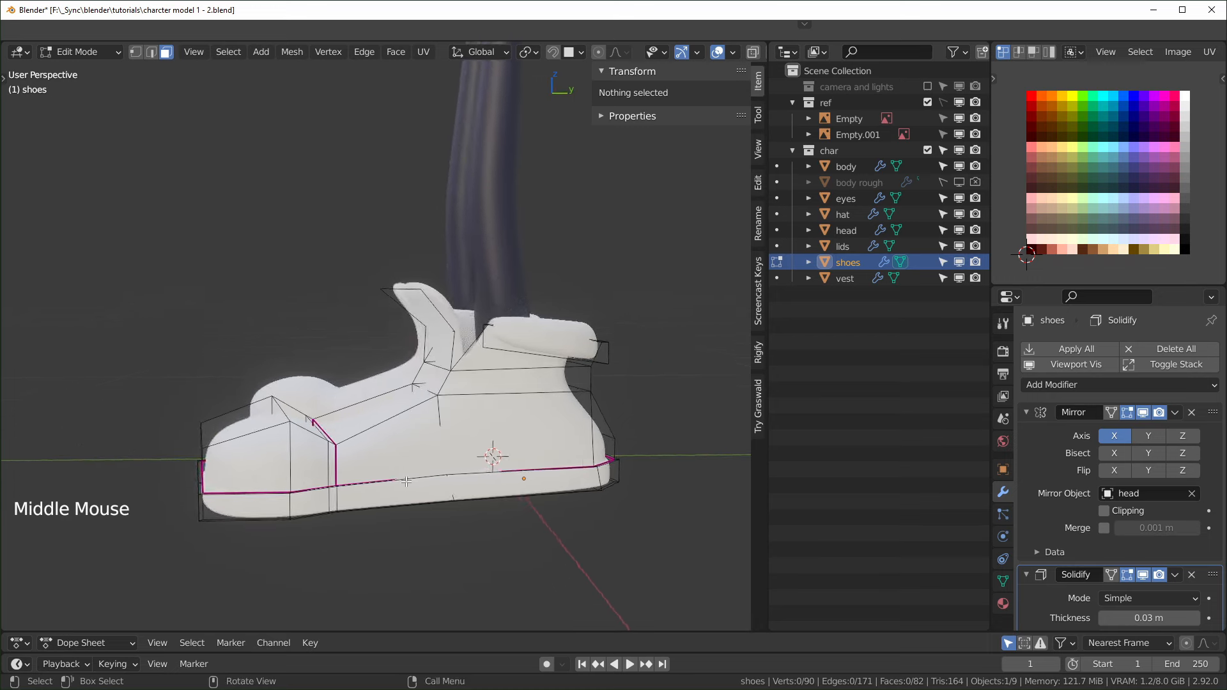
- Select the shoe's upper and tongue faces, excluding toe cap, cuff and sole, and move their UVs onto an orange swatch
left_click(561, 375, "alt")
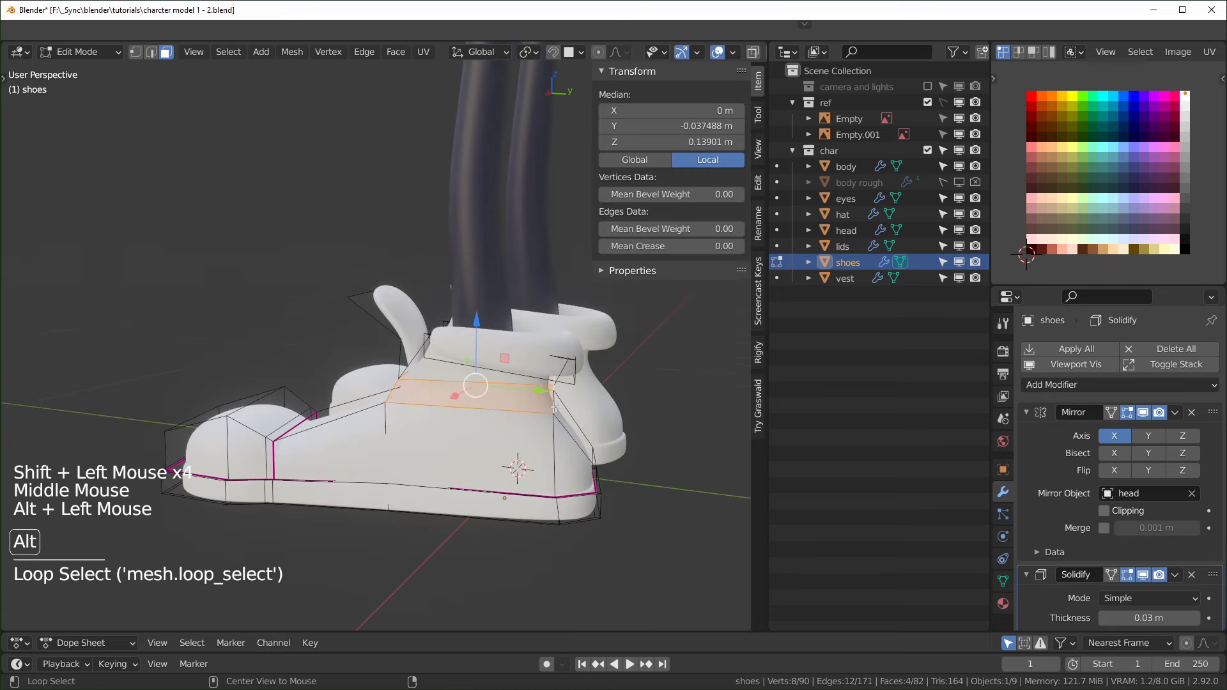
middle_click_drag(474, 424, 365, 437)
middle_click_drag(275, 524, 743, 311)
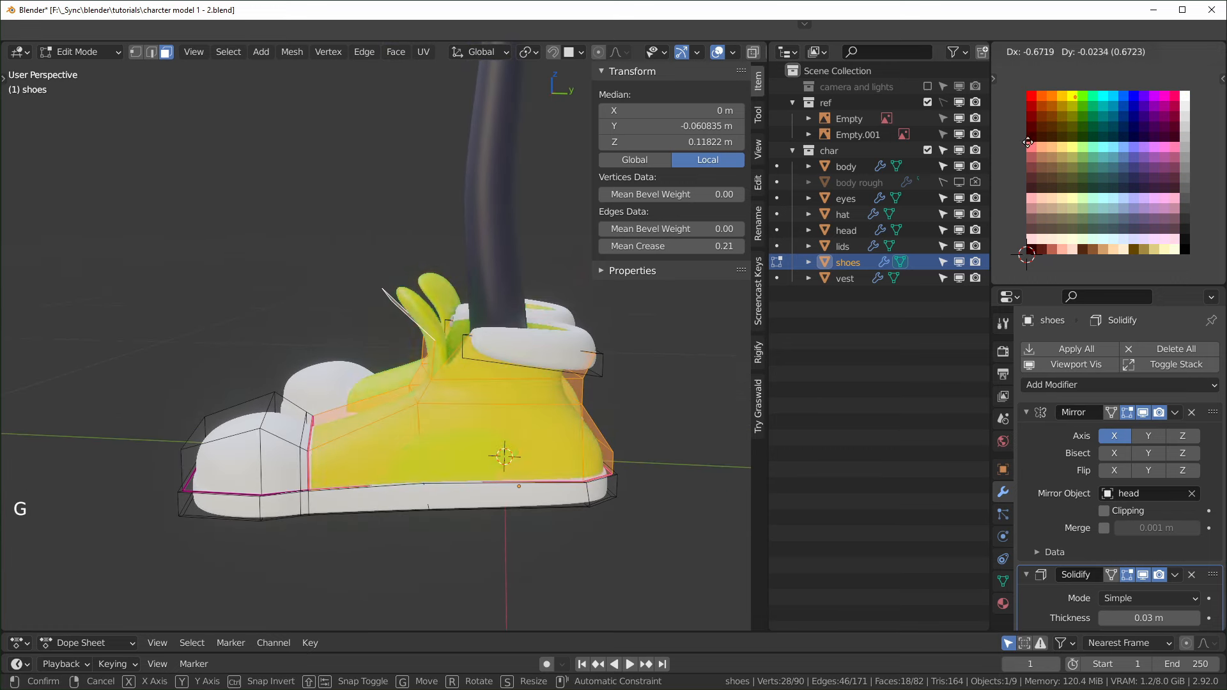
- Select the six faces on the underside of the shoe's sole, from toe to heel
middle_click_drag(372, 461, 479, 454)
scroll(505, 531, "down", 3)
scroll(481, 457, "up", 2)
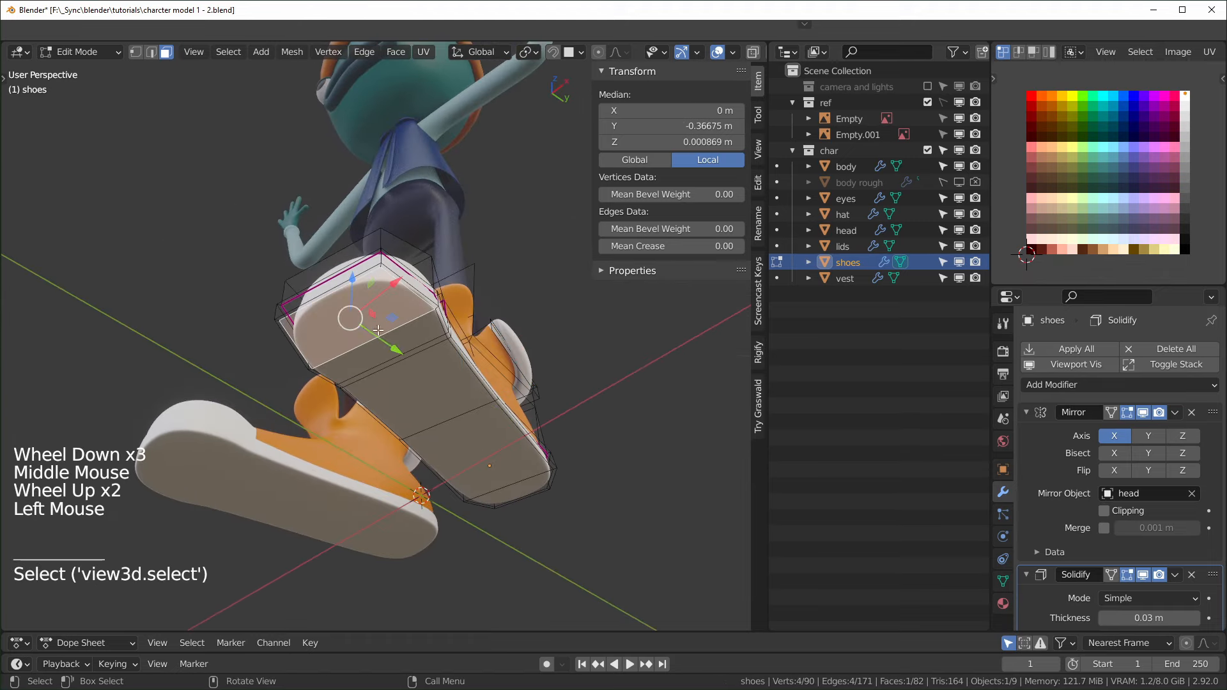
scroll(335, 318, "up", 1)
middle_click_drag(335, 319, 392, 349)
left_click(391, 350, "shift")
left_click(566, 484, "shift")
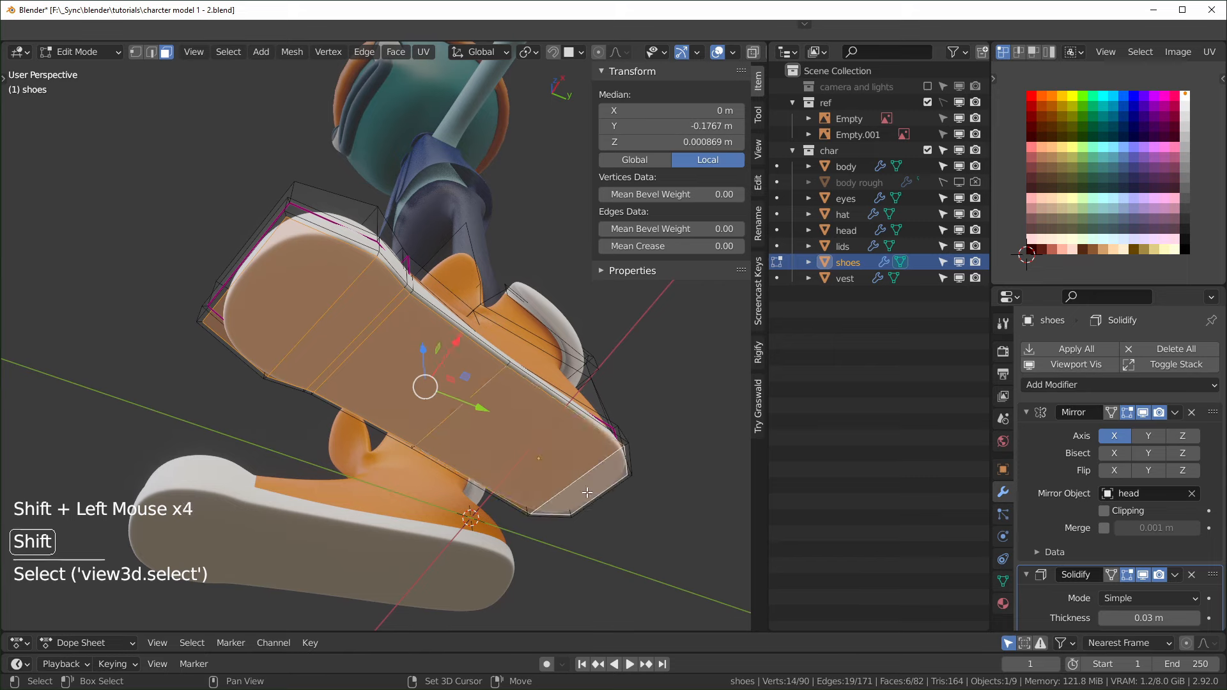
middle_click_drag(587, 493, 624, 479)
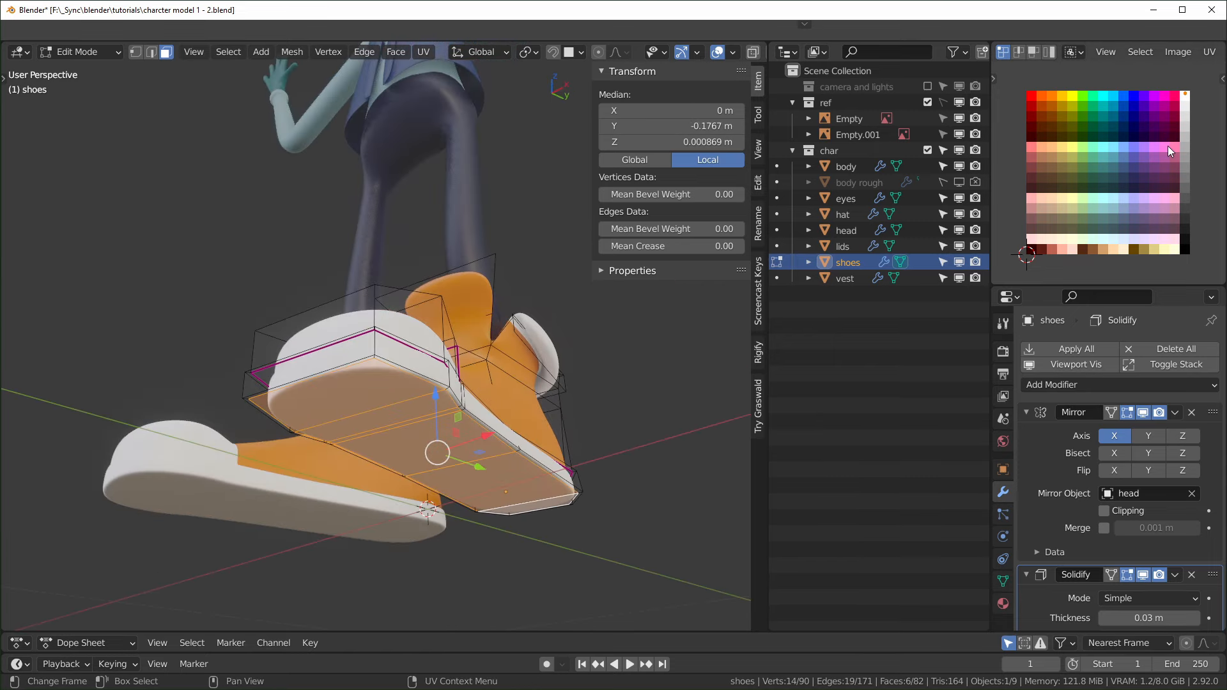
- Move the sole's UVs onto a dark maroon swatch and return to object mode with the whole character in view
key("g")
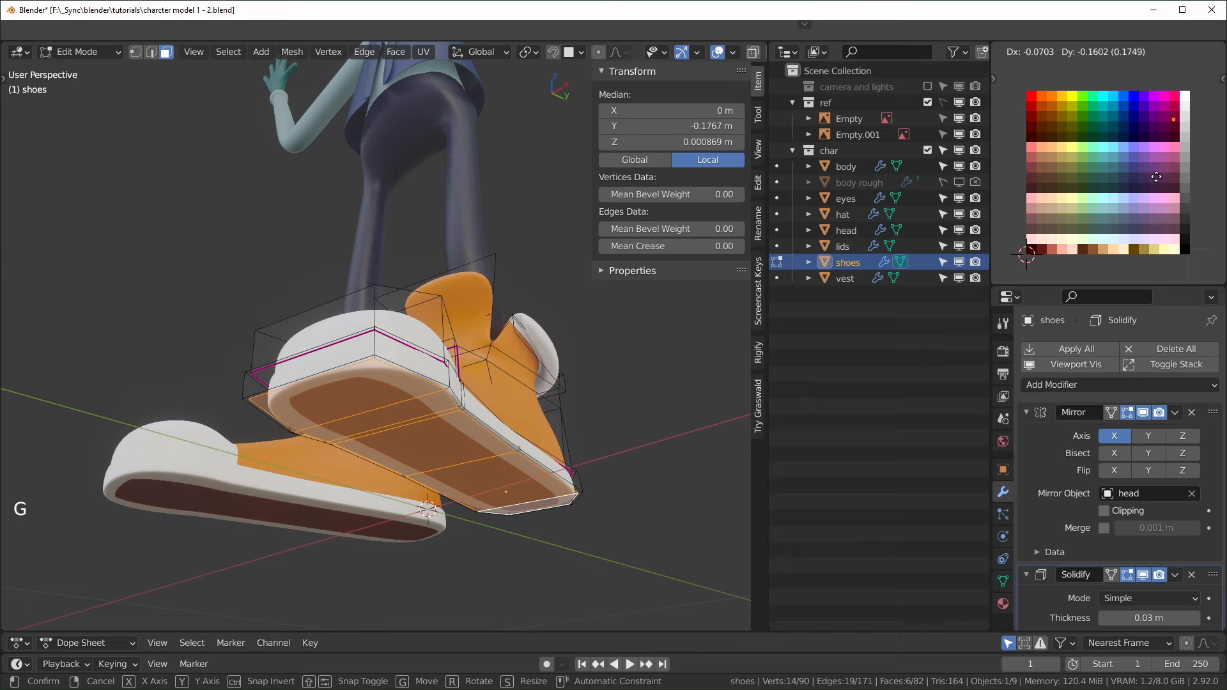
mouse_move(524, 498)
middle_mouse_down()
mouse_move(542, 512)
mouse_move(401, 434)
mouse_move(252, 489)
mouse_move(428, 568)
mouse_move(566, 569)
mouse_move(523, 513)
mouse_move(462, 621)
mouse_move(465, 523)
mouse_move(494, 425)
mouse_move(482, 541)
mouse_move(519, 485)
middle_mouse_up()
scroll(542, 516, "down", 2)
key("Tab")
left_click(523, 512)
scroll(465, 523, "down", 4)
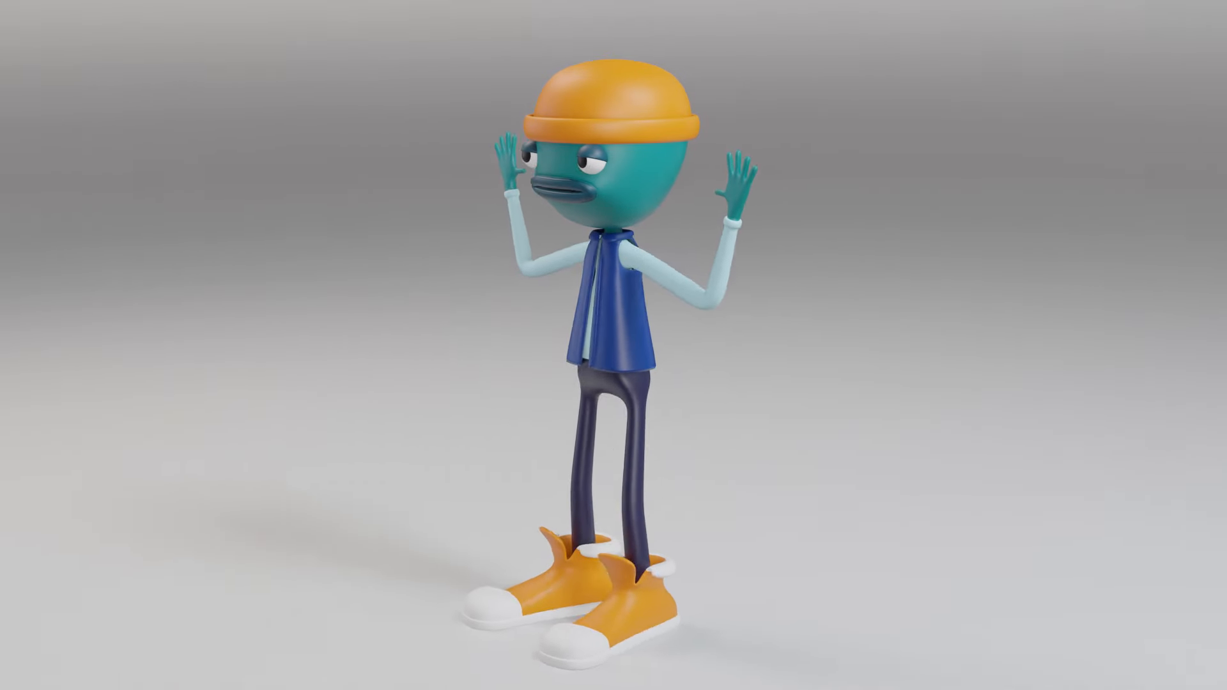